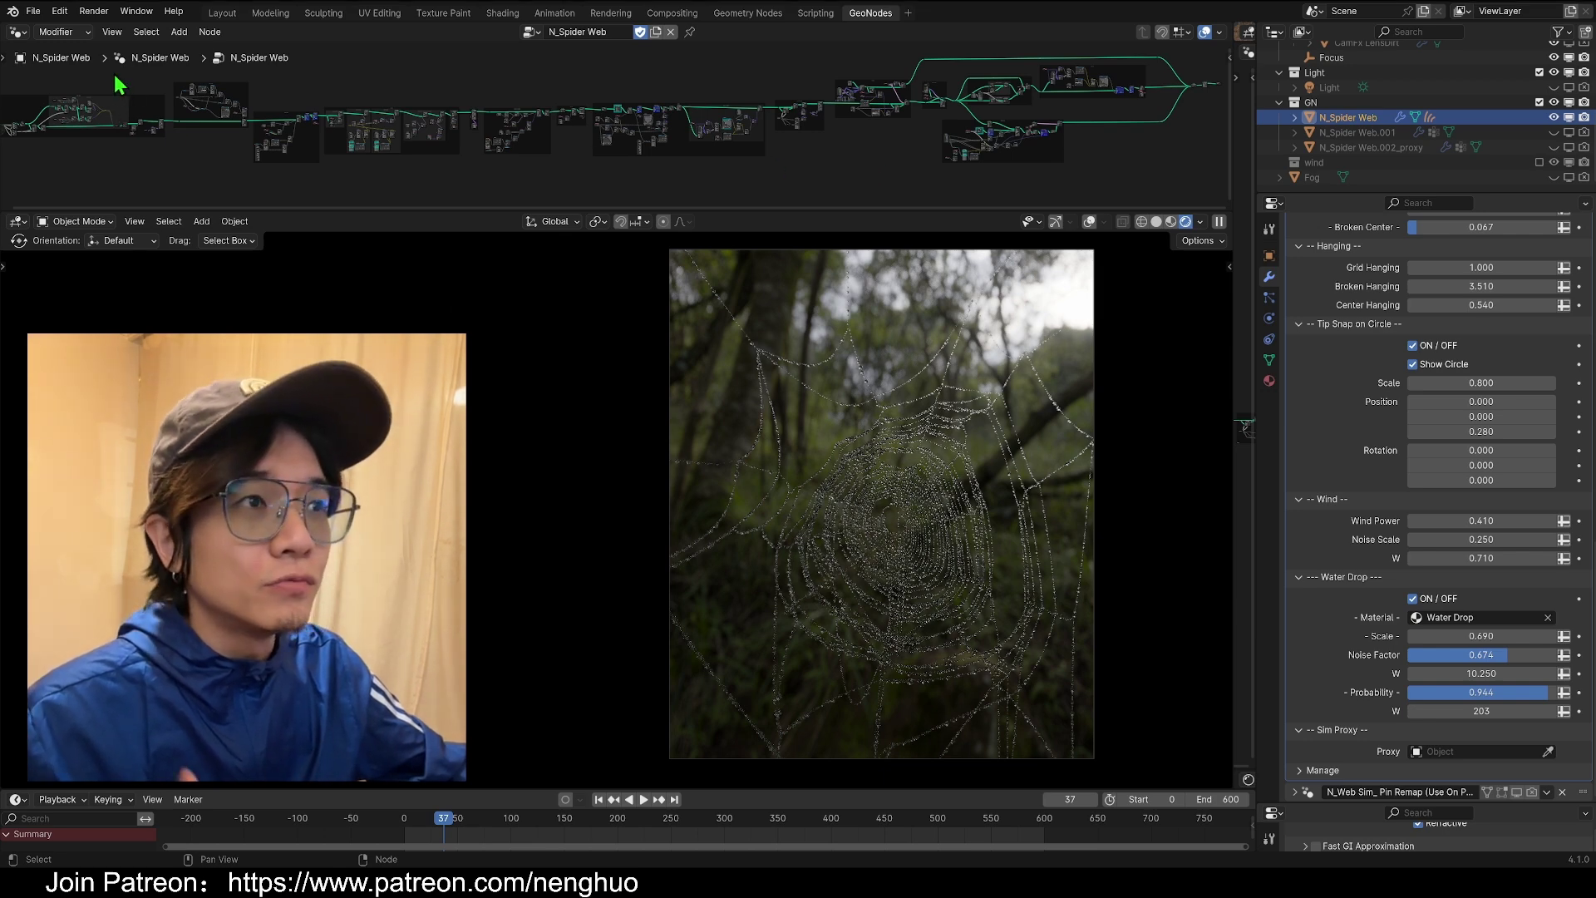
- Raise the All W seed of the N_Spider Web modifier to 64
drag(63, 68, 1205, 185)
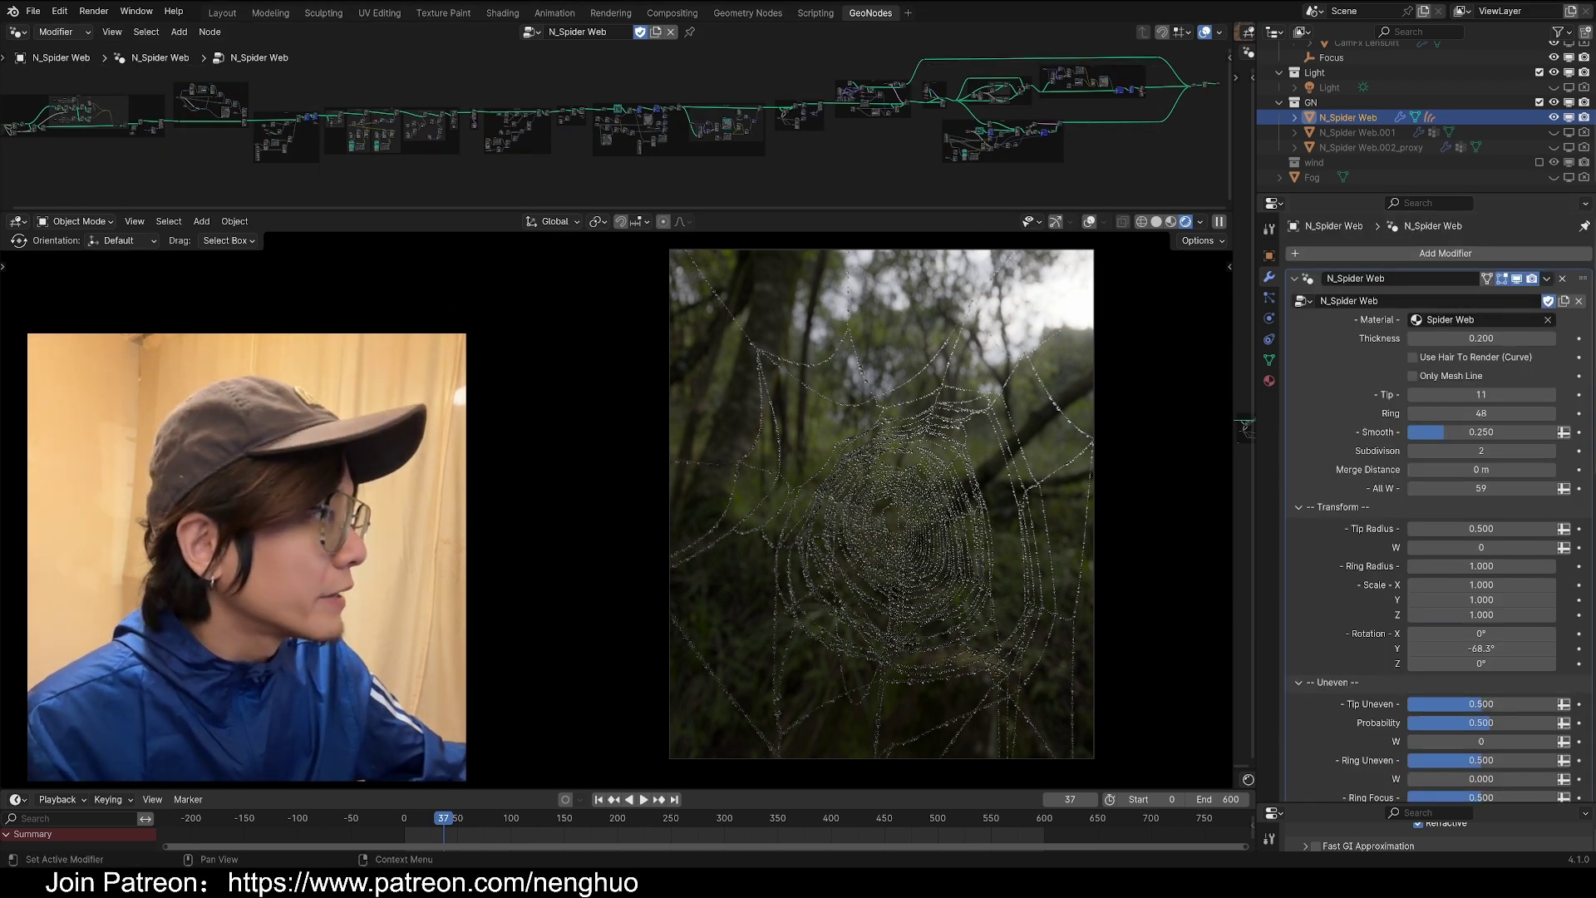
click(1552, 488)
click(1552, 488)
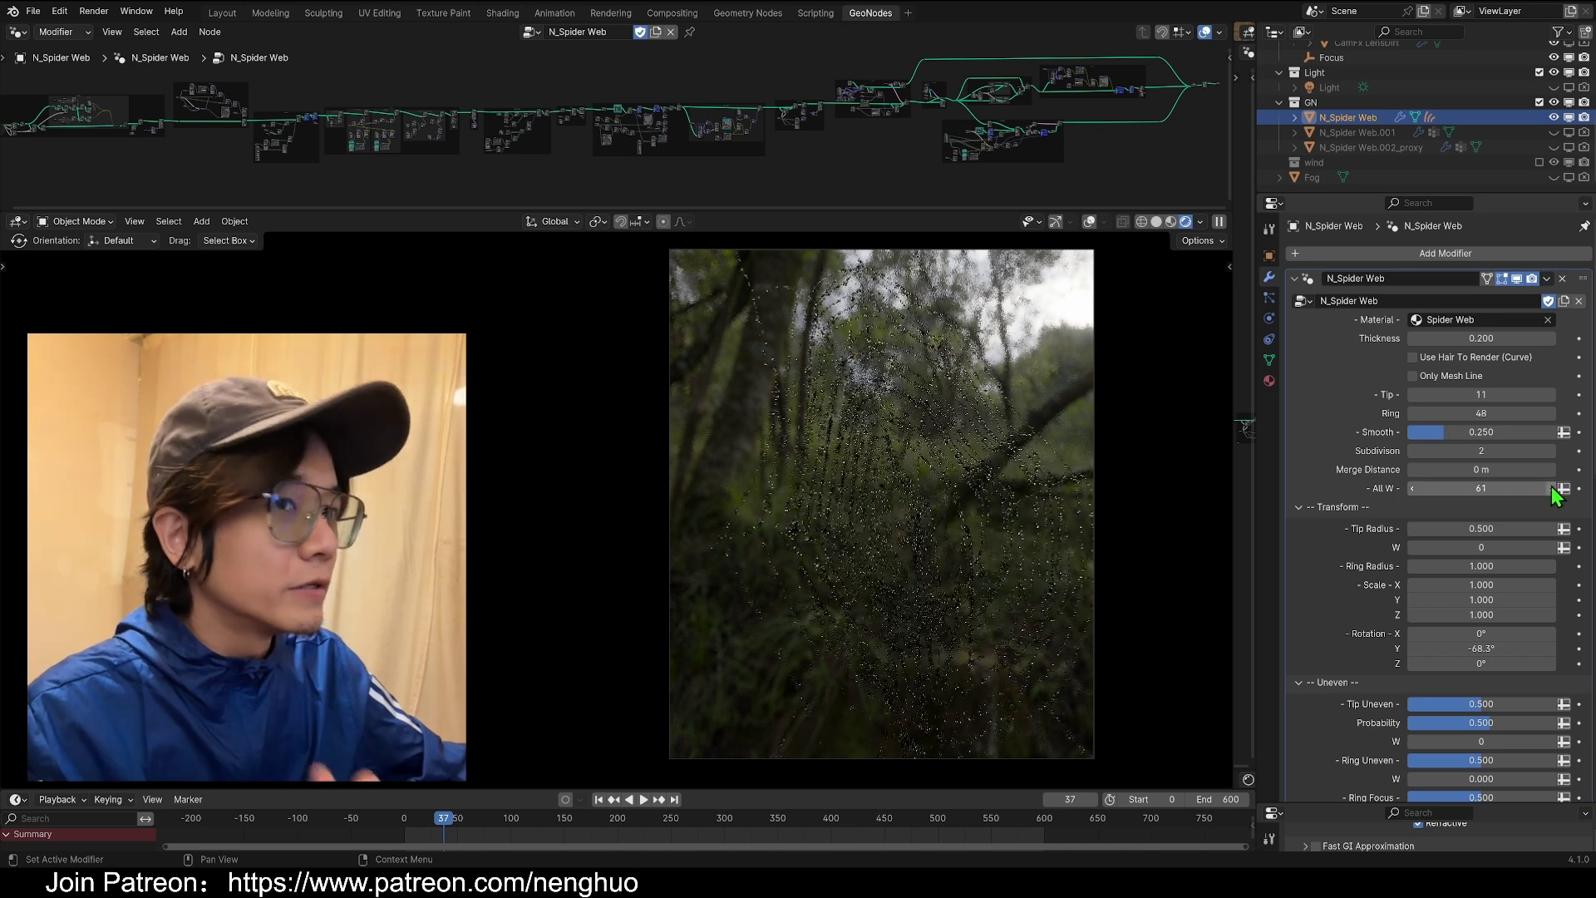
click(1552, 488)
click(1553, 488)
click(1552, 488)
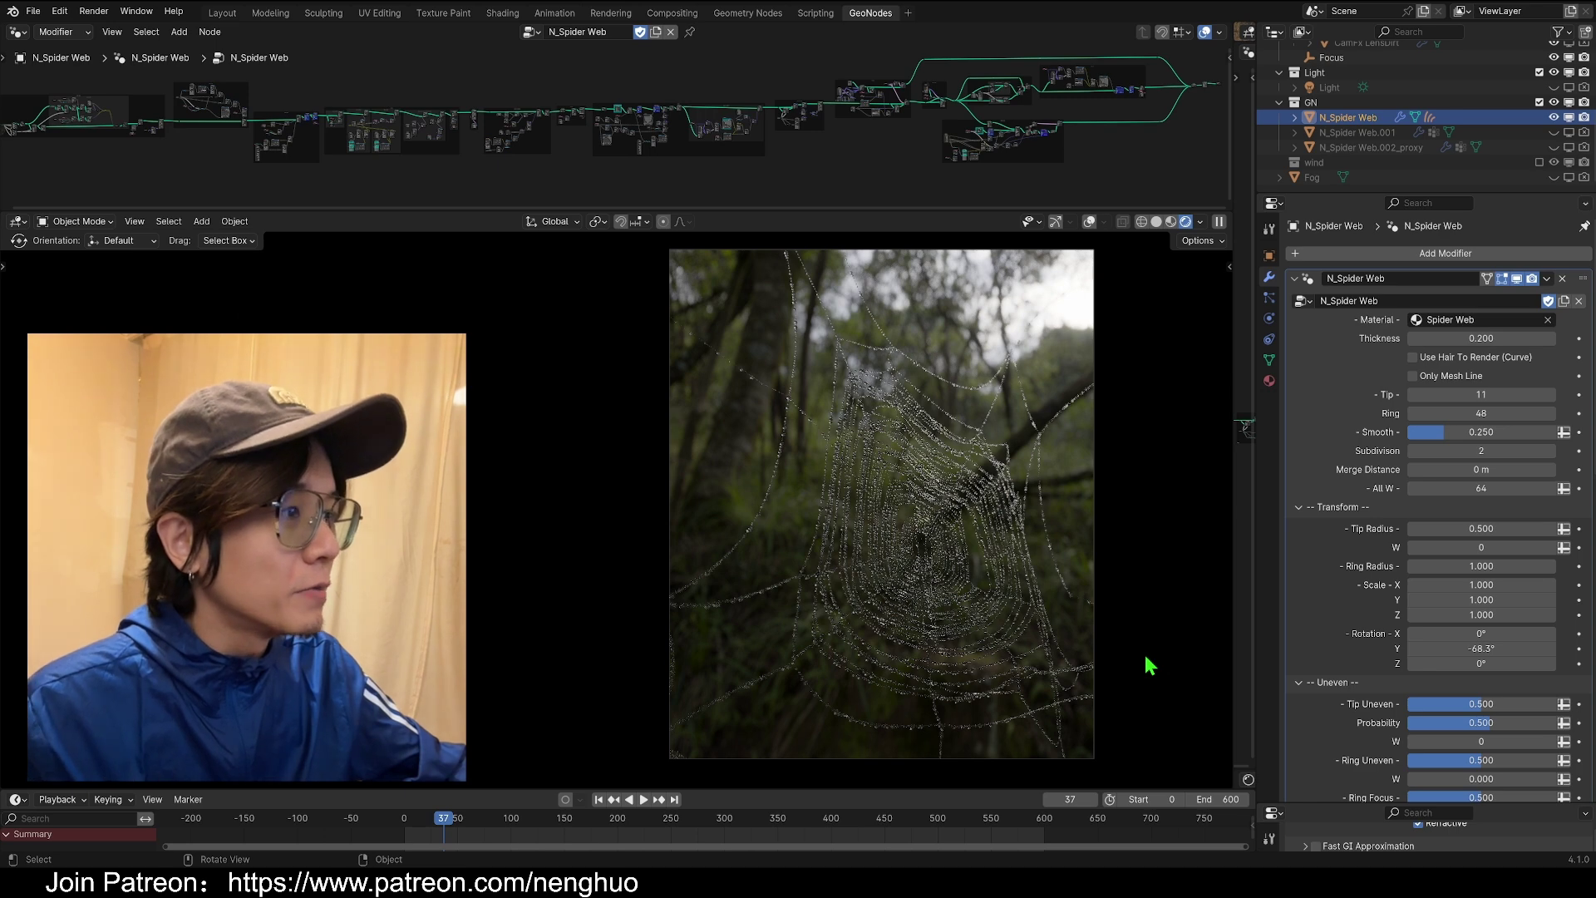
- Lower the Water Drop probability in the N_Spider Web modifier
scroll(1464, 693, down, 15)
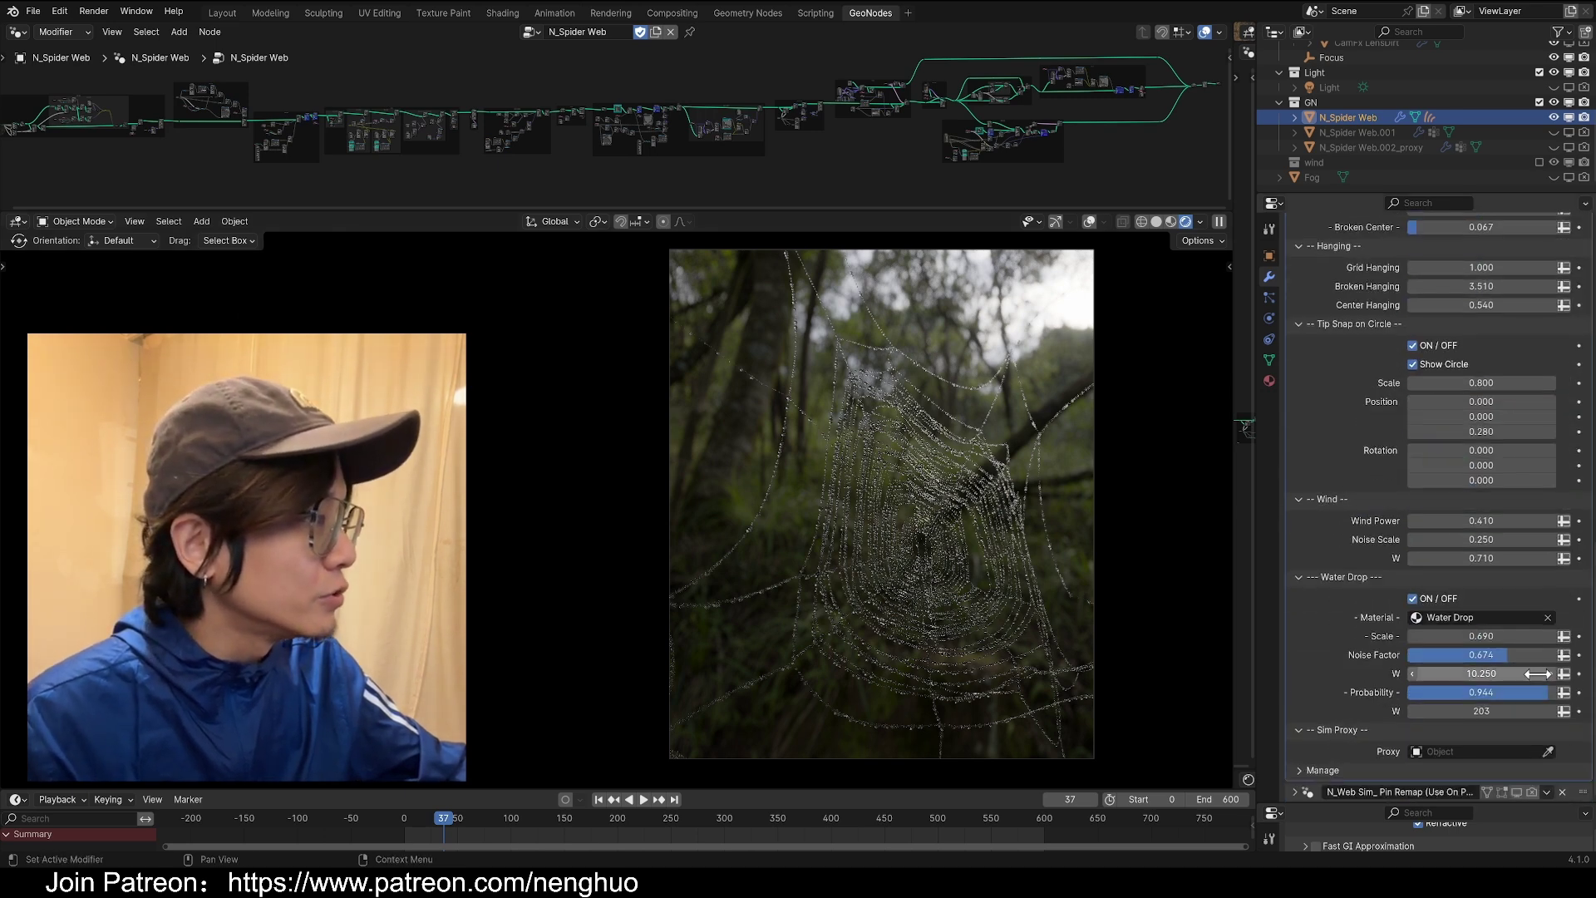
drag(1541, 692, 1420, 693)
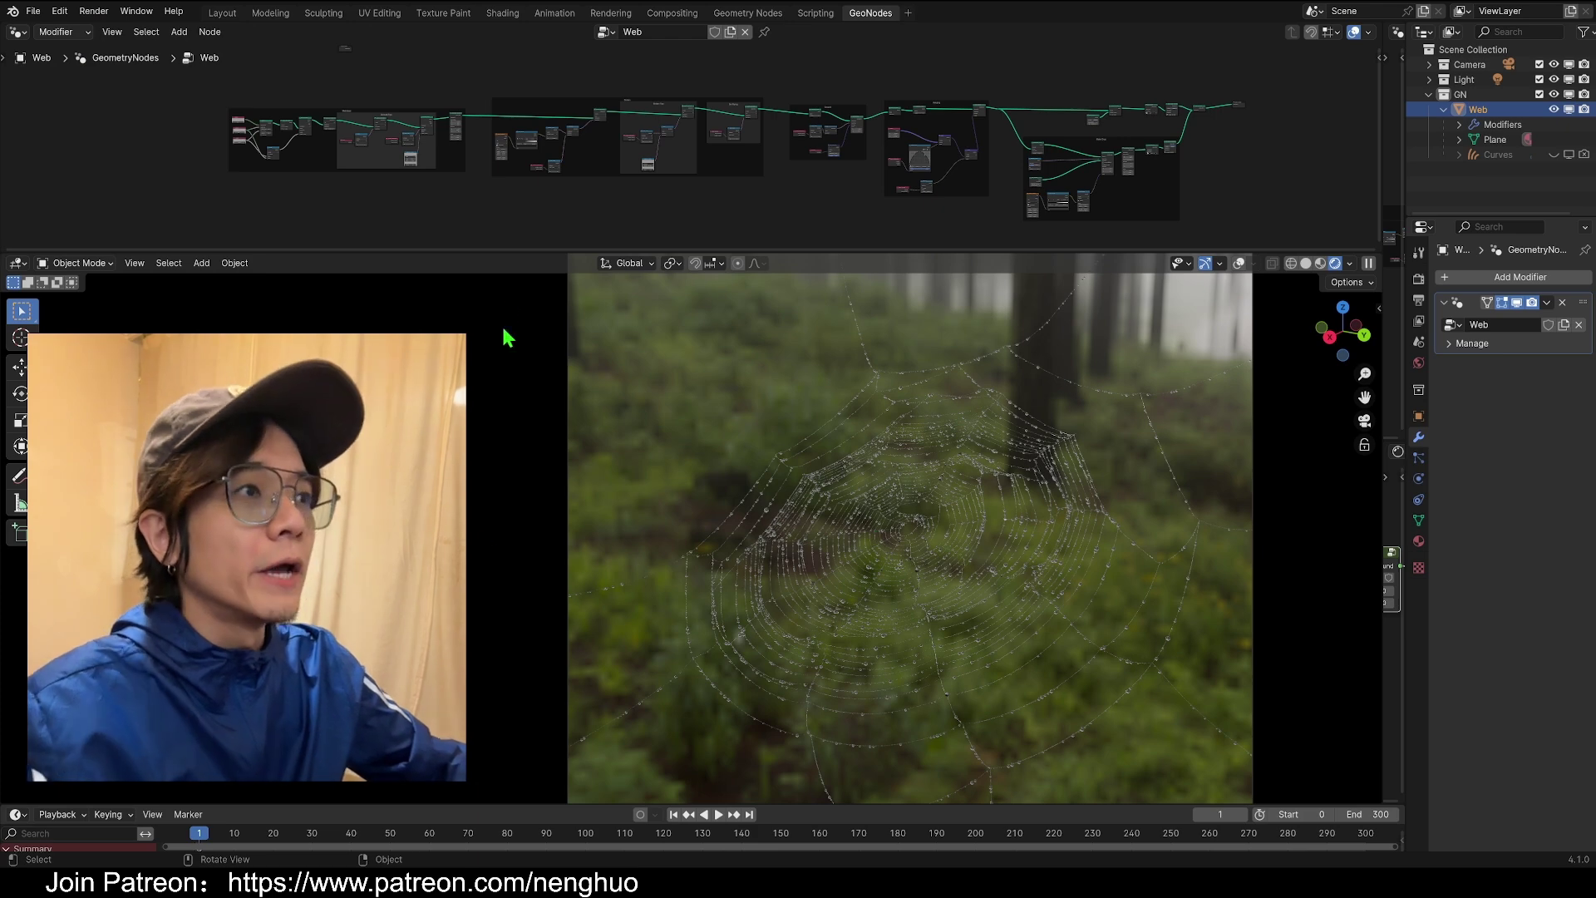
- Look over the finished Web node tree and inspect the web from several angles, returning to the camera view
drag(207, 62, 1257, 226)
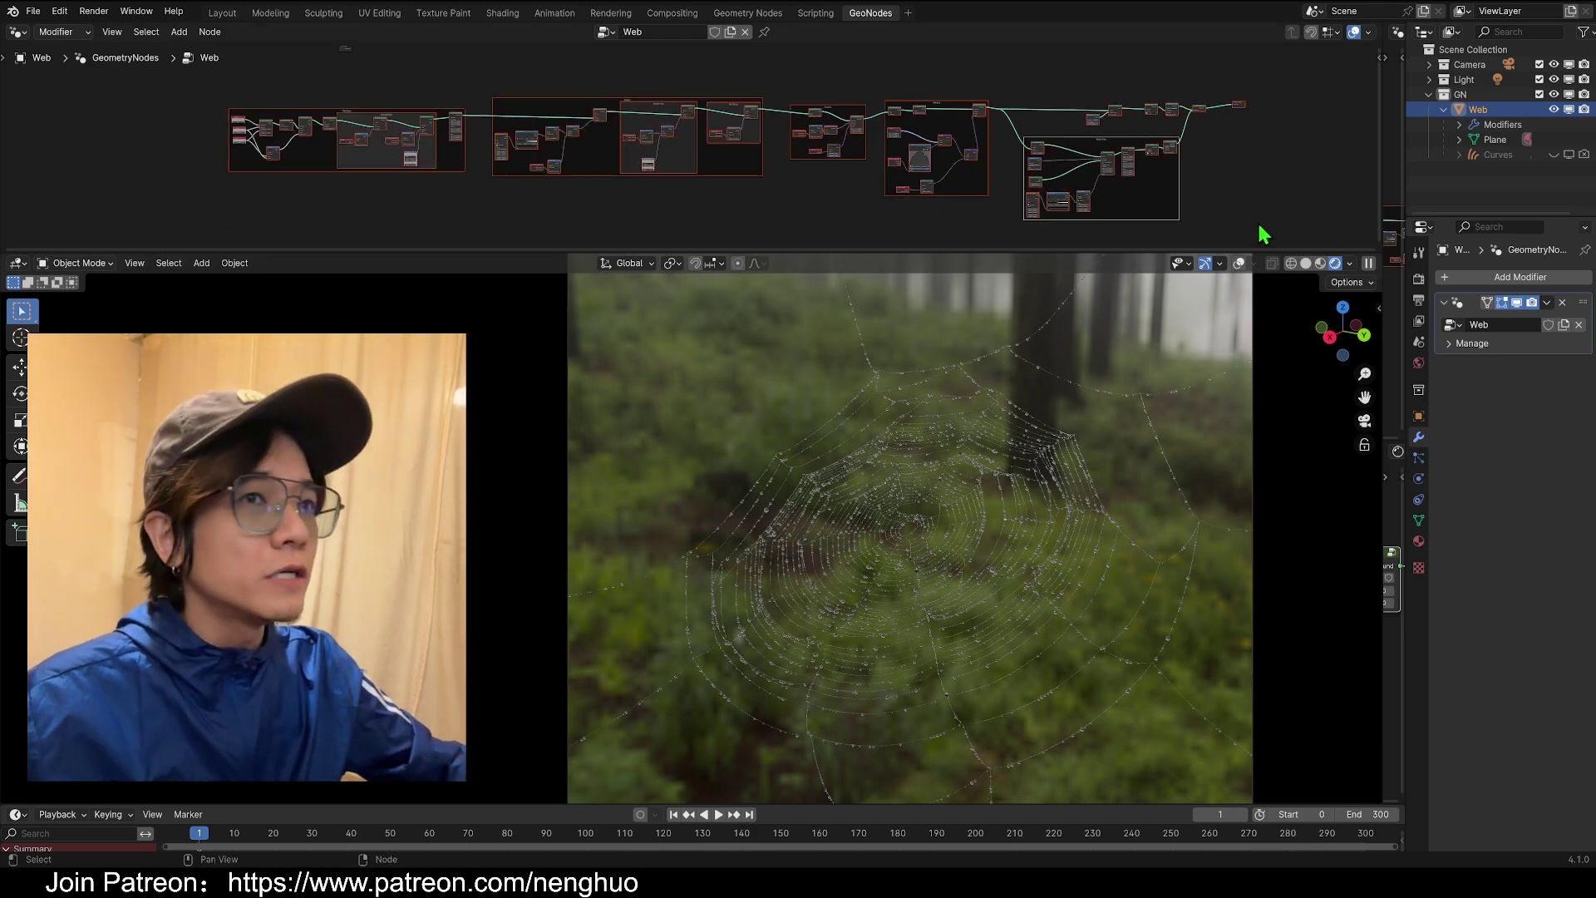
click(1263, 226)
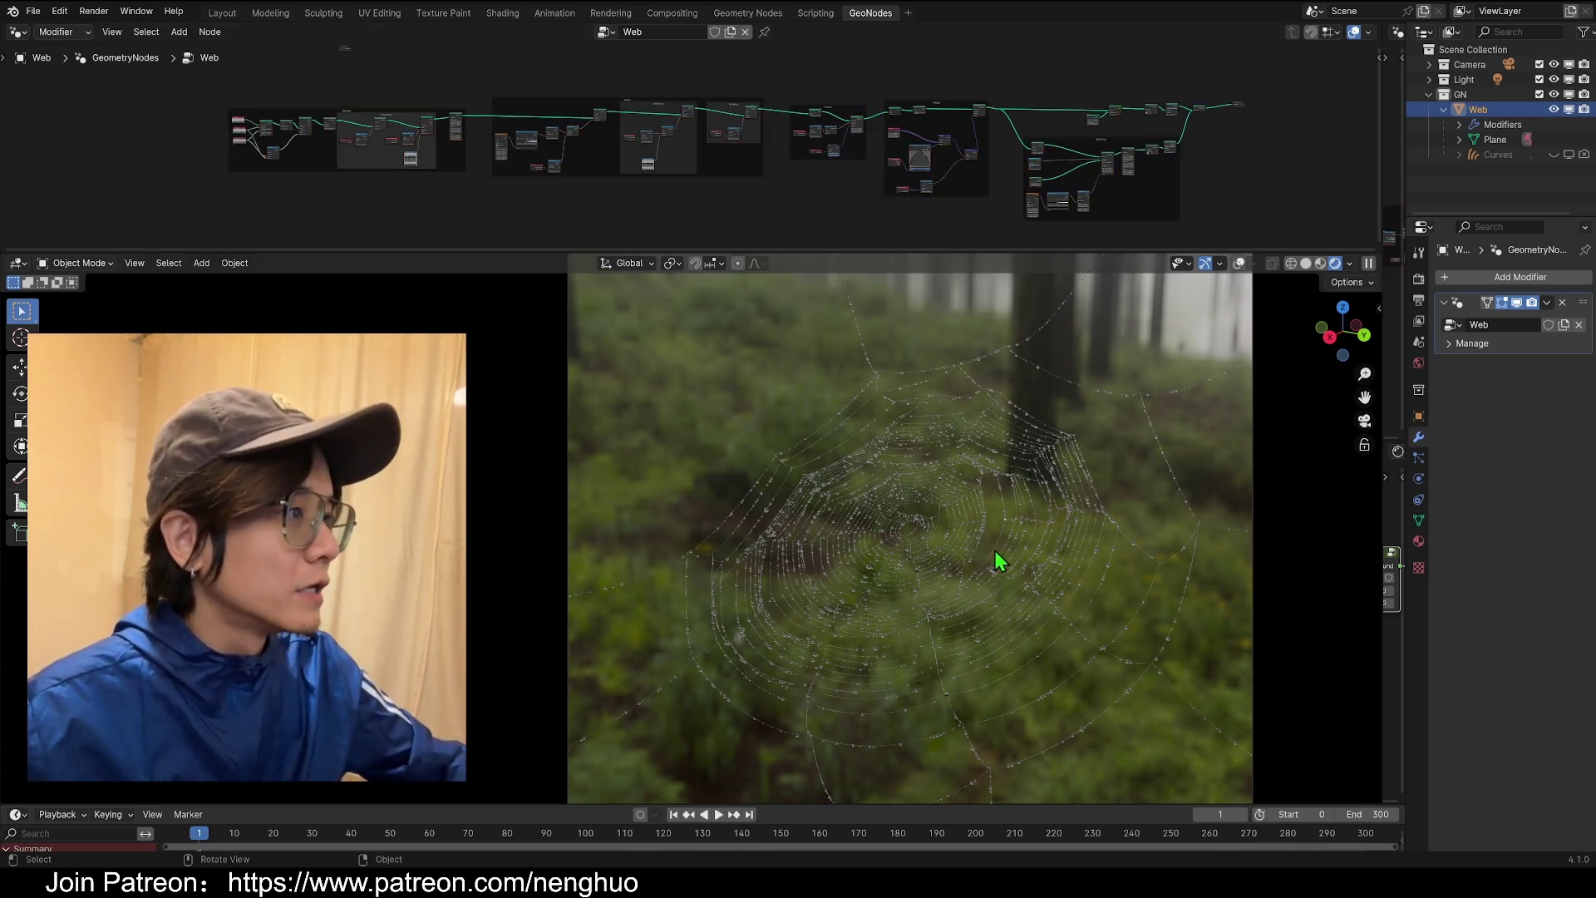
middle_drag(963, 540, 691, 509)
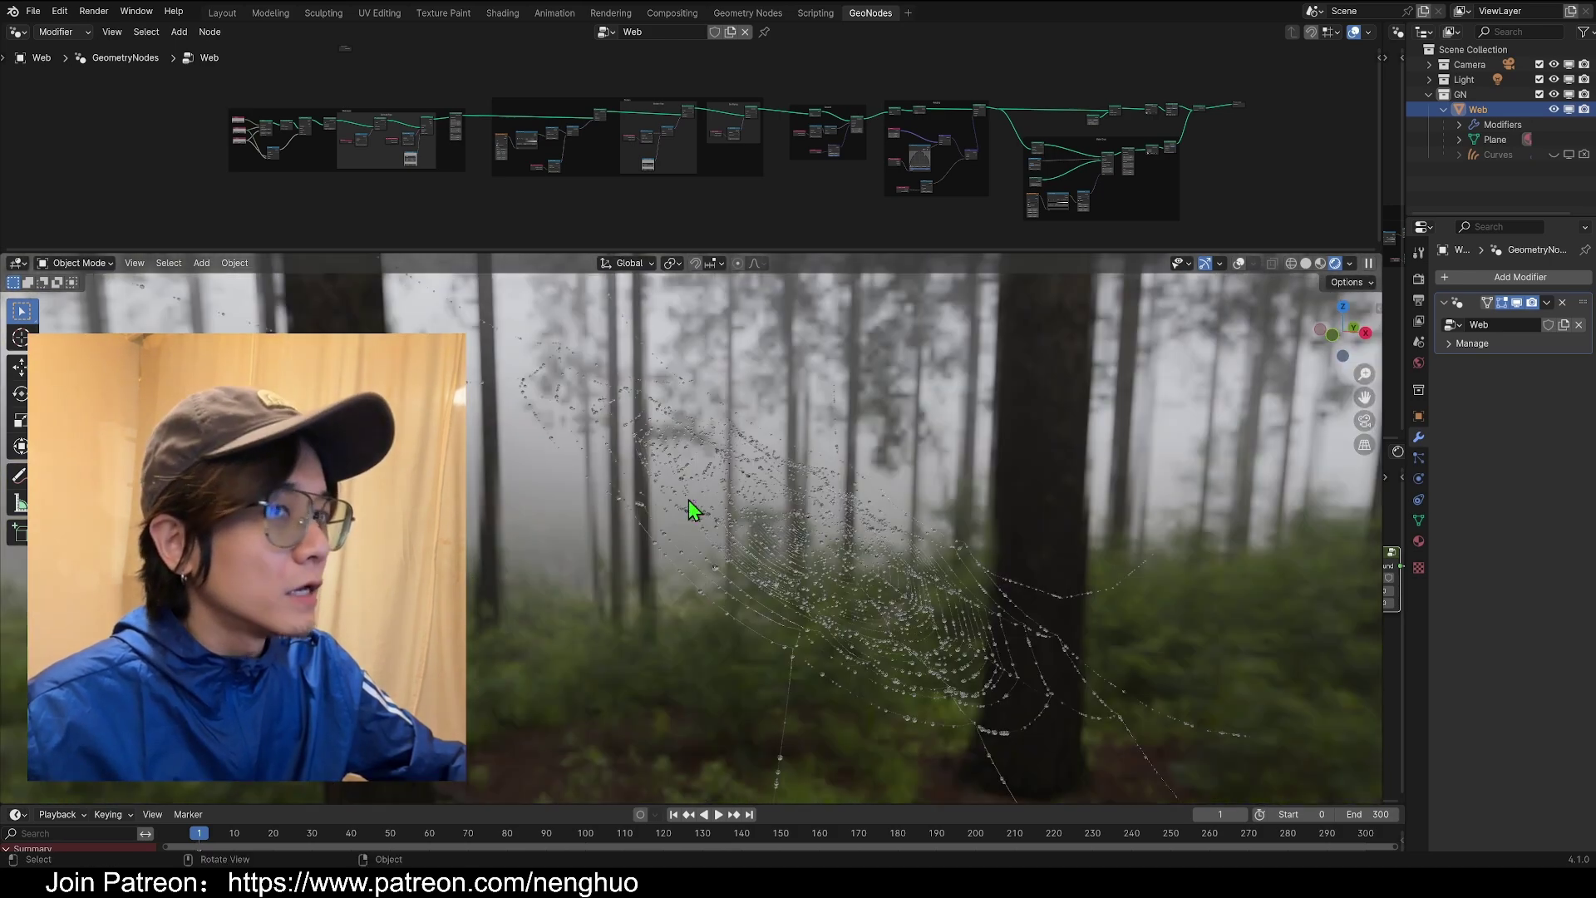
middle_drag(953, 561, 698, 588)
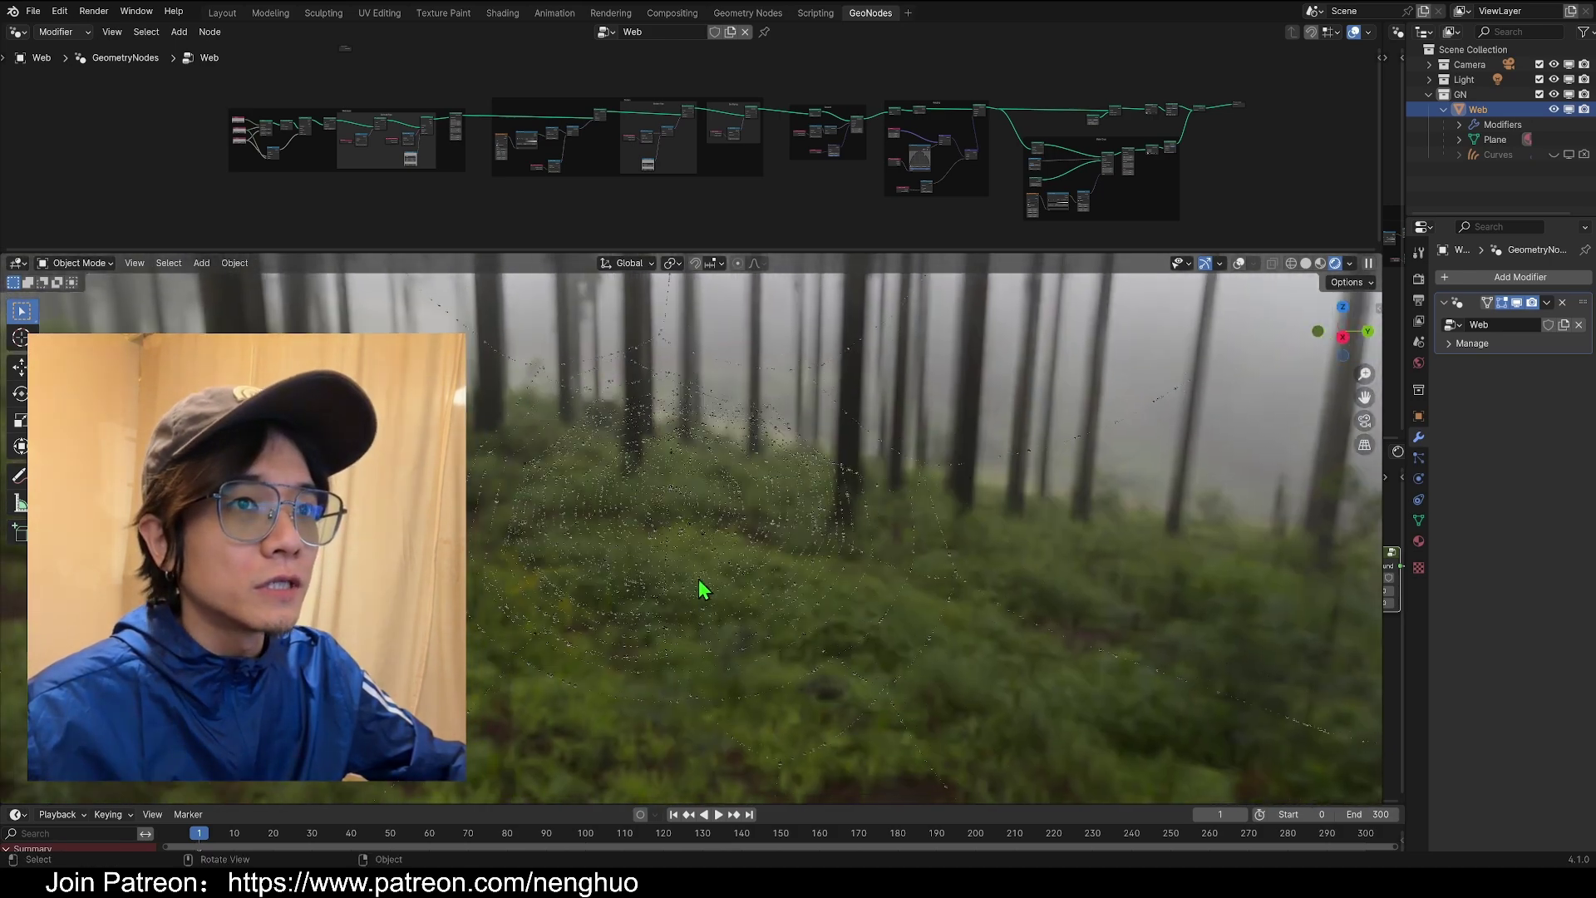
click(1364, 421)
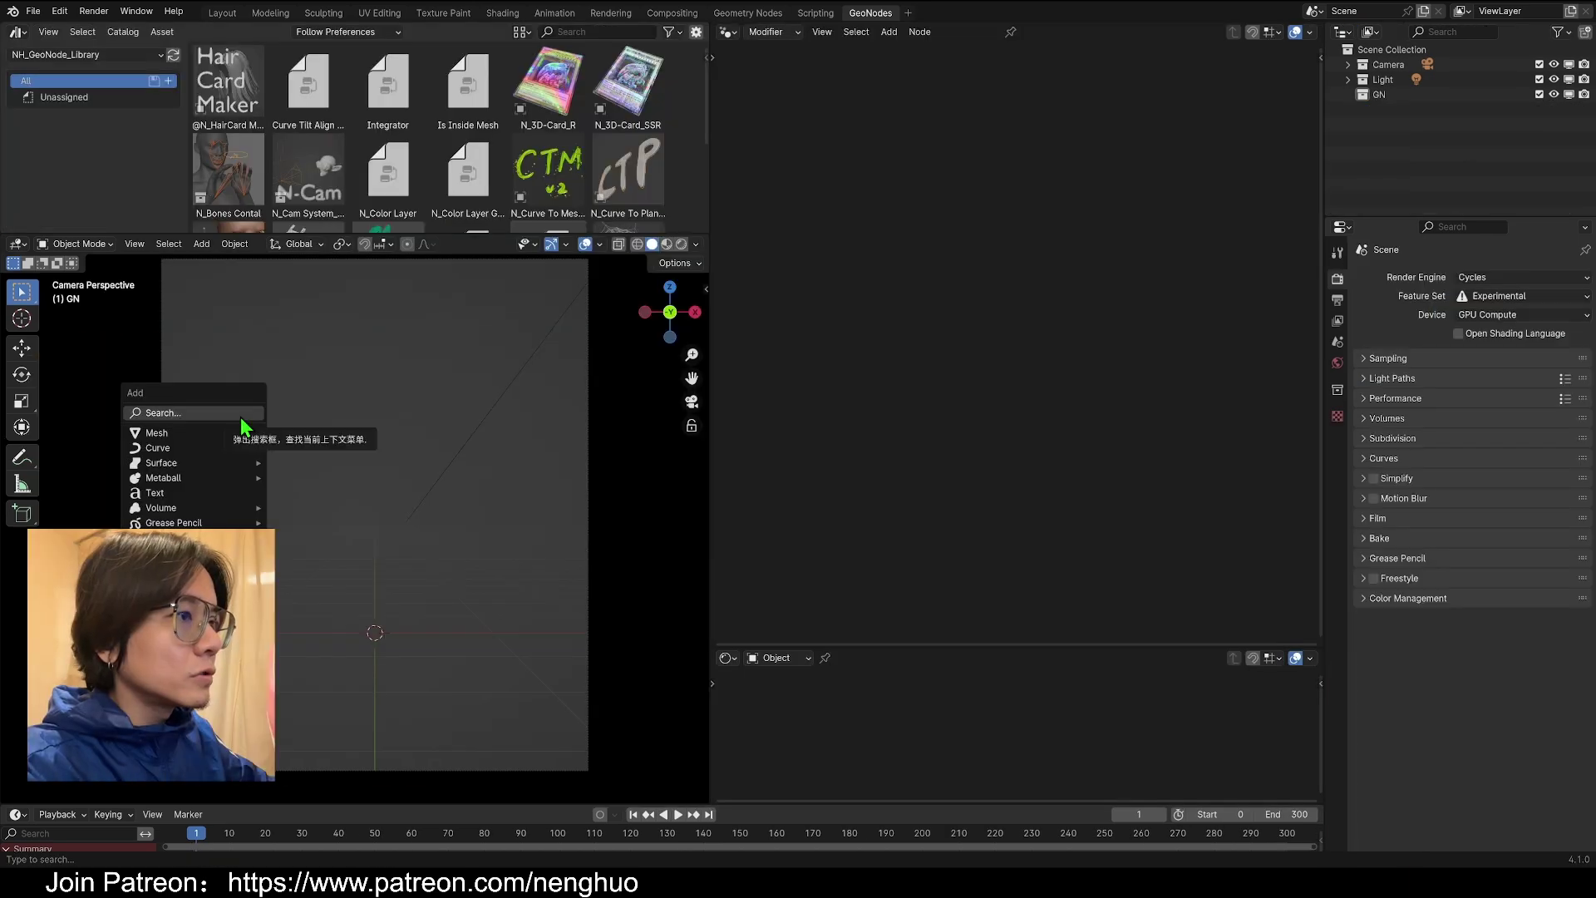
- Add a mesh plane to the GN collection and rename it Web
click(243, 421)
key(shift+a)
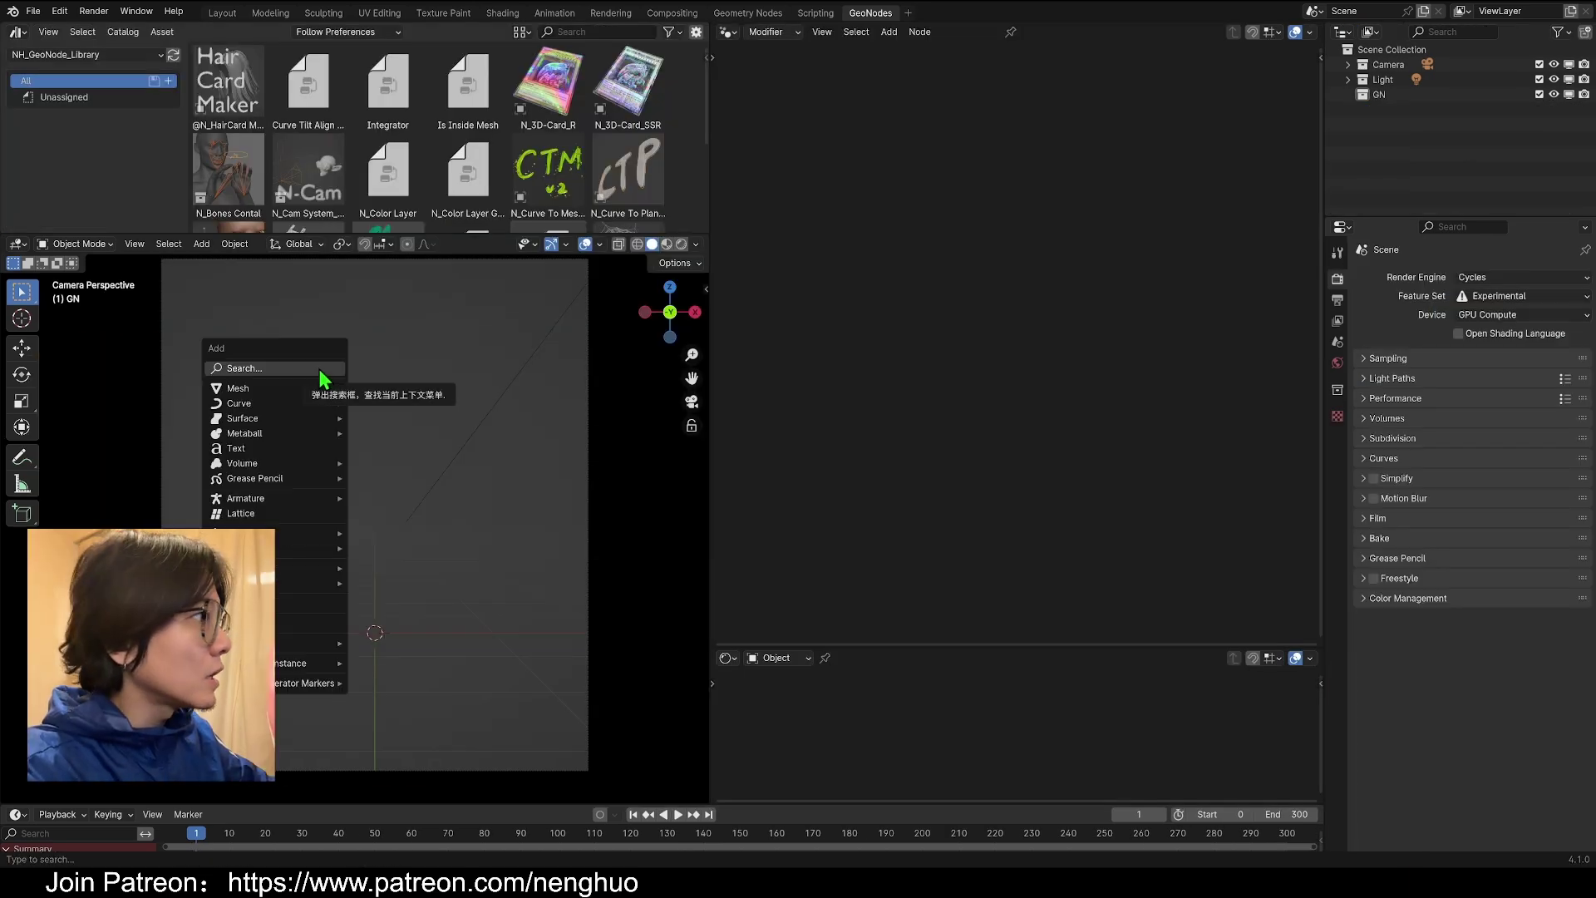
mouse_move(315, 389)
click(373, 388)
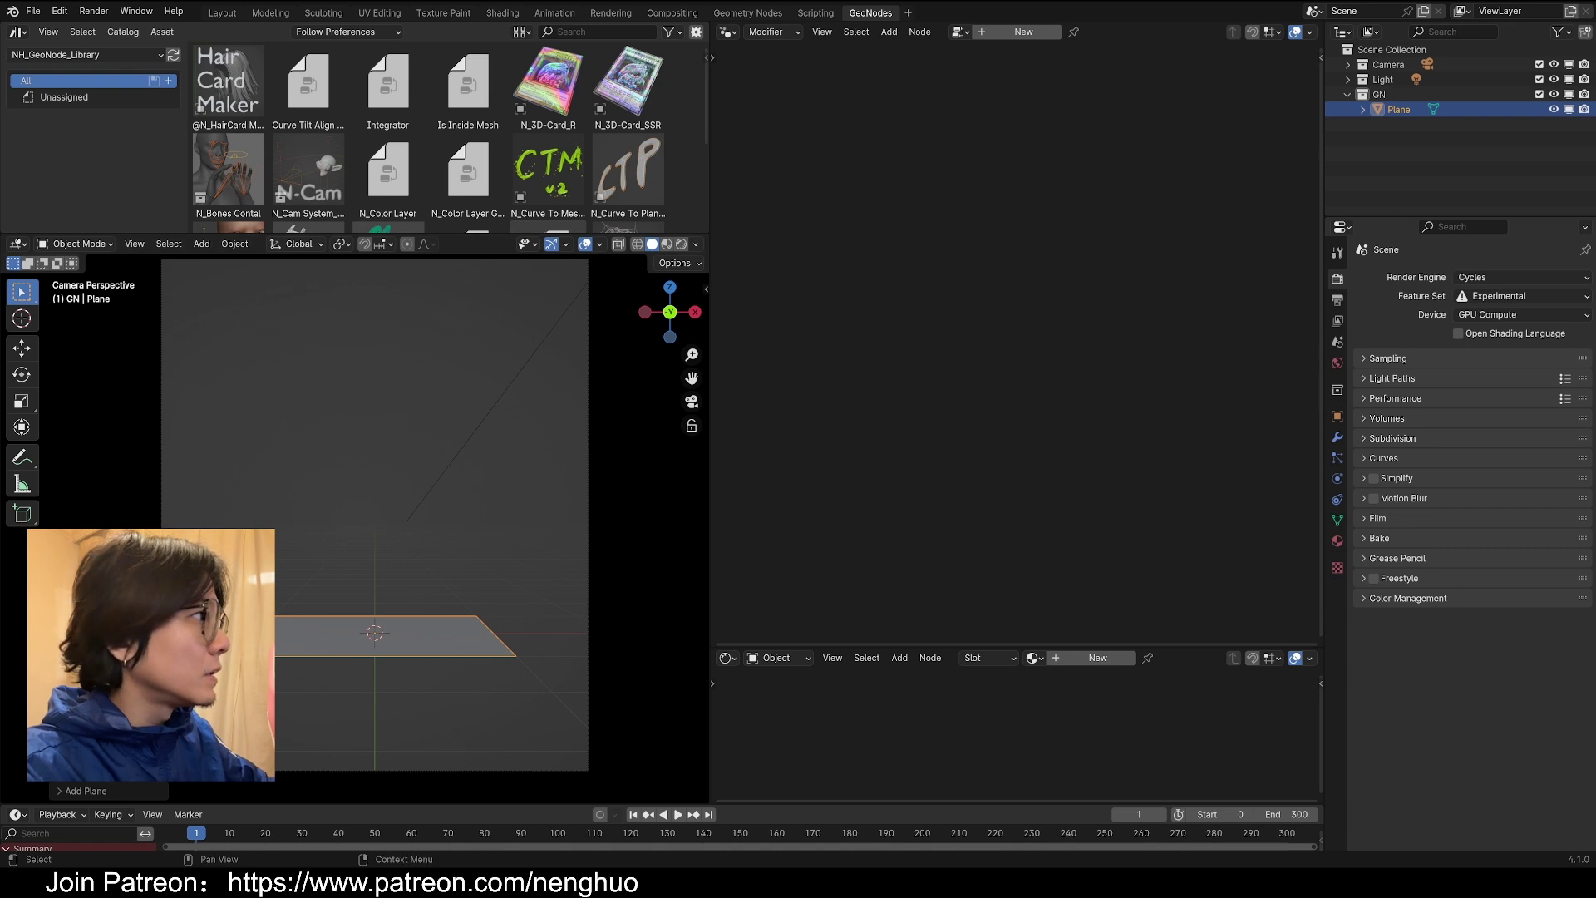
double_click(1413, 110)
text(Web)
key(Return)
- Add a Geometry Nodes modifier to the Web object with a new node tree named Web
click(1338, 437)
click(1397, 277)
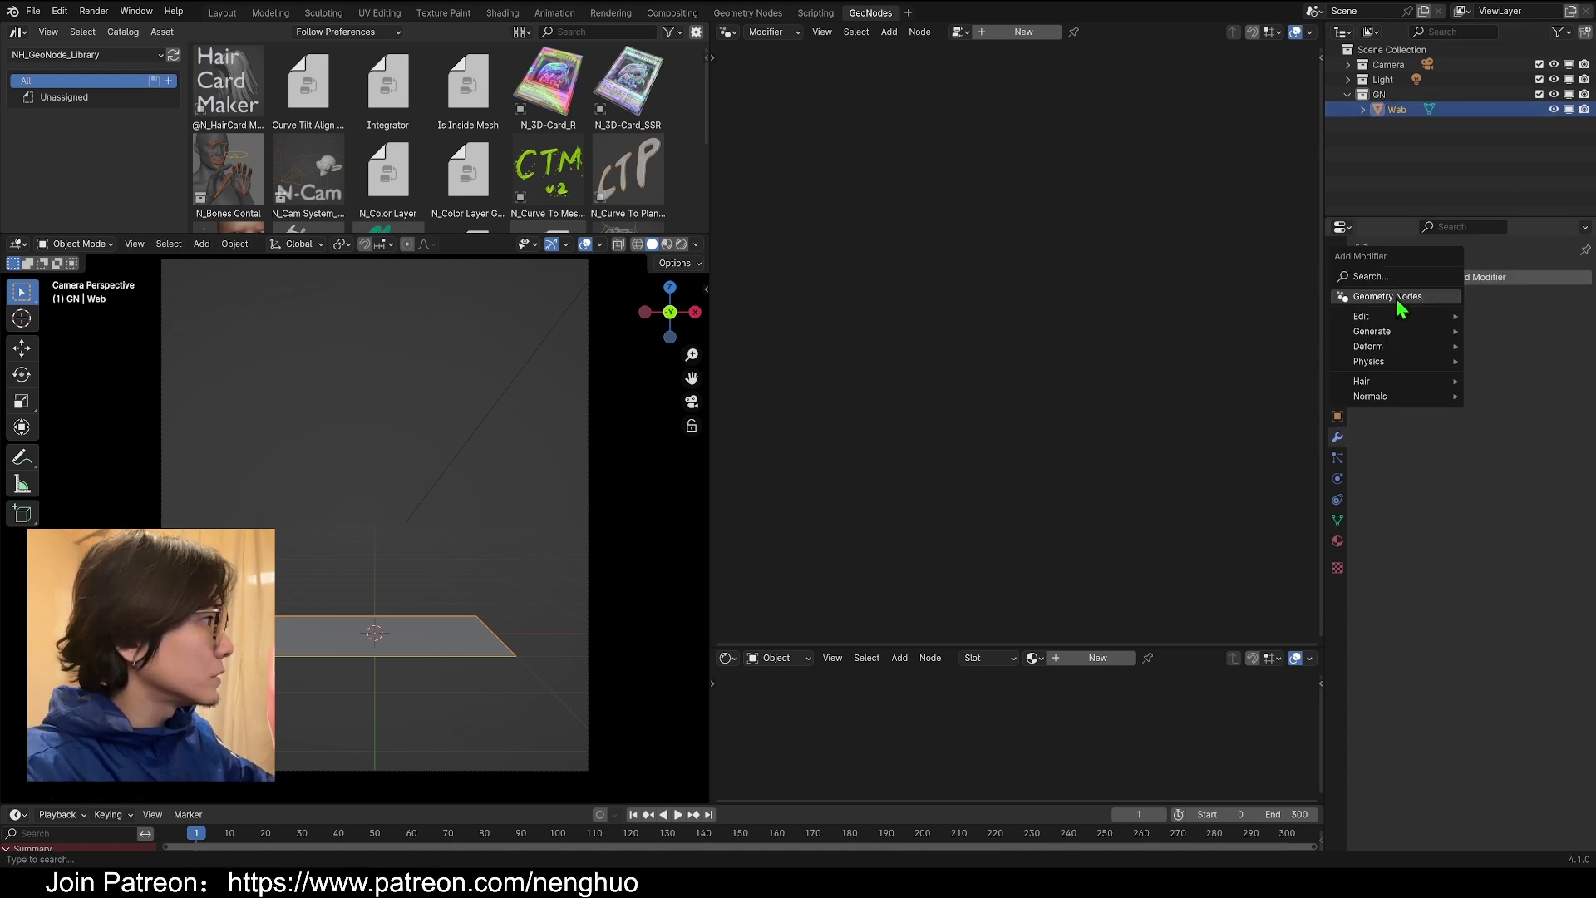
click(1394, 296)
click(1042, 34)
double_click(1043, 33)
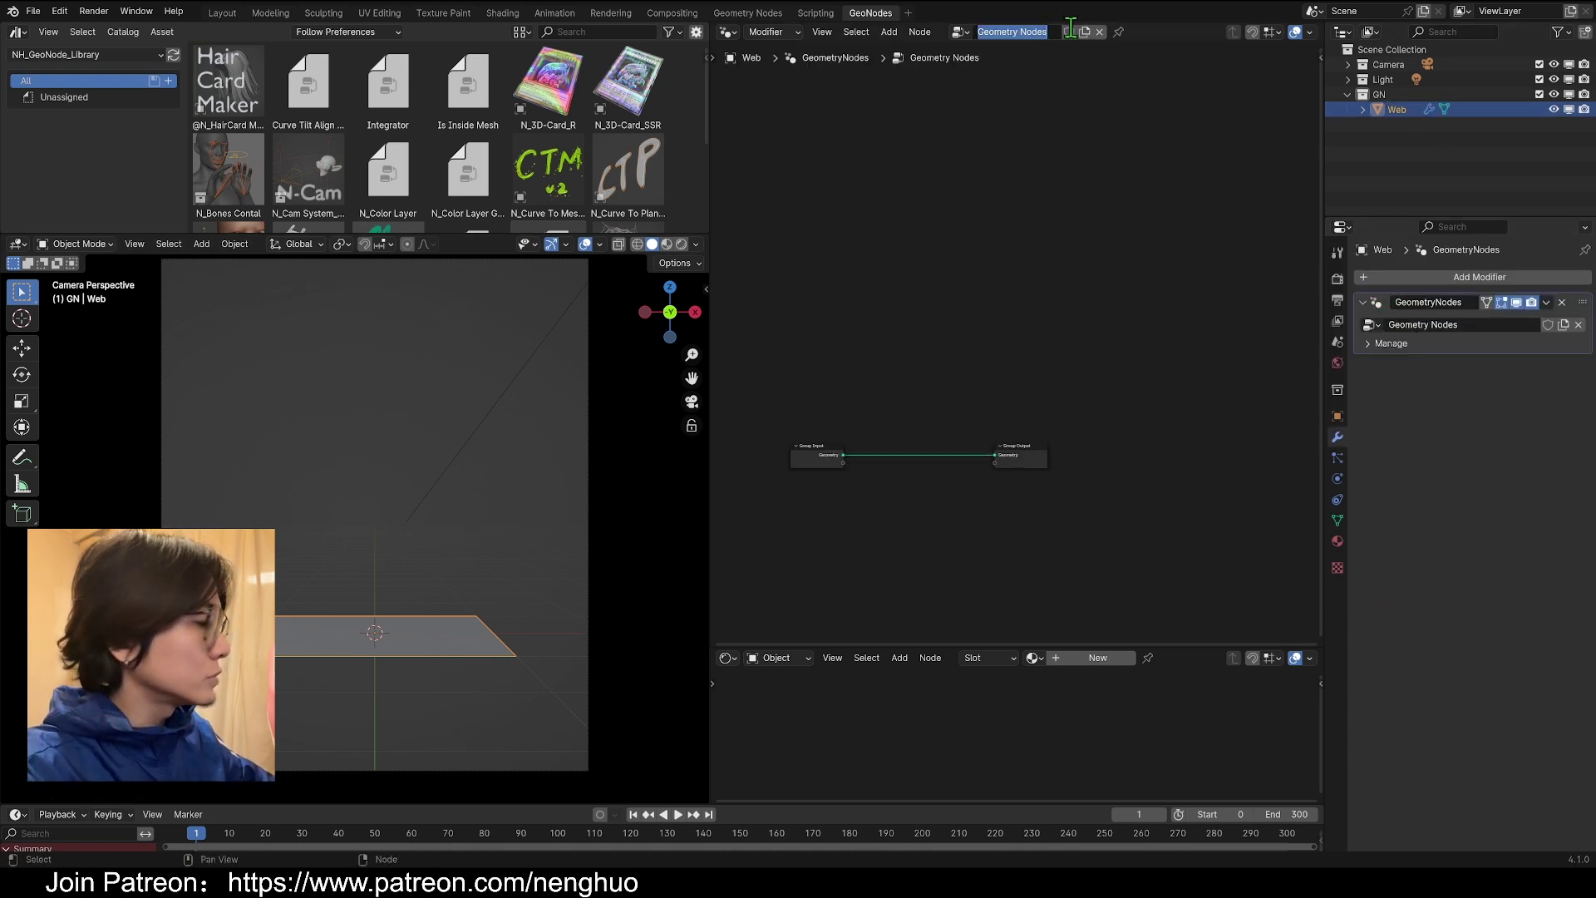
text(Web)
key(Return)
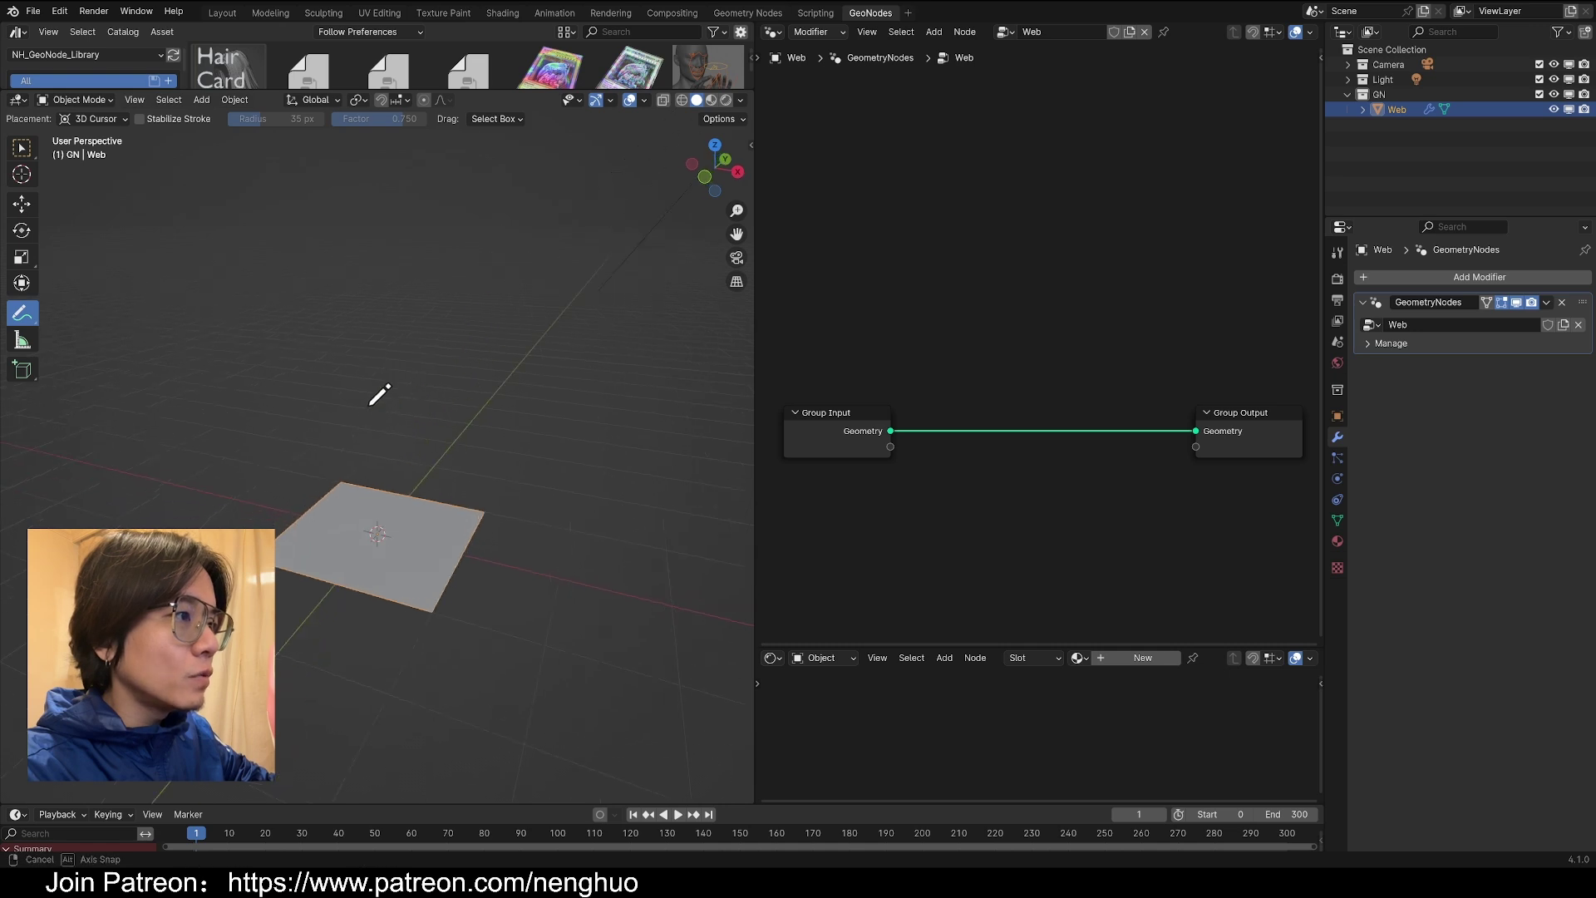
- Sketch a spiral crossed by radial lines as an annotation beside the plane to illustrate the web's structure
middle_drag(374, 390, 341, 431)
mouse_move(340, 462)
mouse_down()
mouse_move(316, 460)
mouse_move(343, 426)
mouse_move(324, 520)
mouse_move(317, 369)
mouse_move(452, 496)
mouse_move(316, 607)
mouse_up()
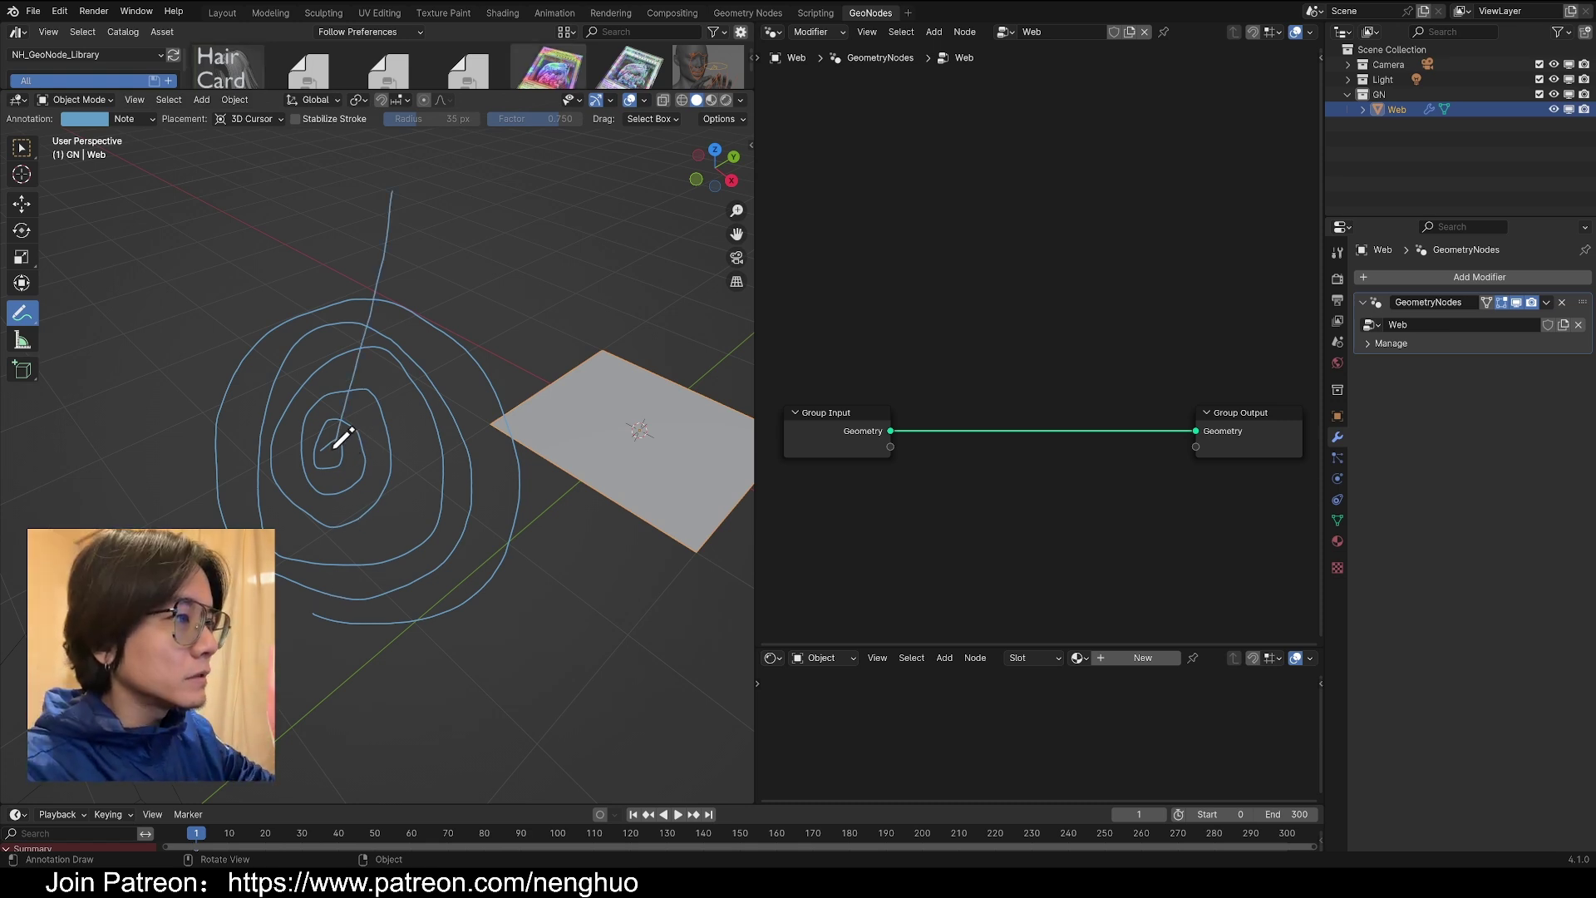
drag(331, 458, 428, 694)
drag(341, 457, 636, 451)
mouse_move(108, 476)
mouse_down()
mouse_move(331, 435)
mouse_move(205, 288)
mouse_up()
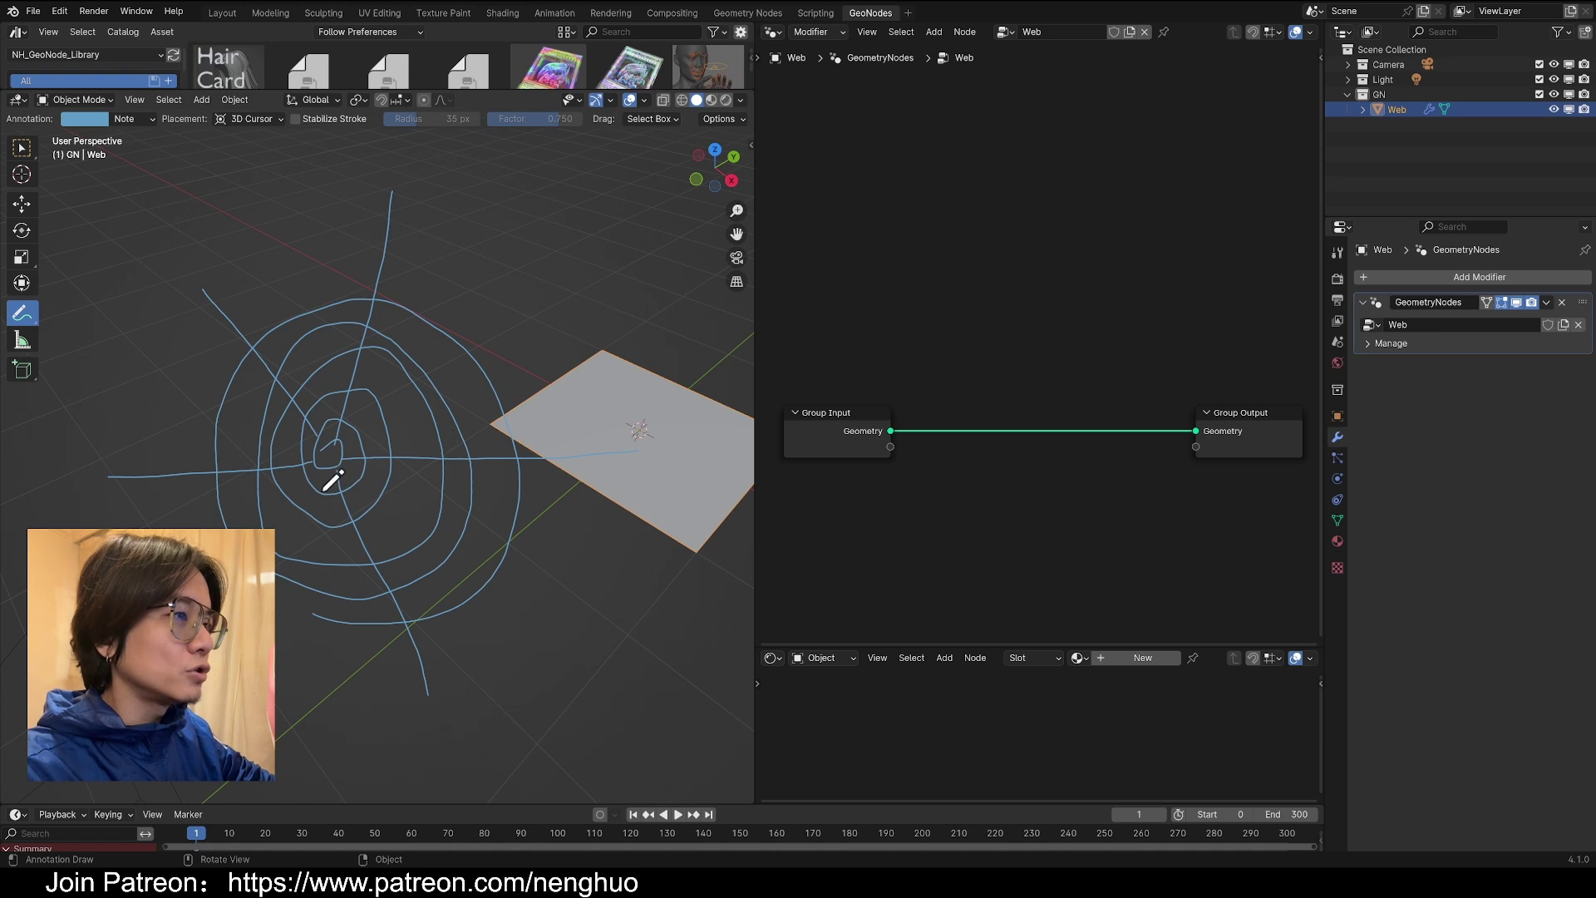
mouse_move(331, 463)
middle_down()
mouse_move(695, 346)
mouse_move(499, 545)
middle_up()
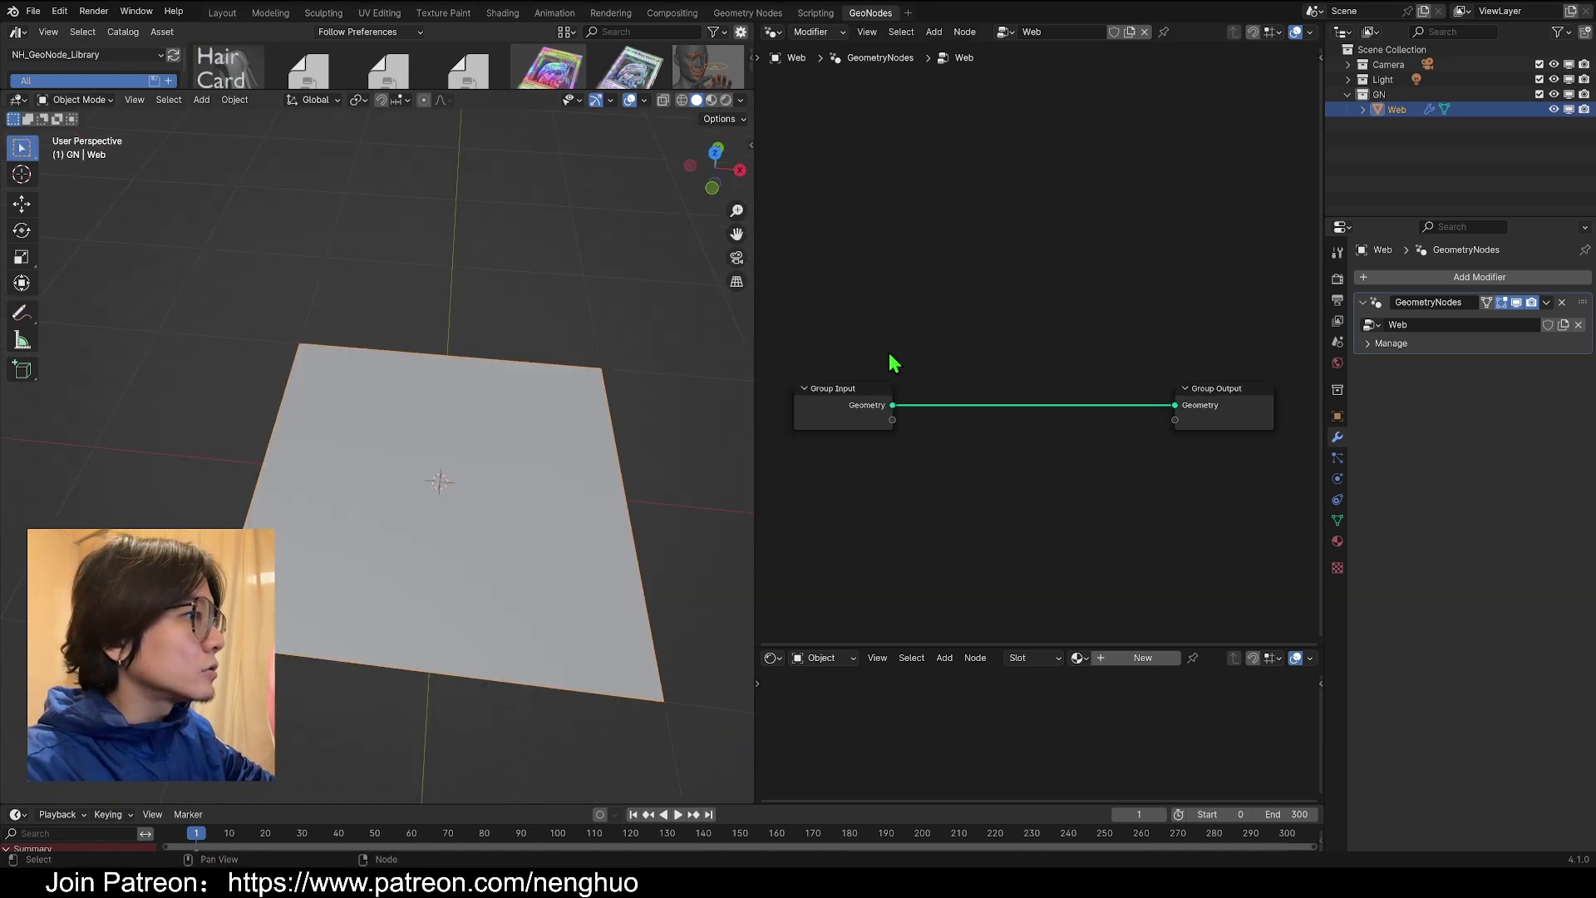
- Add a Spiral curve node and connect its Curve output to the Group Output geometry
middle_drag(974, 465, 920, 445)
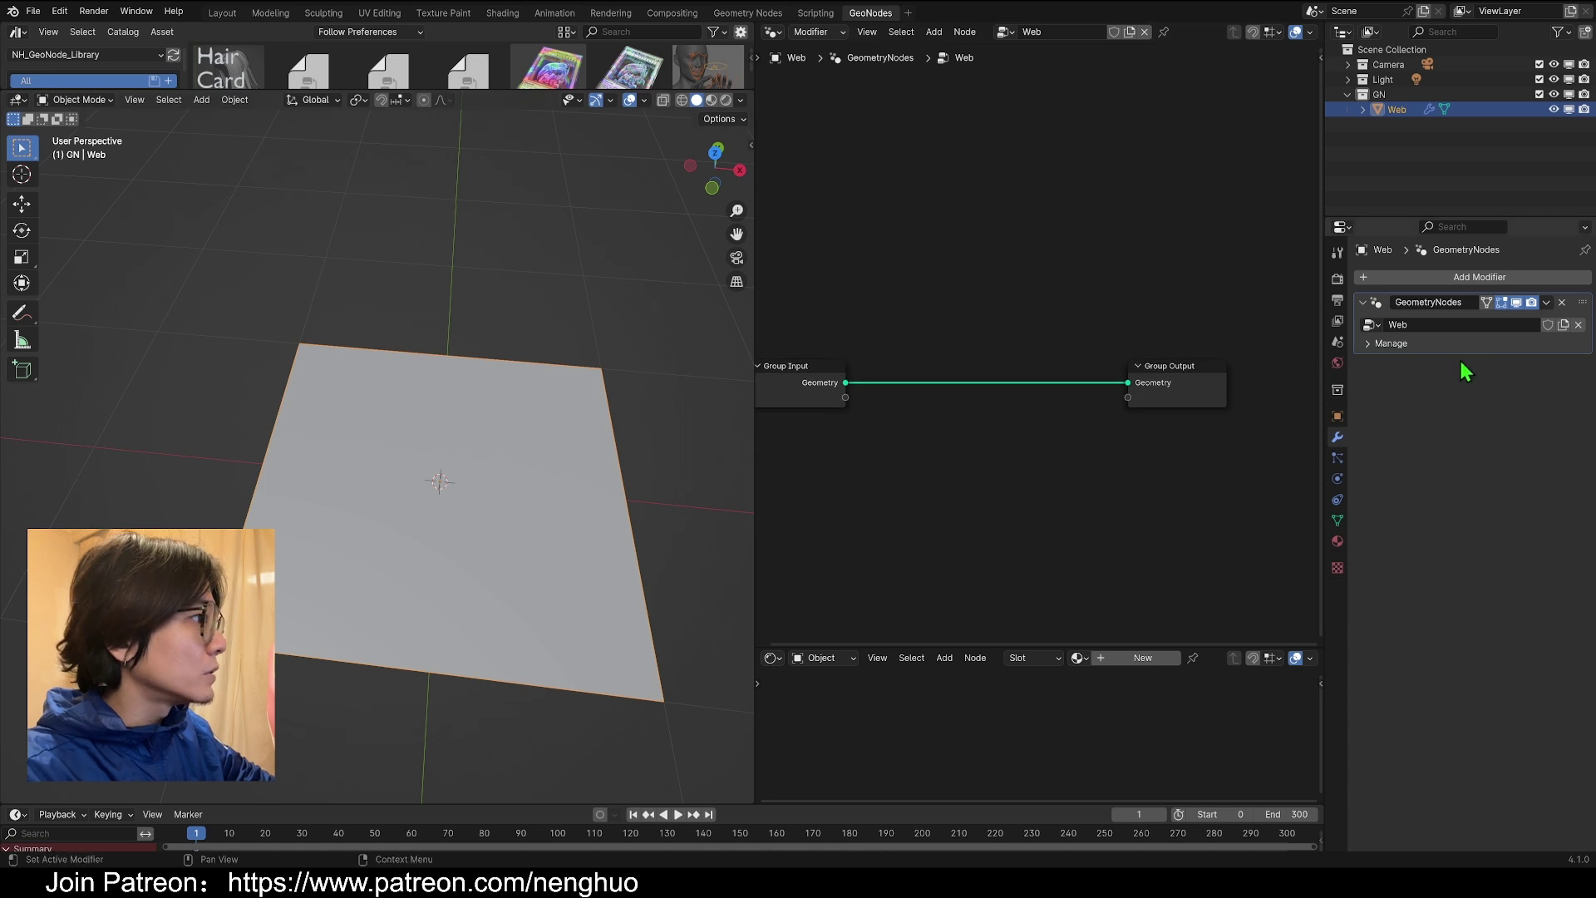
middle_drag(917, 349, 954, 307)
key(shift+a)
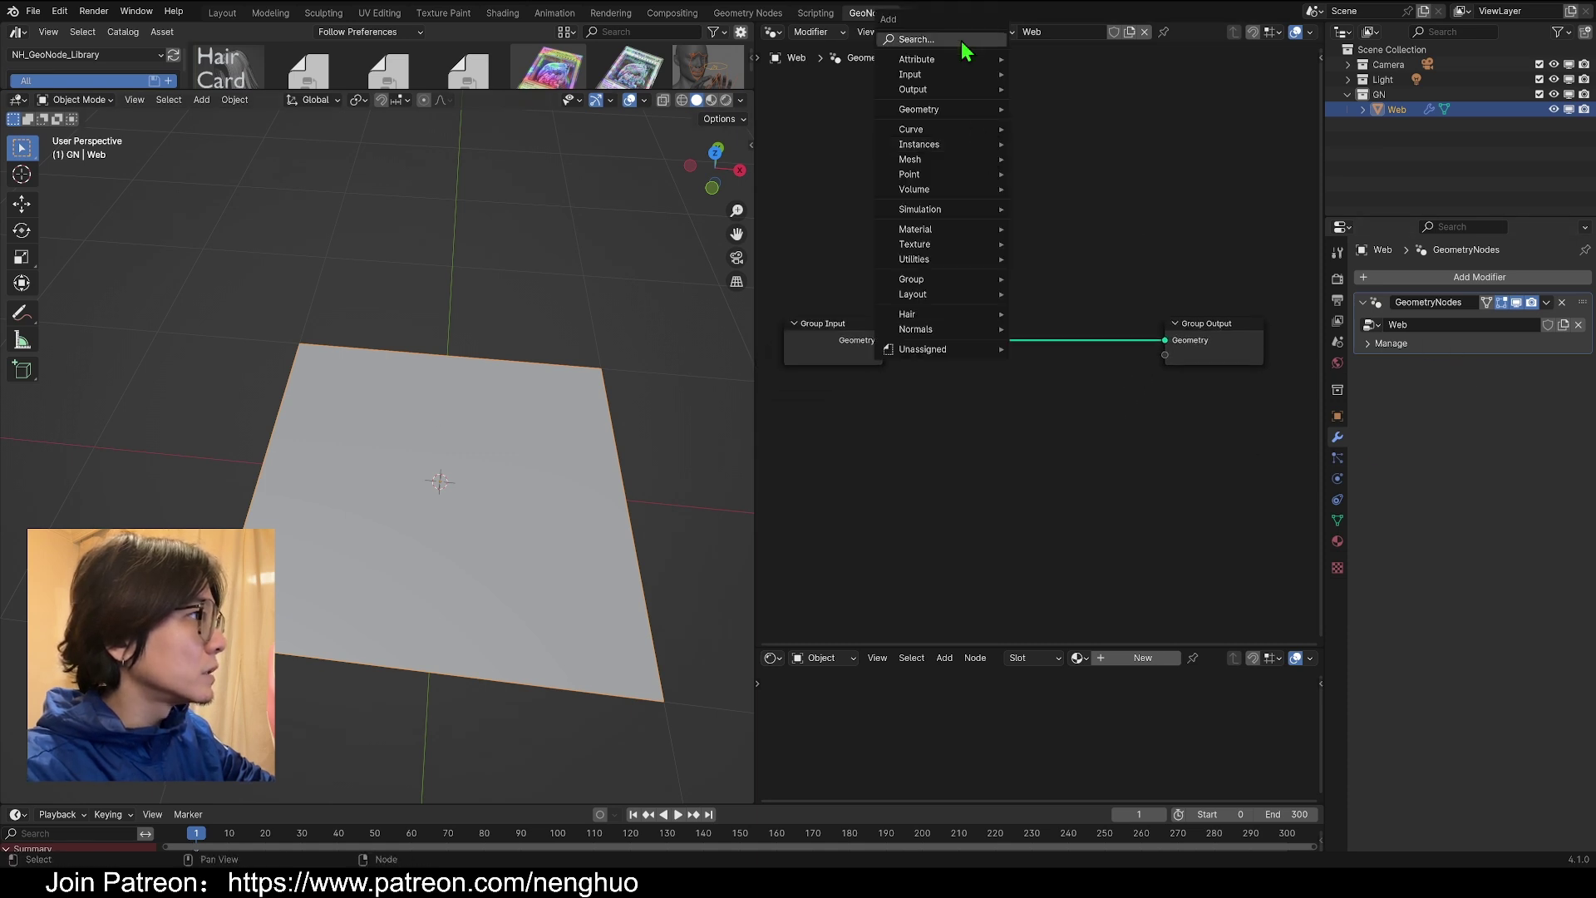
text(so)
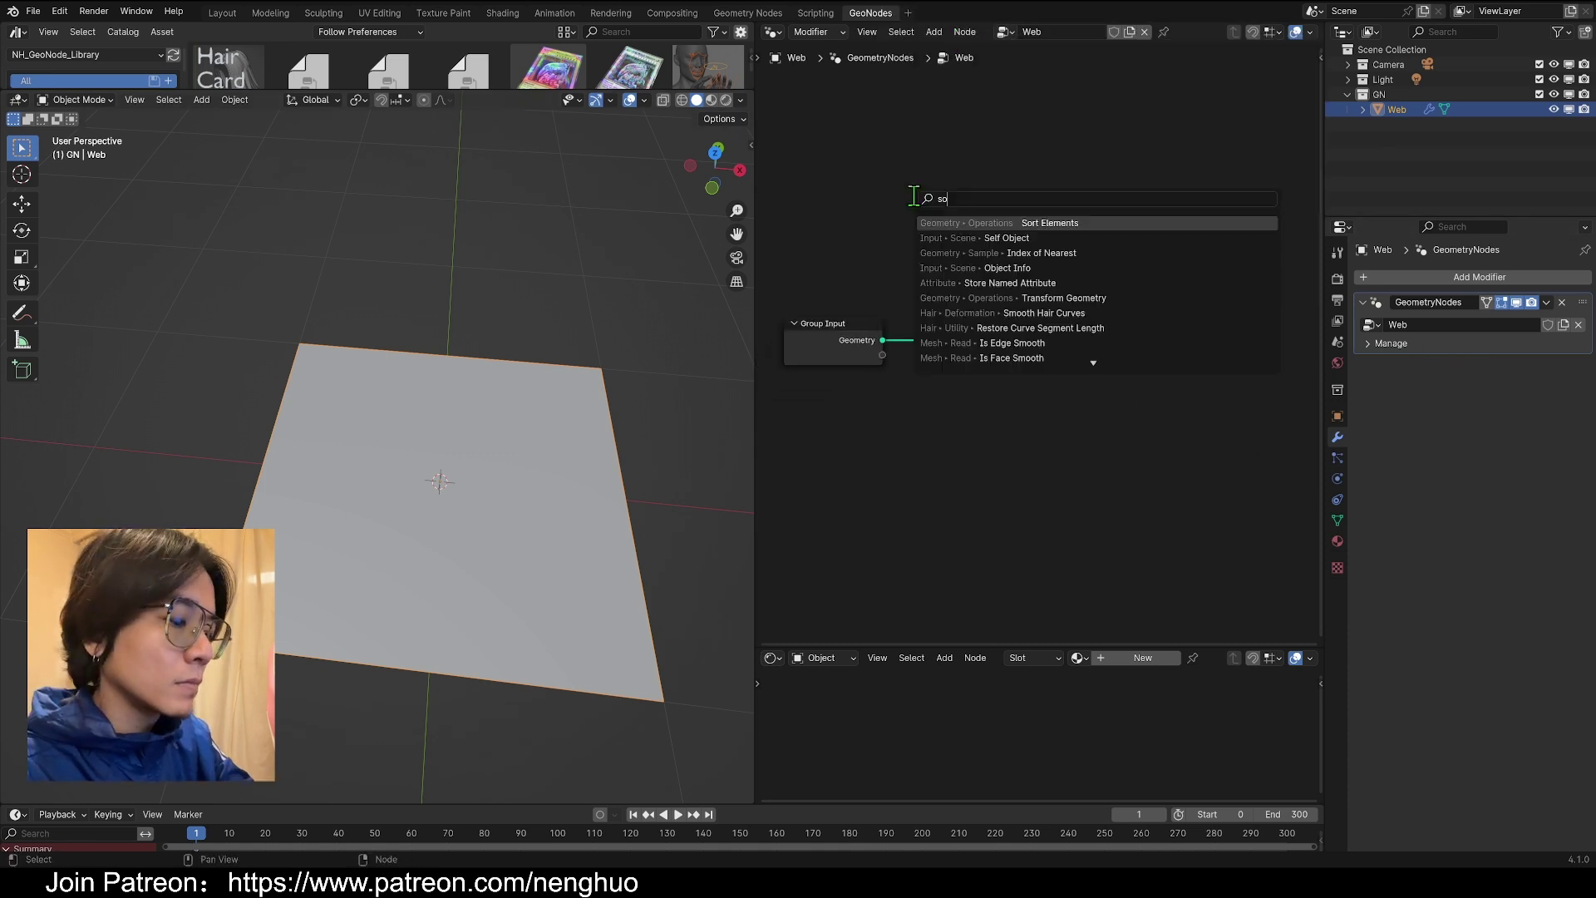
text(pir)
key(Return)
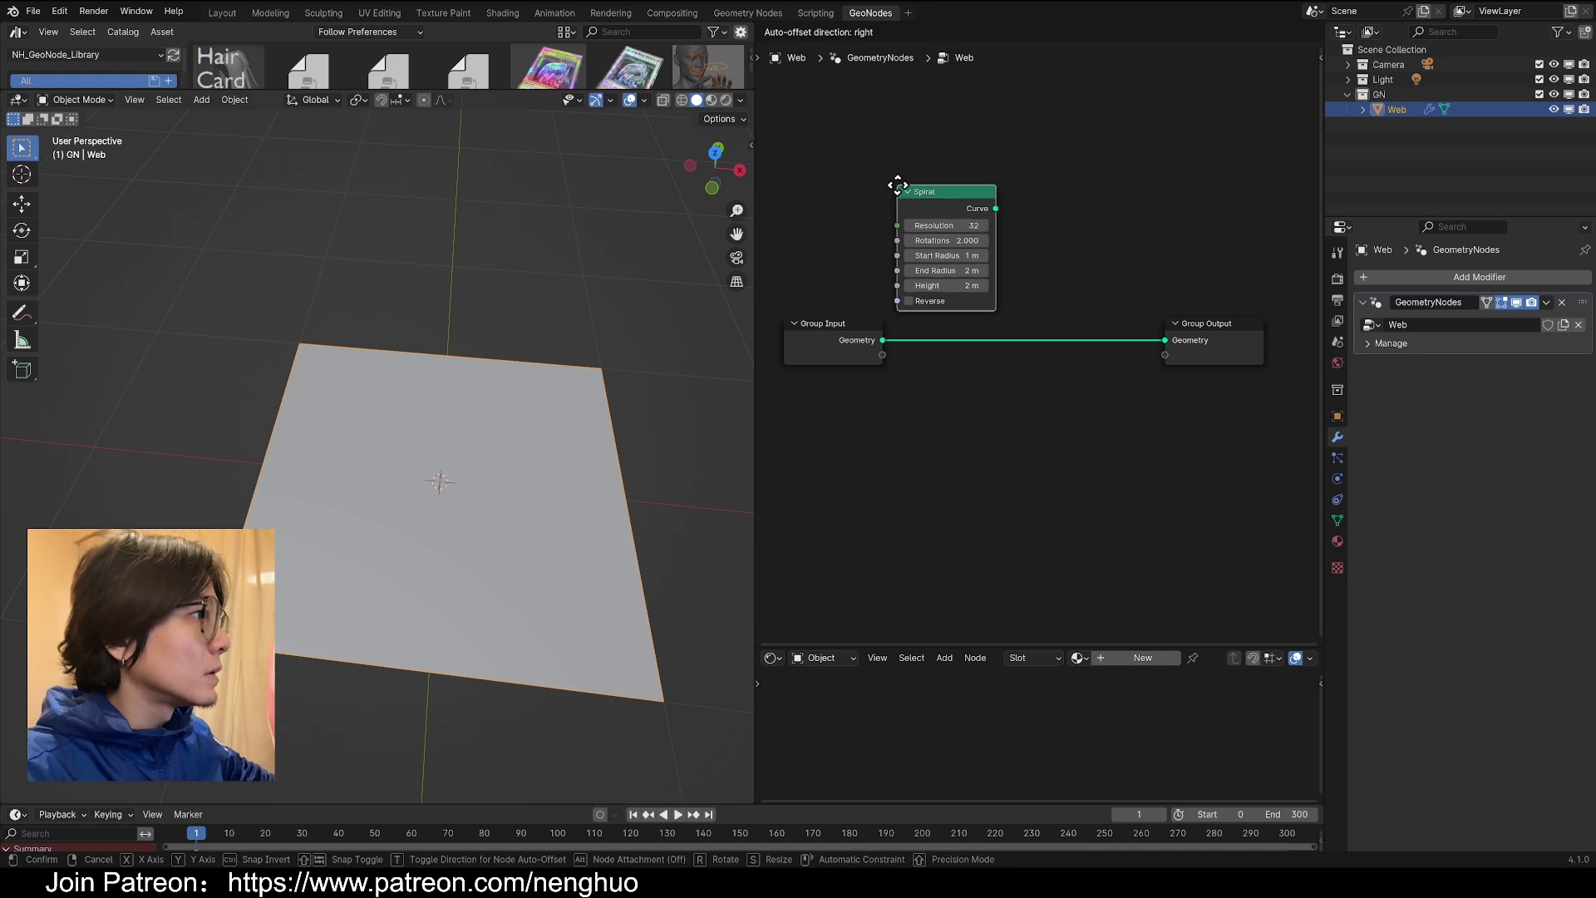
click(978, 411)
drag(977, 407, 1131, 351)
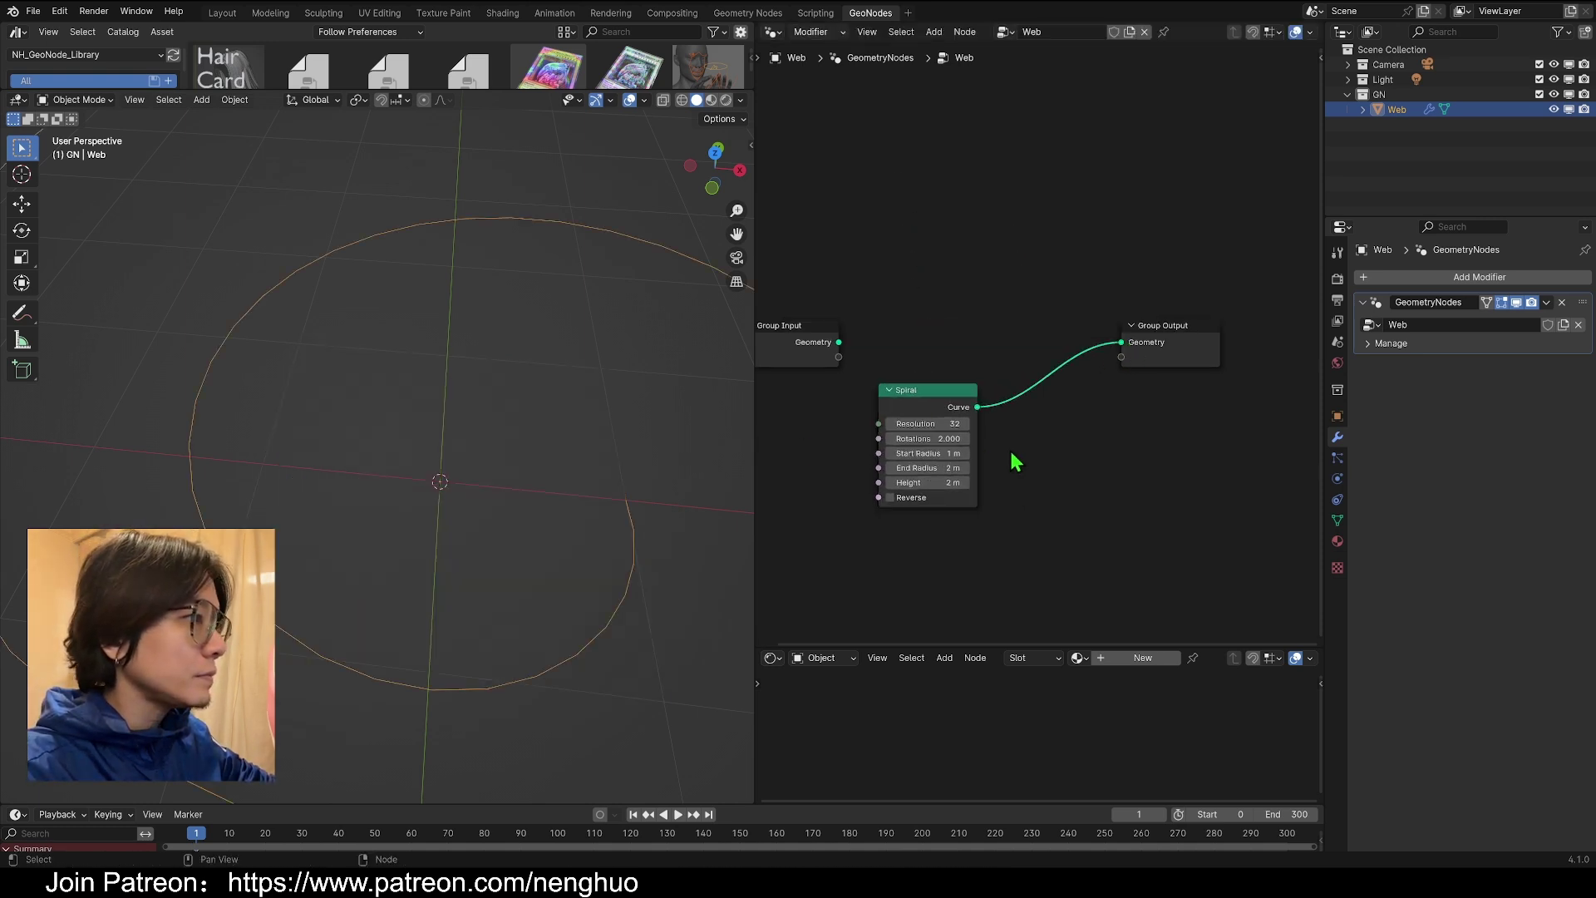
- Flatten the spiral by setting its Height to 0 m and start it at the centre with a Start Radius of 0 m
middle_drag(217, 432, 365, 337)
scroll(1044, 463, up, 4)
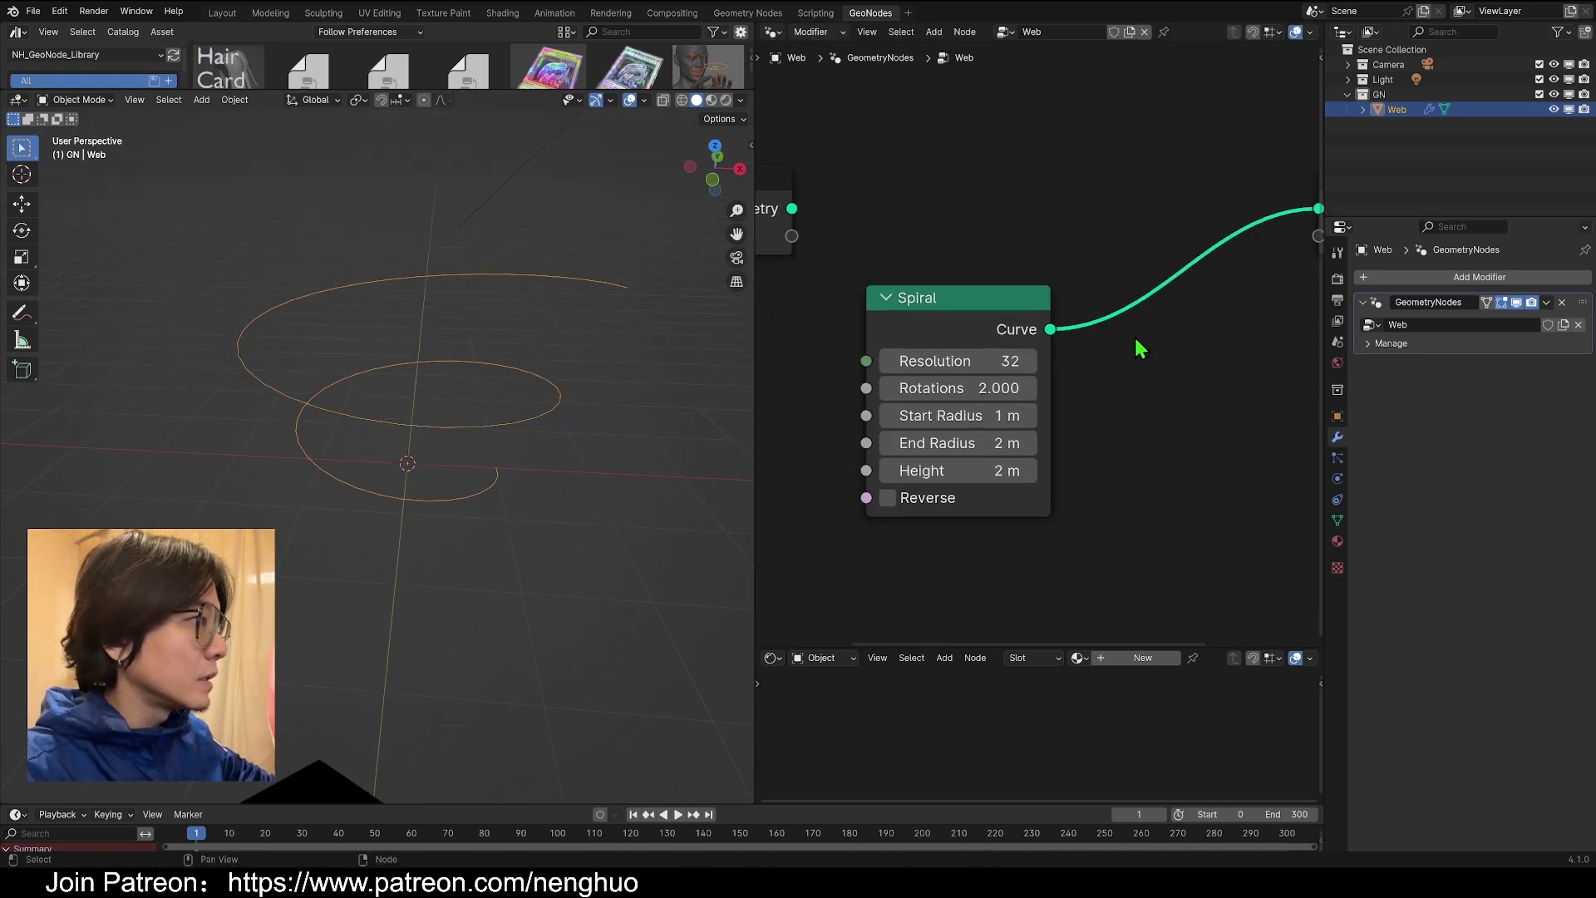
drag(890, 424, 906, 470)
click(964, 470)
text(0)
key(Return)
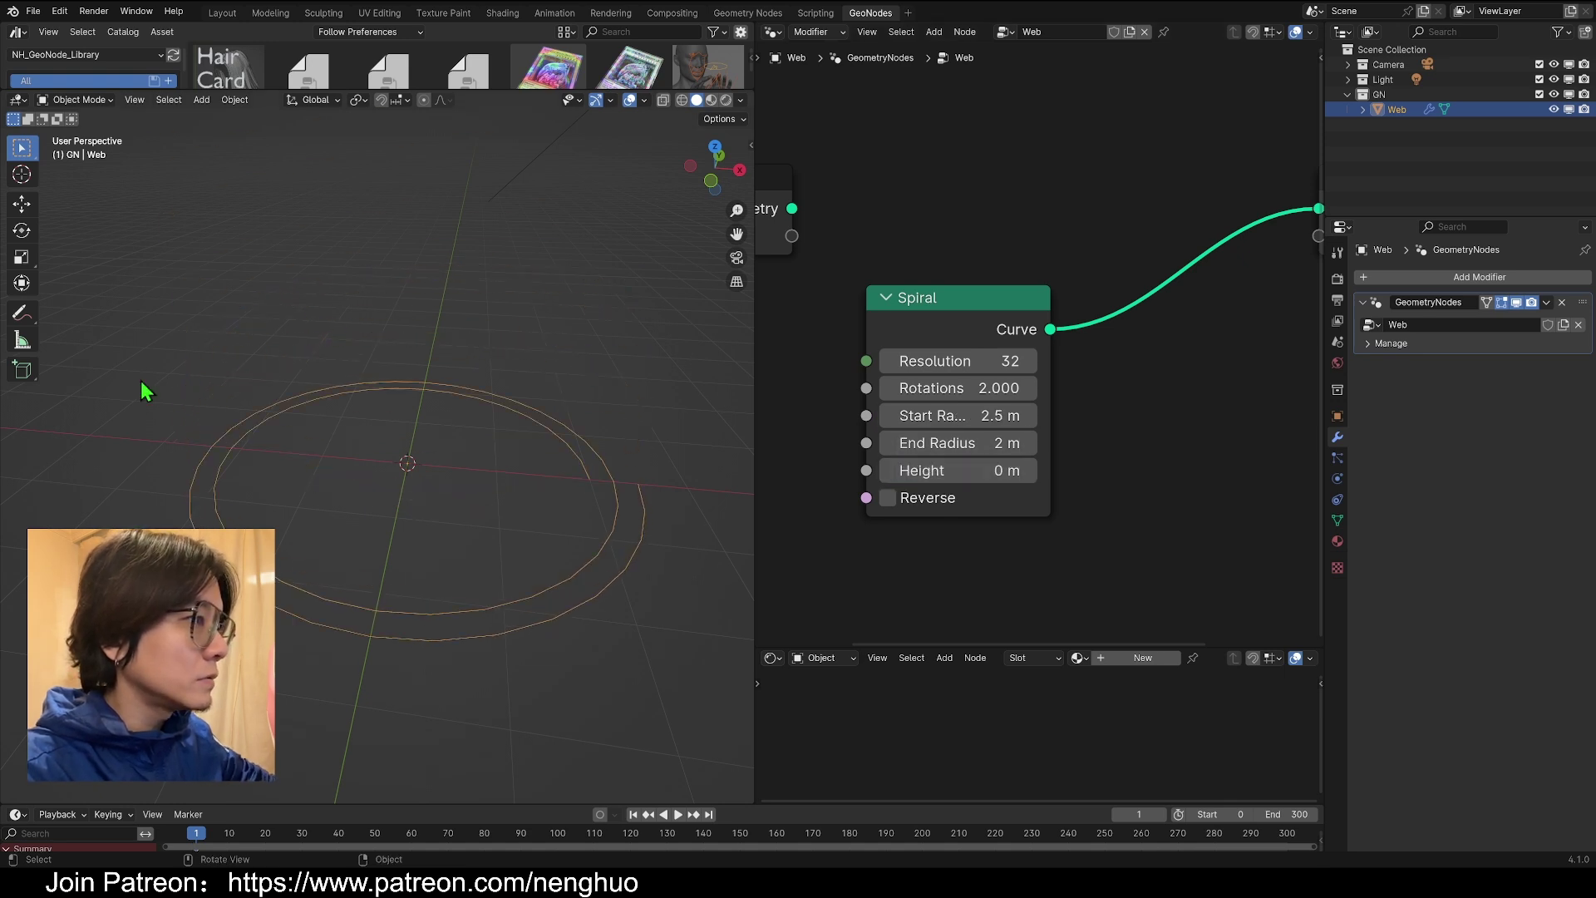
middle_drag(147, 390, 166, 463)
click(981, 417)
text(0.)
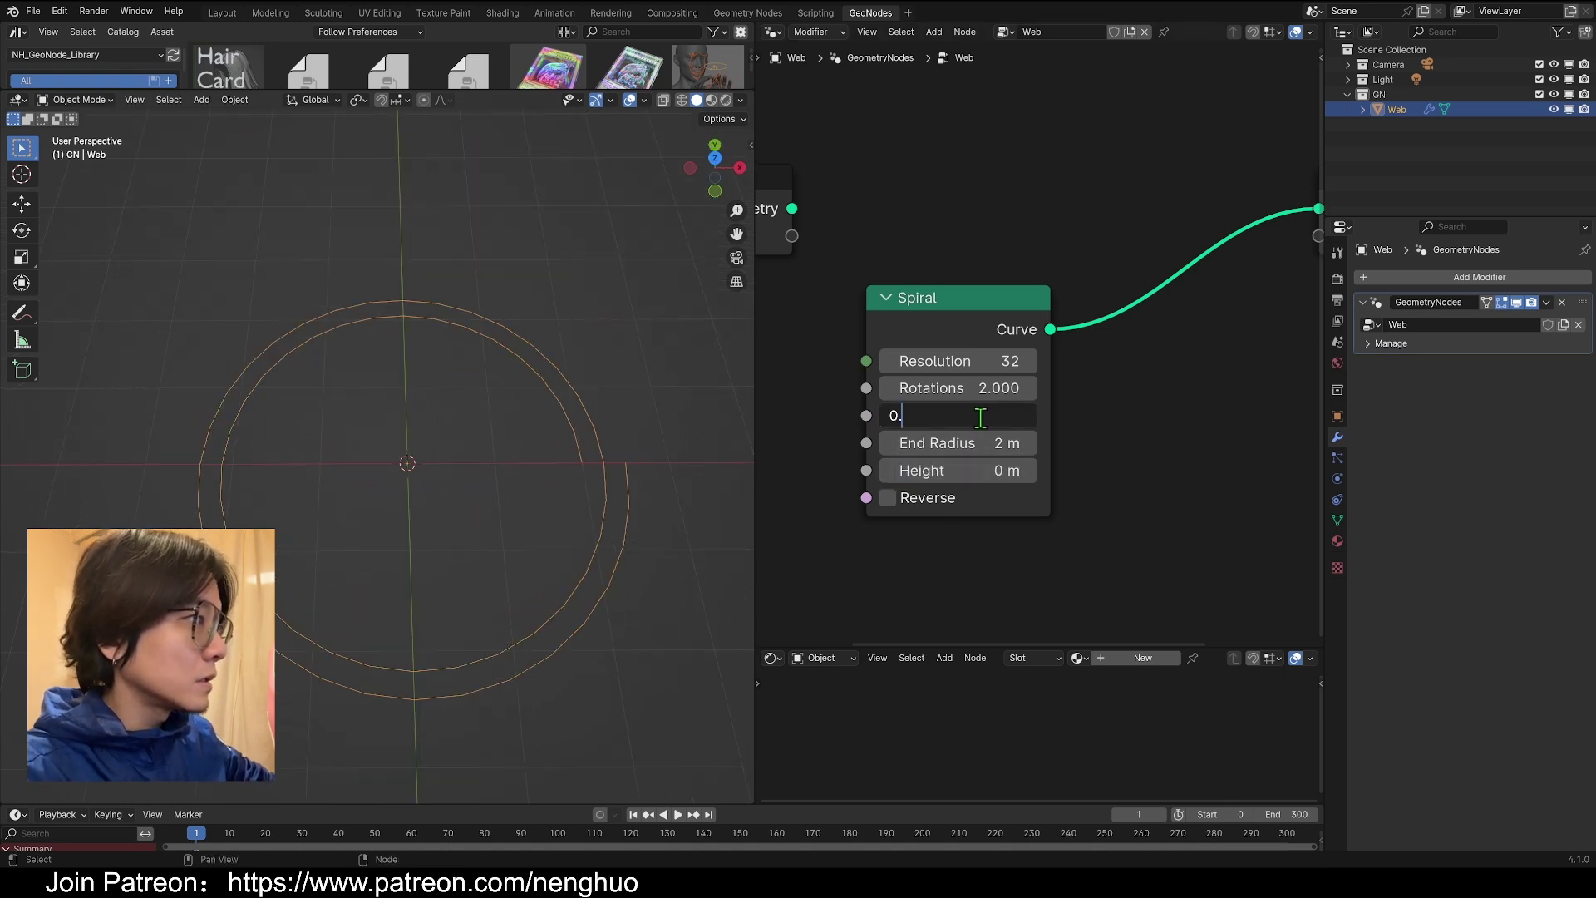
drag(980, 417, 784, 433)
key(Return)
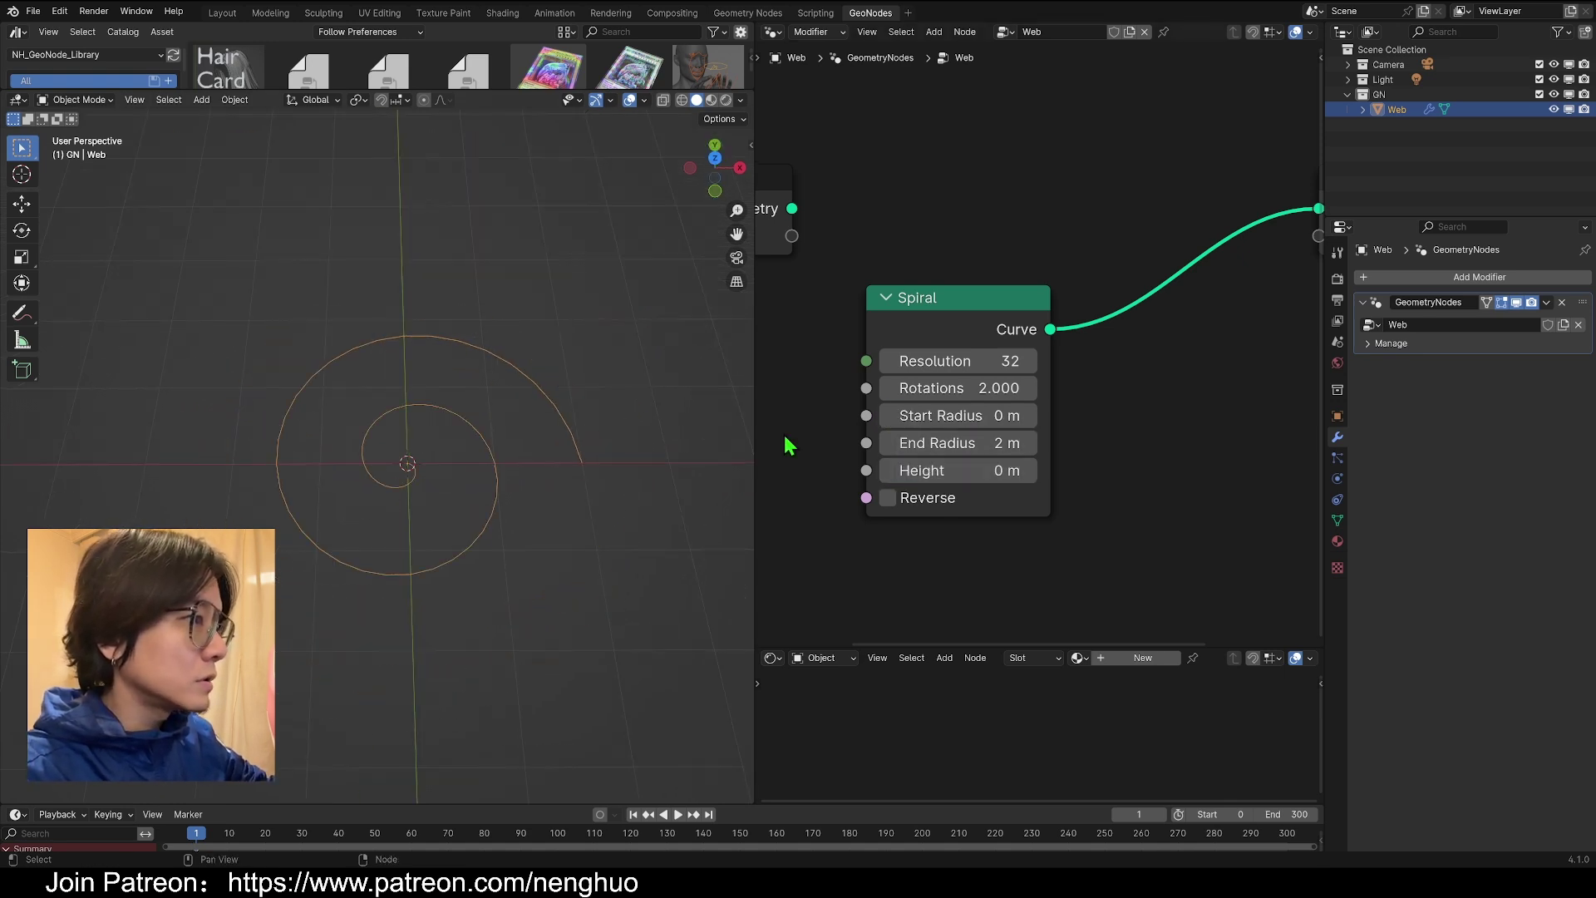
- Set the Spiral node to 9.5 rotations, an End Radius of 3.5 m and a Resolution of 10
middle_drag(366, 440, 371, 403)
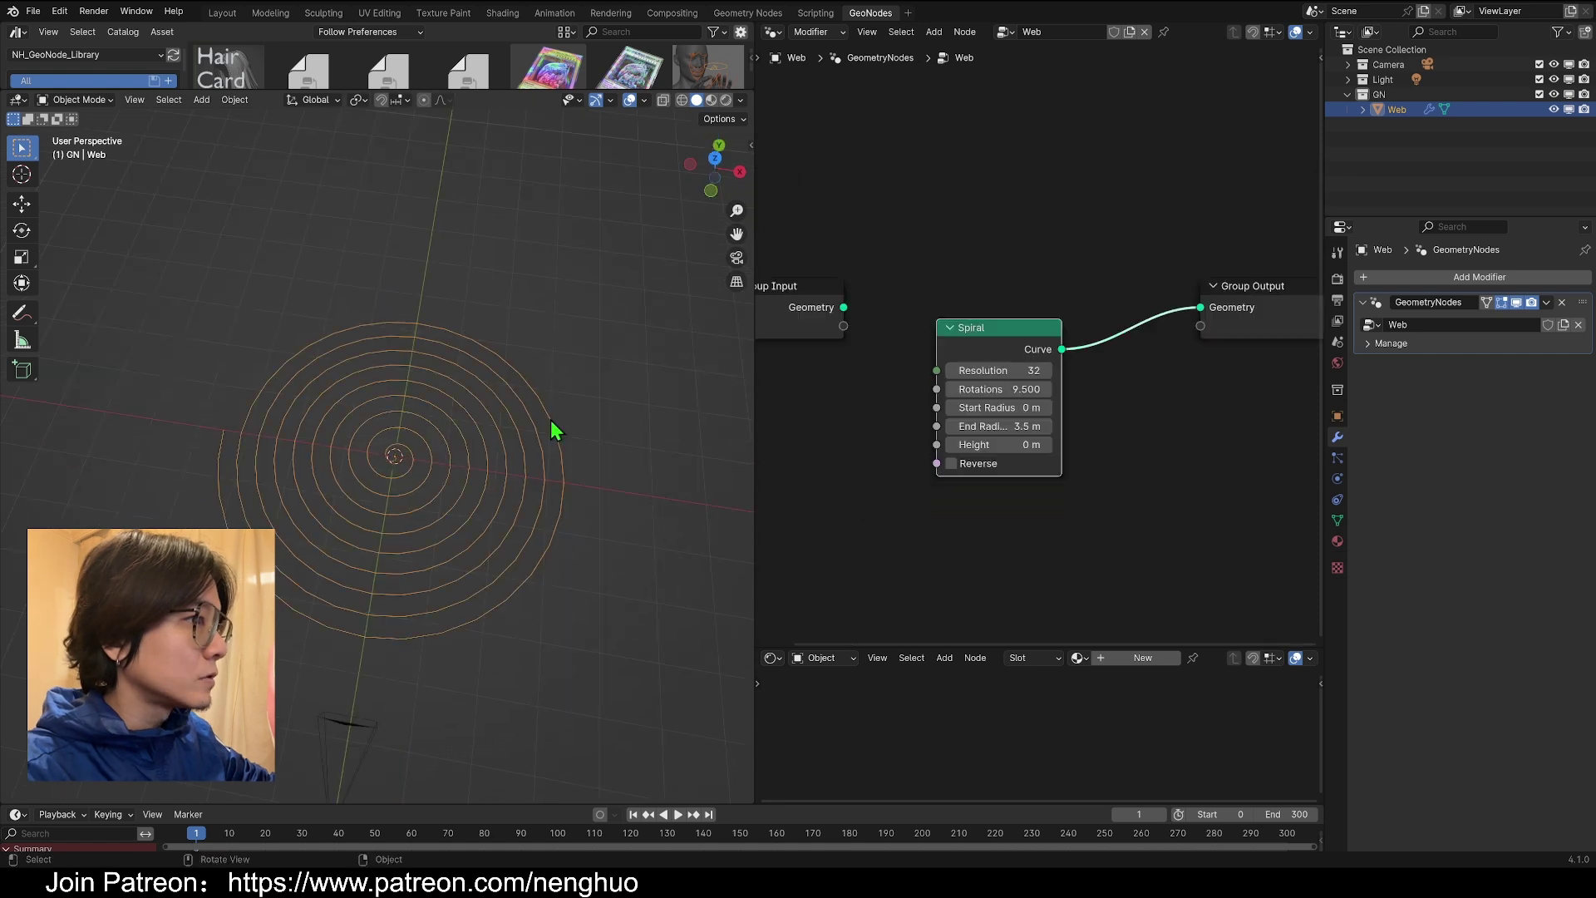
middle_drag(153, 327, 341, 535)
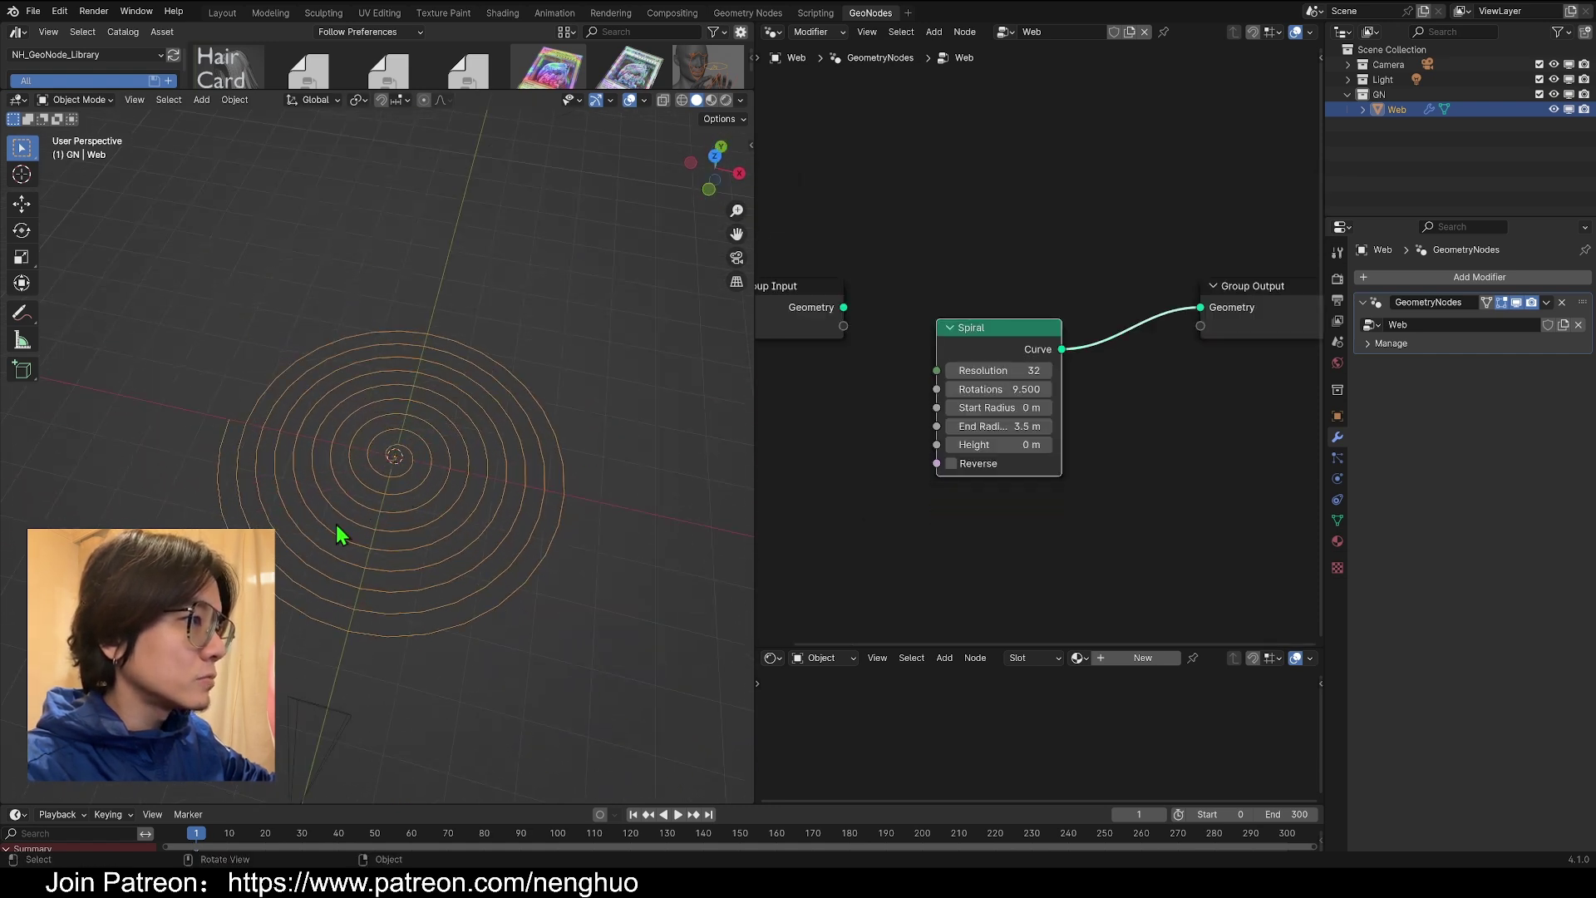
click(1009, 368)
text(10)
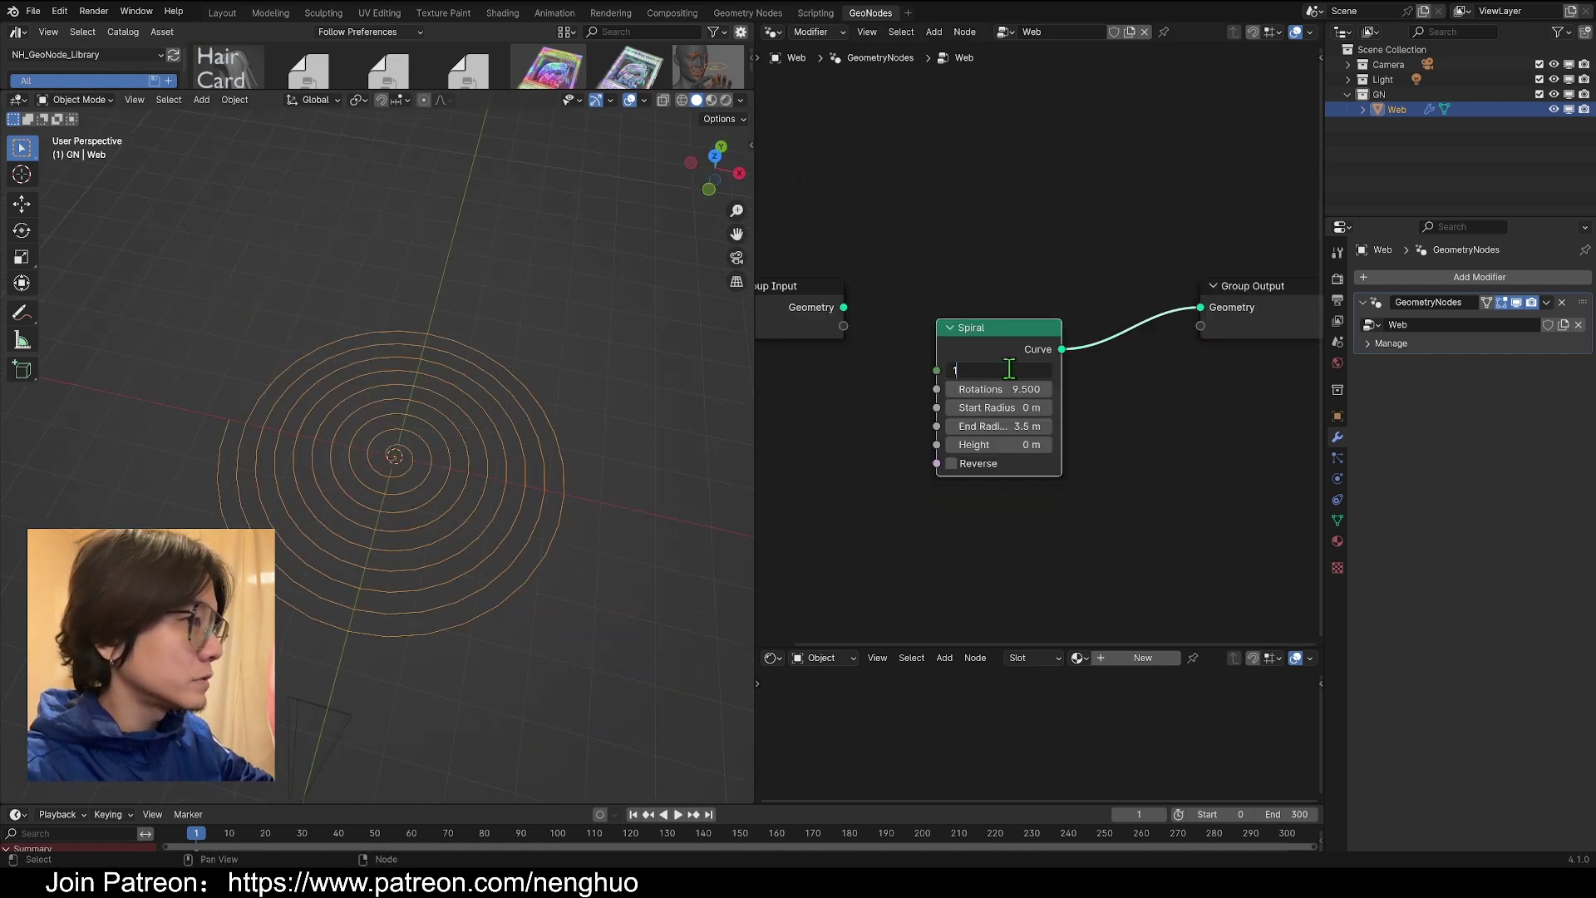
key(Return)
- Drive the spiral's Rotations with an Integer node set to 8 and its End Radius with a Value node set to 4.3
middle_drag(495, 505, 456, 563)
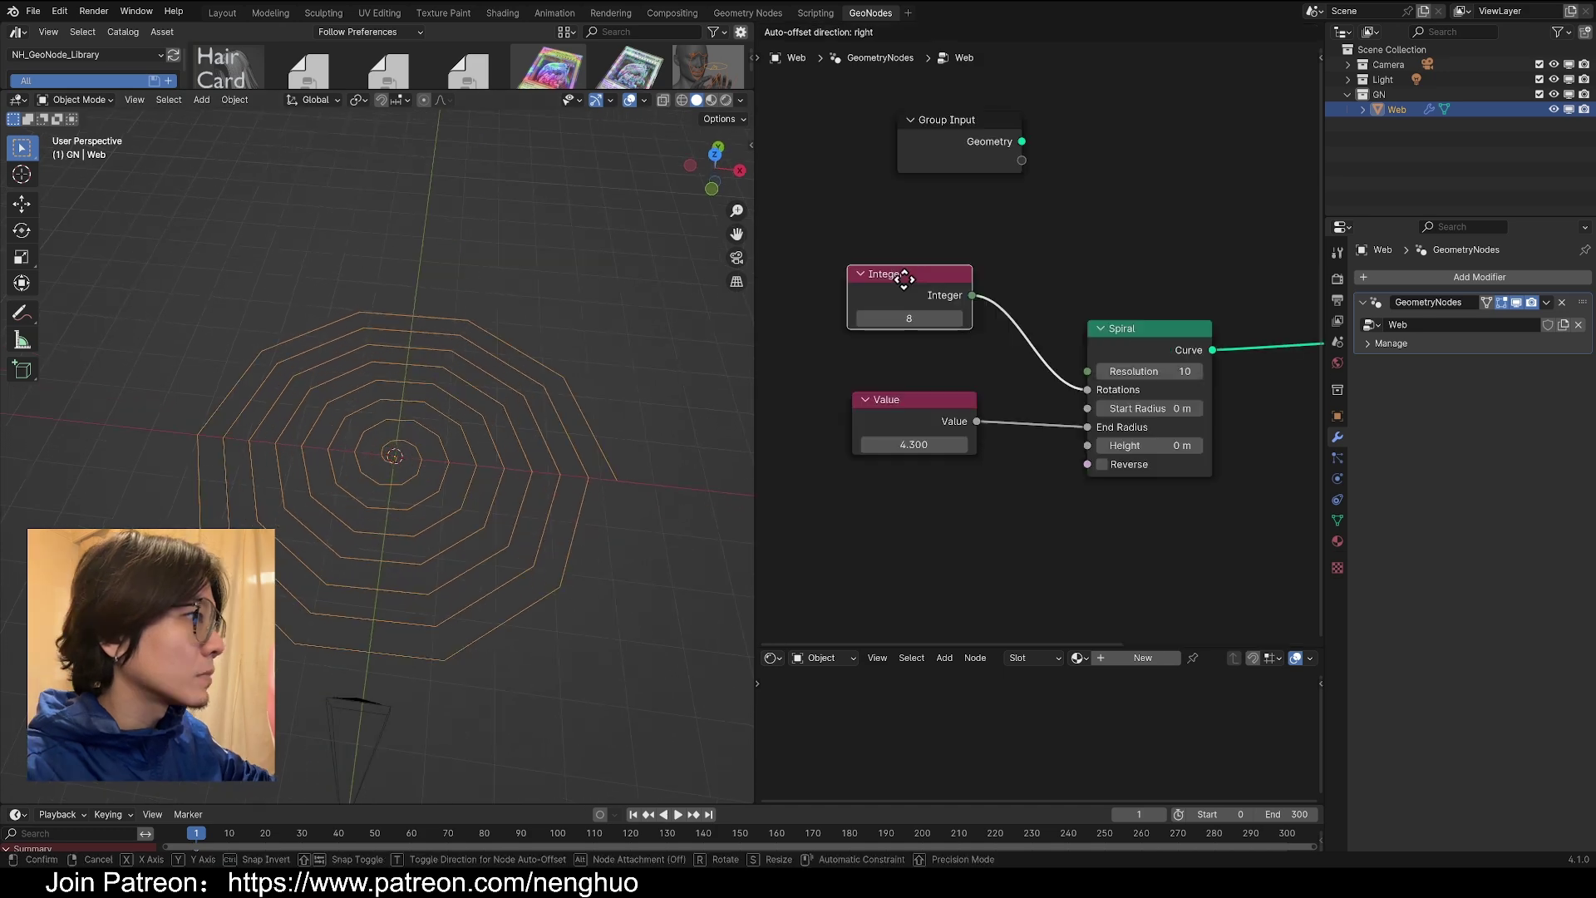
drag(901, 278, 909, 314)
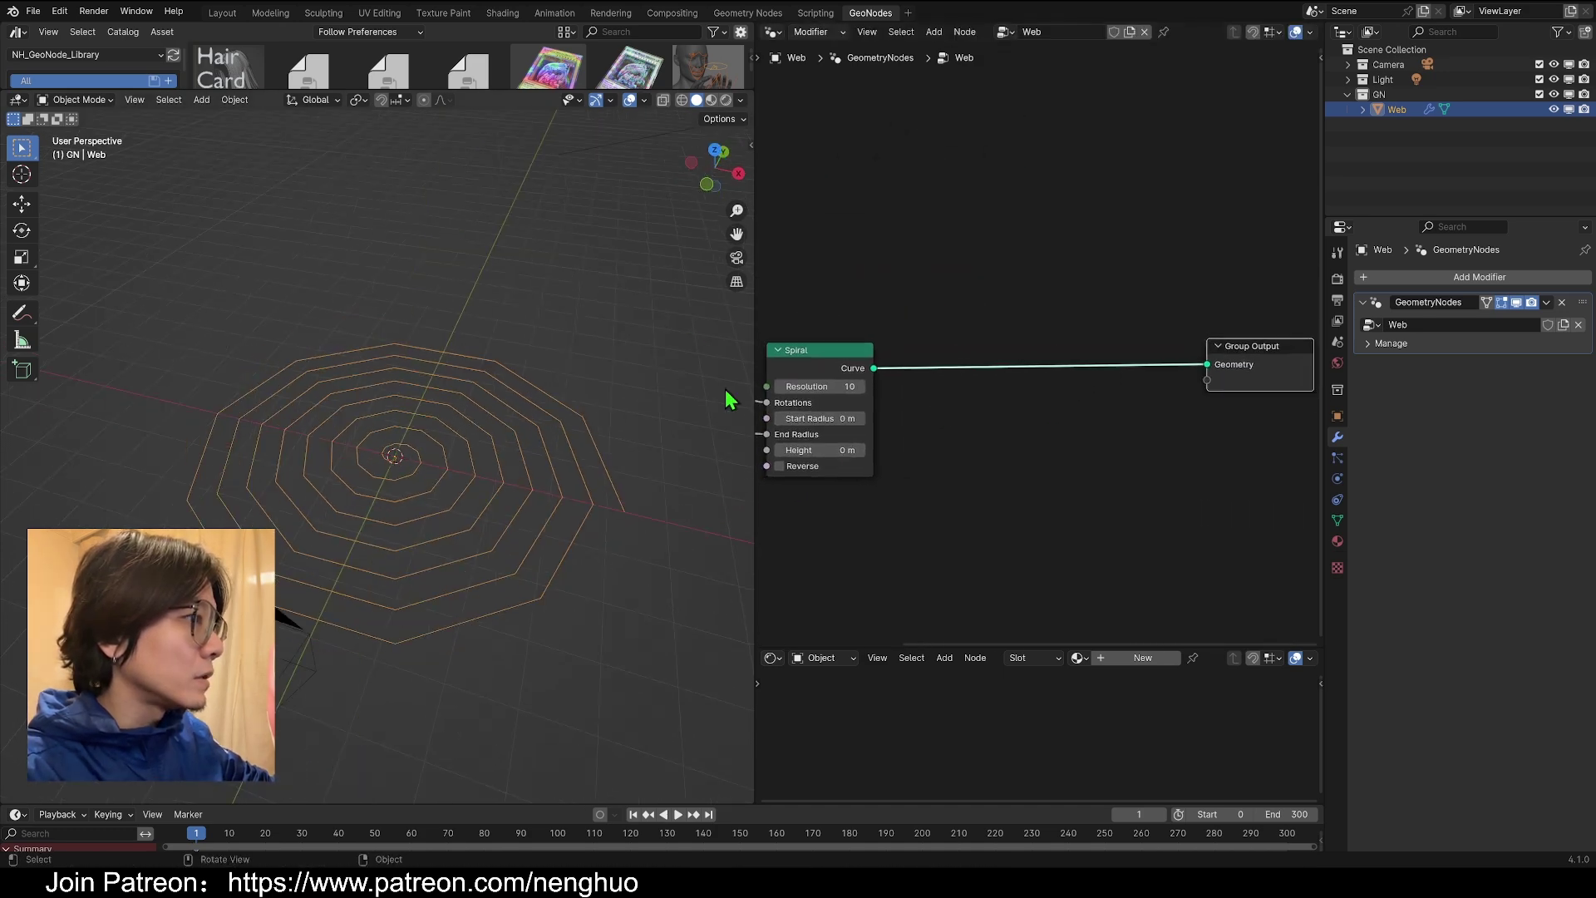
middle_drag(557, 451, 453, 445)
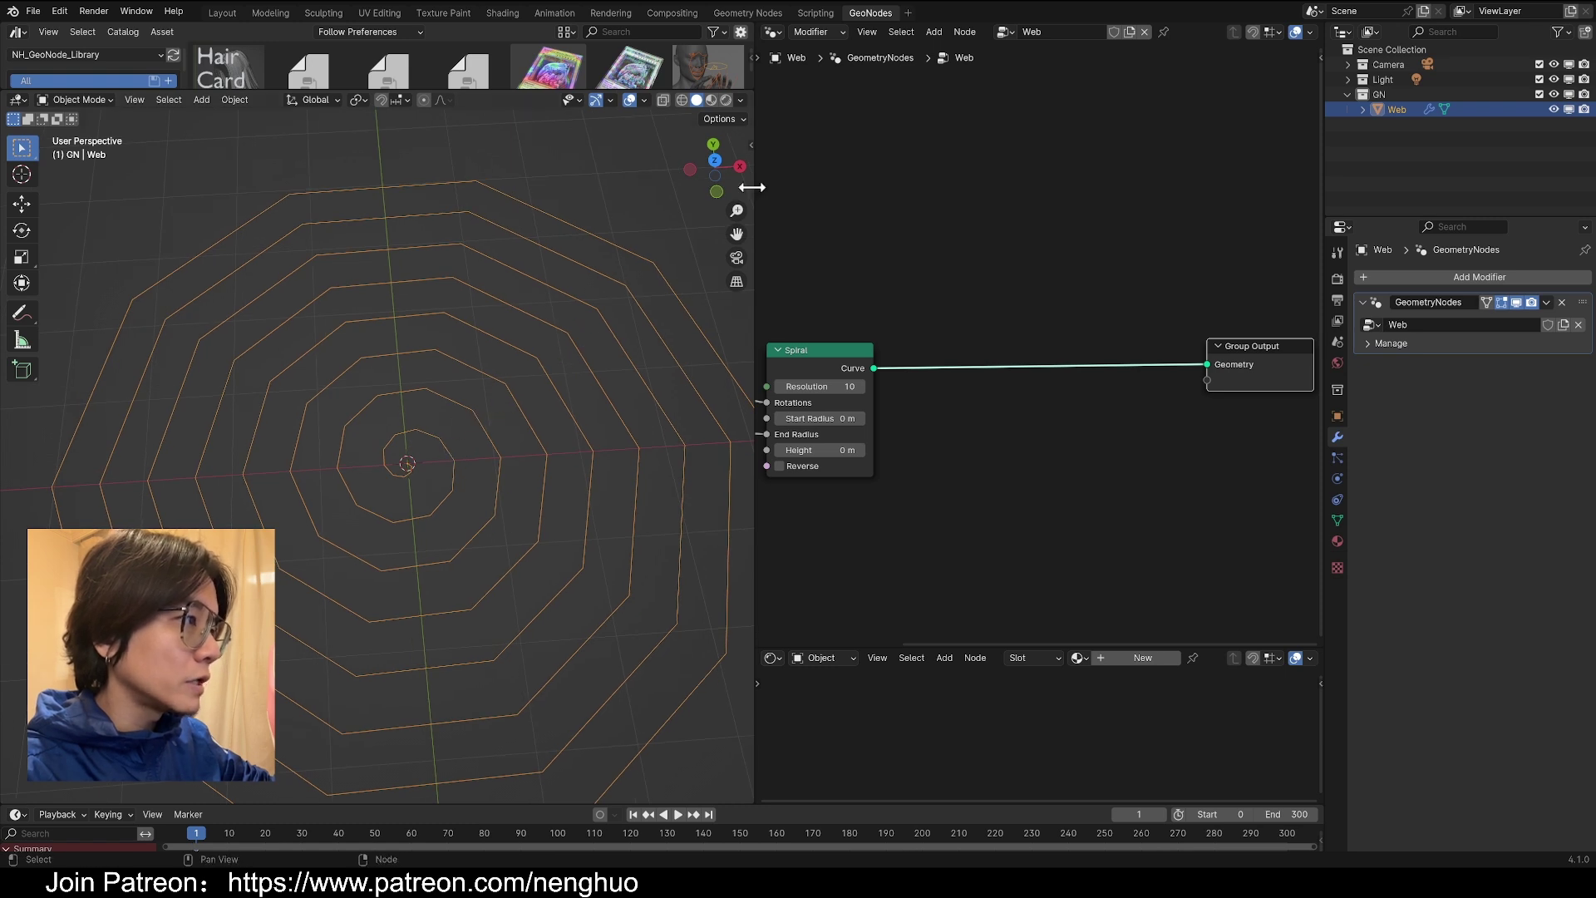
- Insert an Extrude Mesh node between the Spiral and Group Output nodes
key(shift+a)
text(er)
key(BackSpace)
text(x)
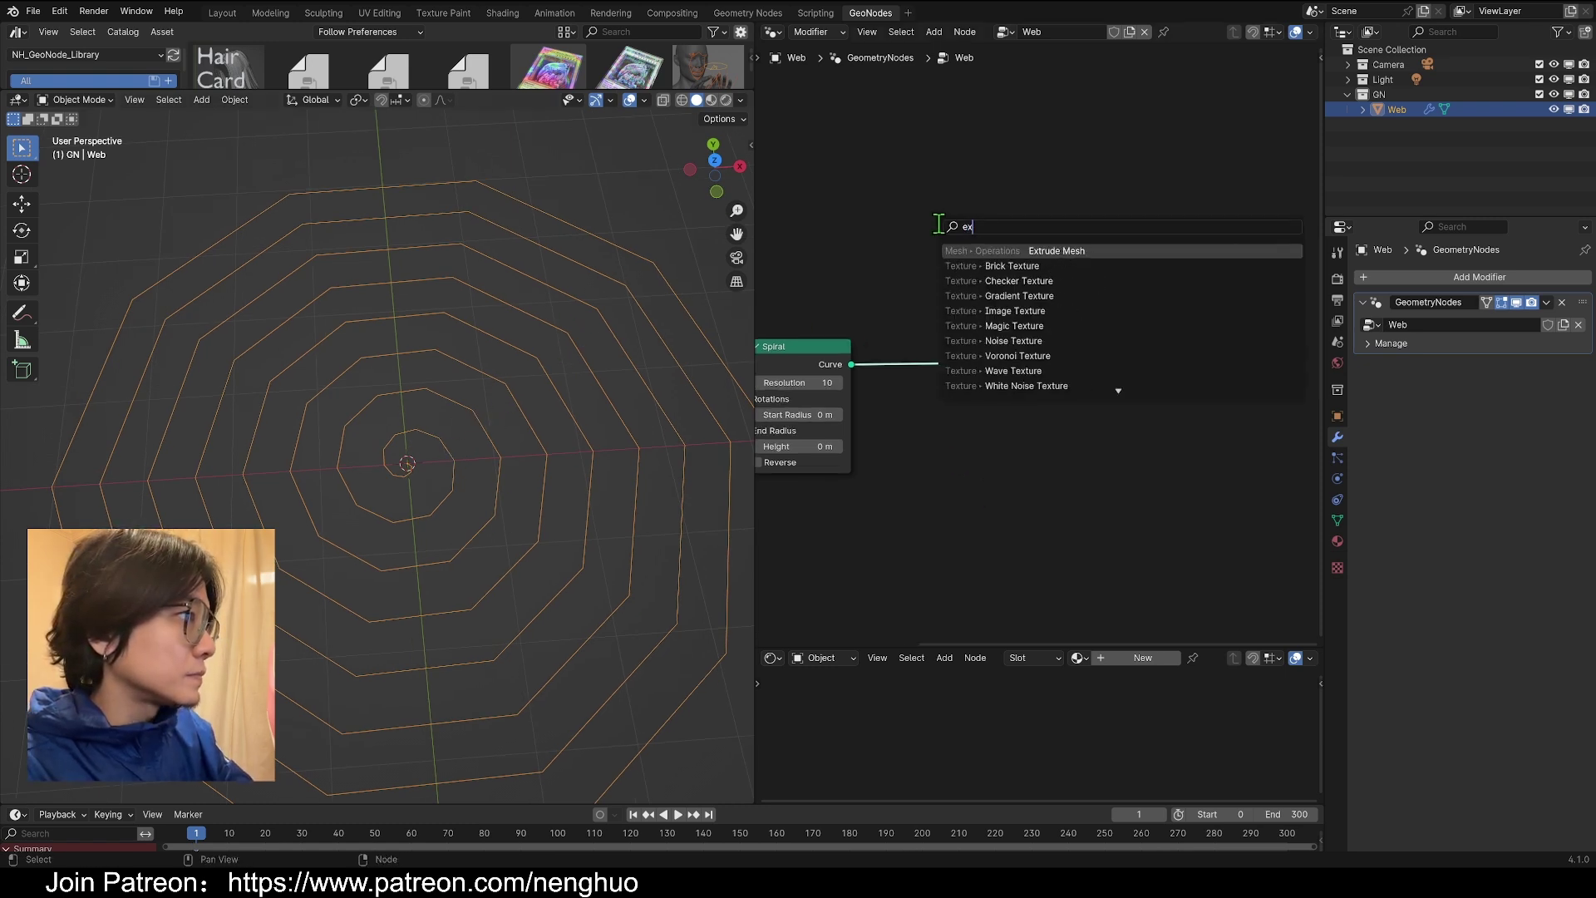
key(Return)
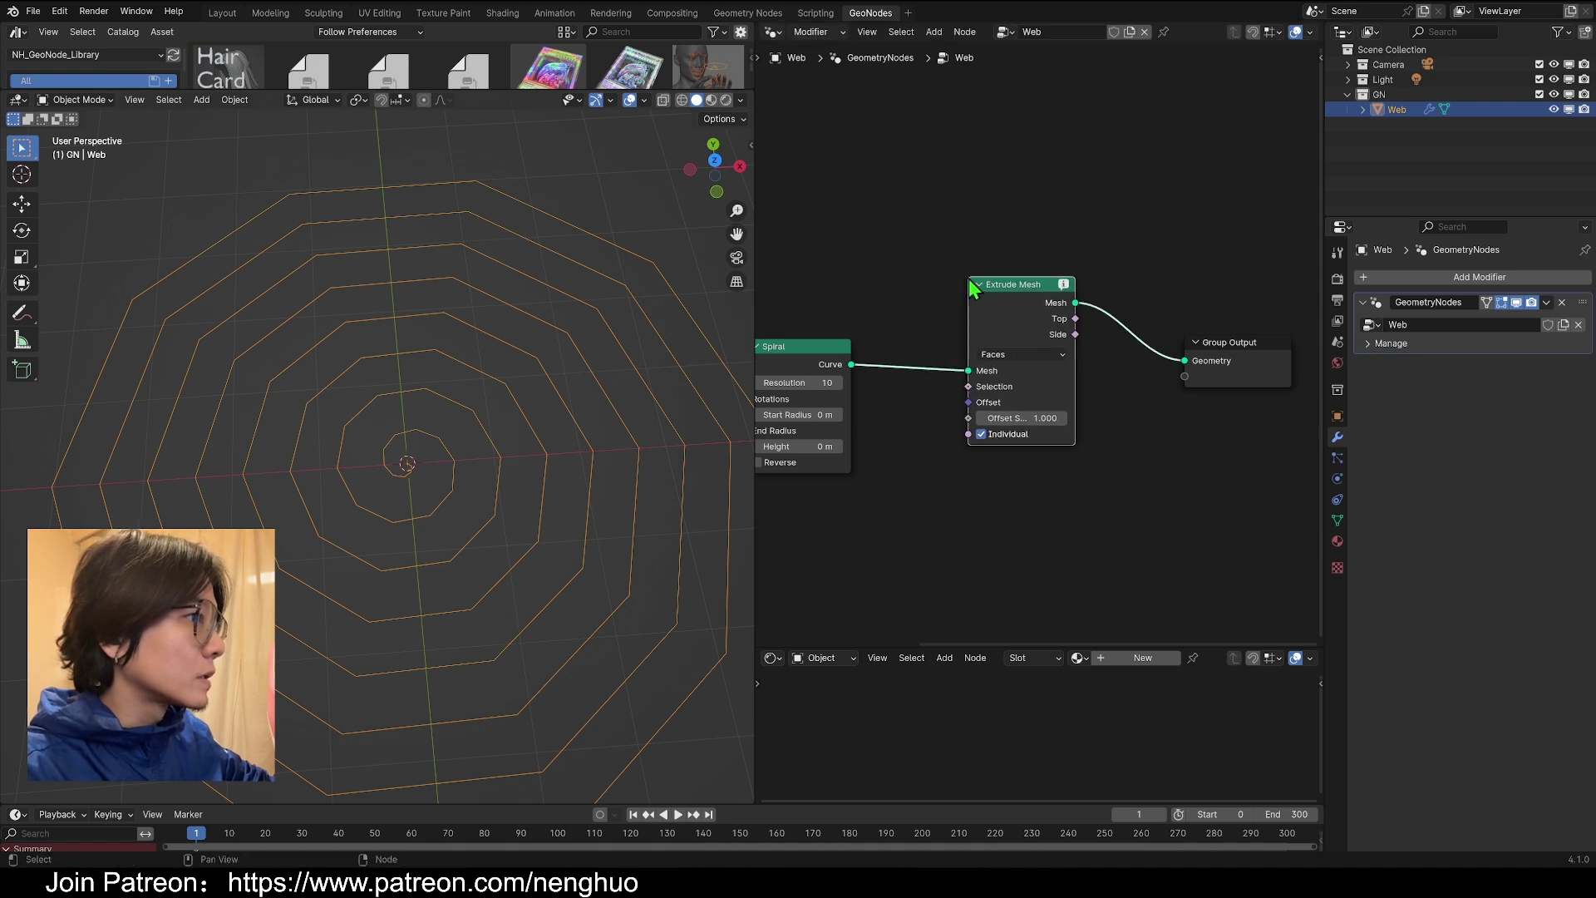
- Insert a Curve to Mesh node between the Spiral and Extrude Mesh nodes, making room for it
click(971, 284)
key(Home)
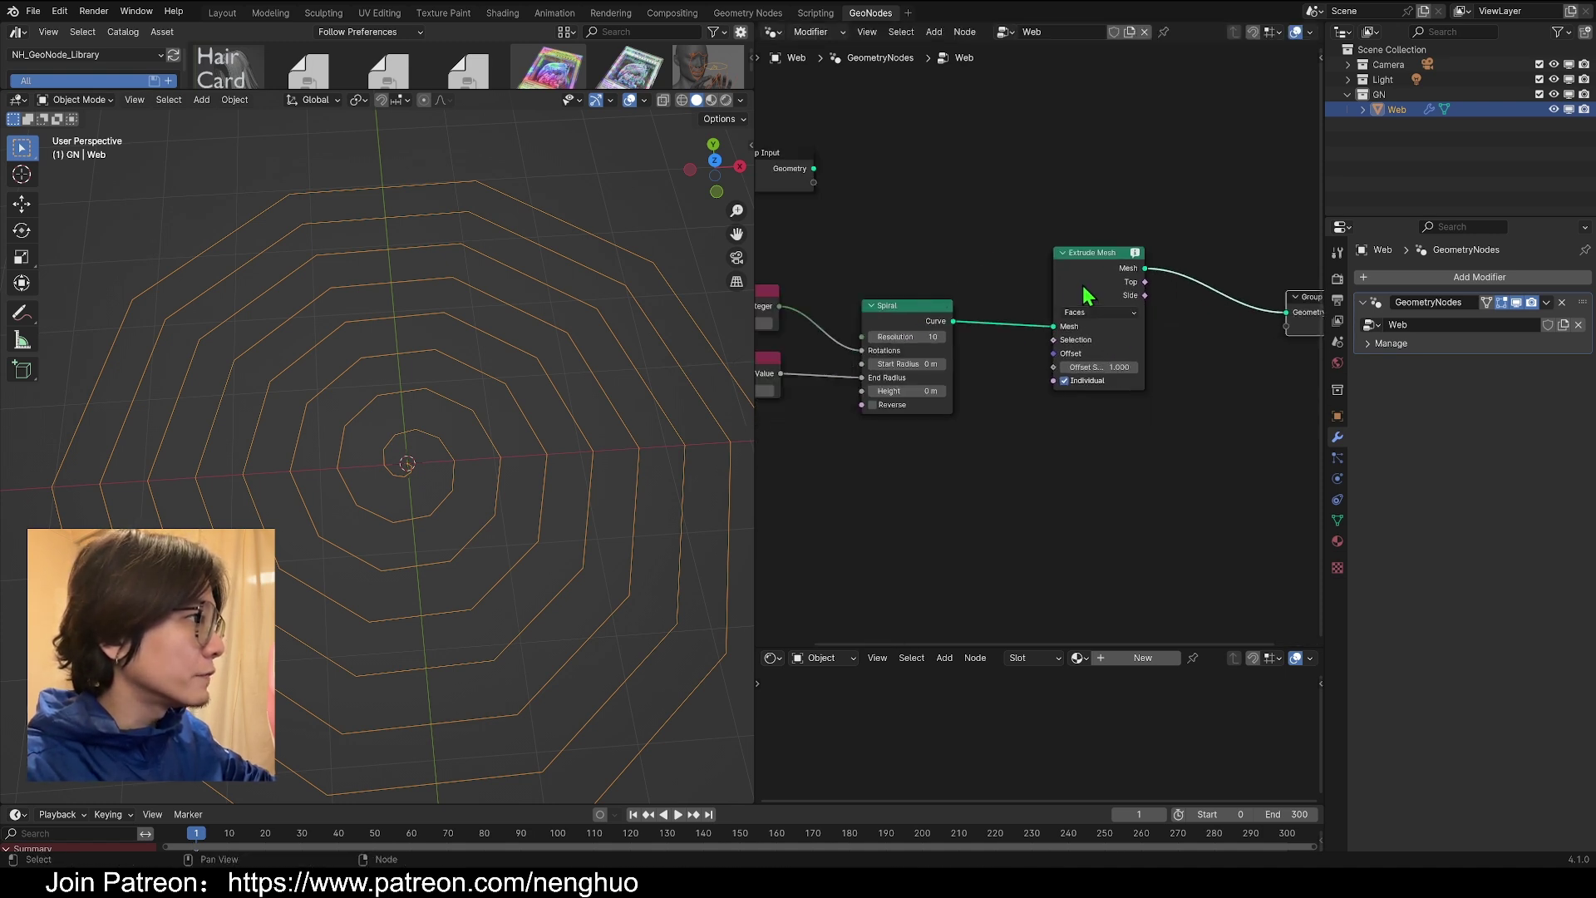
drag(1090, 302, 1140, 303)
key(shift+a)
click(973, 200)
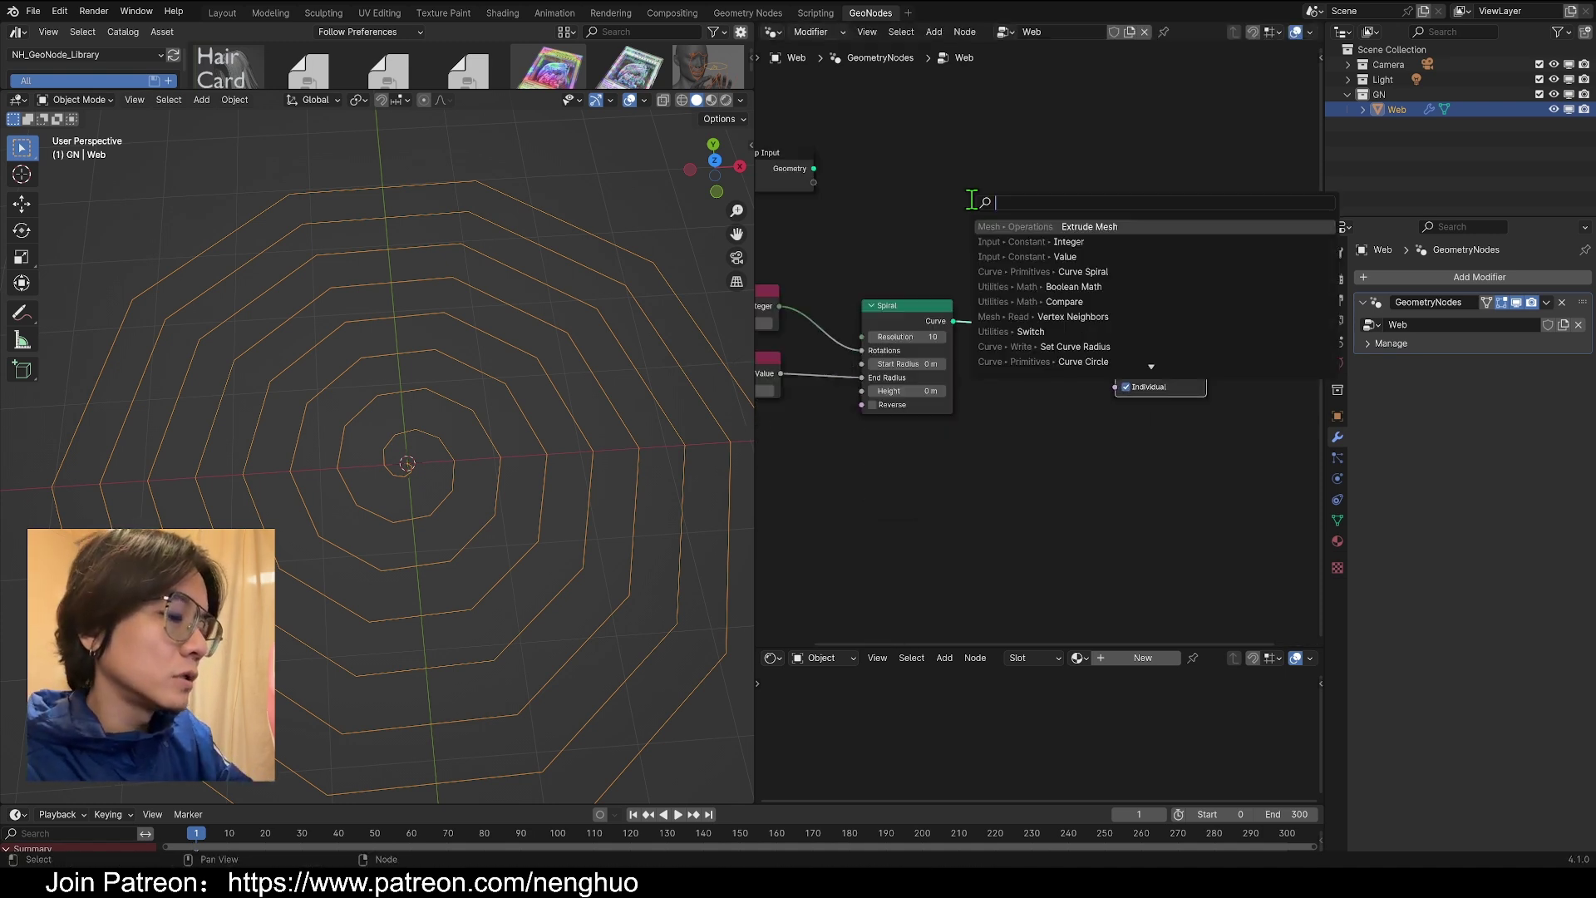
text(c m)
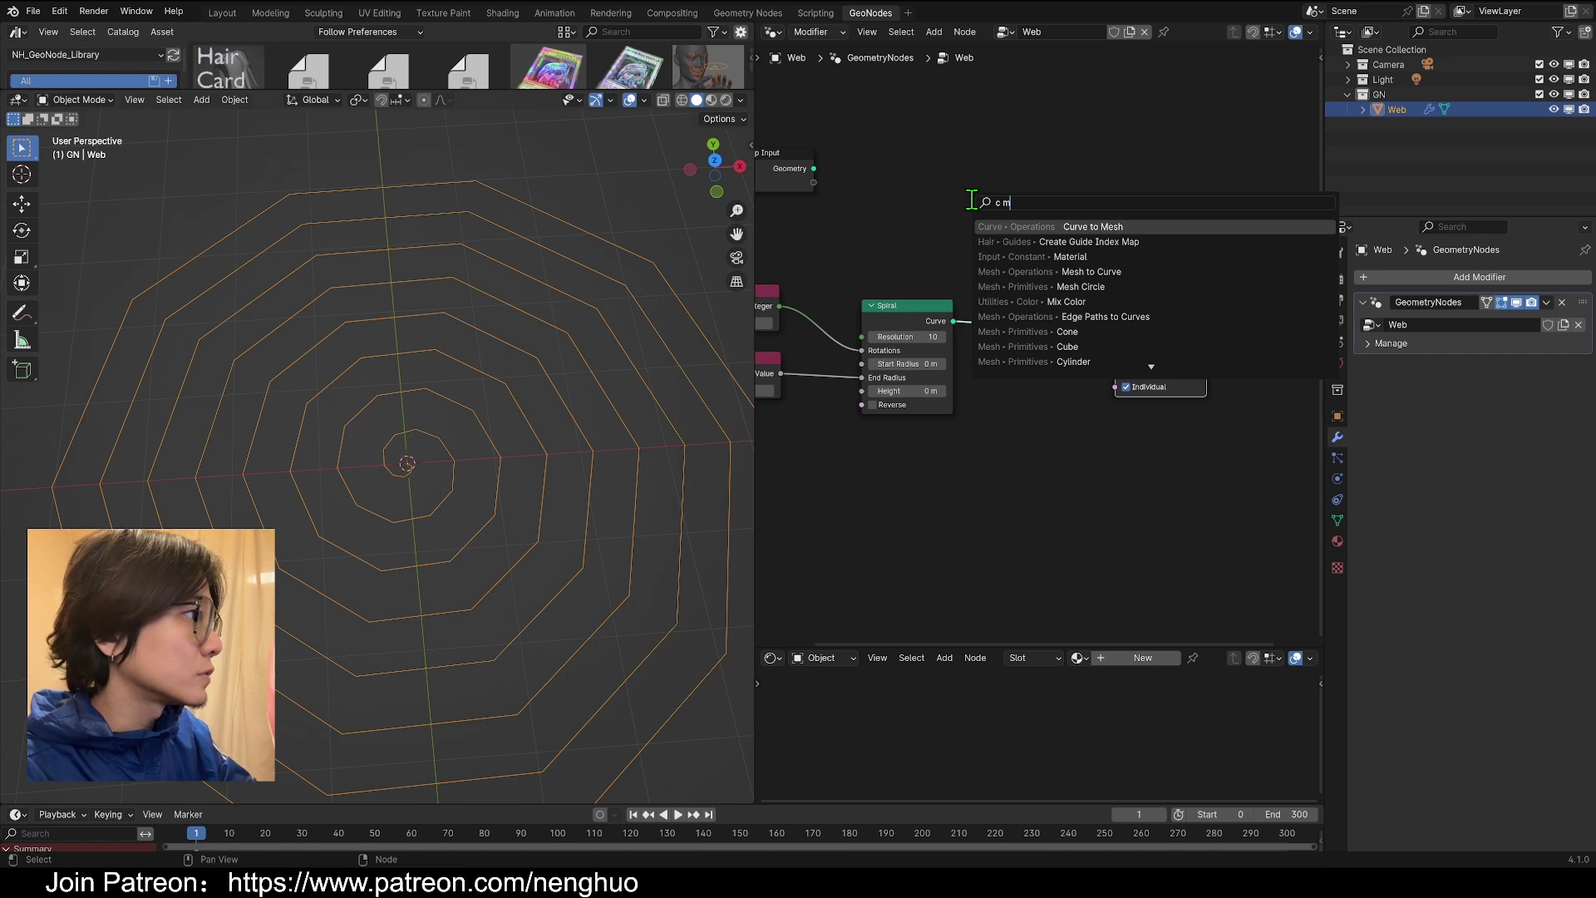
key(Return)
click(1033, 316)
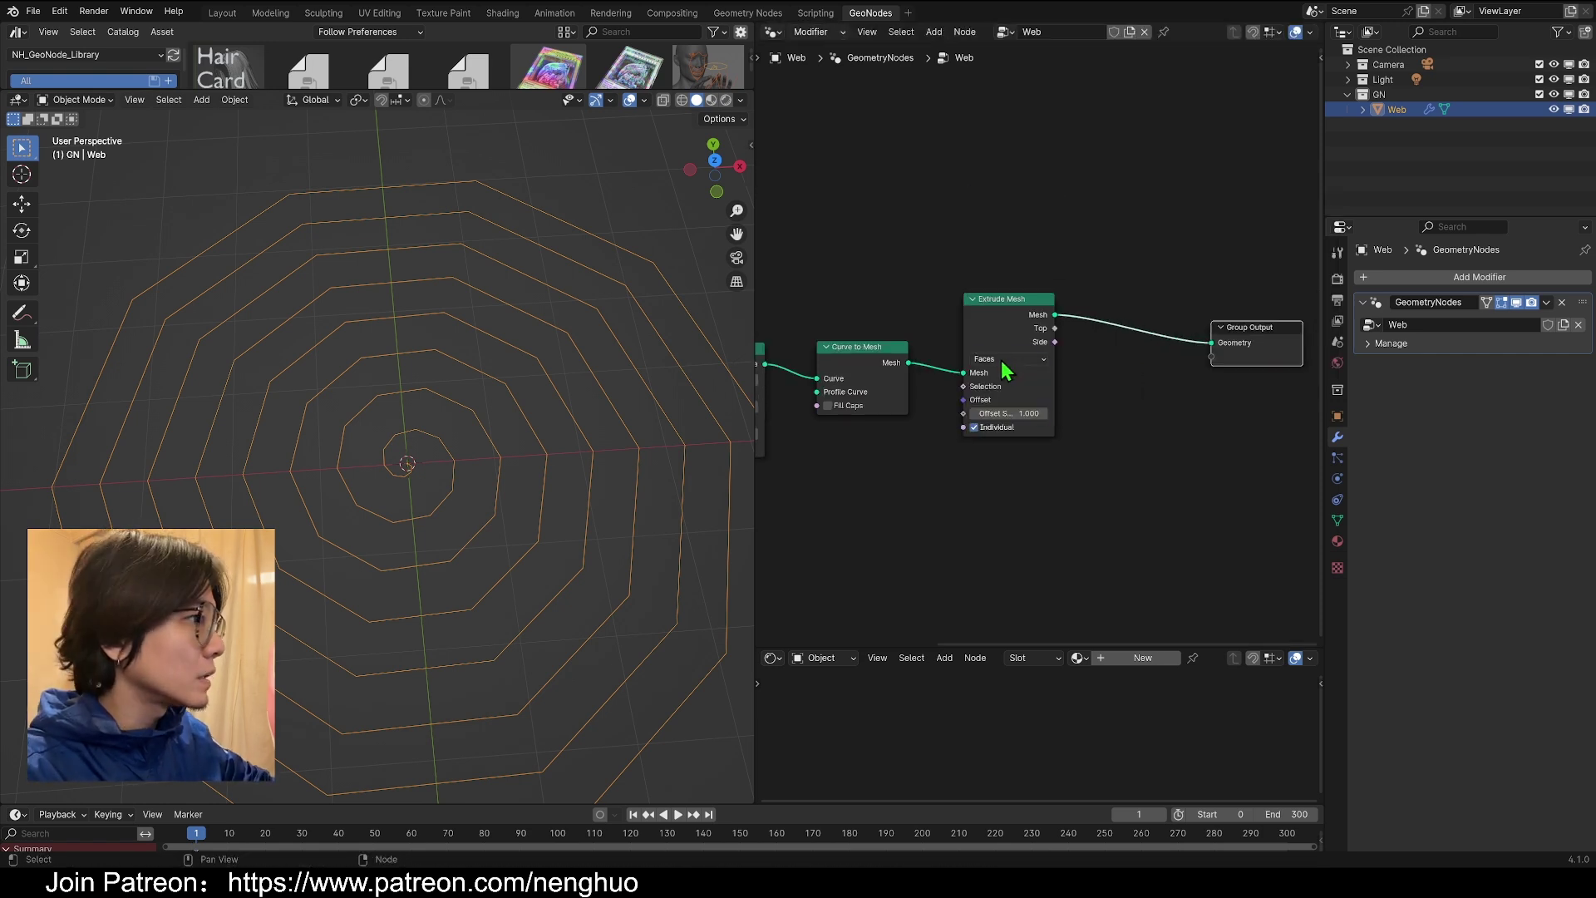
- Switch the Extrude Mesh node to Vertices with an Offset Scale of 0.5, and set the radius Value node to 5
click(1001, 361)
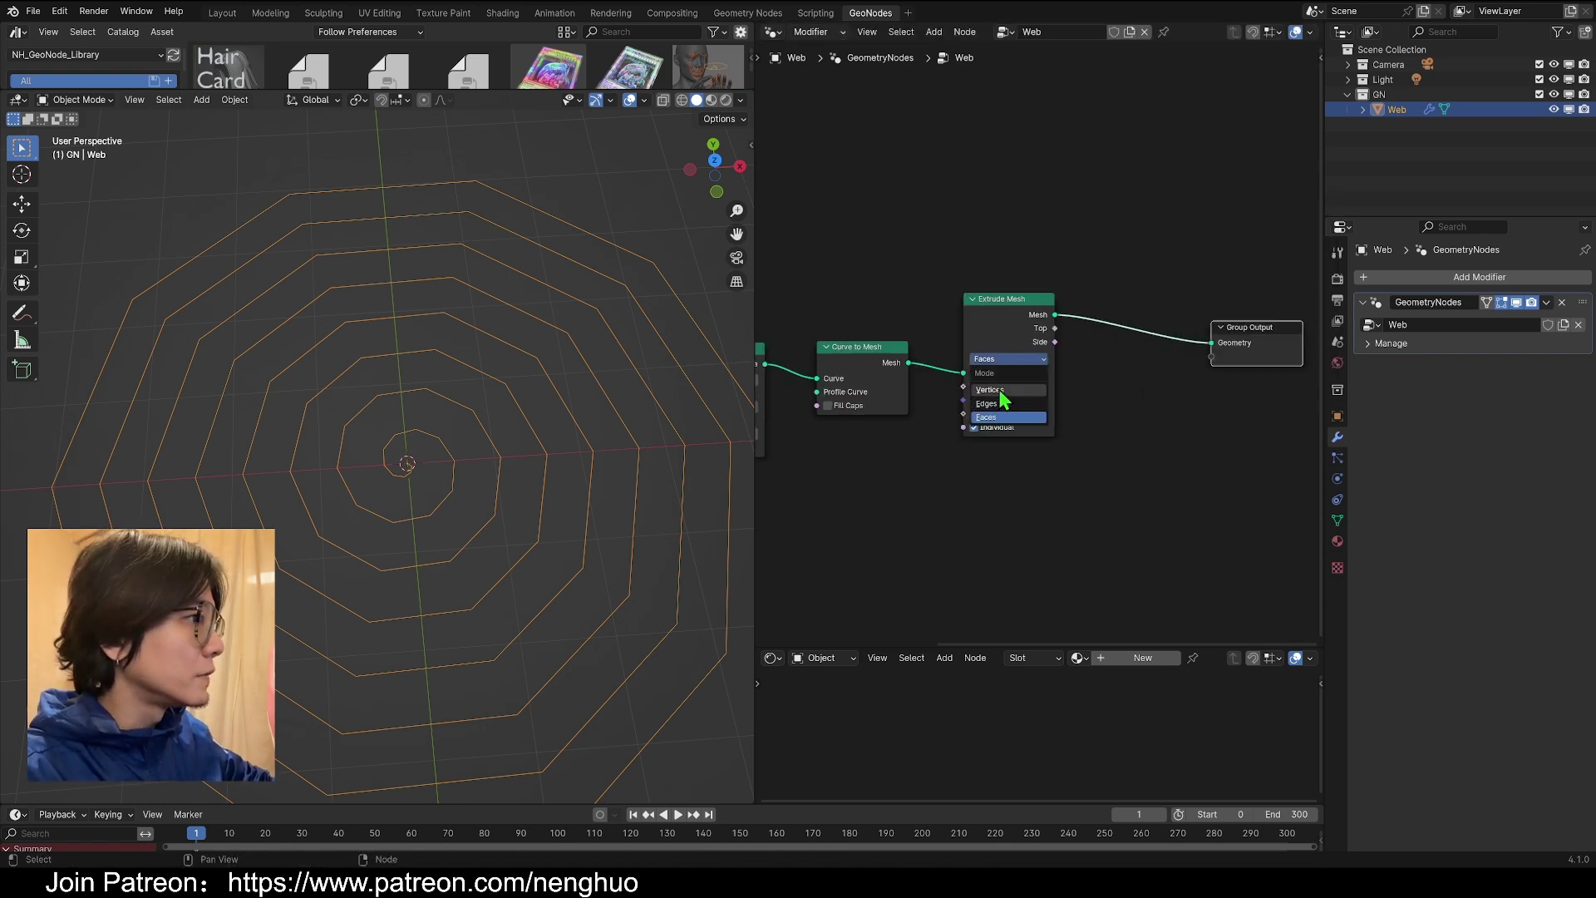
click(1000, 390)
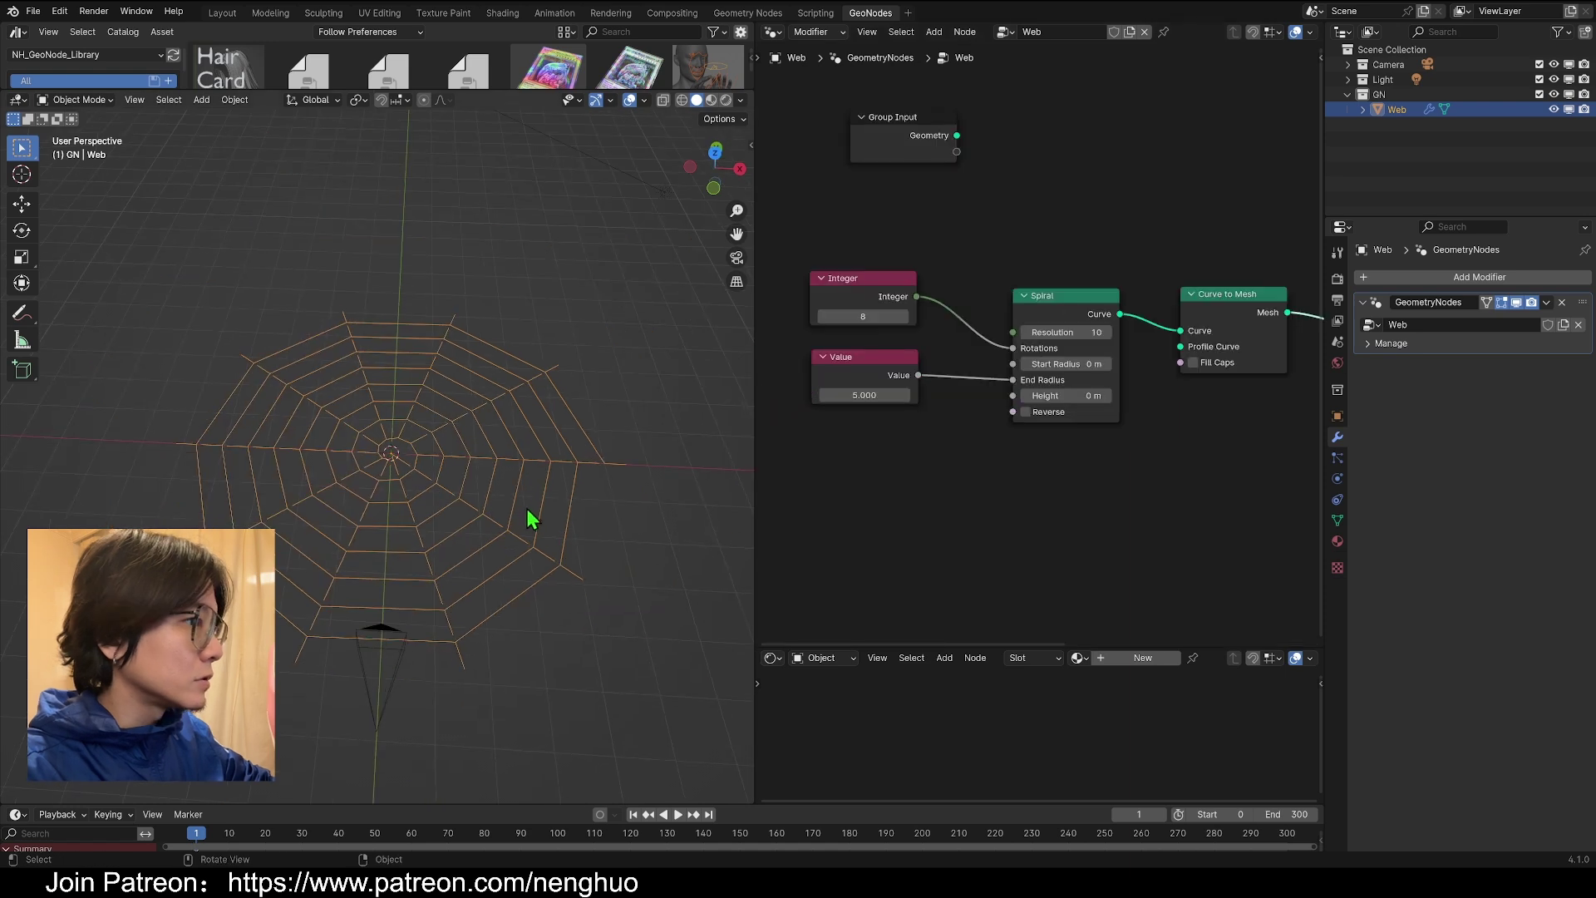
middle_drag(930, 456, 856, 441)
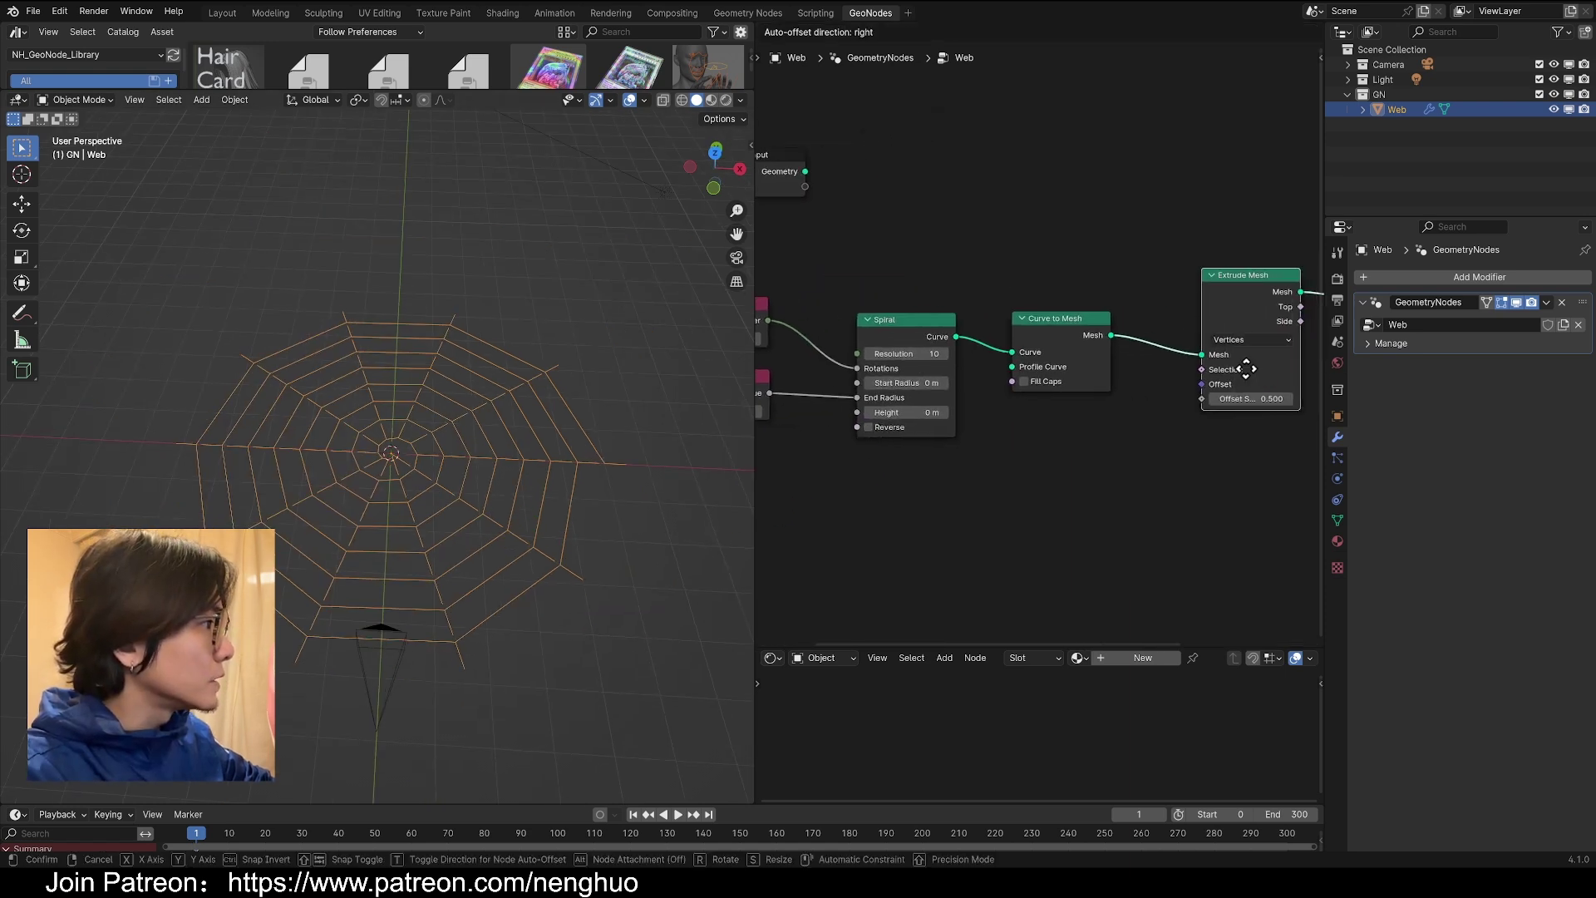
drag(1248, 366, 1206, 389)
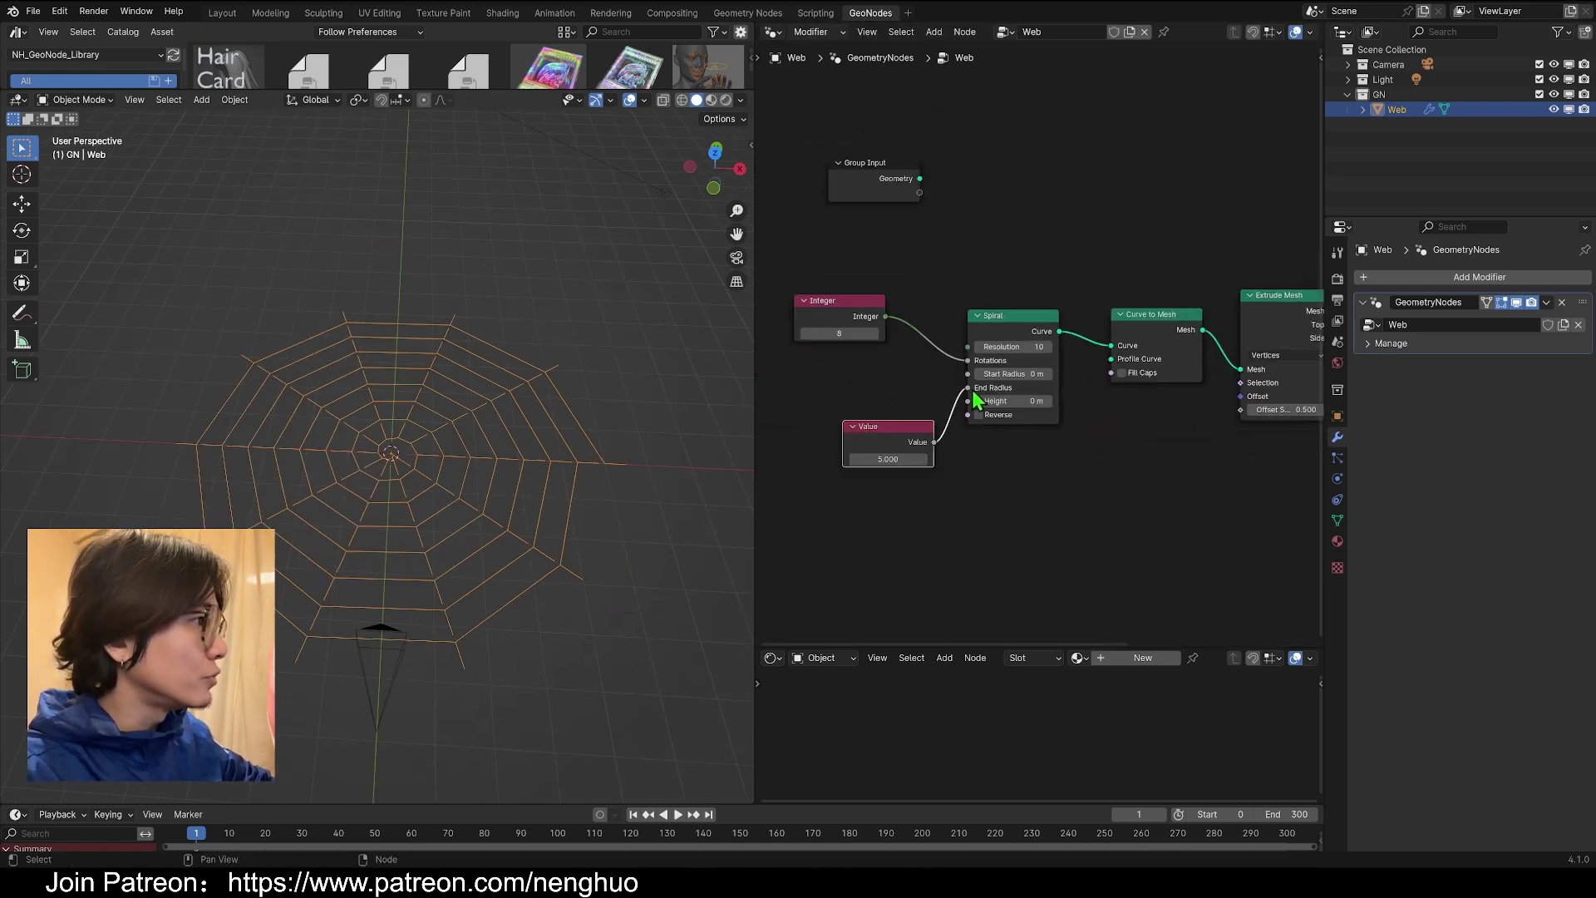
- Set the Value node driving the End Radius to 4 and the Integer node driving the Rotations to 10
mouse_move(903, 459)
mouse_down()
mouse_move(956, 459)
mouse_move(903, 459)
mouse_up()
right_click(903, 459)
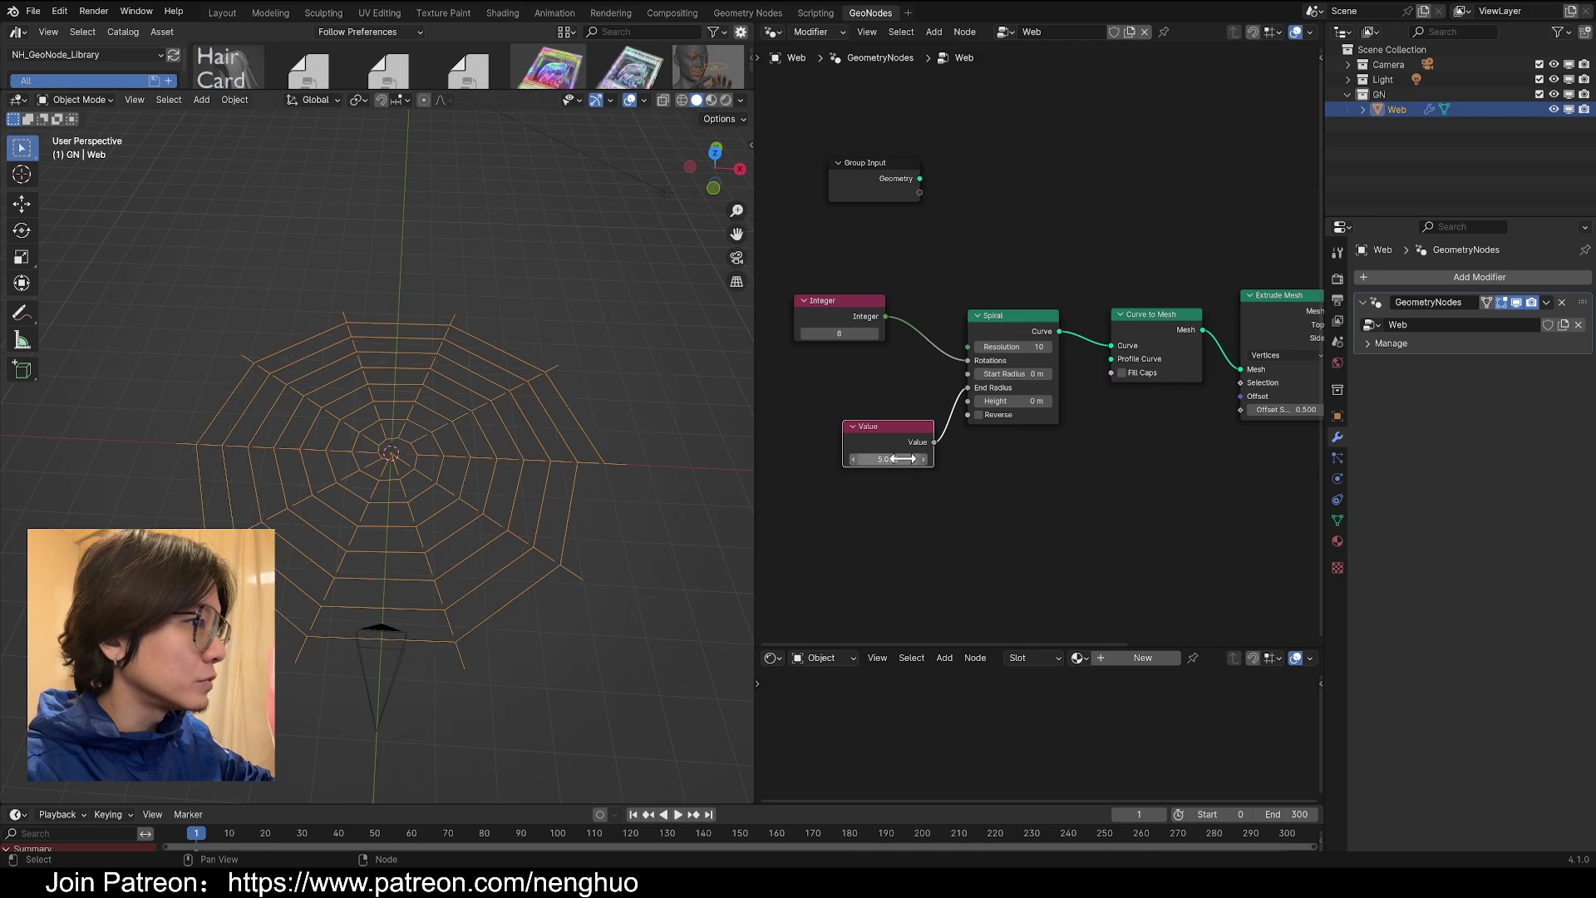
scroll(891, 499, up, 1)
scroll(620, 517, up, 5)
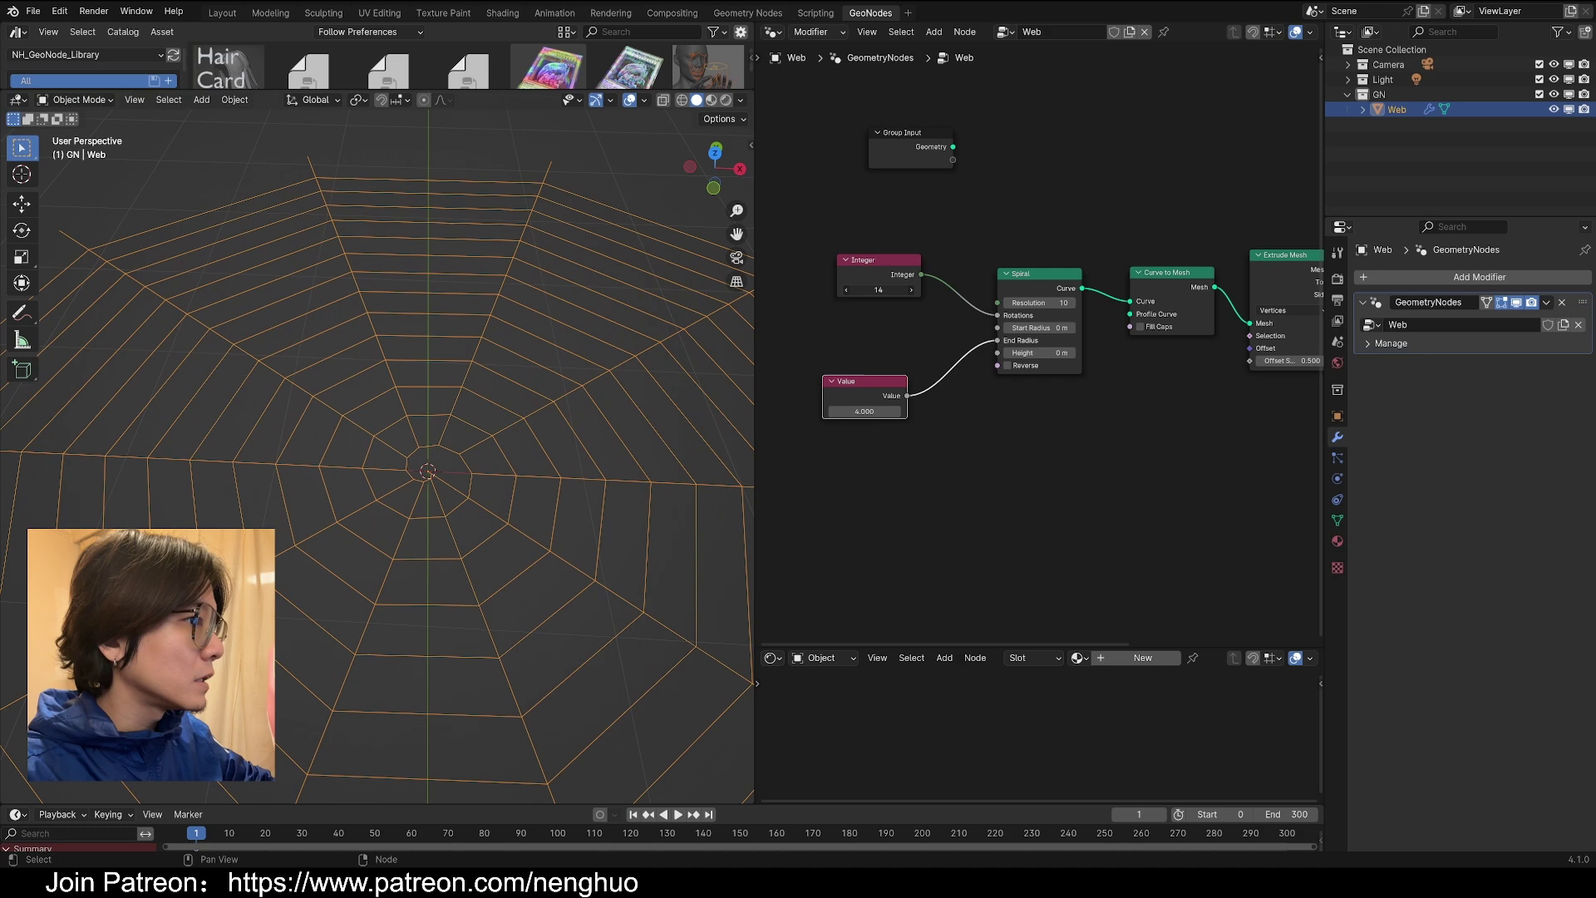
drag(879, 290, 831, 291)
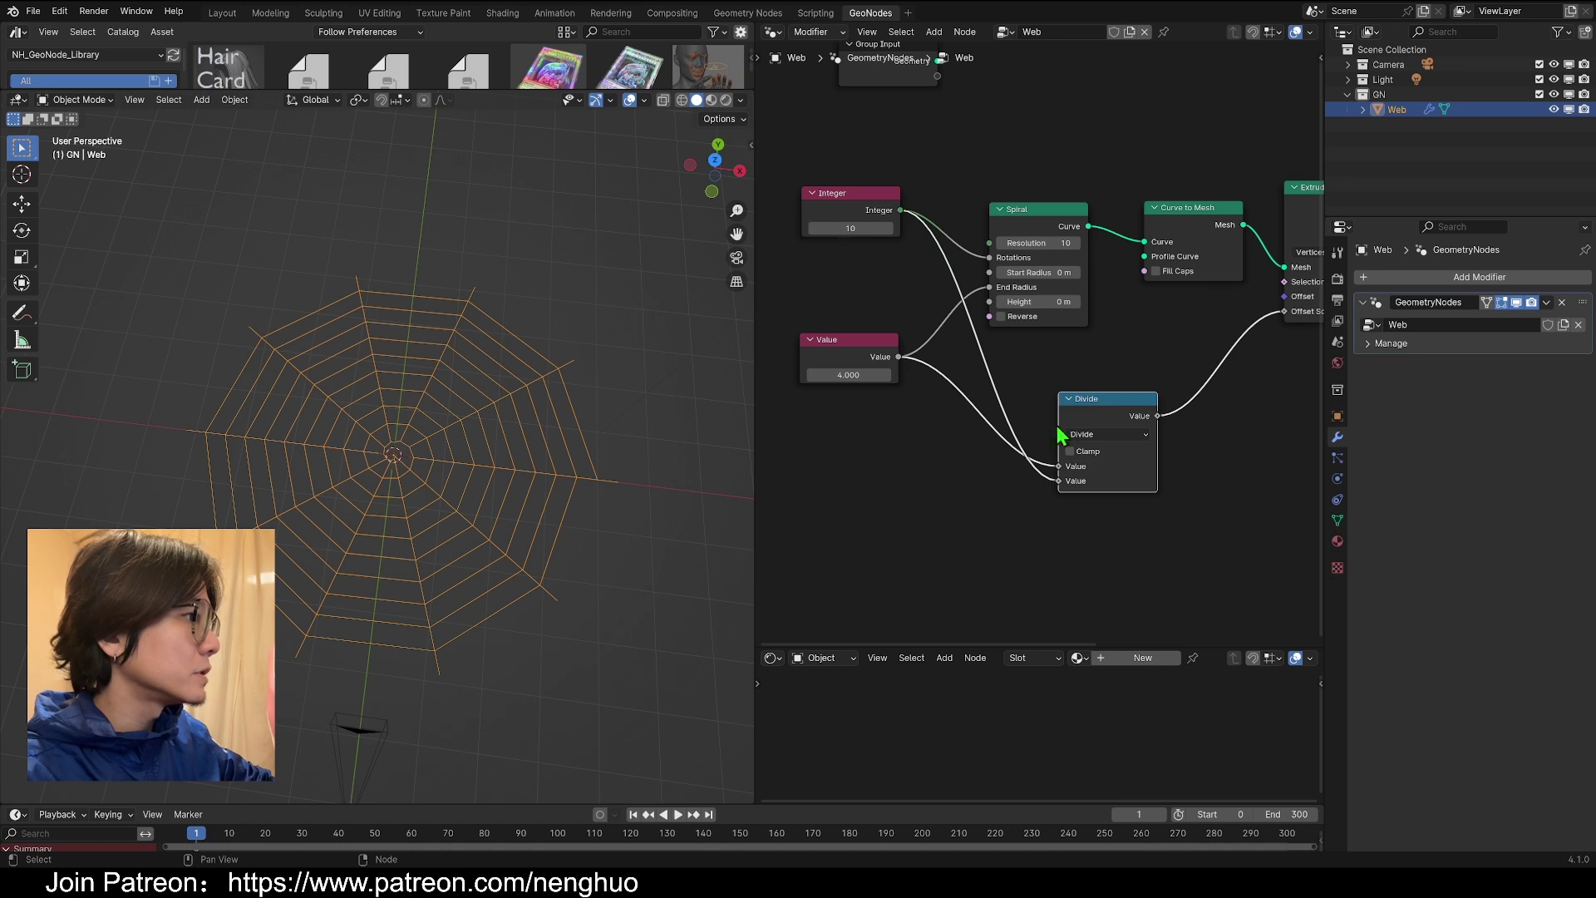
- Divide the radius Value by the rotations Integer with a Math node and feed the result into Extrude Mesh's Offset Scale
drag(1100, 420, 1083, 431)
middle_drag(1191, 412, 991, 478)
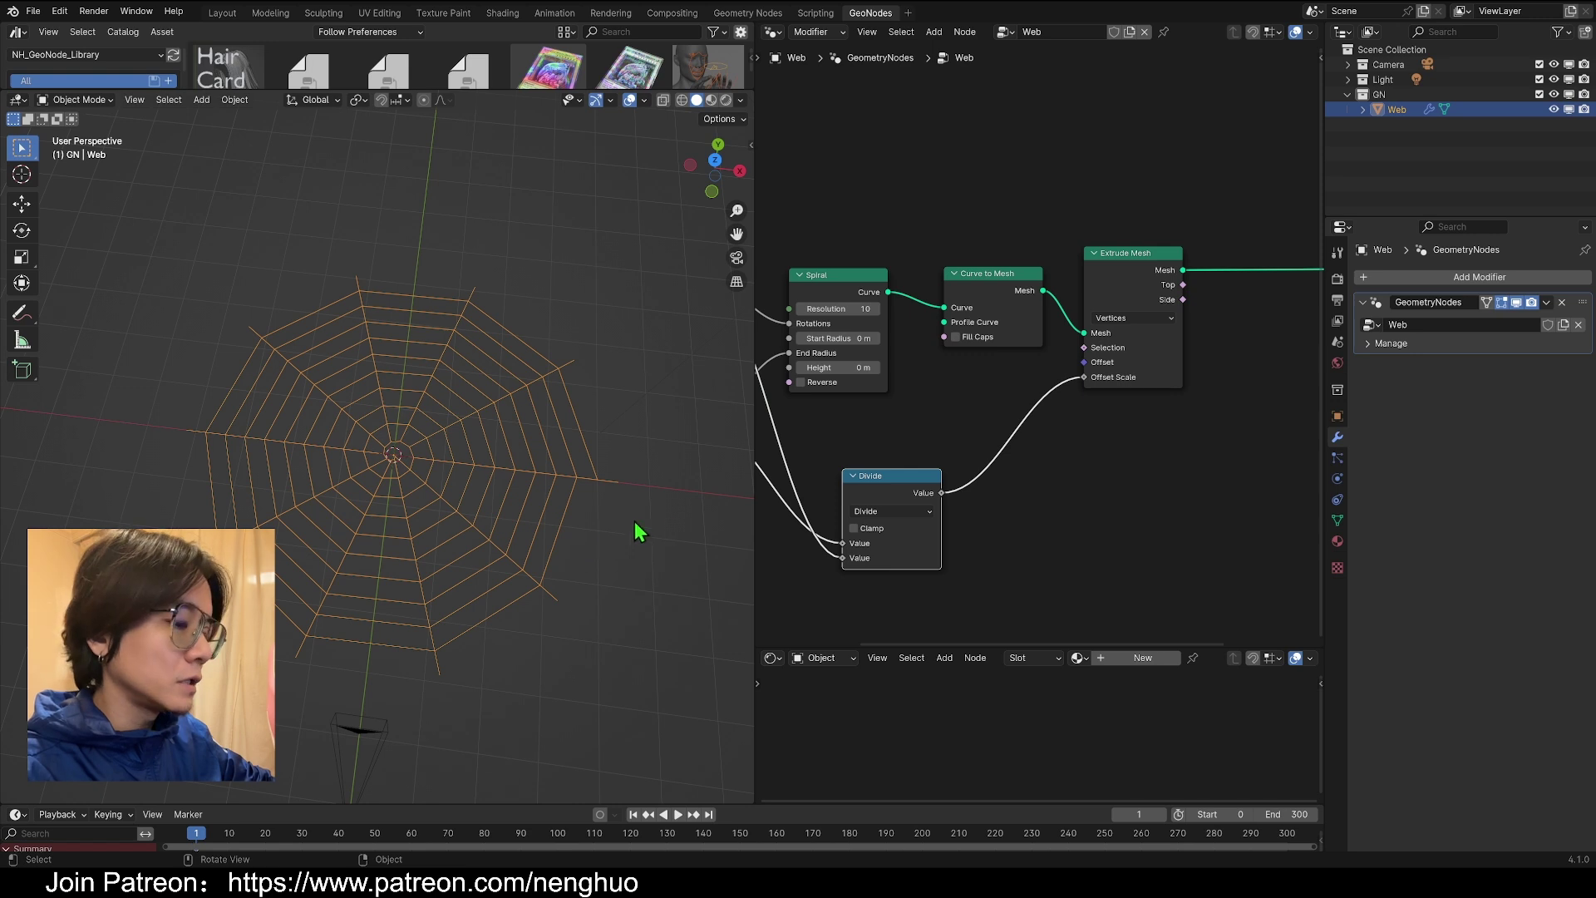
middle_drag(638, 531, 445, 511)
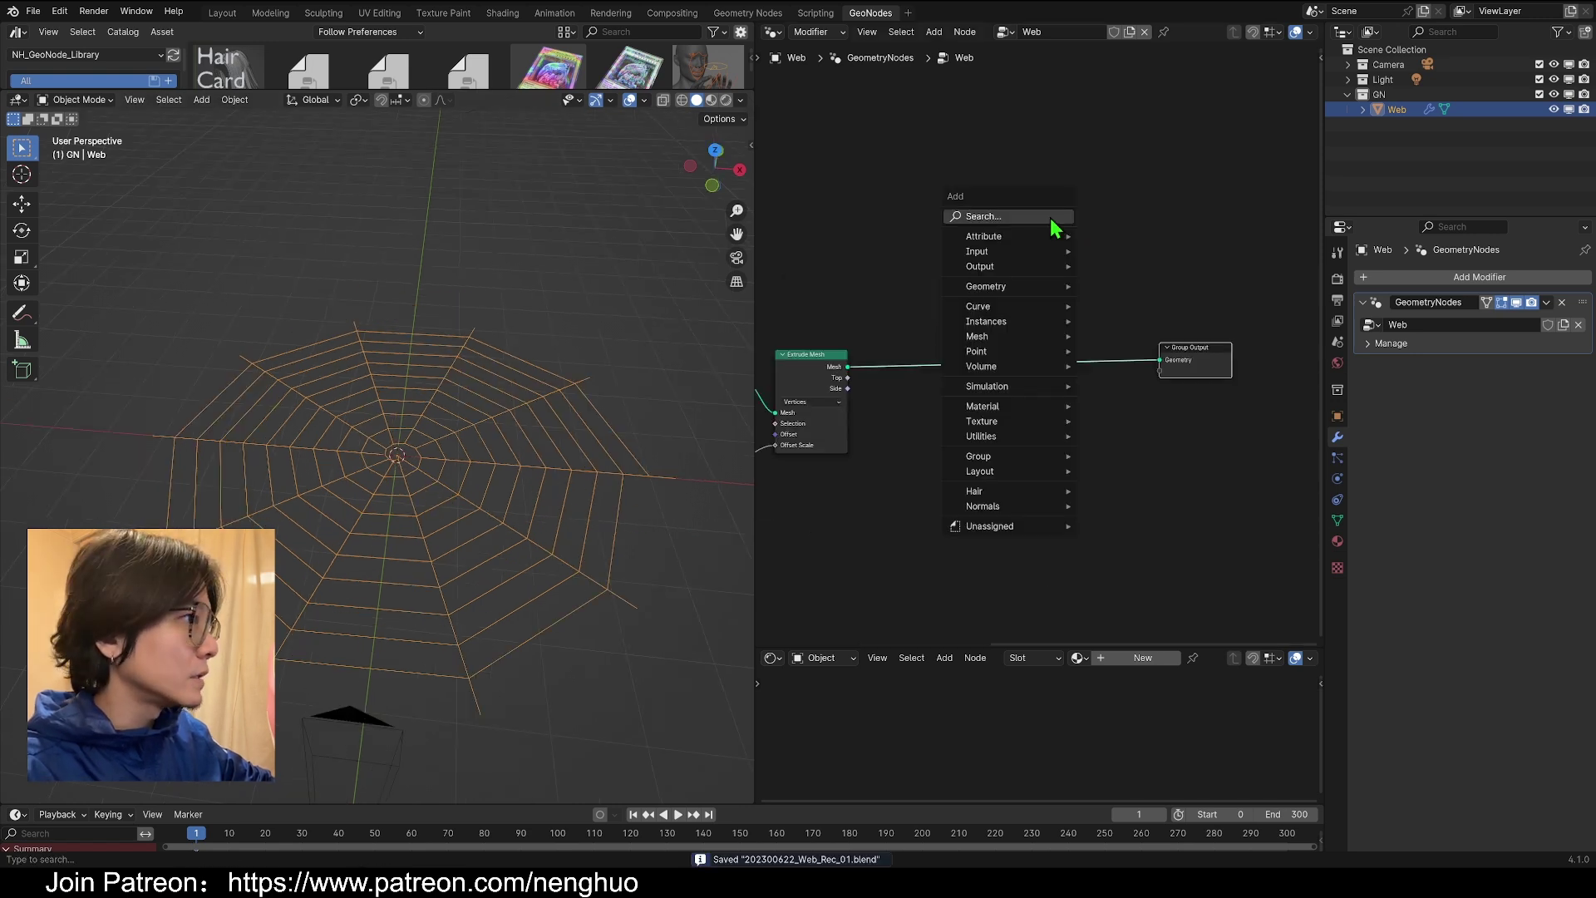
- Insert a Merge by Distance node between Extrude Mesh and Group Output with a distance of 0.0001 m
click(1055, 217)
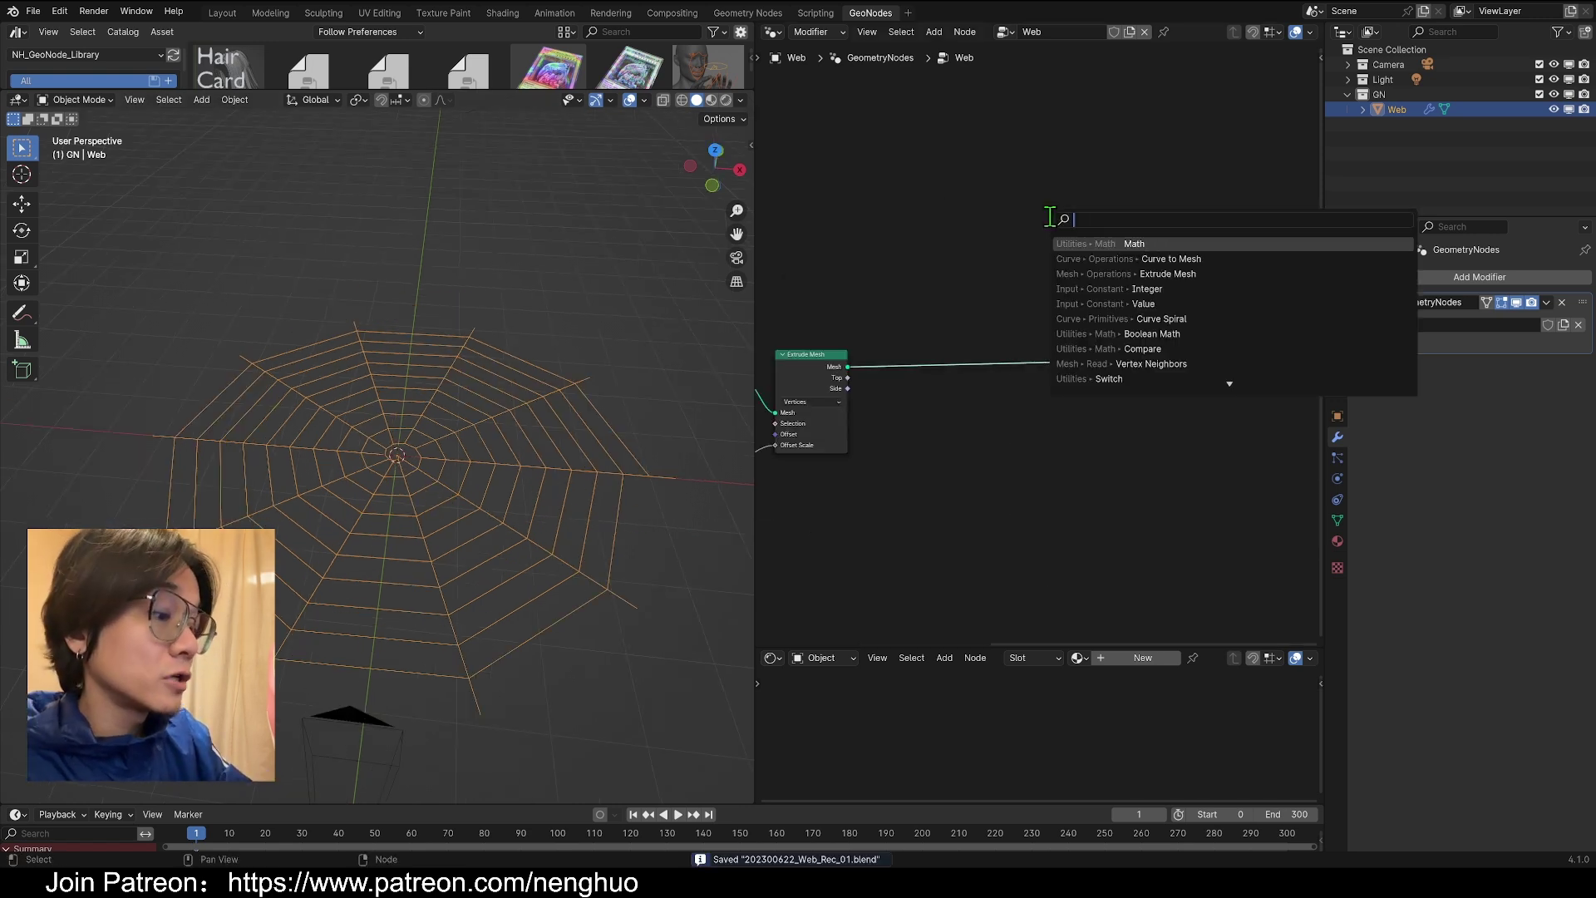
text(md)
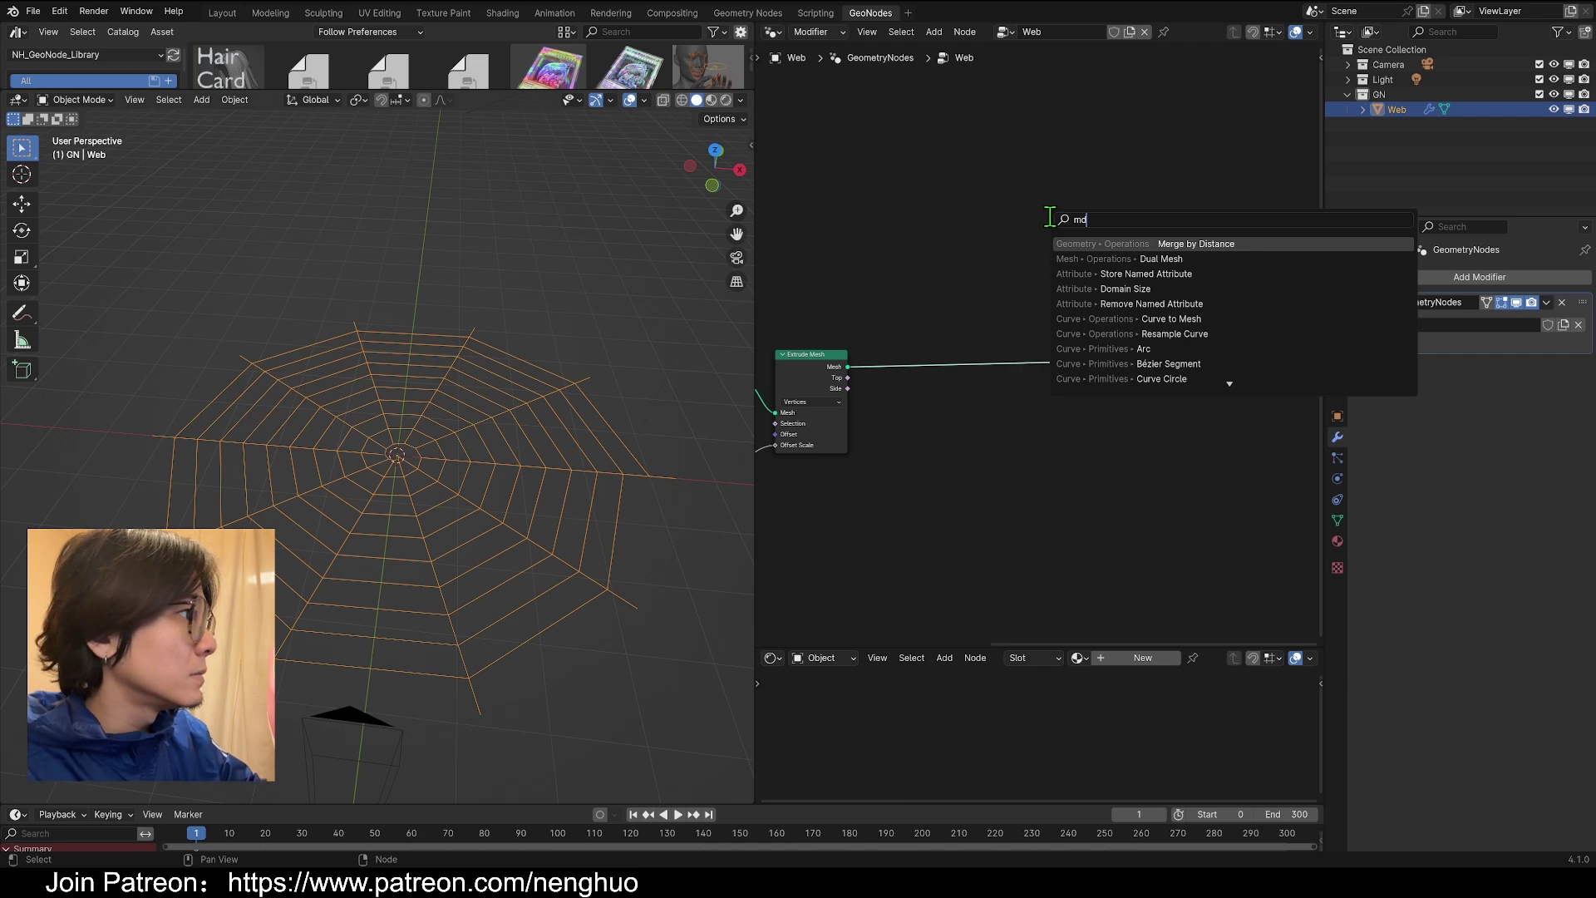
click(1097, 243)
click(944, 387)
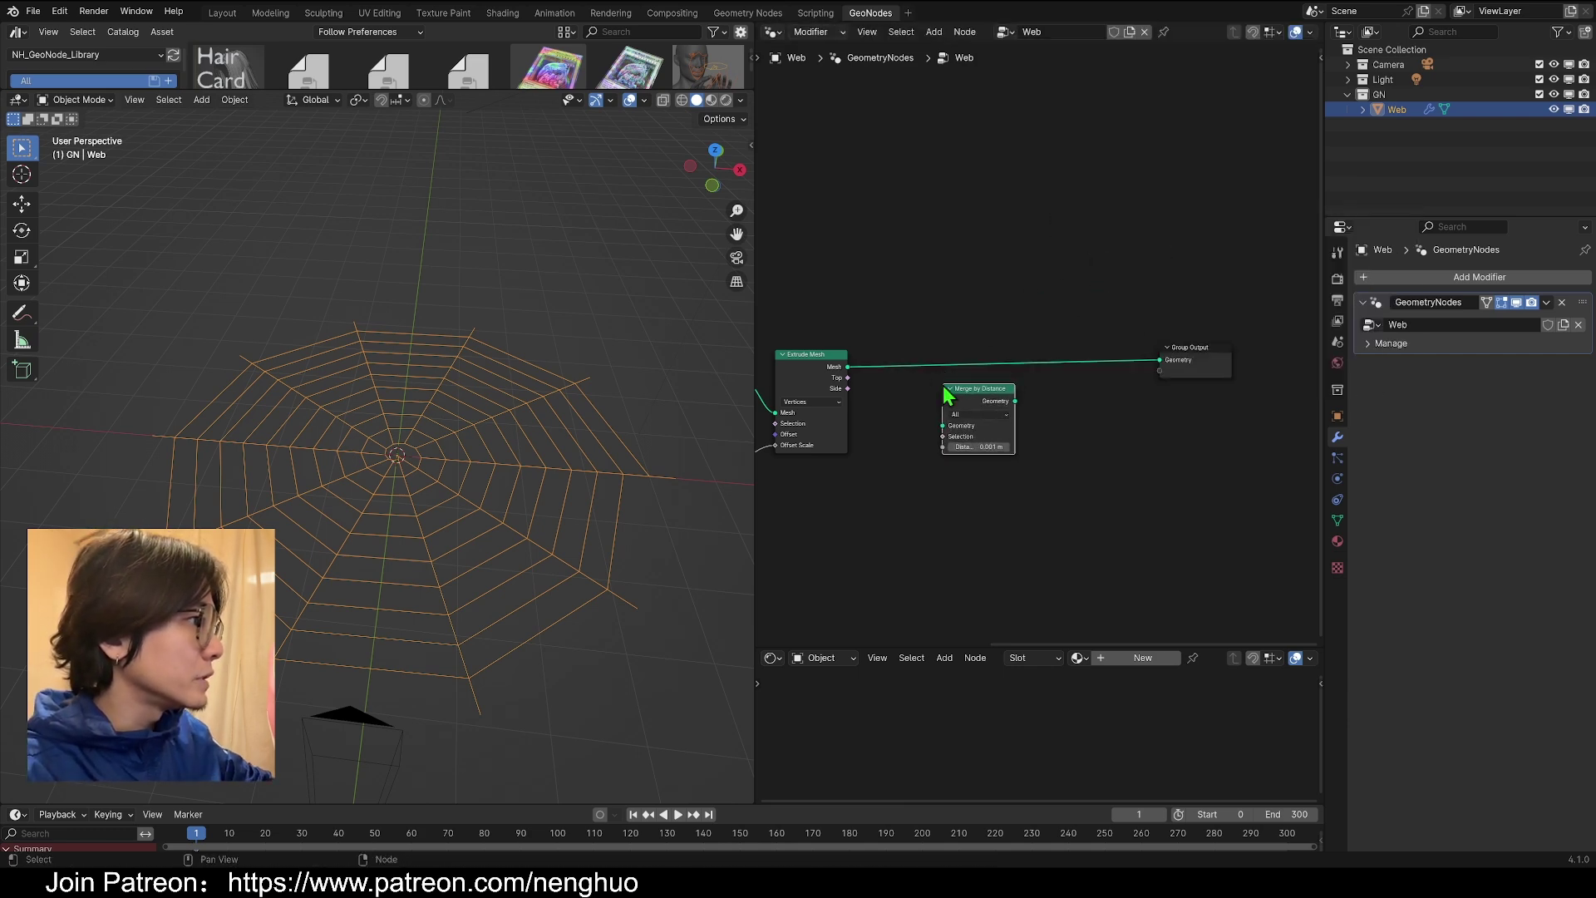
middle_drag(374, 499, 535, 491)
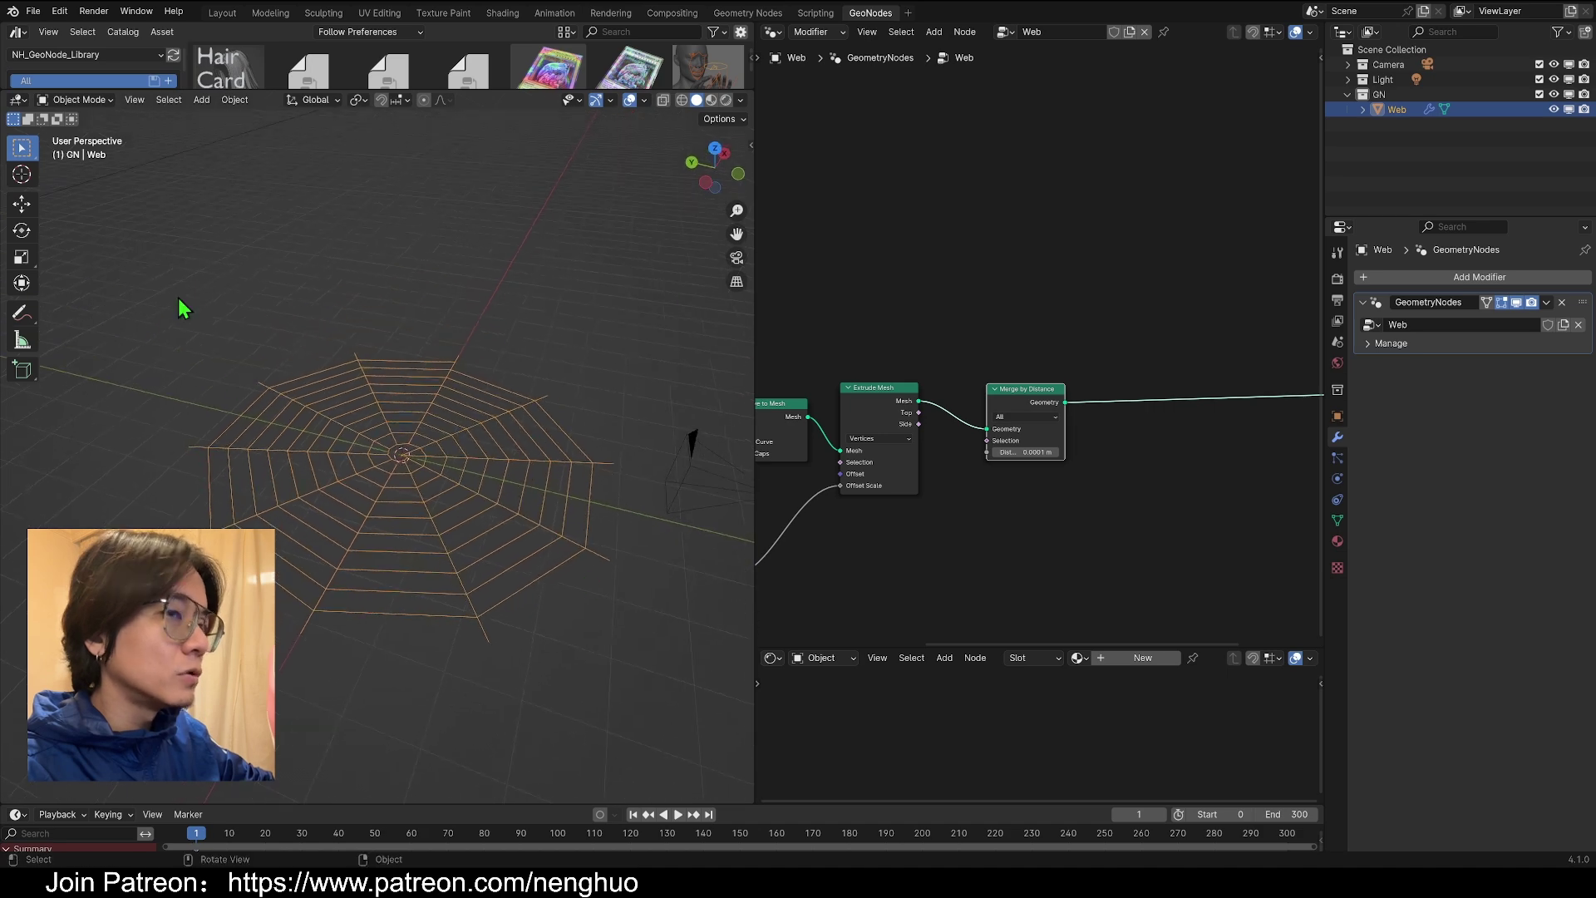
- Drive the spiral's Resolution with an Integer node set to 8 and group the web nodes in a frame labelled "Web base"
middle_drag(992, 490, 1322, 481)
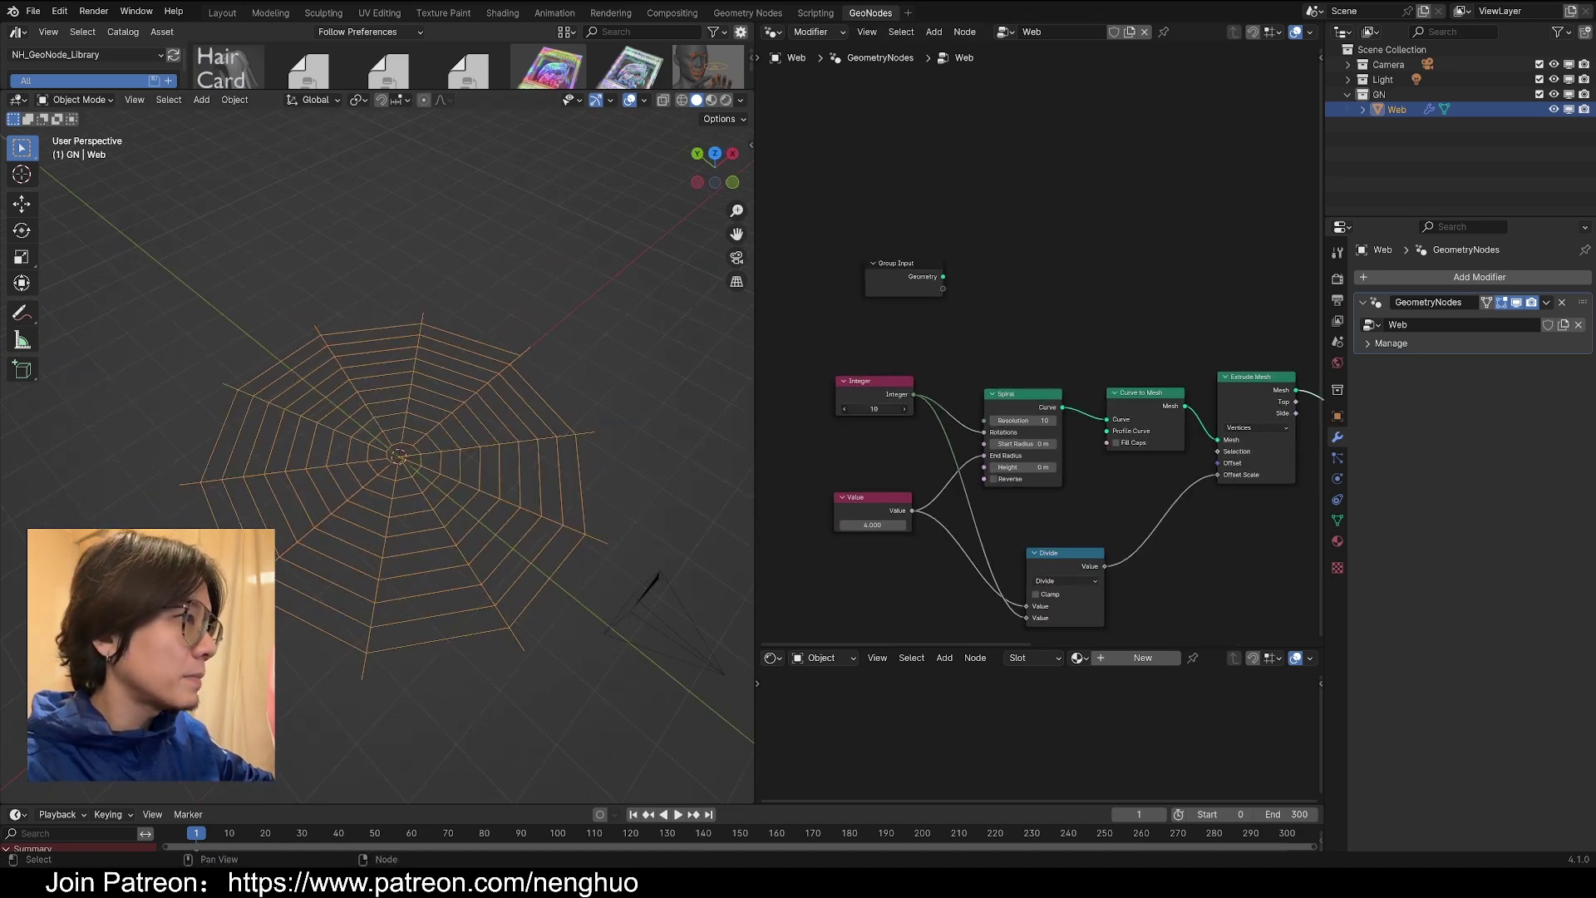
middle_drag(716, 420, 748, 428)
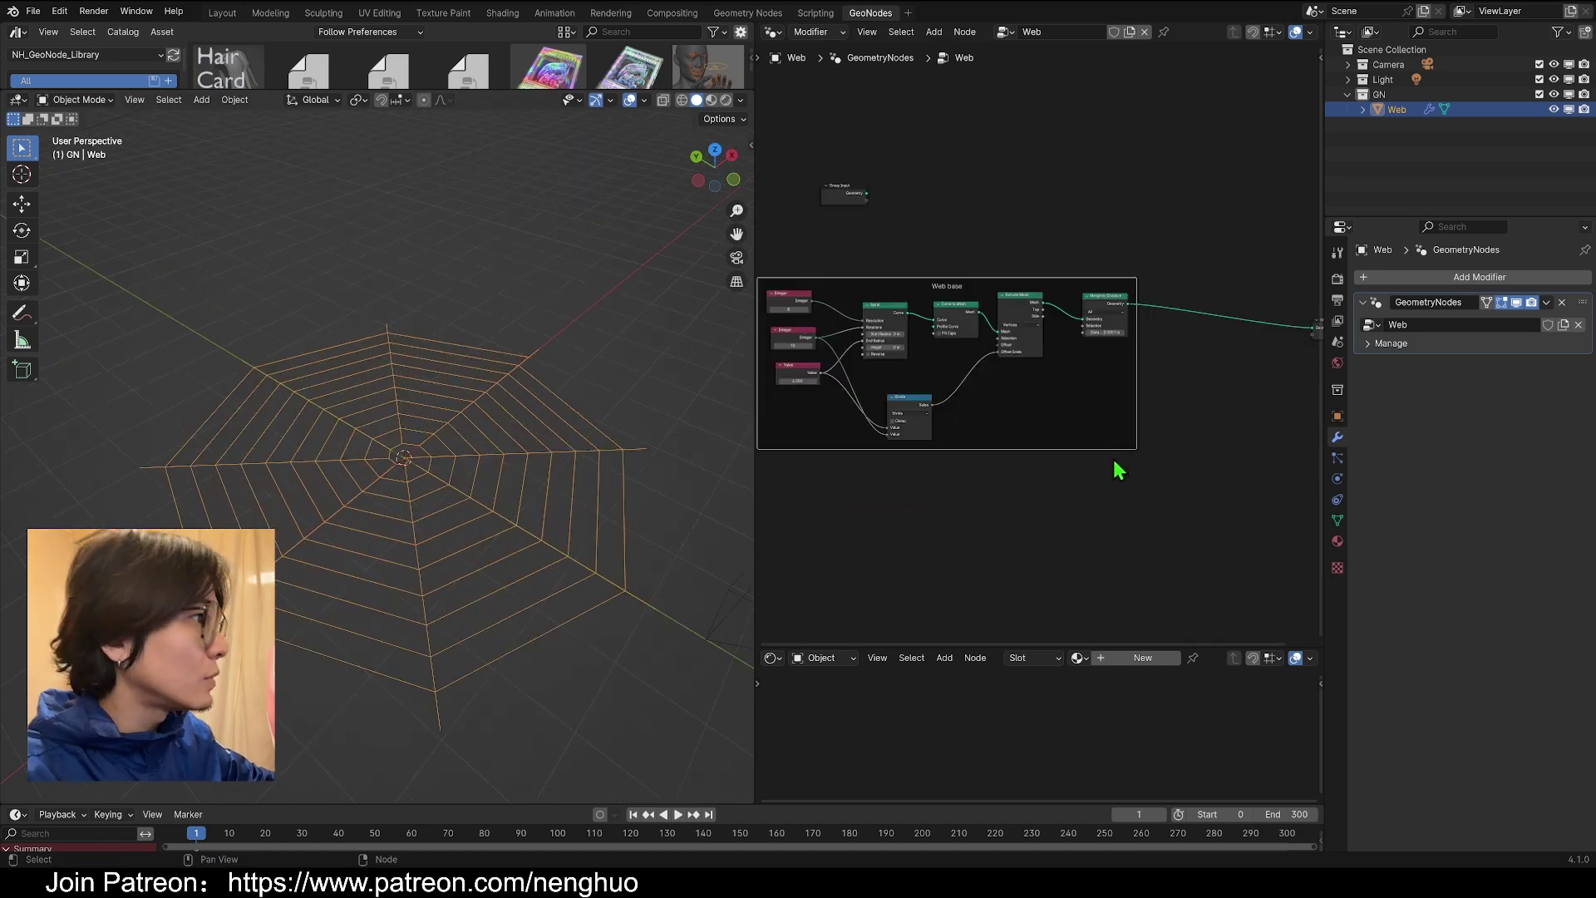
middle_drag(1215, 366, 977, 389)
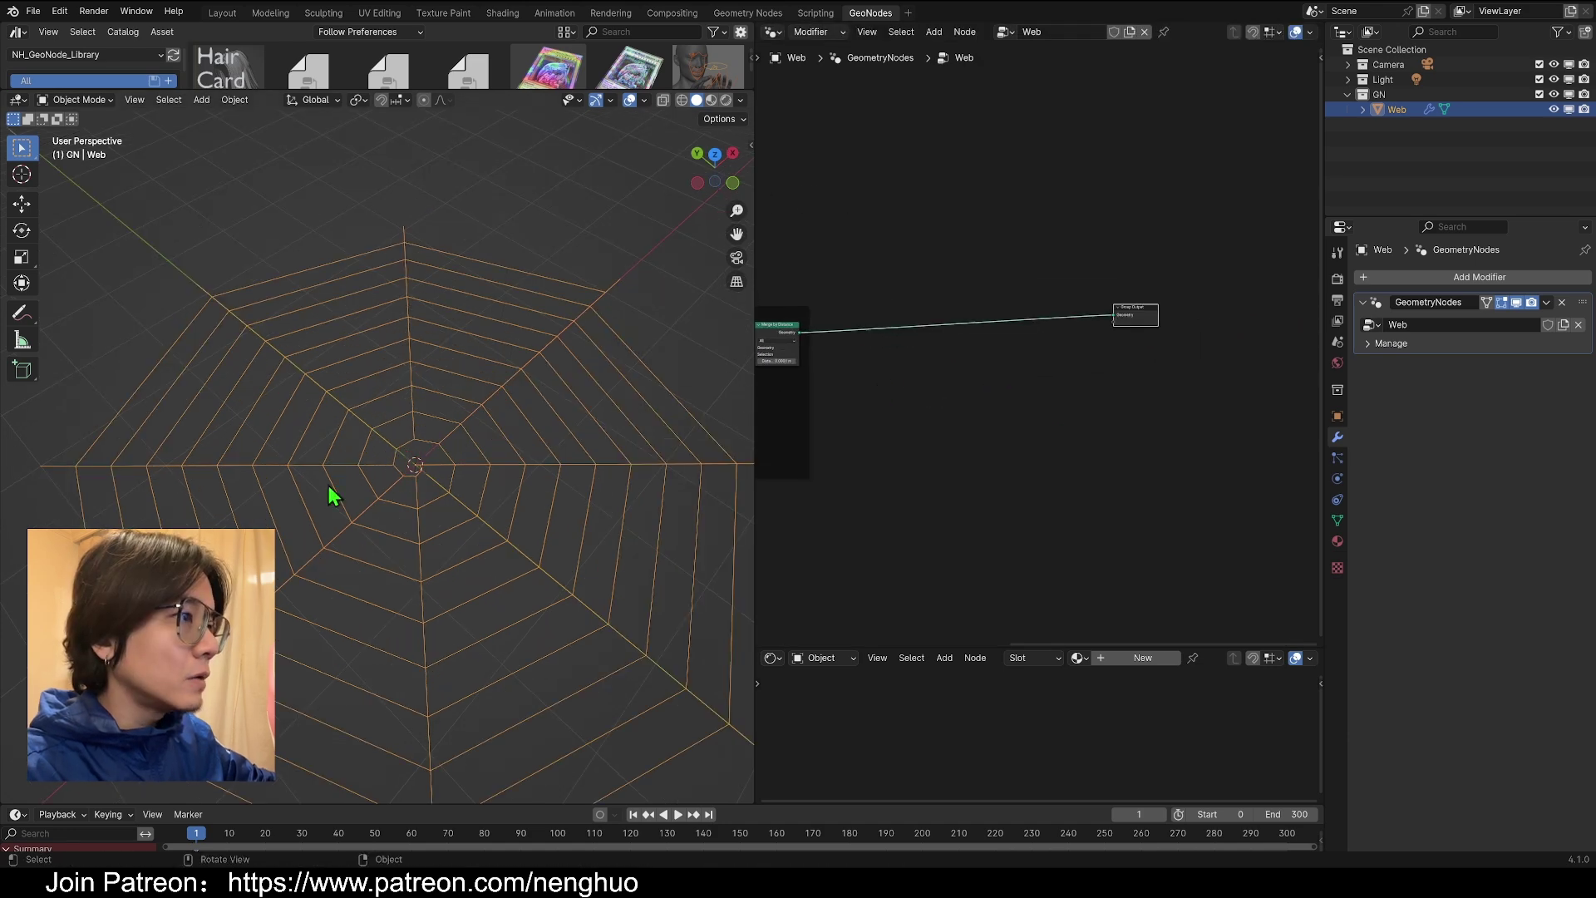
middle_drag(332, 495, 421, 475)
middle_drag(438, 741, 617, 556)
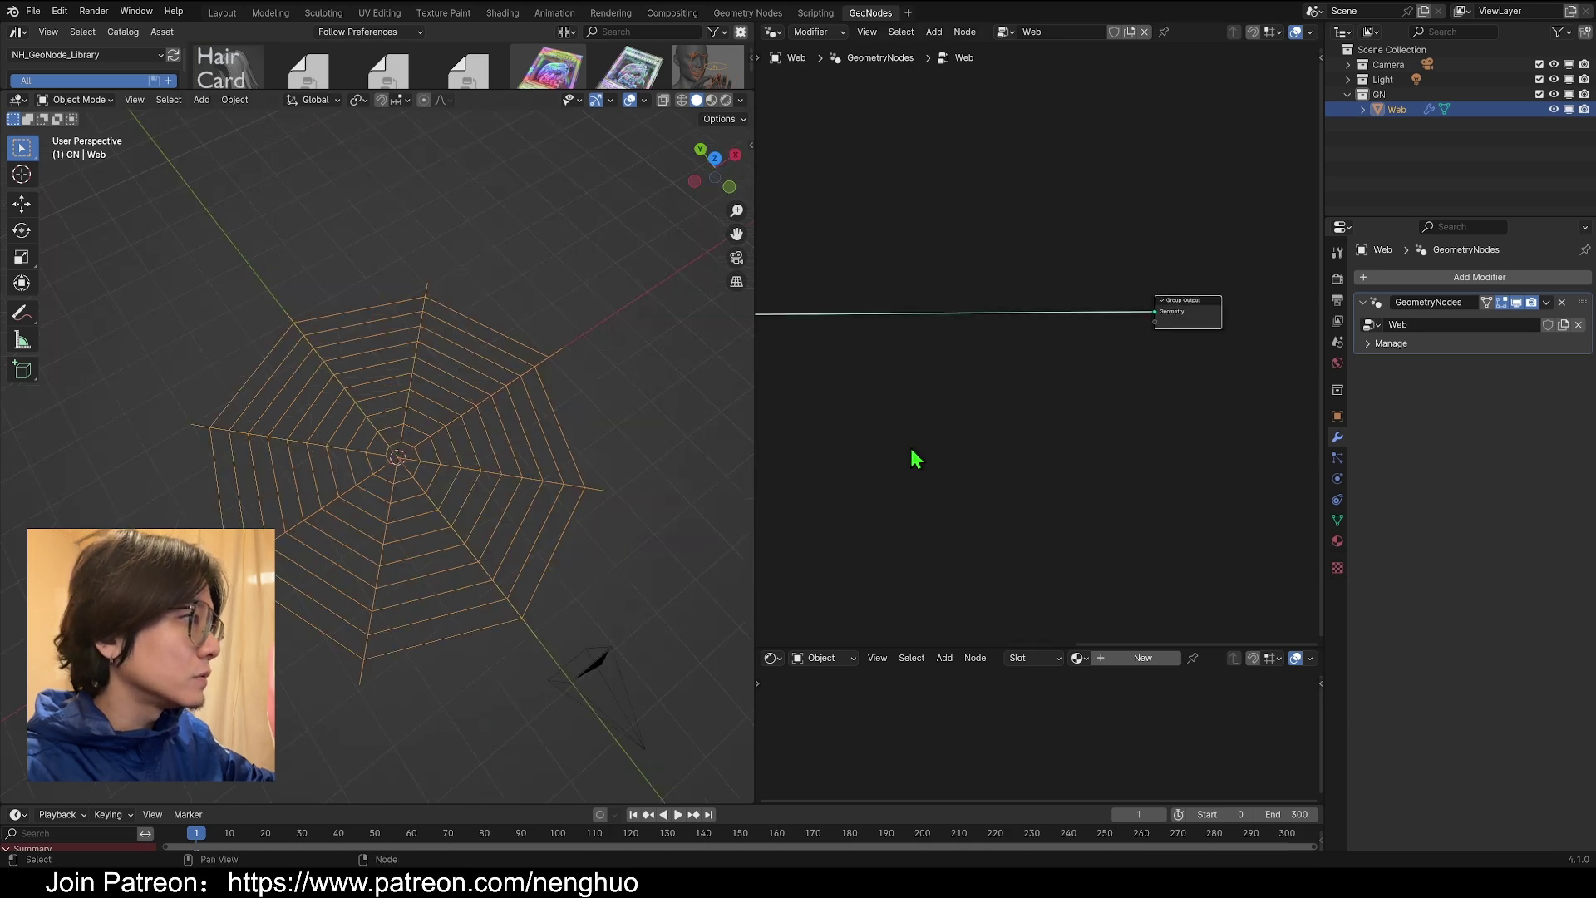
- Add a second Extrude Mesh node in Vertices mode between Merge by Distance and Group Output
middle_drag(912, 456, 1105, 420)
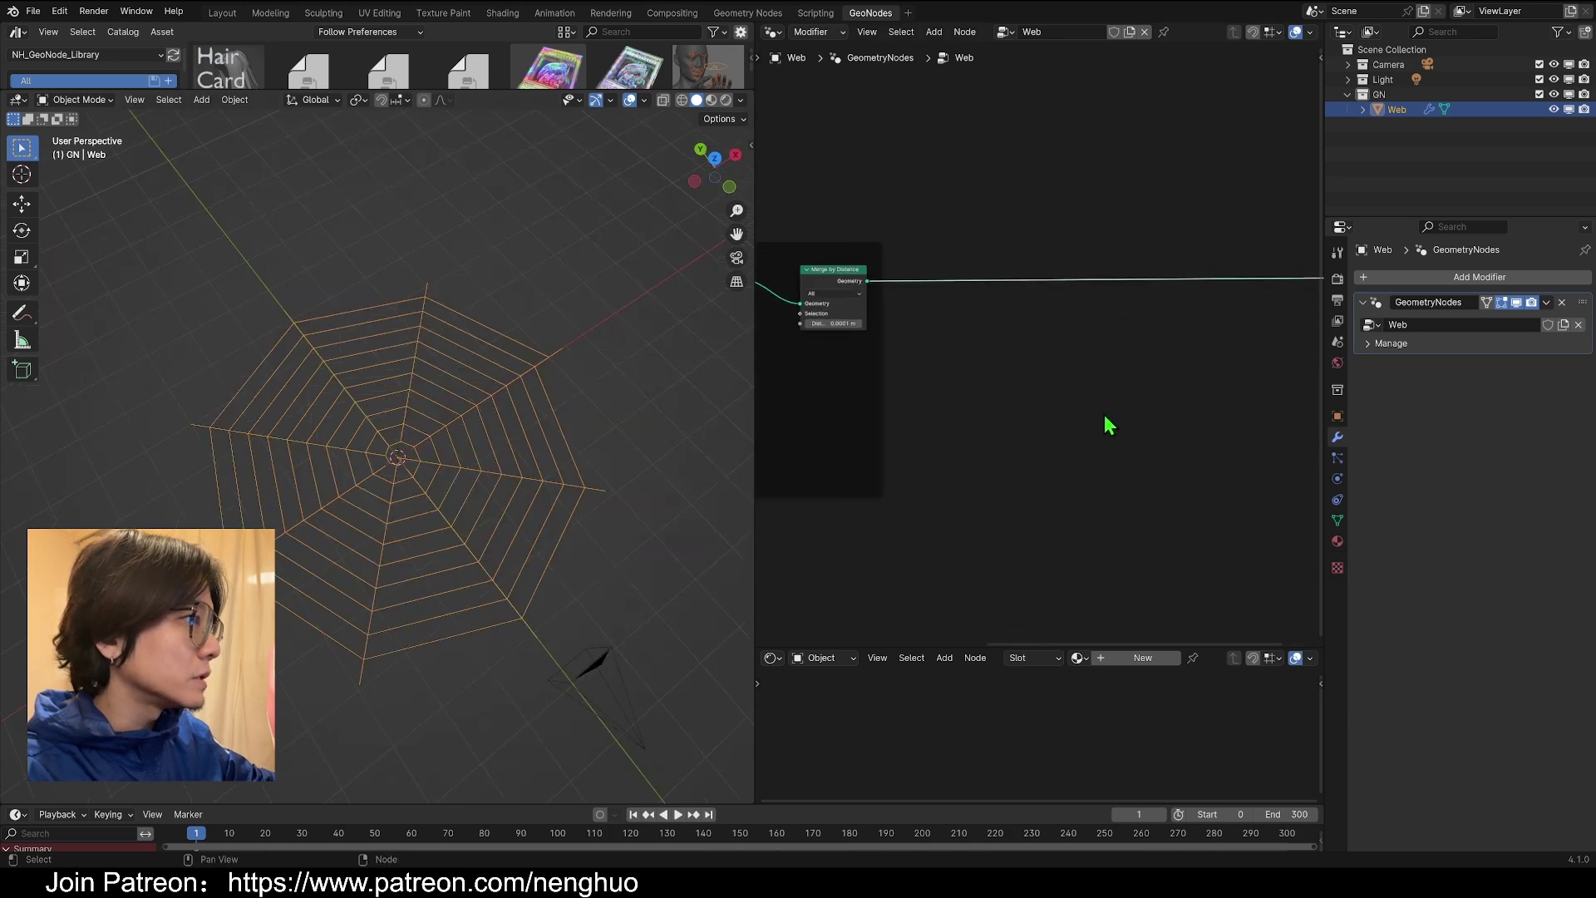
key(shift+a)
click(1100, 413)
text(ex)
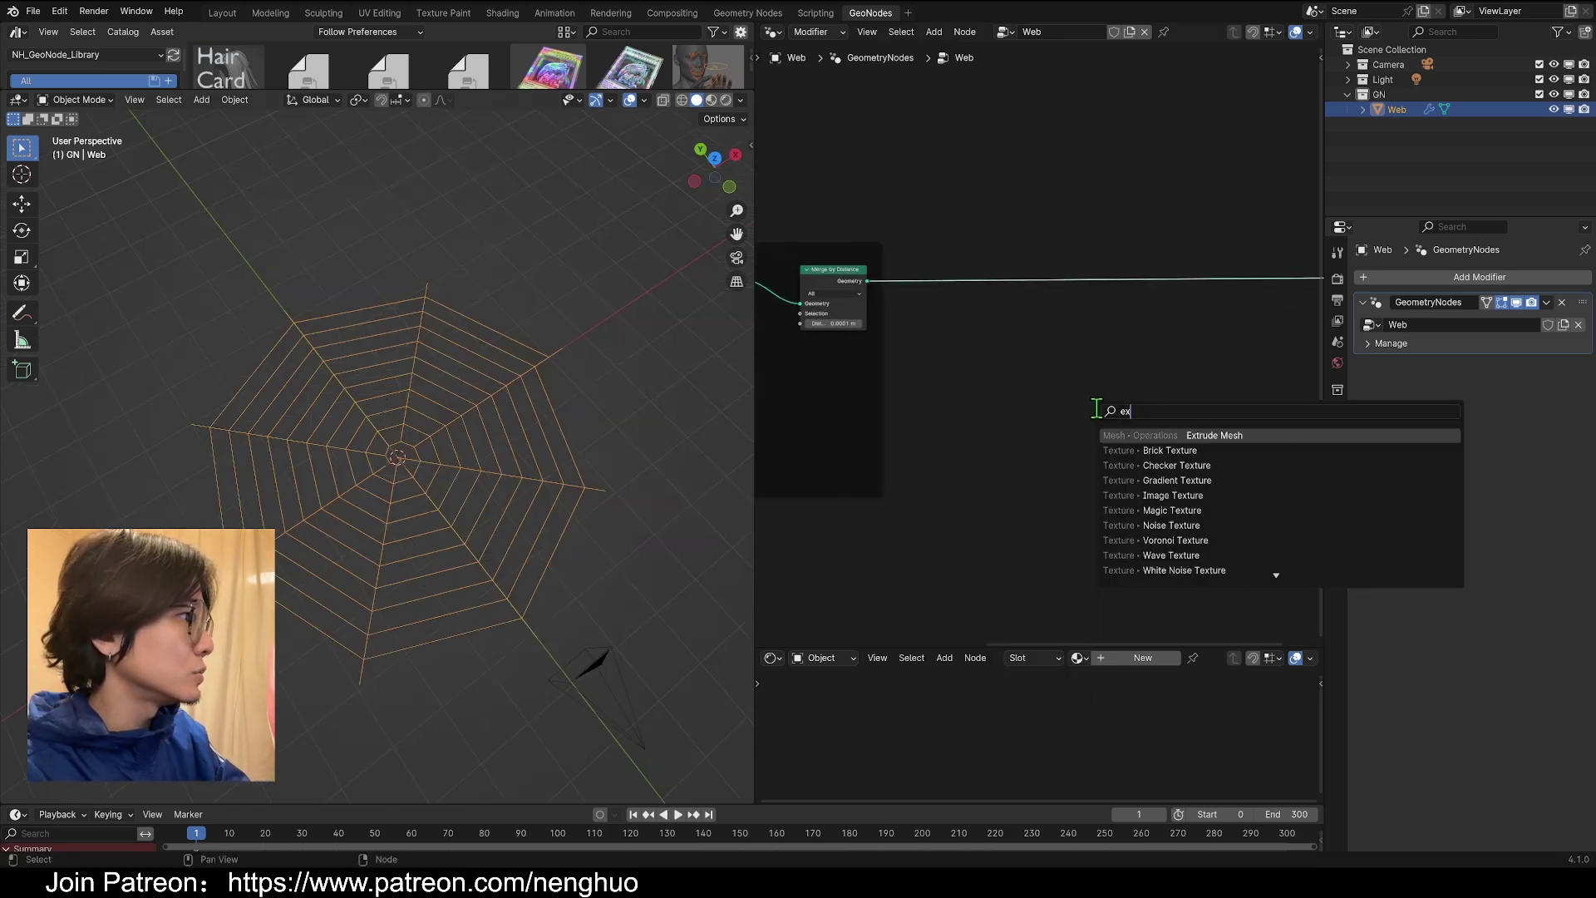
key(Return)
click(1094, 407)
click(1015, 408)
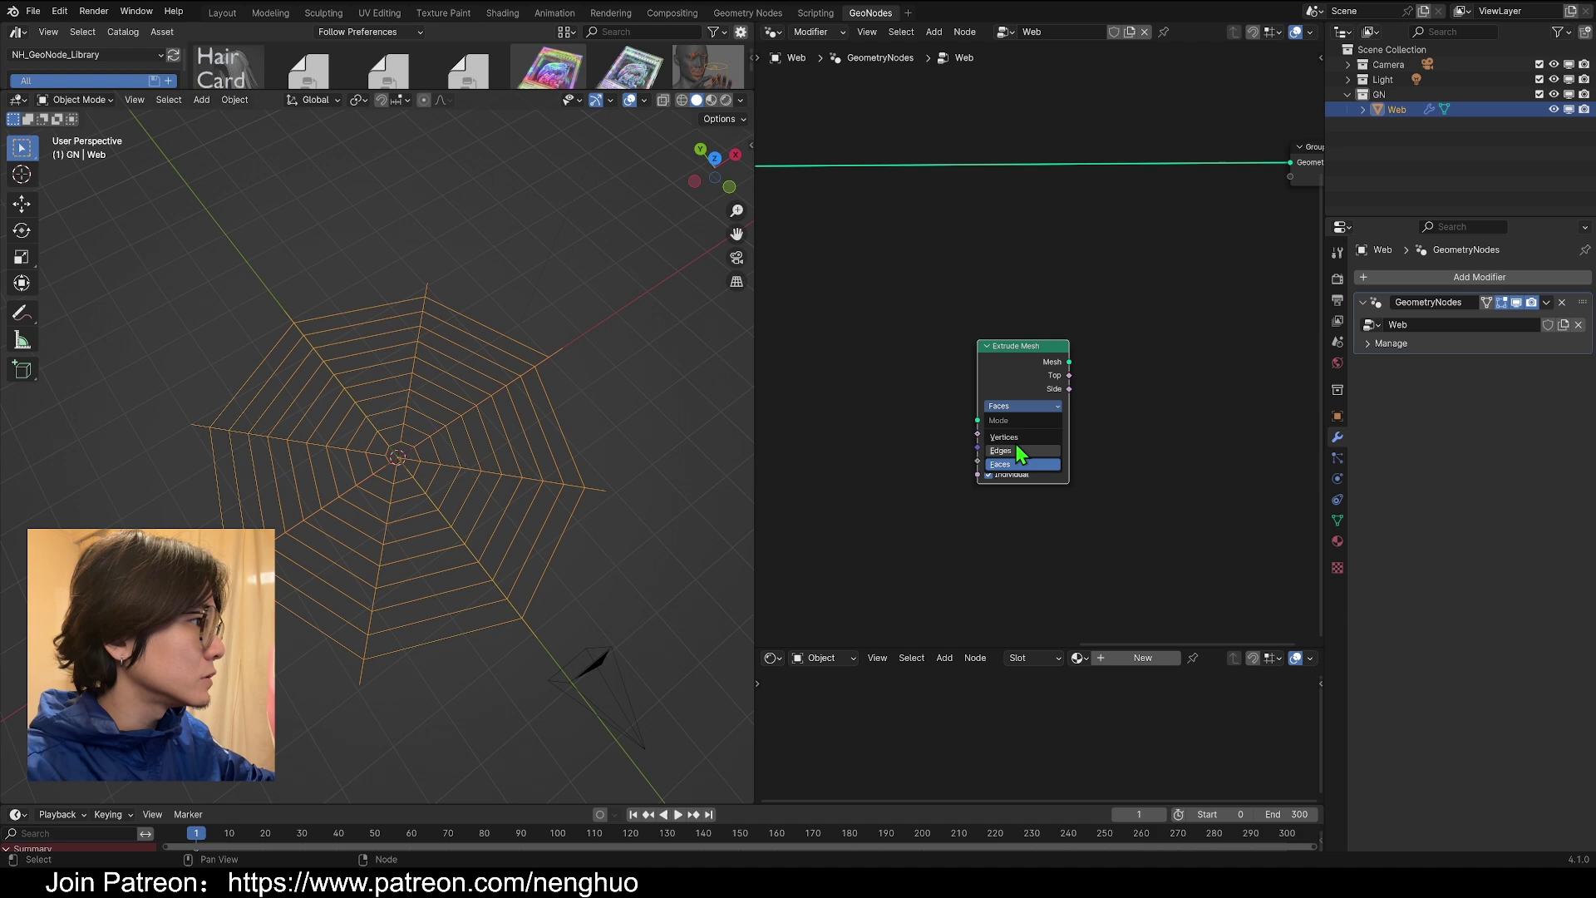
click(1015, 435)
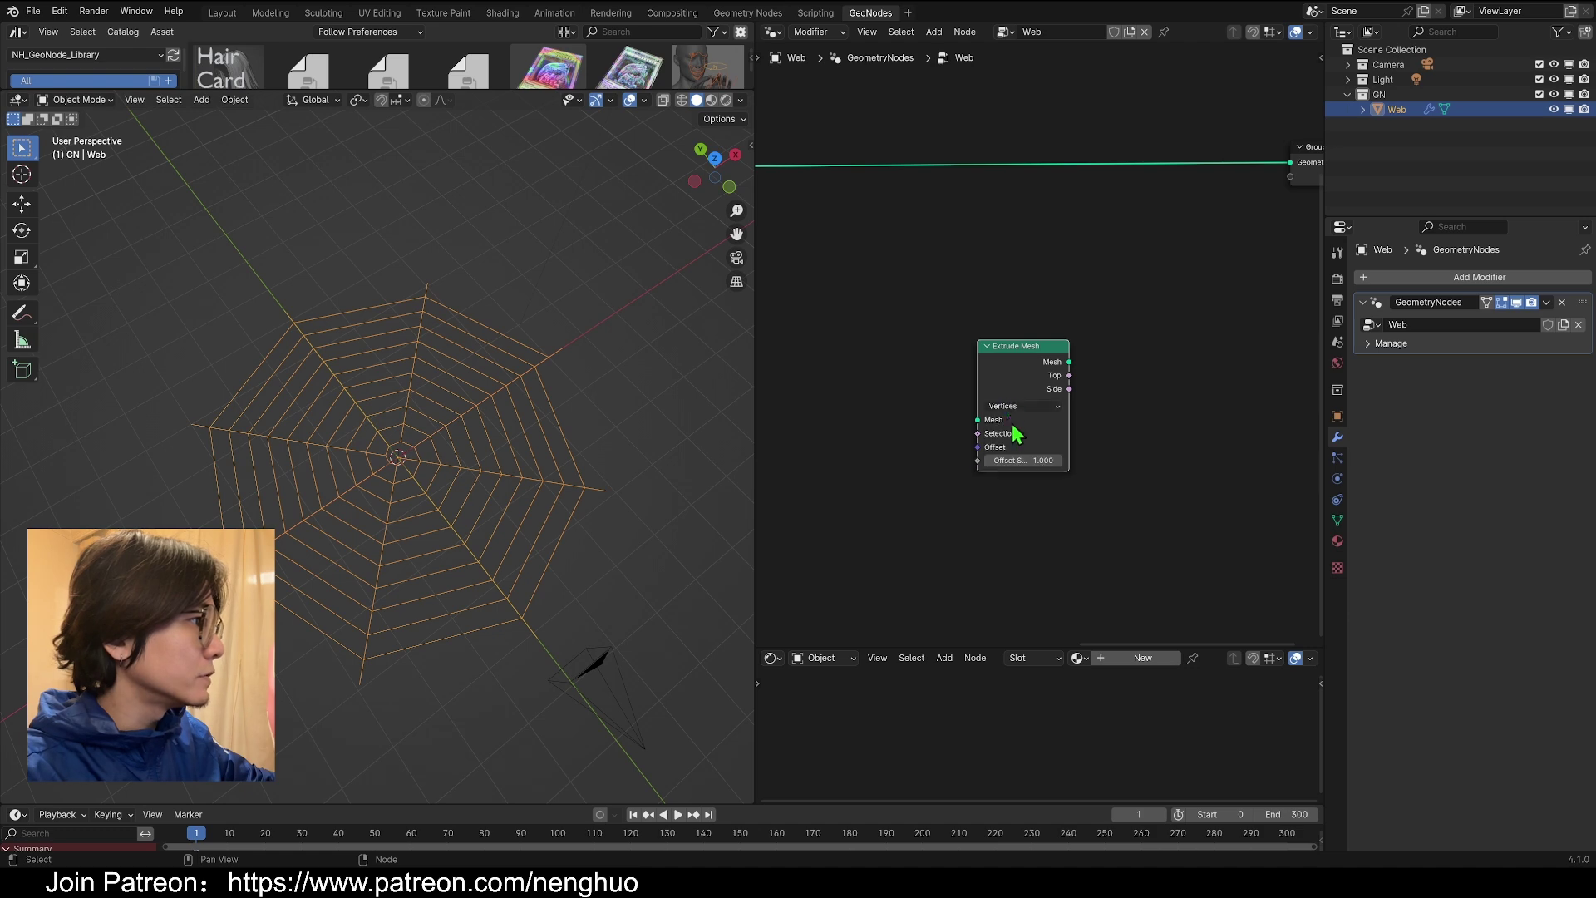
scroll(1015, 433, down, 2)
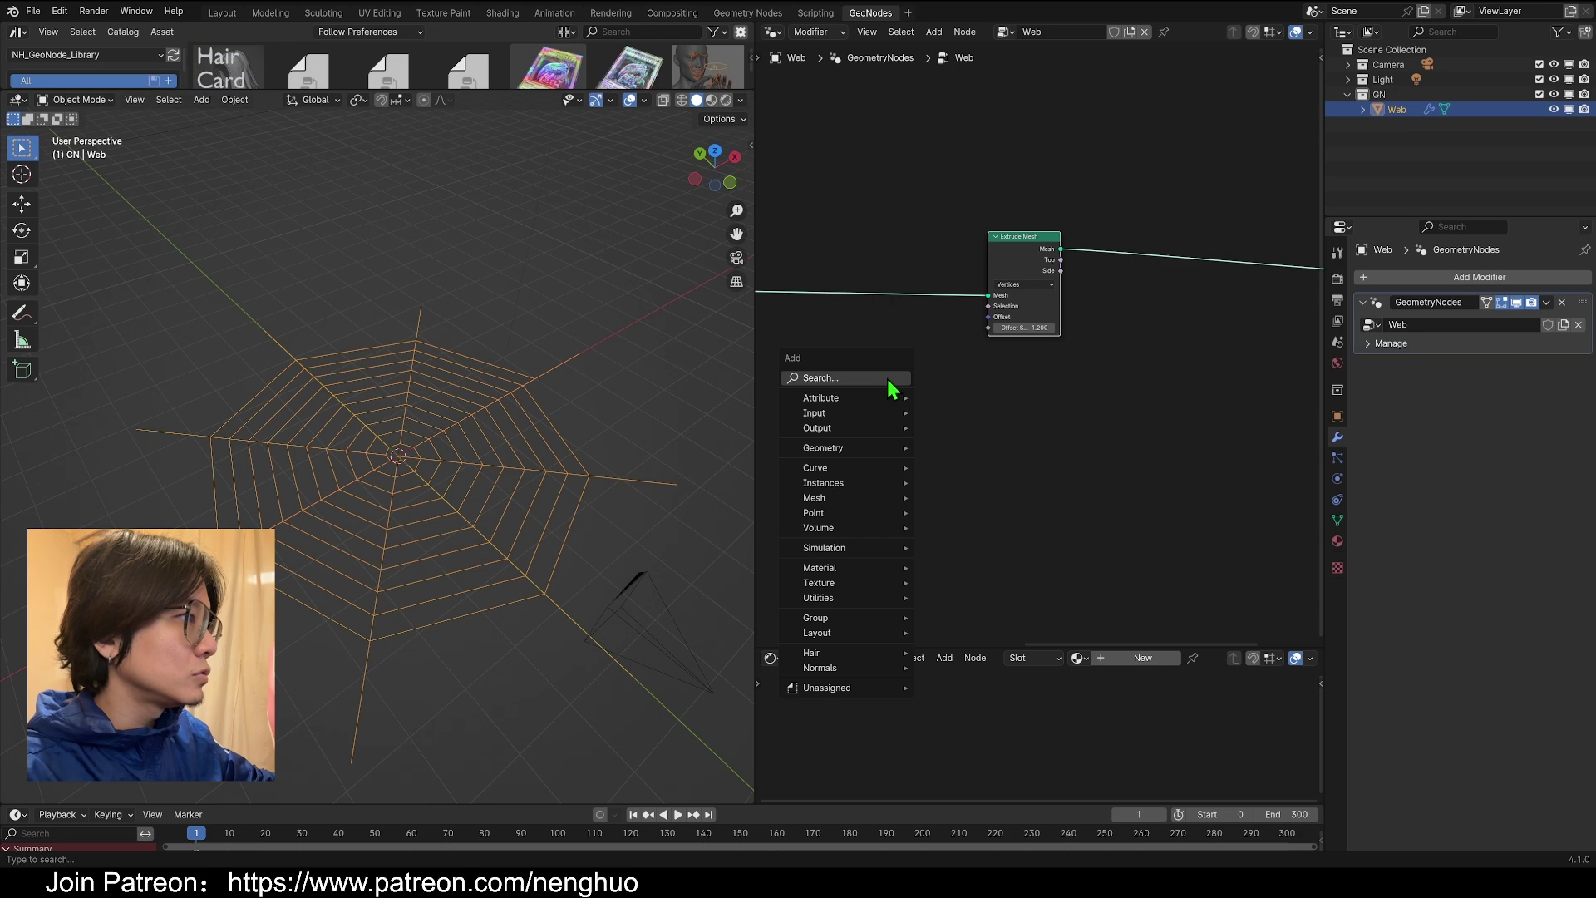
- Add a Vector node with Z set to -1.1 and connect it to the second Extrude Mesh node's Offset
click(891, 380)
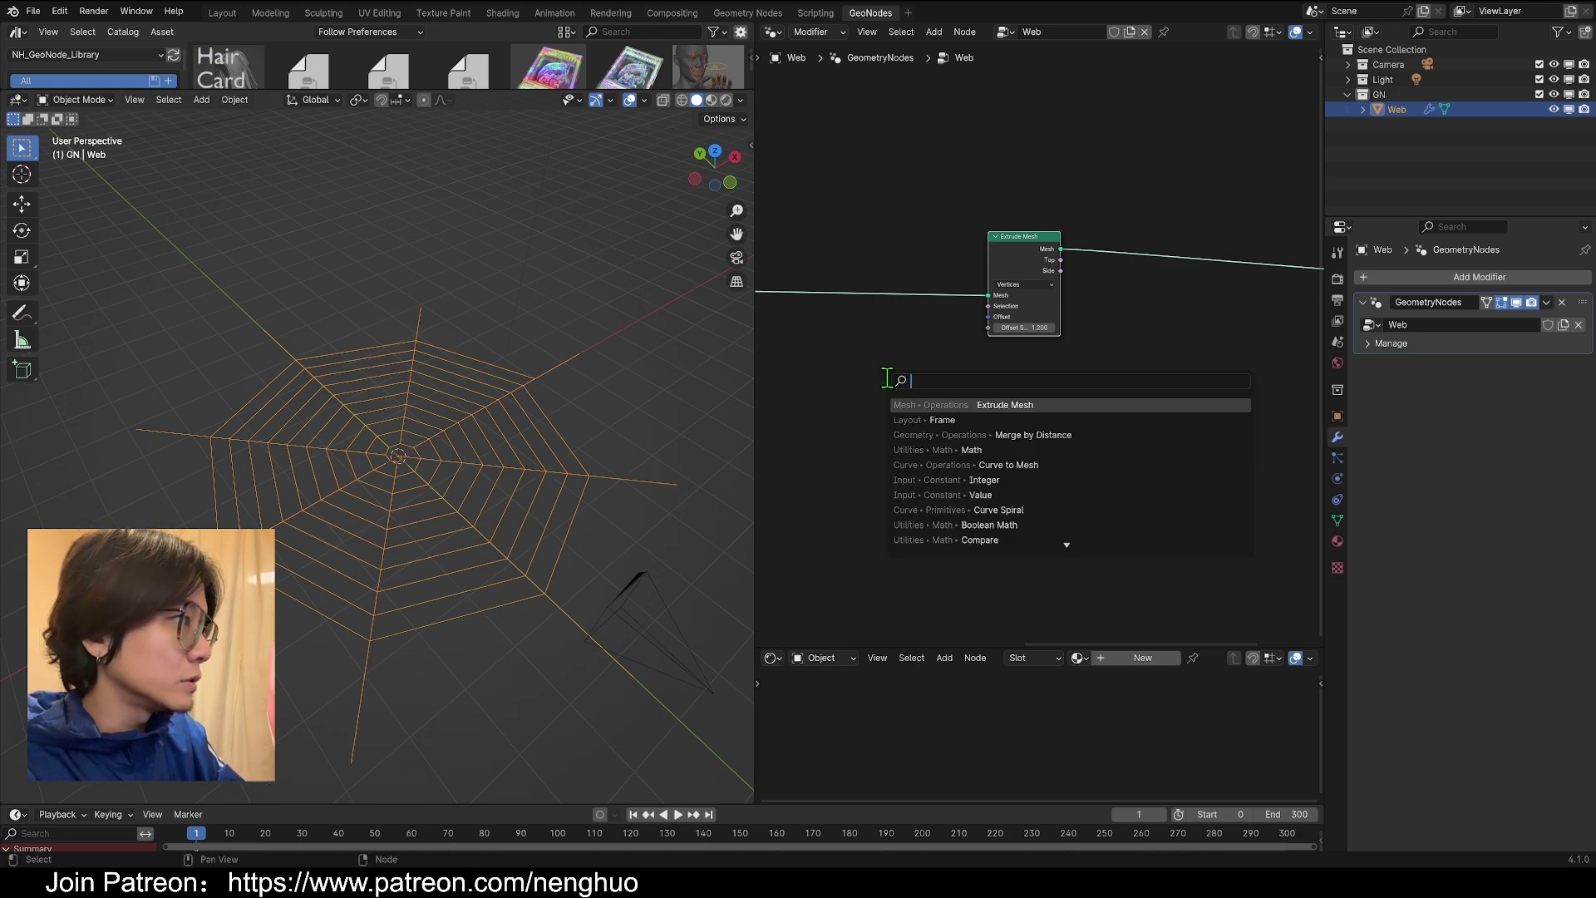
text(vec)
key(Return)
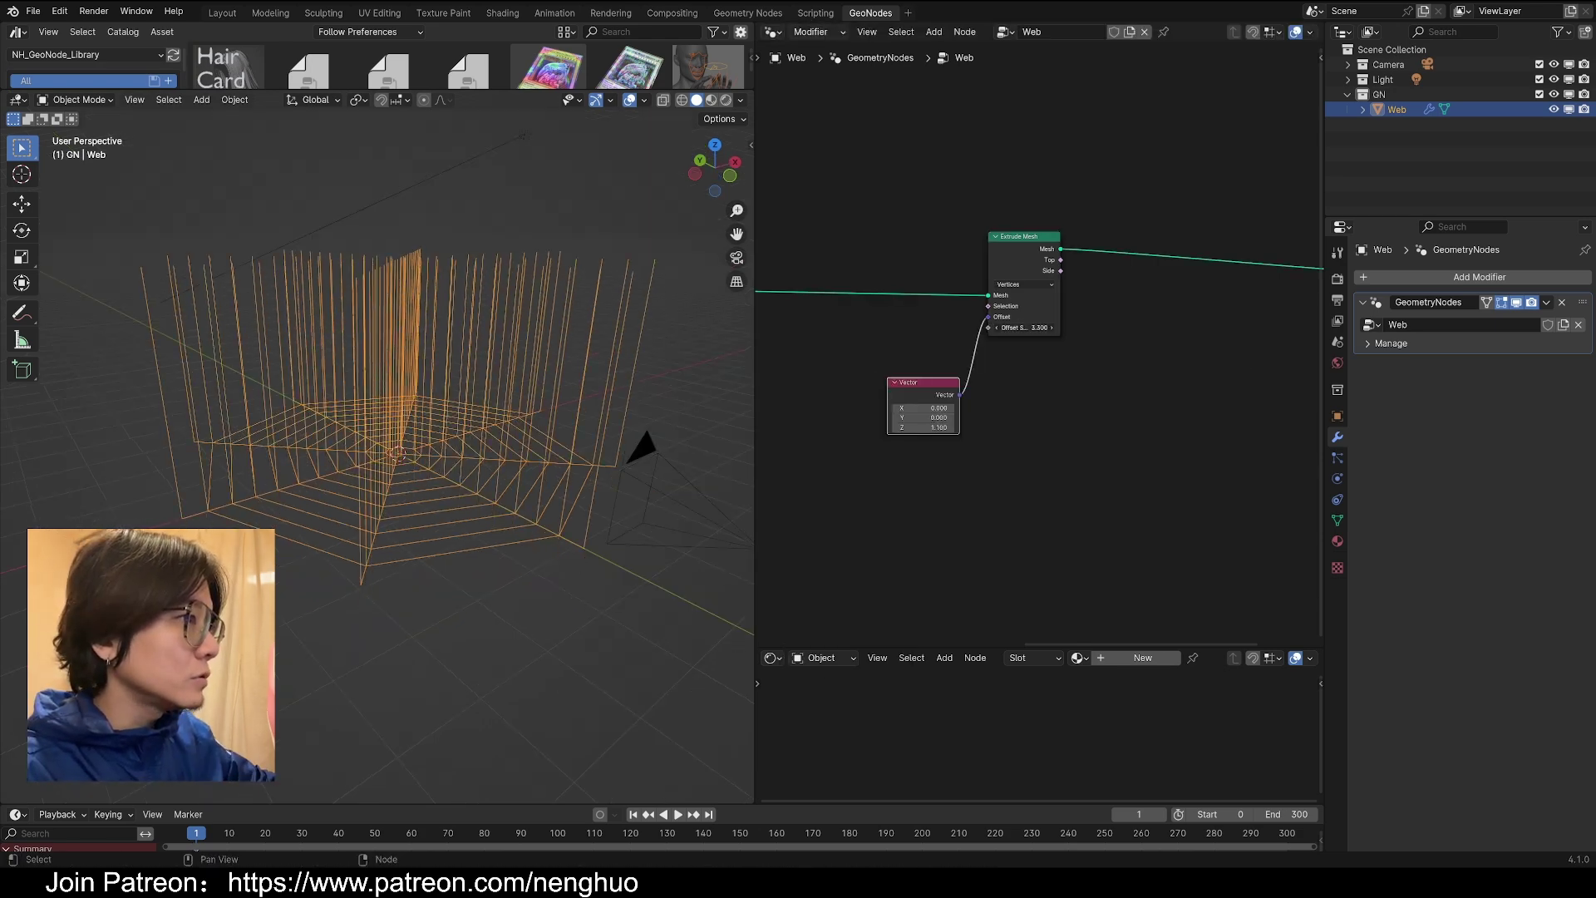
click(920, 350)
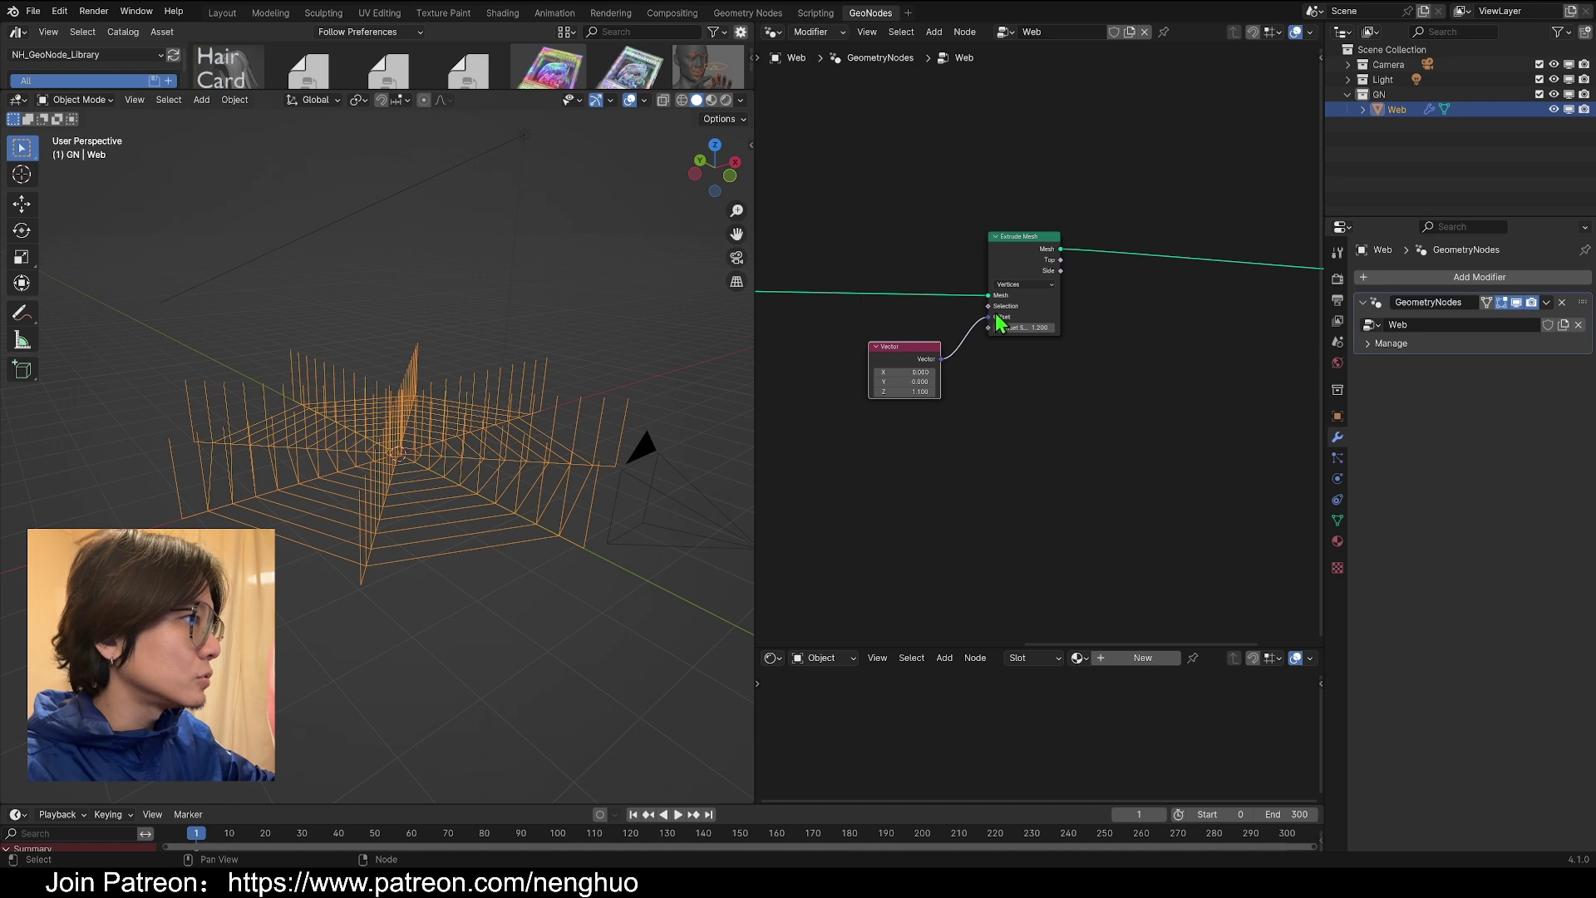
scroll(1000, 323, up, 2)
key(minus)
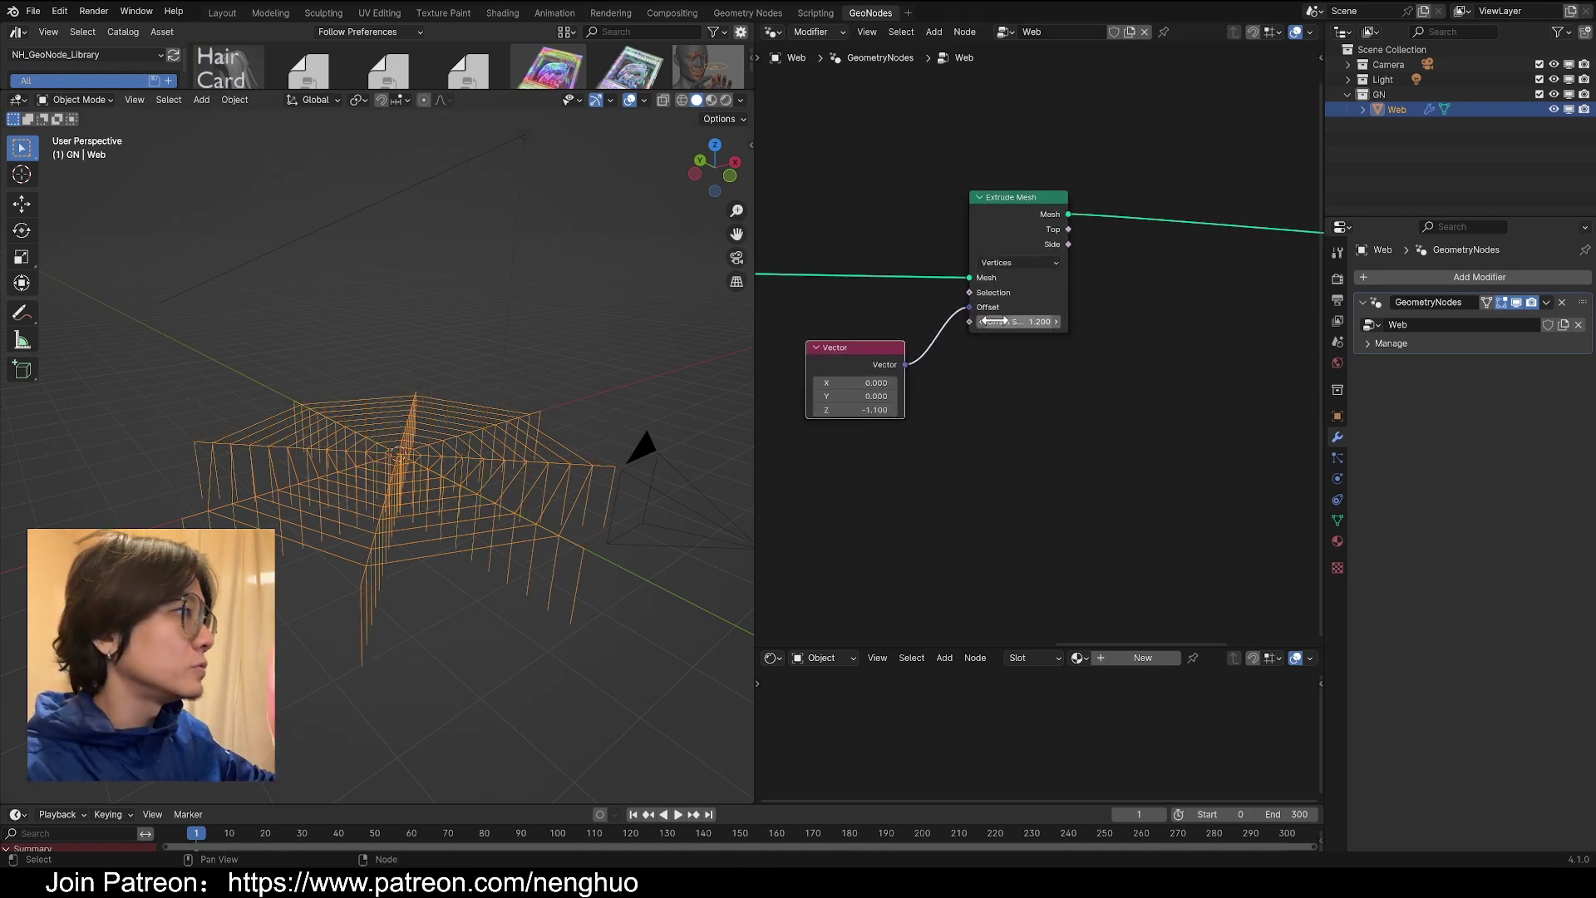
- Set the second Extrude Mesh's Offset Scale to 1.2 and unlink the Vector from Offset to examine the default extrusion direction
drag(970, 308, 938, 386)
mouse_move(1019, 323)
mouse_down()
mouse_move(1046, 324)
mouse_move(1016, 324)
mouse_up()
middle_drag(533, 440, 517, 490)
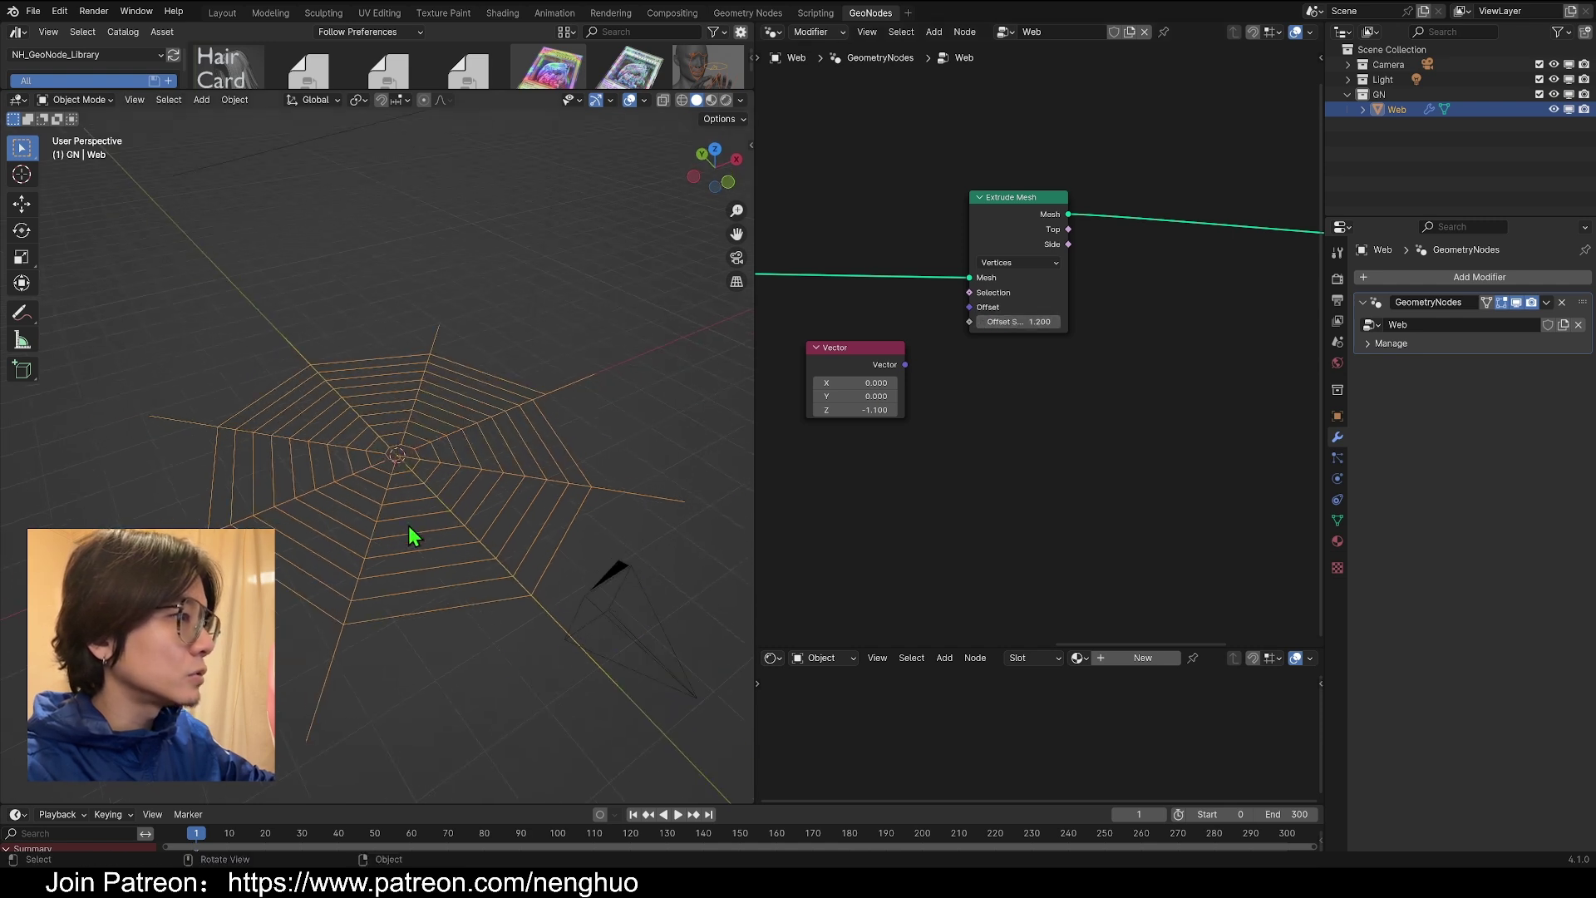
middle_drag(449, 587, 320, 568)
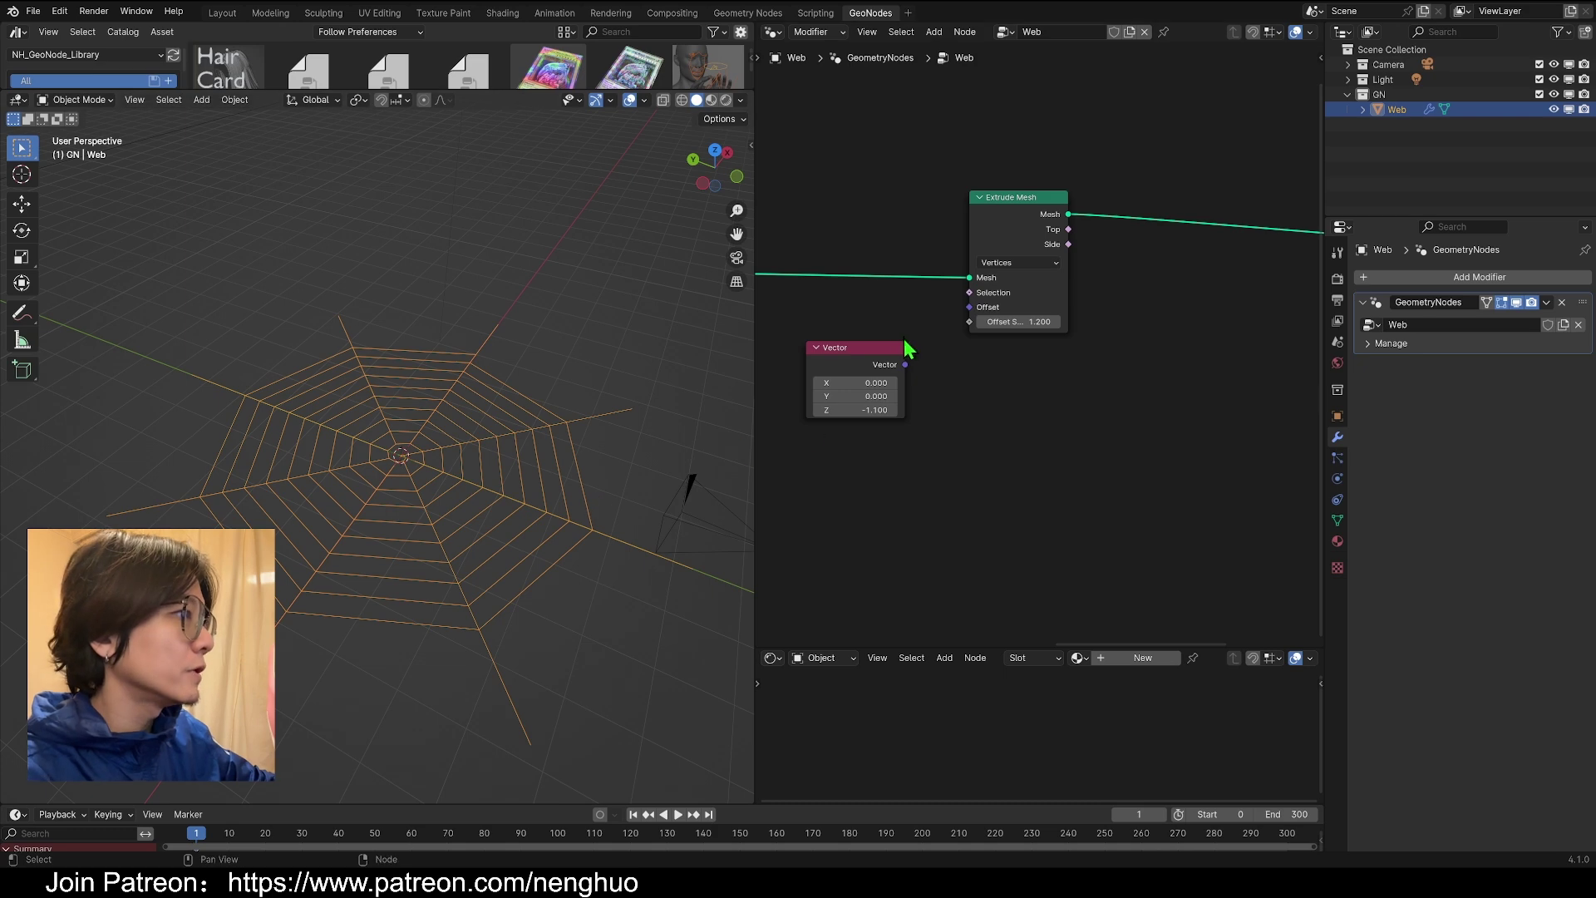
middle_drag(499, 516, 470, 545)
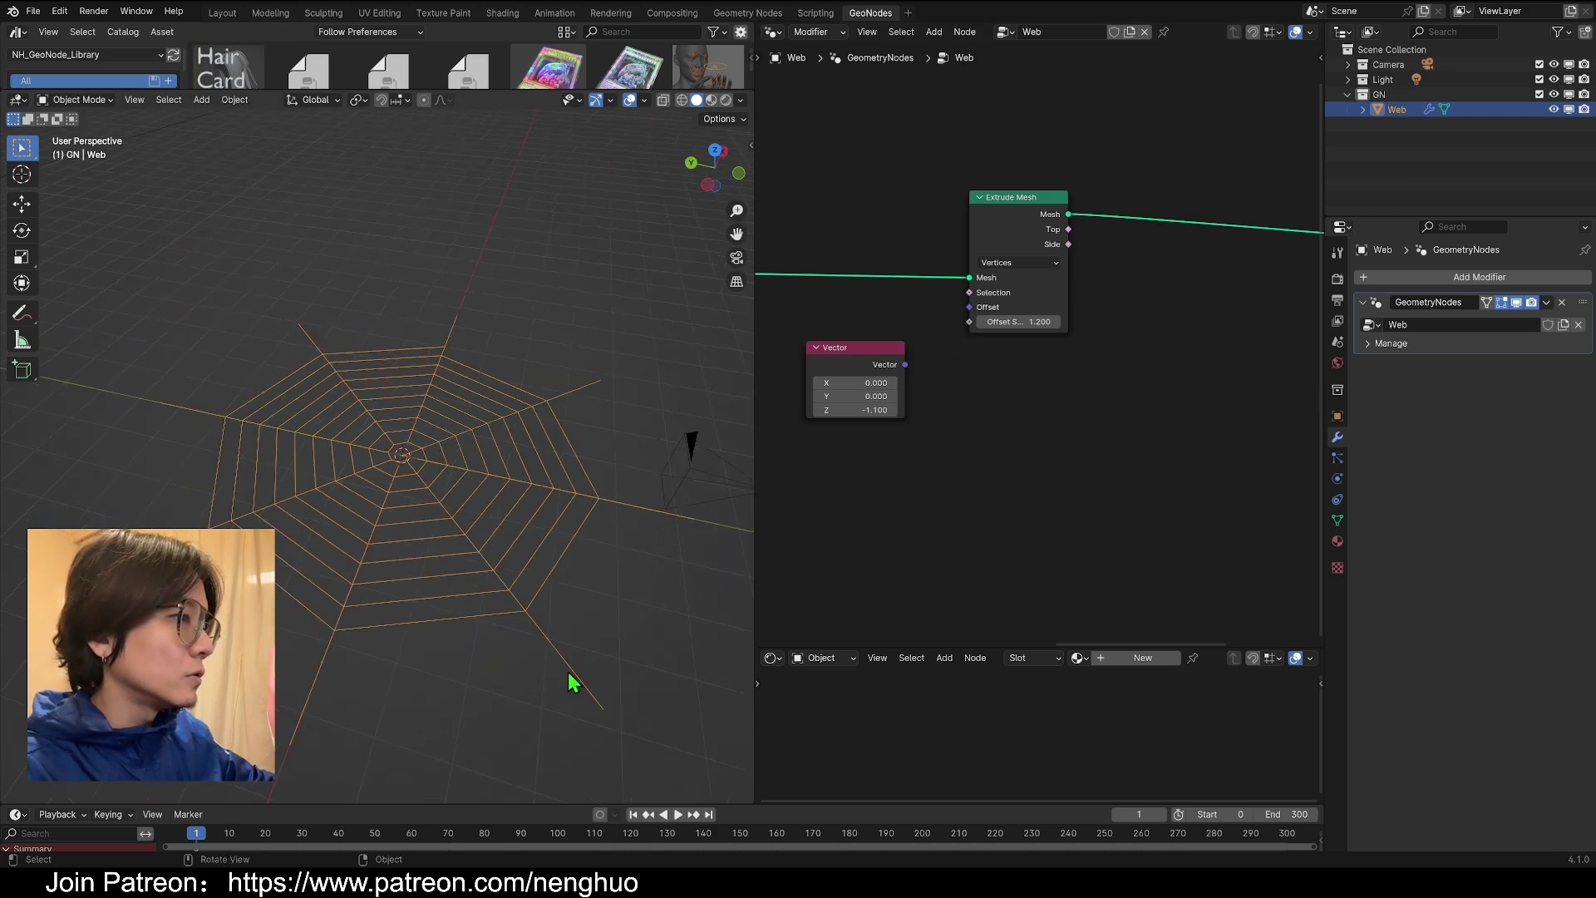
- Reconnect the Vector node to the second Extrude Mesh's Offset, then try a Z of -2.1 and undo that value change
drag(906, 364, 970, 310)
middle_drag(684, 489, 684, 439)
drag(854, 410, 840, 410)
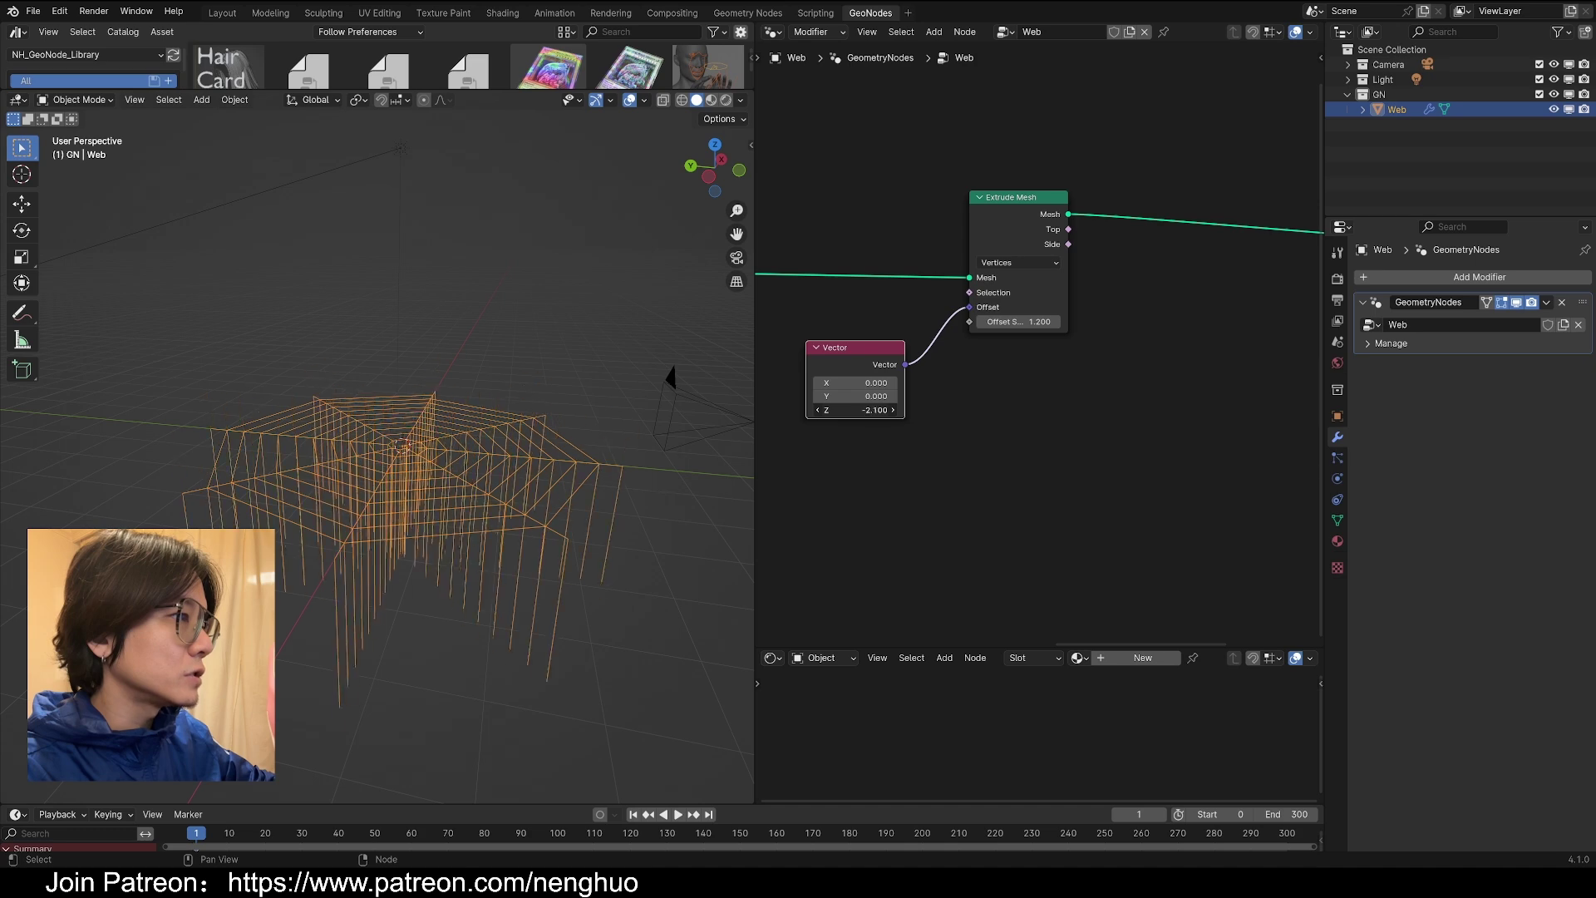
key(ctrl+z)
middle_drag(566, 482, 559, 405)
scroll(516, 532, up, 3)
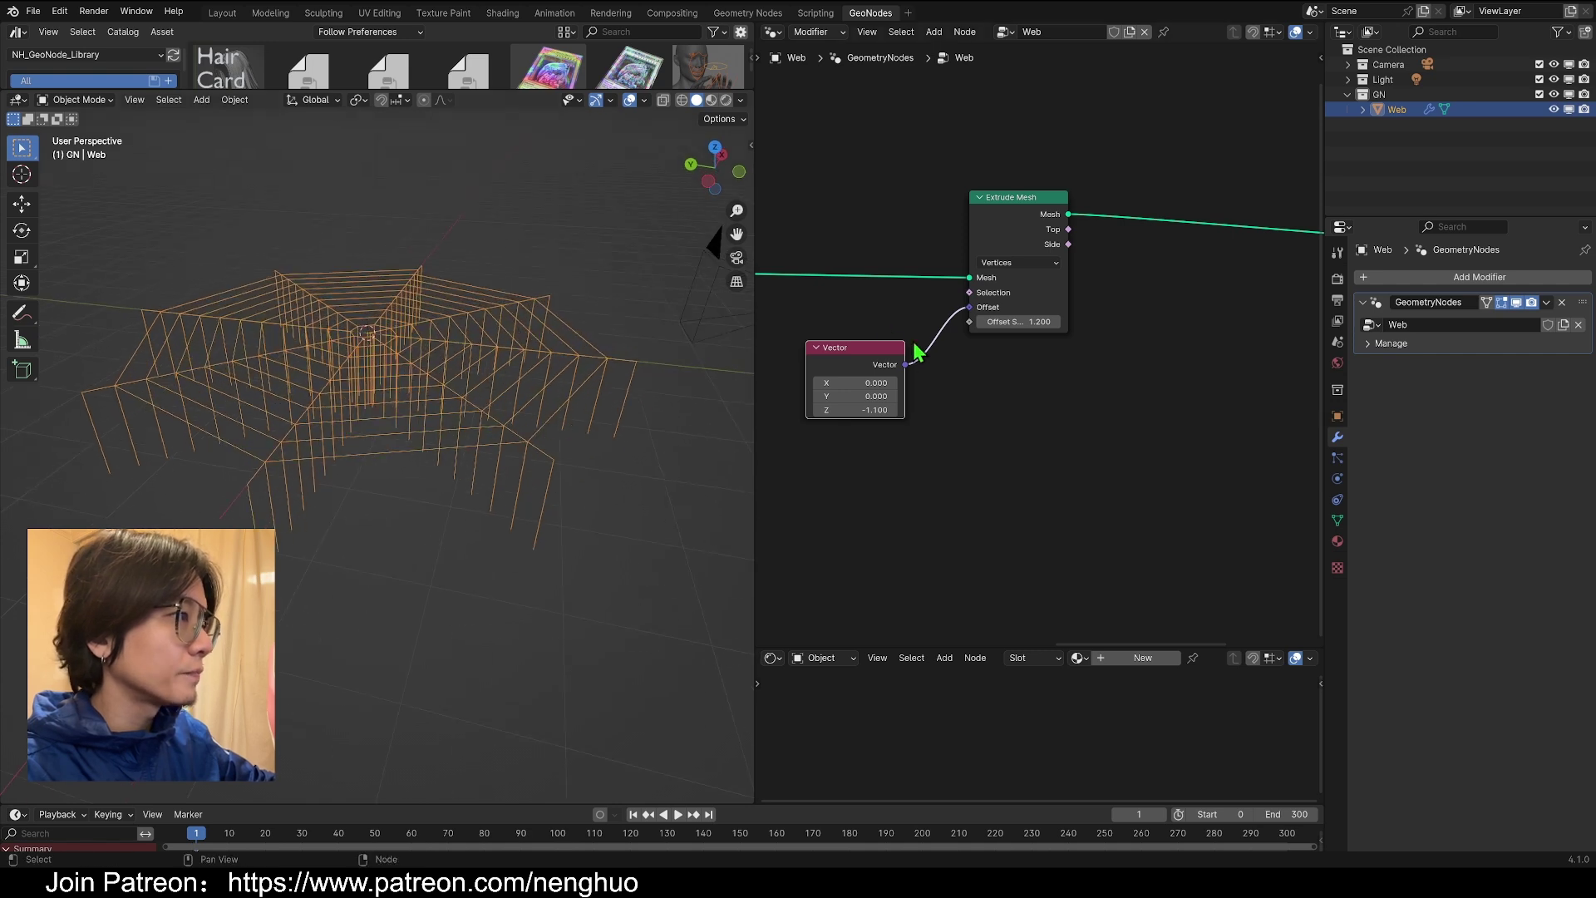
- Move the Vector node lower, clear of the second Extrude Mesh node, leaving room for selection nodes between them
drag(883, 366, 857, 433)
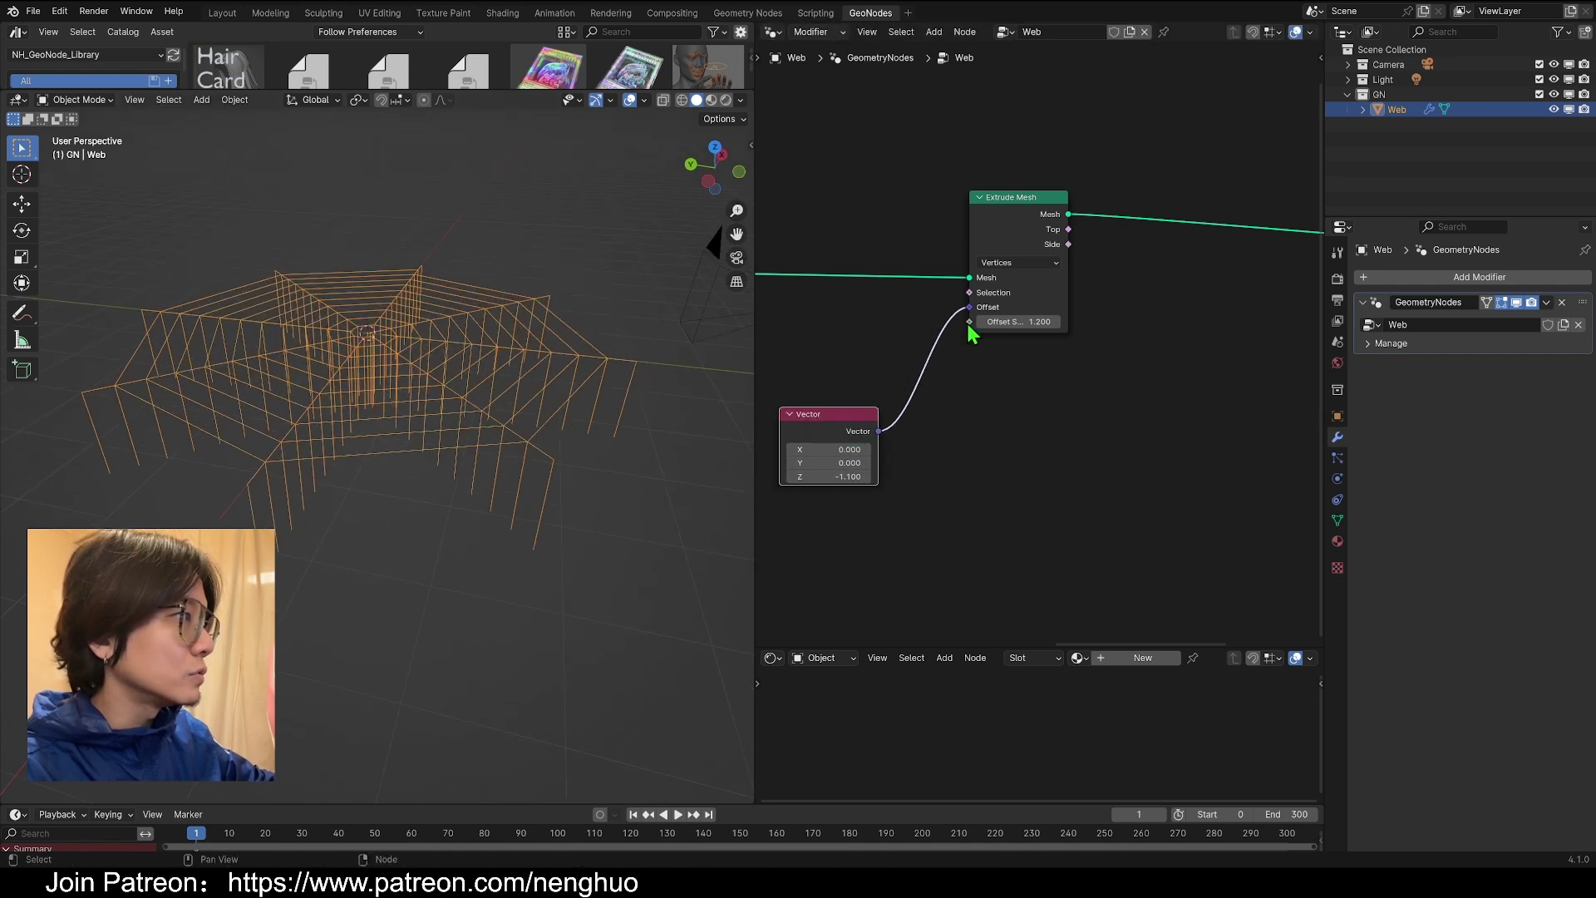
scroll(968, 325, down, 2)
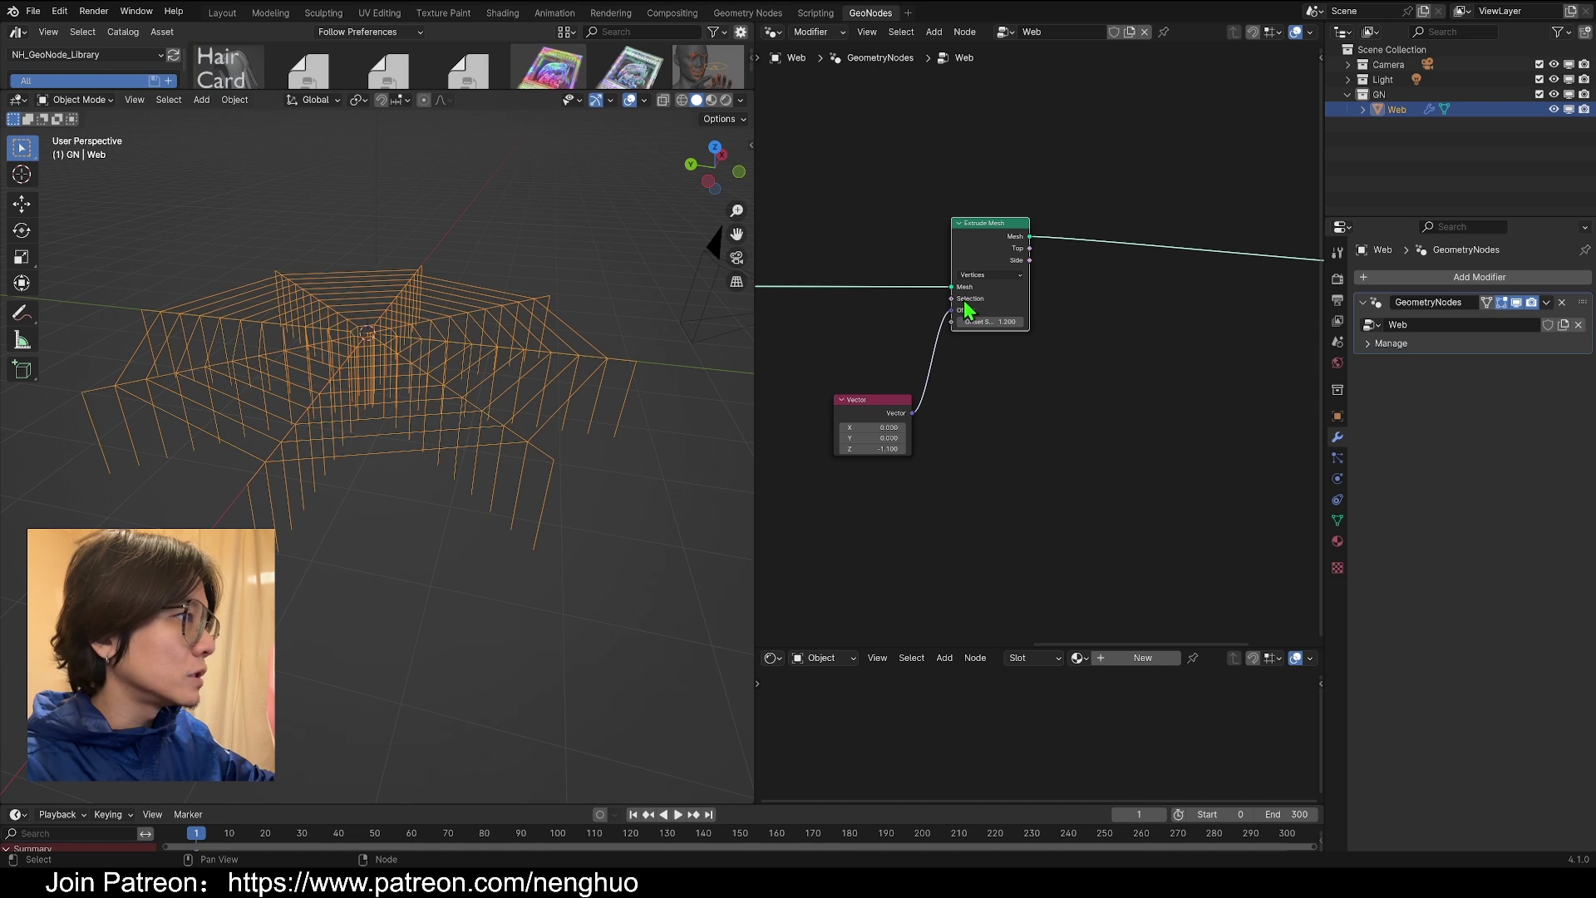
drag(869, 415, 829, 480)
middle_drag(851, 421, 1032, 384)
scroll(1020, 400, down, 3)
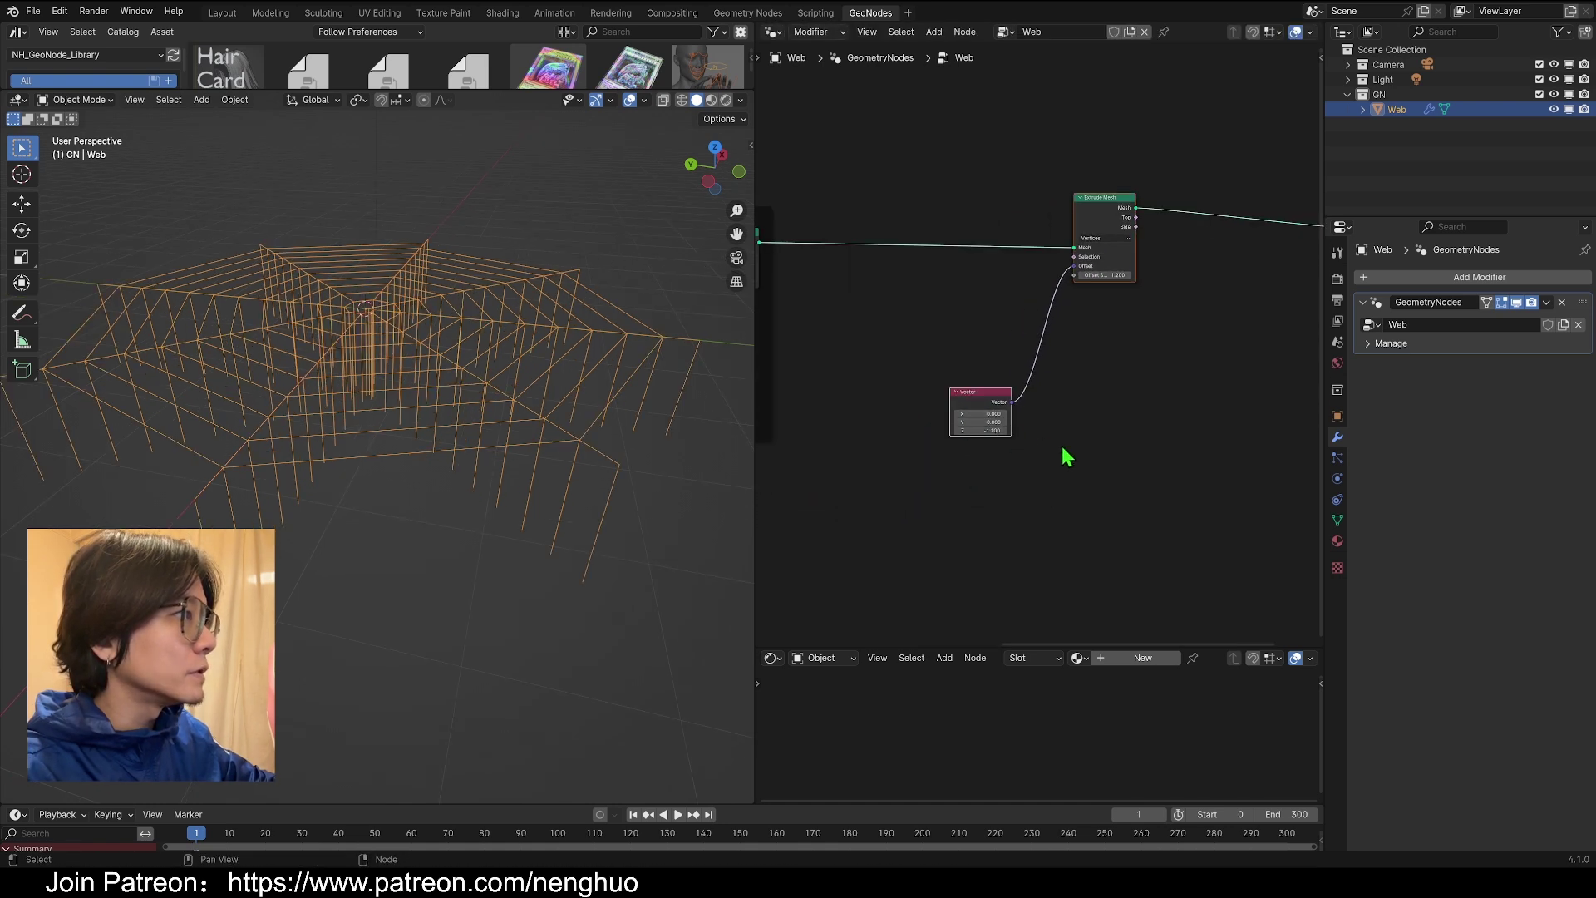
- Compare the extrusion with the Vector node unlinked from Offset and relinked, then undo the relinking
middle_drag(1066, 457, 1023, 484)
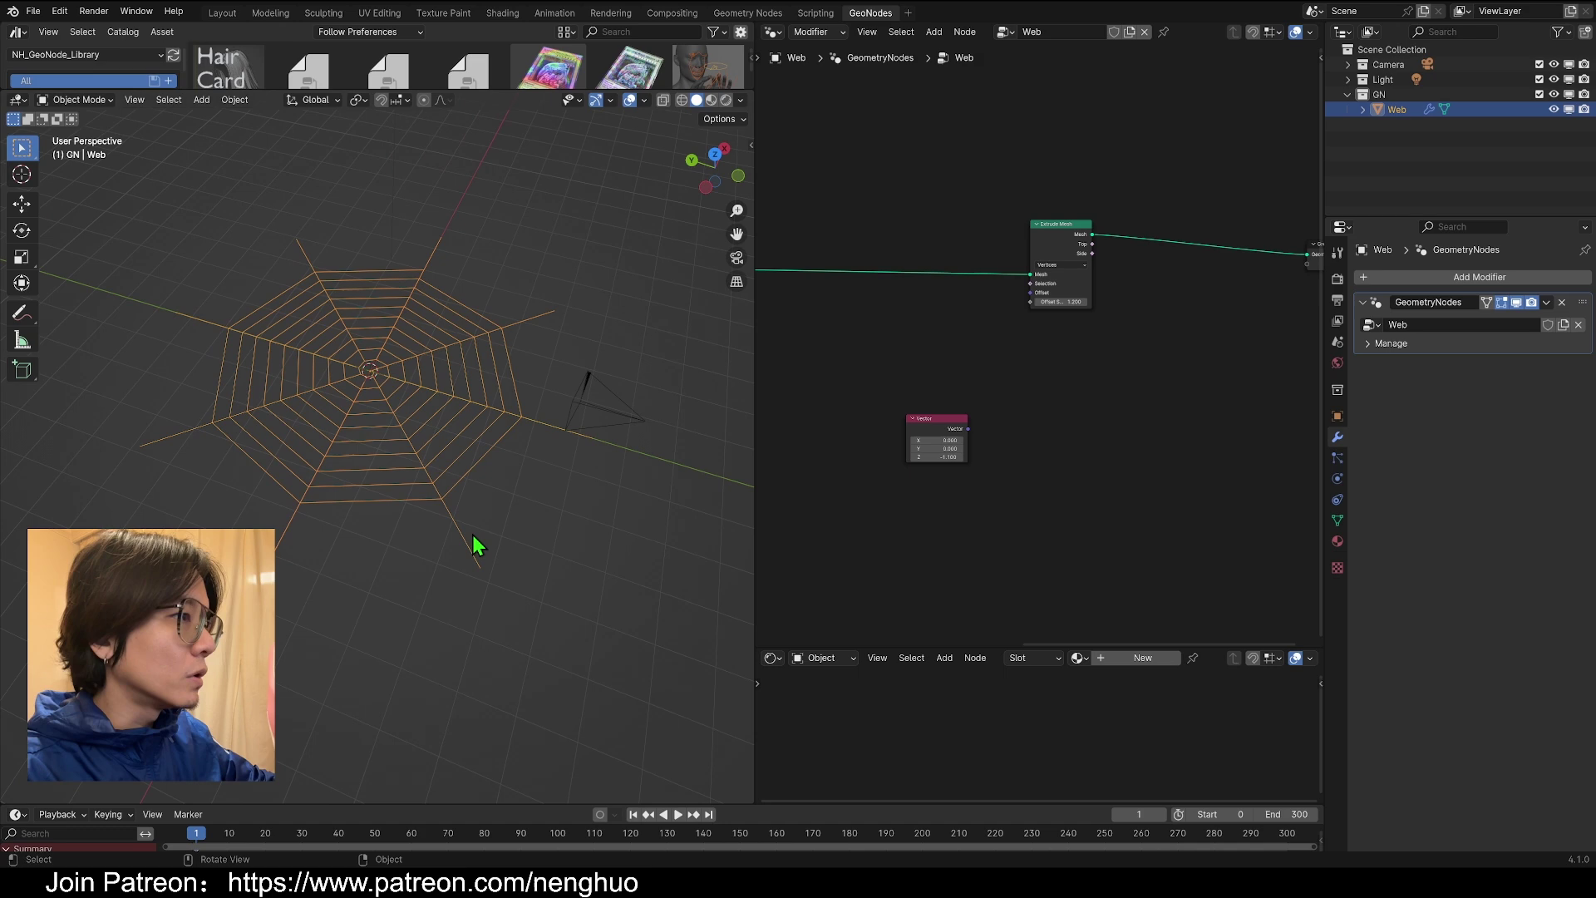
scroll(472, 539, up, 4)
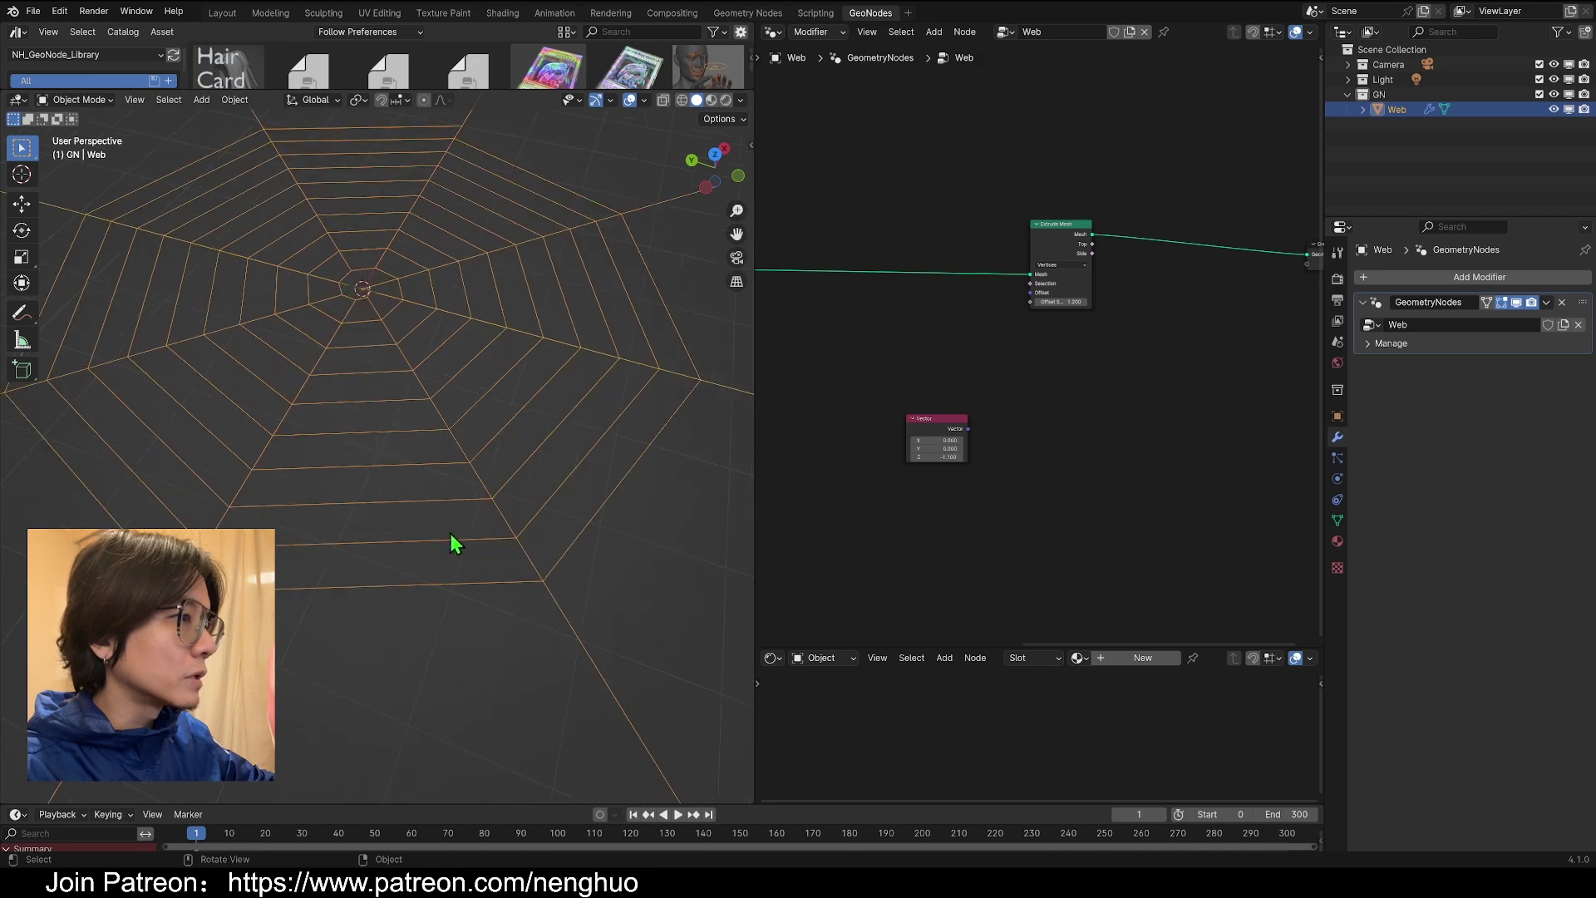
middle_drag(451, 537, 361, 513)
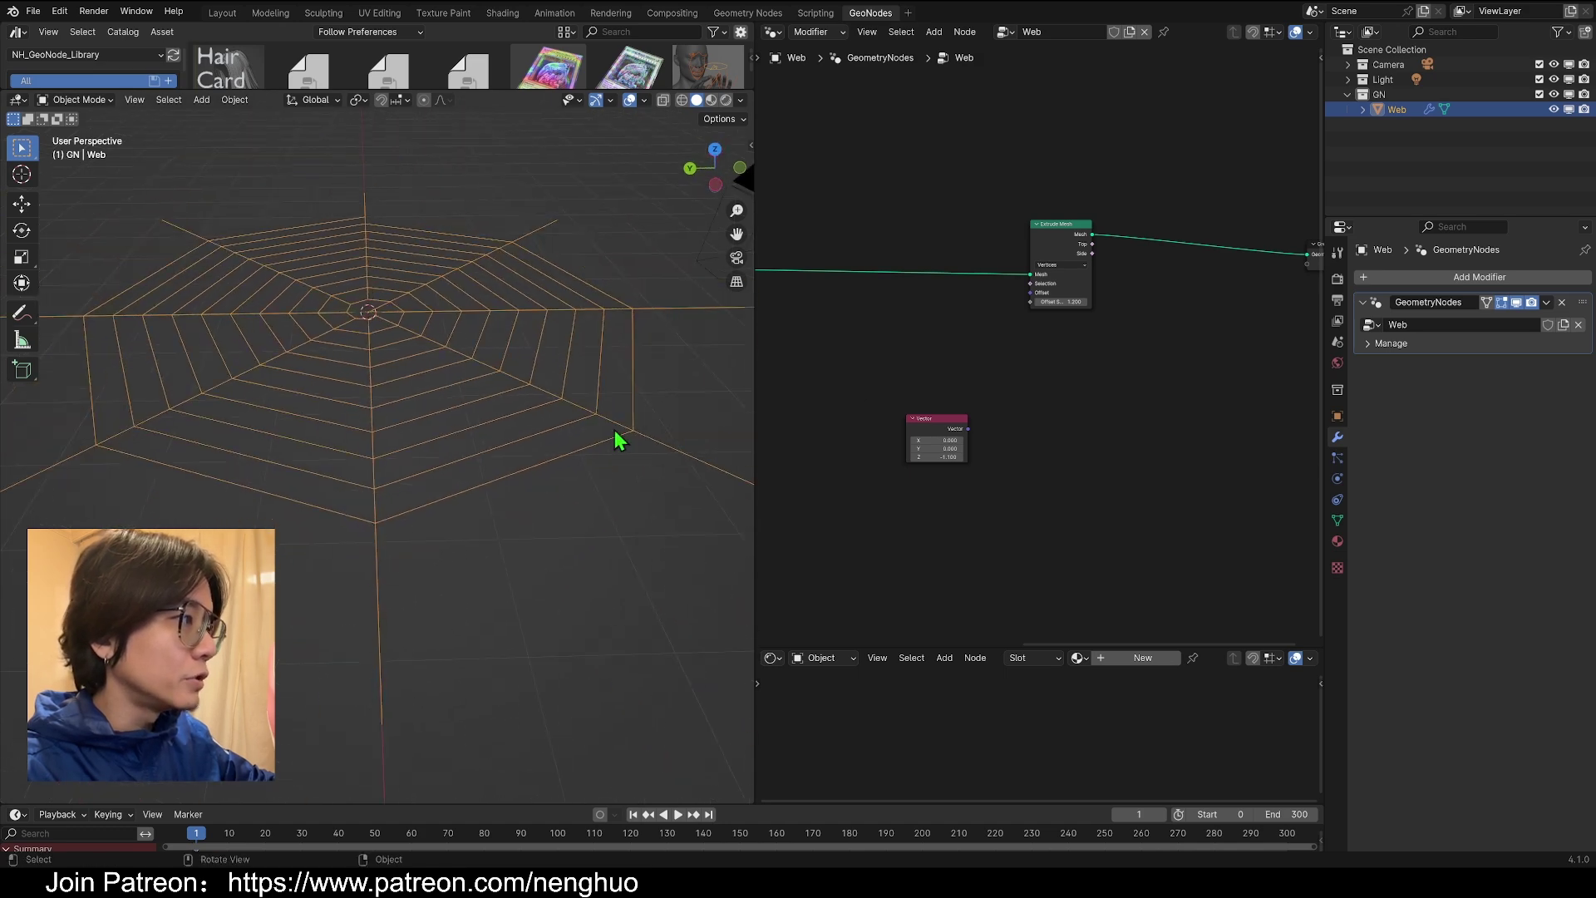
middle_drag(618, 440, 660, 436)
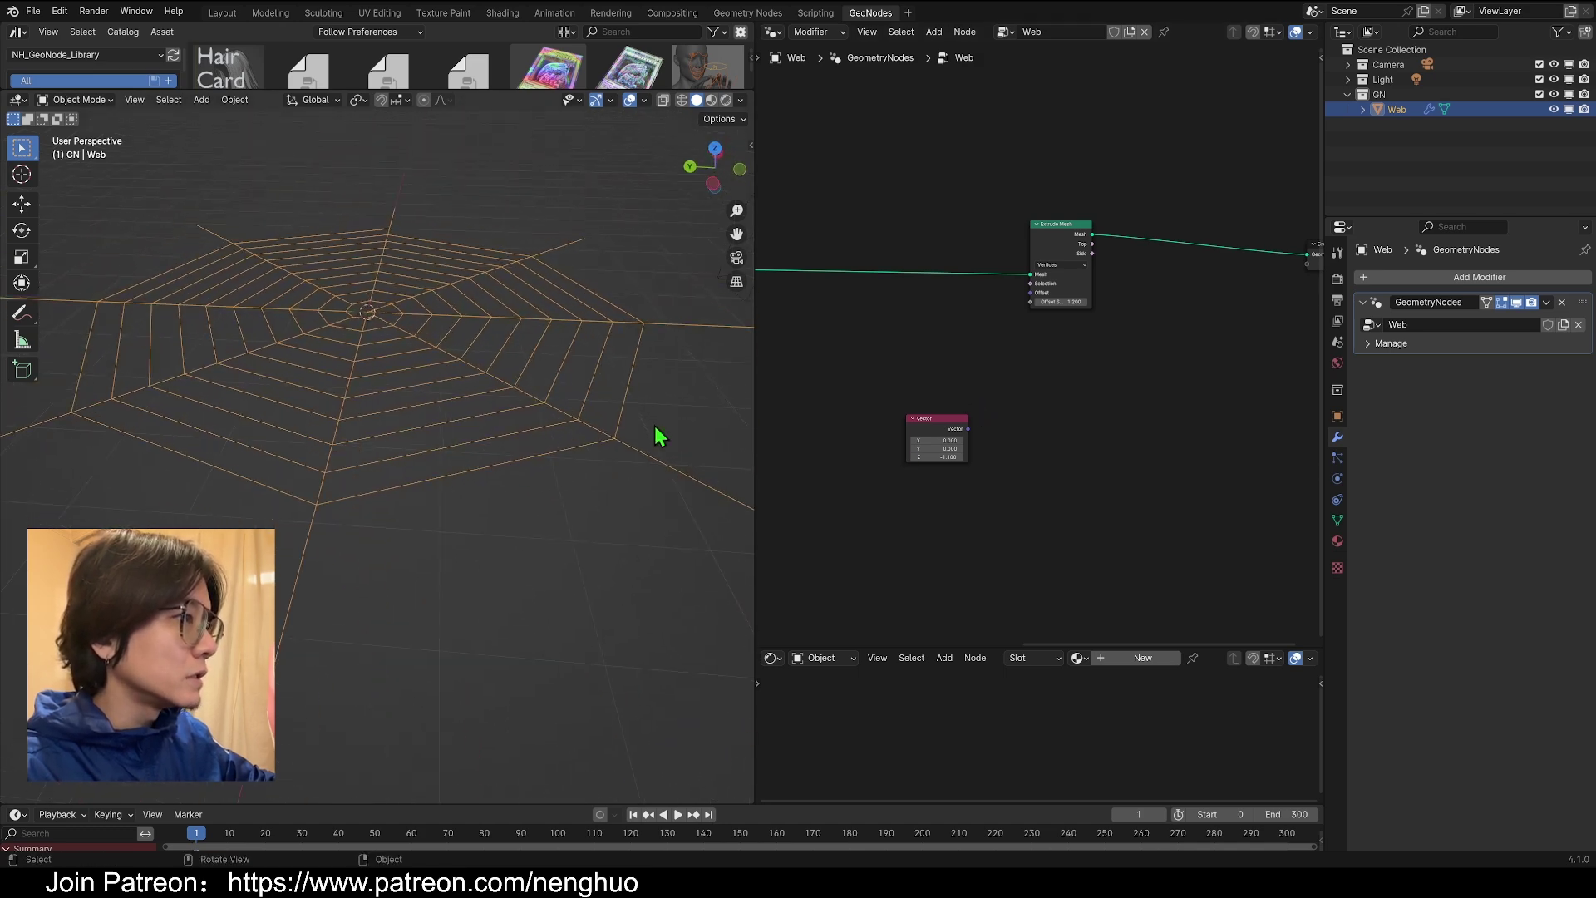
drag(965, 431, 1031, 293)
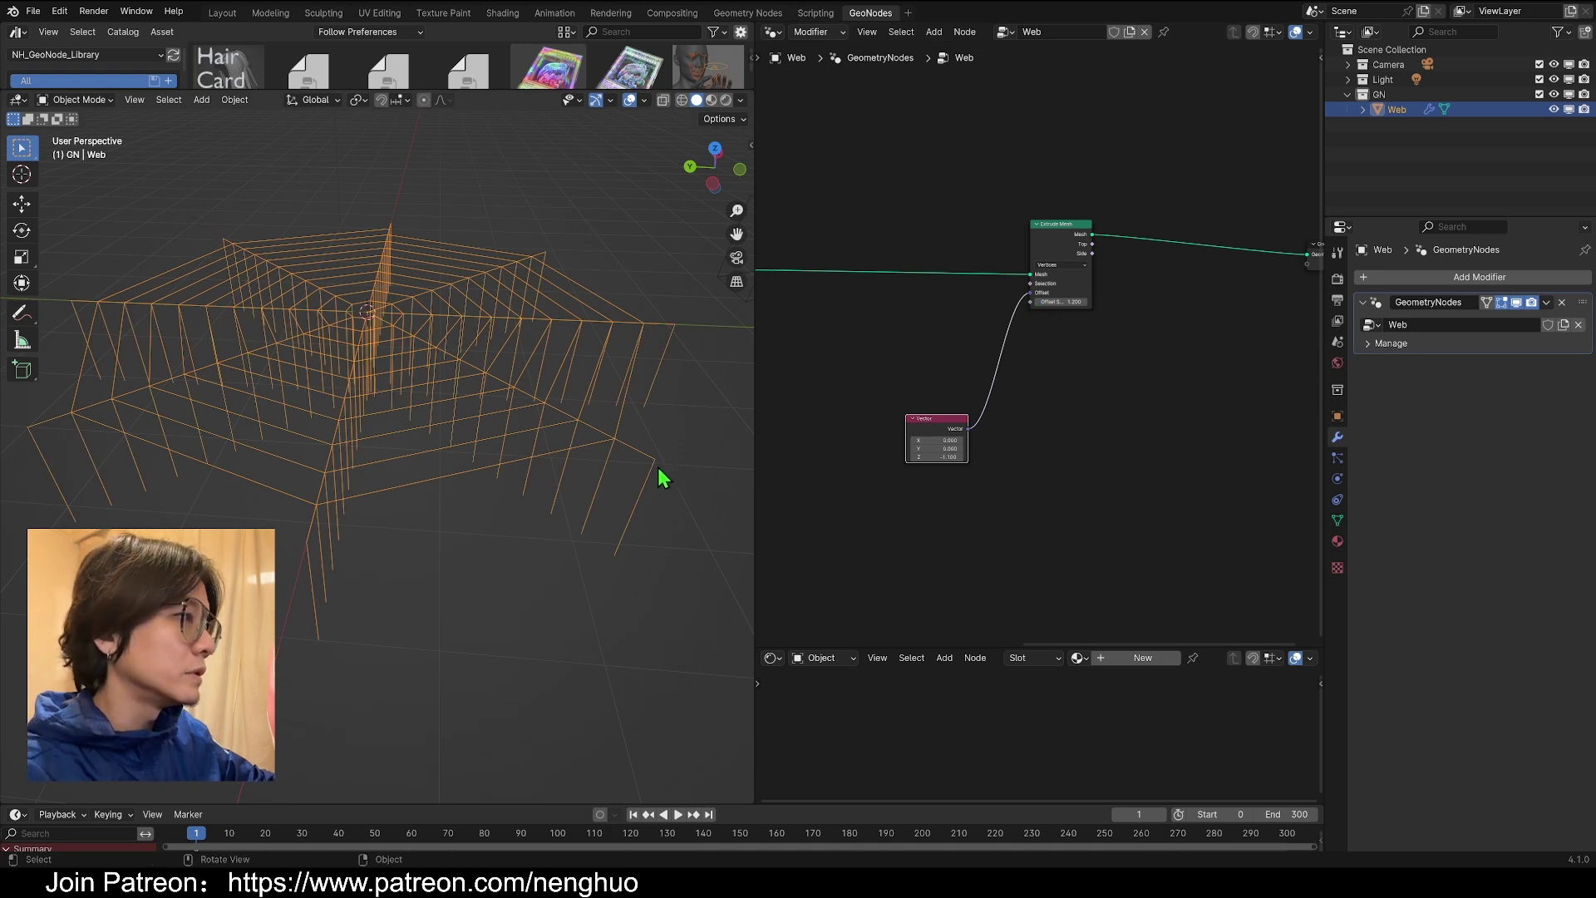
key(ctrl+z)
middle_drag(651, 473, 603, 582)
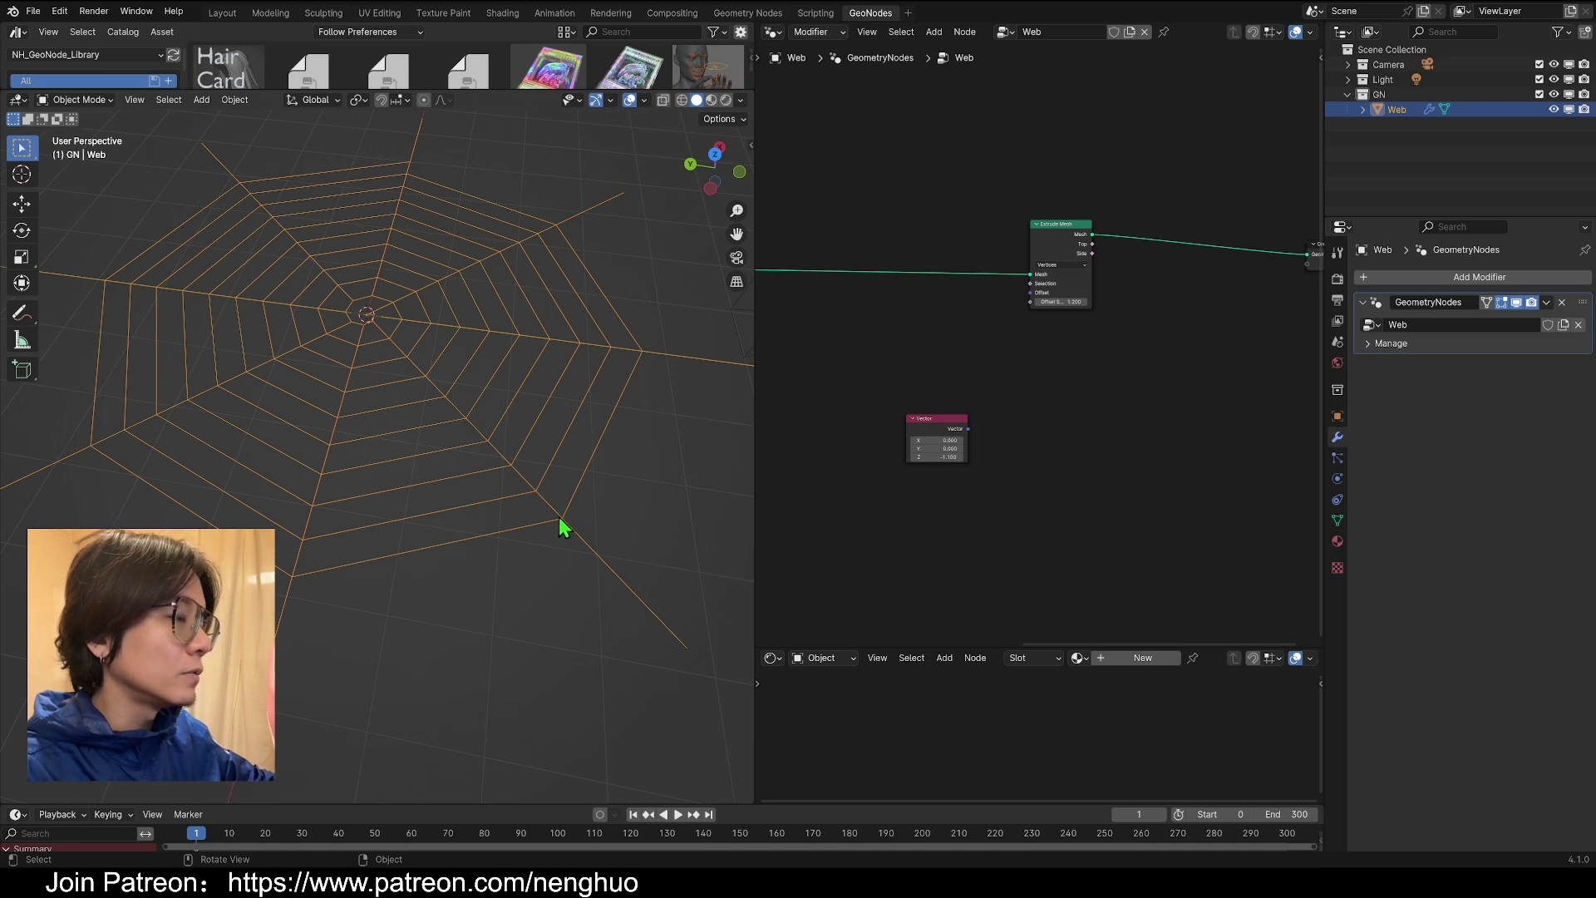
- Add a Vertex Neighbors node next to the second Extrude Mesh node
scroll(943, 353, down, 1)
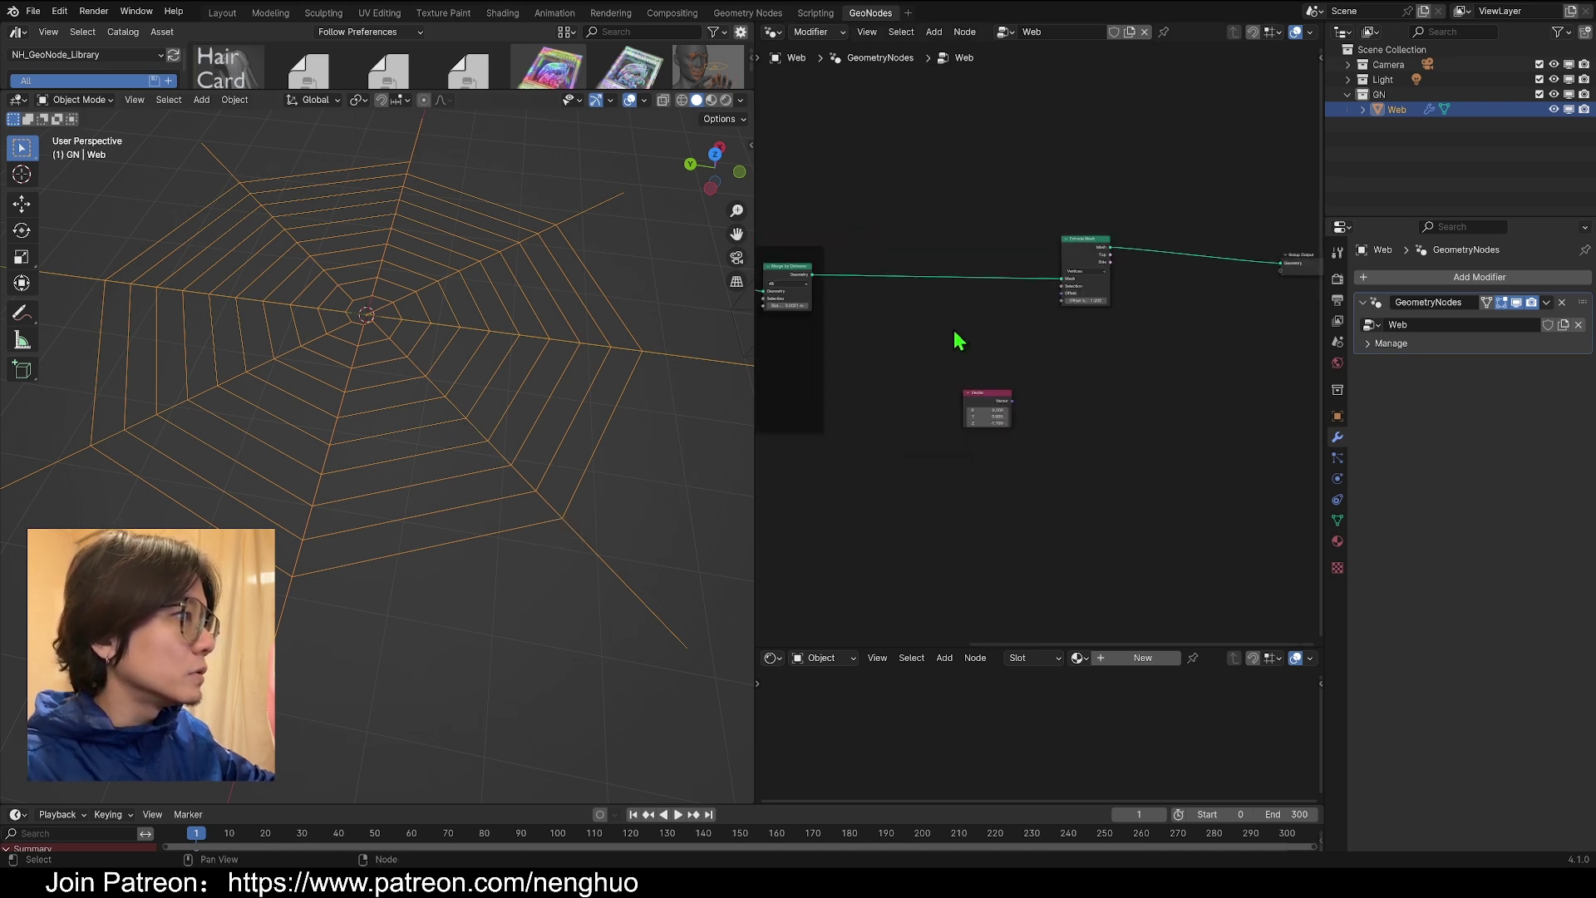
key(shift+a)
click(954, 326)
text(v)
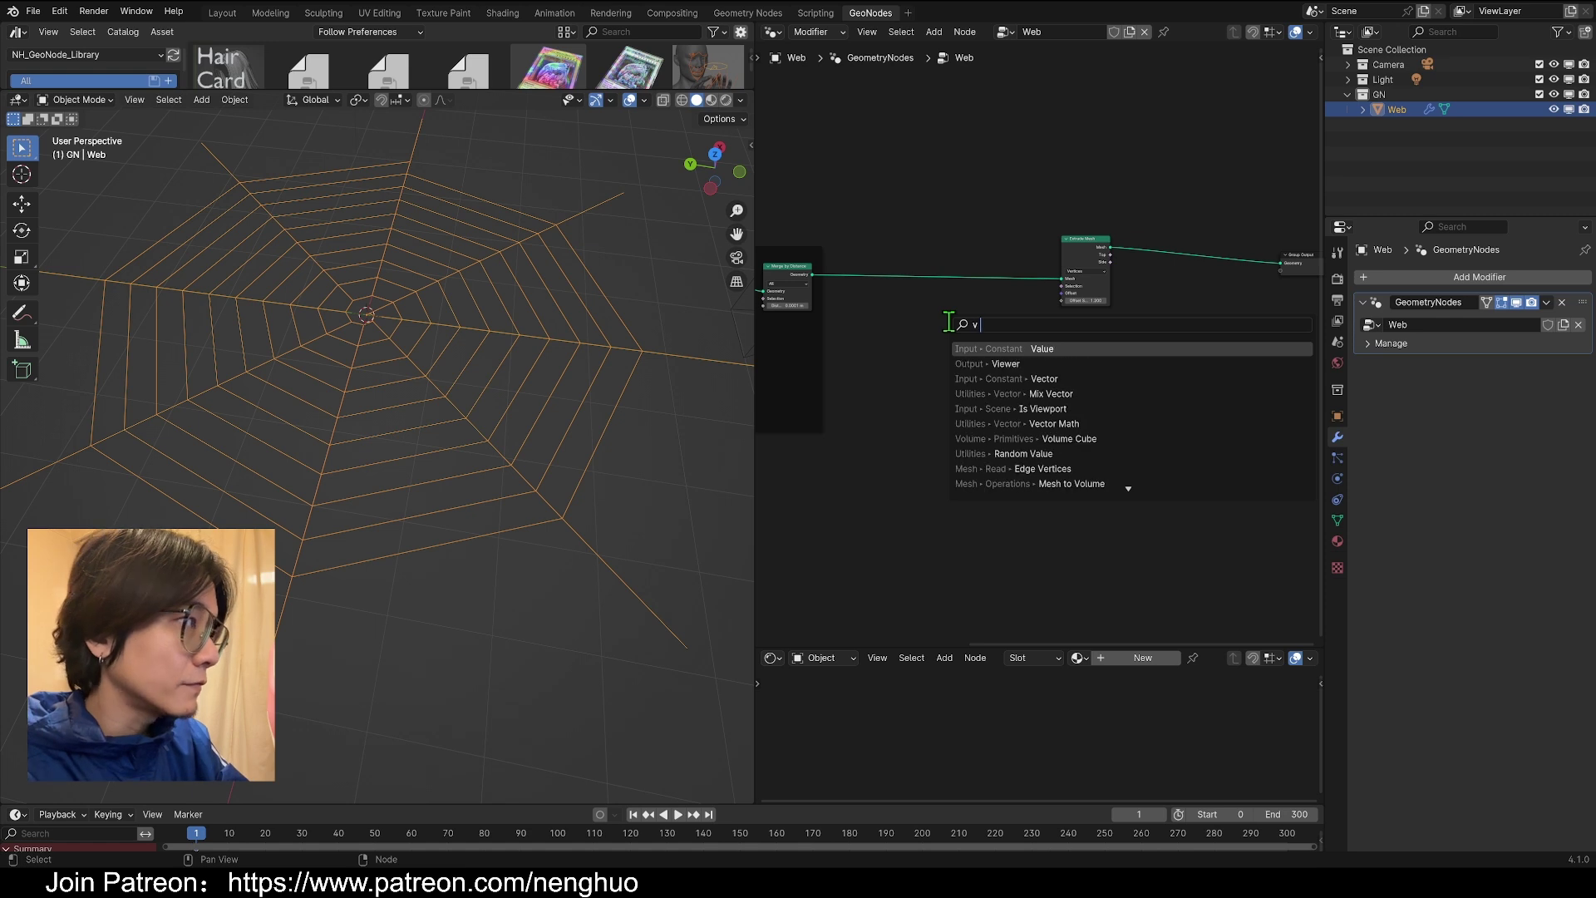
text(n)
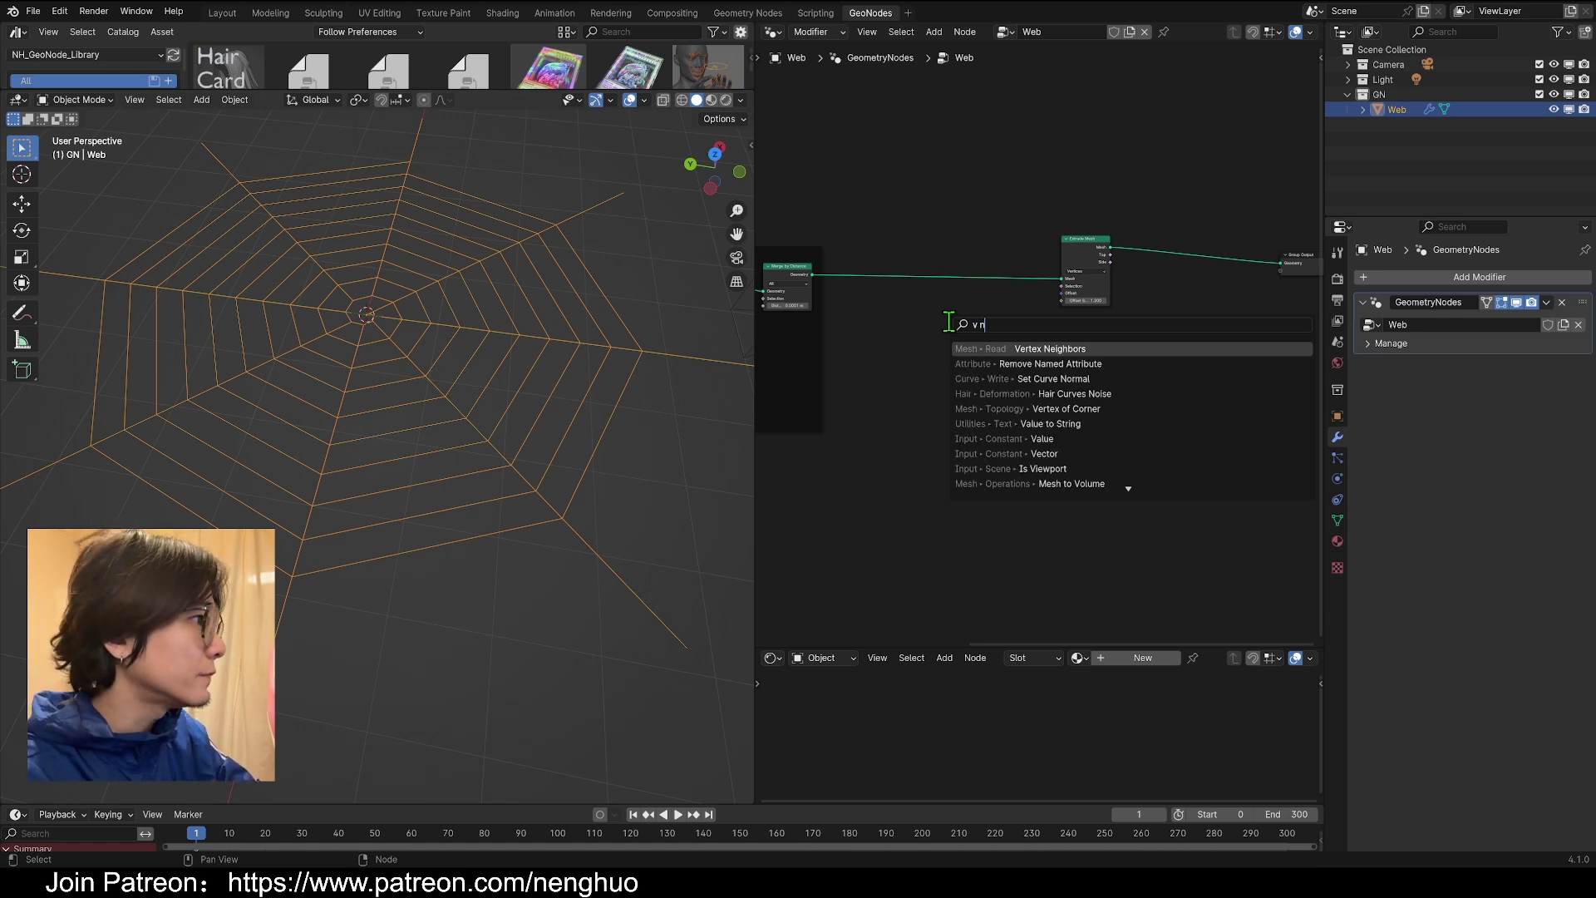
key(Return)
click(949, 322)
- Add an Integer Less Than Compare node with B at 2, linking Vertex Count to A and Result to the second Extrude Mesh's Selection
scroll(1031, 349, up, 2)
key(shift+a)
text(com)
key(Return)
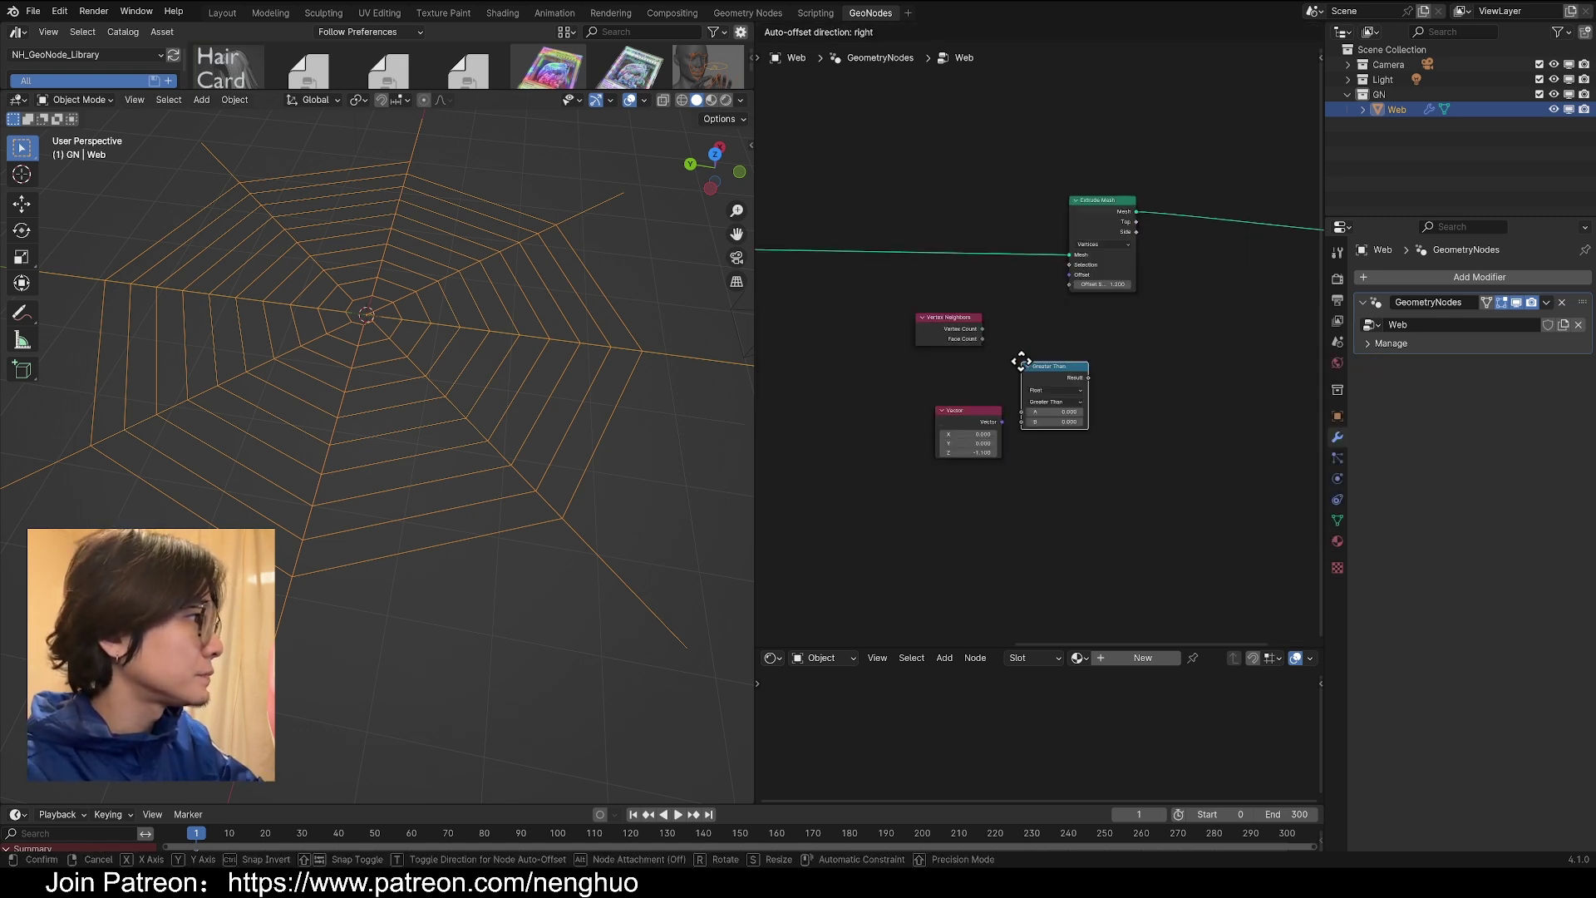
click(1019, 360)
scroll(1031, 390, up, 3)
drag(903, 331, 945, 342)
drag(1060, 284, 1208, 220)
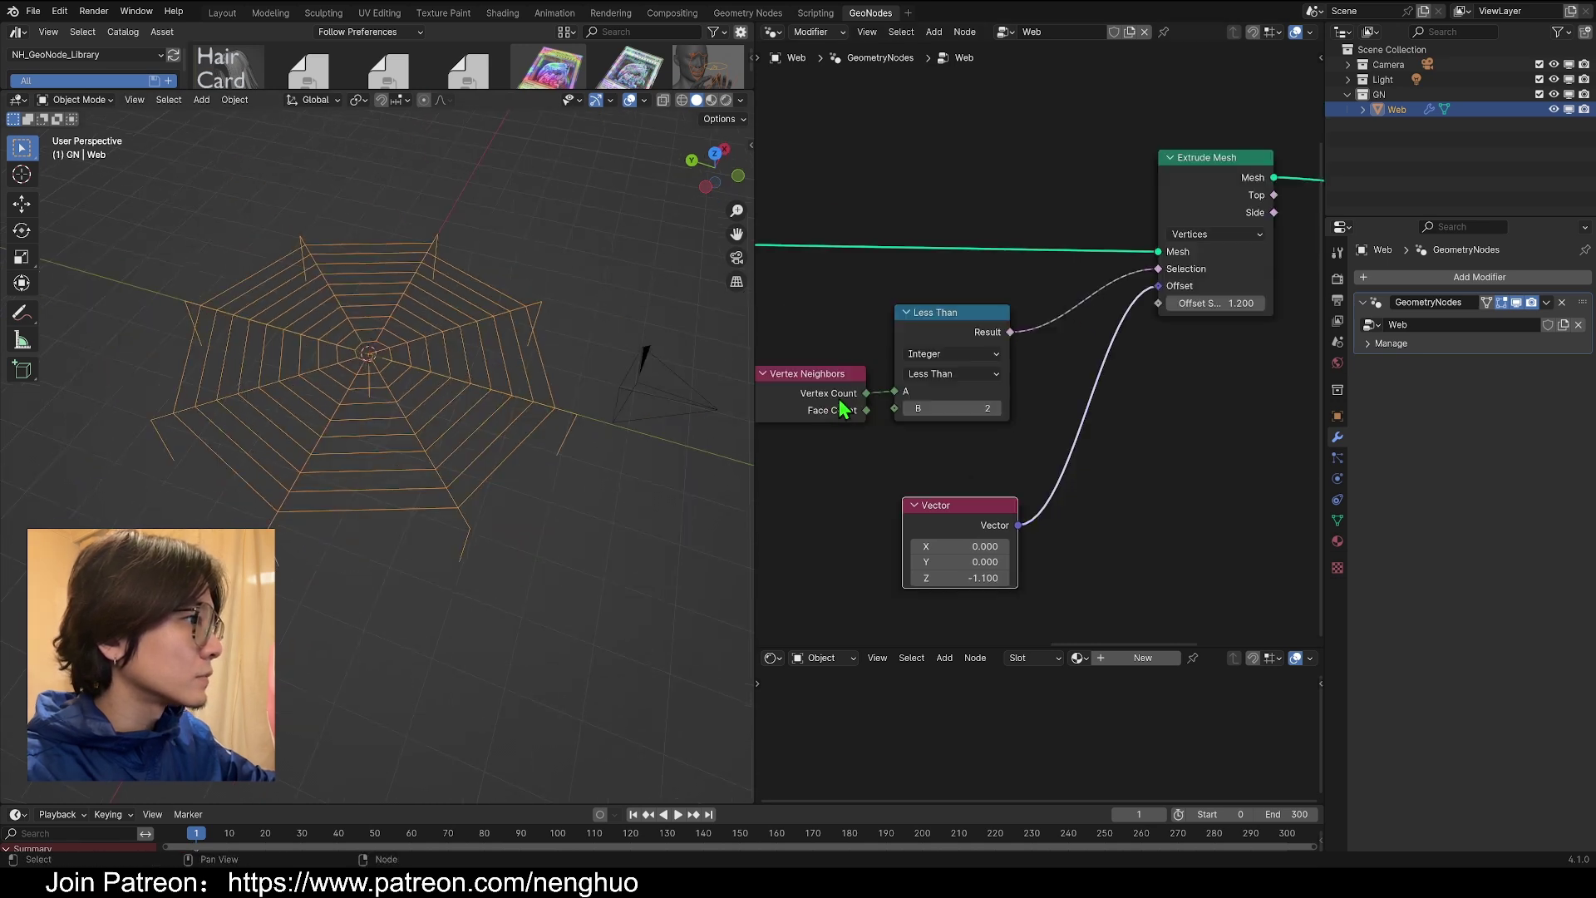
- Inspect the extruded tips and web centre, then insert a Delete Geometry node between Merge by Distance and the second Extrude Mesh
middle_drag(512, 428, 473, 384)
middle_drag(645, 327, 420, 549)
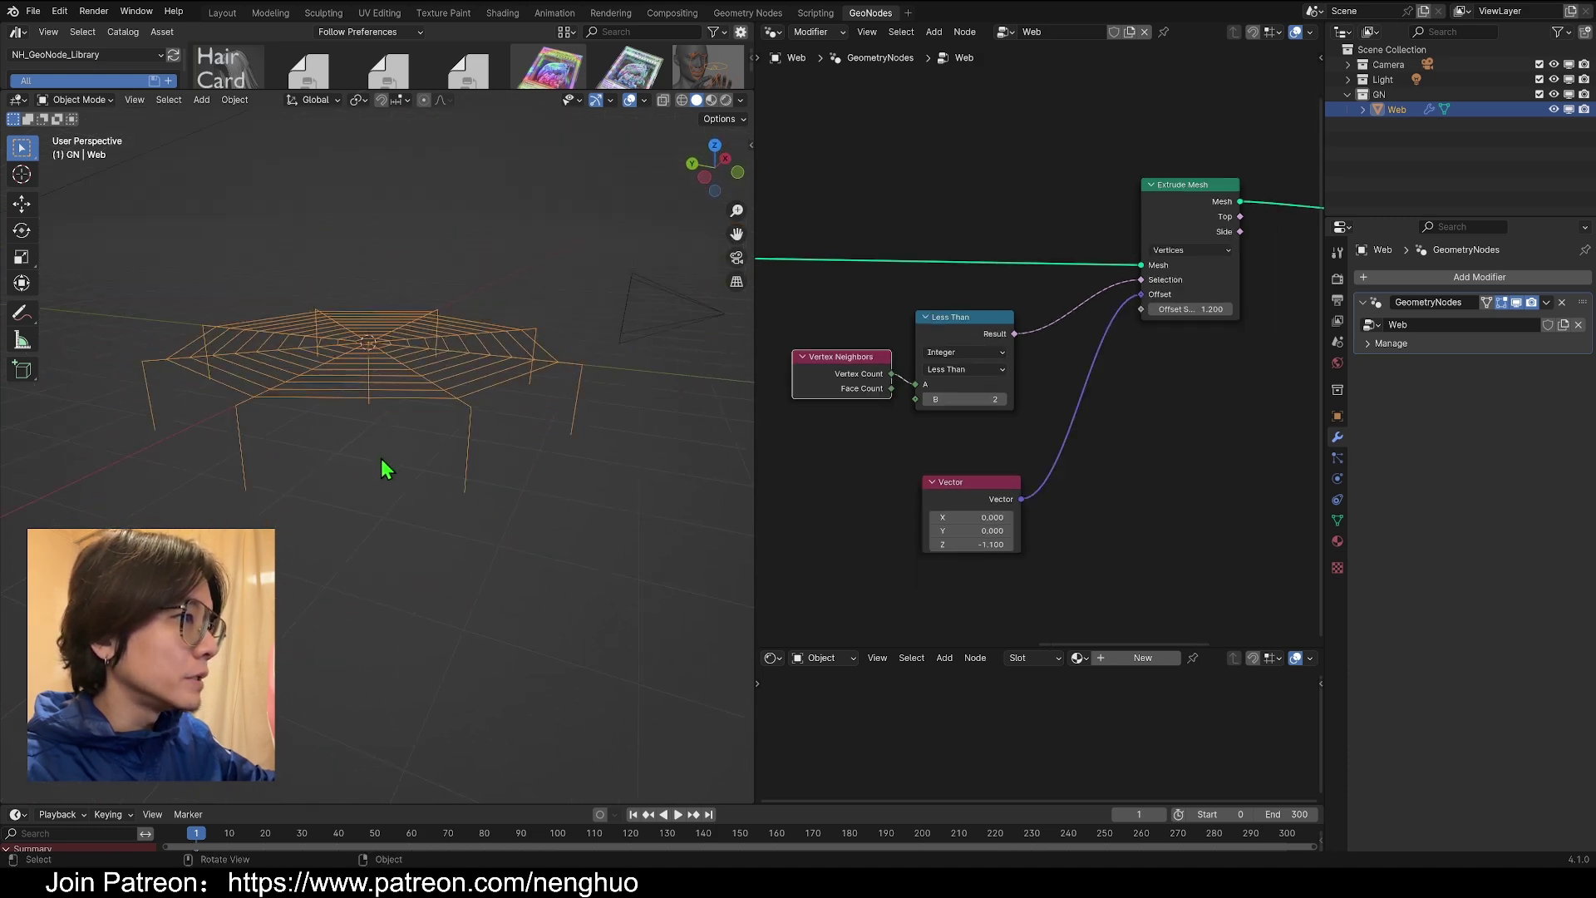
middle_drag(384, 470, 566, 376)
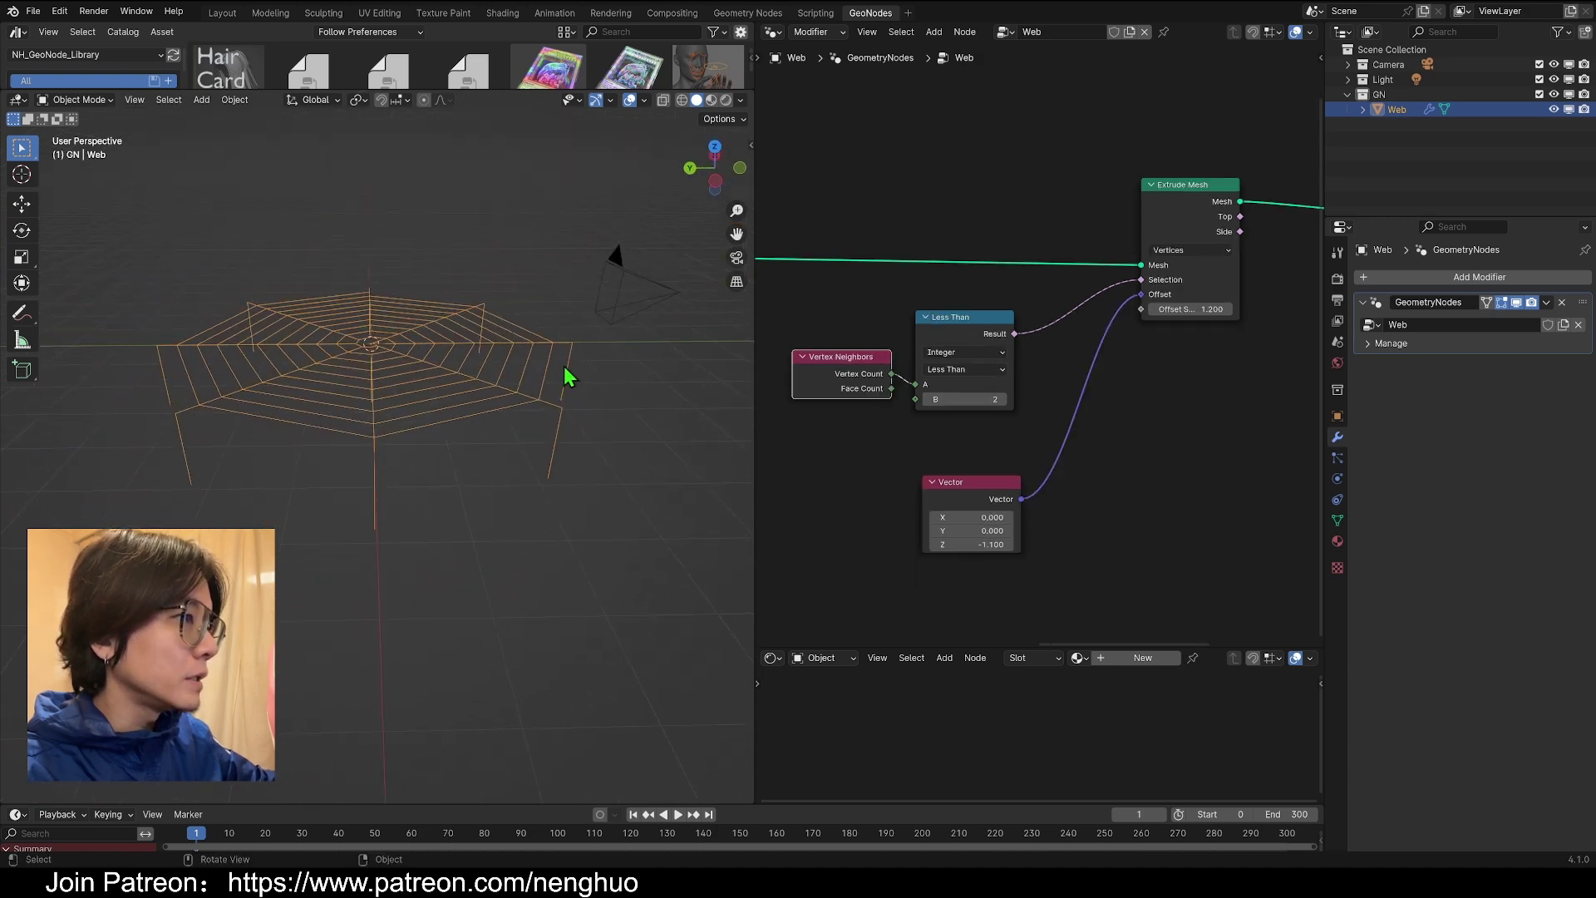
middle_drag(268, 456, 477, 464)
scroll(479, 469, down, 8)
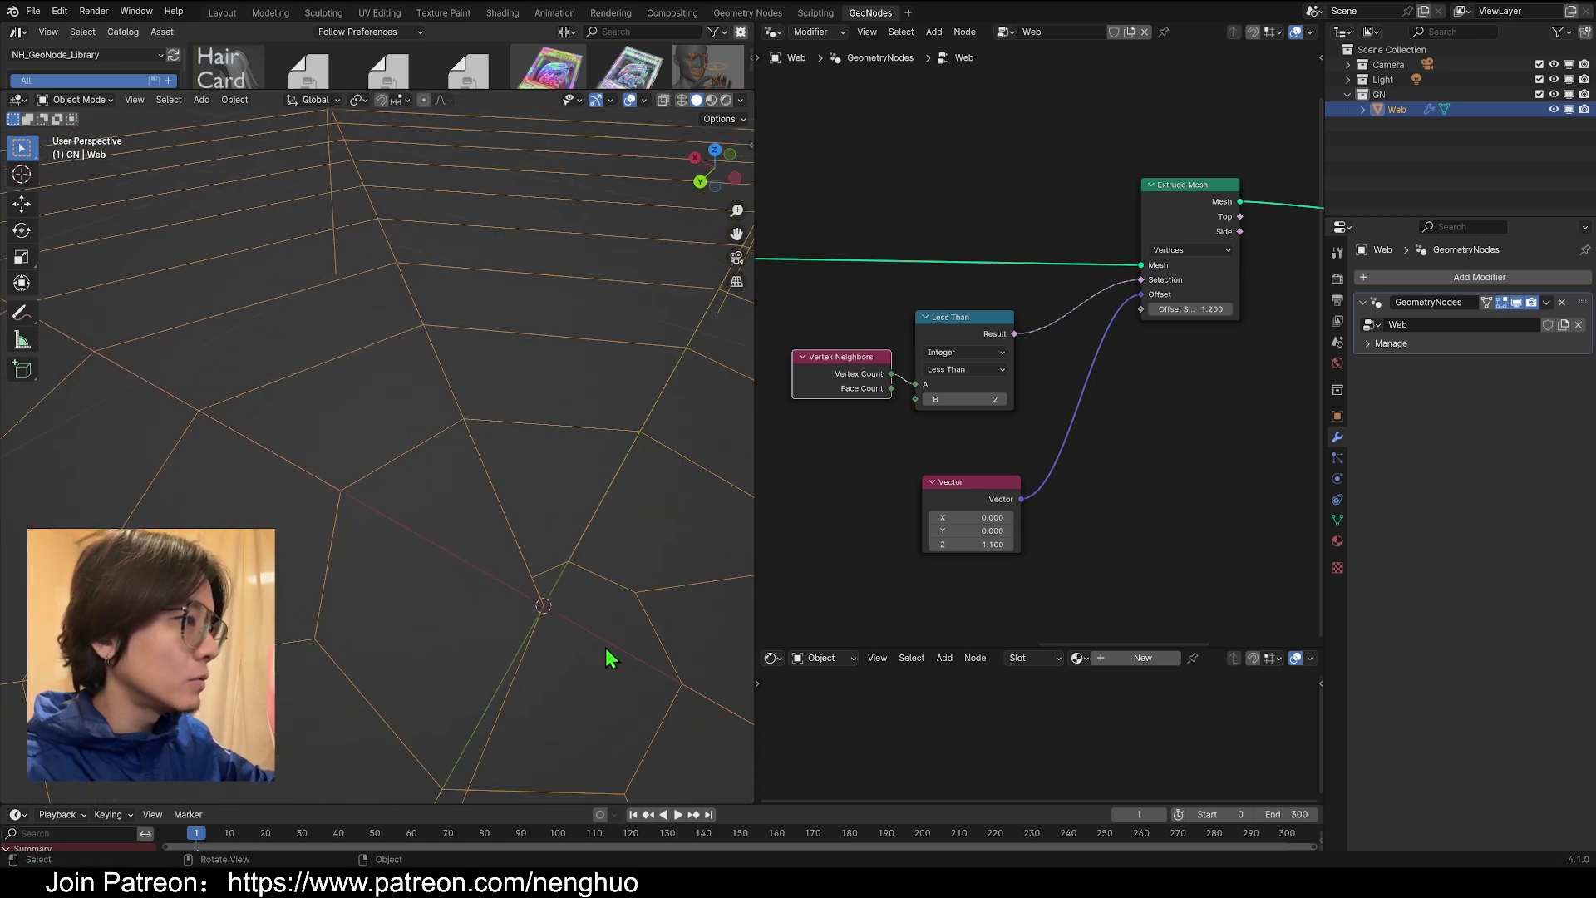
scroll(1062, 438, down, 5)
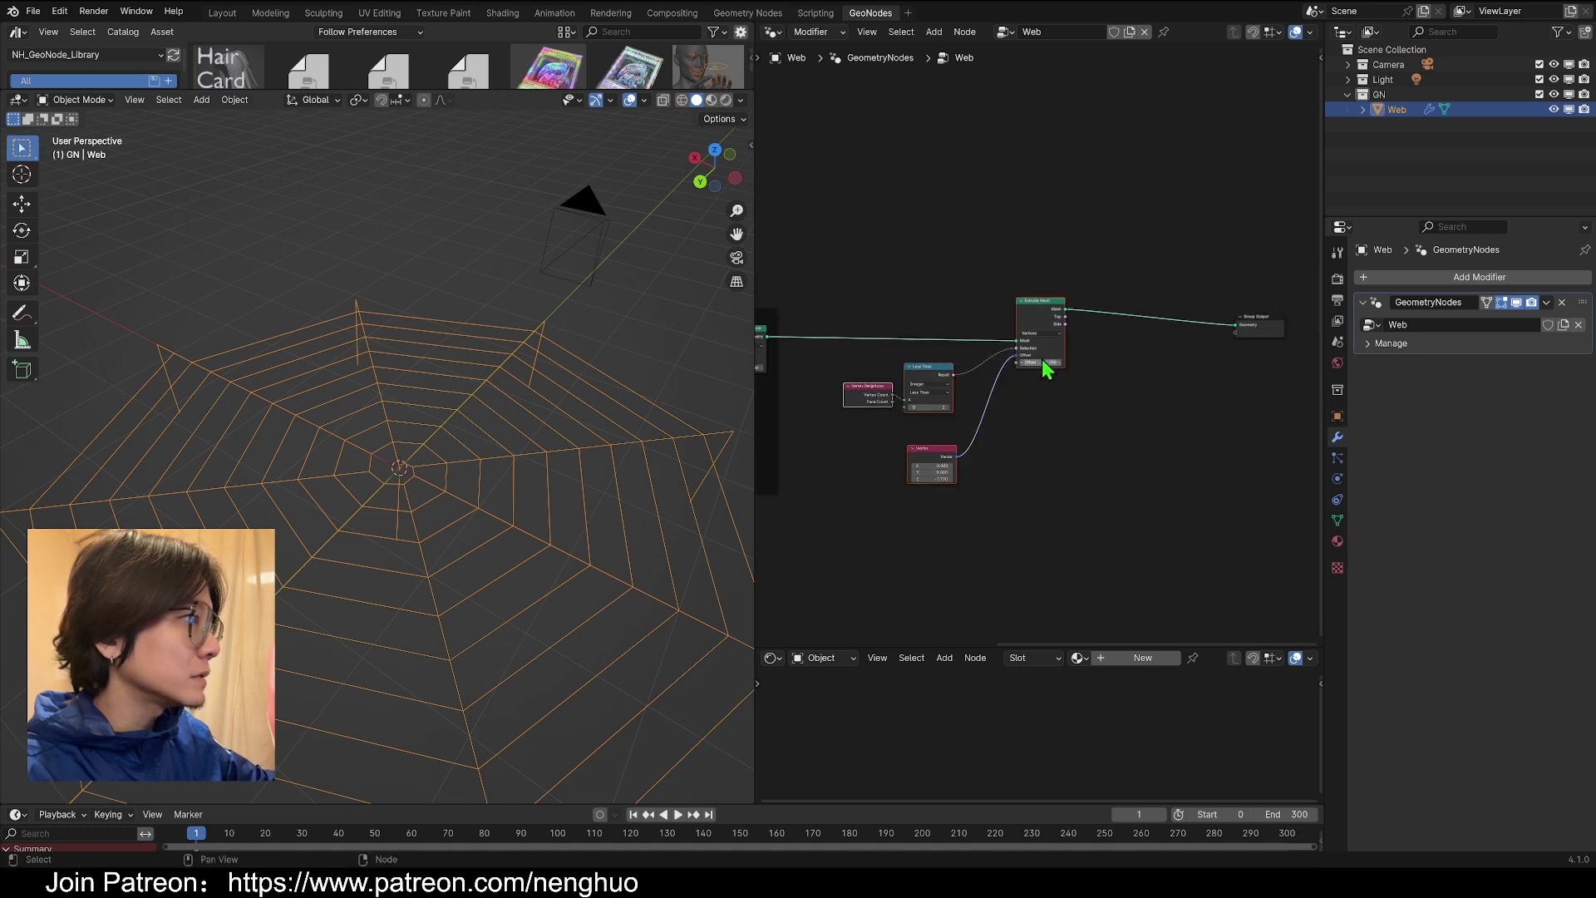
key(shift+a)
text(del)
key(Return)
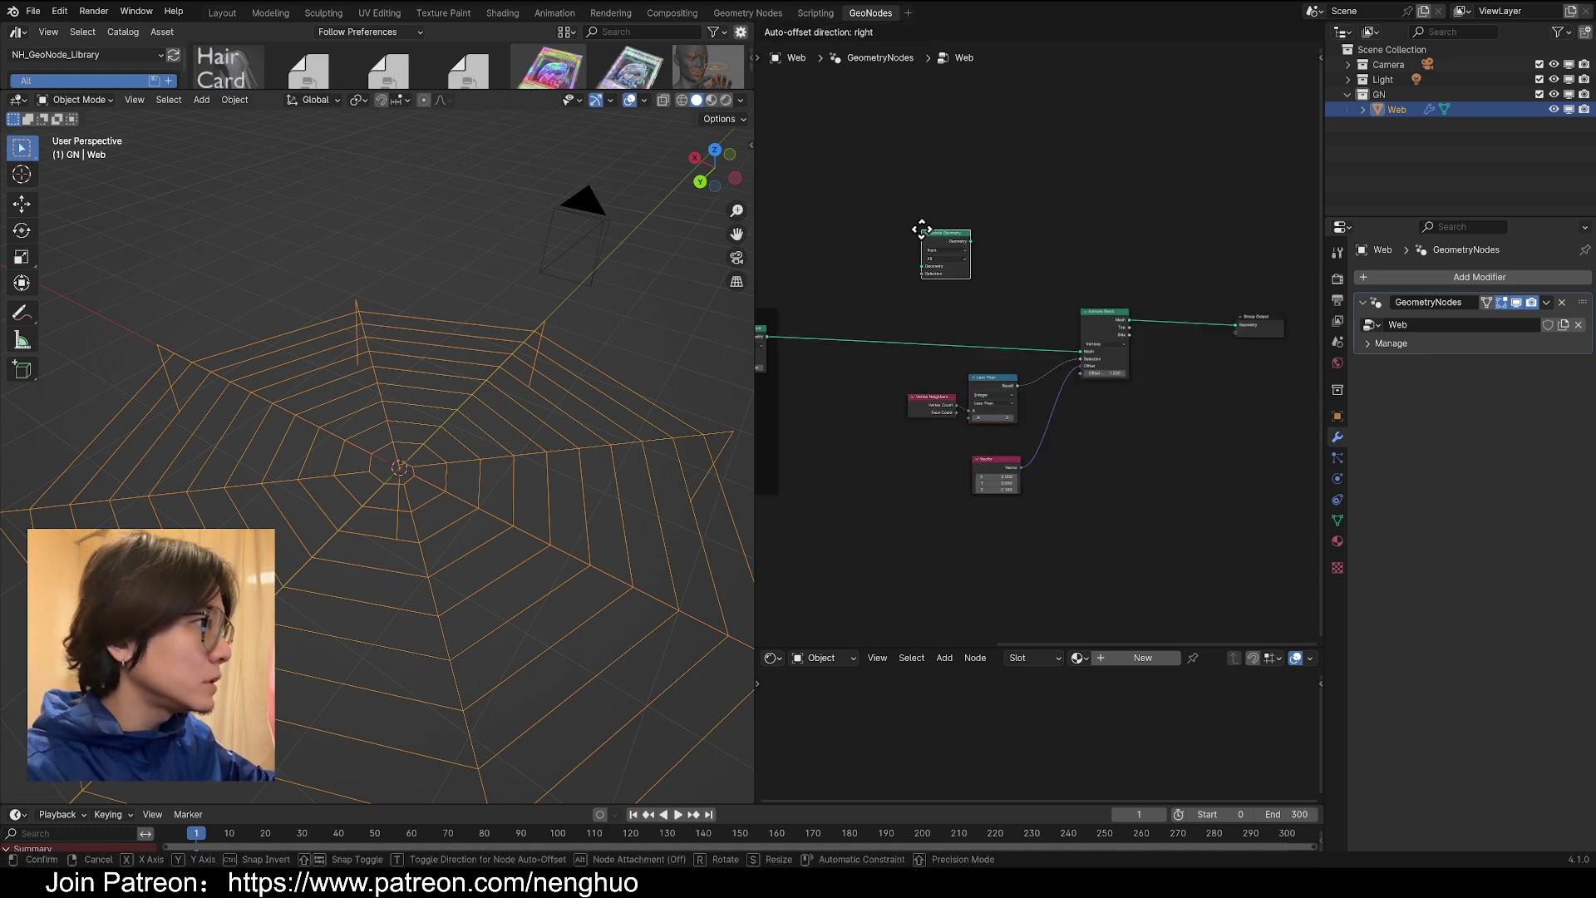
click(879, 293)
scroll(879, 294, up, 4)
middle_drag(879, 293, 981, 260)
- Add an Index node and a duplicate of the Less Than Compare node below Delete Geometry
key(shift+a)
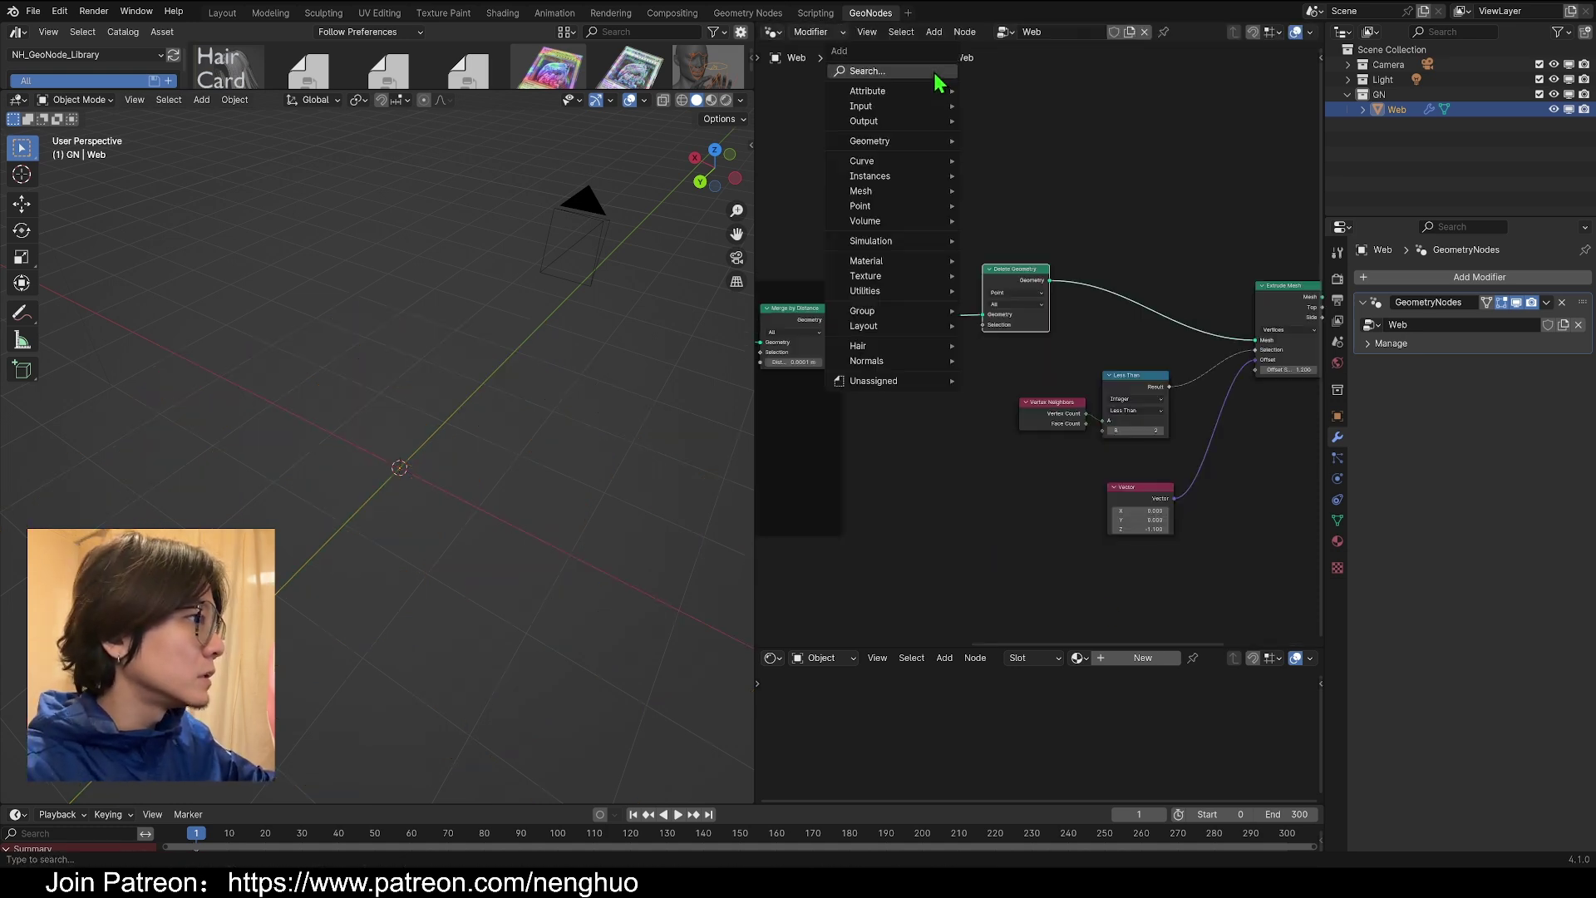
click(935, 72)
text(index)
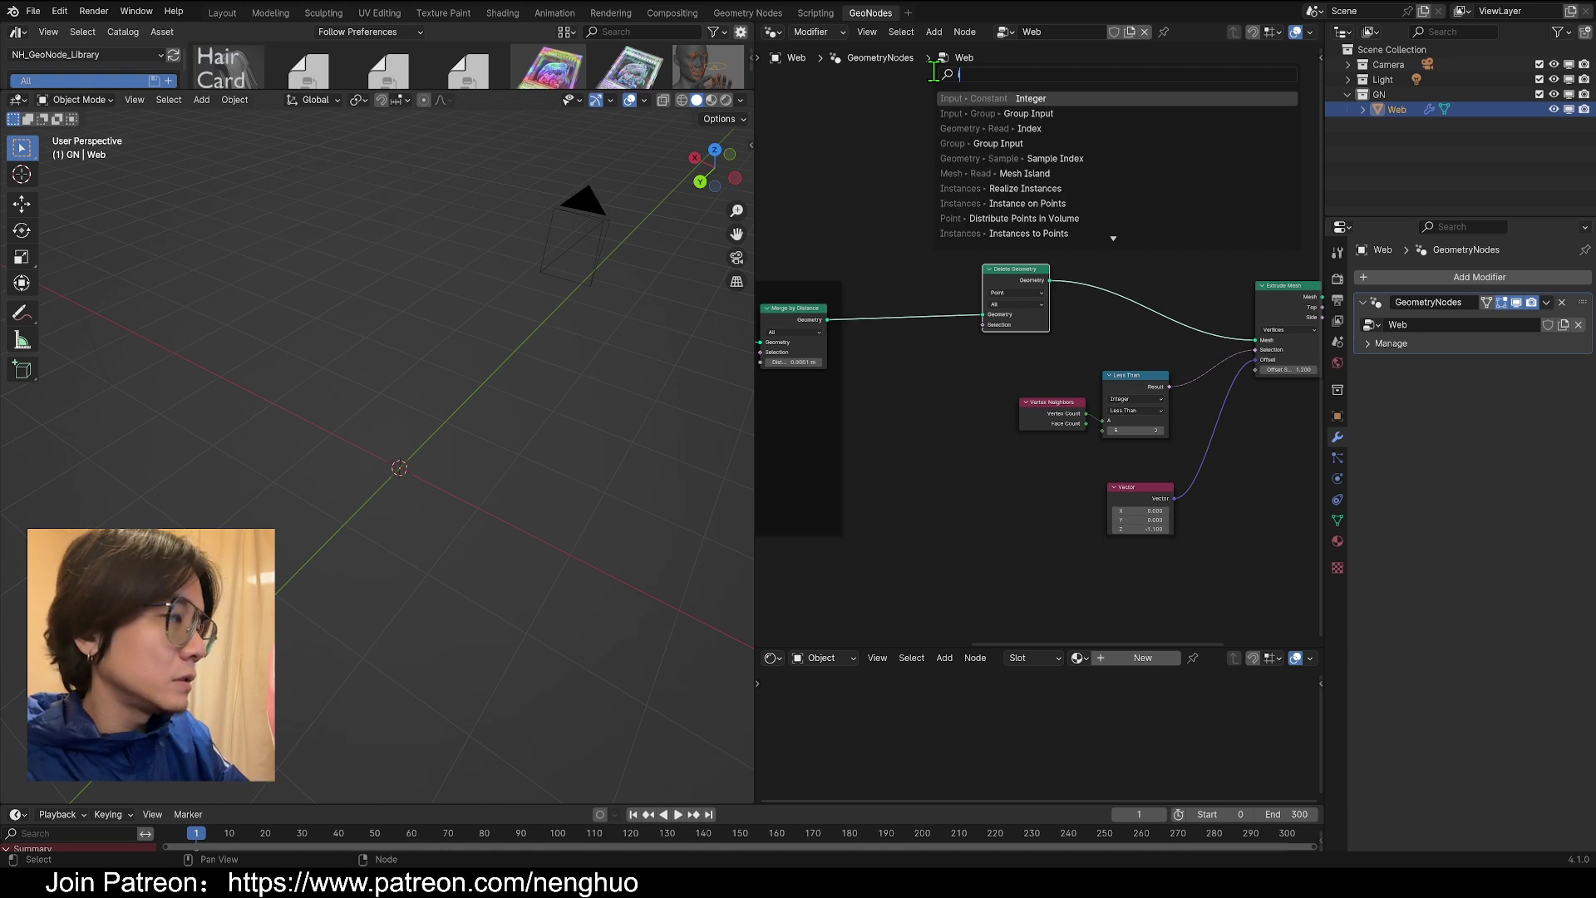
key(Return)
click(1152, 391)
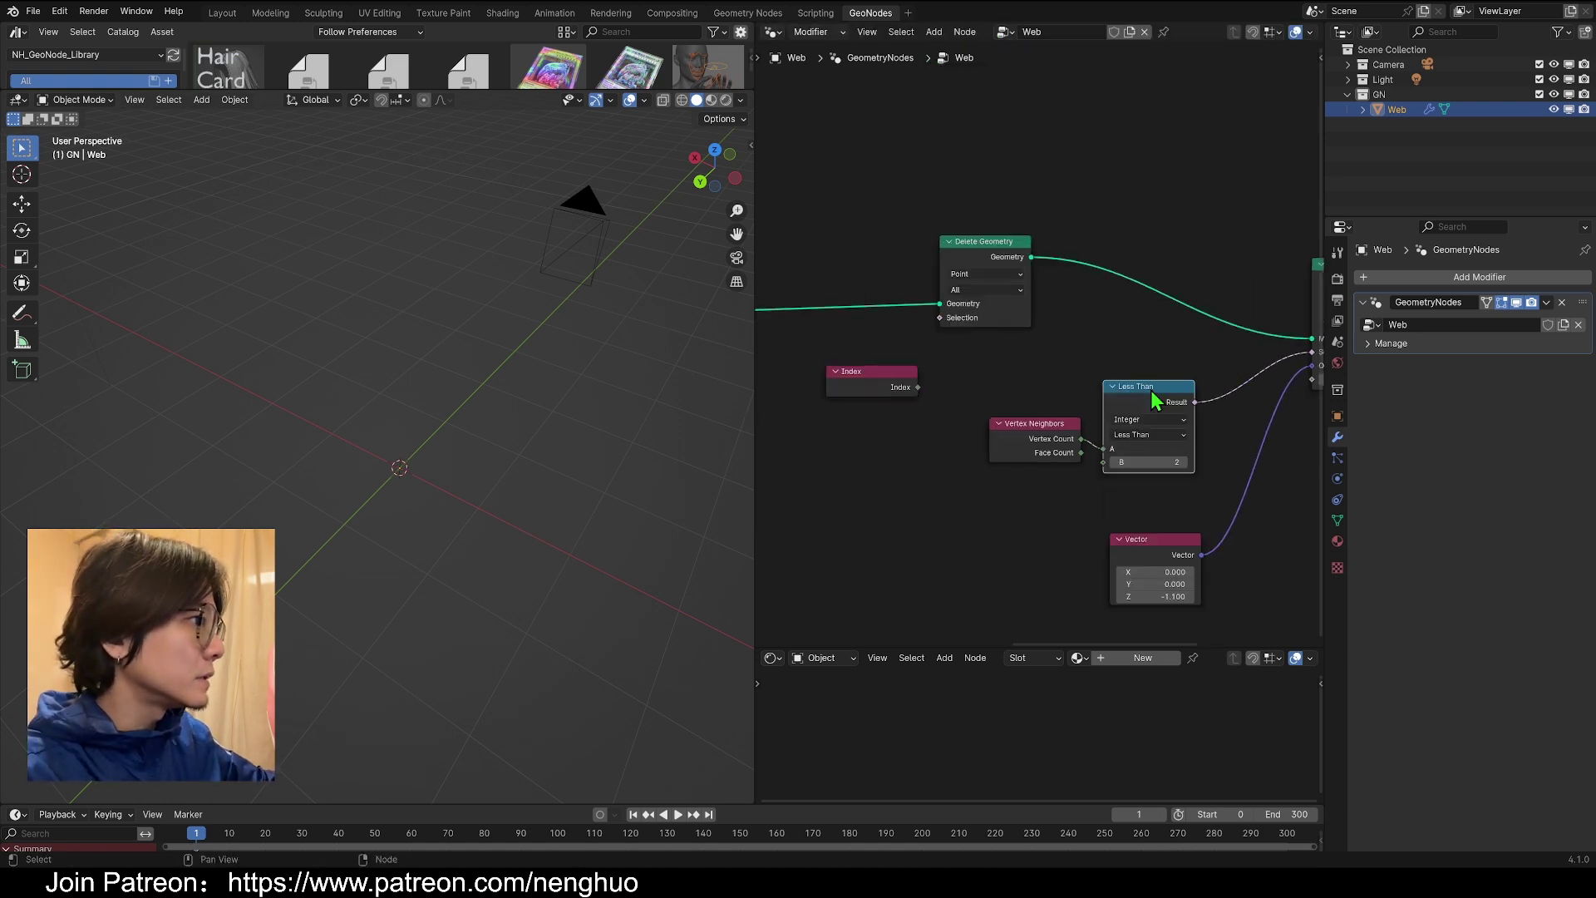
key(shift+d)
click(894, 486)
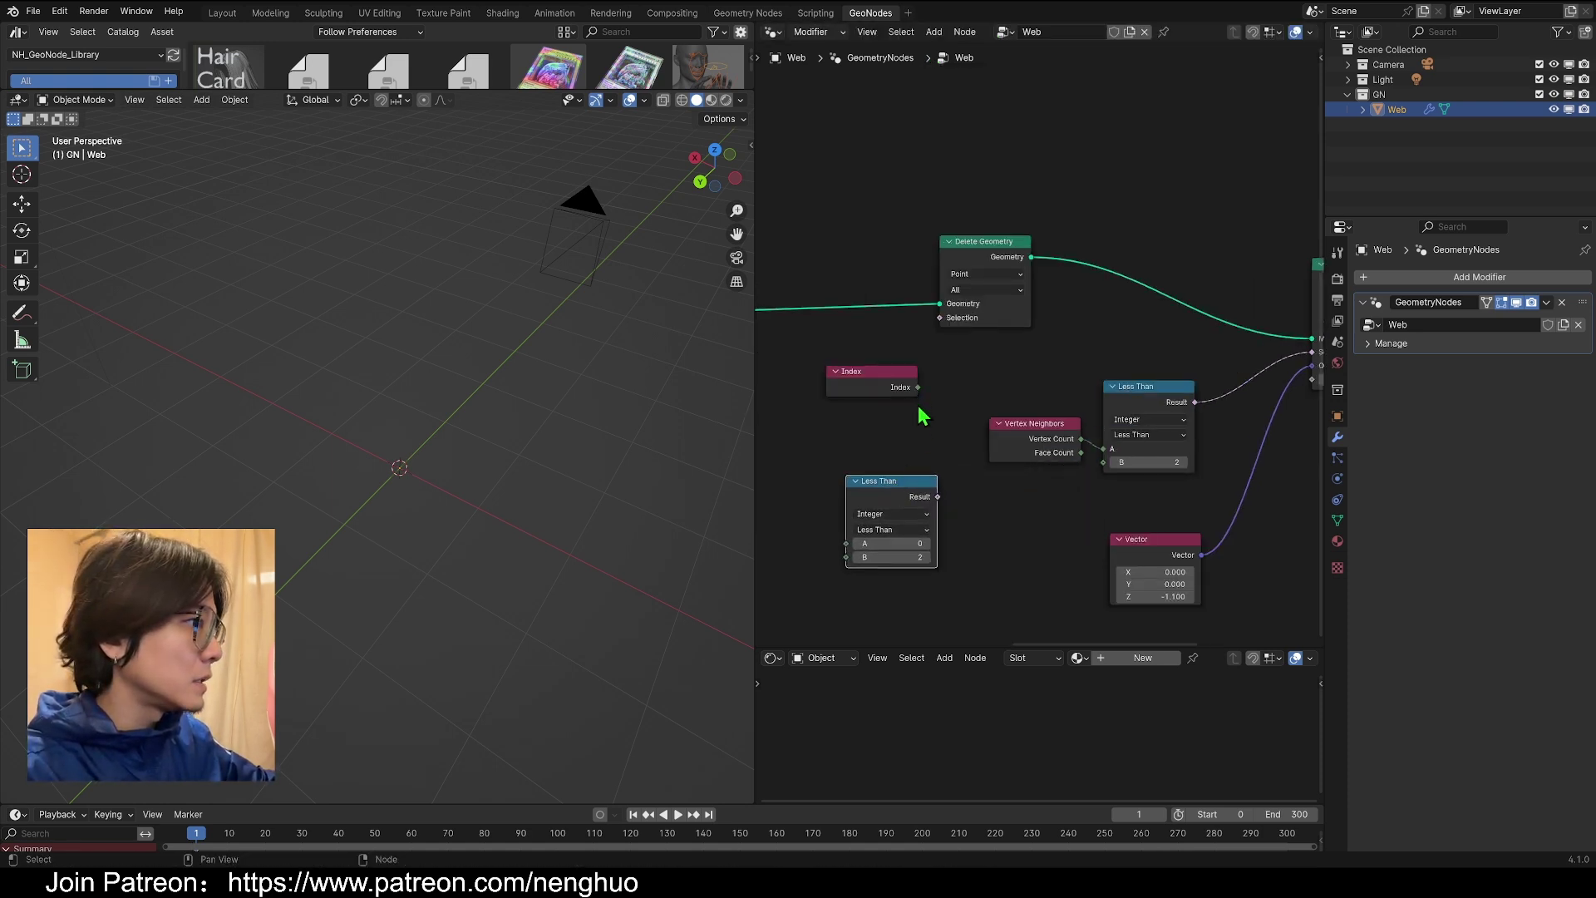
- Set the duplicated Compare node to Integer Equal with B at 0, linking Index to A and Result to Delete Geometry's Selection
click(892, 513)
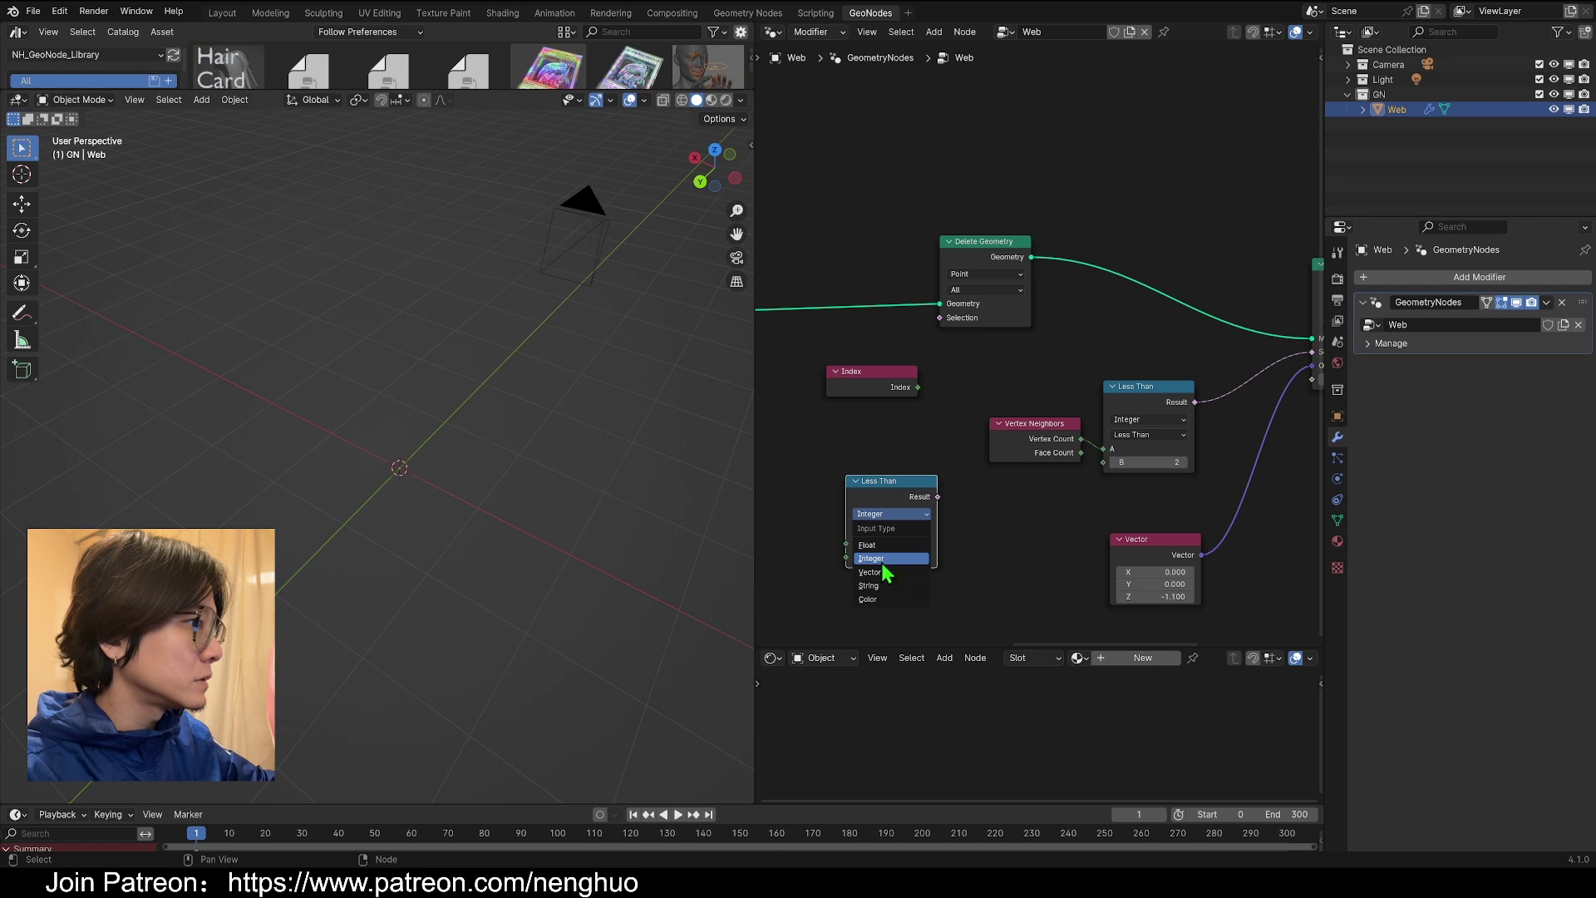
click(904, 530)
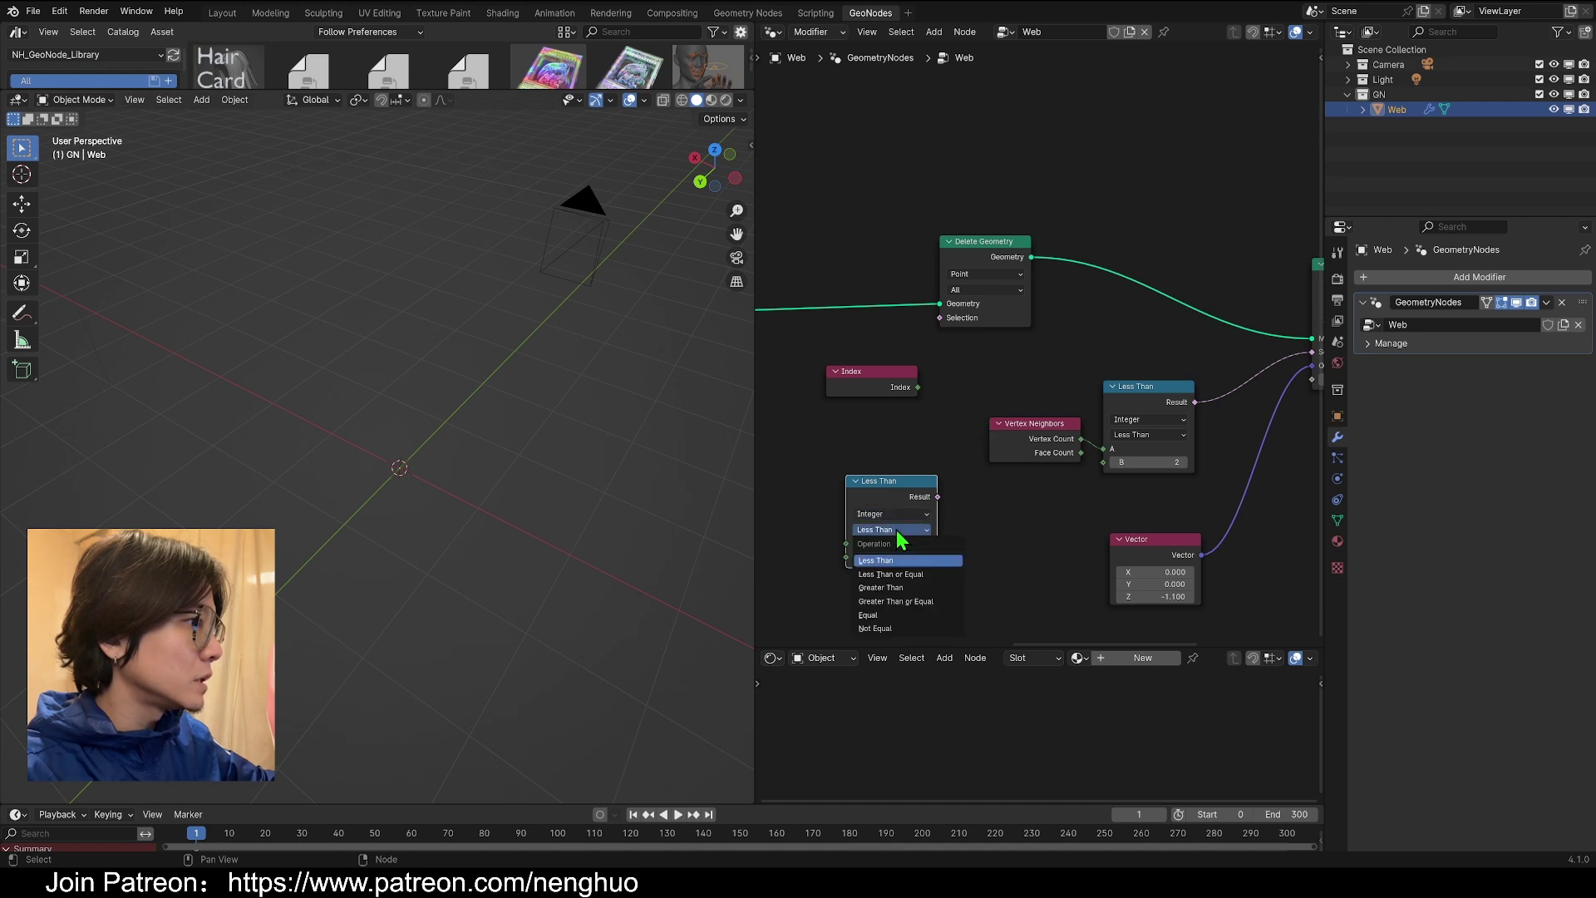
click(895, 619)
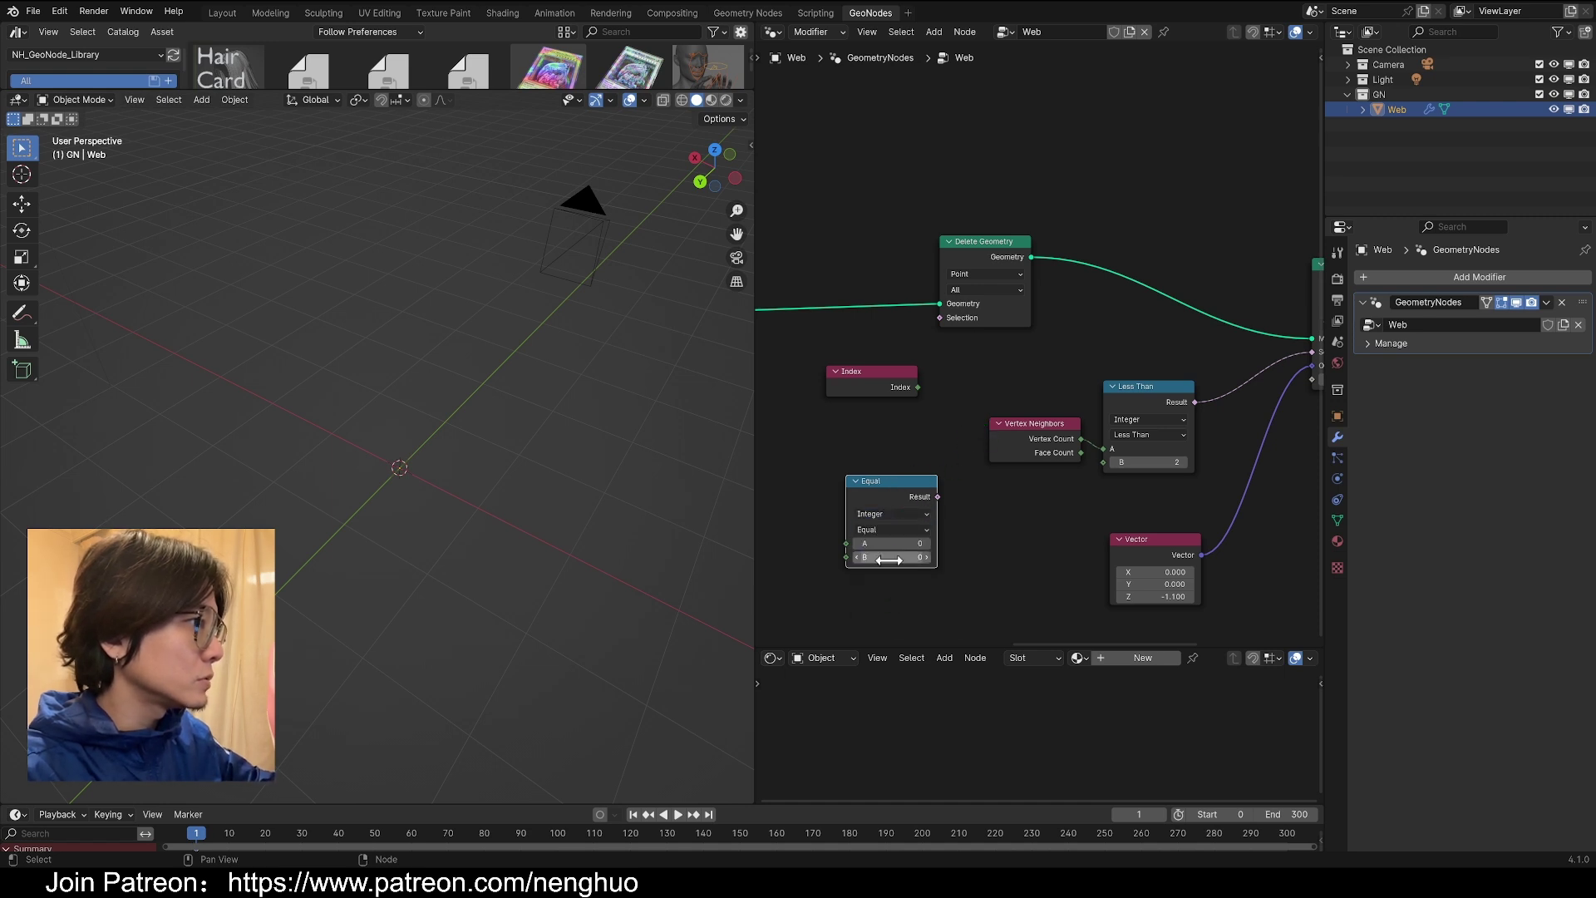
drag(918, 388, 847, 545)
drag(938, 497, 954, 392)
drag(948, 335, 948, 328)
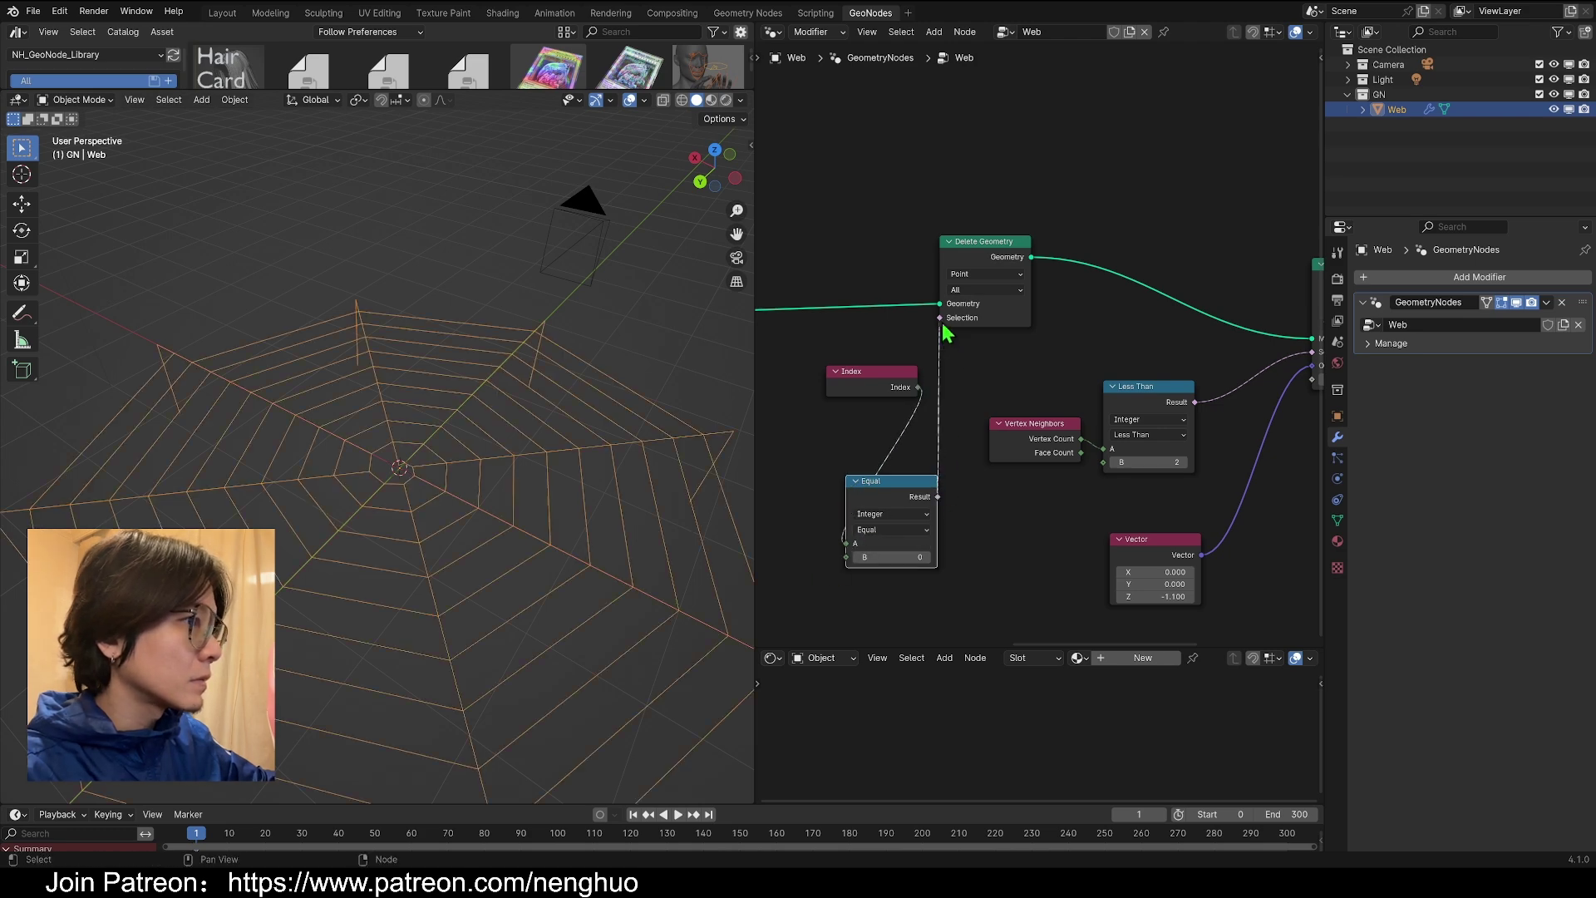
- Unlink the Vector node from the second Extrude Mesh's Offset and raise its Offset Scale to 1.7
middle_drag(471, 532, 427, 546)
scroll(426, 537, up, 3)
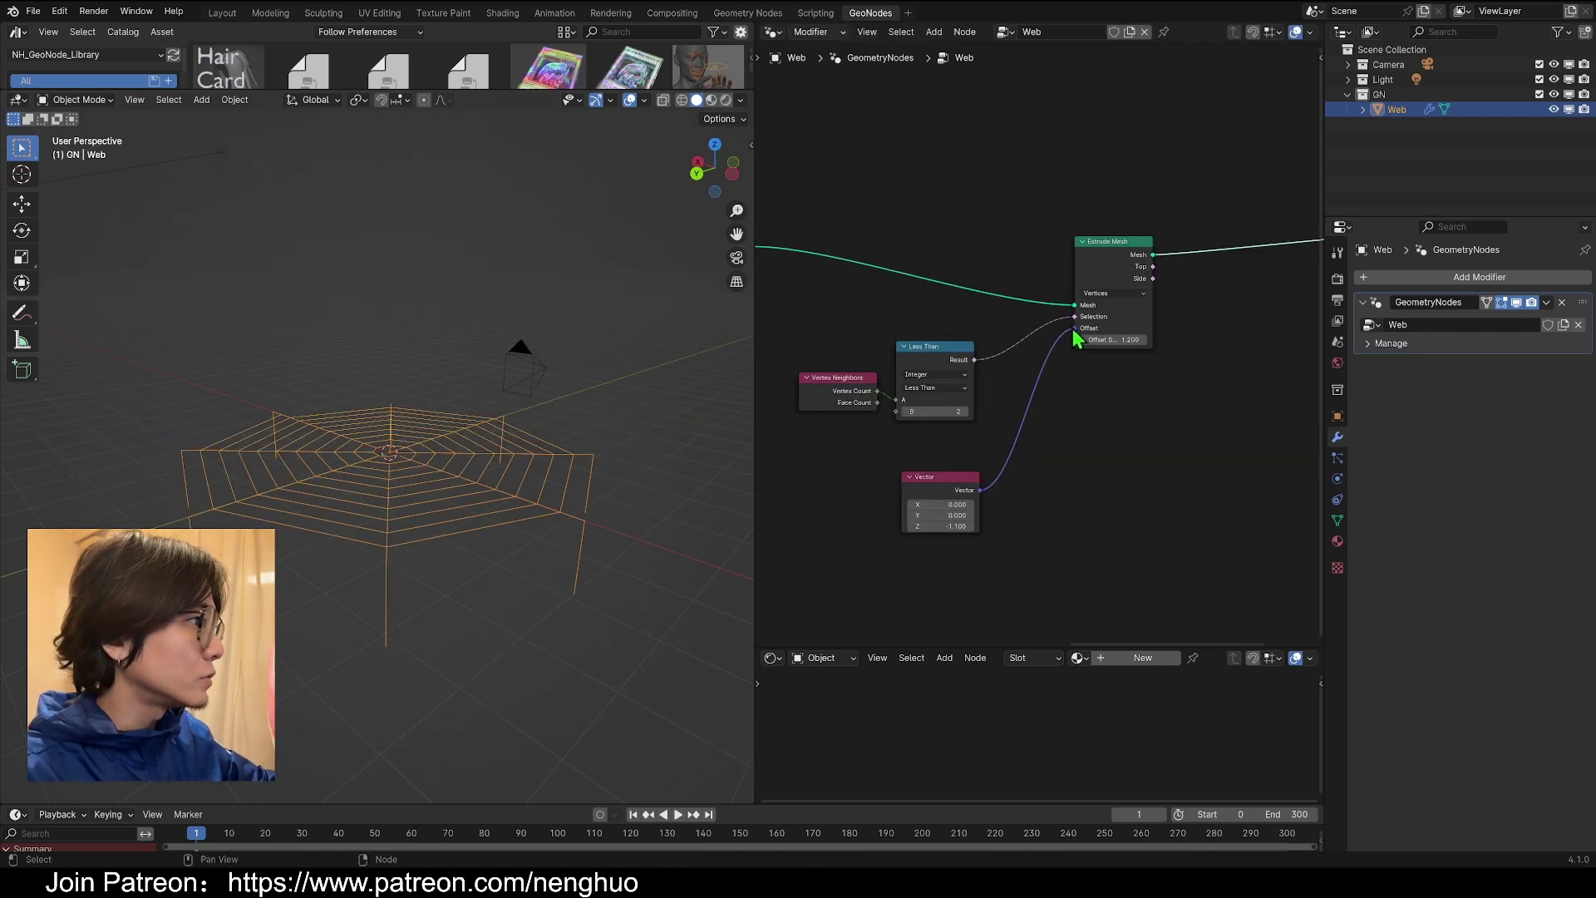
drag(1075, 328, 1051, 435)
middle_drag(352, 448, 365, 390)
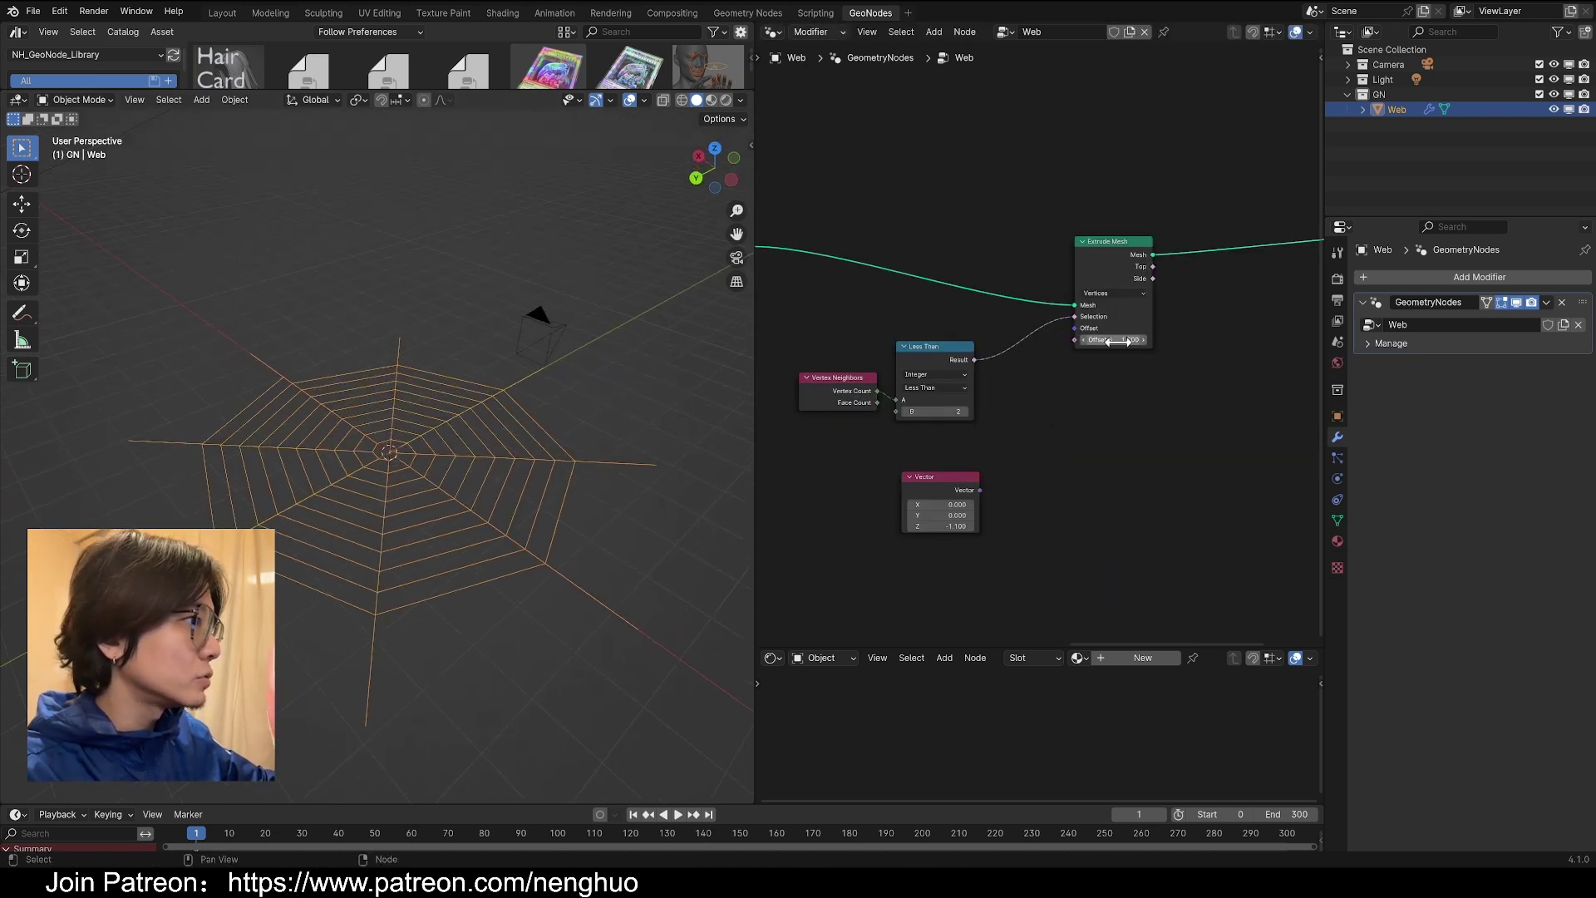
drag(1118, 341, 1190, 341)
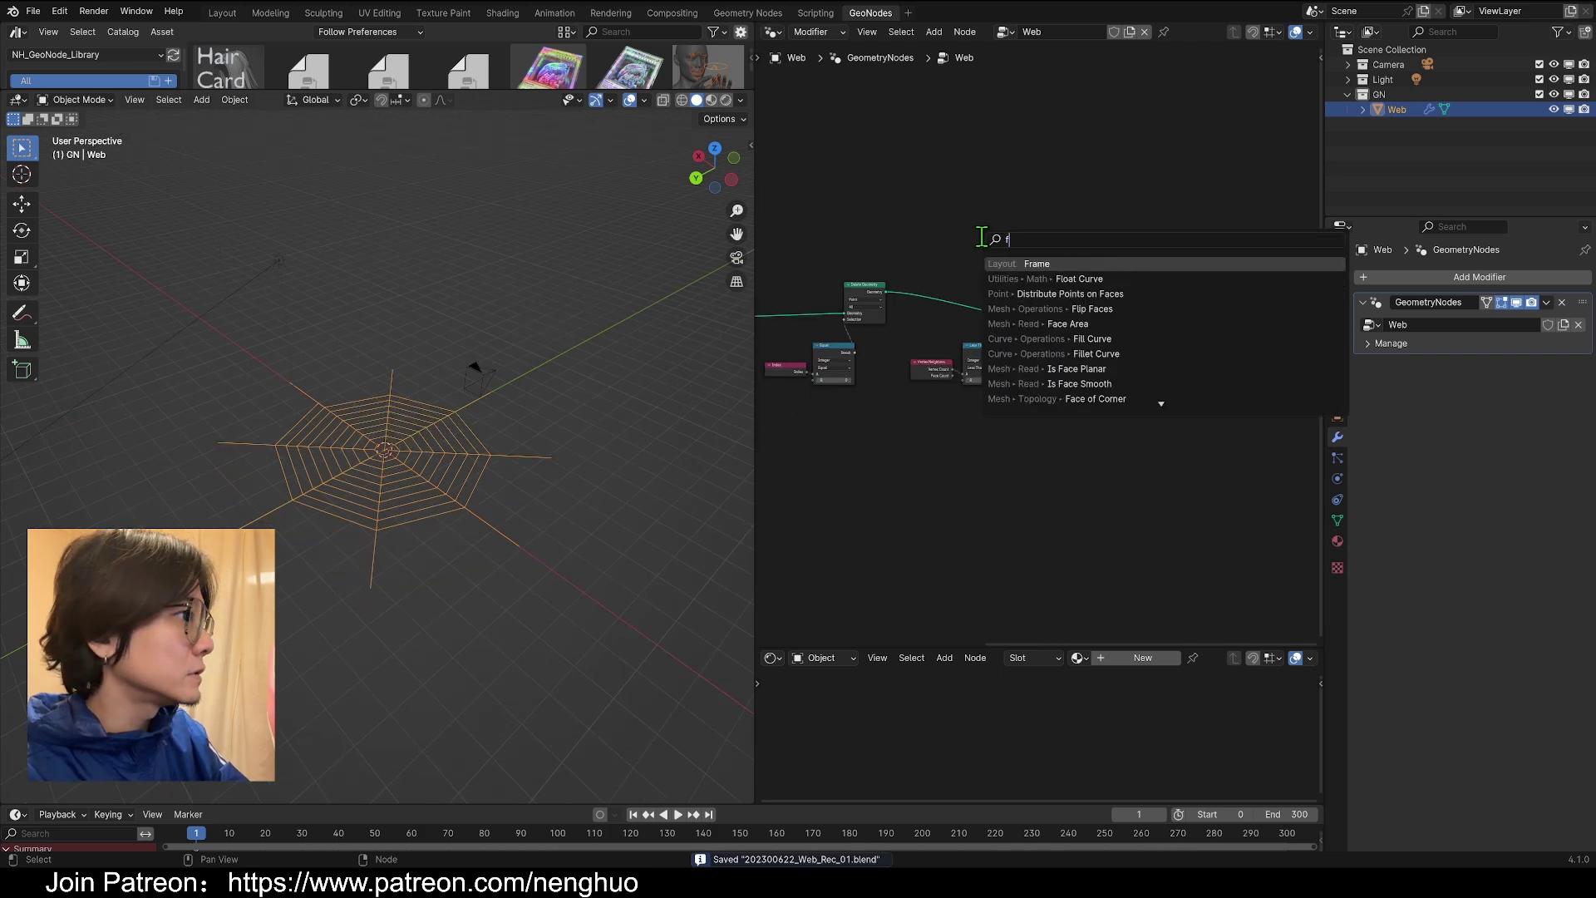
- Enclose the Delete Geometry, Index, Vertex Neighbors, Compare and second Extrude Mesh nodes in a frame labelled Extrude Tips
key(Return)
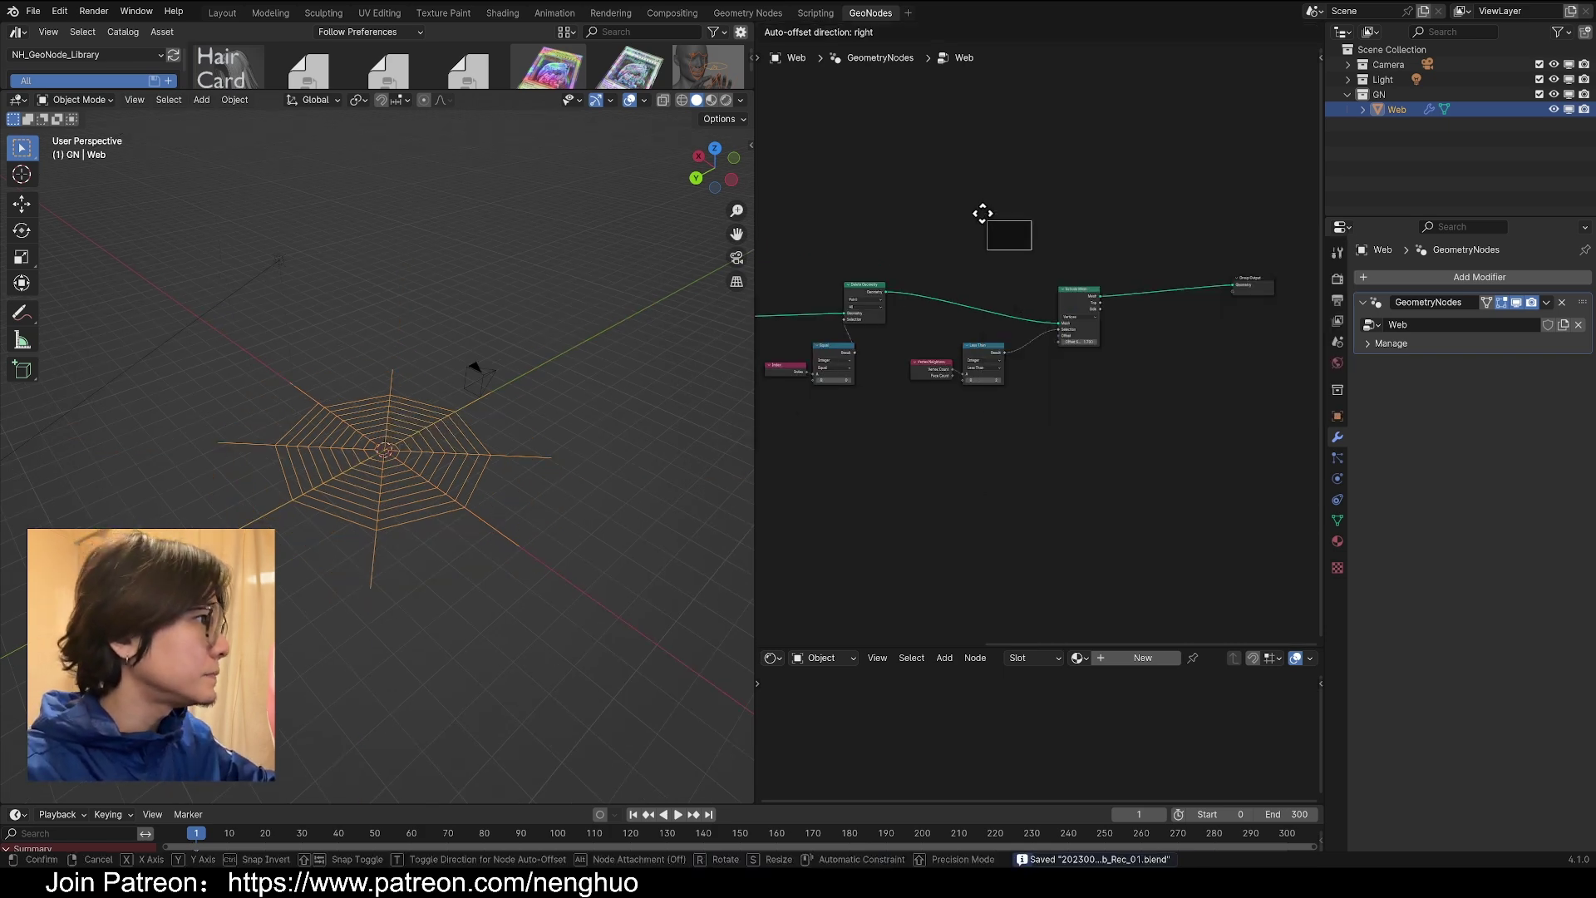
click(983, 214)
scroll(991, 254, up, 3)
right_click(996, 260)
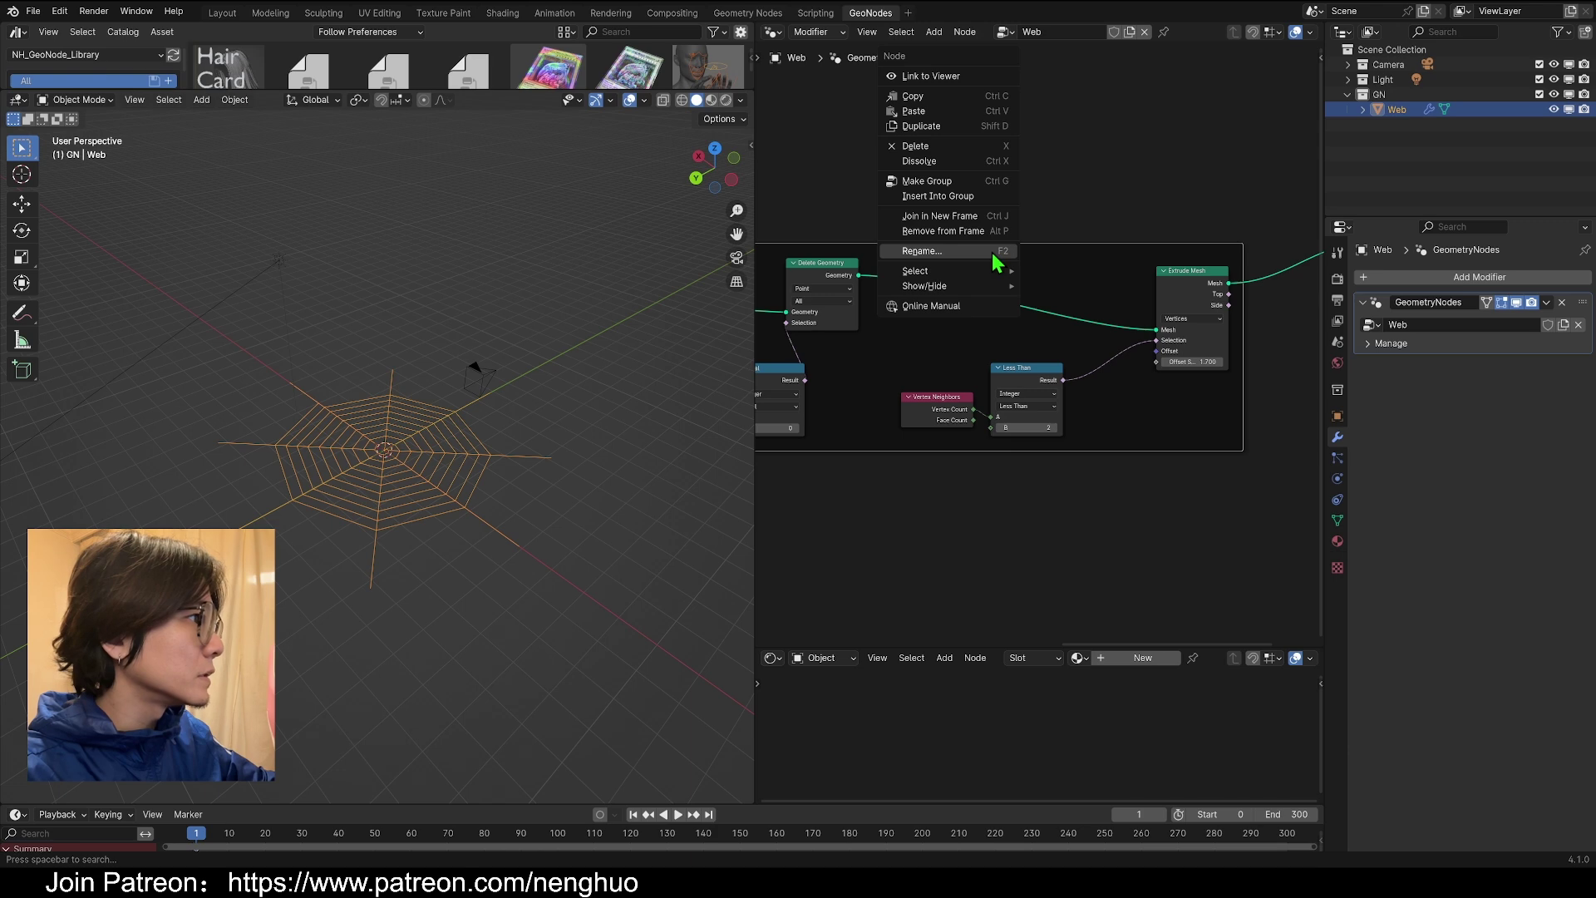
click(994, 252)
text(Extru...)
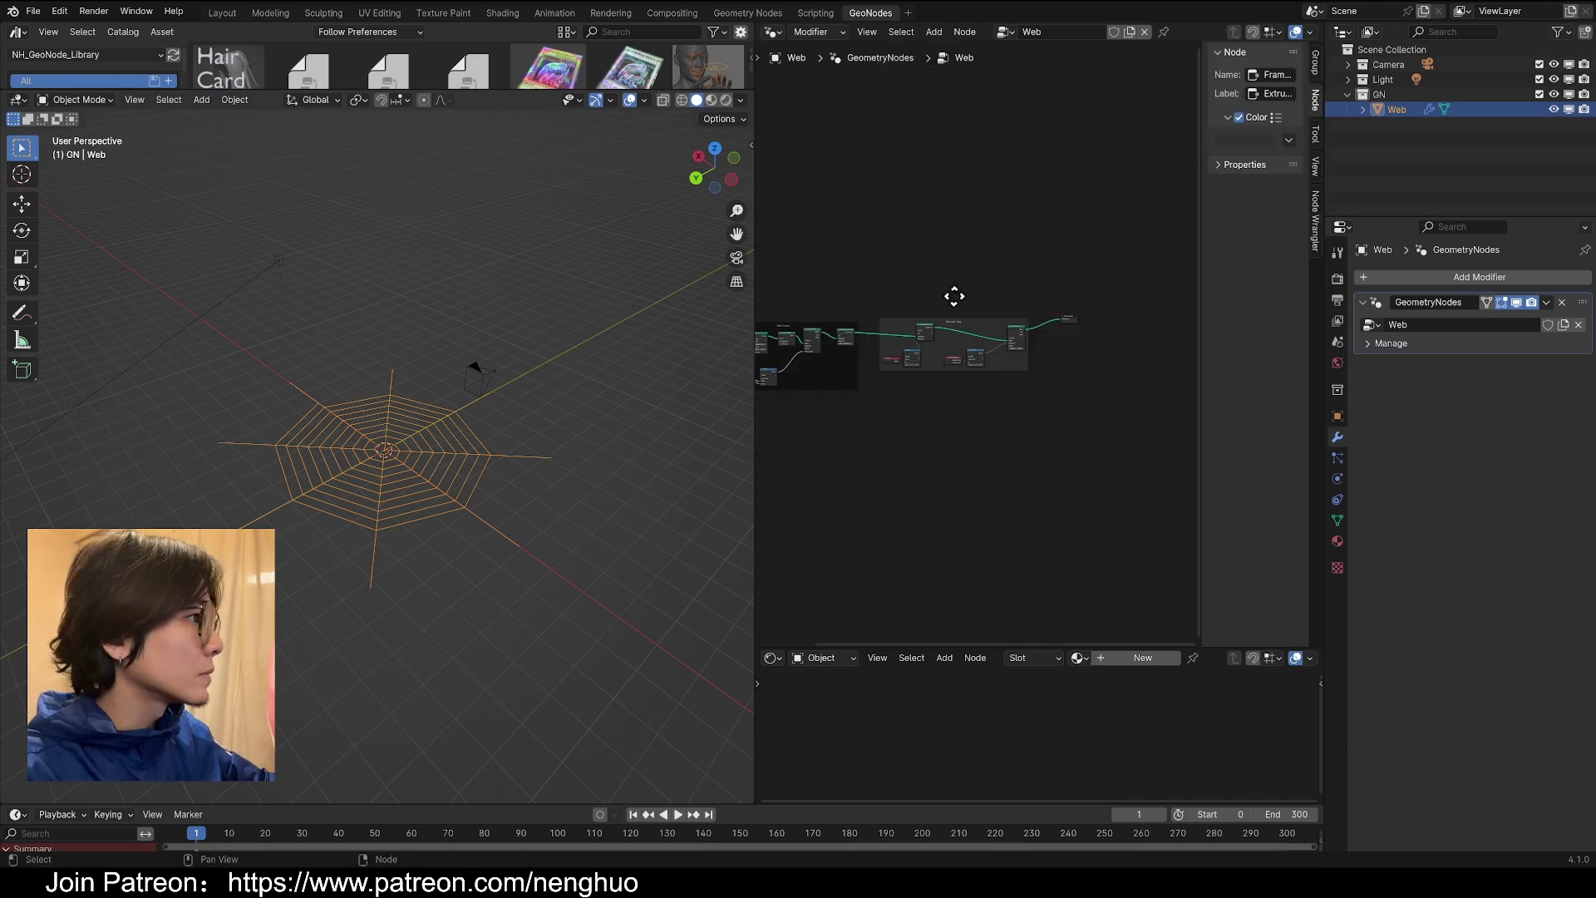
drag(994, 333, 924, 329)
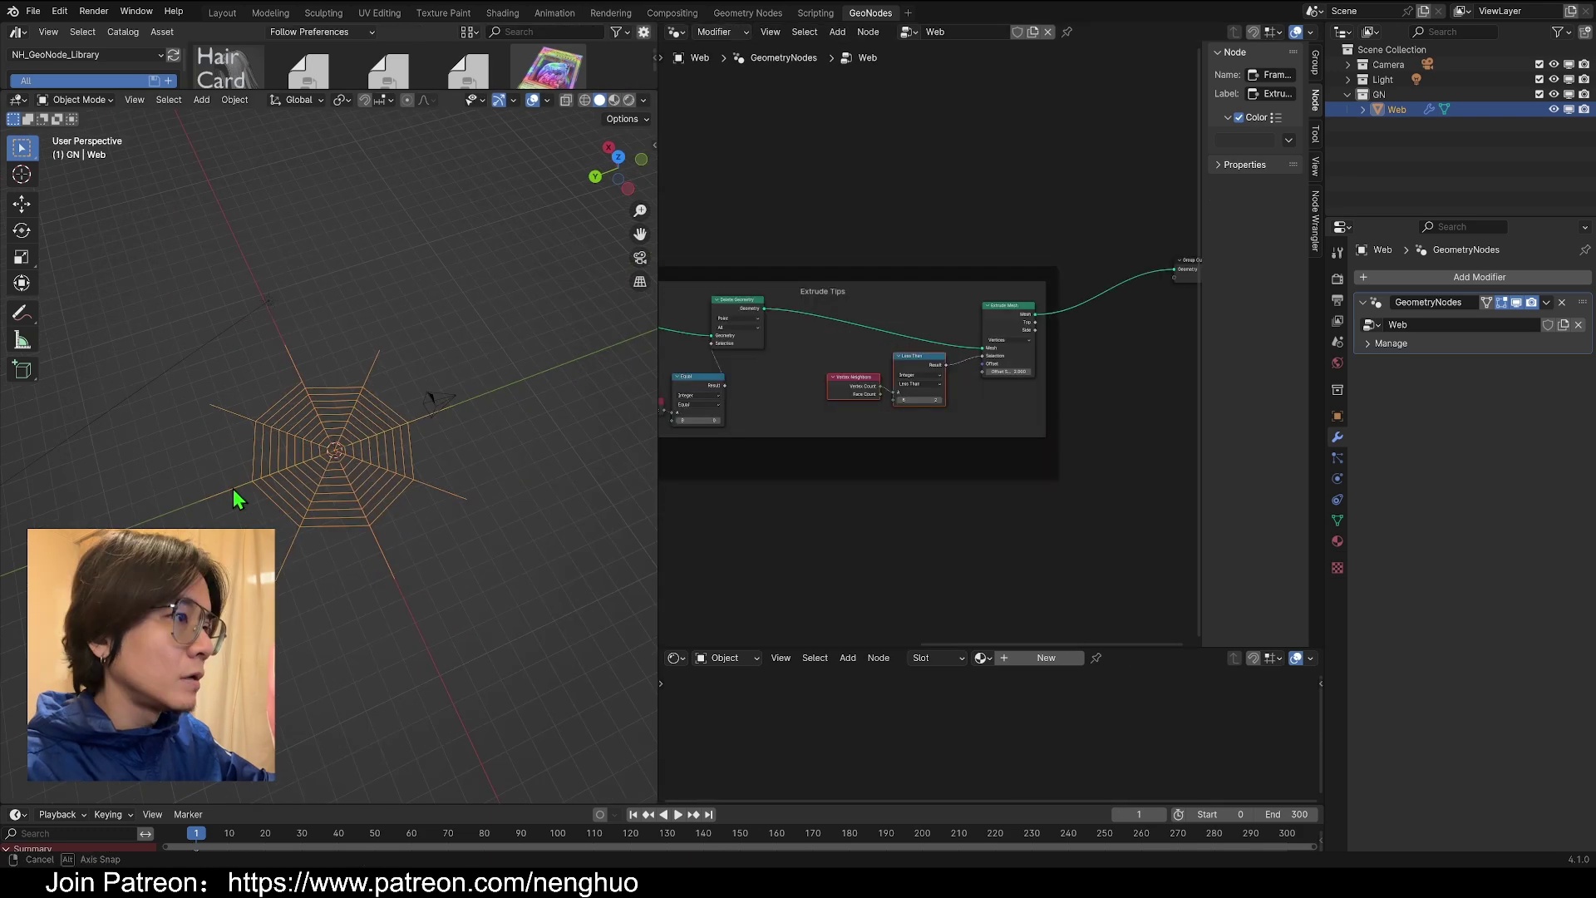
middle_drag(232, 488, 346, 541)
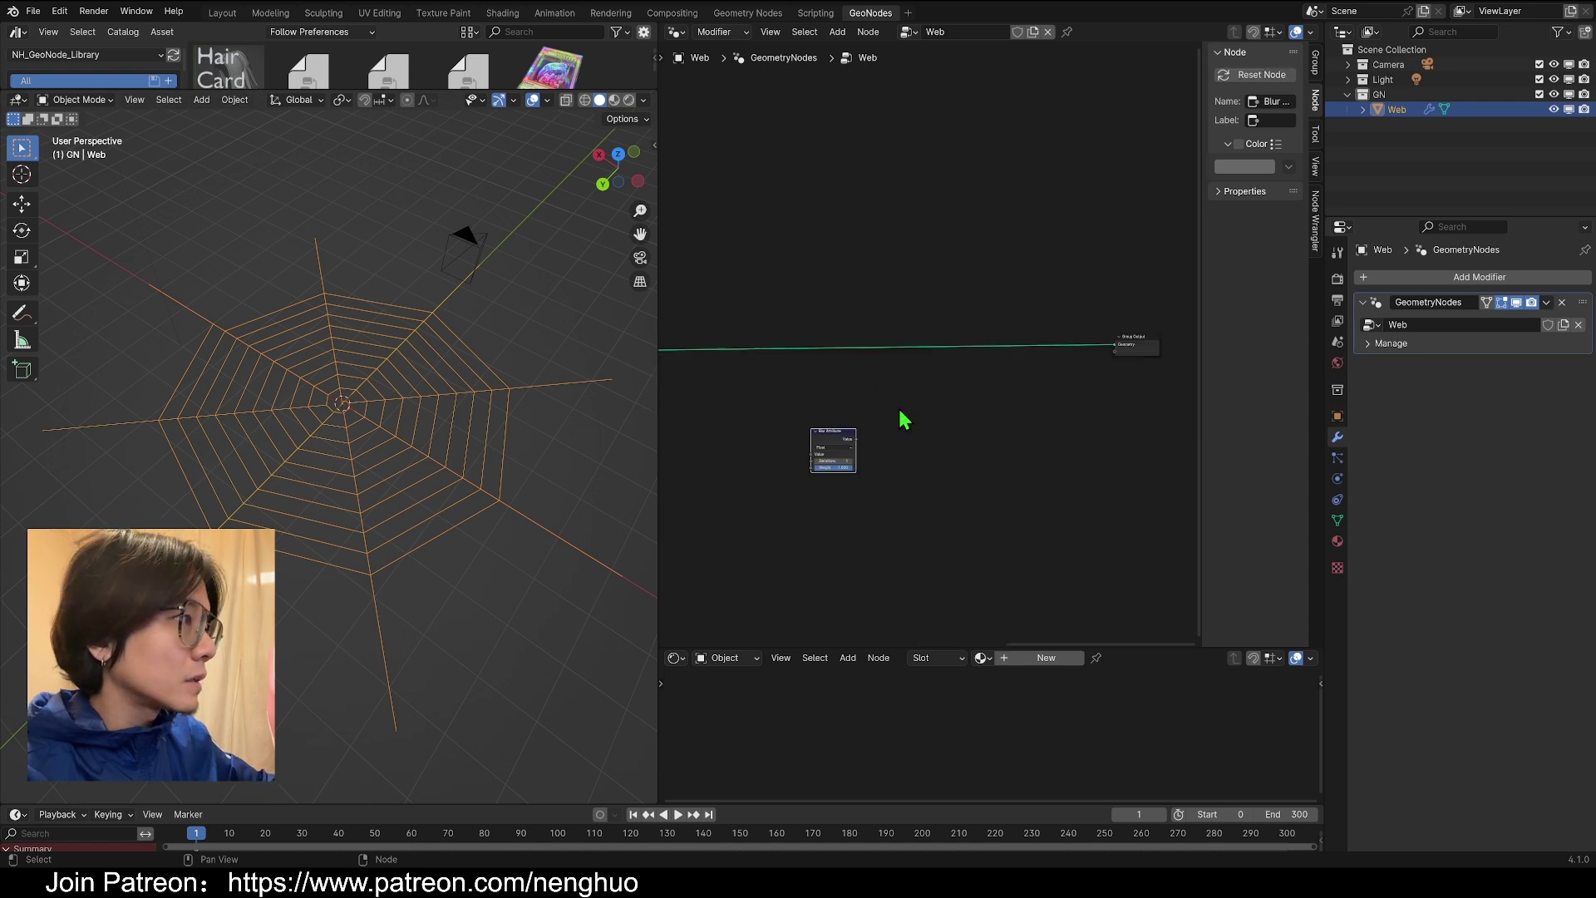
- Insert a Set Position node on the geometry link just before the Group Output
key(shift+a)
text(s)
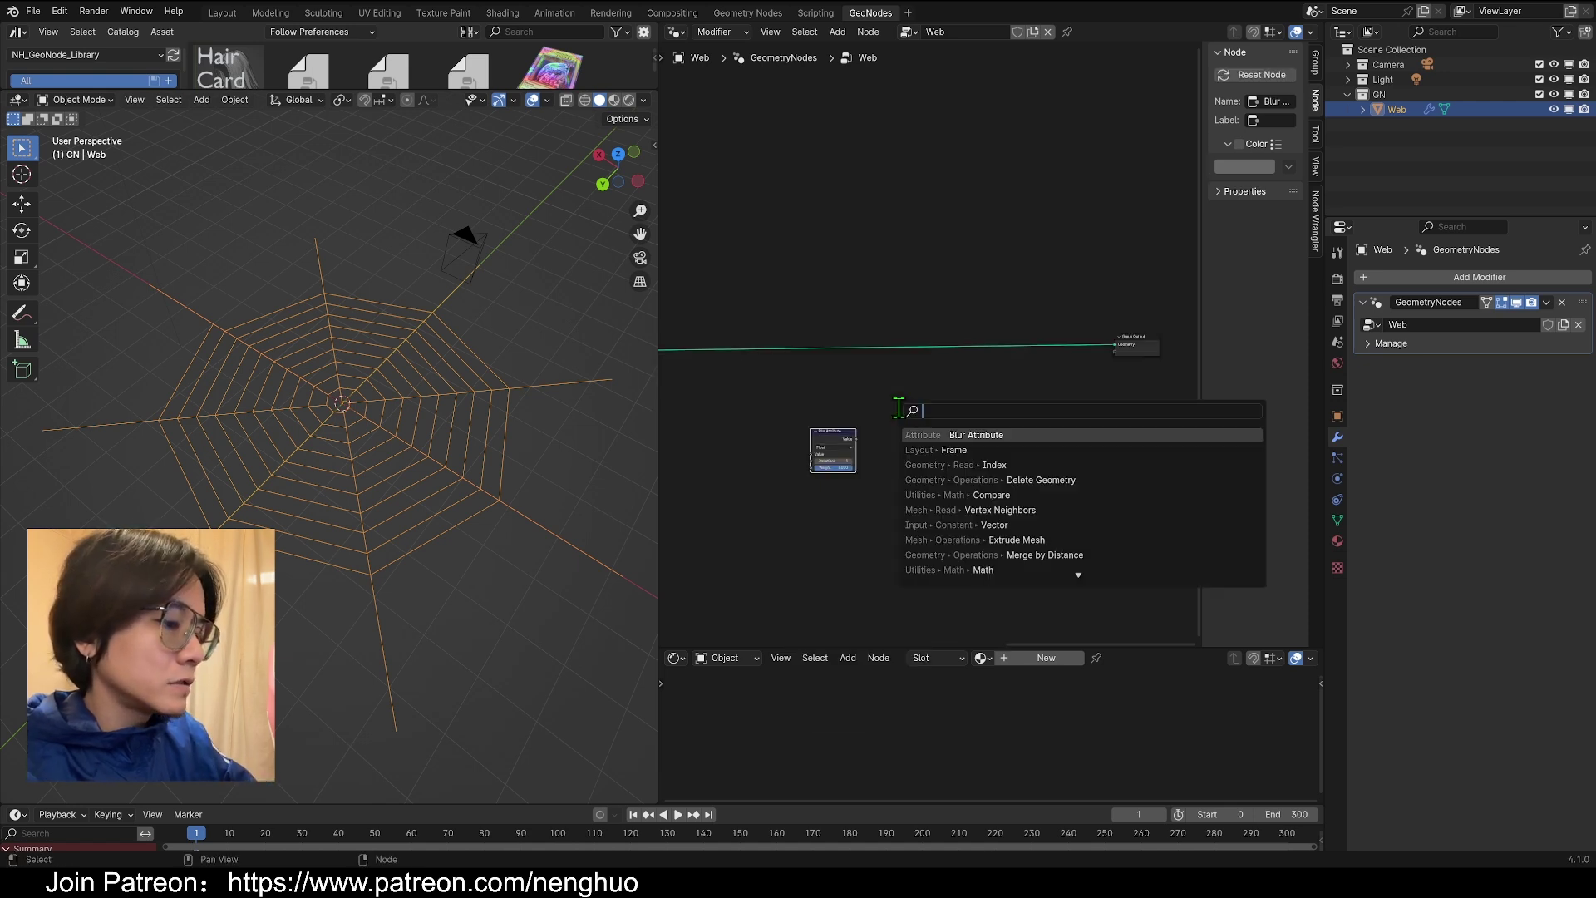
text(et pos)
key(Return)
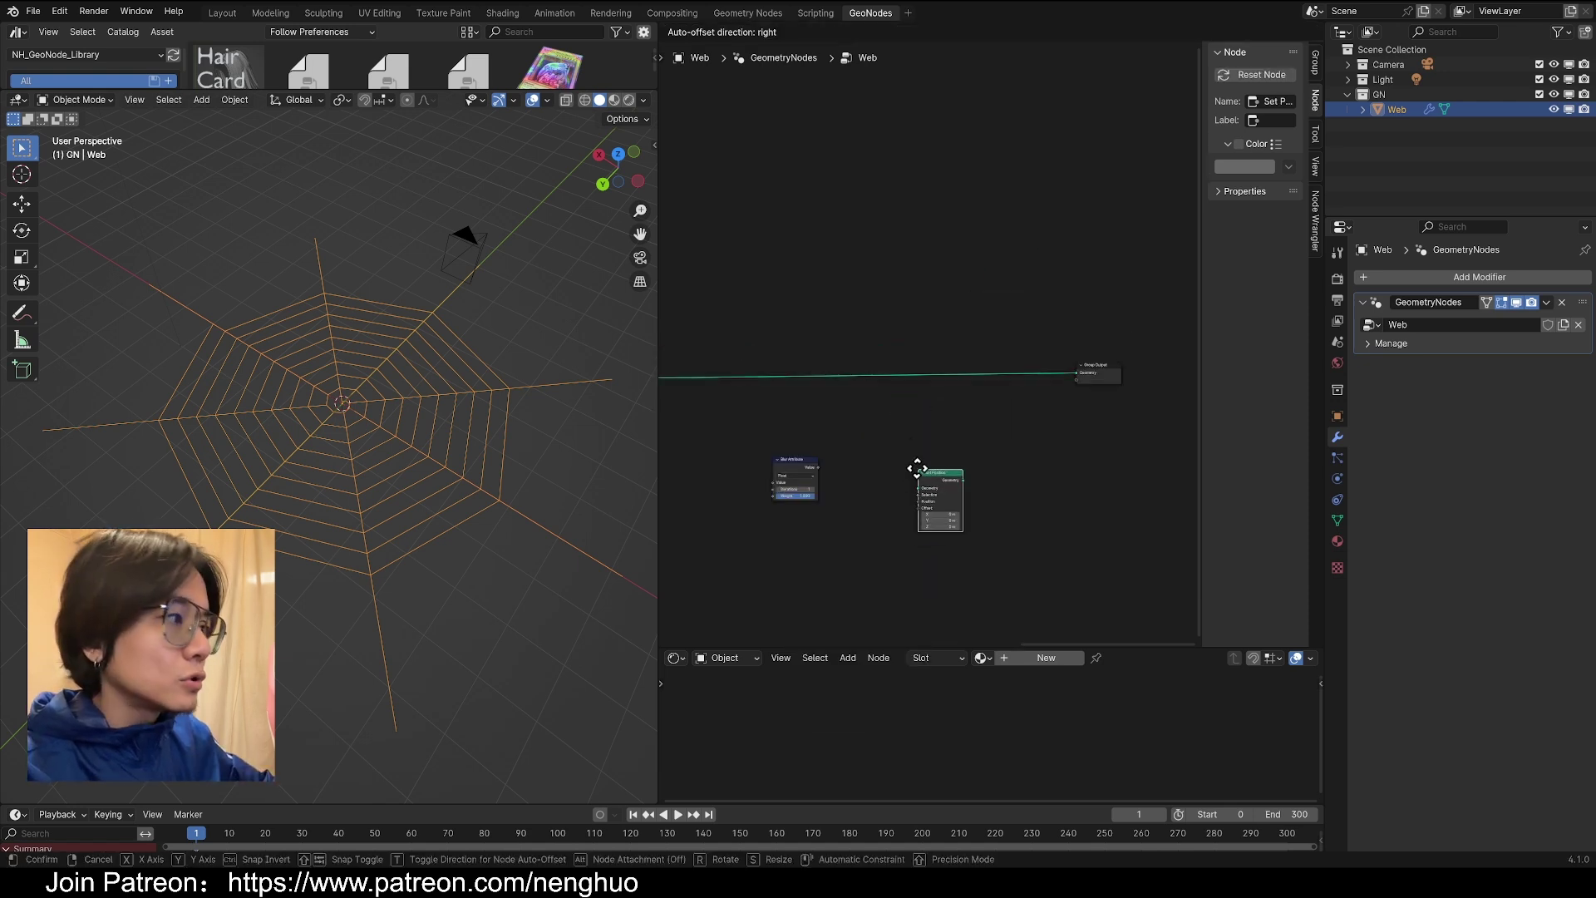
click(912, 370)
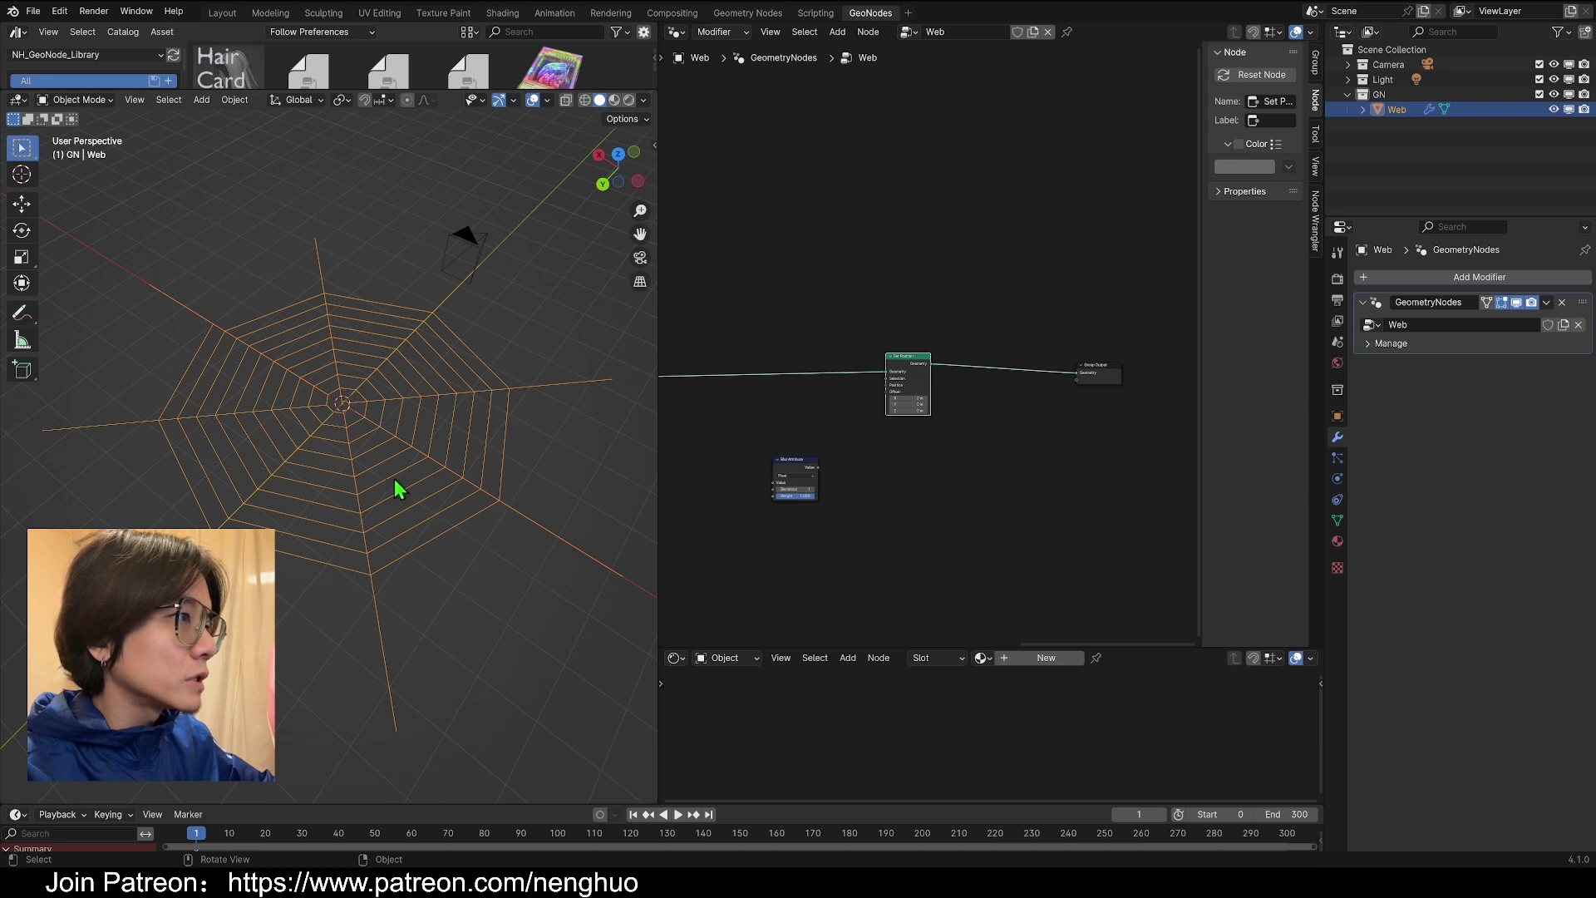
- Set Blur Attribute to Vector, feed a new Position node into its Value input and link its output to Set Position's Position
scroll(808, 566, up, 2)
scroll(808, 565, up, 2)
key(shift+a)
text(pos)
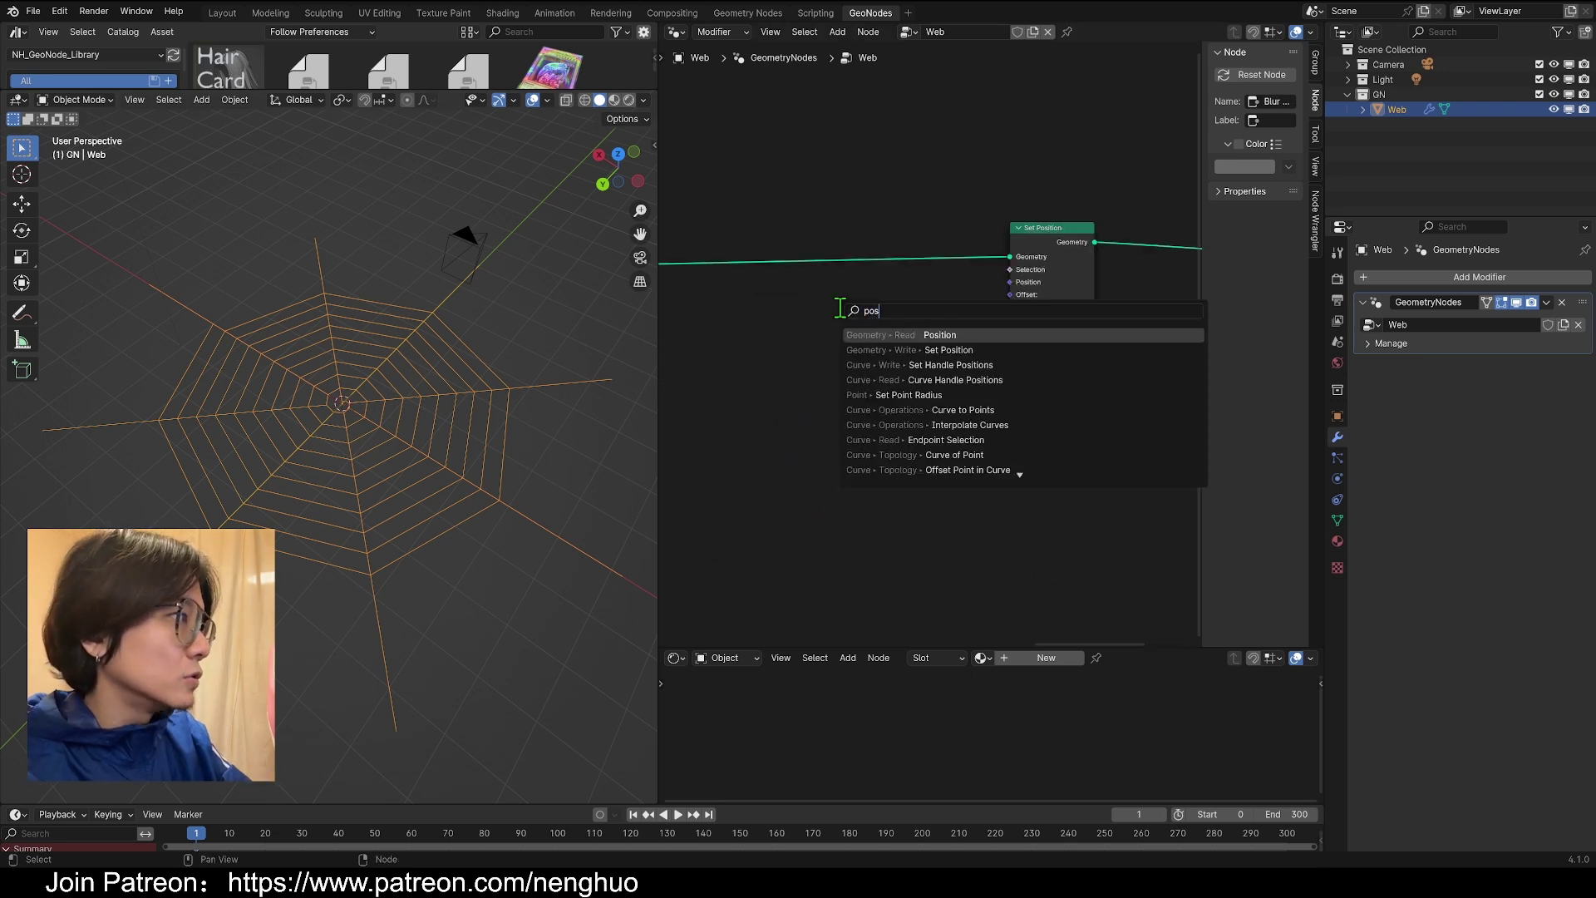
key(Return)
click(730, 425)
click(889, 425)
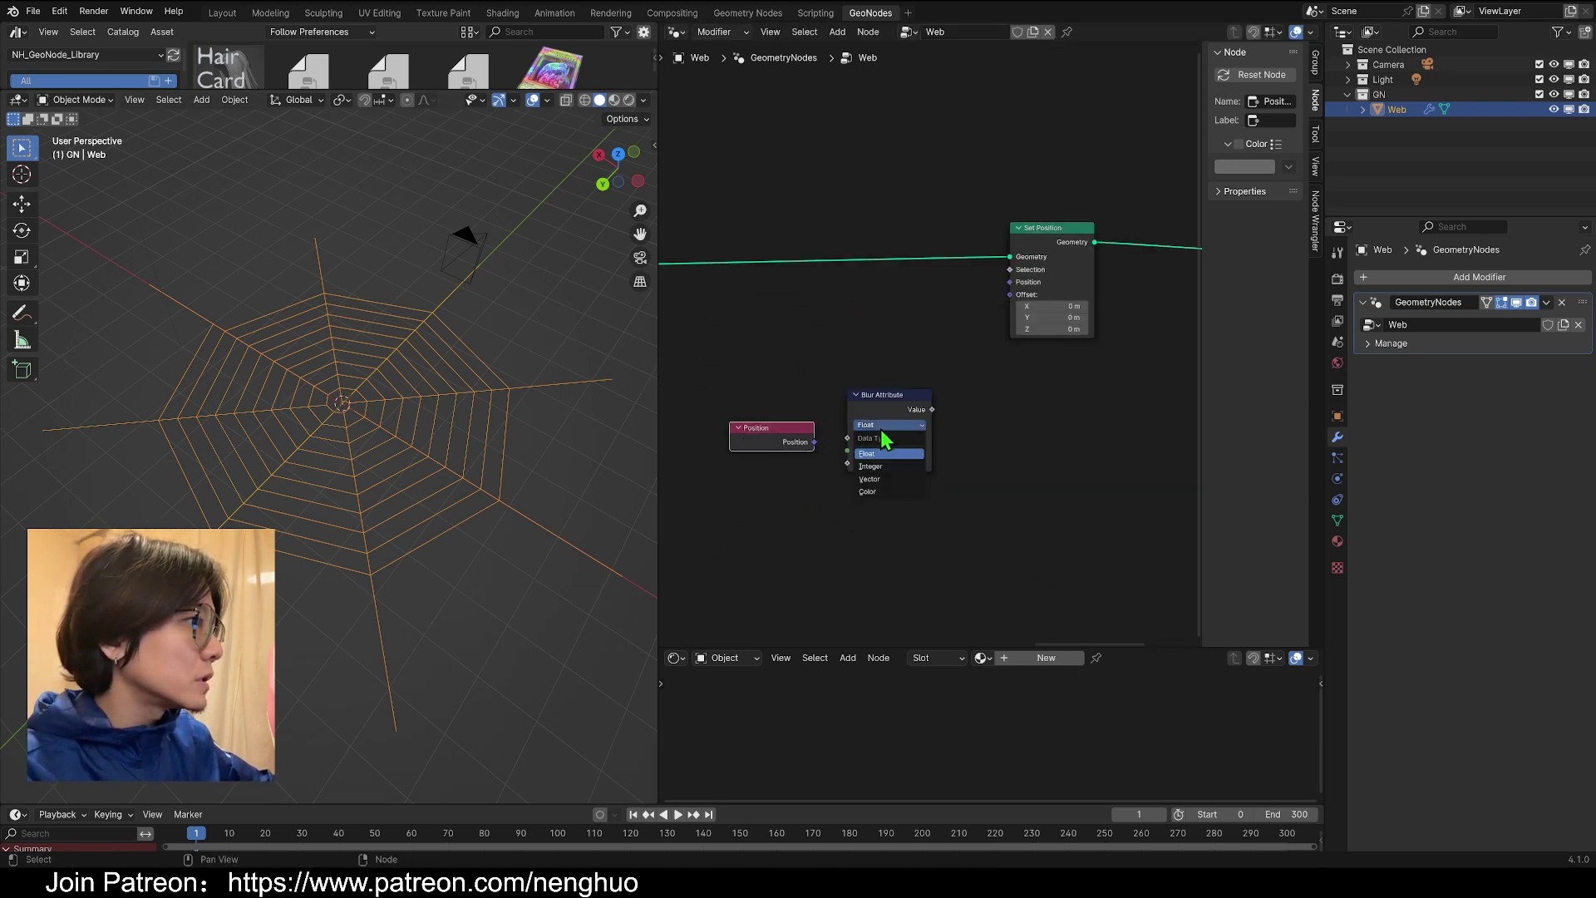
click(867, 479)
drag(815, 442, 848, 438)
drag(933, 409, 1010, 282)
- Try higher Blur Attribute Iterations on the web, then set them back to 1
scroll(927, 347, up, 1)
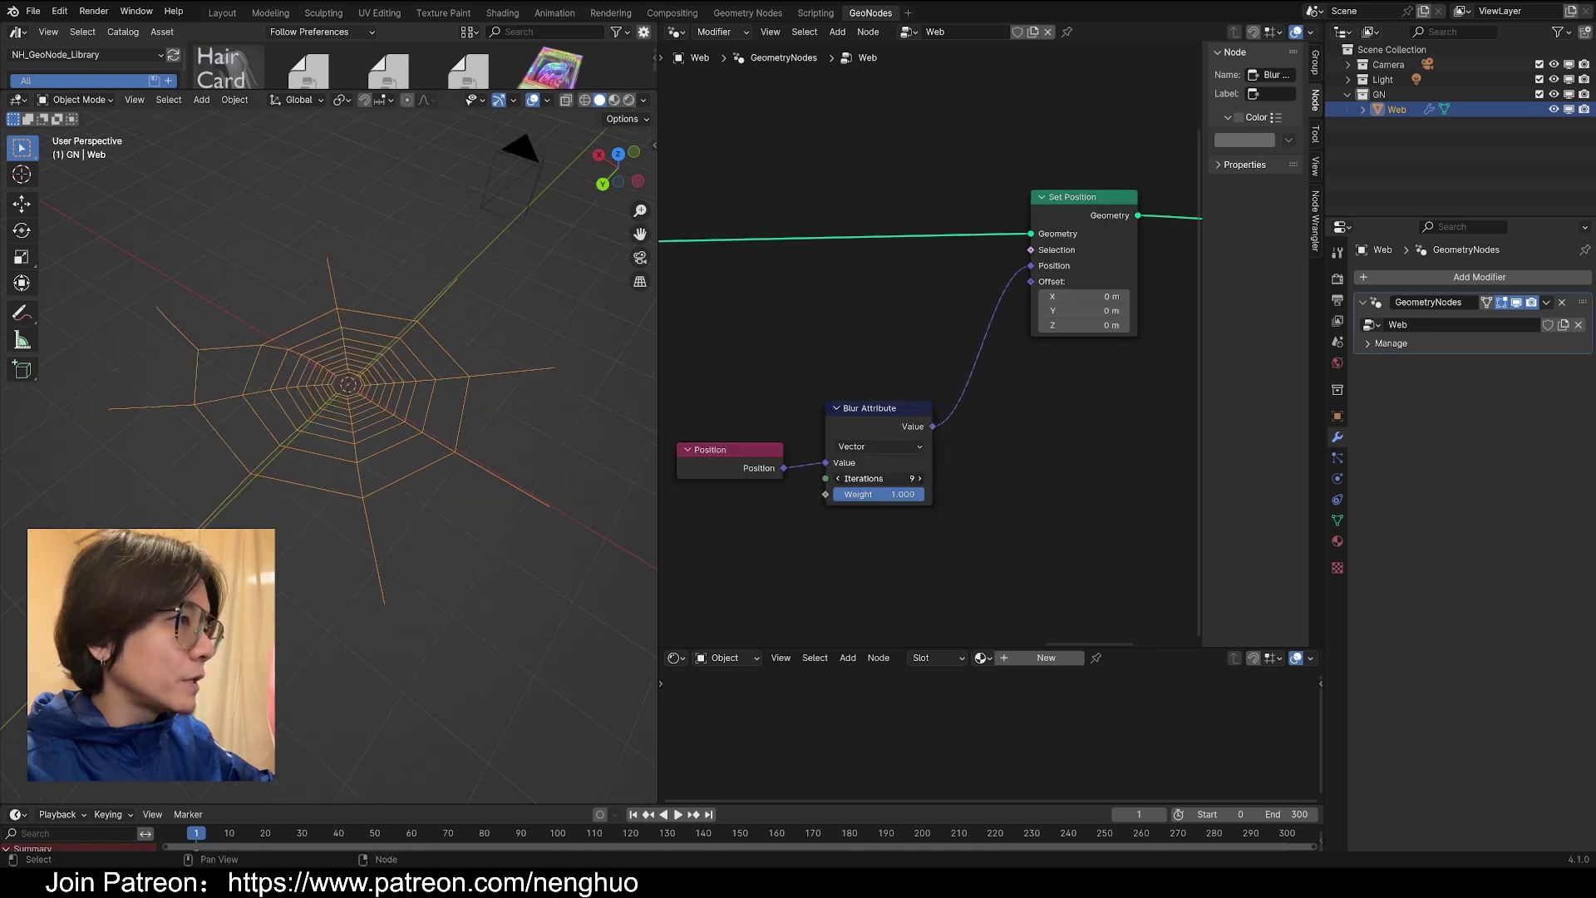
drag(877, 478, 462, 474)
scroll(458, 464, up, 1)
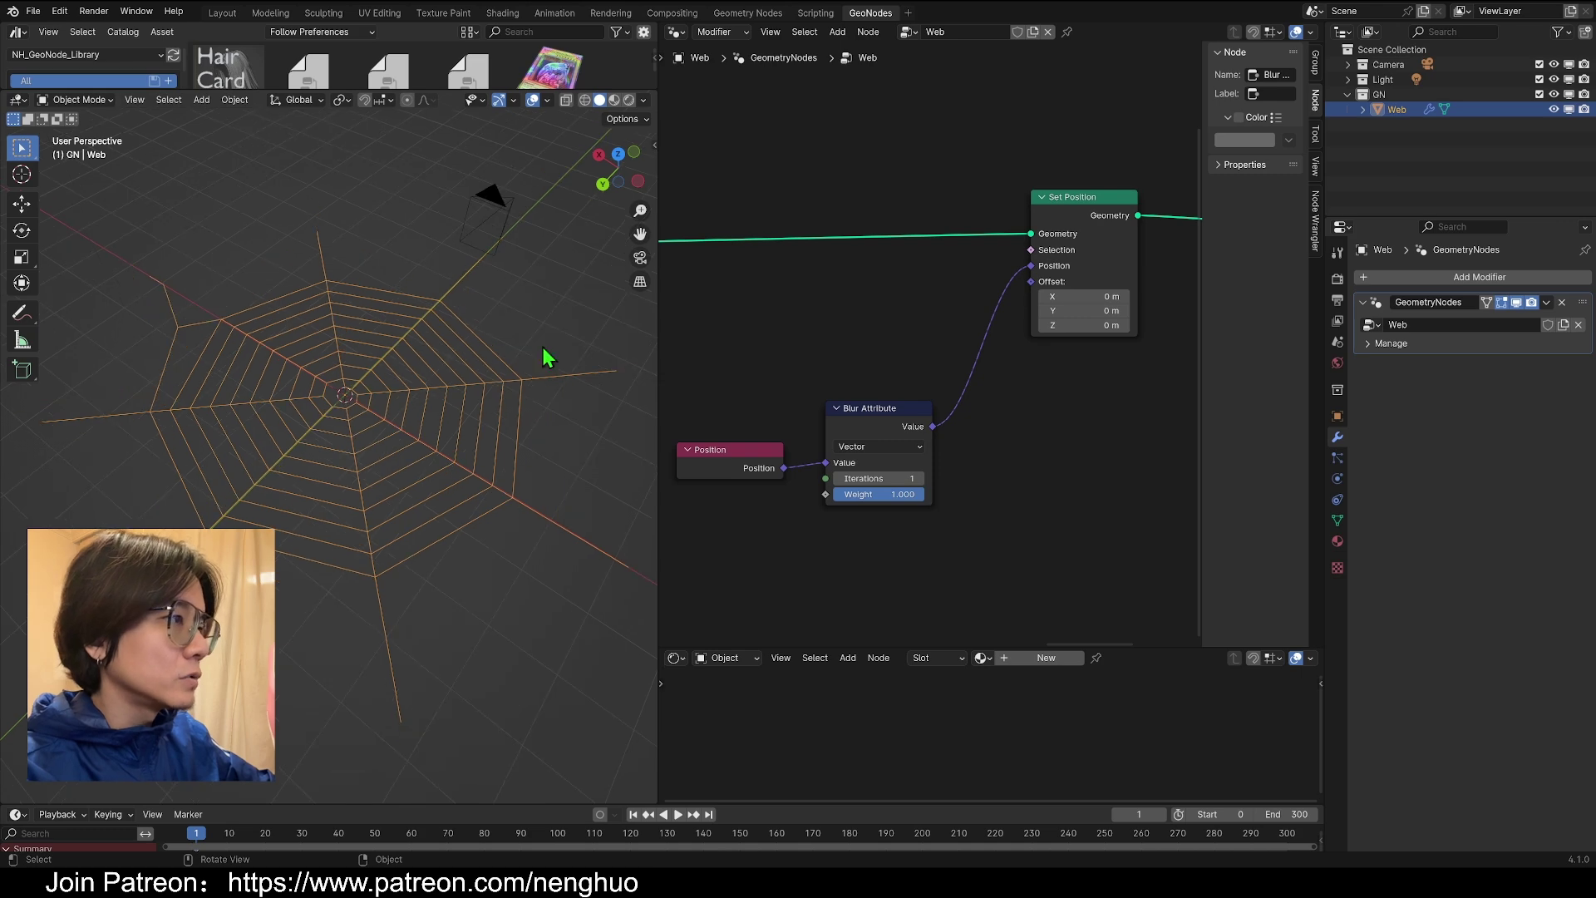
shift+middle_drag(408, 443, 334, 466)
scroll(334, 467, up, 1)
scroll(555, 370, down, 2)
- Insert a Subdivide Mesh node with Level 2 before Set Position and set Blur Attribute's Iterations to 50
key(shift+a)
click(877, 286)
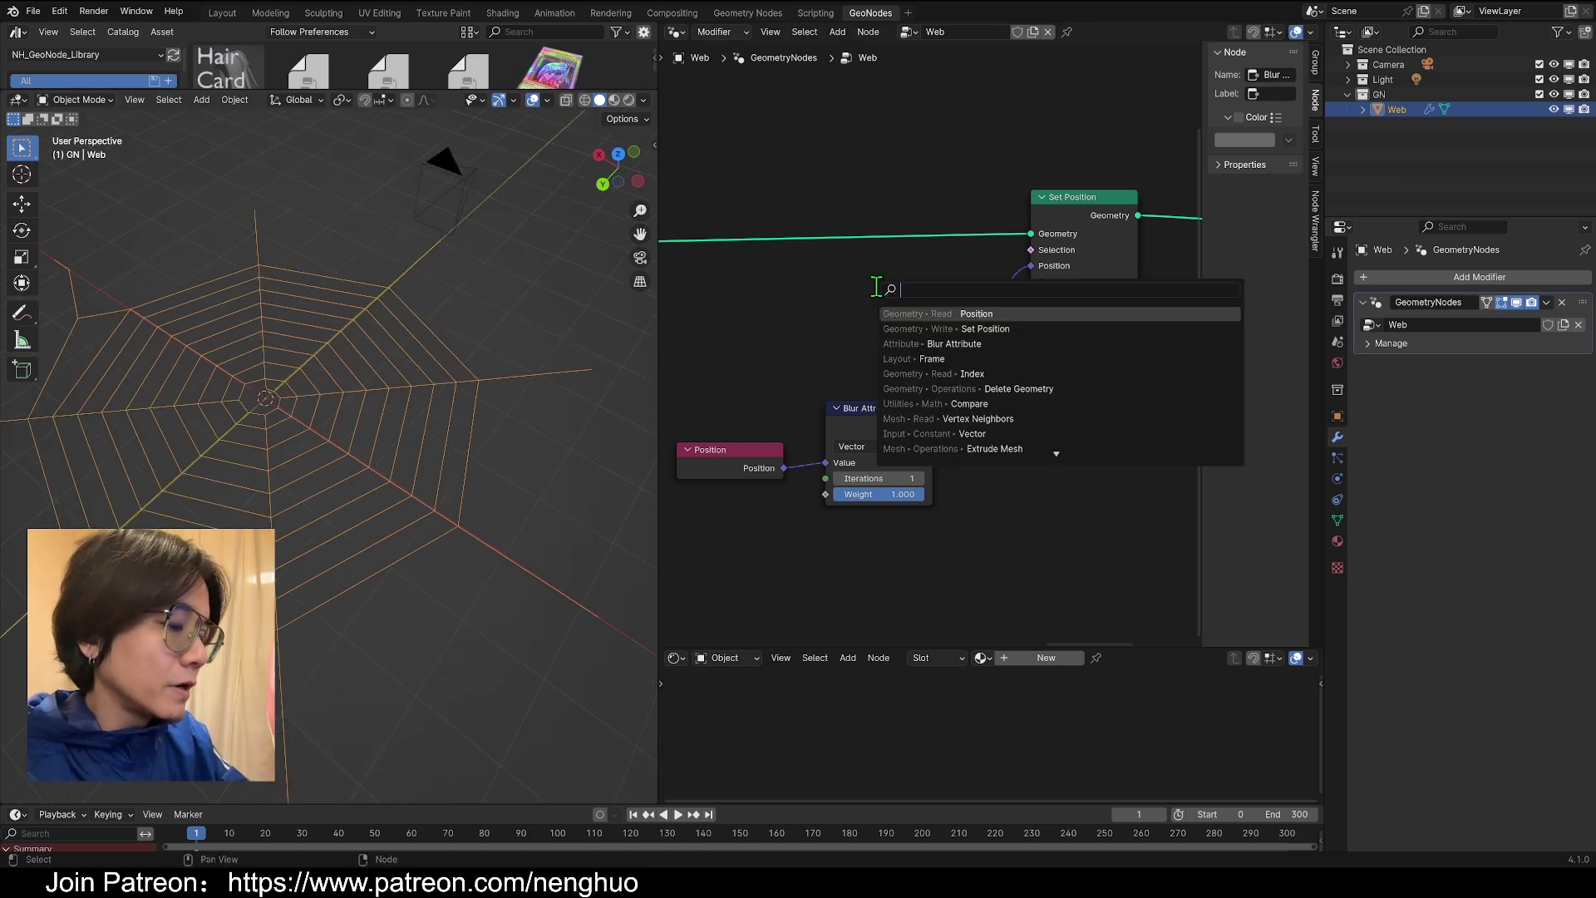
text(sub)
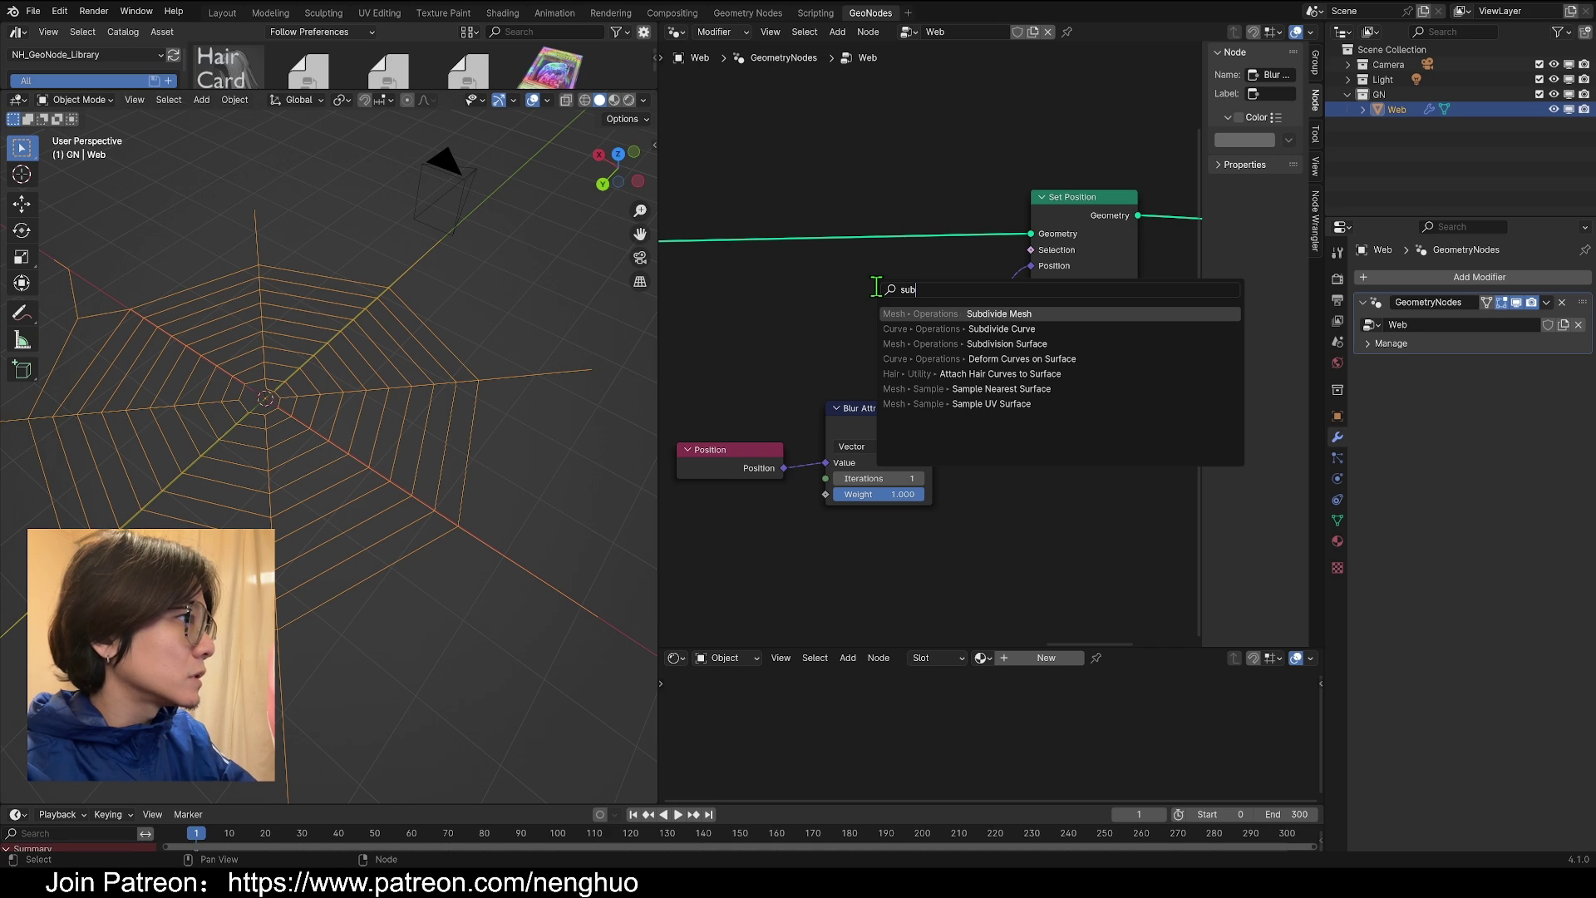
key(Return)
click(816, 241)
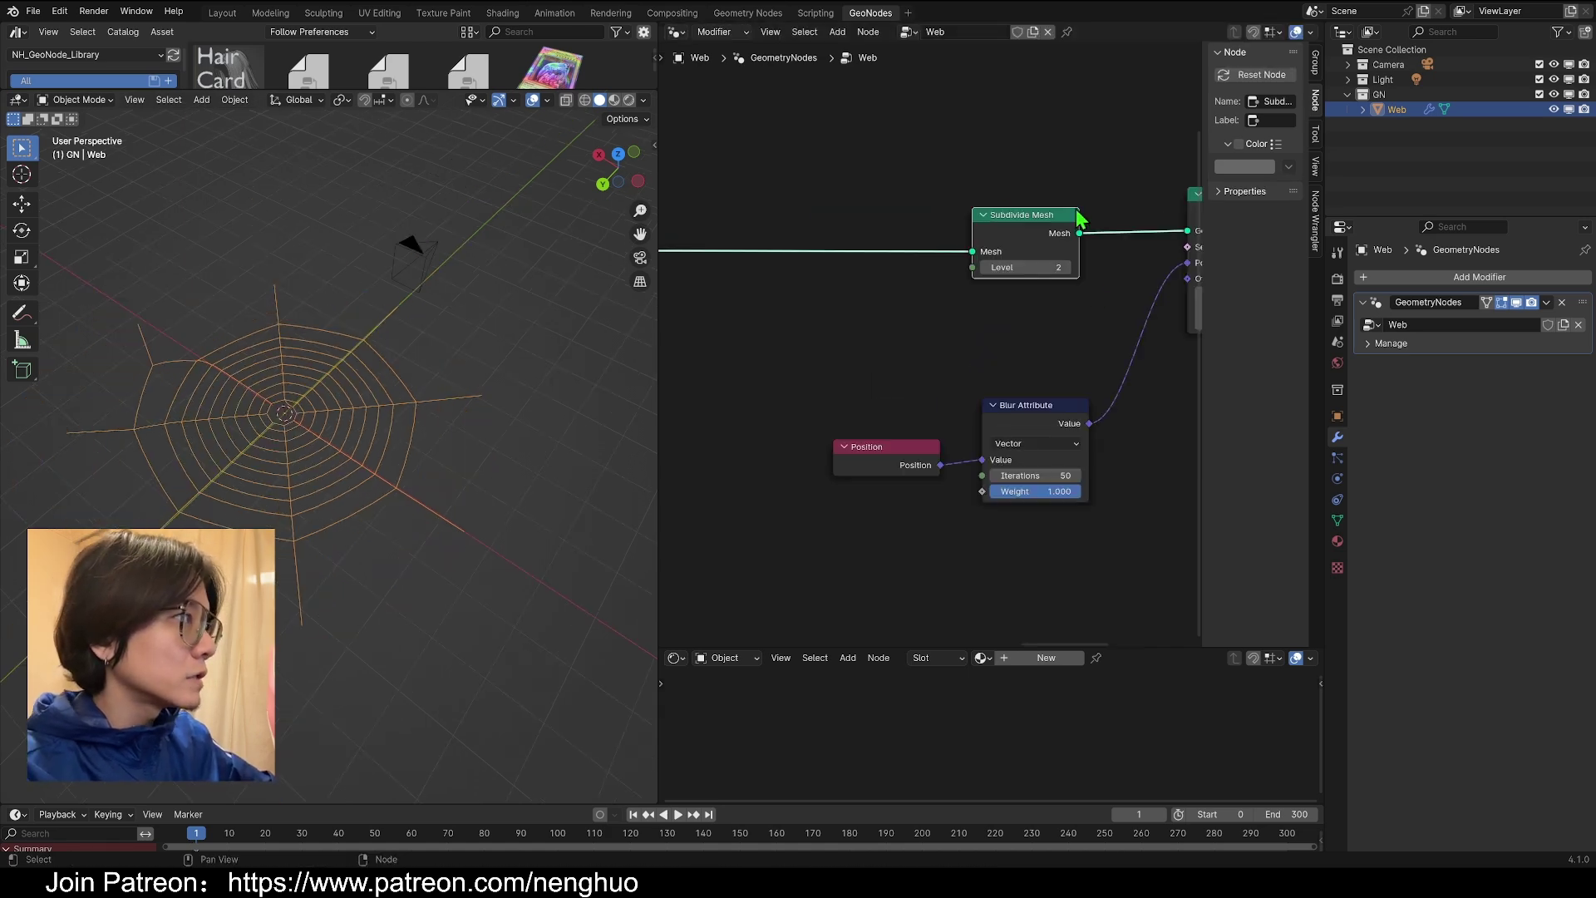
middle_drag(287, 472, 320, 507)
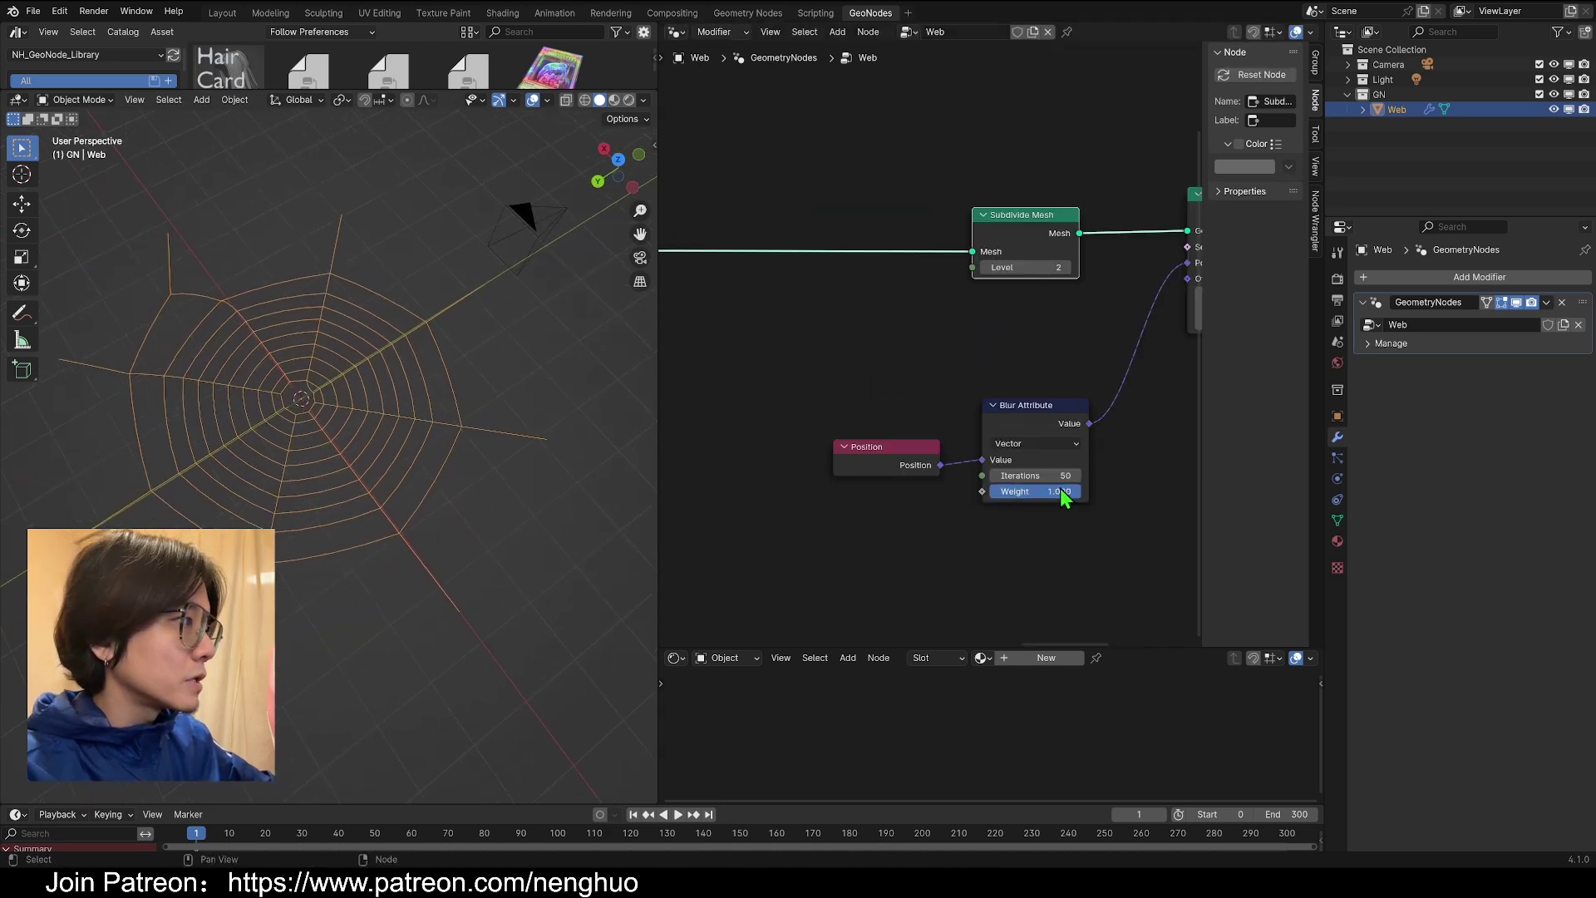
mouse_move(1035, 475)
mouse_down()
mouse_move(1164, 476)
mouse_move(1002, 475)
mouse_move(1035, 476)
mouse_up()
- Space out the Subdivide Mesh and Set Position nodes above the Blur Attribute node
middle_drag(1162, 454, 998, 537)
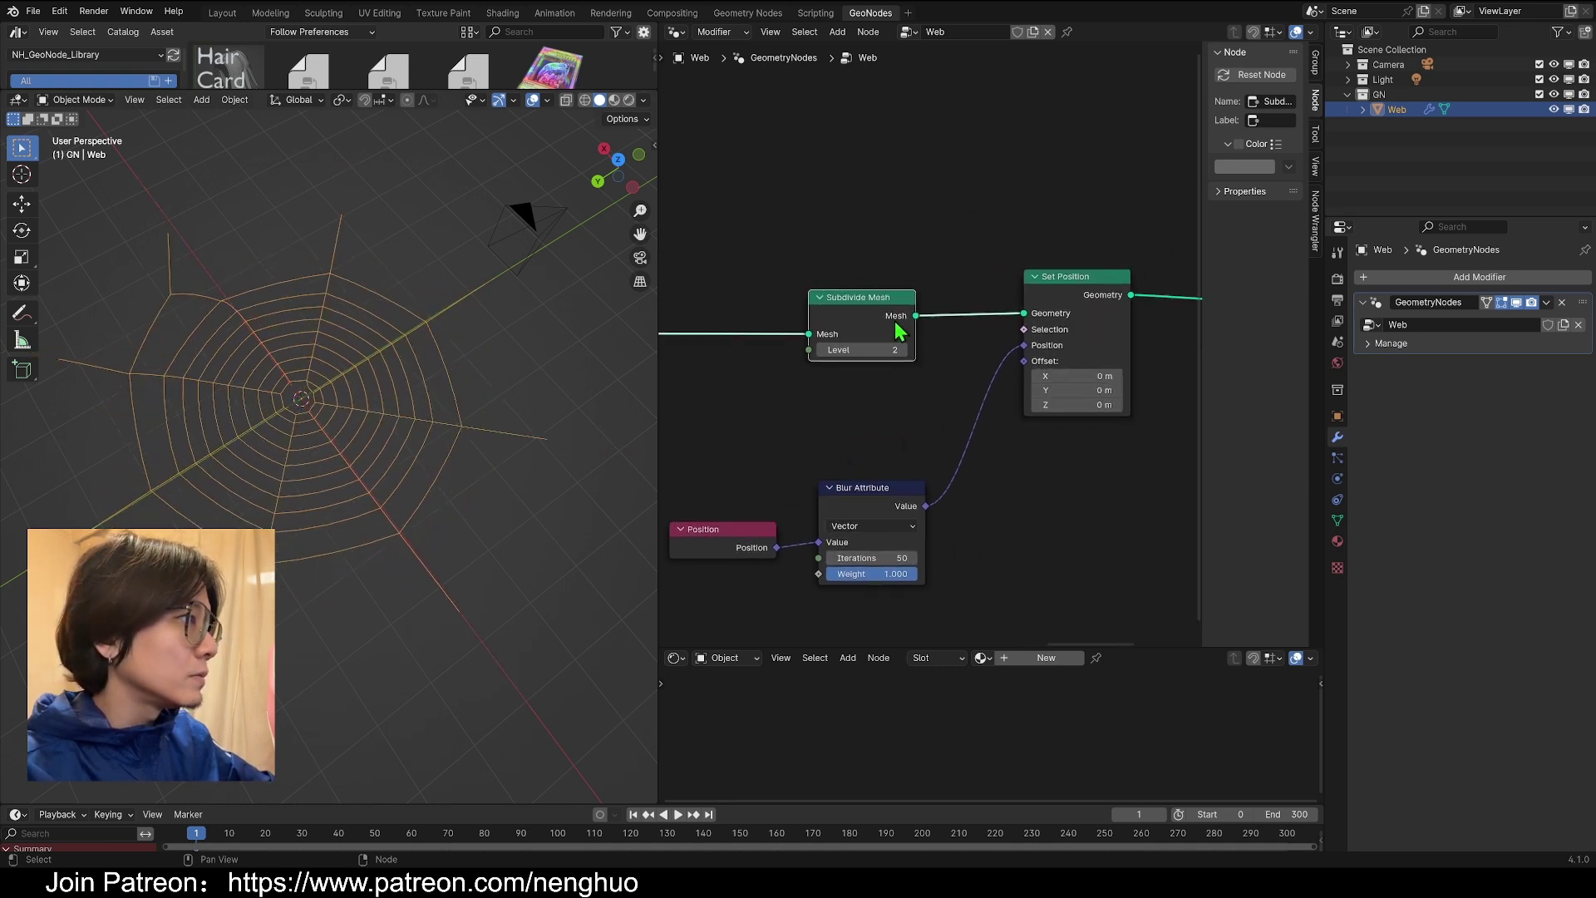
drag(895, 322, 877, 295)
drag(1109, 347, 1115, 363)
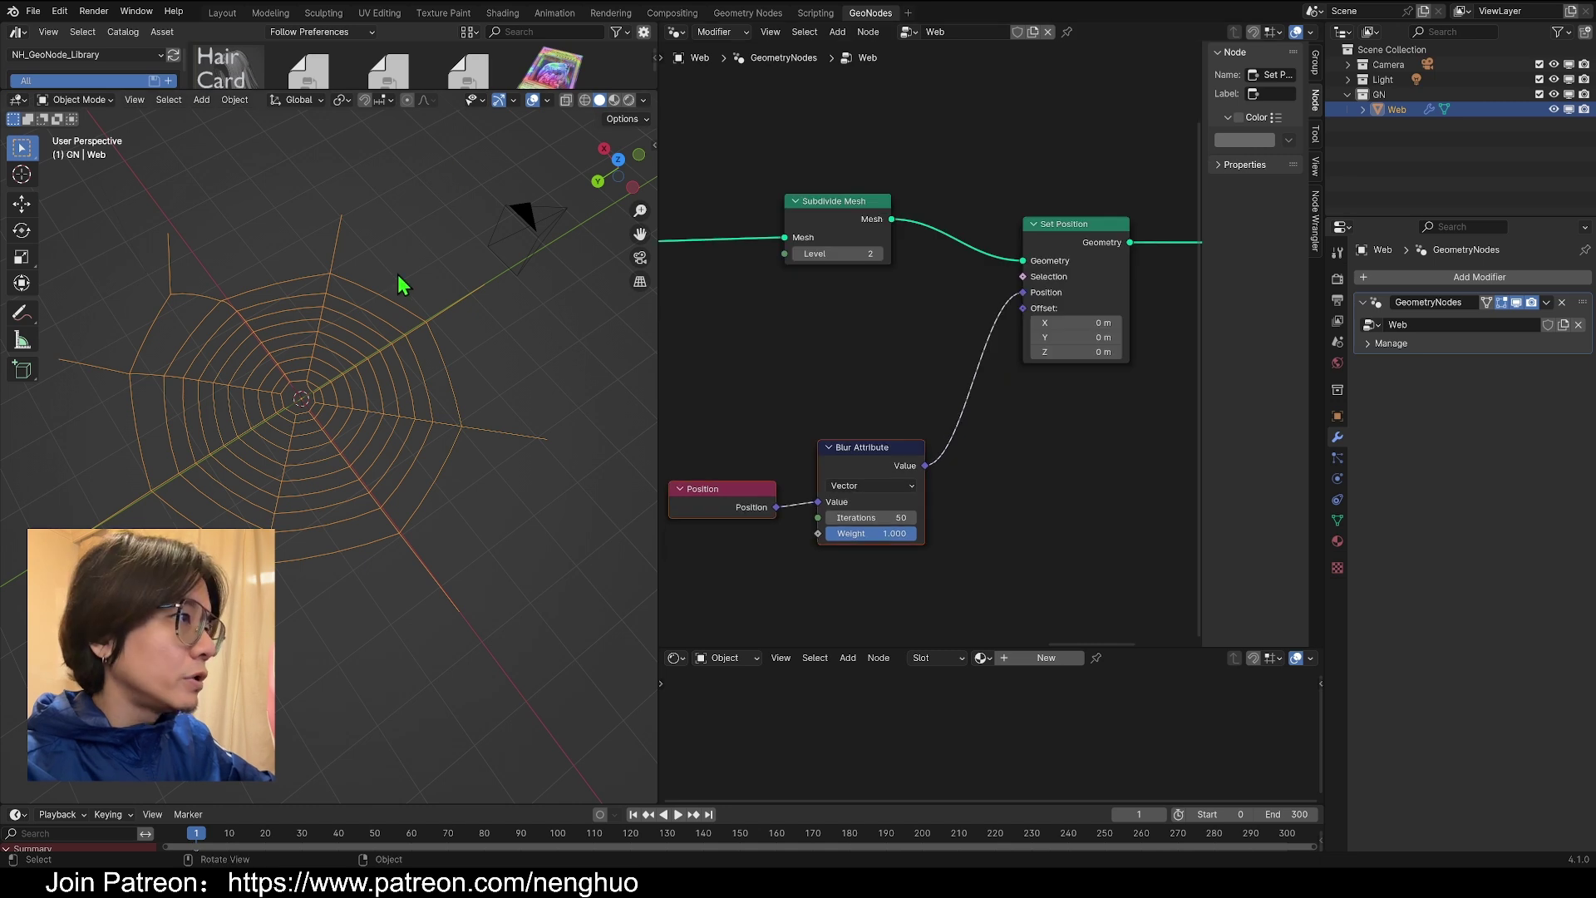
- Test Blur Attribute's Iterations up to 199, then set them to 65
middle_drag(398, 275, 444, 402)
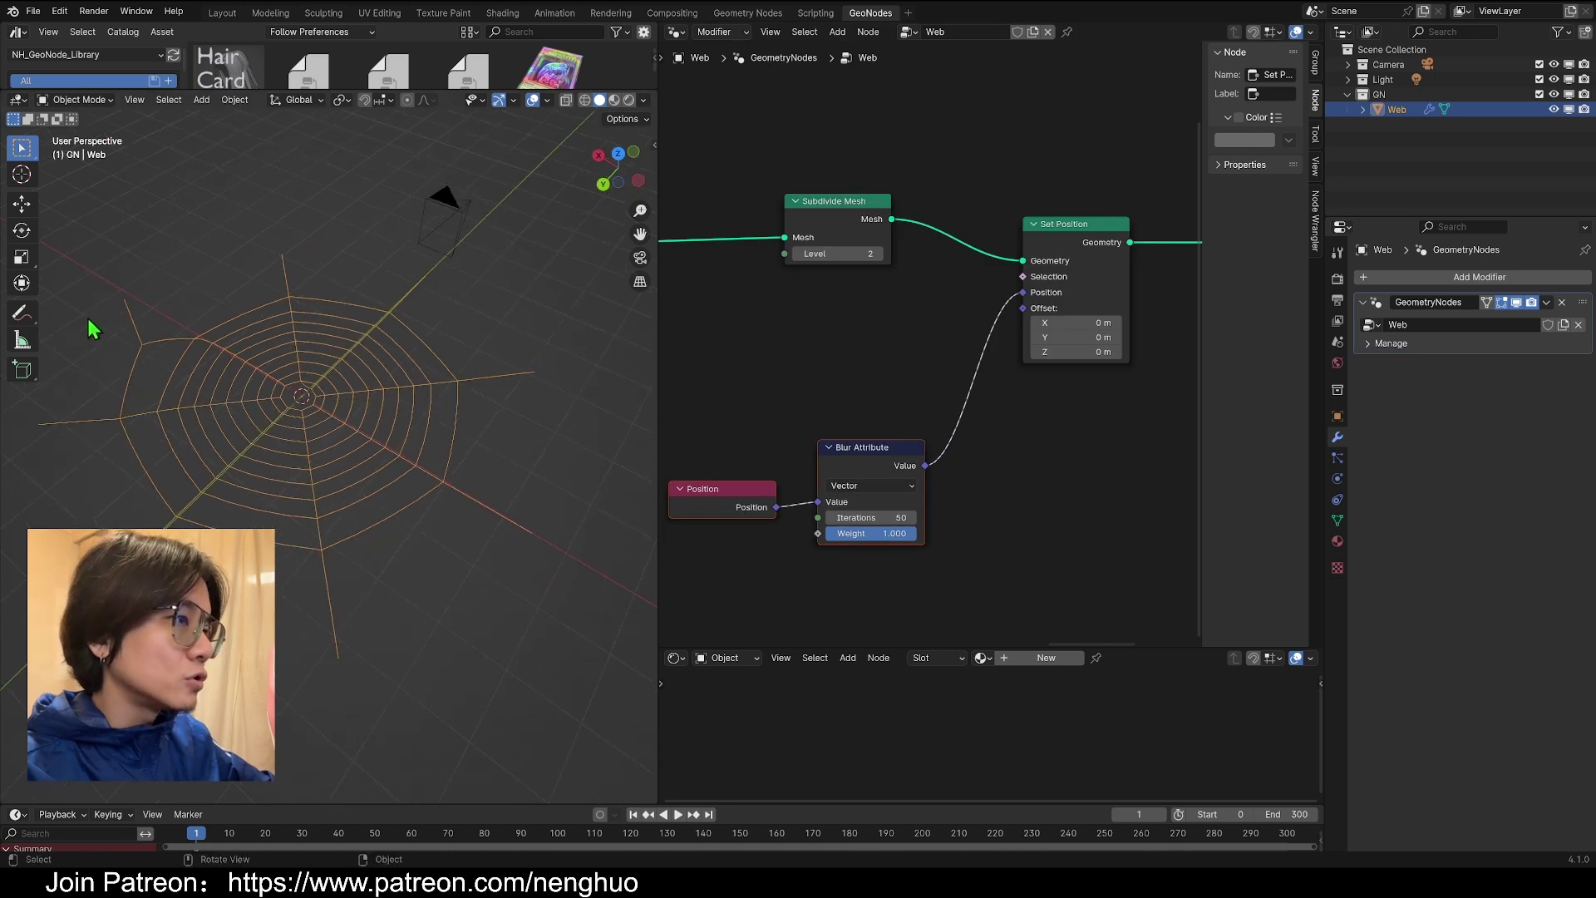
drag(890, 518, 1015, 518)
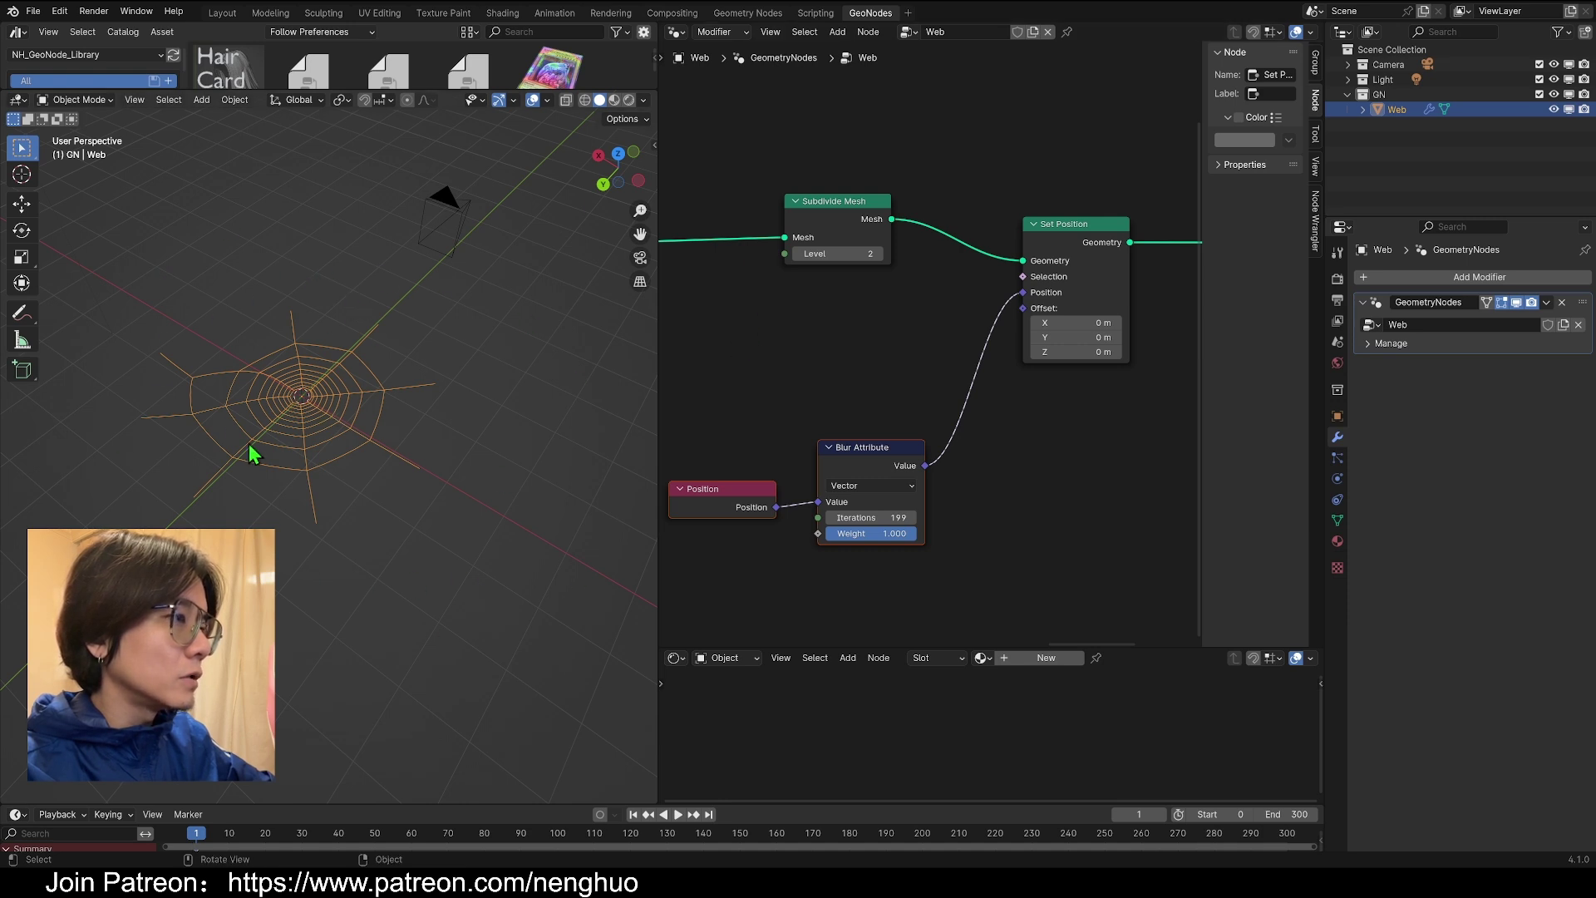
drag(881, 518, 769, 518)
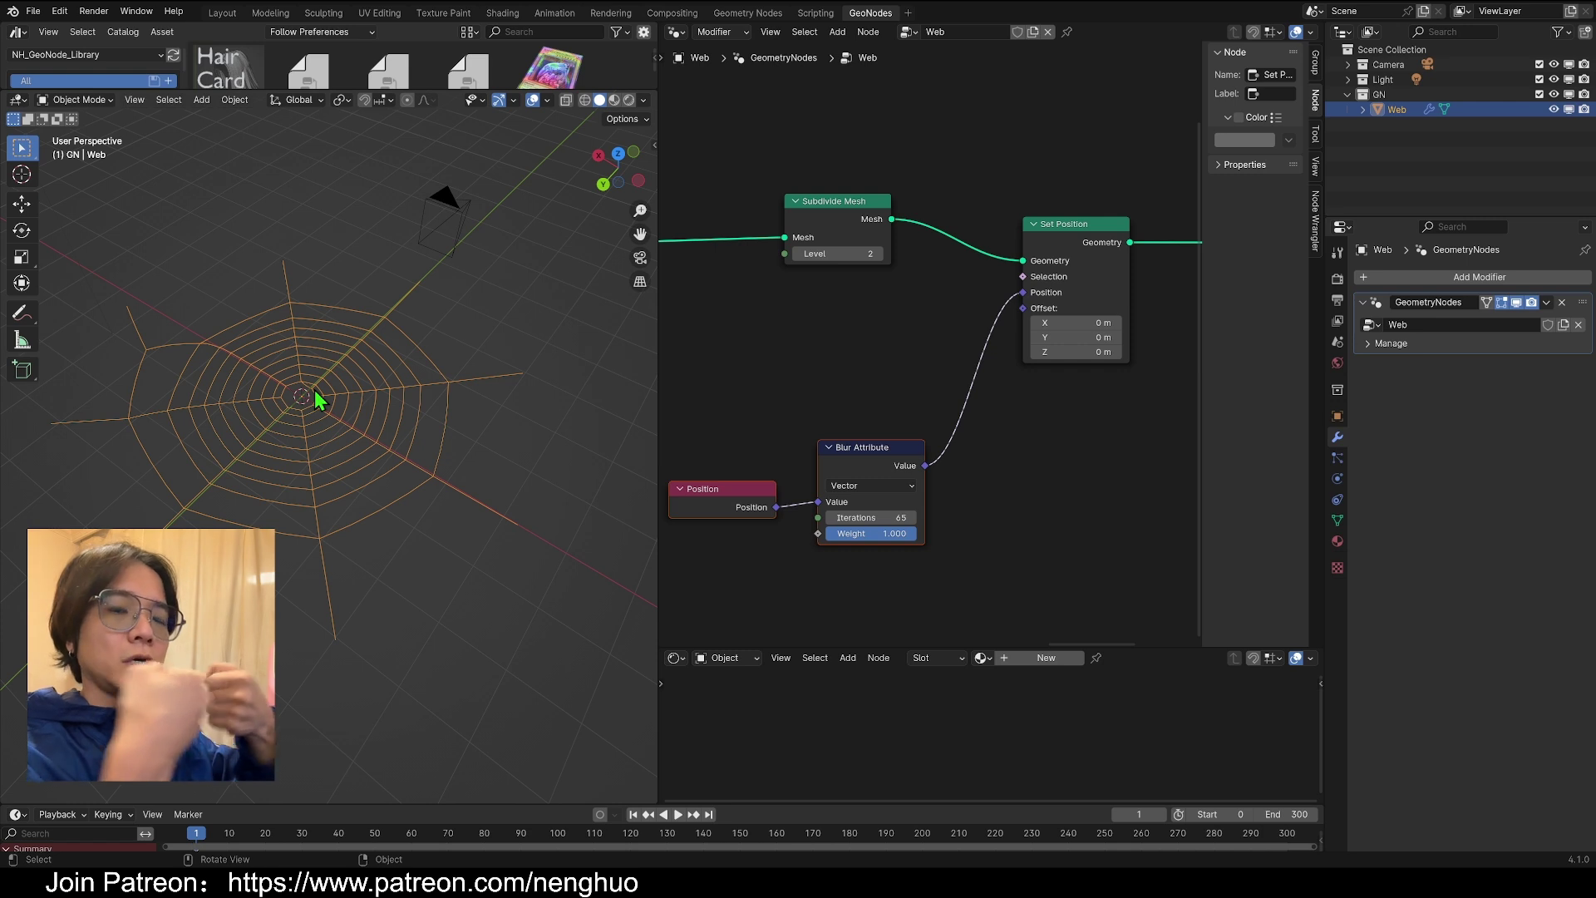
- Duplicate the Vertex Neighbors and Less Than Compare nodes that drive the Extrude Mesh selection in the Extrude Tips frame
scroll(731, 354, down, 5)
middle_drag(731, 354, 883, 432)
scroll(920, 345, up, 4)
drag(1043, 313, 1042, 282)
drag(748, 384, 915, 477)
scroll(913, 474, down, 3)
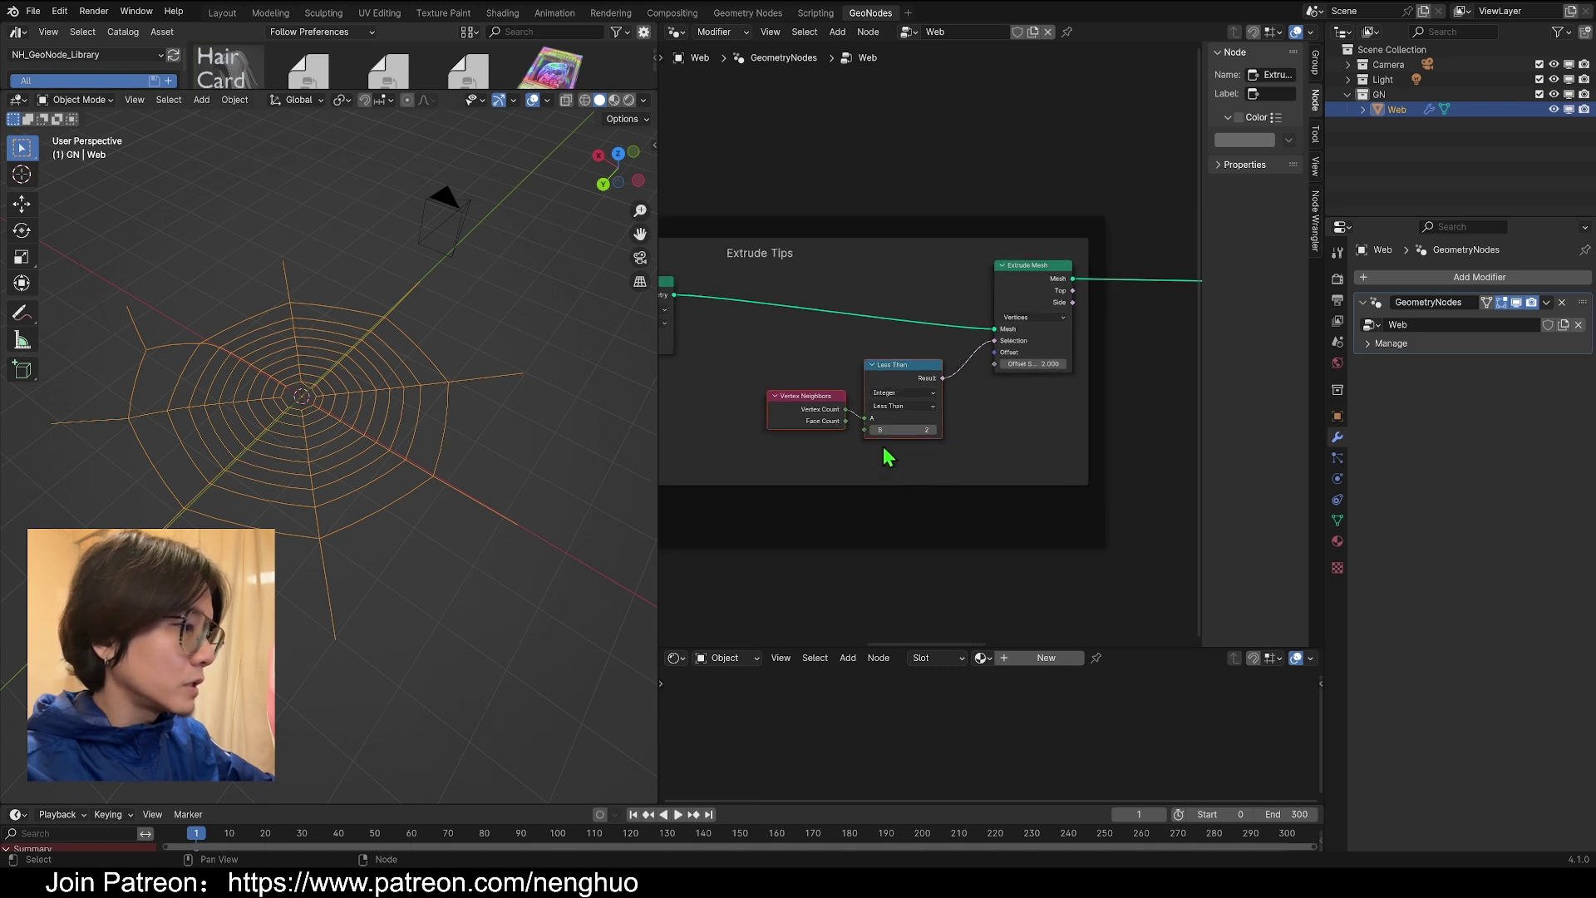
key(shift+d)
click(883, 527)
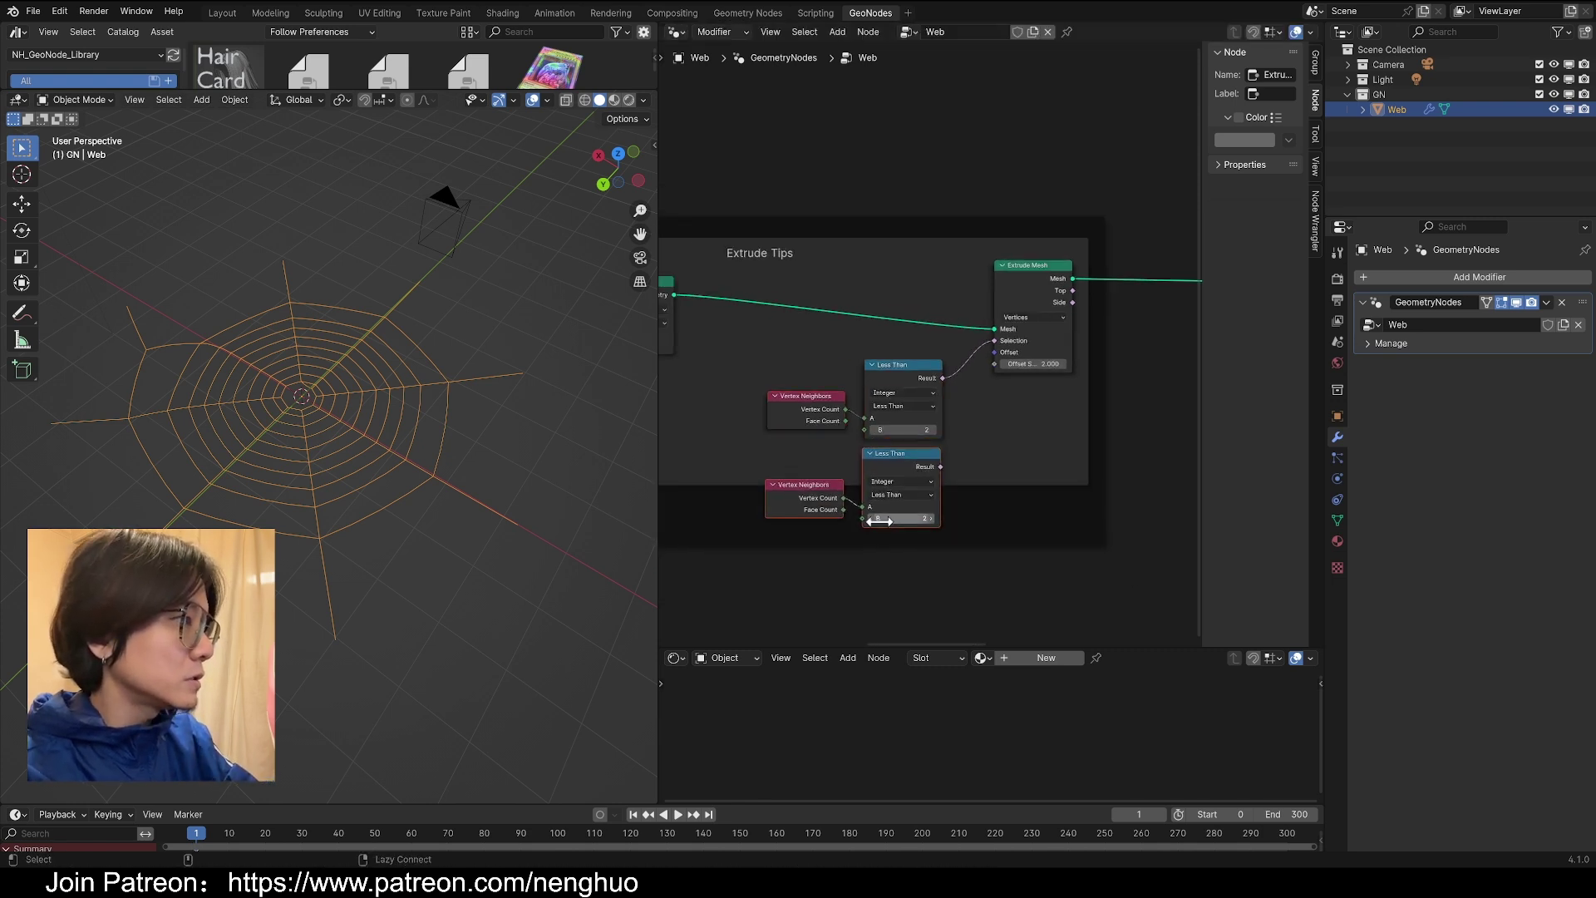
- Move the duplicated nodes below Subdivide Mesh and link the Less Than Result to Set Position's Selection
scroll(894, 541, down, 2)
scroll(891, 532, down, 2)
key(g)
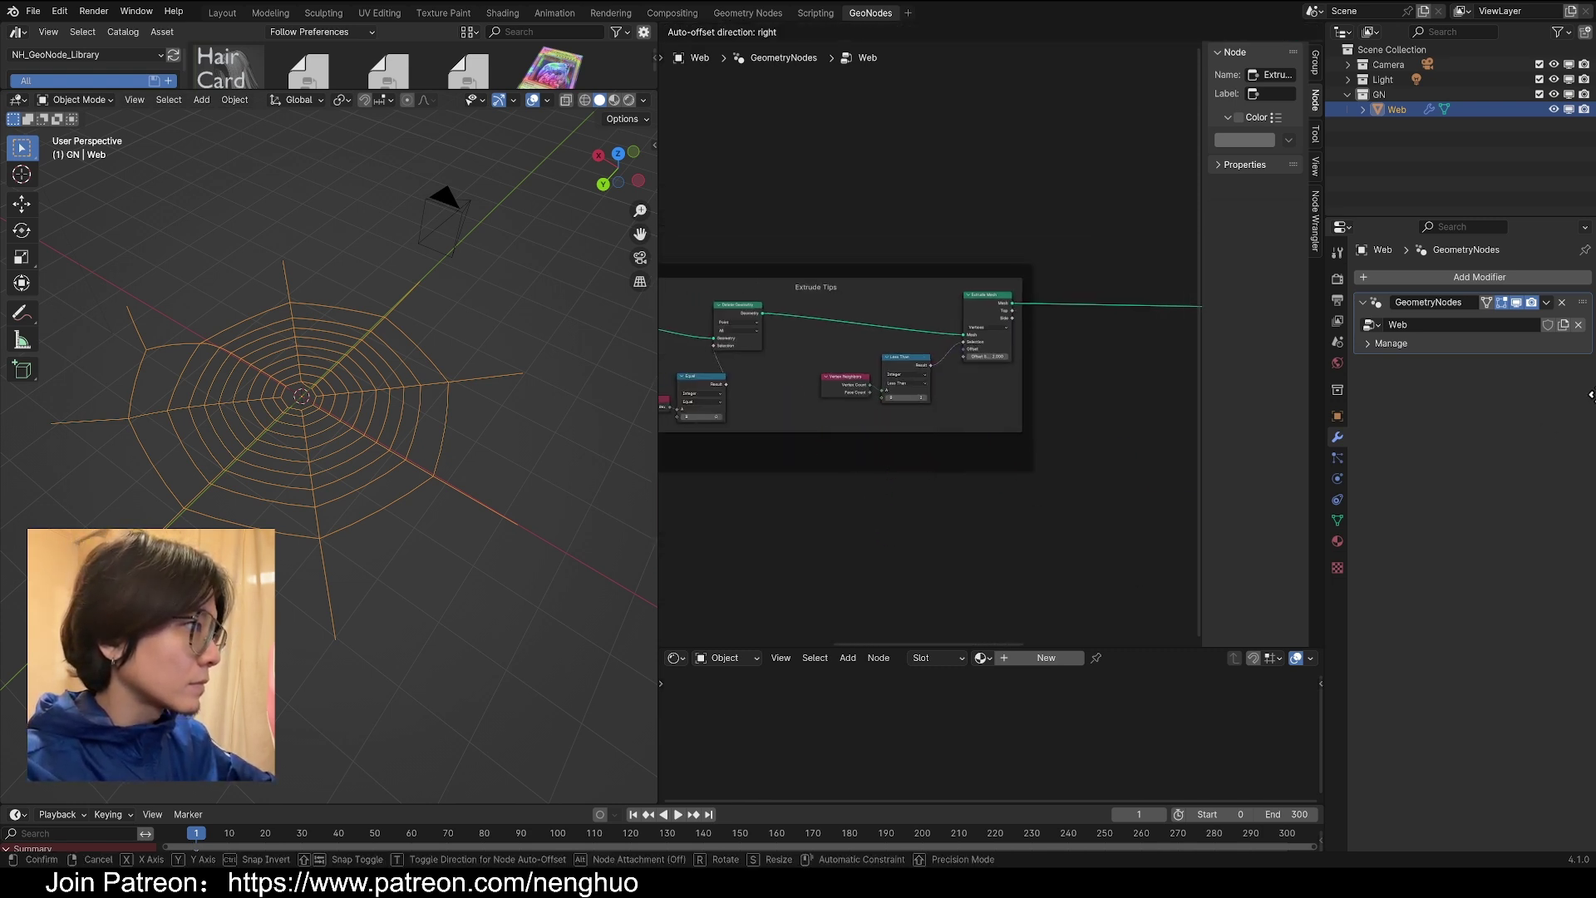
click(895, 383)
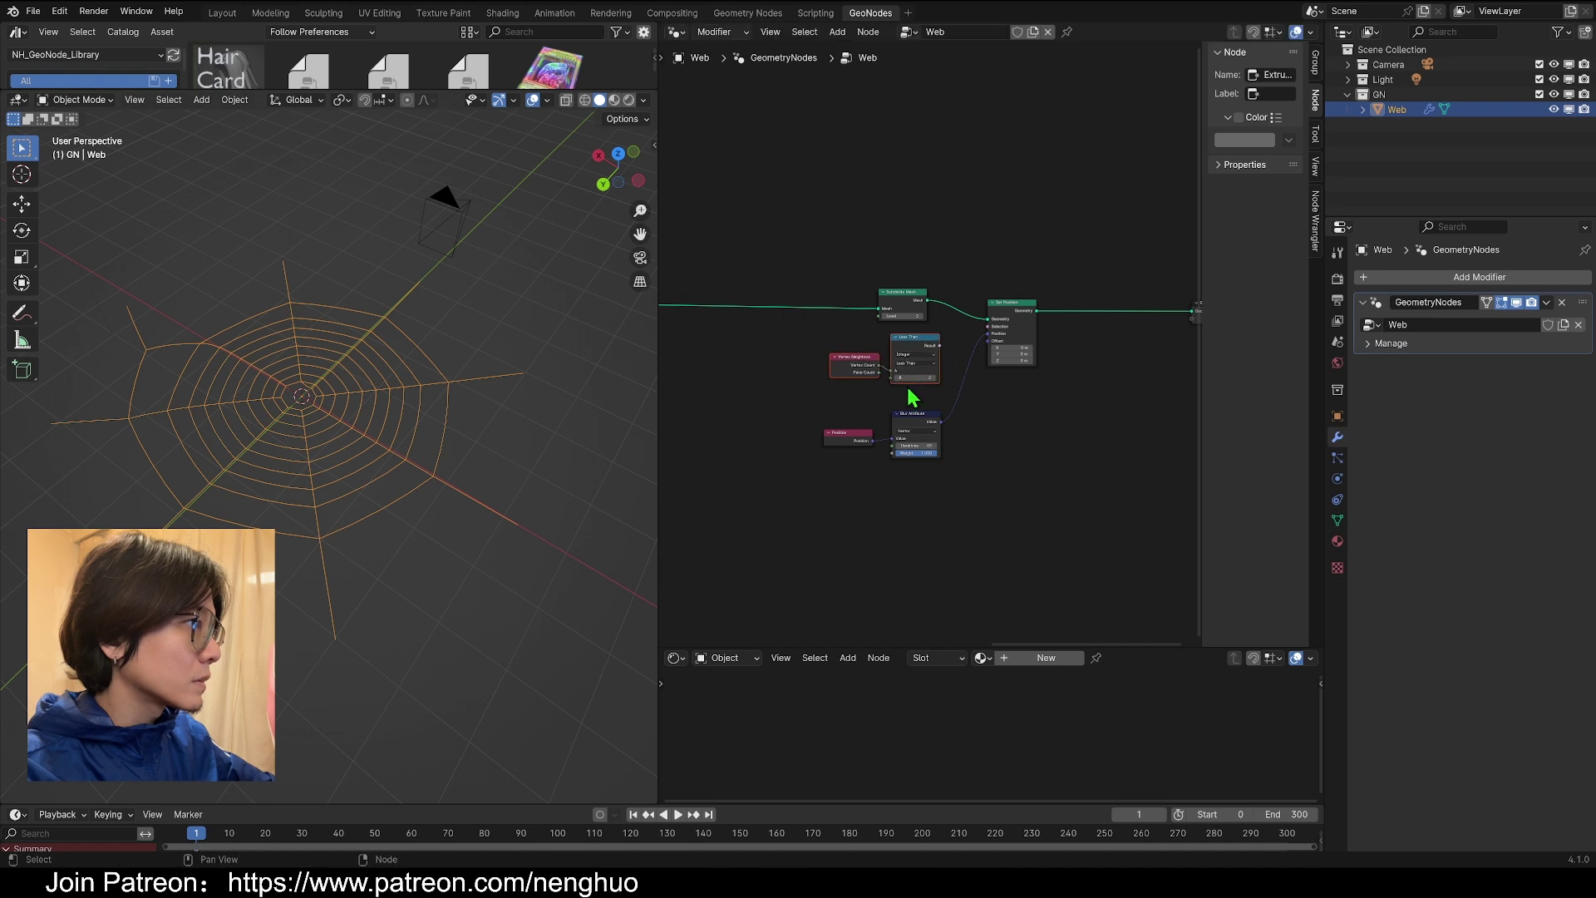
scroll(931, 357, up, 3)
drag(950, 347, 1064, 307)
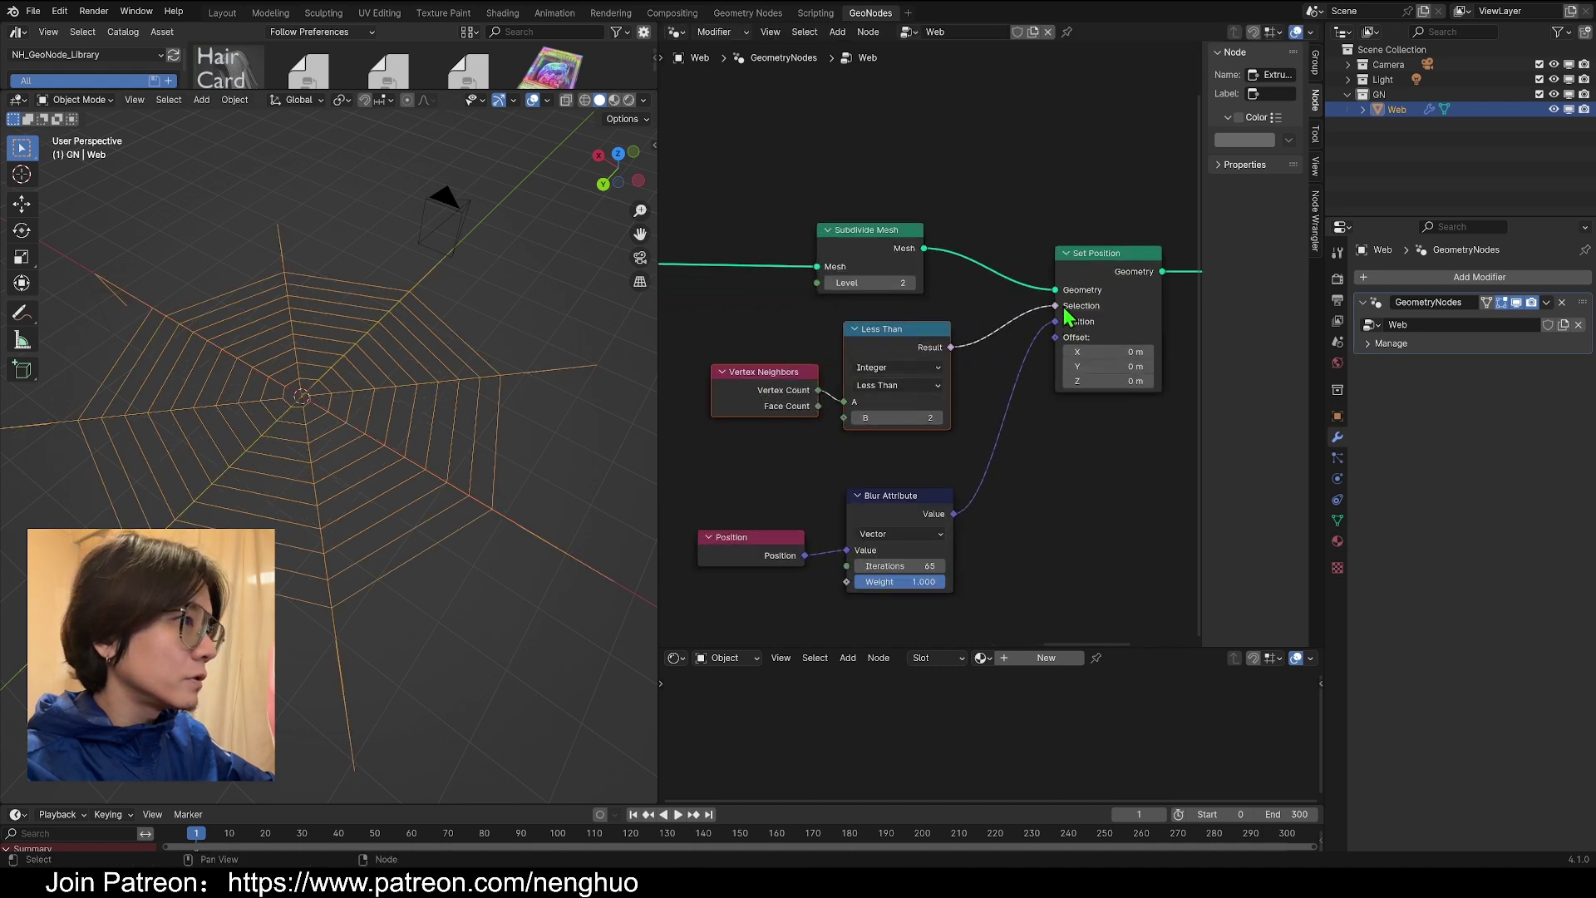
- Insert a Boolean Math node set to Not between the duplicated Less Than node and Set Position's Selection
scroll(306, 382, down, 3)
key(shift+a)
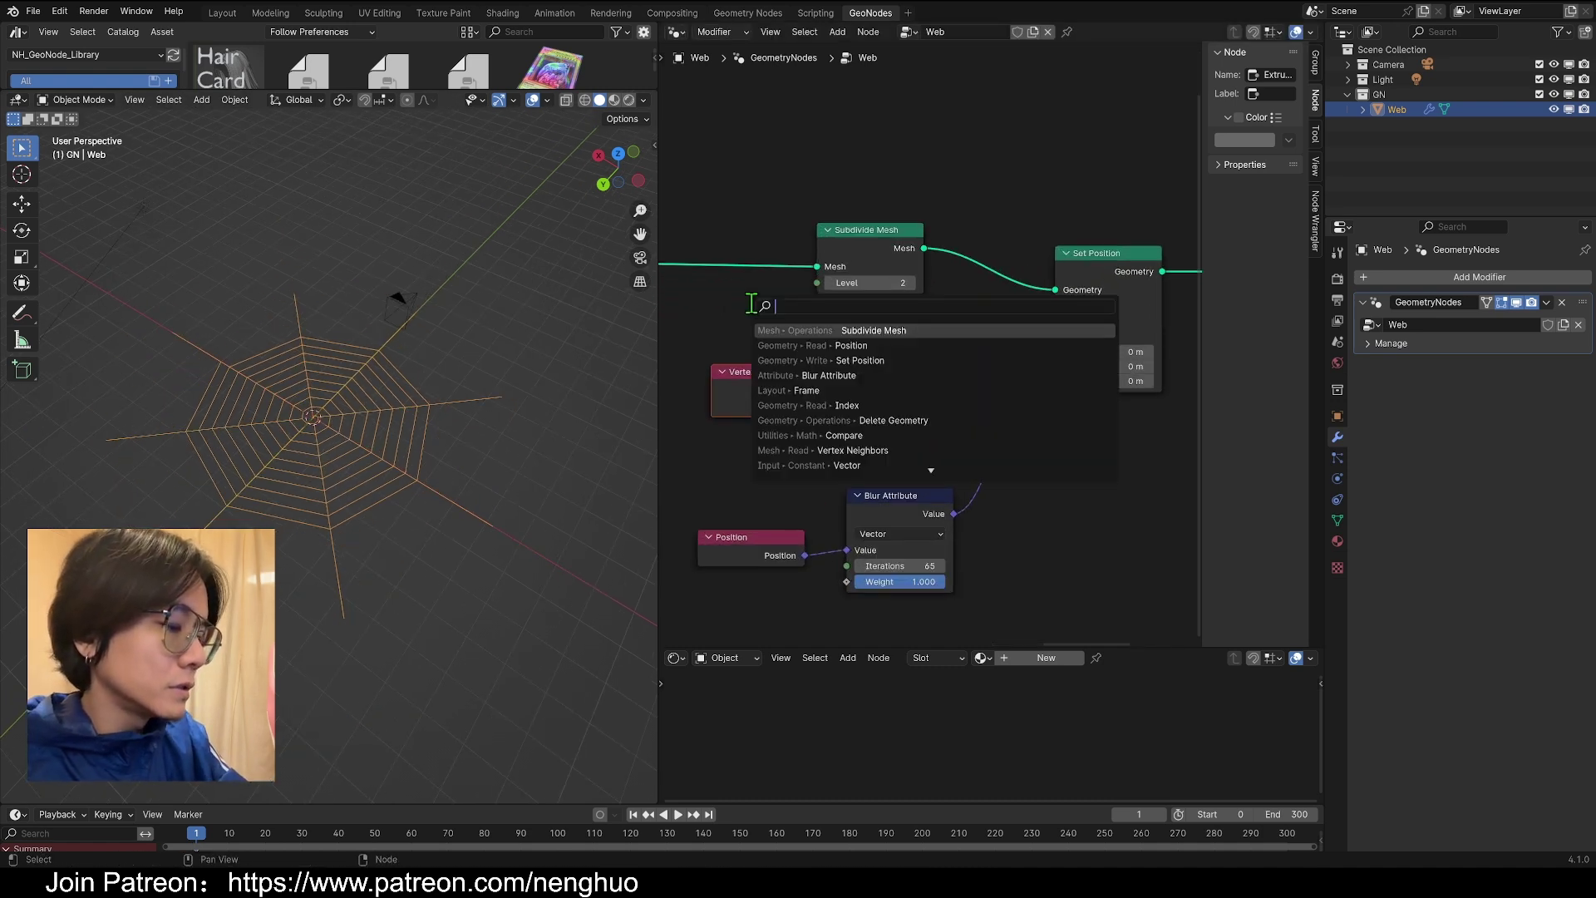
text(bool)
key(Return)
click(934, 301)
click(1067, 347)
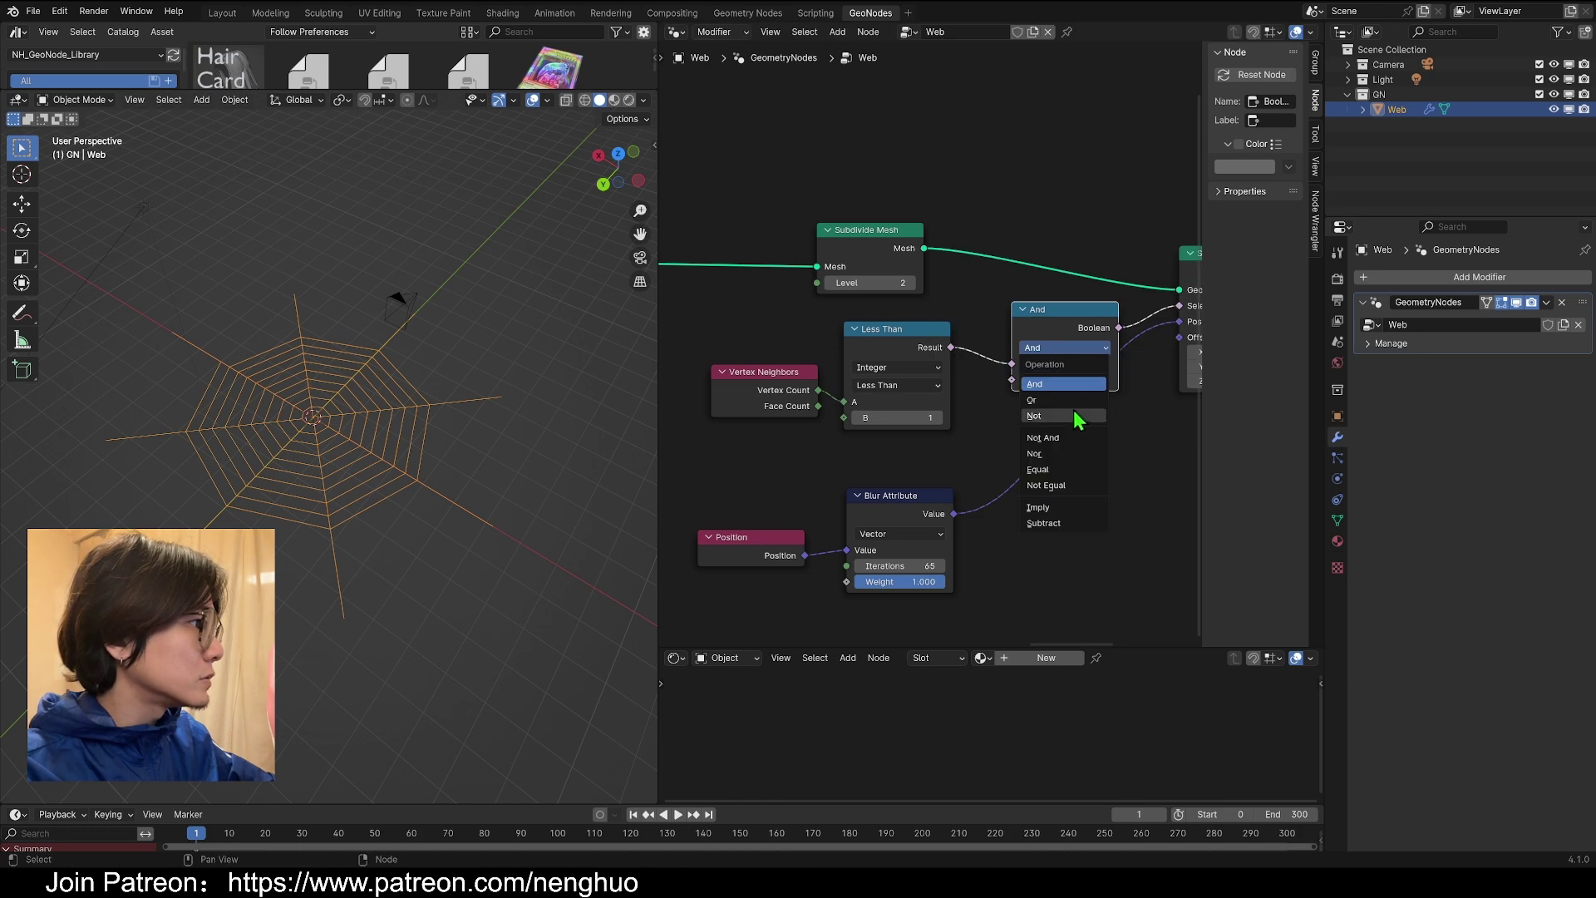
click(1078, 421)
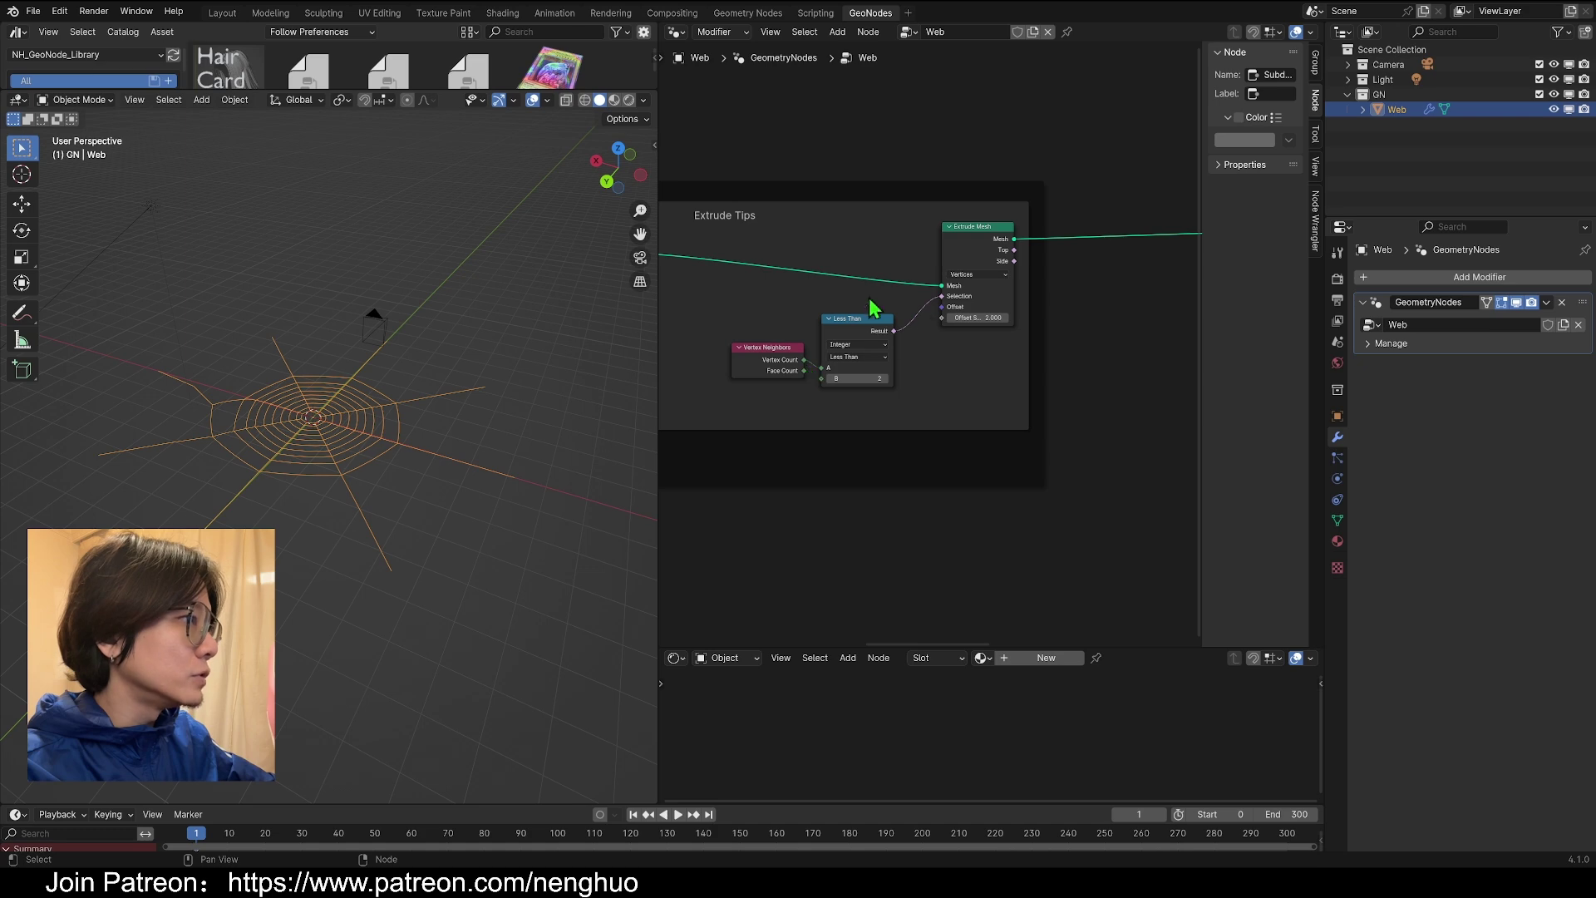
- Align the Not node beside the Less Than node and set Blur Attribute's Iterations to 60
scroll(789, 446, up, 2)
scroll(239, 502, up, 2)
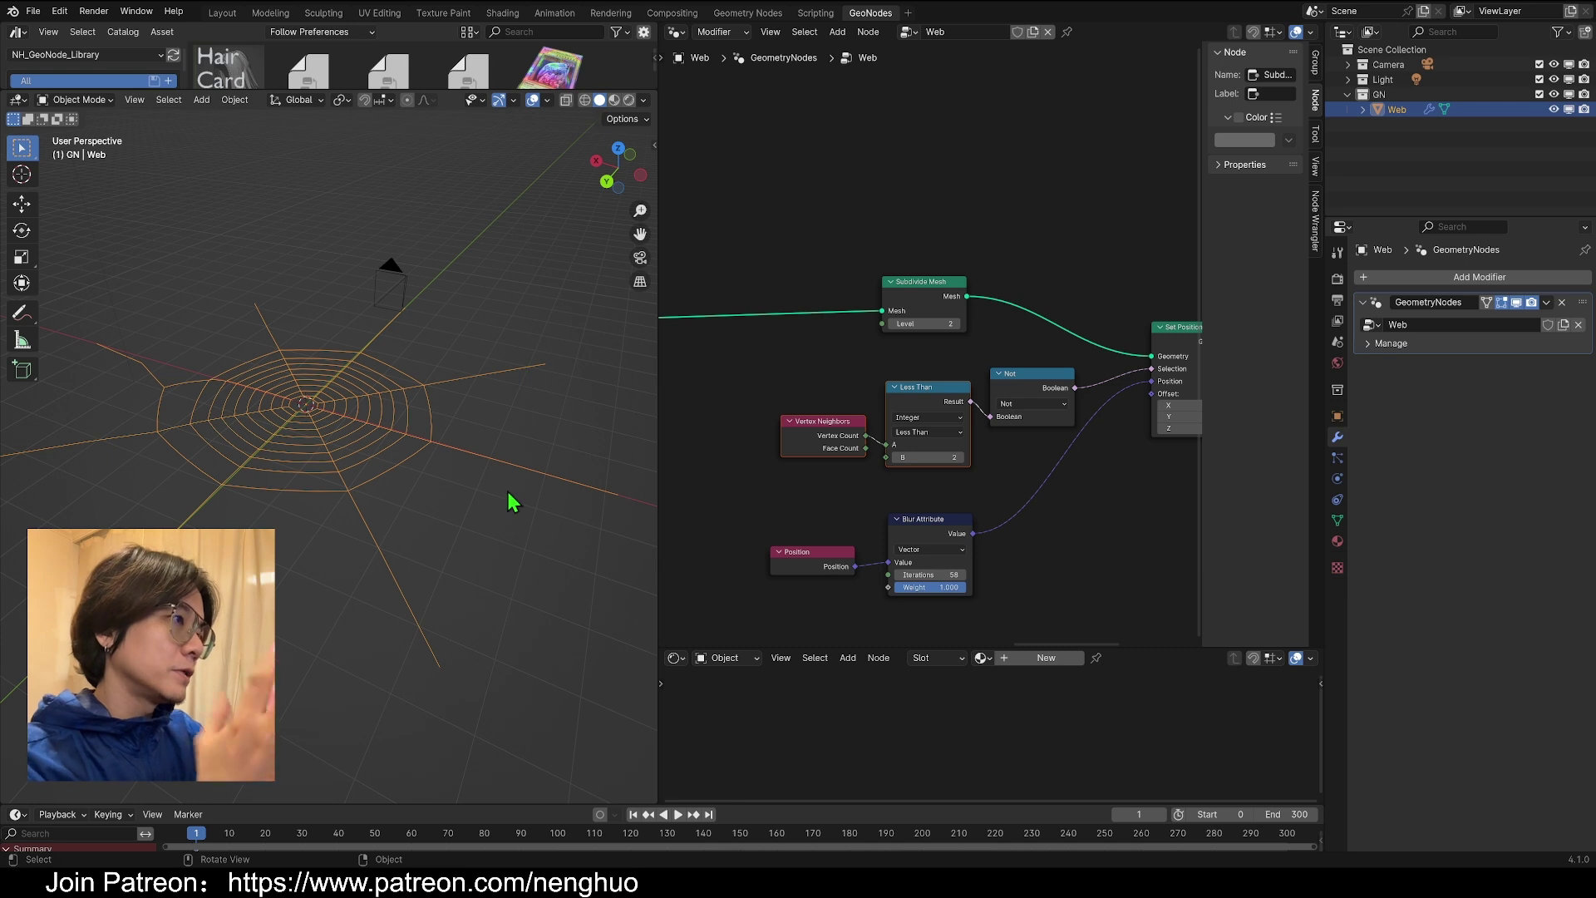
middle_drag(510, 501, 255, 371)
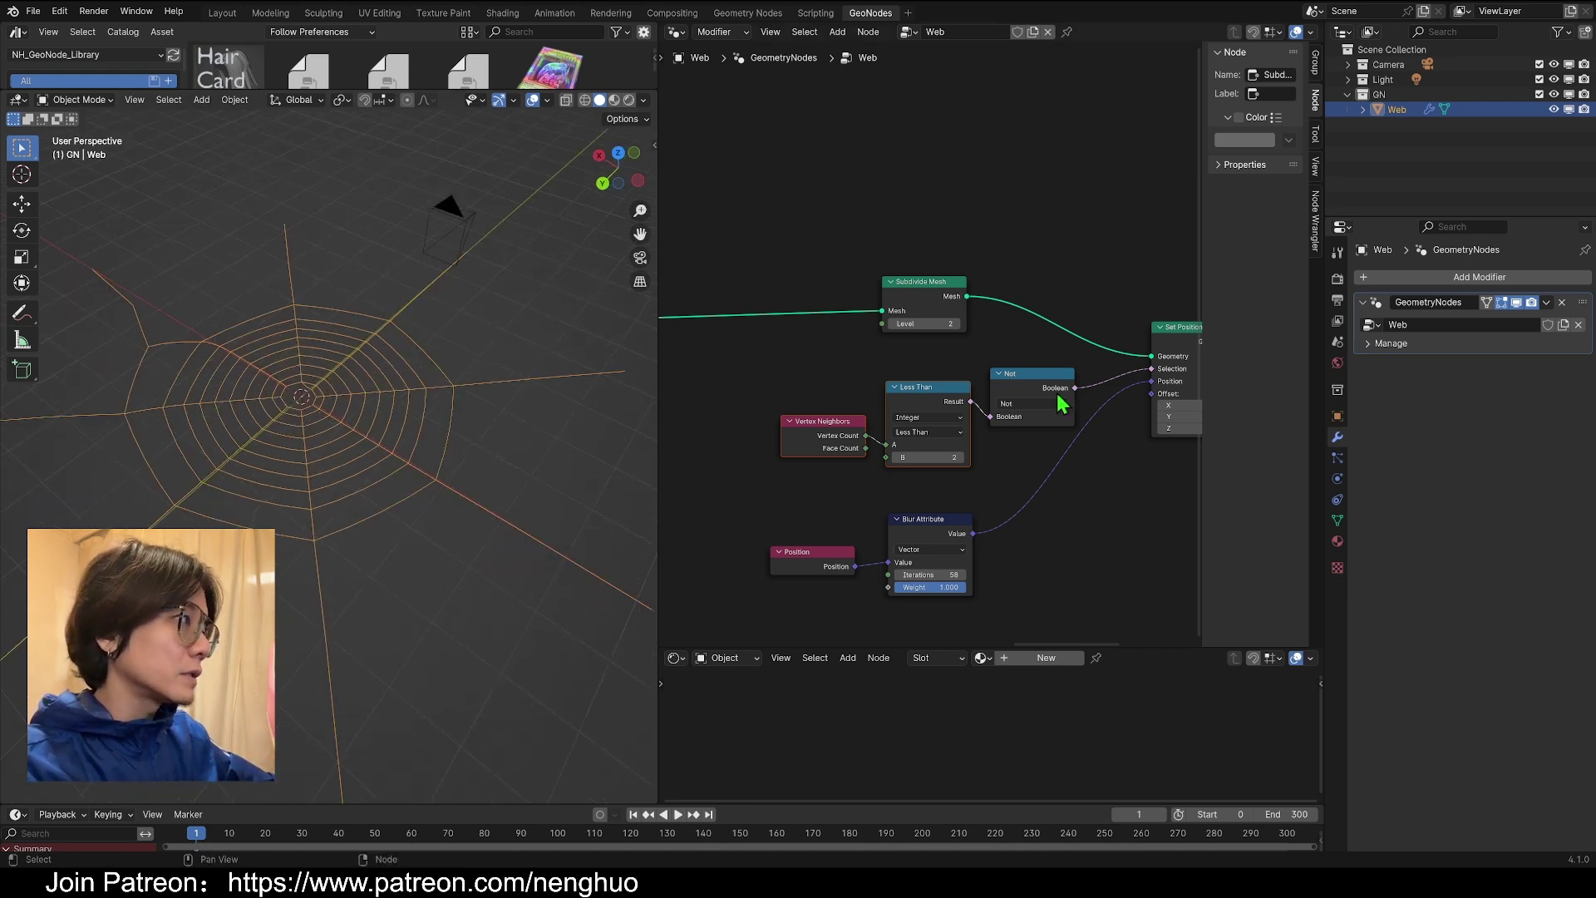
drag(1056, 398, 1046, 418)
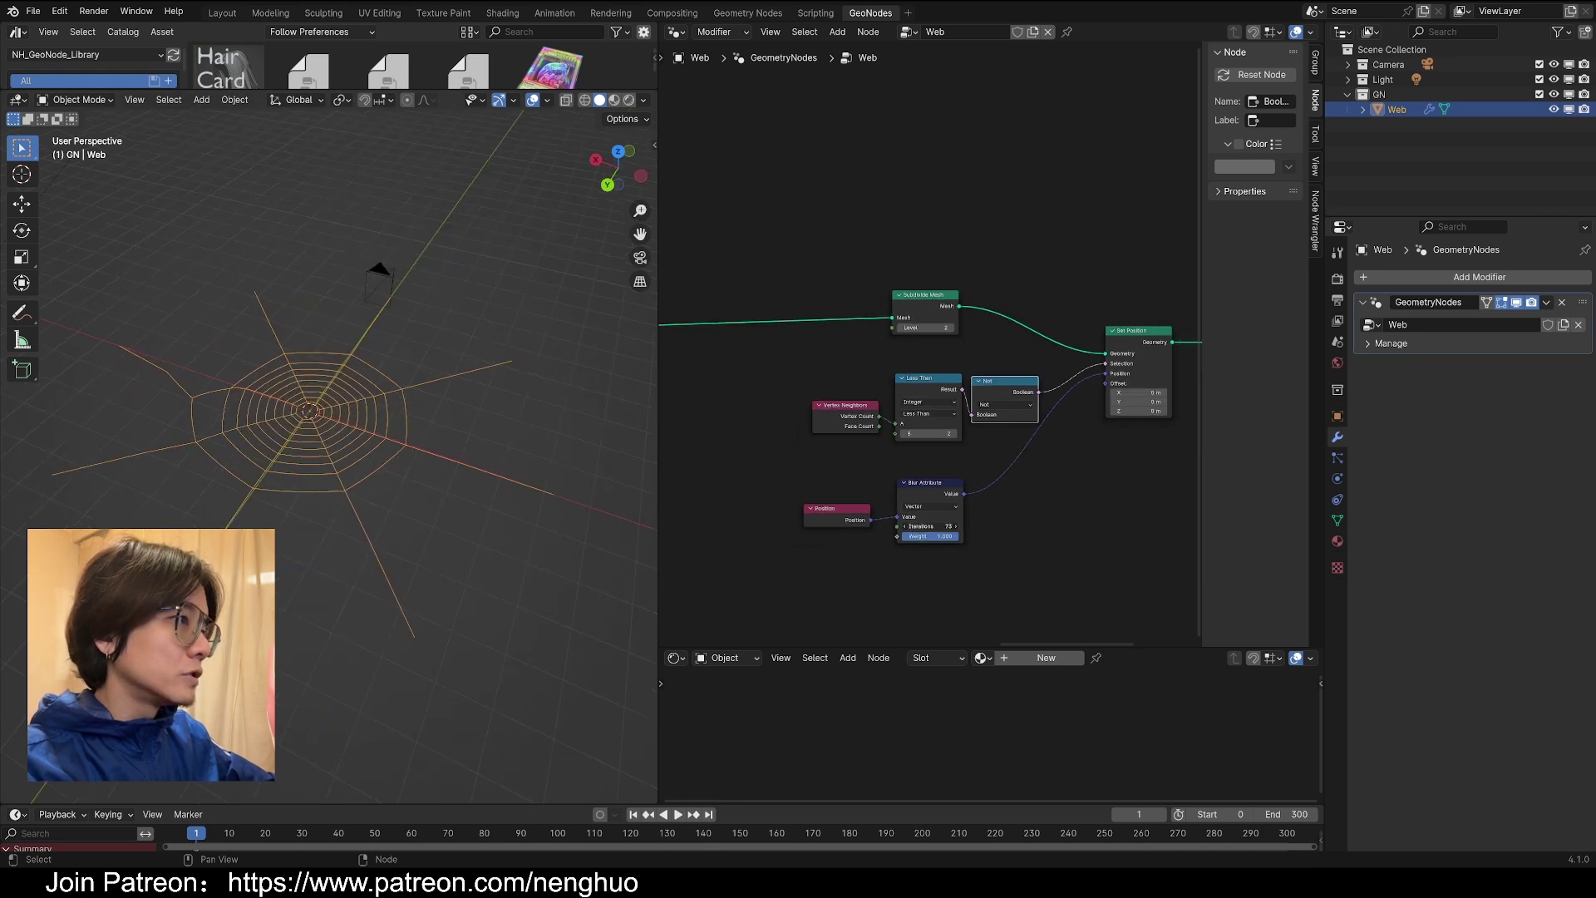
double_click(909, 525)
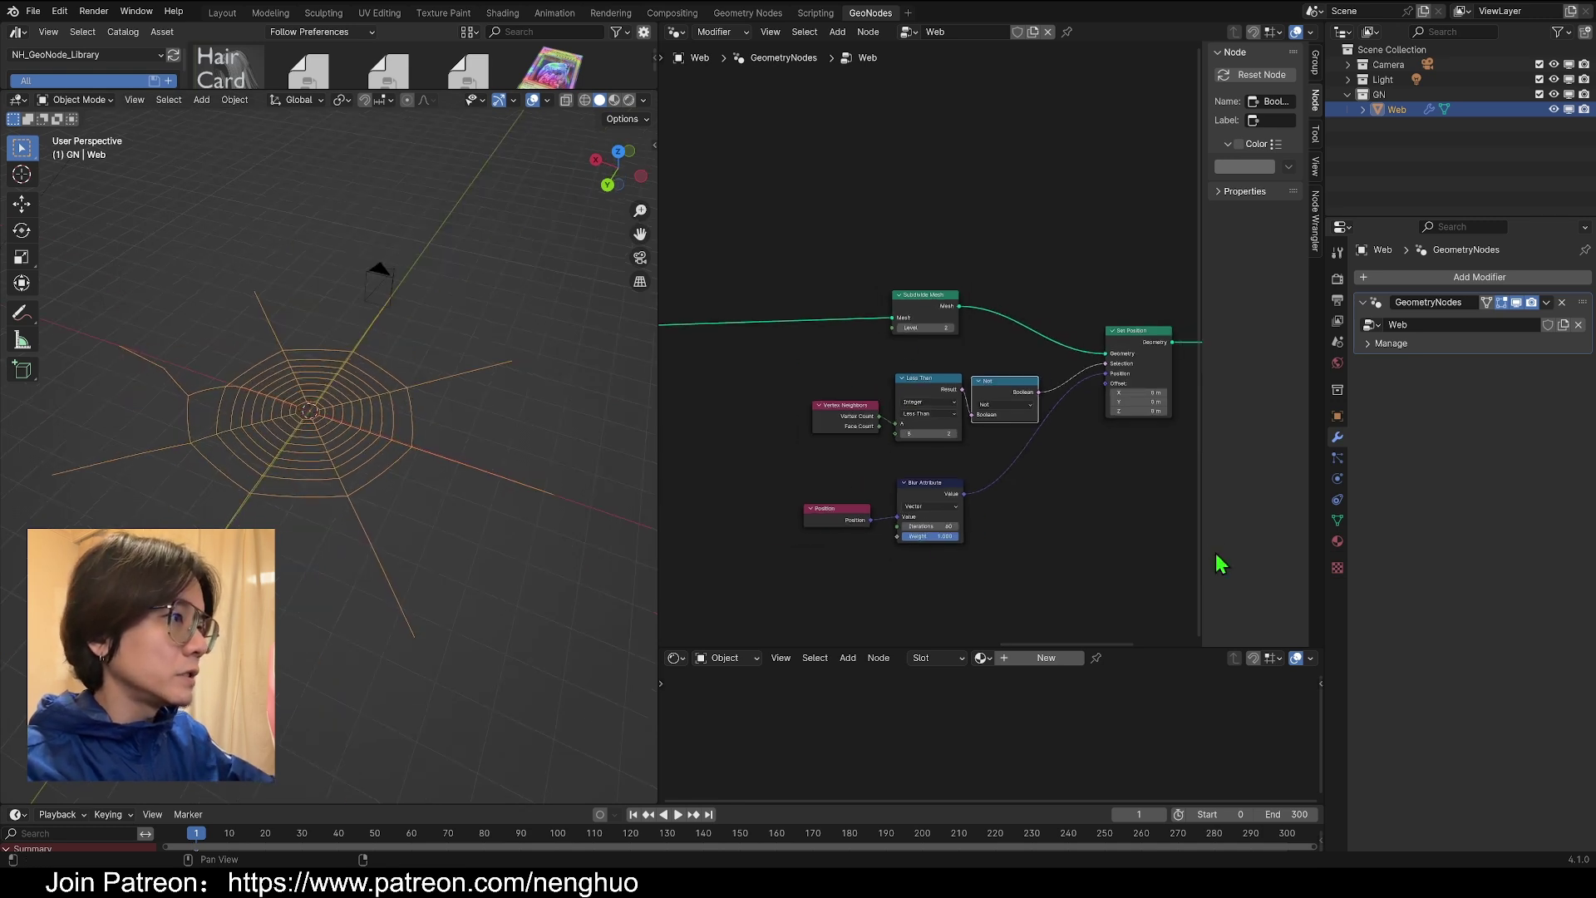
- Enclose the Subdivide Mesh, selection, blur and Set Position nodes in a frame labelled Smooth and place it beside Extrude Tips
key(shift+a)
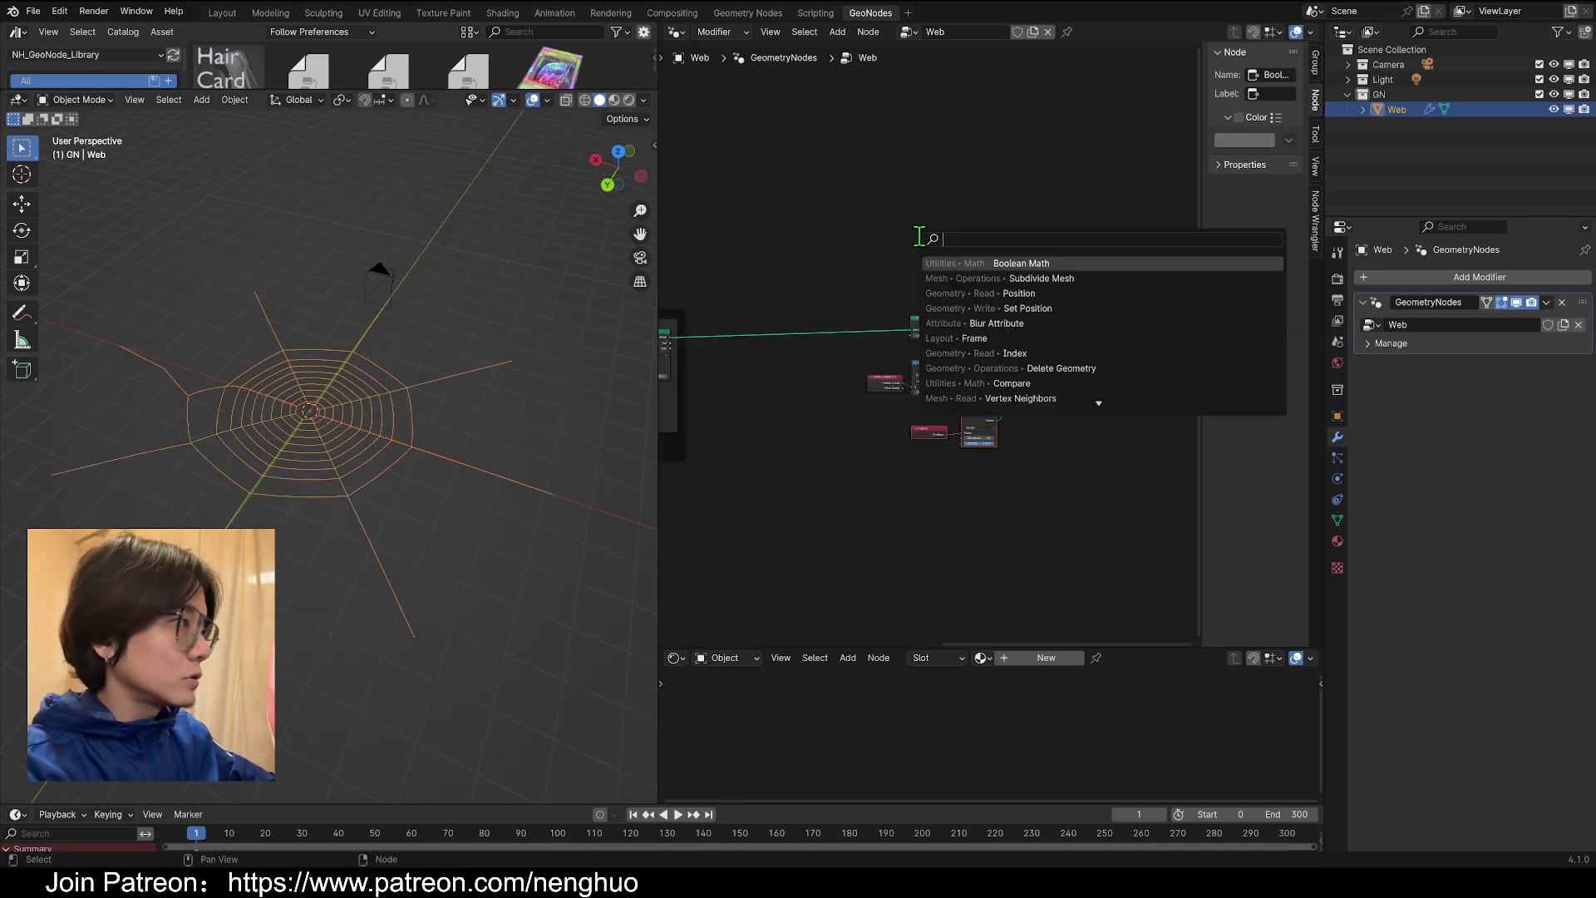
text(f)
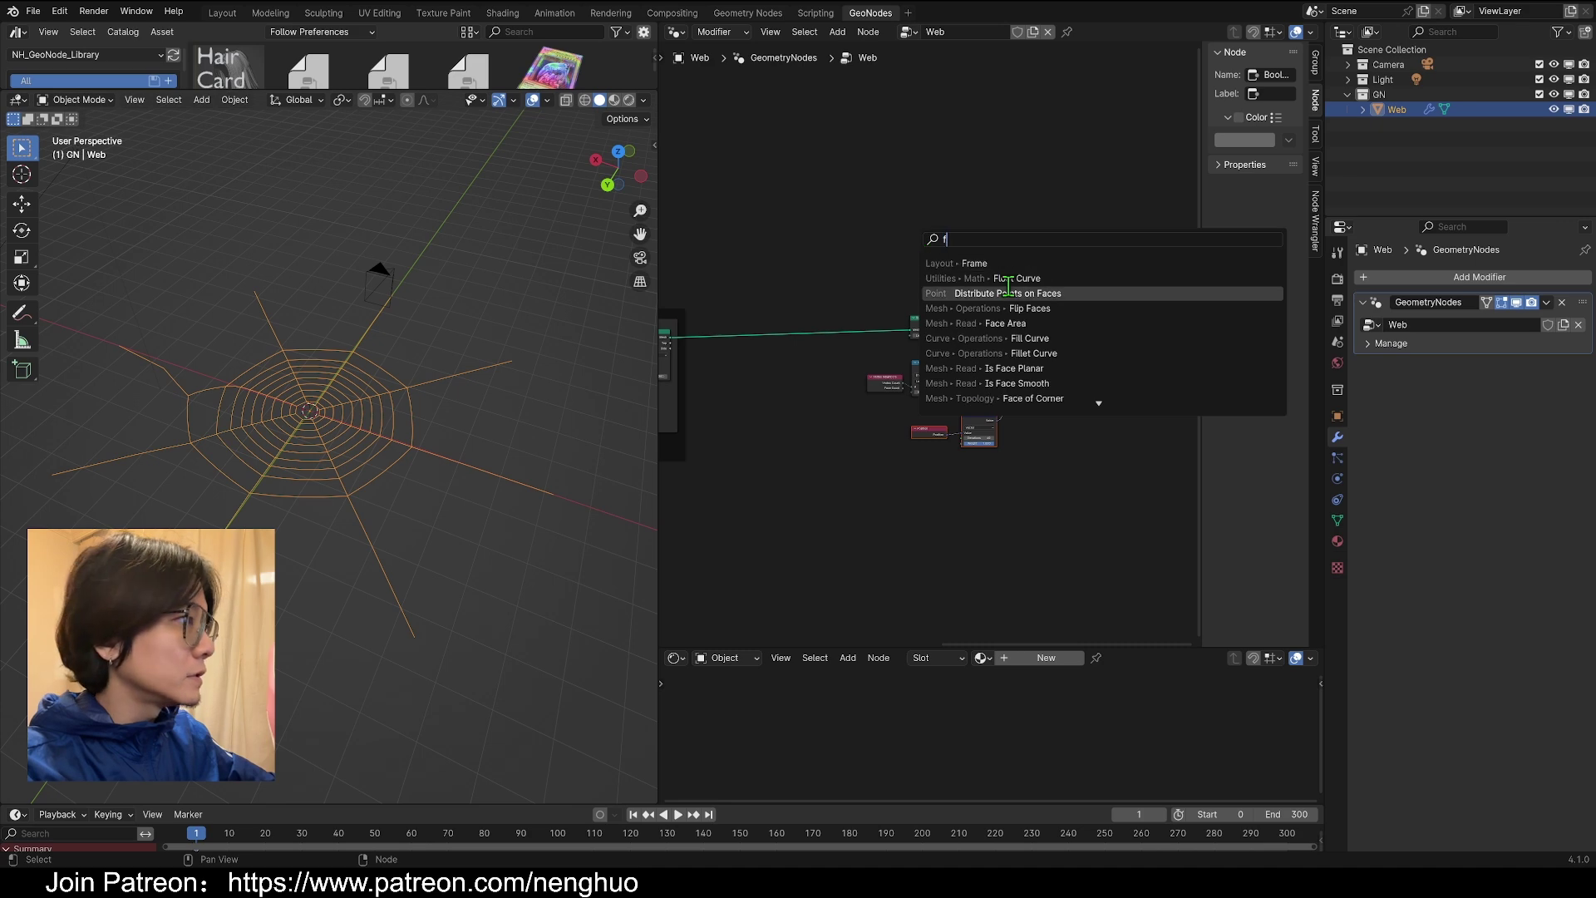
click(1019, 262)
right_click(960, 326)
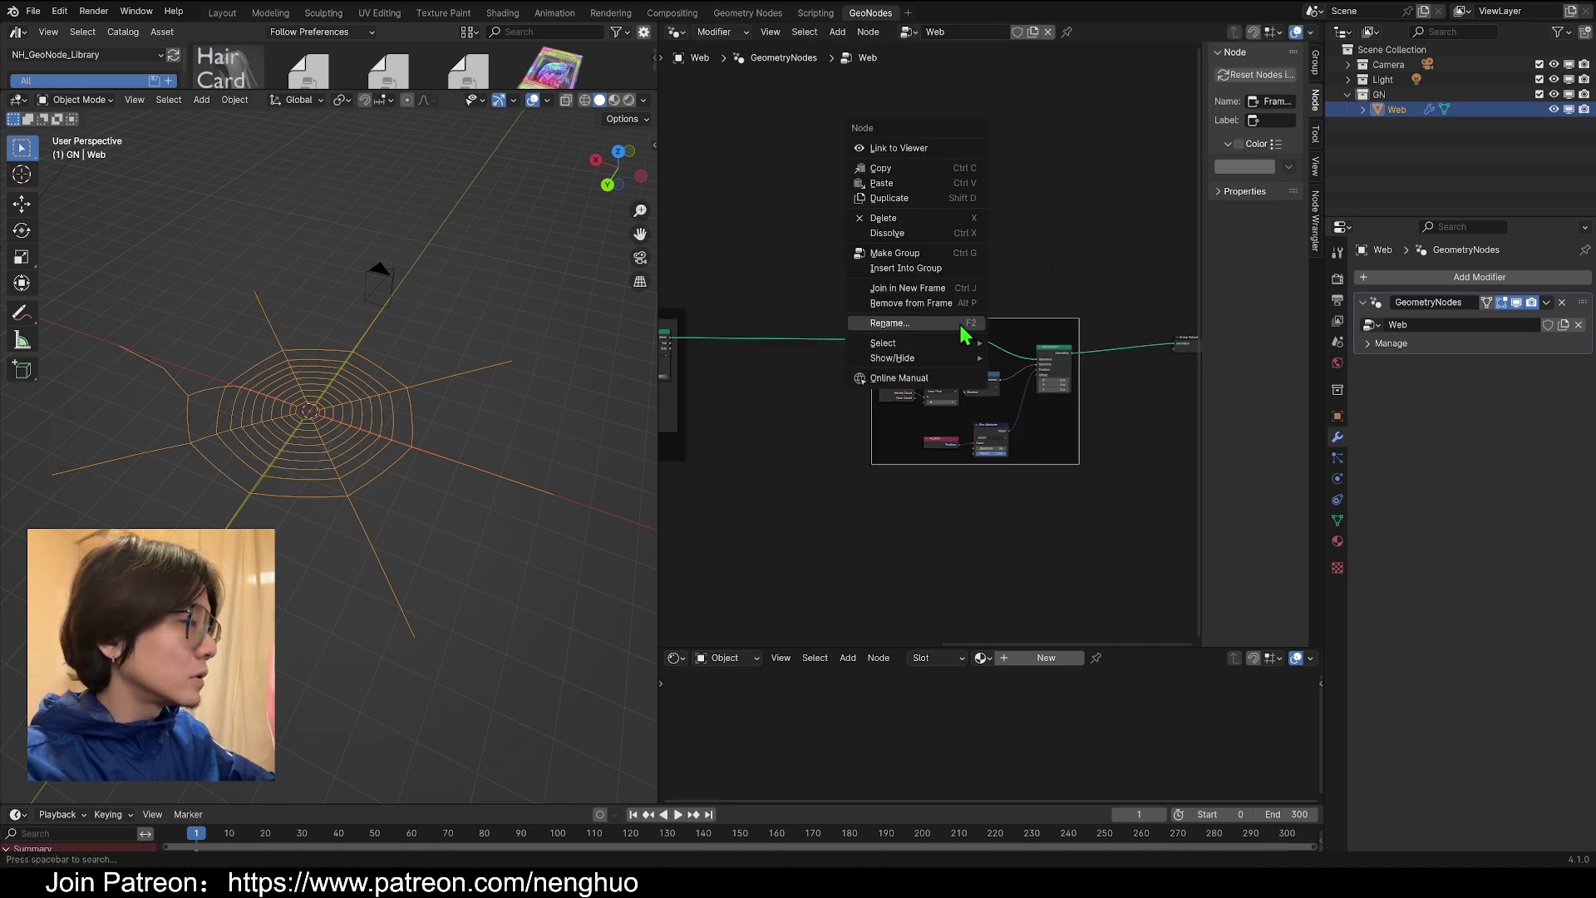
click(964, 326)
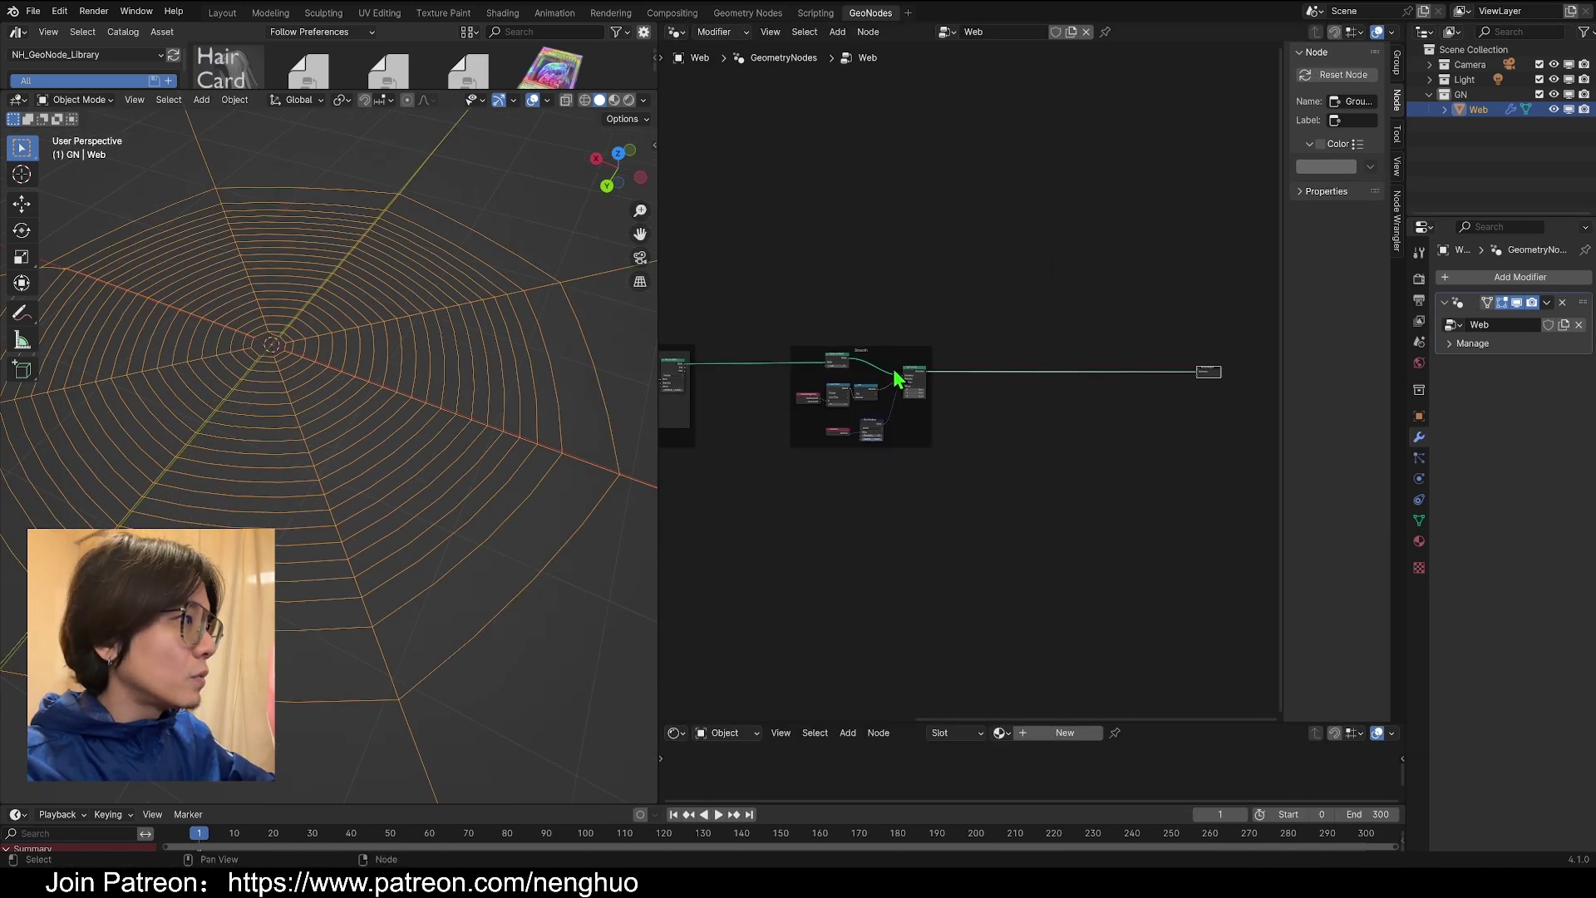
drag(893, 353, 869, 357)
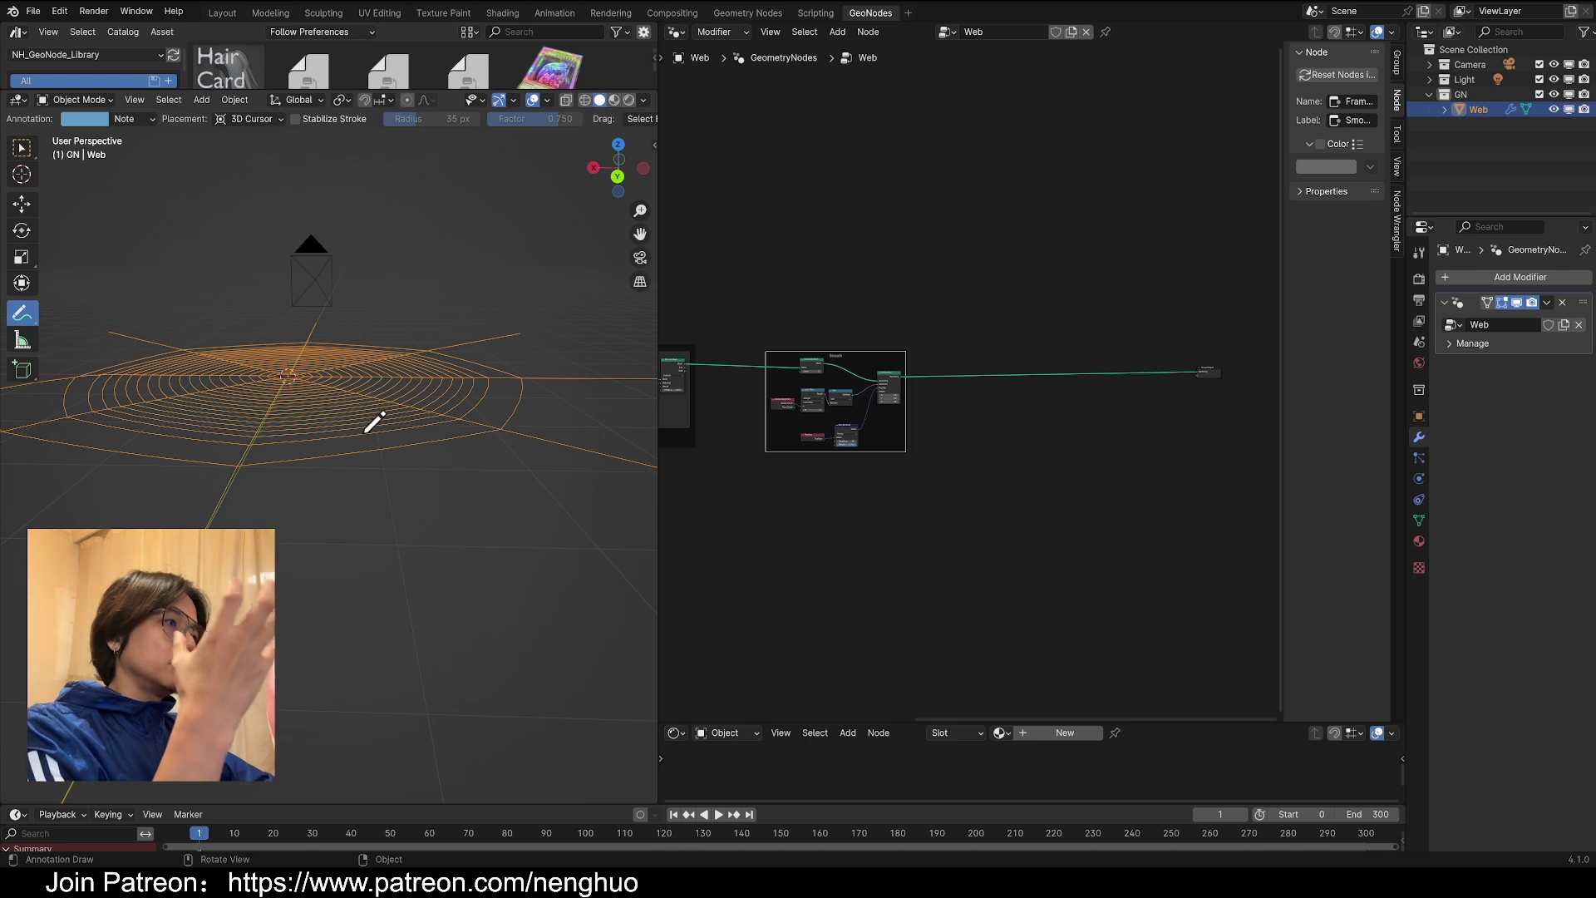
- Sketch sagging curves beneath two of the web's front outer threads with the Annotate tool and erase them
mouse_move(371, 449)
middle_down()
mouse_move(426, 400)
mouse_move(374, 413)
middle_up()
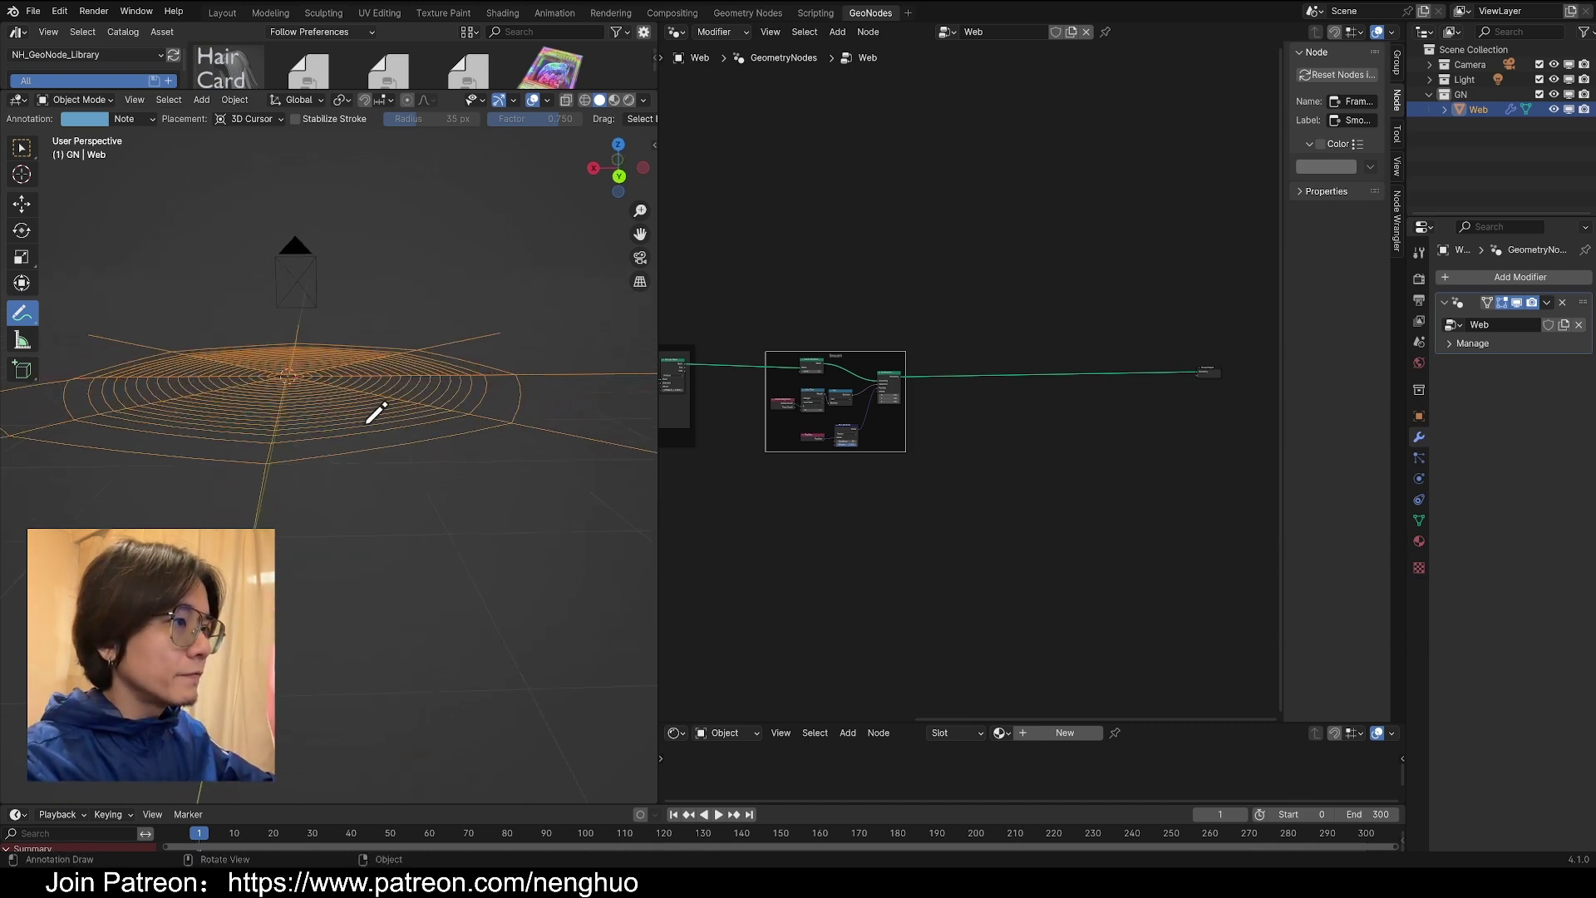
drag(266, 468, 499, 419)
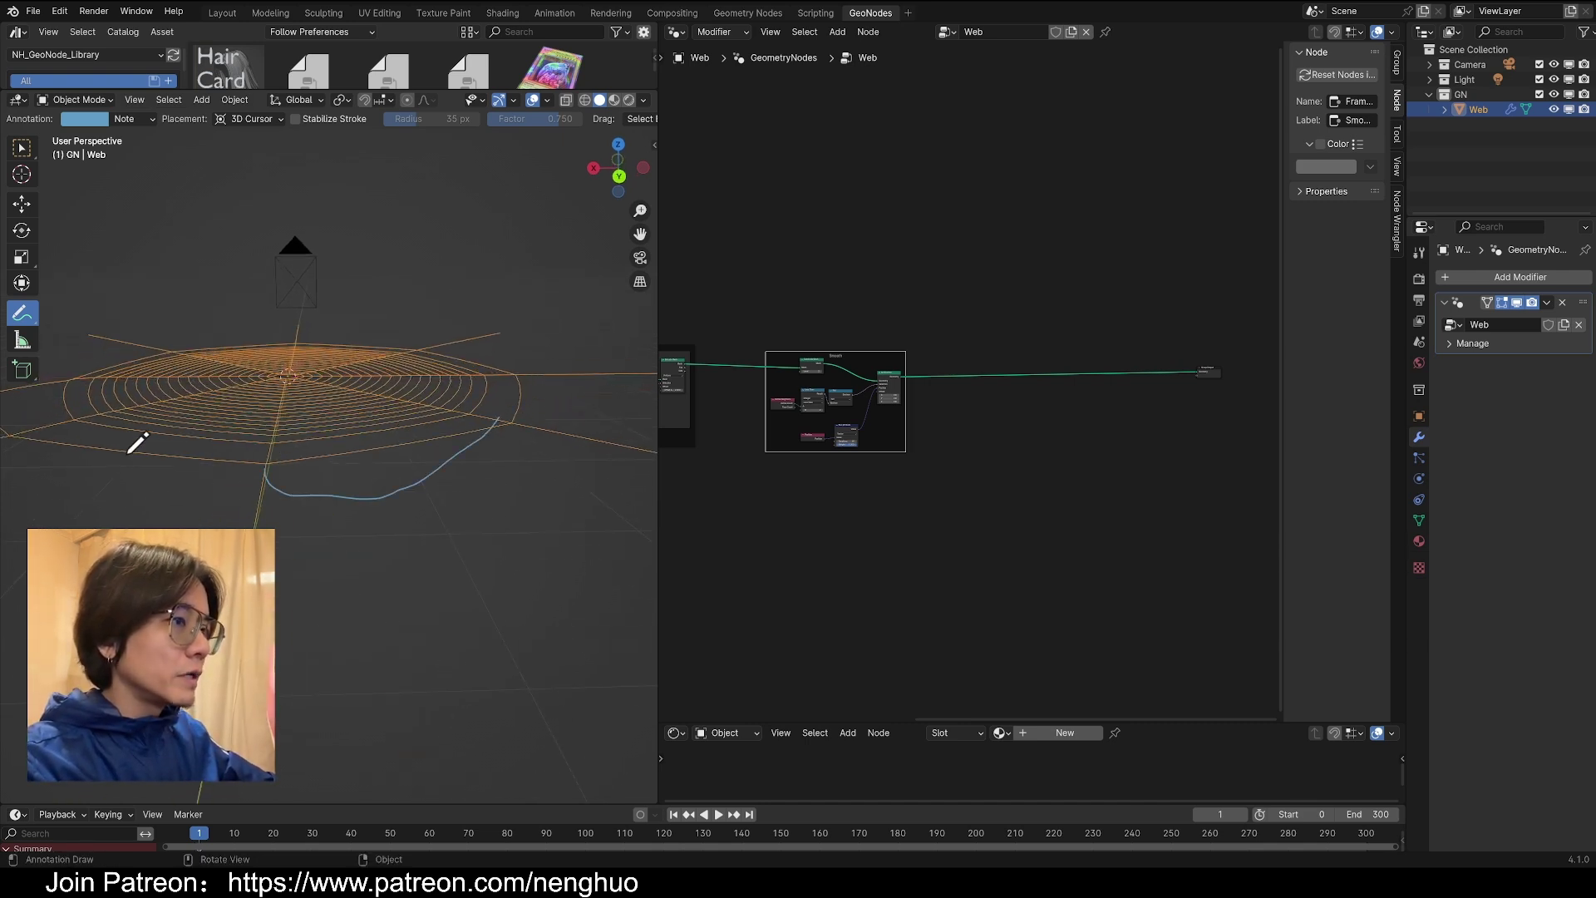
drag(13, 437, 179, 490)
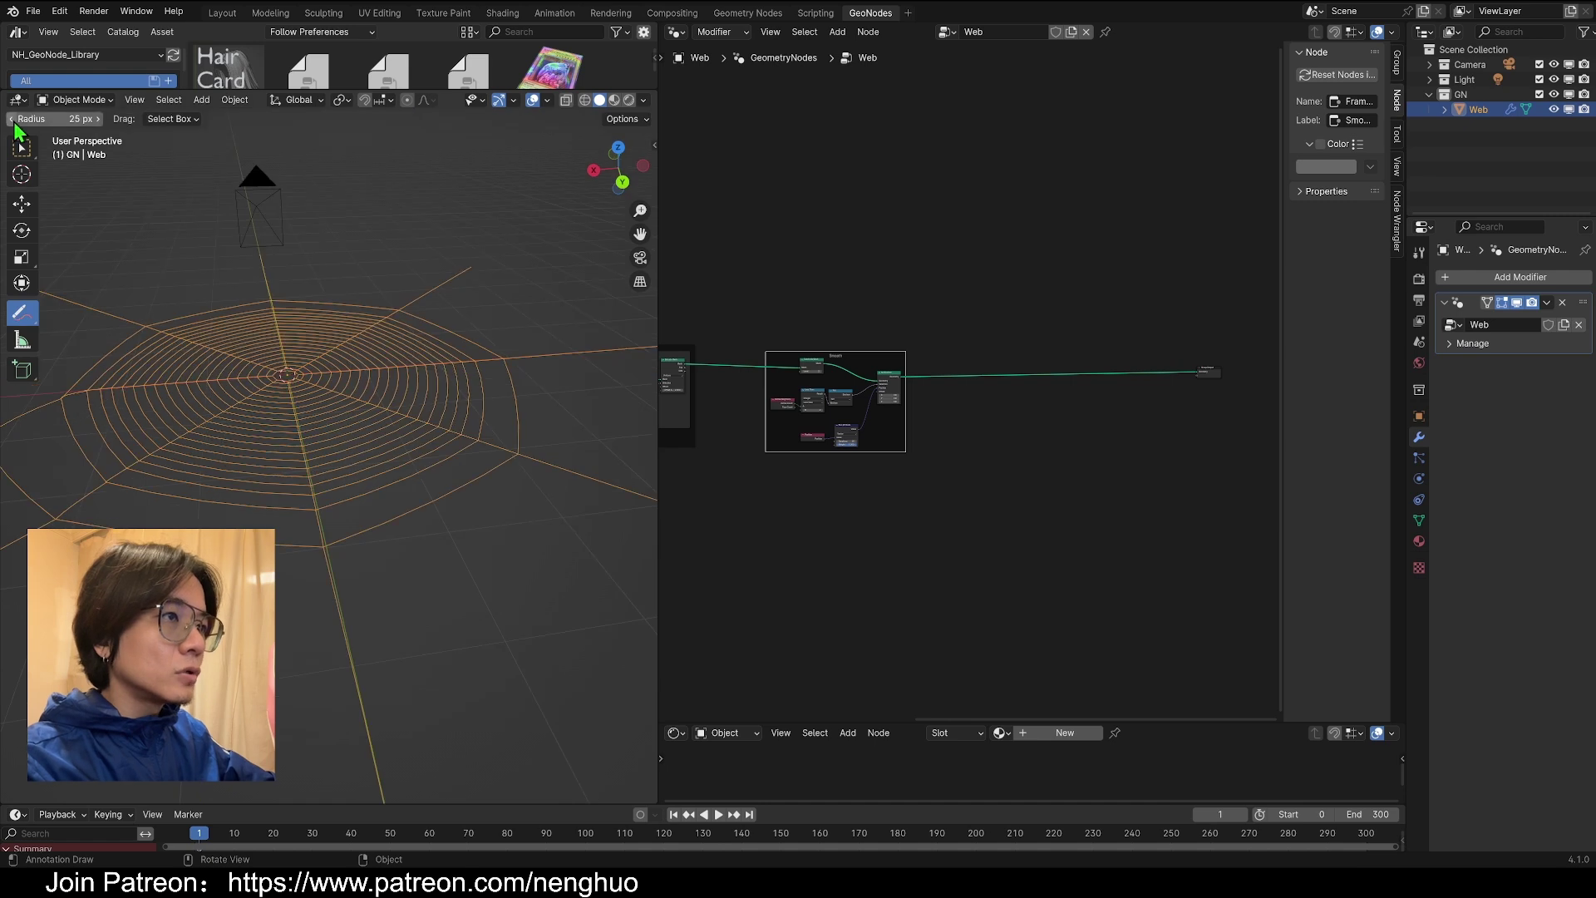
click(69, 101)
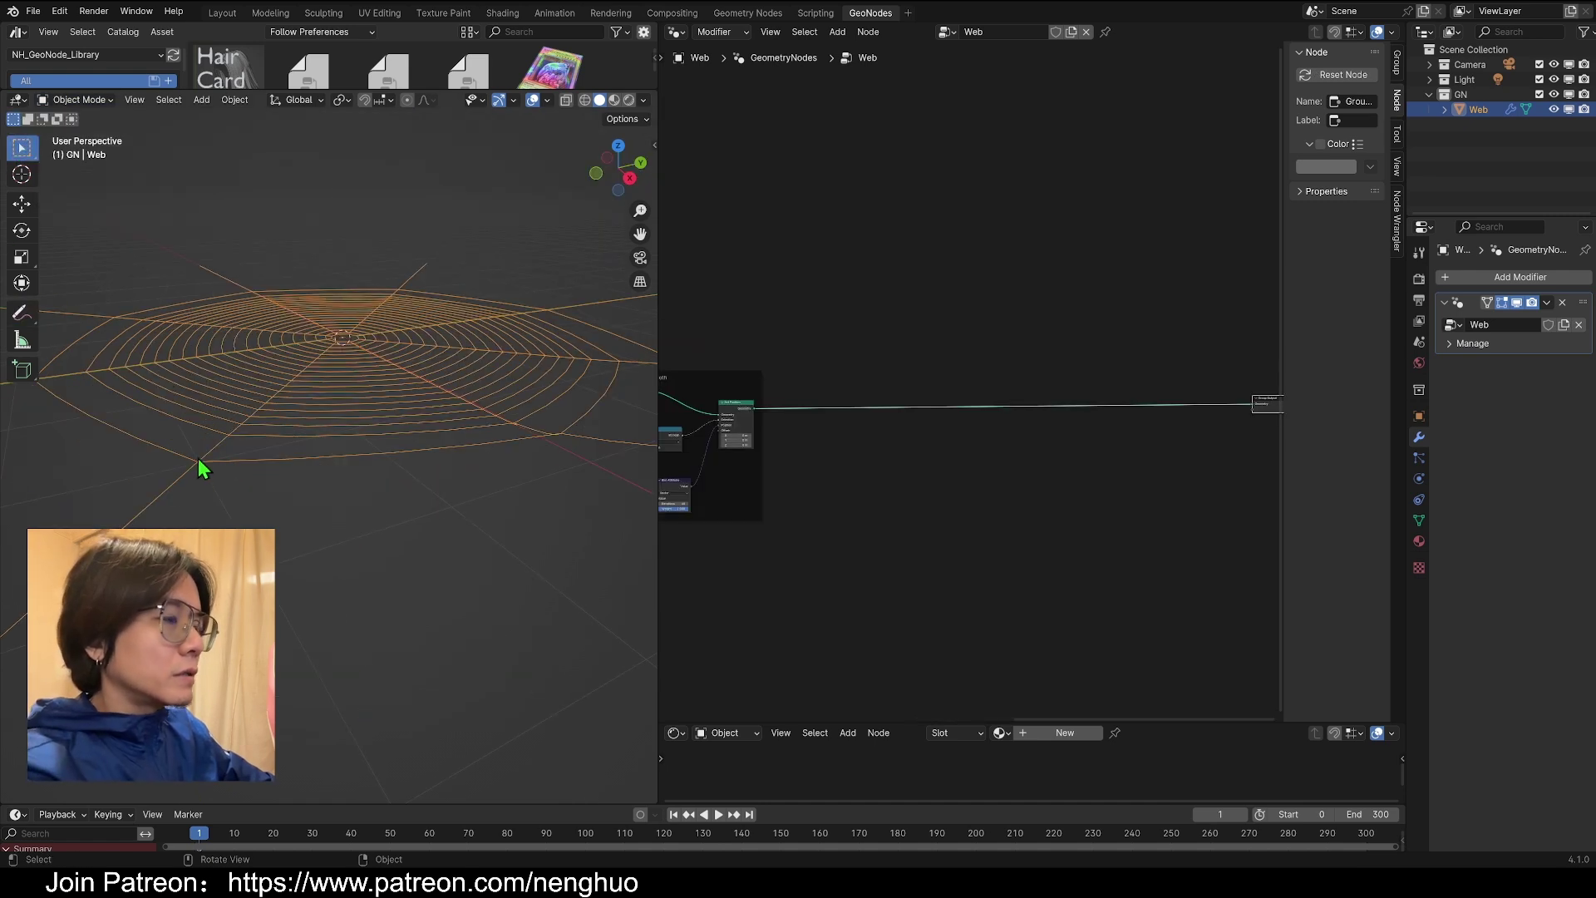
- Annotate a front outer thread with 0 and 1 at its ends, a connecting arrow, 0.5 midway and a sagging curve below
key(shift+space)
key(d)
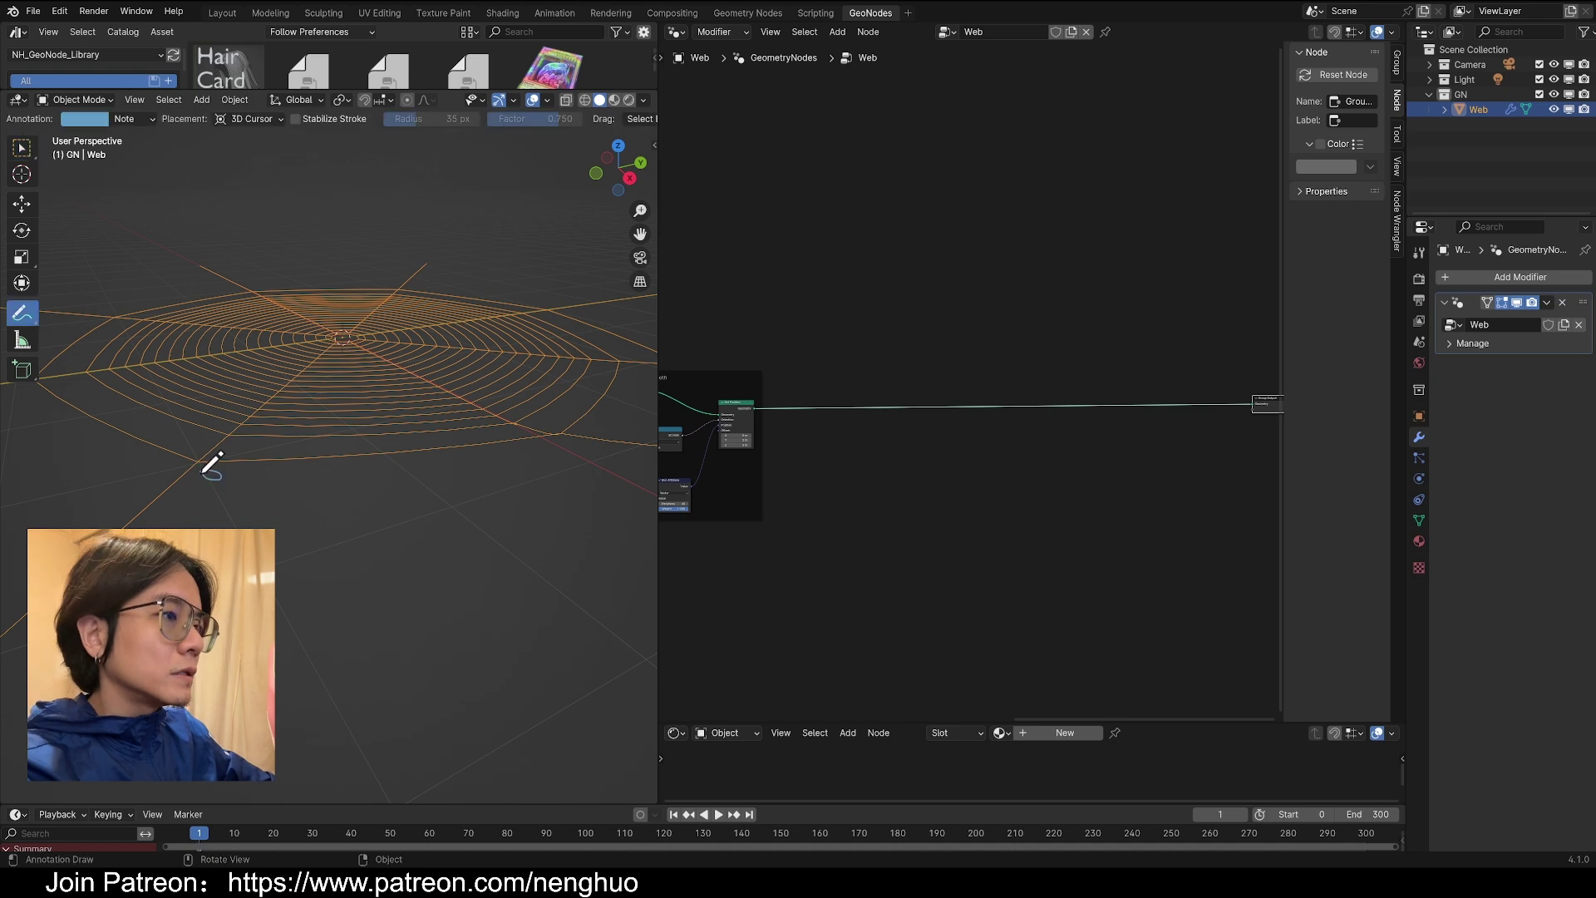
mouse_move(201, 472)
mouse_down()
mouse_move(213, 480)
mouse_move(200, 474)
mouse_up()
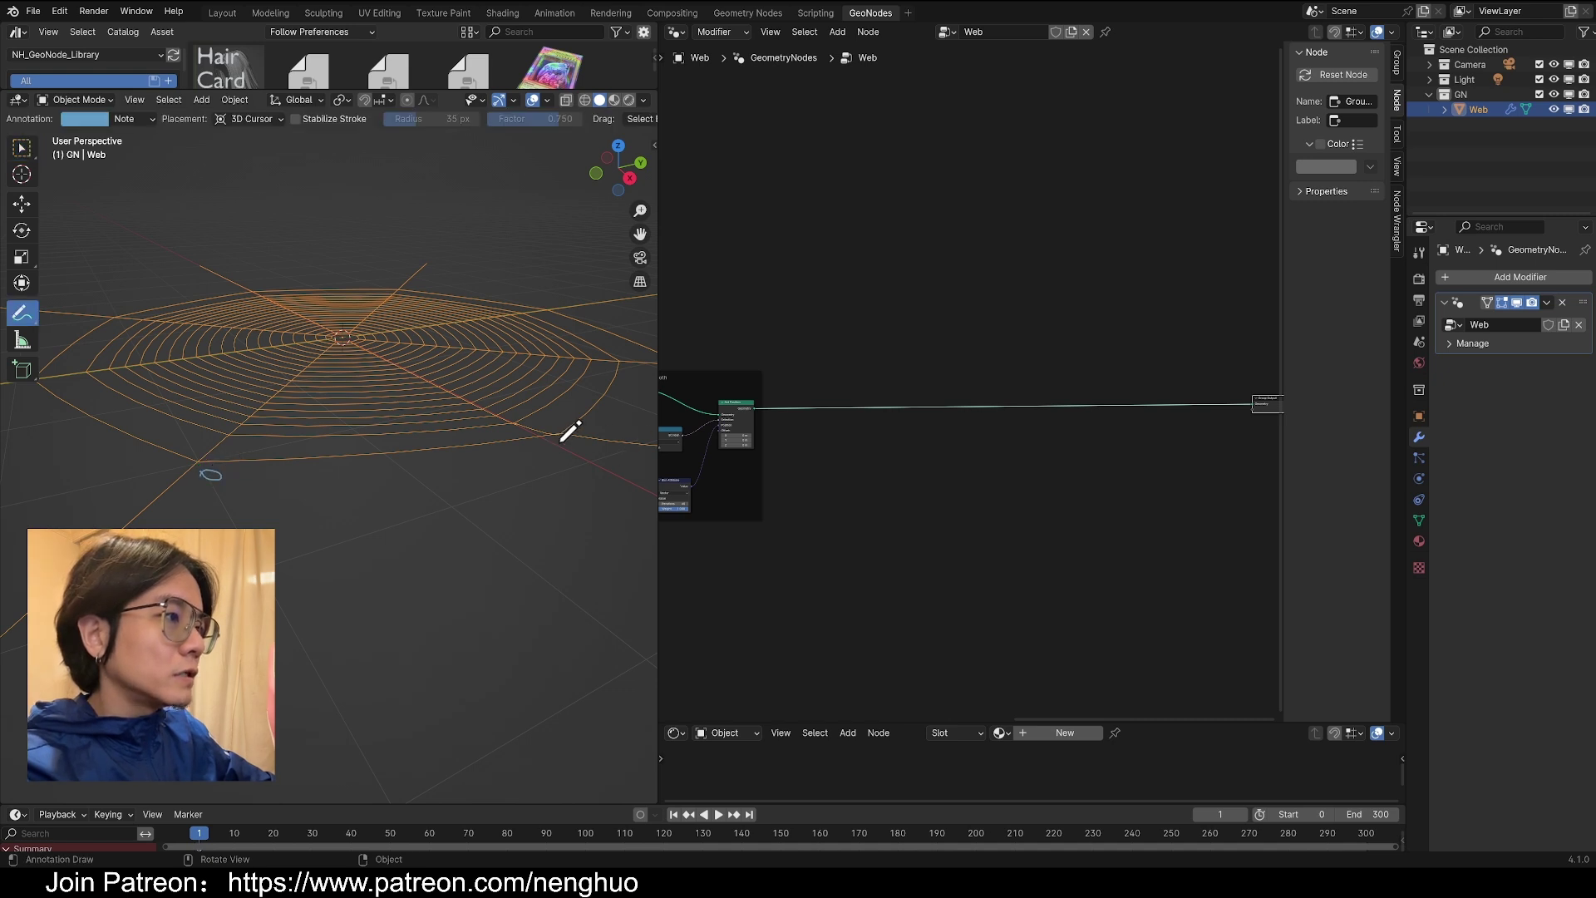
drag(226, 480, 524, 490)
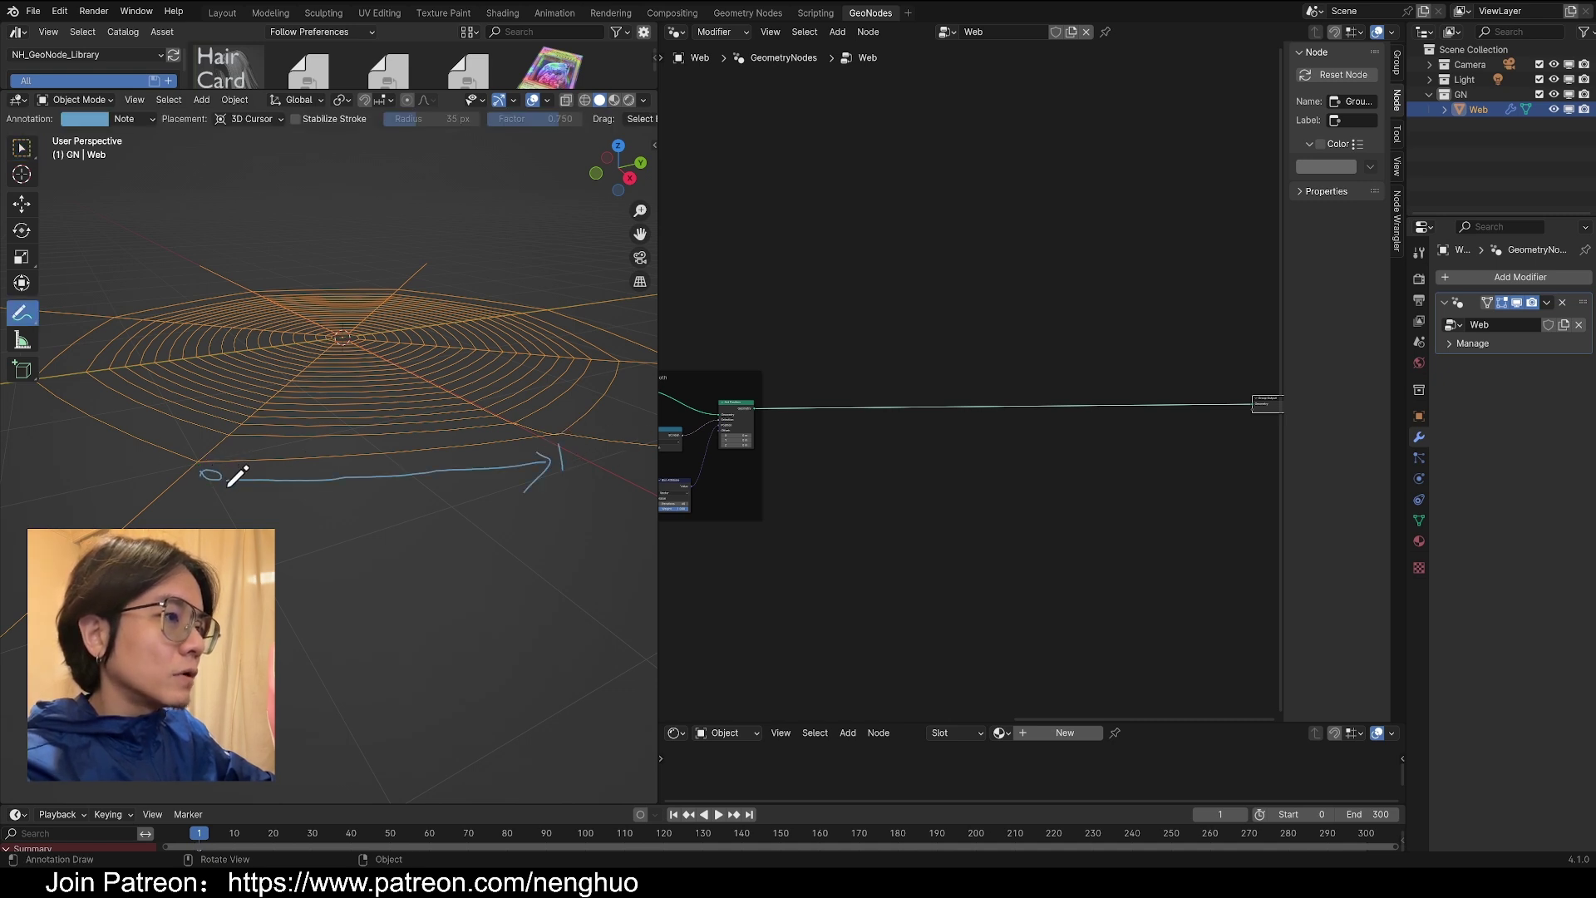
drag(397, 497, 408, 523)
drag(384, 504, 366, 519)
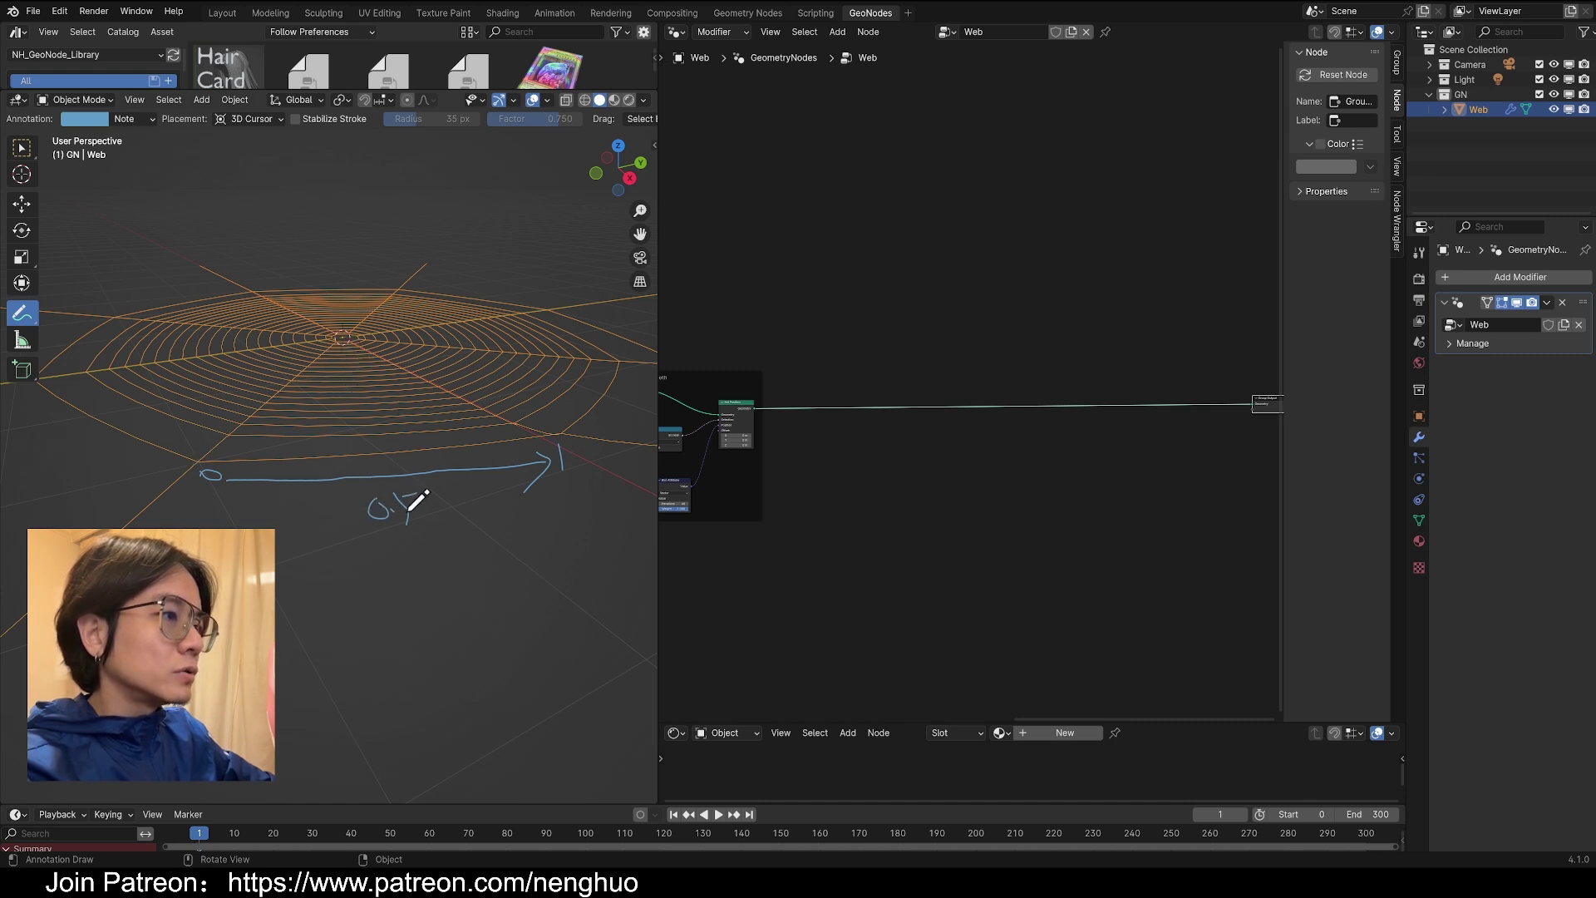
drag(378, 489, 381, 568)
mouse_move(237, 510)
mouse_down()
mouse_move(371, 567)
mouse_move(530, 485)
mouse_move(534, 427)
mouse_up()
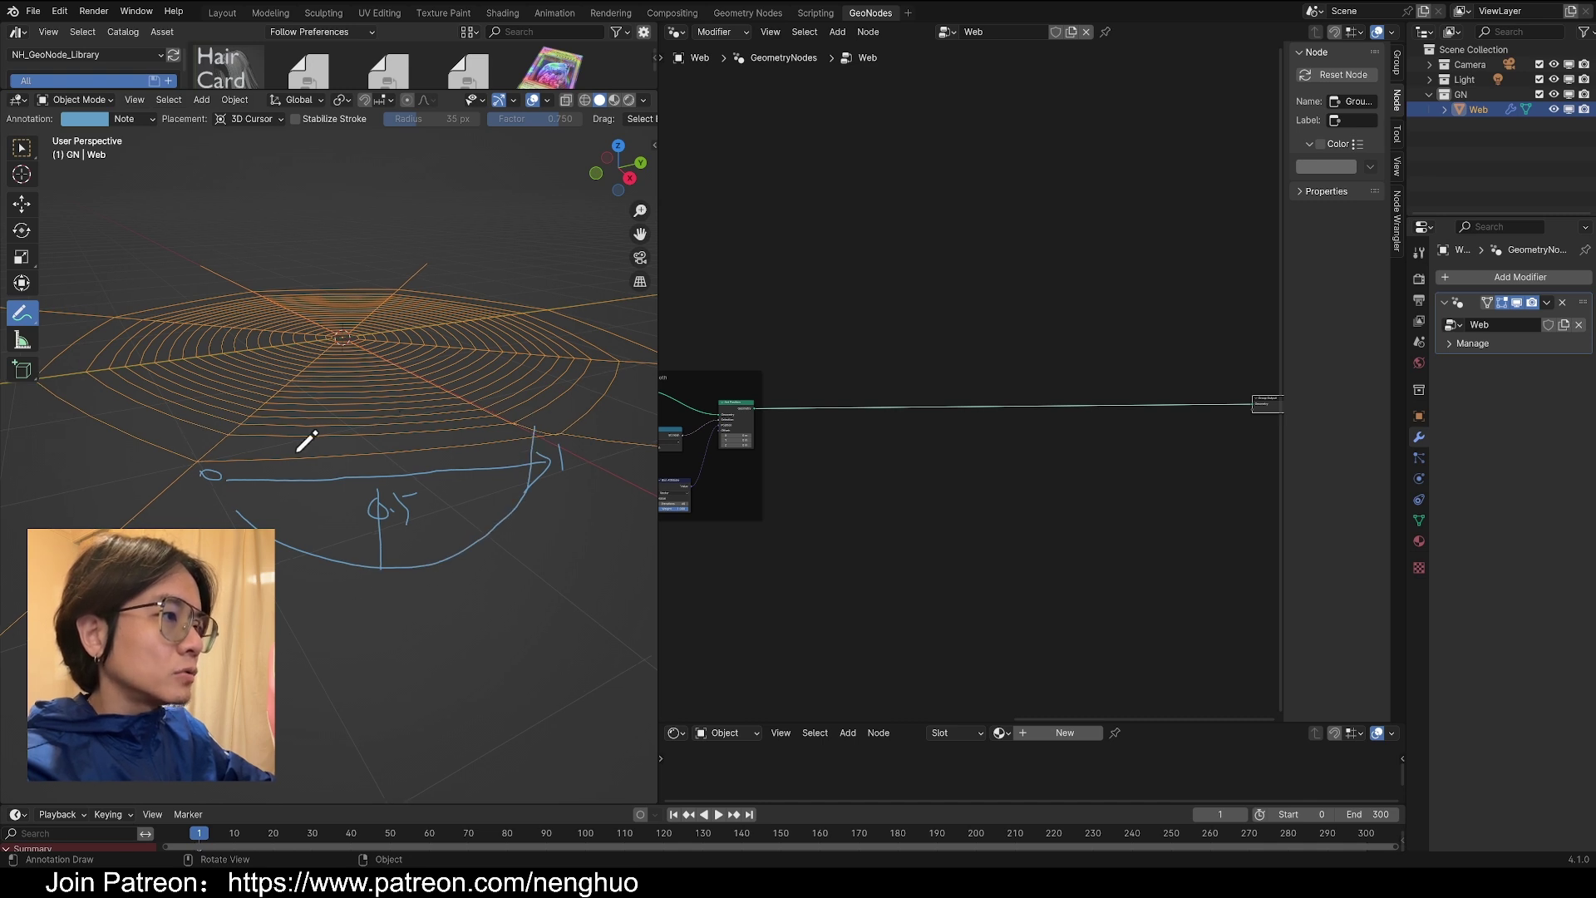
- Add Mesh to Curve and Set Position nodes on the geometry link between the Smooth frame and Group Output
middle_drag(865, 460, 1057, 459)
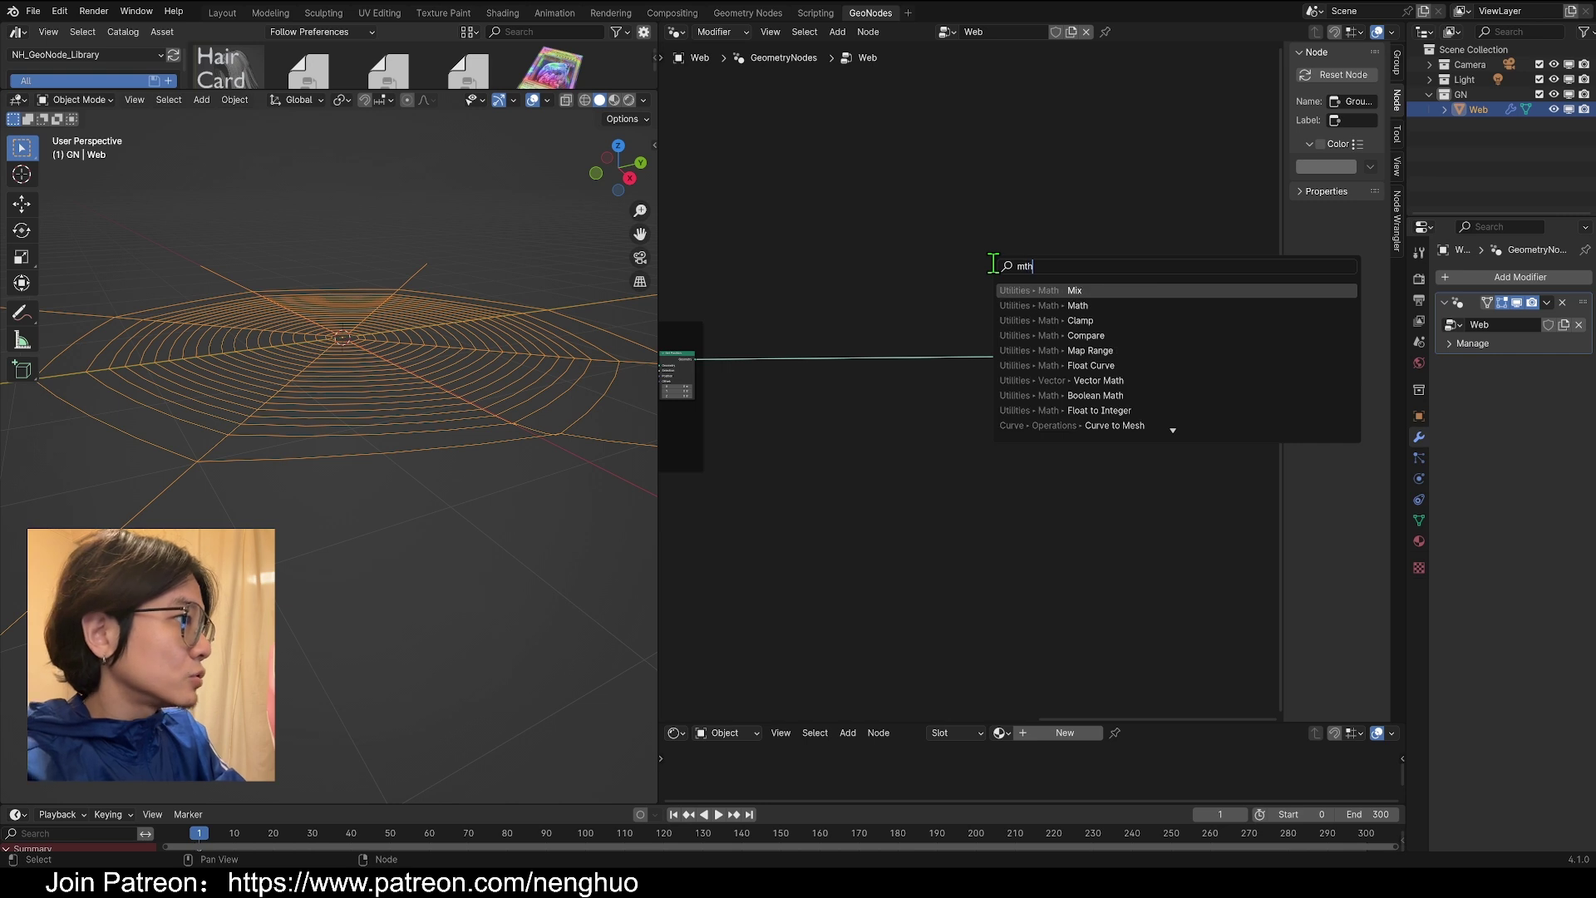
key(Return)
key(shift+a)
text(s)
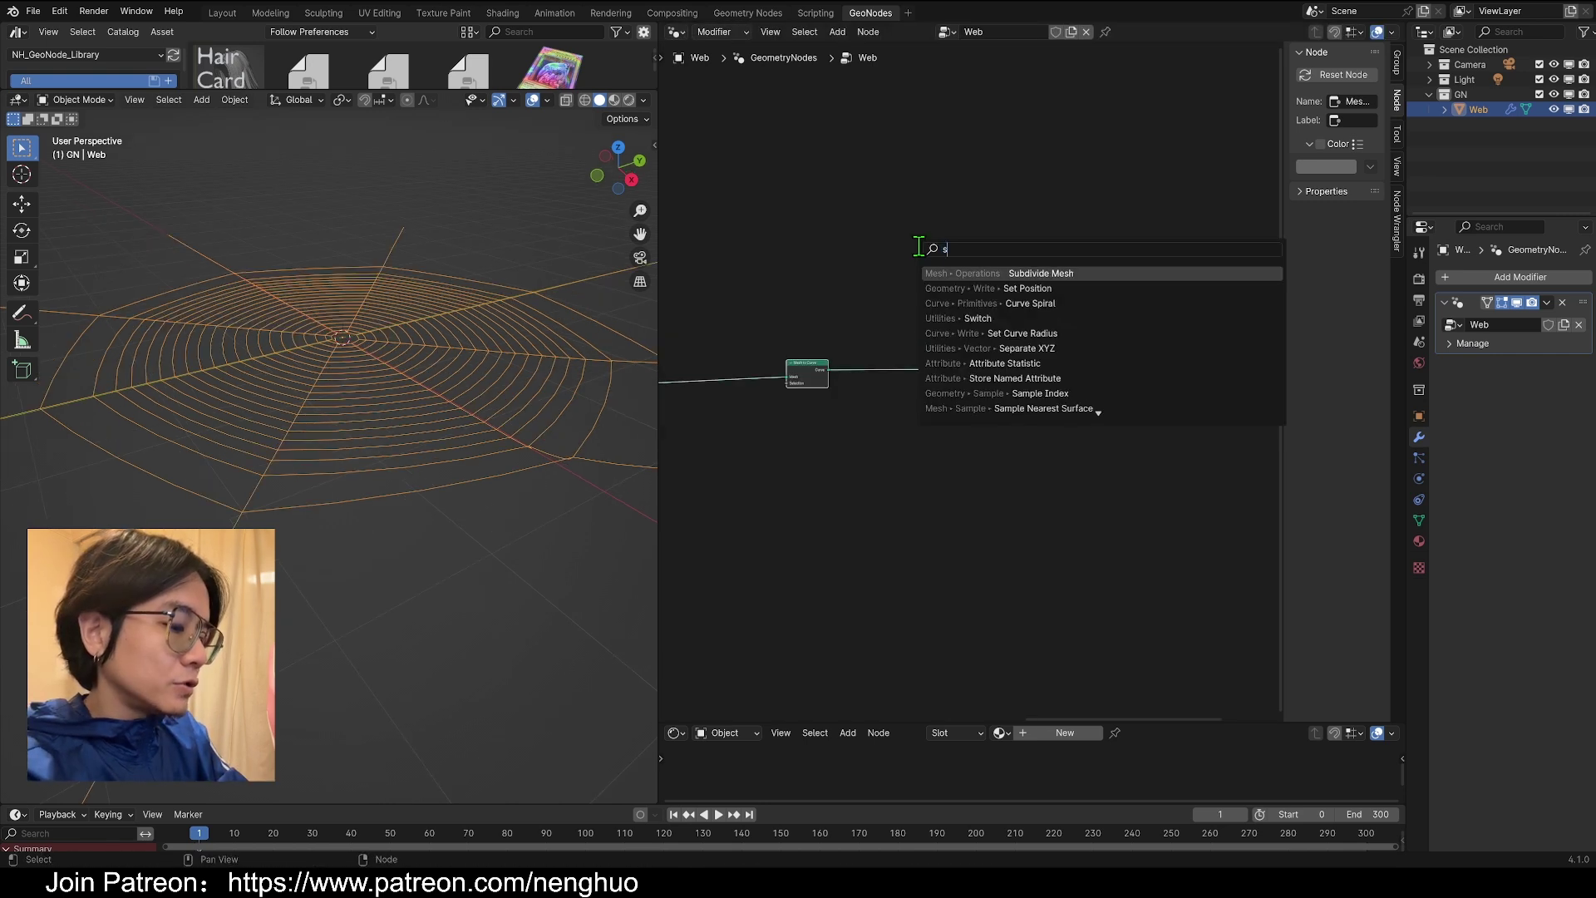
text(et)
- Place a Spline Parameter node below Mesh to Curve and try out a Z offset on Set Position
key(shift+a)
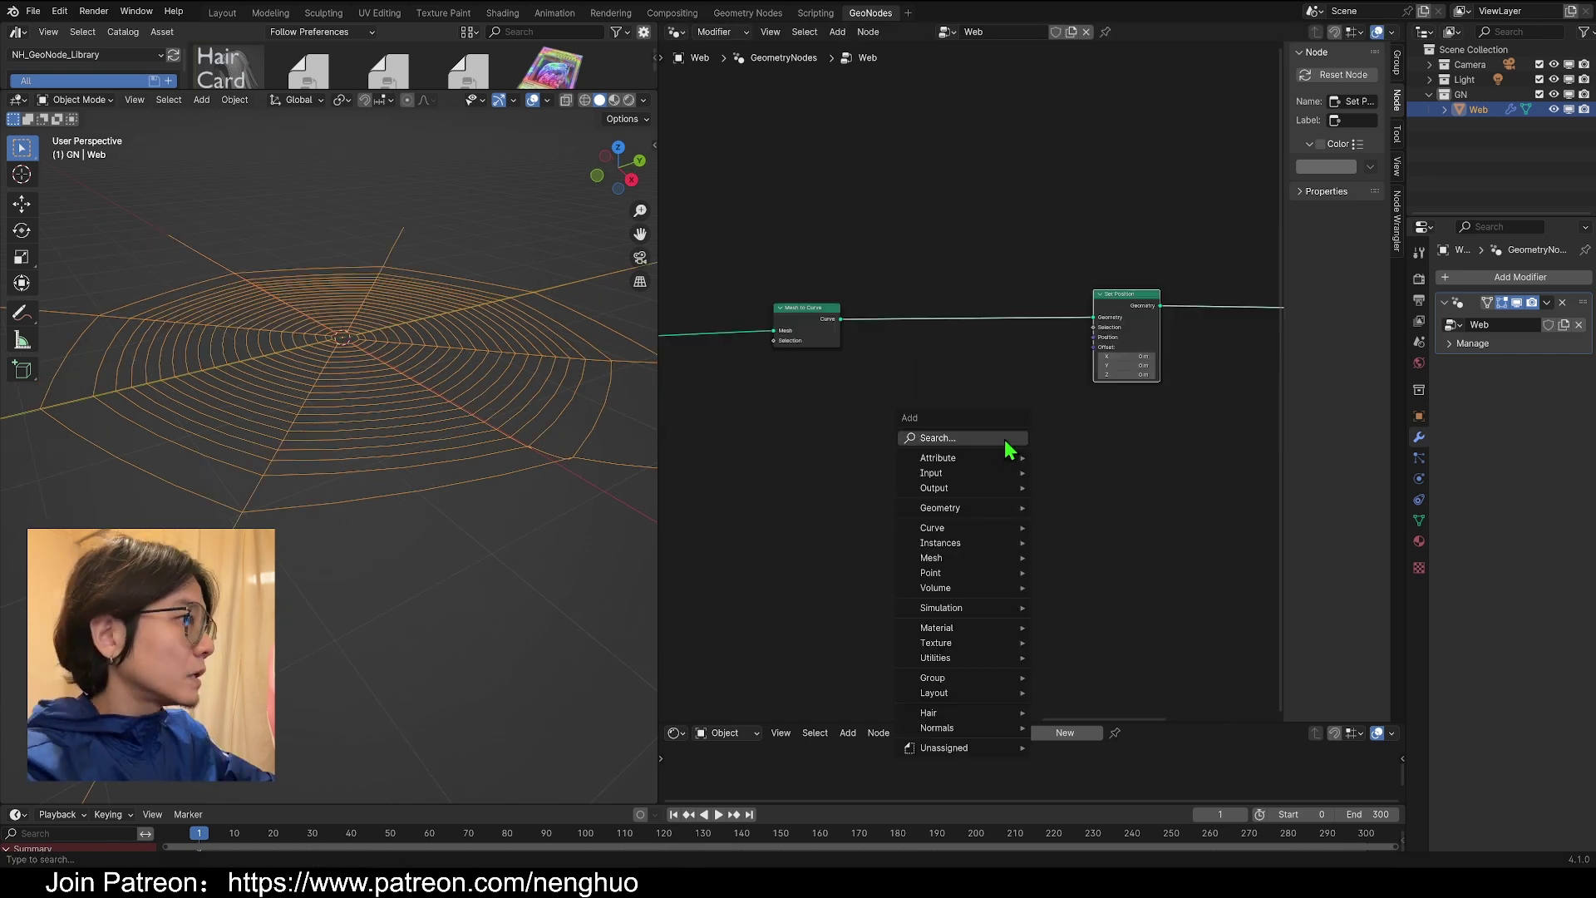
click(1005, 439)
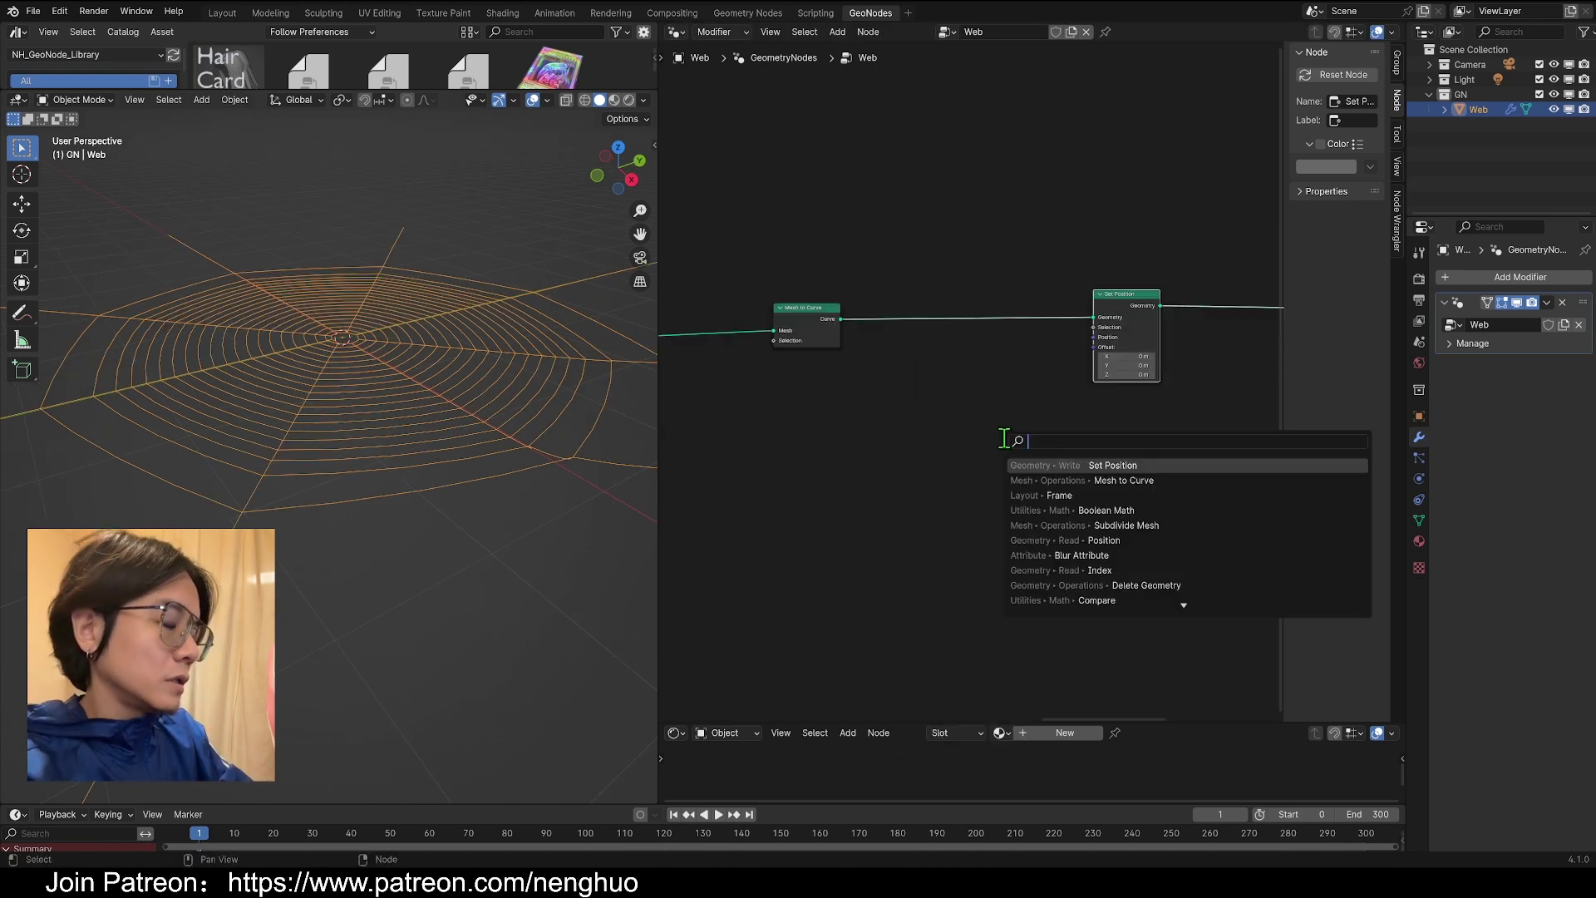
text(s)
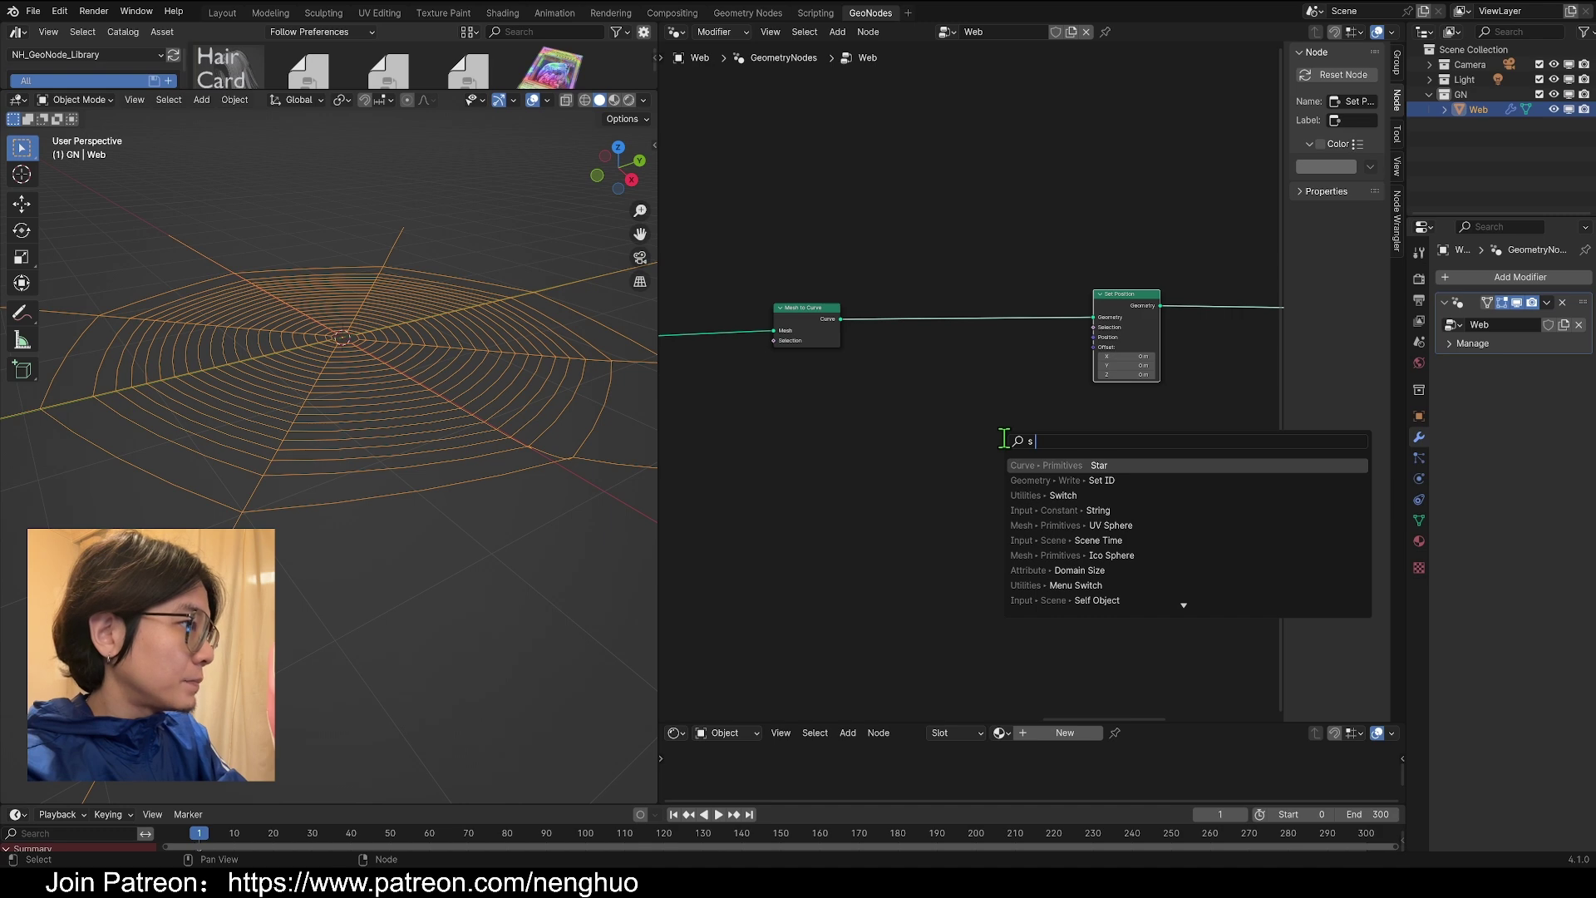
text(p)
click(719, 529)
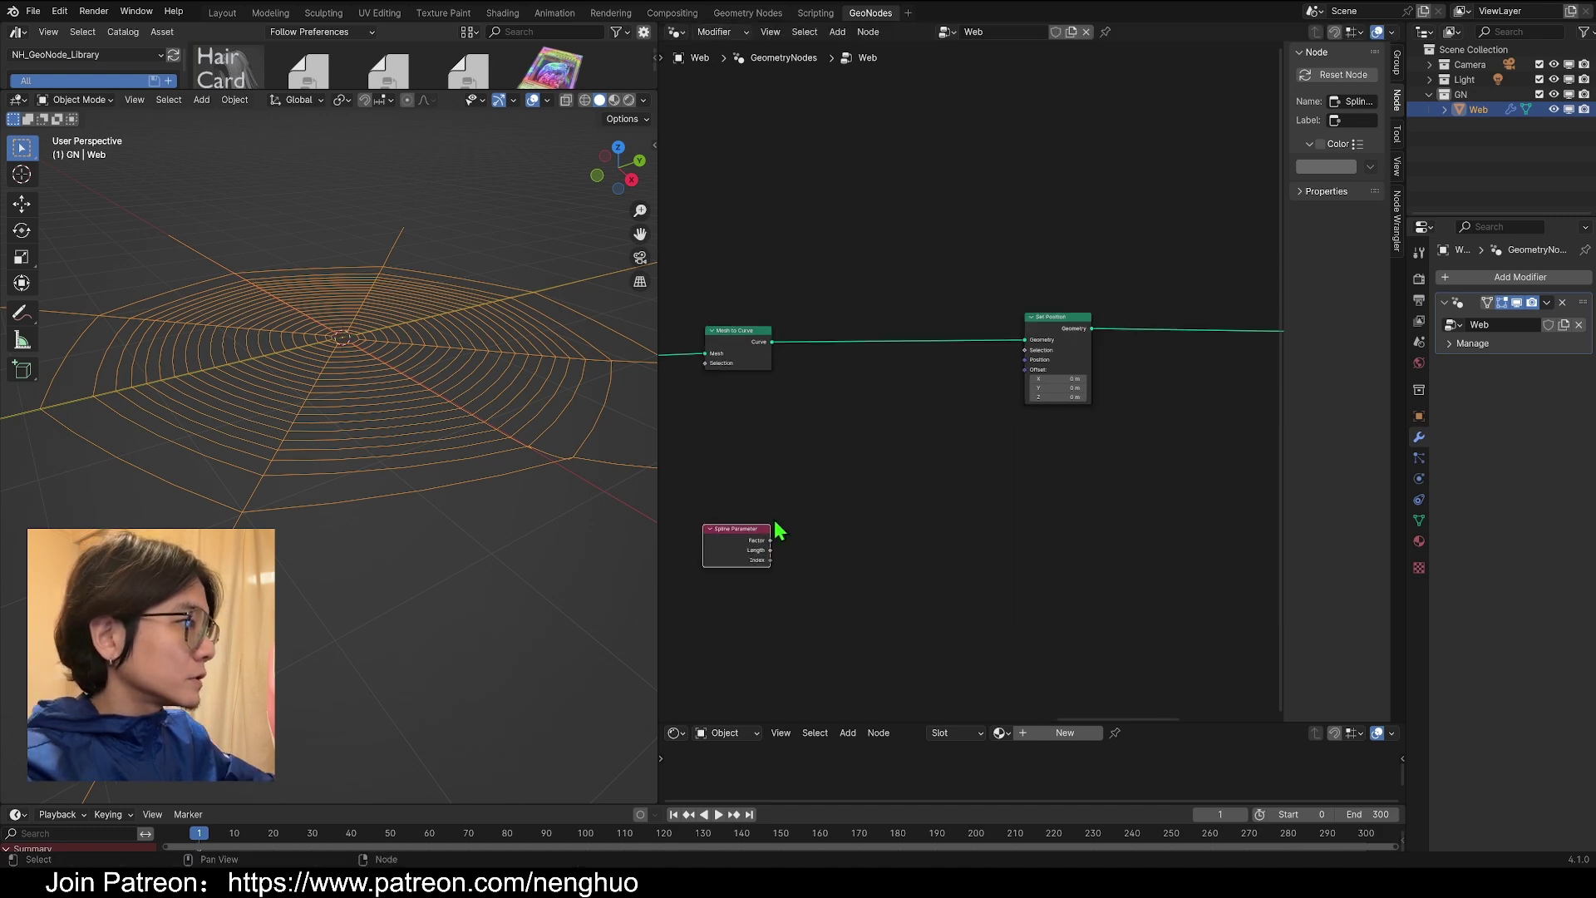
drag(1058, 398, 1097, 399)
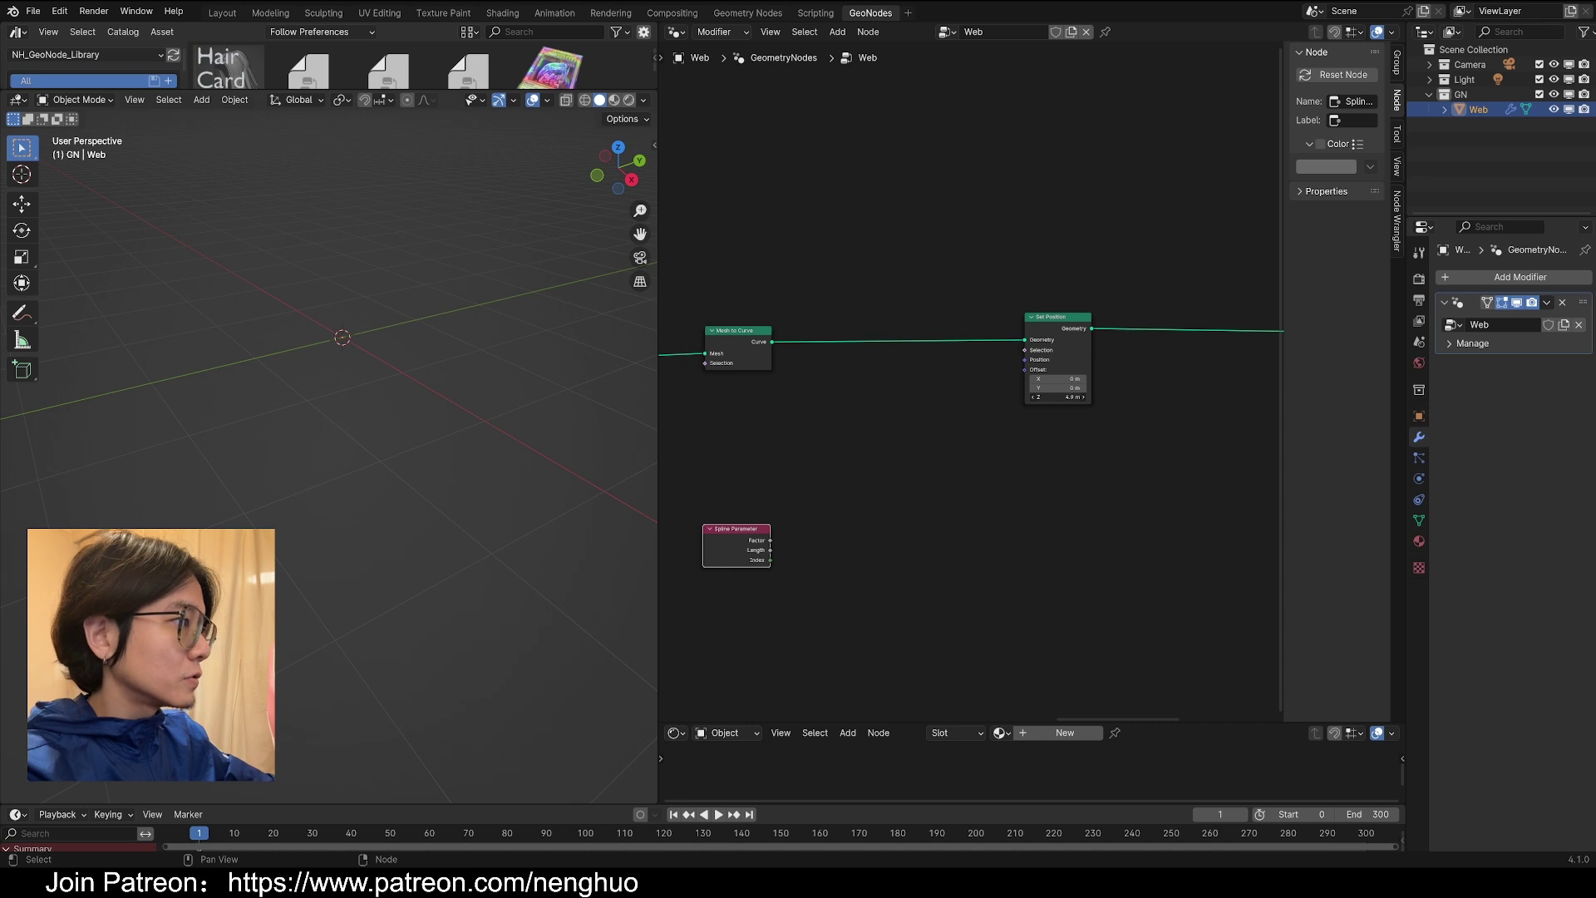
right_click(1058, 398)
- Add a Vector input node between Mesh to Curve and Spline Parameter
middle_drag(840, 426, 873, 401)
key(shift+a)
text(v)
key(Down)
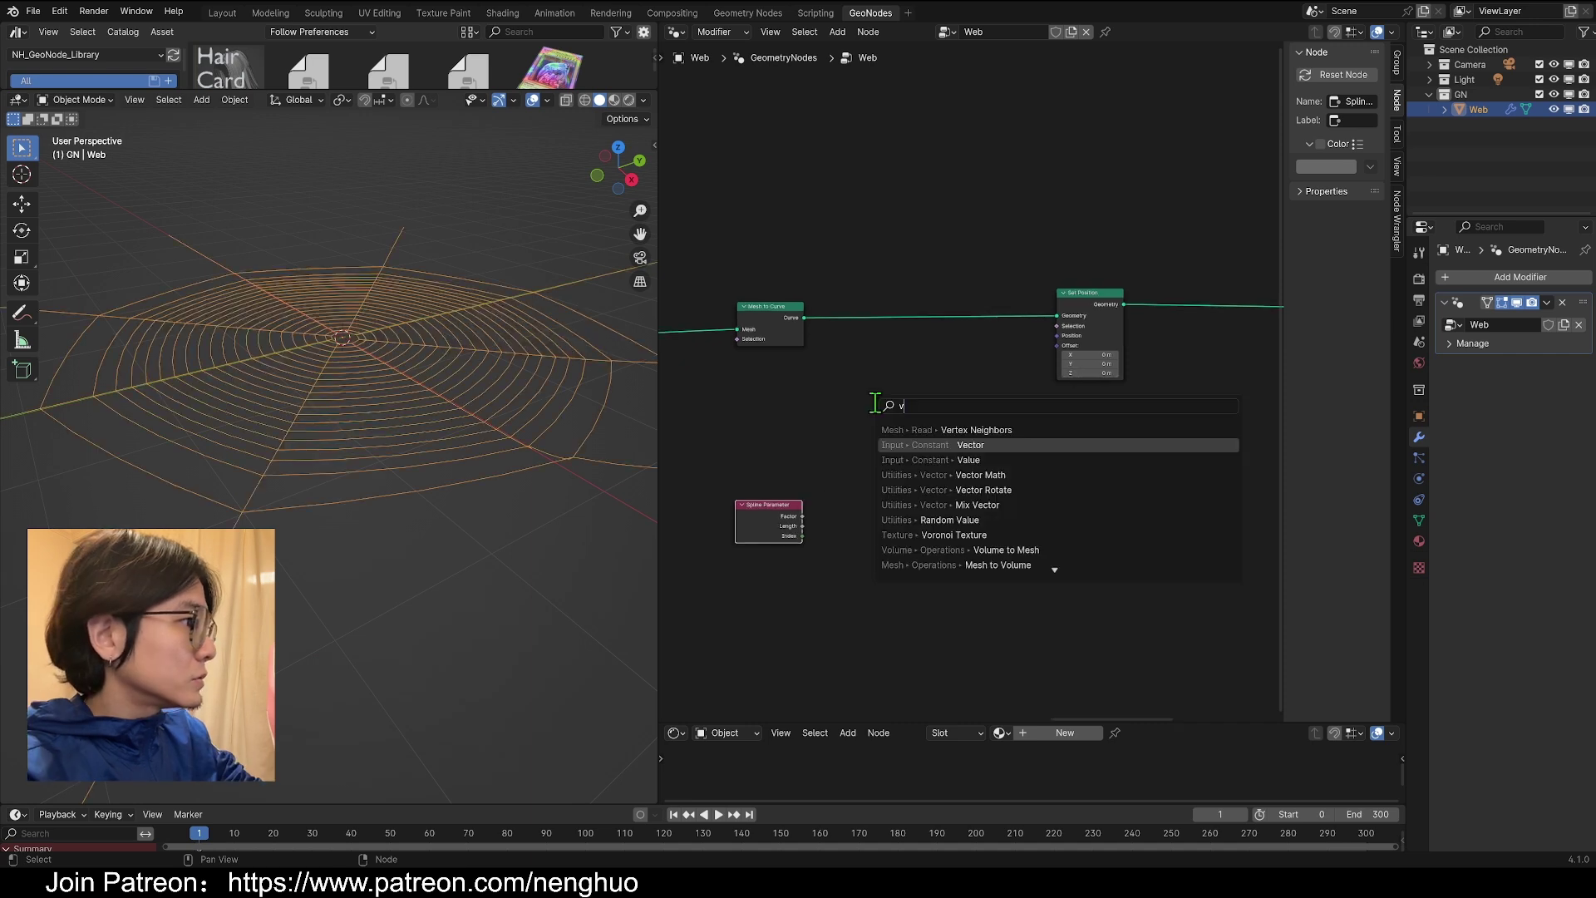
key(Return)
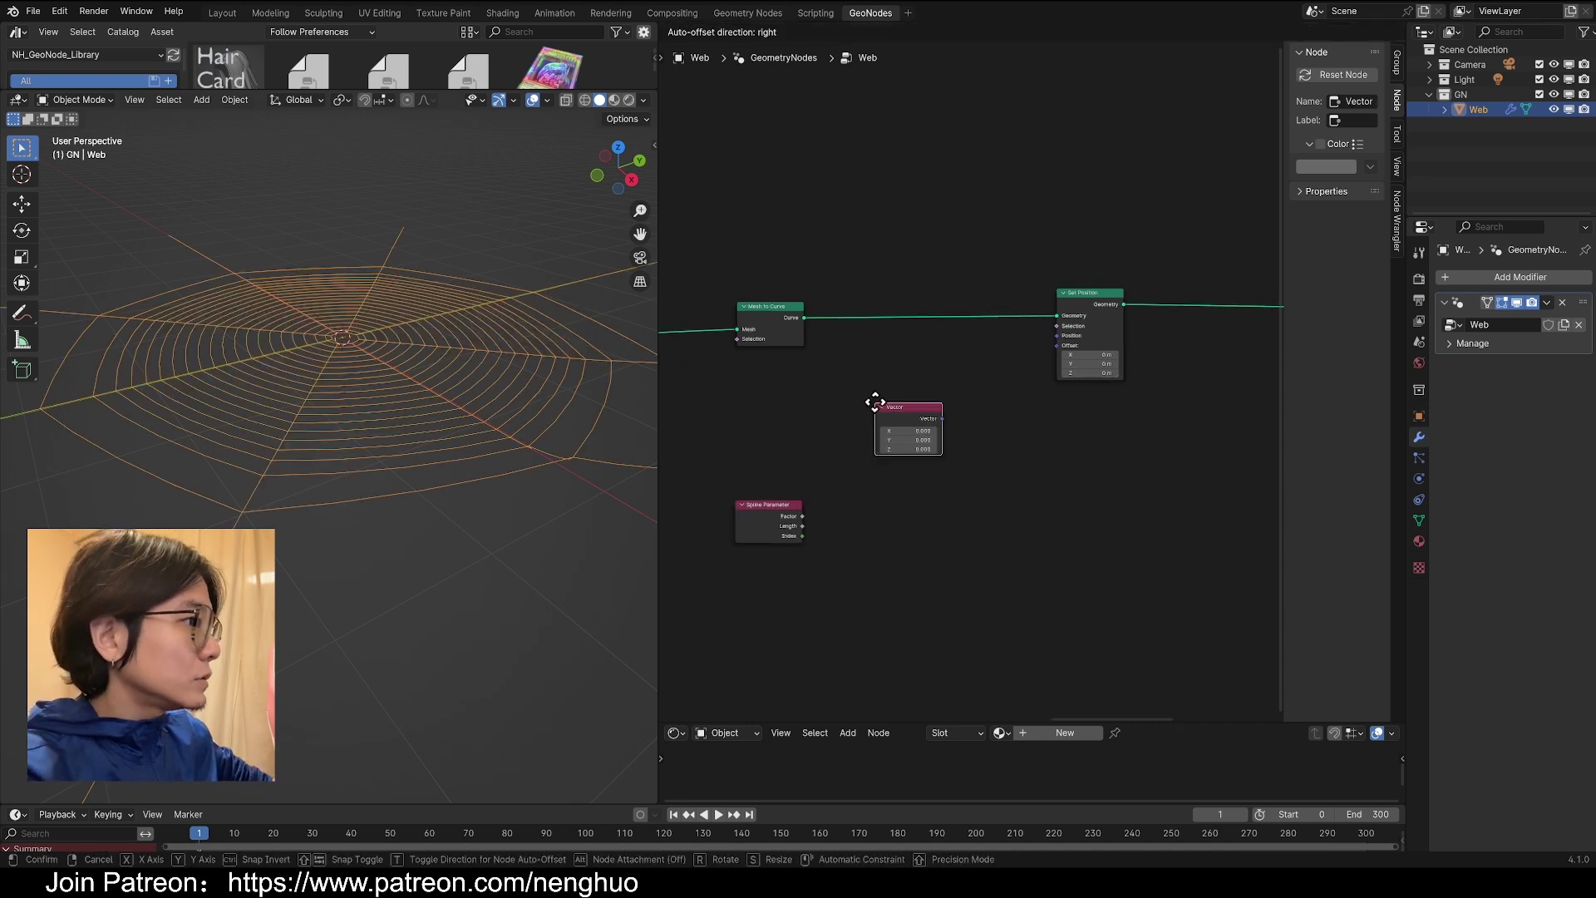
click(730, 407)
- Add a Vector Math node set to Scale, fed by Vector and Spline Parameter's Factor, and link it to Set Position's Offset
middle_drag(962, 471, 986, 441)
key(shift+a)
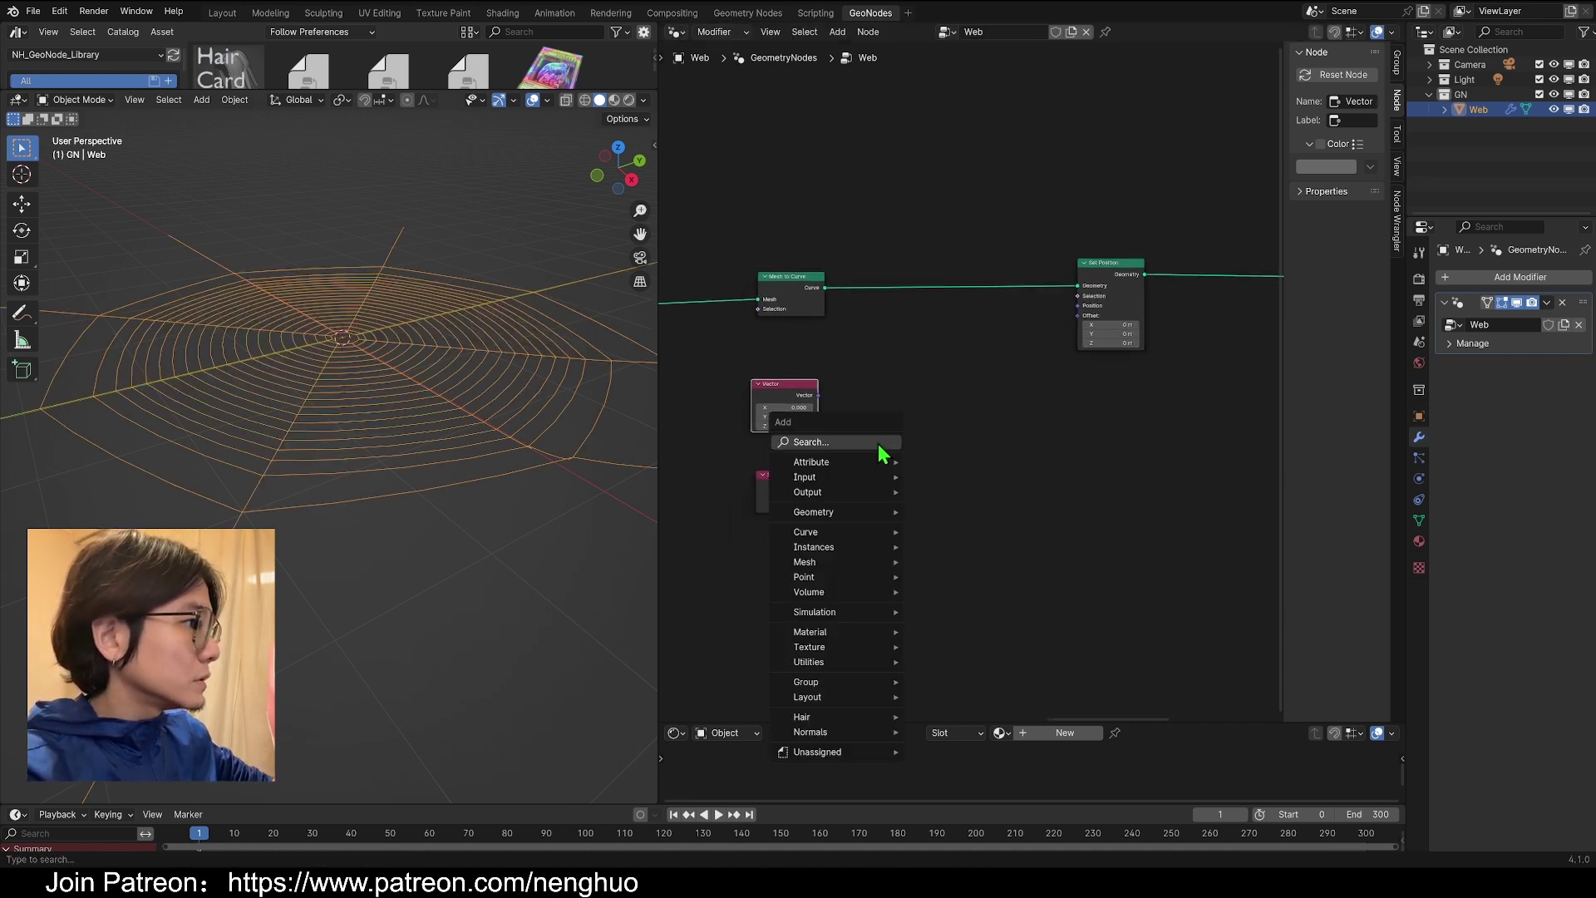
text(vm)
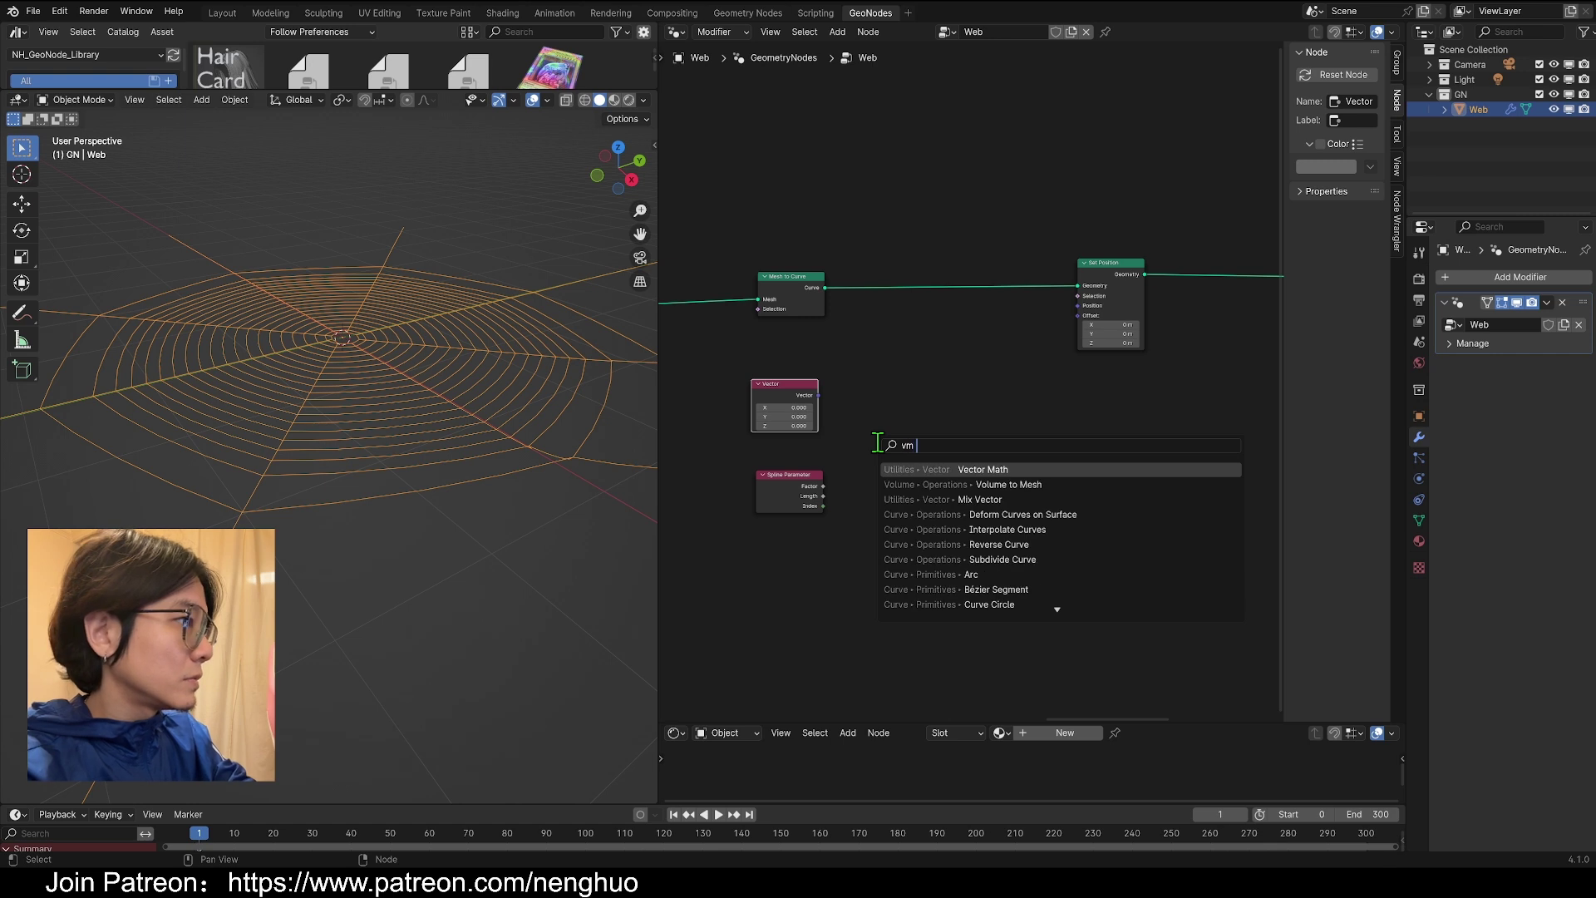
key(Return)
click(909, 415)
drag(820, 396, 890, 459)
scroll(890, 459, up, 3)
click(916, 459)
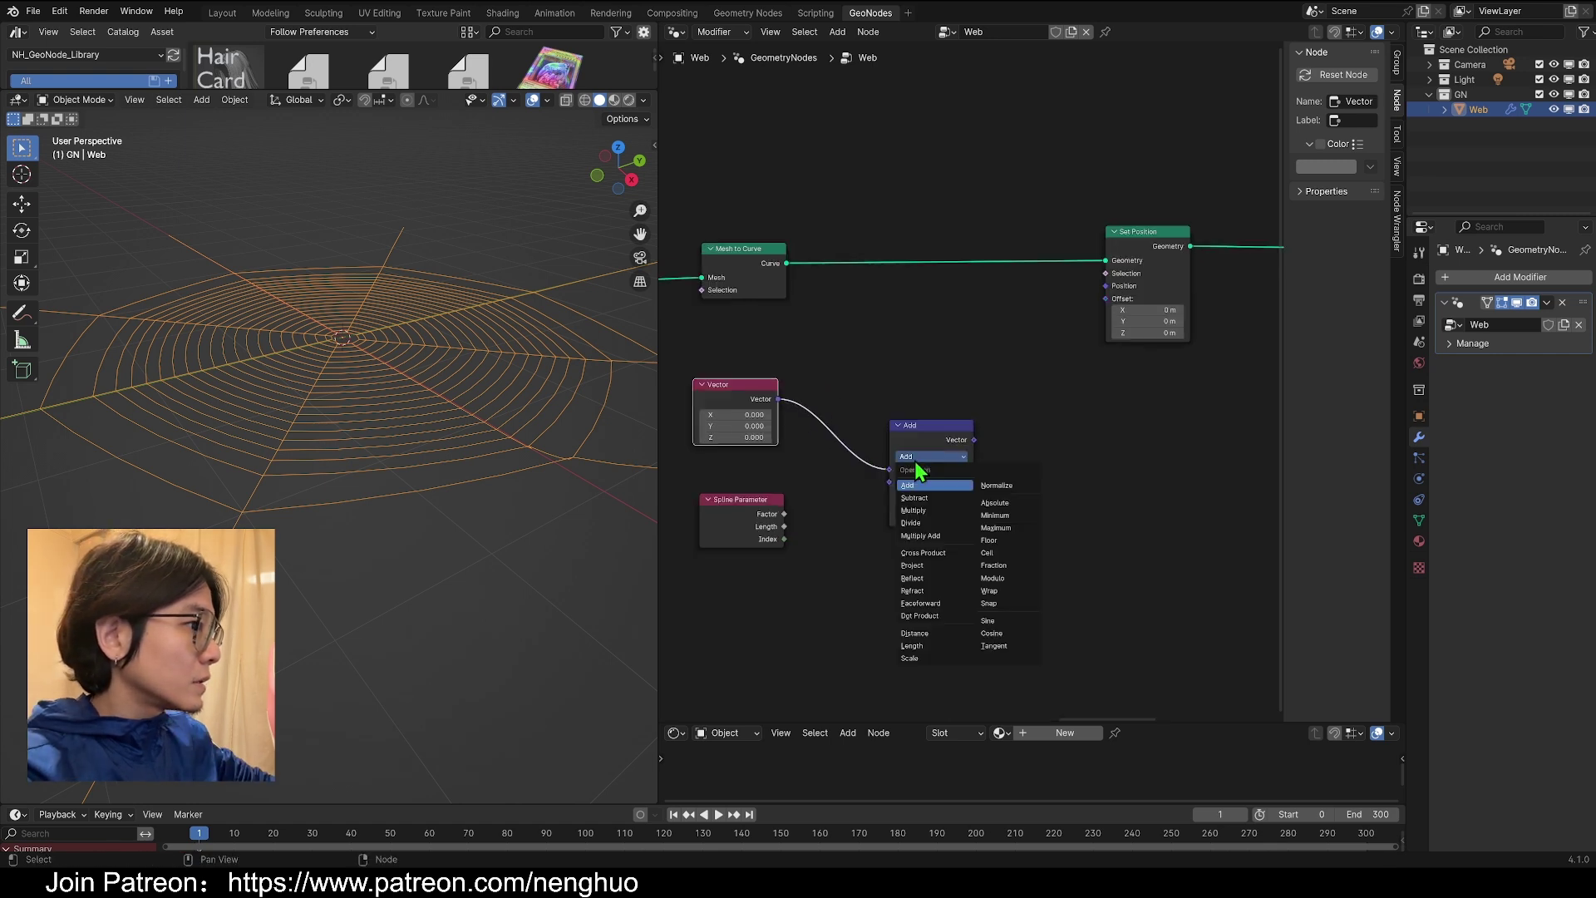
click(910, 658)
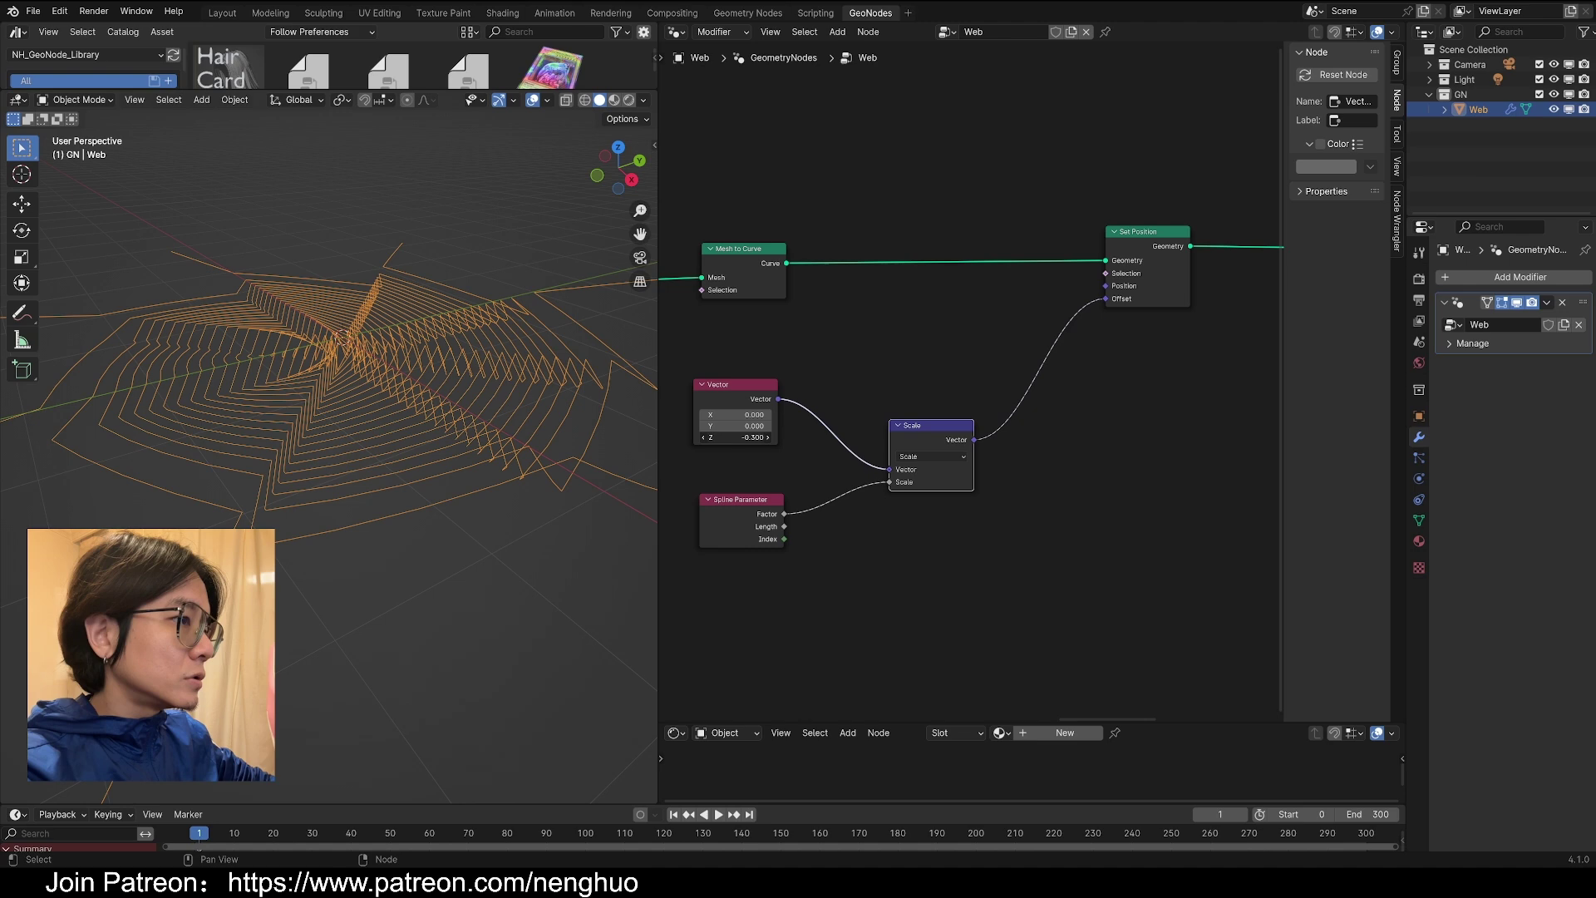
- Mark the ends of a front outer thread with 1 and 0 annotations and set the Vector node's Z to -0.4
mouse_move(736, 437)
mouse_down()
mouse_move(790, 438)
mouse_move(677, 437)
mouse_move(765, 437)
mouse_up()
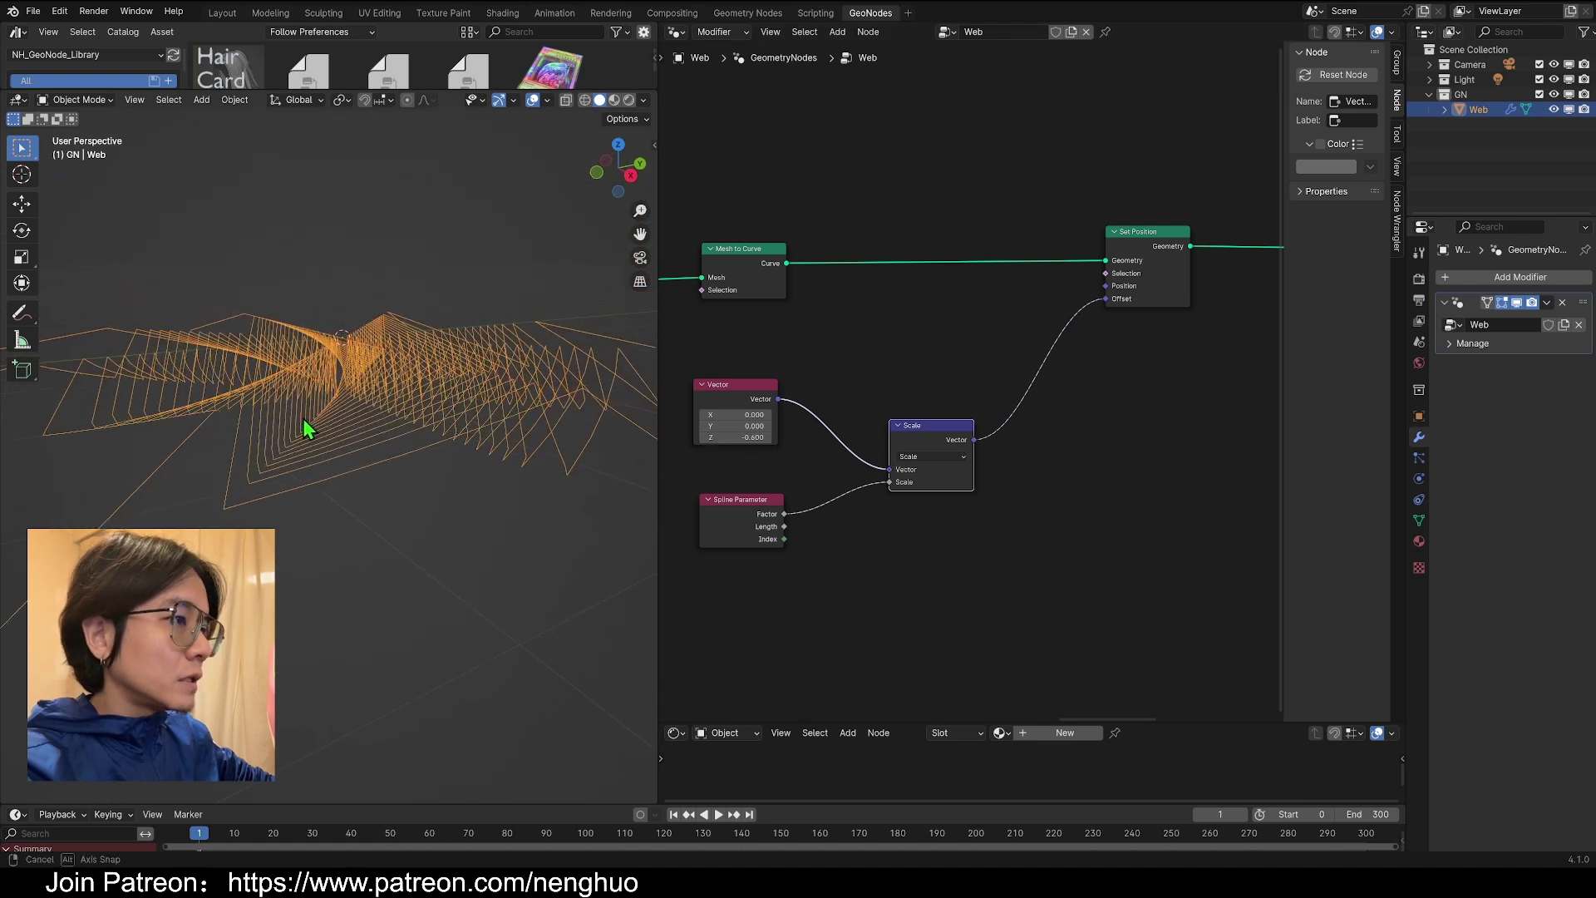
click(18, 317)
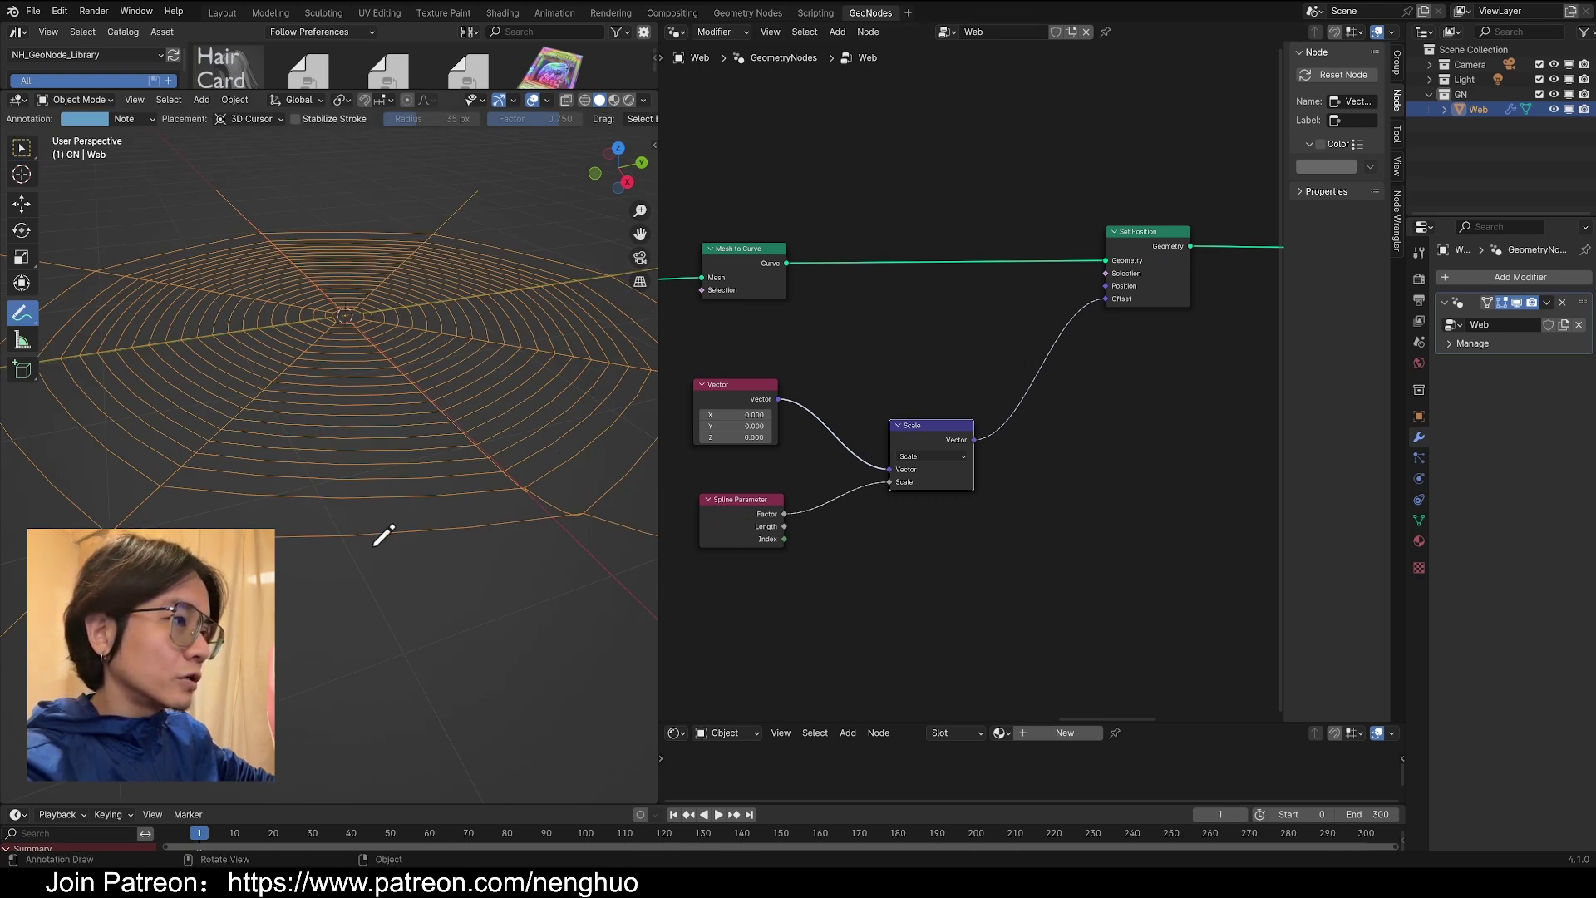
middle_drag(347, 523, 800, 537)
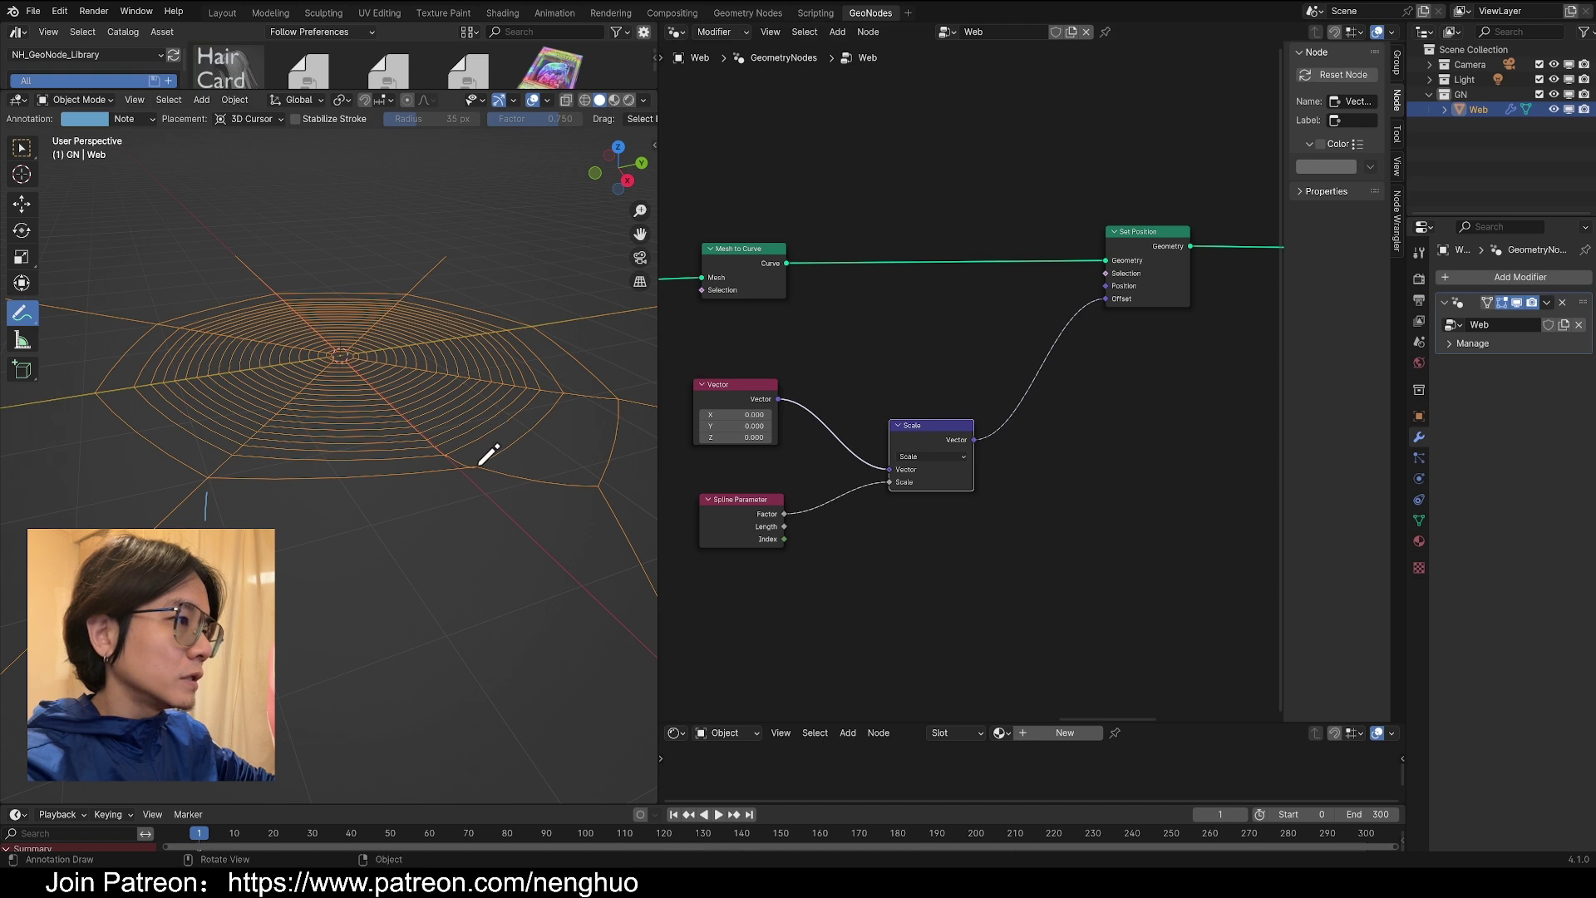
mouse_move(471, 474)
mouse_down()
mouse_move(478, 489)
mouse_move(466, 478)
mouse_up()
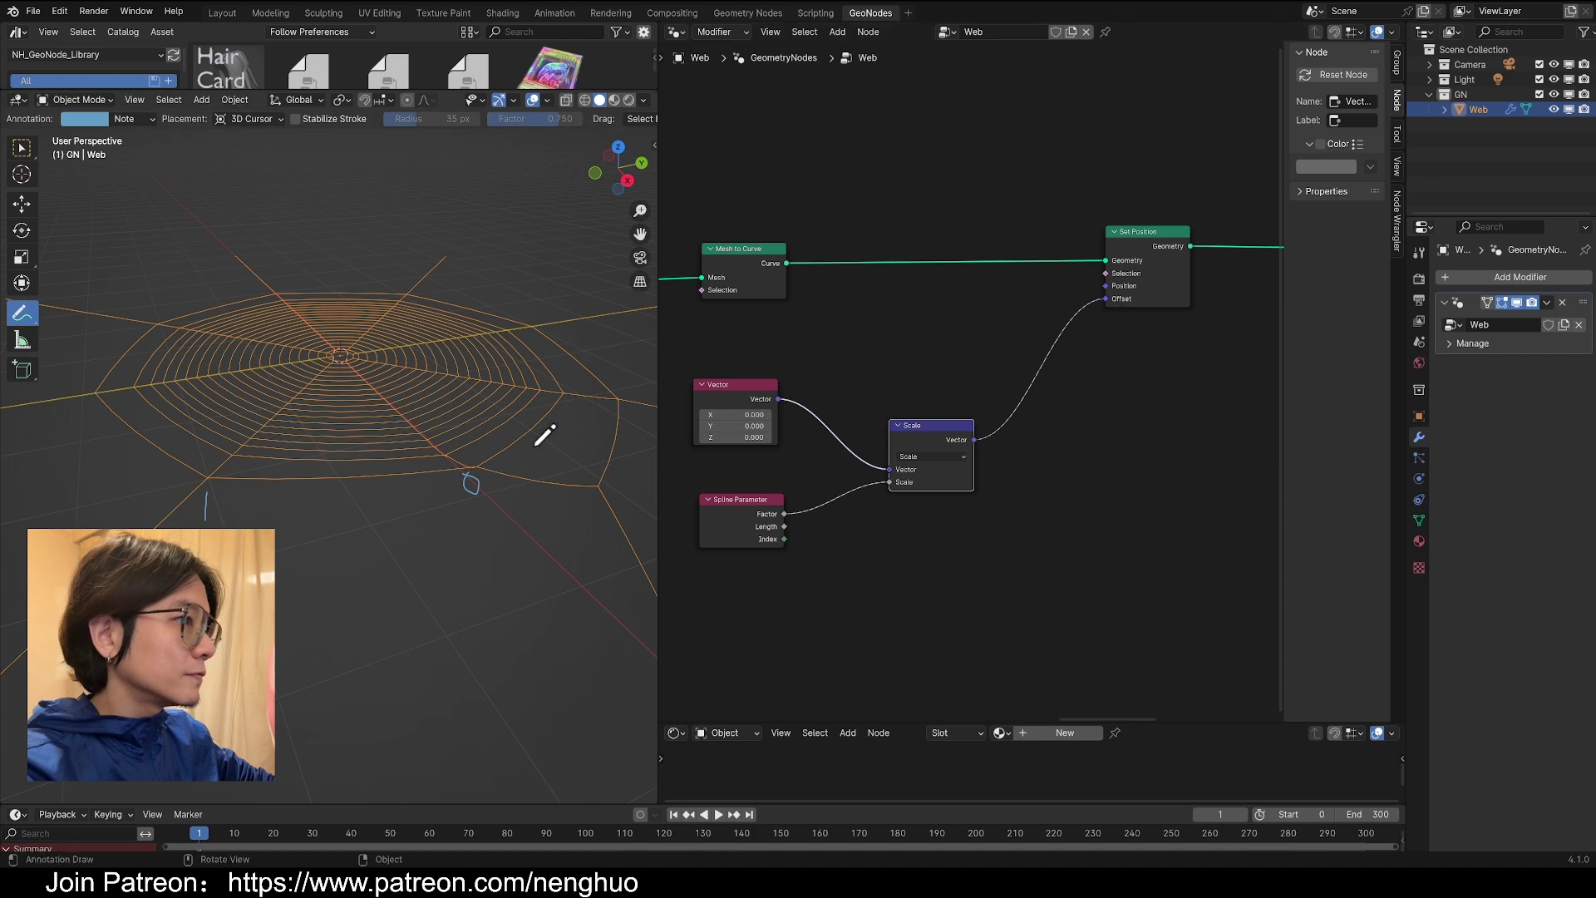
drag(744, 438, 707, 437)
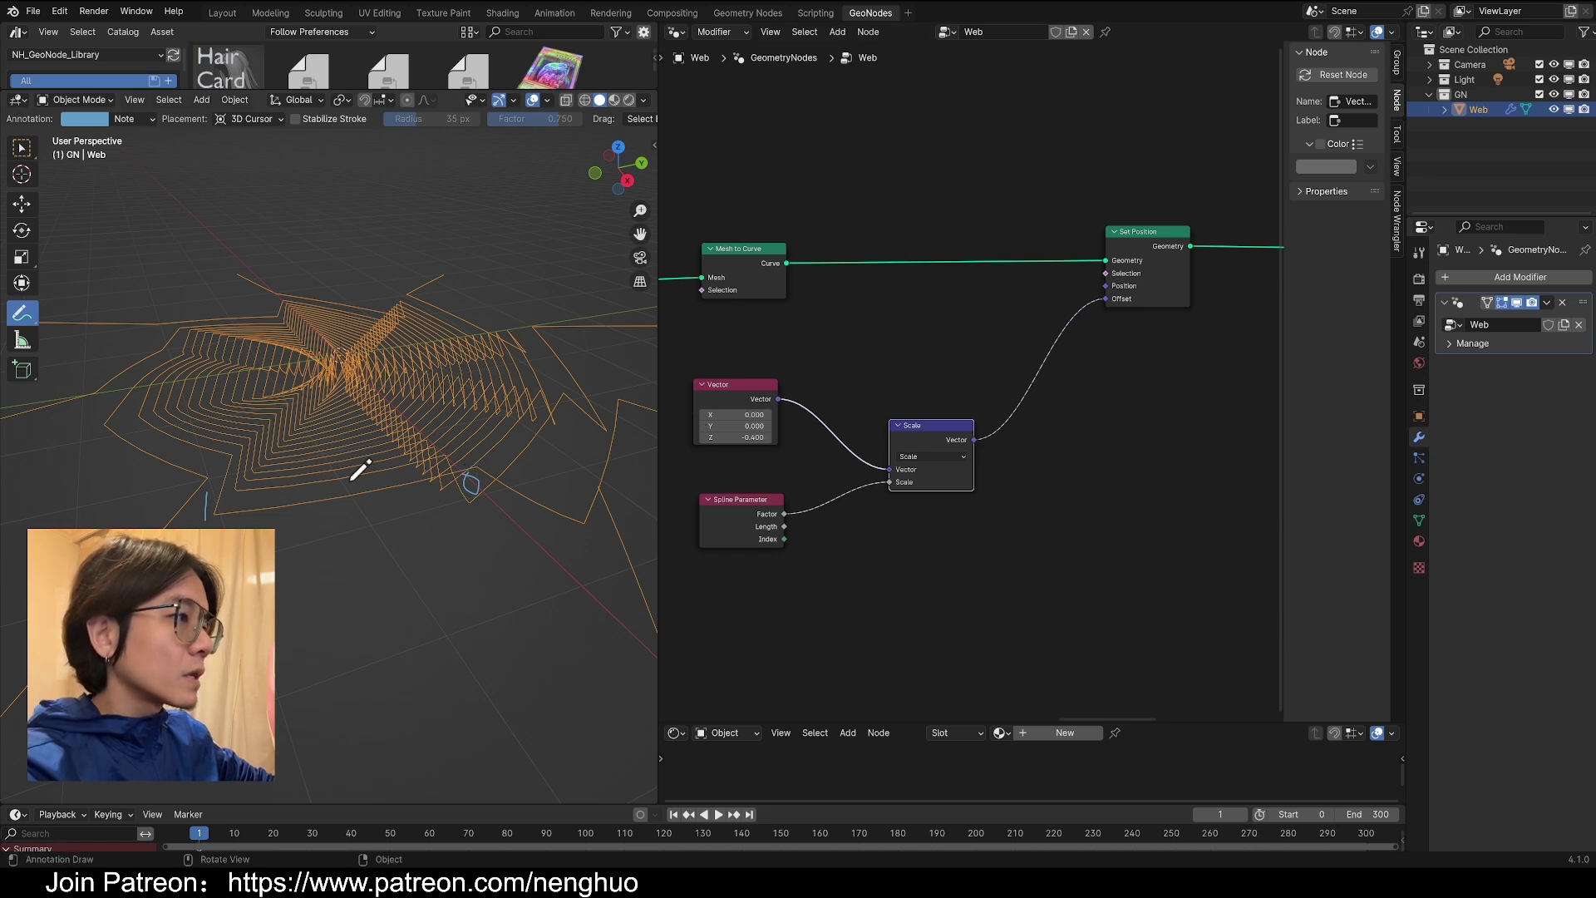
- Move the Scale node aside and insert a Float Curve node between Spline Parameter's Factor and its Scale input
scroll(916, 456, up, 1)
drag(915, 456, 986, 416)
middle_drag(849, 540, 926, 441)
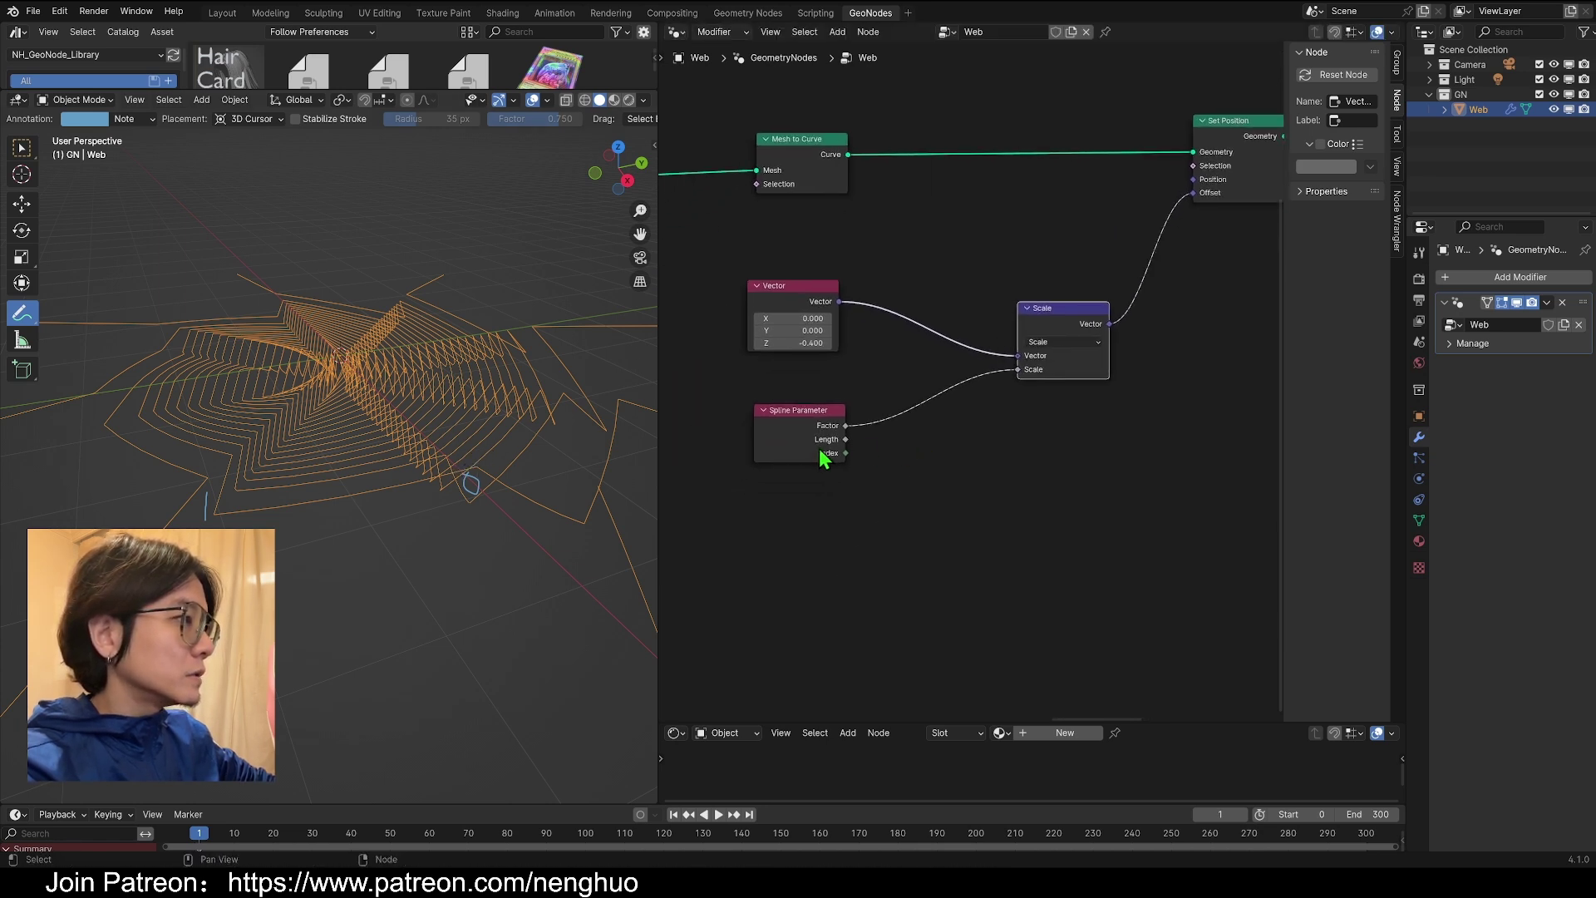
click(838, 527)
key(shift+a)
click(826, 512)
text(float curve)
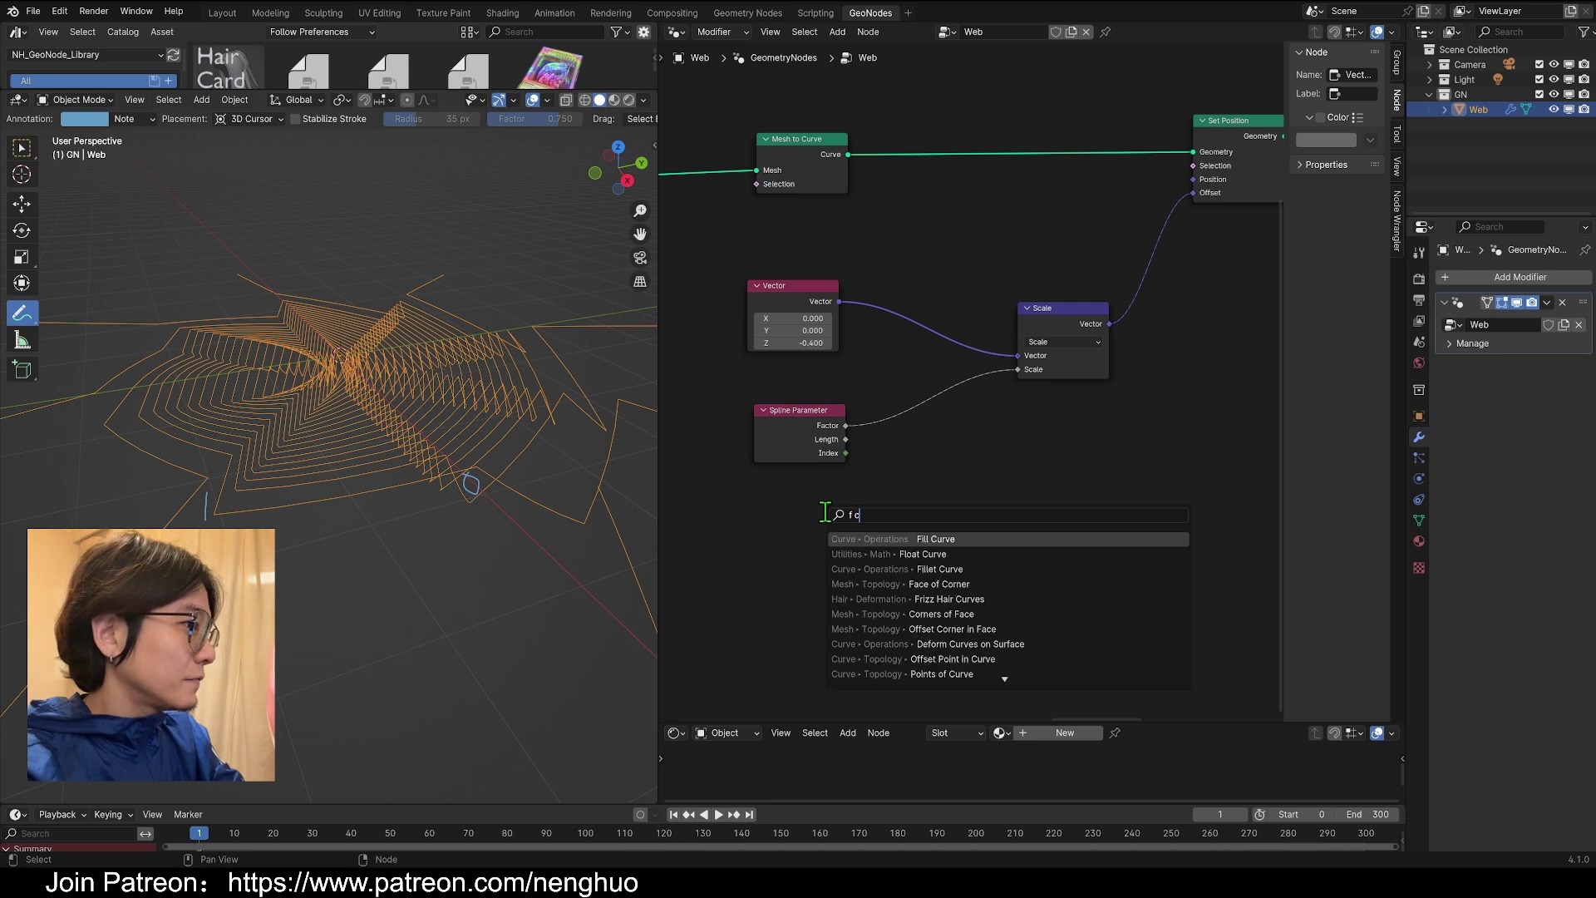
key(Return)
click(898, 387)
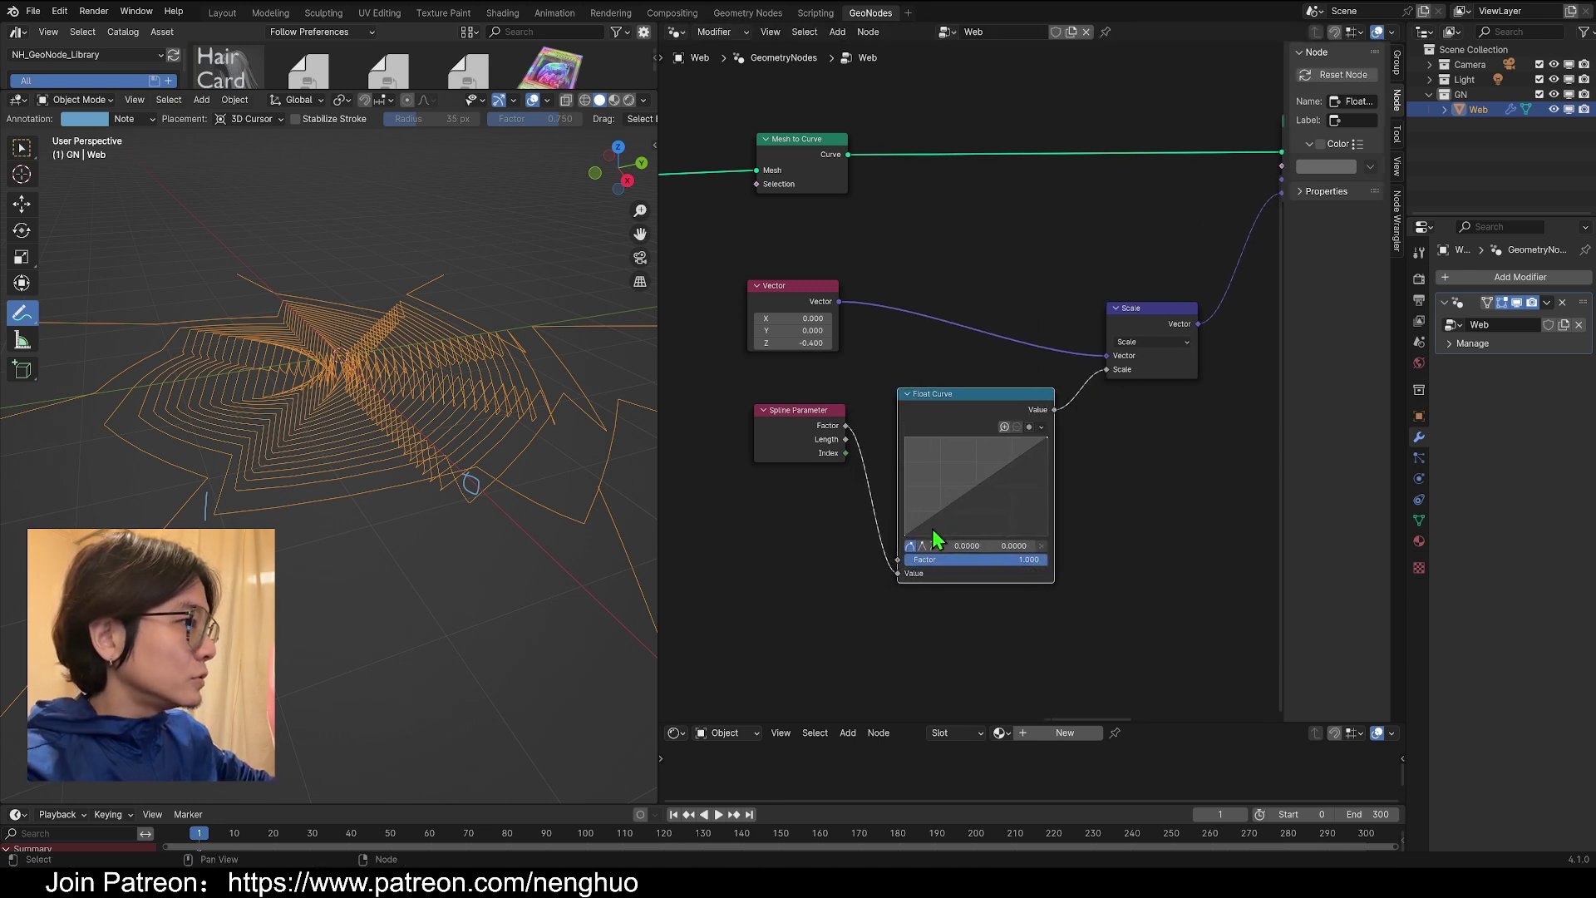
- Shape the Float Curve into a symmetric arch with zero at both ends and 1.0 at 0.5, and set Vector's Z to -0.1
drag(965, 494, 1047, 536)
drag(970, 439, 976, 437)
middle_drag(236, 422, 227, 468)
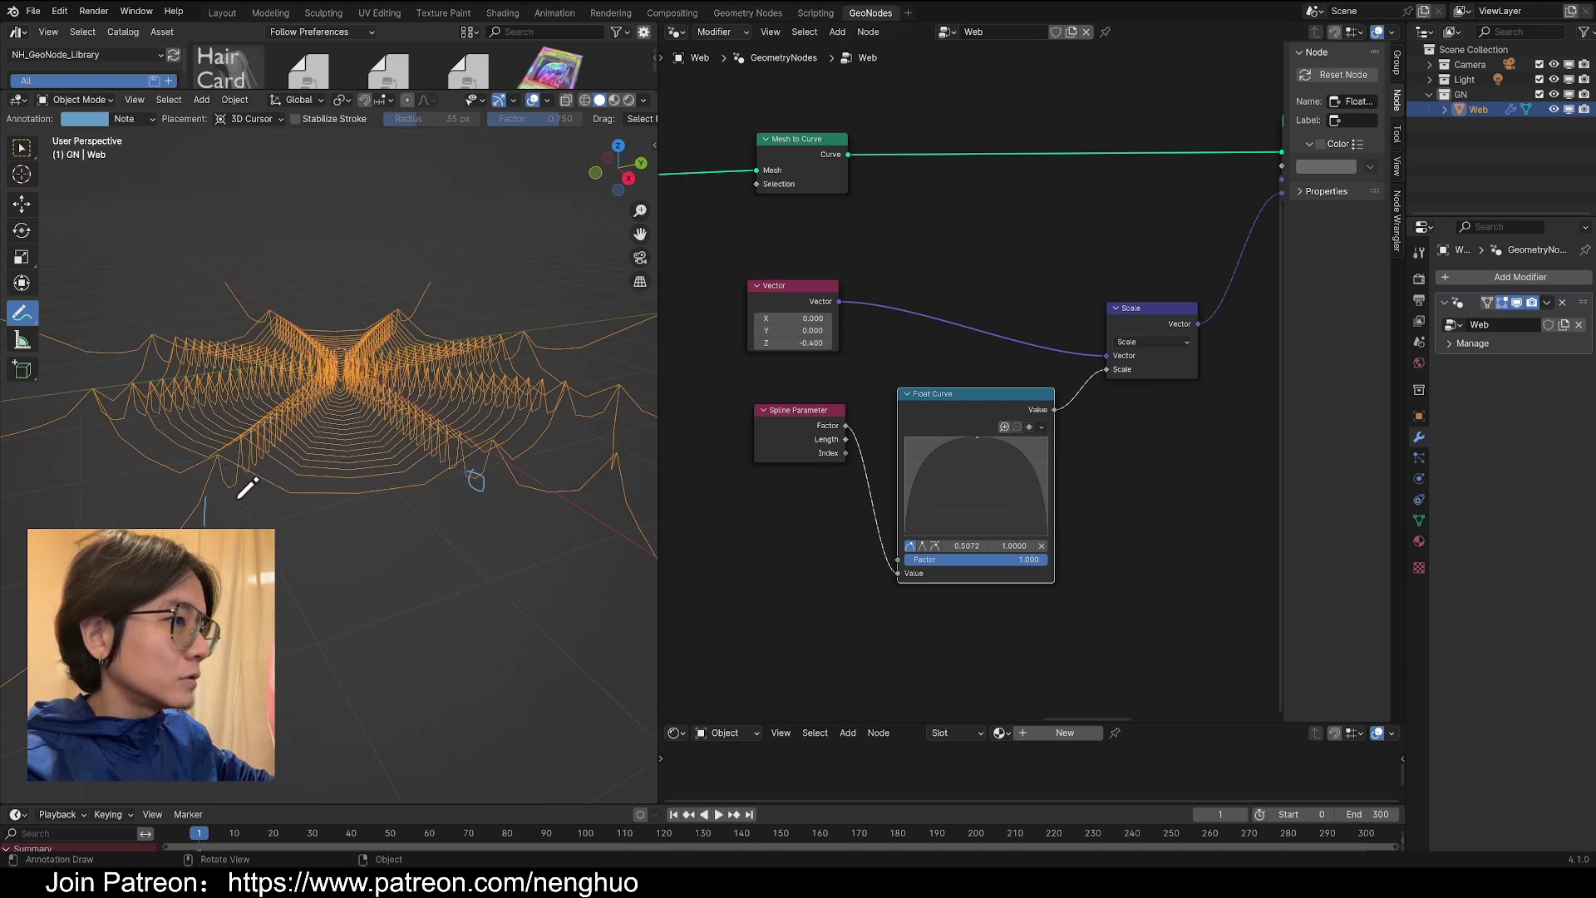
drag(228, 498, 214, 498)
drag(496, 482, 472, 475)
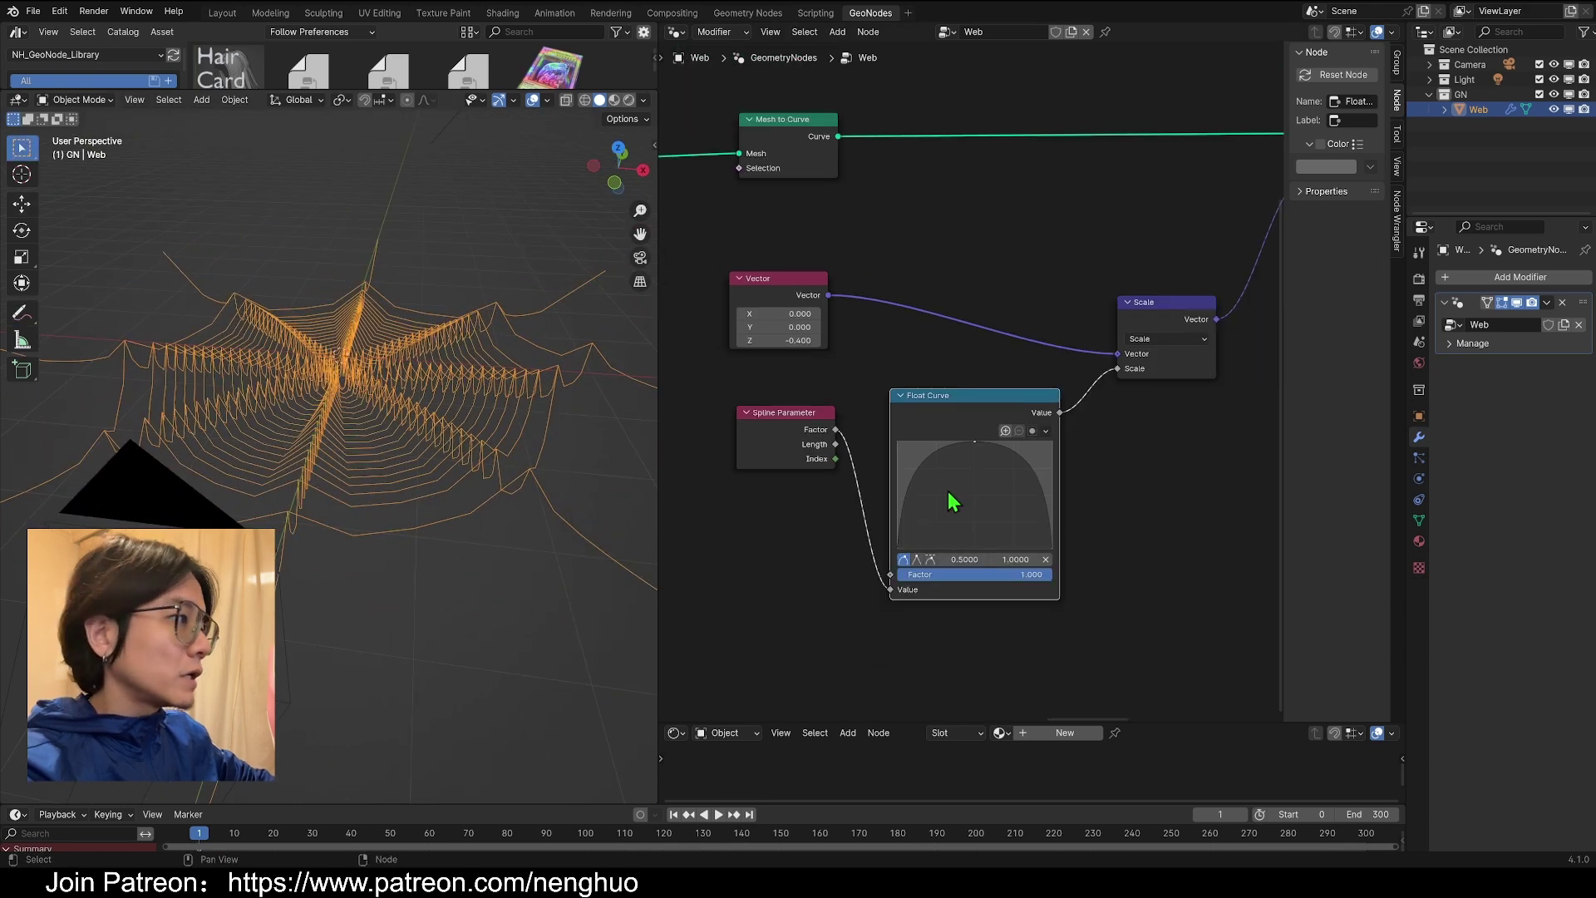
drag(791, 437, 788, 528)
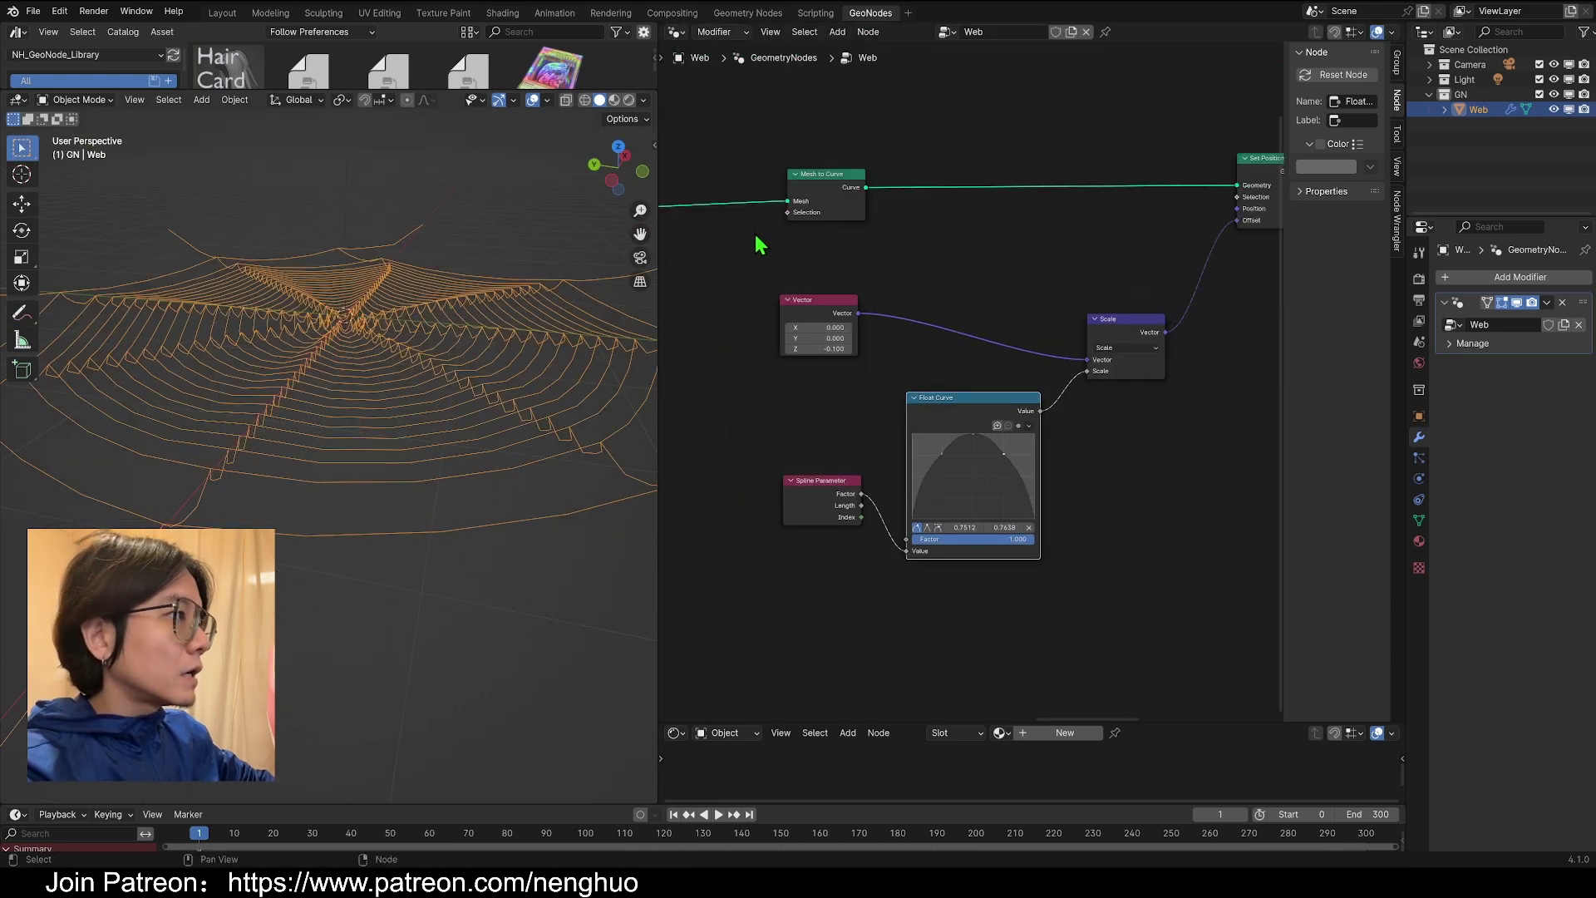
middle_drag(636, 307, 592, 322)
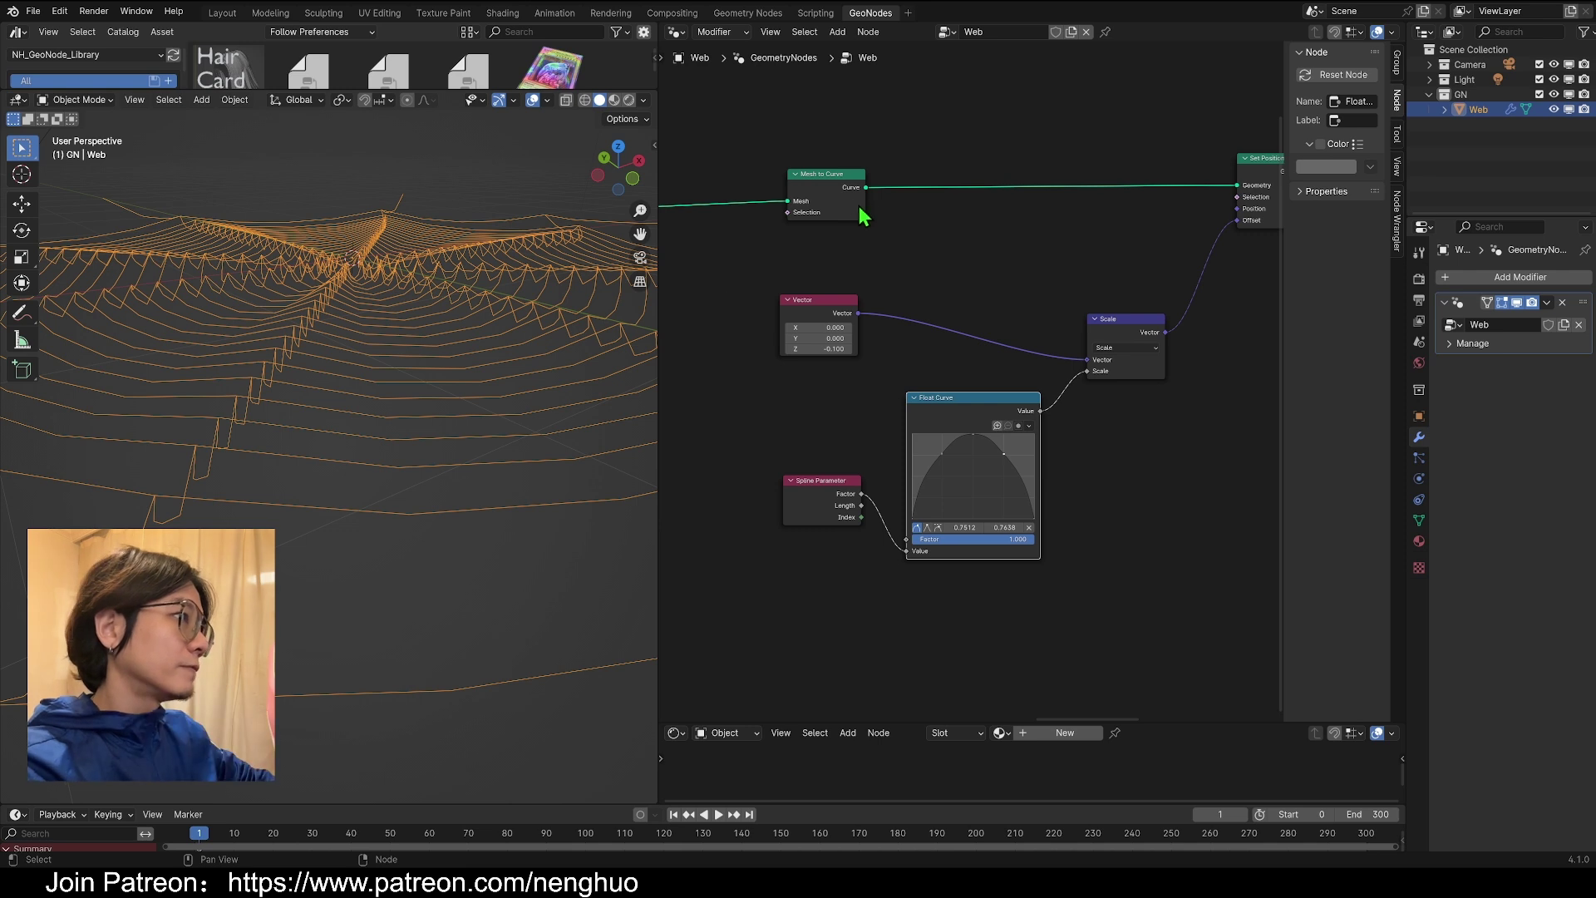
- Insert a Subdivide Curve node between Mesh to Curve and Set Position with Cuts set to 2
drag(859, 214, 935, 214)
key(shift+a)
click(821, 149)
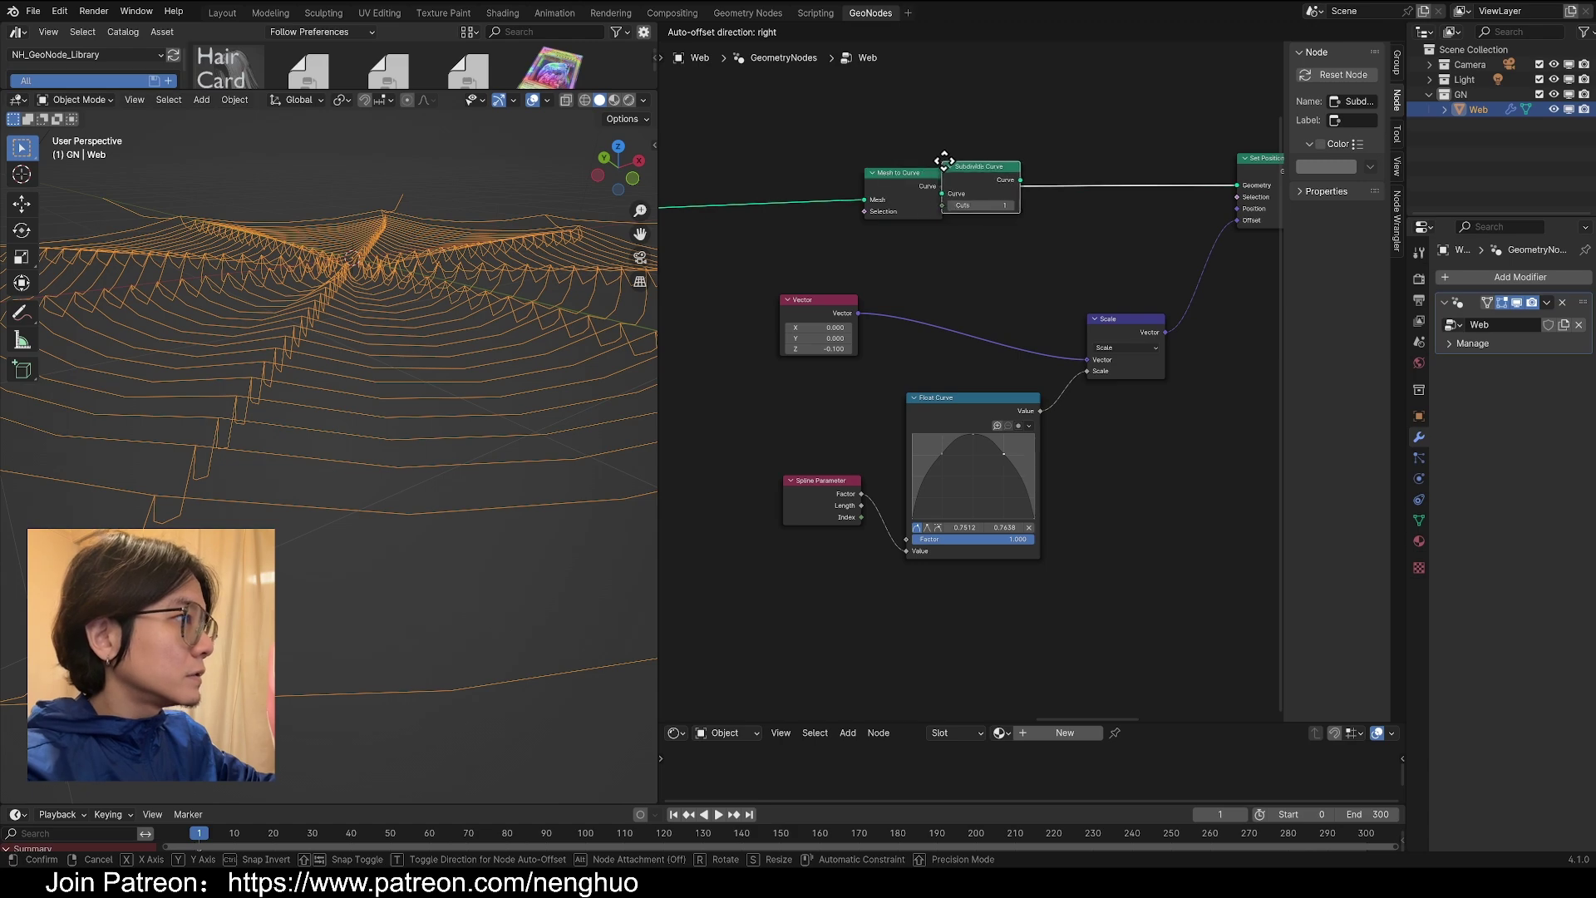
click(984, 160)
- Examine the smoothed, sagging threads from the top, from the back and at close oblique angles
middle_drag(333, 399, 373, 408)
click(618, 146)
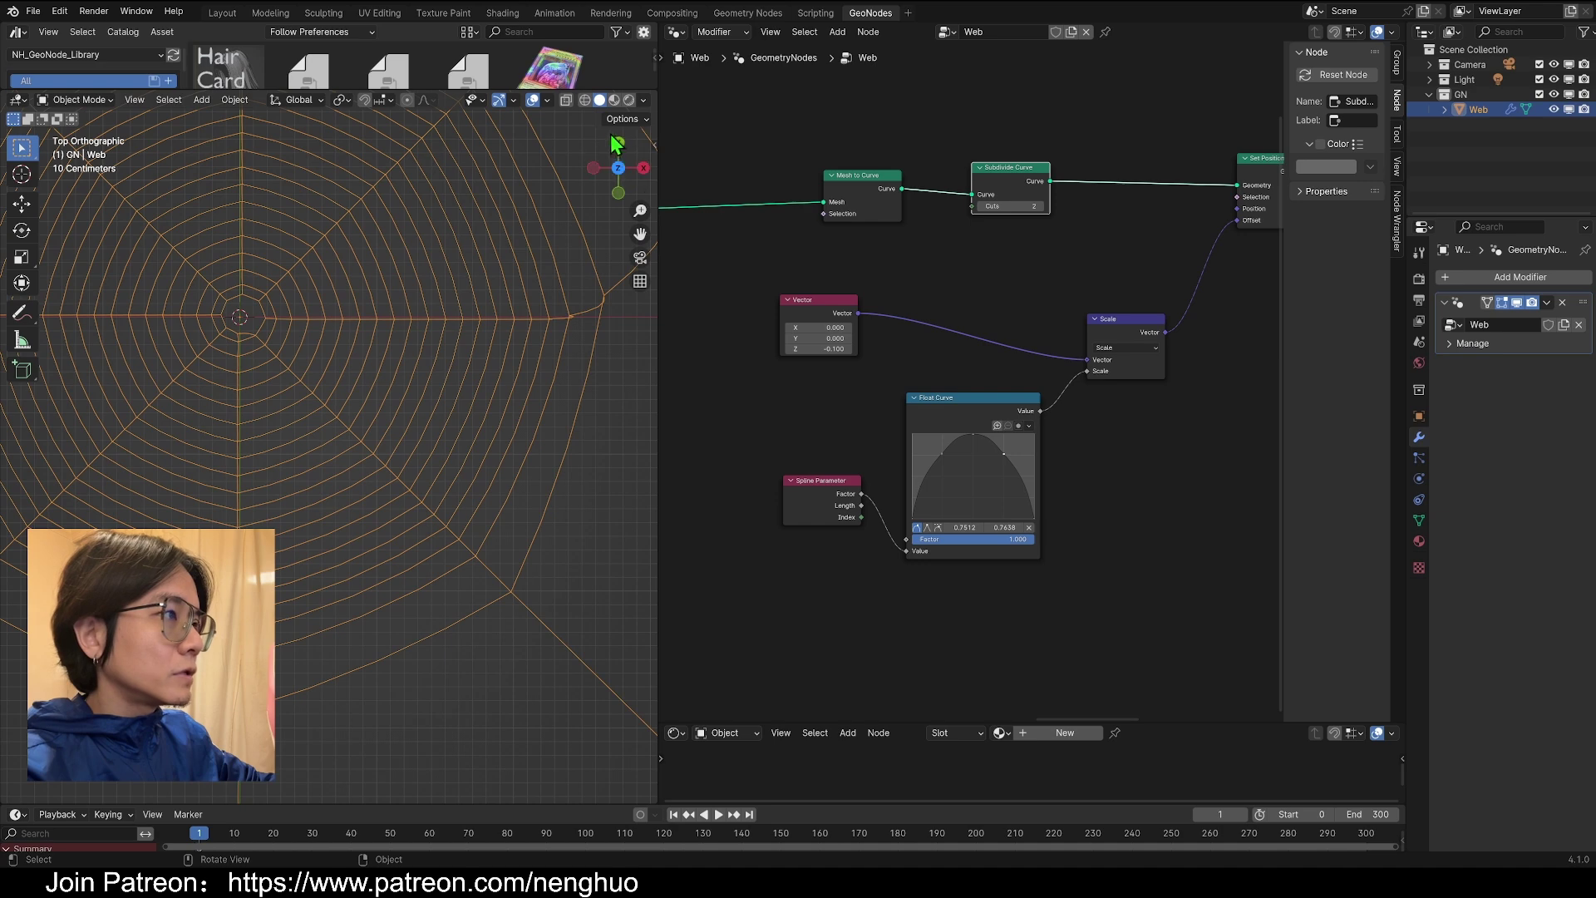
click(617, 144)
shift+middle_drag(479, 291, 388, 257)
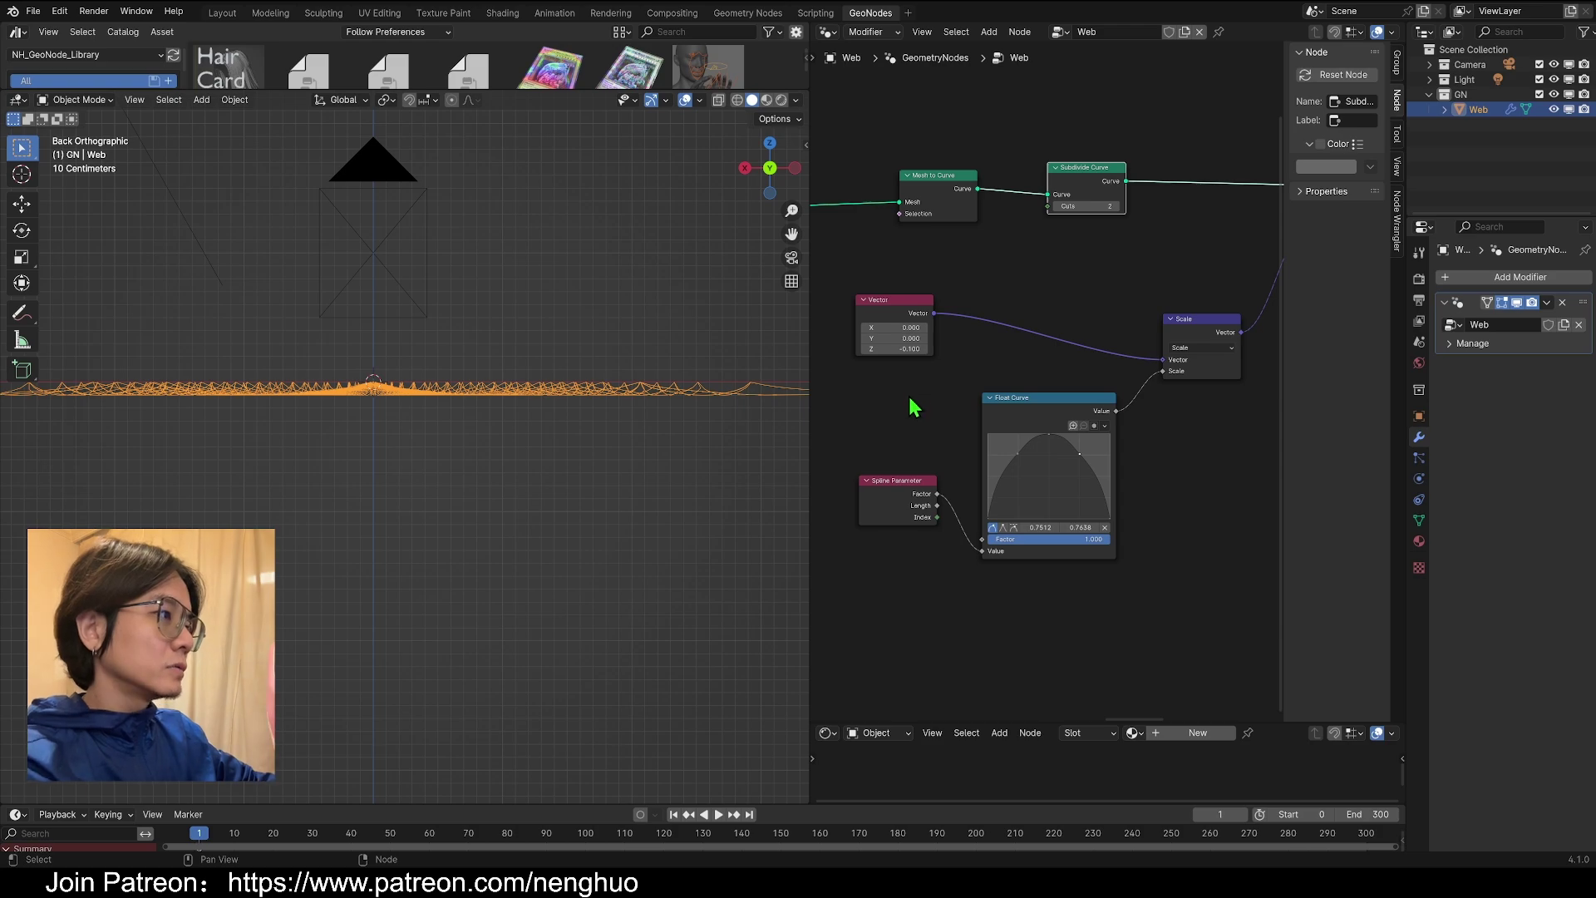
middle_drag(556, 441, 406, 462)
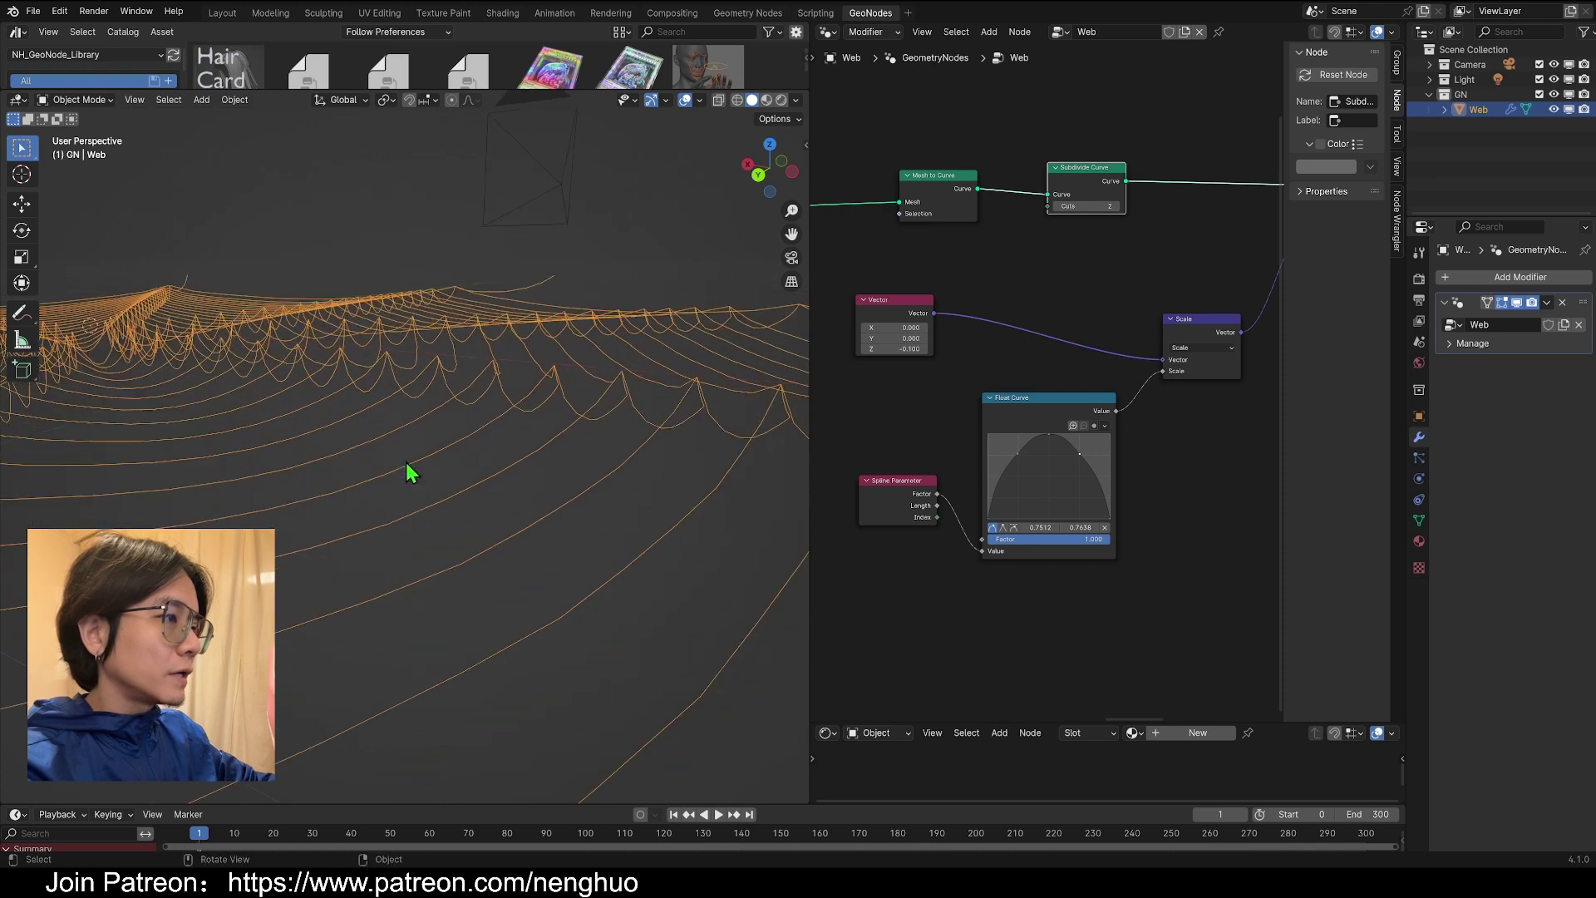
middle_drag(443, 368, 520, 377)
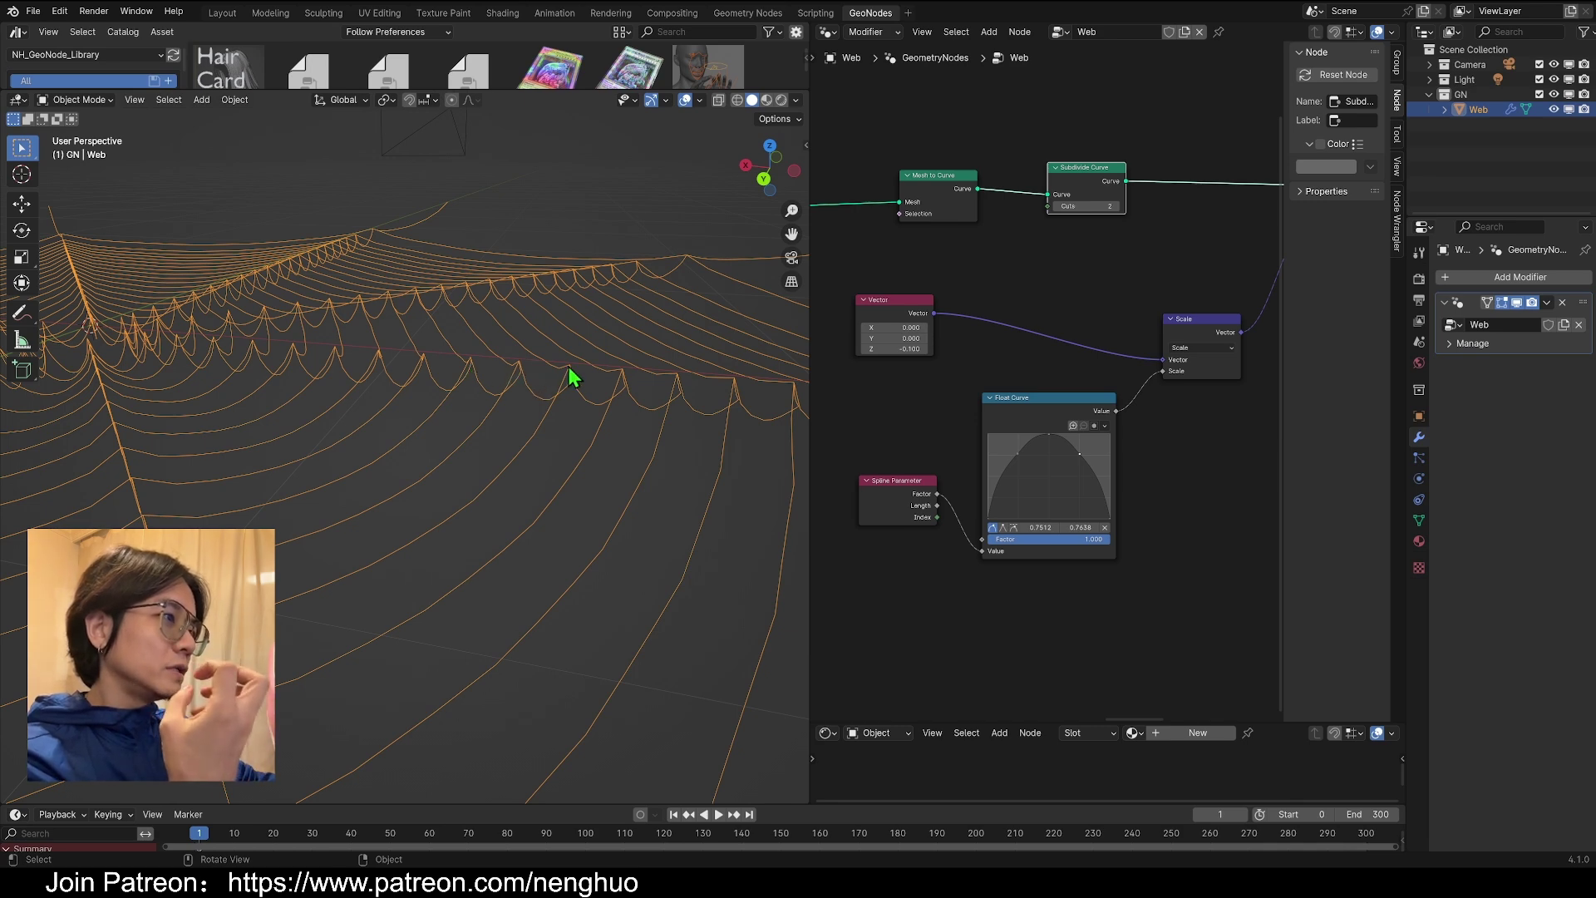
middle_drag(537, 379, 250, 416)
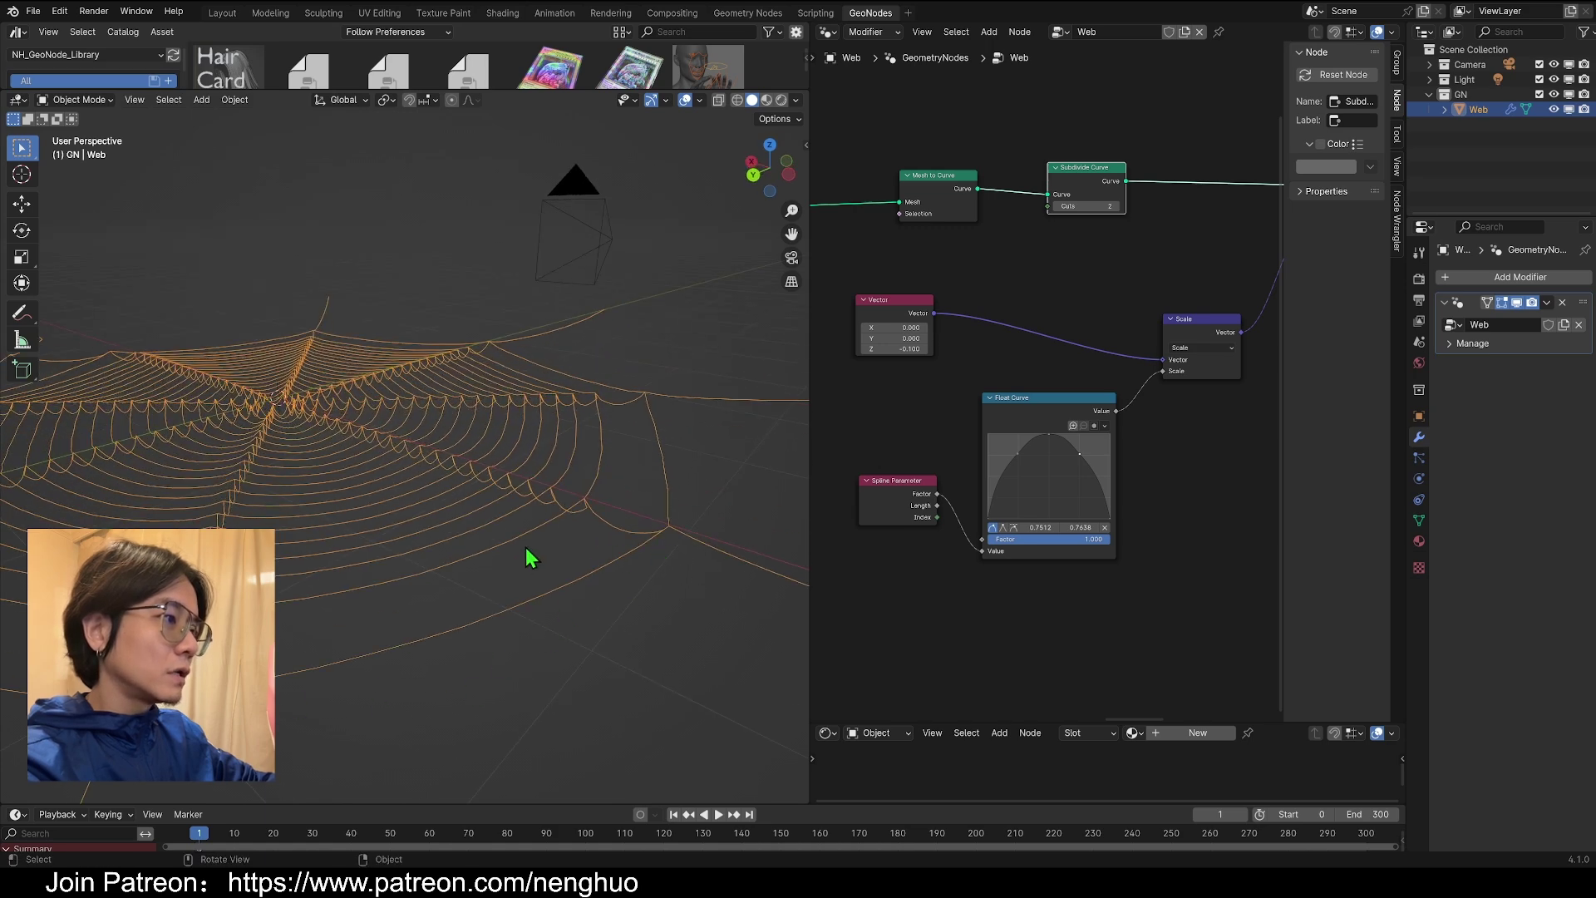
middle_drag(530, 557, 570, 499)
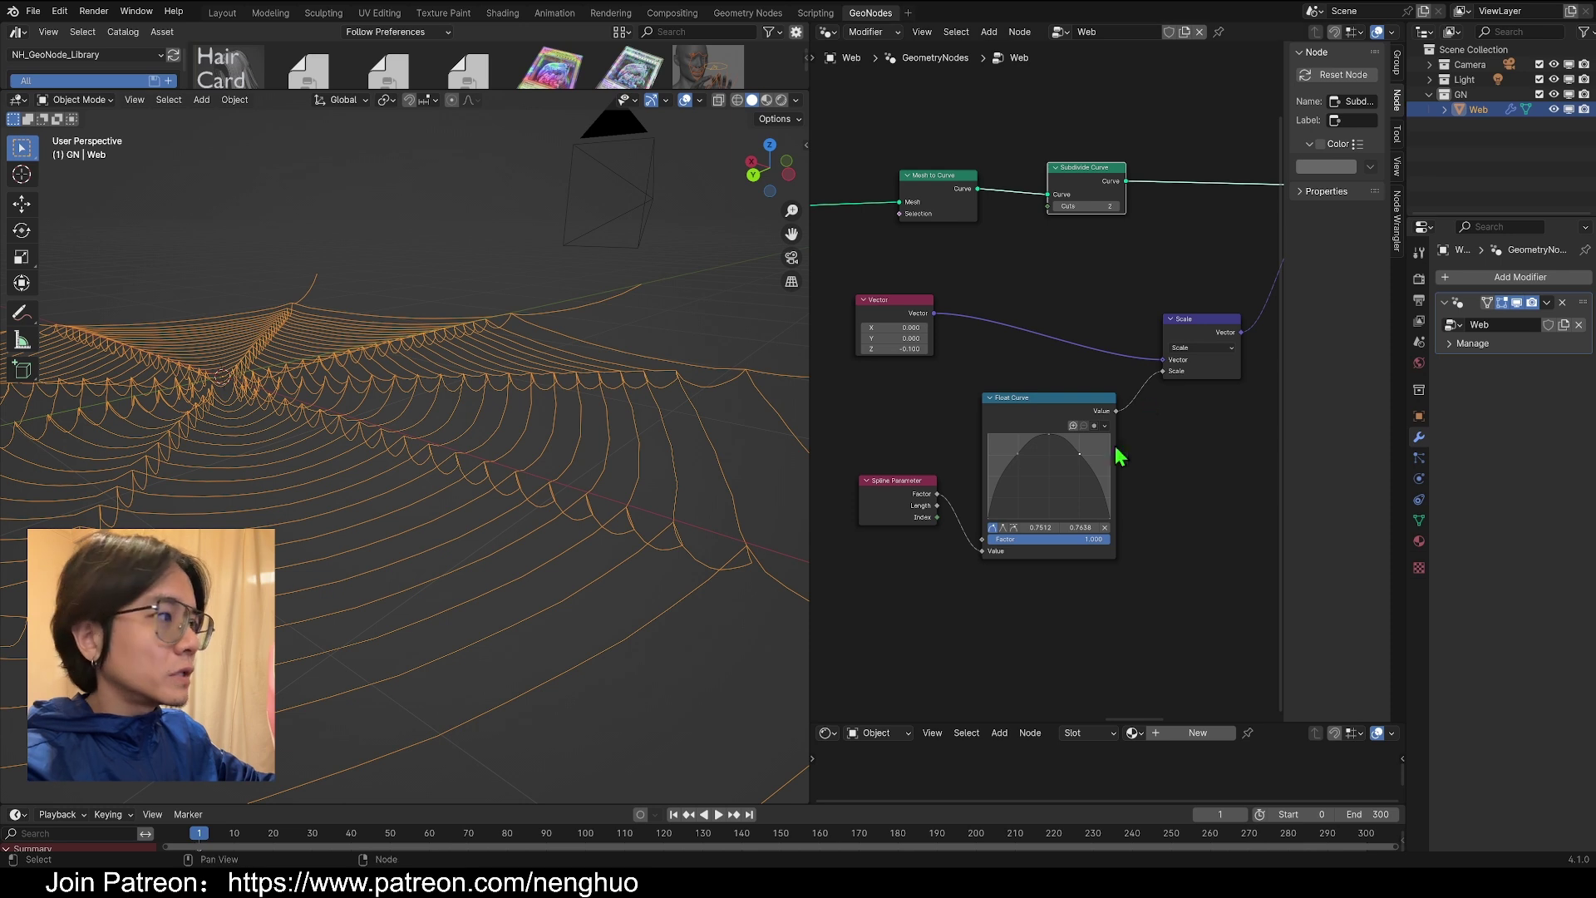
- Add a Spline Length node below the Spline Parameter node
middle_drag(1021, 503, 1024, 349)
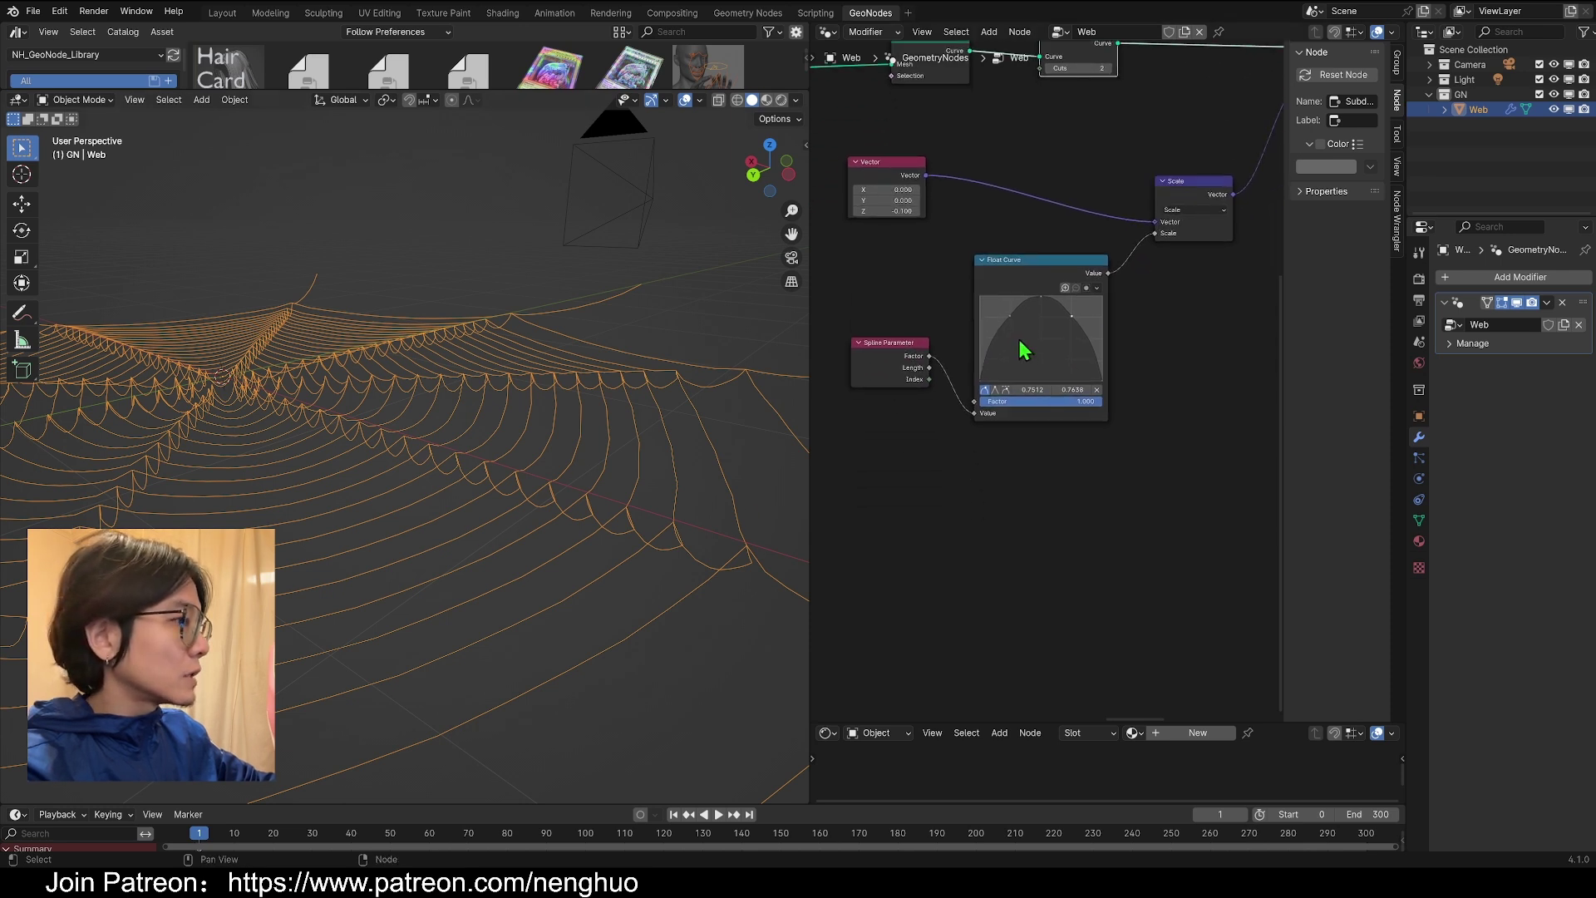
key(shift+a)
click(925, 480)
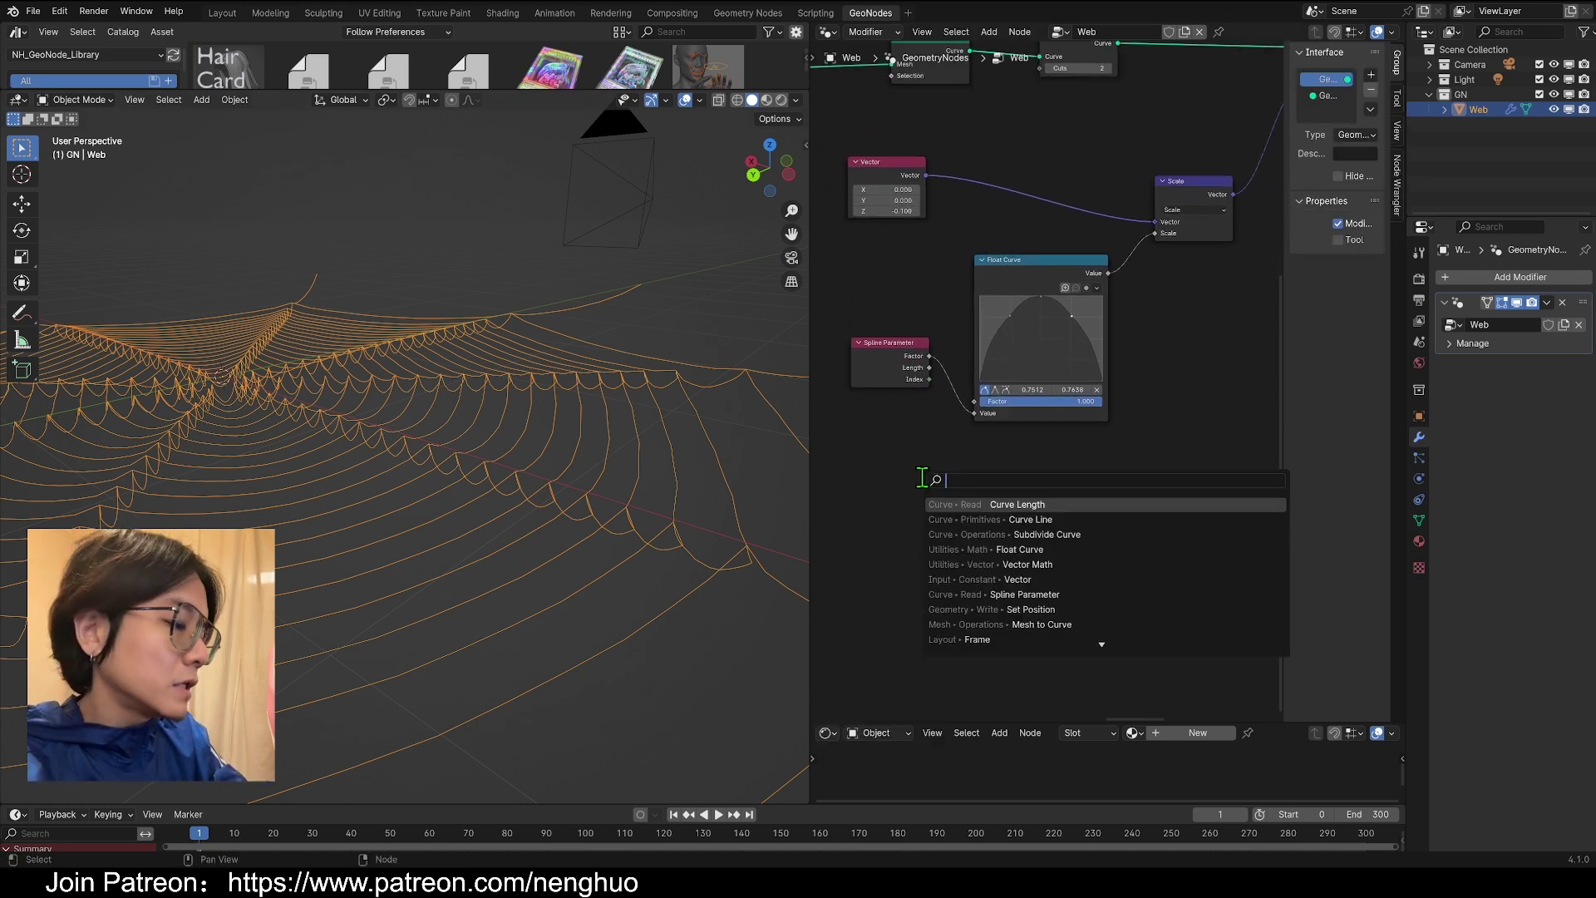
text(s)
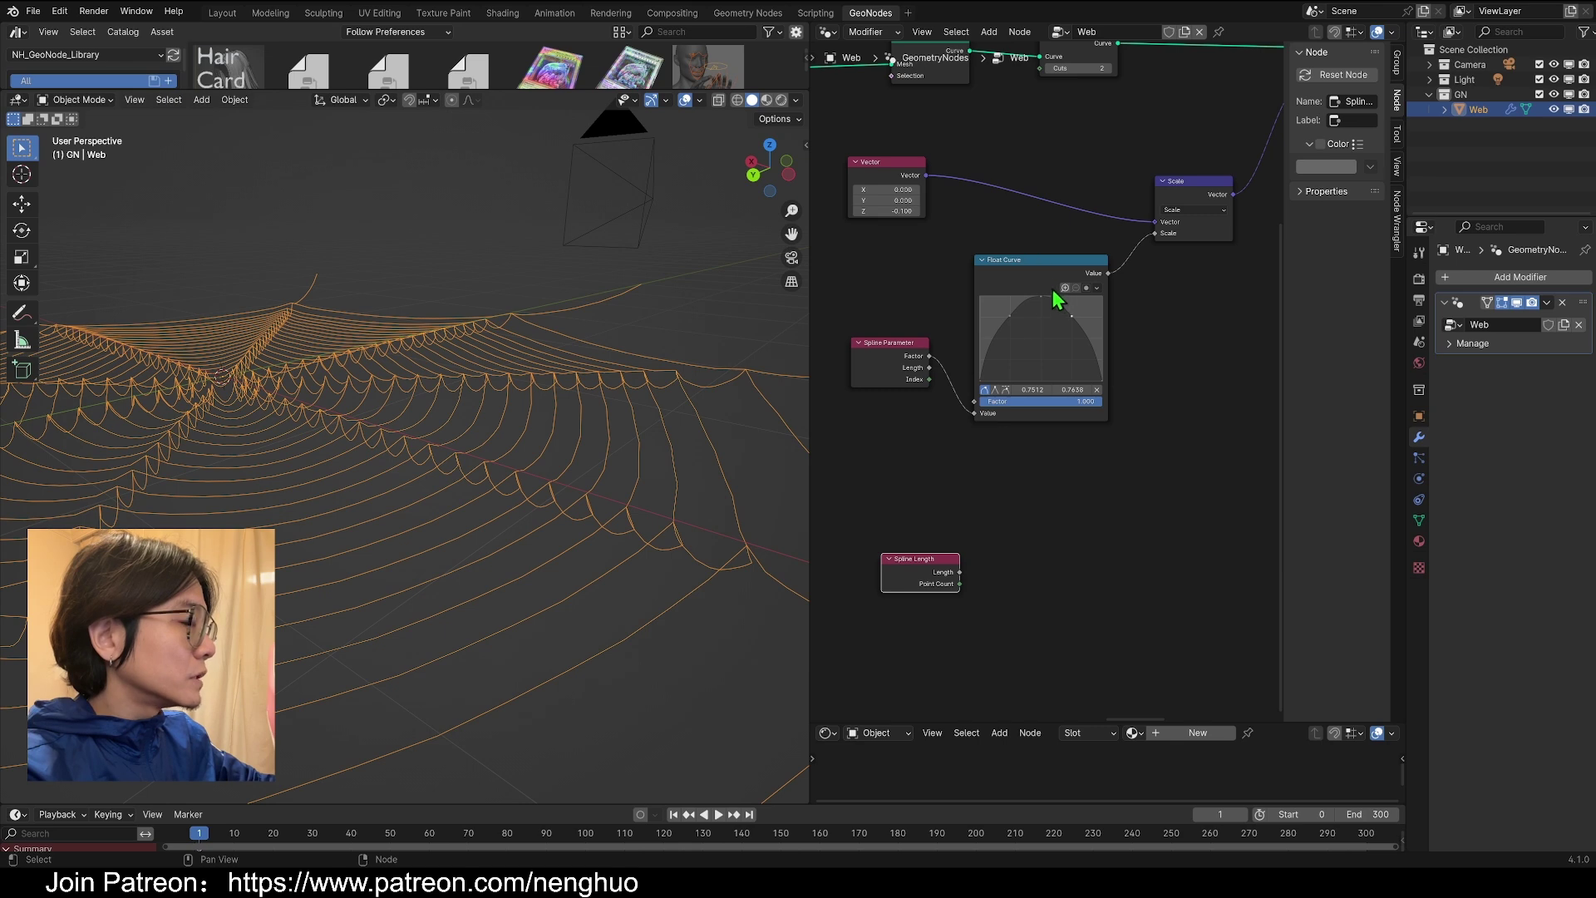
- Duplicate the Scale node between the original and Set Position's Offset, and feed its Scale input from Spline Length's Length
middle_drag(1166, 244, 901, 322)
drag(931, 278, 1009, 265)
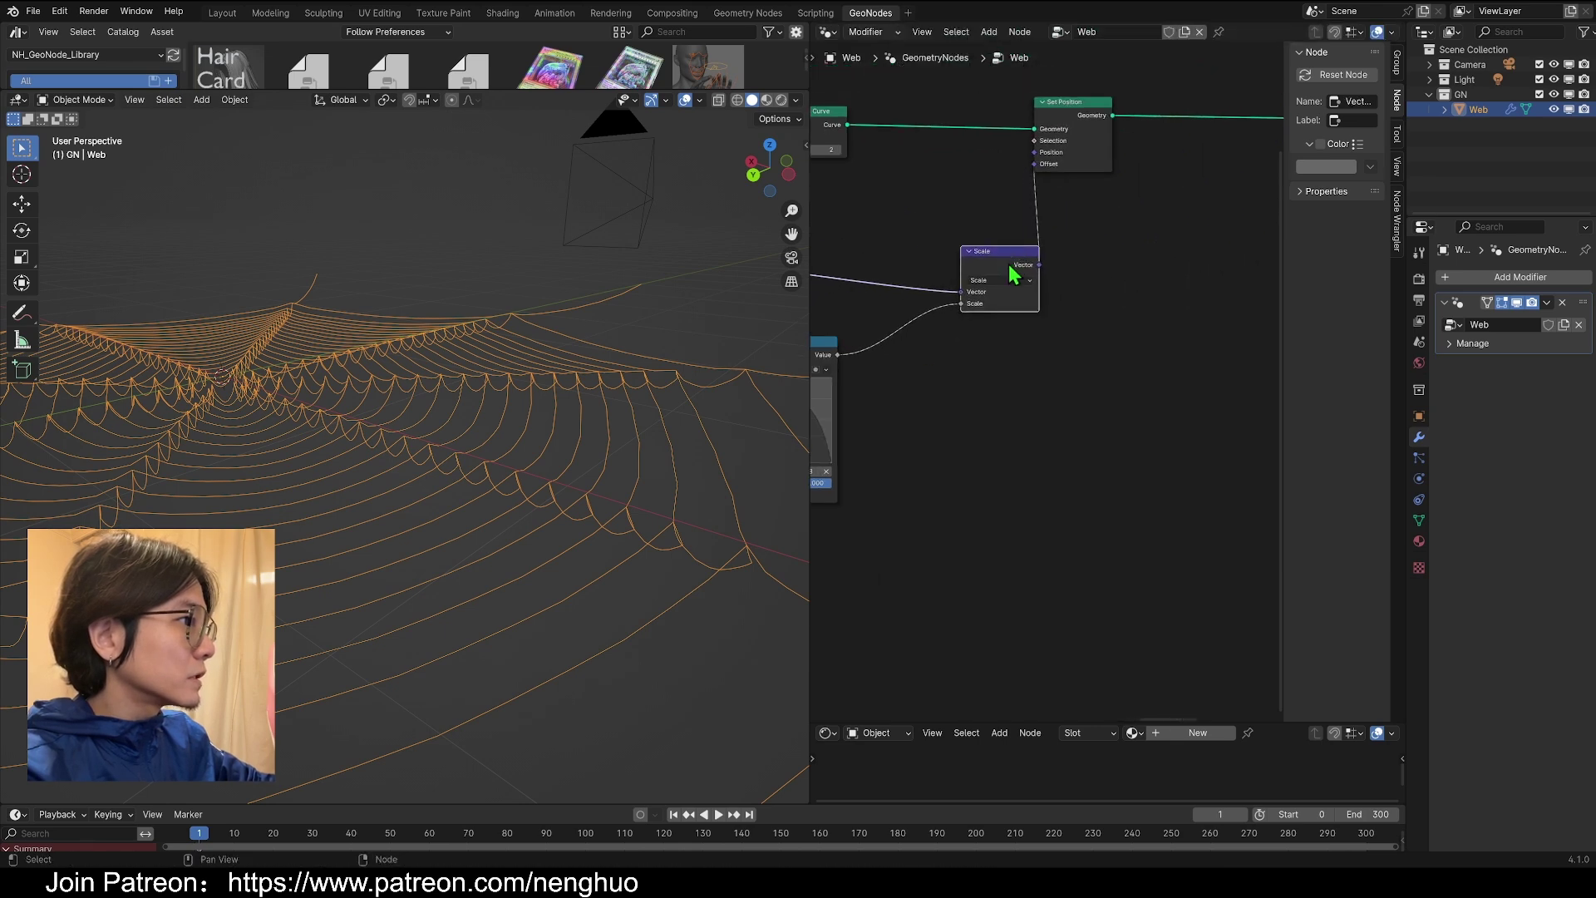
drag(881, 588, 1131, 340)
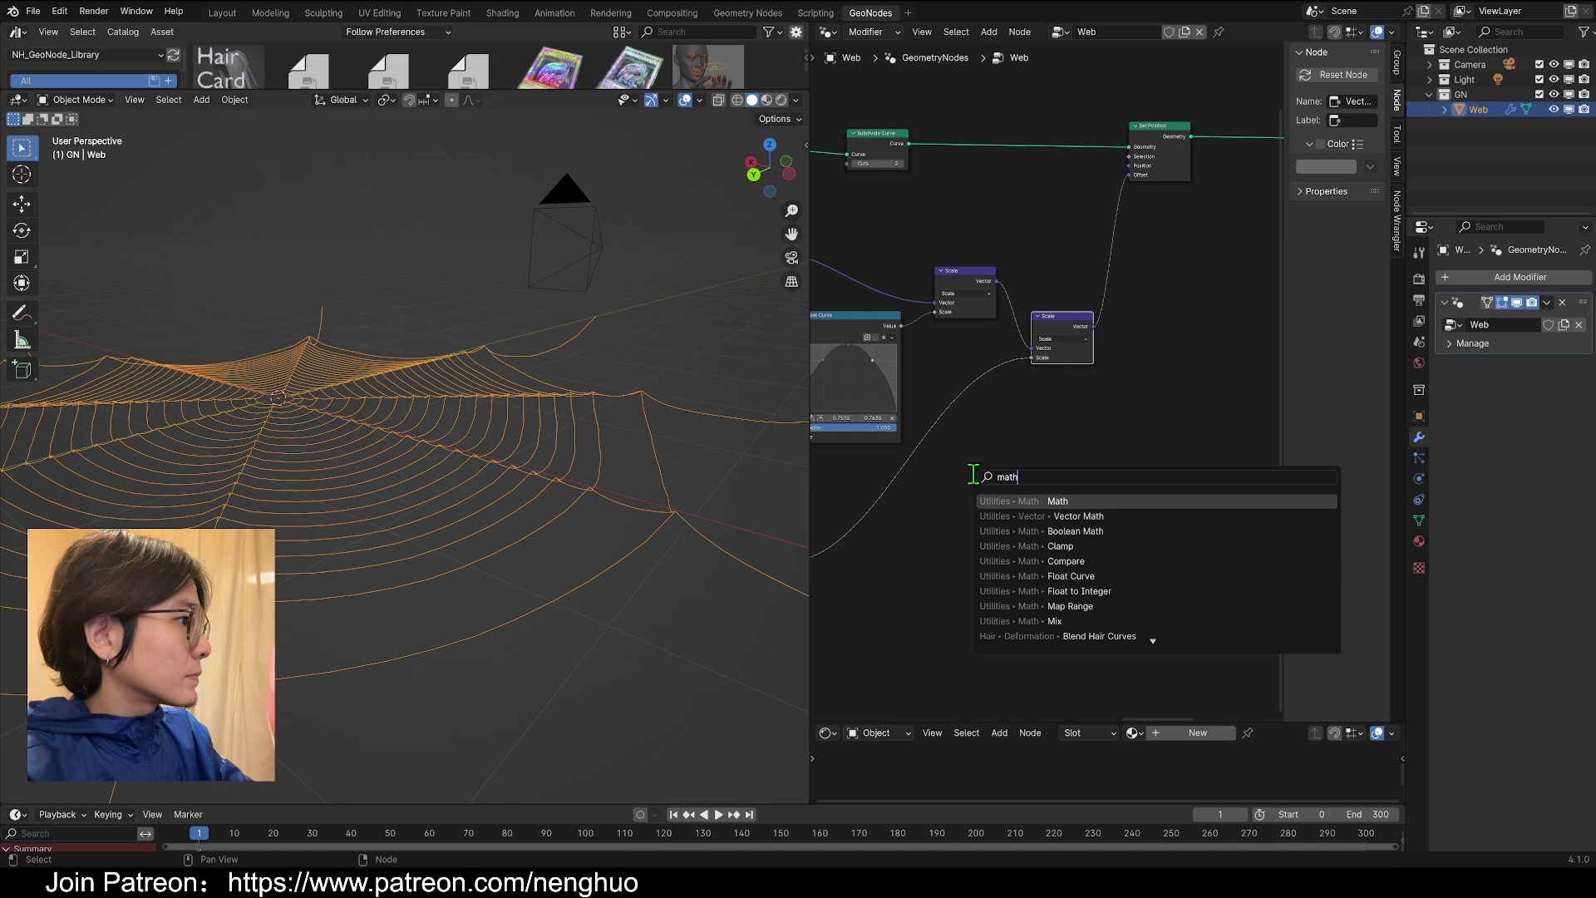
- Insert a Math node set to Multiply between Spline Length's Length and the second Scale node's Scale input
key(Return)
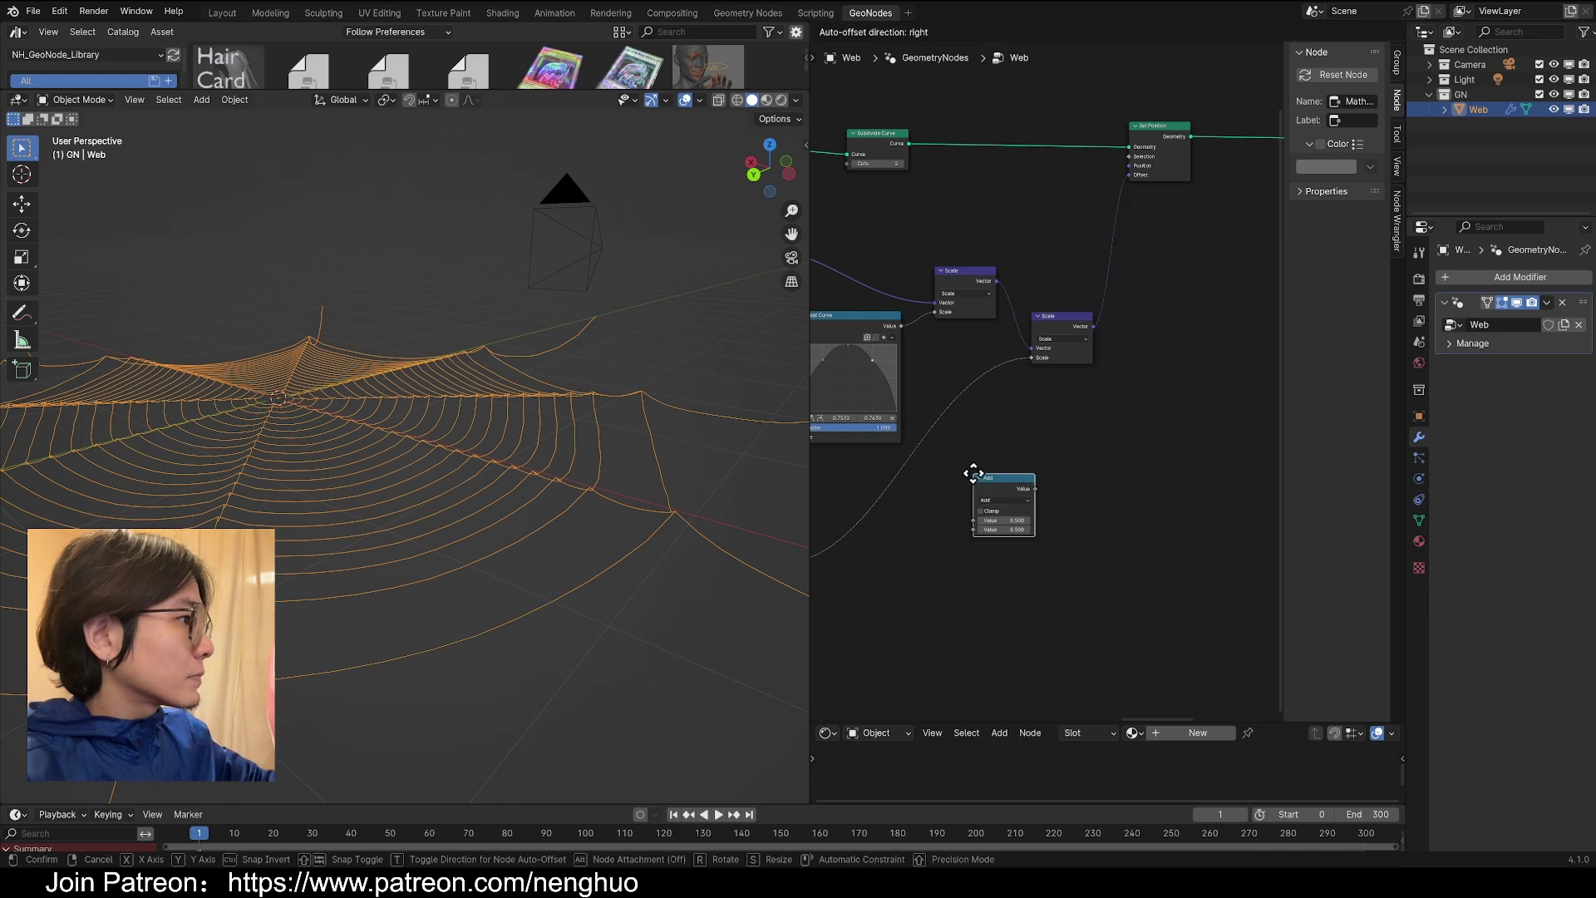
click(973, 474)
click(1005, 501)
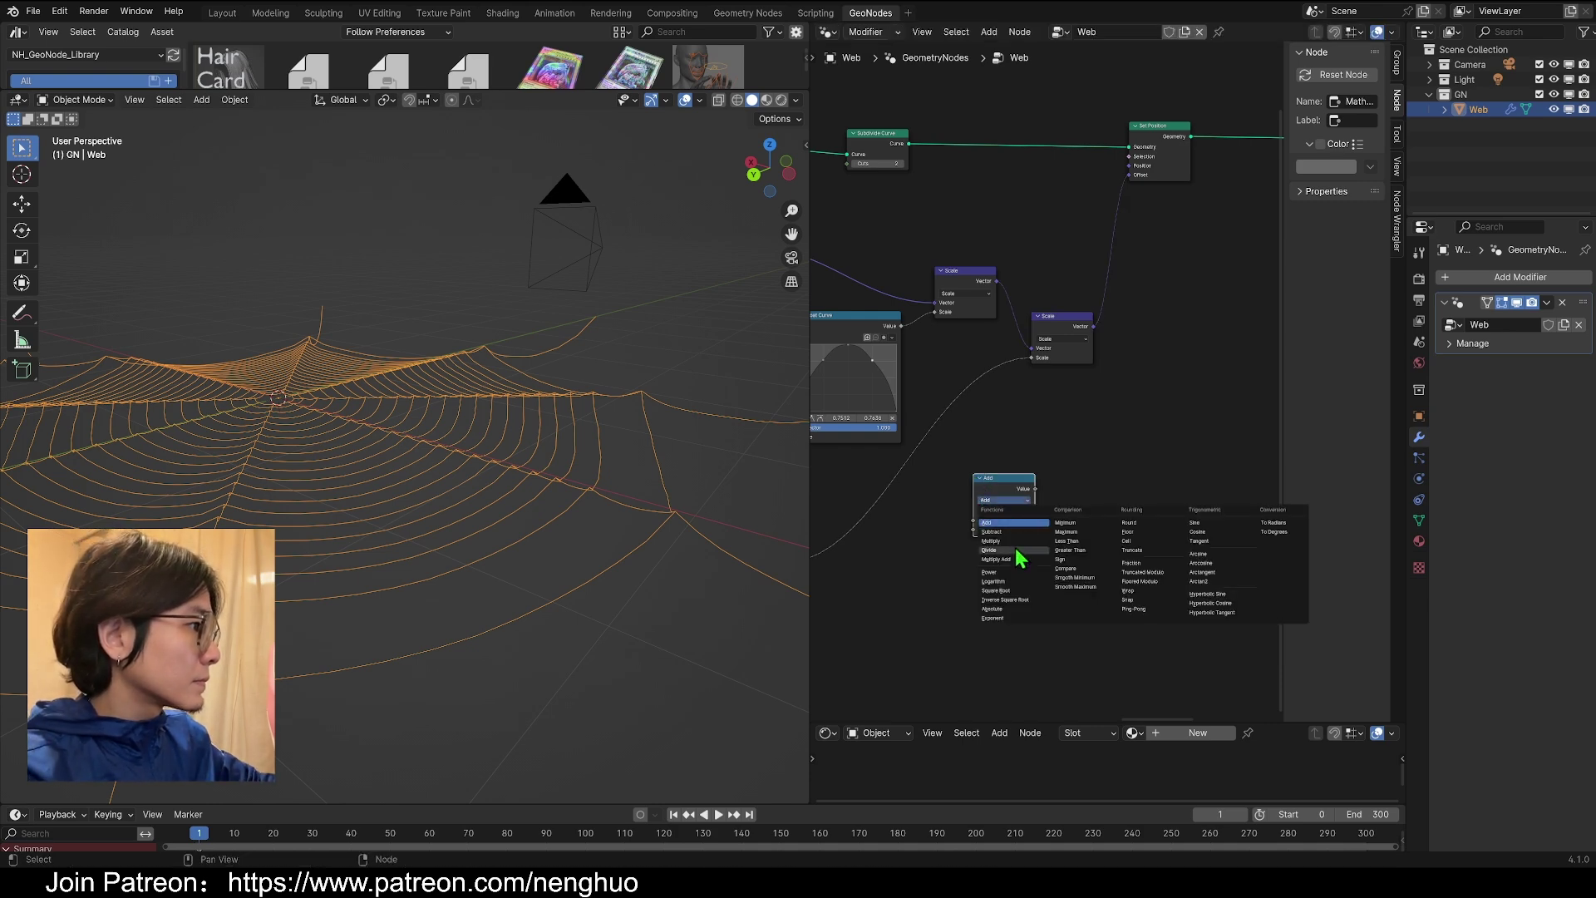
click(1015, 544)
drag(987, 481, 906, 457)
scroll(914, 542, down, 3)
middle_drag(655, 490, 643, 492)
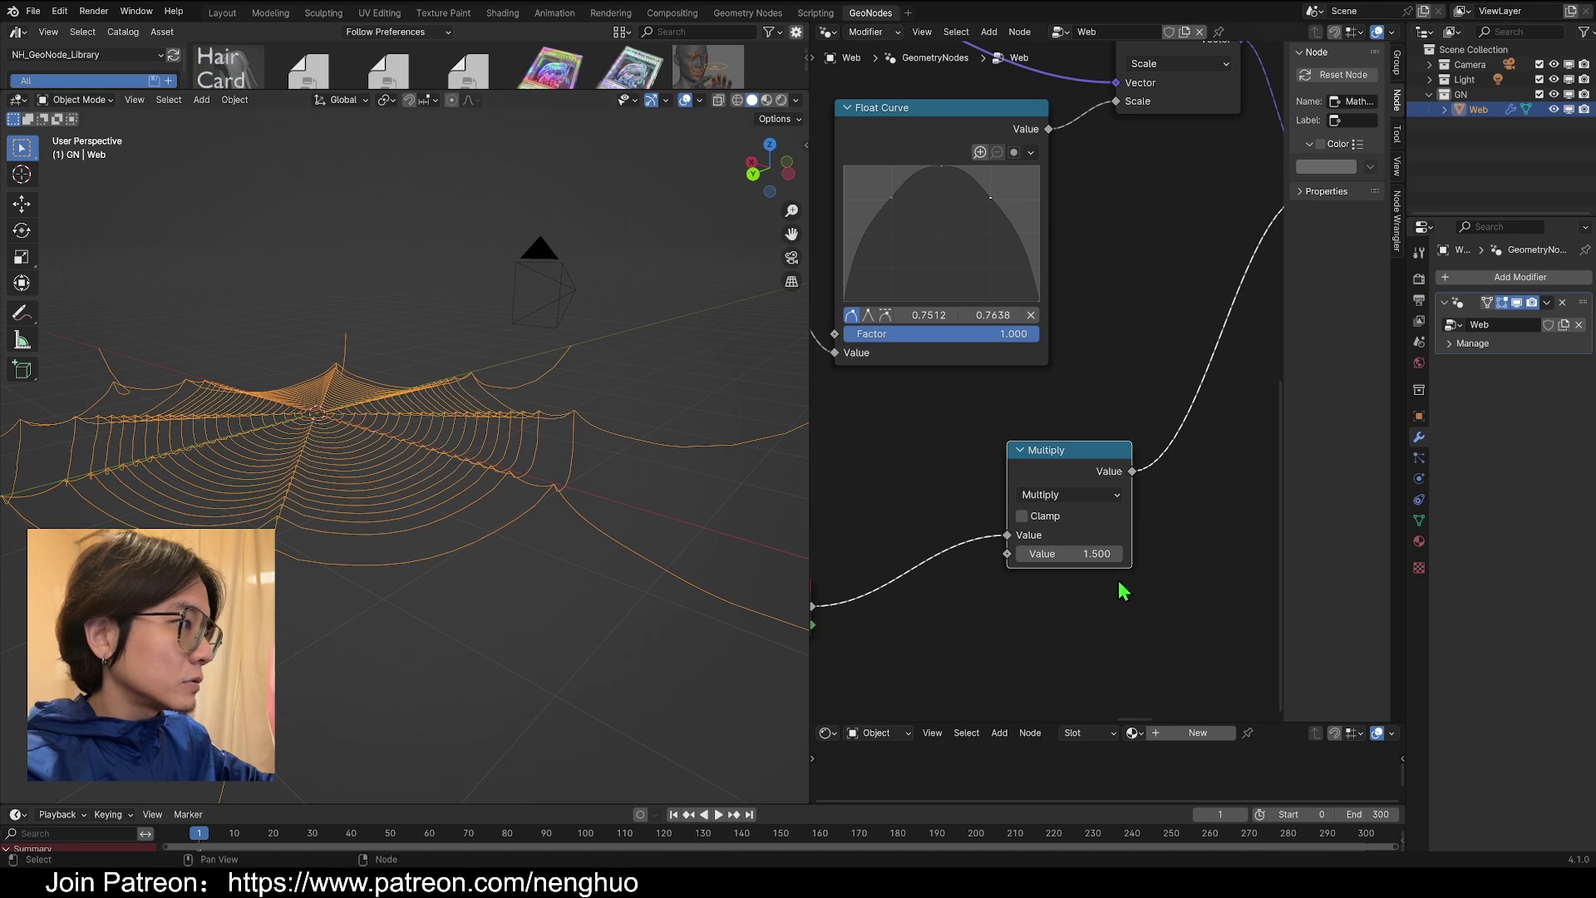
- Set the Multiply node's value to 0.9 and check the web's sag from different angles
double_click(1085, 555)
text(0.9)
key(Return)
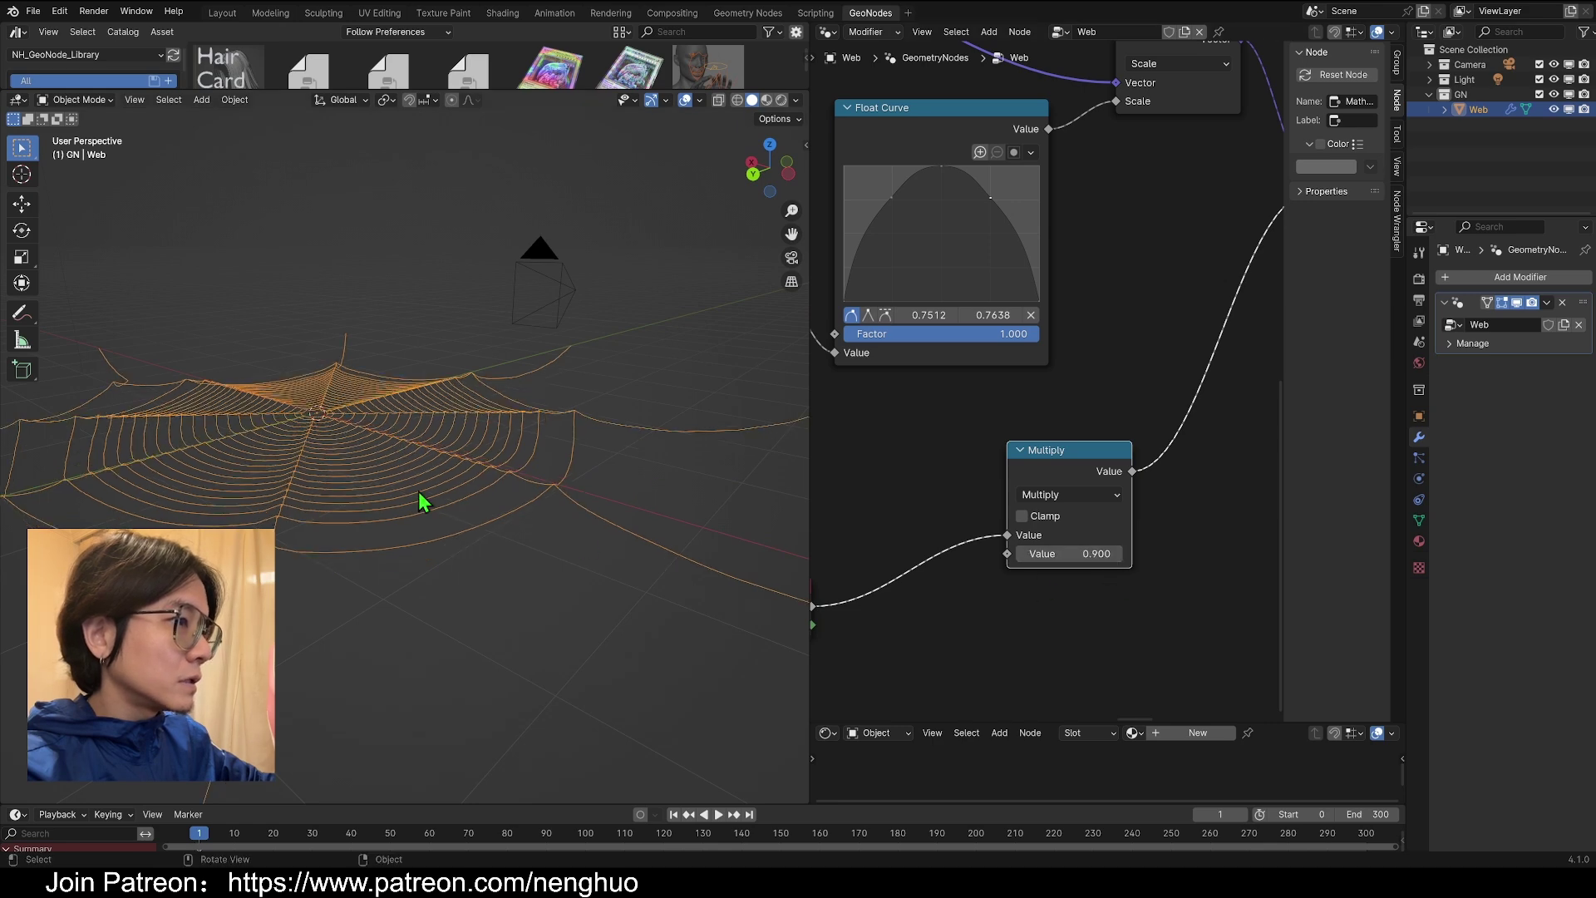
scroll(417, 492, down, 3)
middle_drag(420, 496, 694, 422)
middle_drag(439, 424, 651, 468)
scroll(391, 495, up, 4)
middle_drag(374, 496, 380, 496)
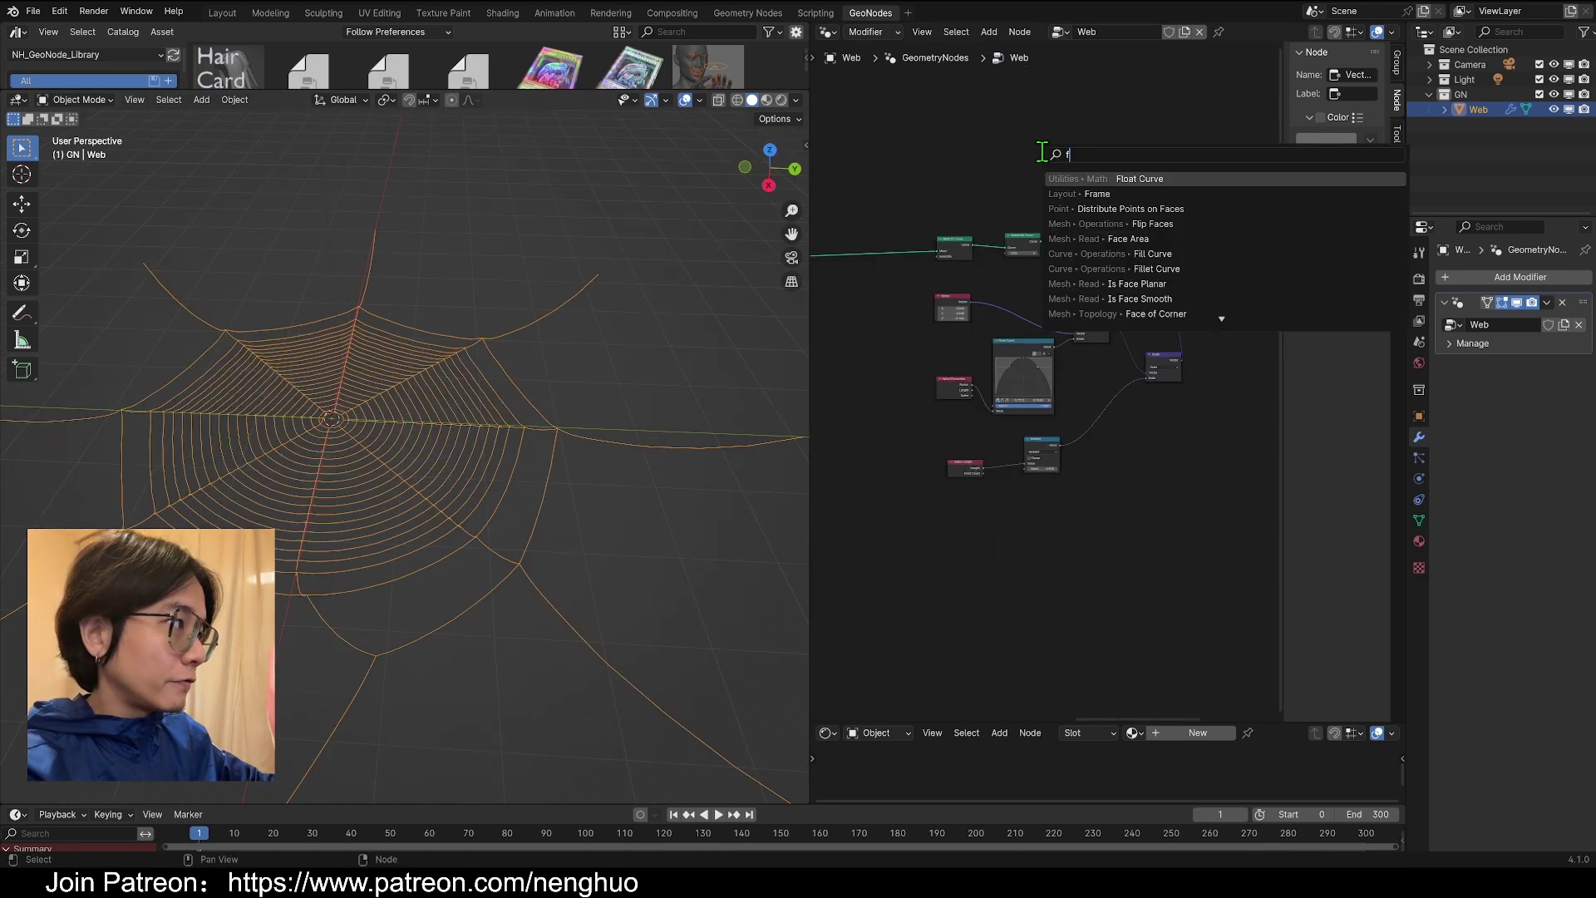
- Enclose the sag nodes from Mesh to Curve through Set Position in a frame labelled Hanging, and set Vector's Z to -0.3
key(Escape)
mouse_move(1020, 236)
mouse_down()
mouse_move(1077, 155)
mouse_move(1014, 247)
mouse_up()
key(ctrl+j)
middle_drag(1129, 273, 1011, 296)
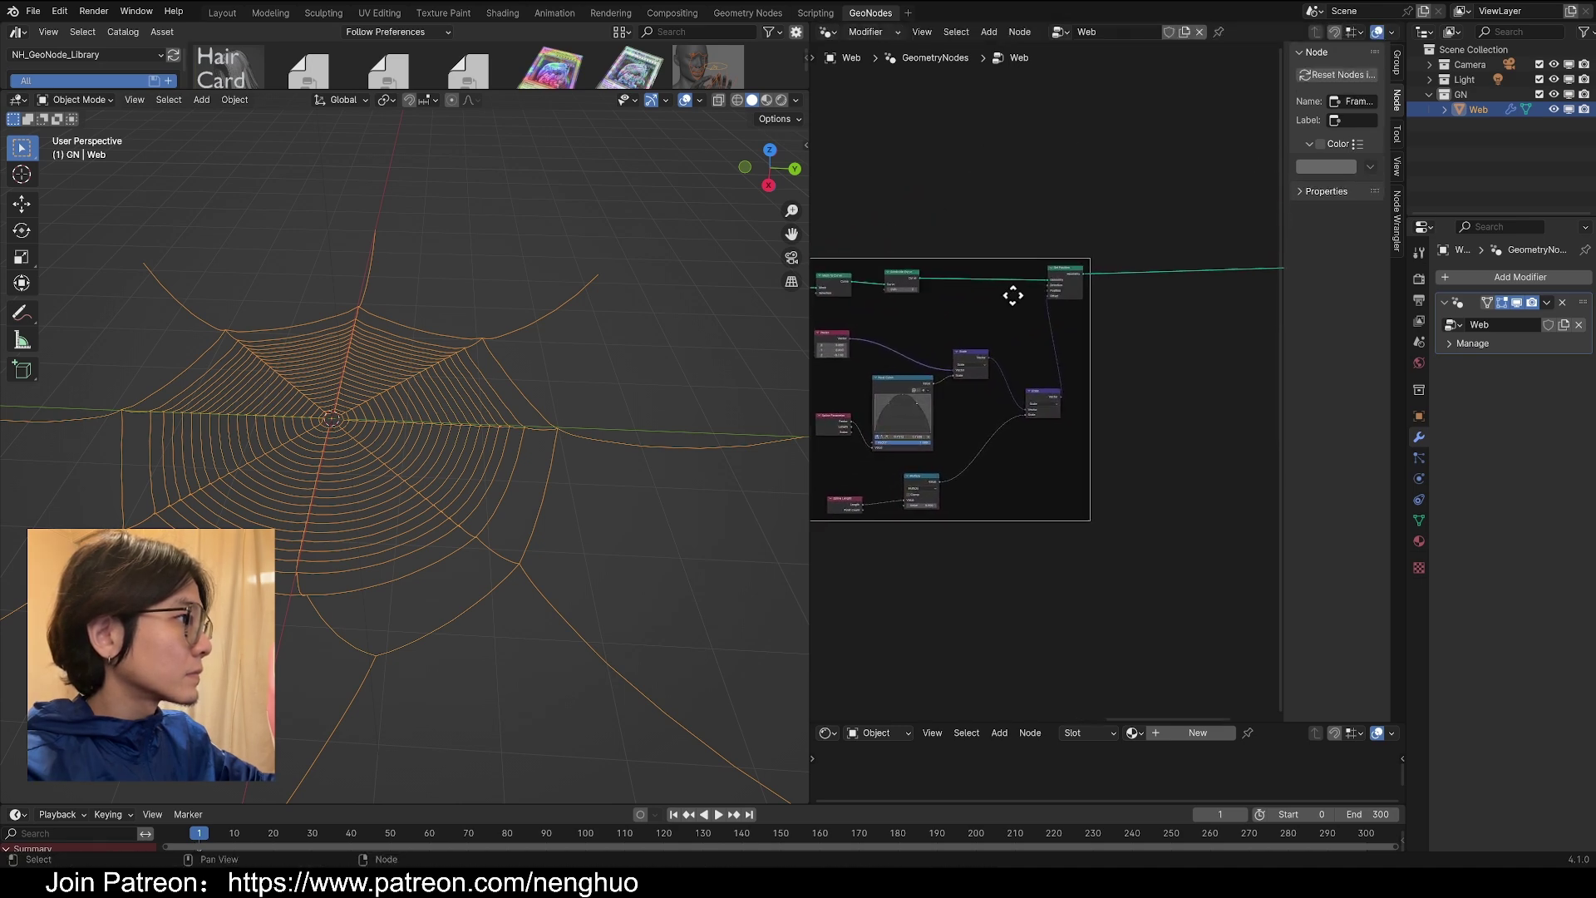
key(F2)
text(H)
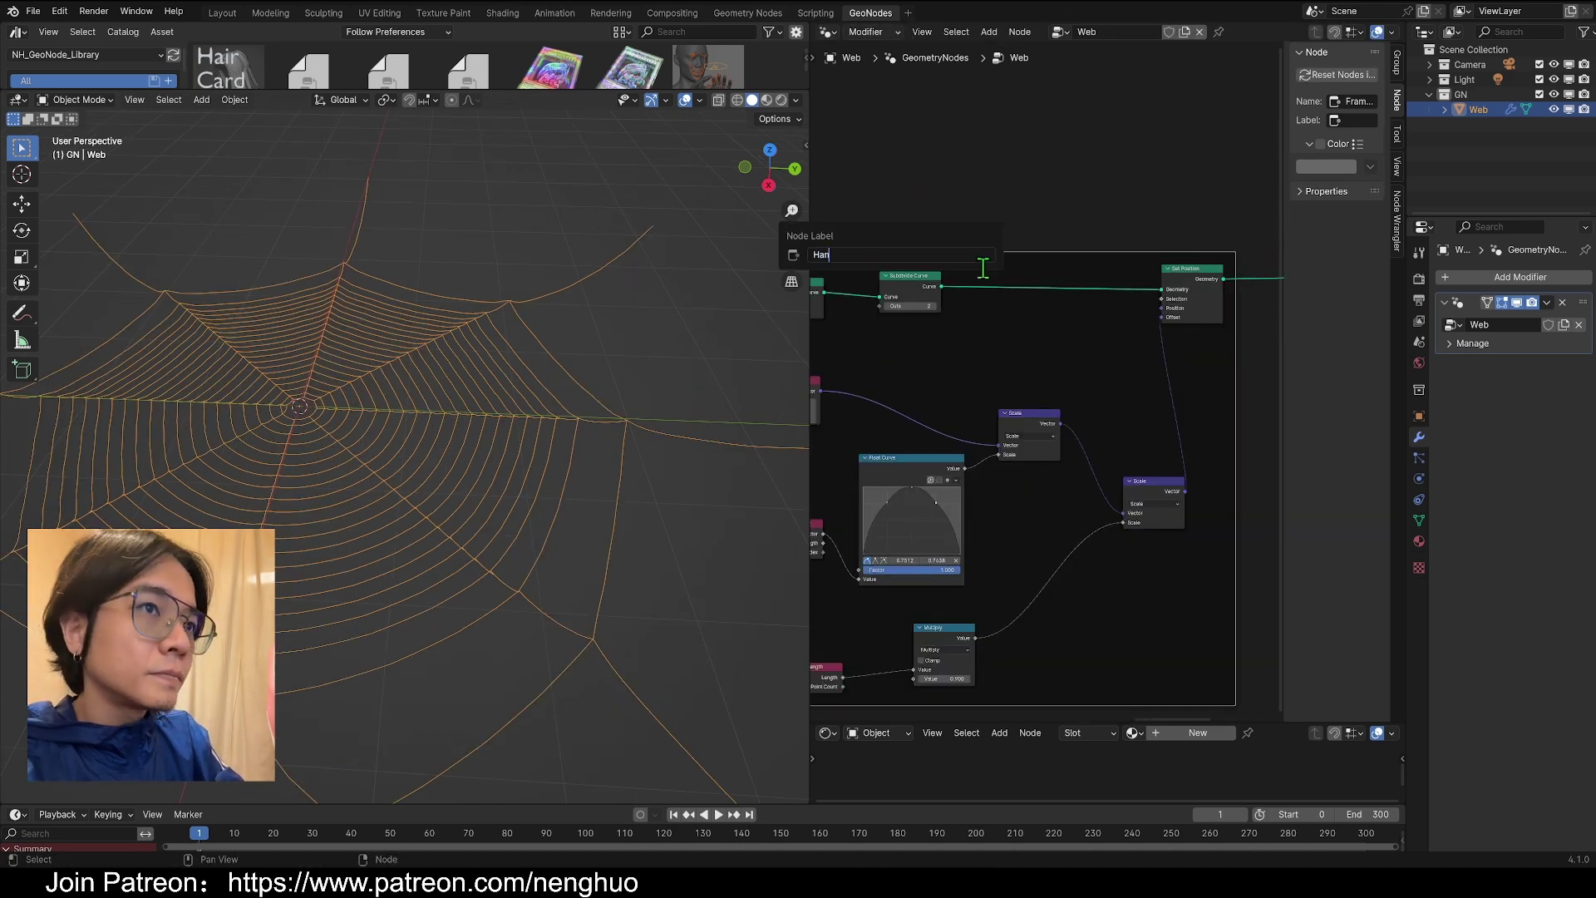
text(an)
text(ging)
key(Return)
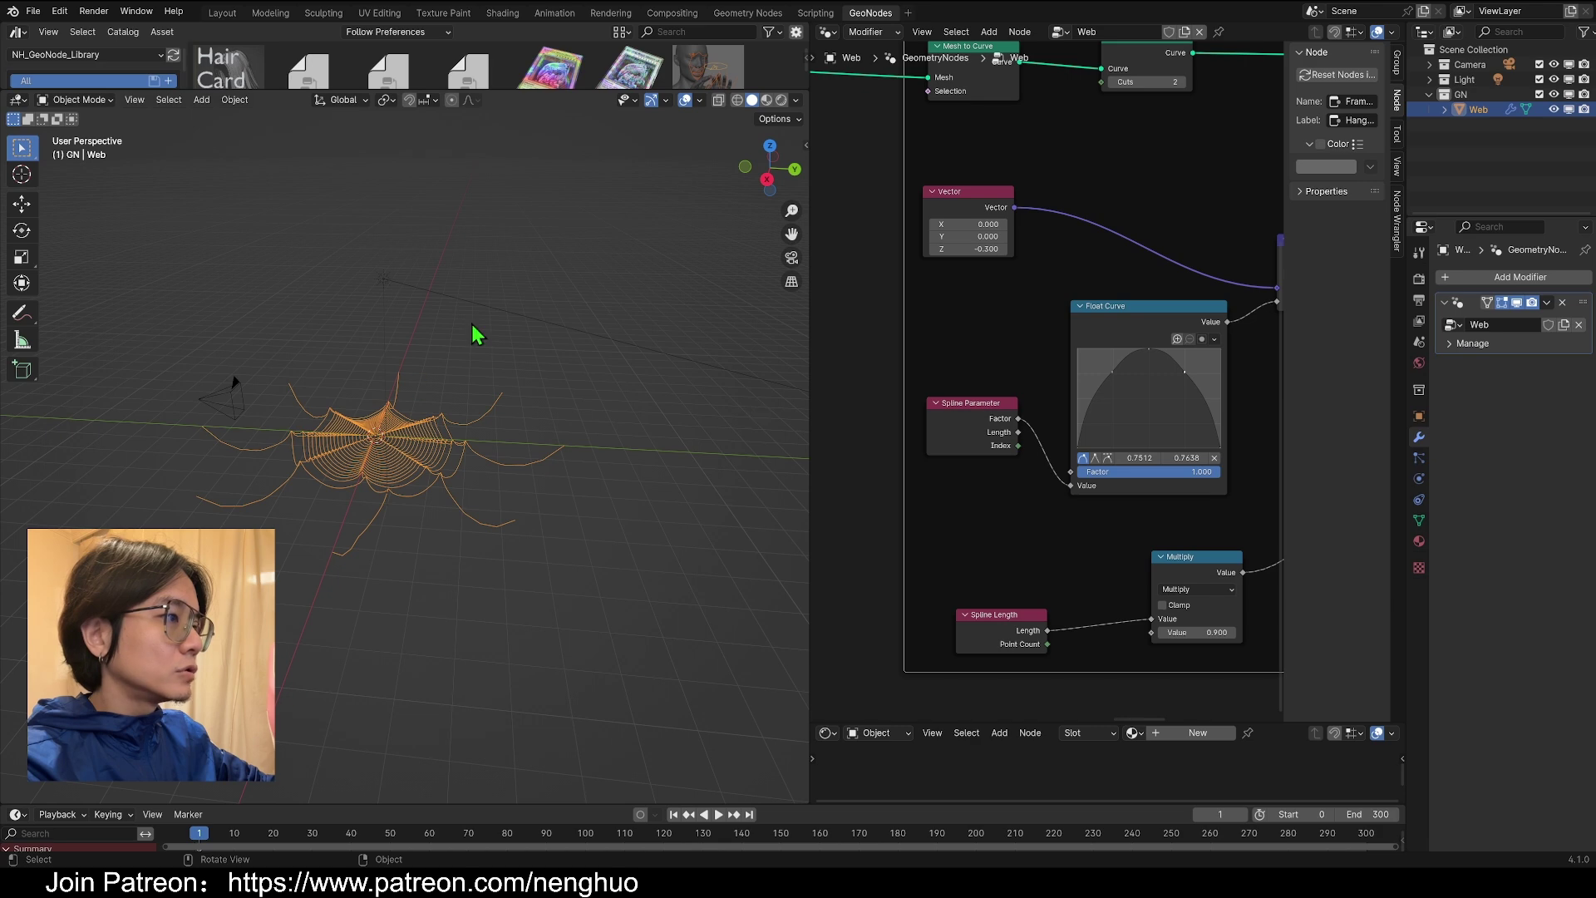
- Insert a Transform Geometry node between the last Set Position and Group Output
scroll(1079, 356, down, 10)
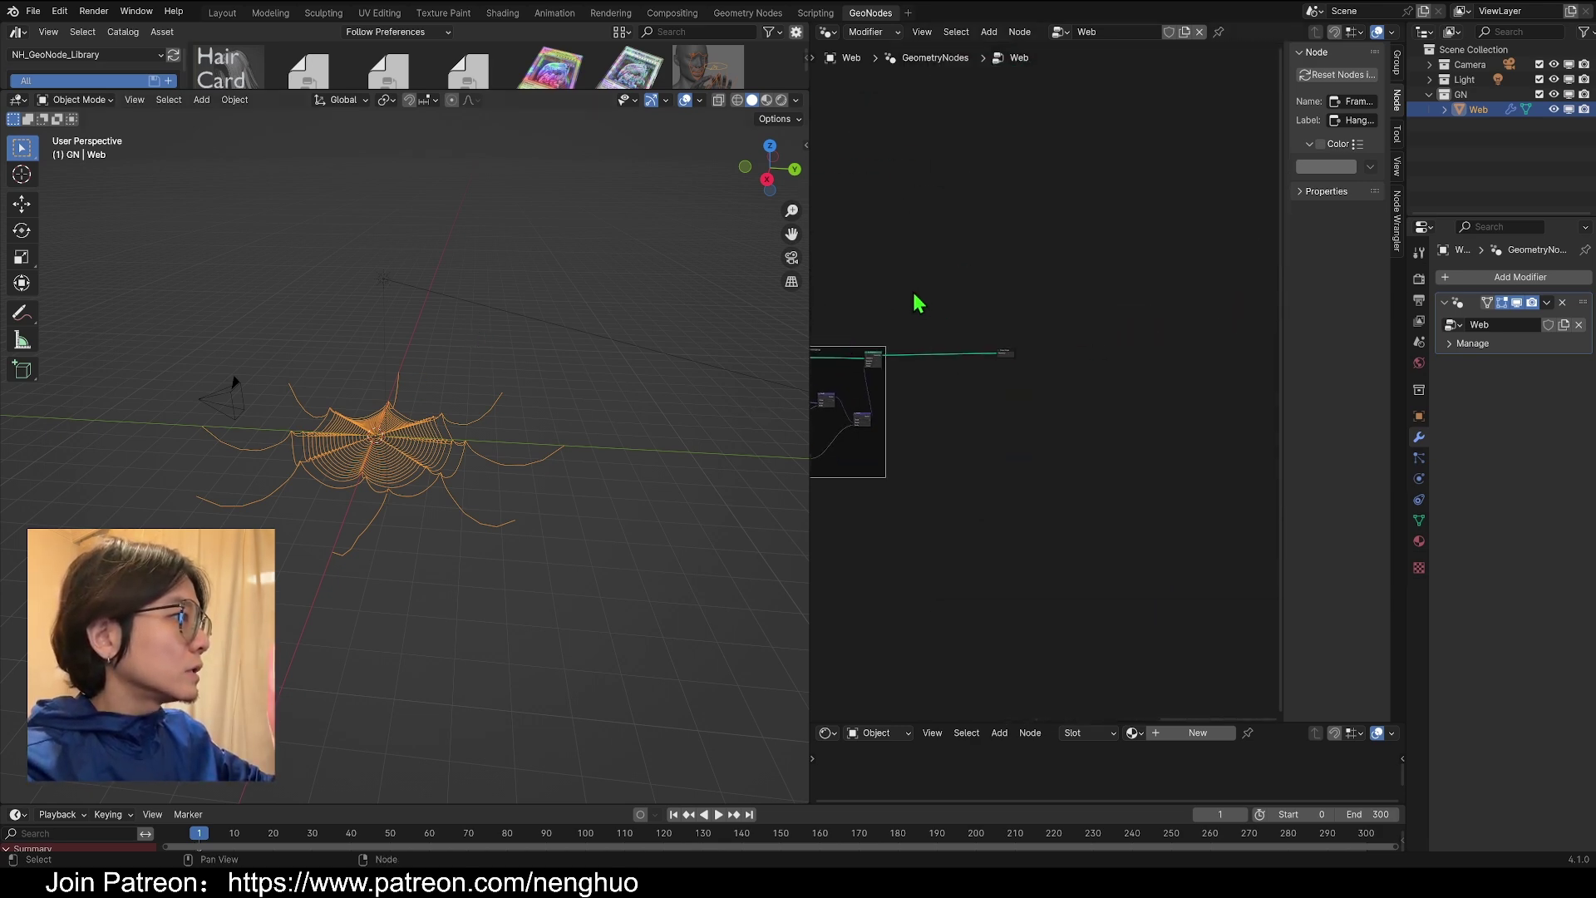
middle_drag(918, 303, 1023, 285)
key(shift+a)
click(985, 158)
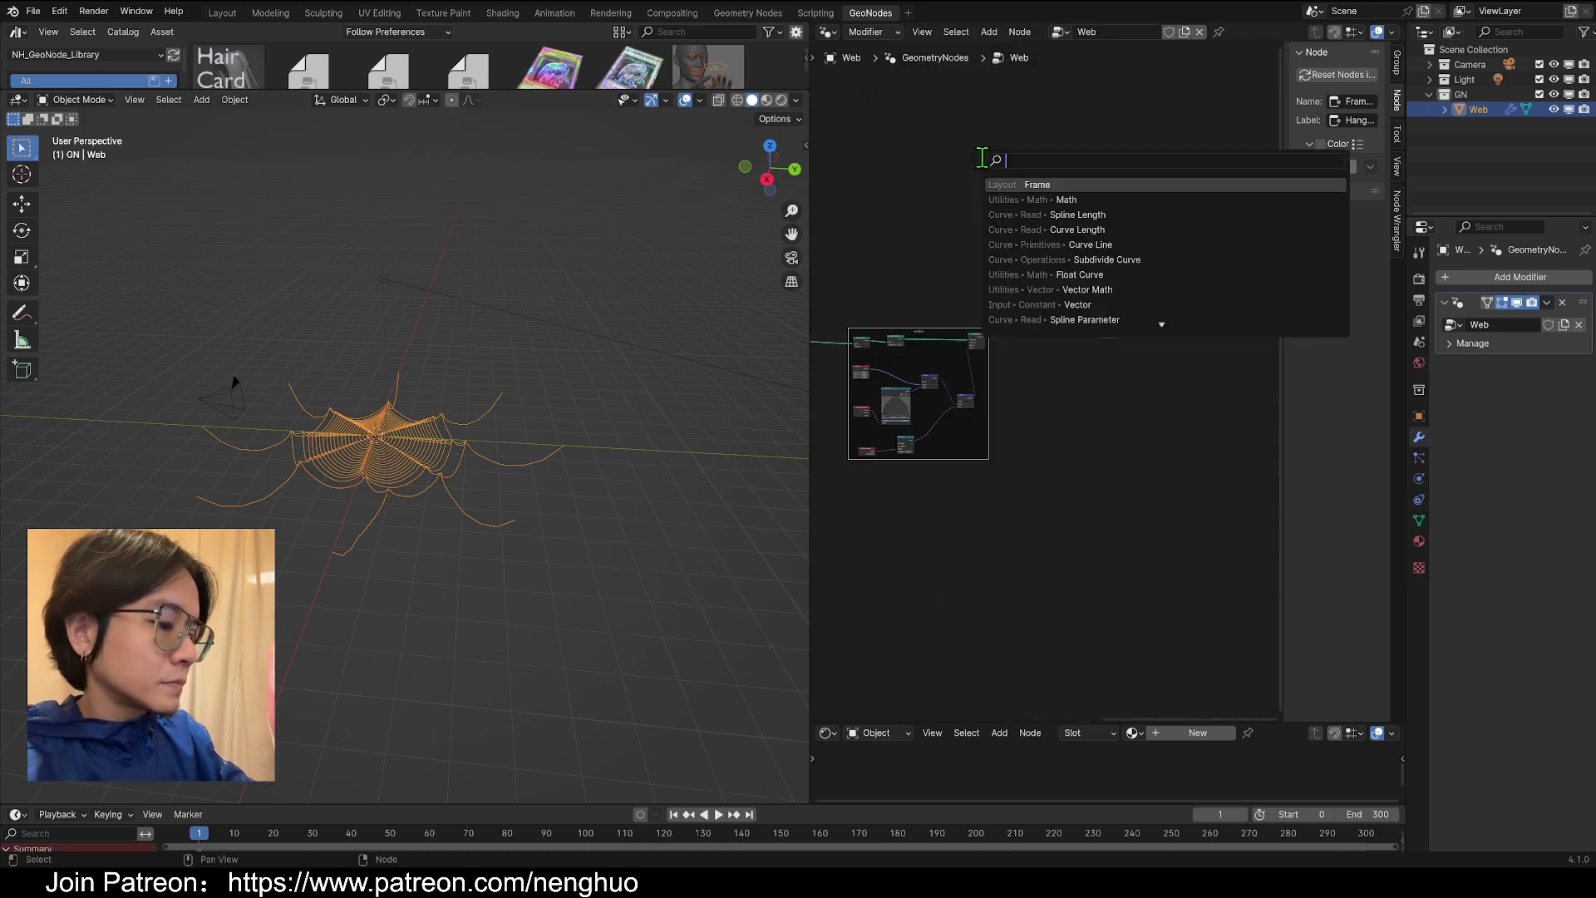
text(trans)
key(Return)
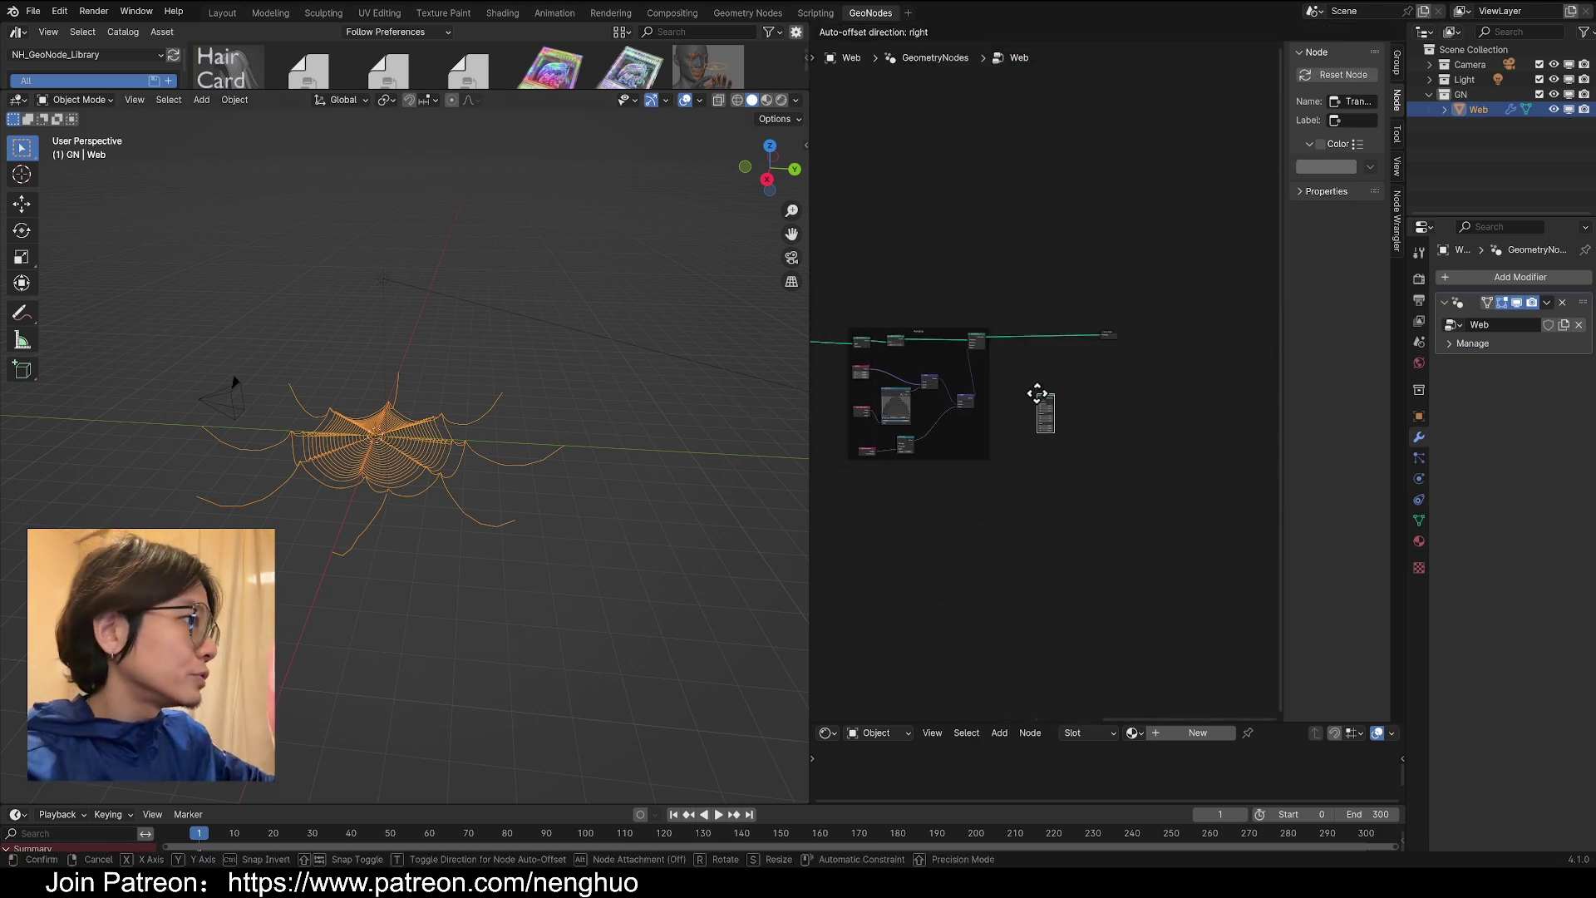
click(1042, 386)
scroll(1046, 381, up, 6)
drag(1064, 396, 976, 237)
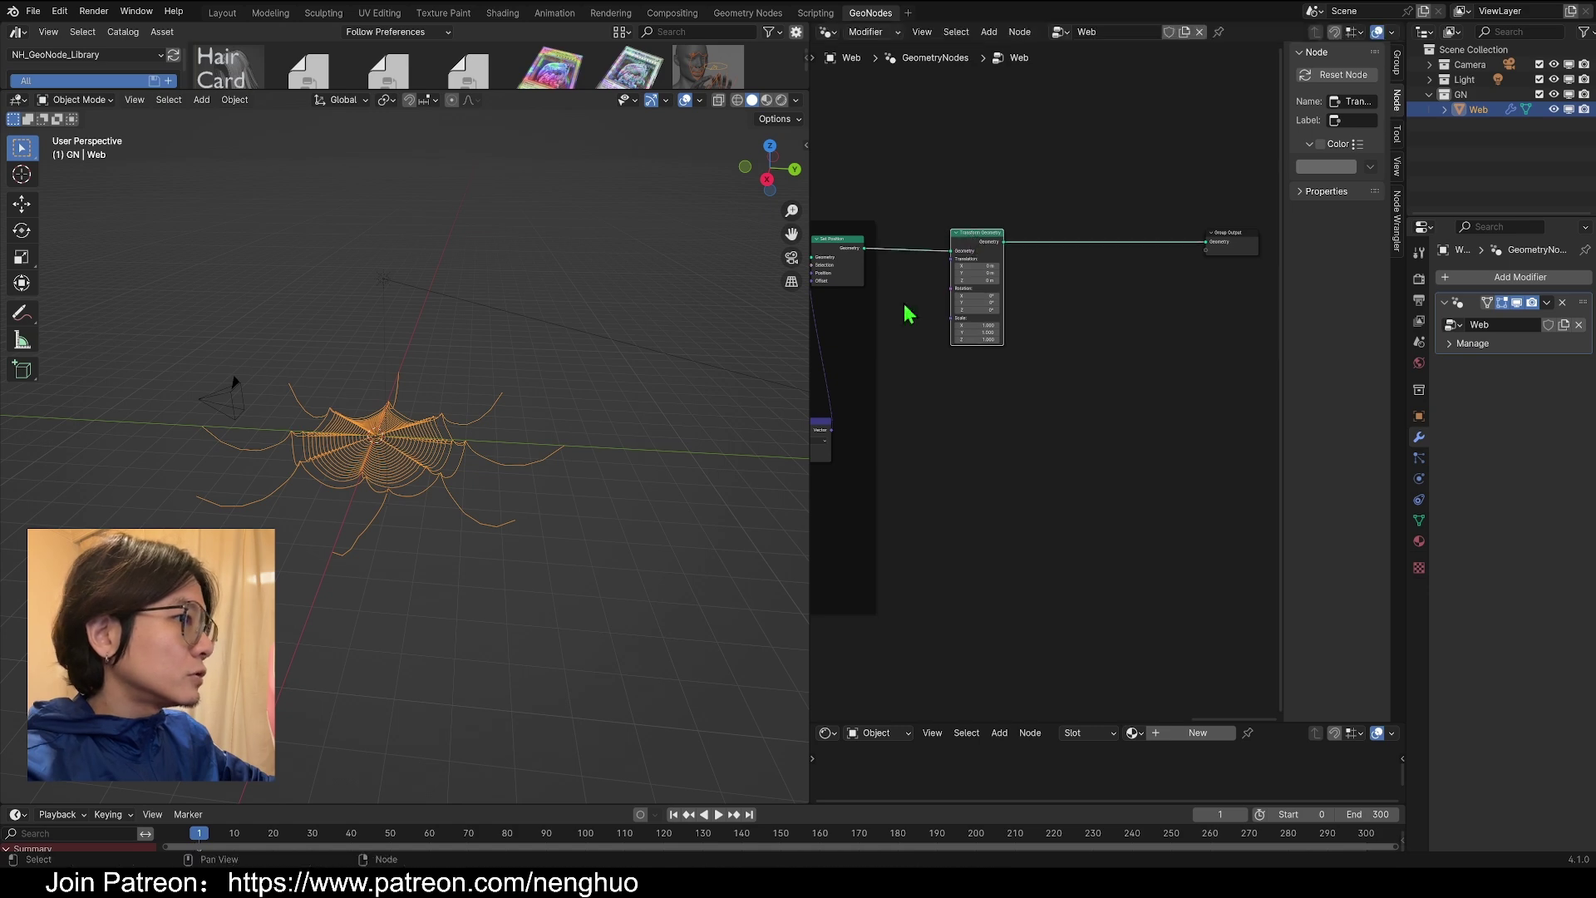
scroll(1043, 235, up, 4)
drag(949, 176, 952, 182)
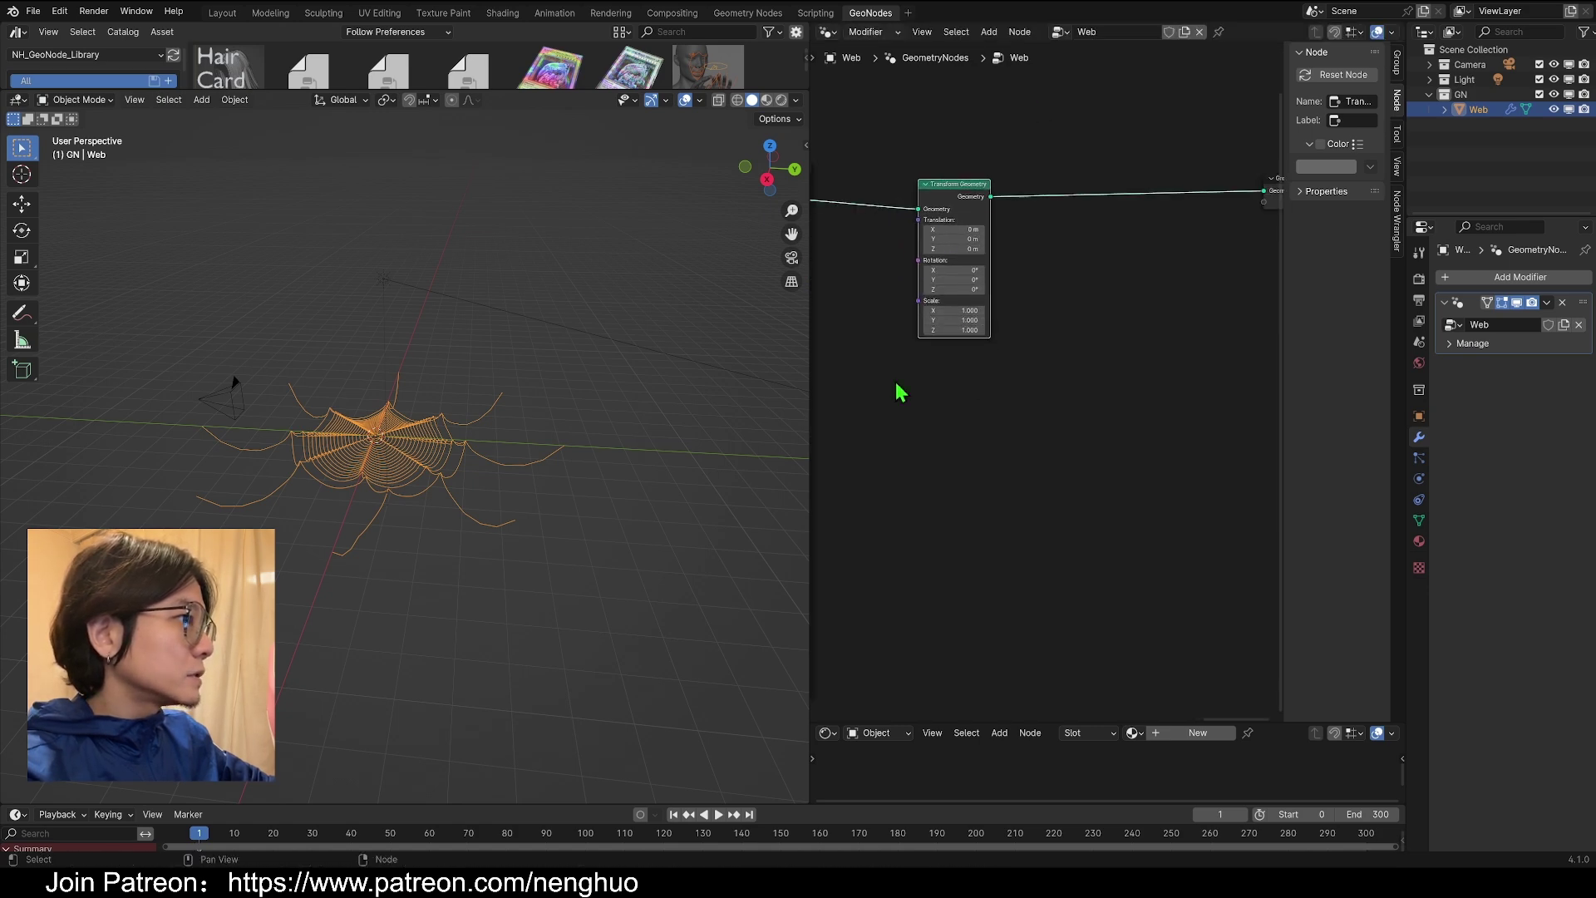
- Tilt the whole web by setting Transform Geometry's Y rotation to about 33.9°
drag(953, 289, 990, 280)
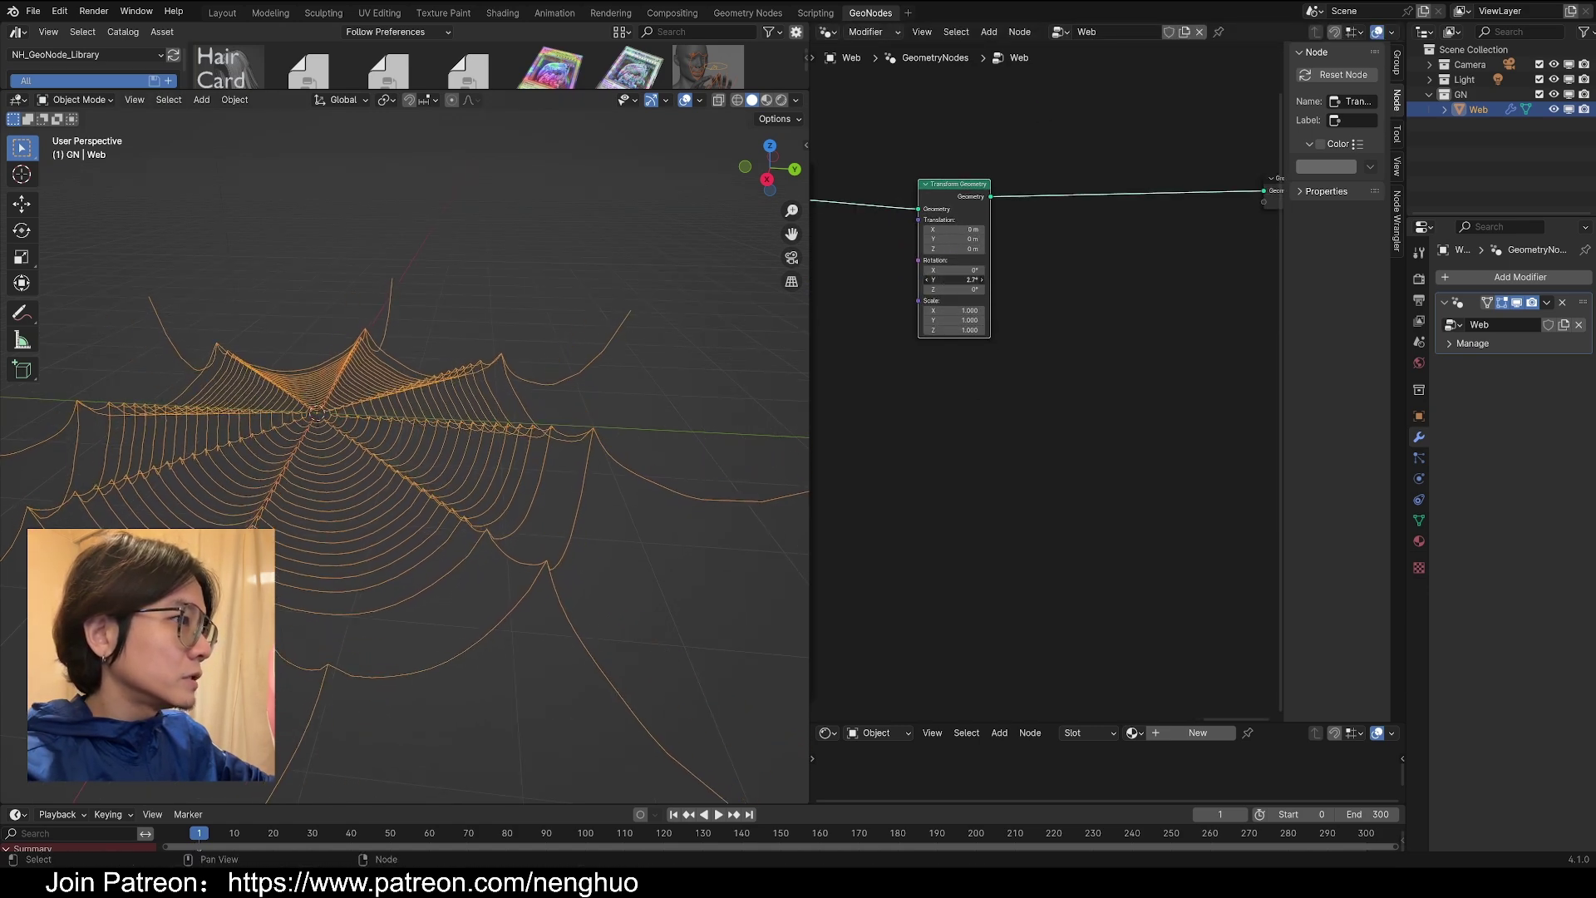
middle_drag(789, 297, 637, 257)
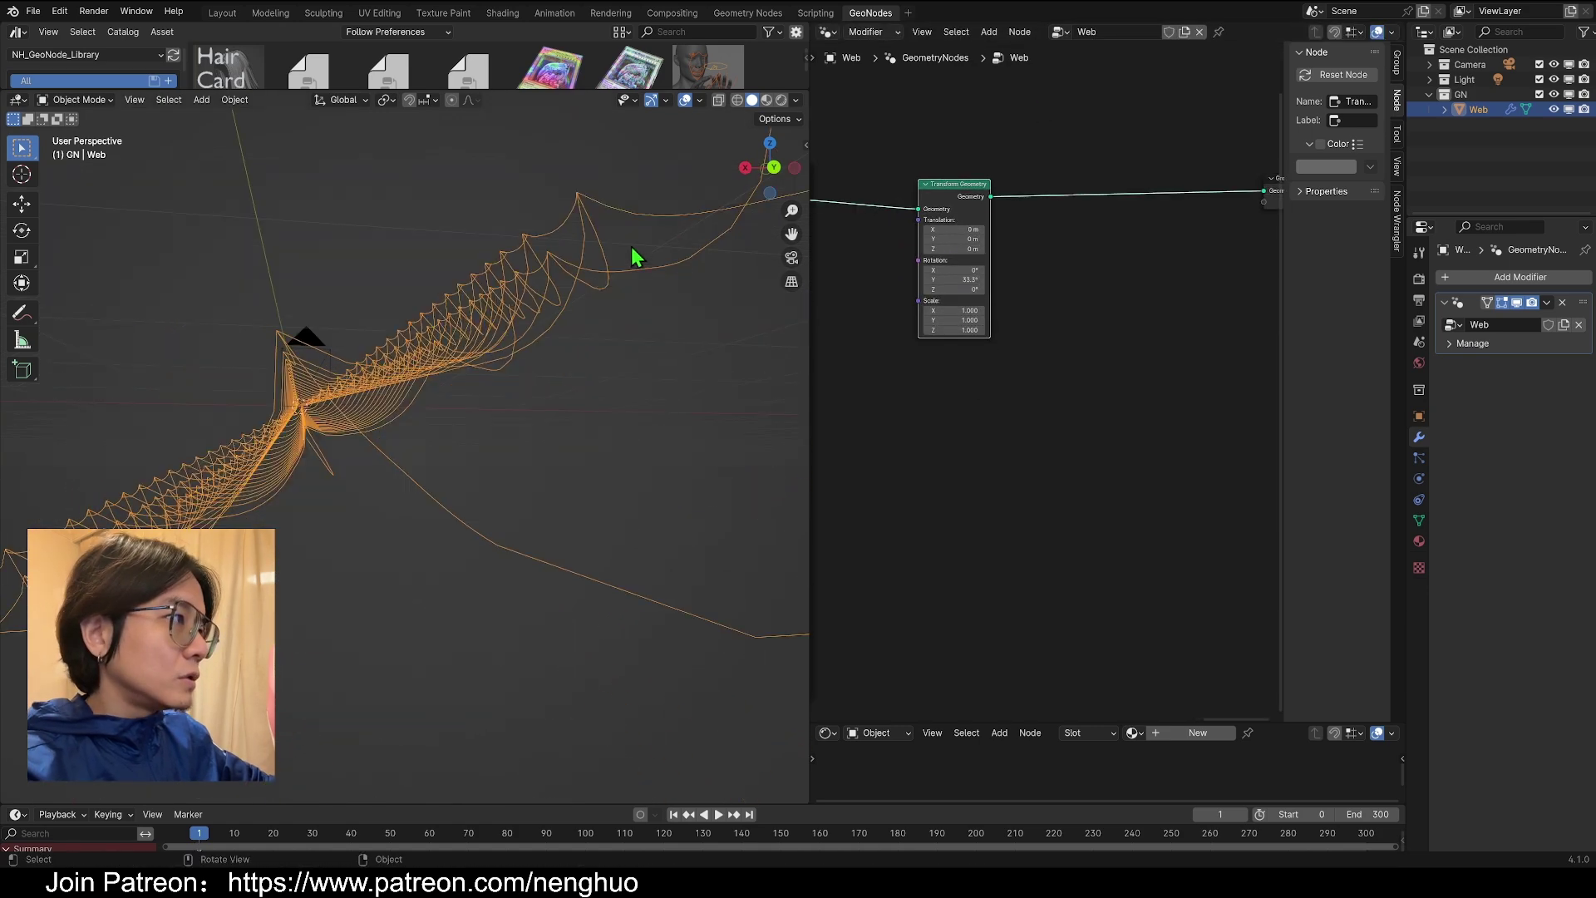
click(771, 172)
- Examine the direction in which the tilted web's threads sag, from the front, an oblique angle and the back
scroll(1035, 432, down, 6)
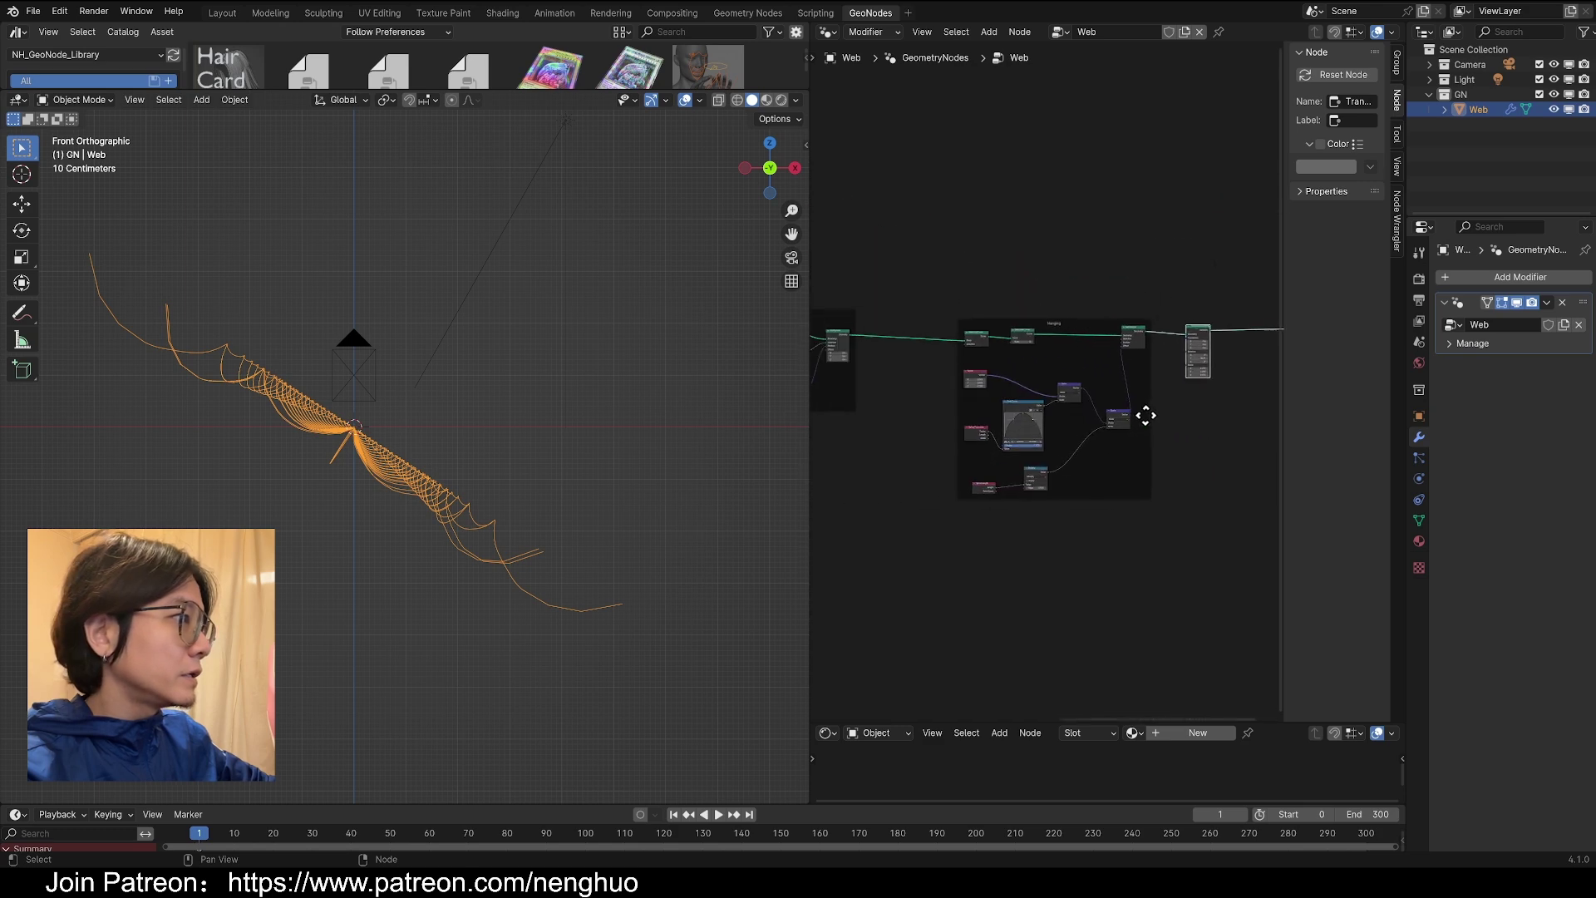
scroll(372, 419, up, 4)
middle_drag(347, 422, 347, 480)
scroll(347, 481, down, 3)
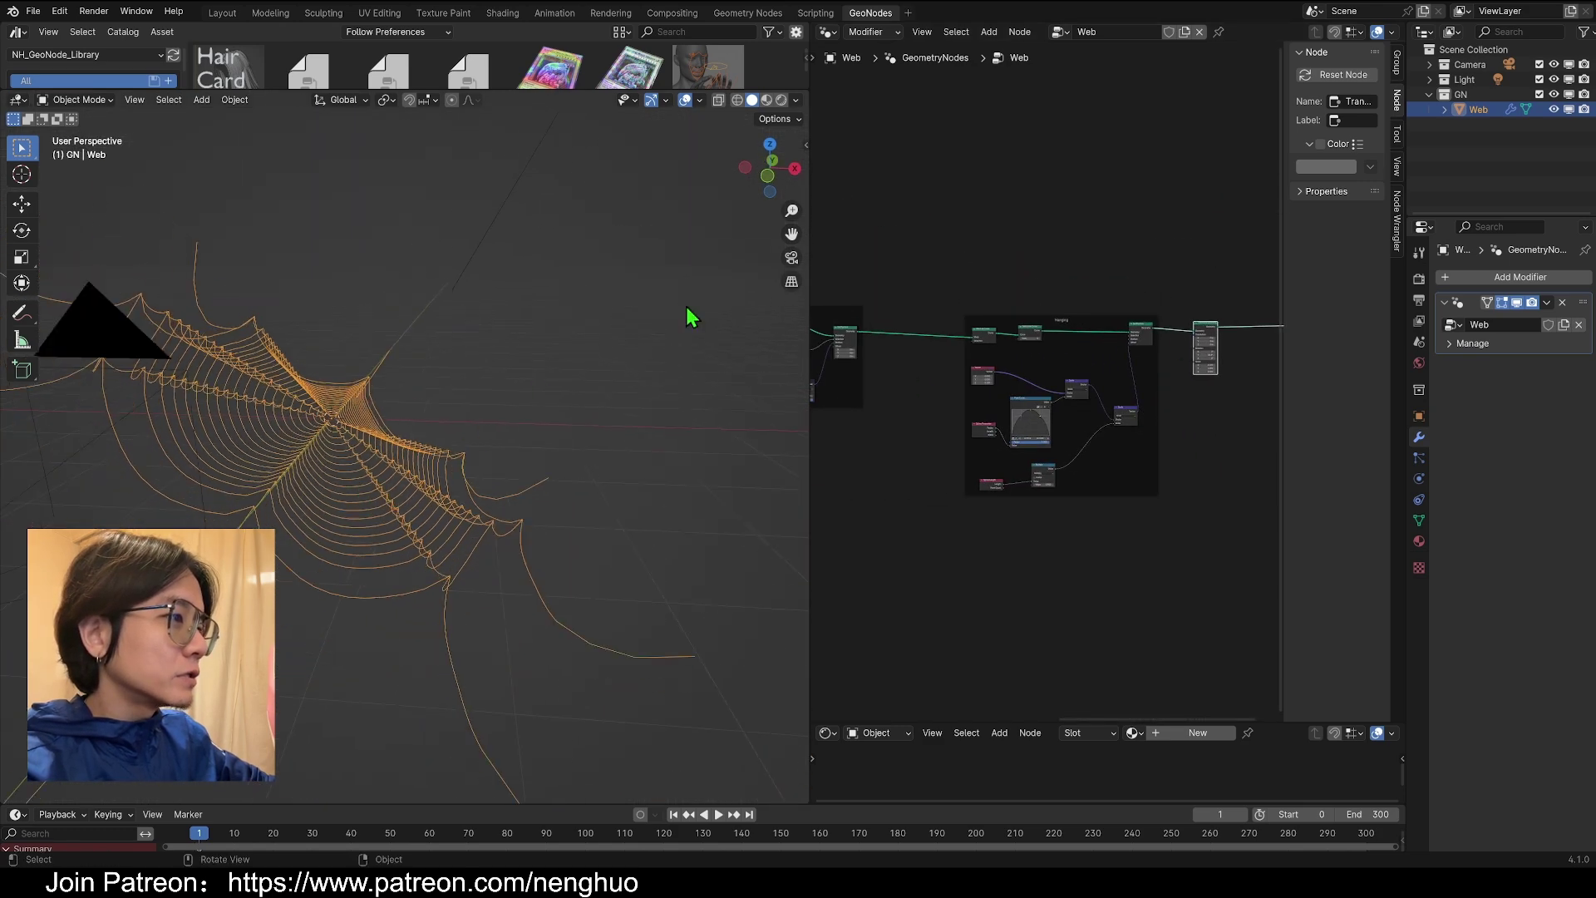
click(791, 172)
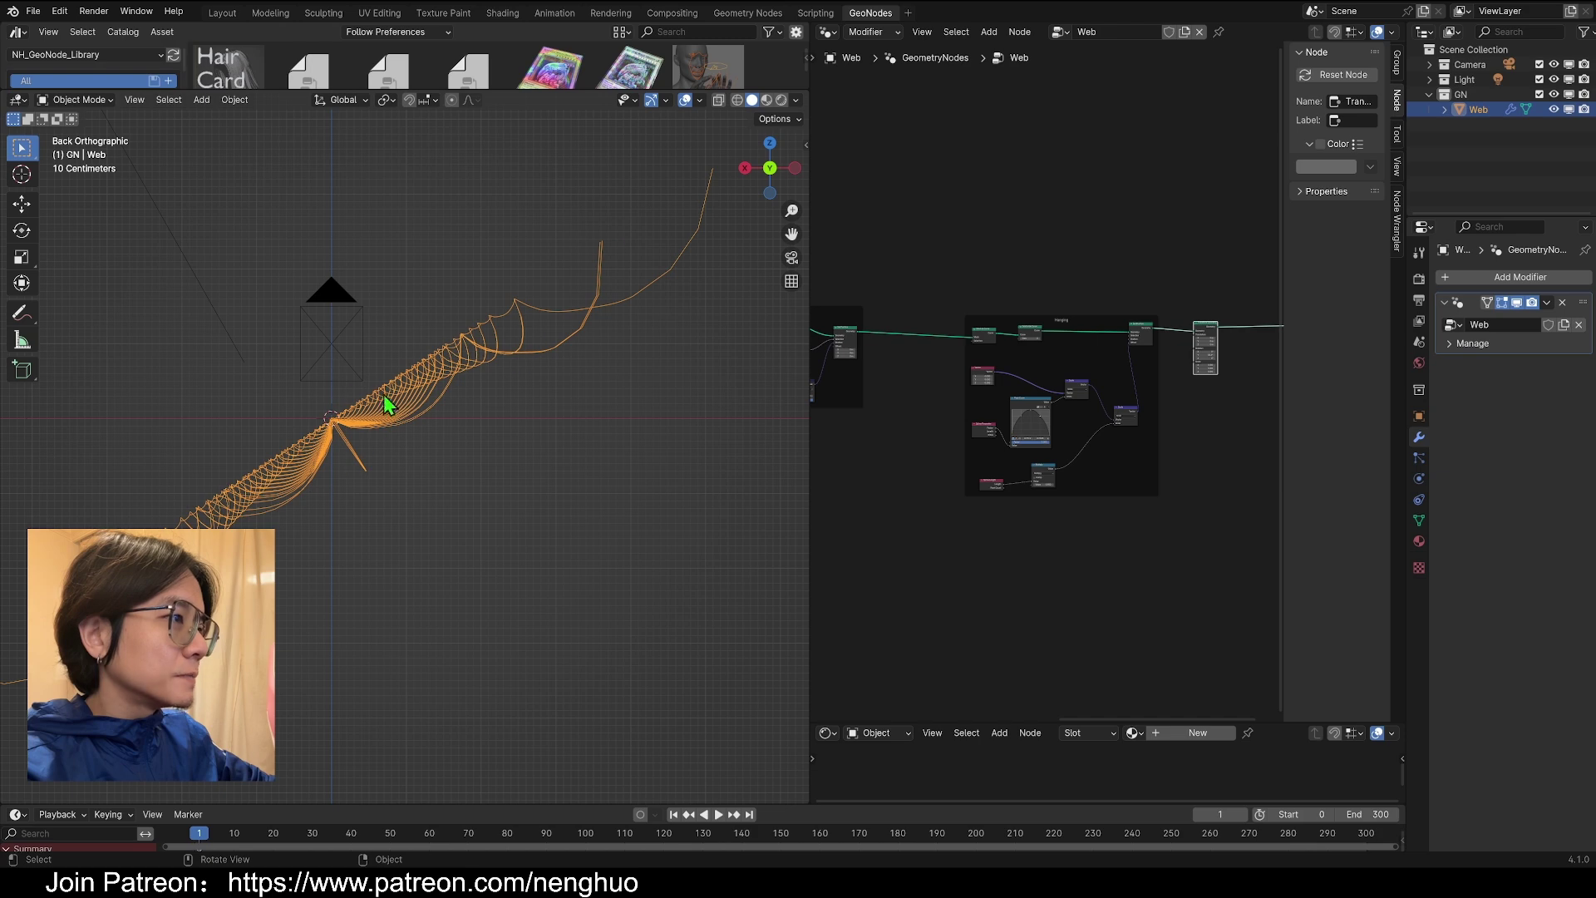
scroll(387, 405, up, 2)
scroll(293, 456, up, 3)
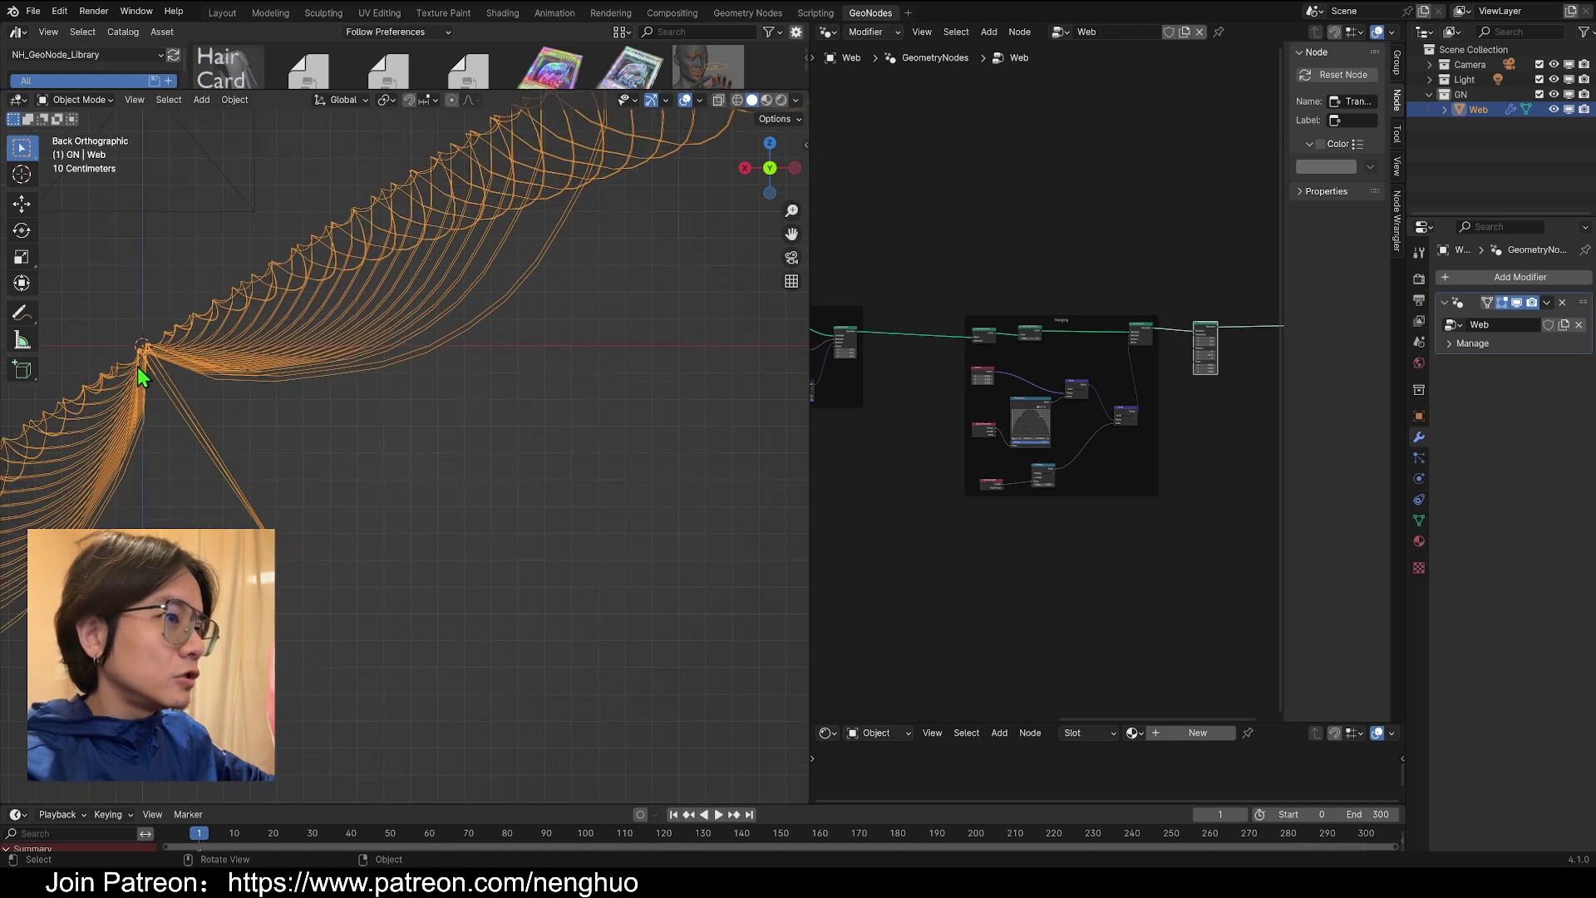
scroll(273, 420, down, 4)
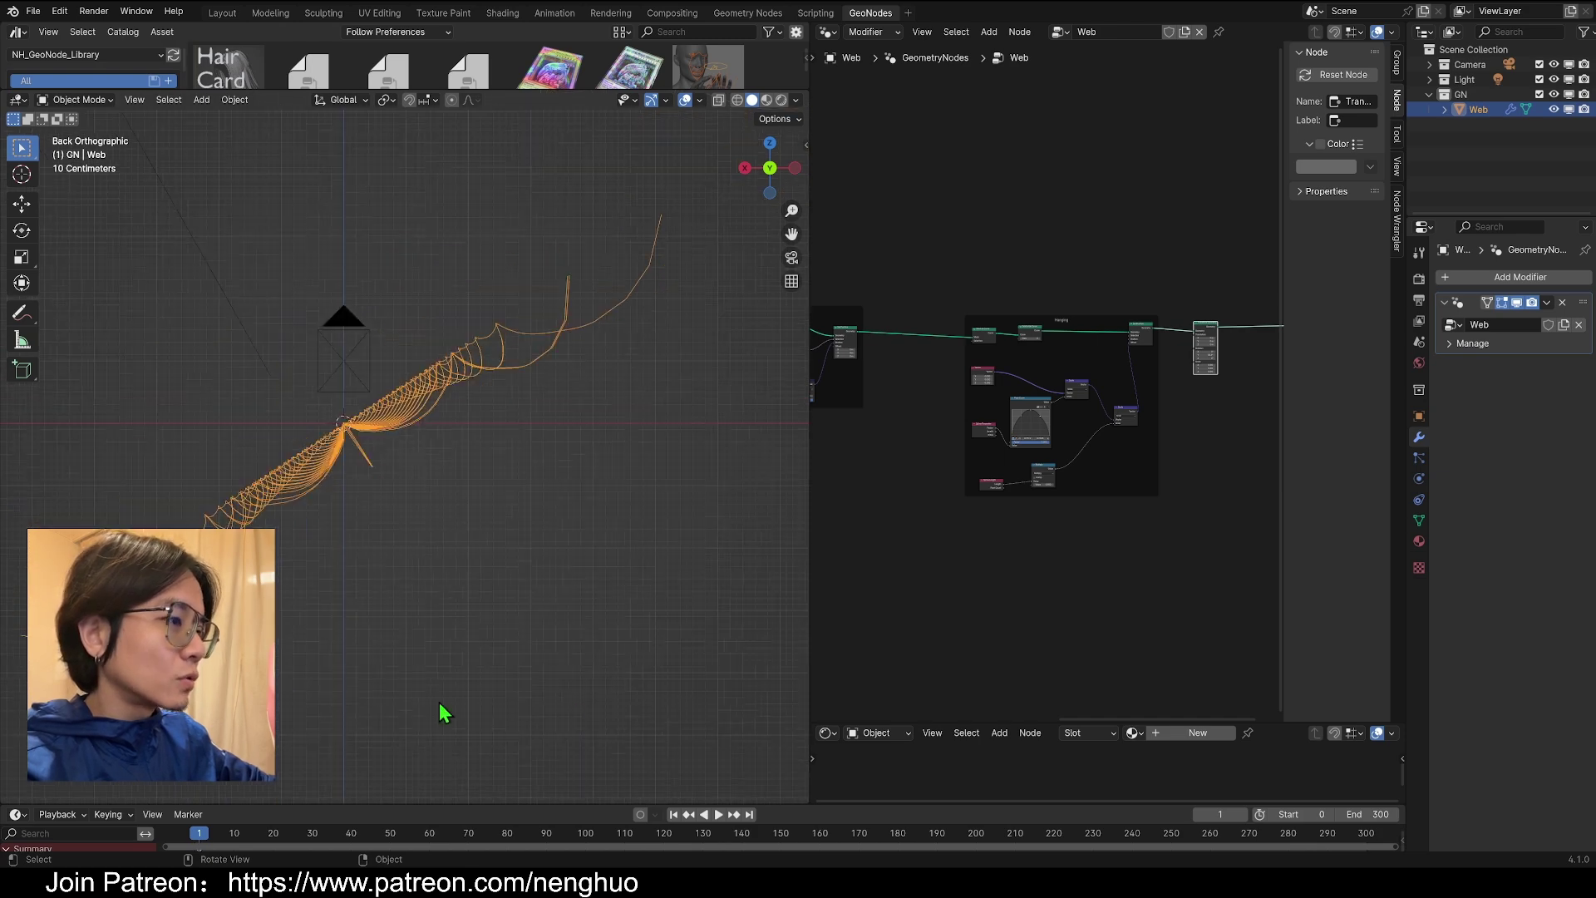
scroll(291, 407, up, 5)
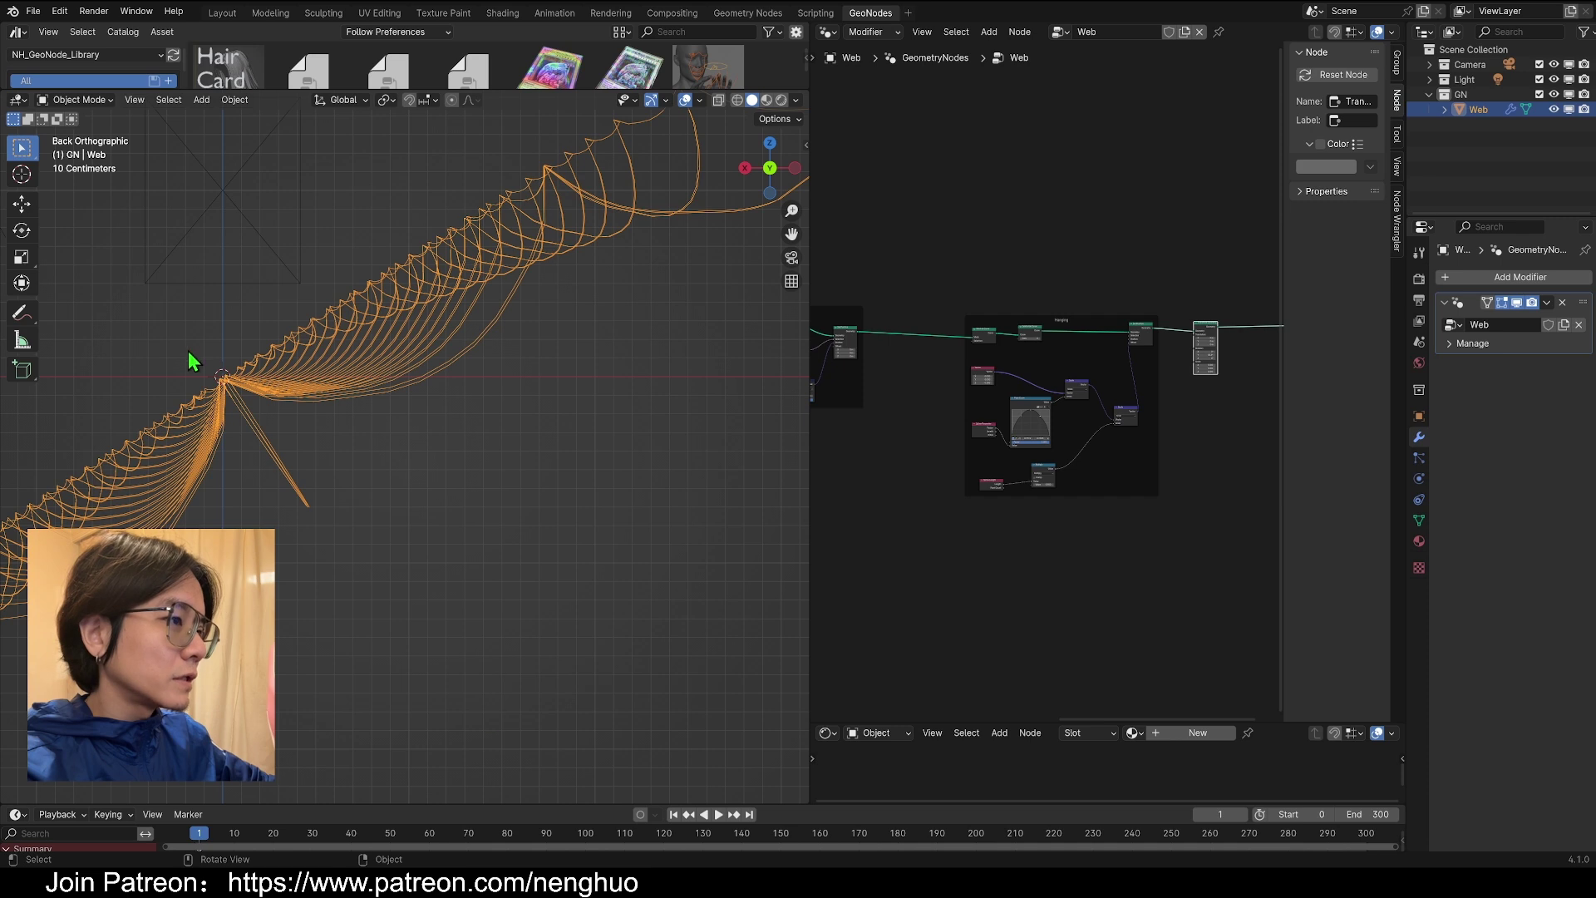
- Reset the Y rotation in Transform Geometry so the web lies flat again
middle_drag(1116, 432, 812, 508)
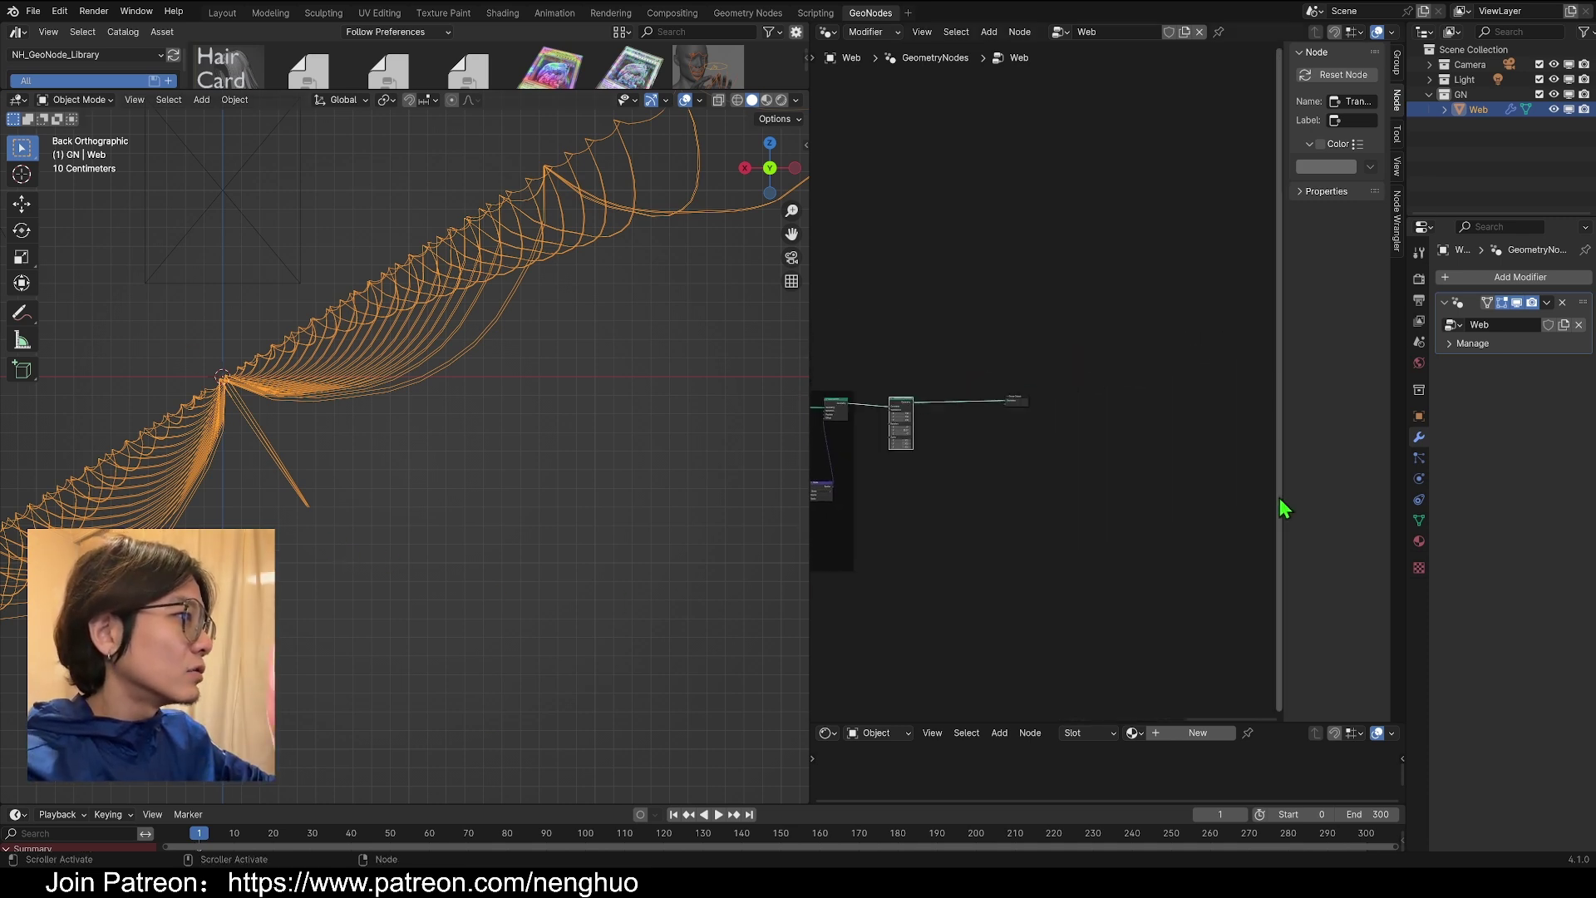
scroll(839, 406, up, 5)
middle_drag(840, 407, 941, 425)
drag(952, 420, 1182, 416)
click(1026, 417)
scroll(1034, 449, down, 10)
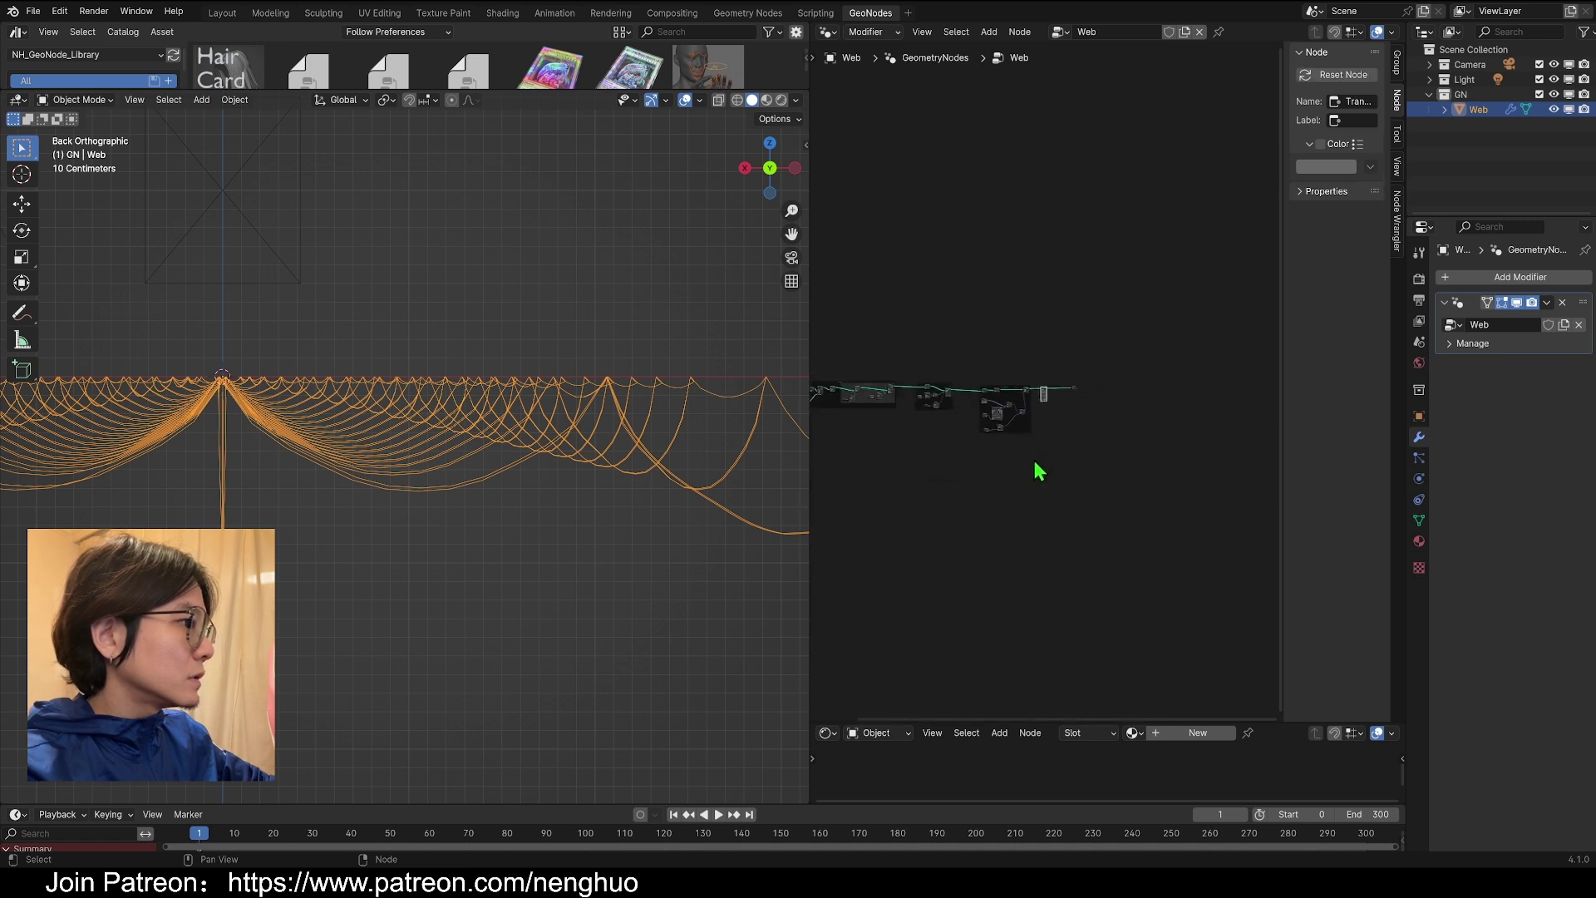
- Move the Transform Geometry node from the end of the tree onto the link right after Extrude Mesh, before the Smooth frame
key(g)
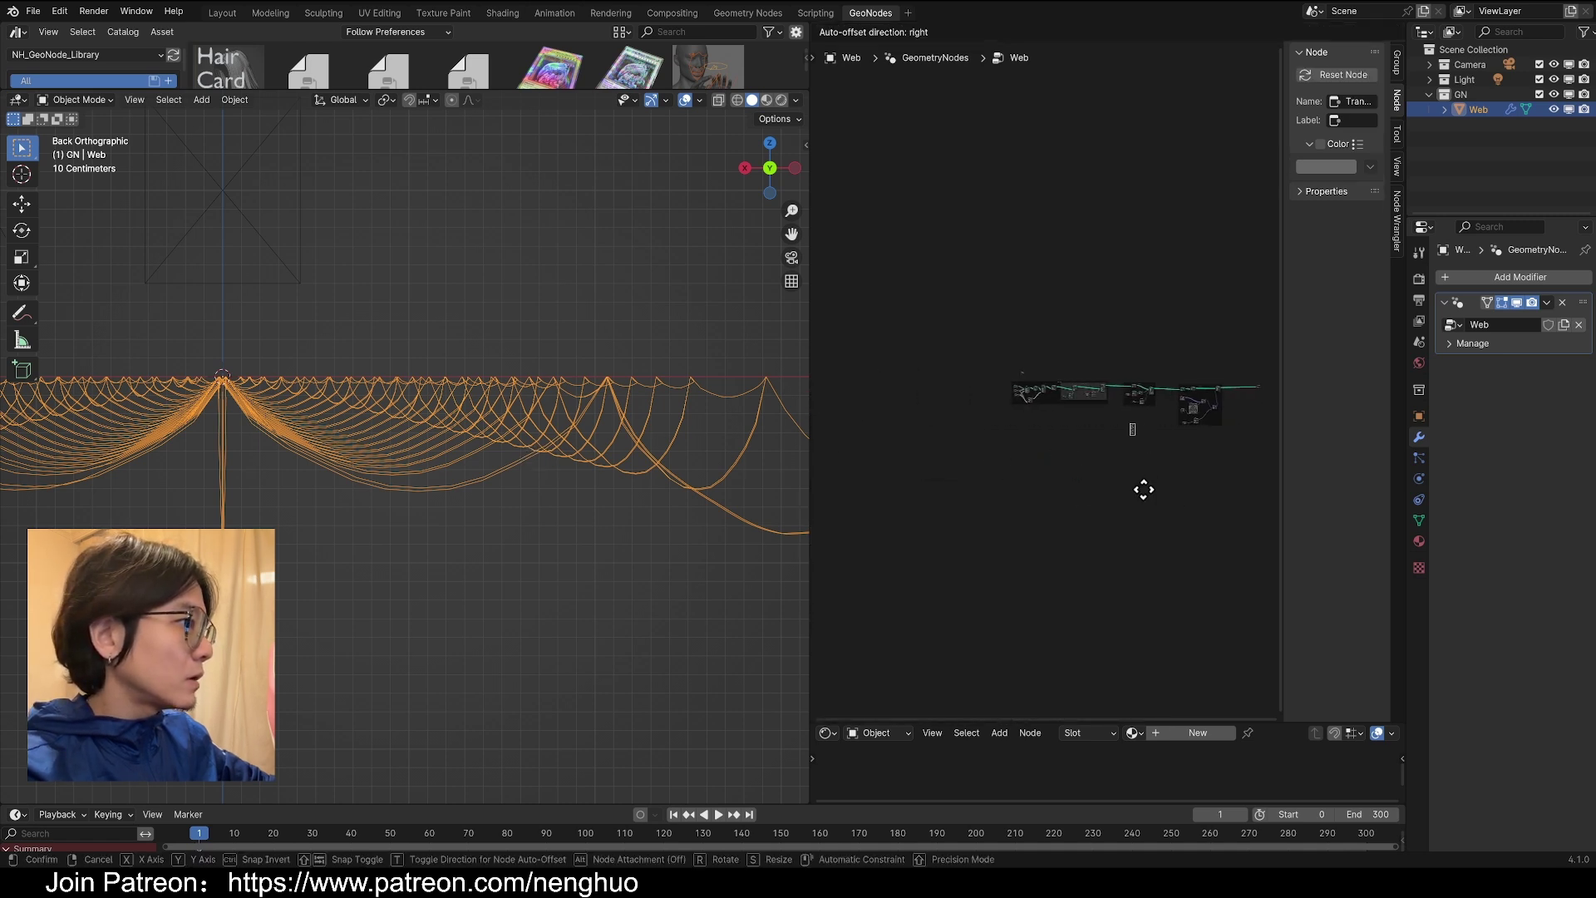
click(1090, 510)
scroll(1097, 520, up, 5)
scroll(1118, 467, up, 15)
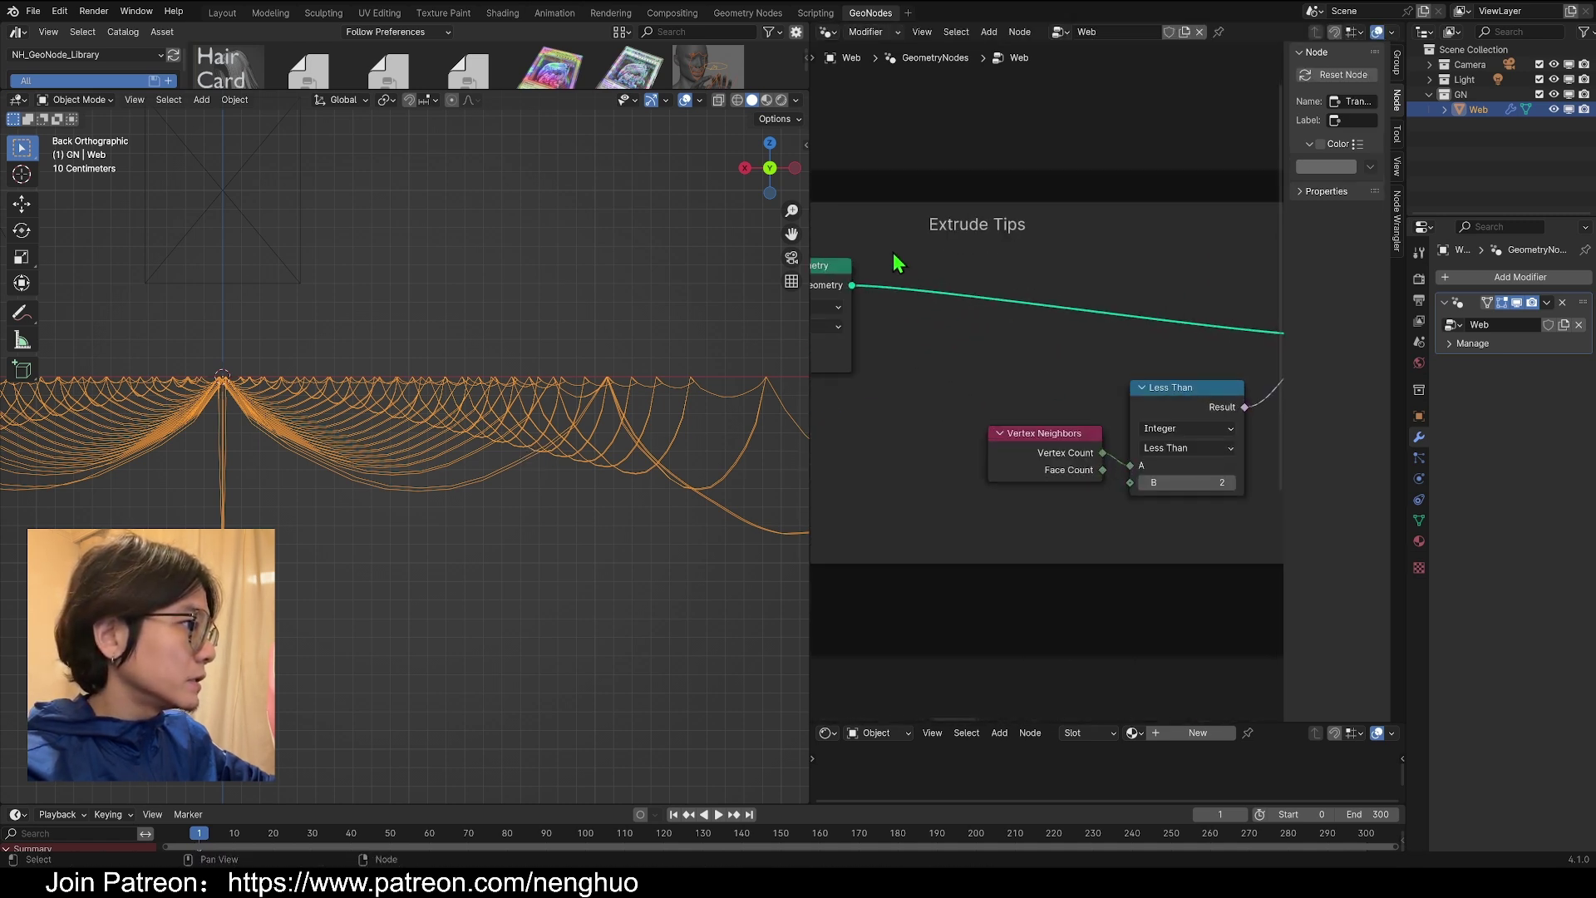
scroll(998, 303, down, 5)
click(1152, 489)
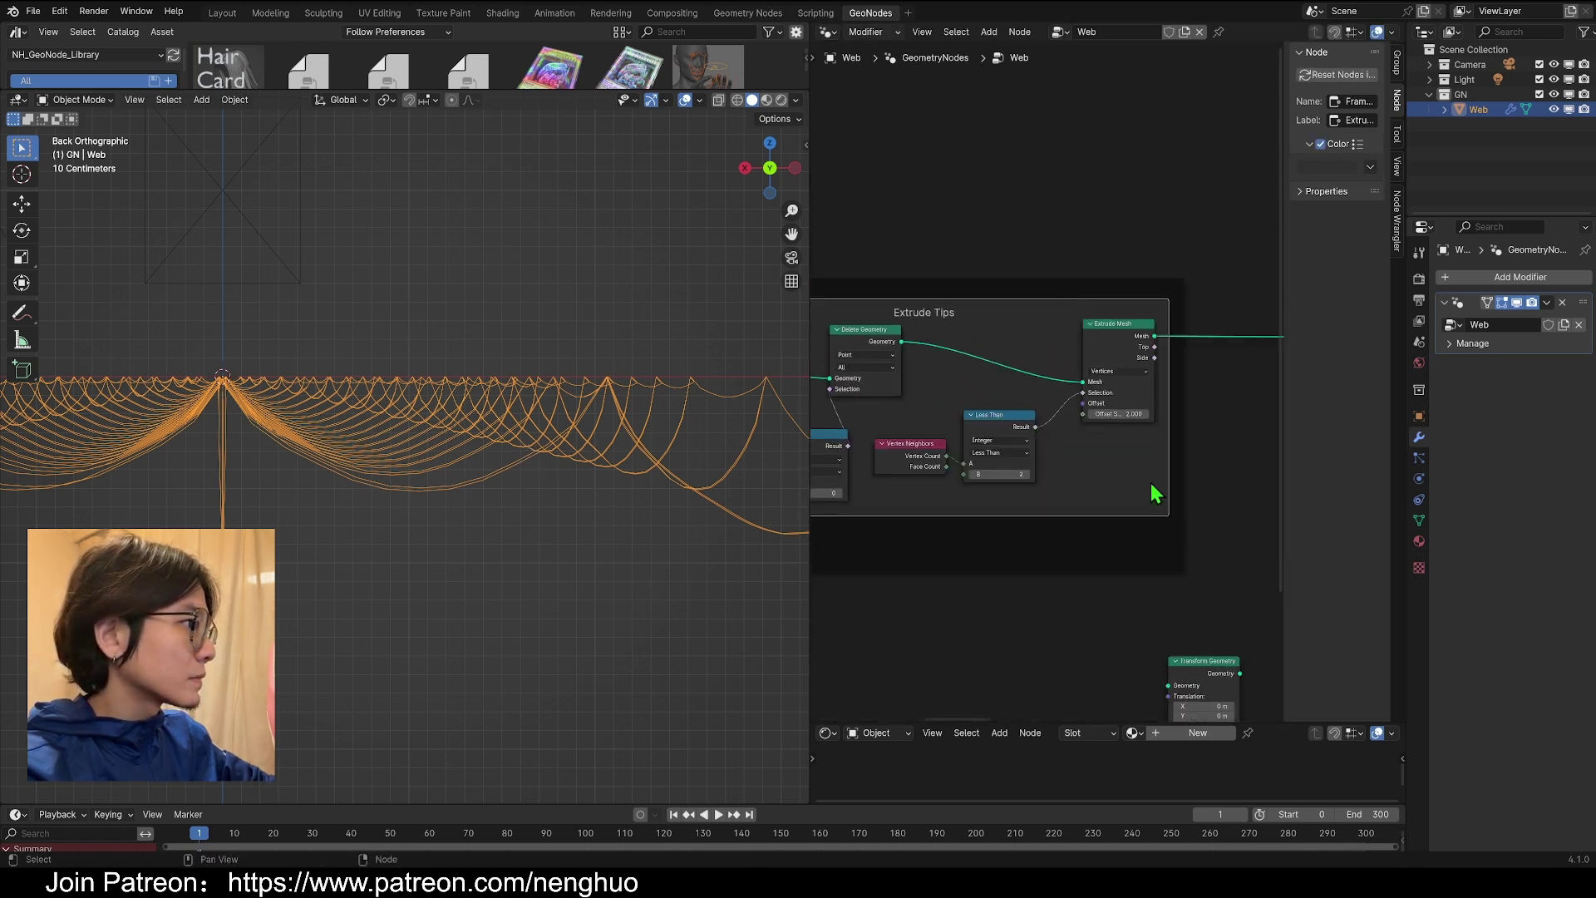
scroll(1154, 502, down, 4)
drag(1164, 592, 1216, 331)
- Tilt the unsagged web by setting Transform Geometry's Y rotation to about 33°
scroll(1056, 390, up, 2)
mouse_move(1057, 377)
mouse_down()
mouse_move(943, 408)
mouse_move(1036, 371)
mouse_up()
scroll(200, 426, down, 3)
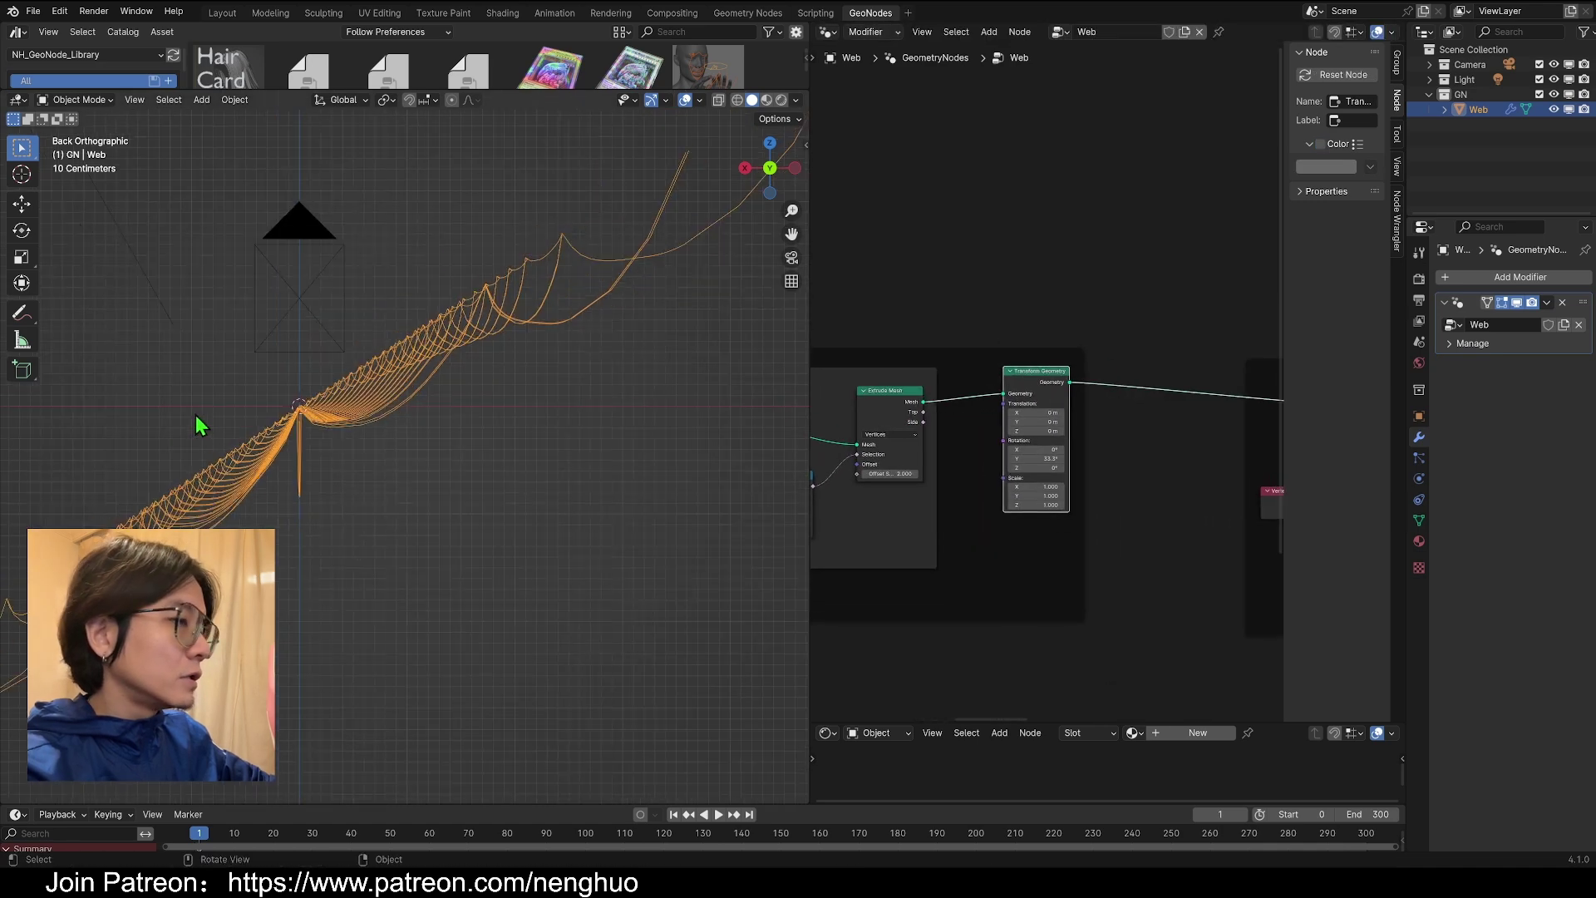
- Examine how the tilted web's threads sag from oblique and front views, and review the Hanging frame's nodes
middle_drag(257, 509, 391, 523)
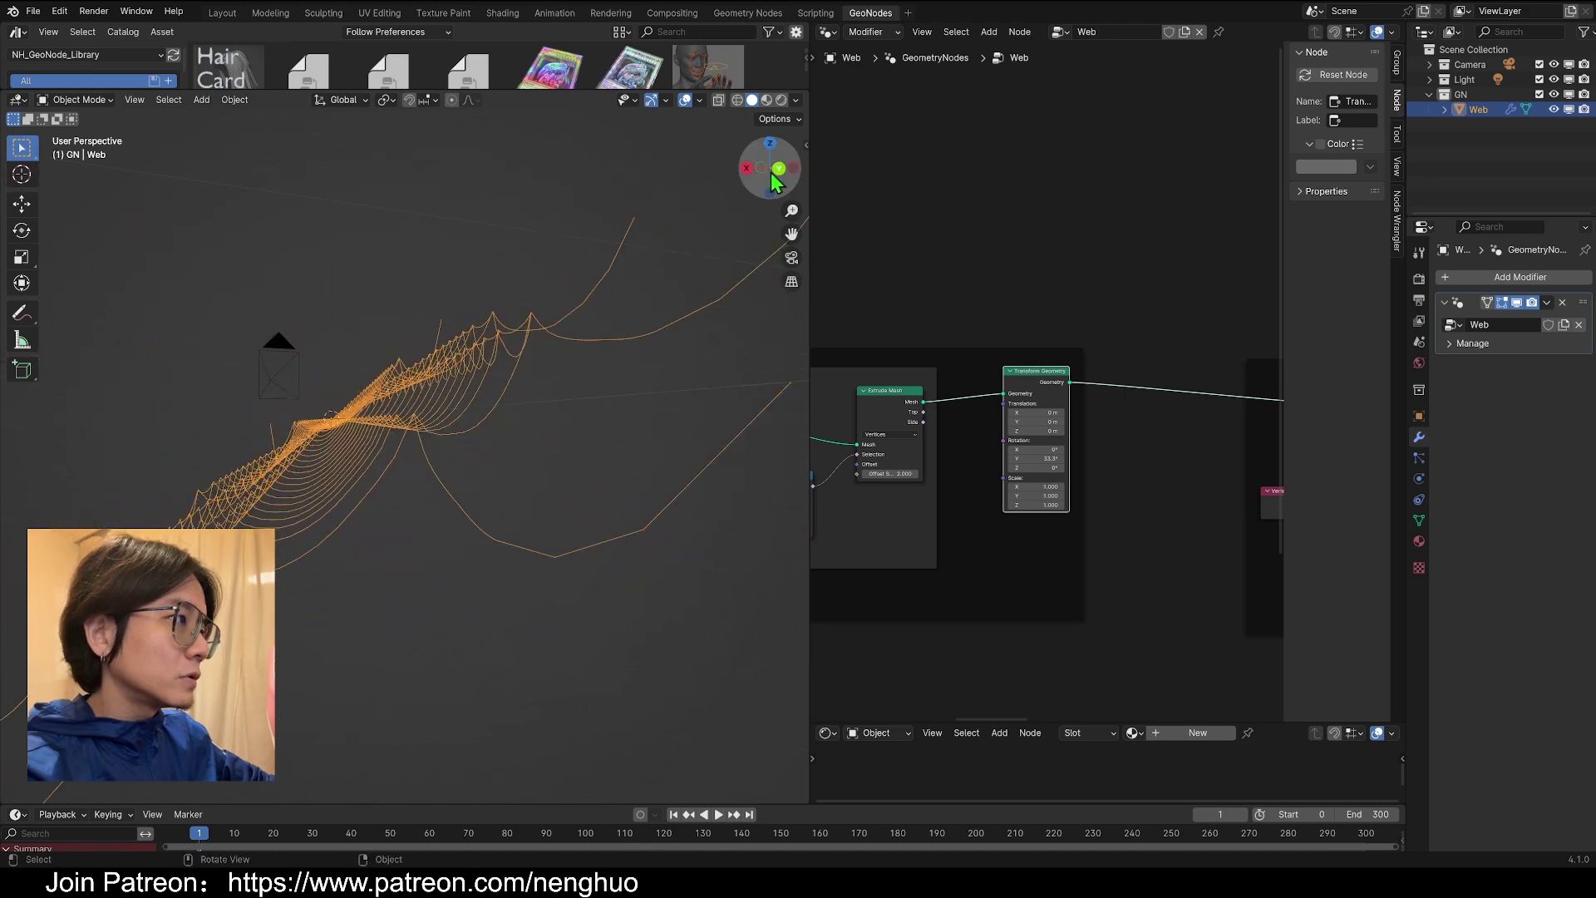
click(772, 172)
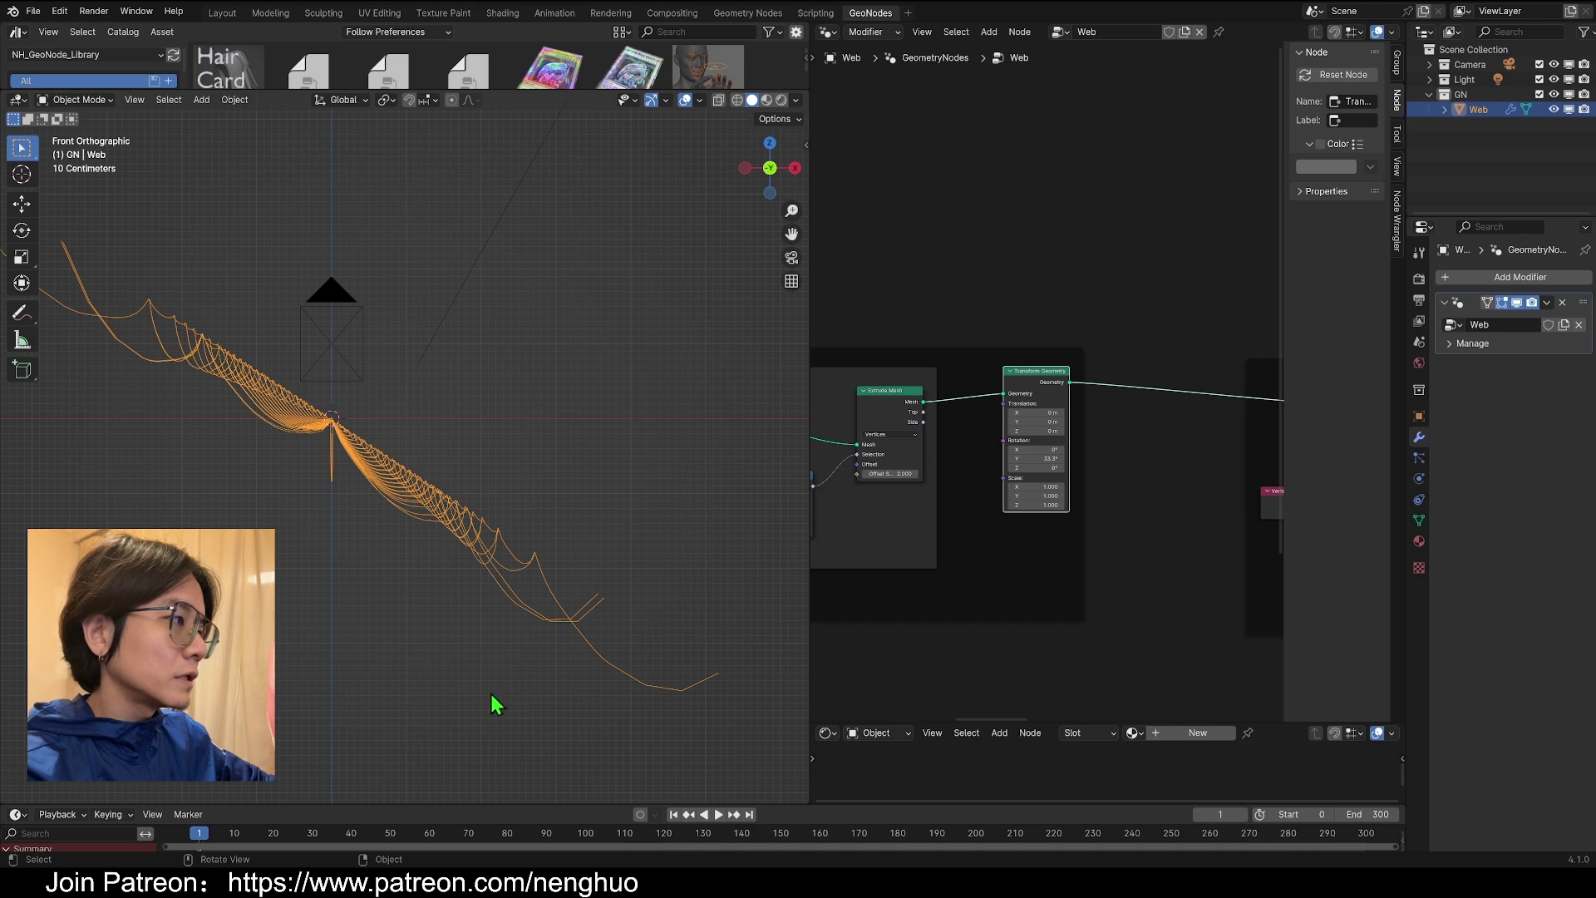
scroll(1039, 499, up, 3)
mouse_move(1040, 526)
mouse_down()
mouse_move(1123, 526)
mouse_move(889, 526)
mouse_move(1101, 526)
mouse_move(926, 525)
mouse_move(1023, 526)
mouse_up()
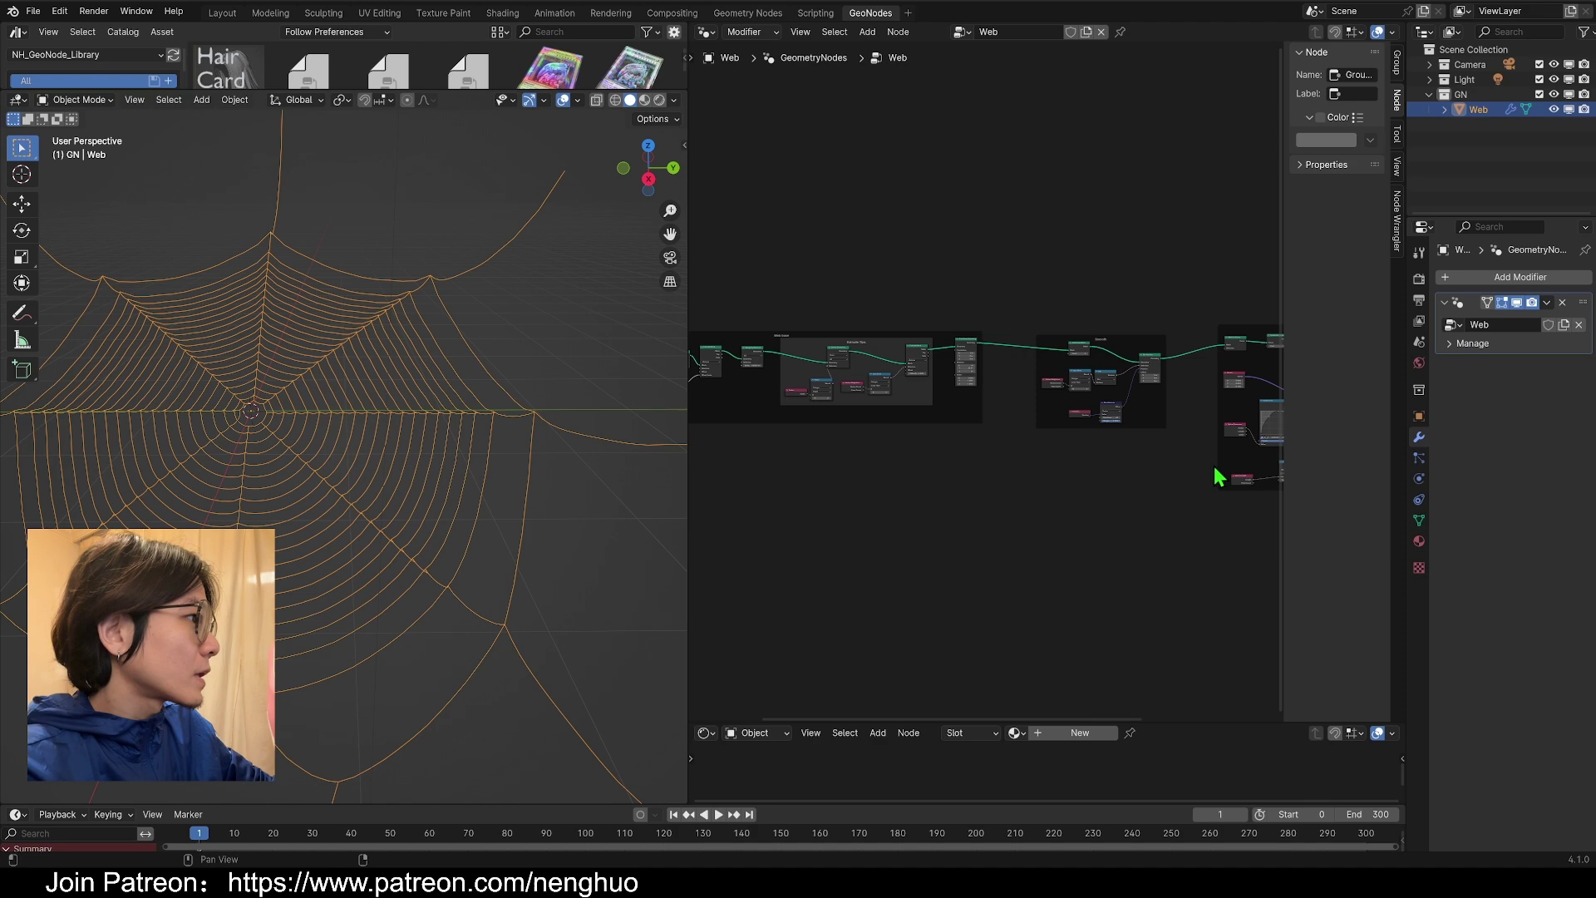
scroll(1060, 497, down, 4)
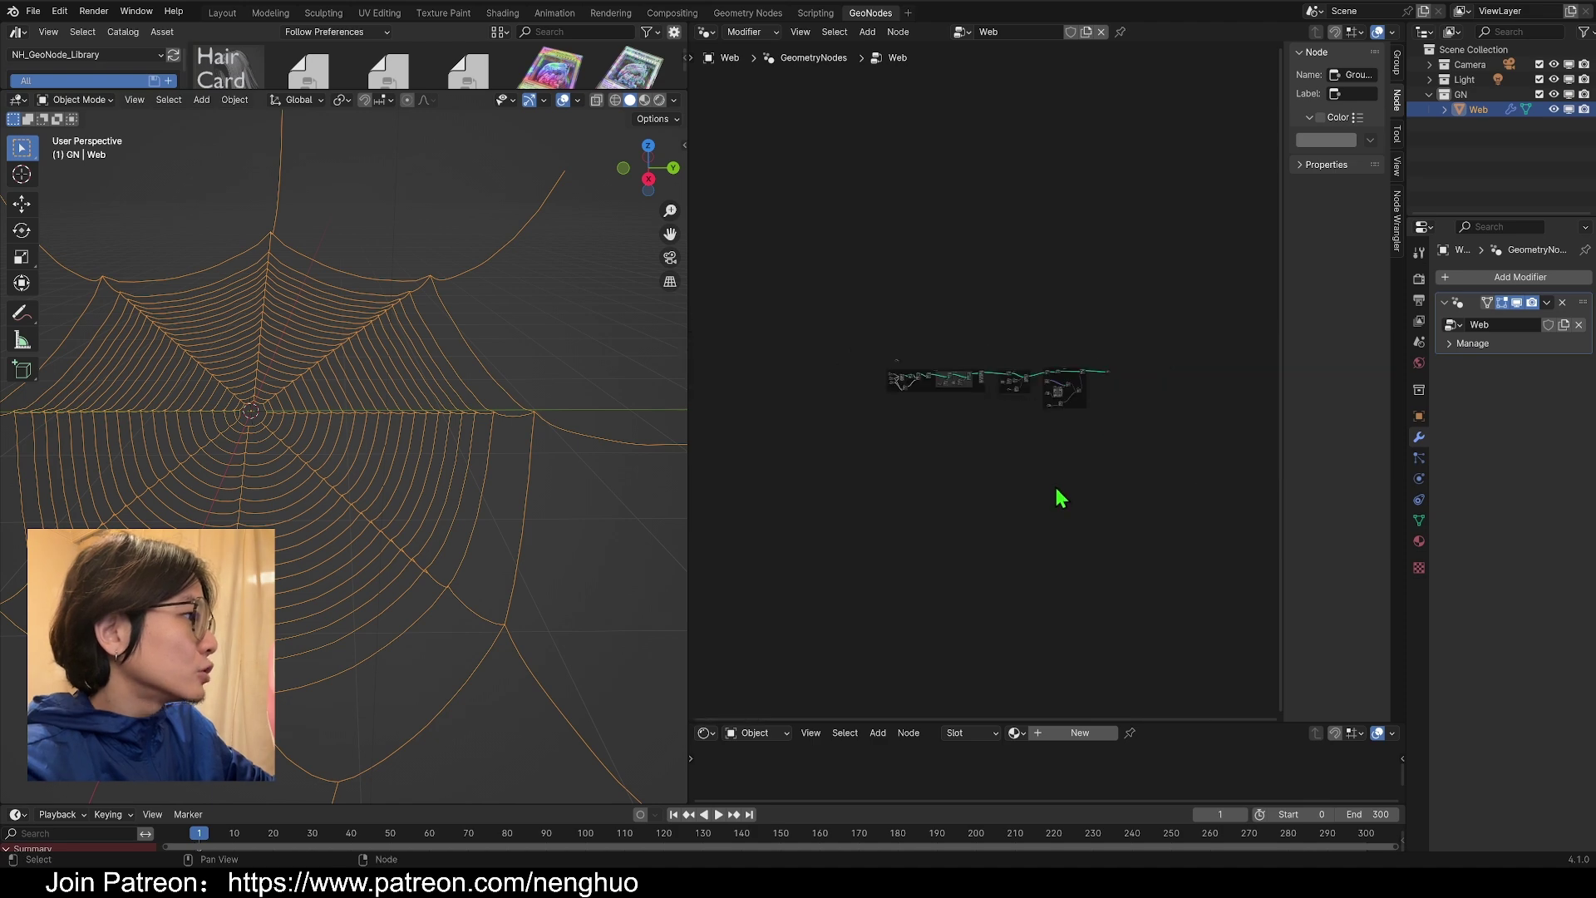
scroll(1040, 487, up, 4)
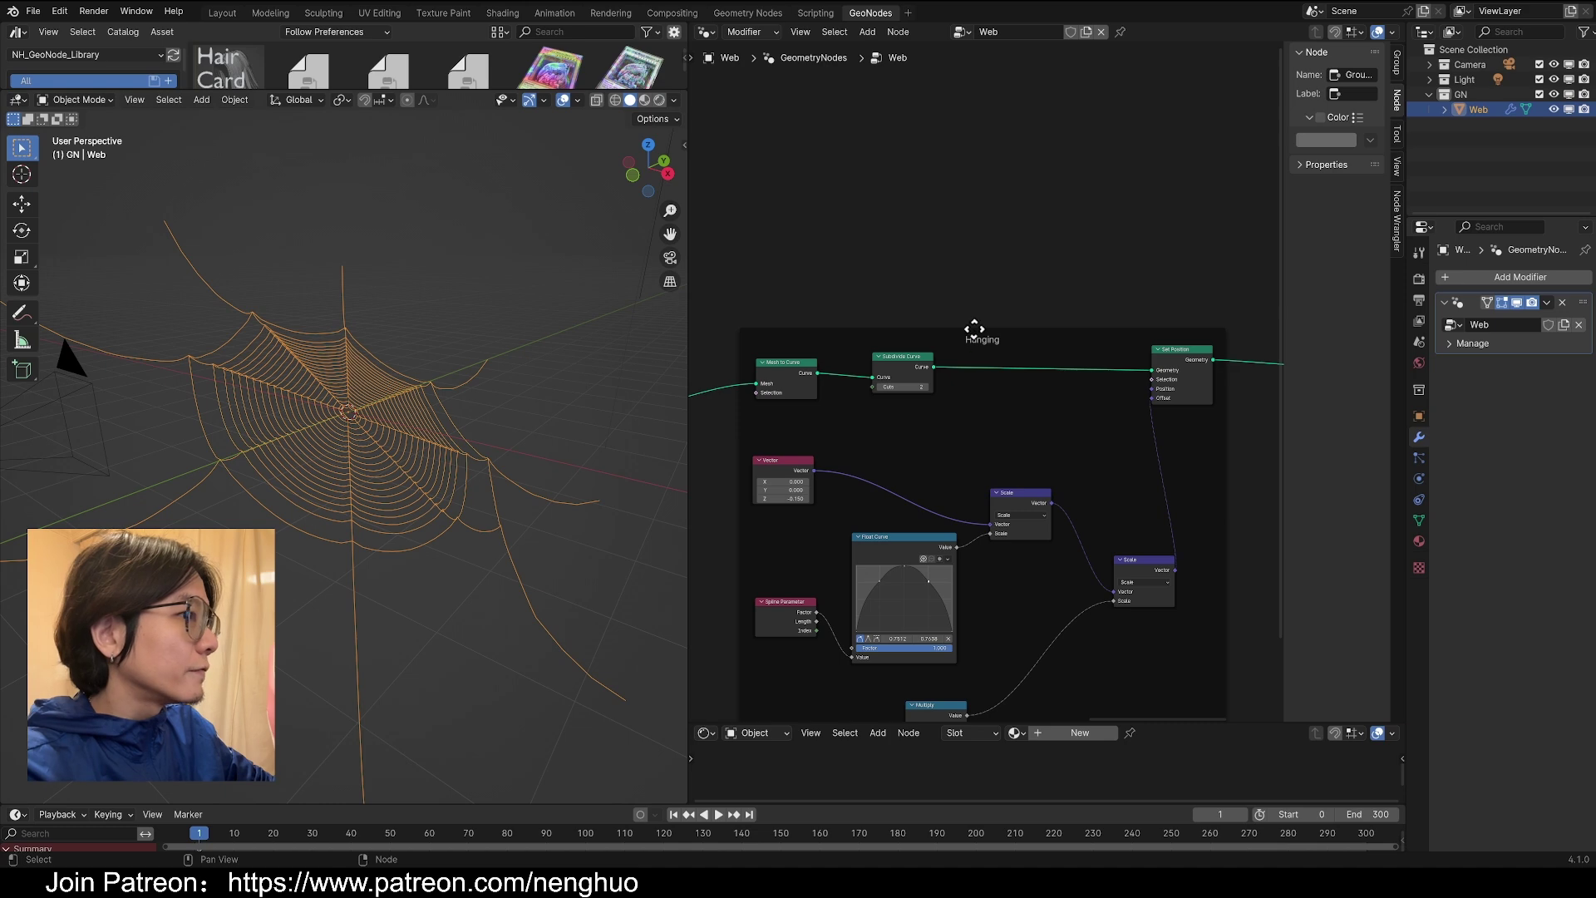
middle_drag(216, 361, 356, 395)
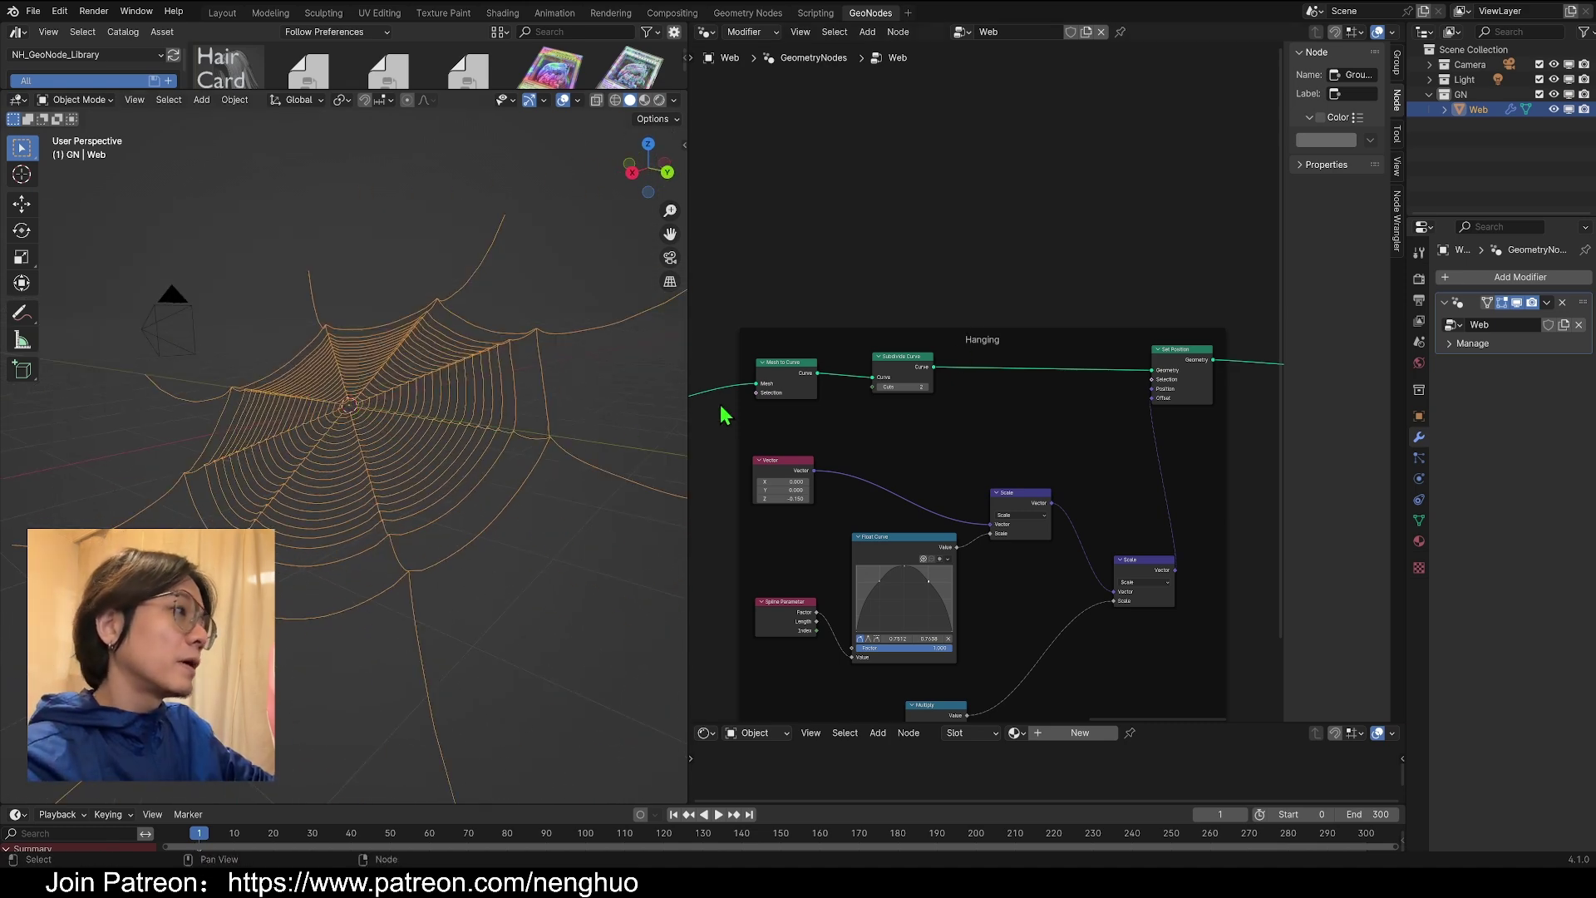
- Move the Smooth and Hanging frames away from Transform Geometry to leave a wide gap for new nodes
scroll(985, 357, down, 3)
scroll(990, 359, down, 1)
drag(720, 338, 1290, 522)
drag(756, 378, 838, 381)
scroll(838, 381, down, 2)
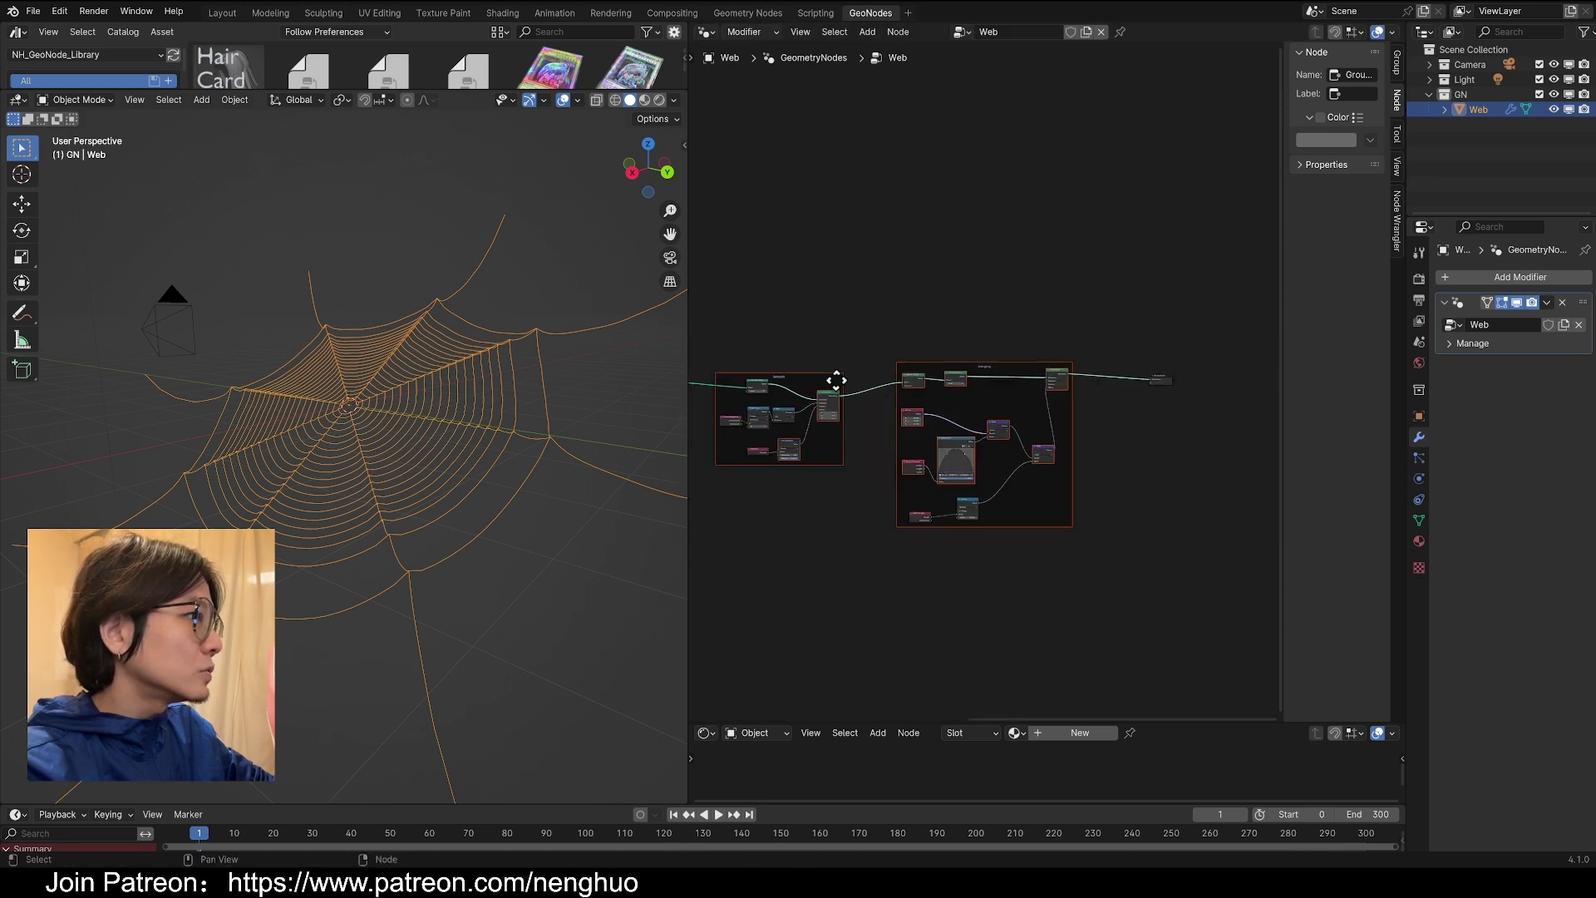
middle_drag(838, 381, 1105, 410)
scroll(1106, 414, up, 1)
middle_drag(894, 420, 1133, 429)
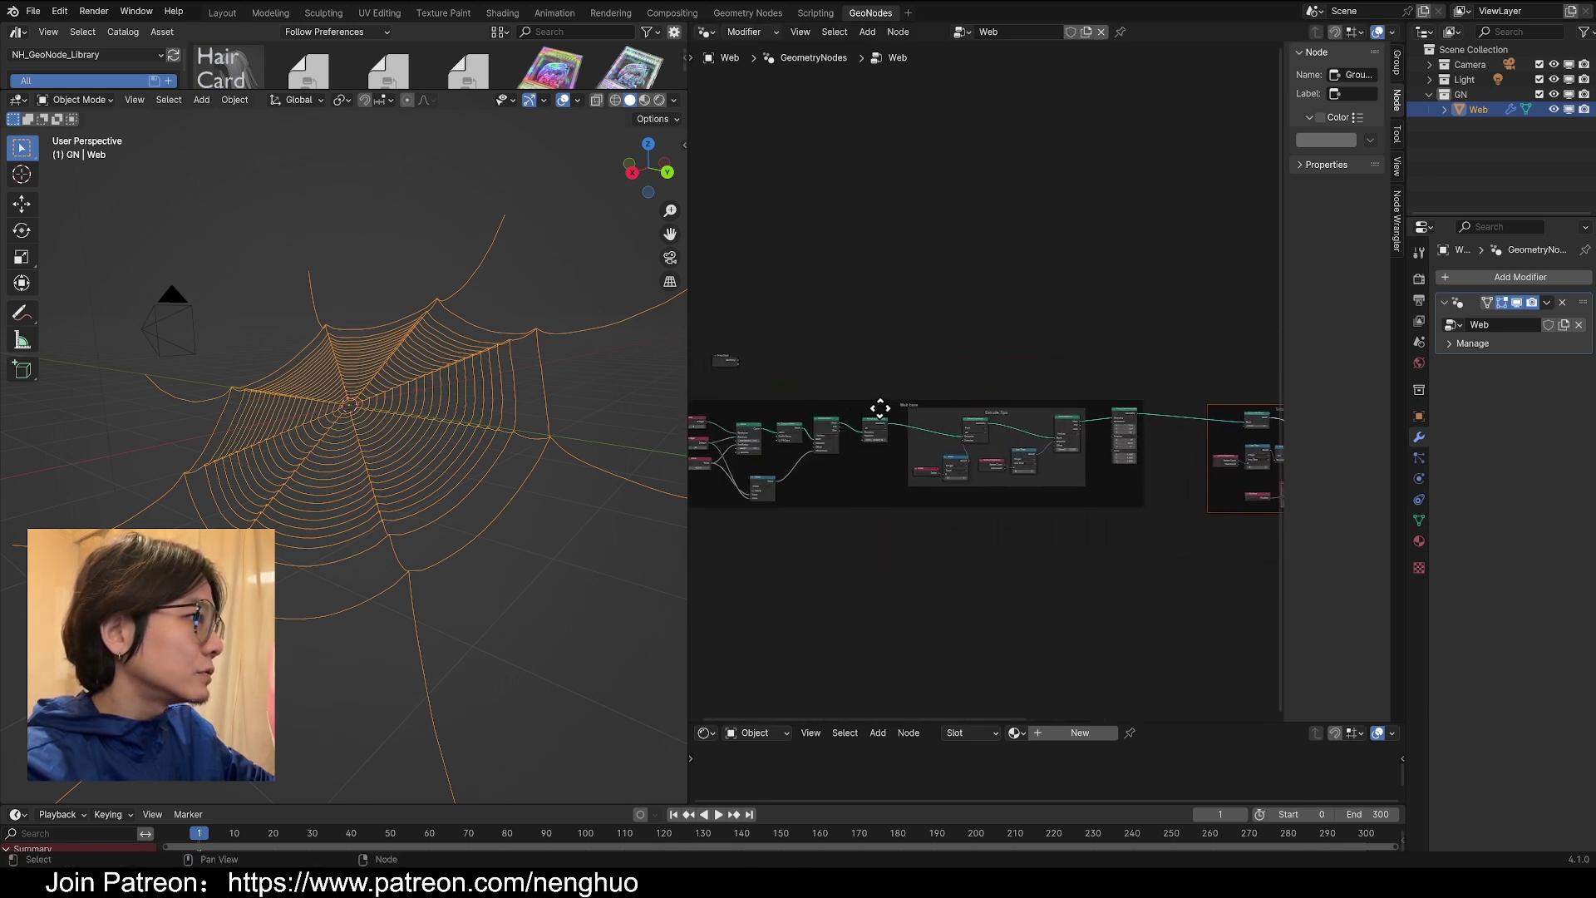
drag(946, 406, 805, 413)
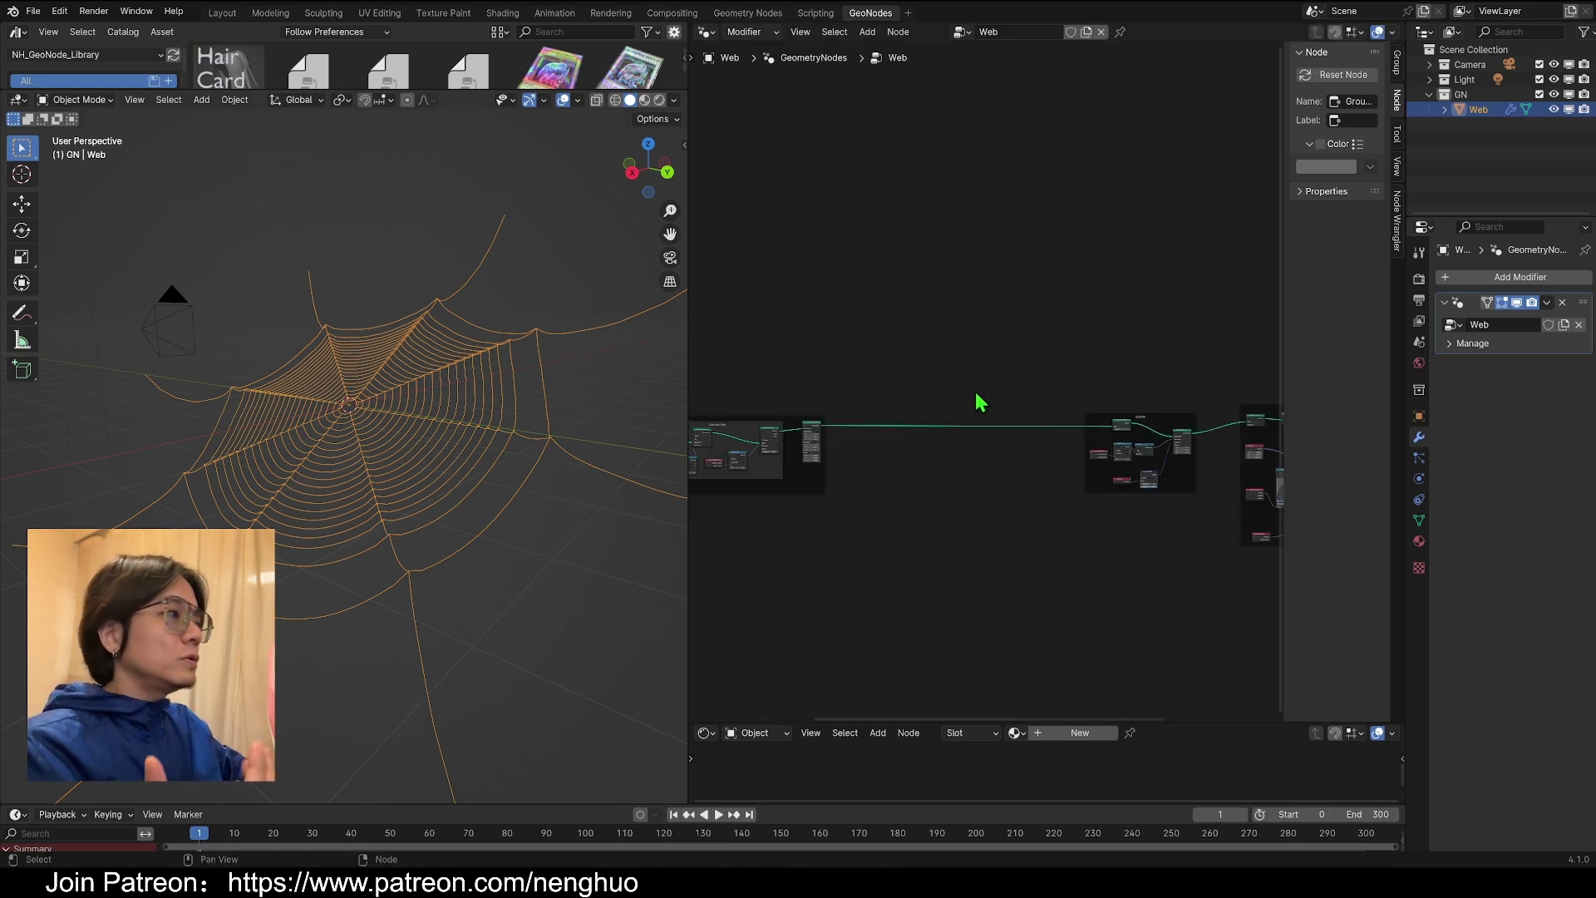
drag(1153, 415, 1188, 412)
- Insert a Delete Geometry node on the link between Transform Geometry and the Smooth frame
scroll(394, 450, up, 4)
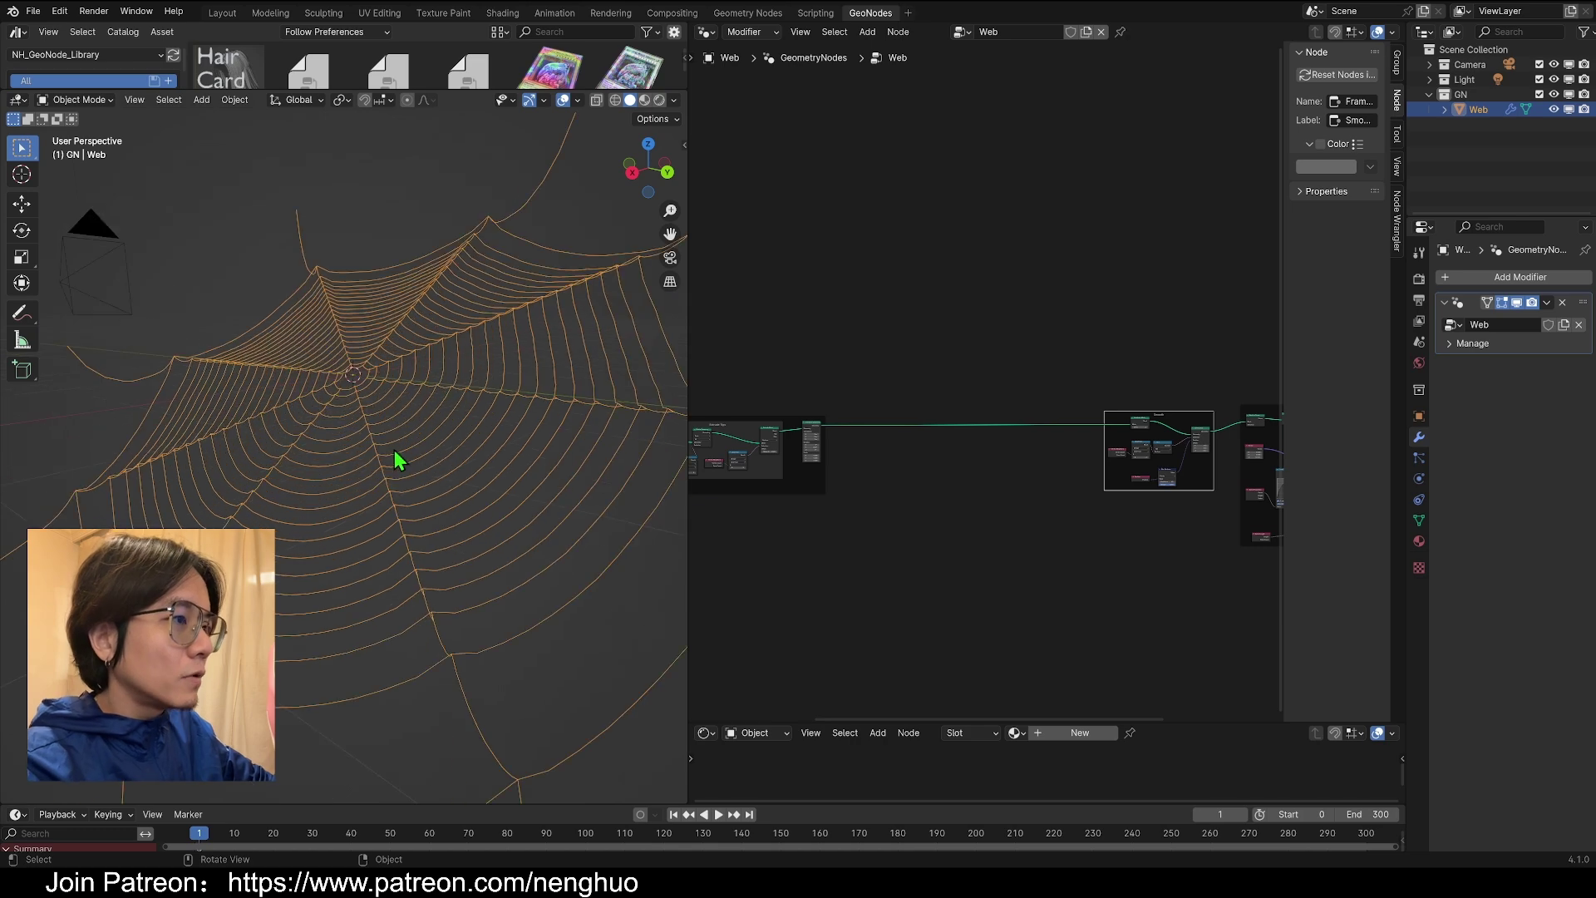
middle_drag(513, 398, 459, 448)
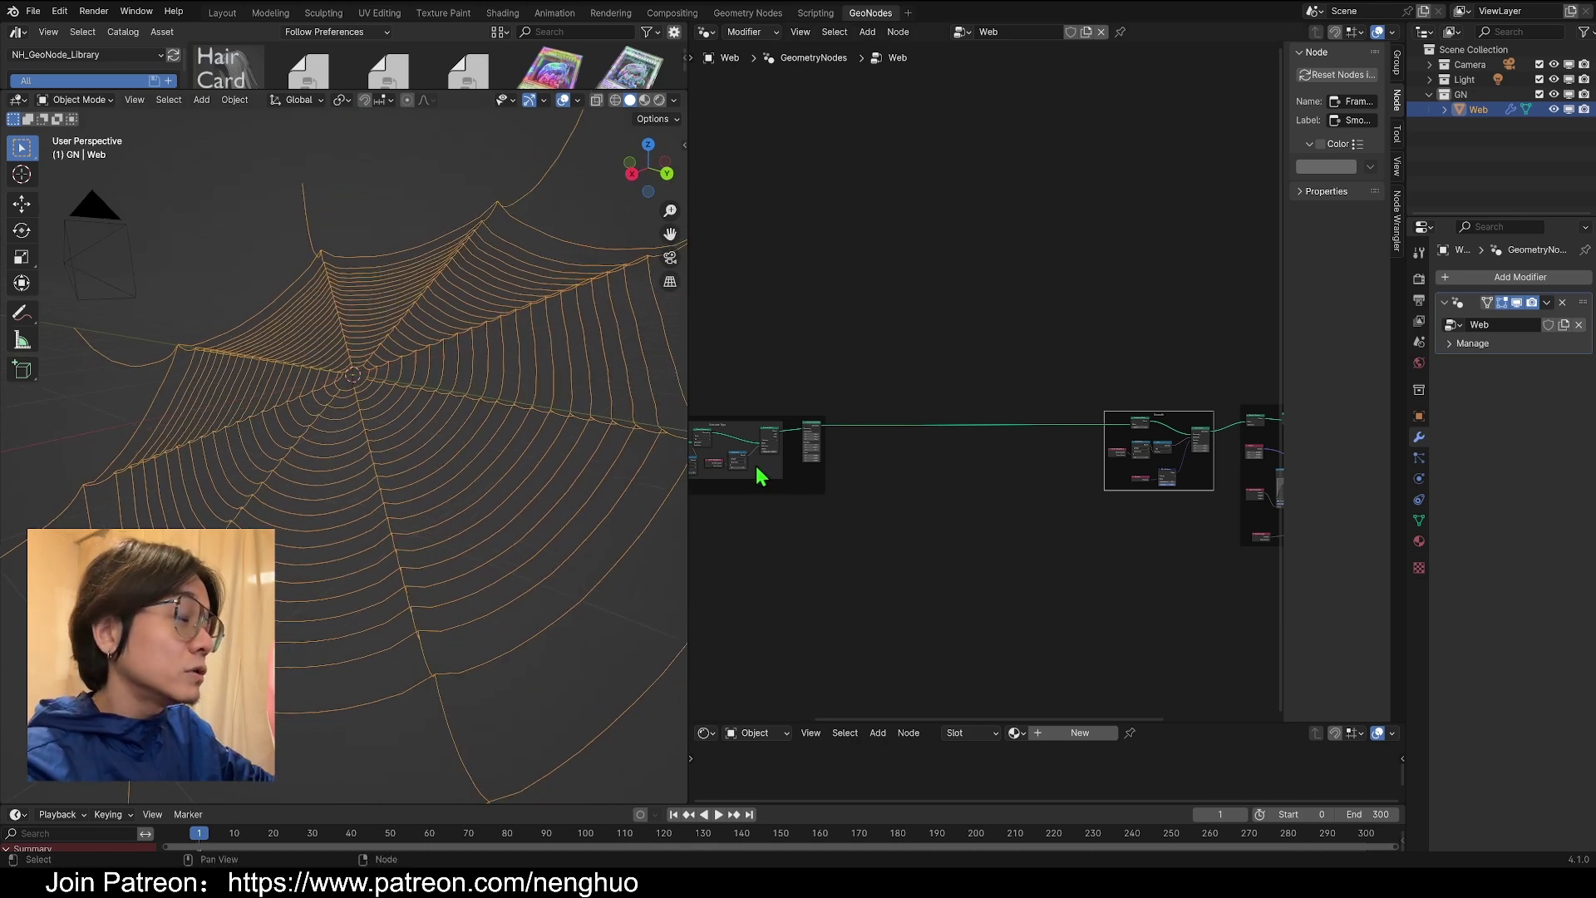
scroll(758, 475, up, 2)
key(shift+a)
click(902, 221)
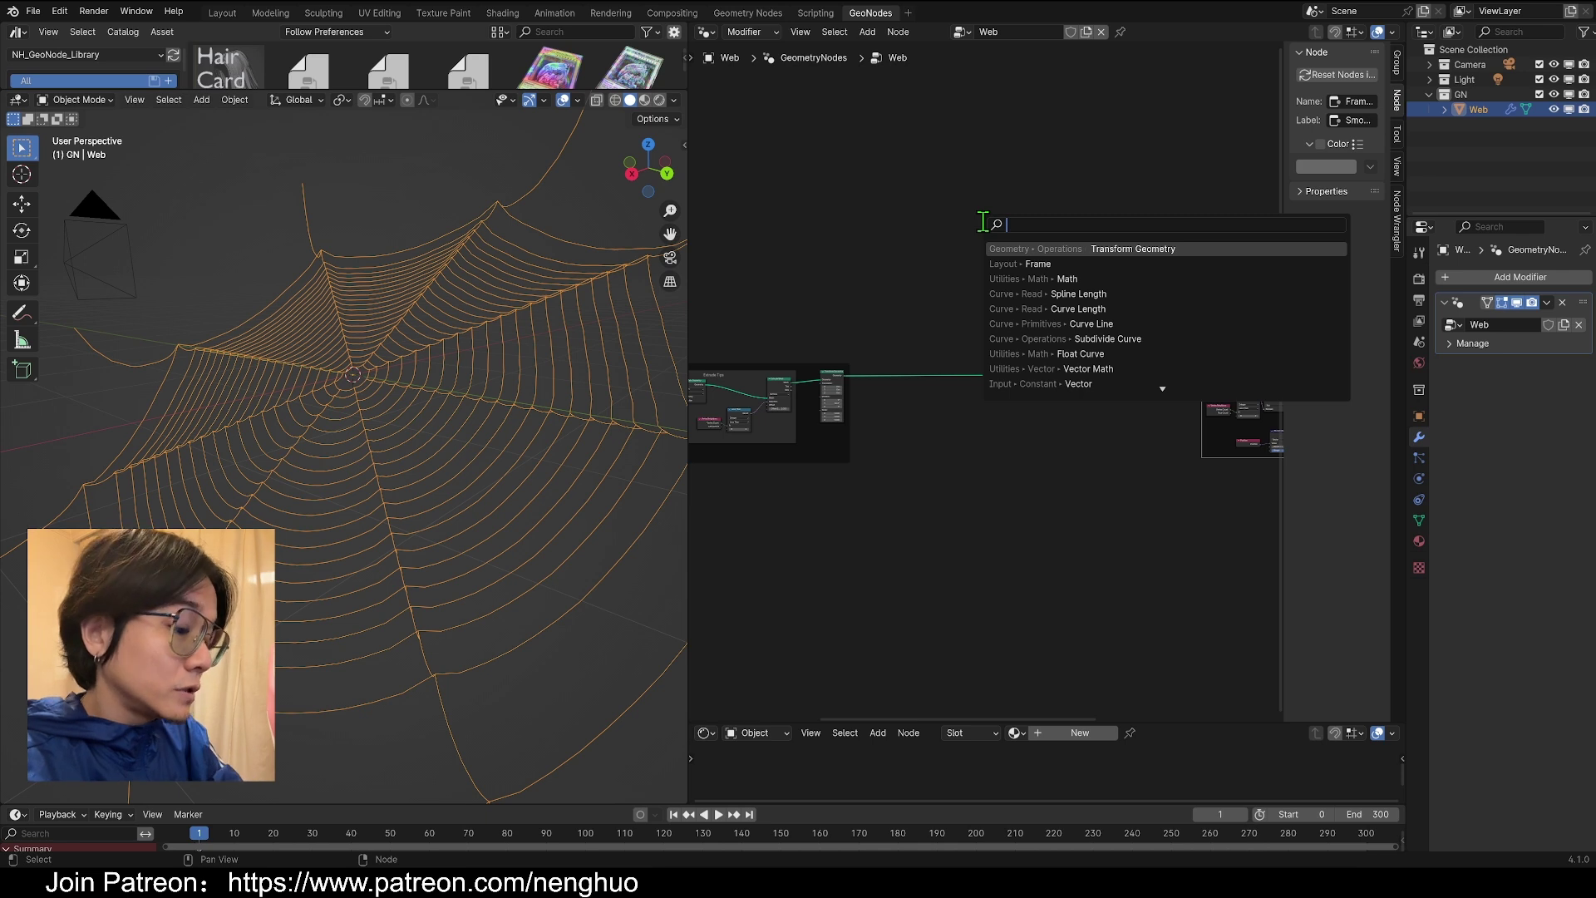
text(d)
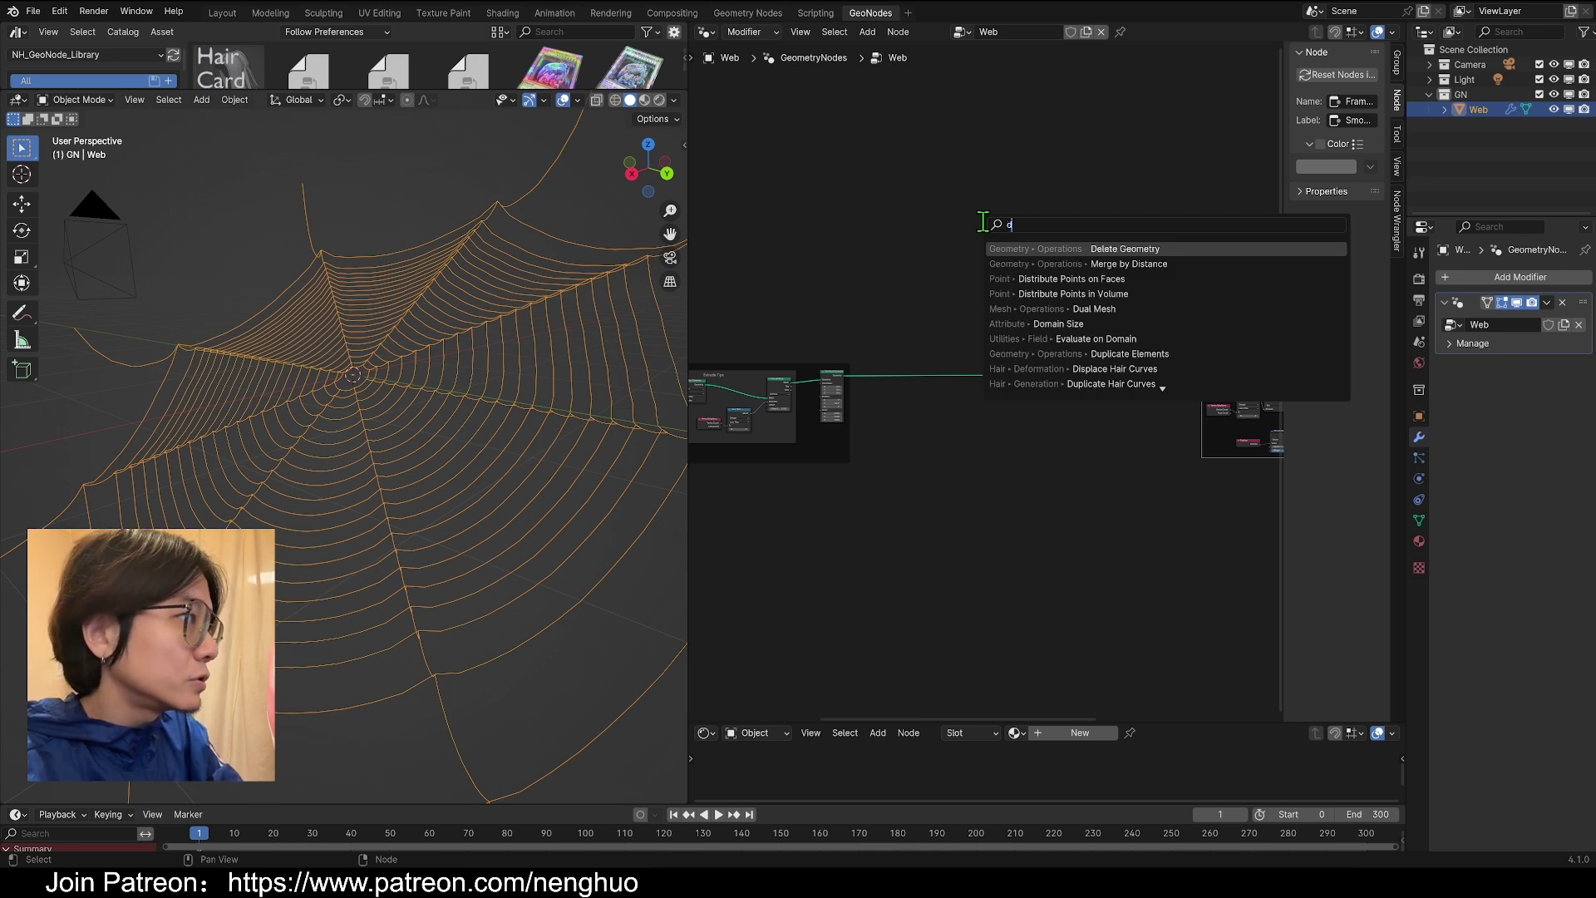
key(Return)
click(1011, 360)
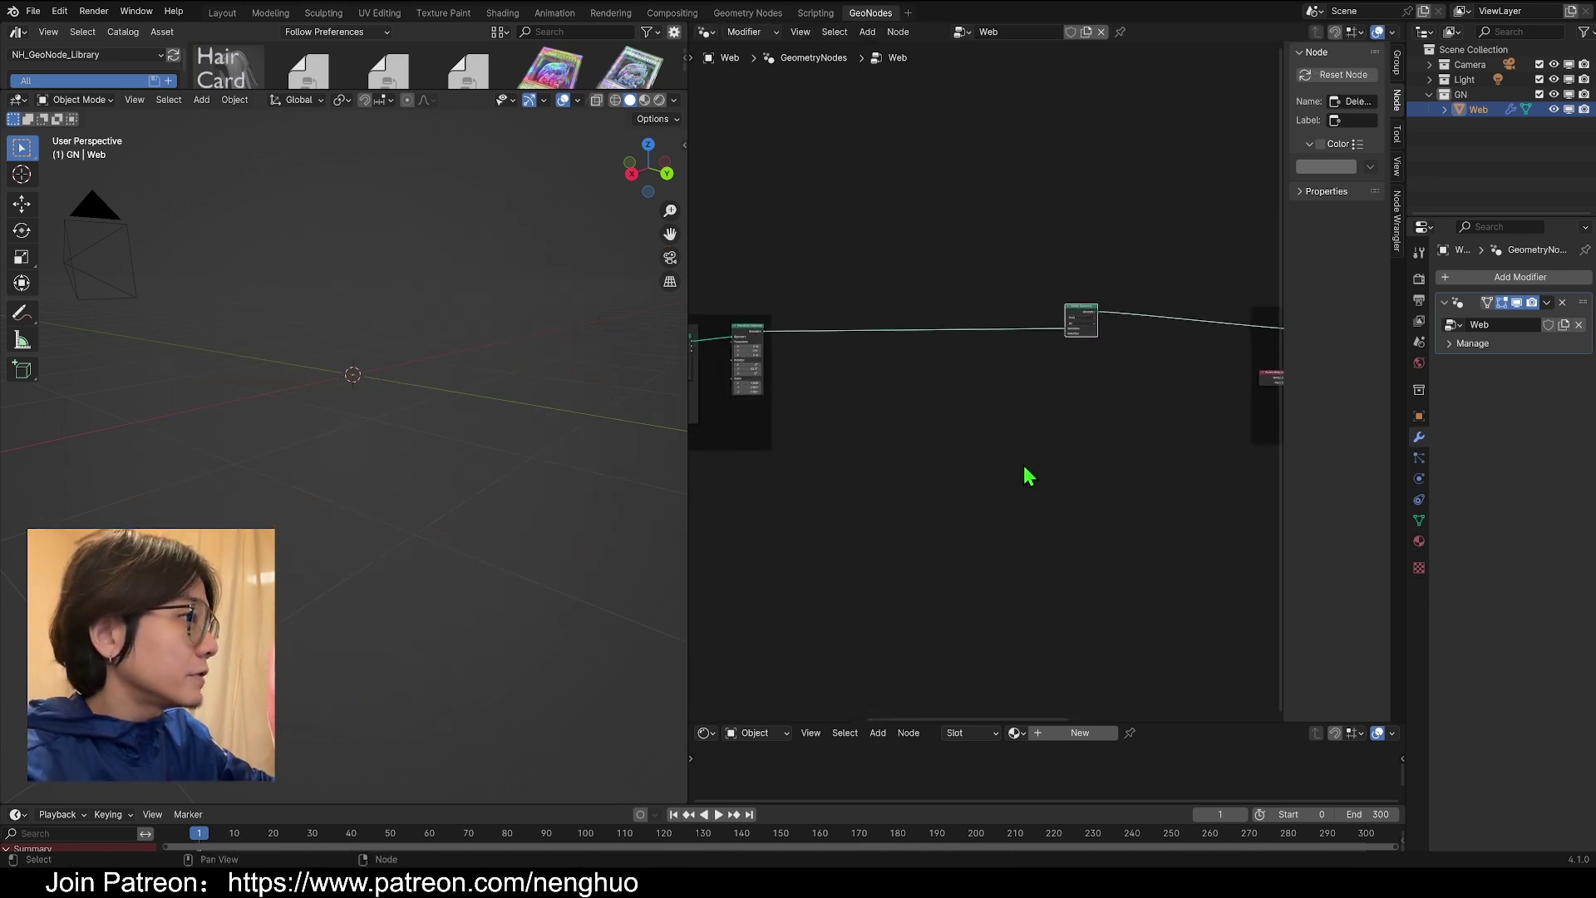
- Add a Noise Texture node below the link leading to Delete Geometry
key(shift+a)
click(1007, 428)
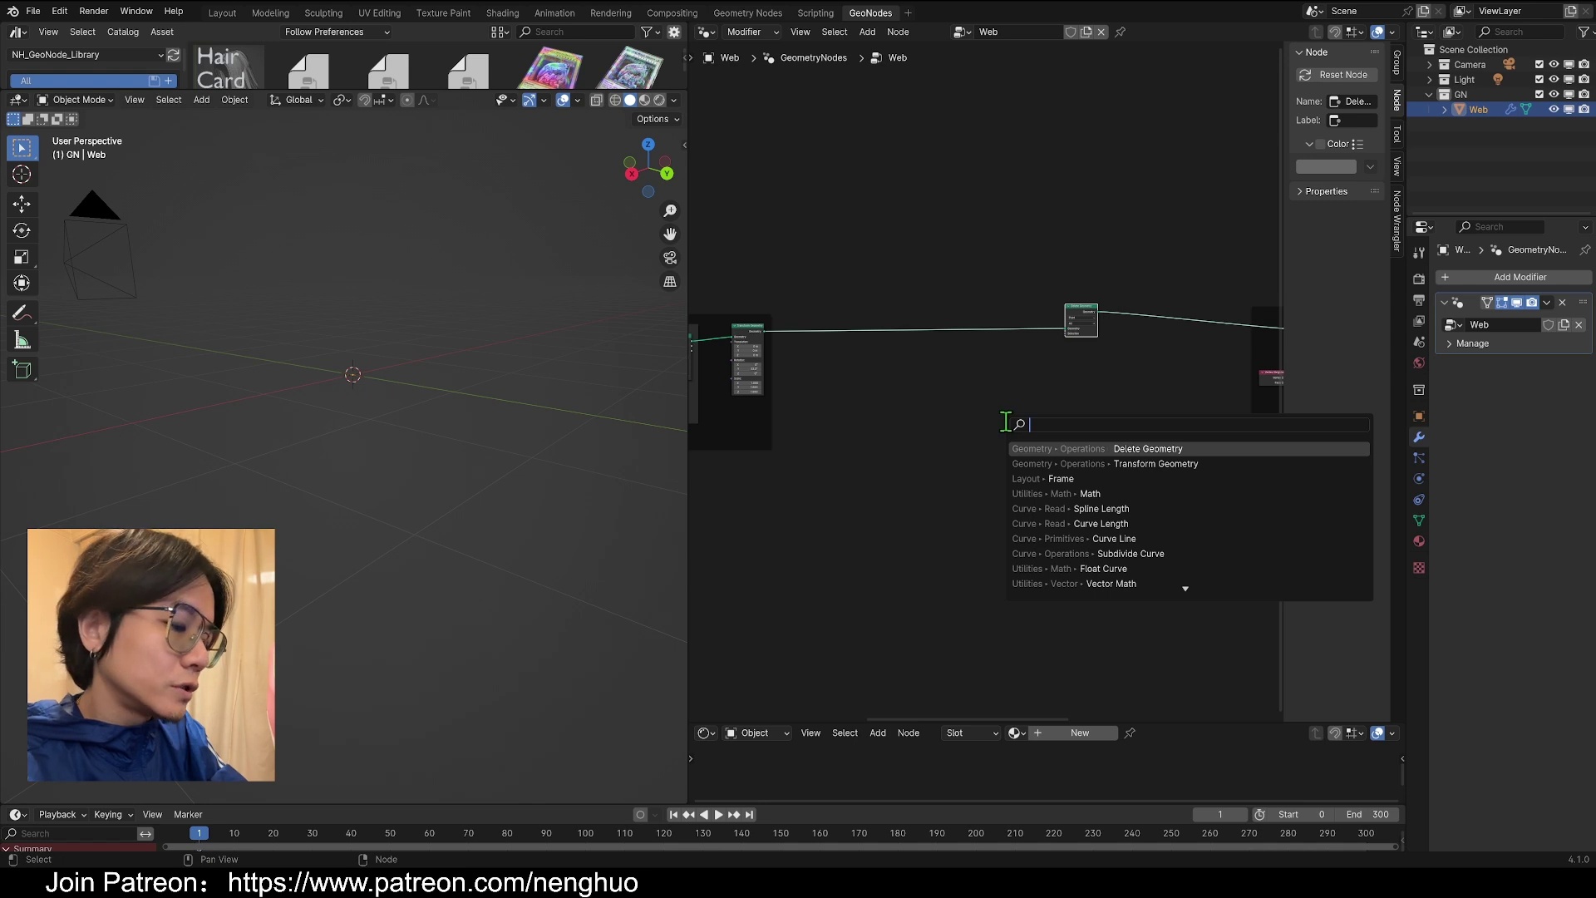
text(noise)
key(Return)
click(956, 376)
scroll(982, 375, up, 1)
- Add a Compare node set to Greater Than beside the Noise Texture, with B at 0.5
key(shift+a)
click(981, 360)
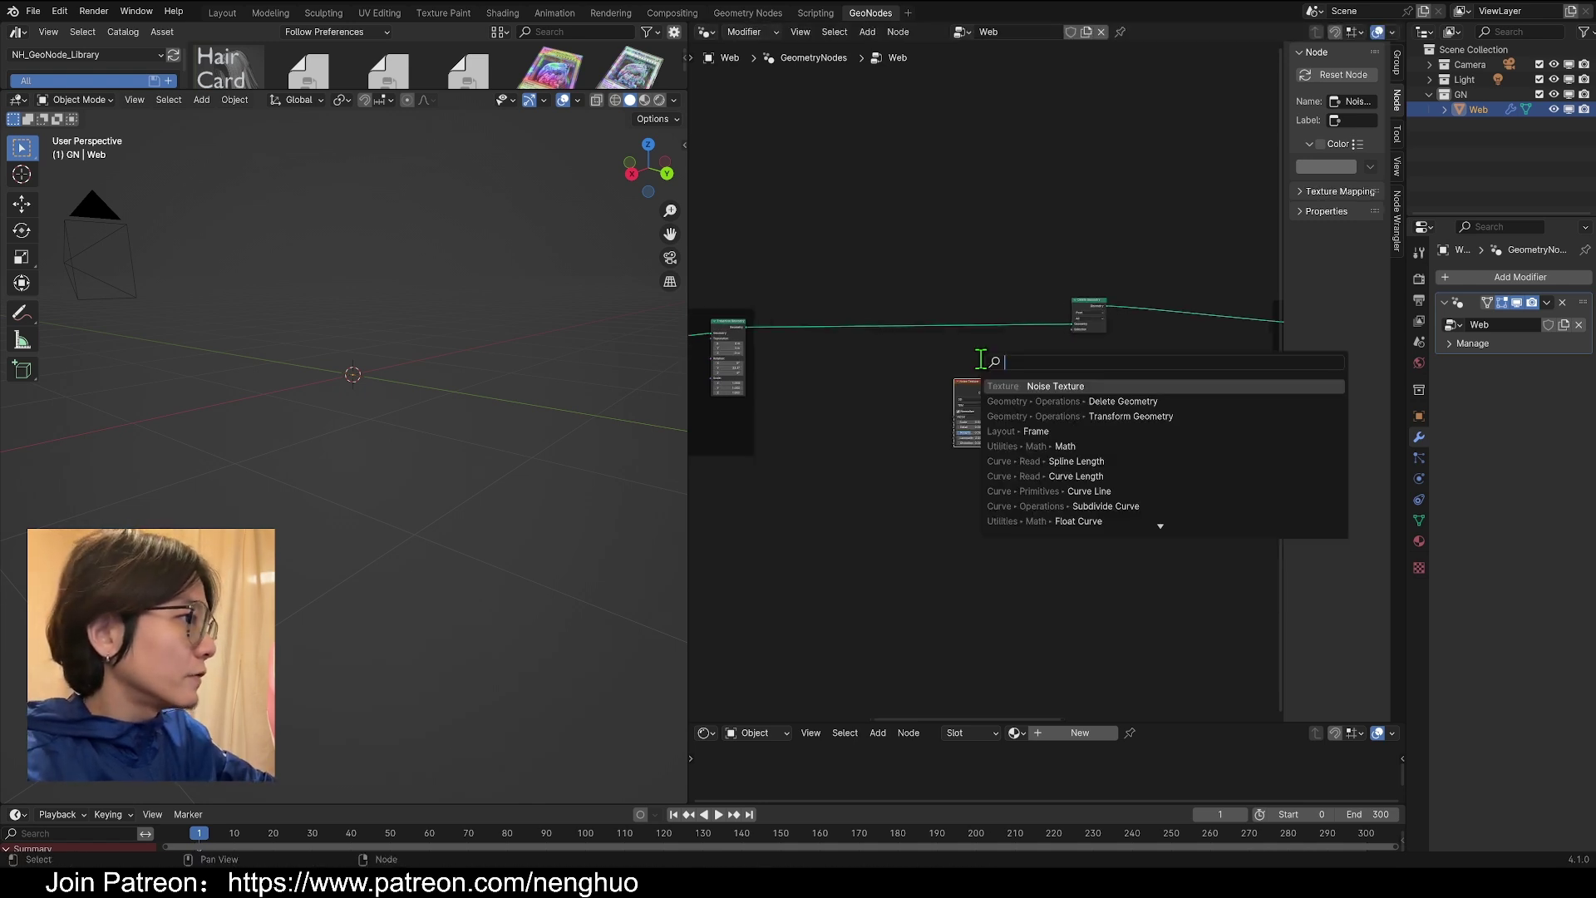
text(com)
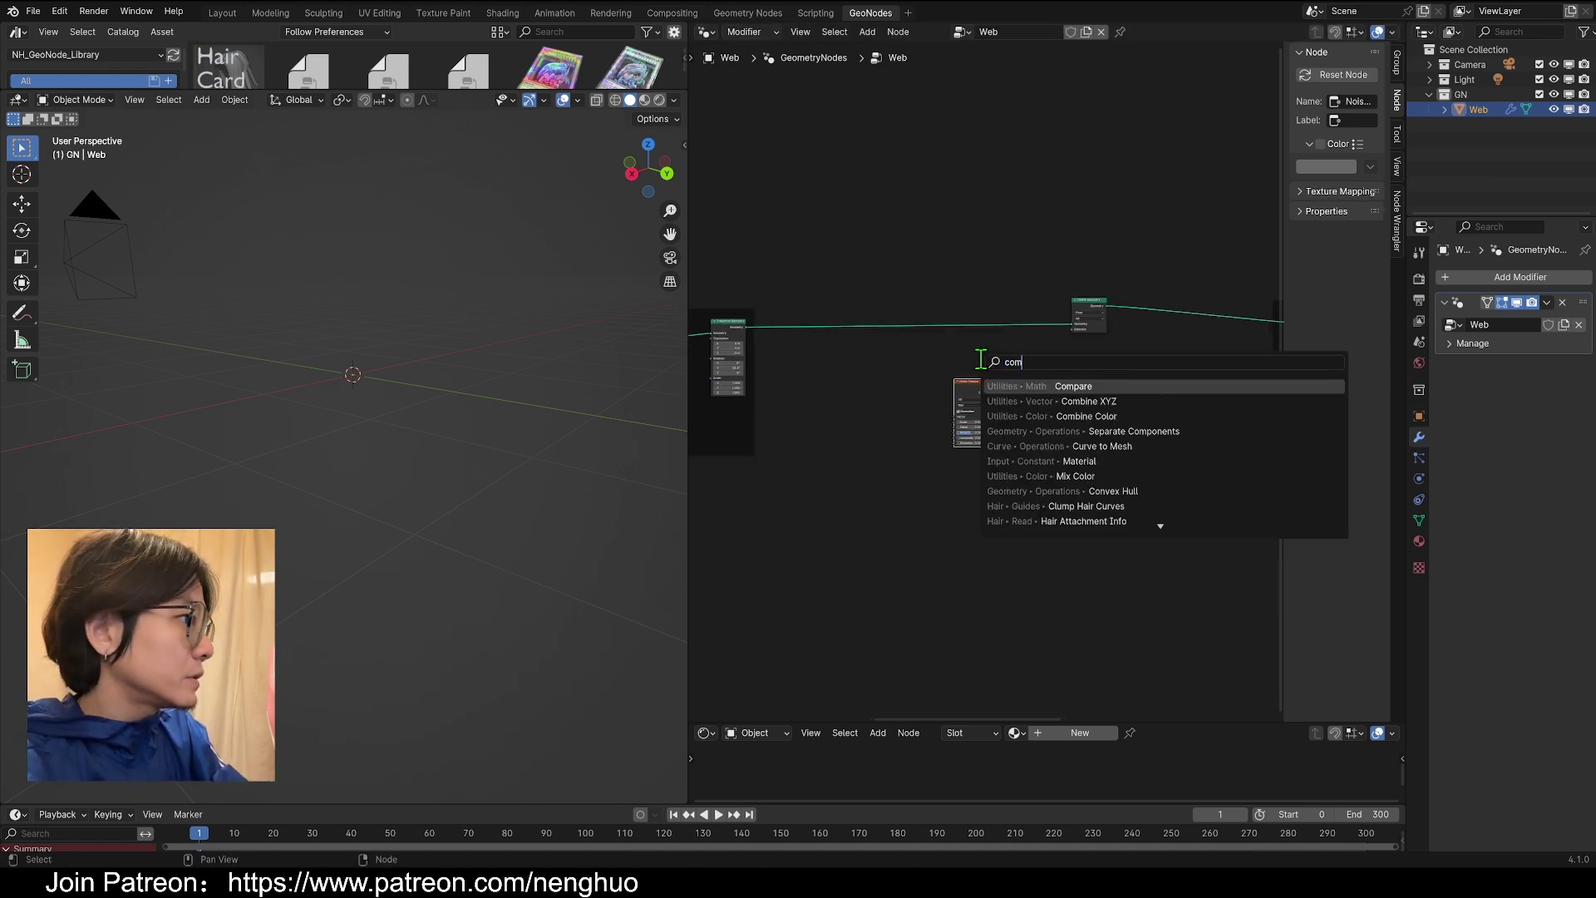
key(Return)
click(1033, 421)
scroll(1068, 421, up, 5)
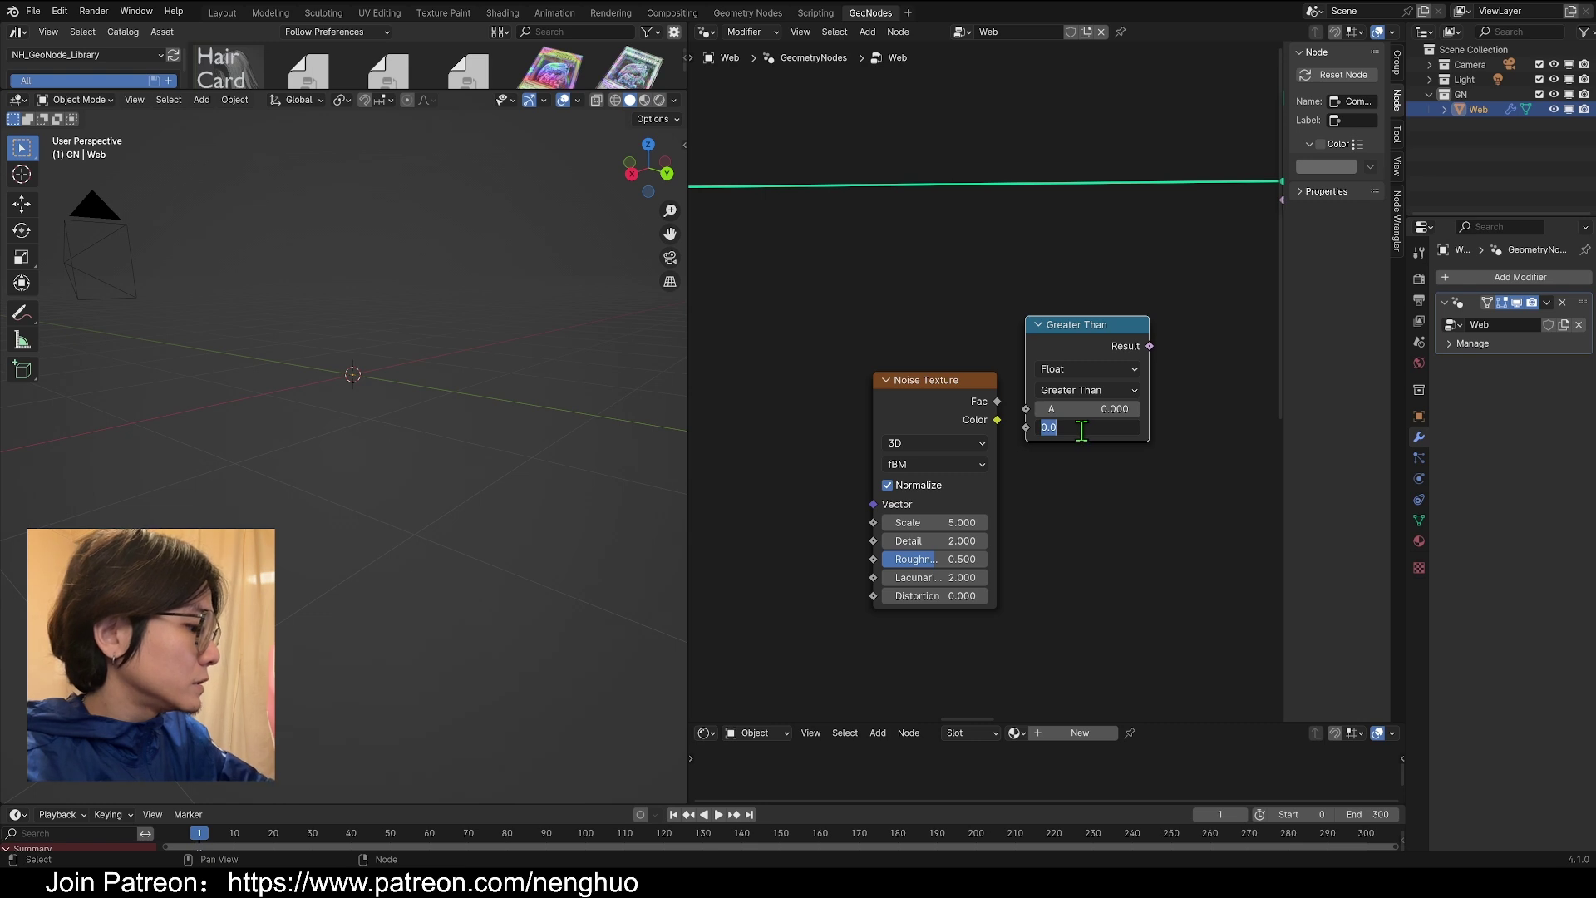
key(Return)
- Connect the Noise Texture's Fac to A of Greater Than, and its Result to Delete Geometry's Selection
scroll(1080, 430, down, 5)
drag(994, 395, 1013, 400)
drag(1097, 359, 1191, 262)
scroll(384, 426, down, 4)
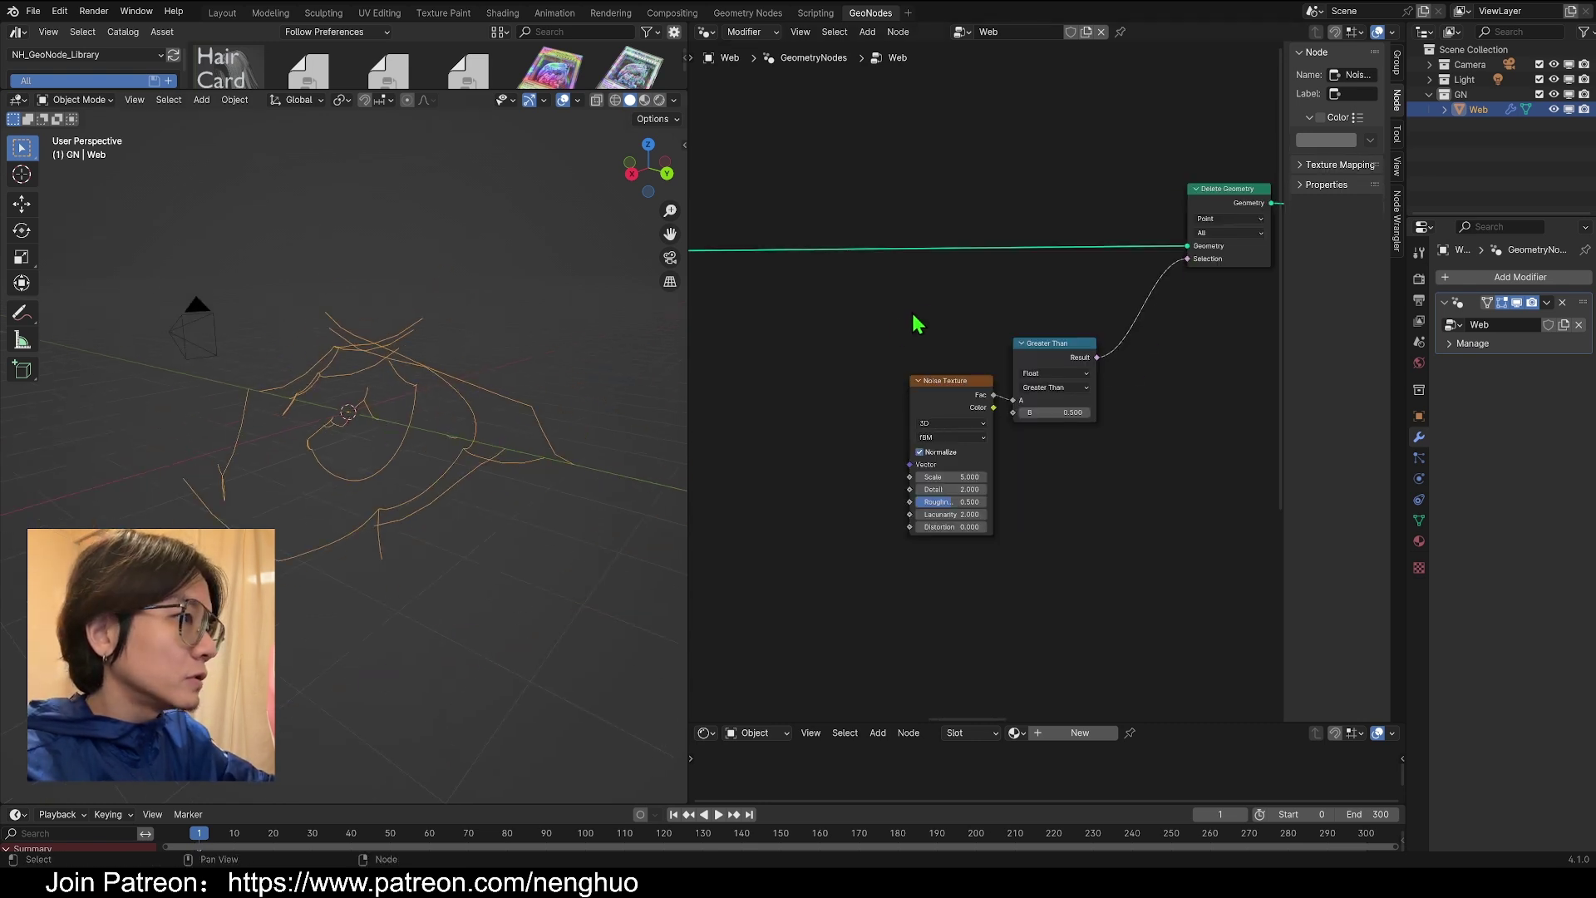
- Reposition the Noise Texture and Greater Than nodes and lower the noise scale to 1.1
drag(935, 323, 1043, 423)
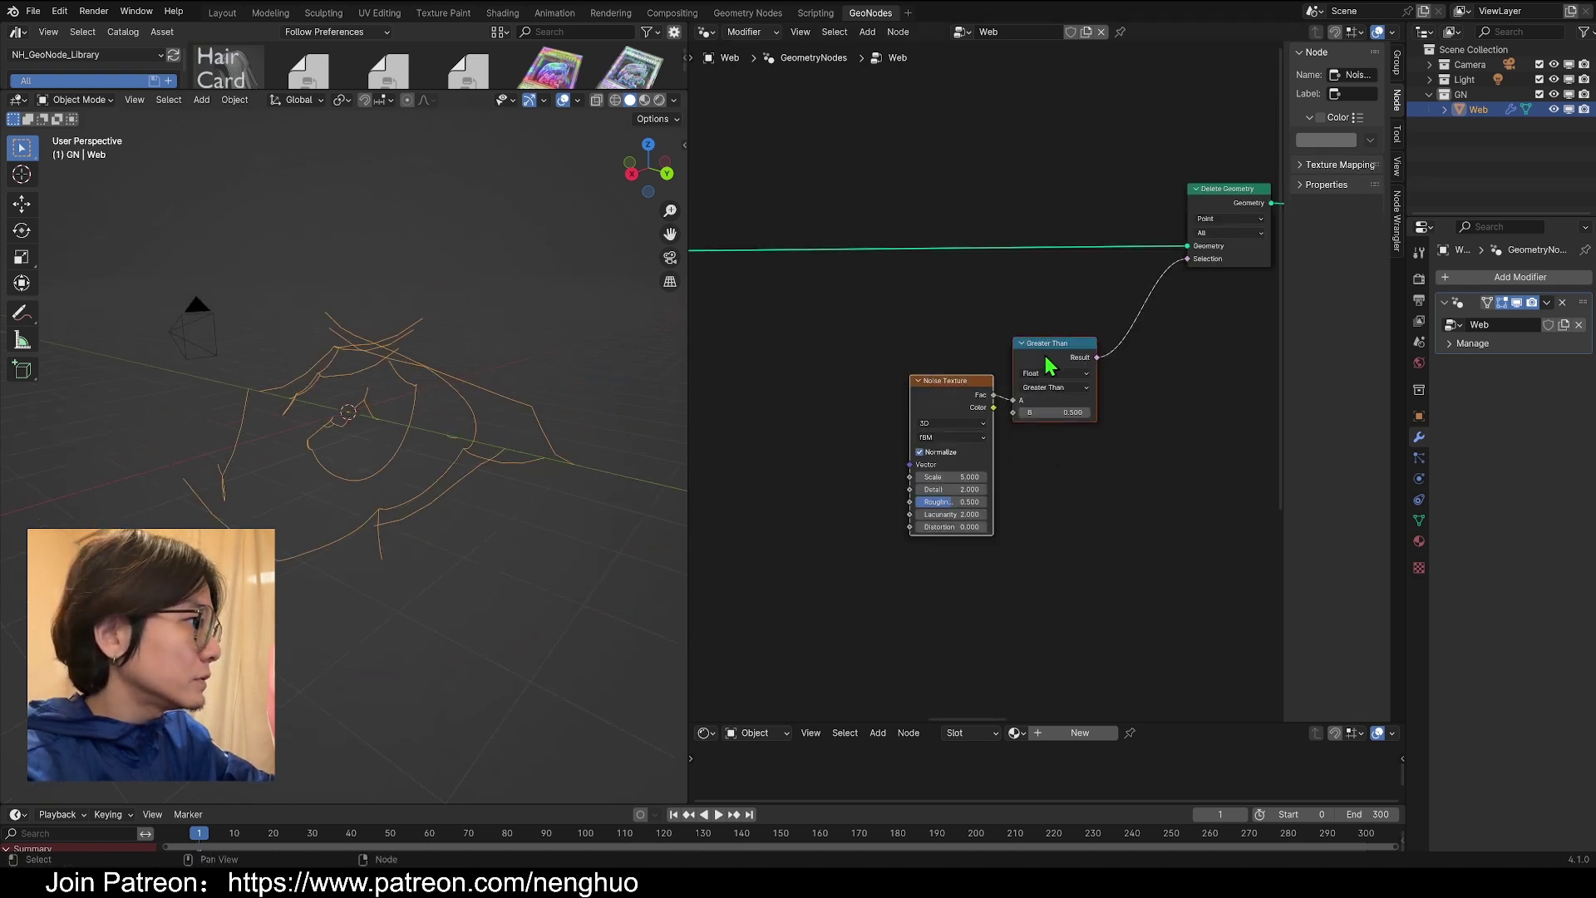
drag(1046, 355, 970, 375)
scroll(982, 378, down, 2)
mouse_move(898, 472)
mouse_down()
mouse_move(948, 473)
mouse_move(903, 472)
mouse_move(906, 493)
mouse_up()
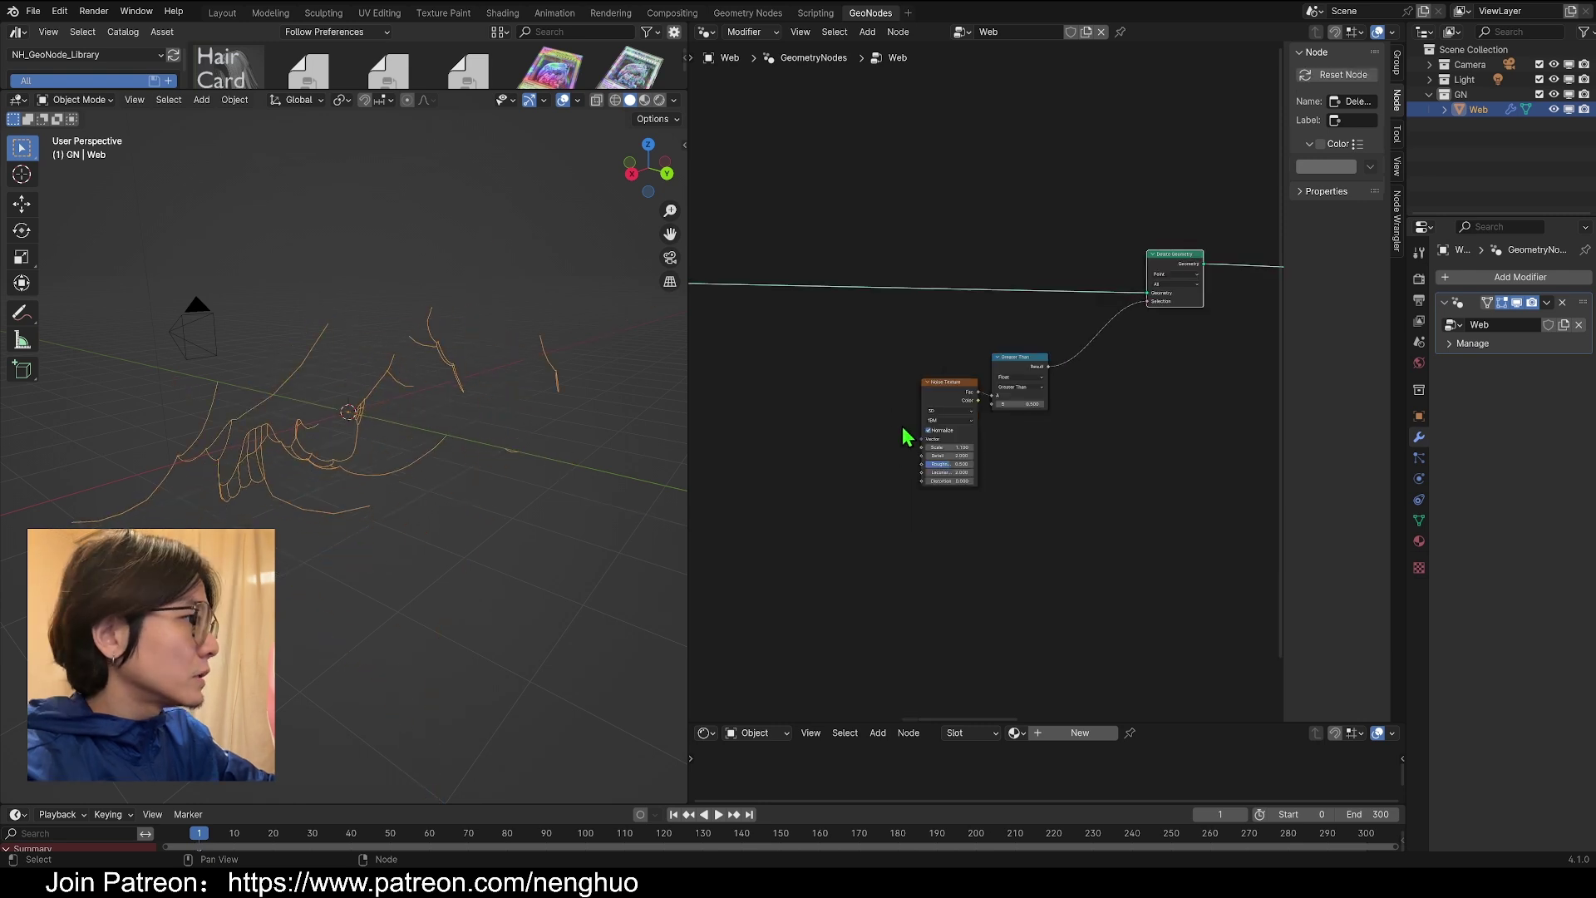
- Insert a Color Ramp between Noise Texture and Greater Than, and shift its black stop to about 0.3
key(shift+a)
click(888, 371)
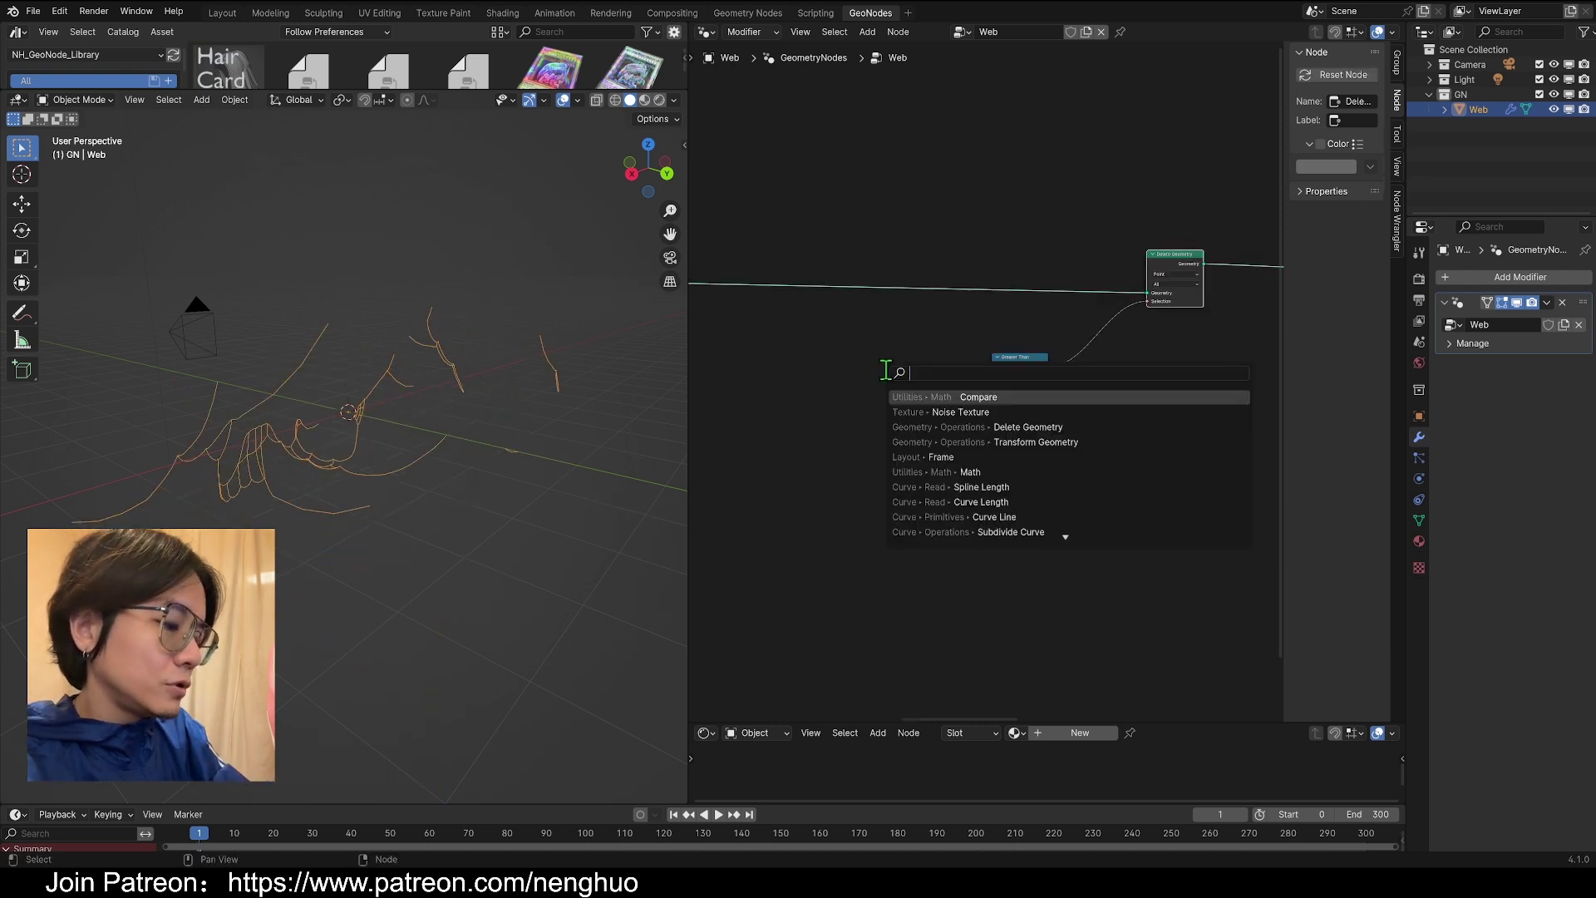
text(ram)
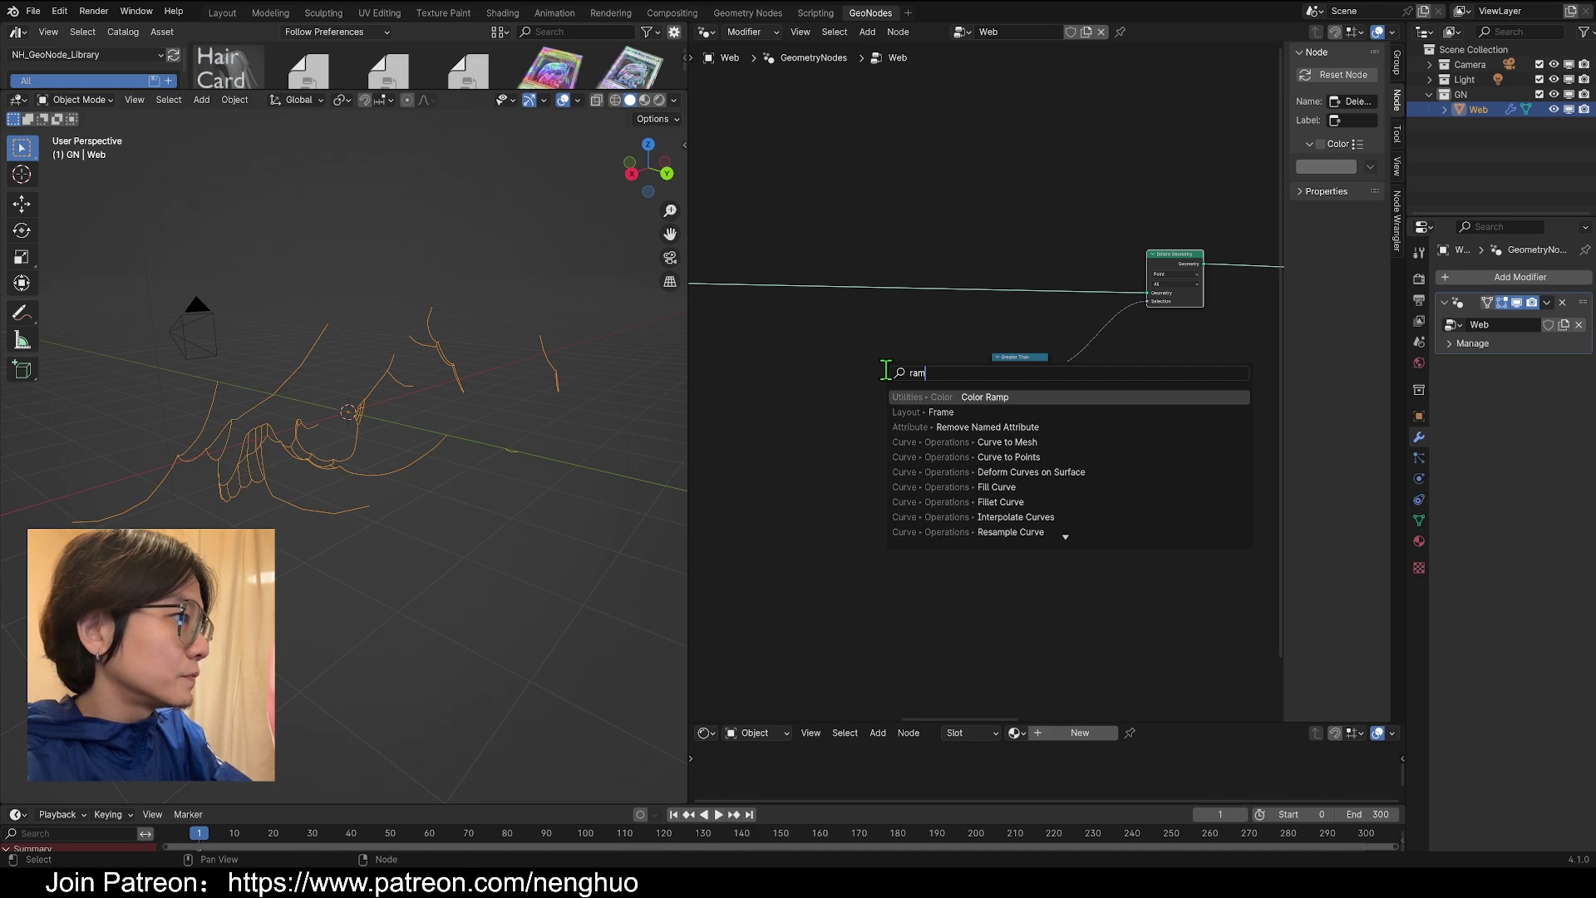
key(Return)
click(1024, 462)
drag(944, 404, 842, 410)
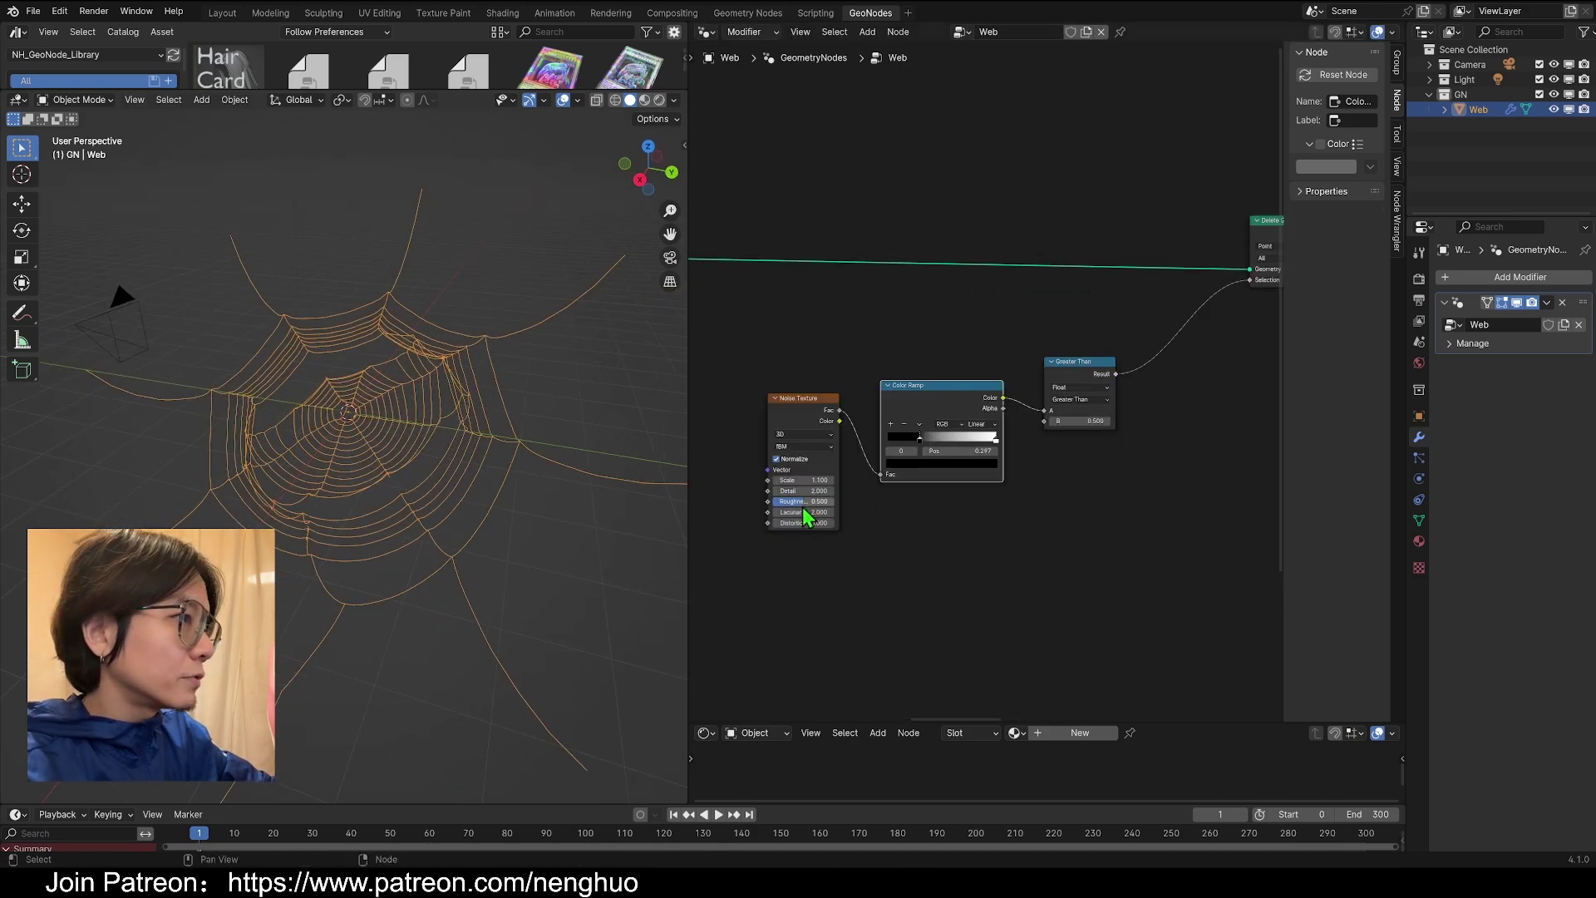
- Switch the Noise Texture to 4D with scale 17.4 and detail 2.2, and set W to 5.2
middle_drag(813, 517, 1099, 506)
scroll(1073, 490, up, 3)
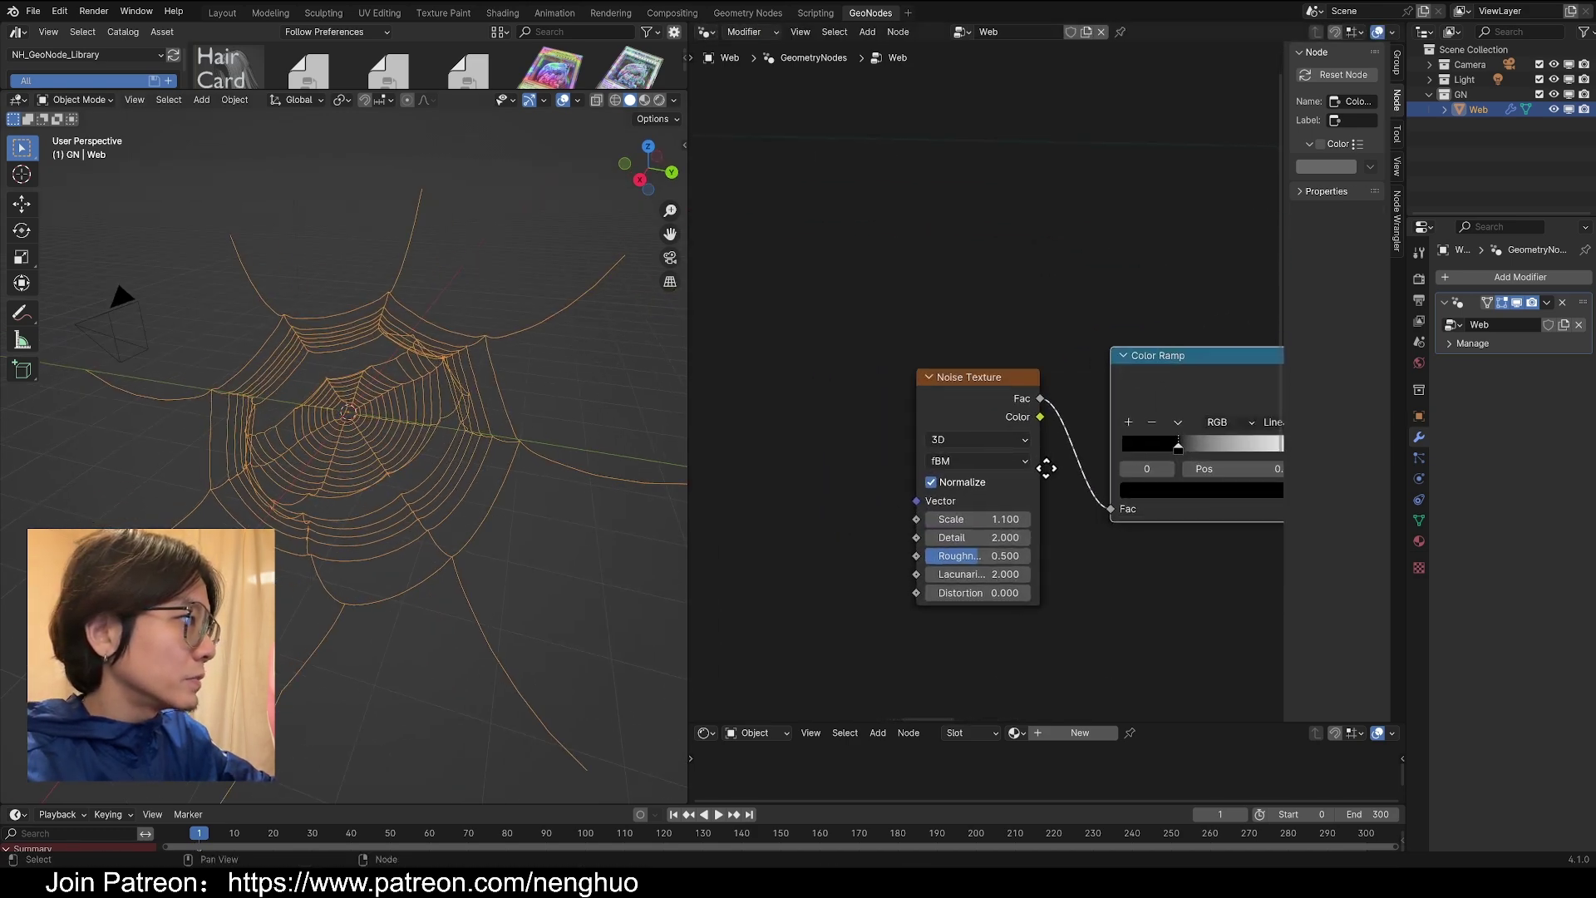
click(807, 442)
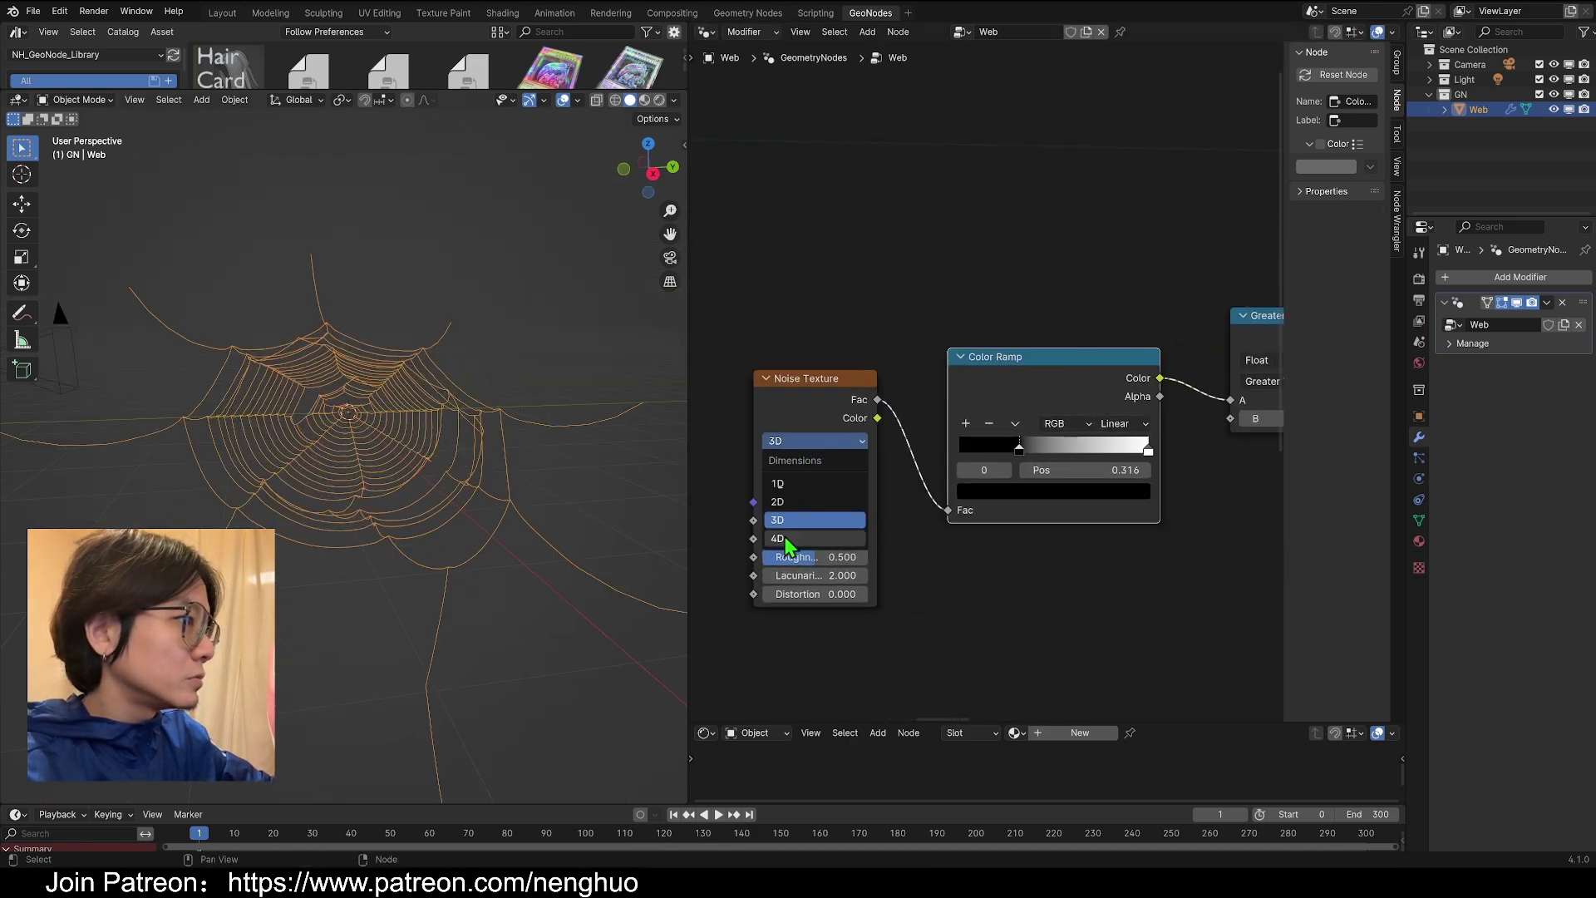
click(785, 539)
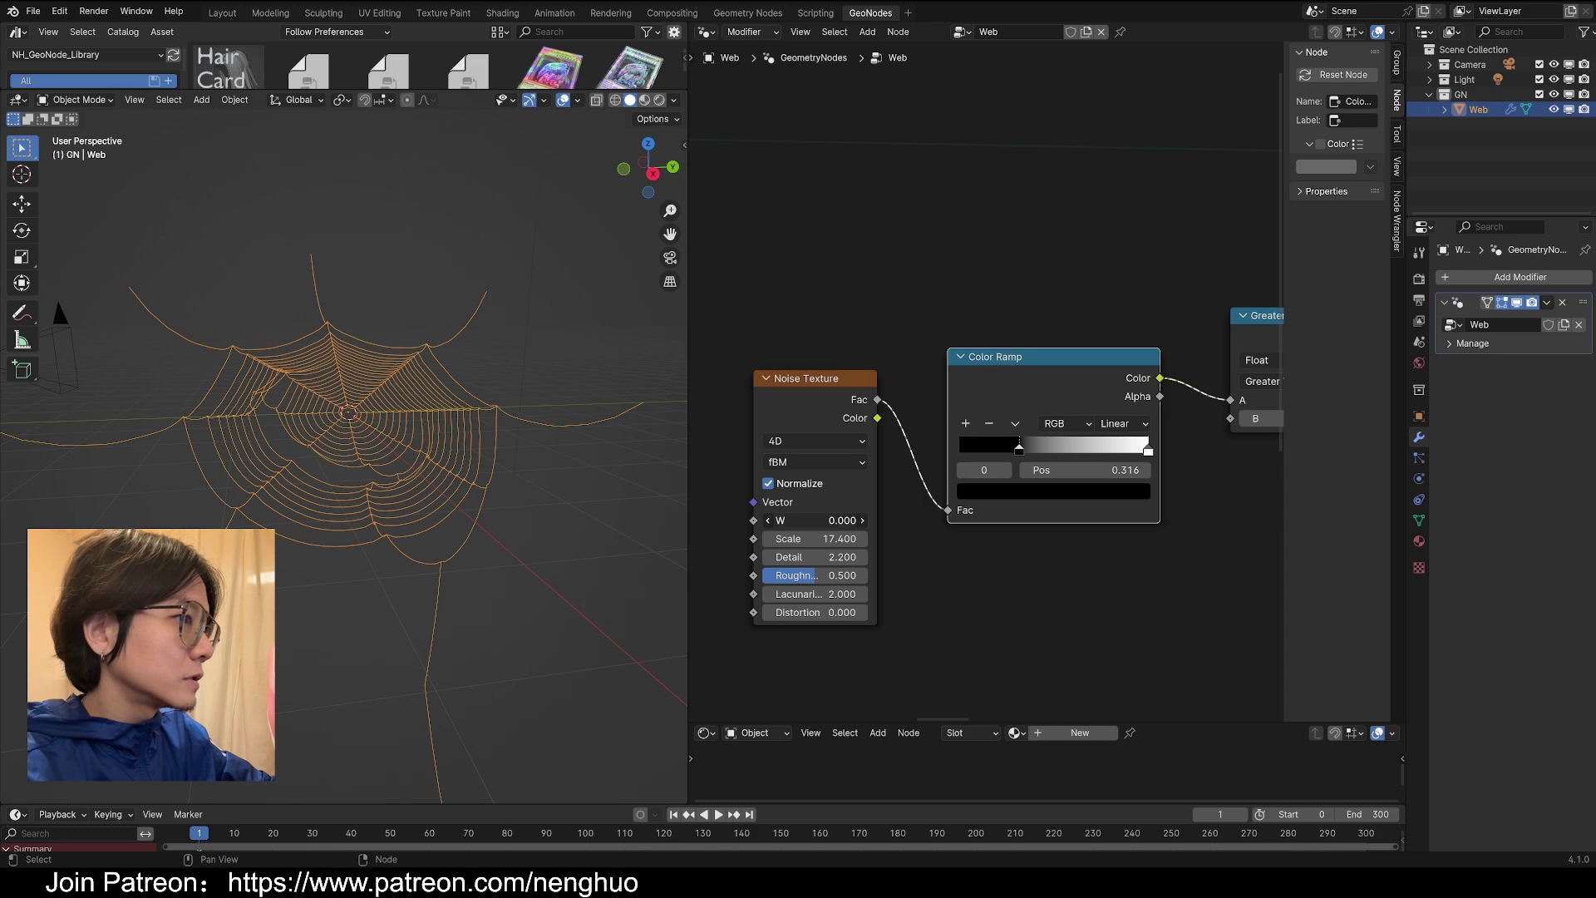
drag(815, 521, 865, 520)
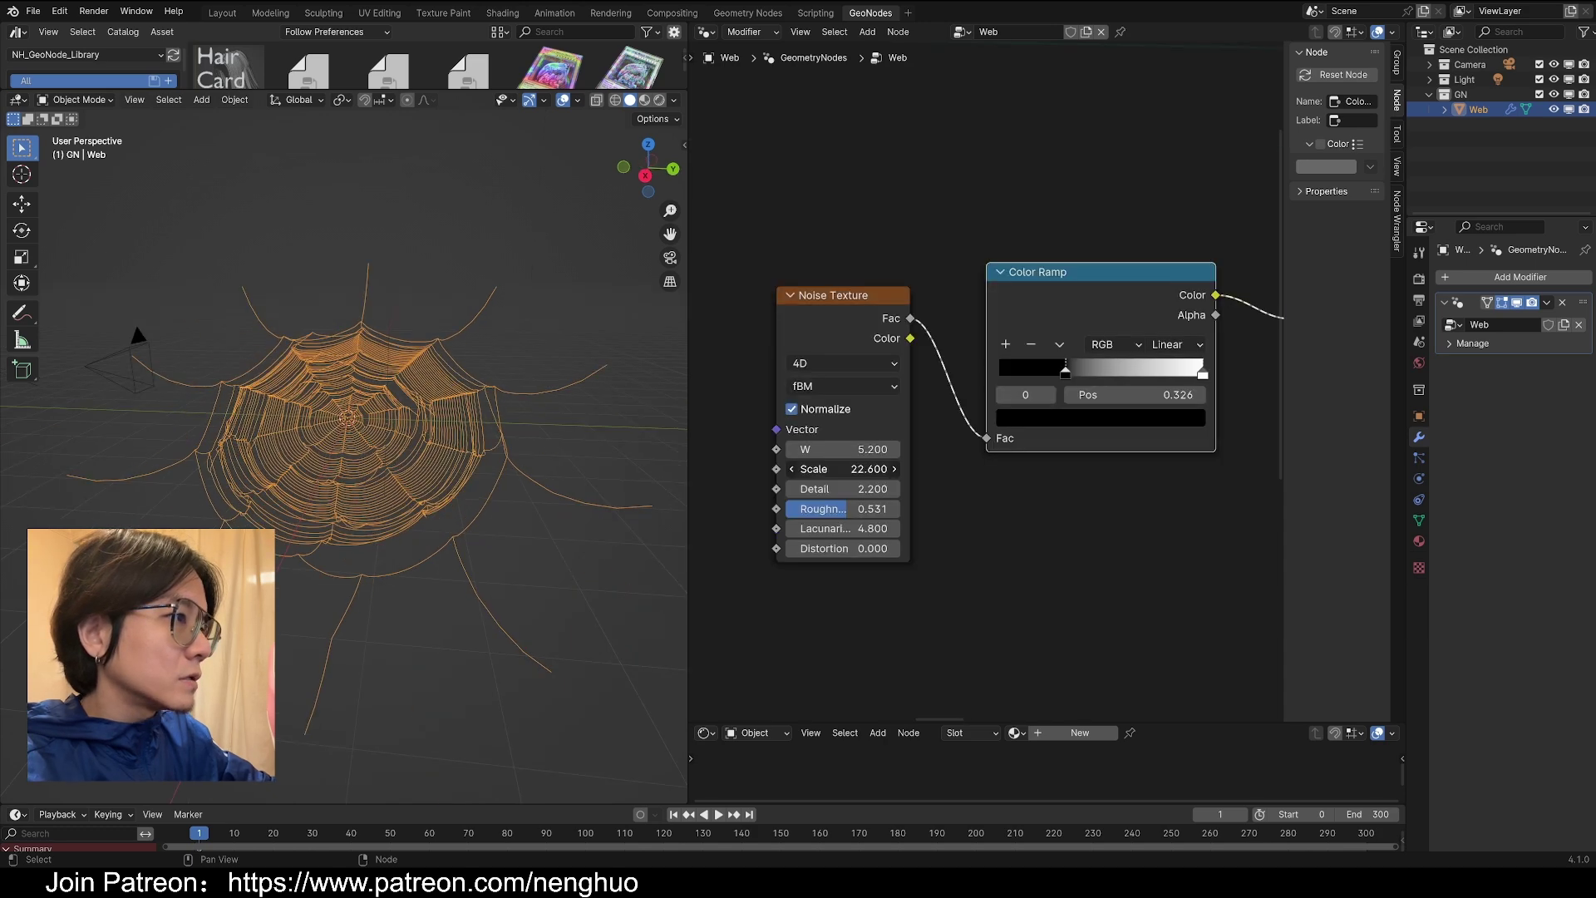
- Set the Noise Texture's scale to 19.7 and its roughness to 0.288
drag(837, 469, 813, 469)
drag(833, 529, 811, 509)
drag(838, 449, 838, 449)
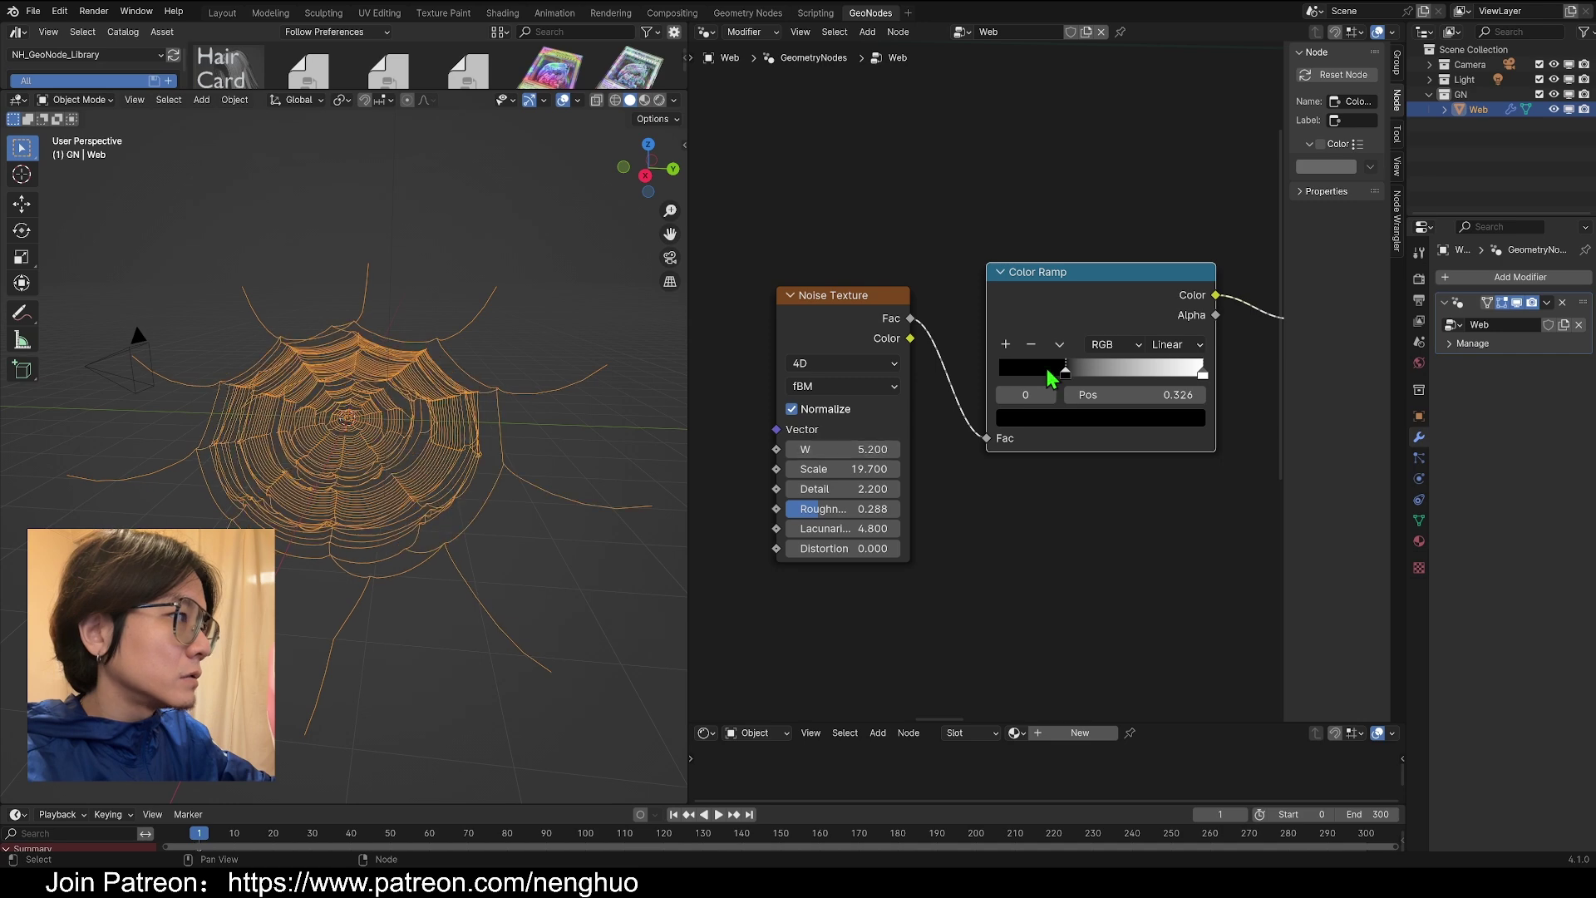
- Move the Color Ramp's black stop closer to the ramp's start and change the noise W value to vary the broken threads
drag(1070, 378, 1048, 378)
drag(839, 449, 889, 449)
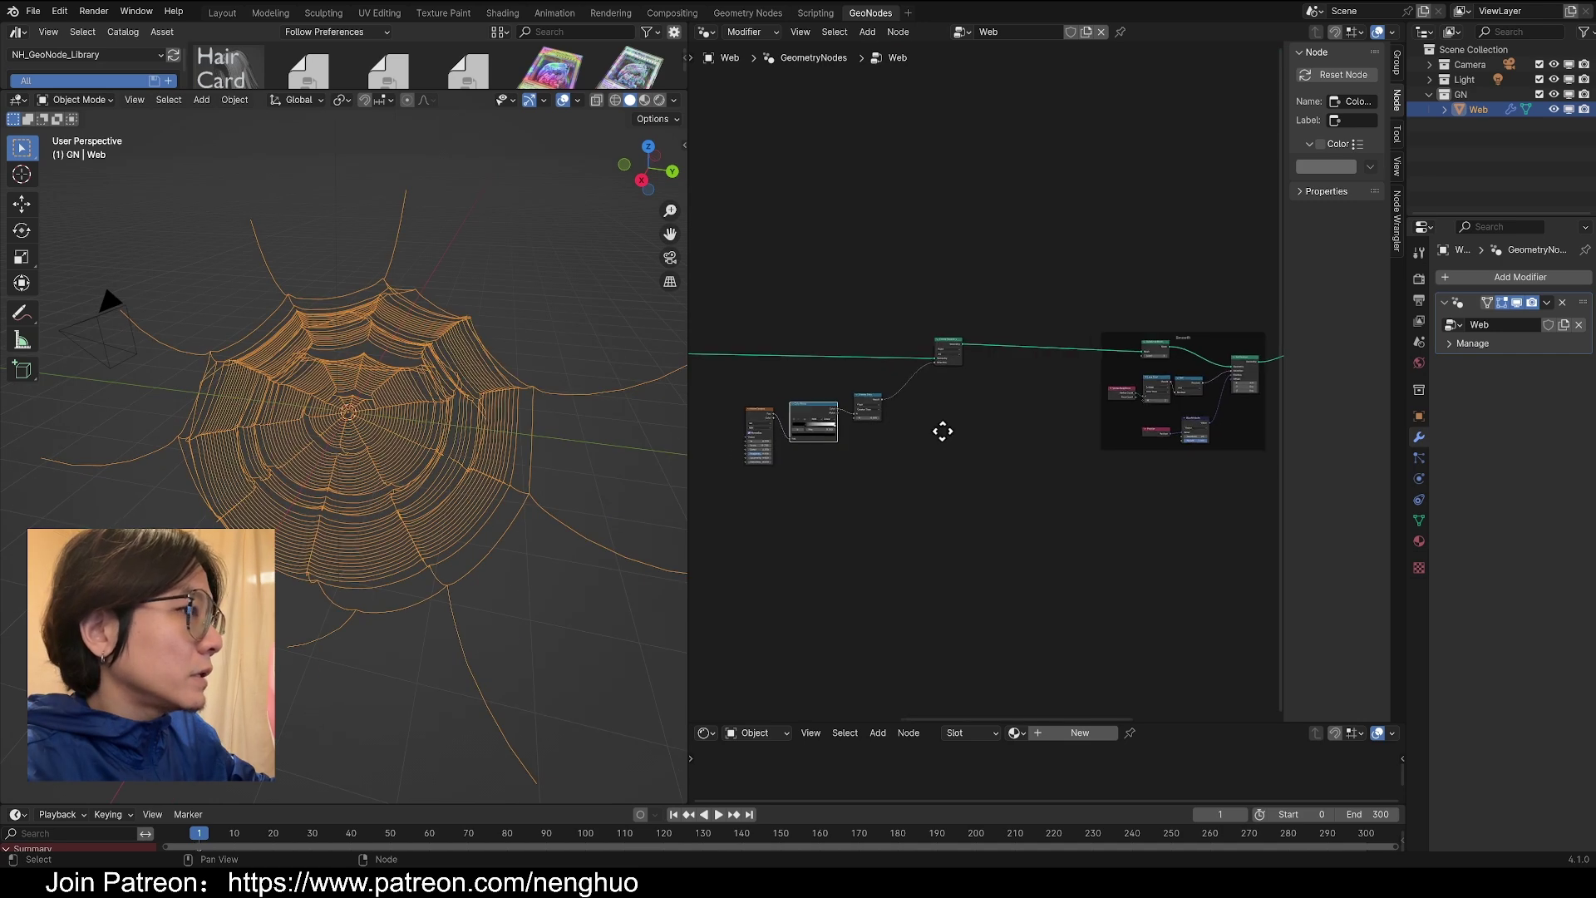
scroll(441, 482, up, 2)
scroll(990, 411, up, 2)
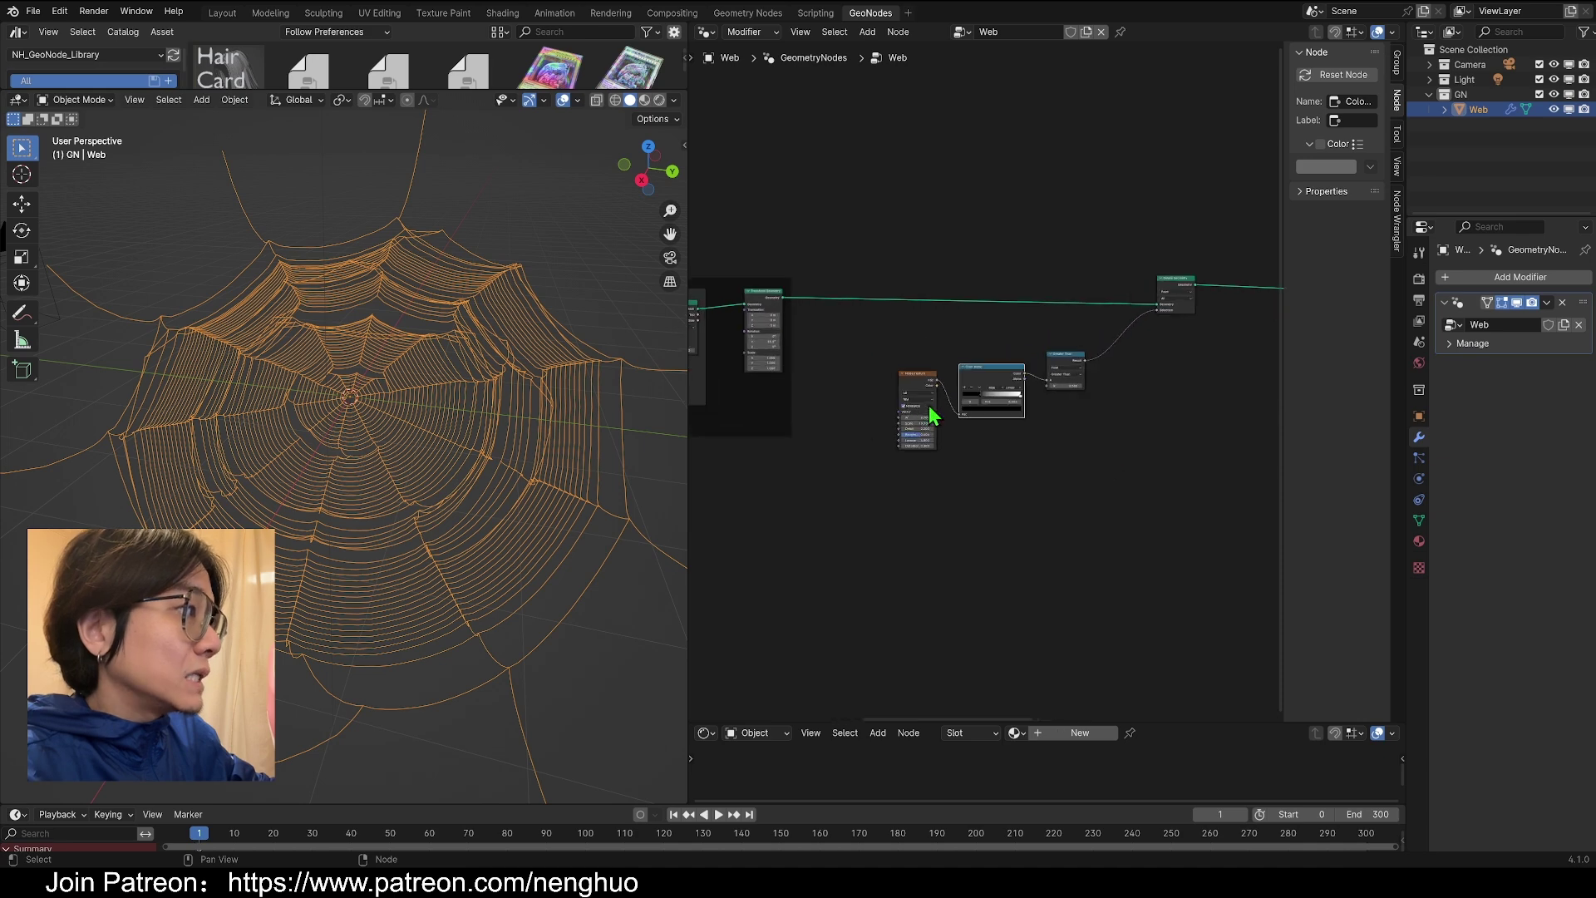
- Mute and unmute the Delete Geometry node to compare the web with and without the noise-driven breaks
middle_drag(347, 422, 406, 401)
scroll(441, 333, down, 3)
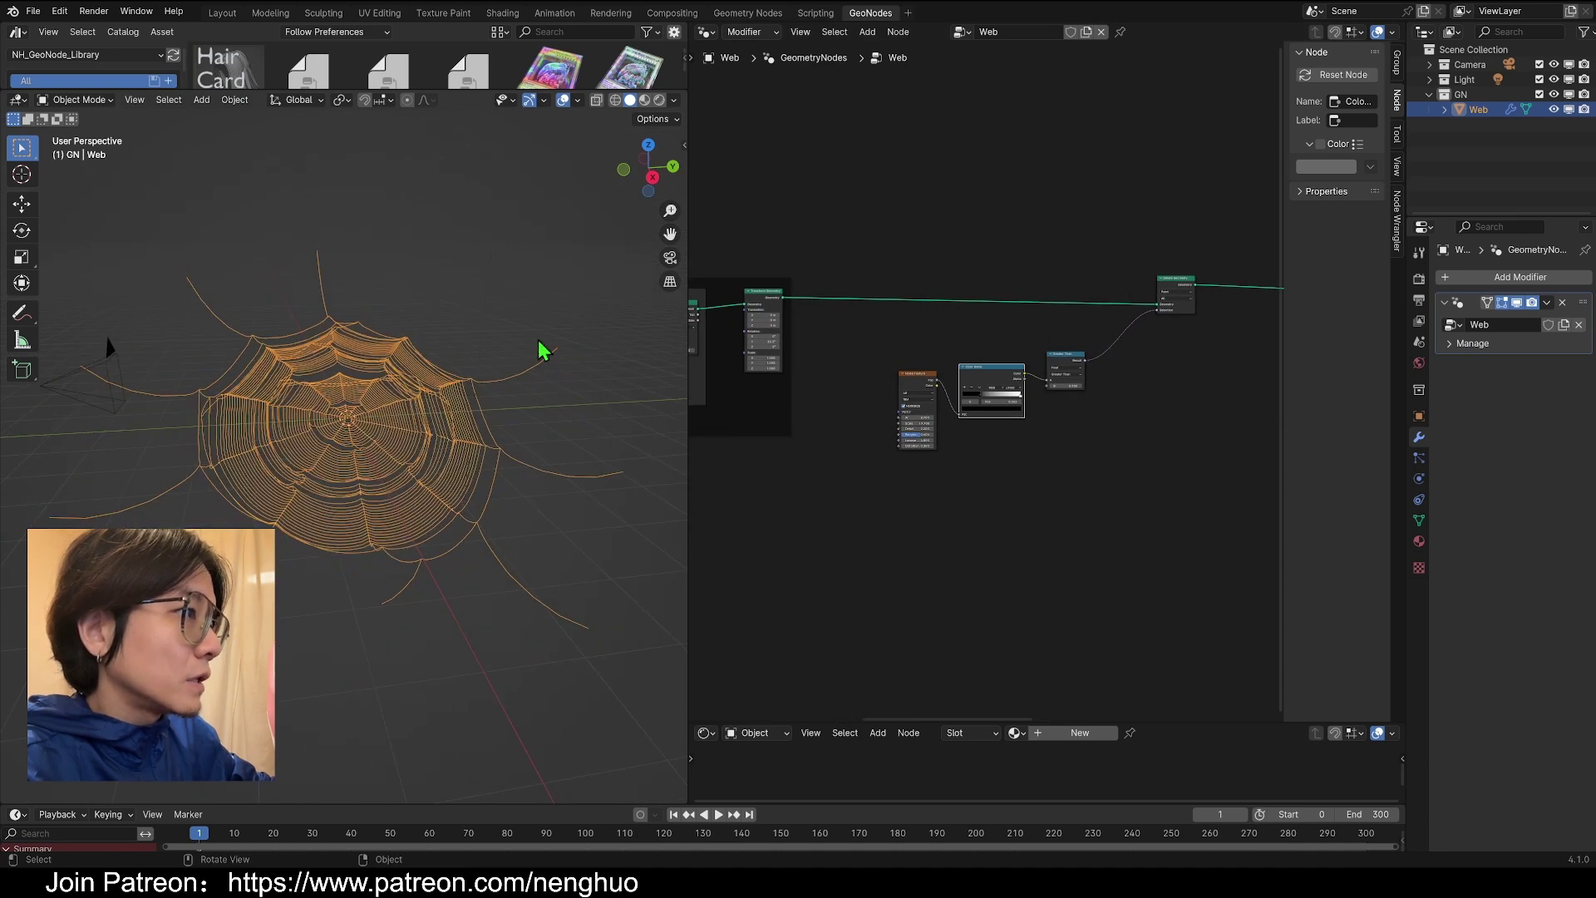
drag(543, 366, 564, 404)
drag(582, 410, 650, 526)
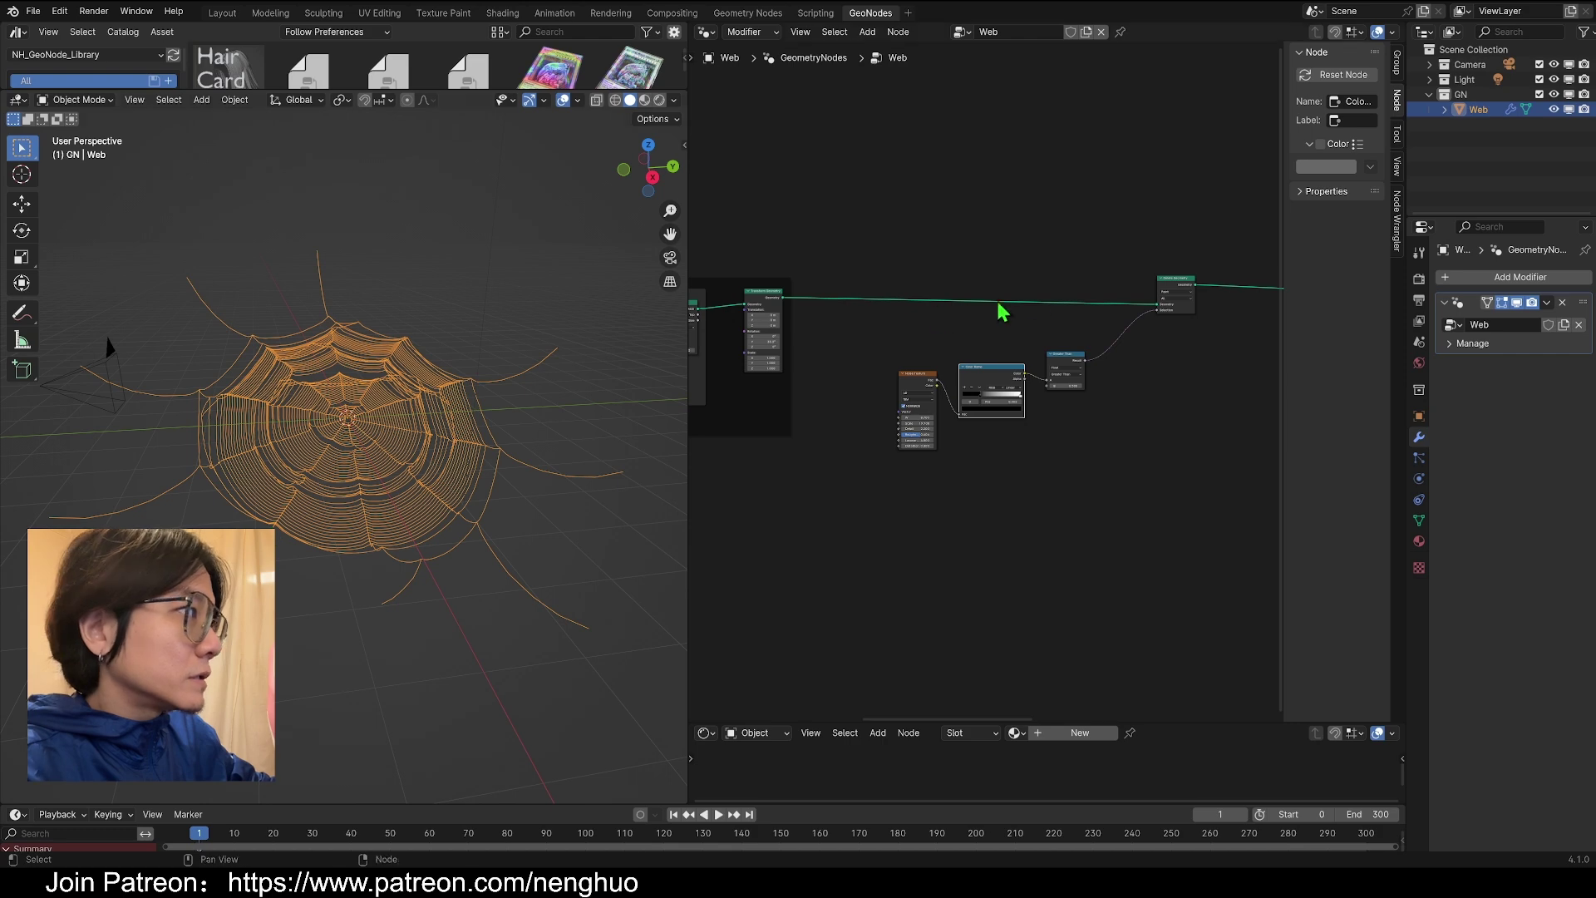
click(1173, 283)
key(m)
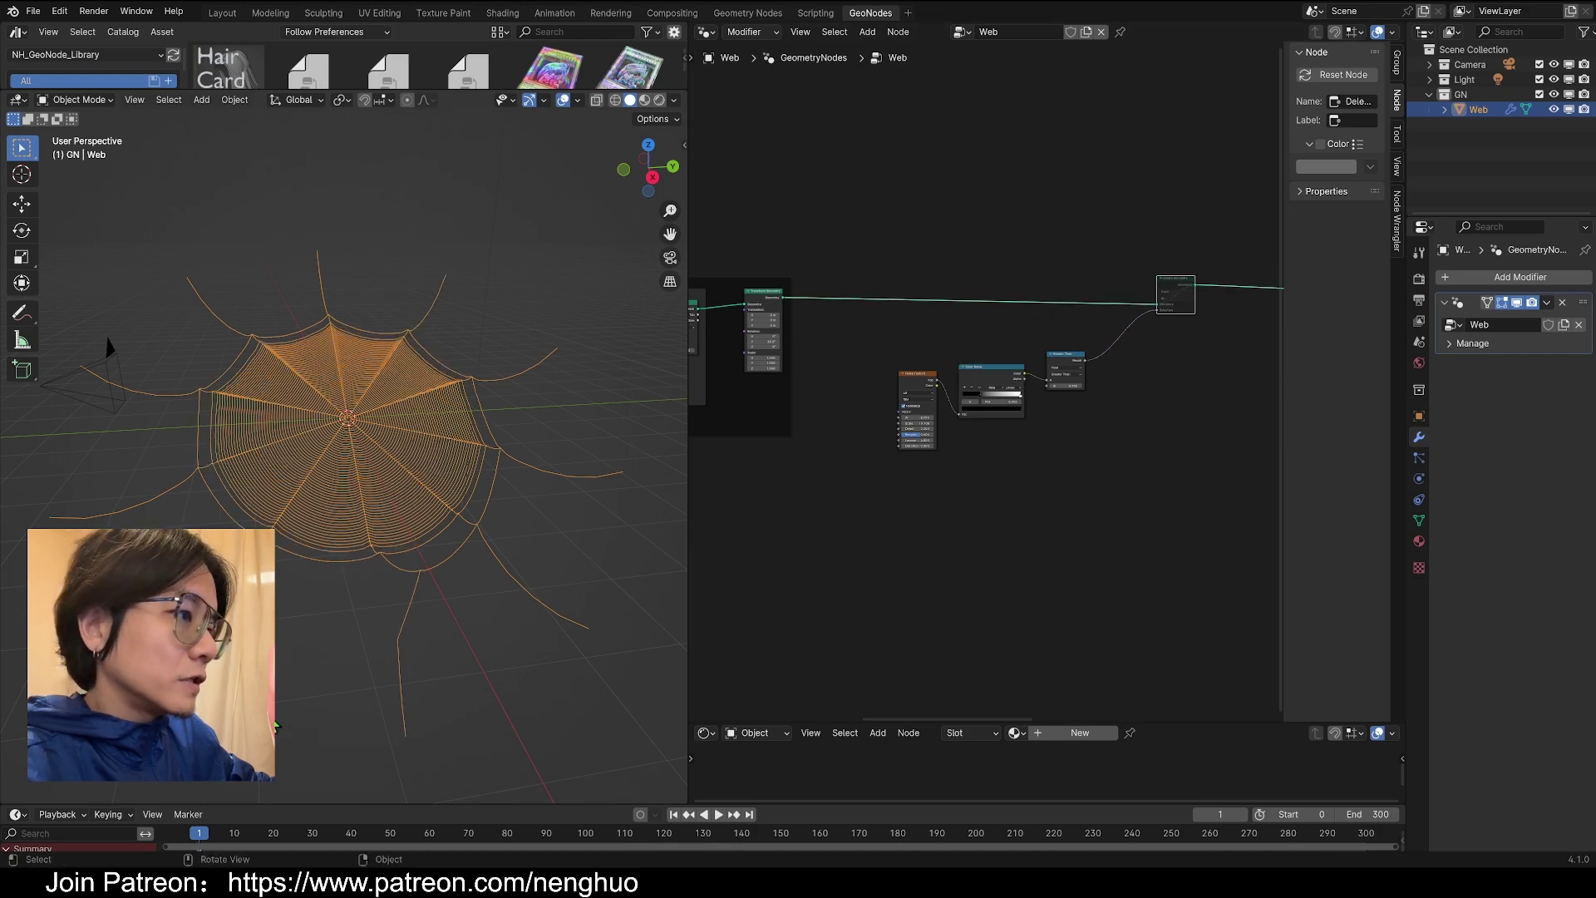
key(m)
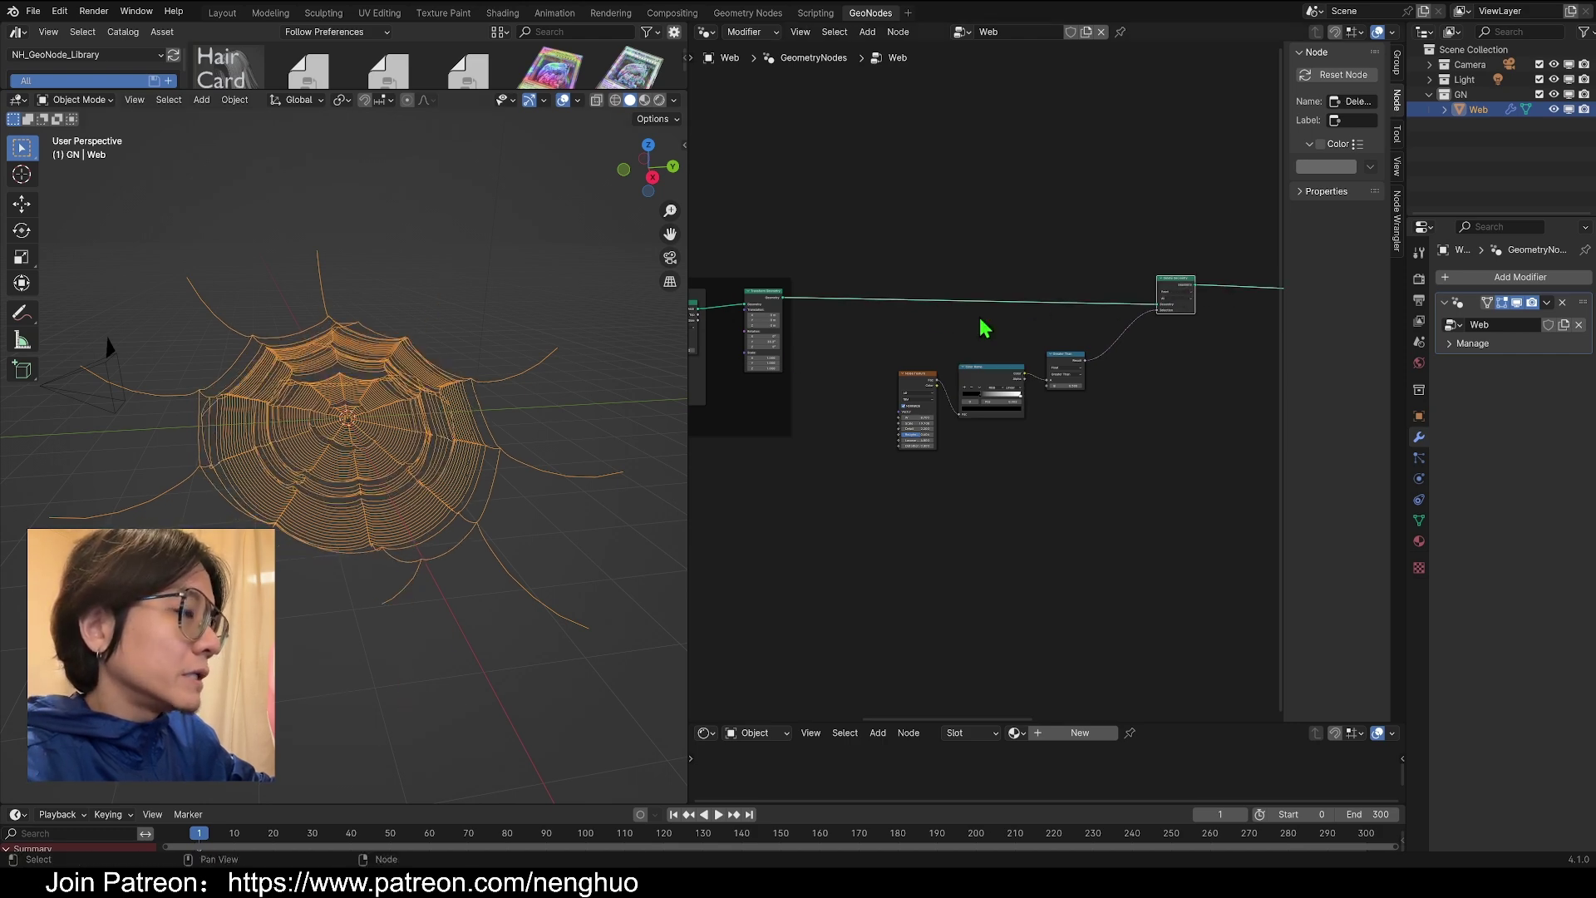
scroll(192, 488, down, 2)
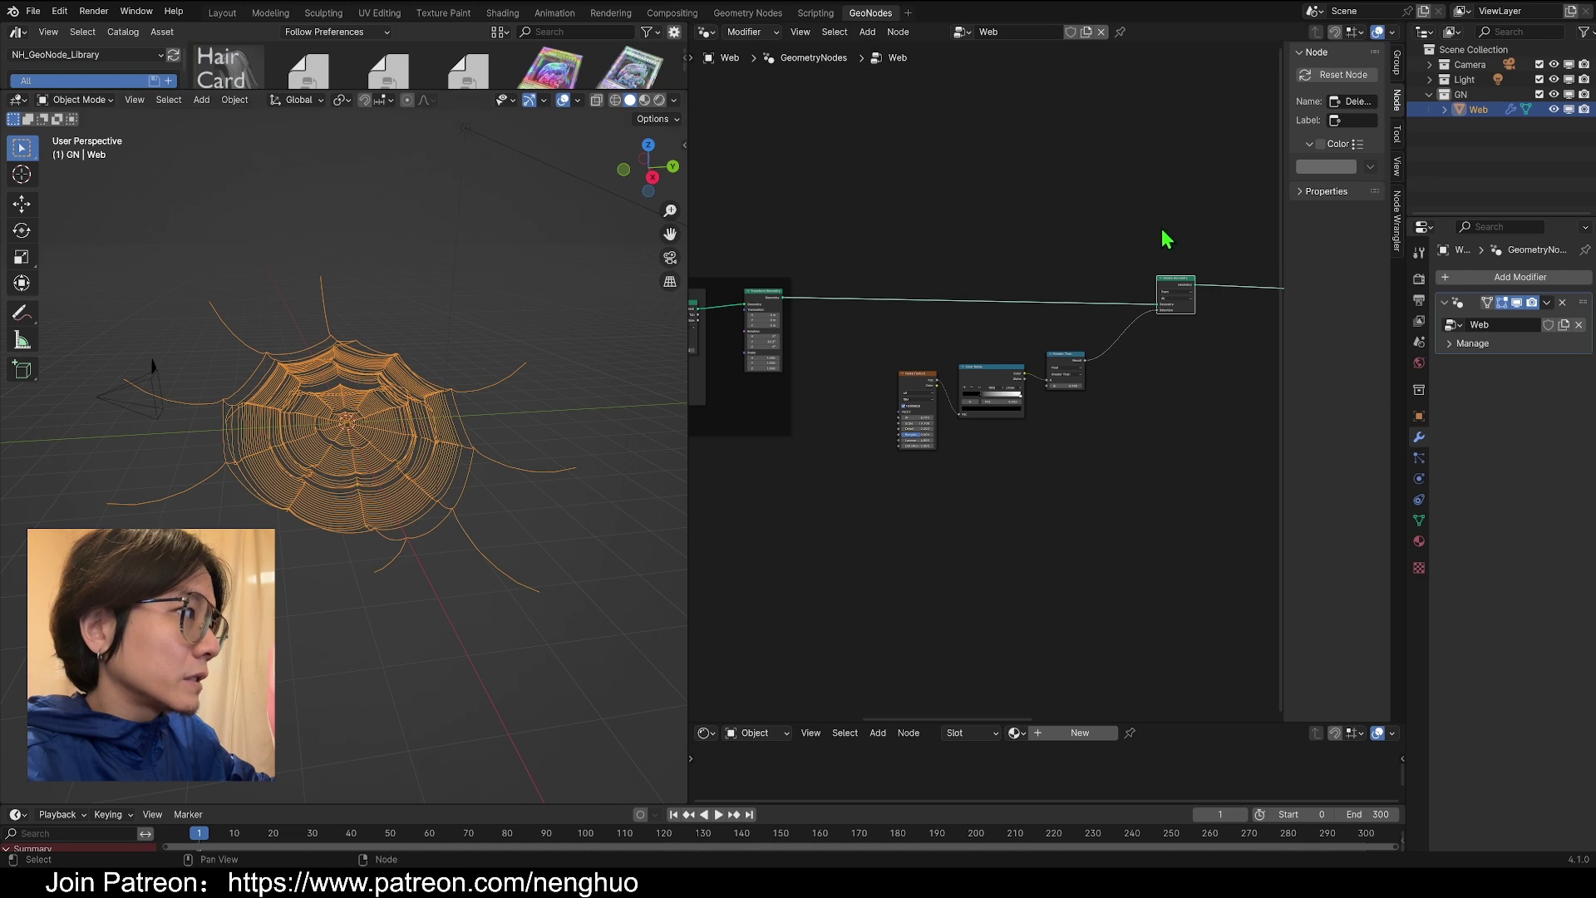
- Move the Noise Texture, Color Ramp and Greater Than nodes further away from Delete Geometry to make room between them
drag(923, 353, 1071, 442)
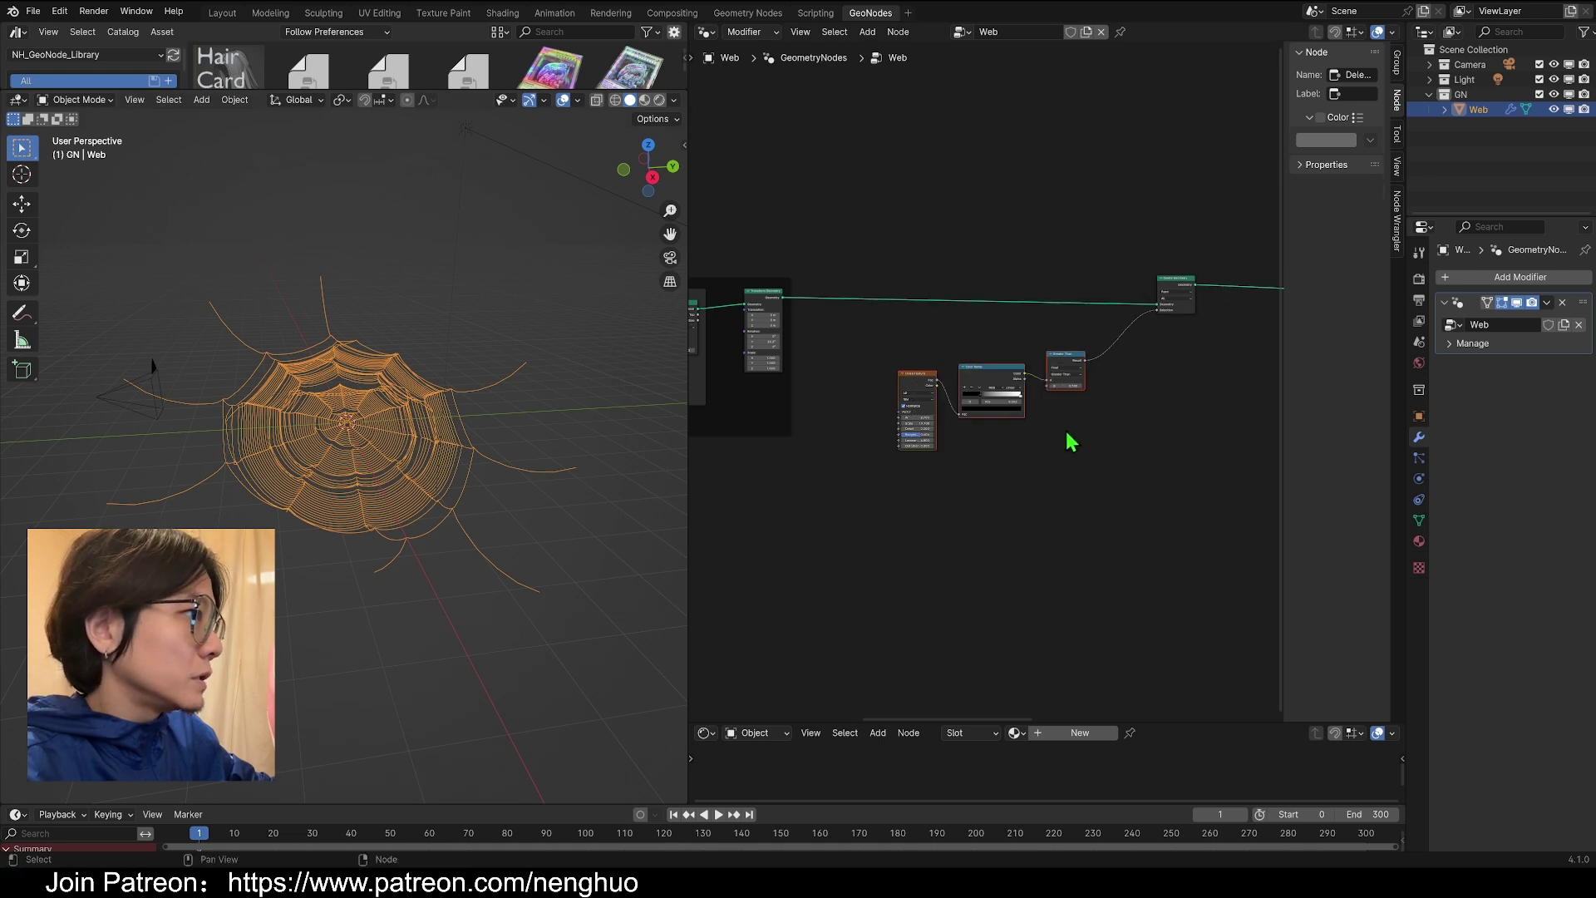
drag(1065, 352, 1126, 348)
scroll(1045, 488, up, 3)
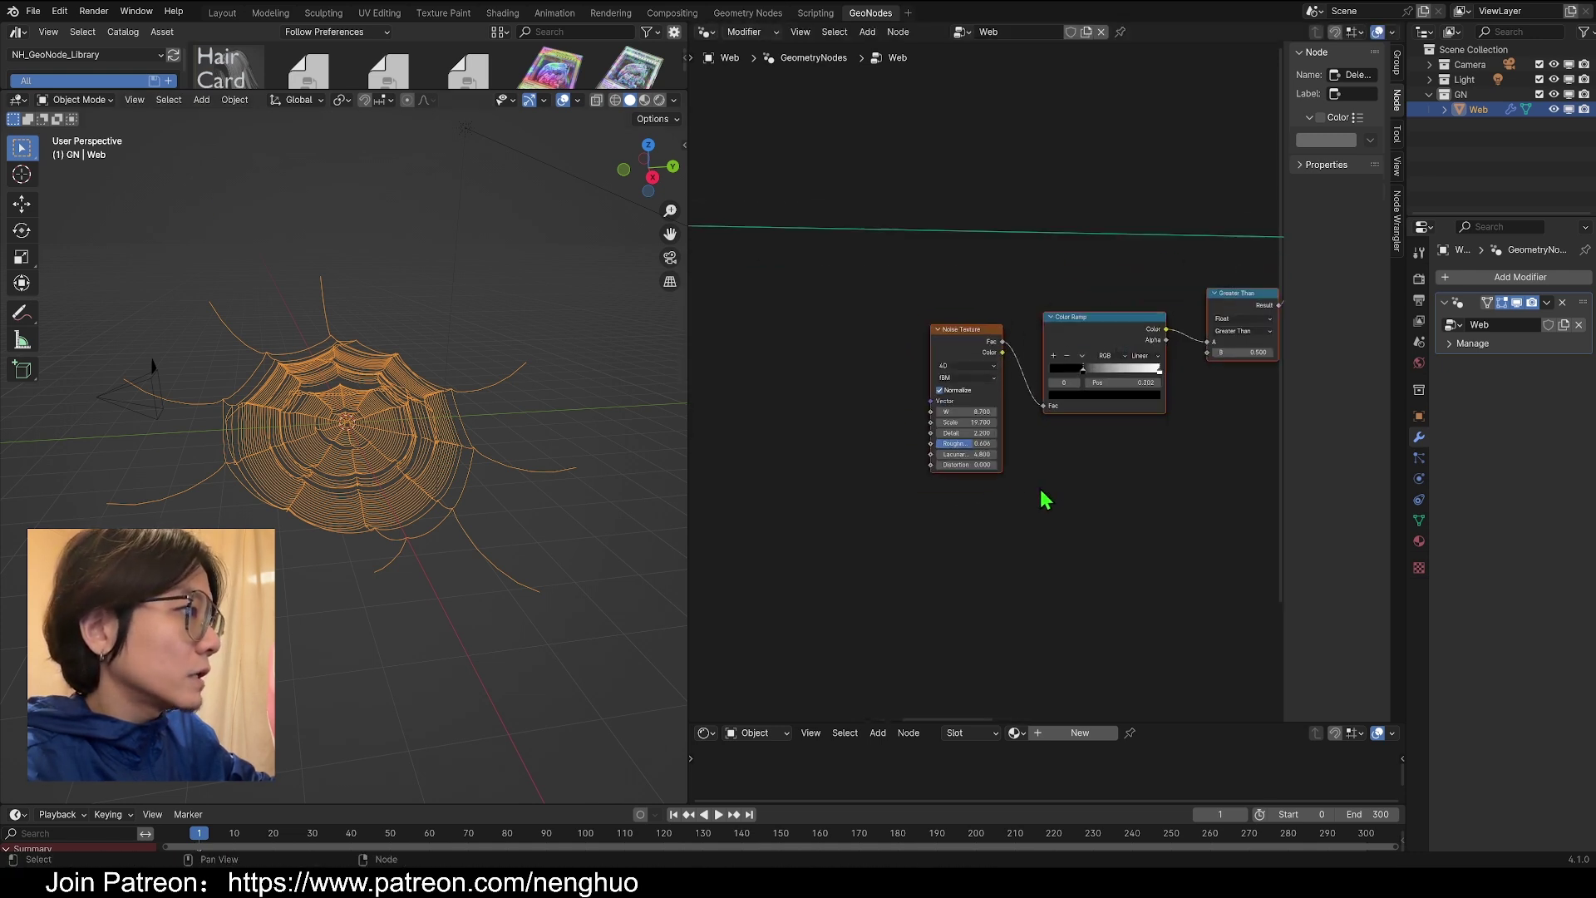
drag(899, 301, 1137, 452)
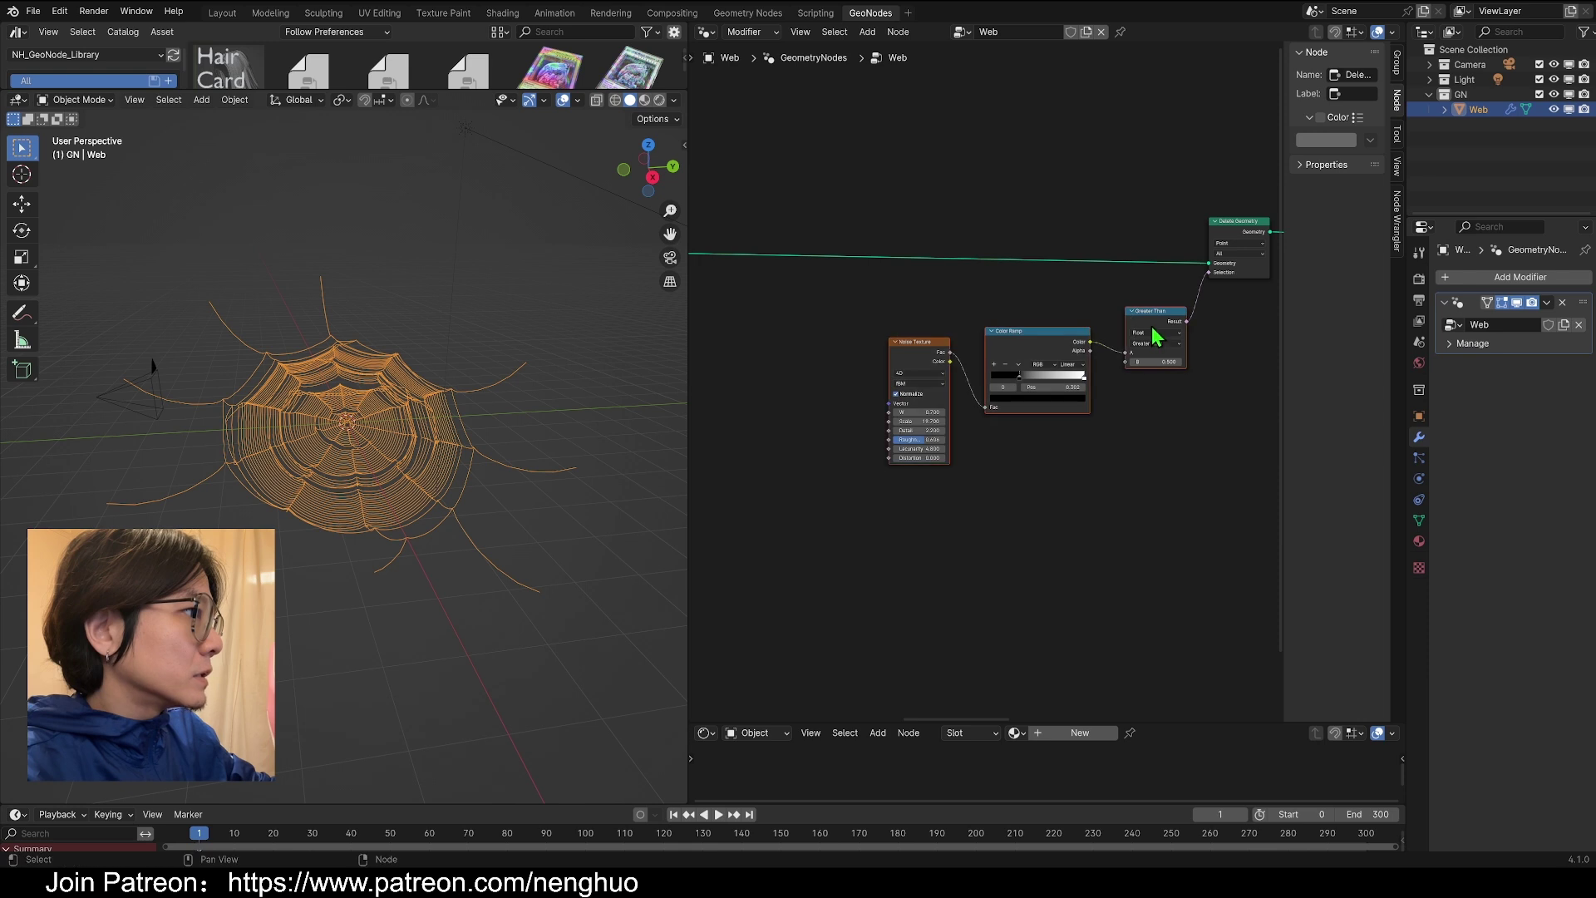
drag(1151, 314, 1009, 310)
- Duplicate the Vertex Neighbors and Less Than nodes of the Extrude Tips frame, unparent the copies and place them below the noise nodes
scroll(1035, 488, up, 1)
middle_drag(1034, 488, 1039, 432)
scroll(994, 452, down, 1)
middle_drag(815, 437, 1076, 456)
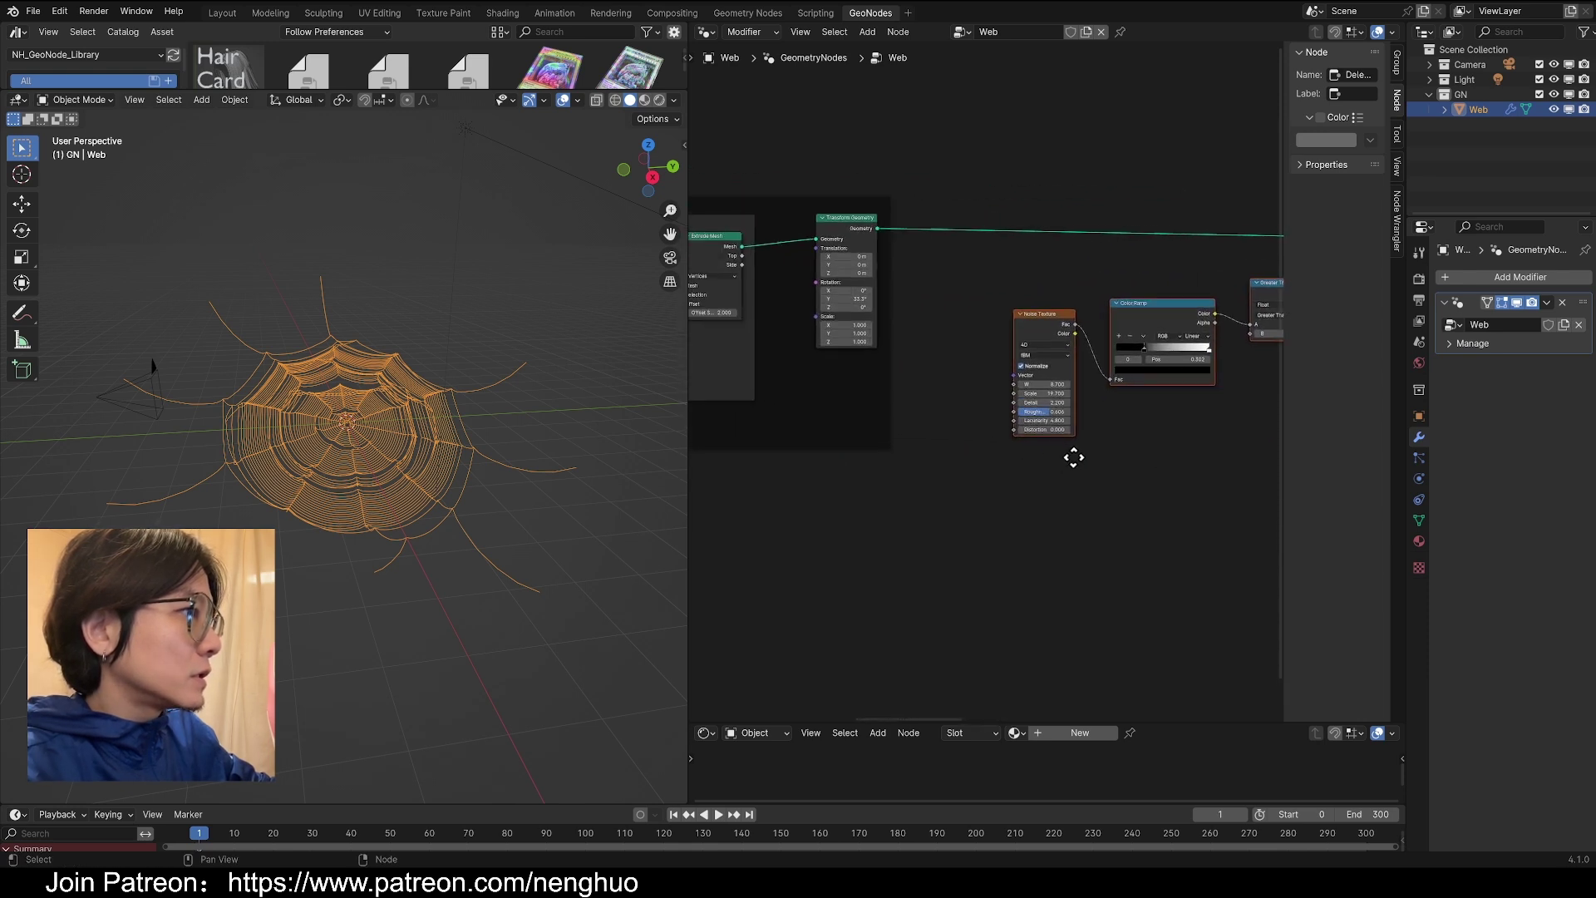
scroll(1031, 466, down, 1)
middle_drag(832, 492, 1083, 502)
scroll(1032, 437, up, 5)
scroll(993, 412, down, 1)
drag(739, 255, 937, 410)
key(shift+d)
click(977, 534)
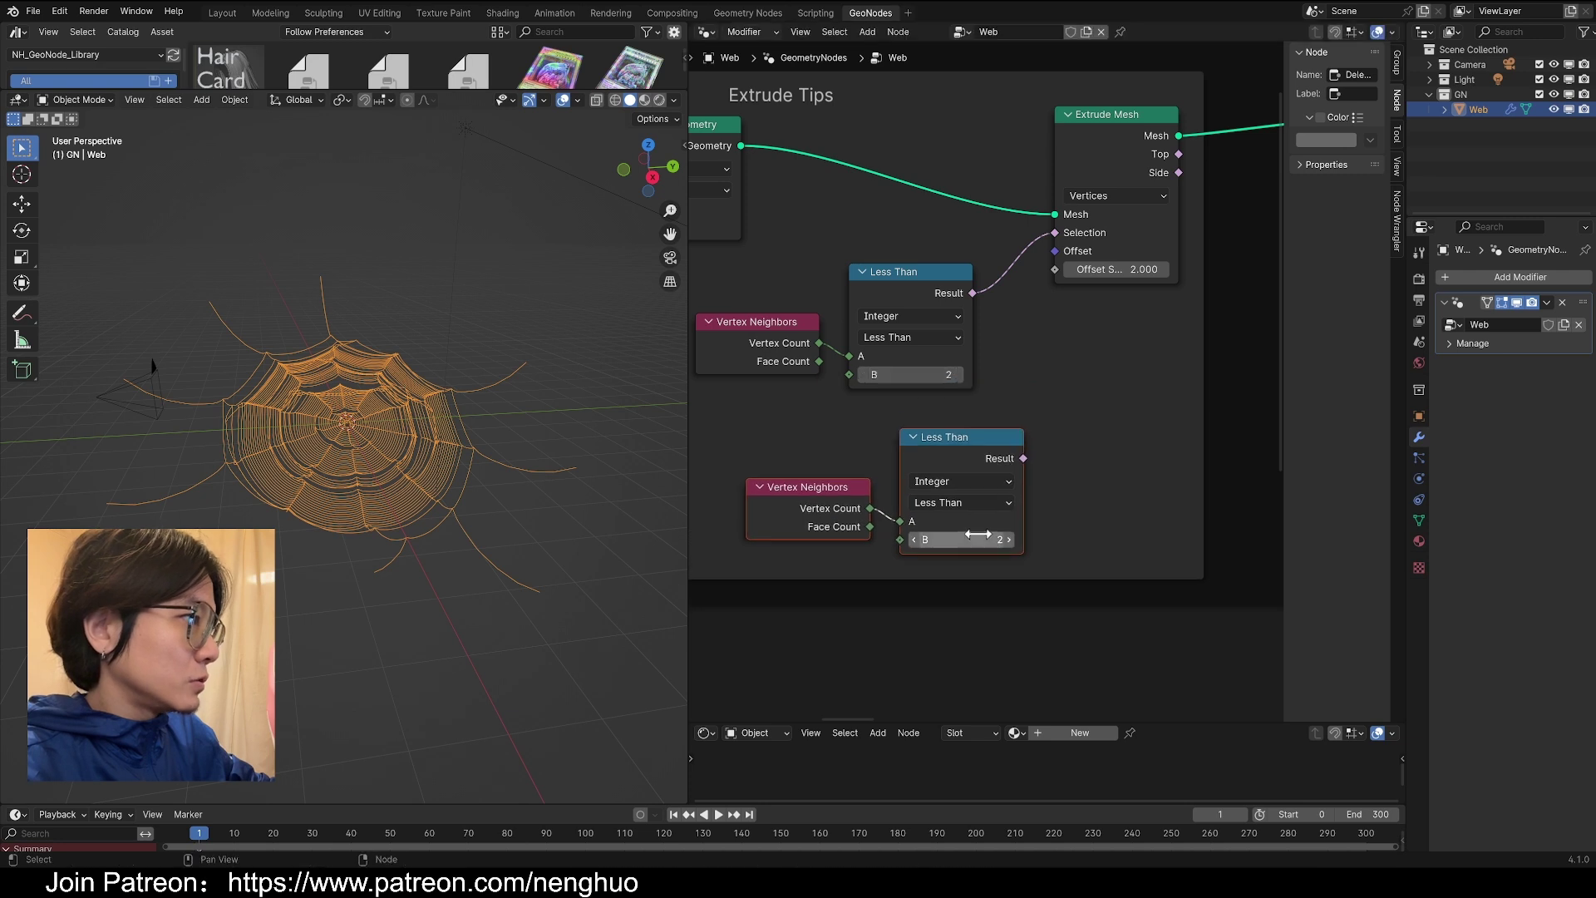
key(alt+p)
scroll(970, 540, down, 2)
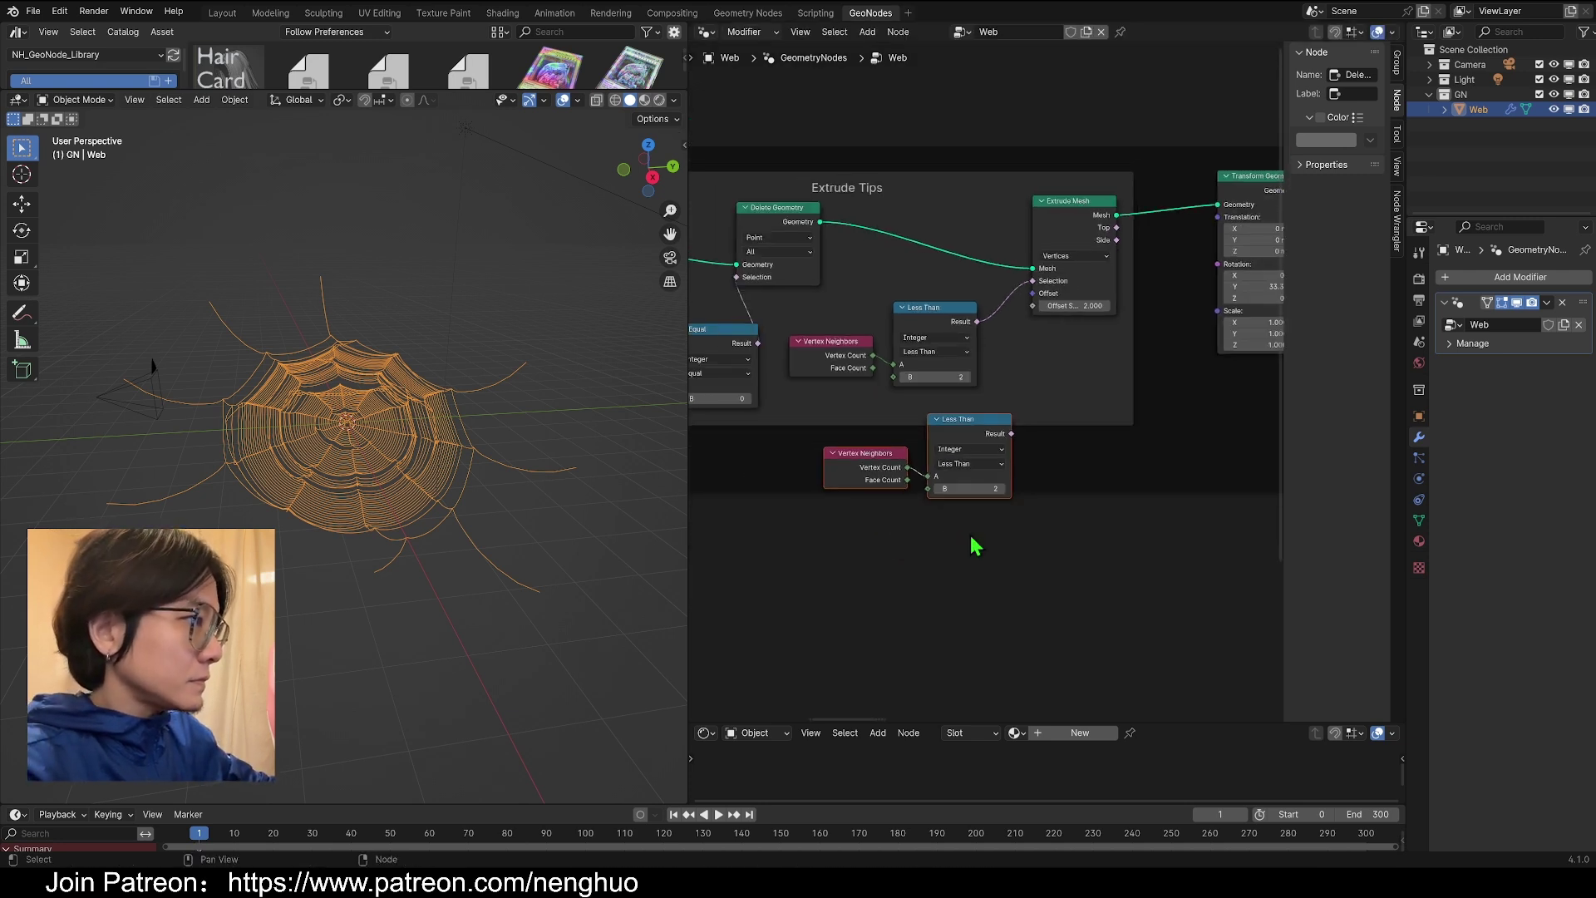
key(g)
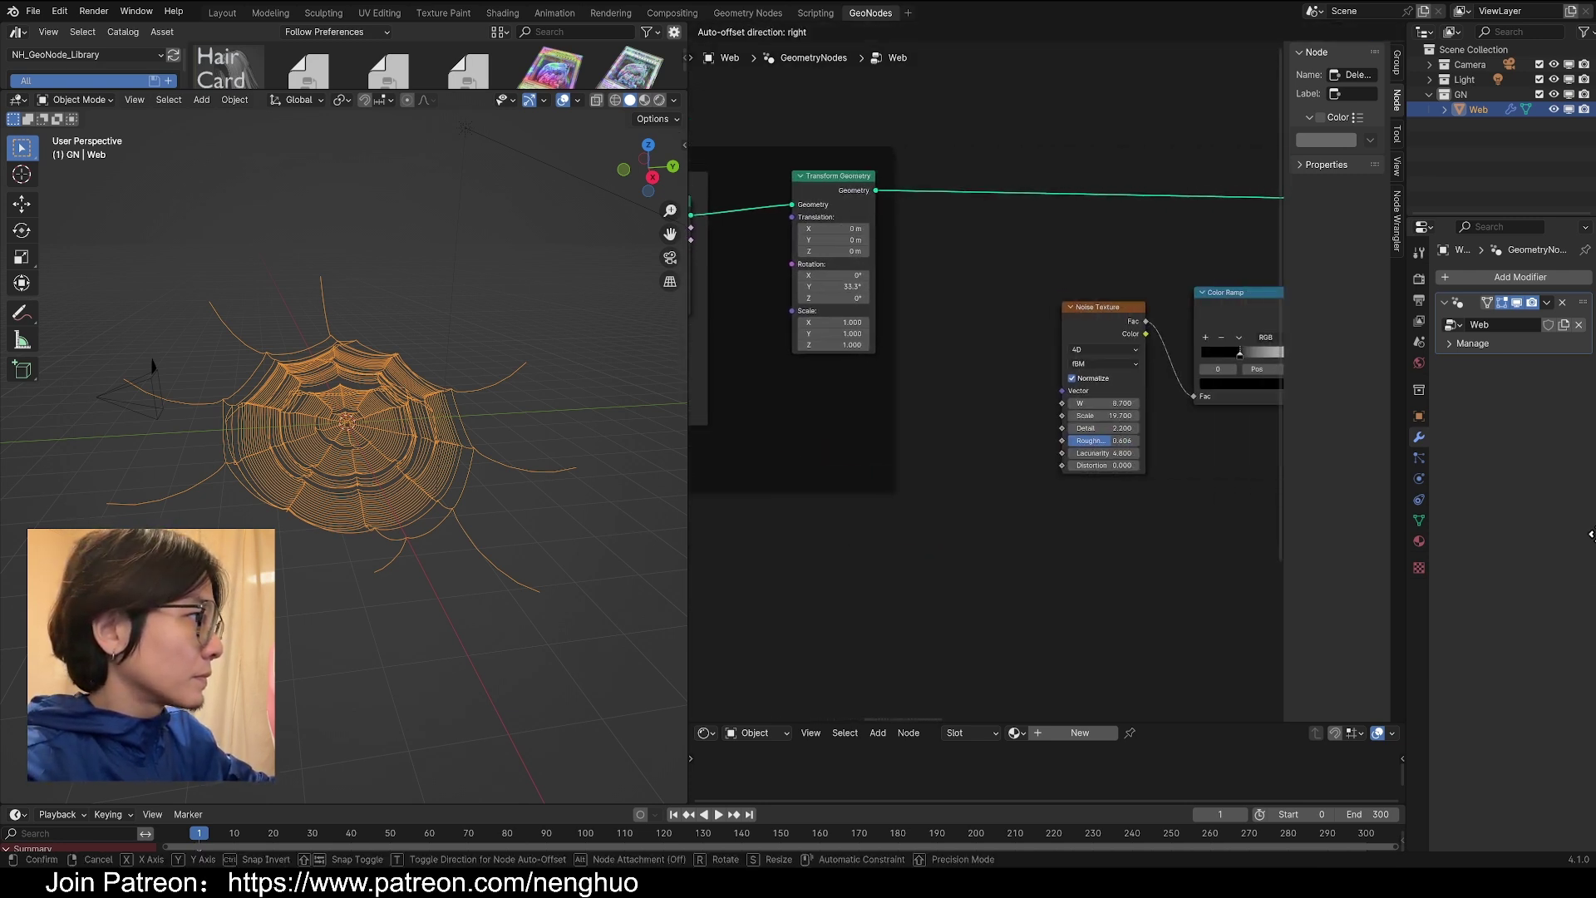
click(892, 493)
- Insert a Boolean Math node set to Subtract before Delete Geometry's selection, subtracting the copied Less Than result with B set to 3
key(shift+a)
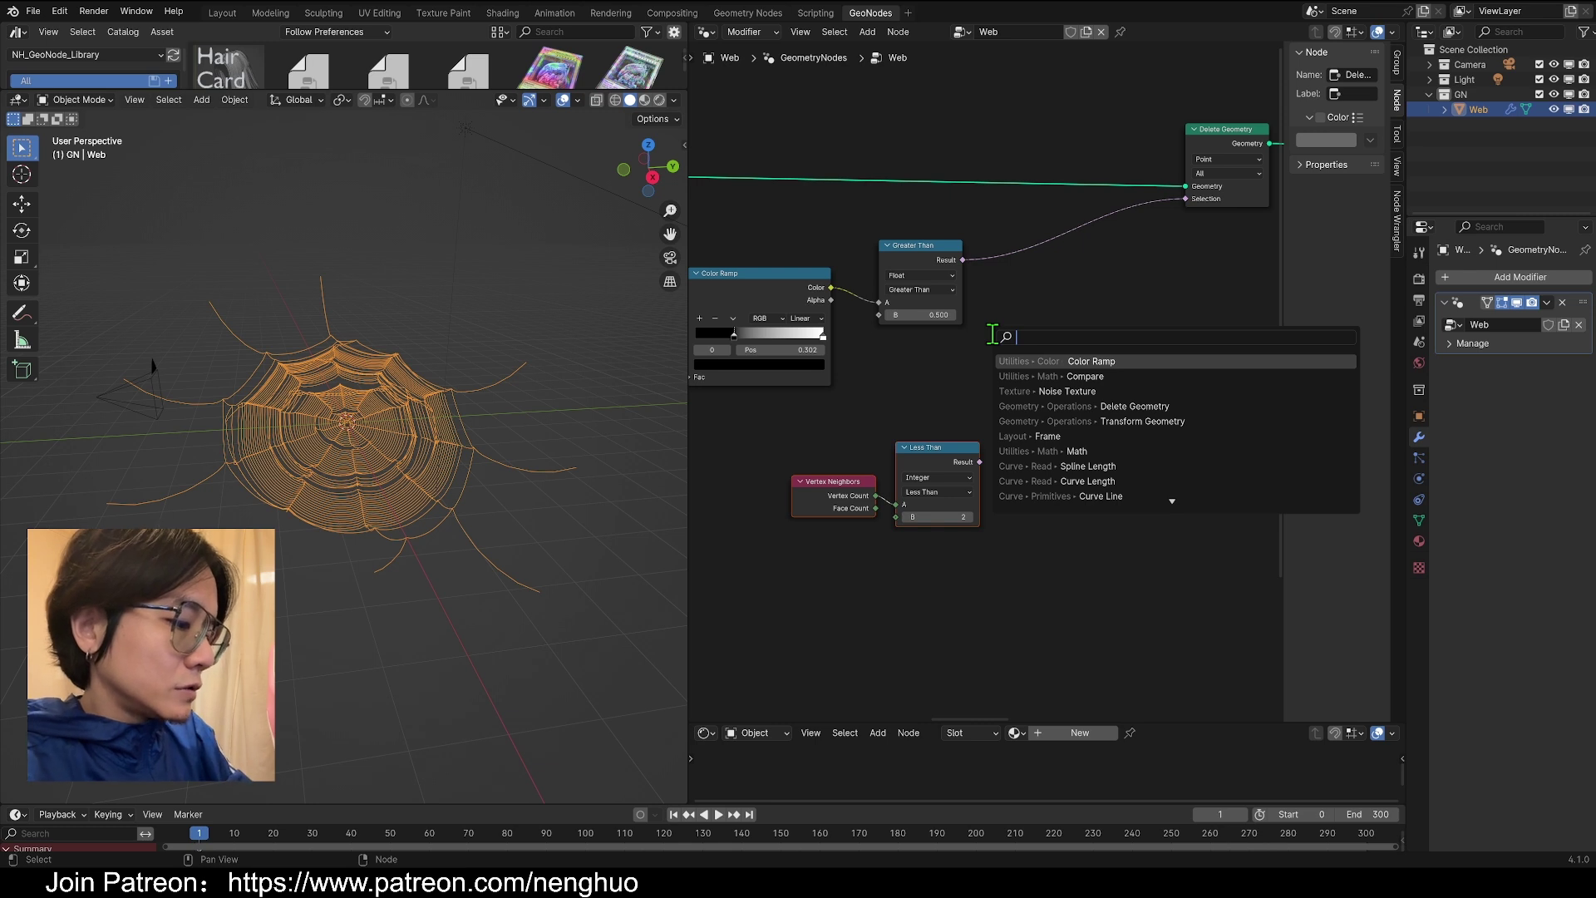
text(bom)
key(Return)
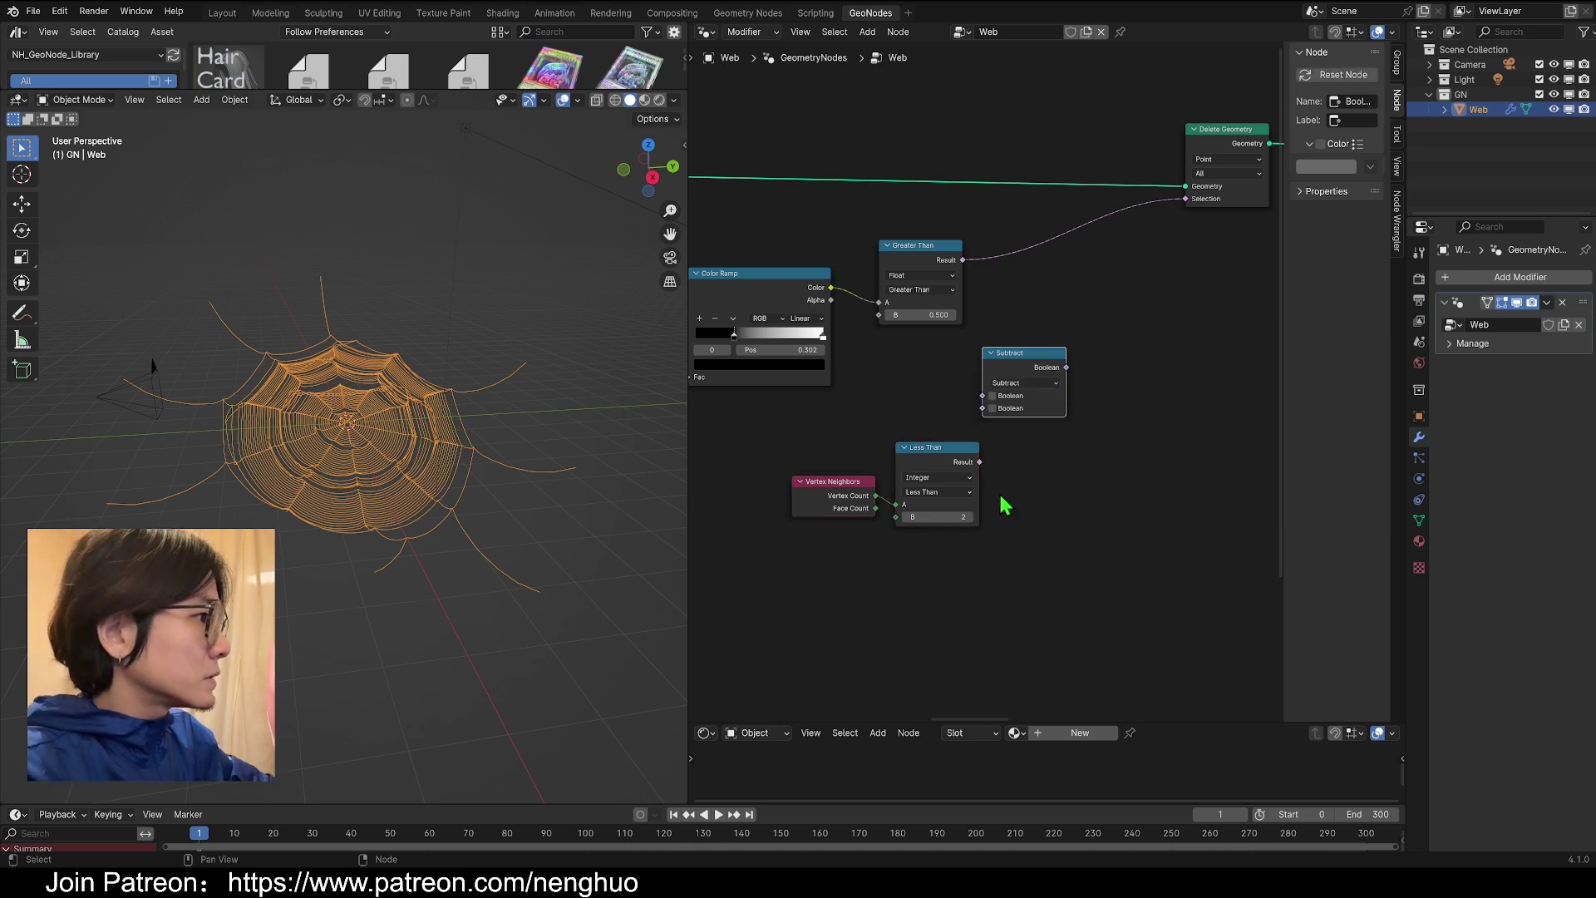
click(1033, 334)
drag(980, 462, 1009, 296)
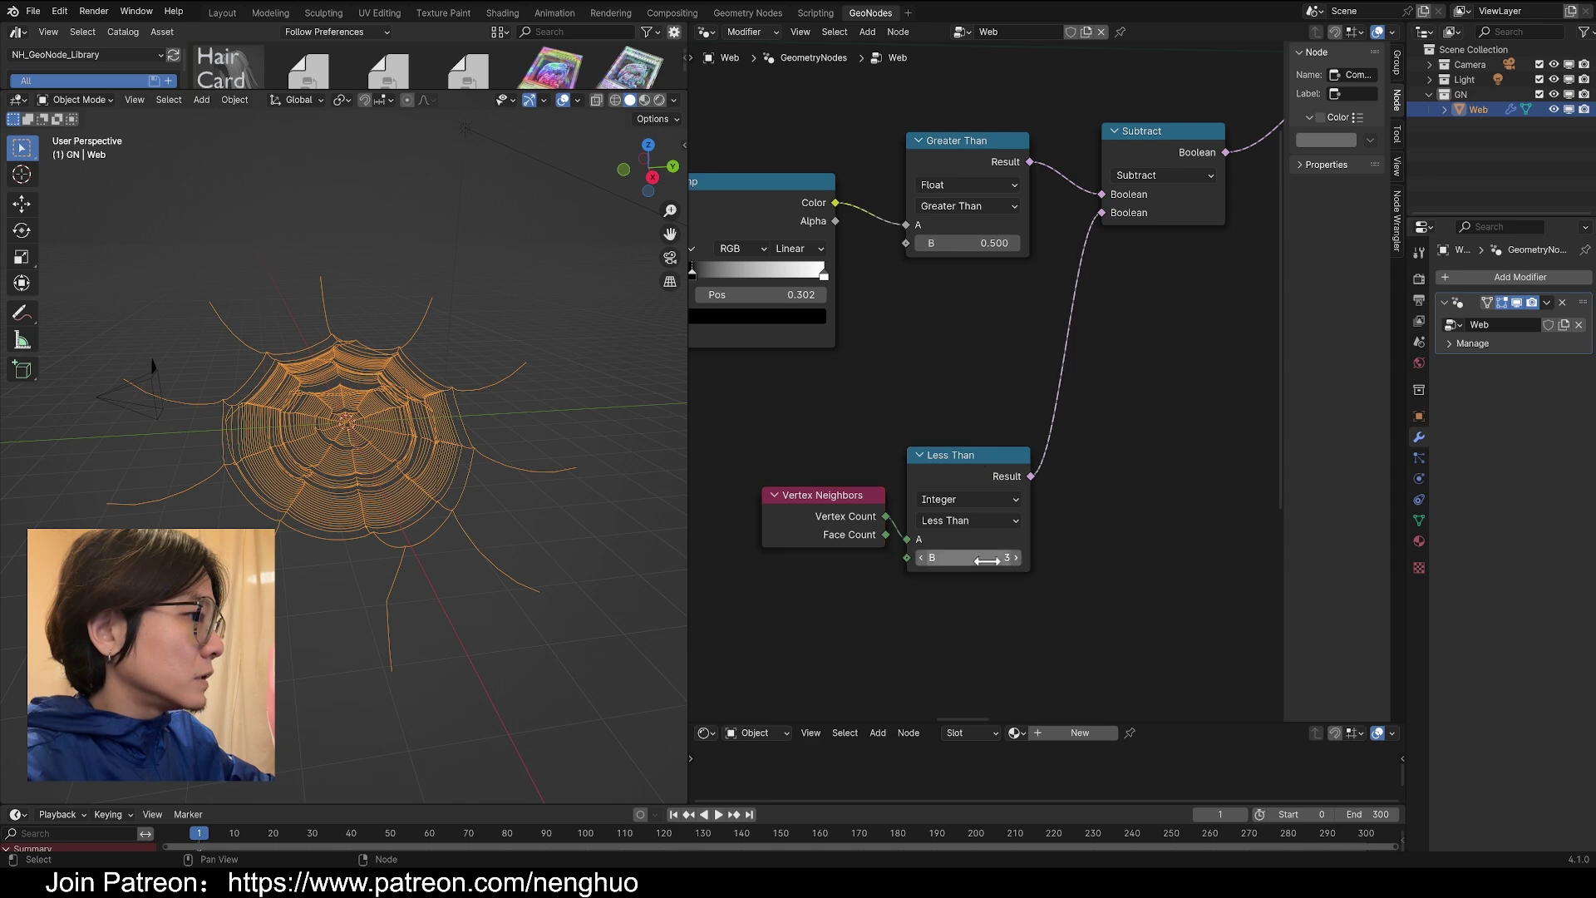
click(1015, 466)
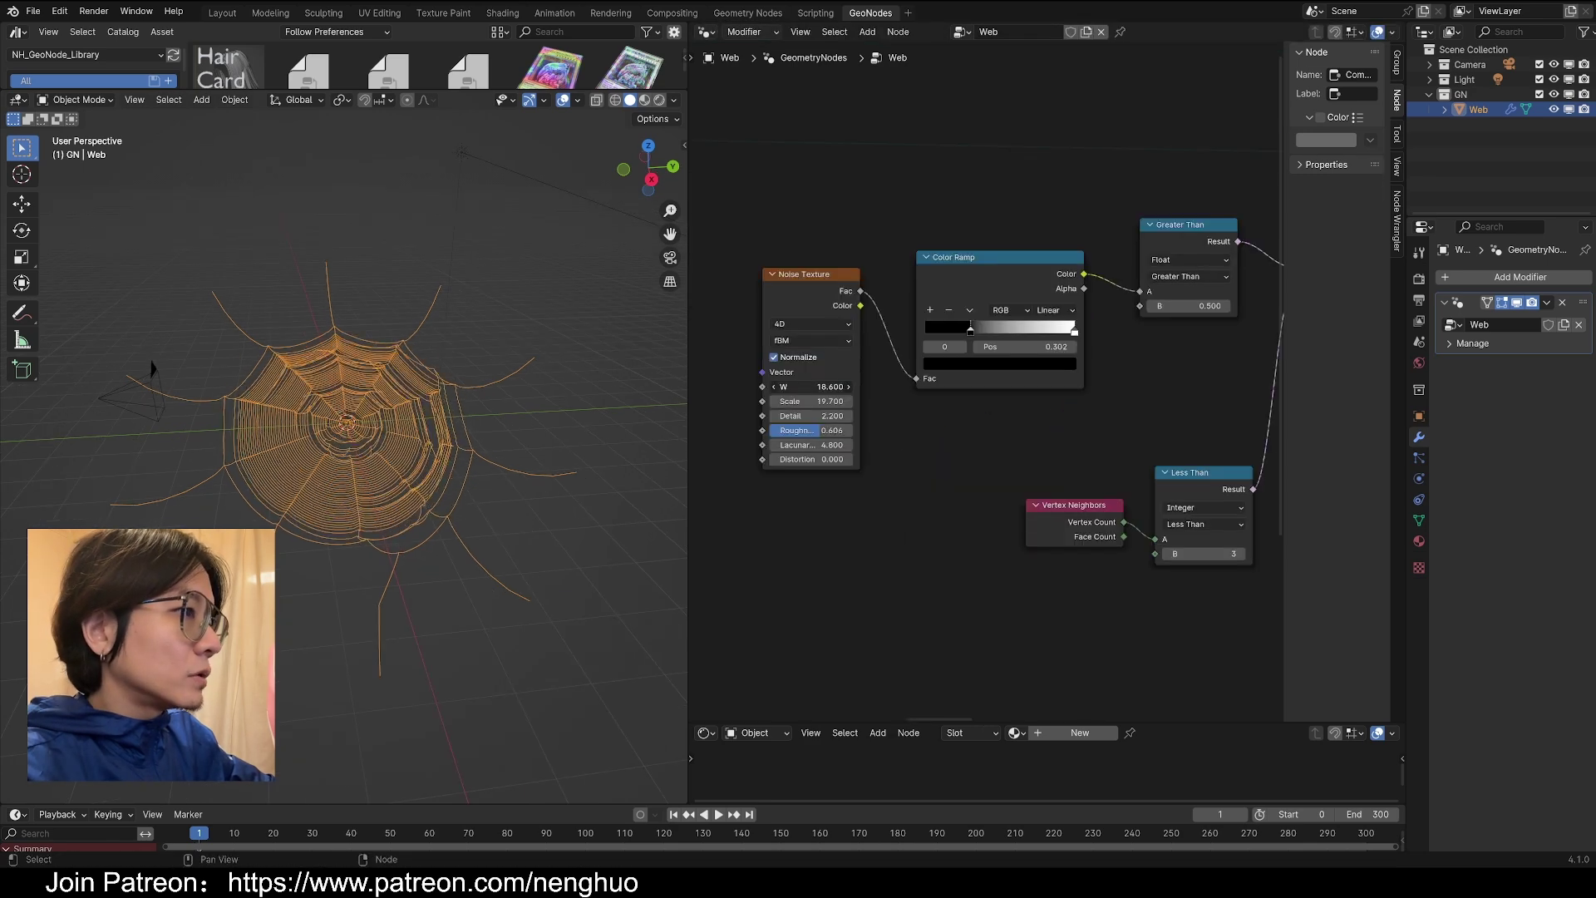
- Vary the Noise Texture's W value for a different break pattern and frame the deletion nodes under the label Broken
drag(811, 387, 838, 387)
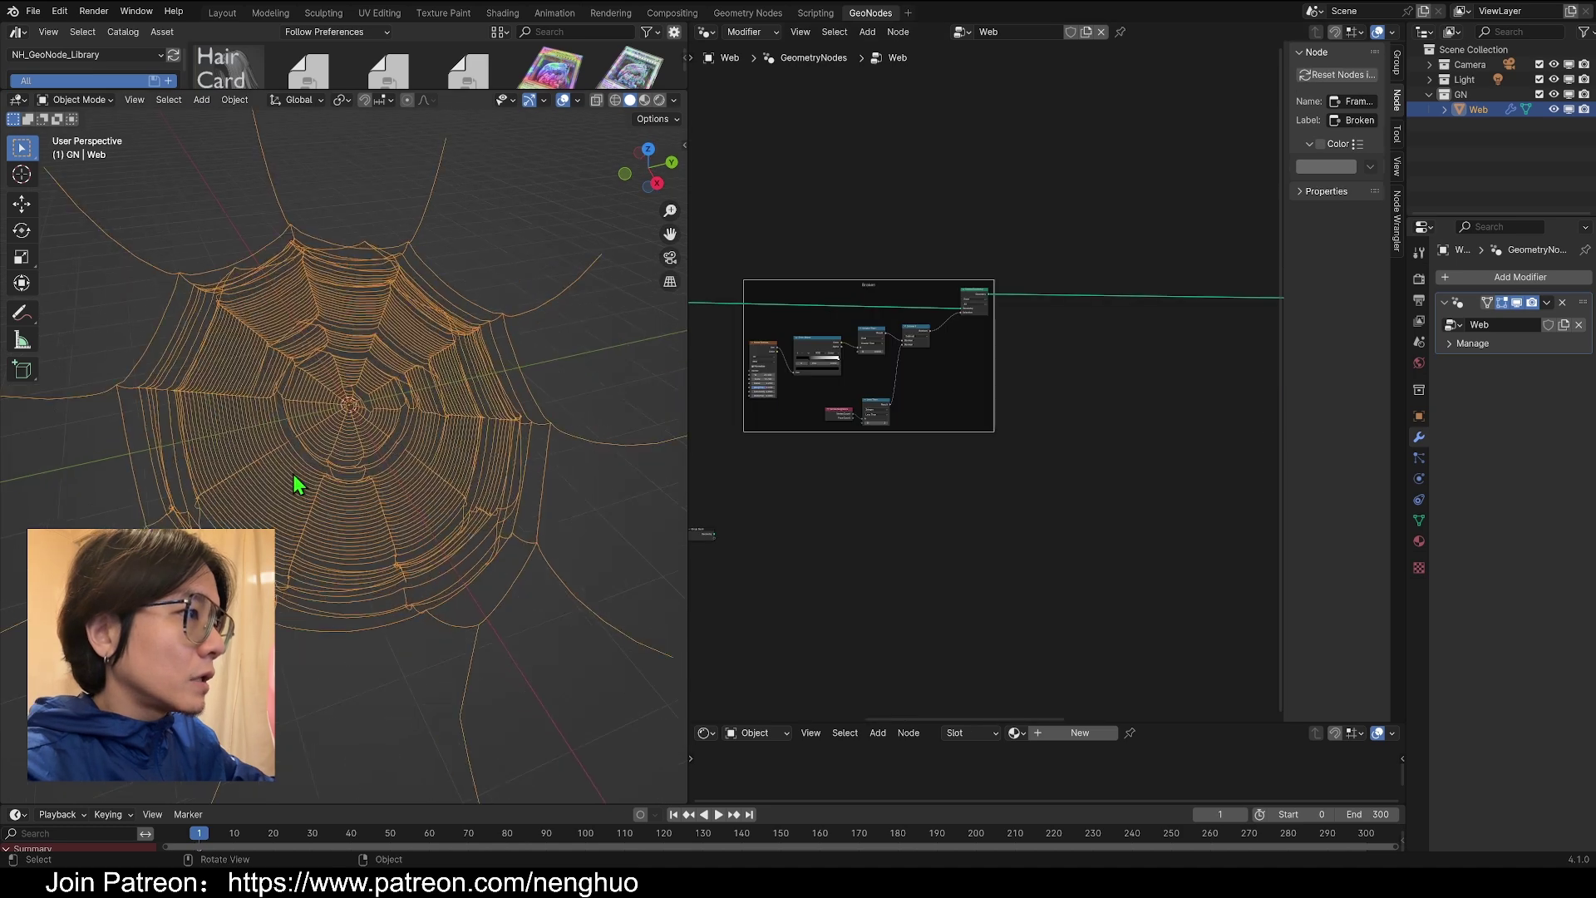
scroll(379, 426, down, 3)
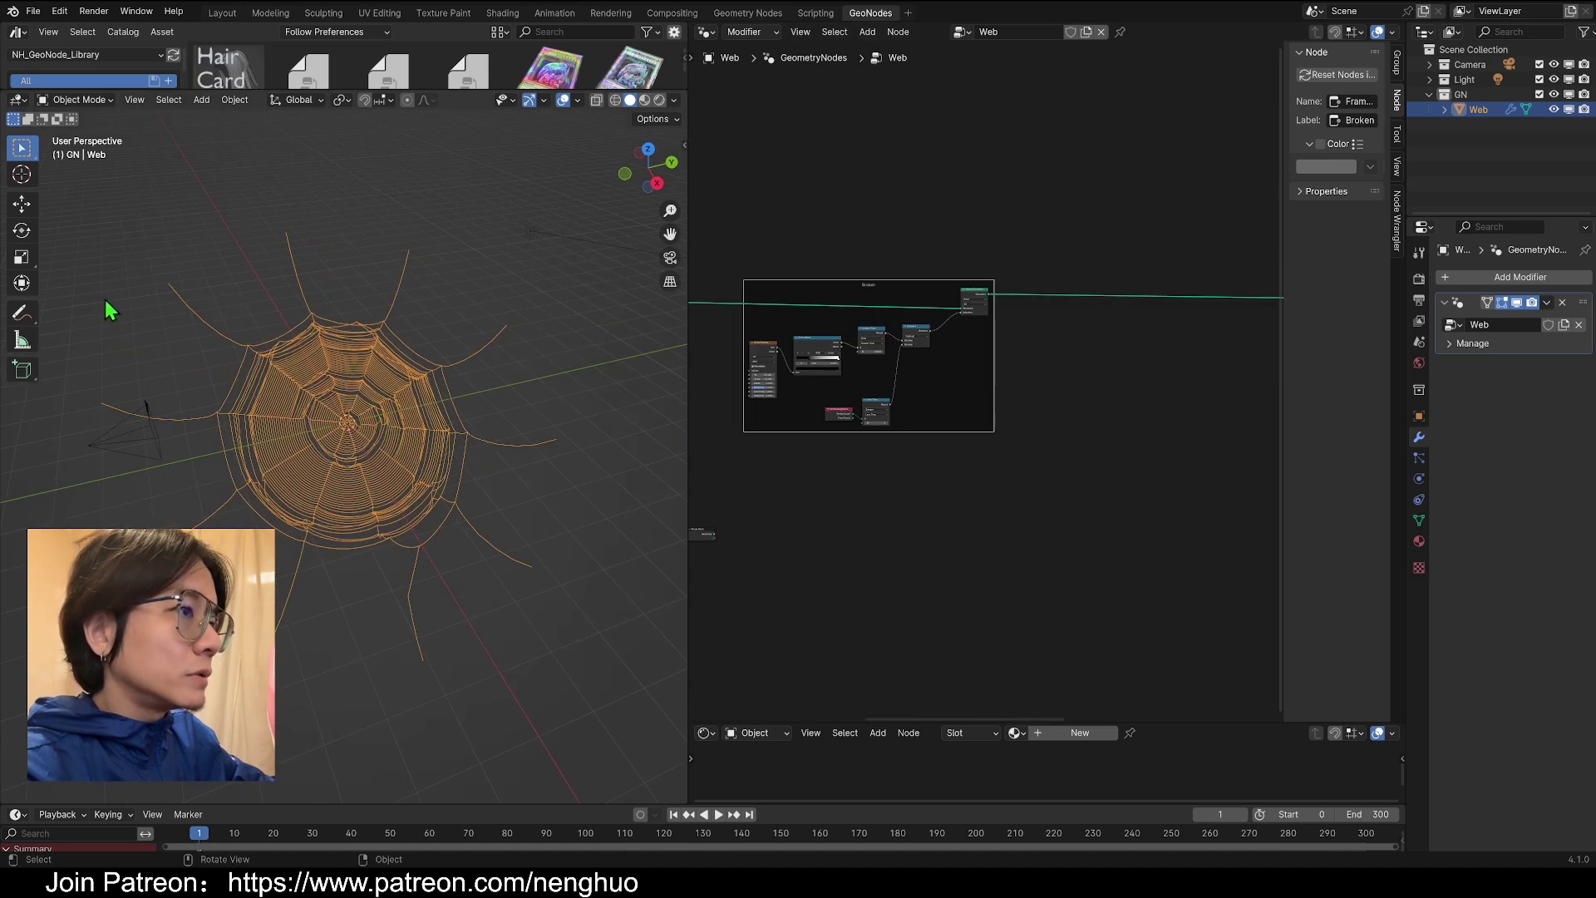
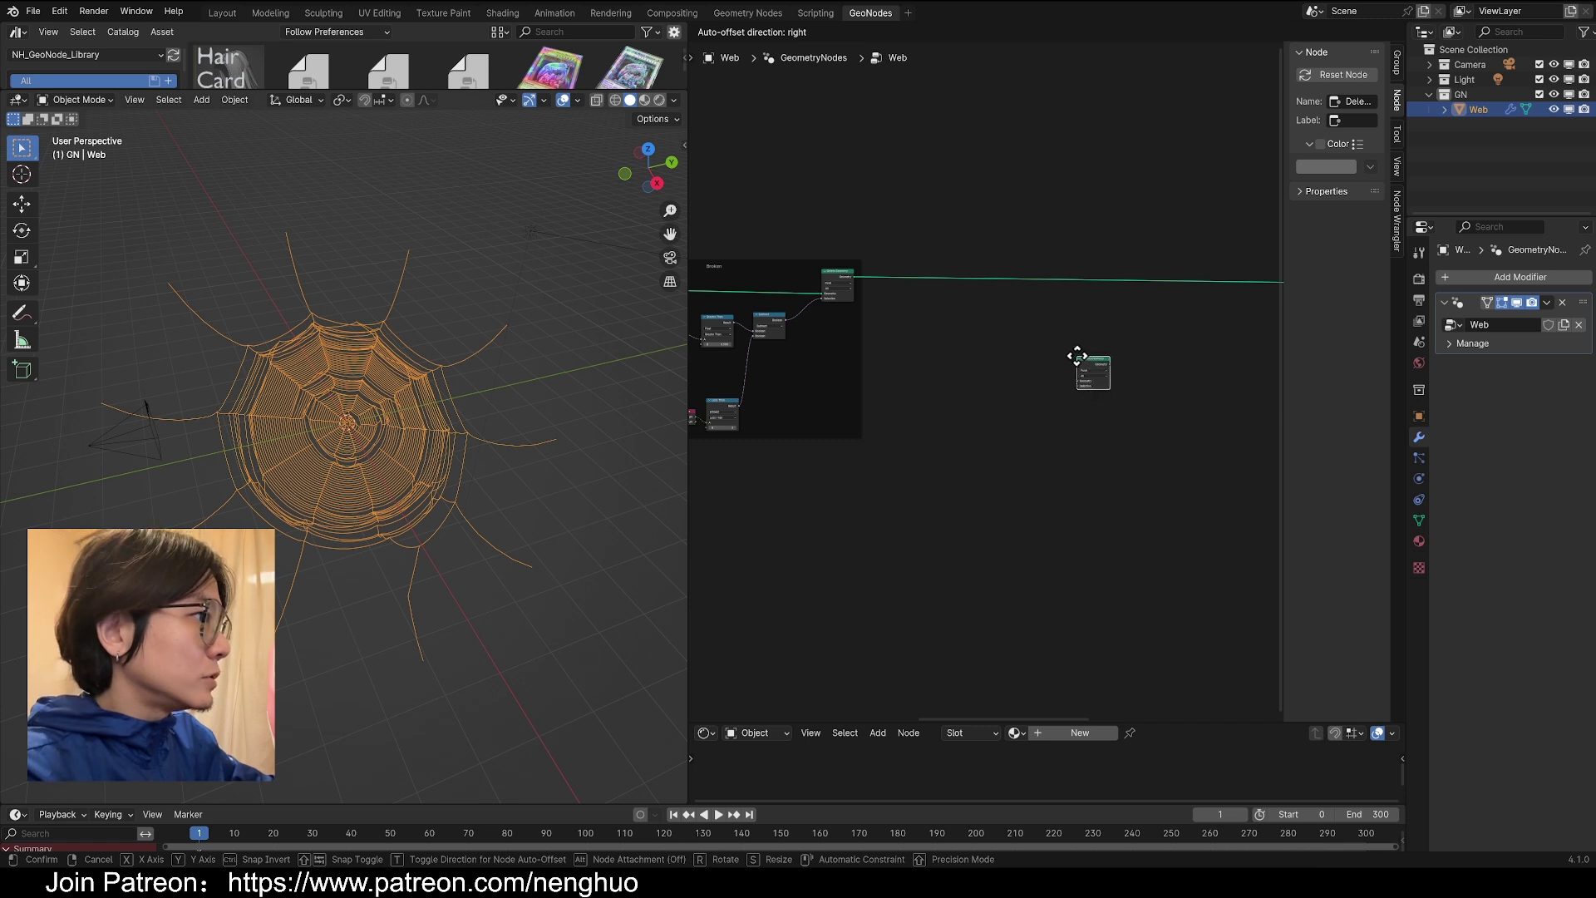
- Insert a second Delete Geometry node after the Broken frame and place copies of Vertex Neighbors and Less Than beside it
click(1065, 320)
scroll(912, 455, up, 4)
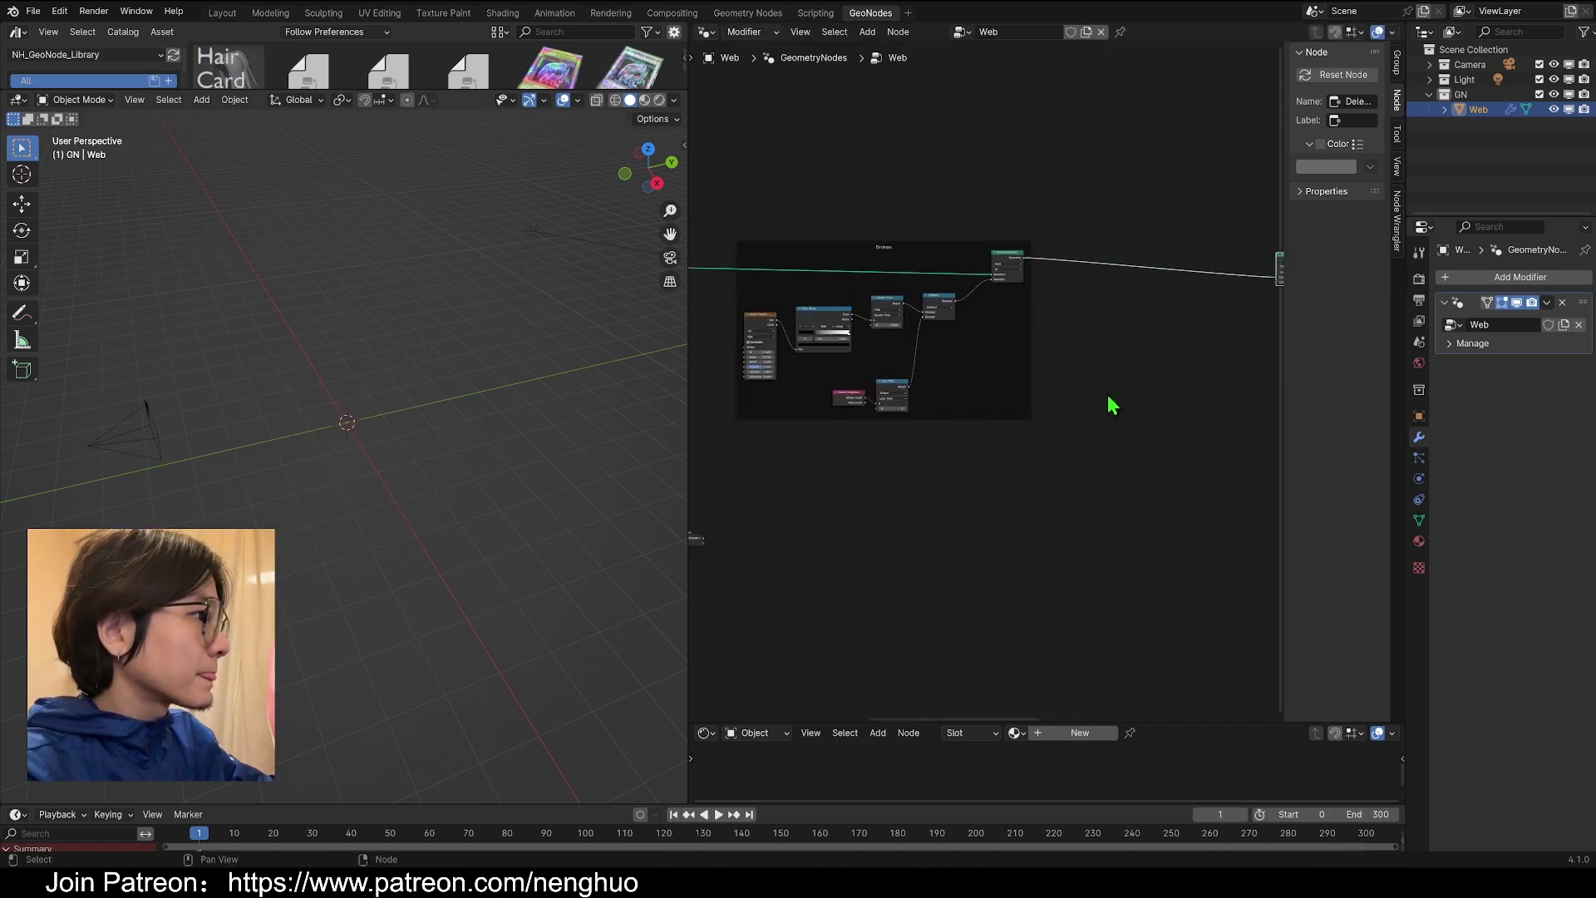
drag(762, 338, 937, 418)
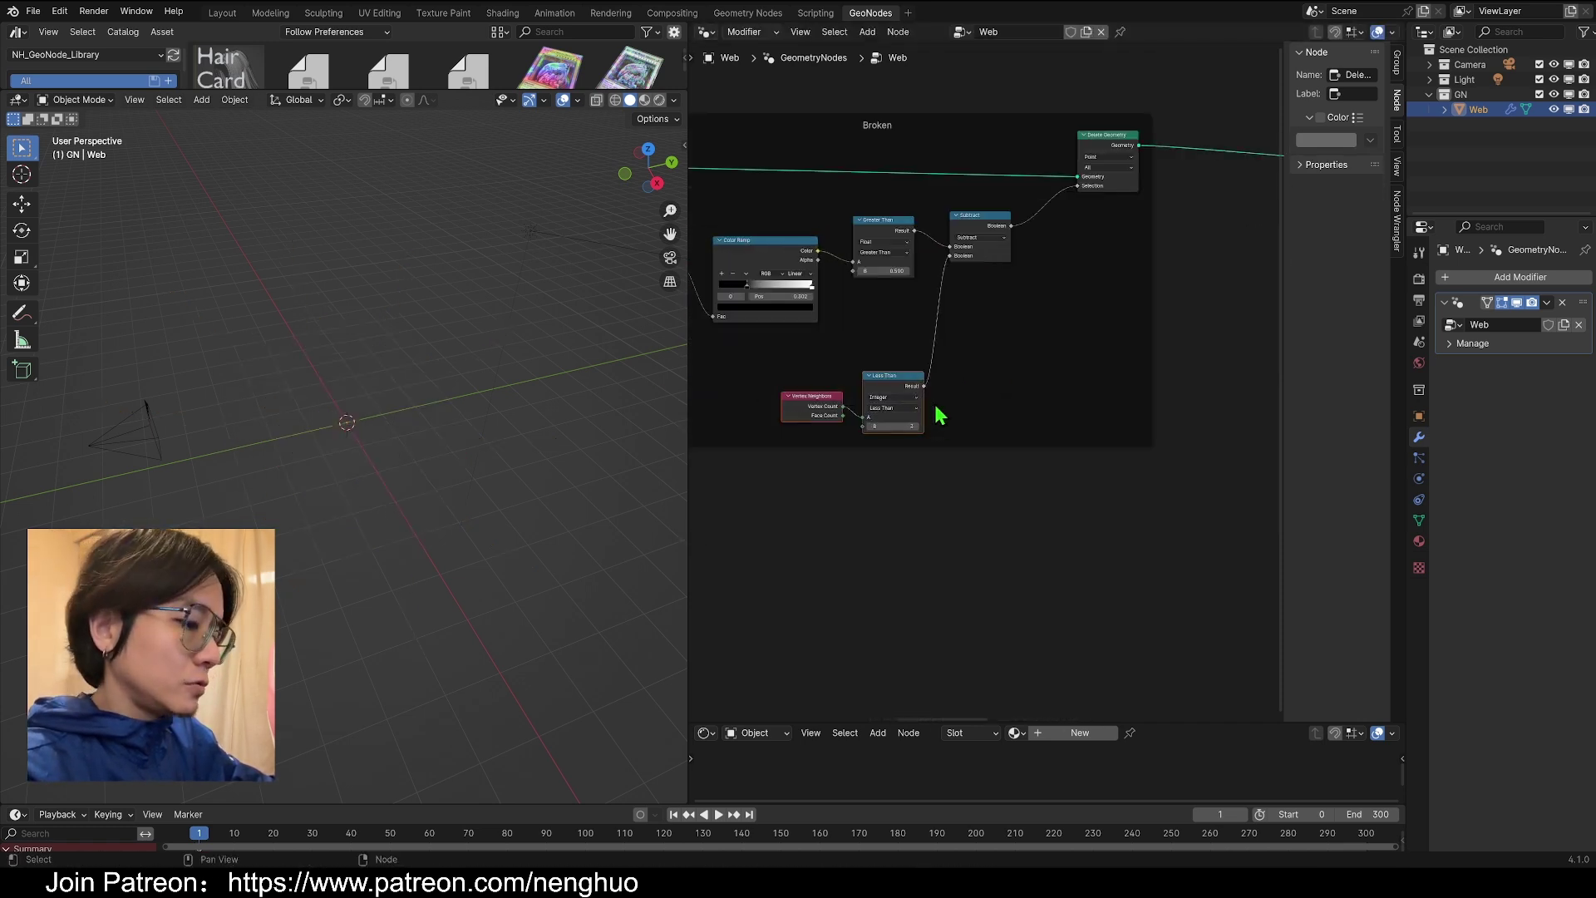
key(shift+d)
scroll(1029, 523, down, 2)
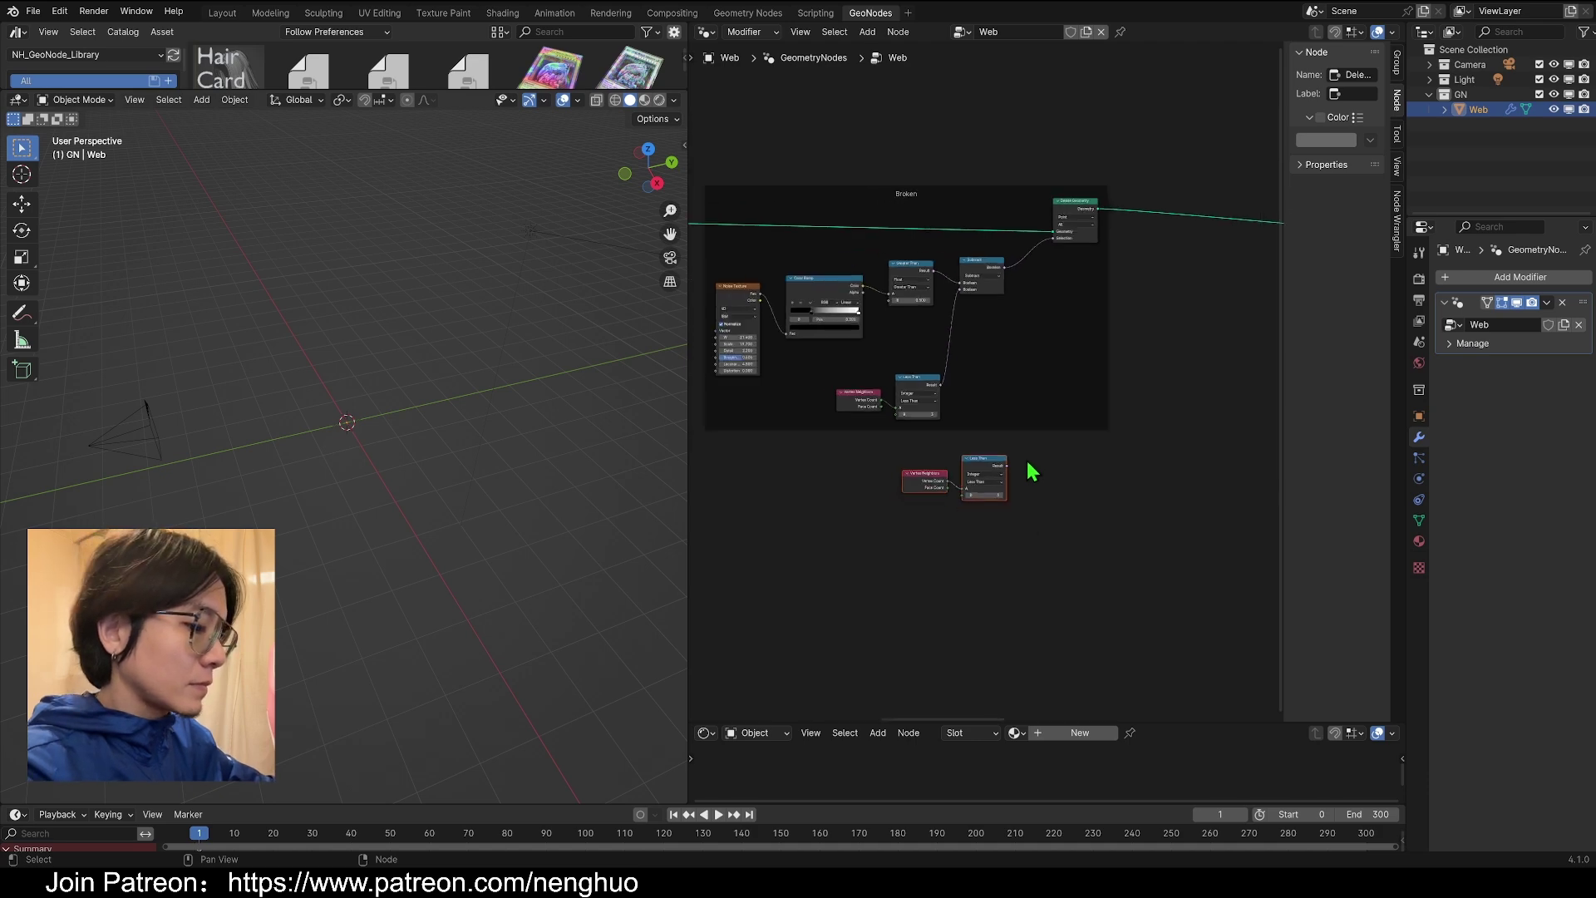
key(g)
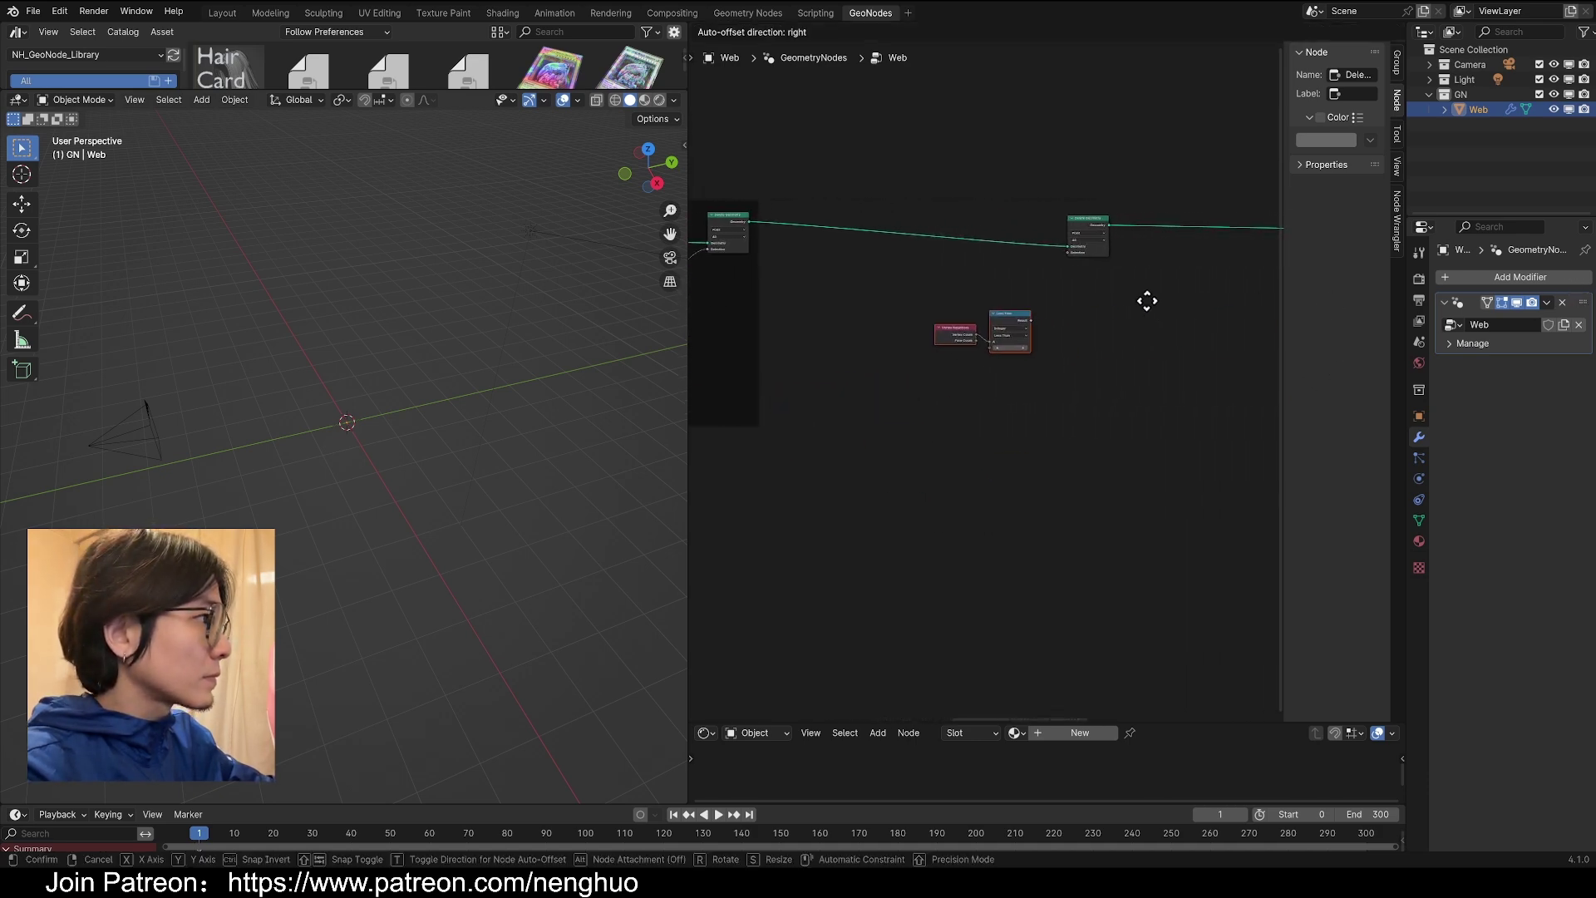
click(1026, 308)
scroll(1016, 307, up, 1)
scroll(1016, 308, up, 4)
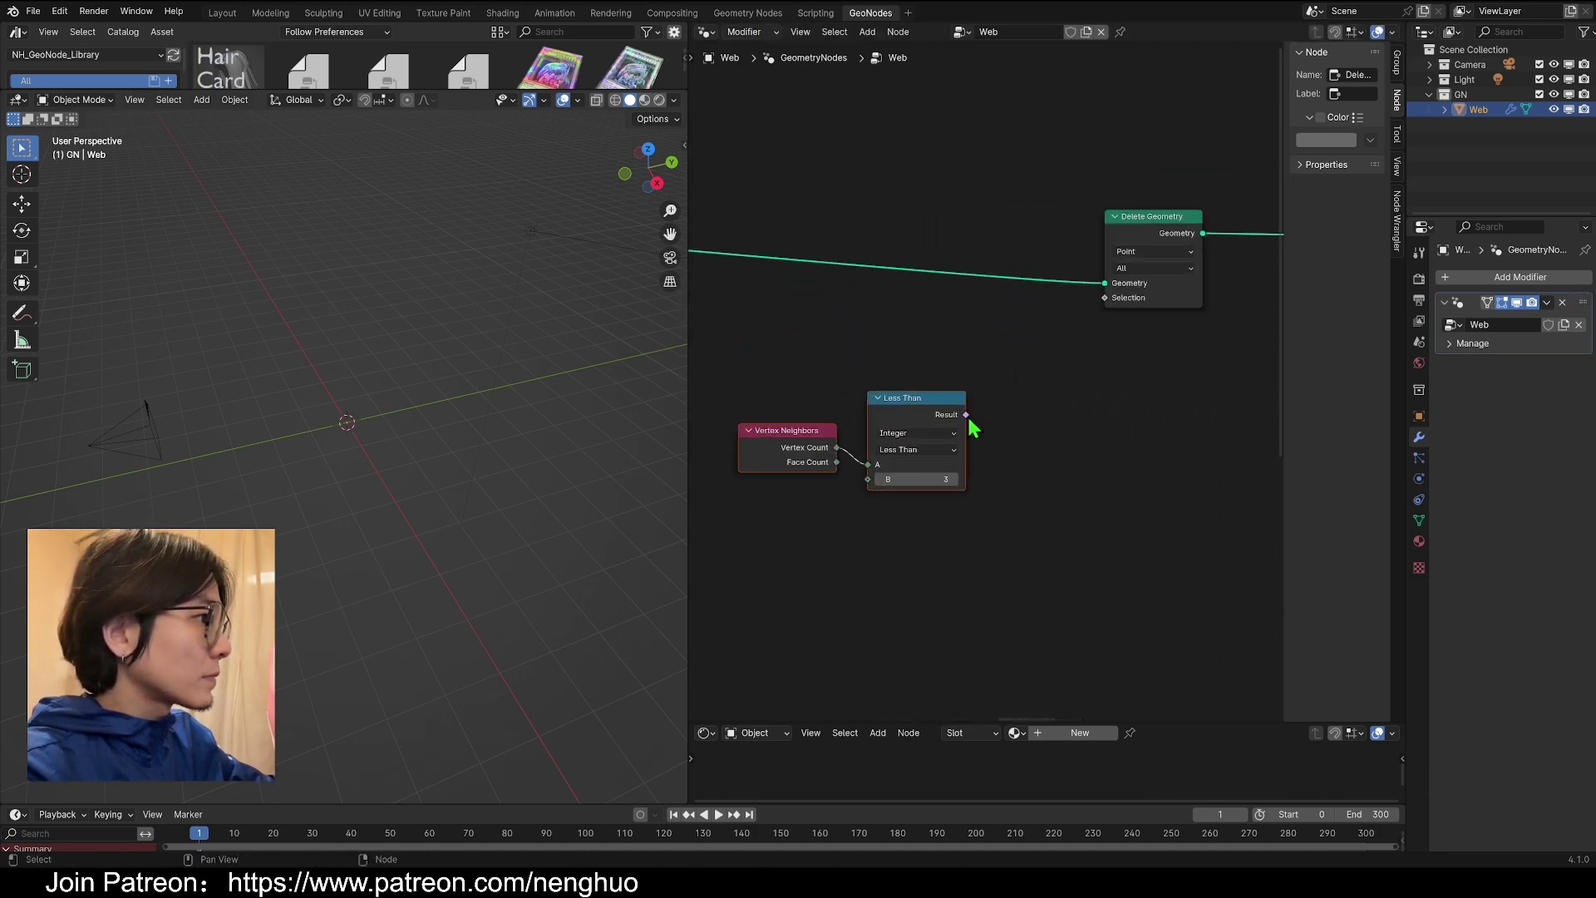
- Connect the copied Less Than result to the second Delete Geometry's Selection and adjust the position of the copied nodes
drag(966, 415, 1102, 356)
drag(1113, 314, 1113, 314)
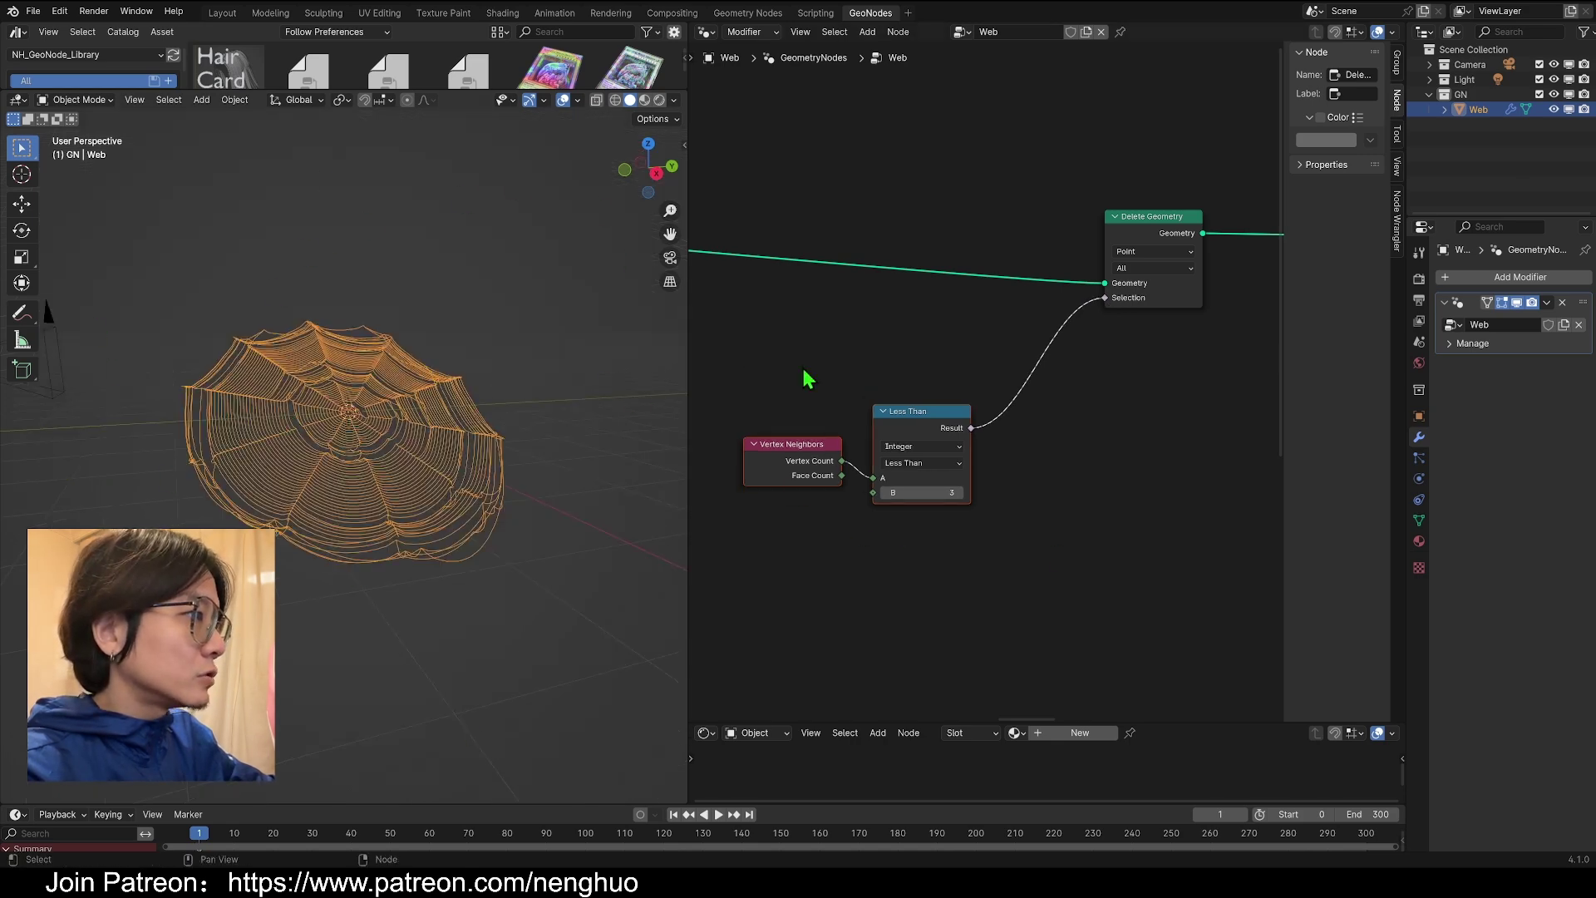
drag(910, 419, 899, 412)
- Add a Random Value node and insert a Boolean Math node set to And between Less Than and the second Delete Geometry
scroll(969, 524, down, 2)
middle_drag(969, 523, 1009, 457)
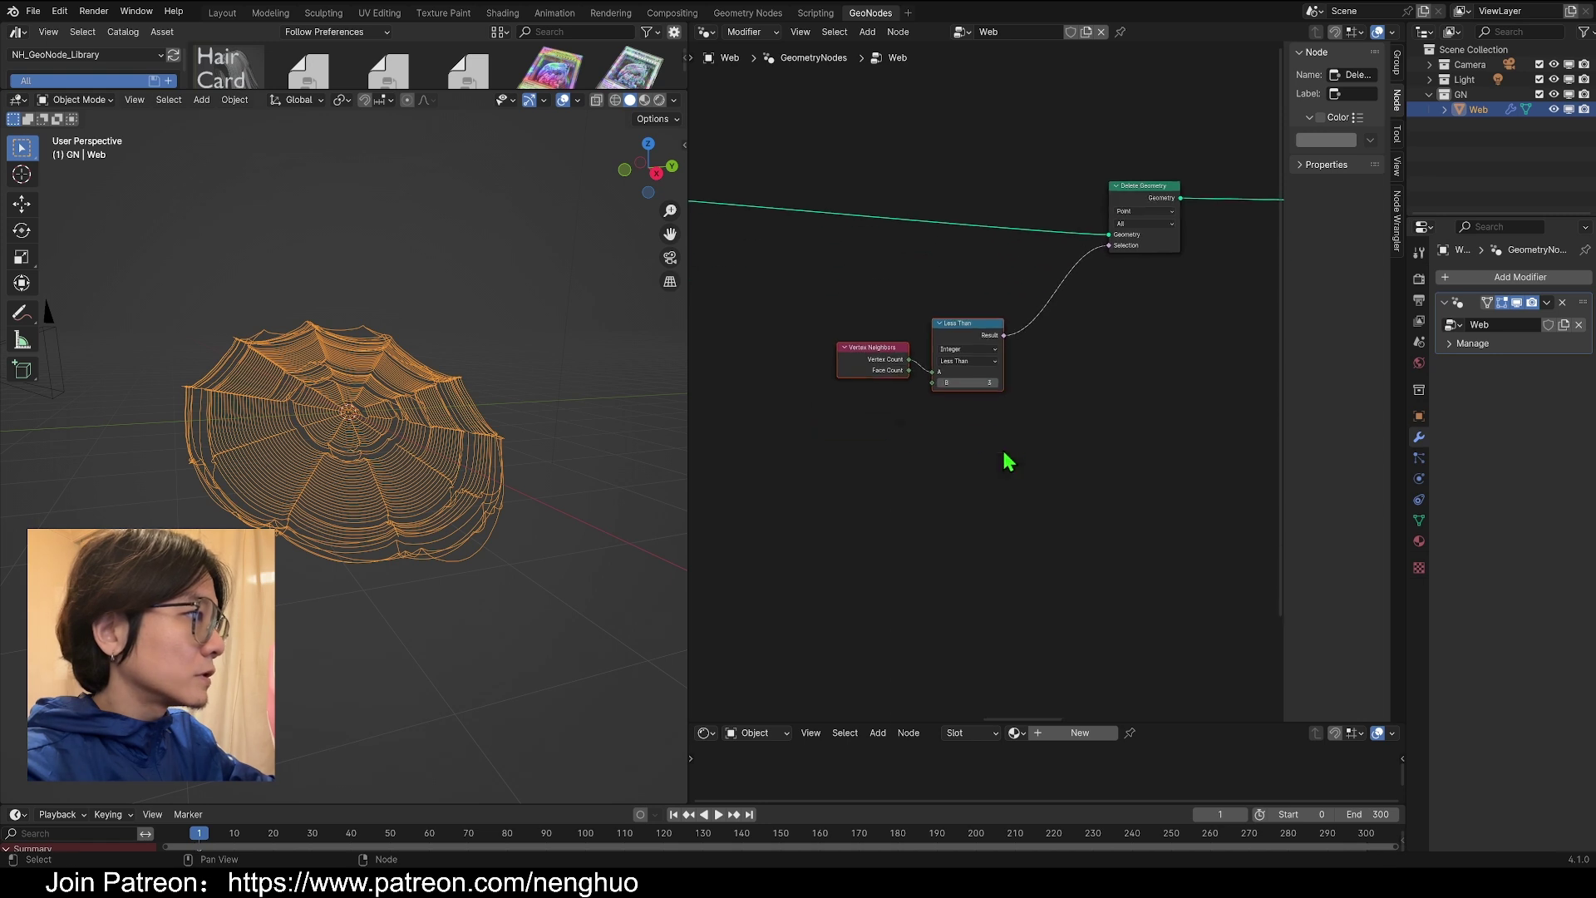
key(shift+a)
click(1006, 453)
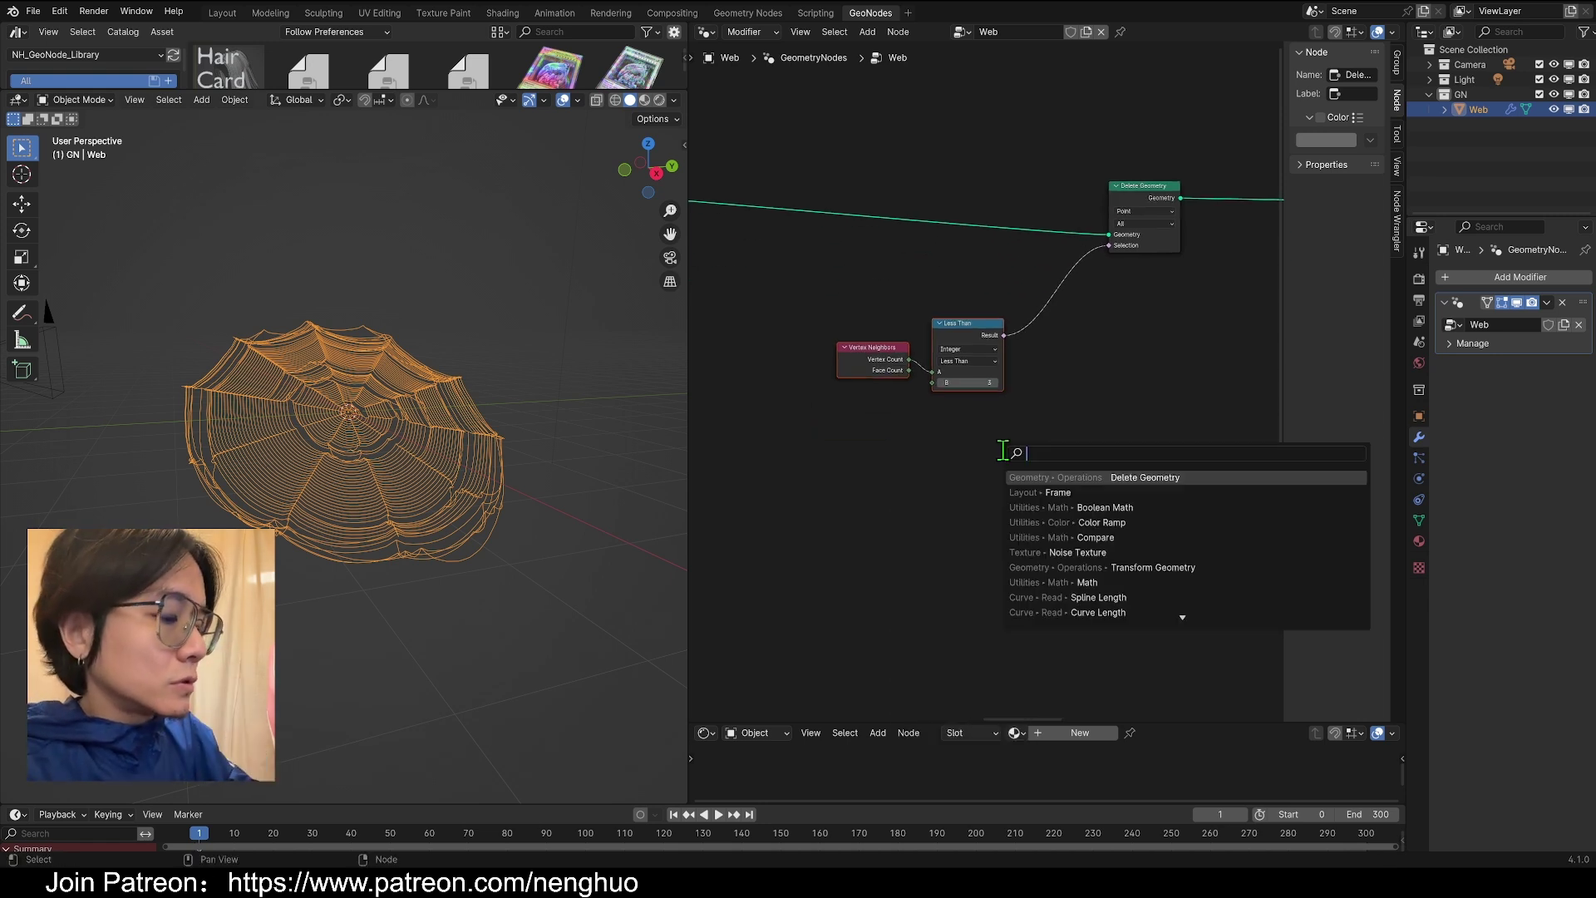
text(ran)
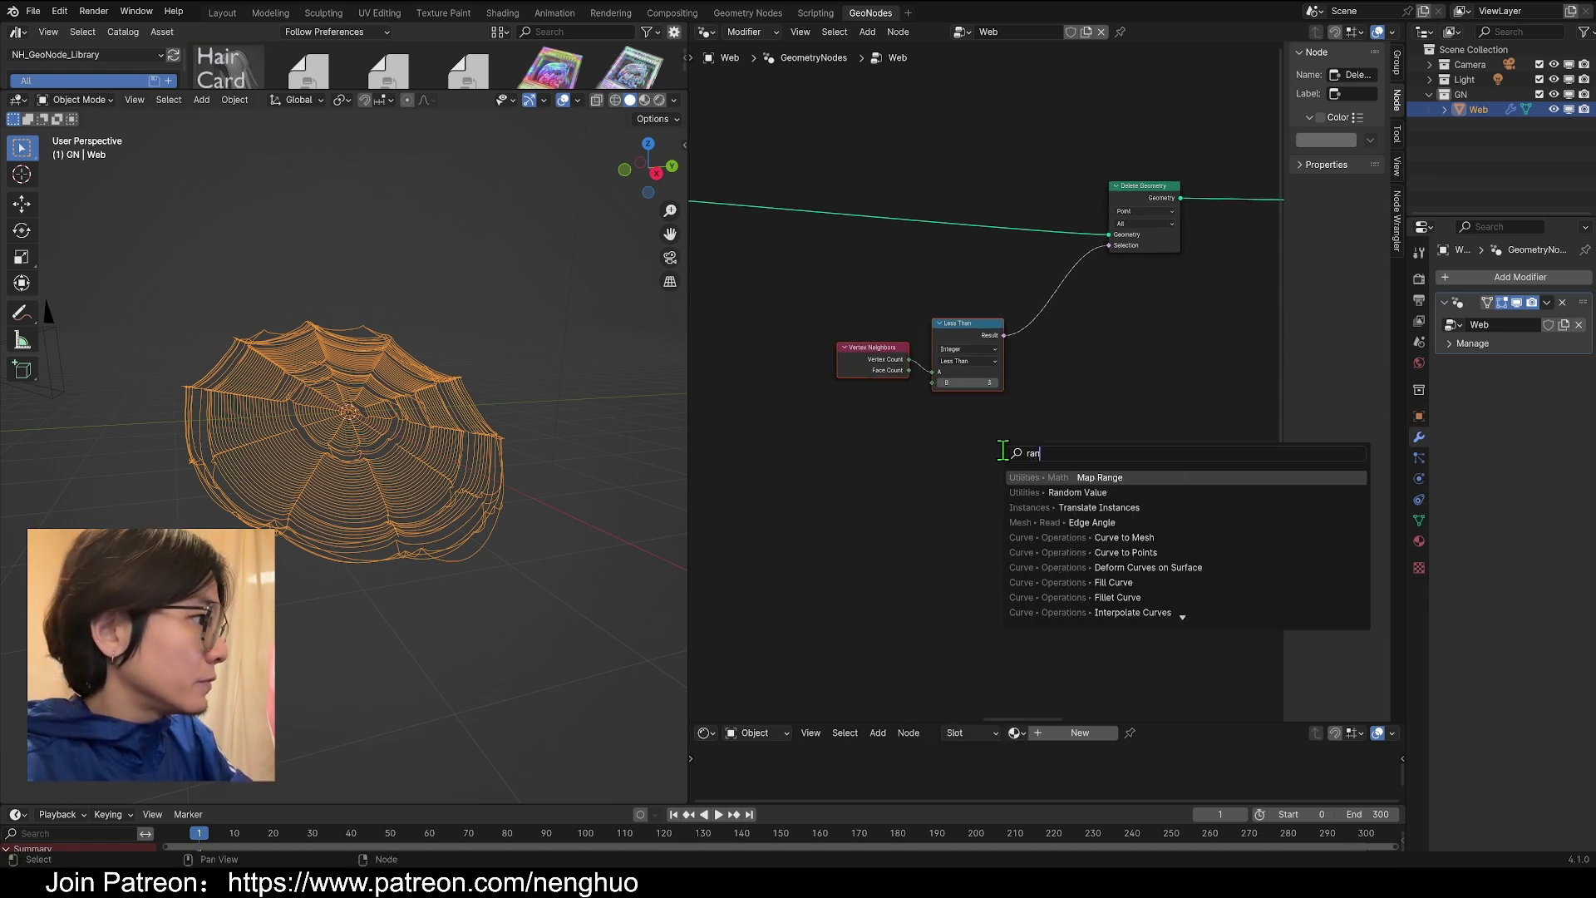
key(Down)
key(Return)
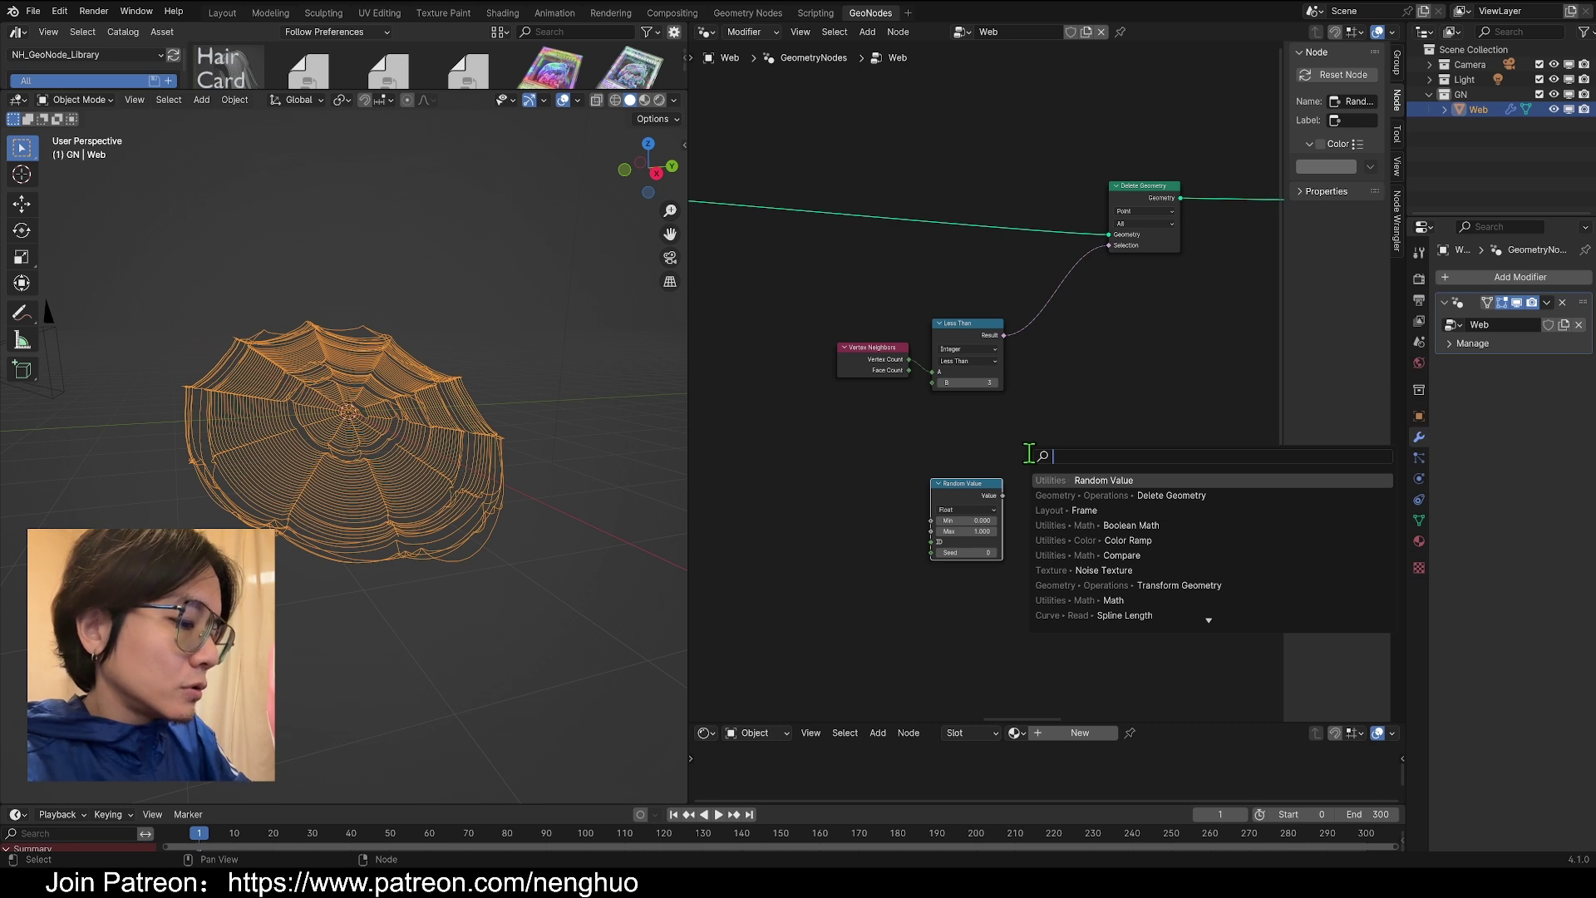
text(b)
key(Return)
click(1031, 301)
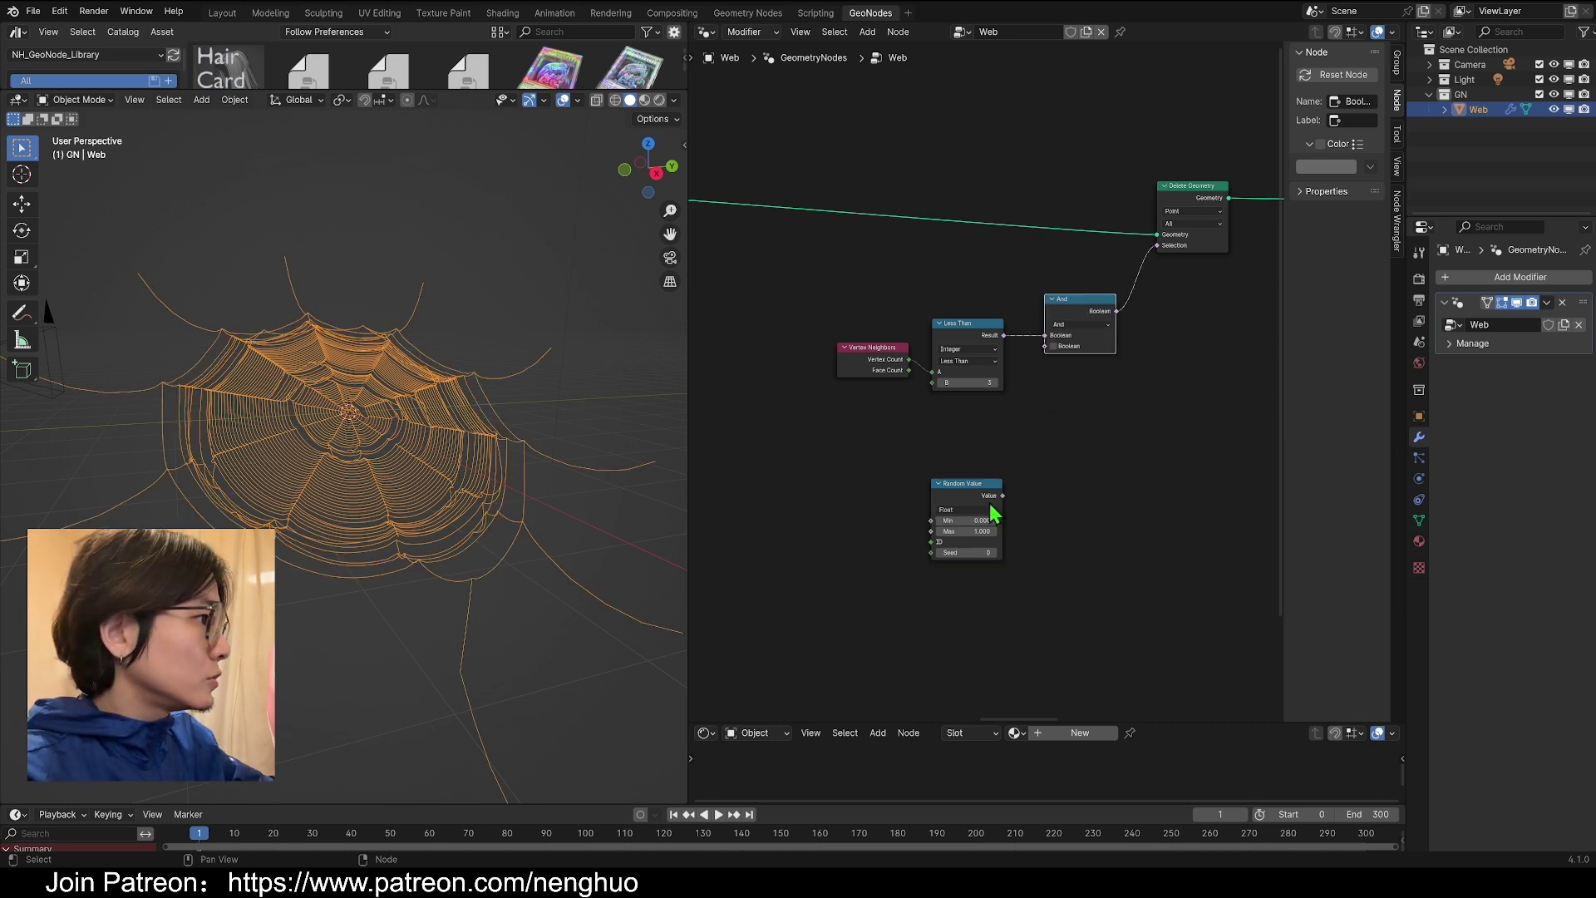
- Set the Random Value node's data type to Boolean and connect its value to the And node's second input
drag(1002, 496, 1053, 418)
drag(1056, 355, 1048, 346)
click(966, 509)
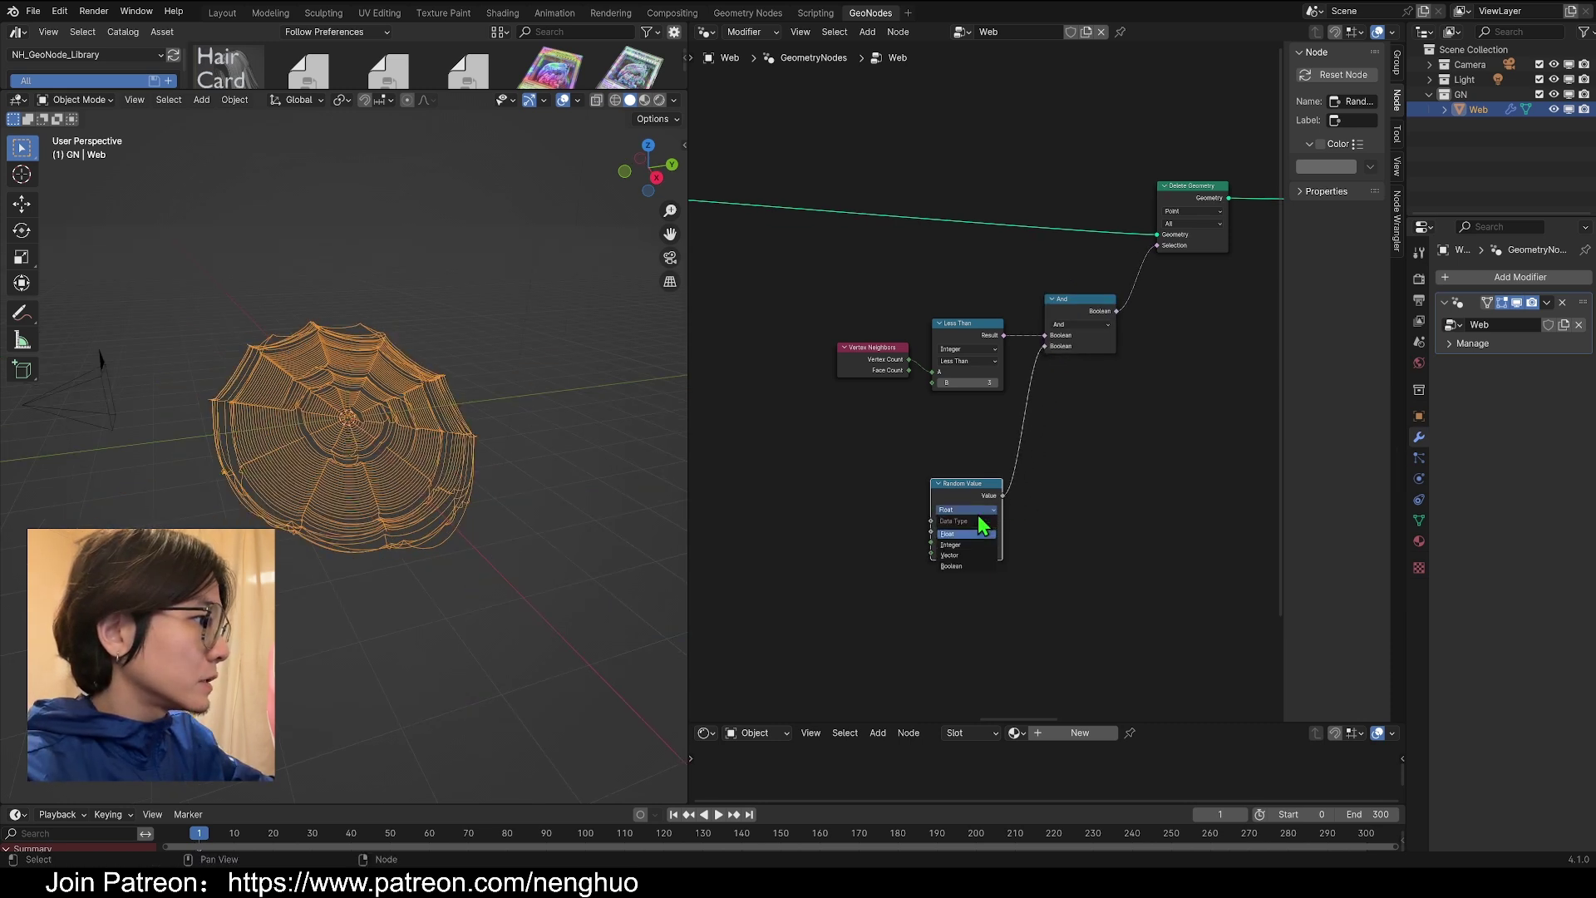
click(965, 567)
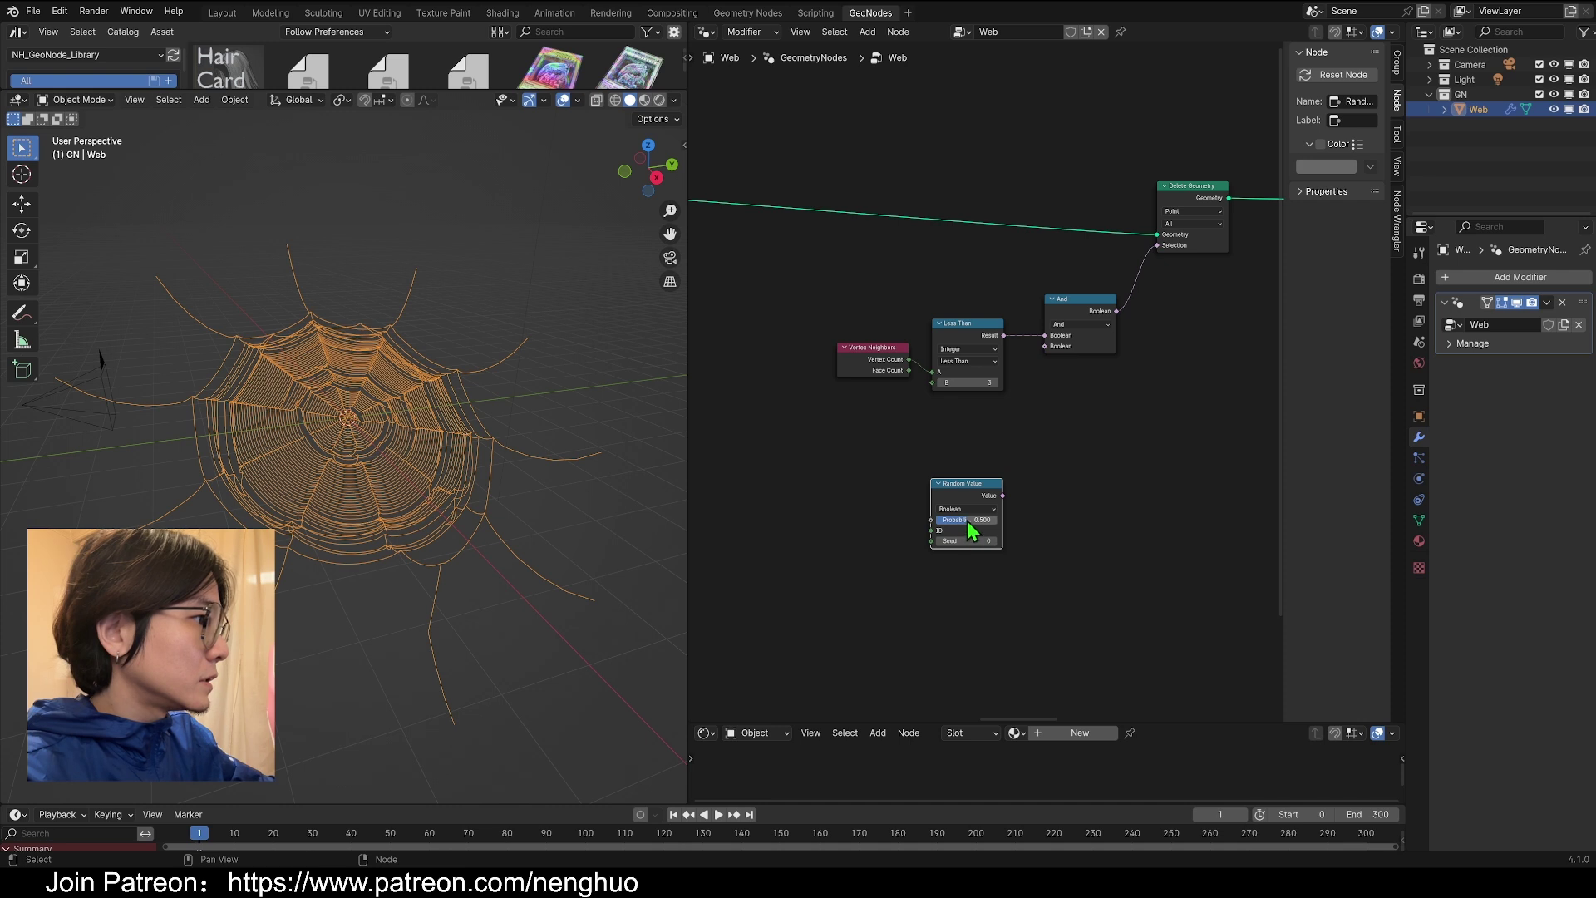
drag(1000, 498, 1068, 369)
drag(1043, 354, 1044, 351)
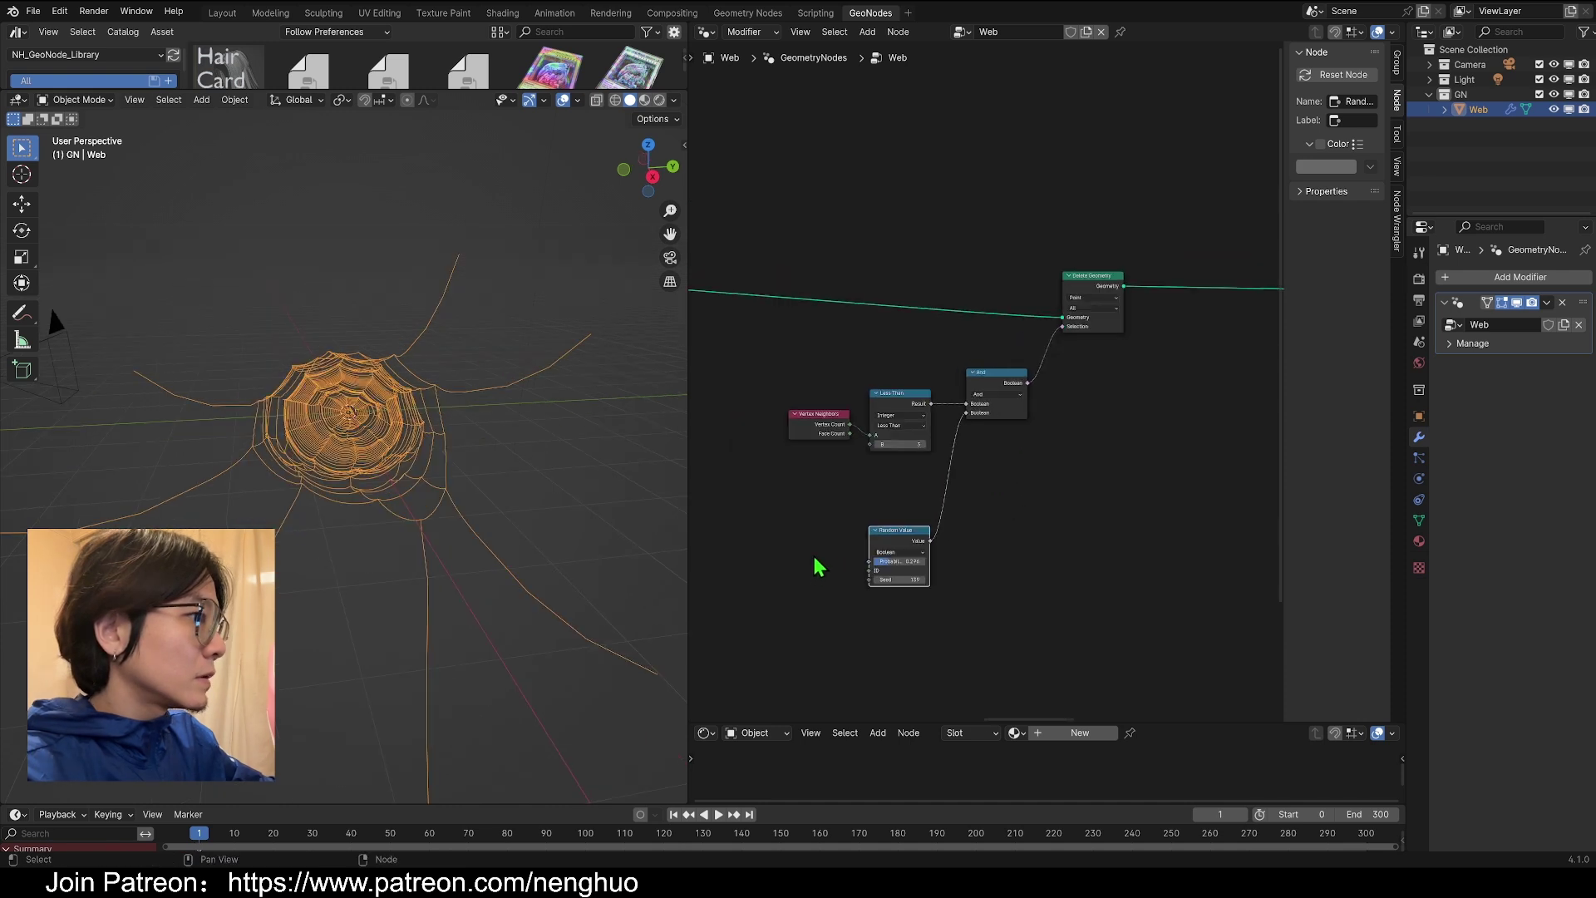
- Add a frame labelled Broken Tips around the nodes that randomly delete the web's tip vertices
scroll(817, 565, down, 10)
middle_drag(850, 546, 1007, 571)
scroll(1152, 504, up, 4)
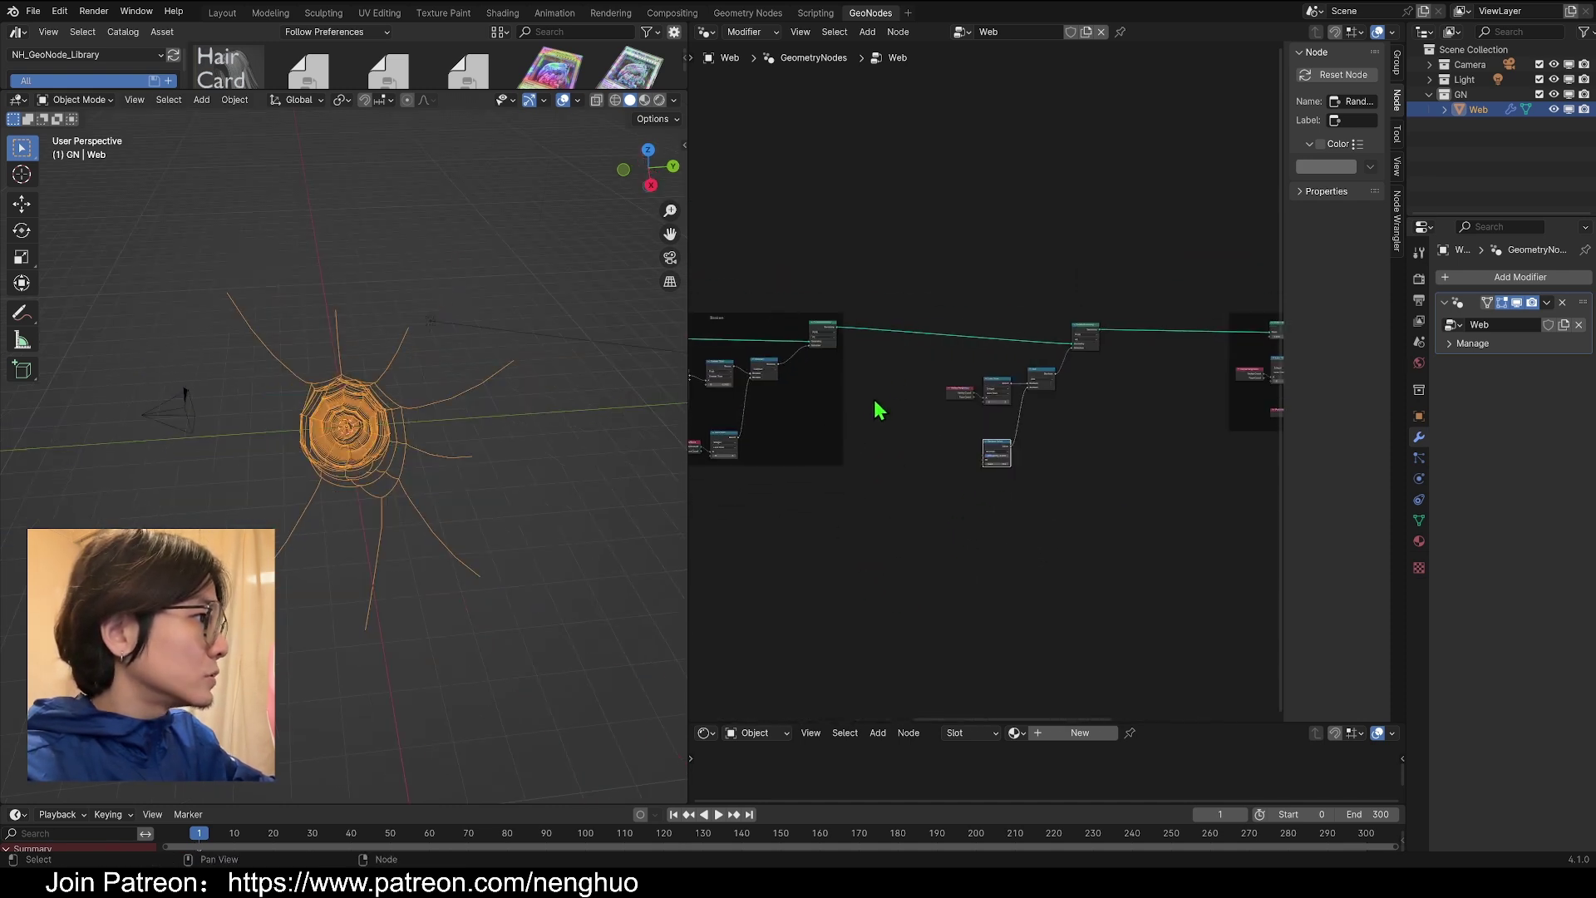
key(shift+a)
click(917, 249)
text(frame)
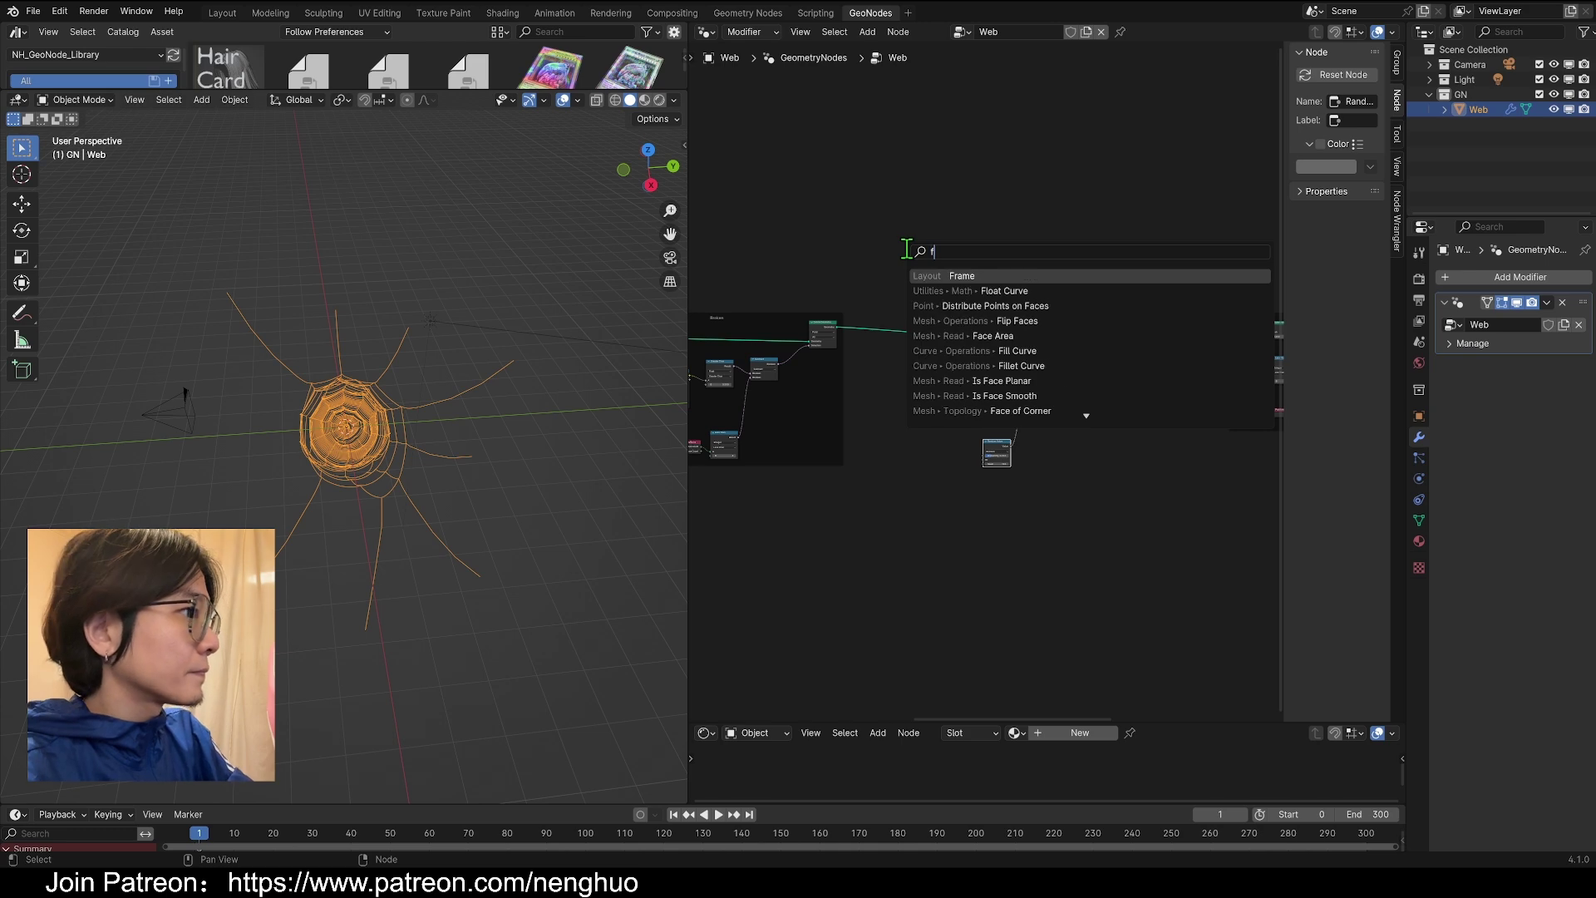
key(Return)
click(956, 308)
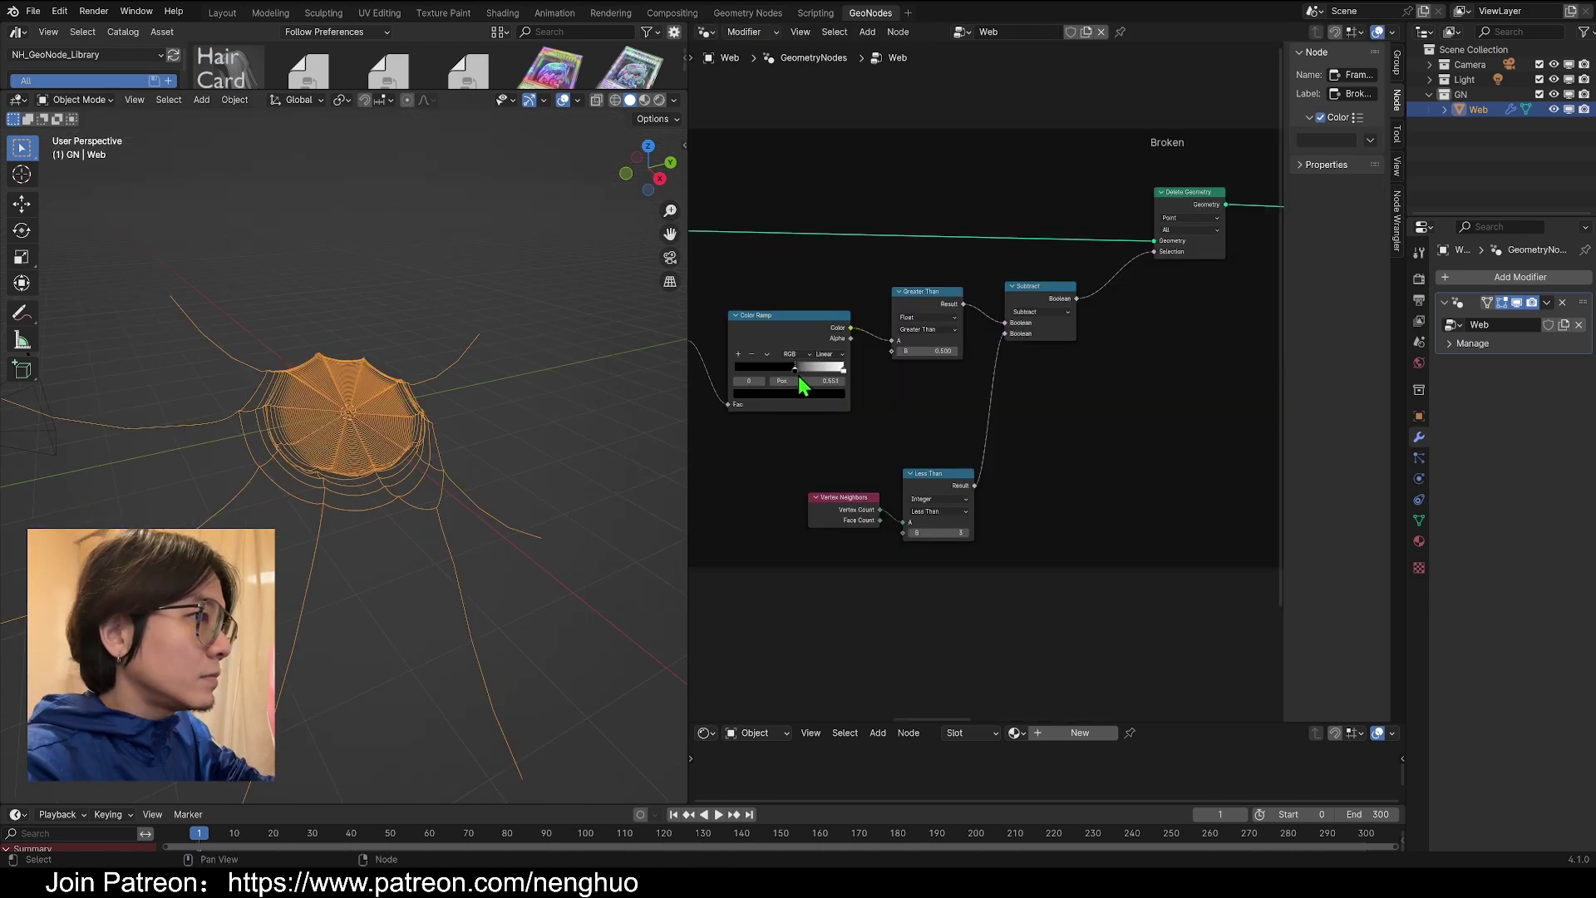
- In the Broken frame, set the Noise Texture's W to 43.9 and the Color Ramp stop's position to 0.444
drag(747, 389, 773, 388)
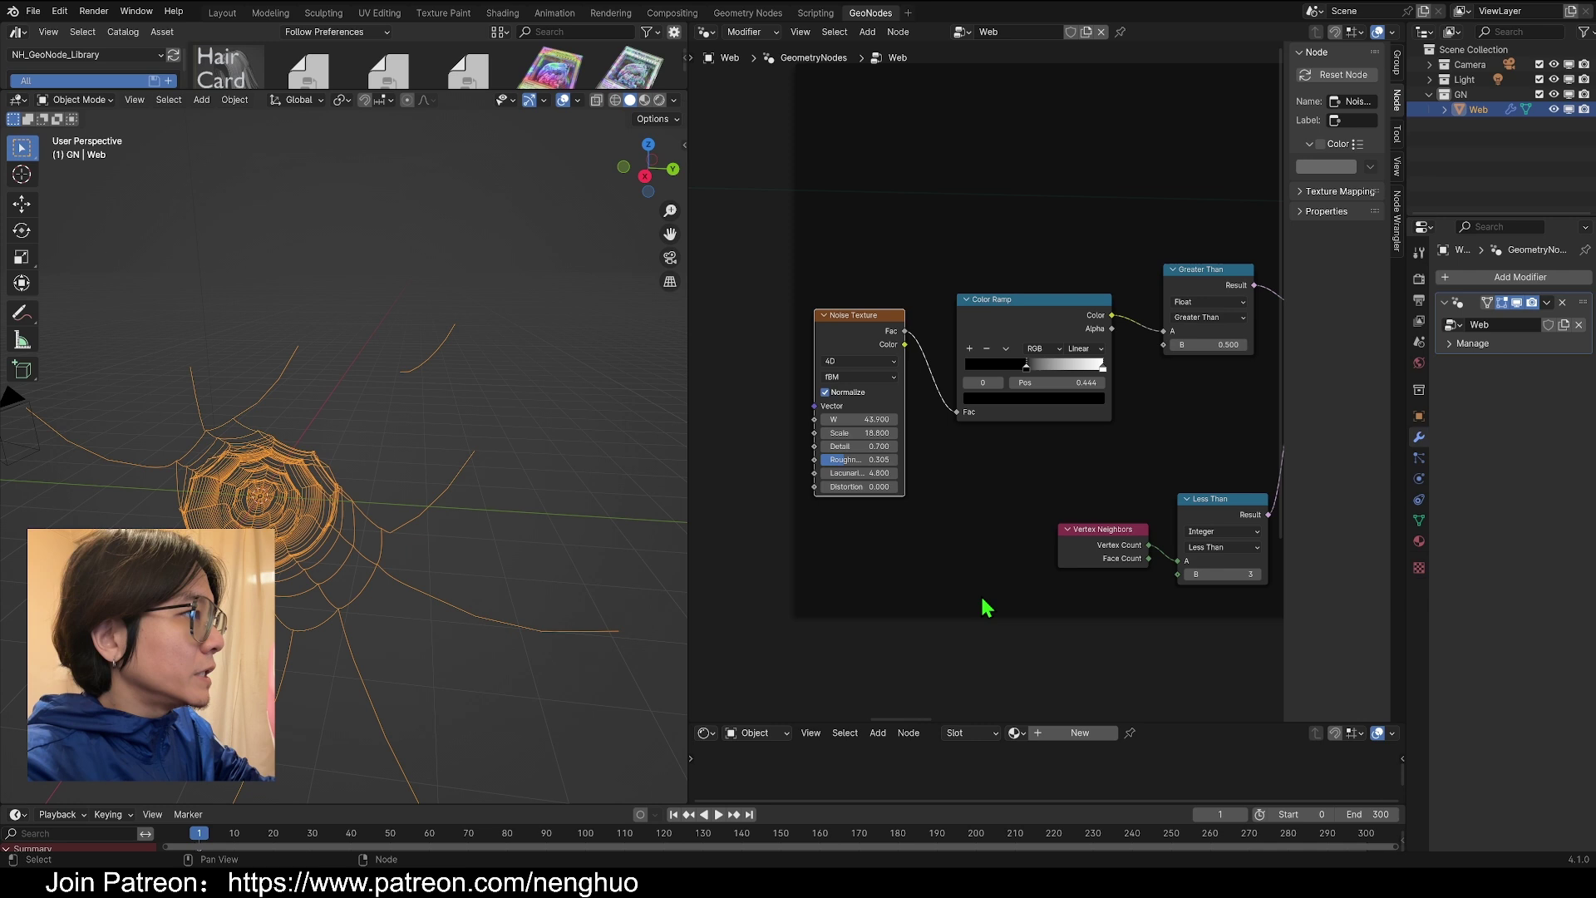
scroll(987, 608, down, 4)
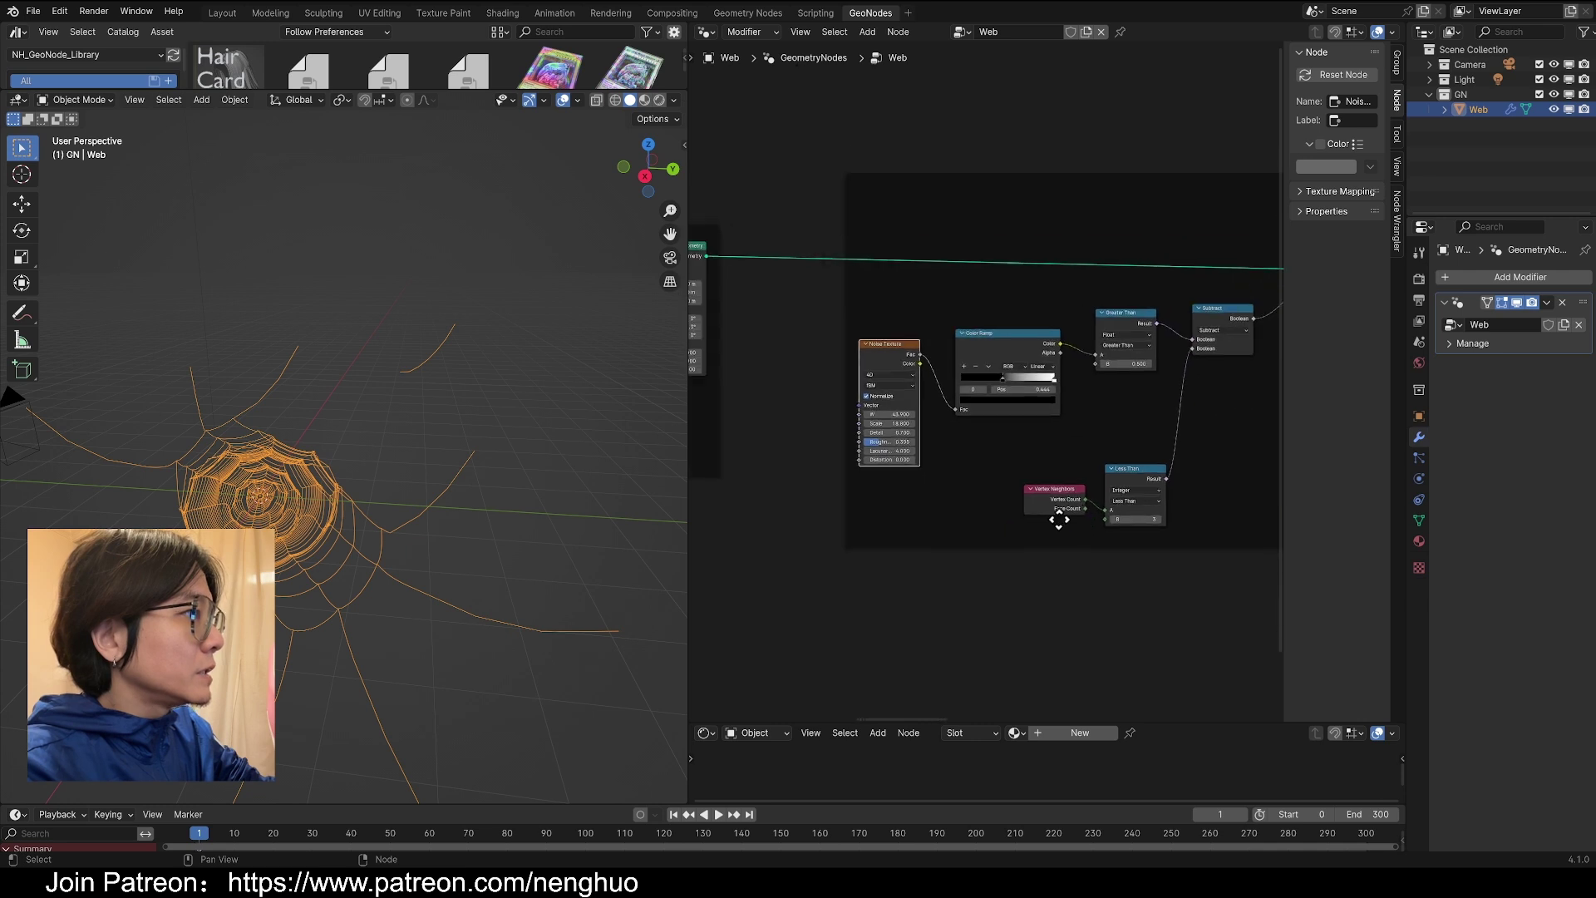
scroll(310, 367, up, 2)
- Examine the web in the viewport for strands floating apart from the main body
drag(400, 259, 548, 401)
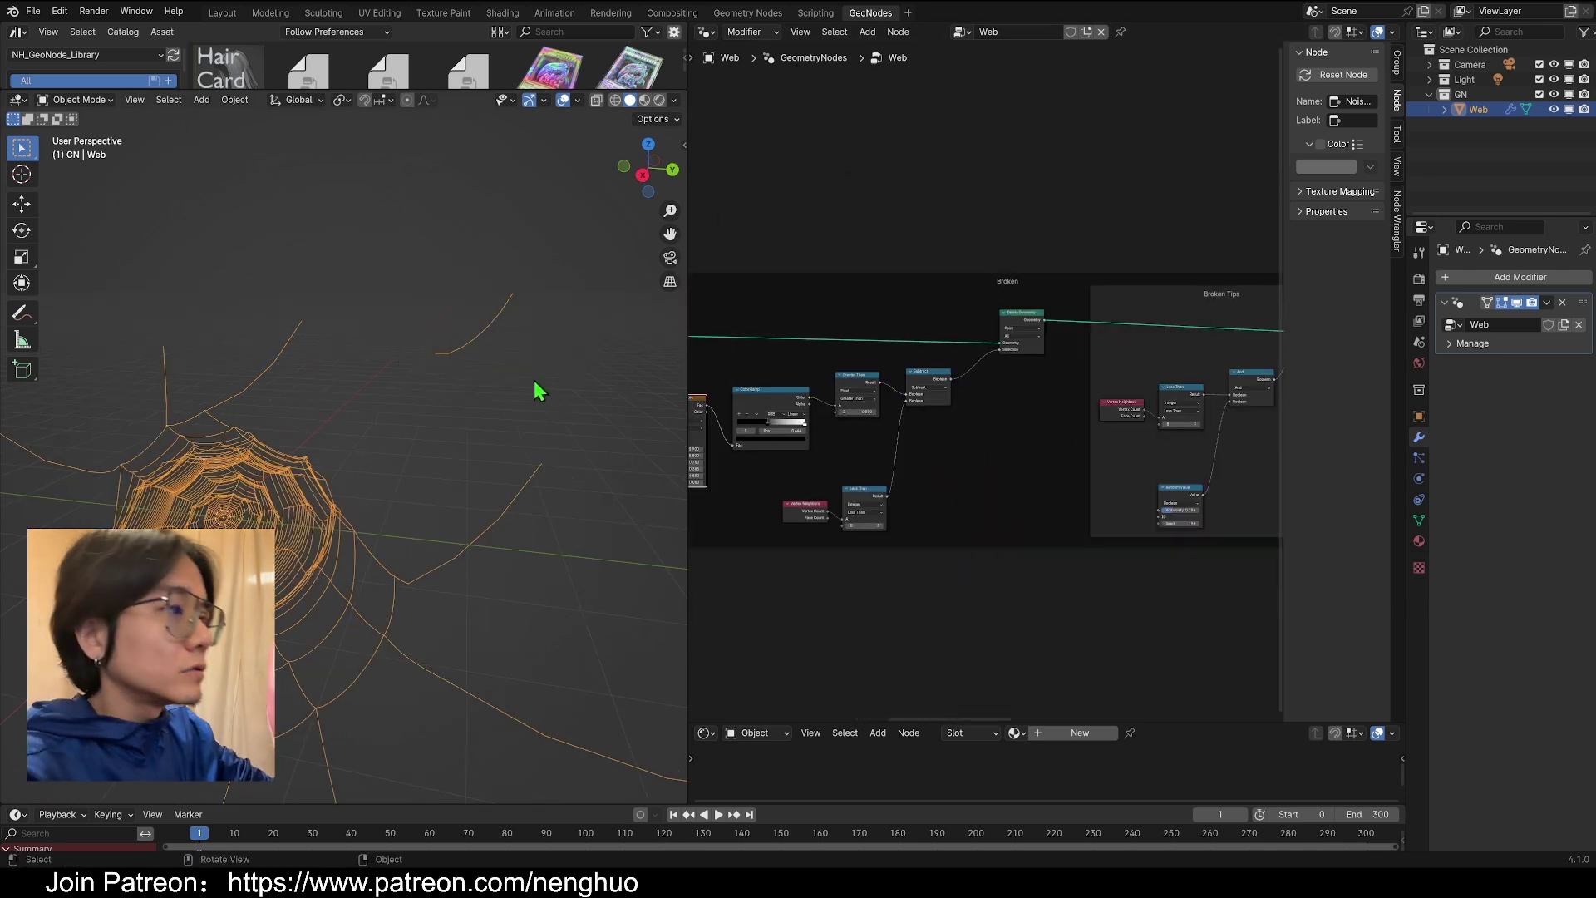
drag(424, 233, 591, 382)
middle_drag(559, 366, 587, 368)
scroll(587, 368, down, 3)
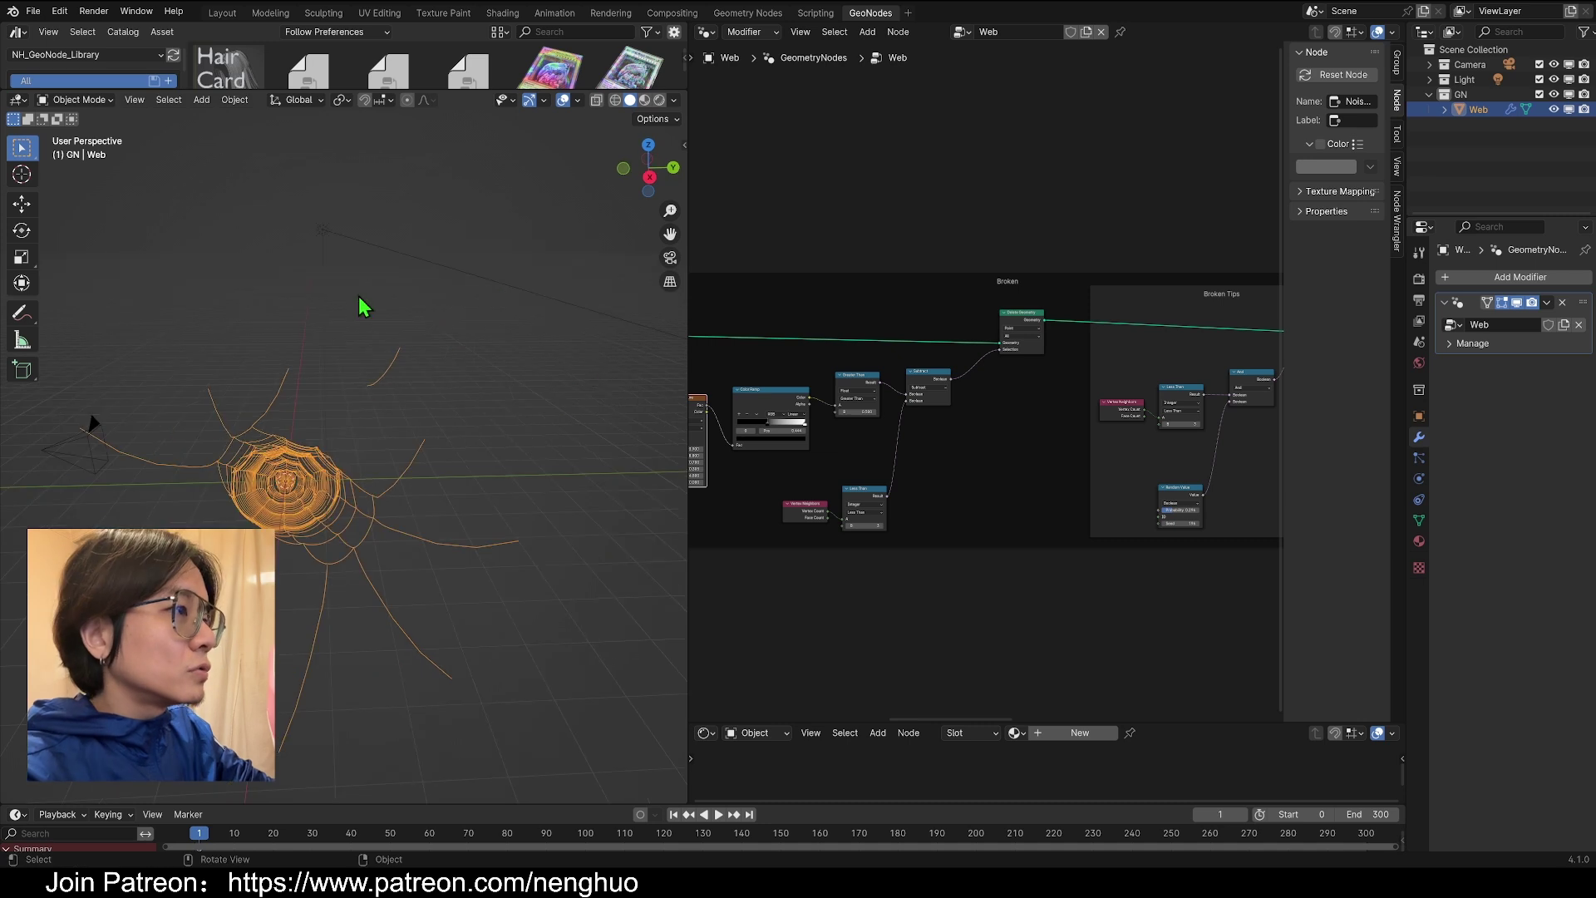
scroll(413, 349, up, 3)
scroll(1075, 408, down, 1)
scroll(1072, 391, down, 2)
- Insert a Delete Geometry node into the main geometry connection after the Broken frame
key(shift+a)
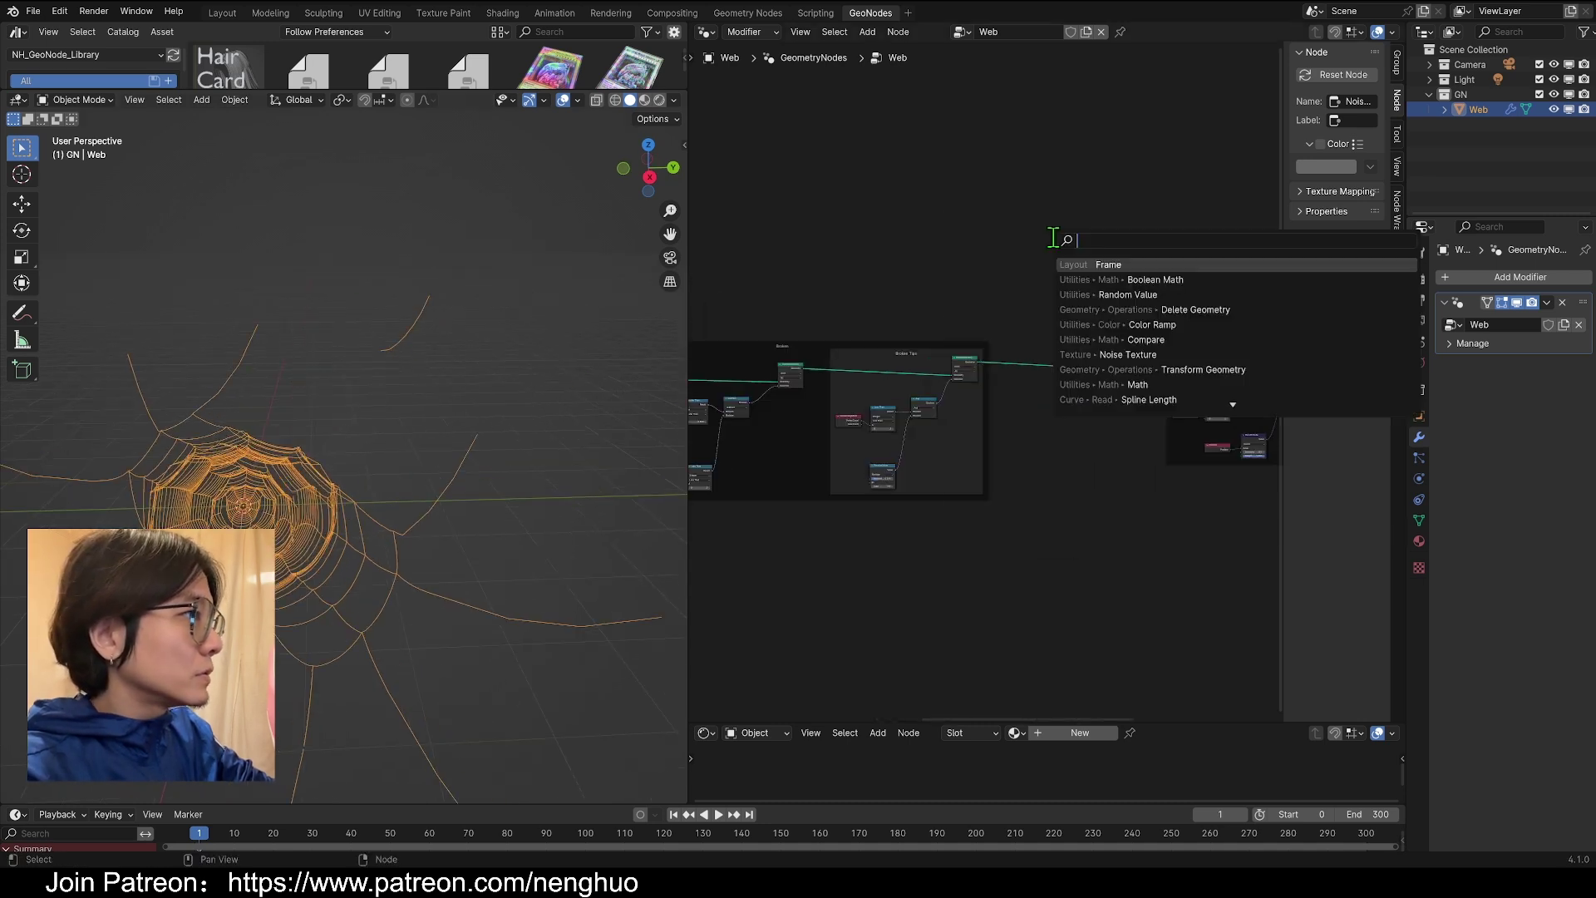
text(dek)
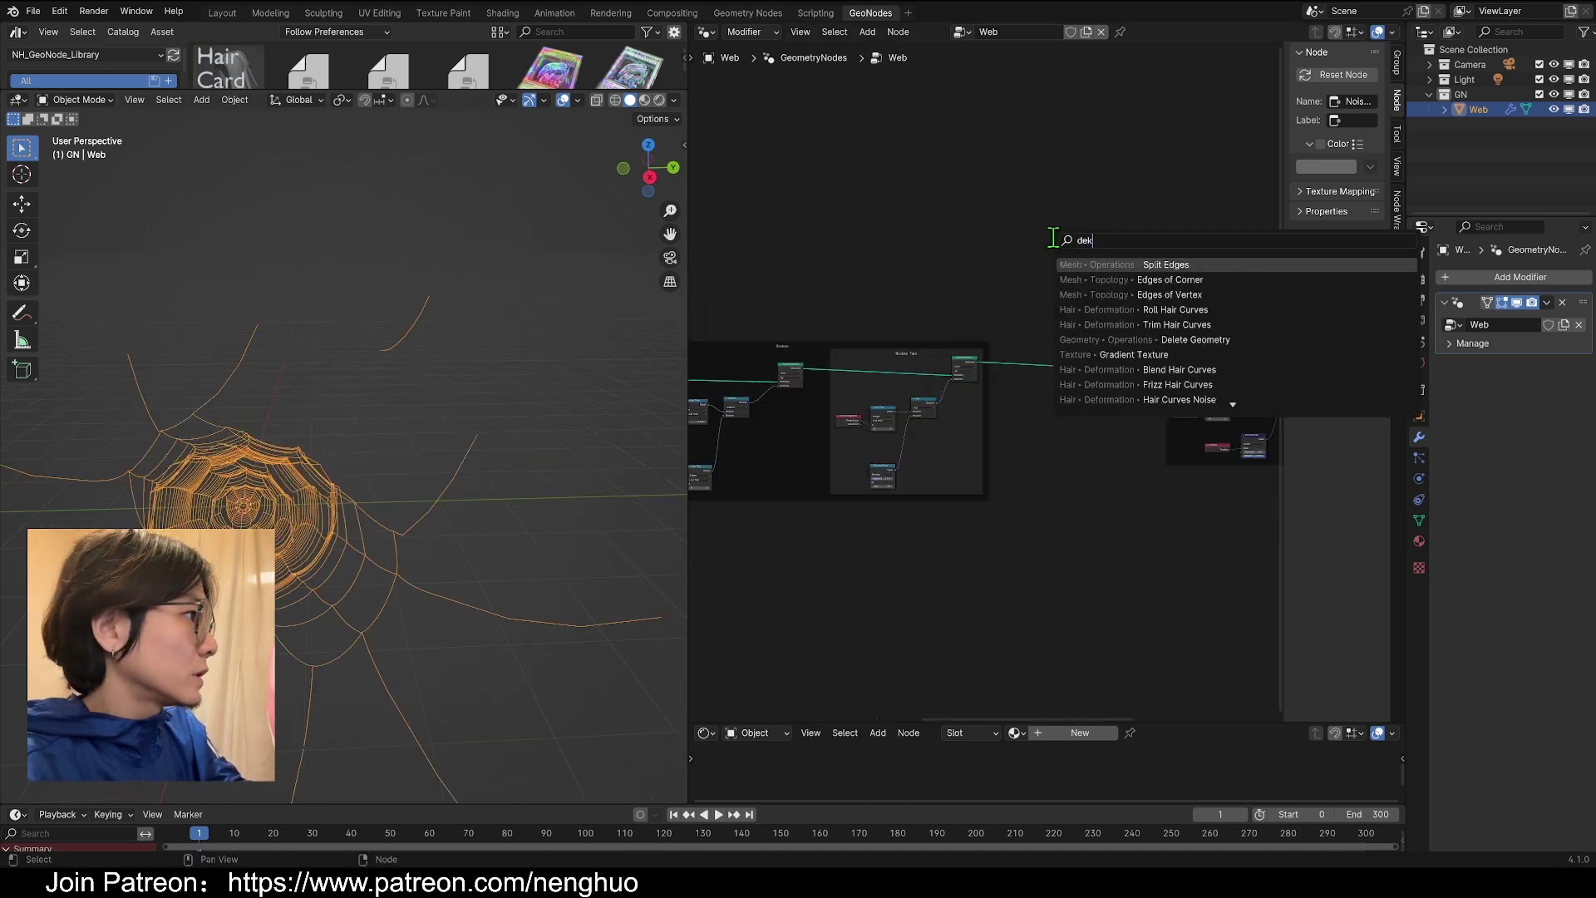
key(BackSpace)
key(BackSpace)
key(BackSpace)
text(d)
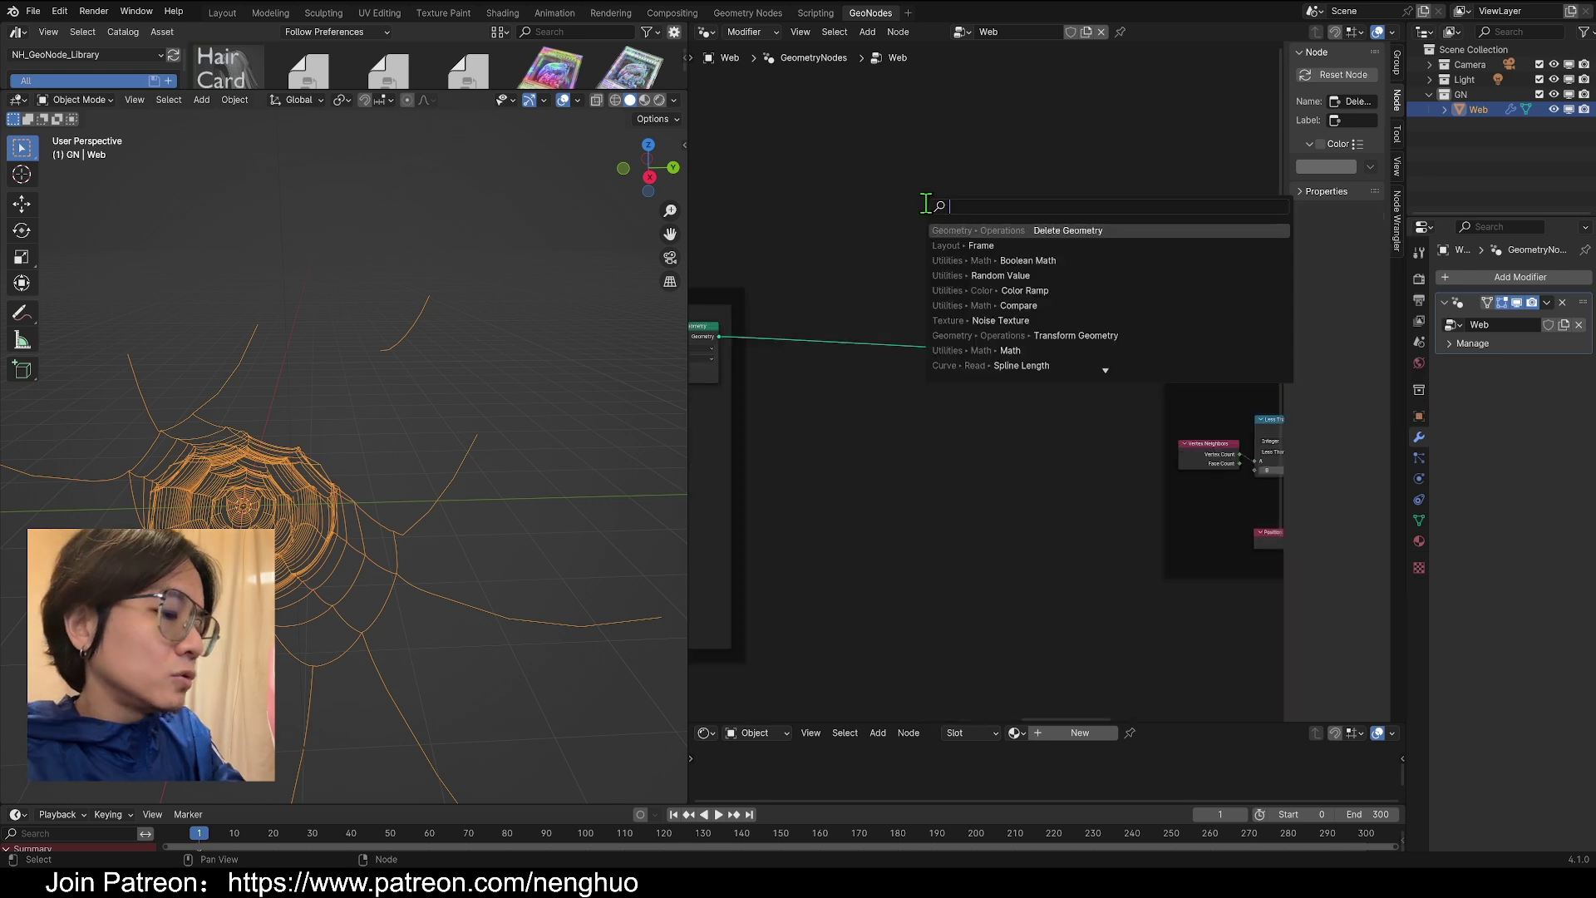
- Add a Mesh Island node beside the new Delete Geometry node
text(med)
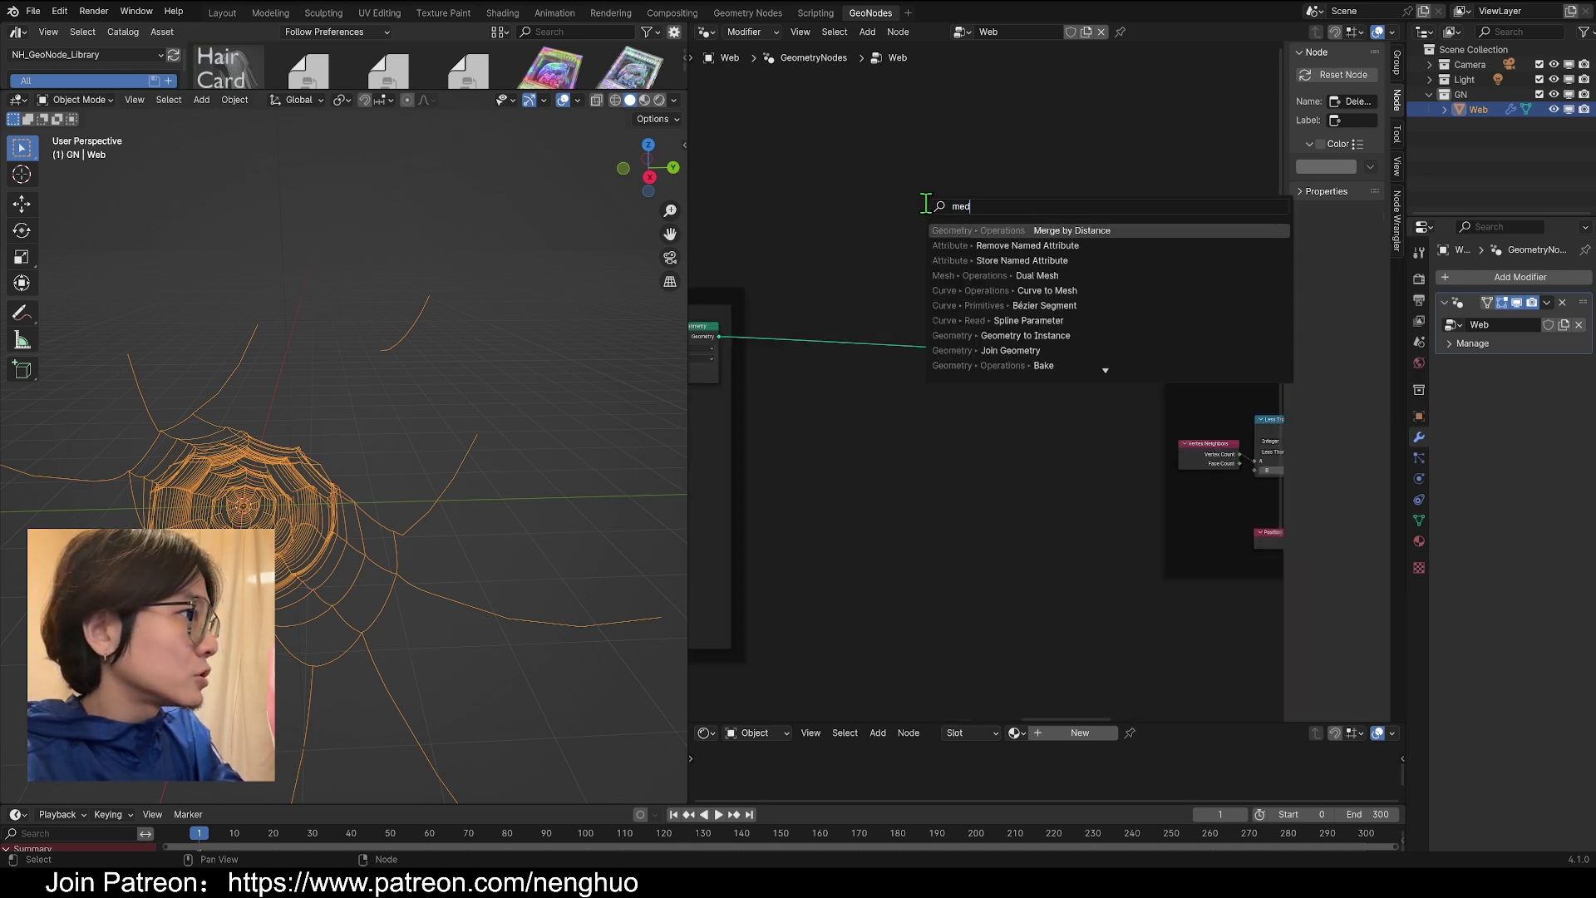
key(BackSpace)
text(sh)
key(Return)
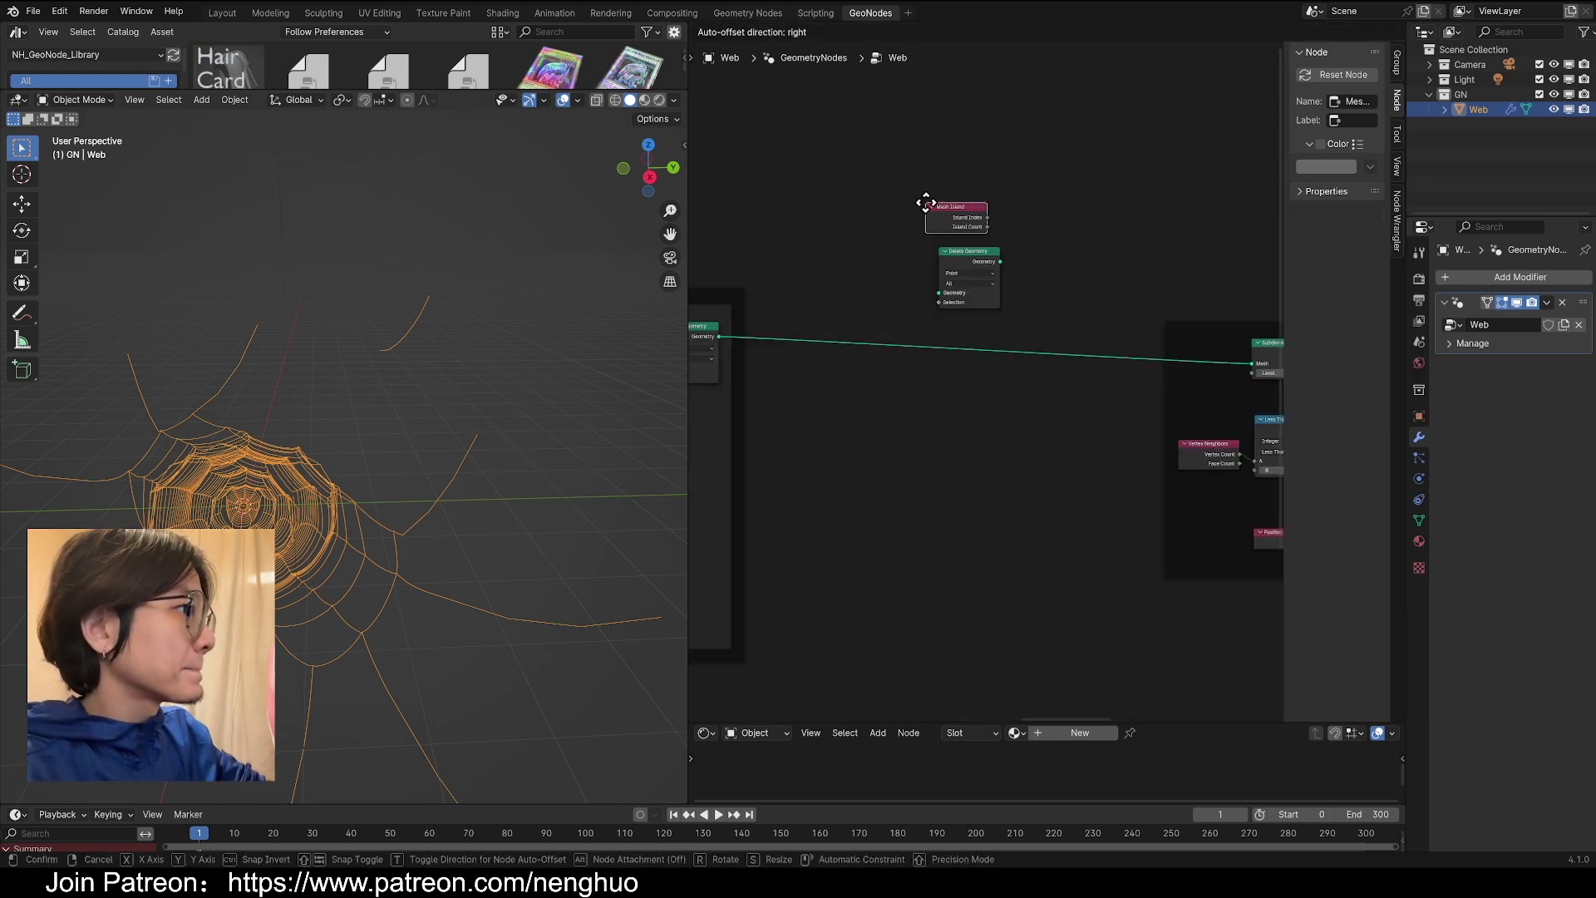
click(840, 235)
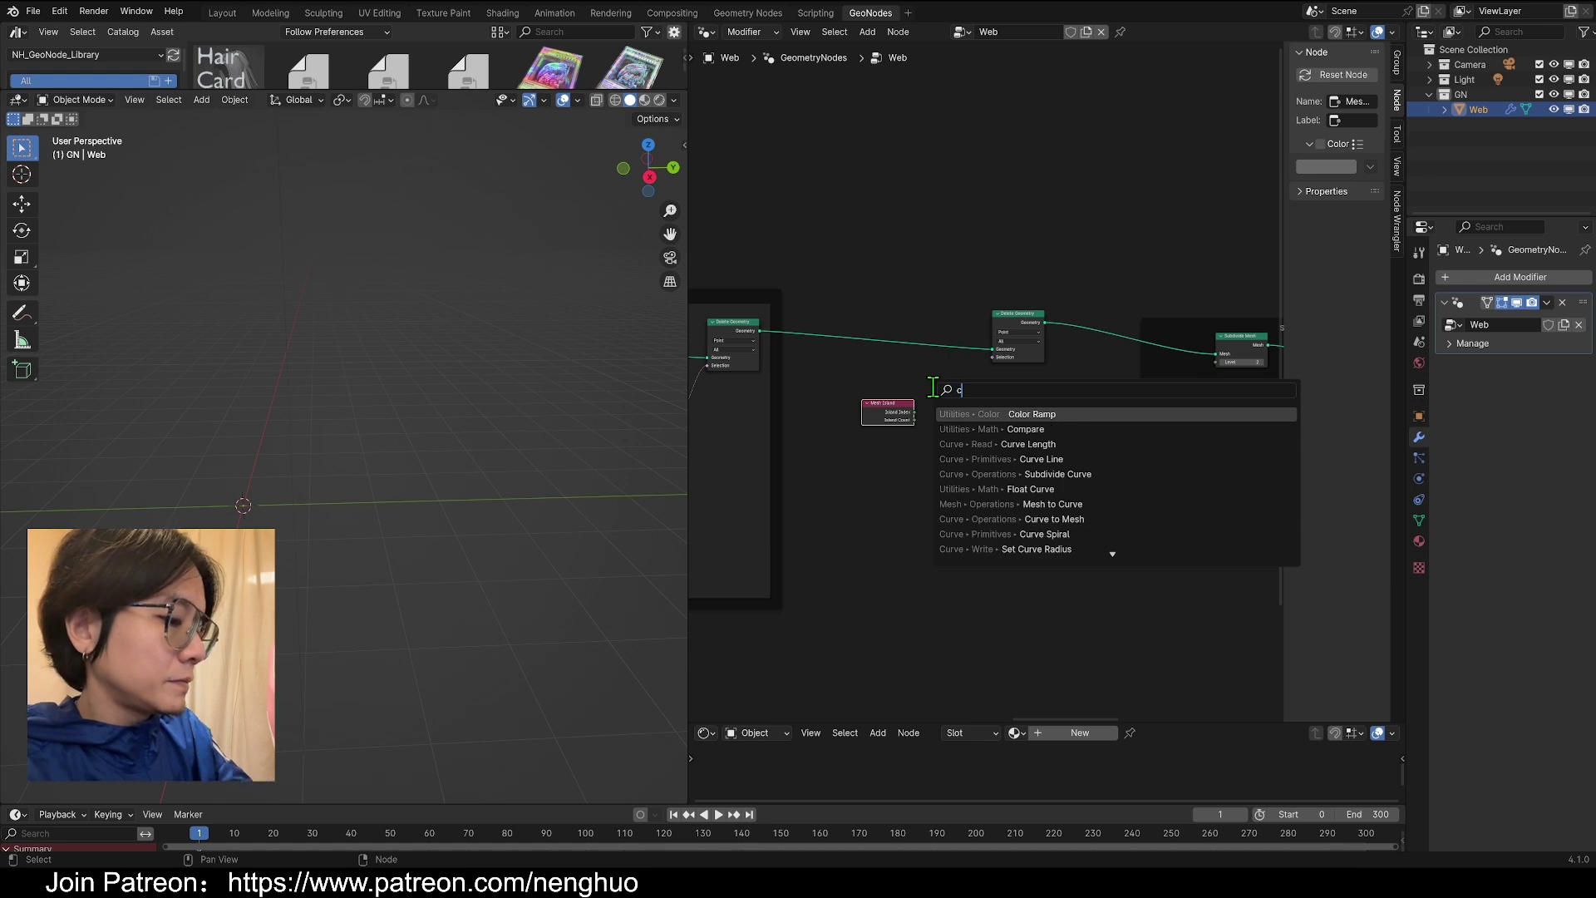
- Add an Integer, Not Equal Compare node with B at 0, fed by Island Index and driving the Delete Geometry selection
key(Return)
click(939, 437)
drag(869, 426, 995, 349)
click(948, 419)
click(932, 454)
- Mute the new Delete Geometry node and inspect the floating strand in the viewport for comparison
click(1033, 310)
key(m)
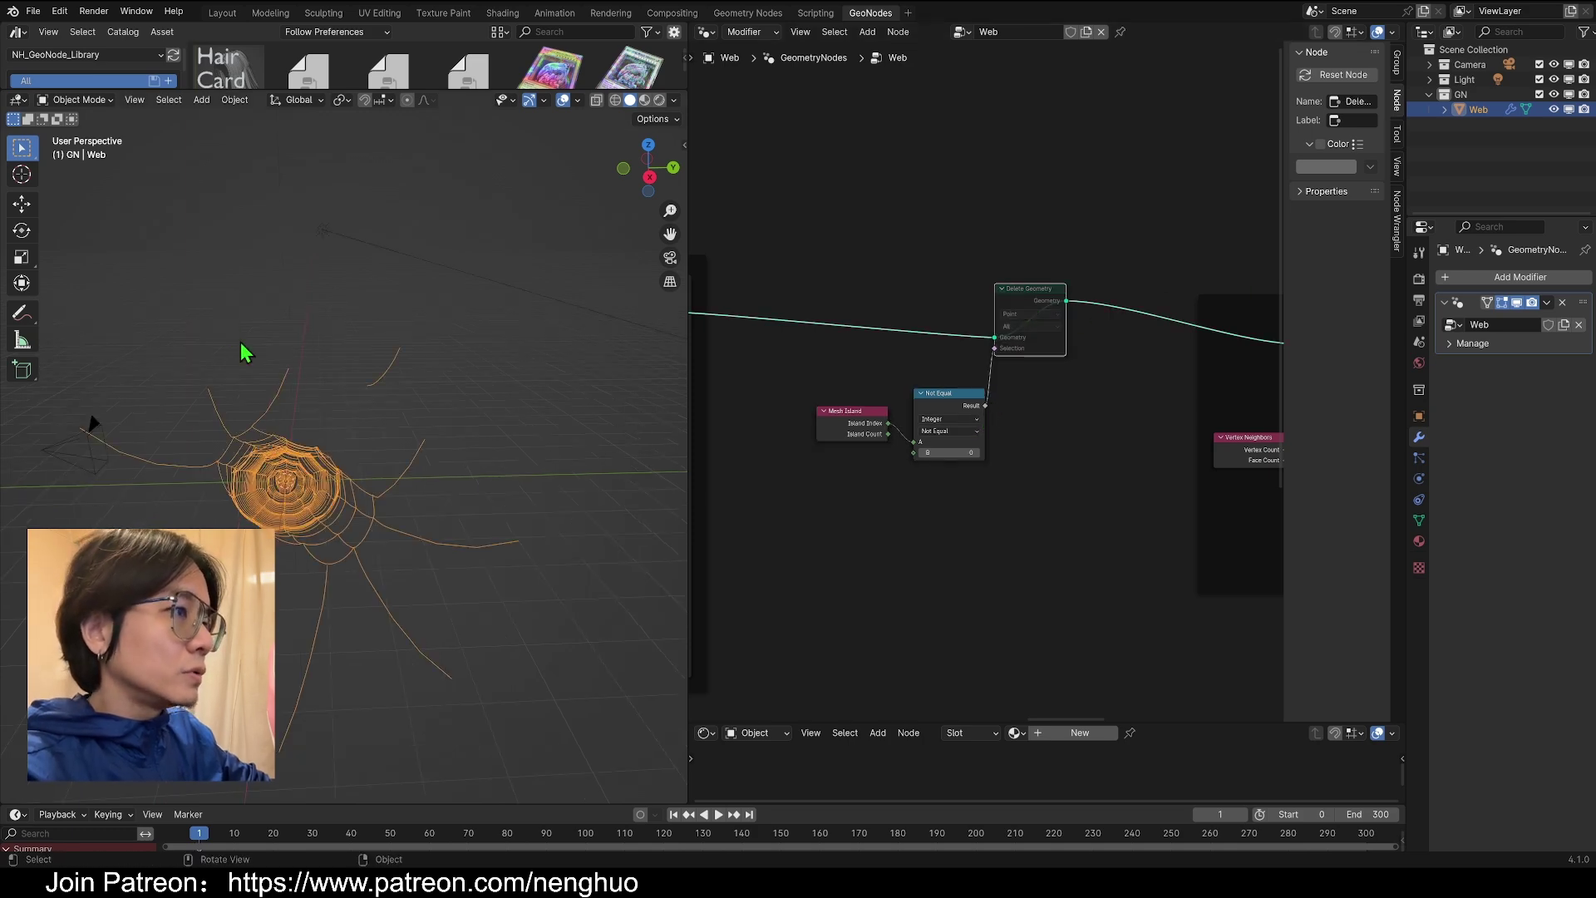
scroll(308, 462, up, 4)
drag(381, 232, 503, 385)
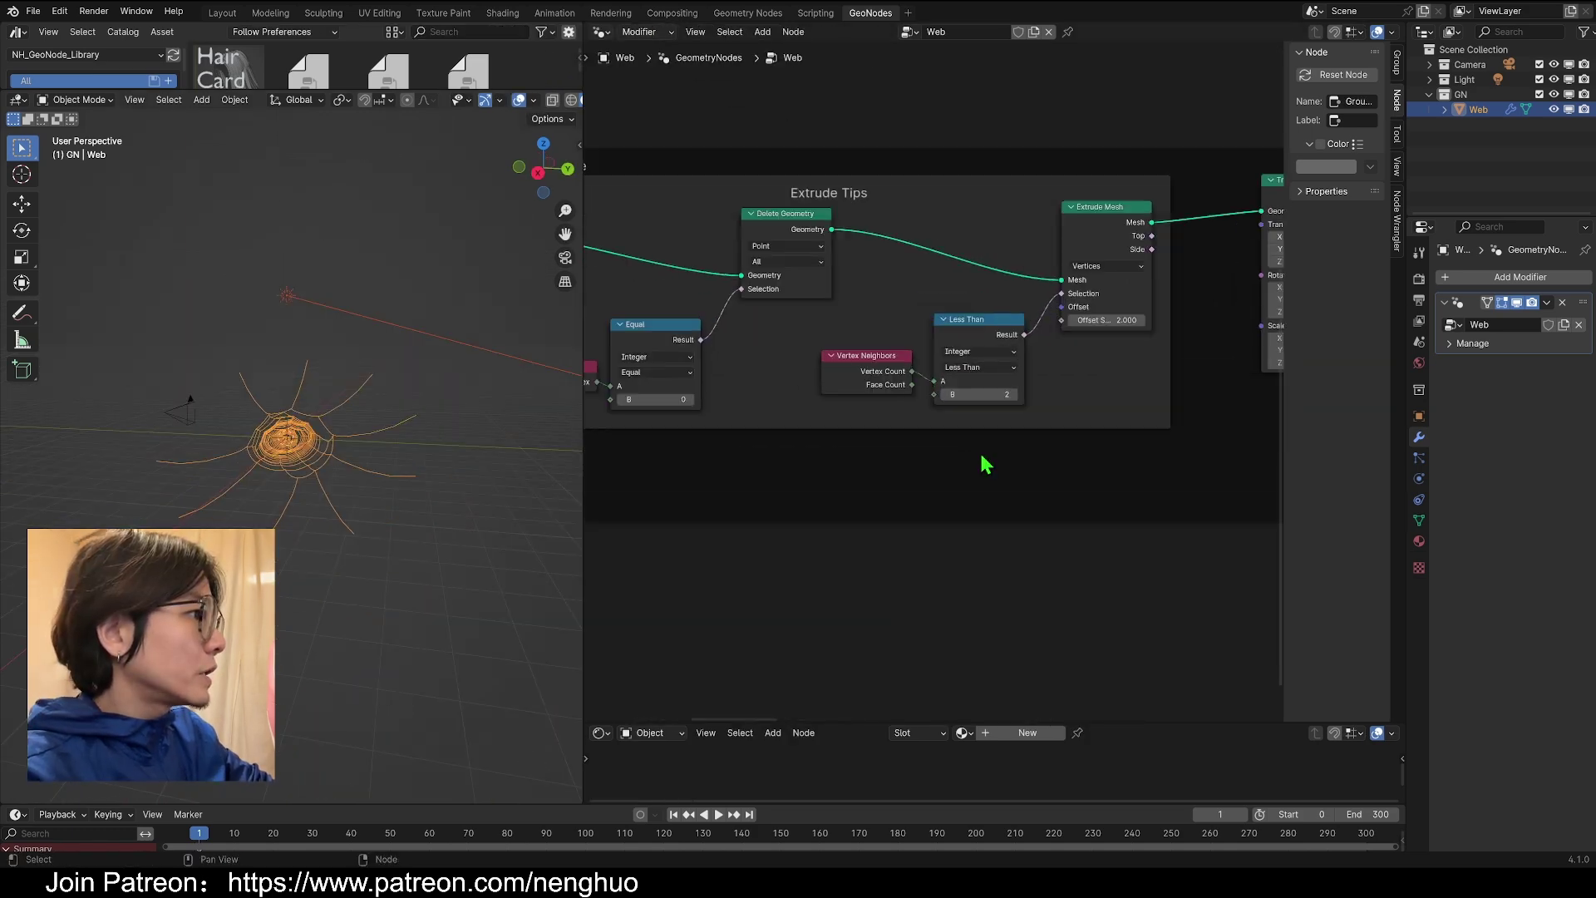
- Add a Random Value node below the Extrude Tips frame for the Extrude Mesh offset scale
scroll(985, 464, up, 2)
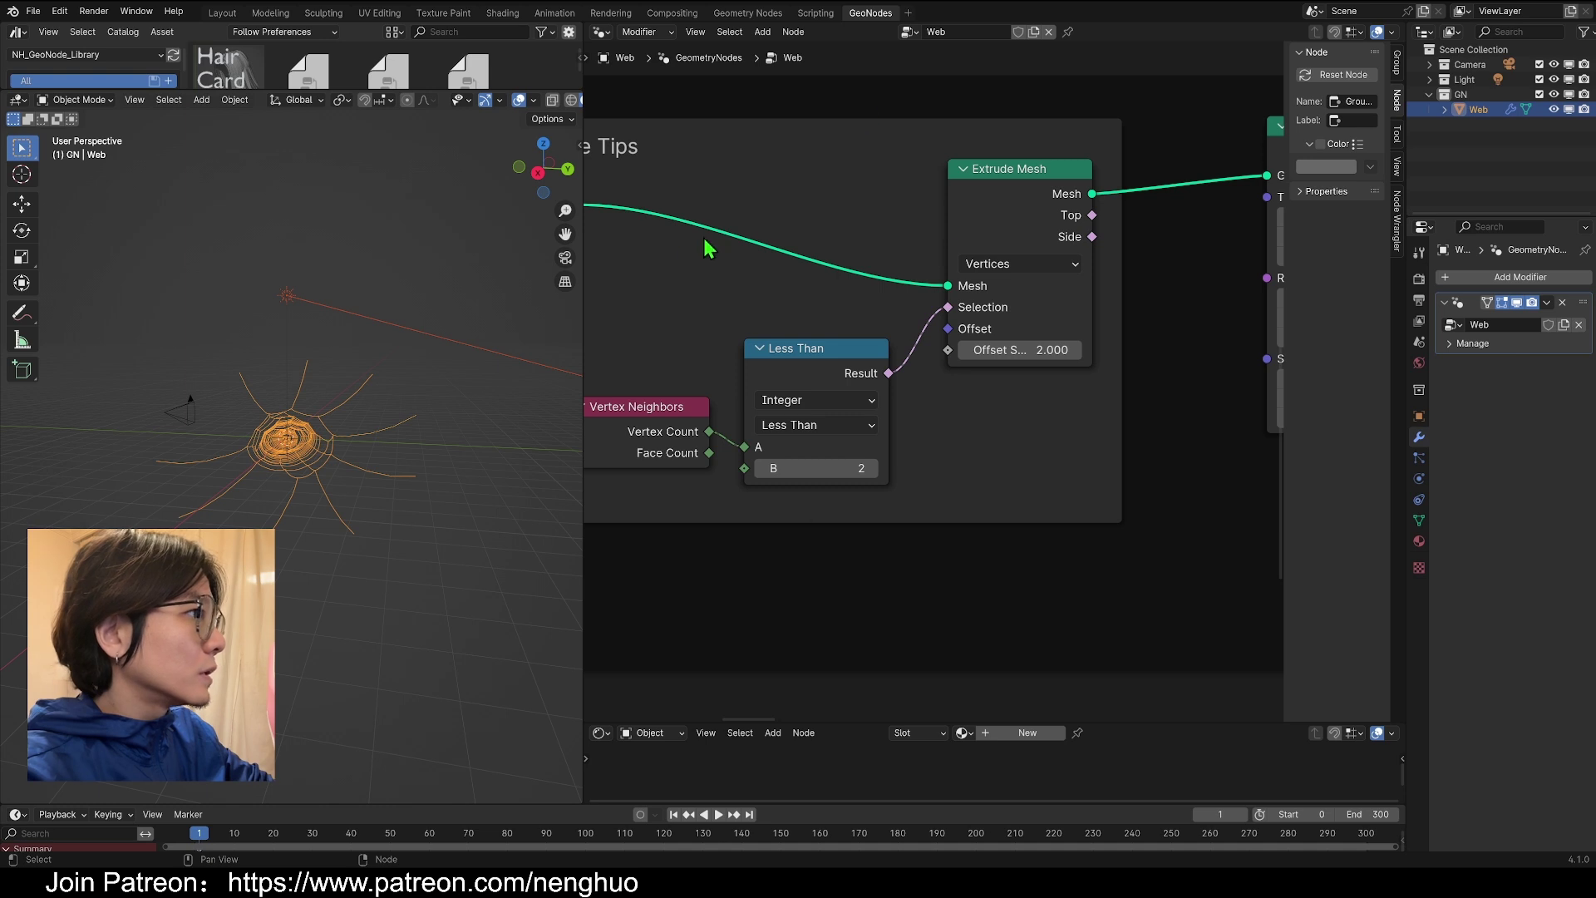
scroll(301, 482, up, 3)
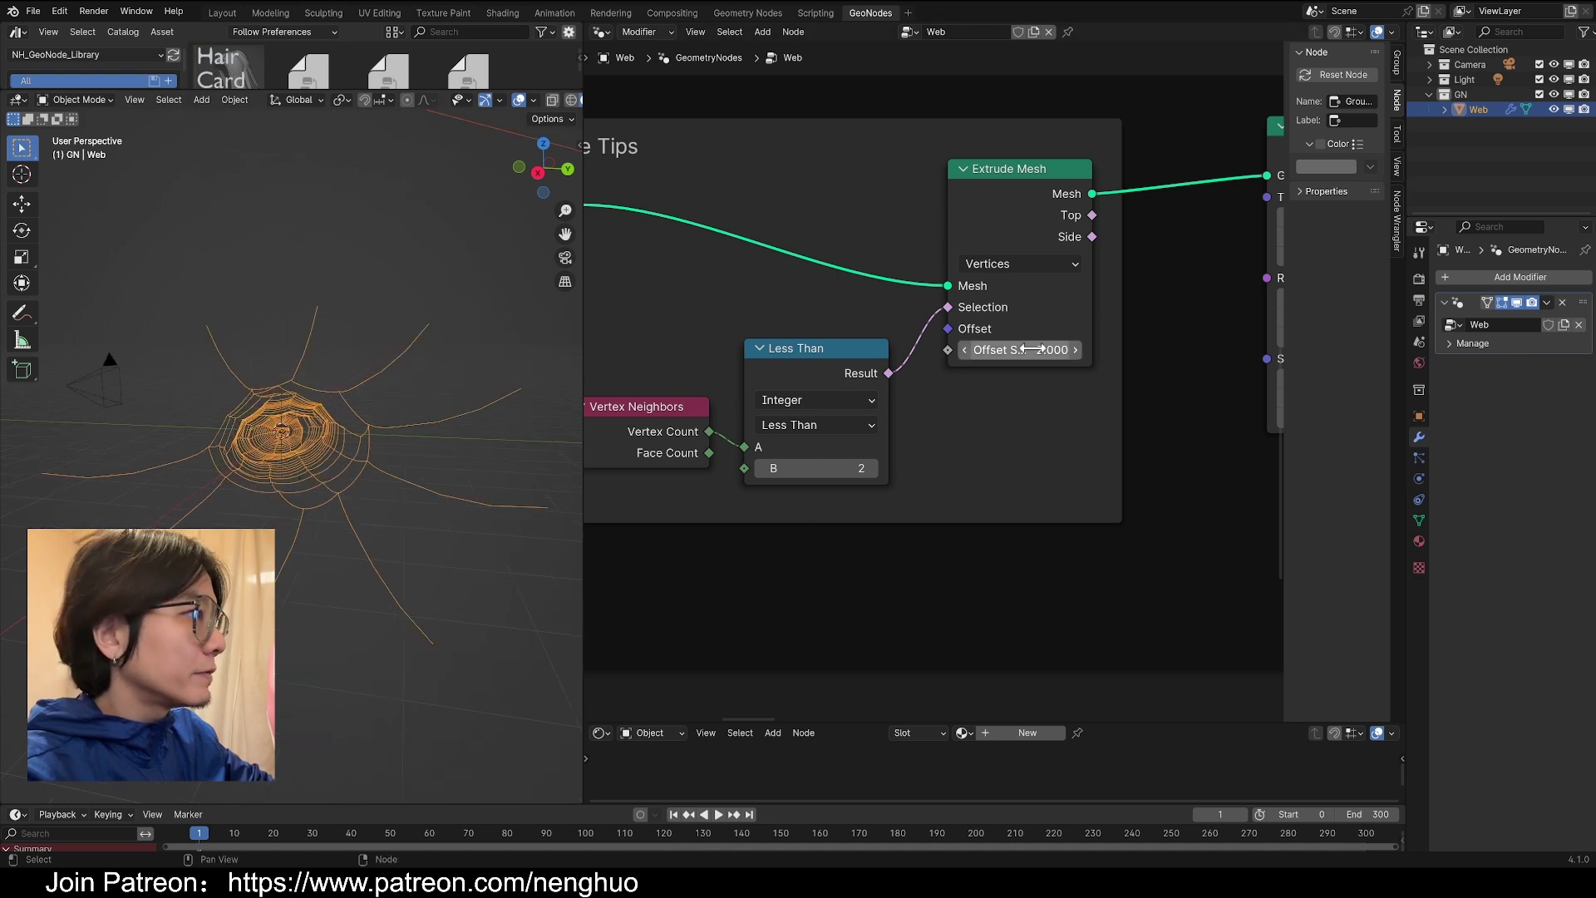
mouse_move(1043, 350)
mouse_down()
mouse_move(1068, 349)
mouse_move(1031, 349)
mouse_move(1064, 349)
mouse_move(1047, 358)
mouse_up()
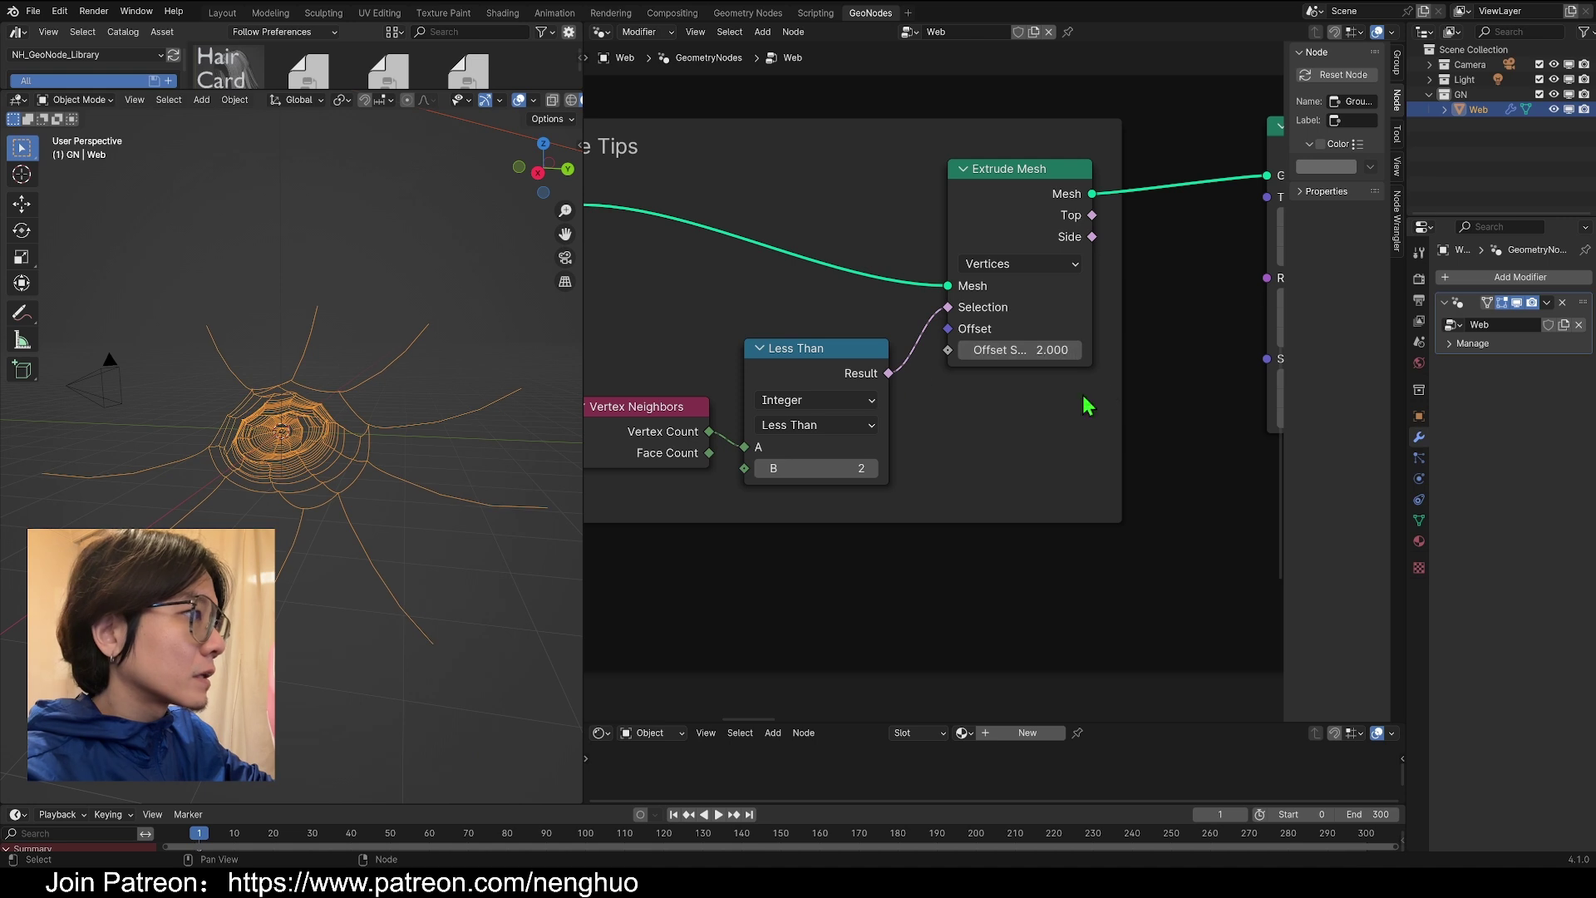
scroll(989, 411, down, 9)
middle_drag(915, 501, 928, 384)
key(shift+a)
text(ran)
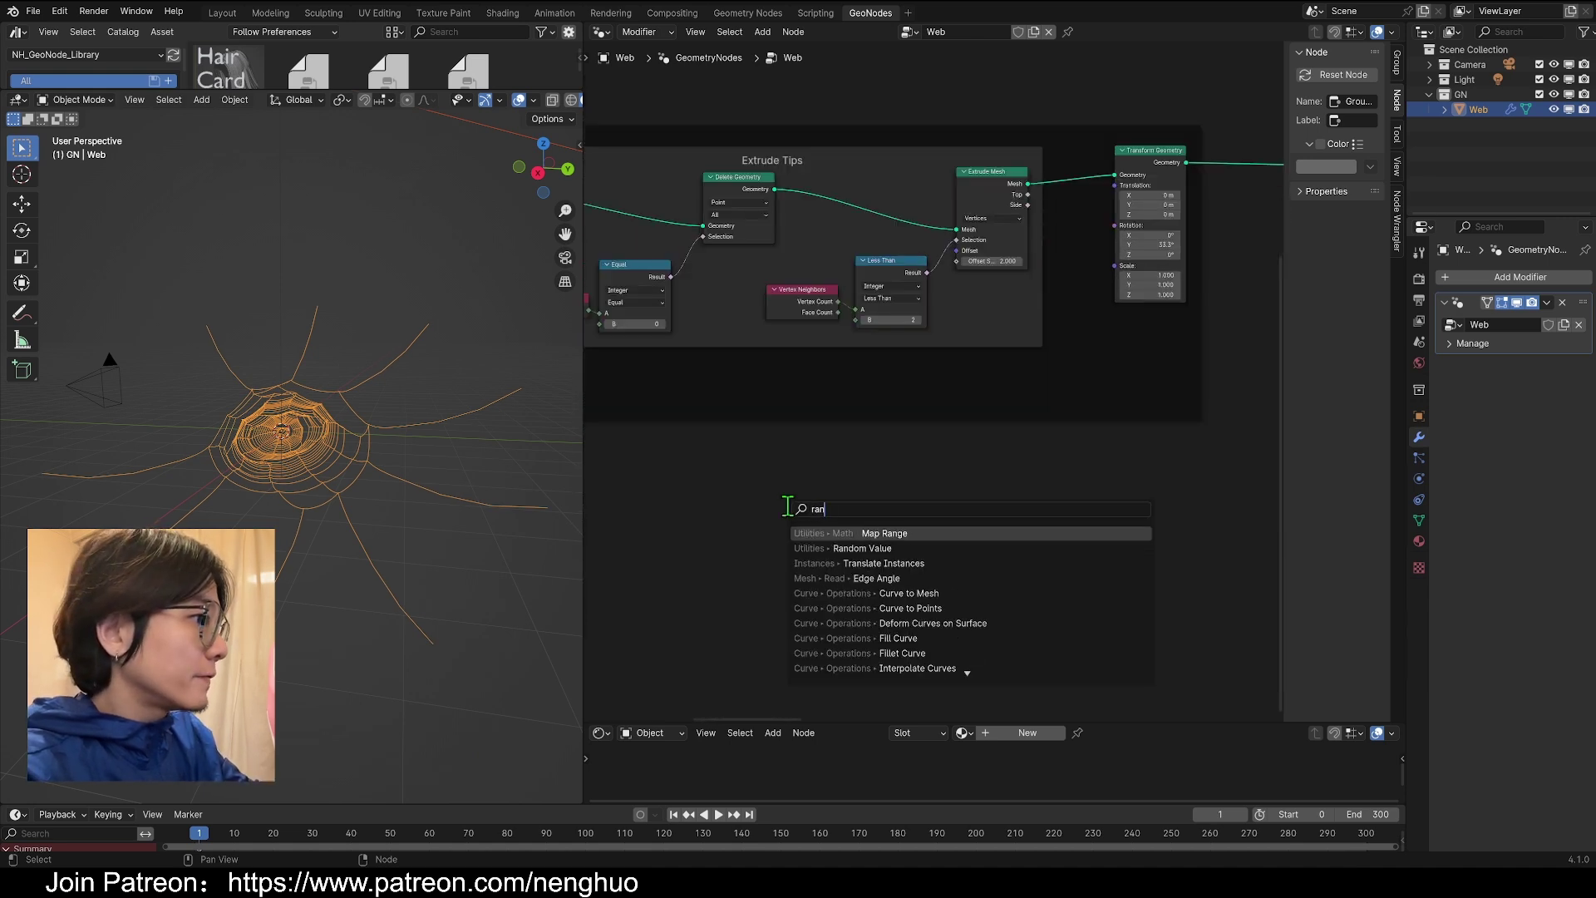
key(Down)
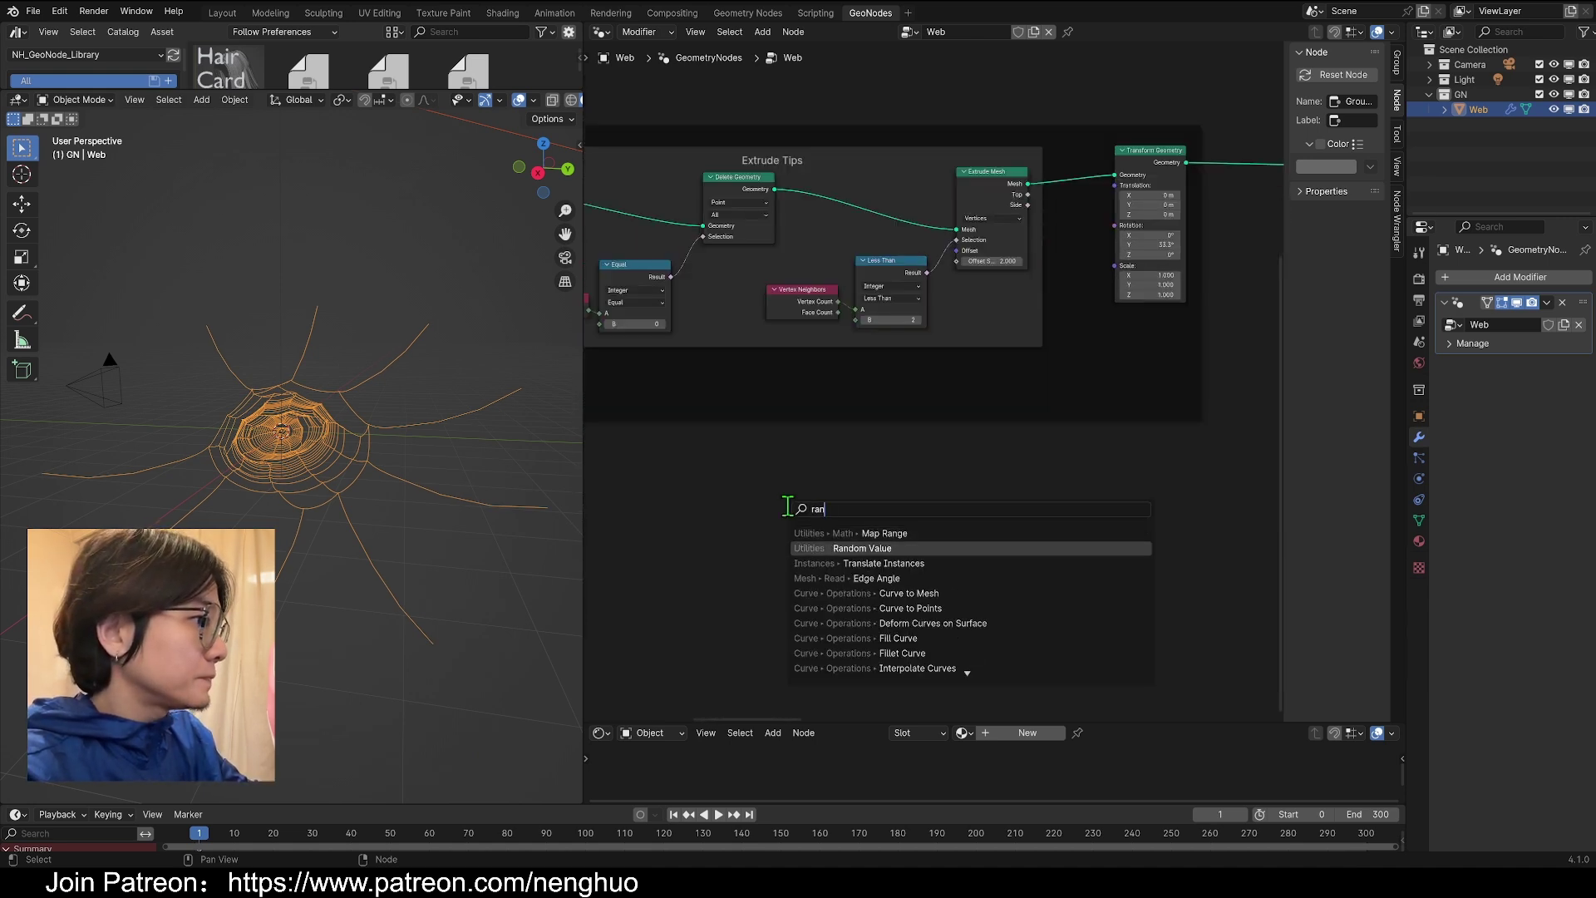
key(Return)
click(860, 472)
- Connect the Random Value output to Extrude Mesh's Offset Scale and set its Max to 7.5 and Seed to 17
scroll(986, 500, down, 6)
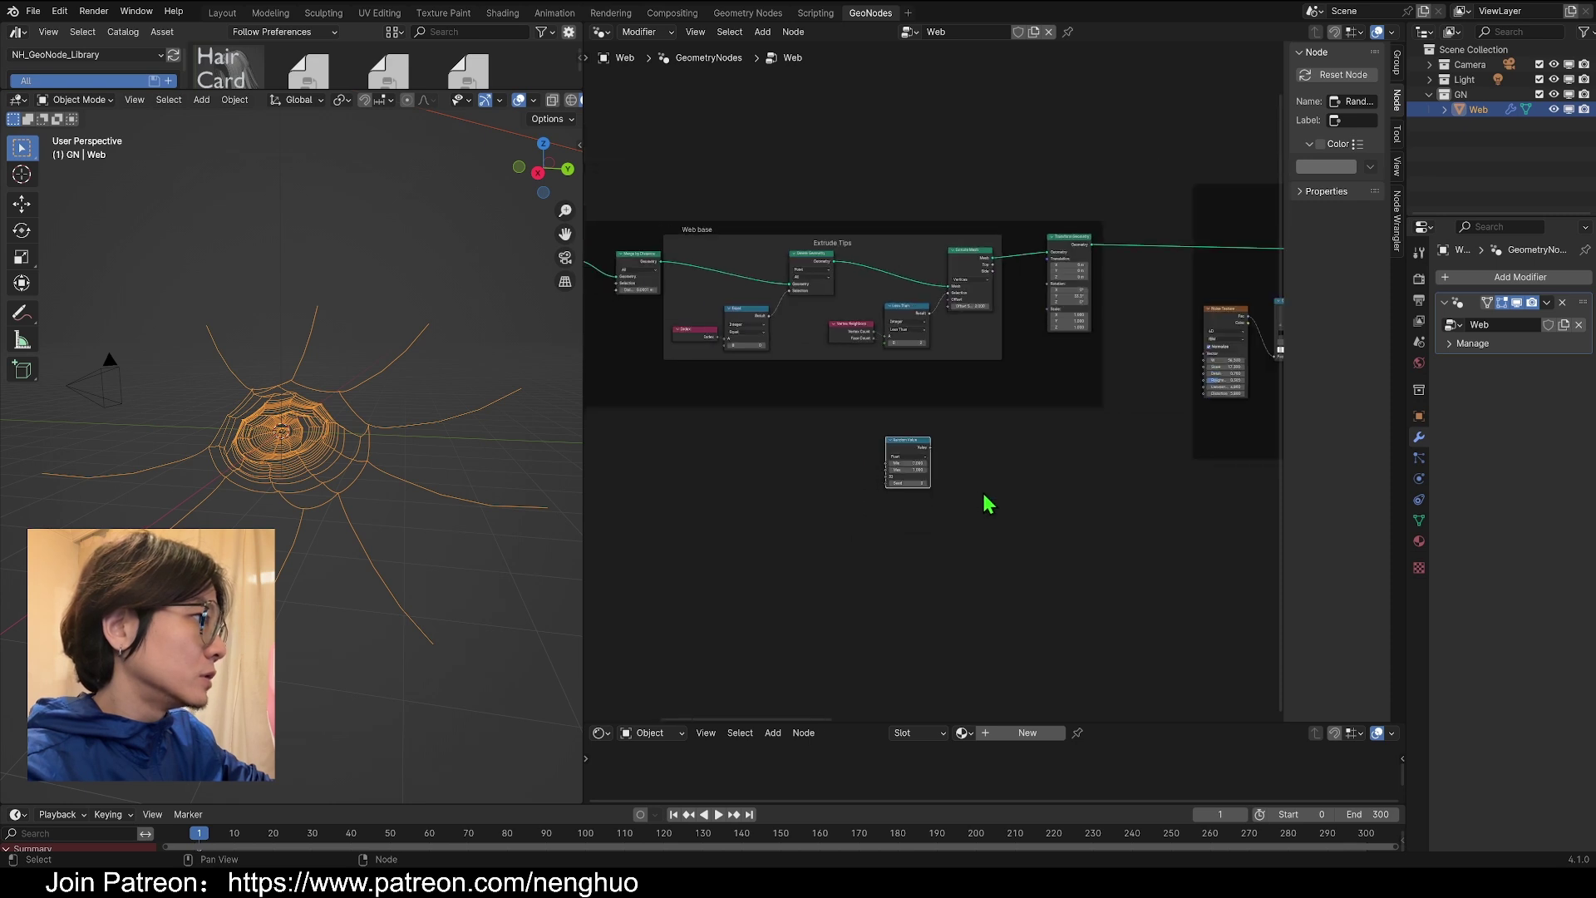
middle_drag(987, 502, 834, 525)
scroll(820, 449, up, 4)
middle_drag(820, 449, 1018, 492)
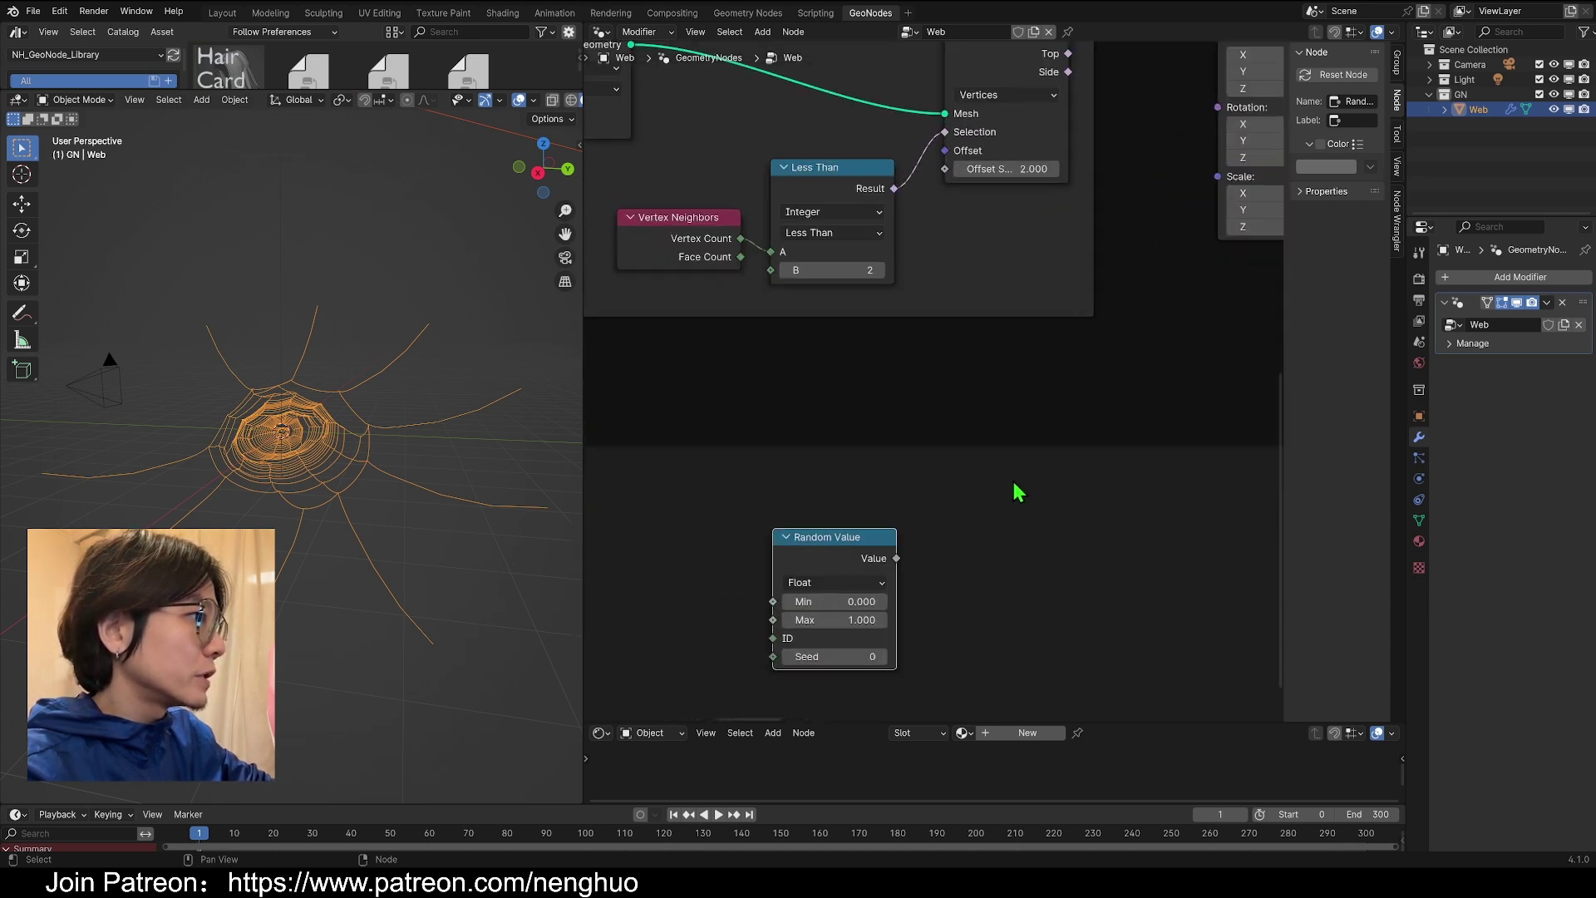
drag(897, 558, 983, 175)
middle_drag(990, 45, 984, 125)
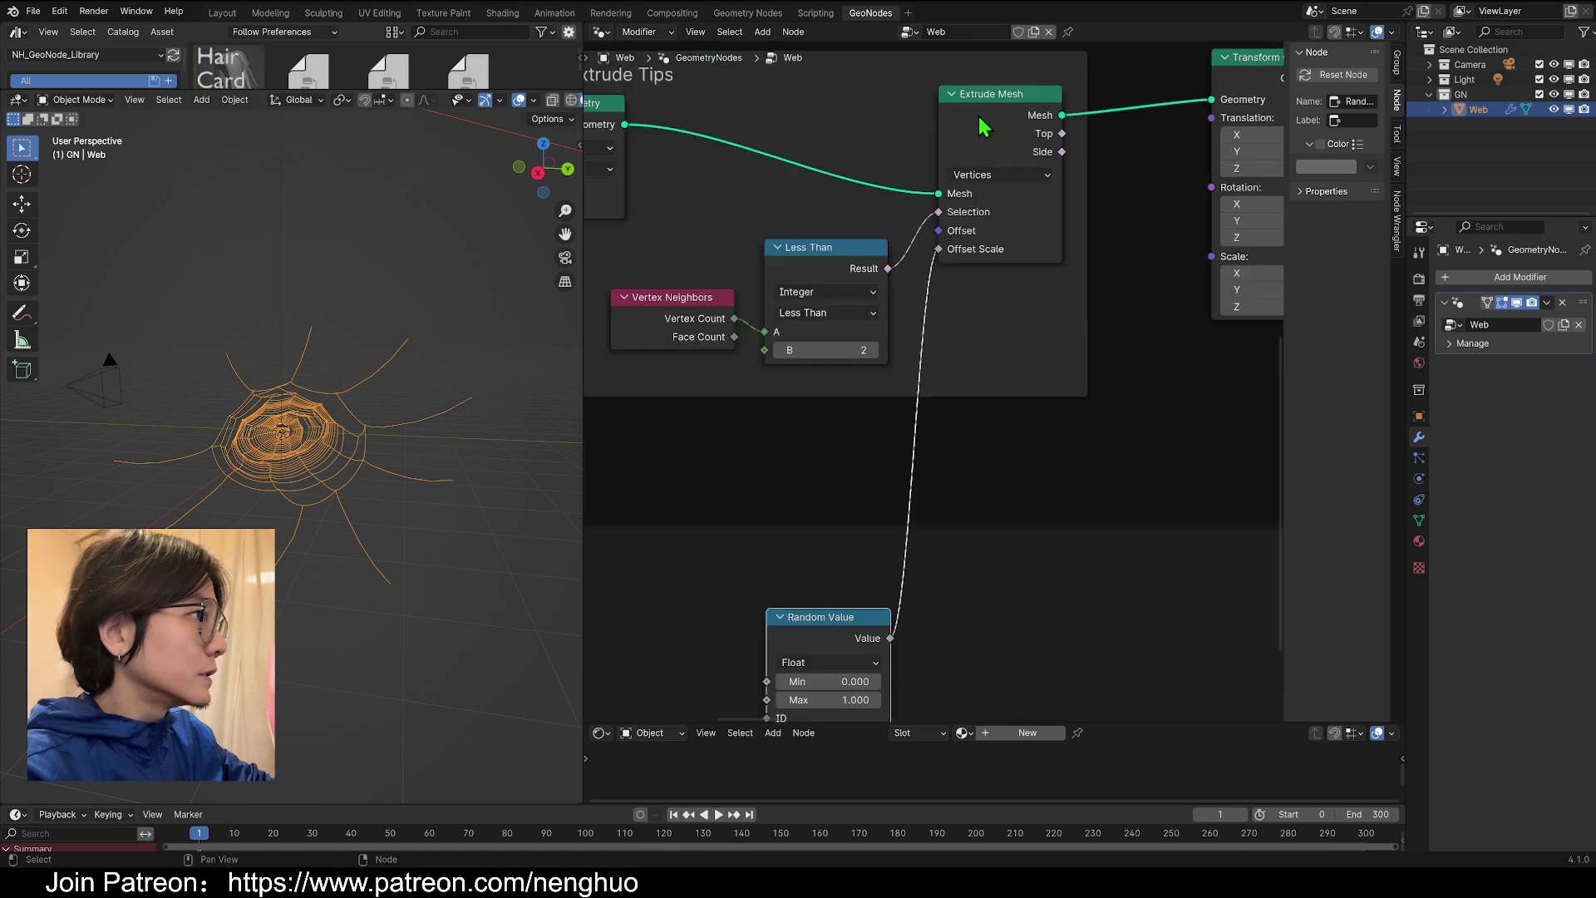
scroll(934, 474, down, 3)
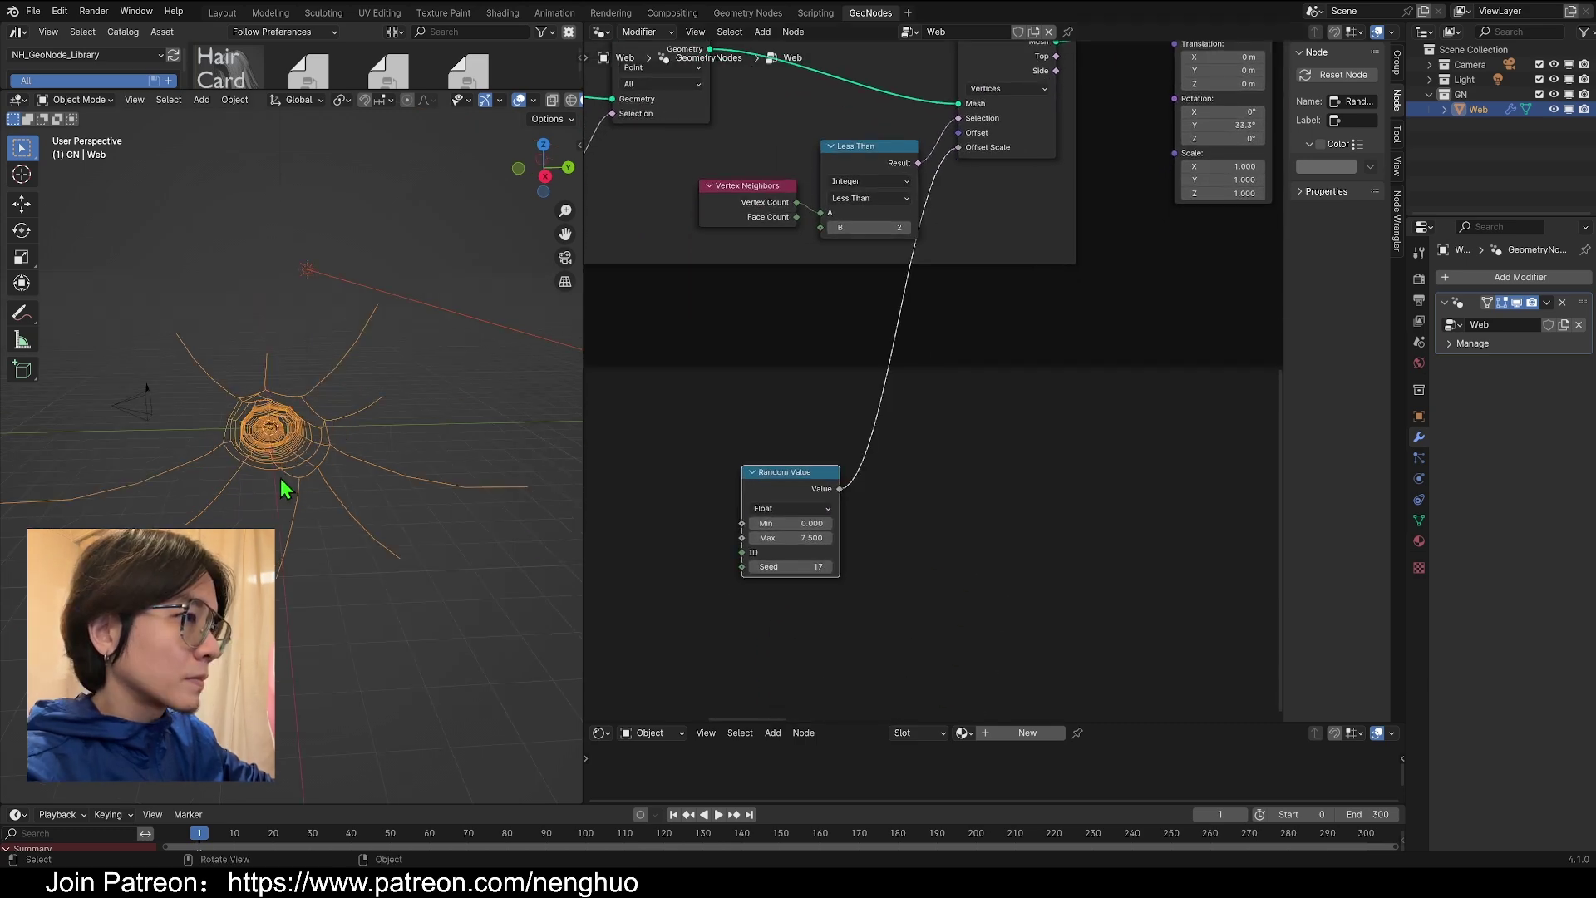
- Look through the camera and reposition it with walk navigation so the spider web is framed
middle_drag(285, 482, 154, 441)
scroll(1036, 430, down, 2)
scroll(926, 416, up, 2)
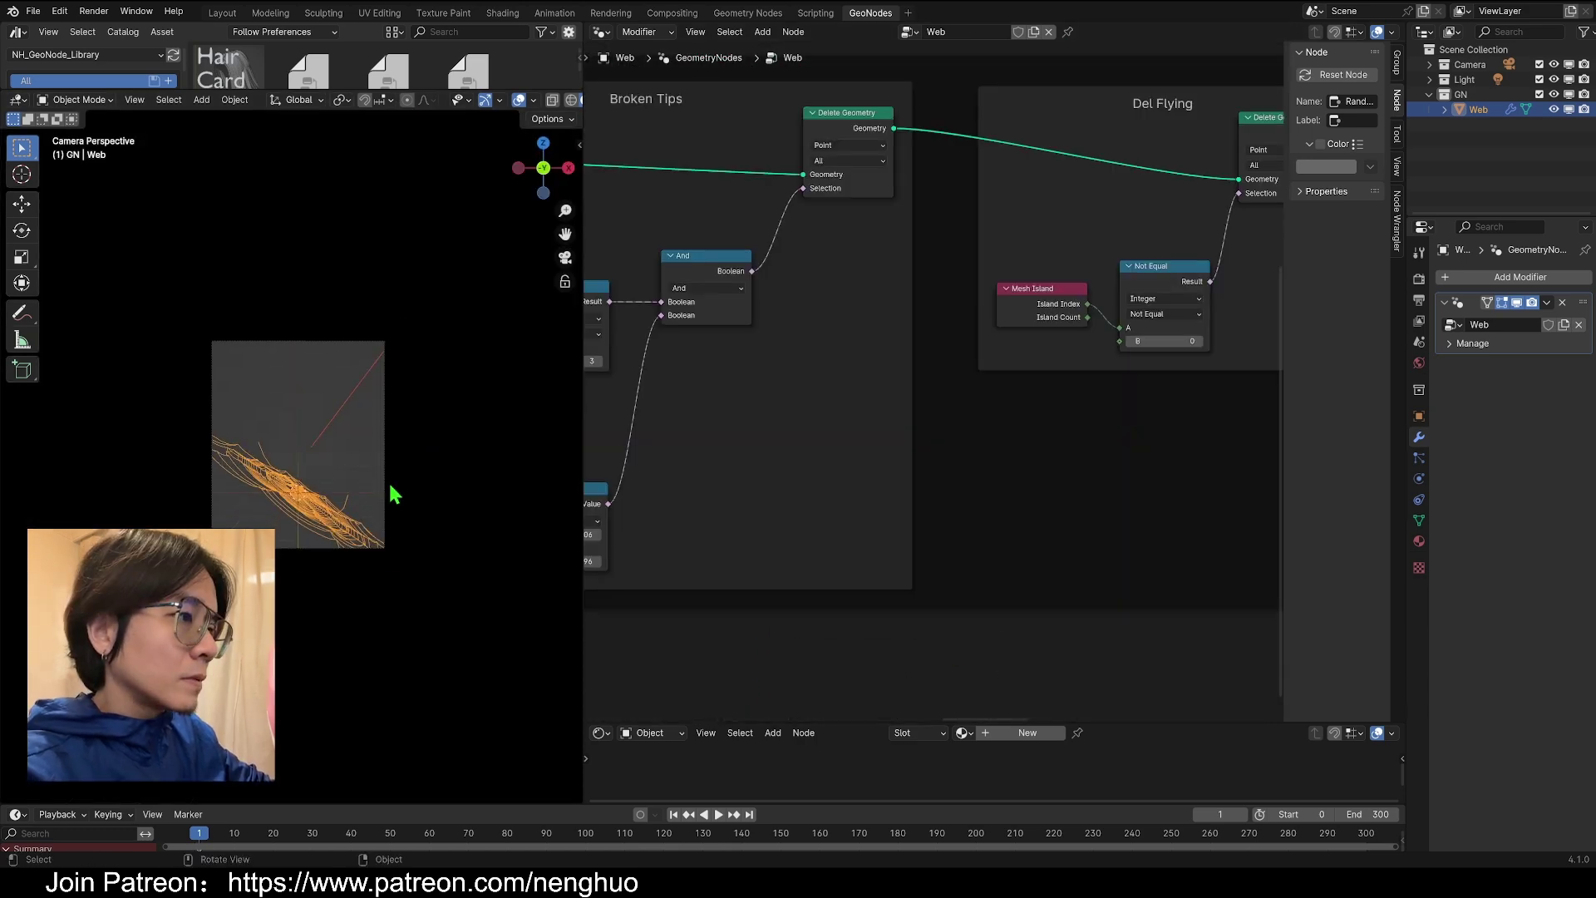
key(d)
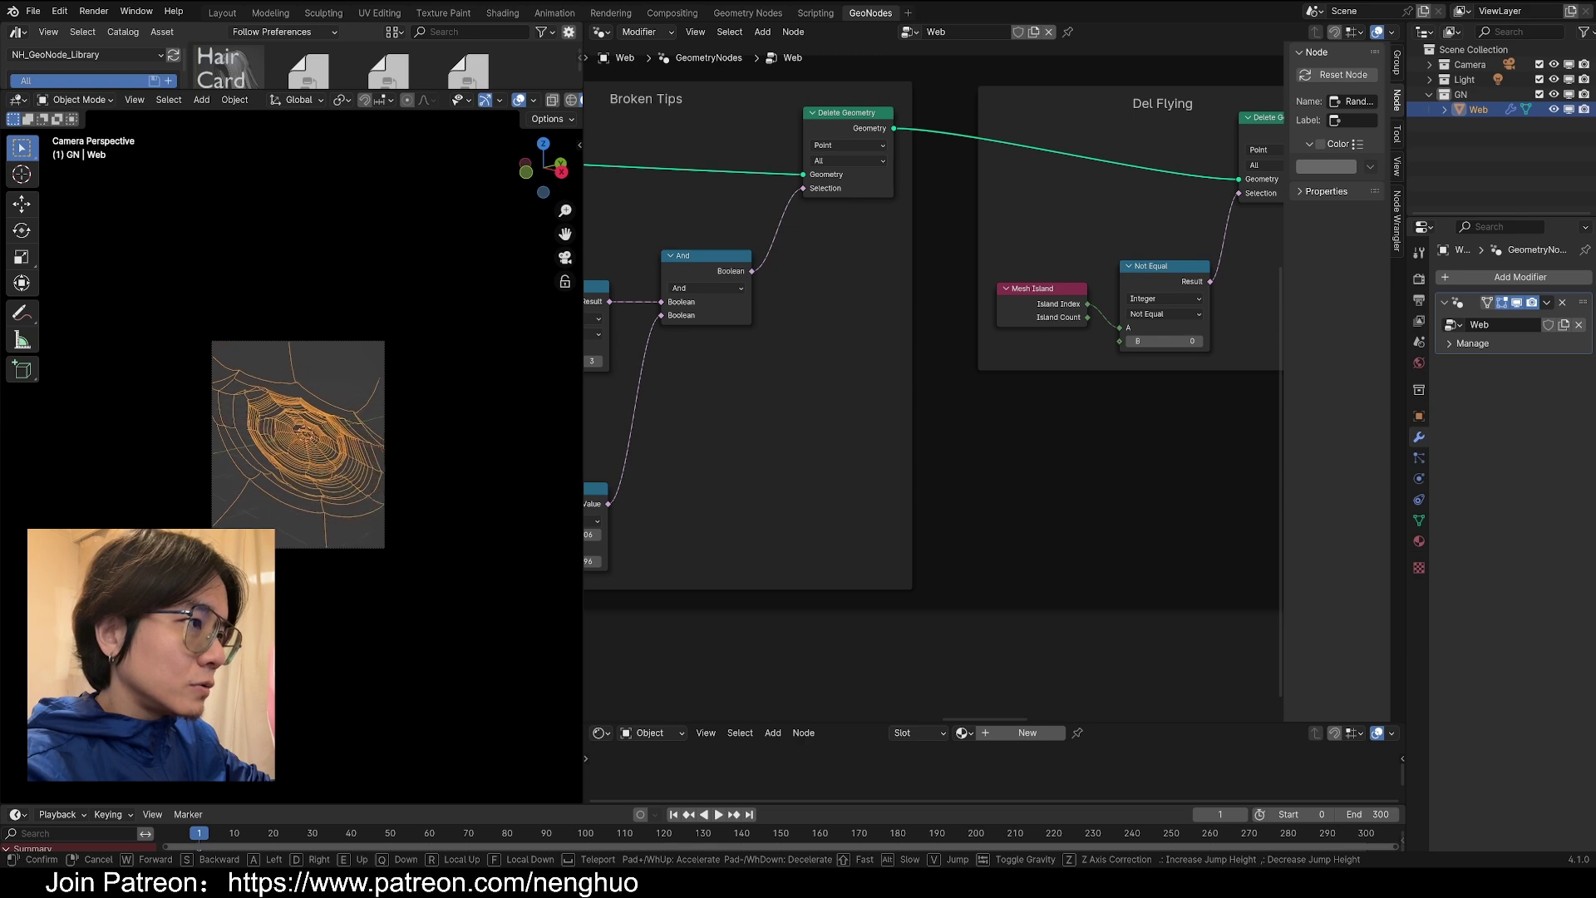
key(d)
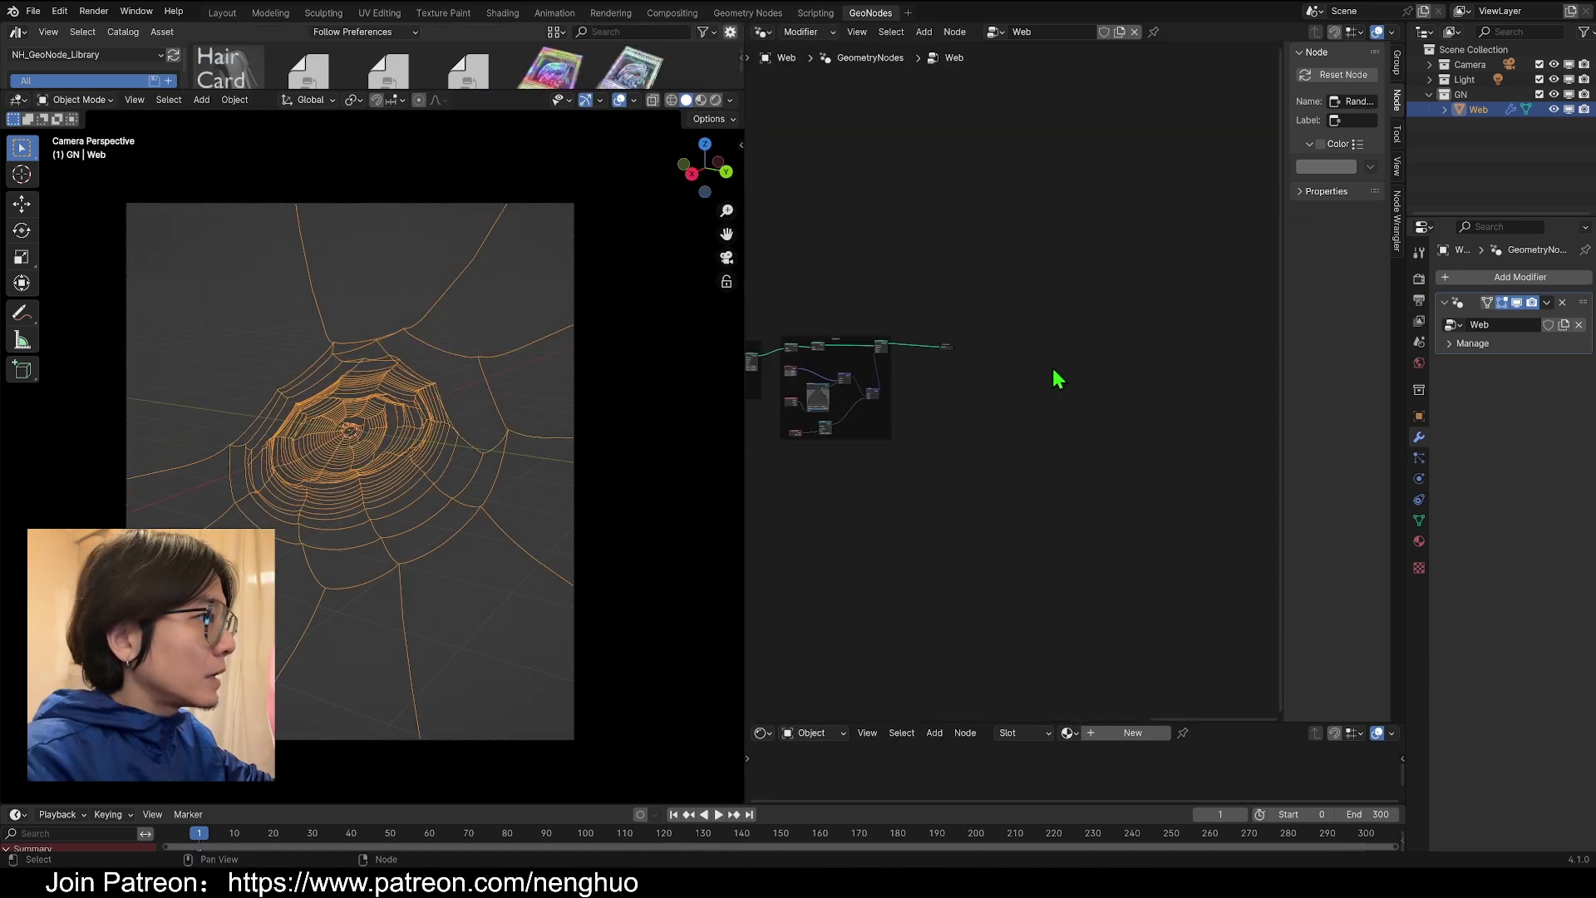
- Move the Group Output node farther from the last frame to make room for more nodes
scroll(960, 358, down, 3)
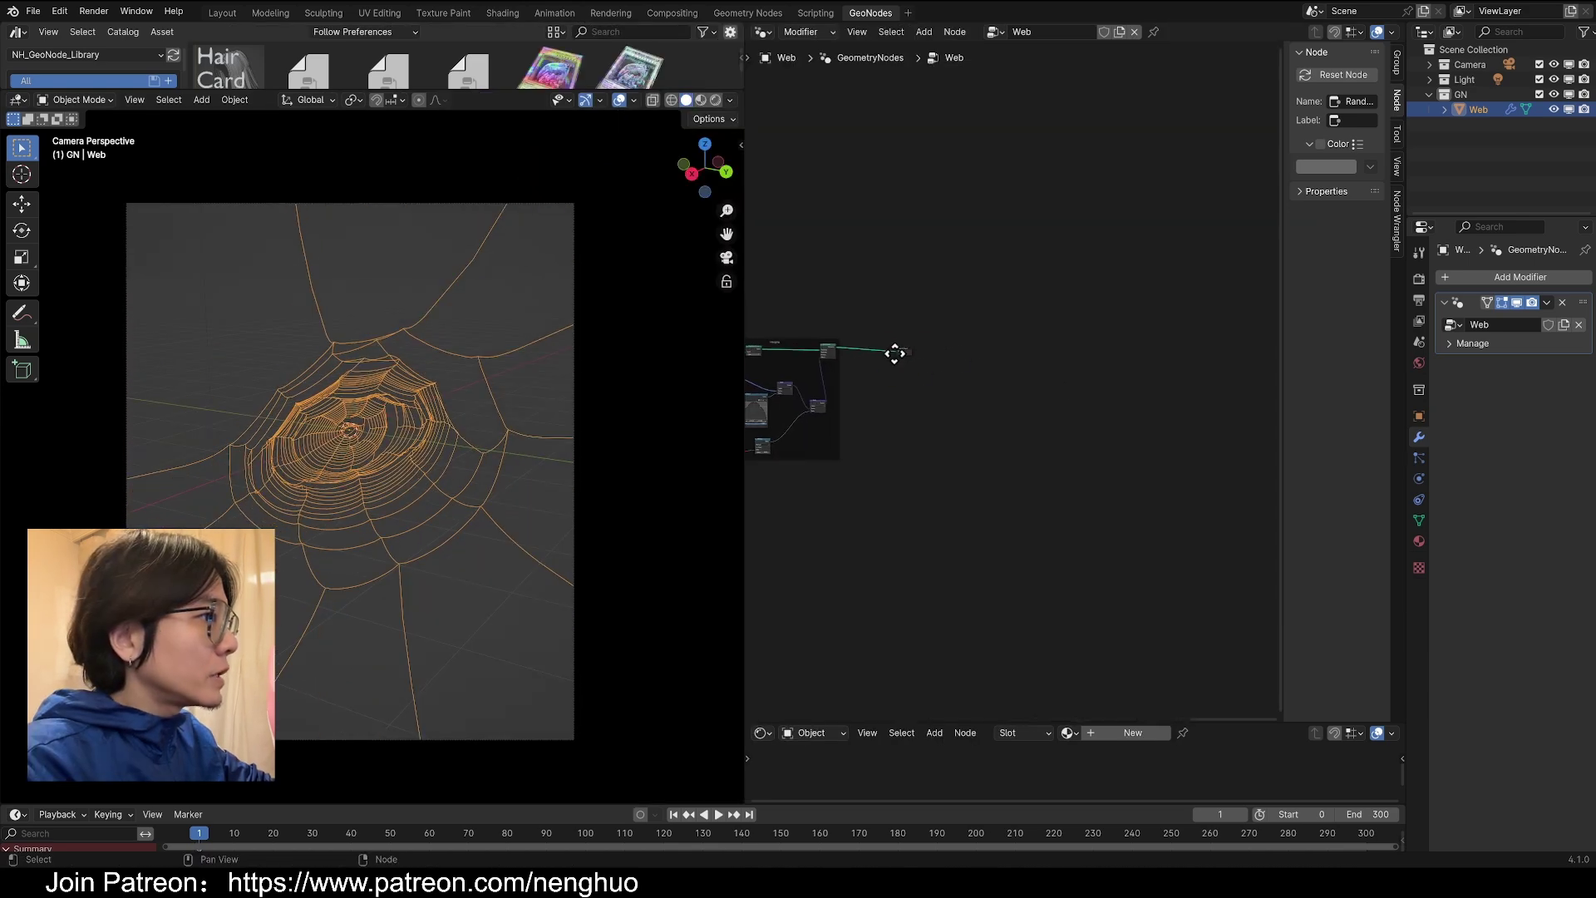
drag(772, 323, 1076, 314)
middle_drag(902, 422, 1183, 407)
scroll(1184, 407, down, 6)
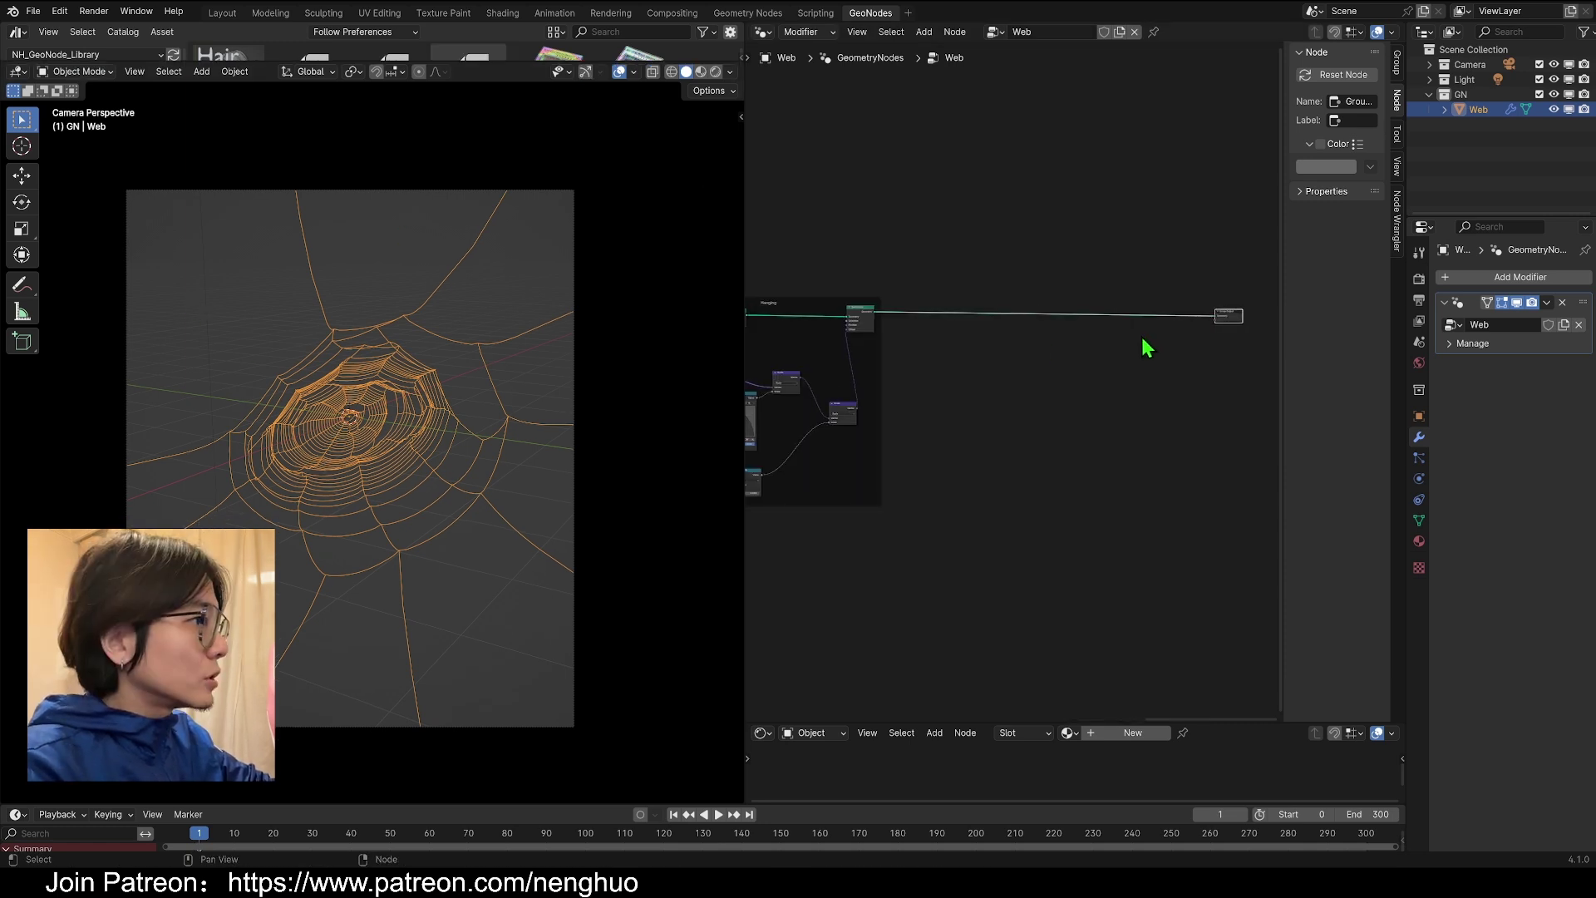
- Add an Instance on Points node and feed its Points input from the final Set Position node
scroll(972, 359, up, 5)
middle_drag(909, 335, 1152, 395)
middle_drag(1084, 346, 912, 342)
scroll(912, 342, down, 3)
key(shift+a)
text(s)
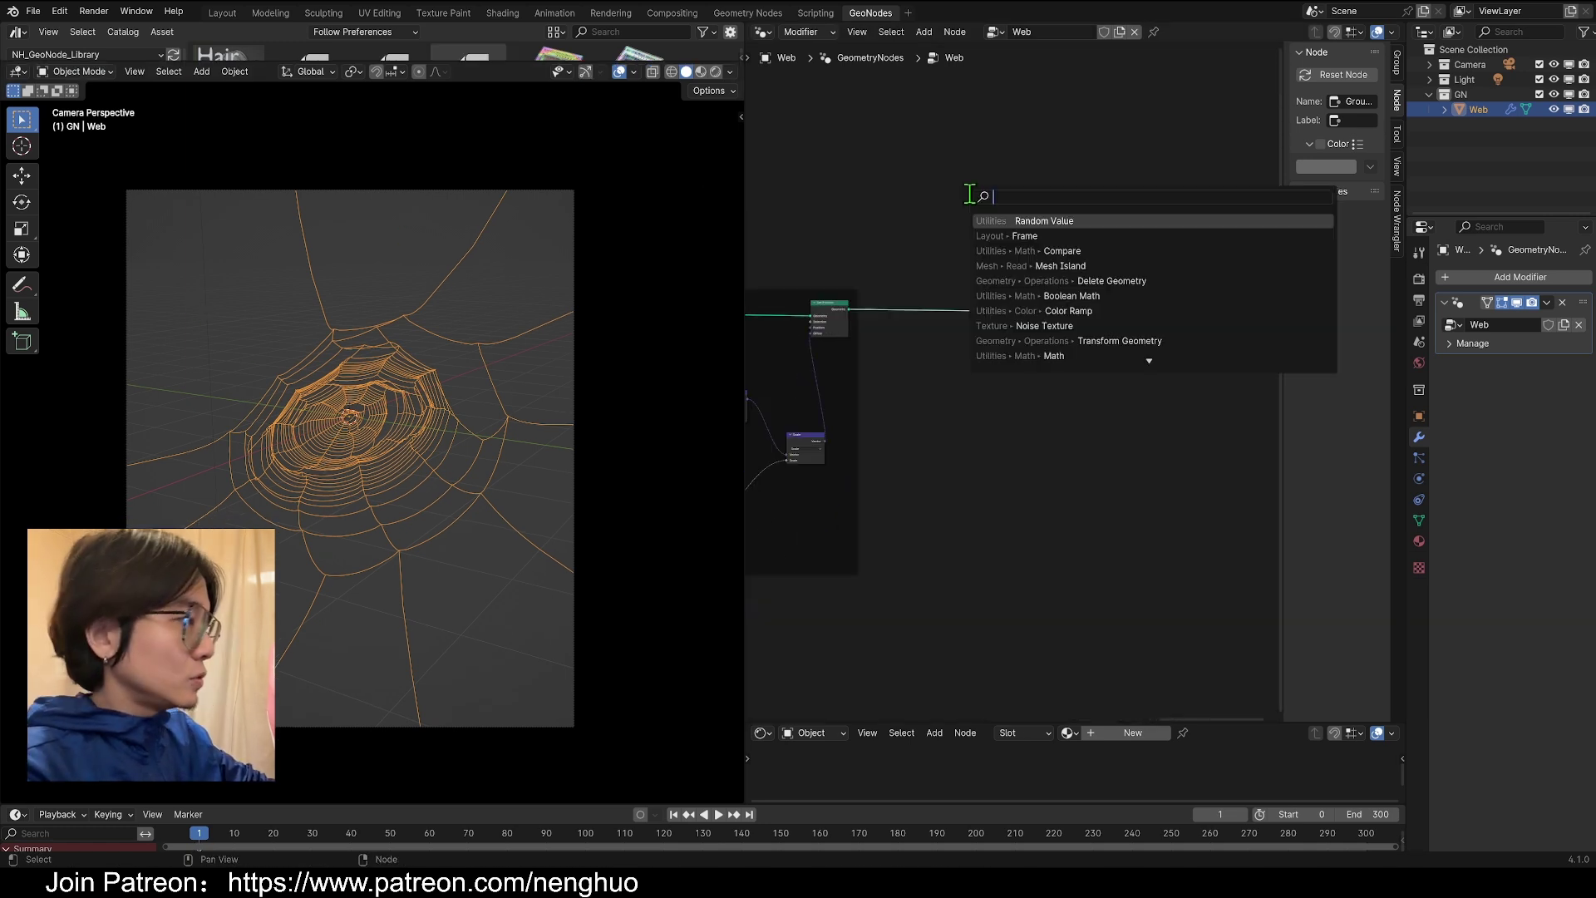
text(ins)
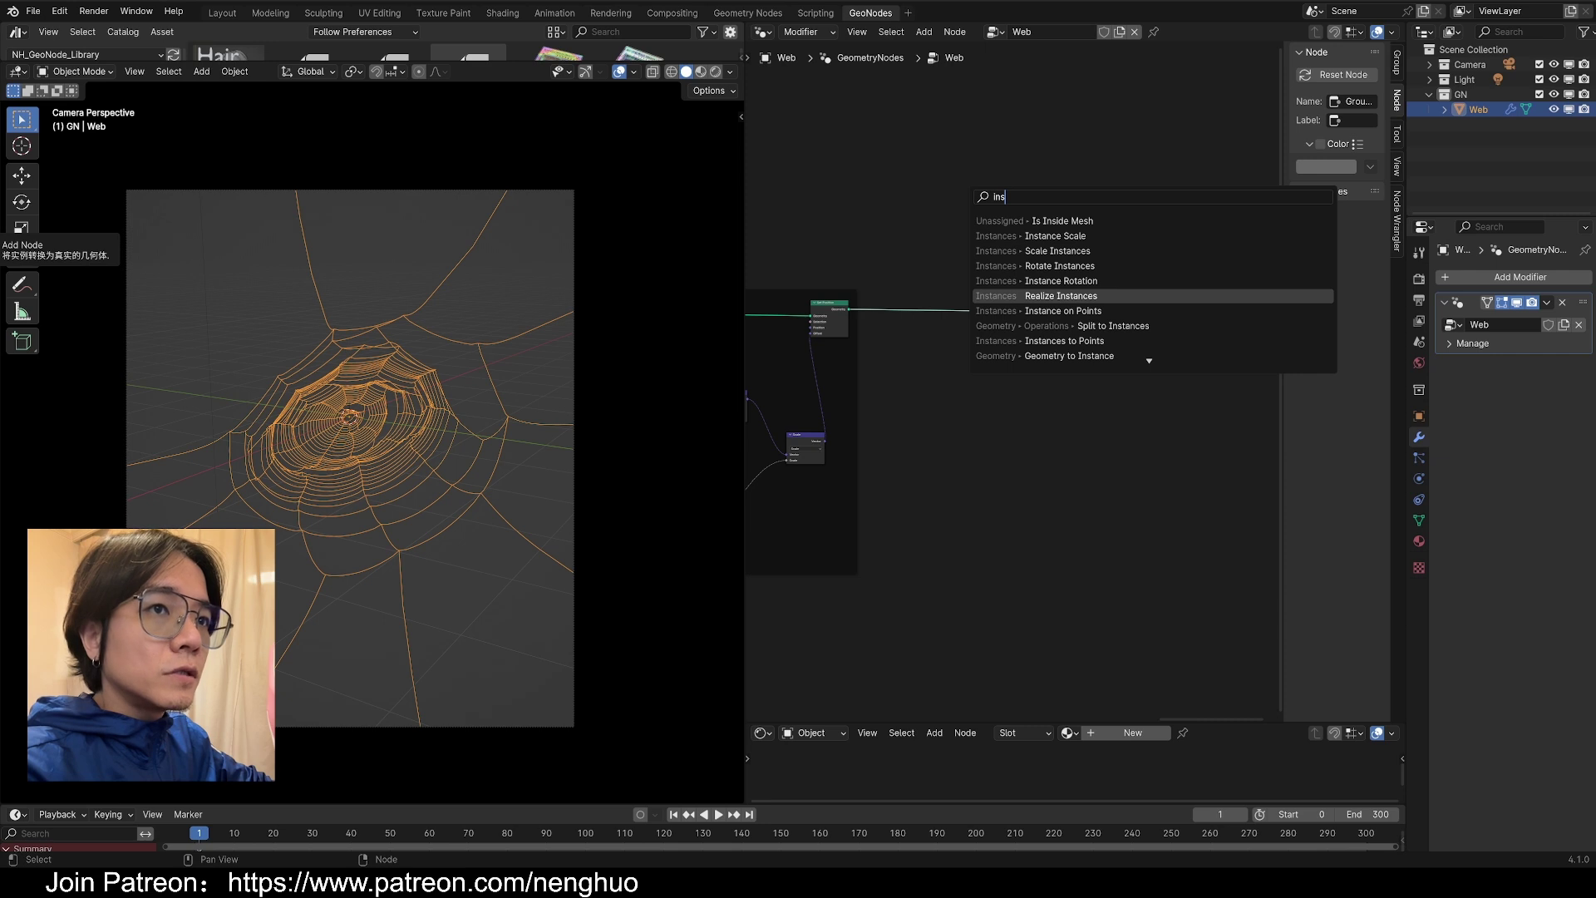
key(Return)
click(1062, 421)
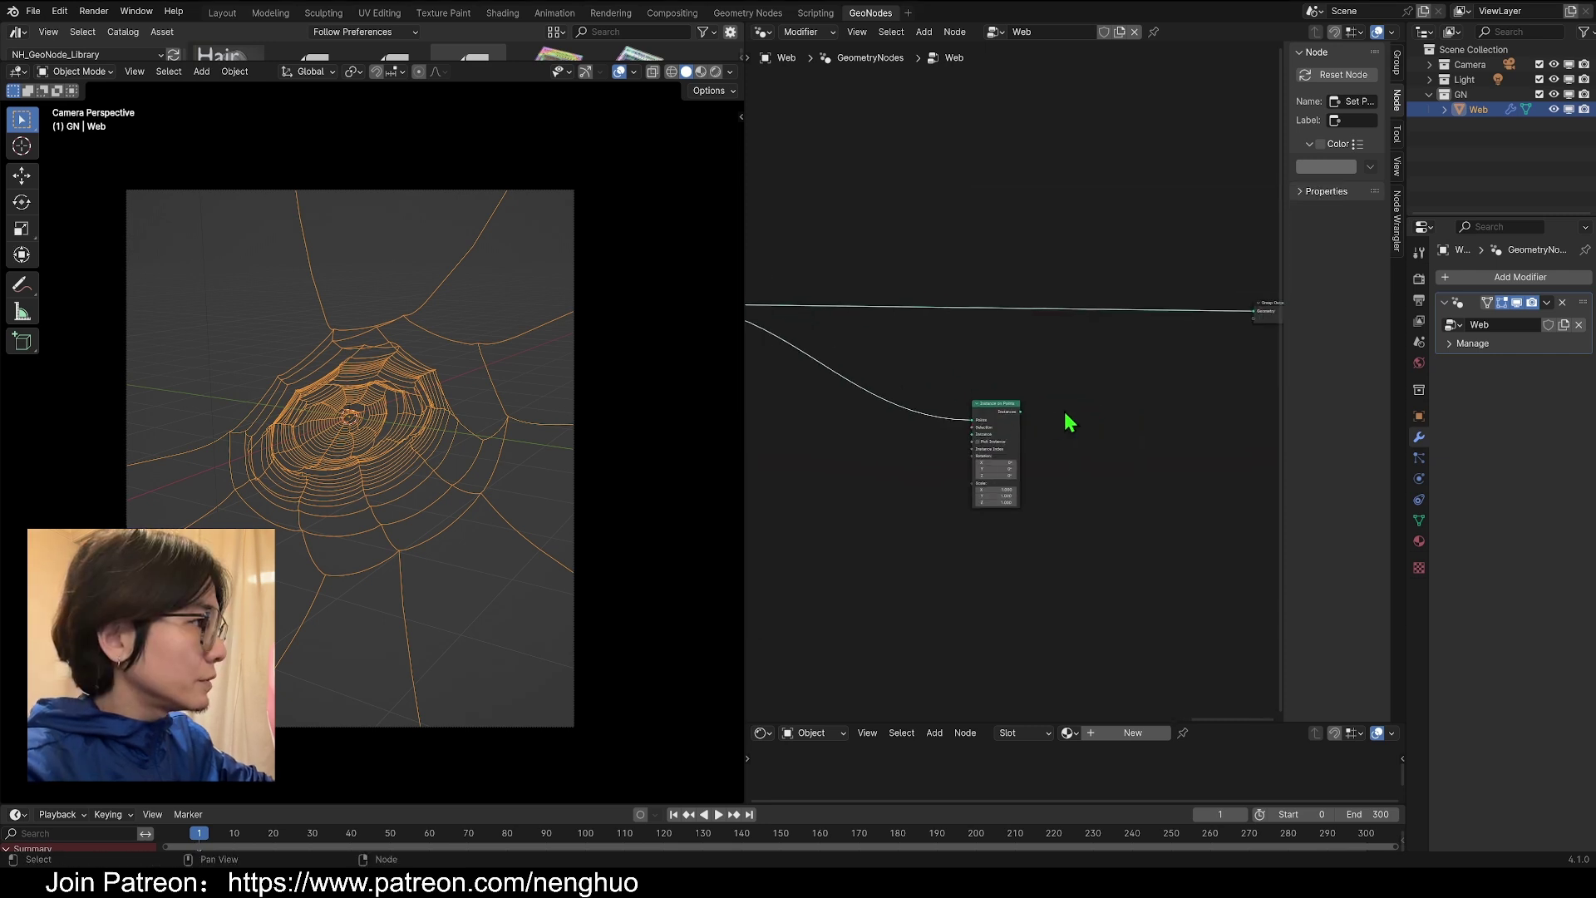
- Add an Ico Sphere node and connect its Mesh output to the Instance input of Instance on Points
key(shift+a)
click(1065, 412)
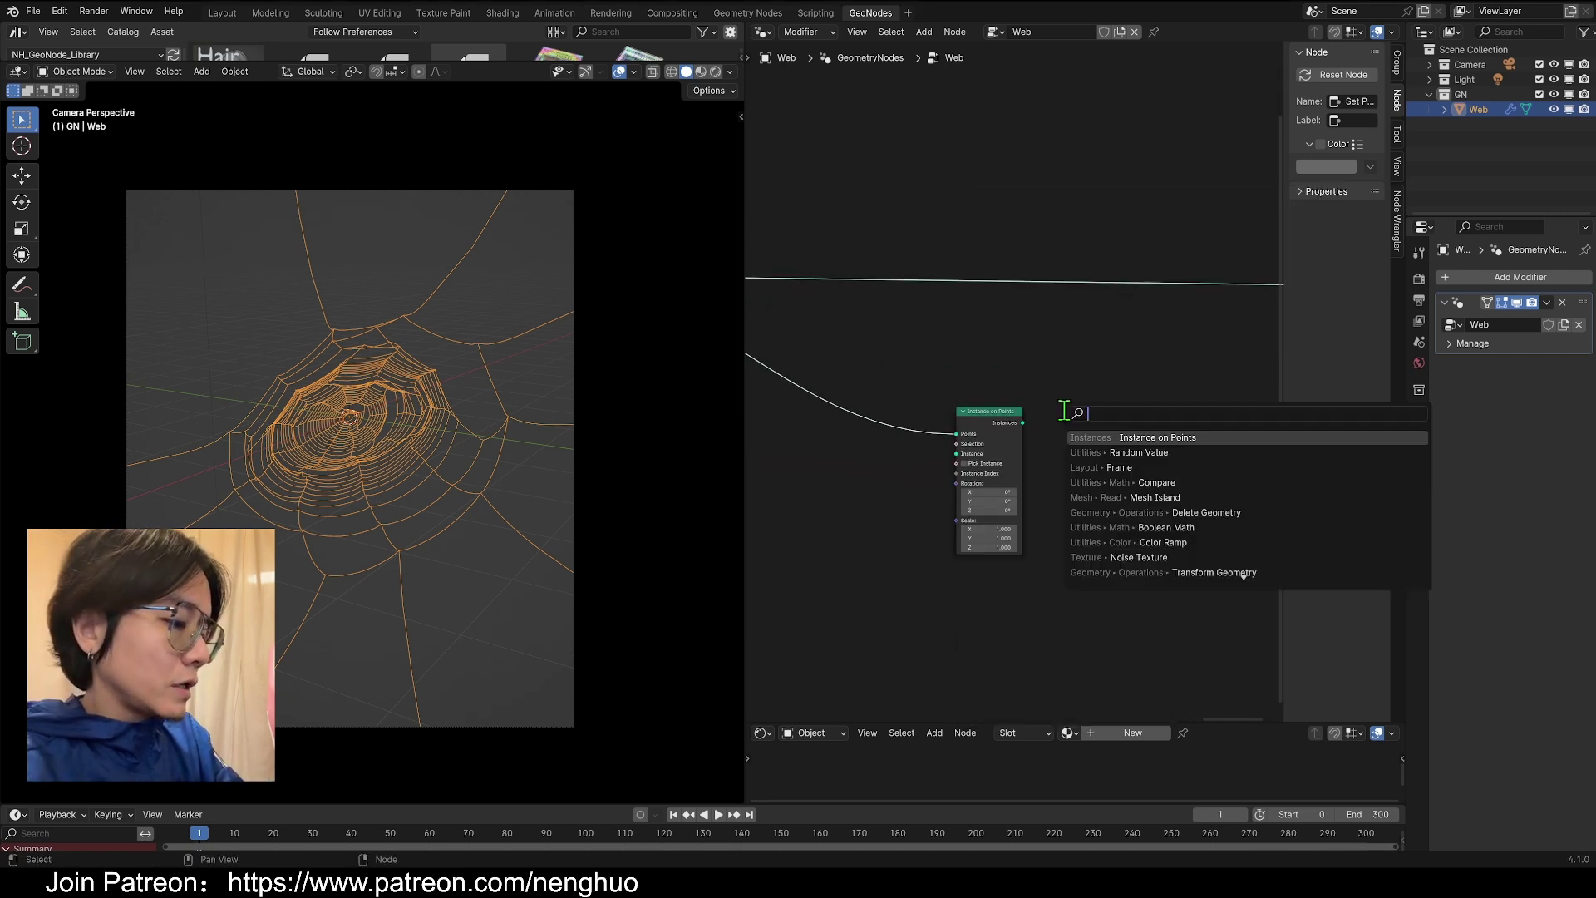
text(s)
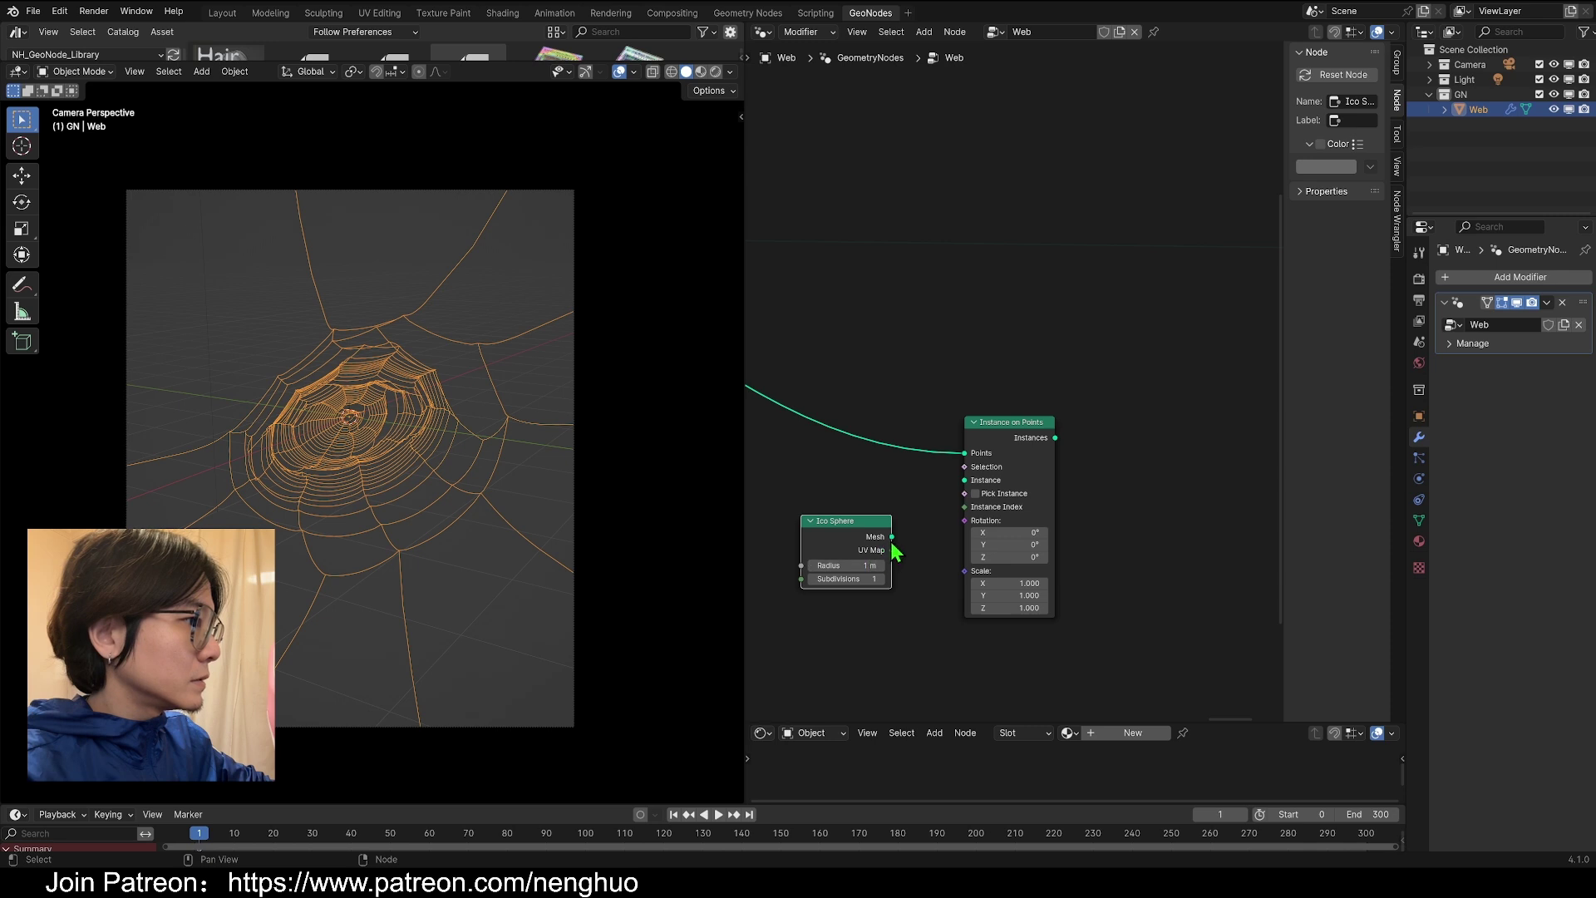
drag(892, 538, 974, 480)
scroll(1011, 399, down, 4)
middle_drag(1209, 451, 1132, 467)
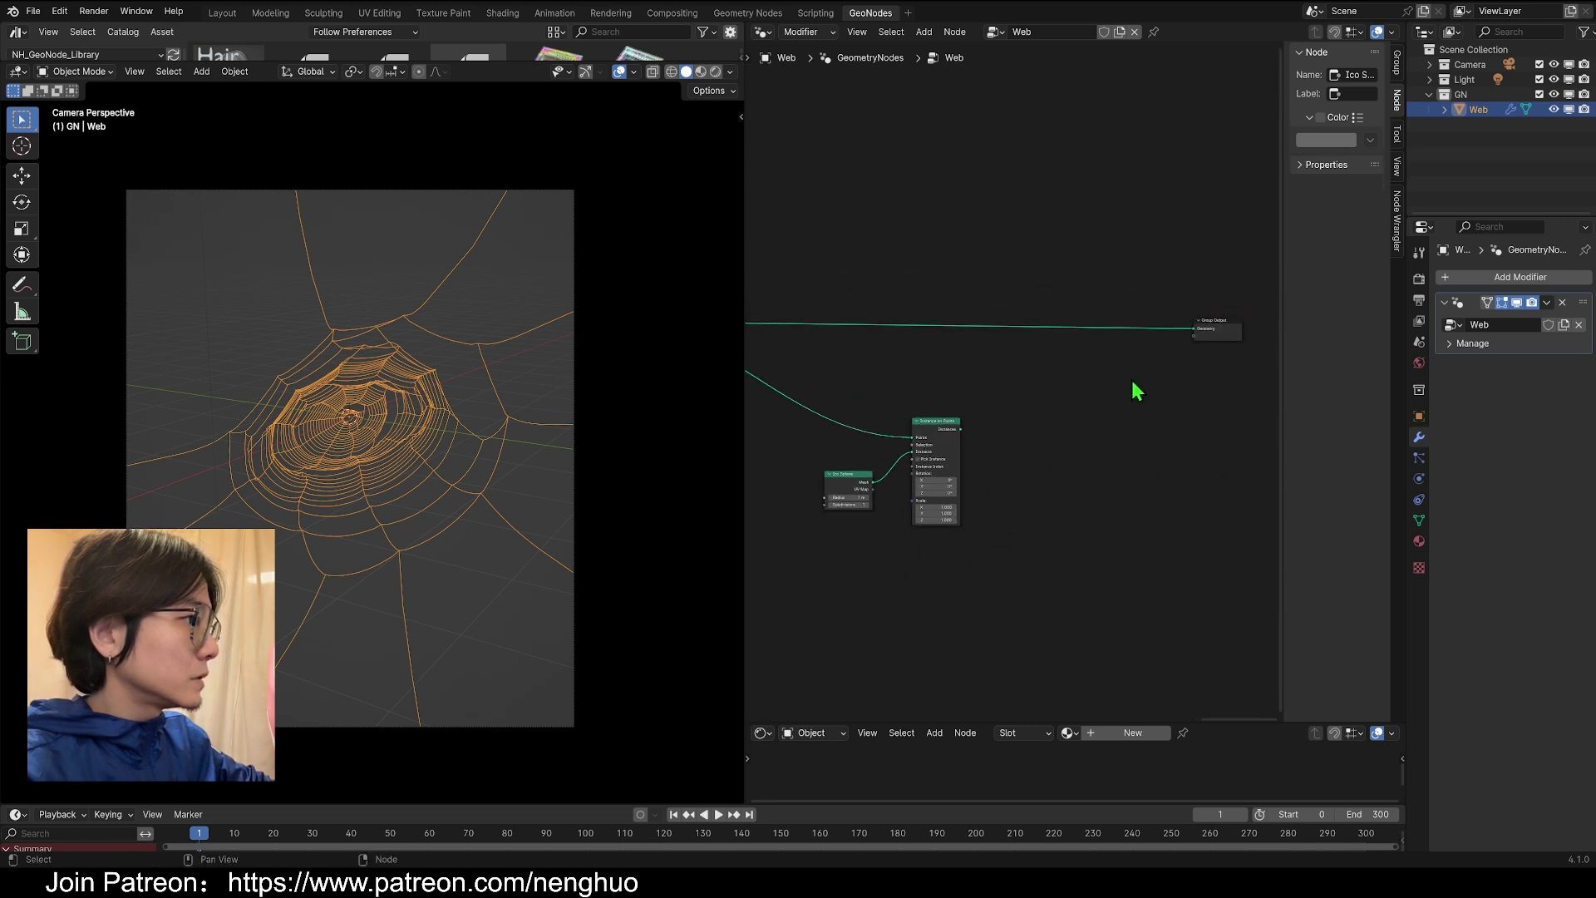
- Insert a Join Geometry node before Group Output and feed the Instances output of Instance on Points into it
key(shift+a)
click(1142, 374)
text(oing)
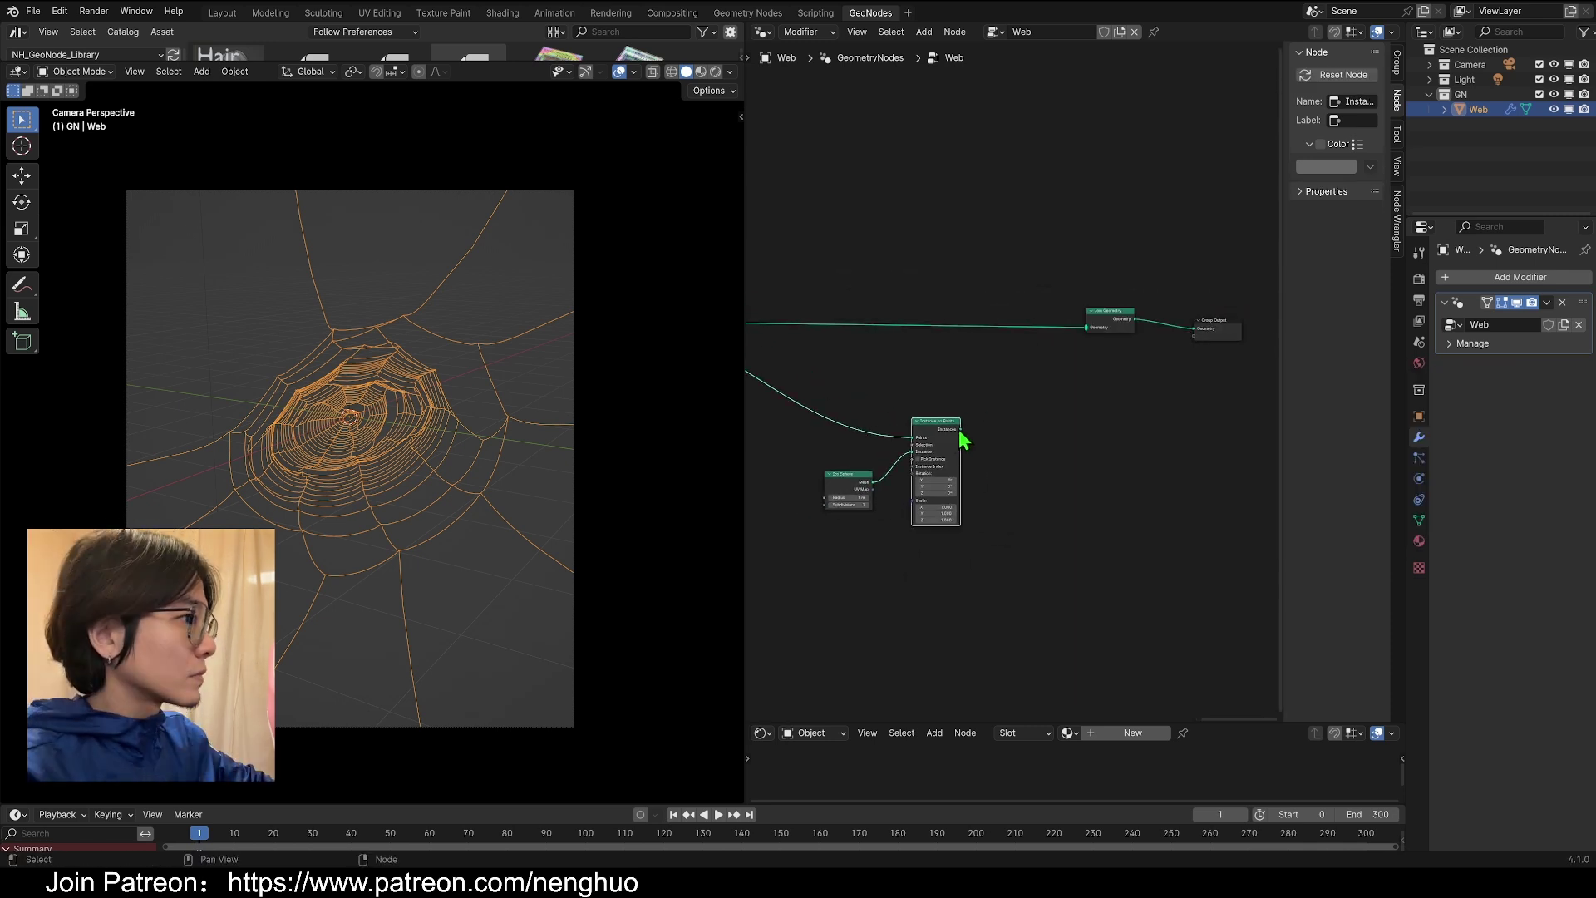
drag(960, 430, 1086, 328)
- Set the Ico Sphere's radius to 0.02 m and subdivisions to 2, and move Instance on Points slightly away from it
middle_drag(1105, 563, 1321, 535)
scroll(724, 559, up, 7)
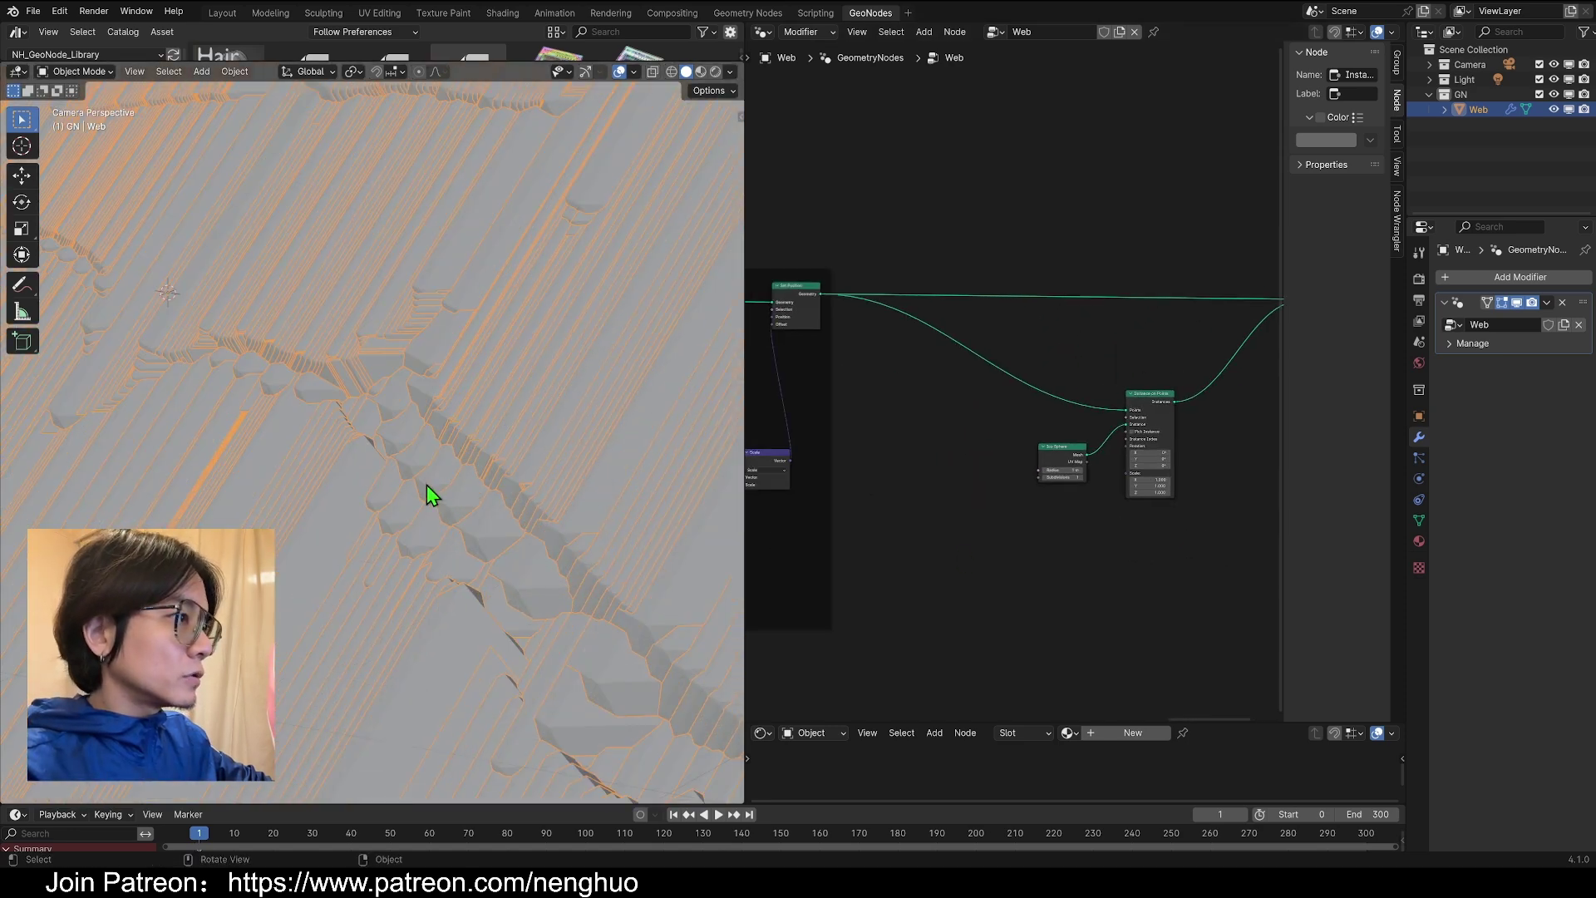
scroll(426, 486, down, 7)
scroll(1044, 499, up, 8)
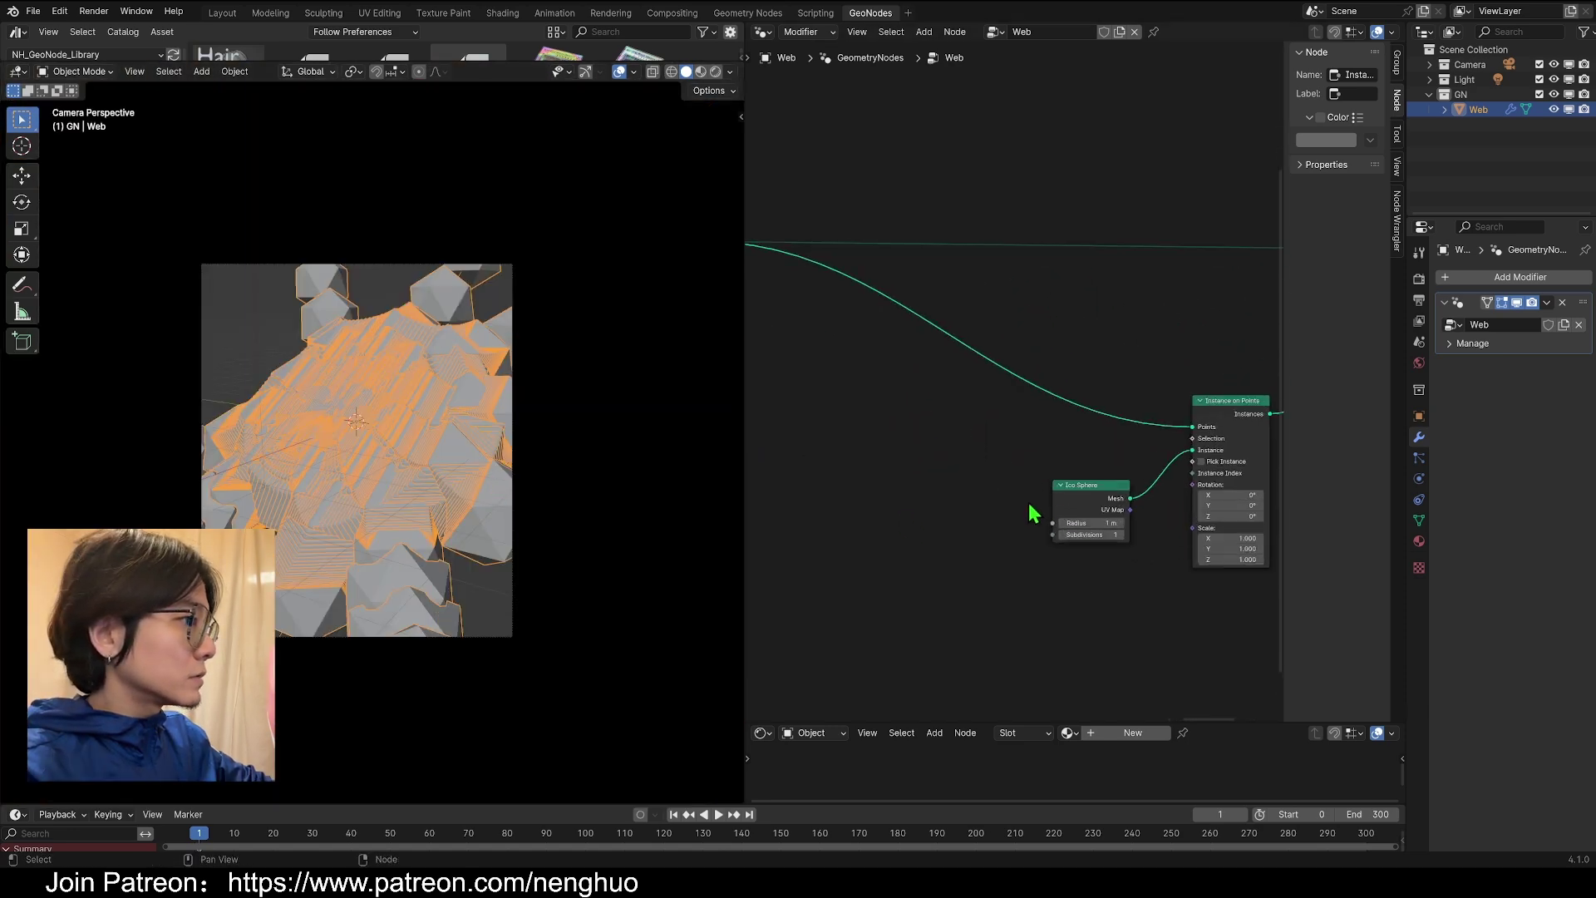
middle_drag(1019, 608, 1016, 507)
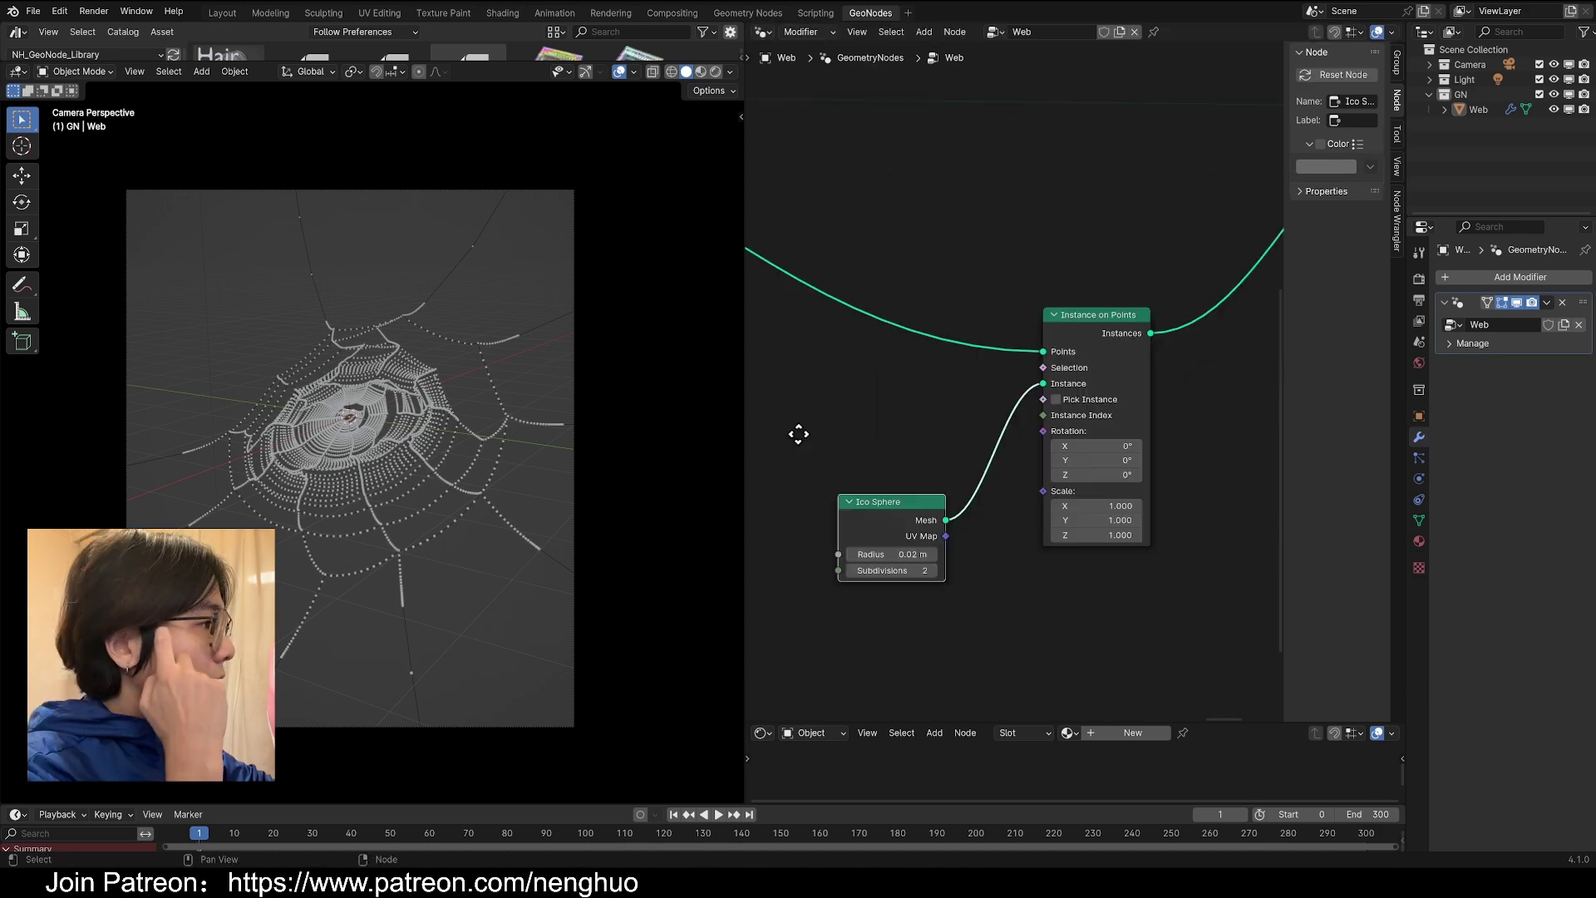
middle_drag(798, 435, 751, 453)
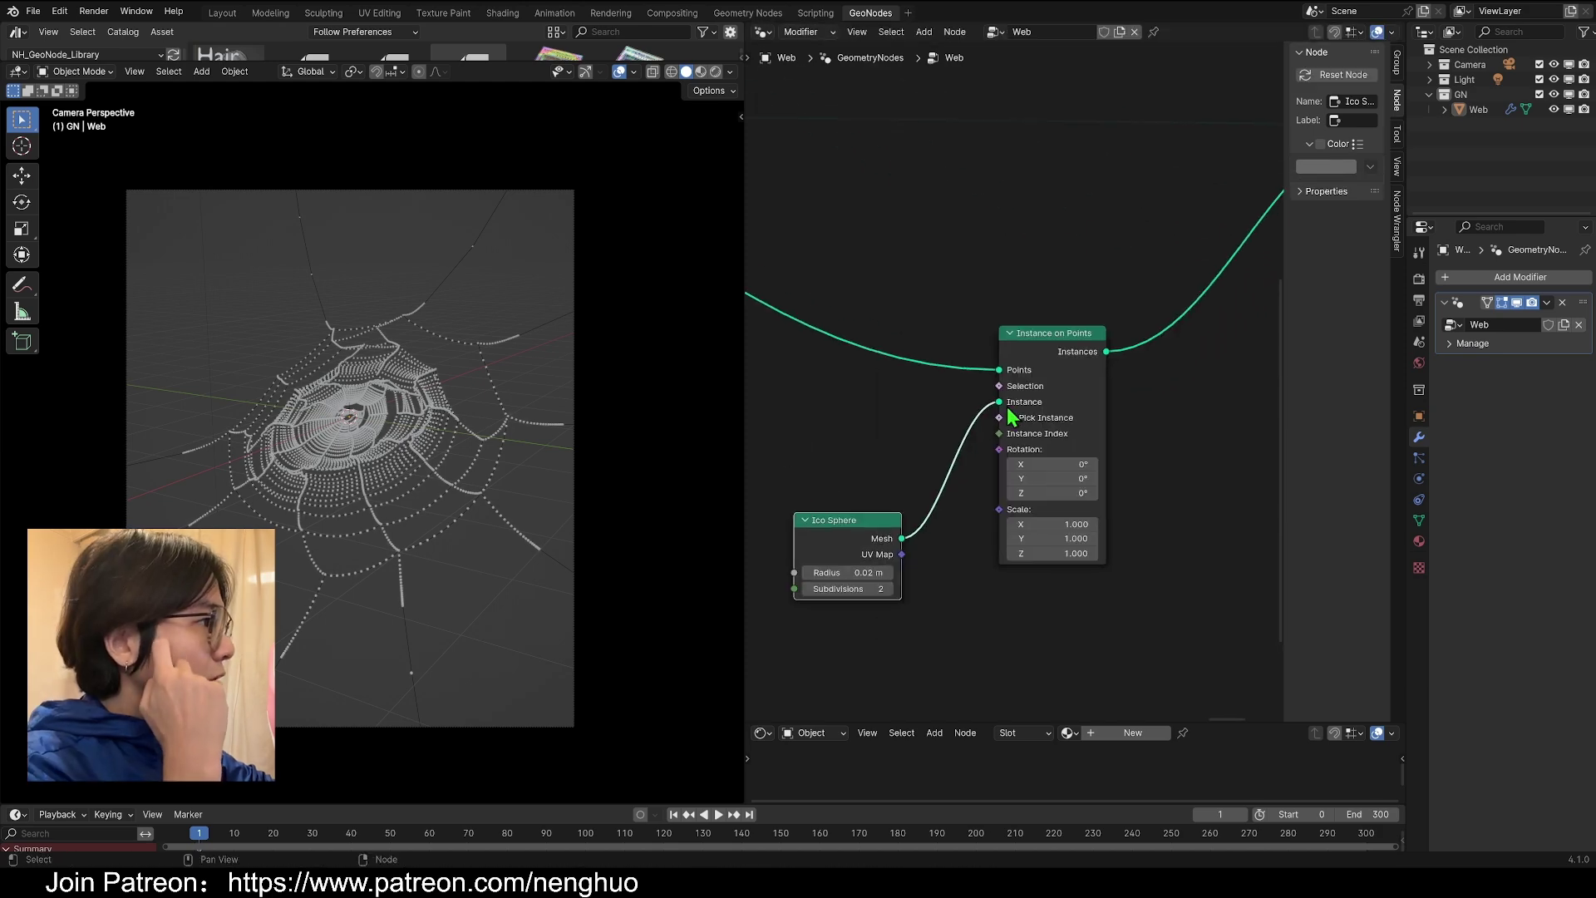
drag(1060, 362, 1097, 369)
- Examine from close up how the spheres are spaced along the web strands, then return to the camera view
middle_drag(426, 486, 380, 455)
scroll(379, 455, up, 6)
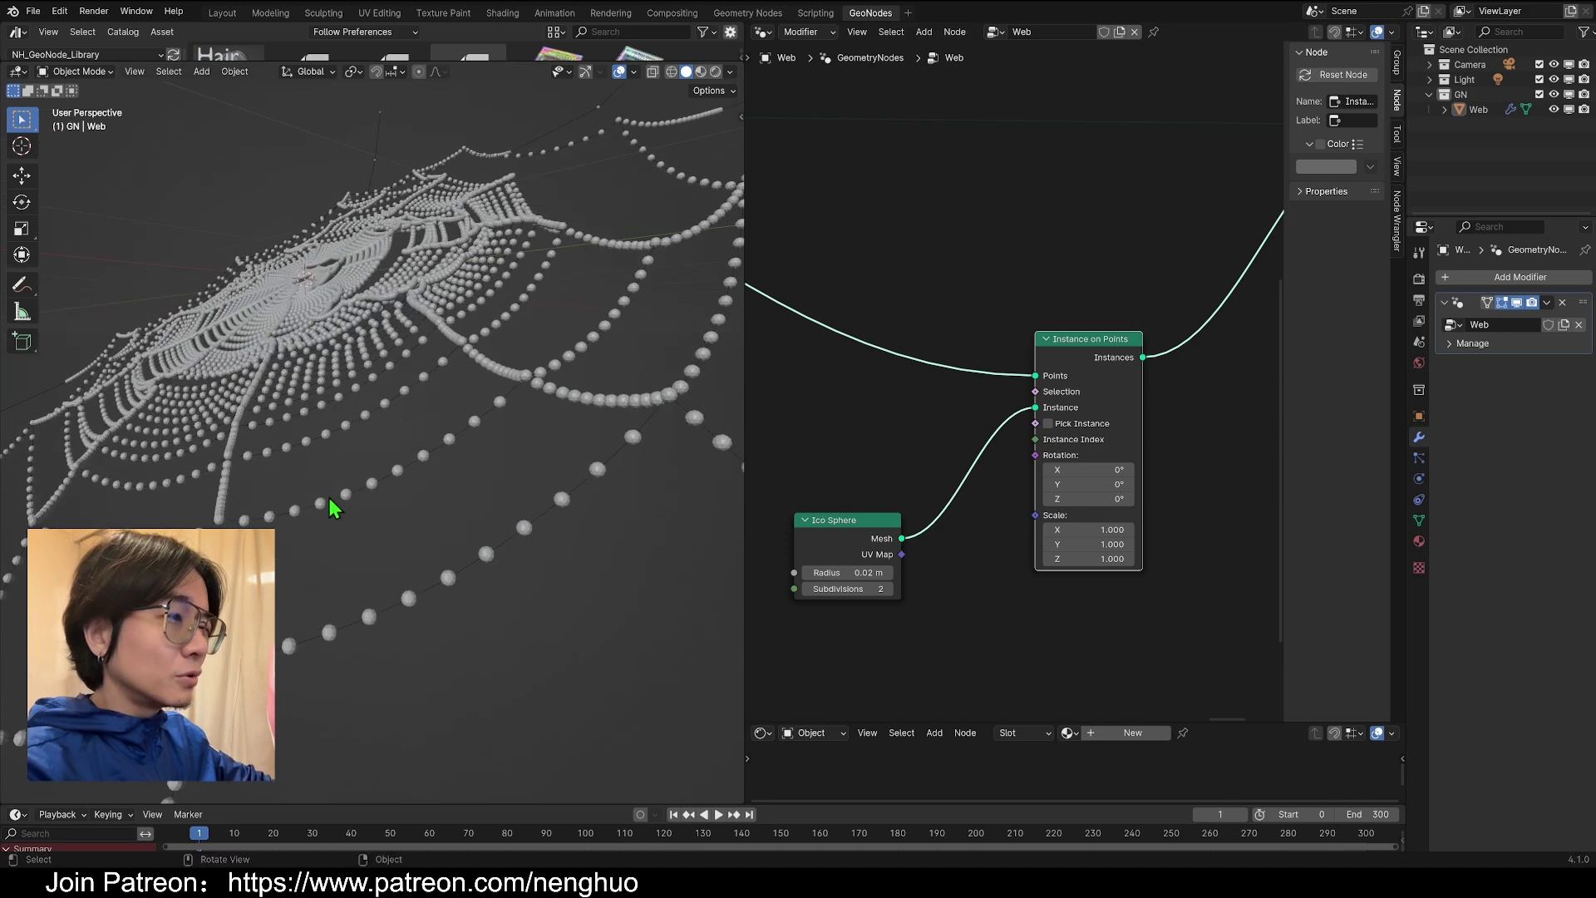
scroll(559, 381, down, 4)
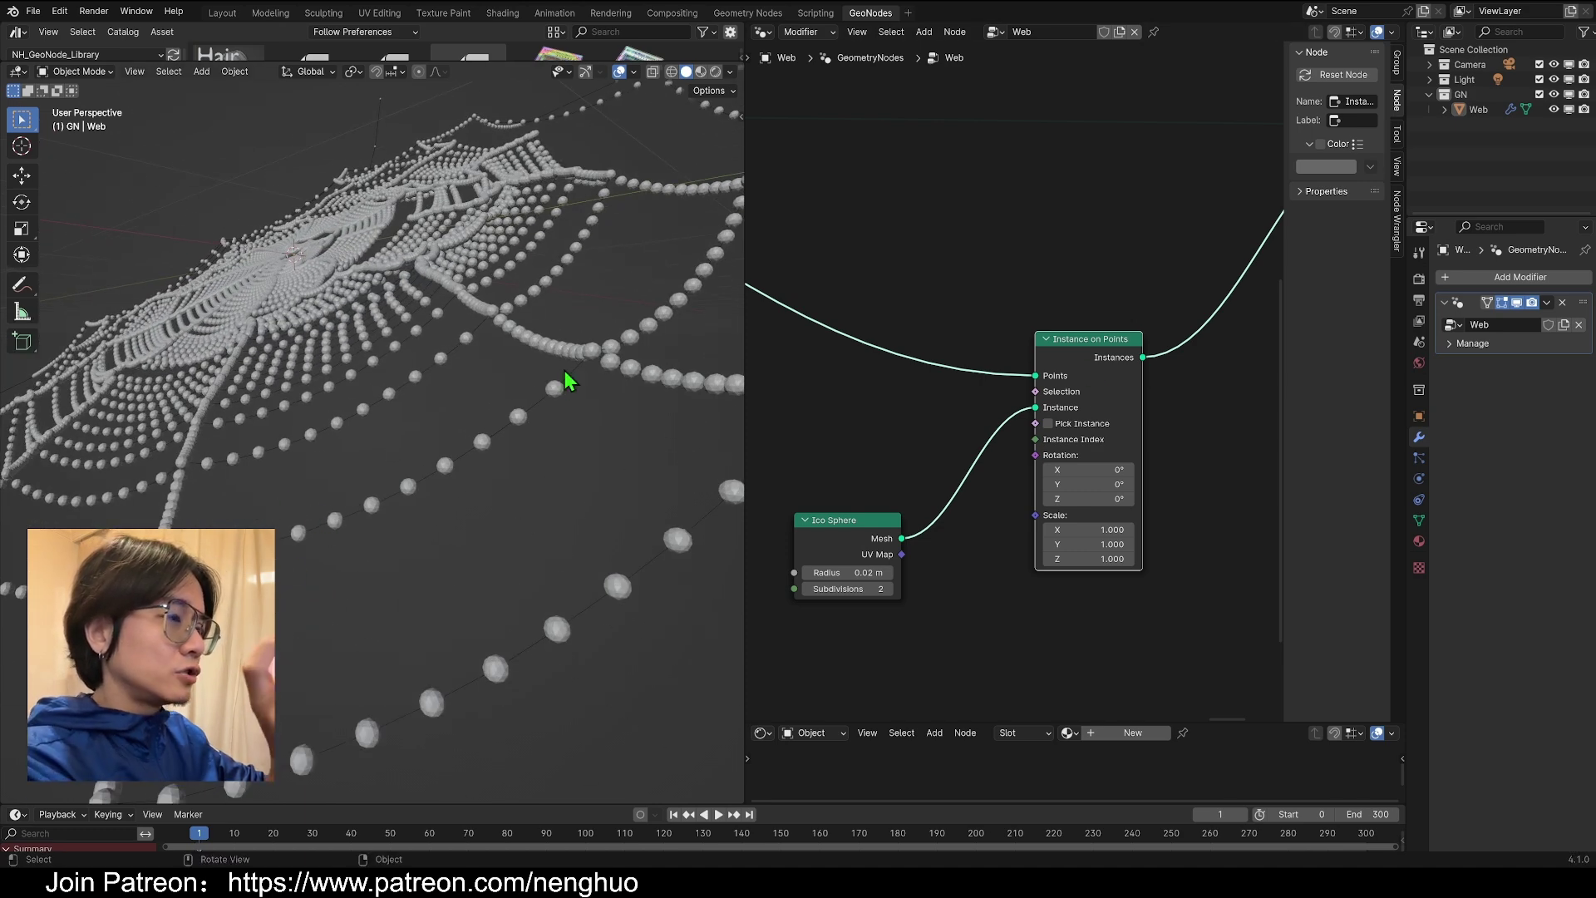
scroll(331, 537, down, 1)
scroll(301, 596, down, 2)
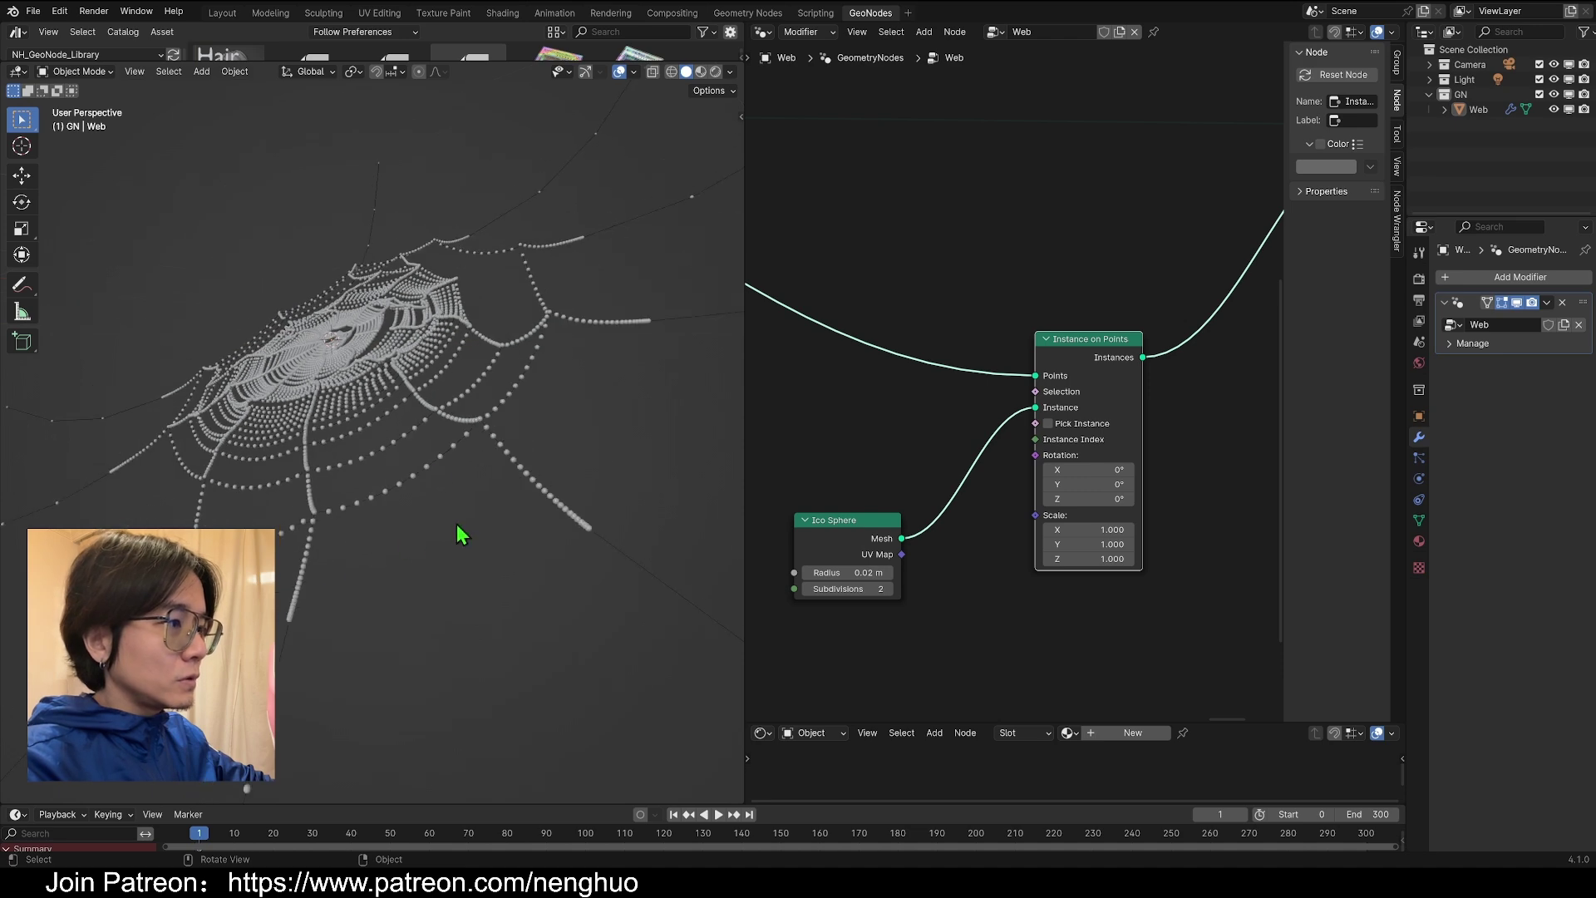
key(KP_0)
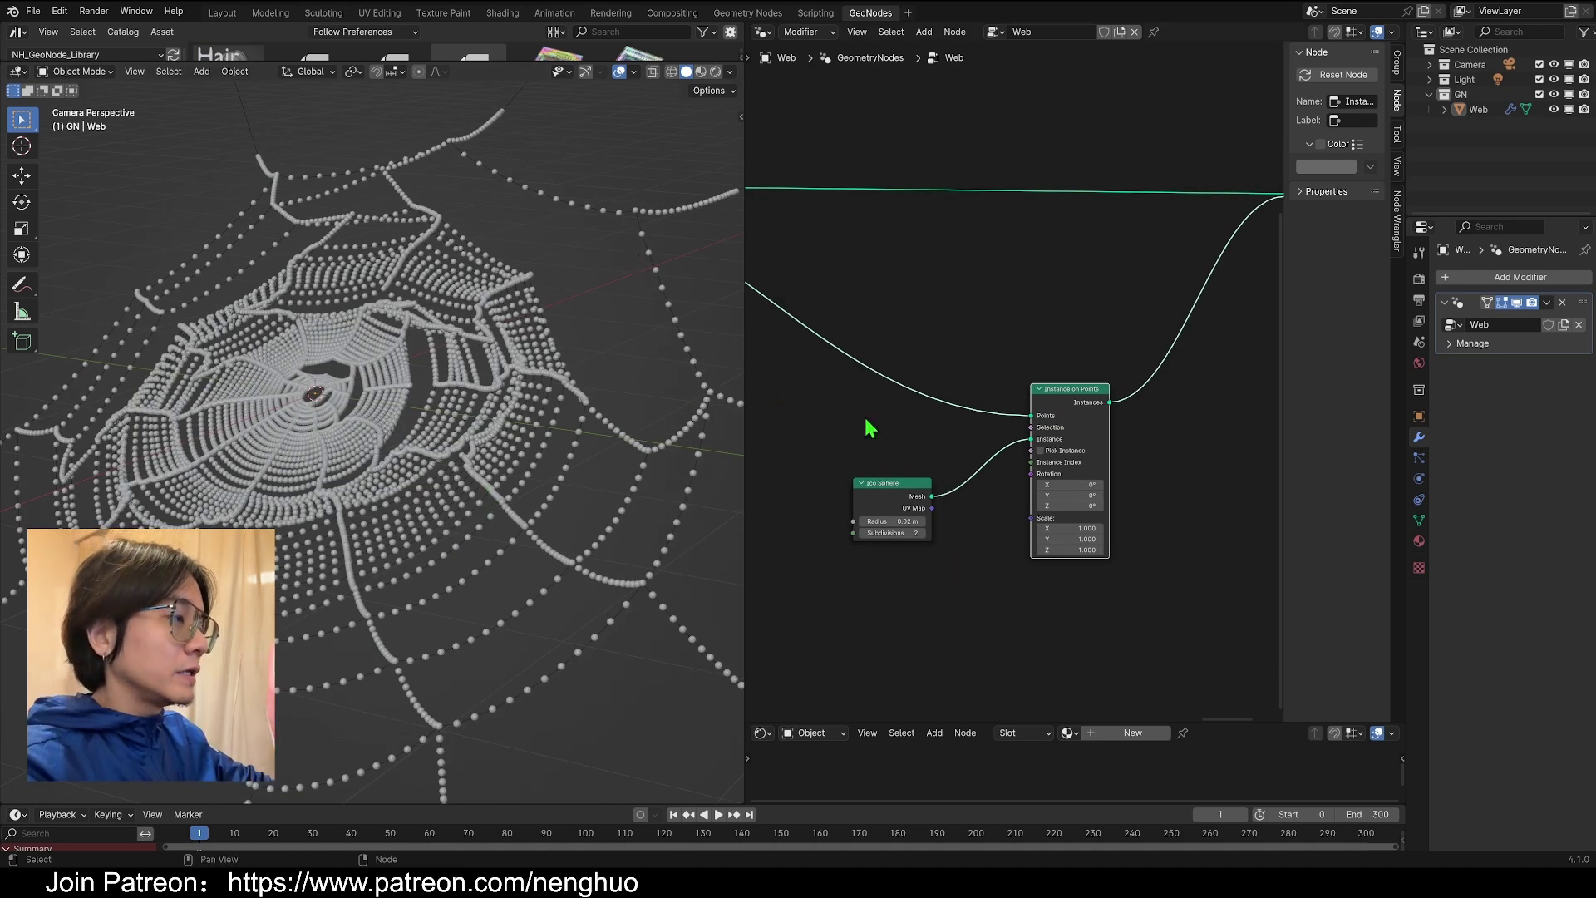
- Insert a Resample Curve node in Length mode on the link feeding the Points input of Instance on Points
drag(906, 482, 887, 525)
scroll(885, 501, down, 2)
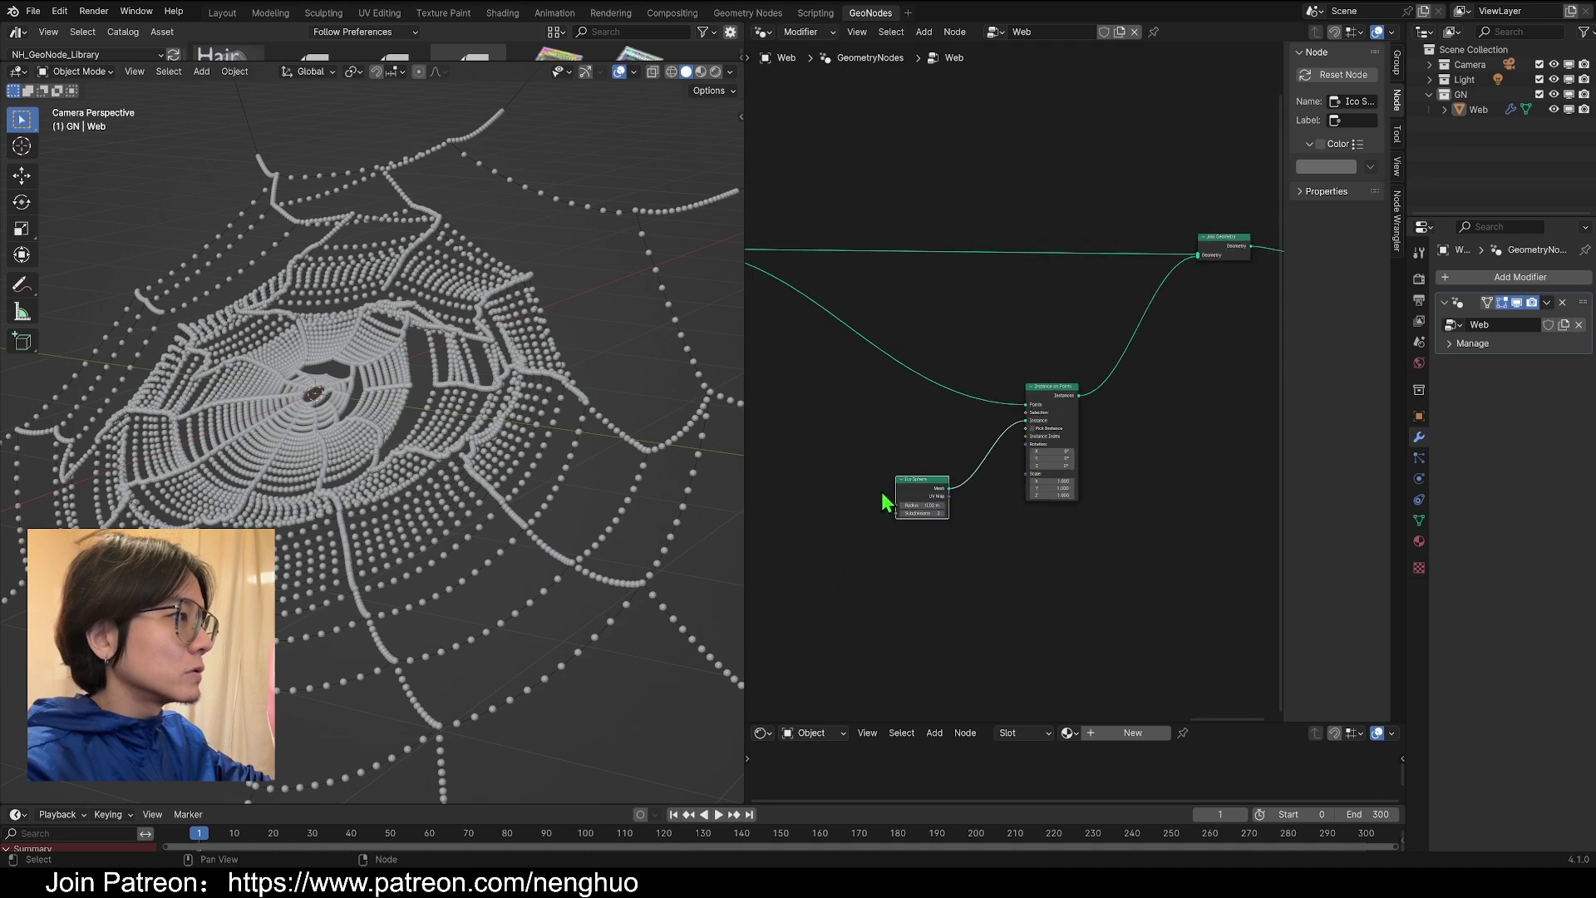
key(shift+a)
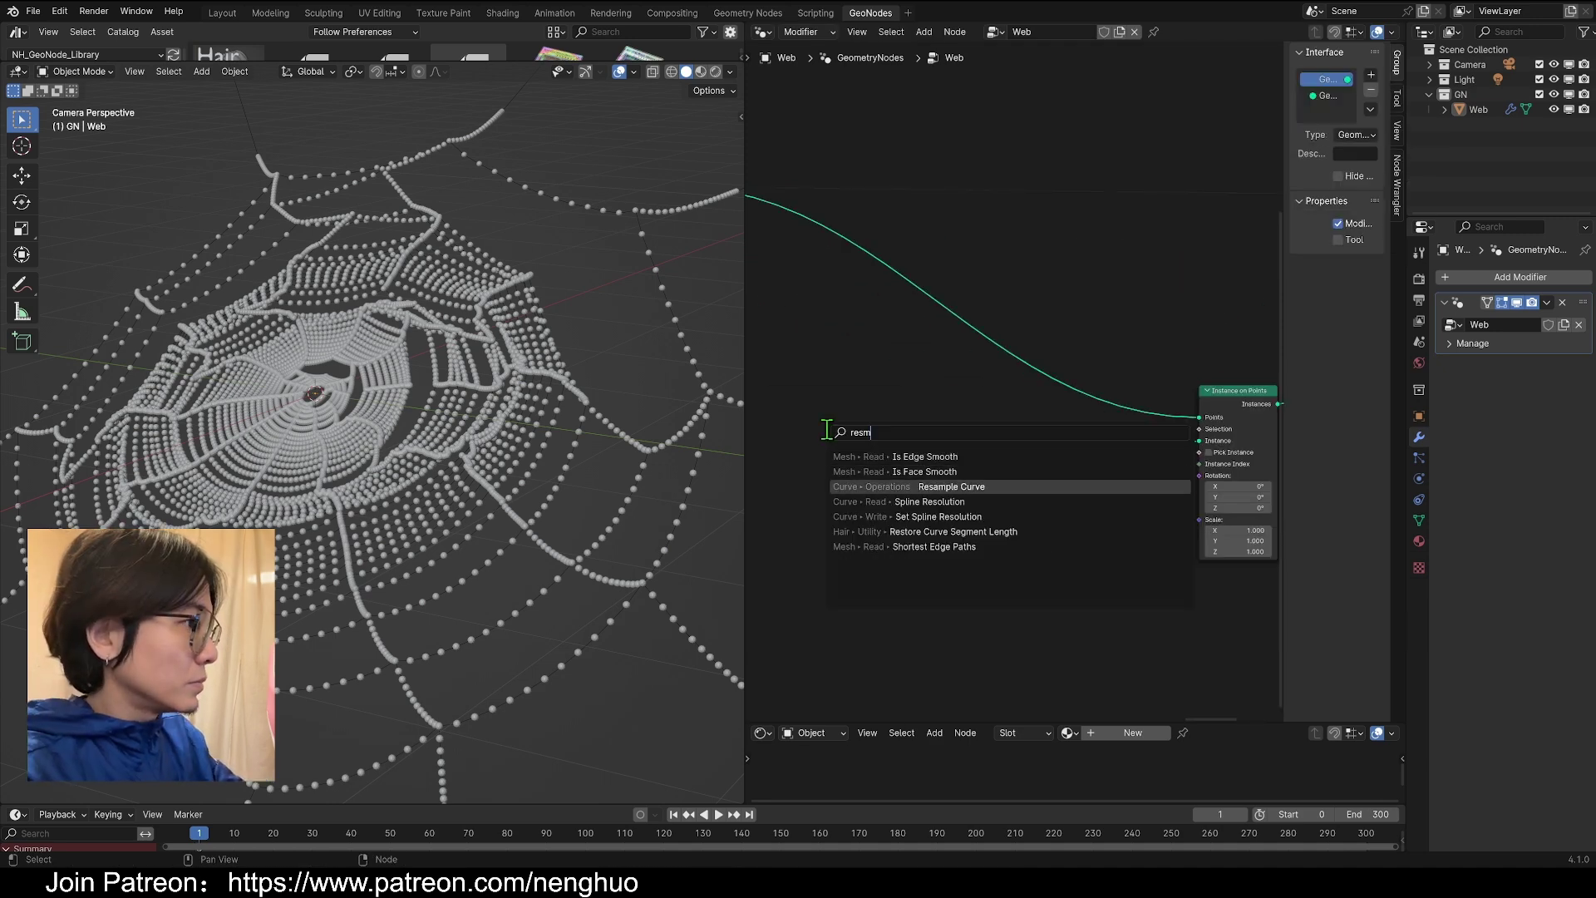
key(Return)
click(828, 431)
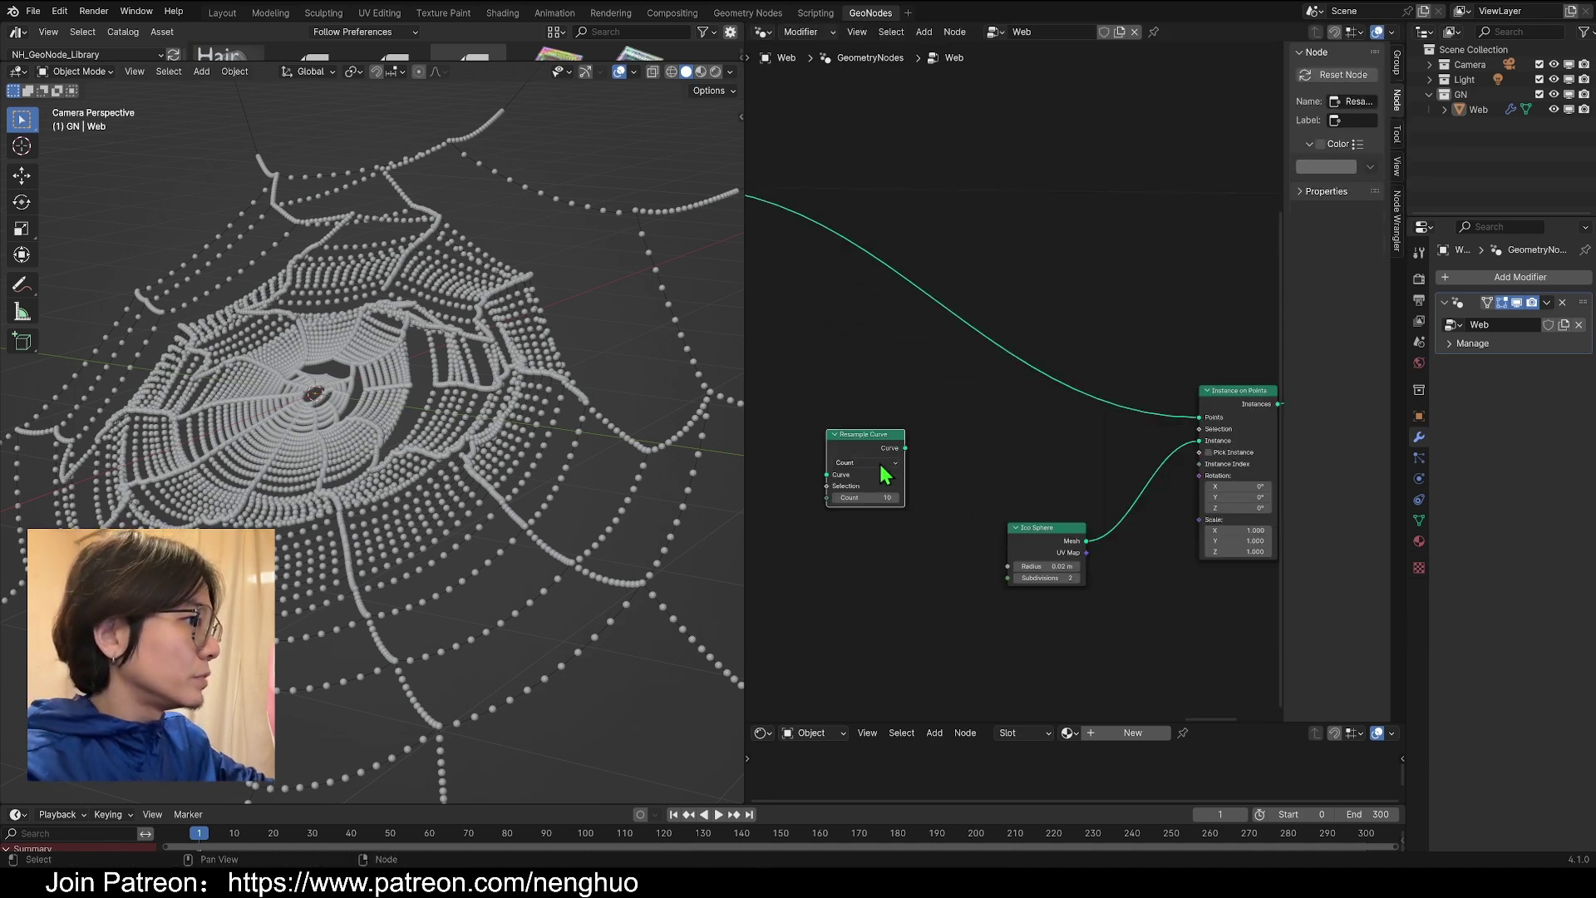
click(869, 462)
click(869, 476)
drag(854, 434, 1021, 328)
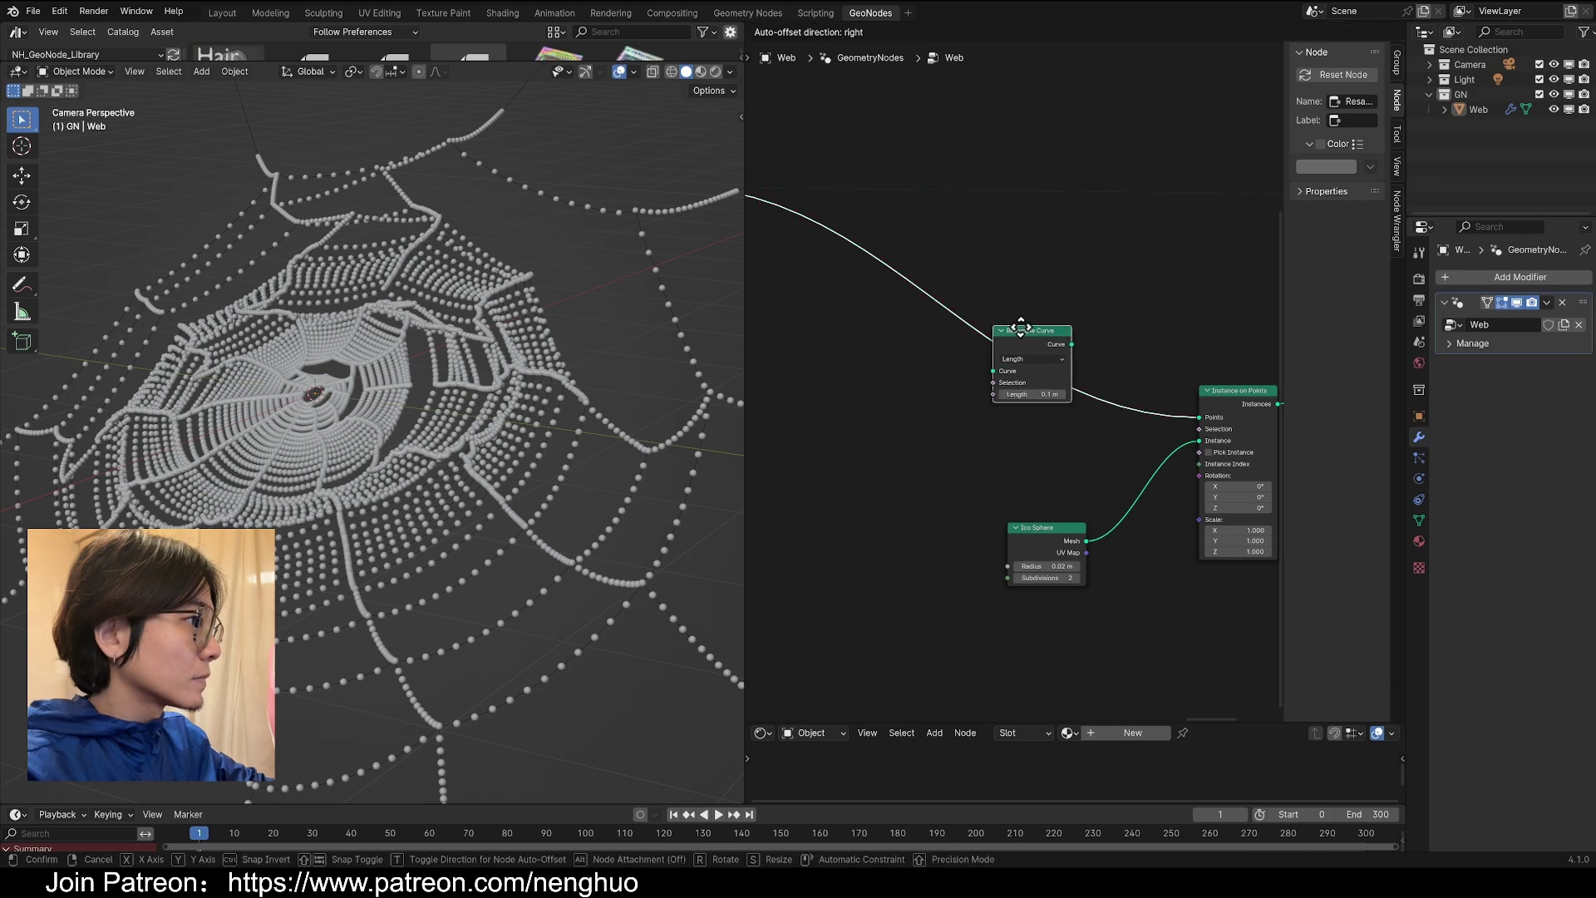
- Set the Resample Curve length to 0.03 m and tidy the Ico Sphere node's position
double_click(905, 427)
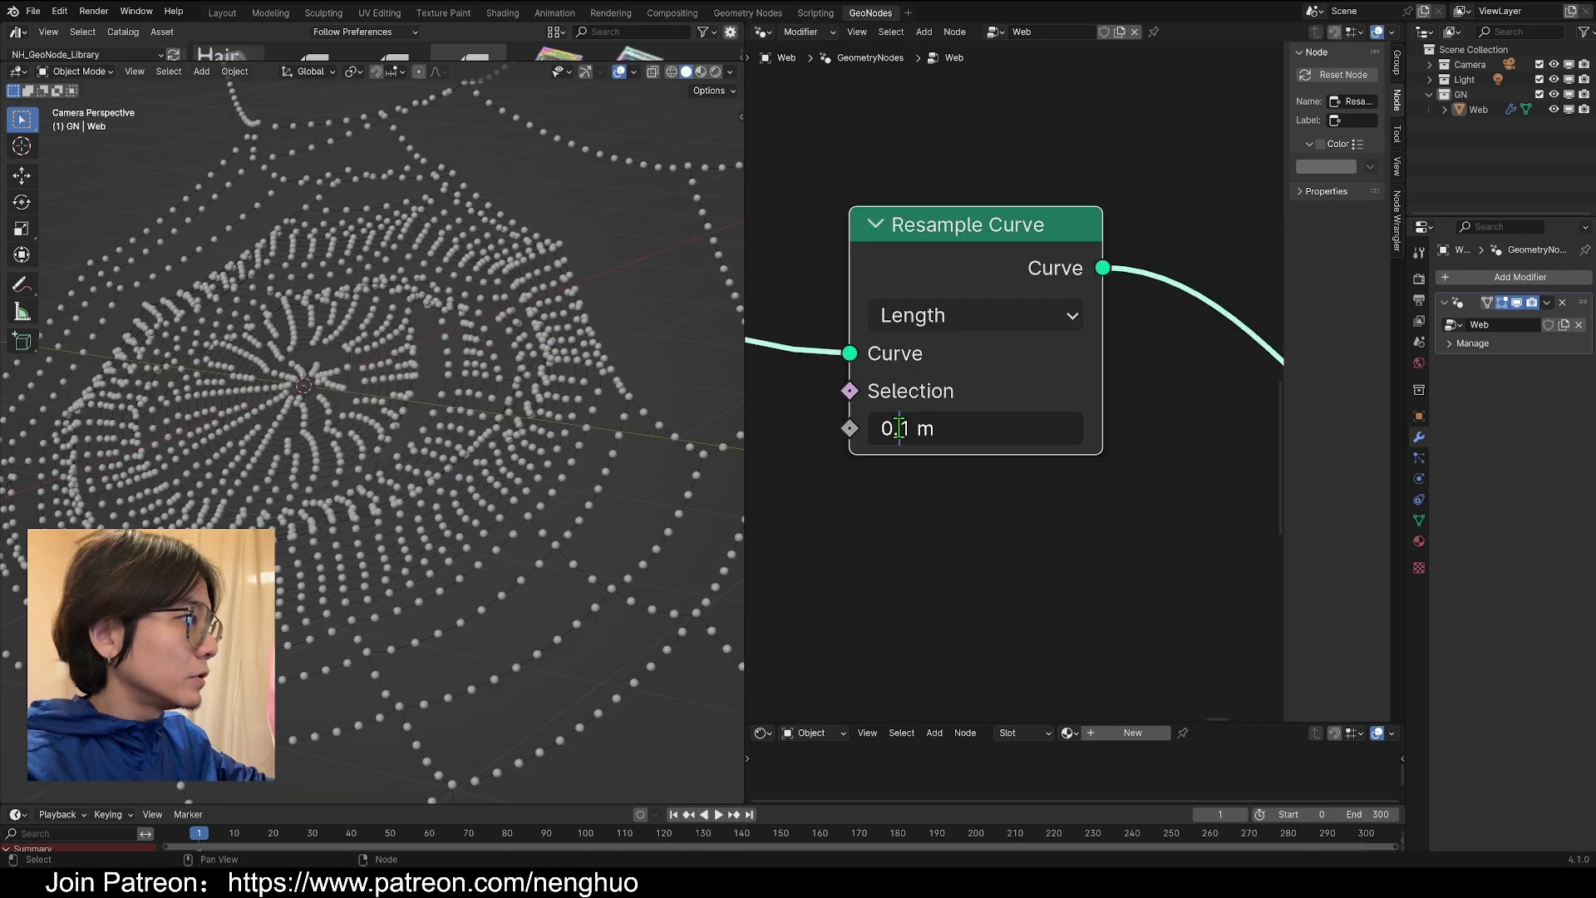
text(03)
key(Return)
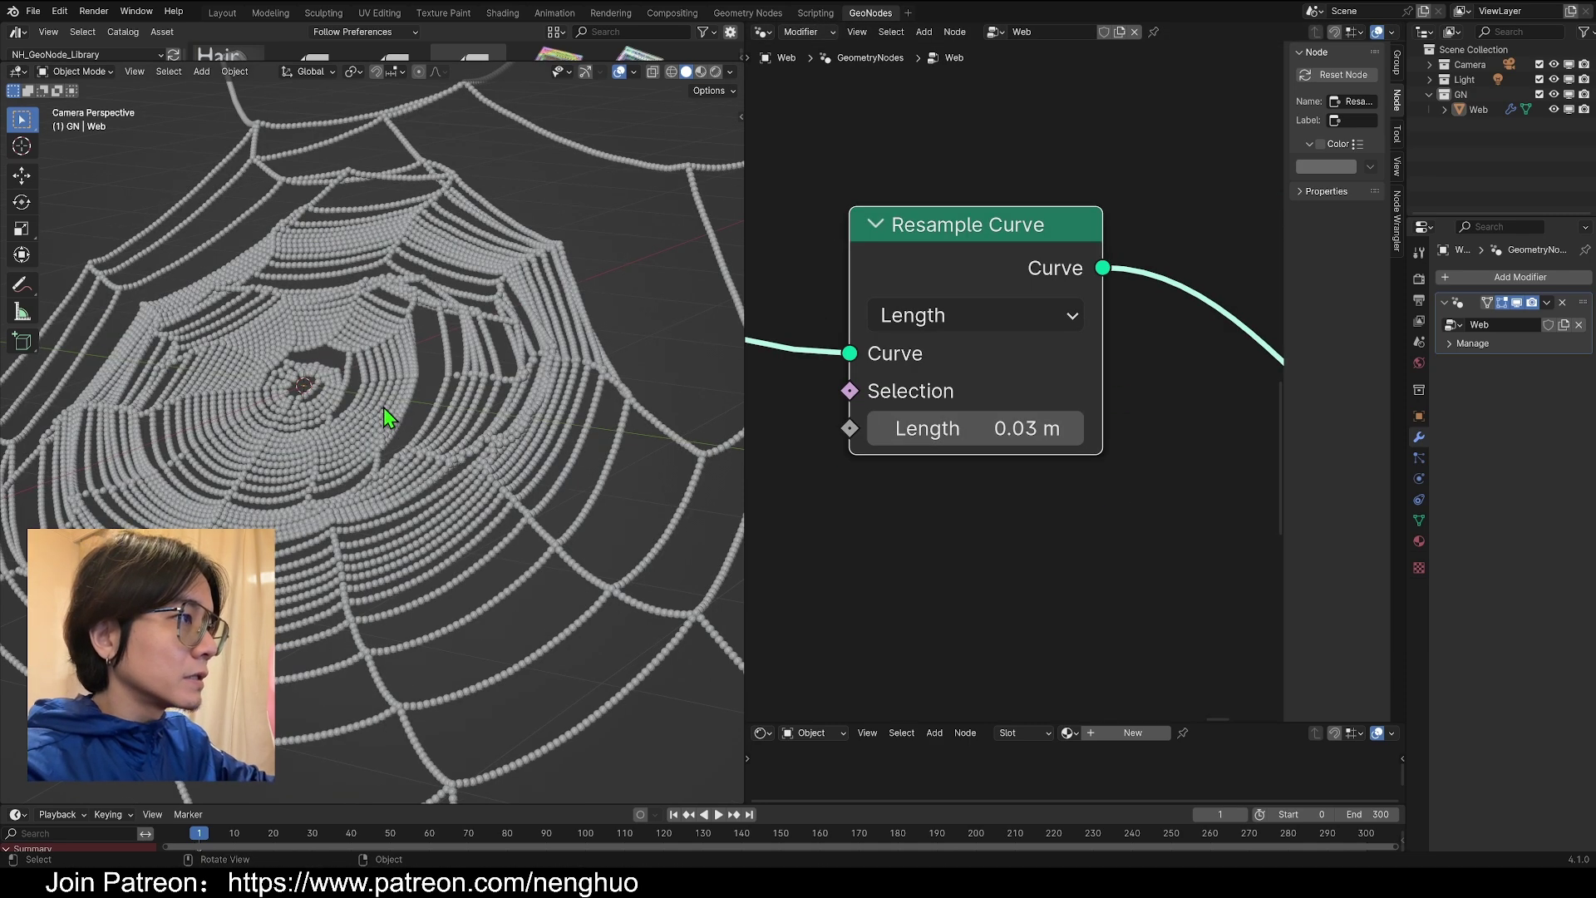
scroll(1064, 545, down, 5)
scroll(1059, 534, down, 1)
drag(1030, 482, 1027, 467)
- Show the viewport navigation gizmos and toggle the camera view
scroll(420, 318, up, 4)
scroll(447, 225, down, 3)
middle_drag(447, 223, 565, 216)
click(585, 71)
click(727, 230)
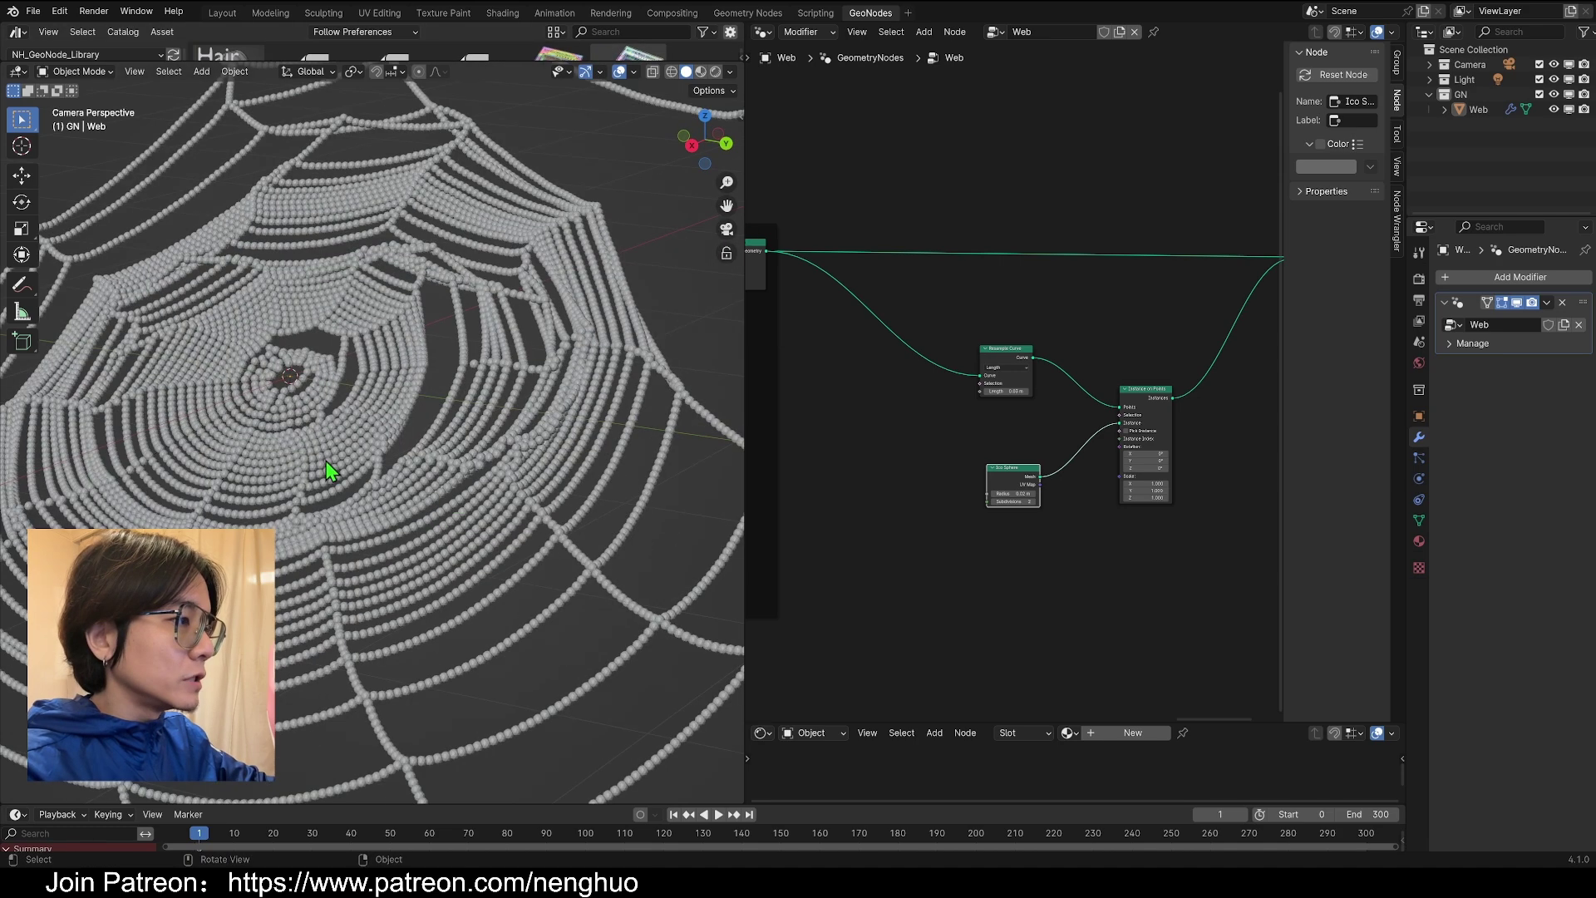
- Add a Random Value node and connect its Value output to the Selection input of Instance on Points
scroll(1011, 570, up, 2)
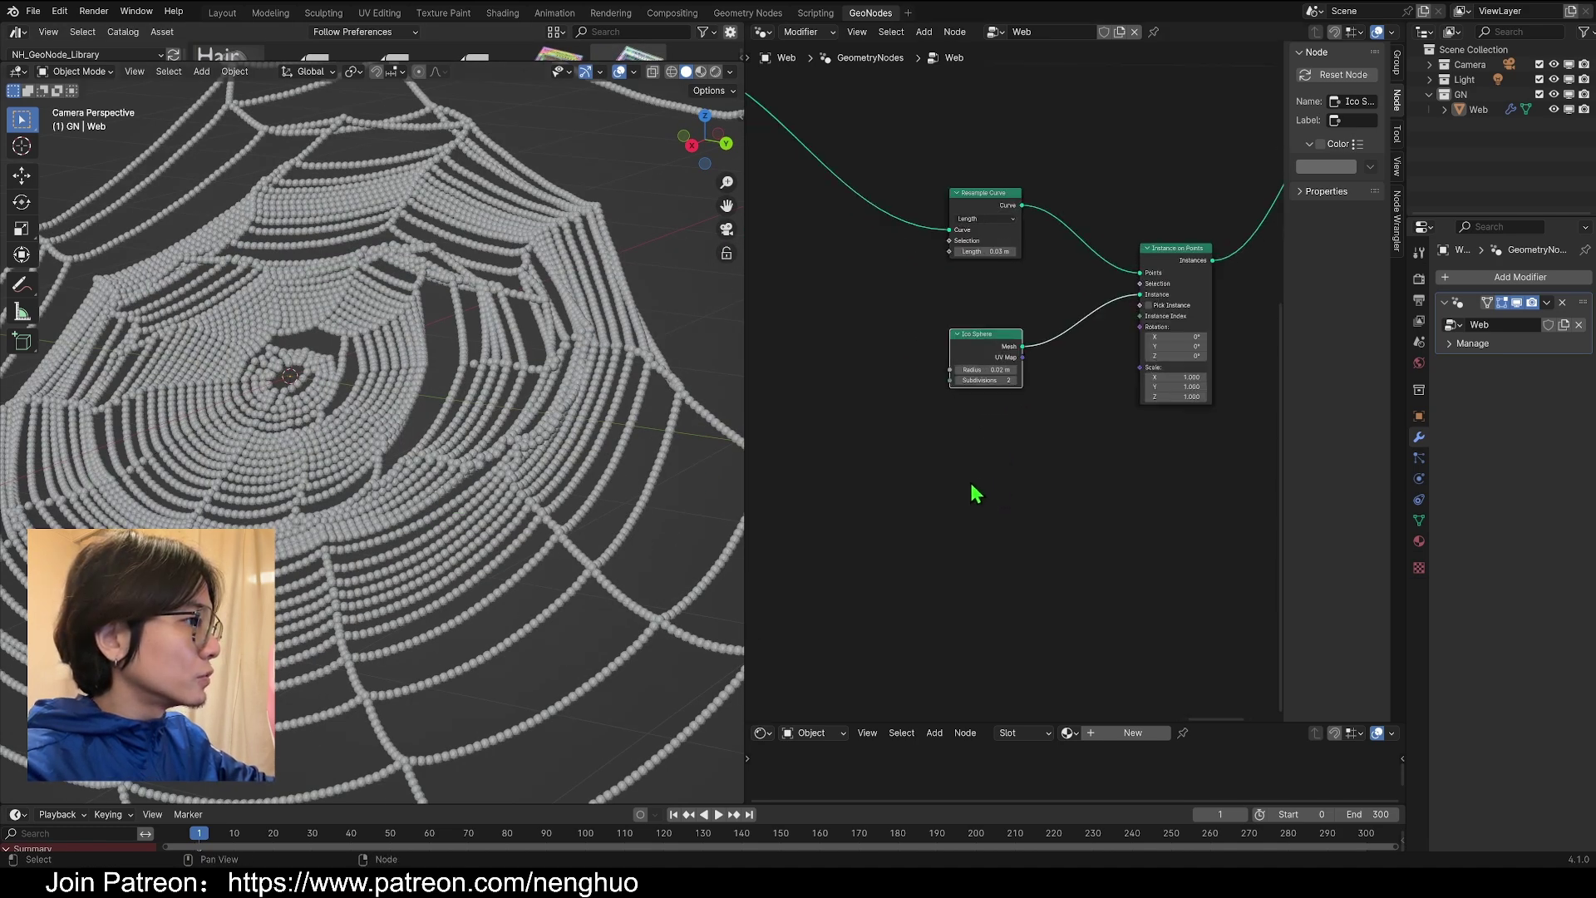
key(shift+a)
click(971, 482)
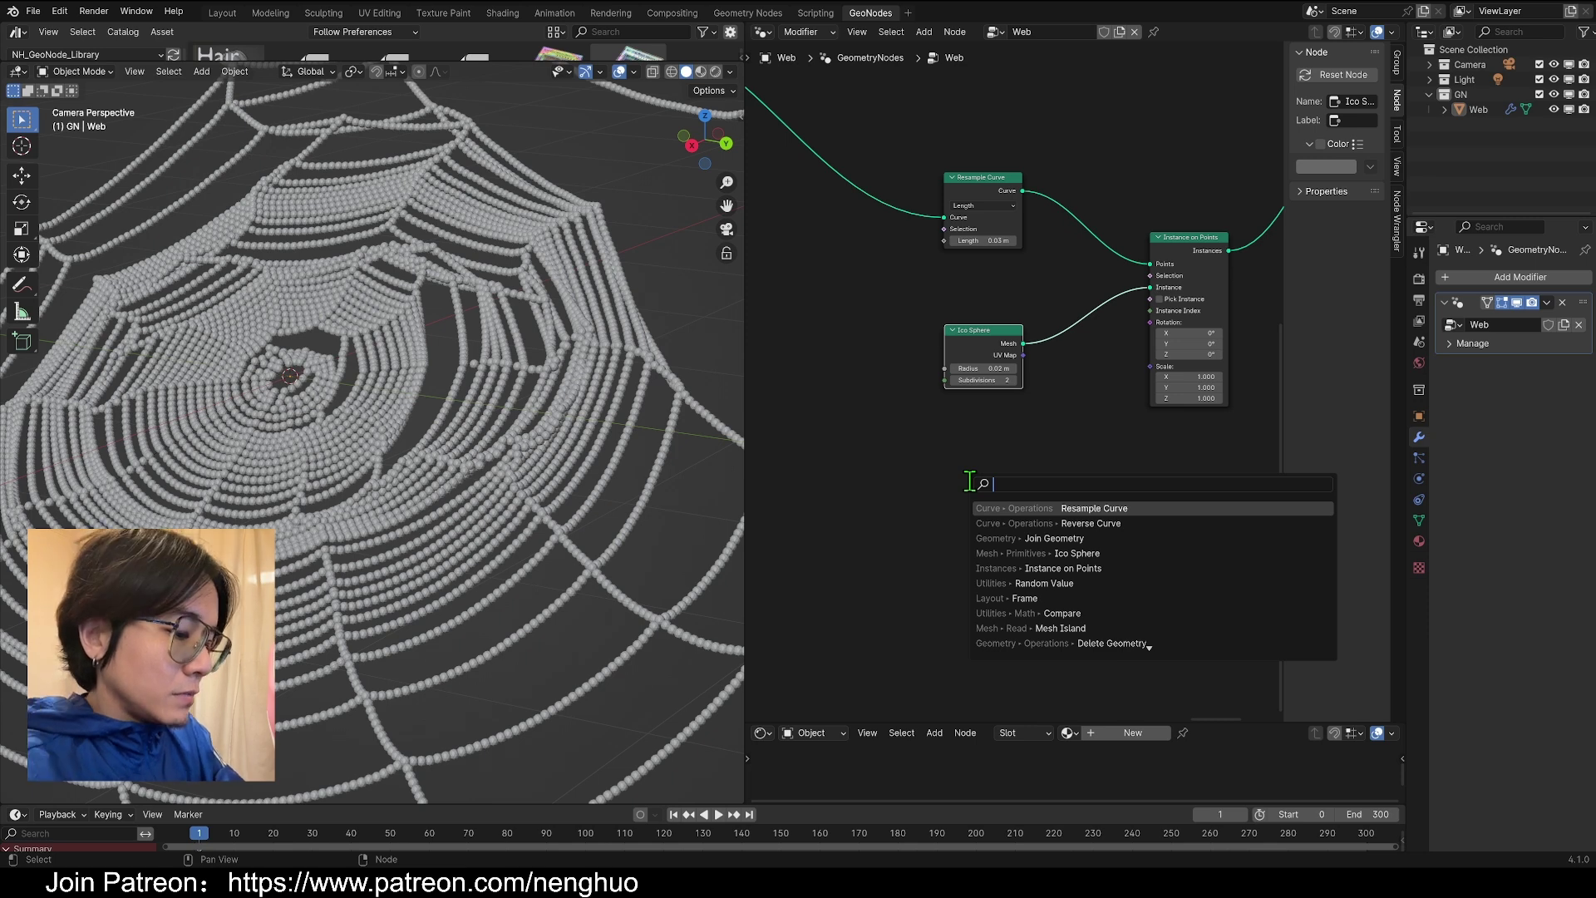
text(r)
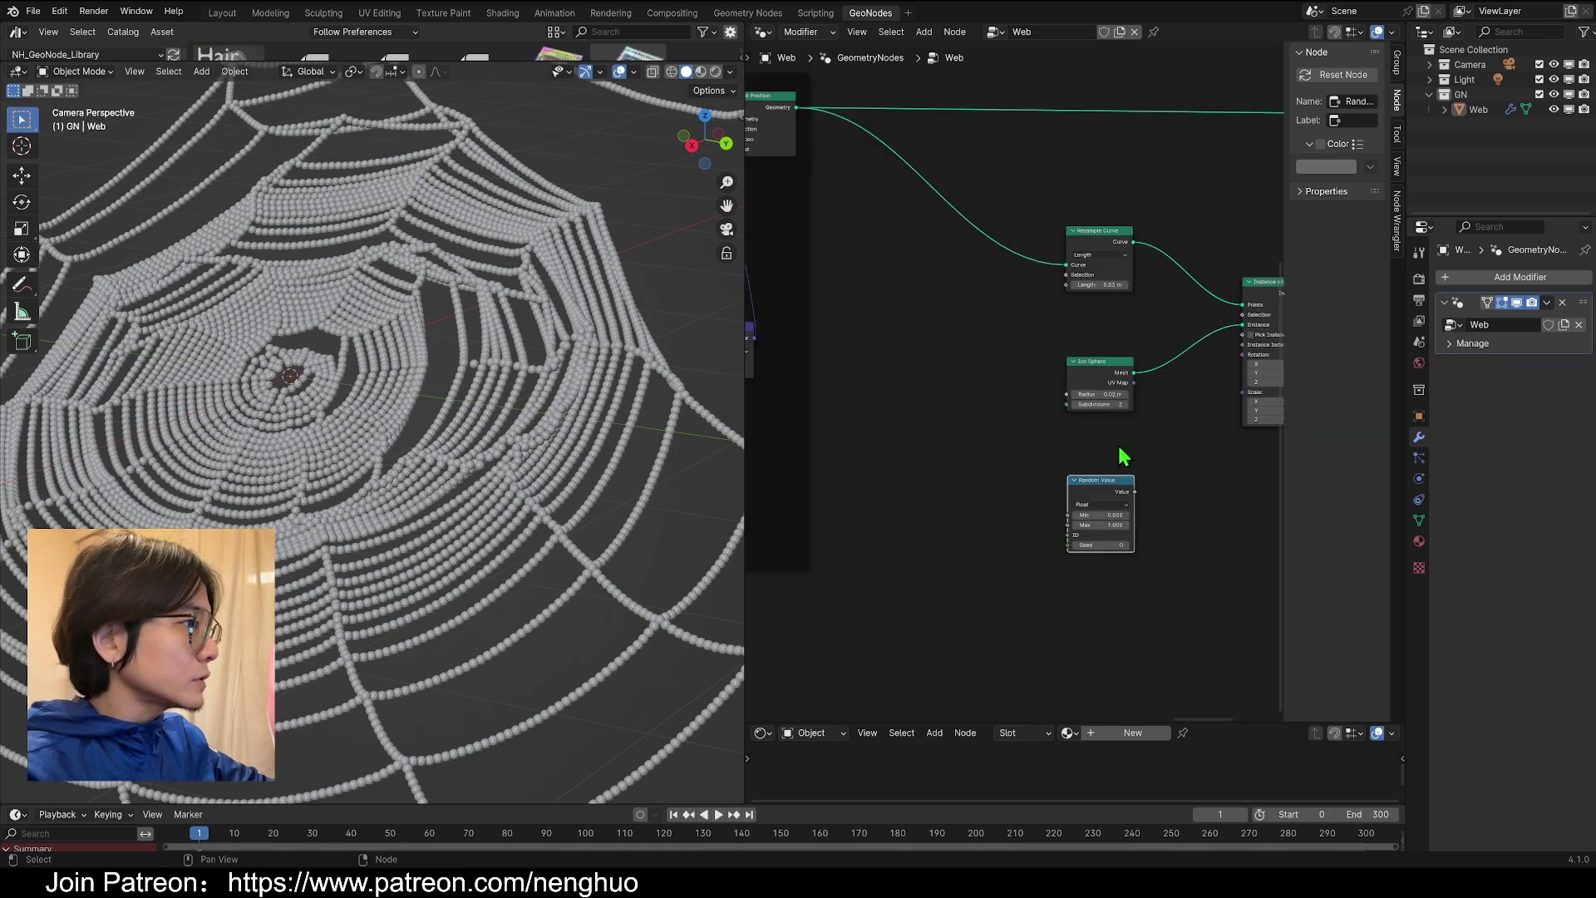
middle_drag(1119, 445, 835, 414)
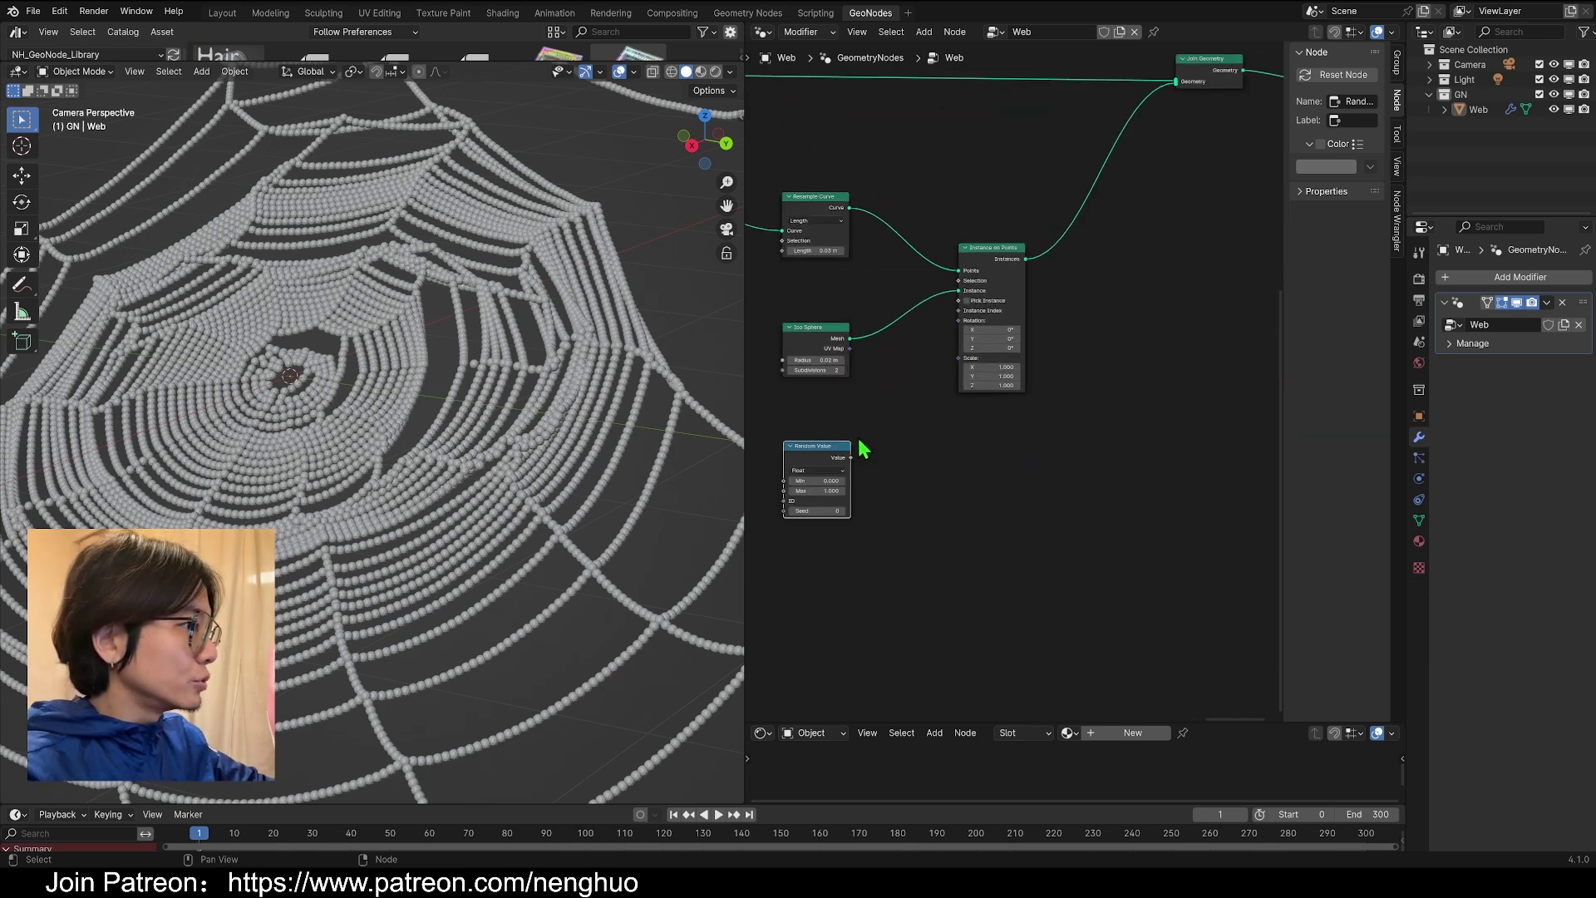
drag(852, 458, 957, 281)
middle_drag(942, 445, 1010, 413)
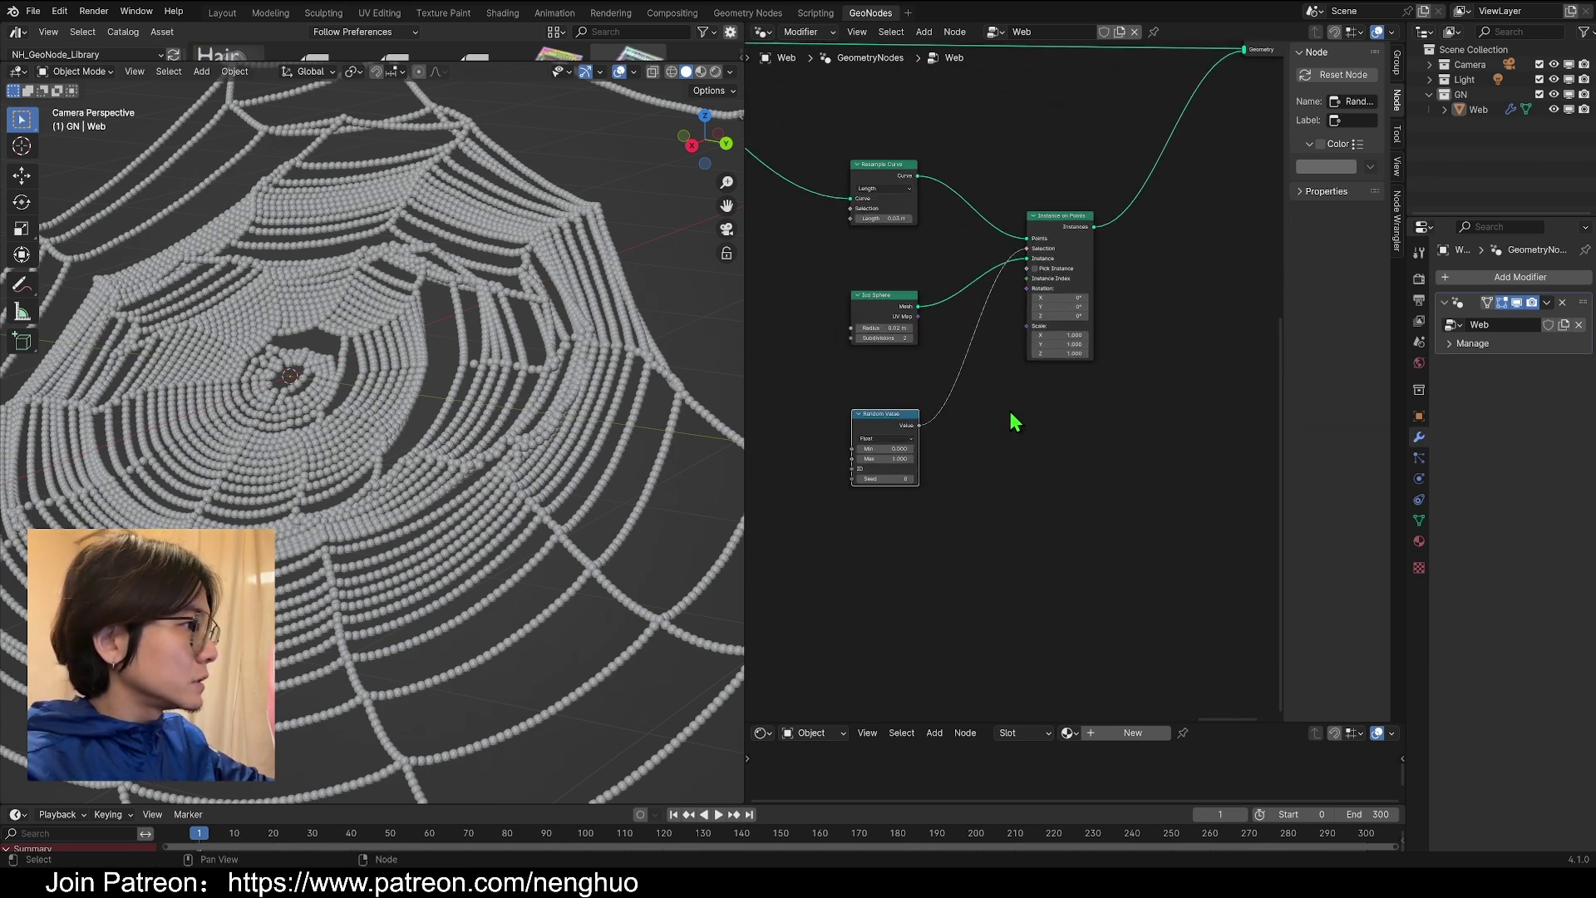
- Add a Compare node set to Greater Than, and switch Random Value to Boolean with a probability of about 0.204
key(shift+a)
click(1010, 409)
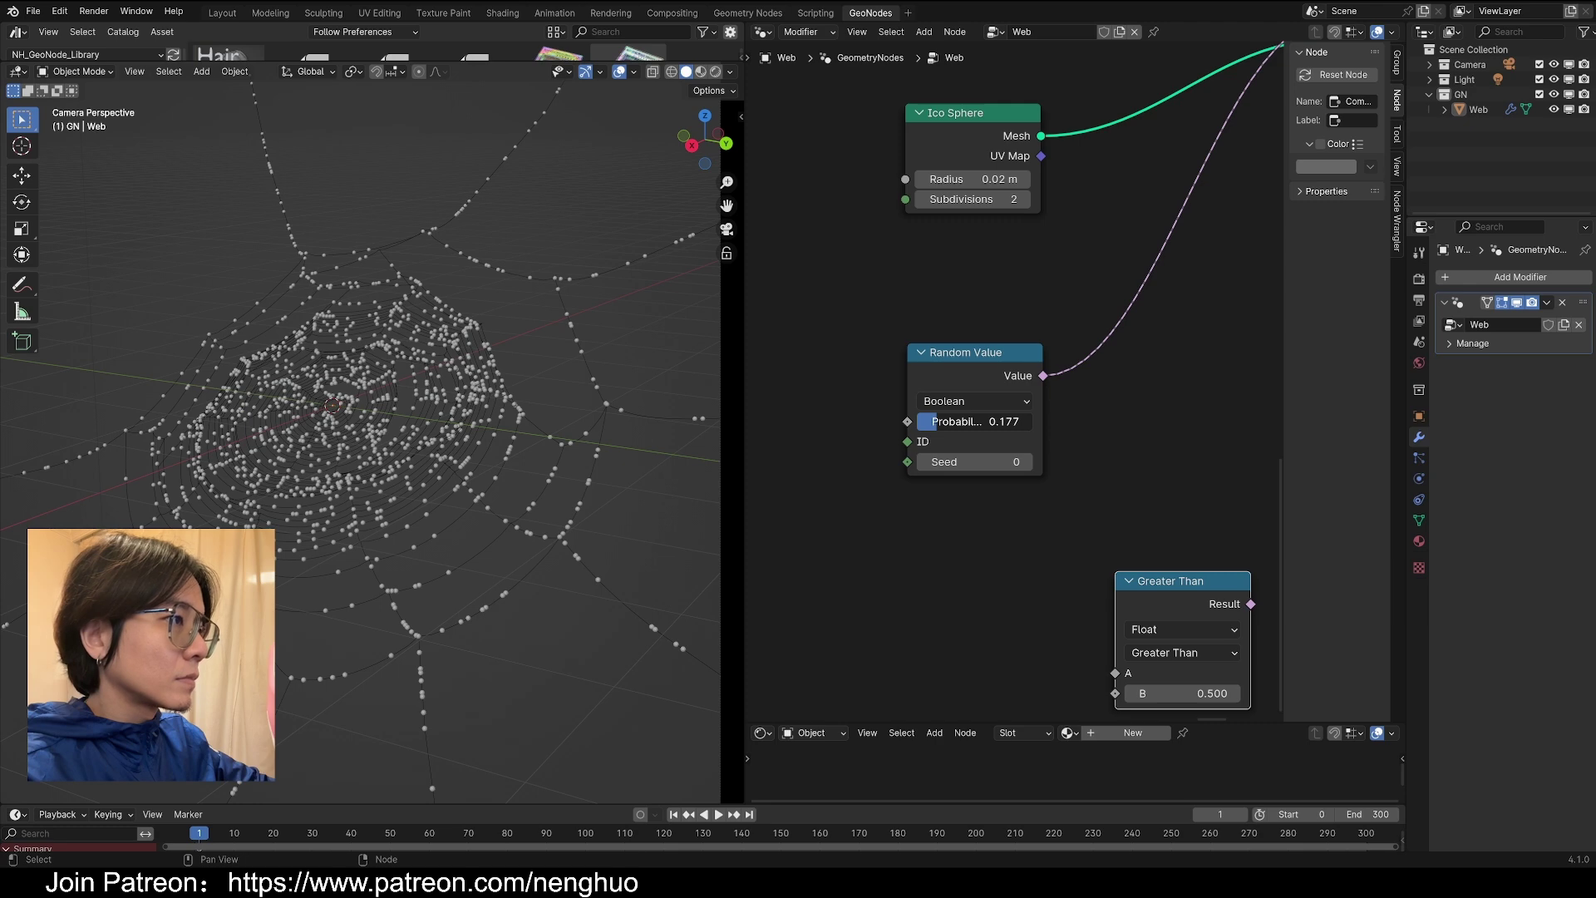
drag(958, 385, 953, 423)
scroll(955, 381, down, 4)
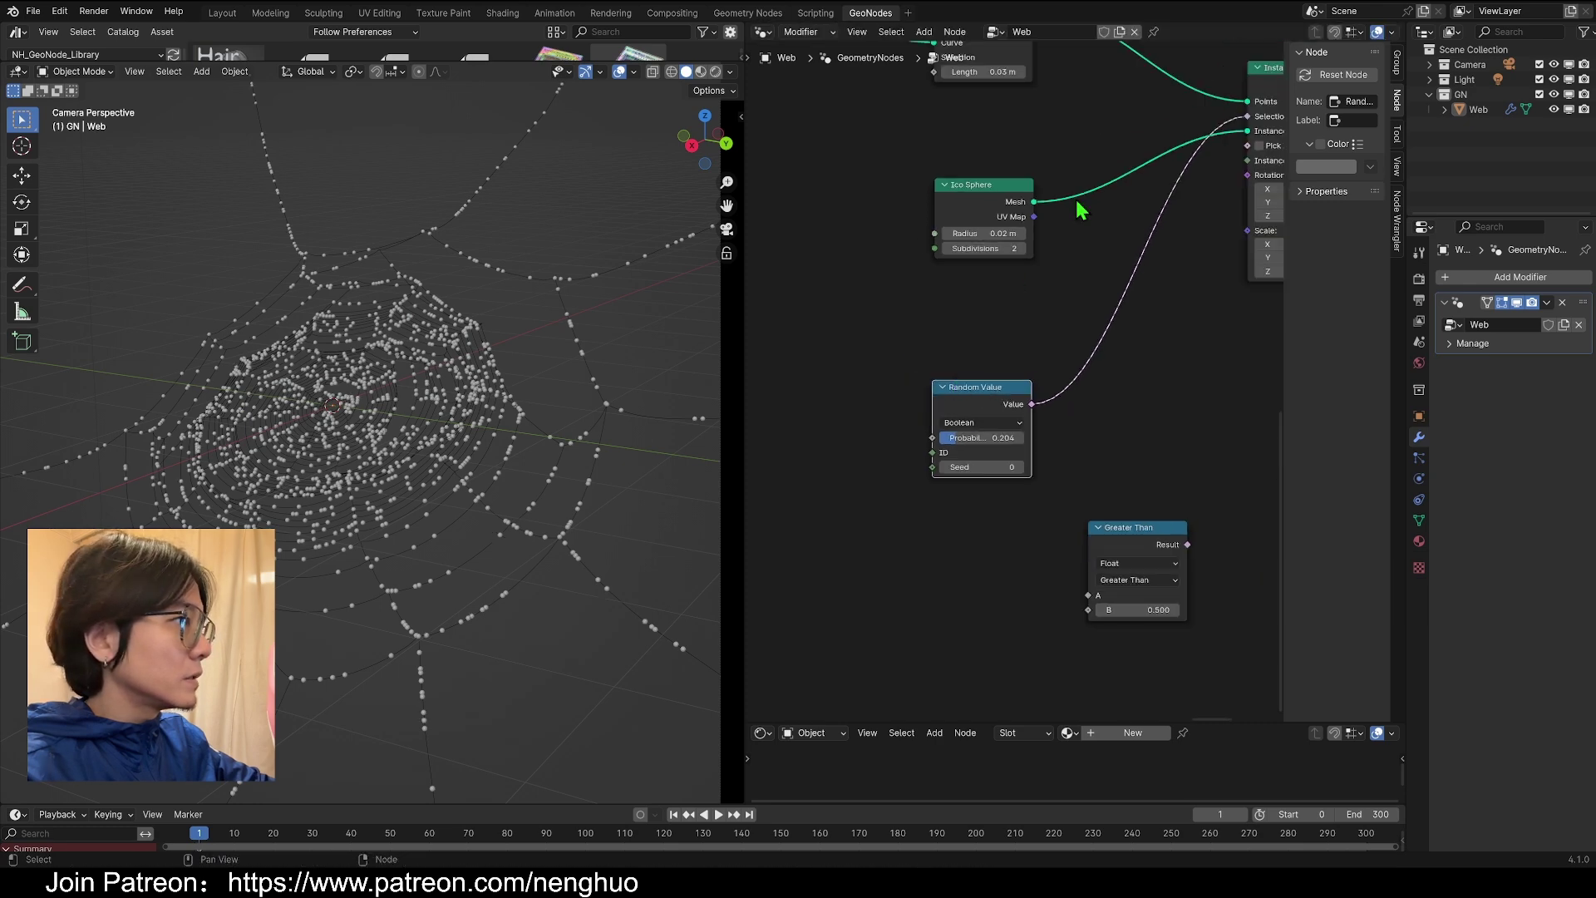
- Add a Noise Texture node and connect its Fac output to the Scale input of Instance on Points
middle_drag(1053, 268, 1015, 335)
key(shift+a)
click(891, 421)
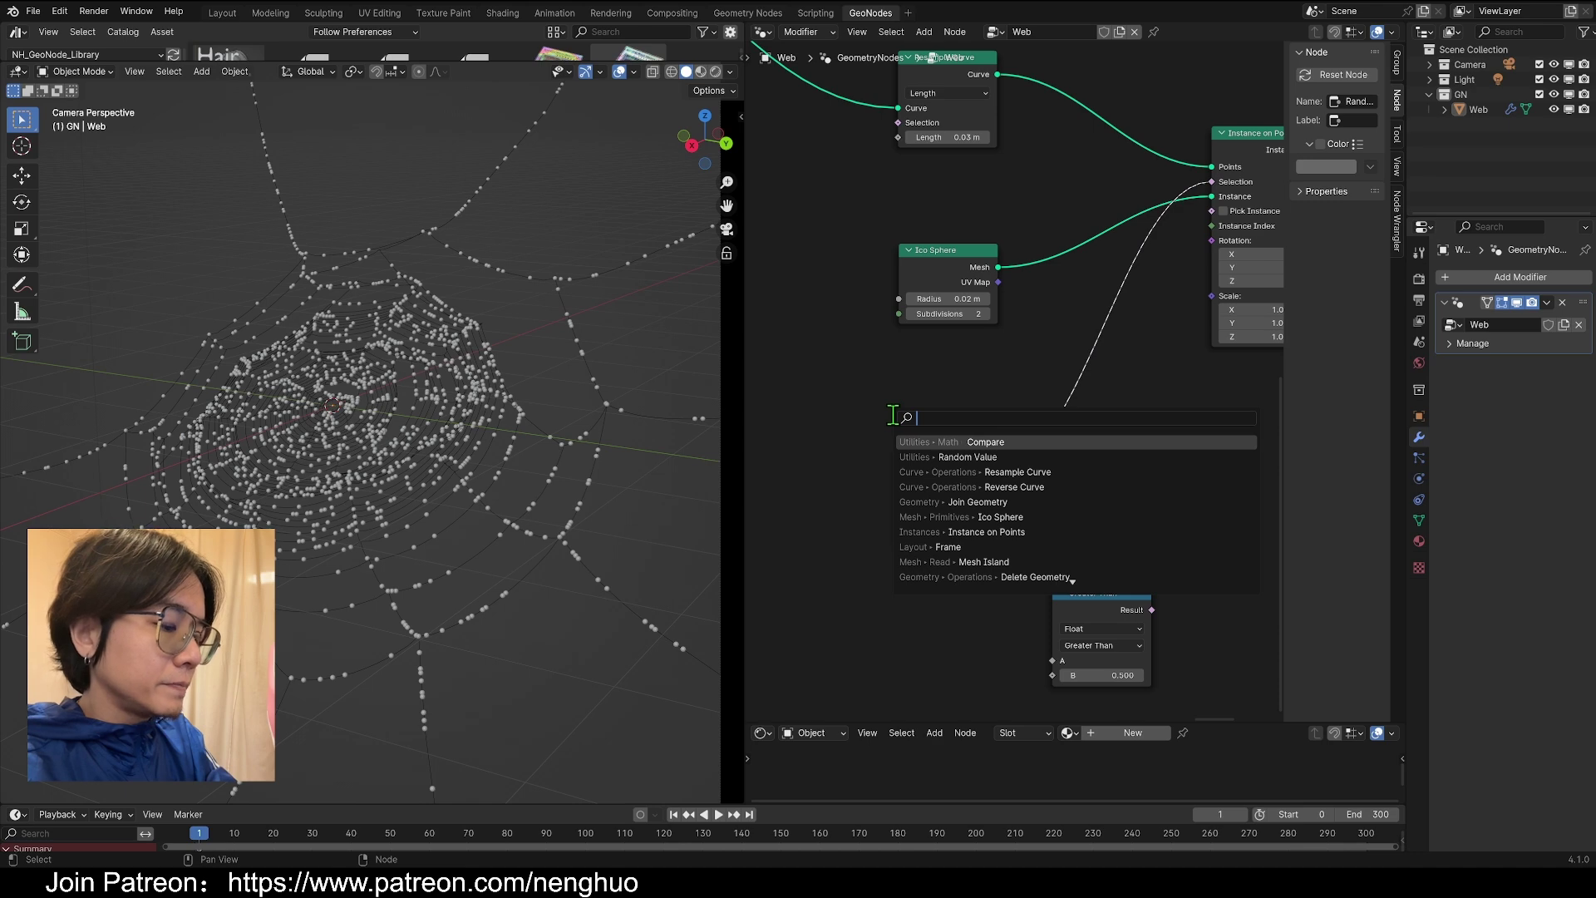
text(noise)
key(Return)
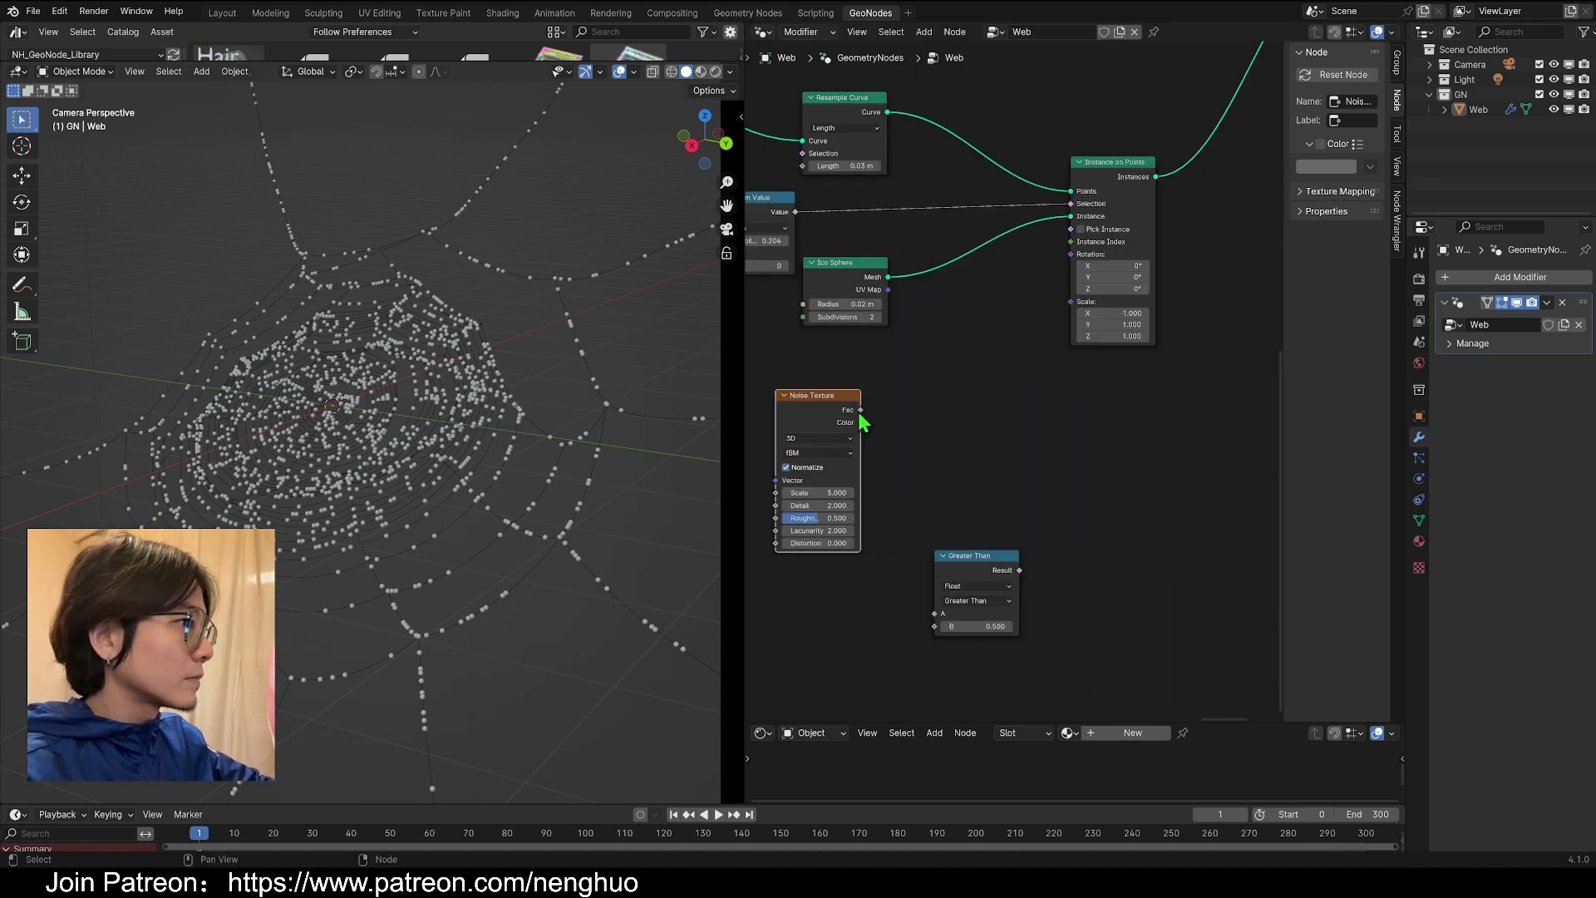
drag(860, 410, 1070, 316)
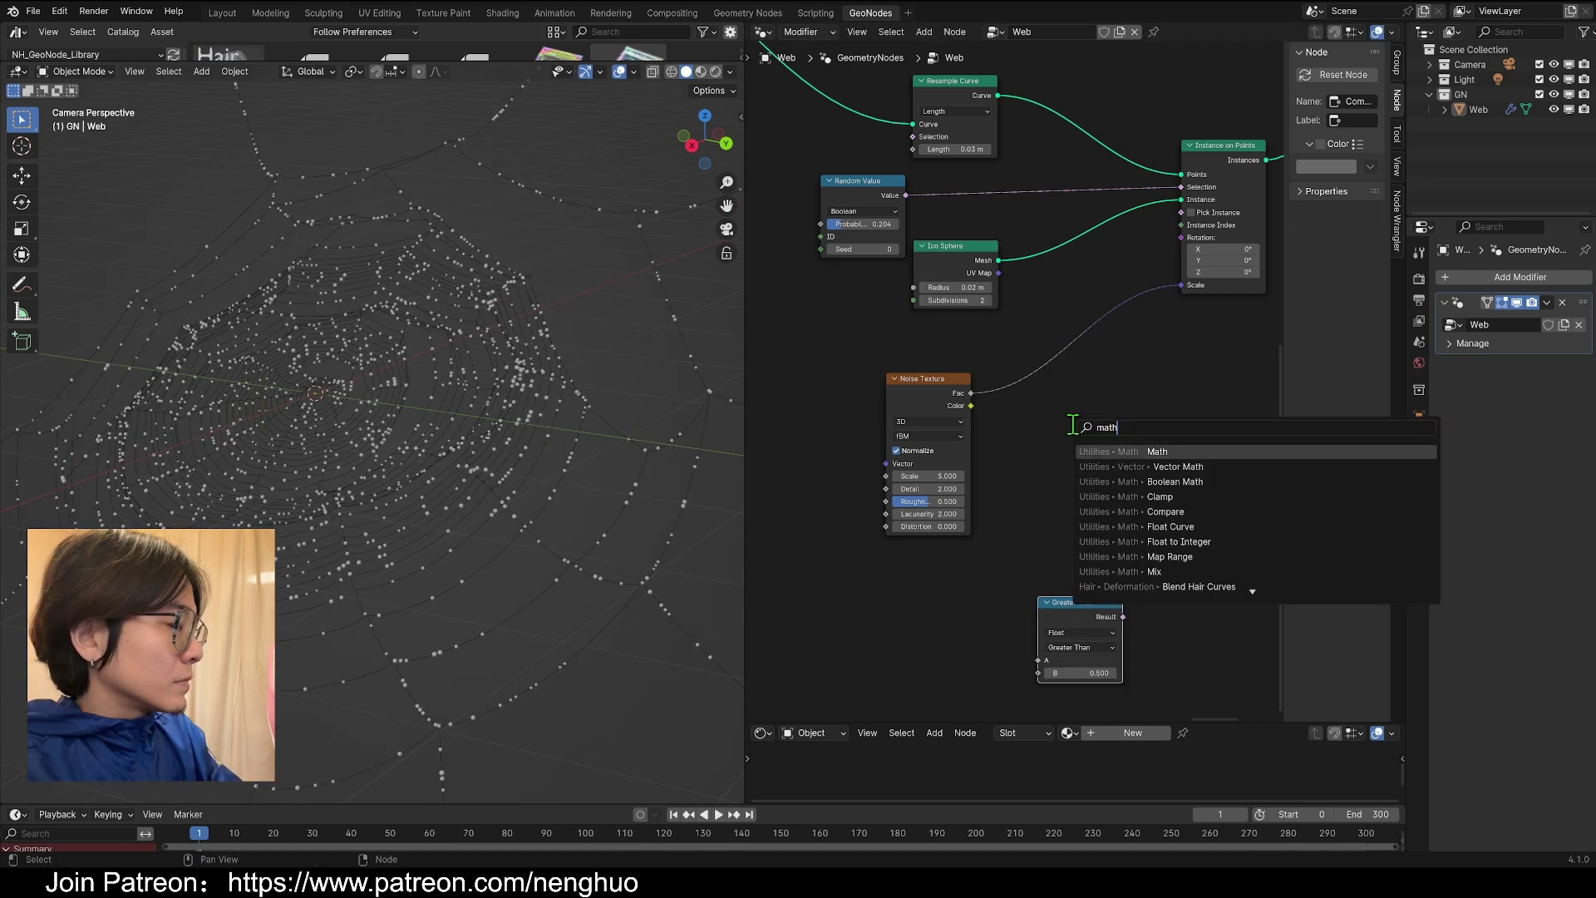
- Insert a Map Range node between the Noise Texture and the Scale input, and delete the unused Greater Than node
key(BackSpace)
key(BackSpace)
key(BackSpace)
key(BackSpace)
text(m)
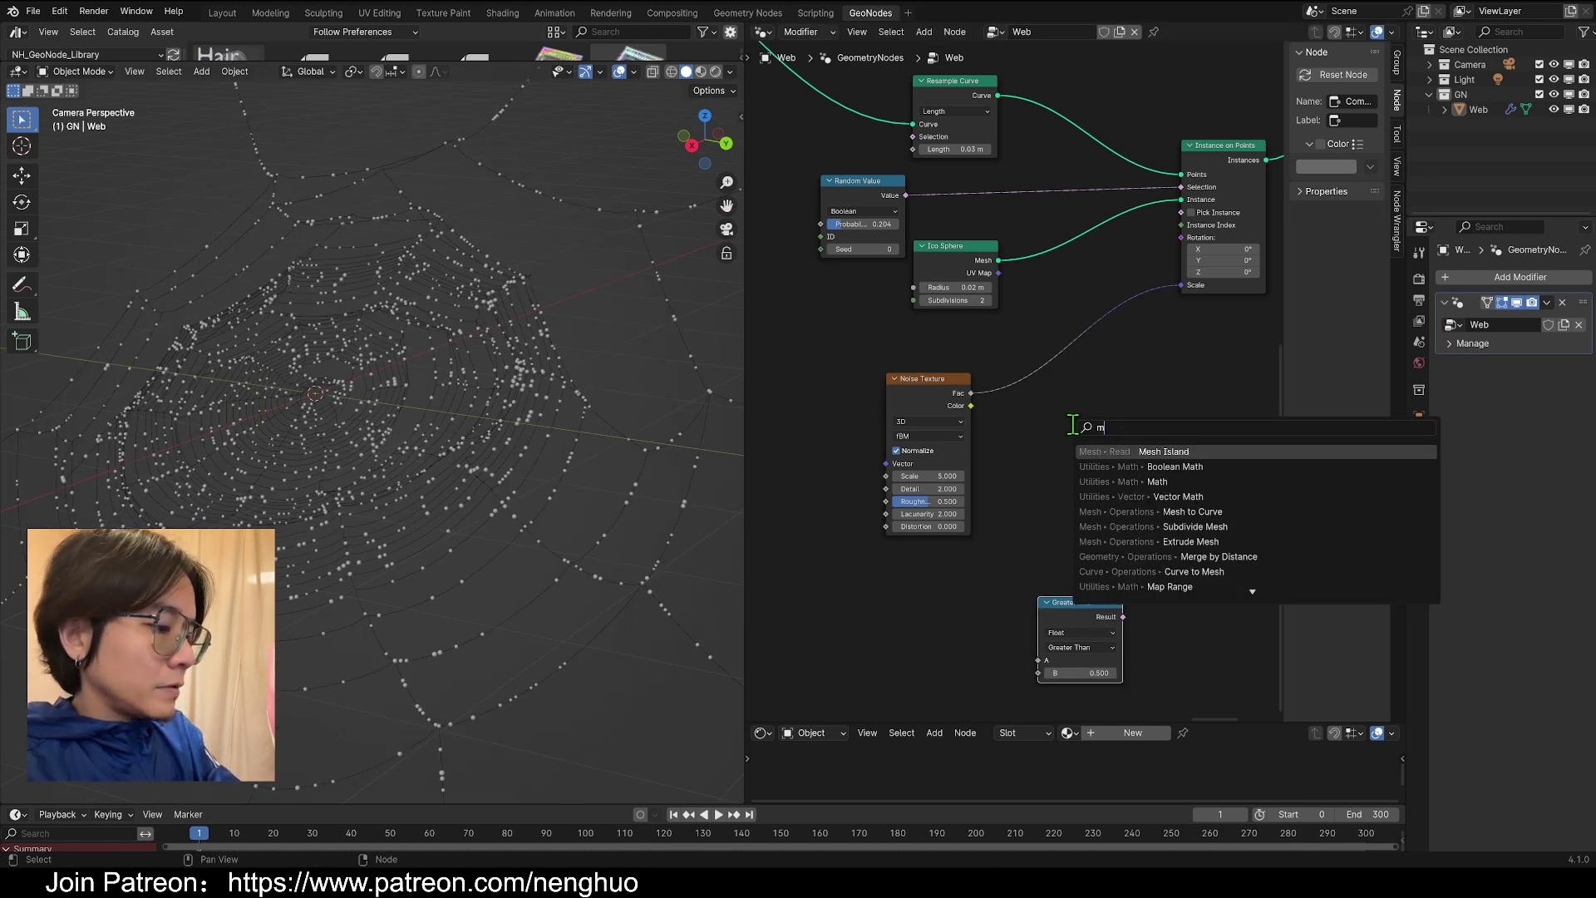
text(ap)
key(Return)
click(1037, 371)
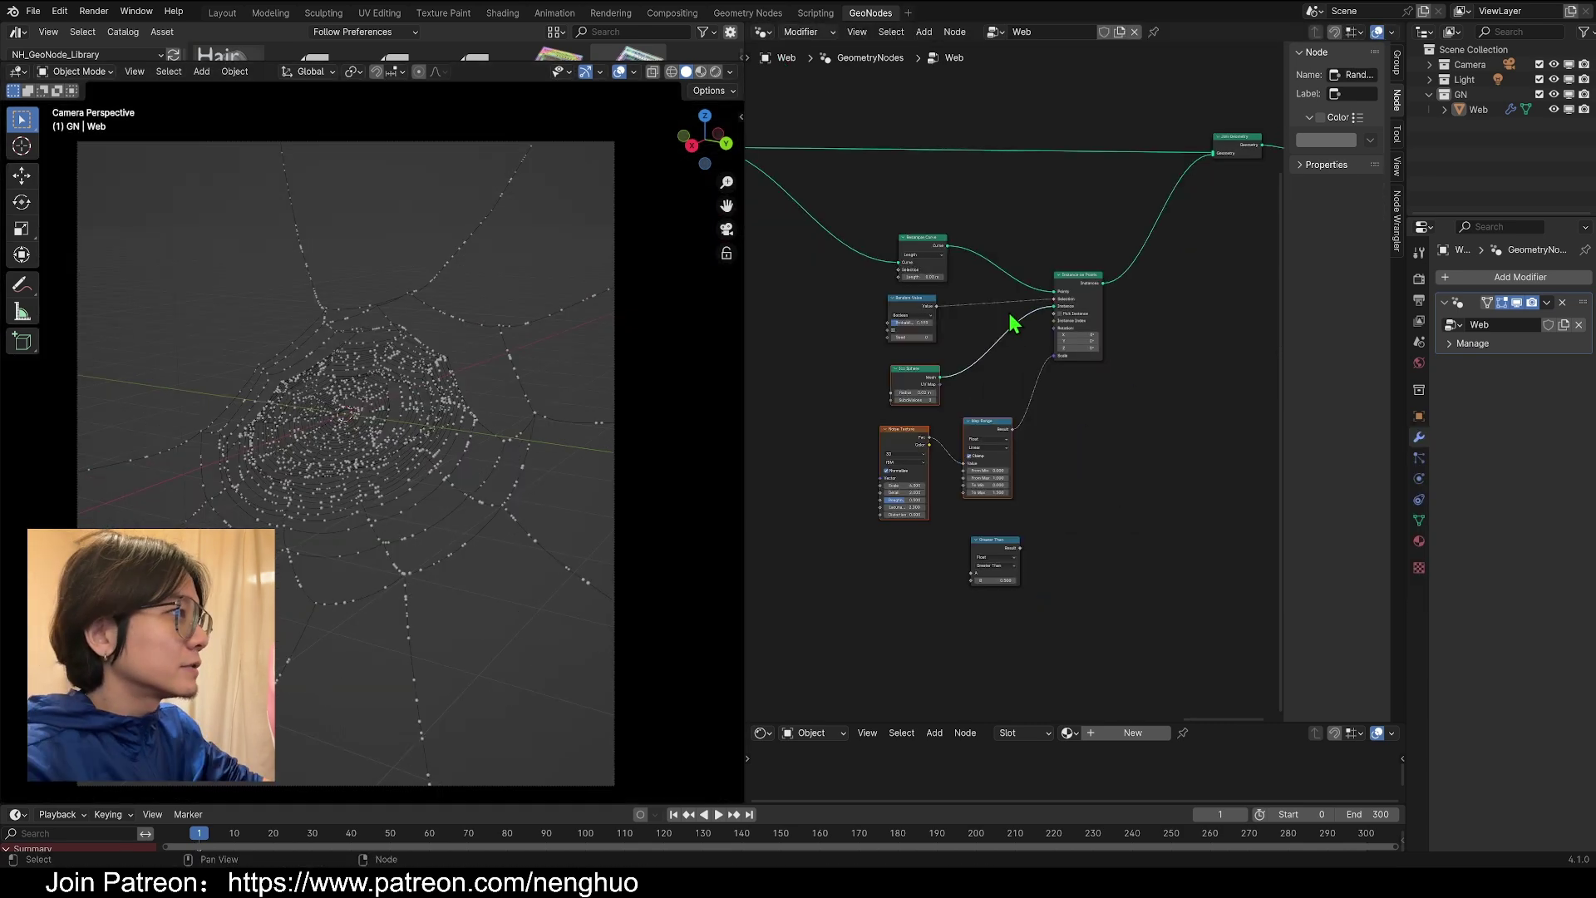
click(1018, 555)
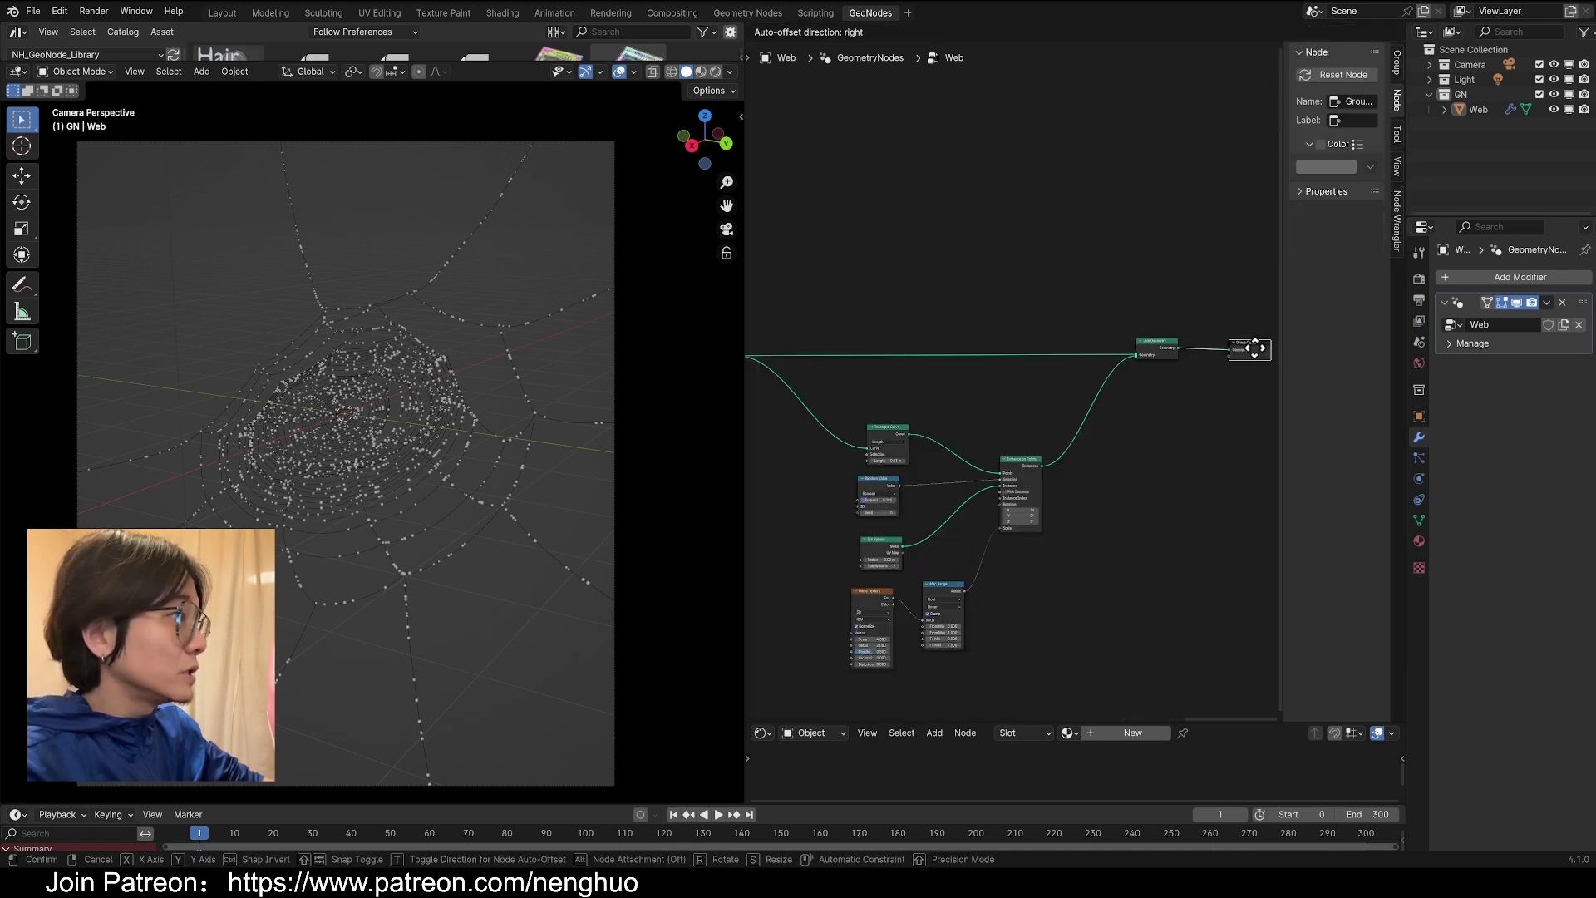
- Insert a Curve to Mesh node on the direct web curve link into Join Geometry
key(shift+a)
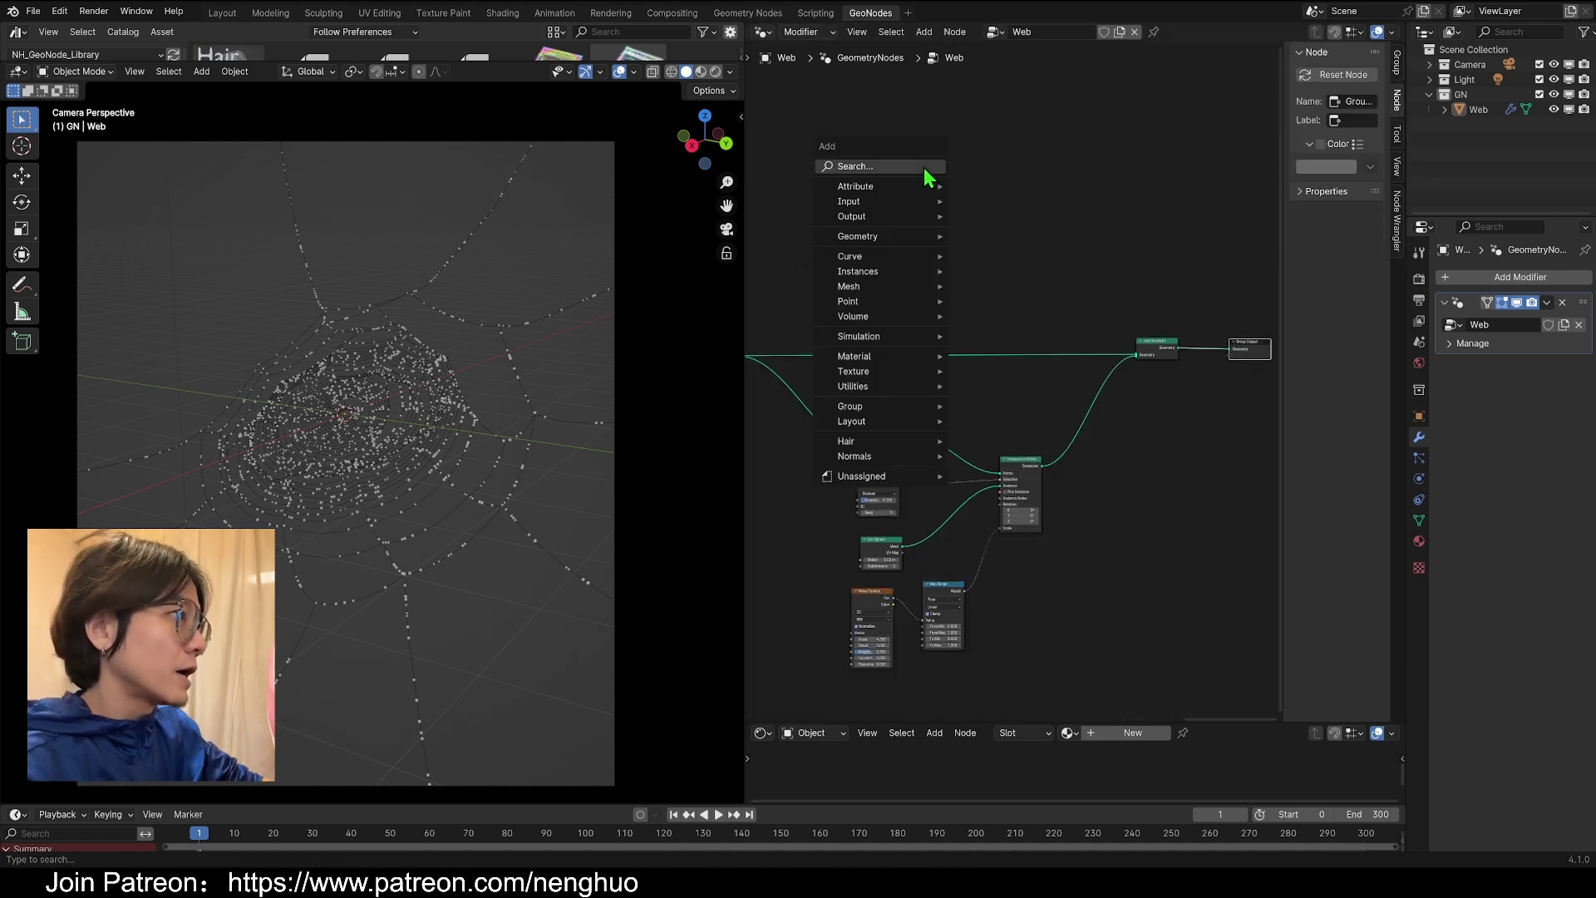
text(cmesh)
key(Return)
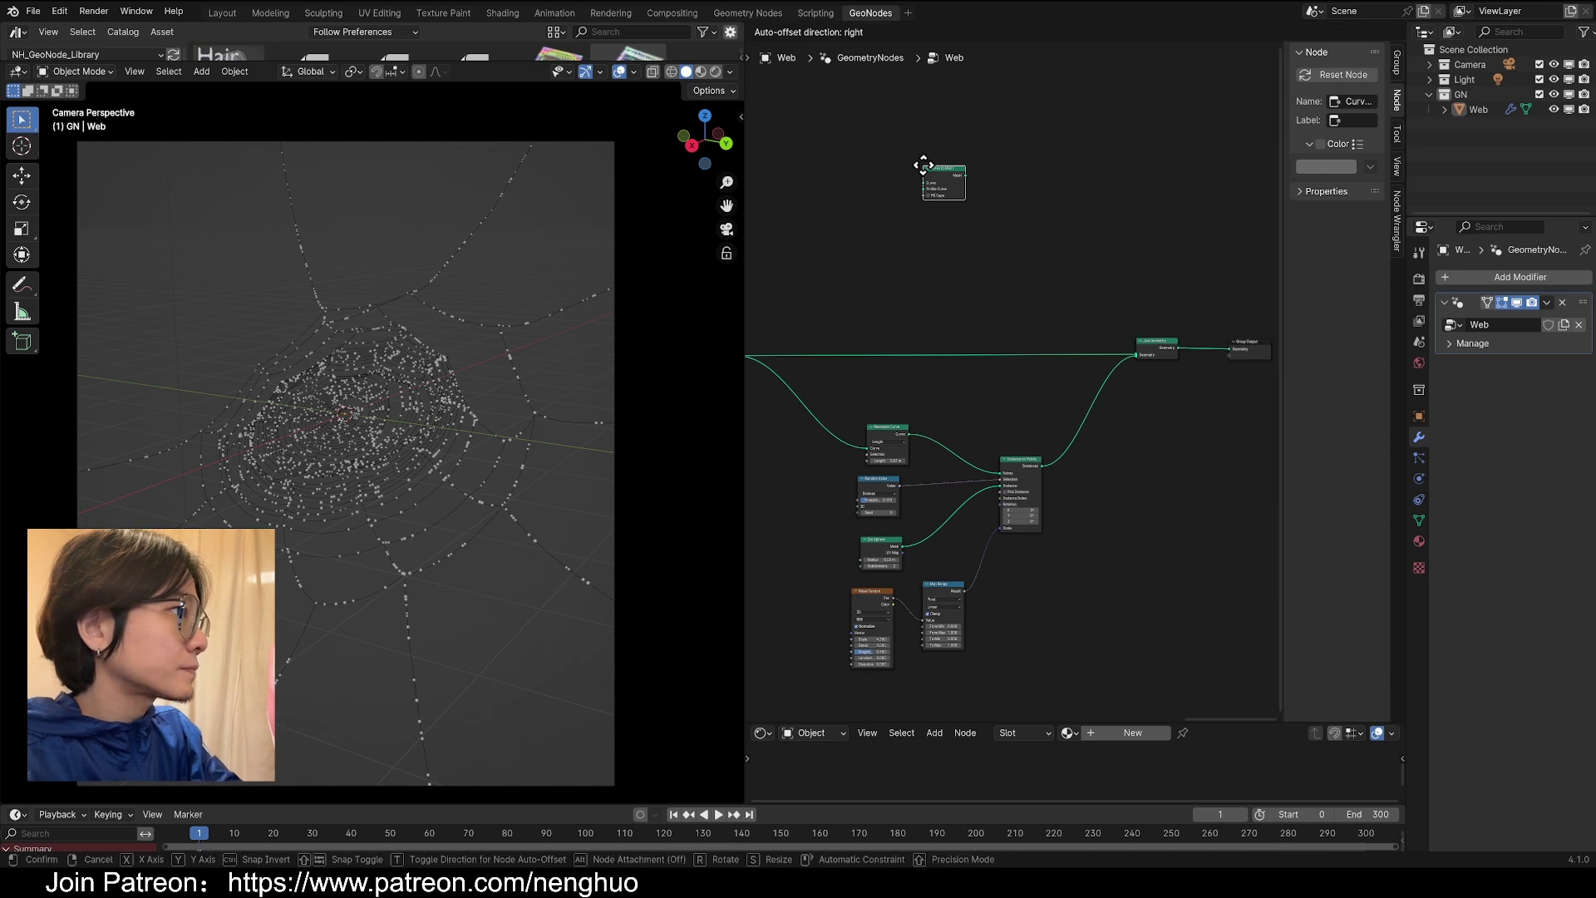
- Add a Curve Circle node for the Curve to Mesh profile and set its resolution to 4
key(shift+a)
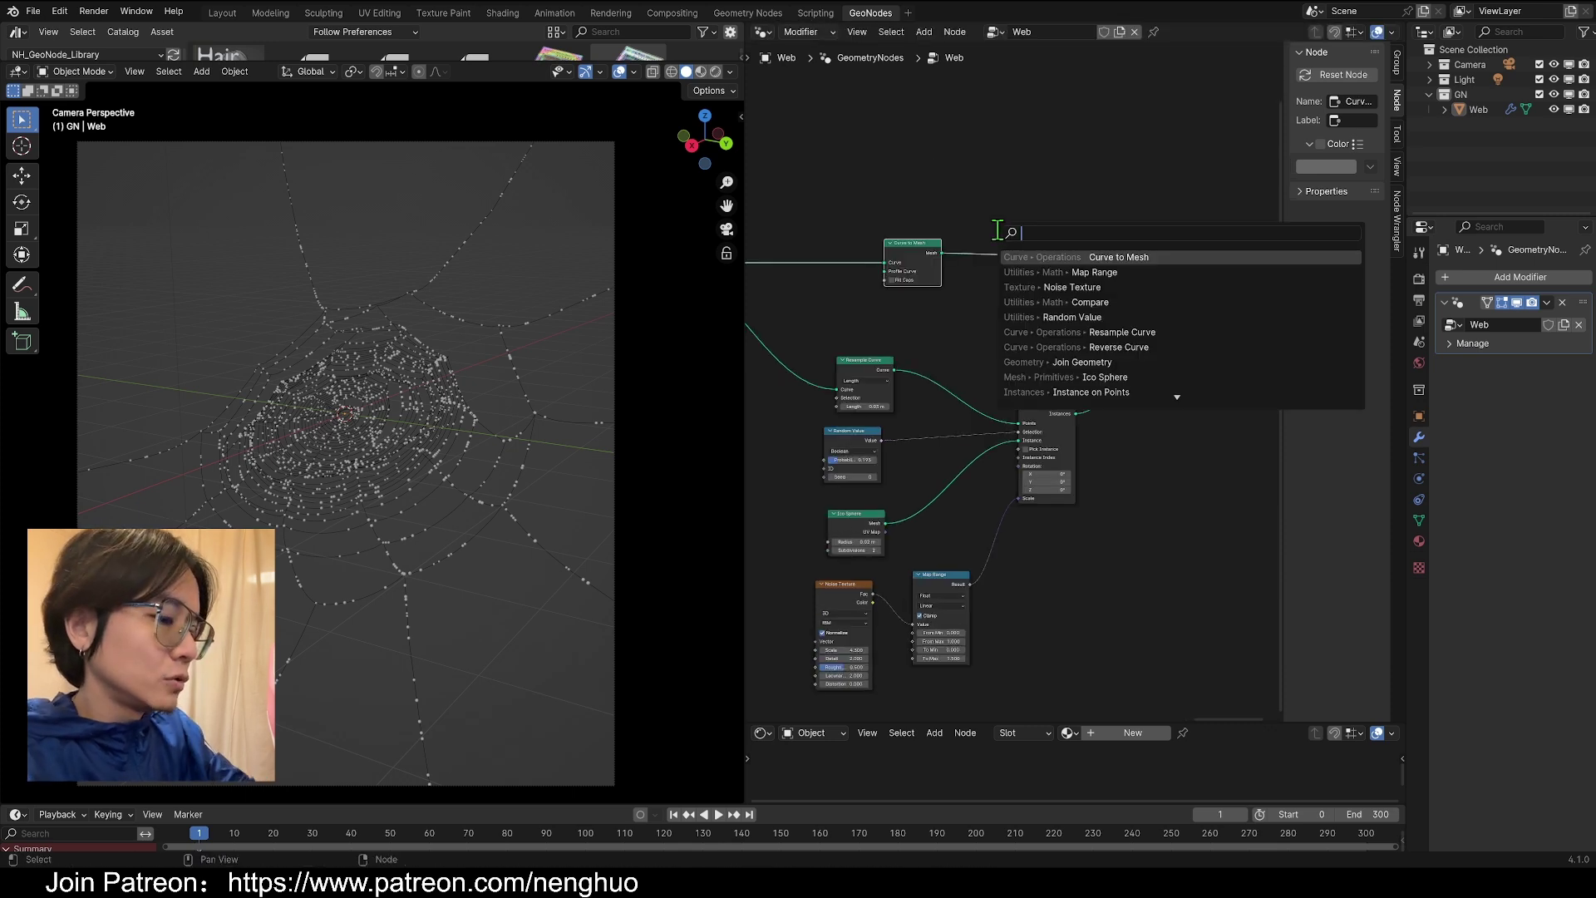
text(cc)
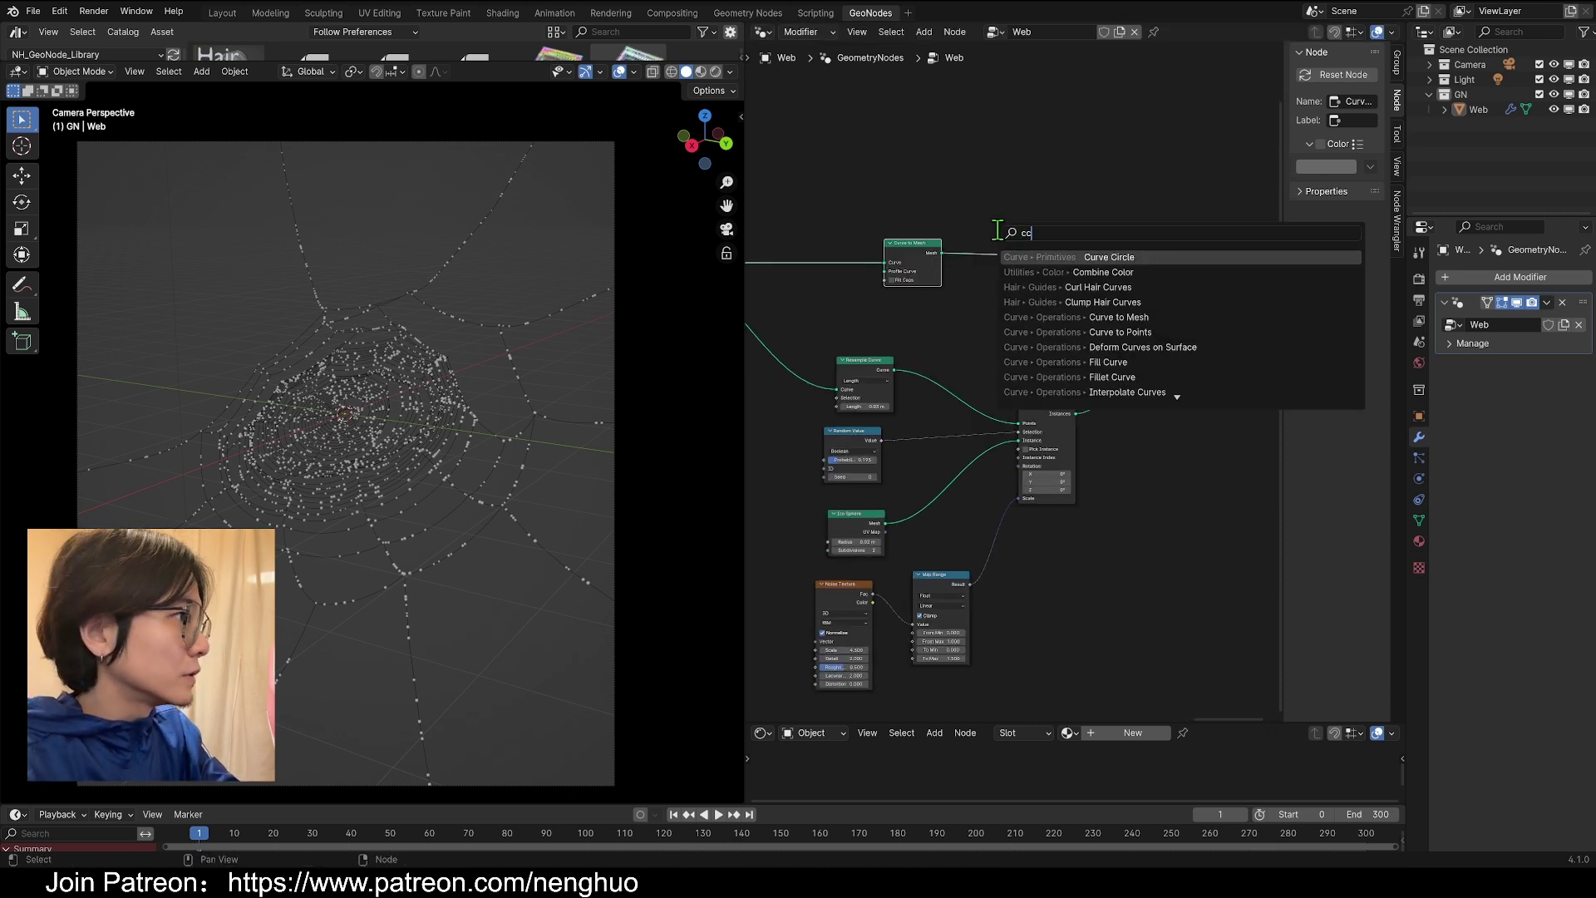
key(Return)
drag(755, 159, 844, 287)
scroll(876, 313, up, 2)
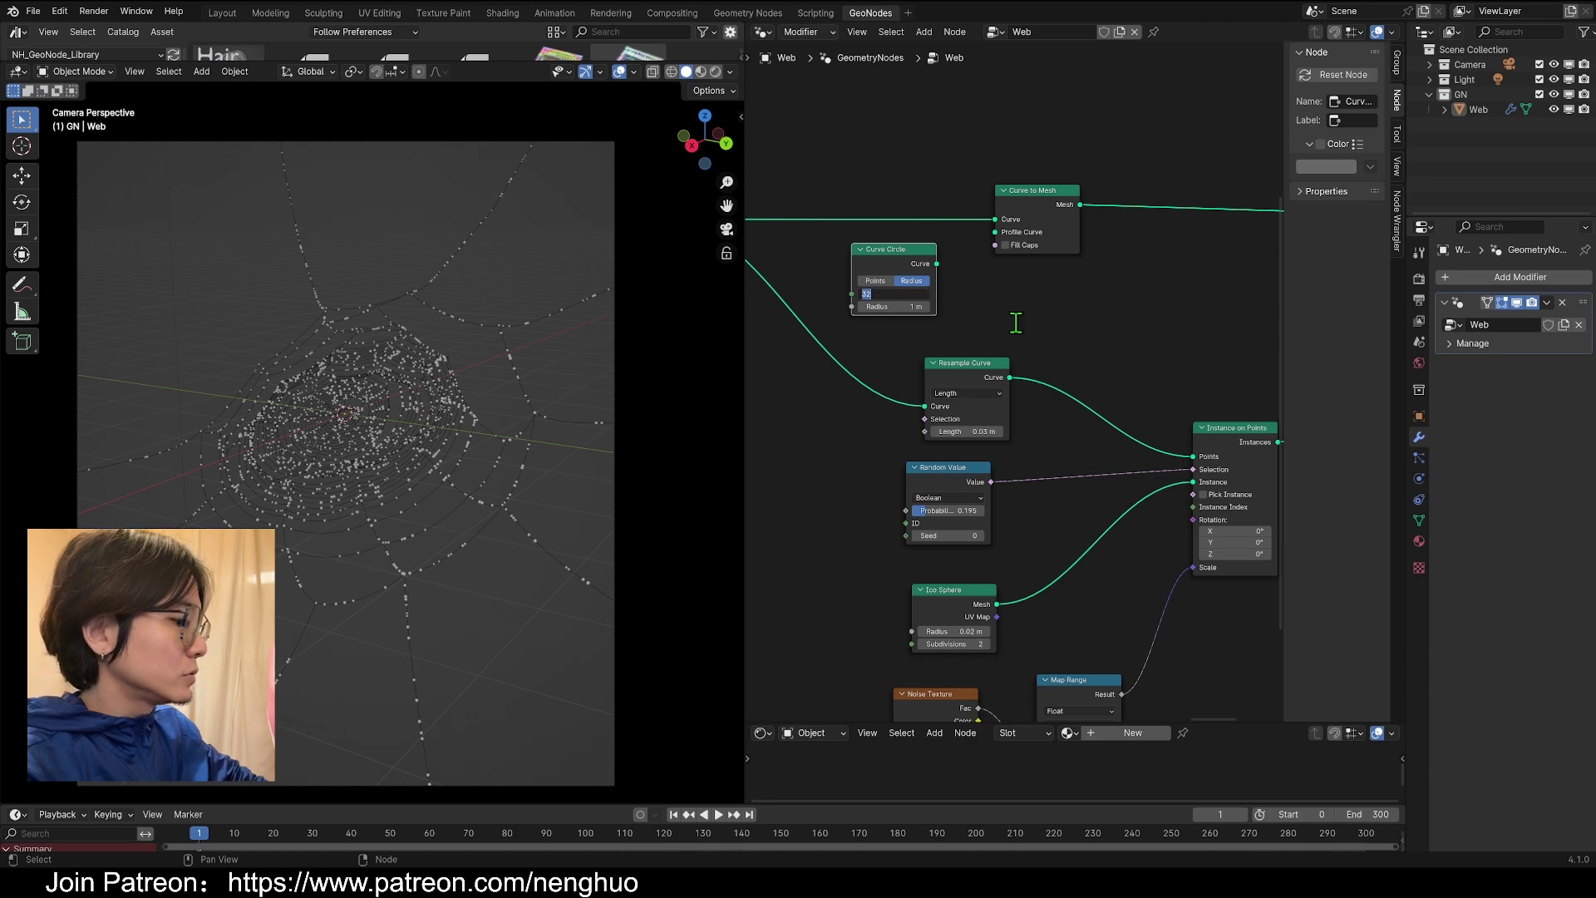
text(4)
key(Return)
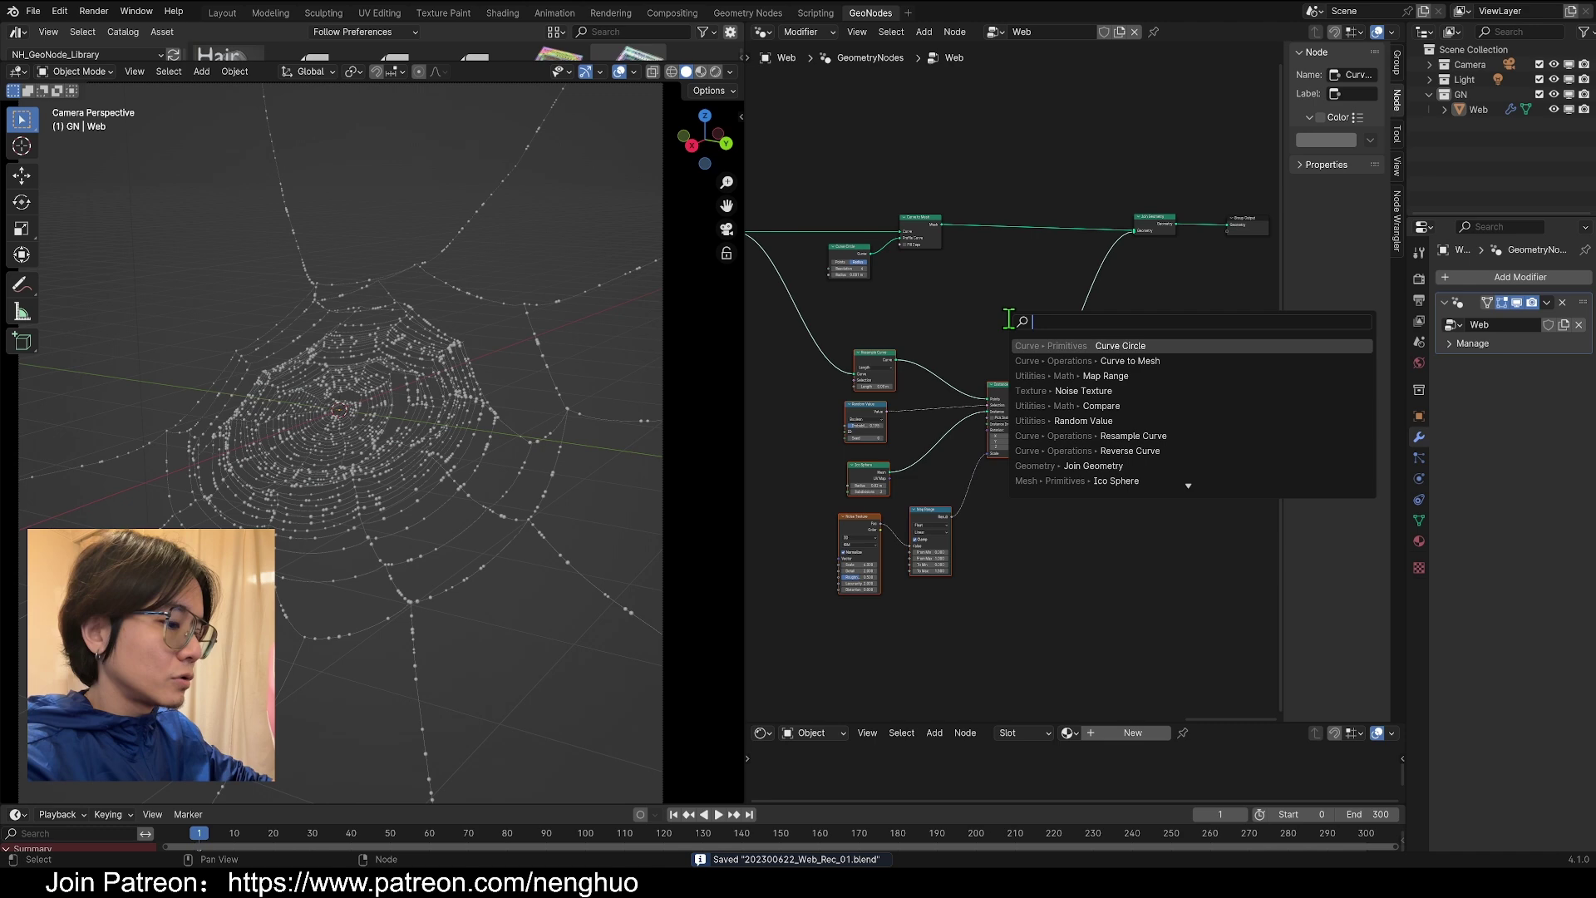
- Add a Frame node and enclose the nodes that scatter the water drops along the web in it
text(frame)
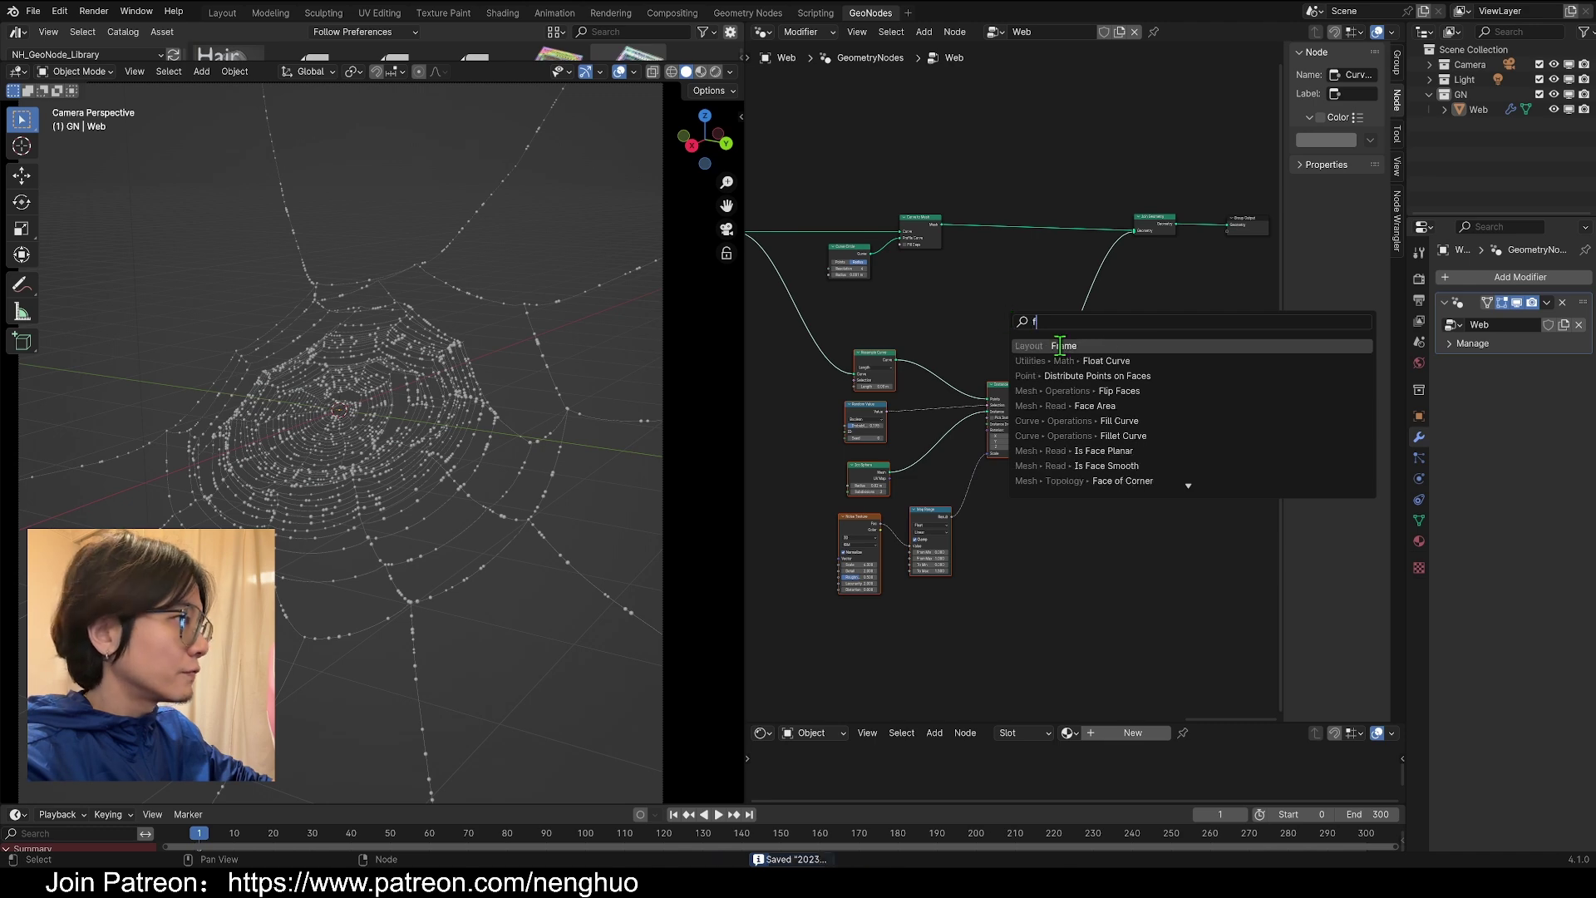
key(Return)
click(937, 329)
drag(811, 361, 1028, 585)
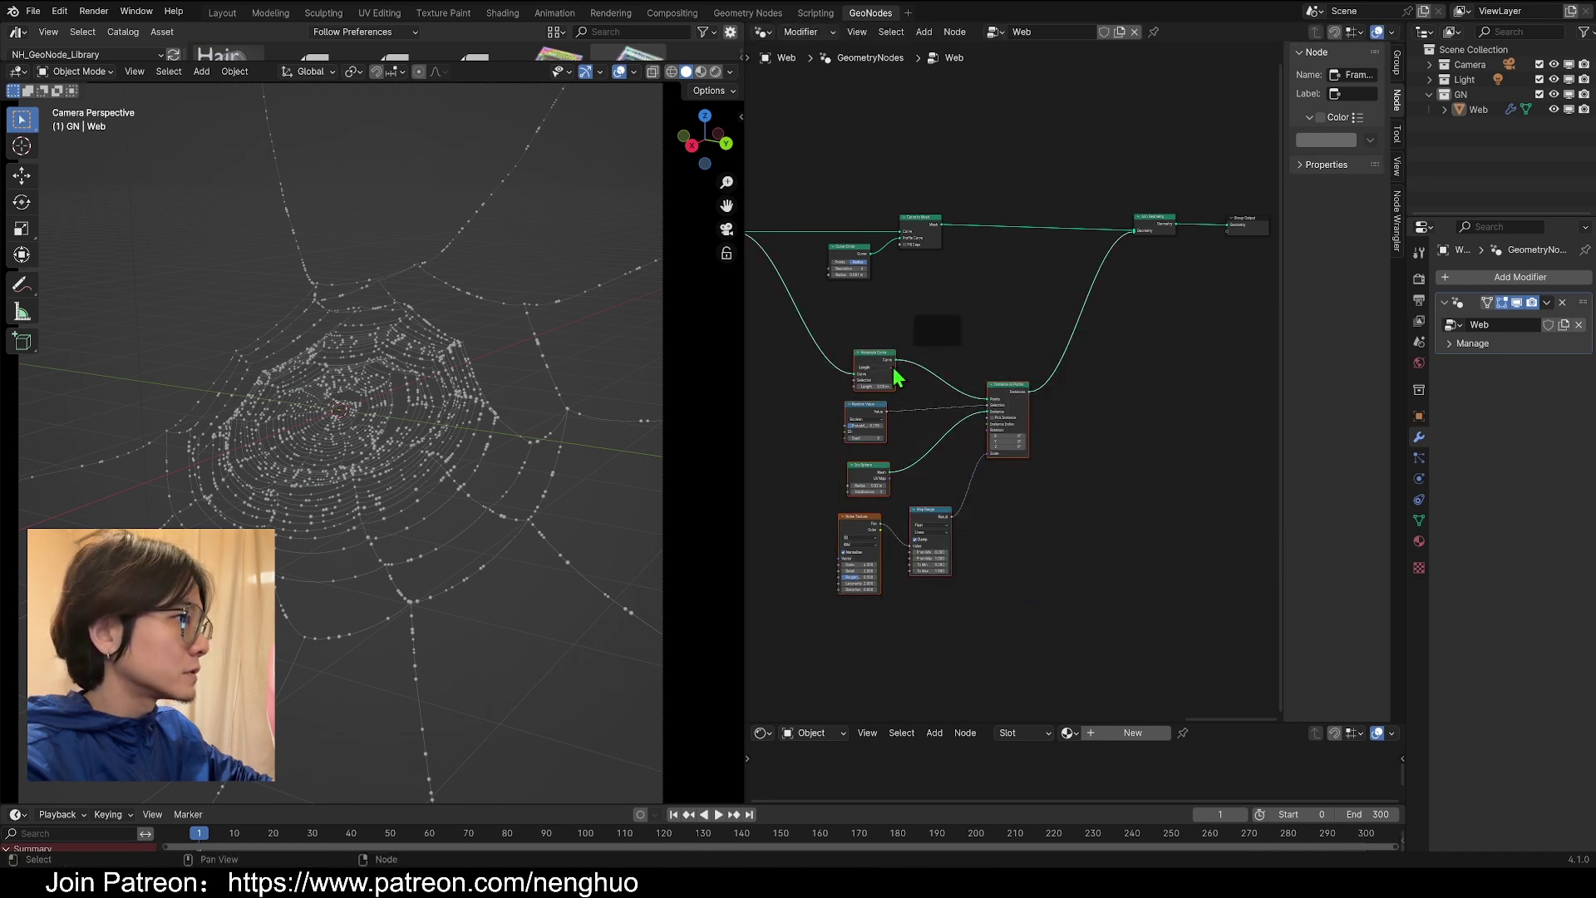
drag(883, 356, 923, 336)
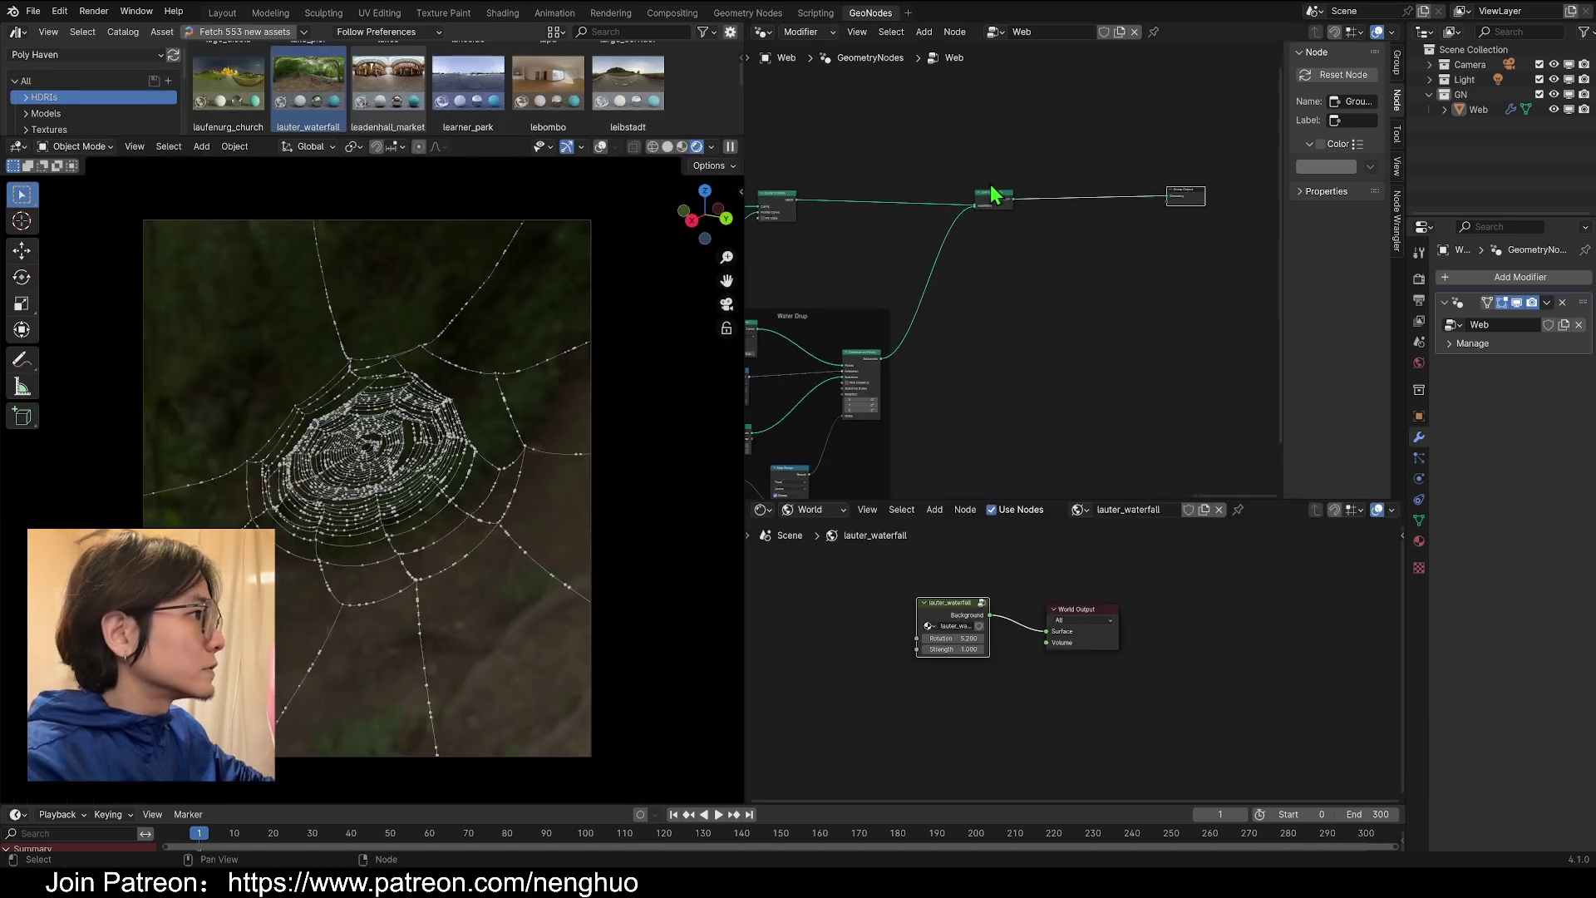
- Move Join Geometry closer to the Group Output and create two material slots with new materials on the Web object
drag(994, 195, 1068, 206)
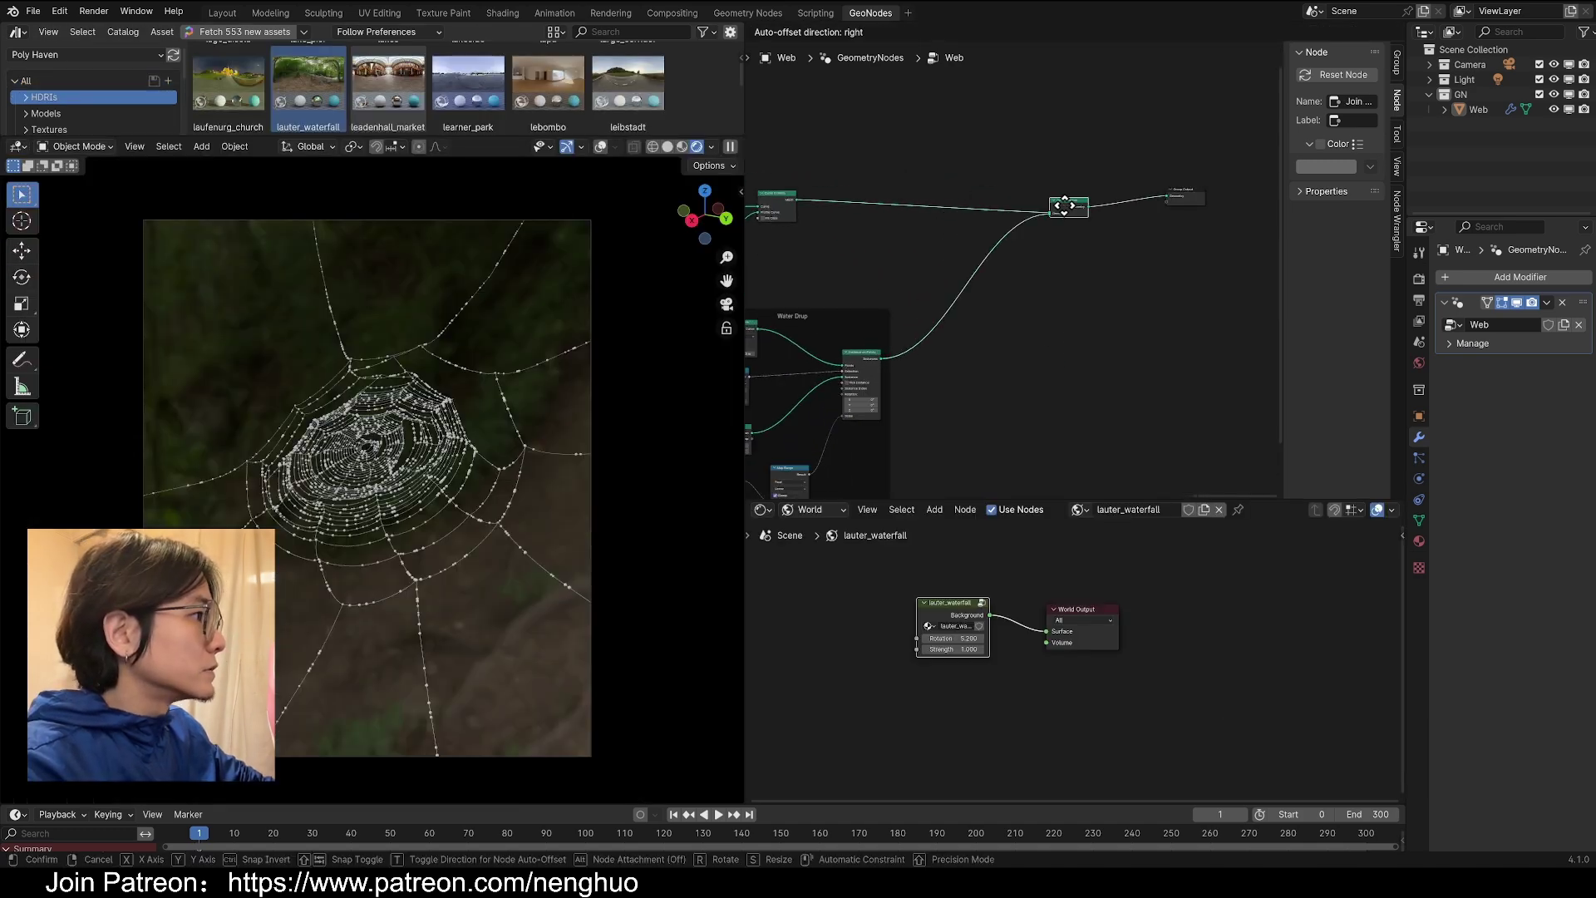
click(1419, 541)
click(1513, 341)
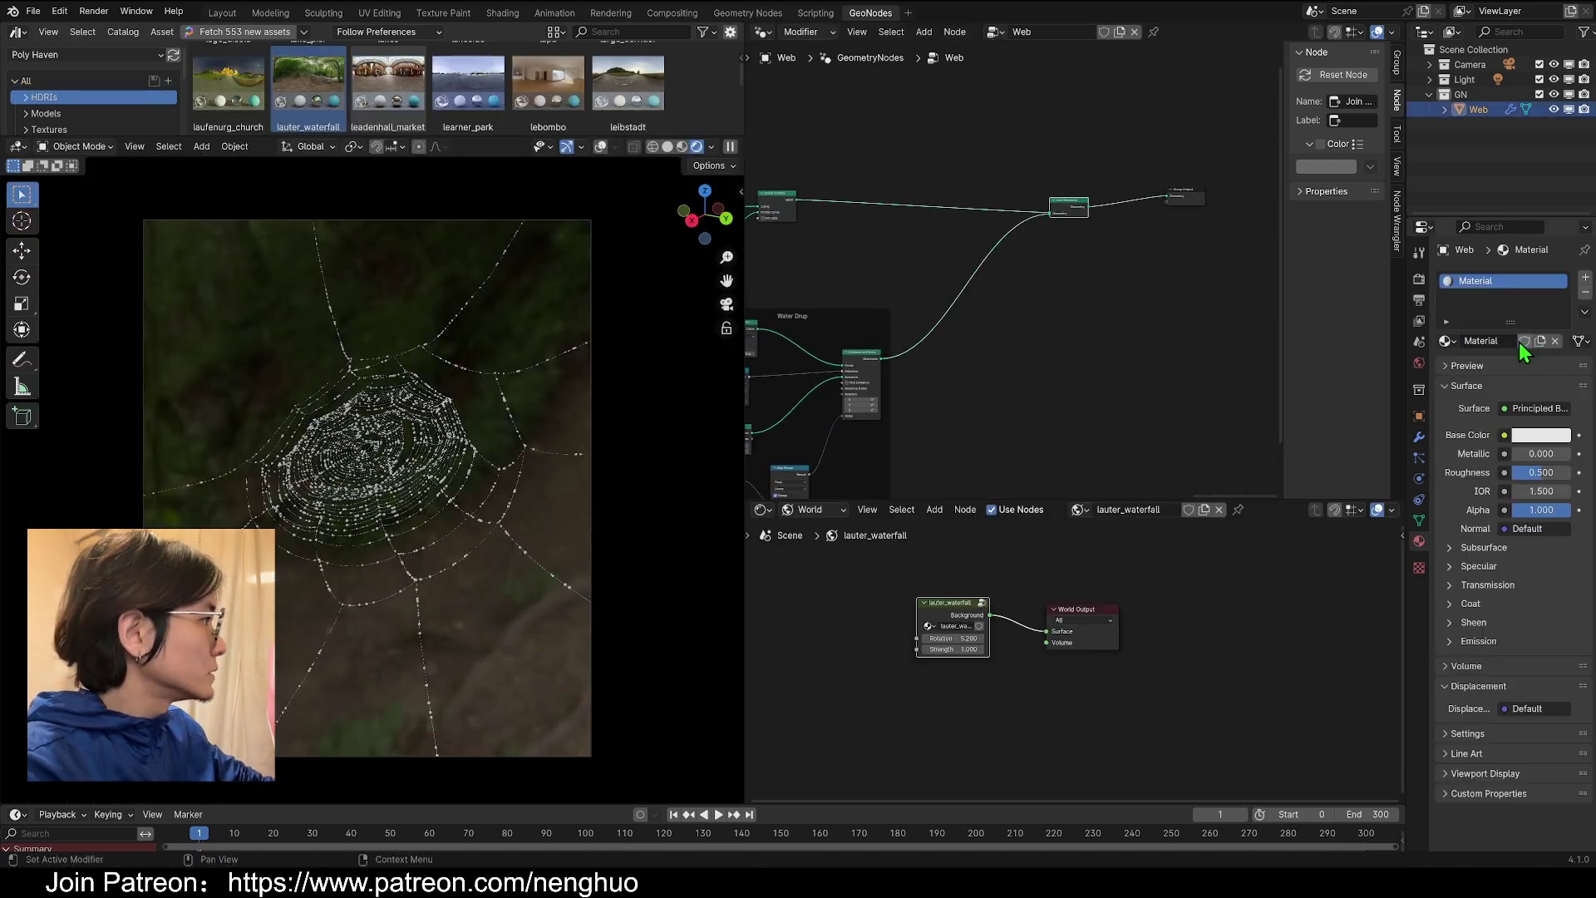
click(1585, 278)
click(1501, 364)
- Rename the first material Web and the second one Water drop
double_click(1489, 281)
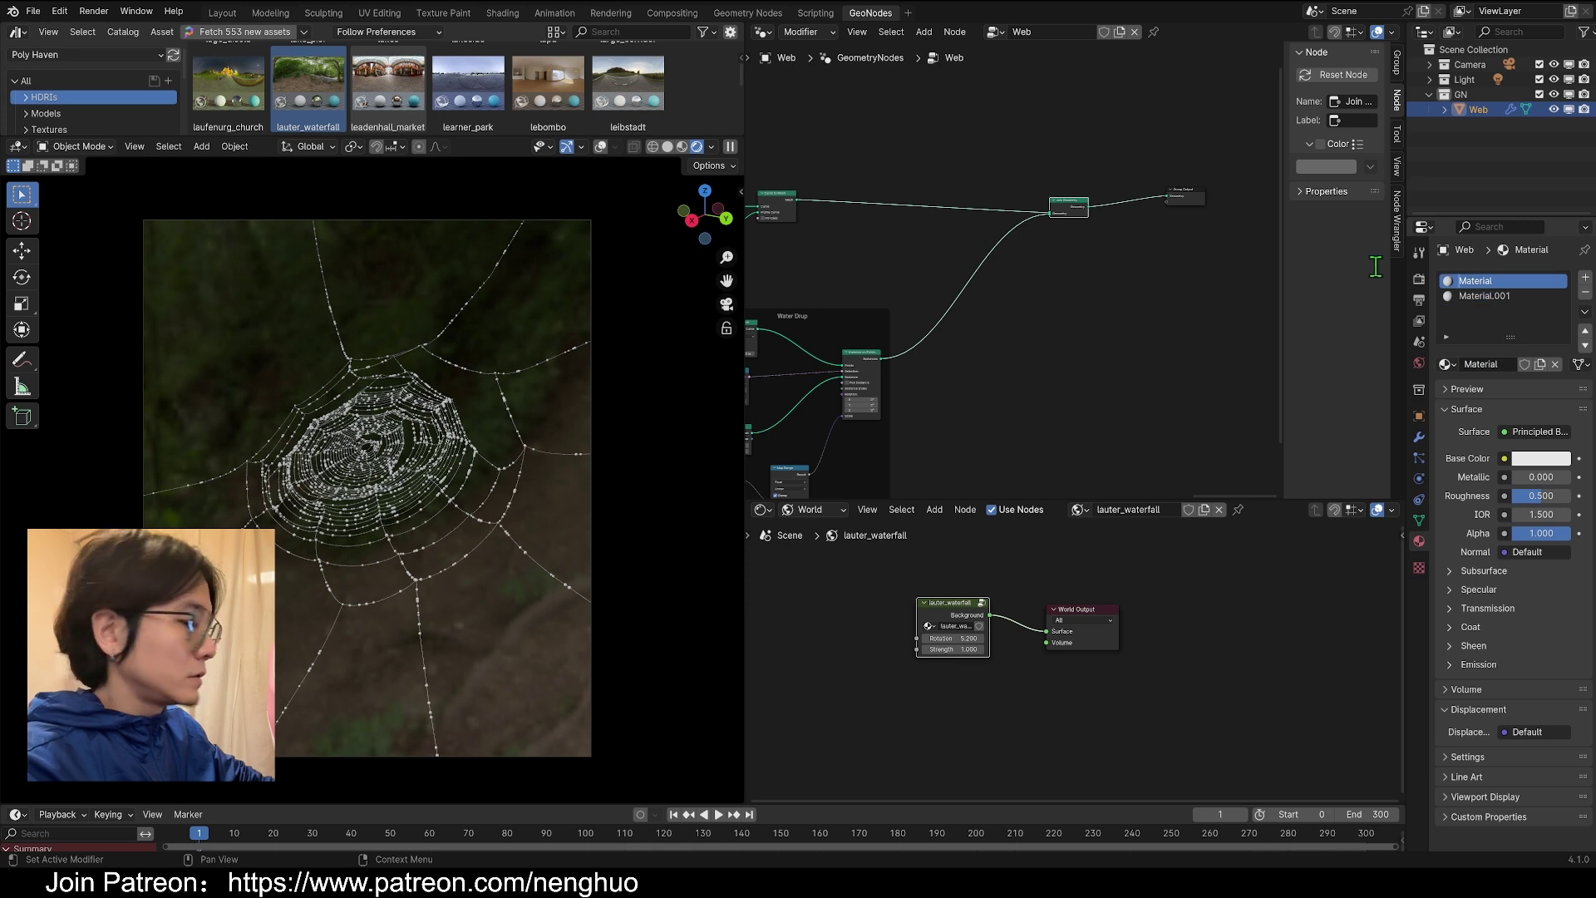
text(Web)
key(Return)
double_click(1489, 294)
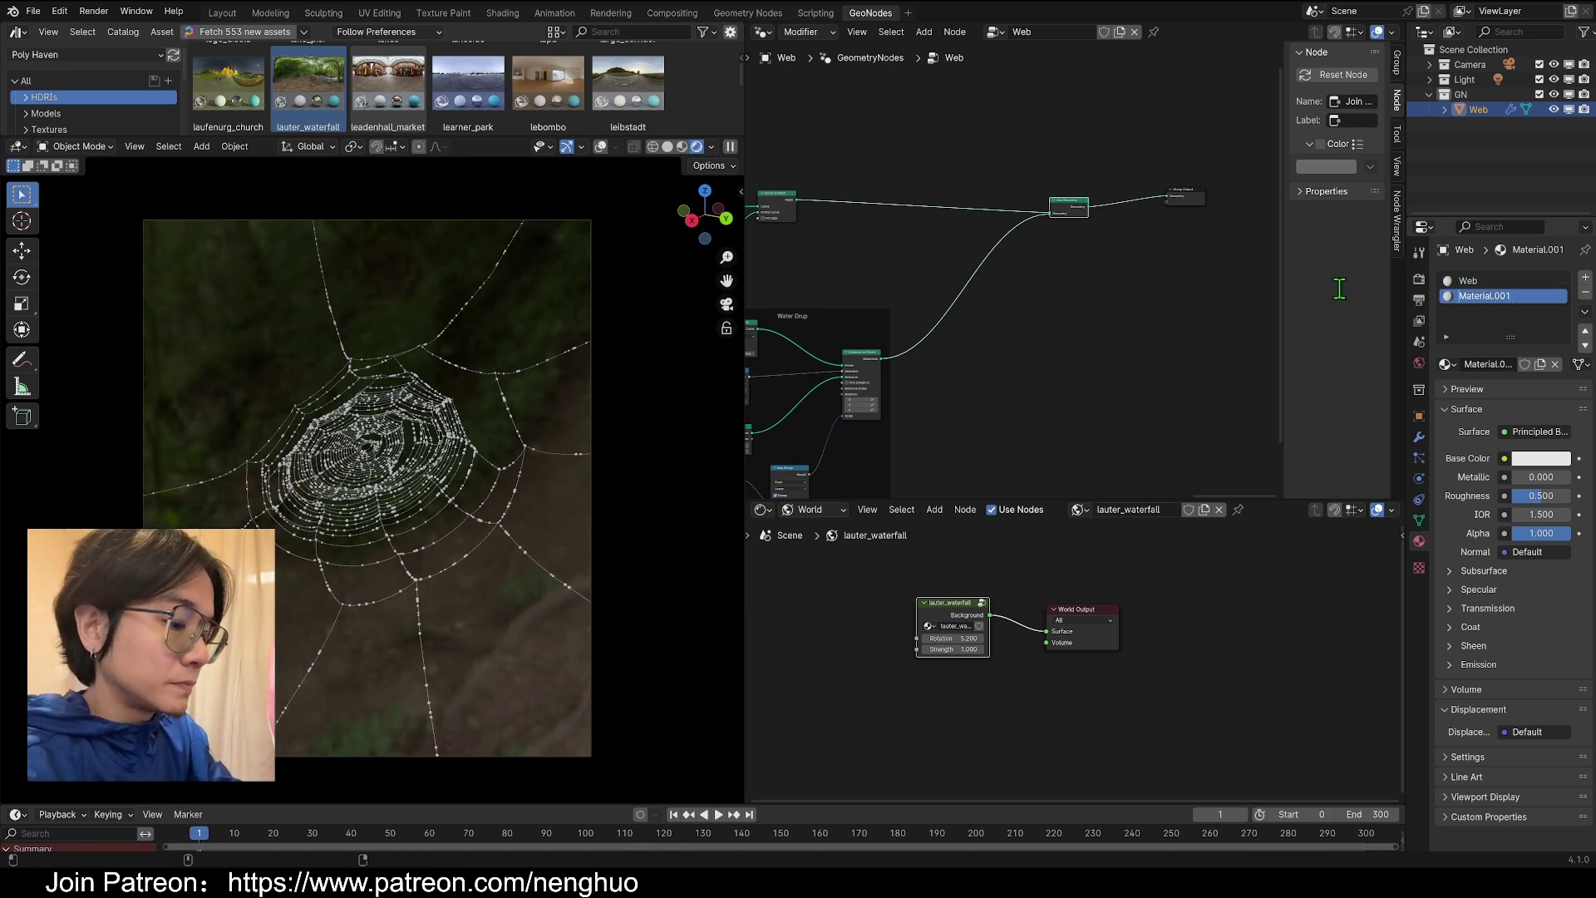
- Insert a Set Material node between Curve to Mesh and Join Geometry on the strand branch
key(shift+a)
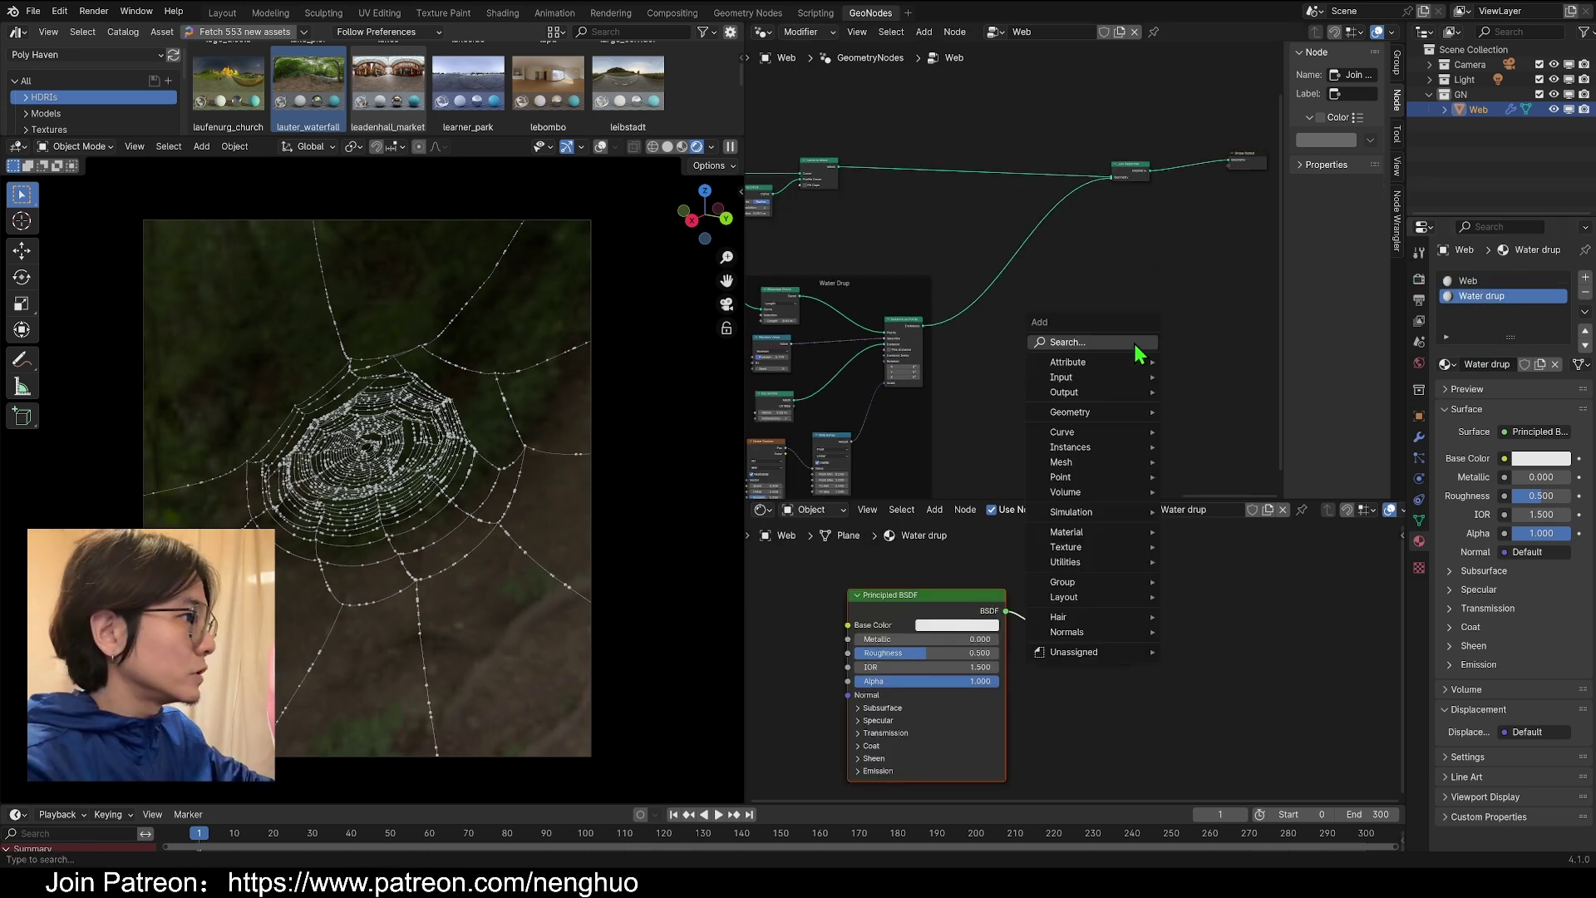
text(s)
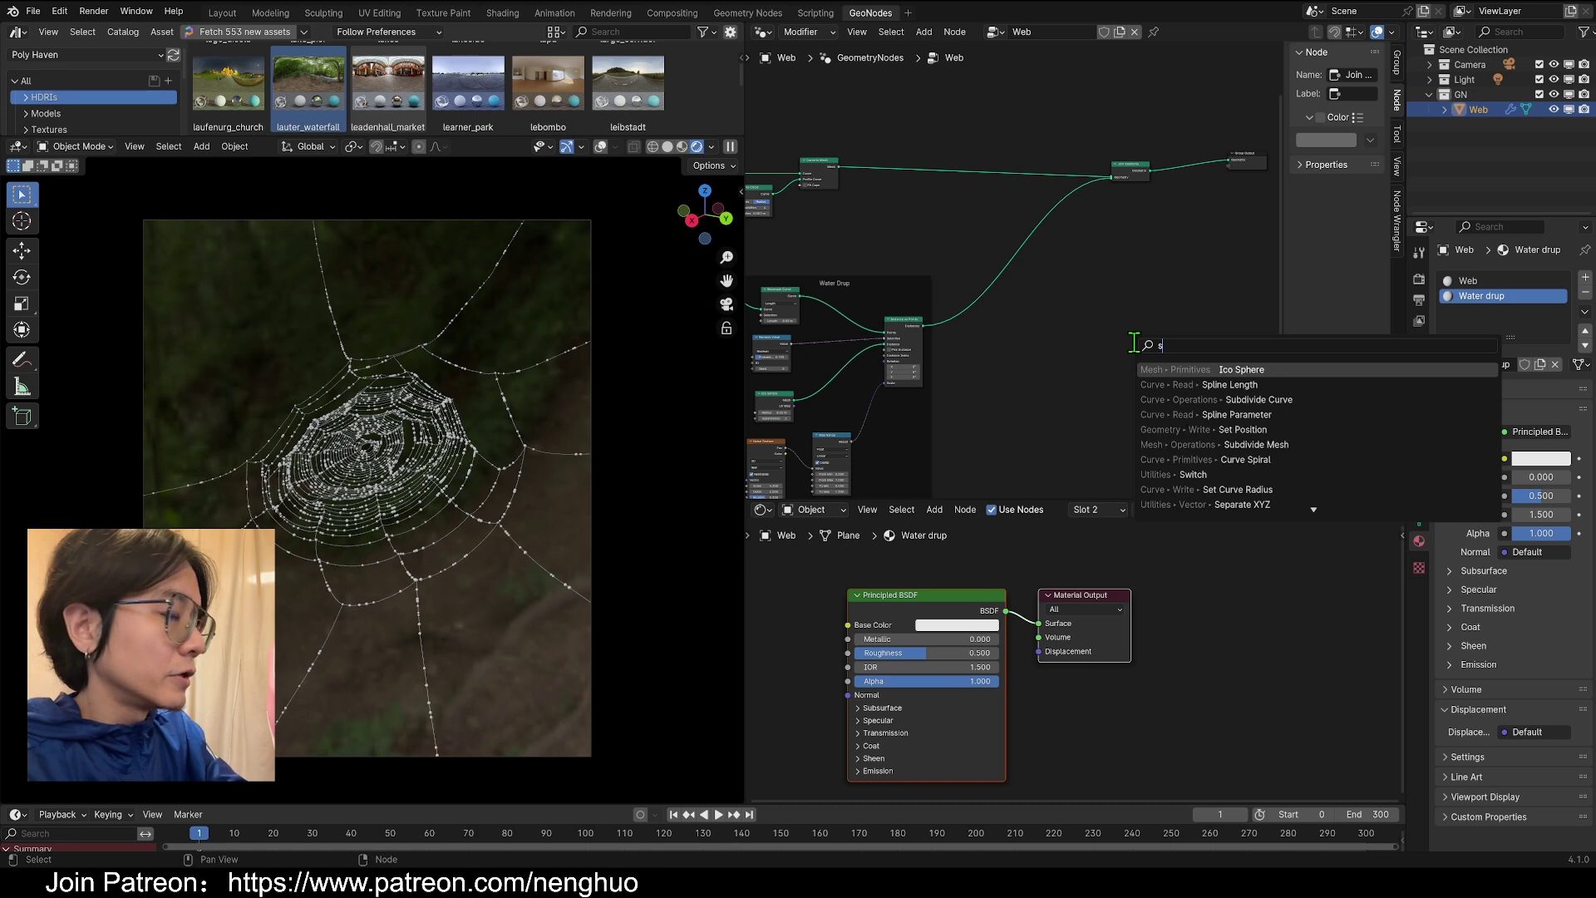
text(et m)
key(Return)
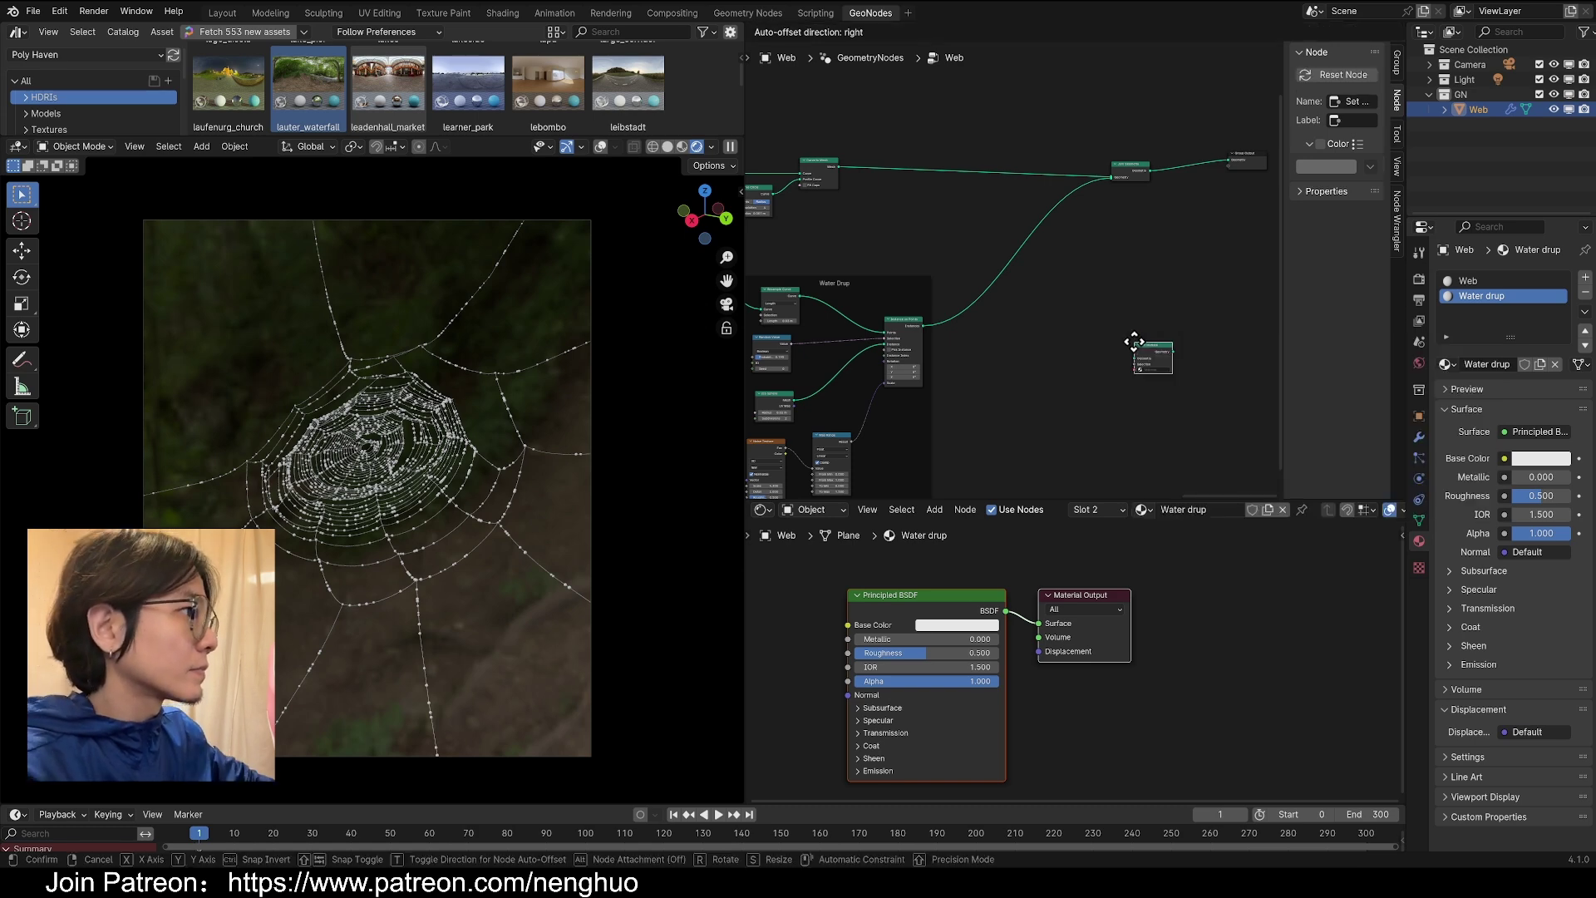
click(976, 185)
drag(993, 191, 993, 174)
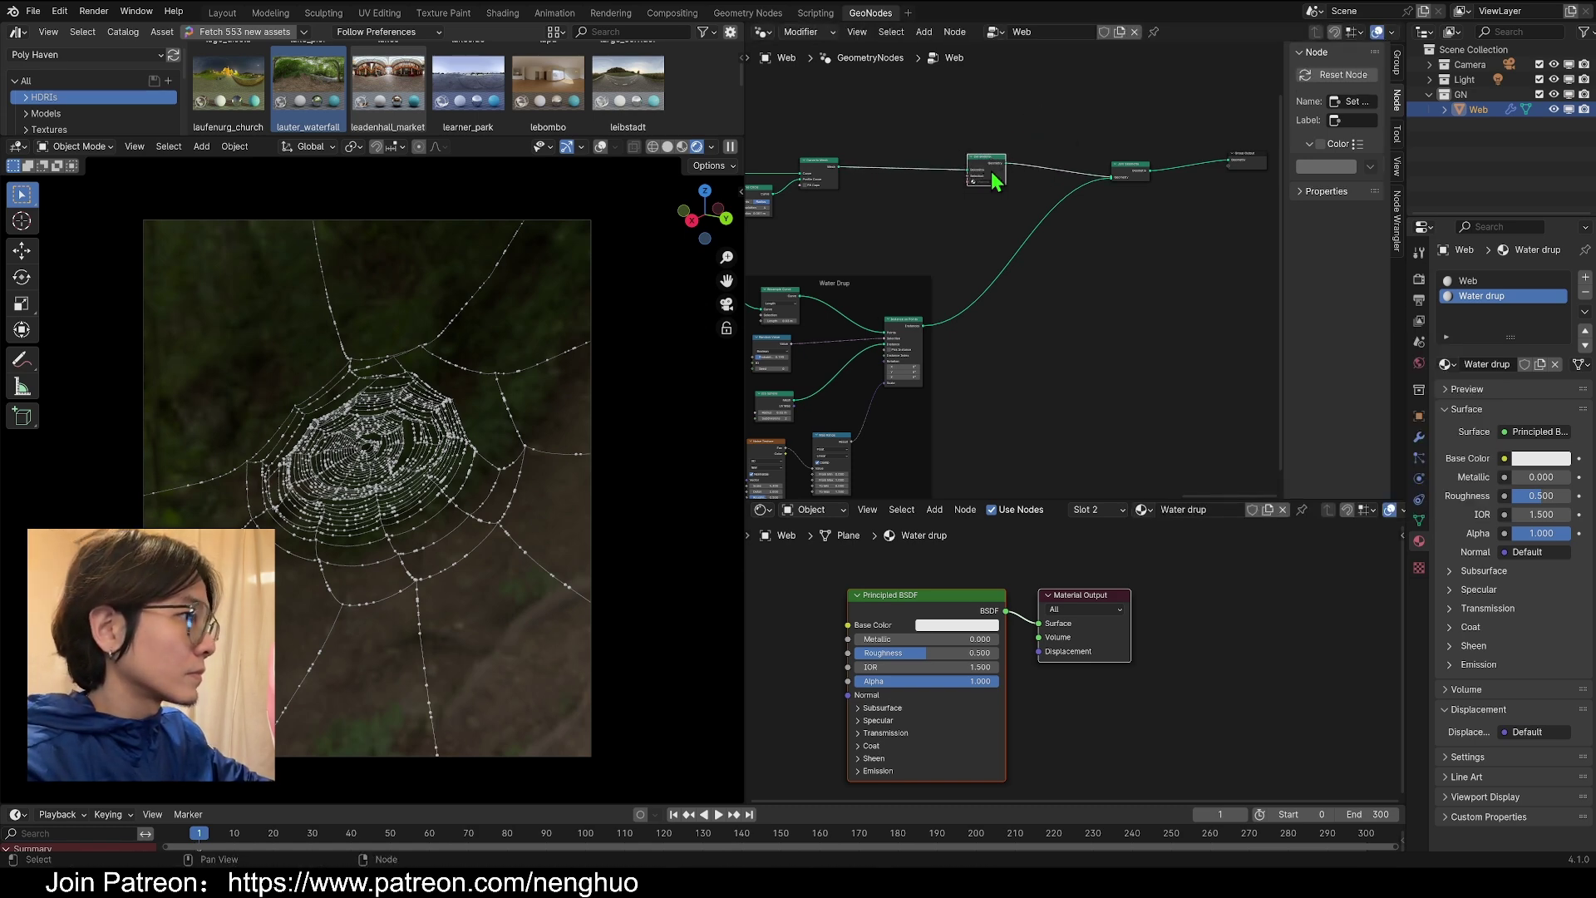
- Duplicate Set Material onto the droplet branch, assigning Water drop there and Web on the strand branch
key(shift+d)
click(993, 276)
scroll(990, 279, up, 2)
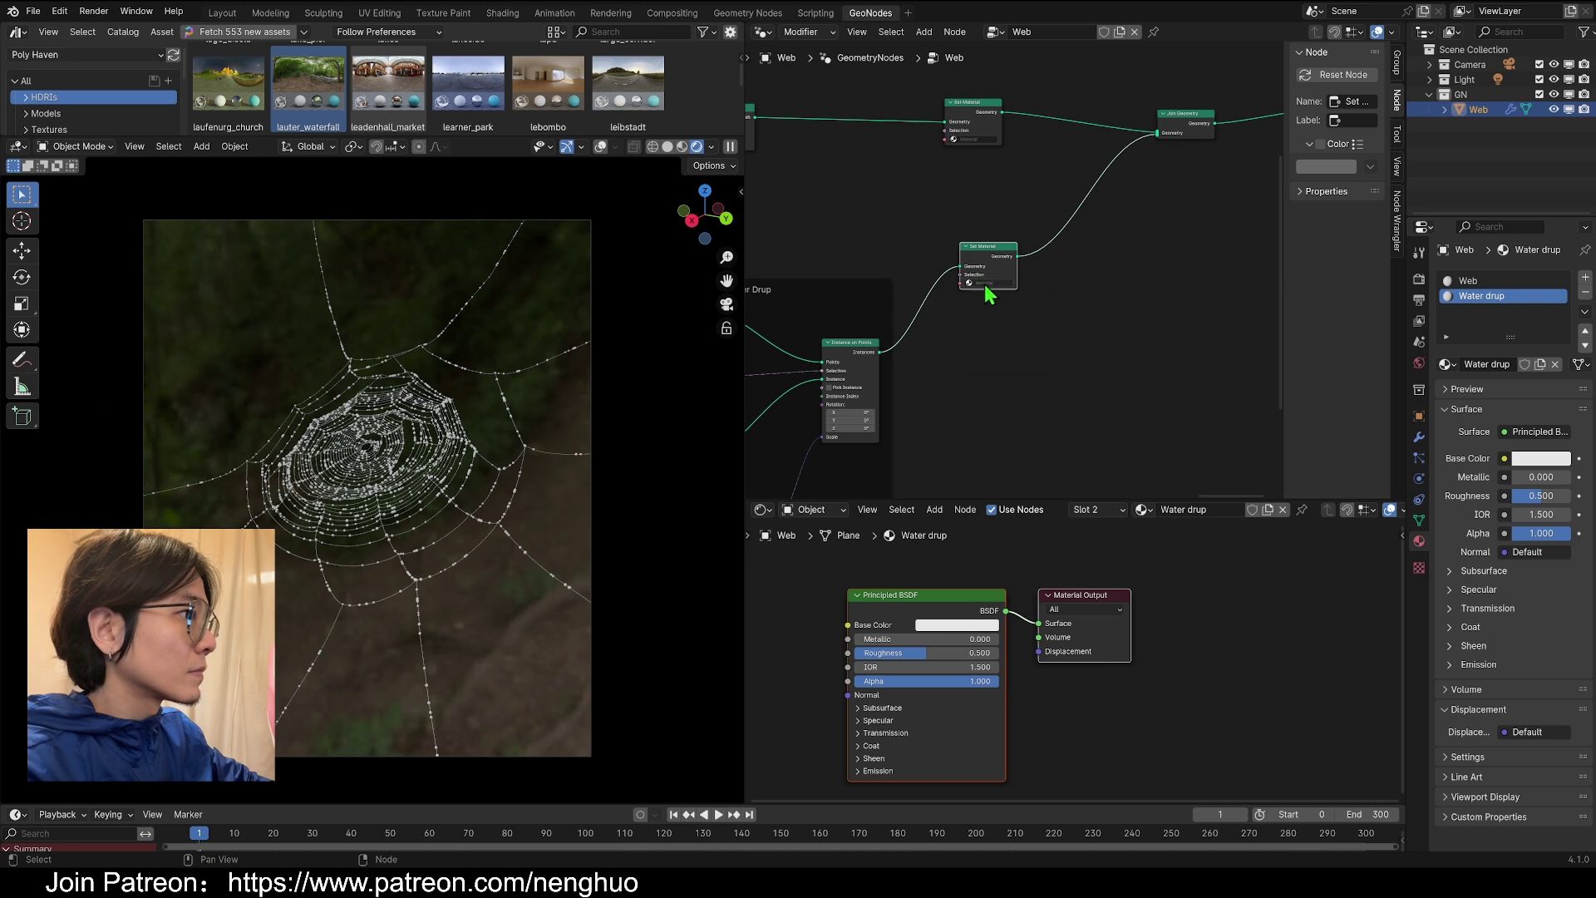
click(1029, 300)
click(978, 140)
click(979, 162)
- Insert a Set Shade Smooth node after each of the two Set Material nodes, before Join Geometry
key(shift+a)
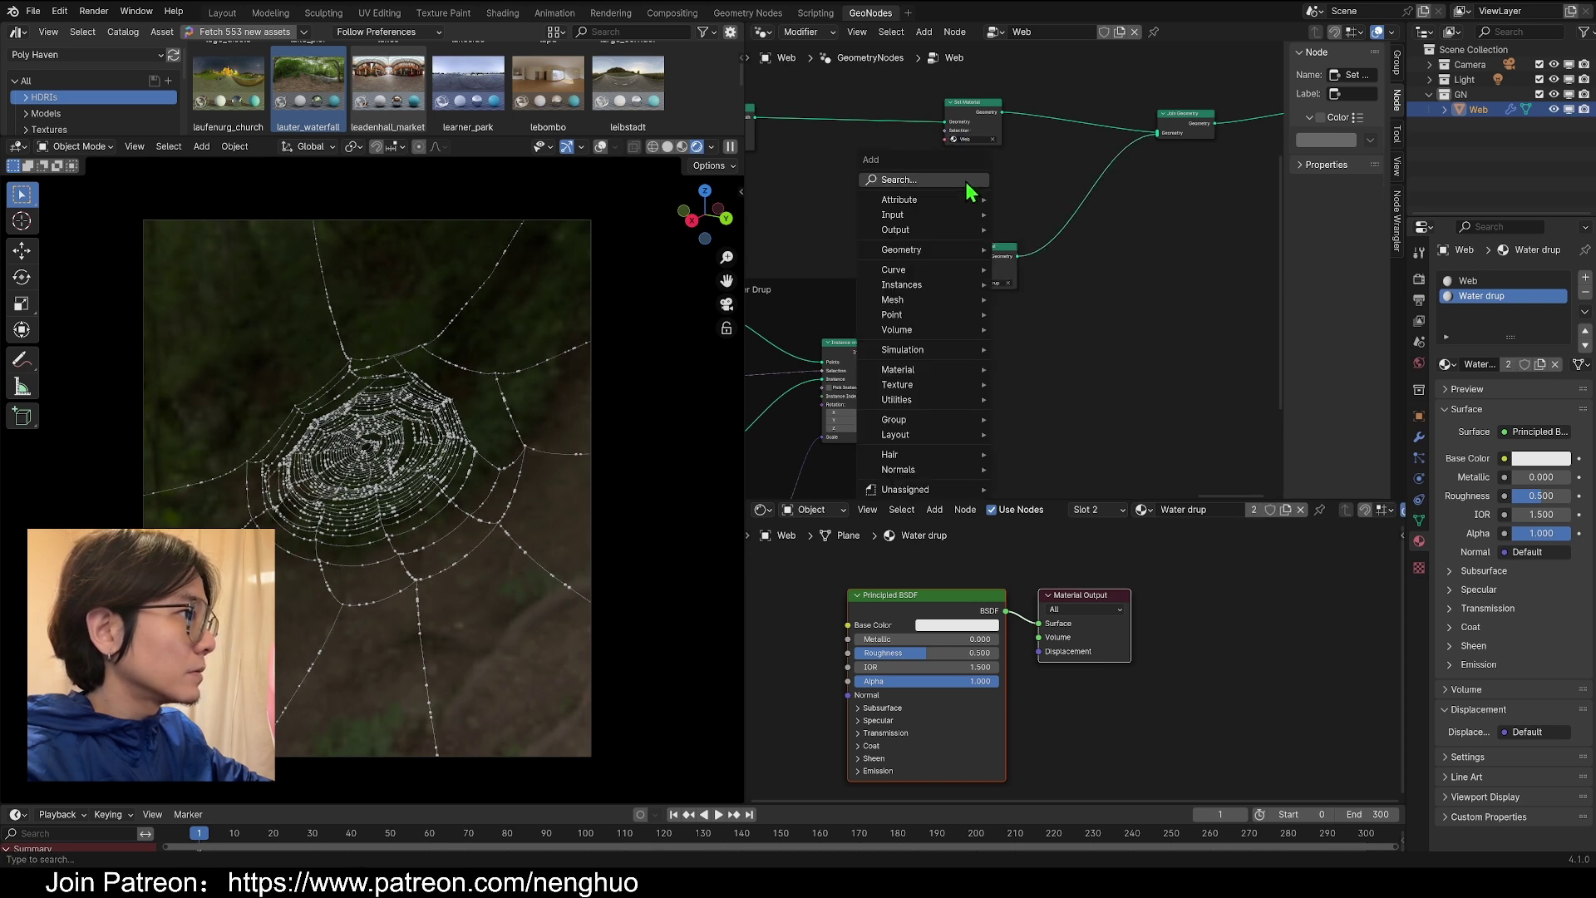
click(967, 188)
text(smmth)
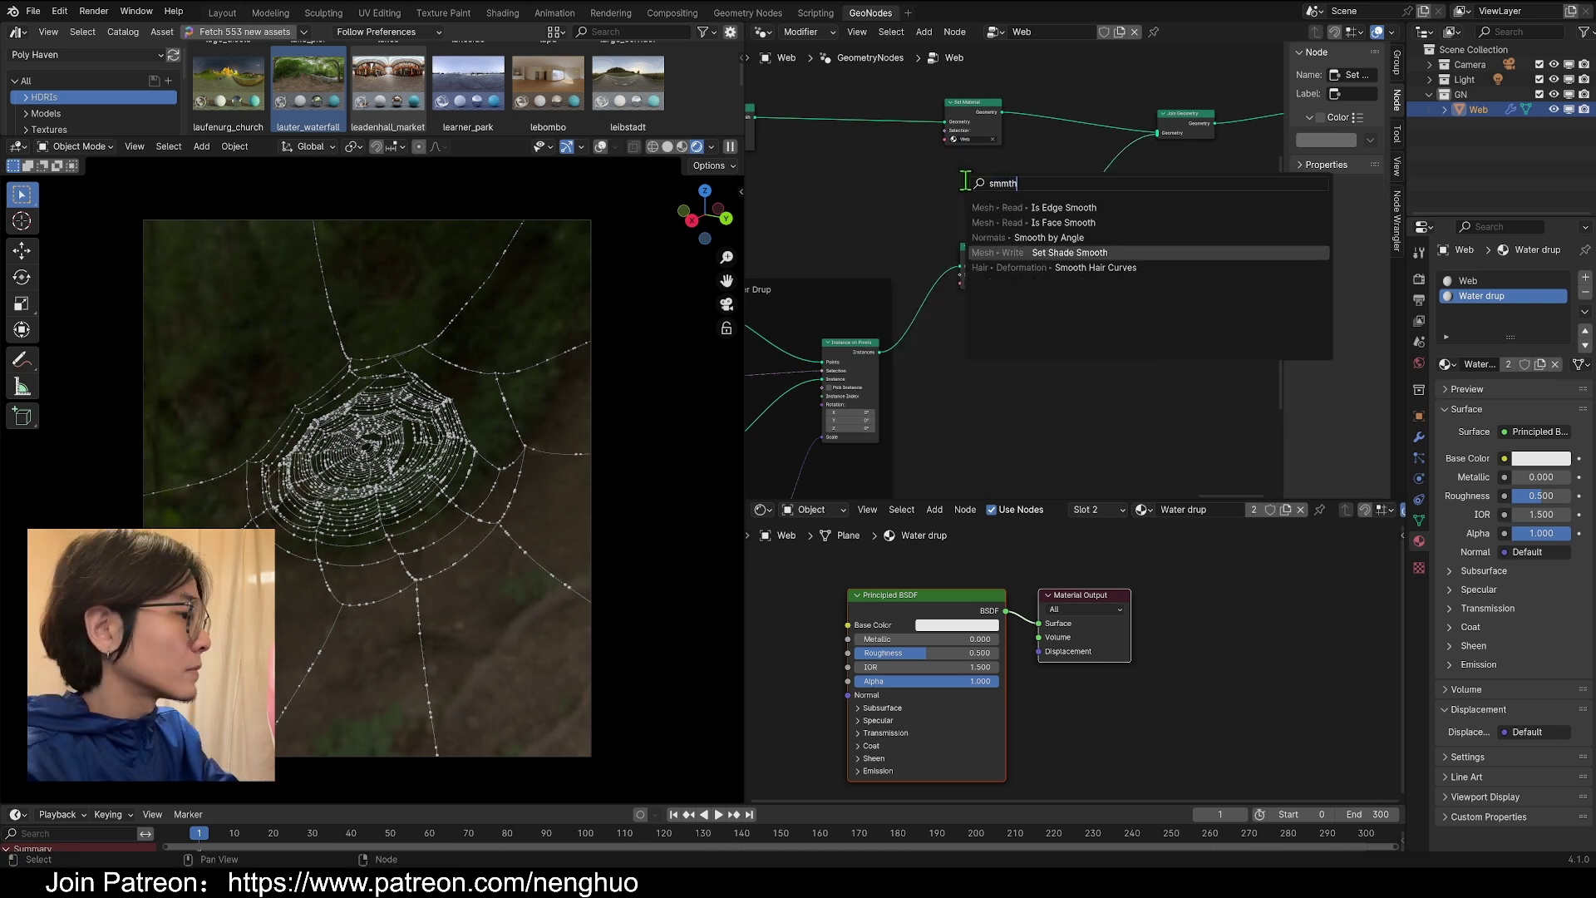
key(Return)
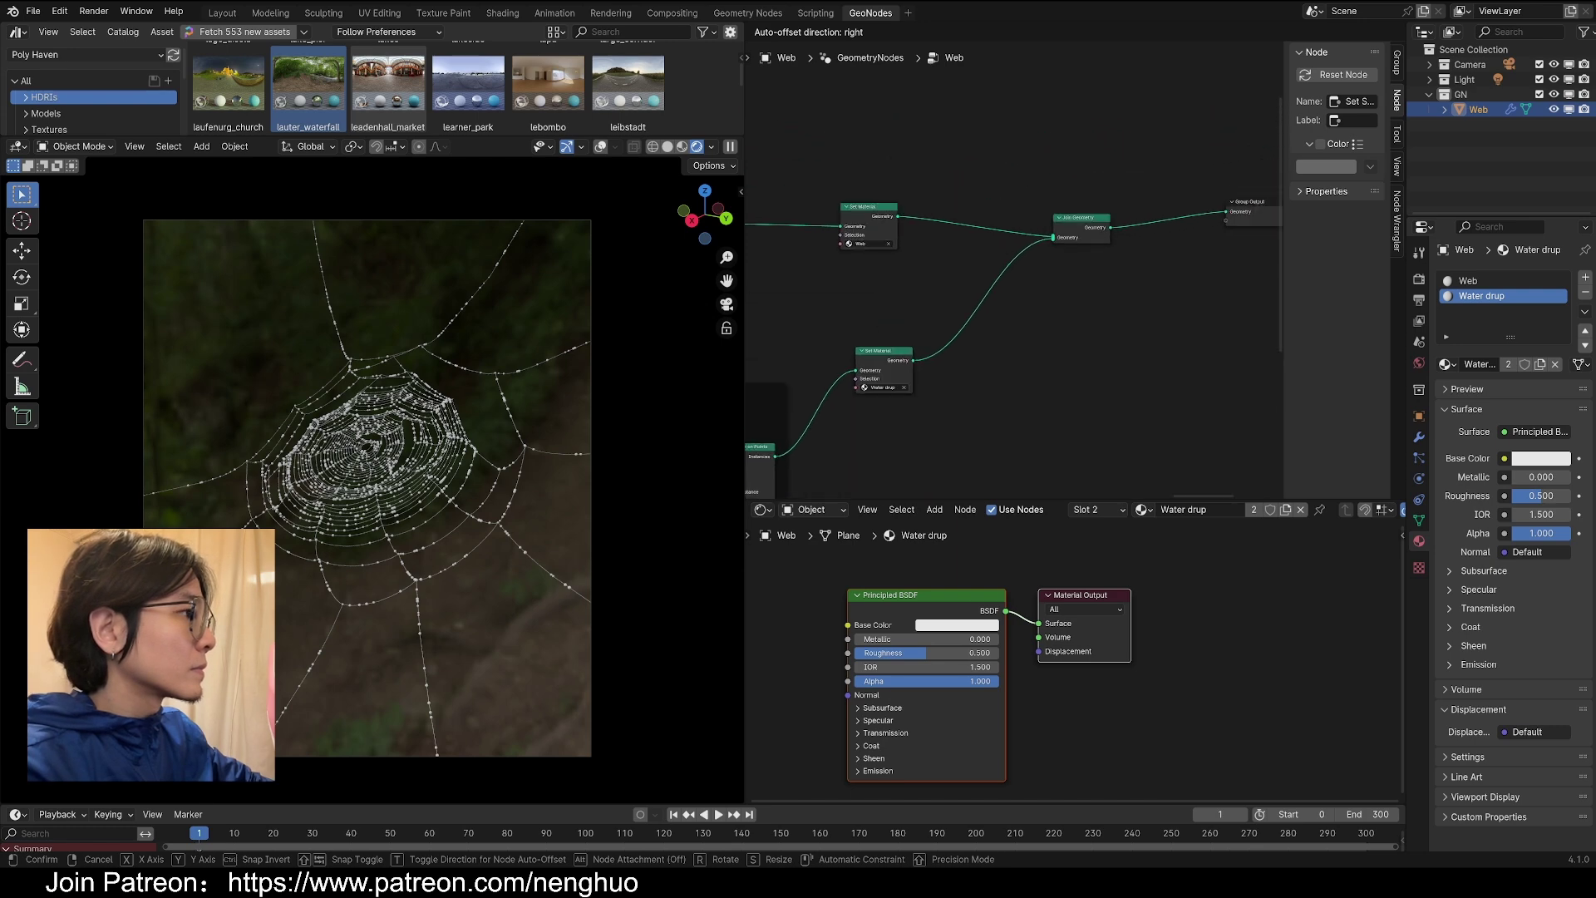
click(839, 316)
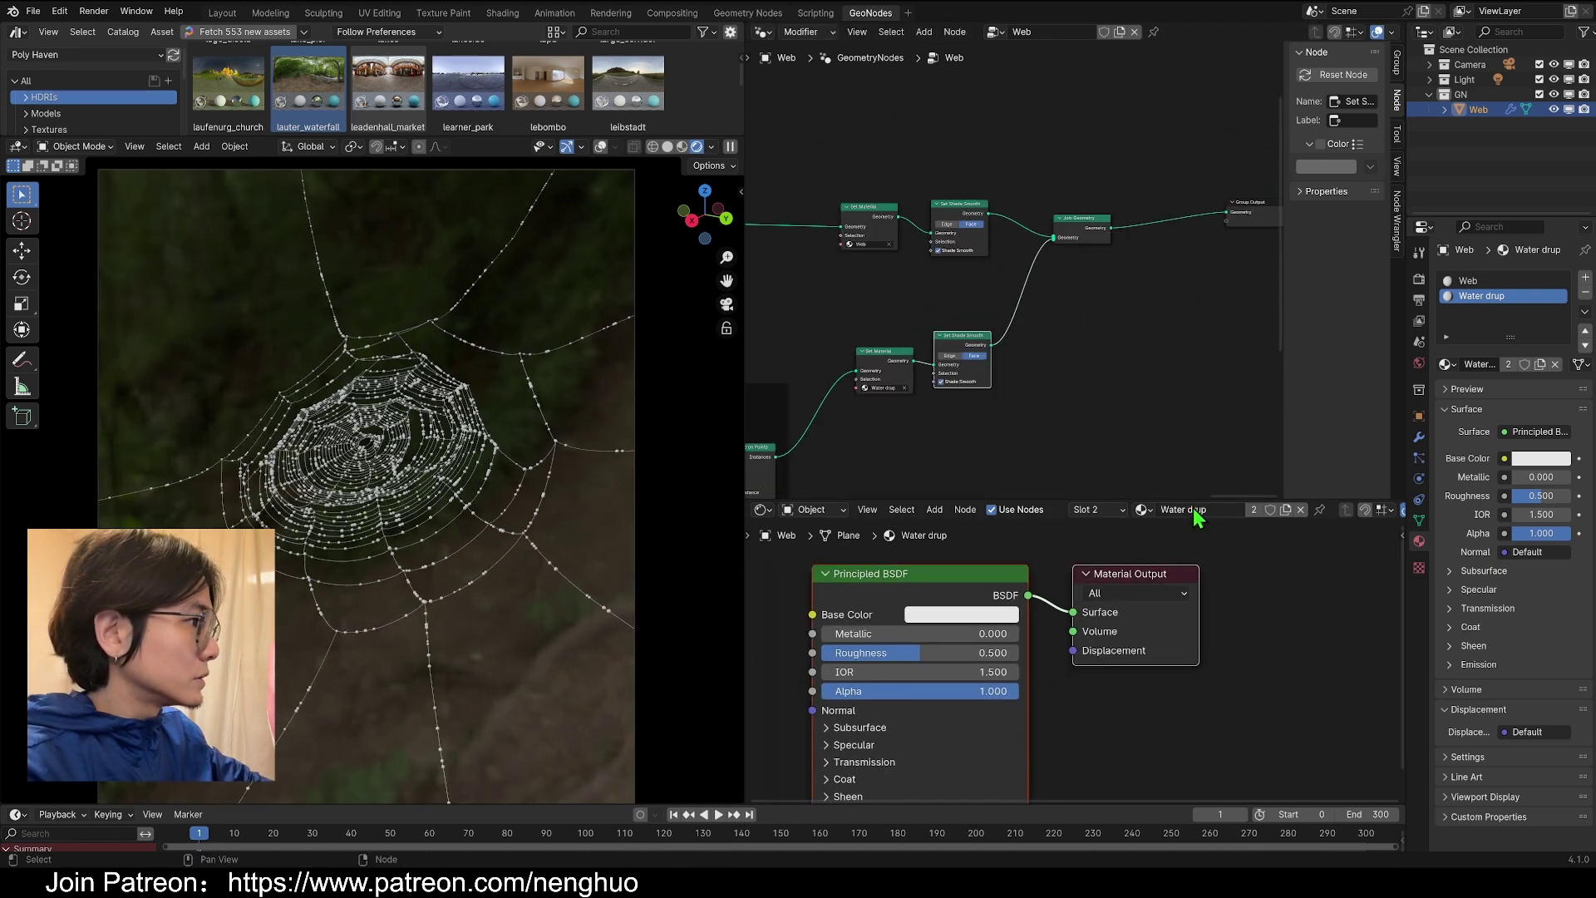
- Enlarge the shader editor and make the Water drop material glassy with Transmission Weight 1.000 and Roughness 0.000
drag(1193, 499, 1193, 391)
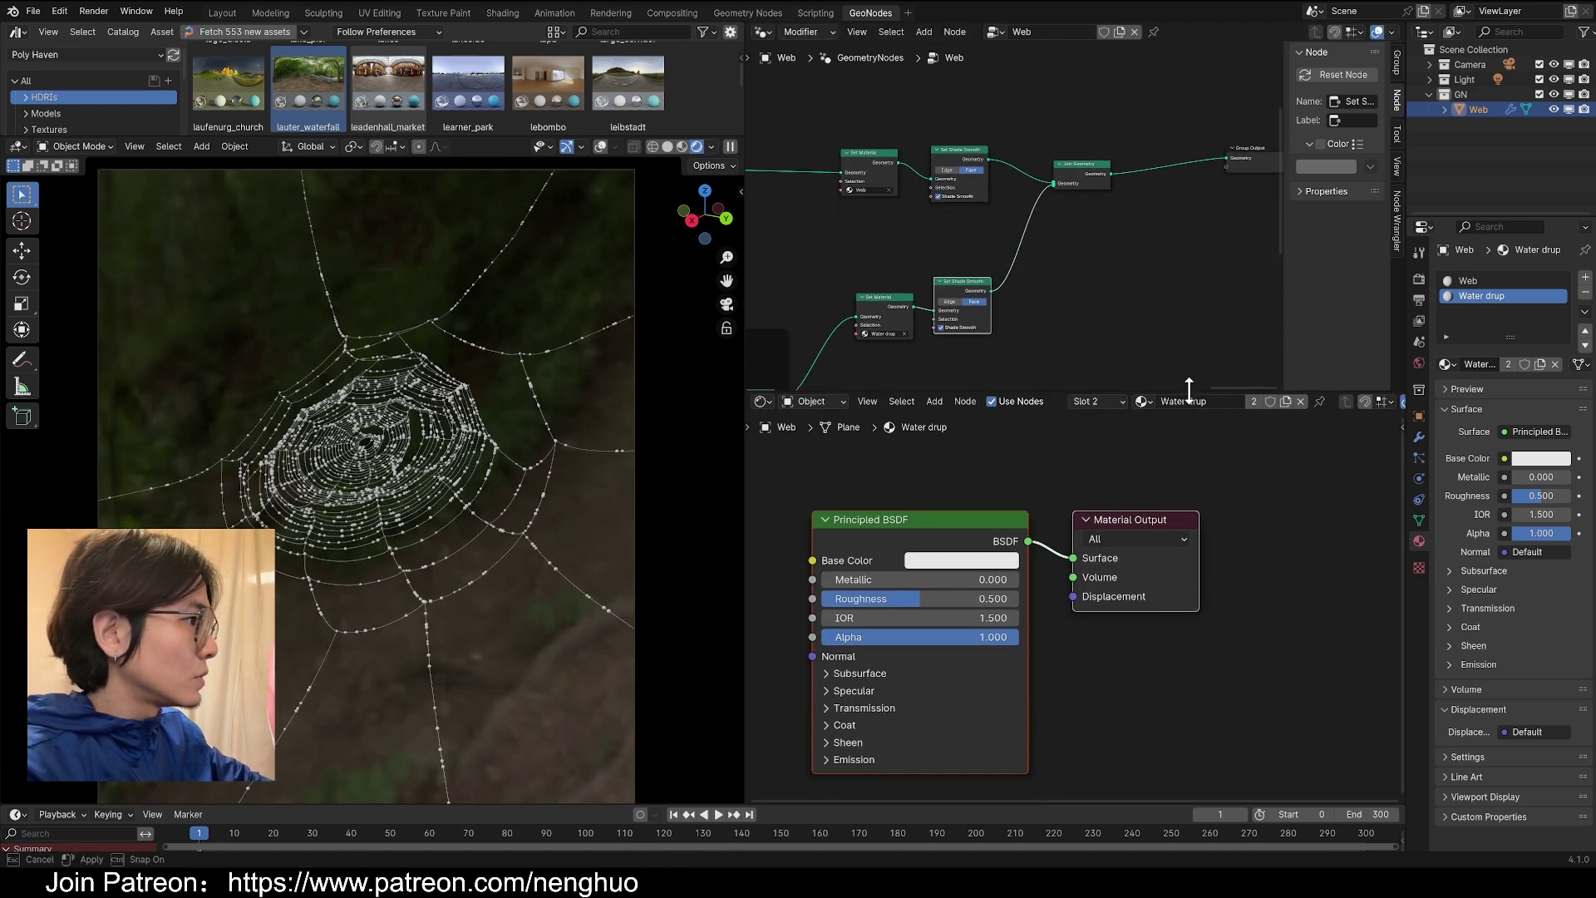
key(Home)
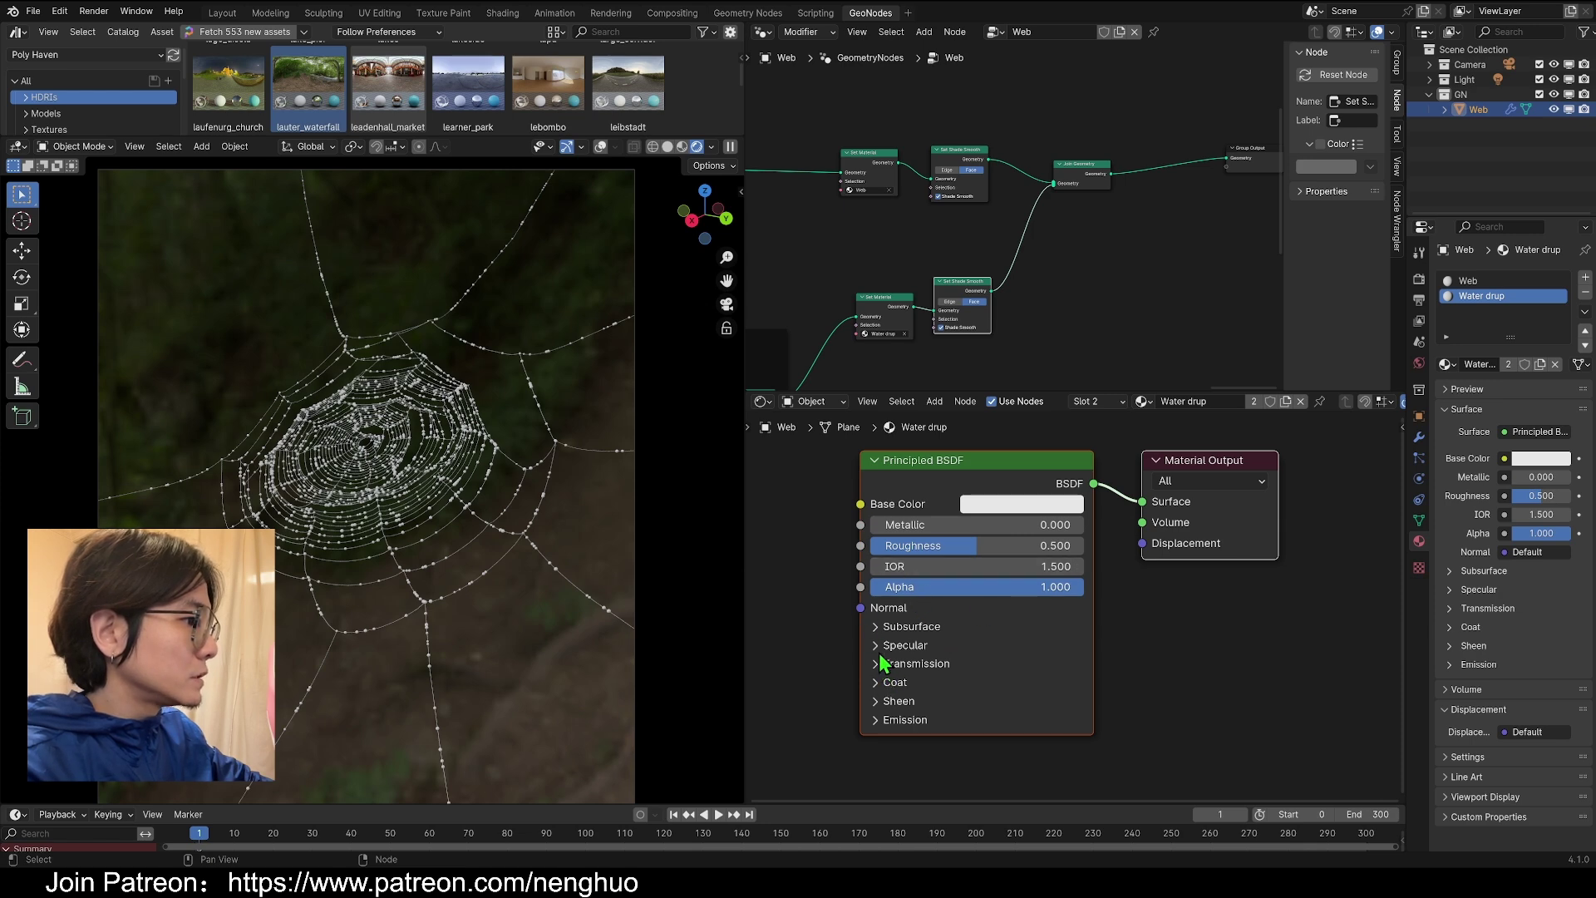
click(913, 664)
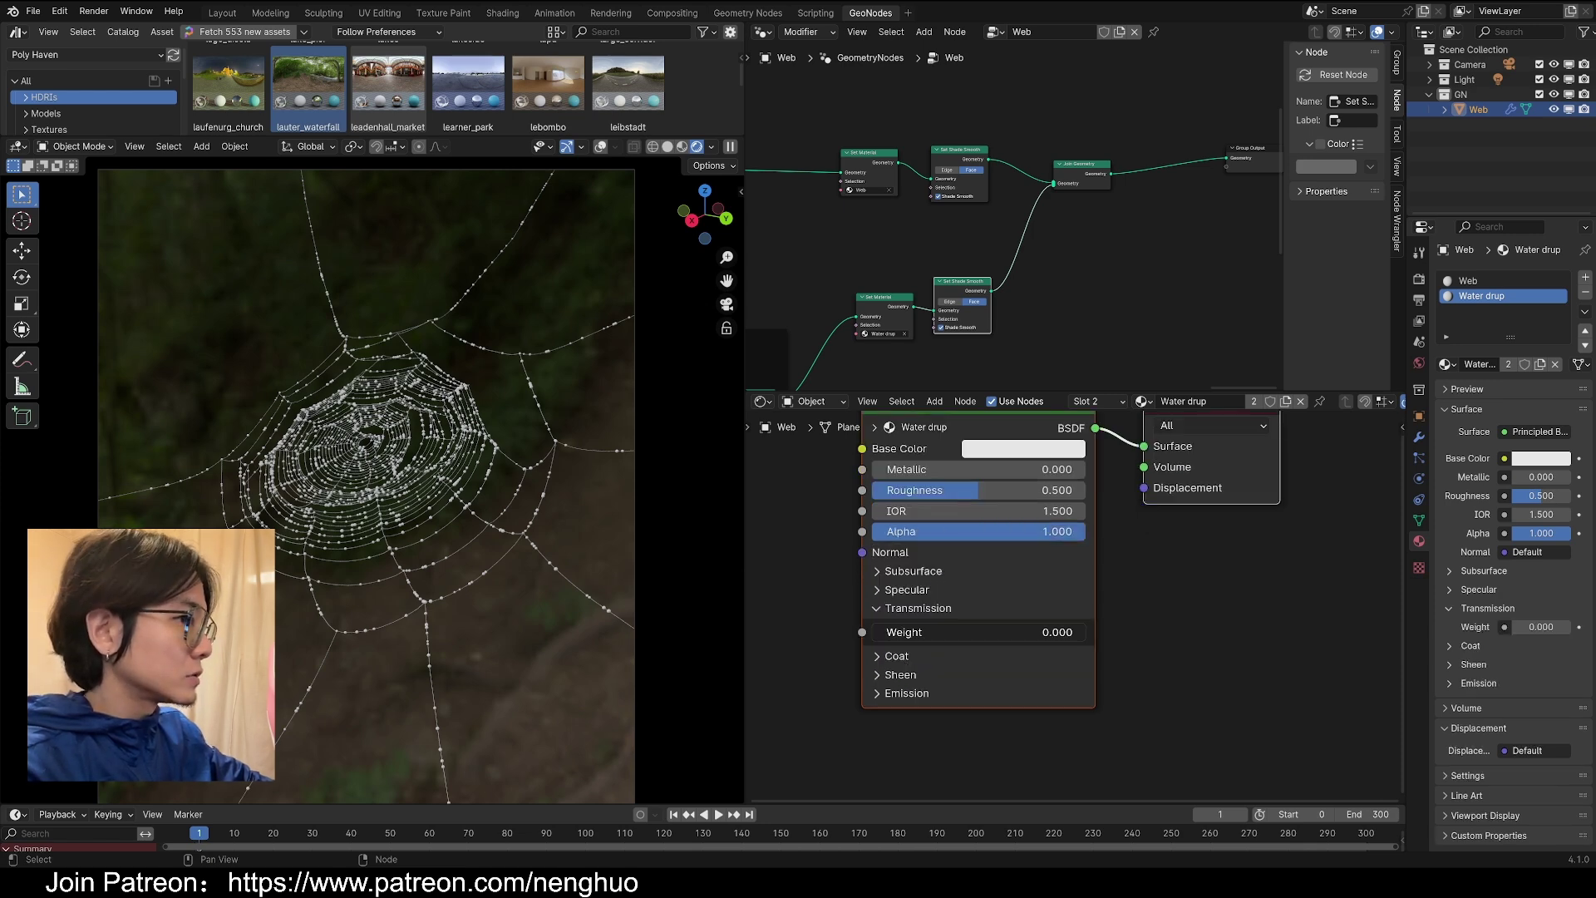
drag(894, 632, 1080, 632)
scroll(955, 547, up, 2)
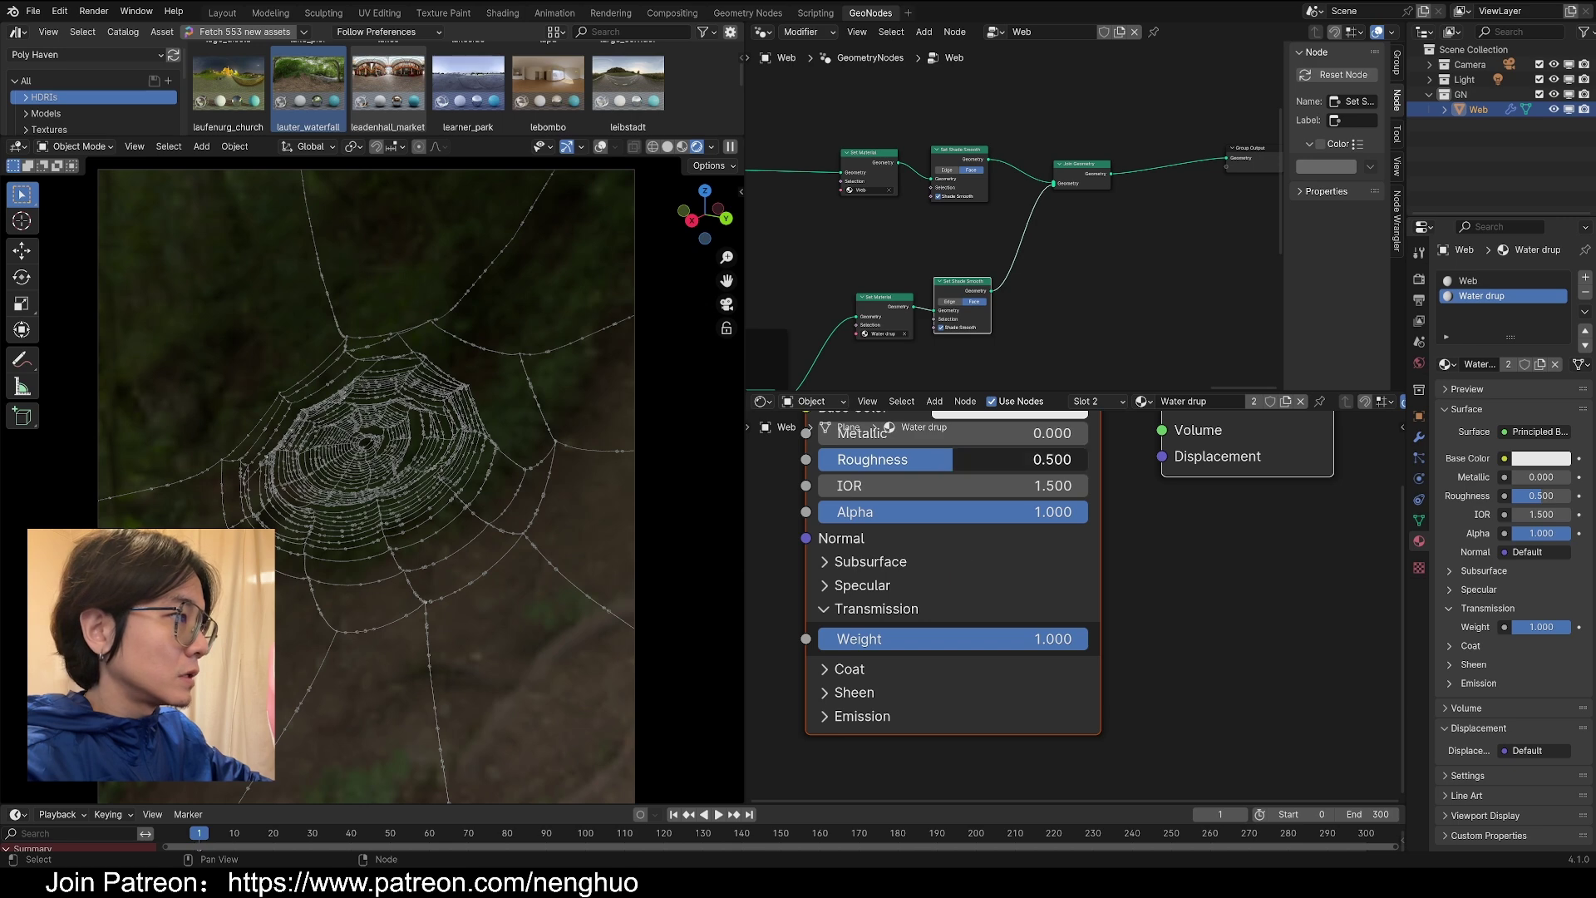
drag(953, 460, 819, 459)
scroll(456, 542, up, 3)
scroll(455, 542, down, 3)
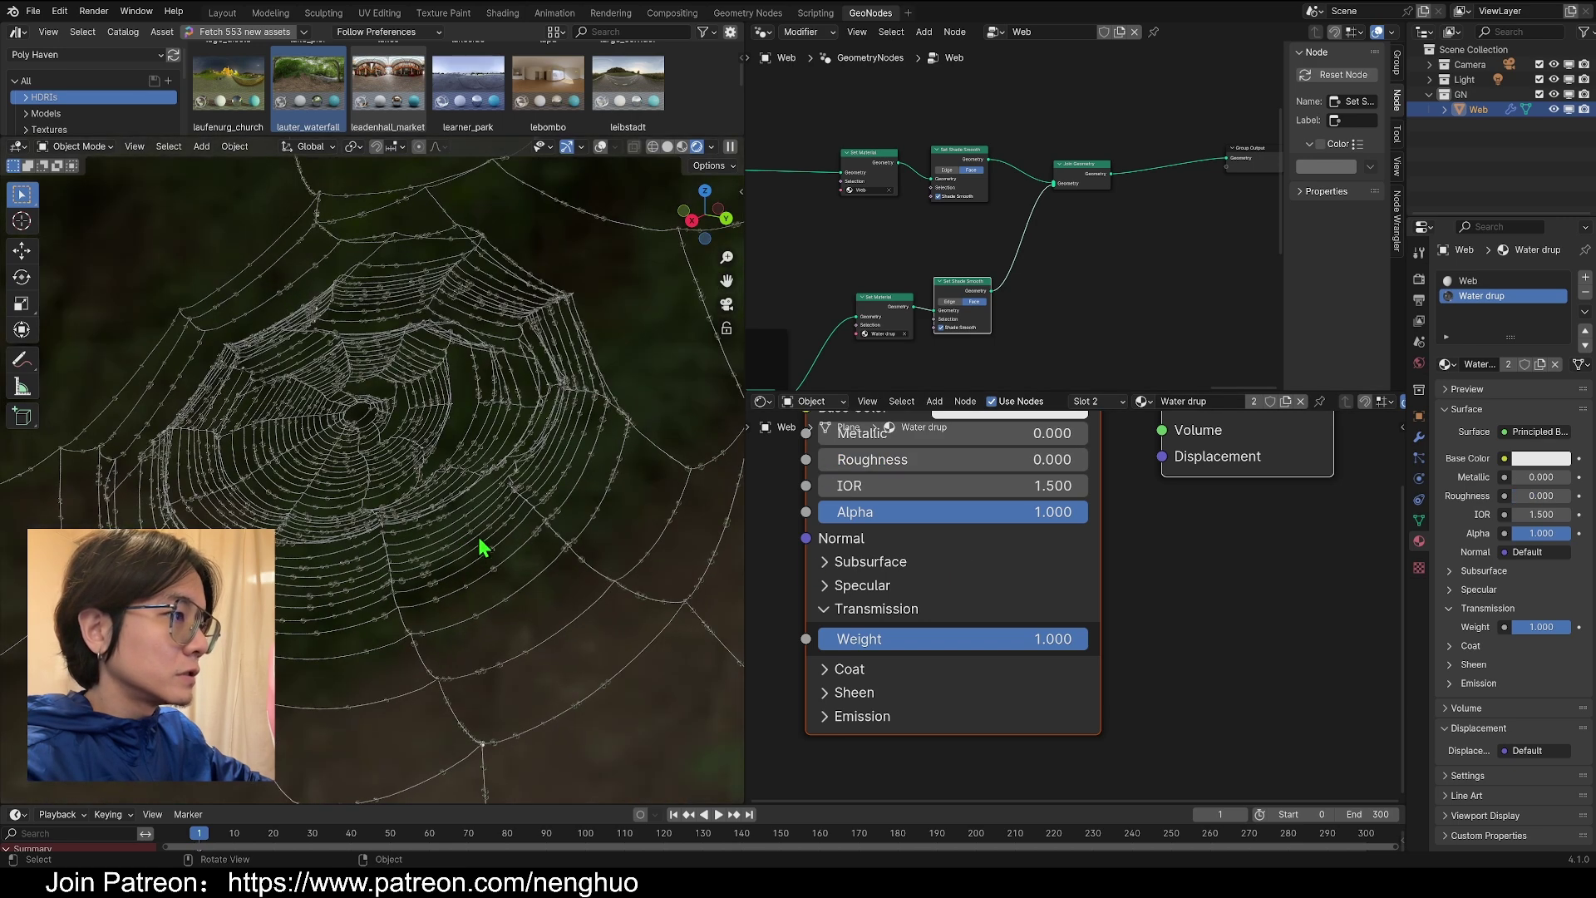
scroll(918, 632, down, 3)
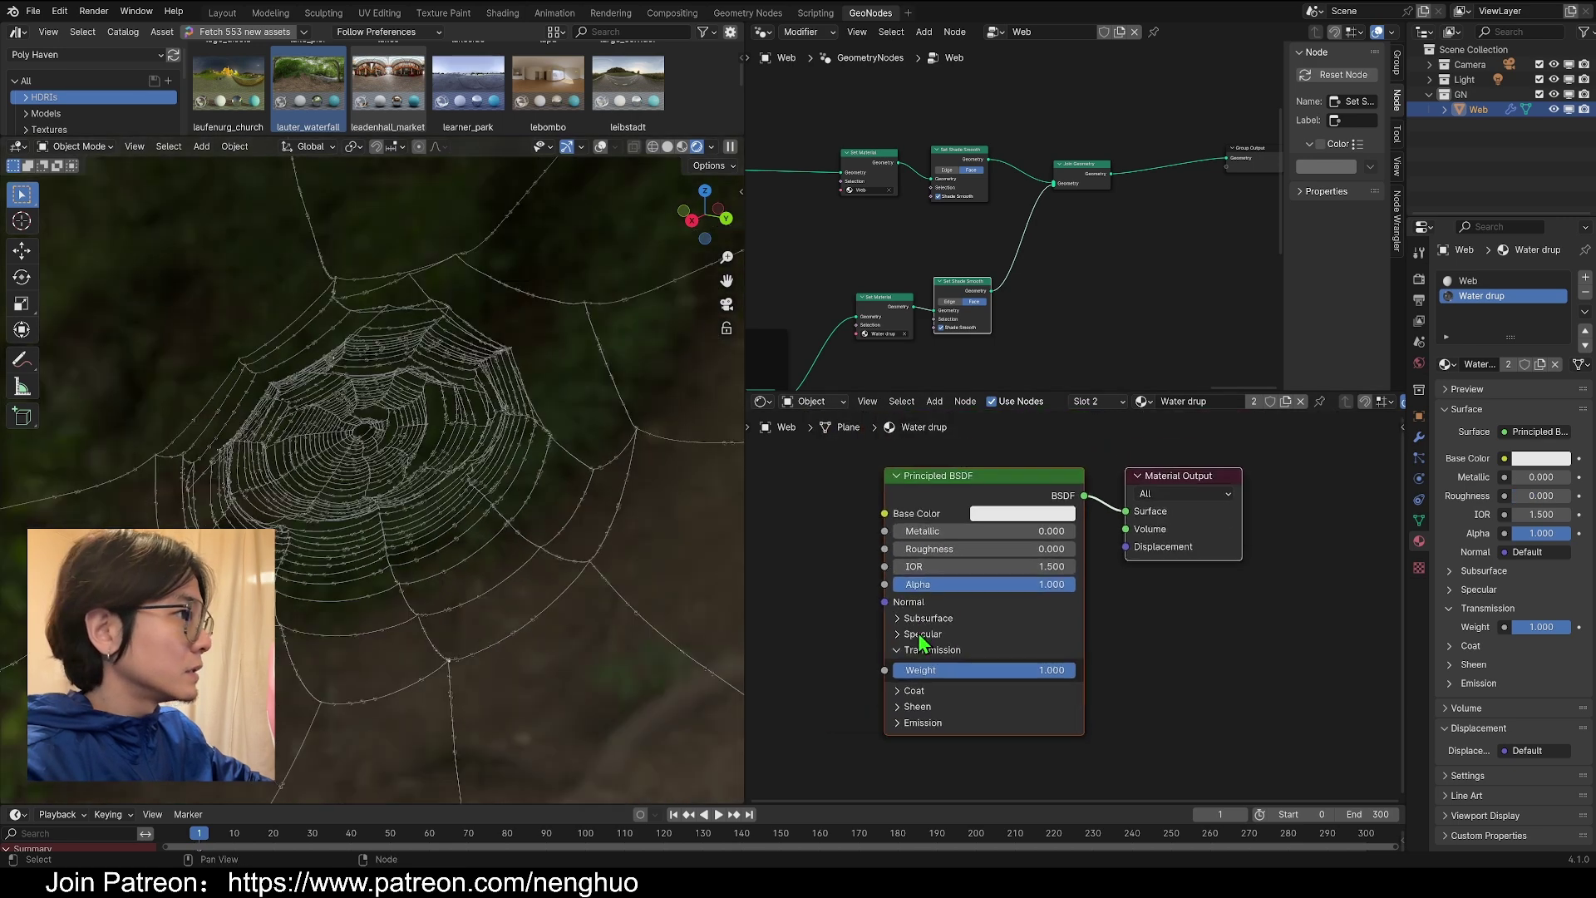
- Switch to the Web material and set its Metallic to 0.312, Roughness to 0.000 and Transmission Weight to 1.000
click(1099, 402)
click(1065, 437)
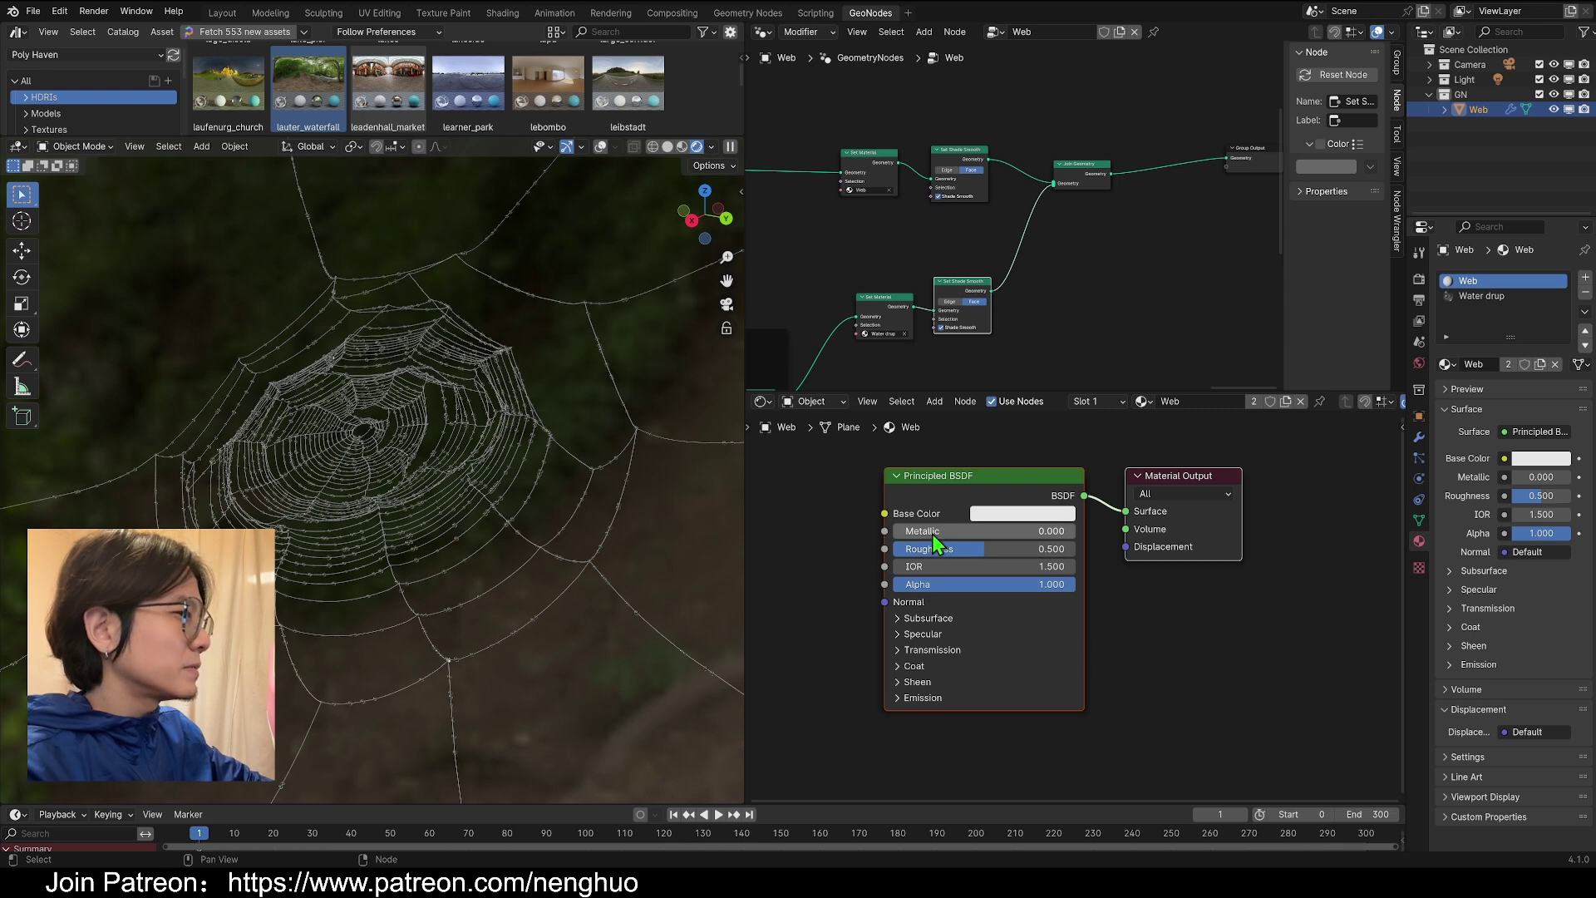
mouse_move(931, 534)
mouse_down()
mouse_move(1072, 534)
mouse_move(911, 548)
mouse_up()
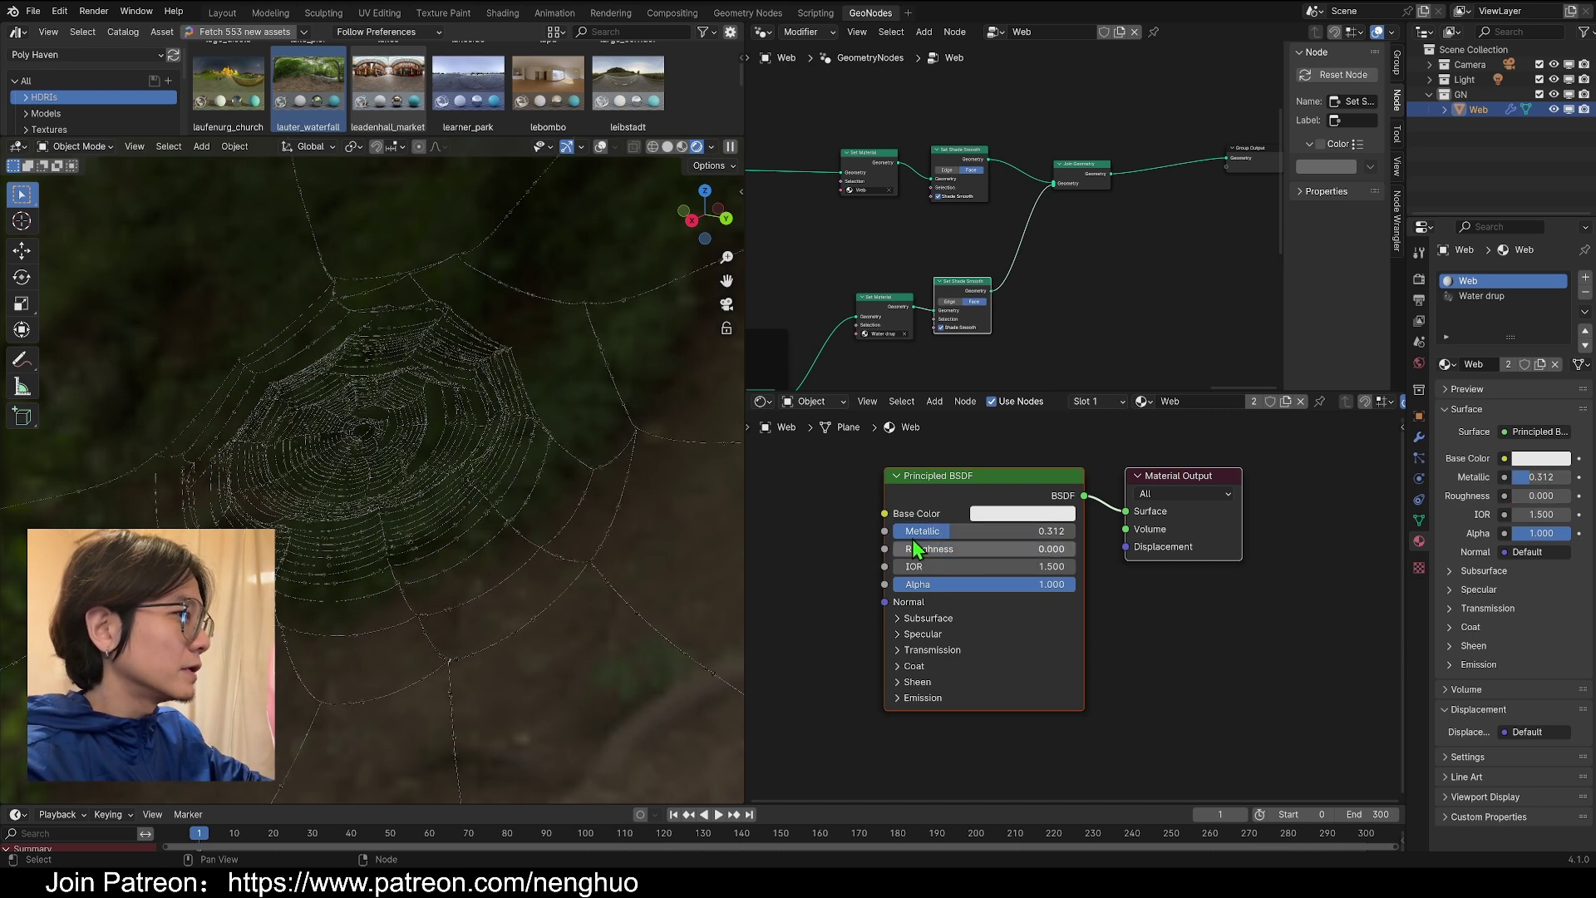
click(901, 642)
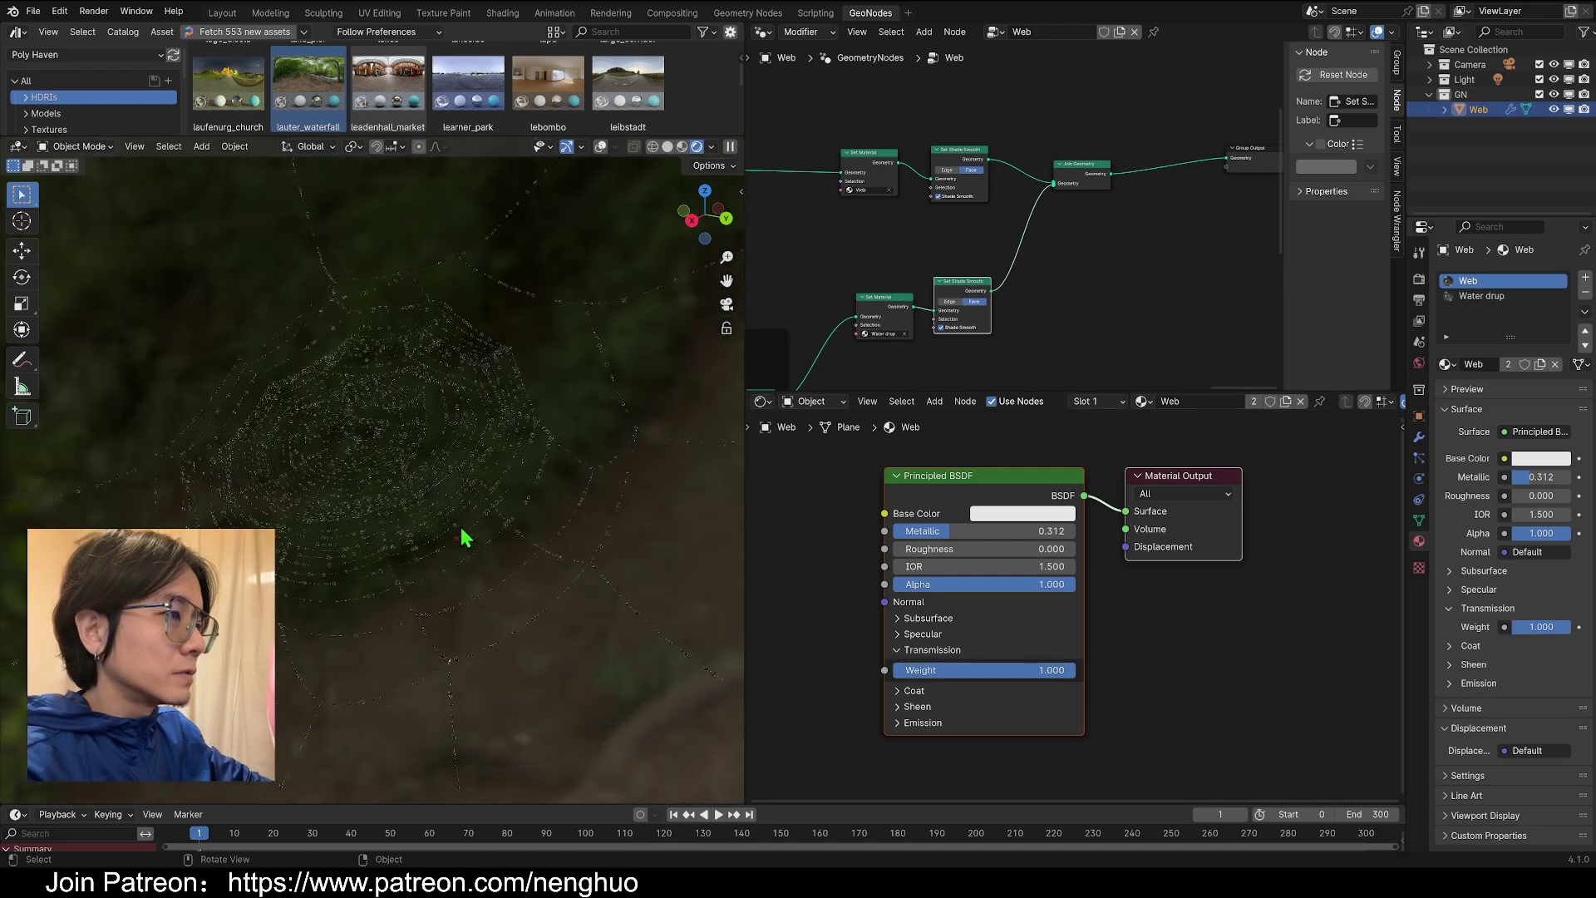
scroll(986, 286, down, 5)
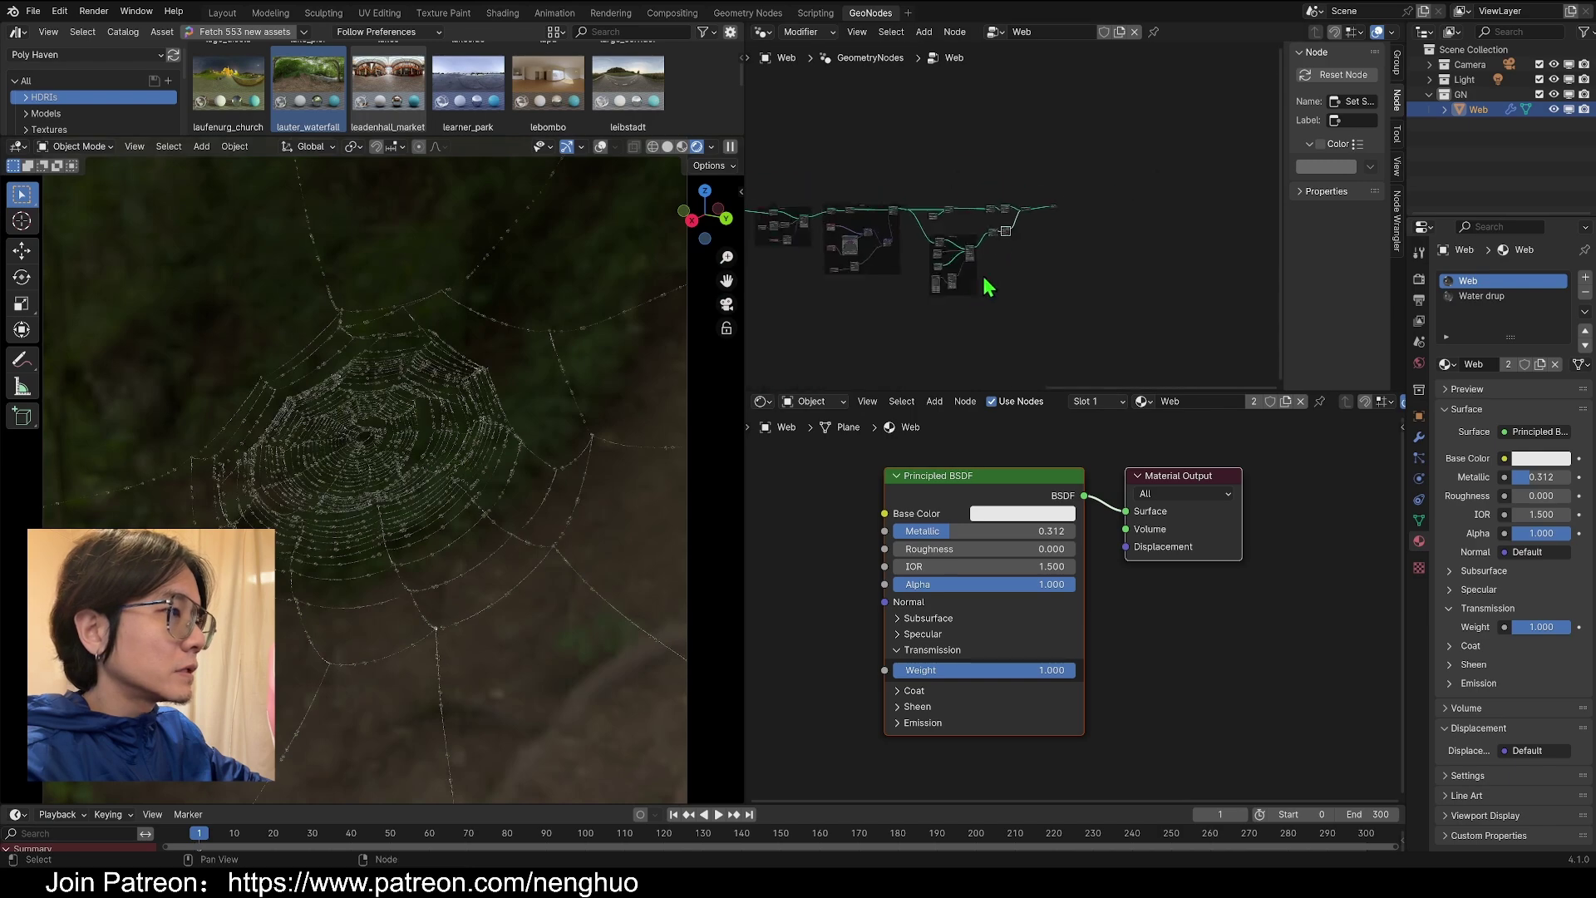
- Insert a Color Ramp between the droplets' Noise Texture and Map Range and shift its light stop to vary drop sizes
scroll(986, 287, up, 6)
scroll(444, 367, up, 5)
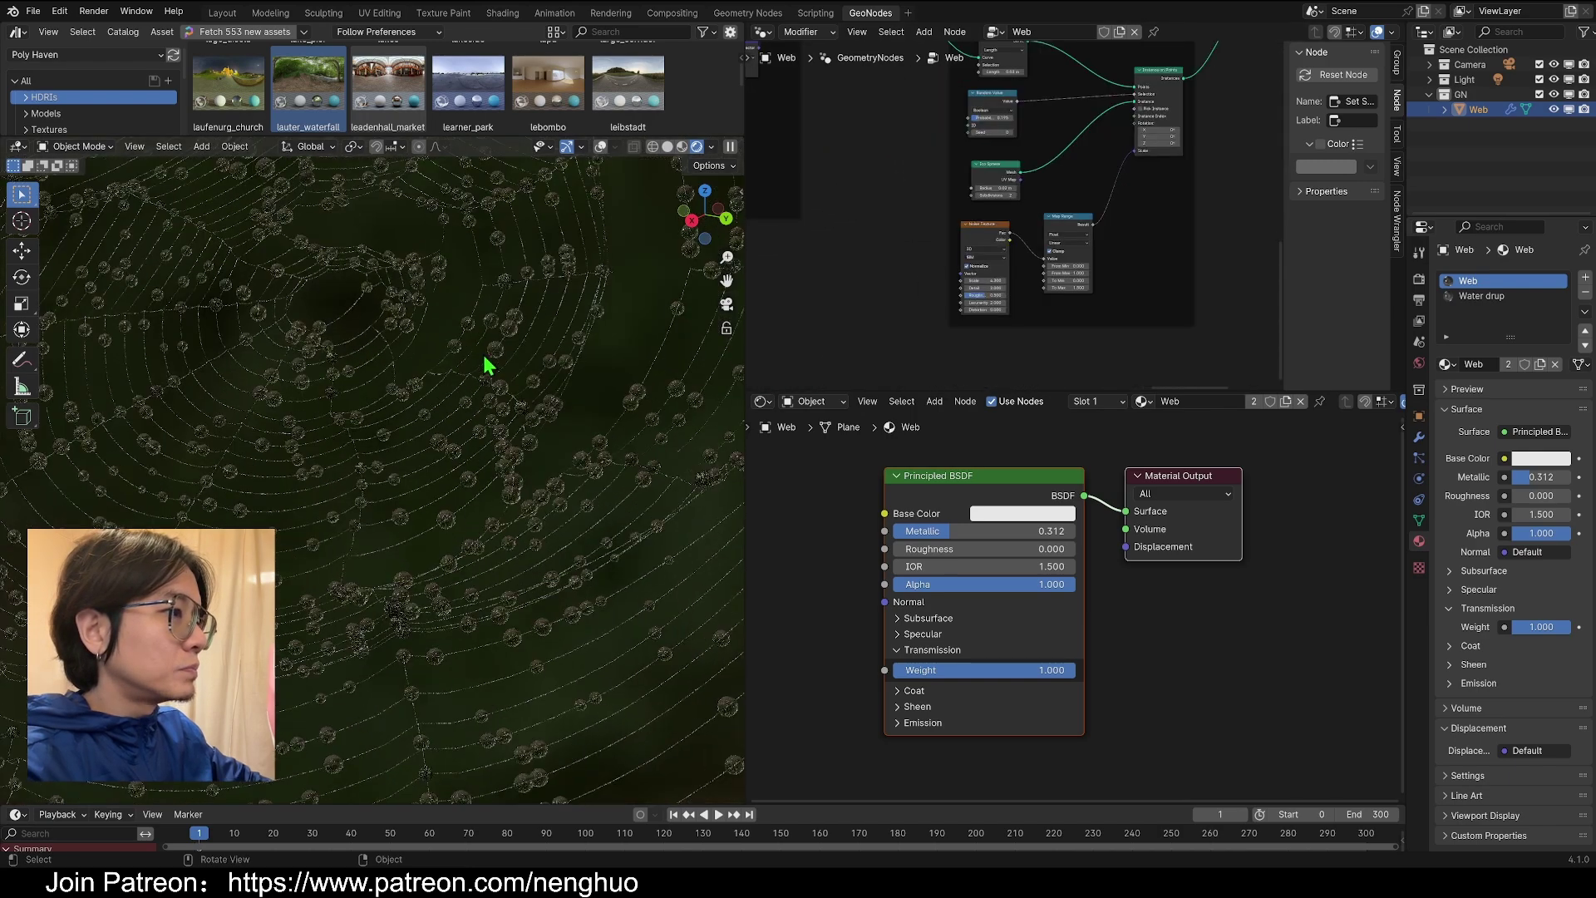
scroll(892, 271, down, 1)
key(shift+a)
text(ran)
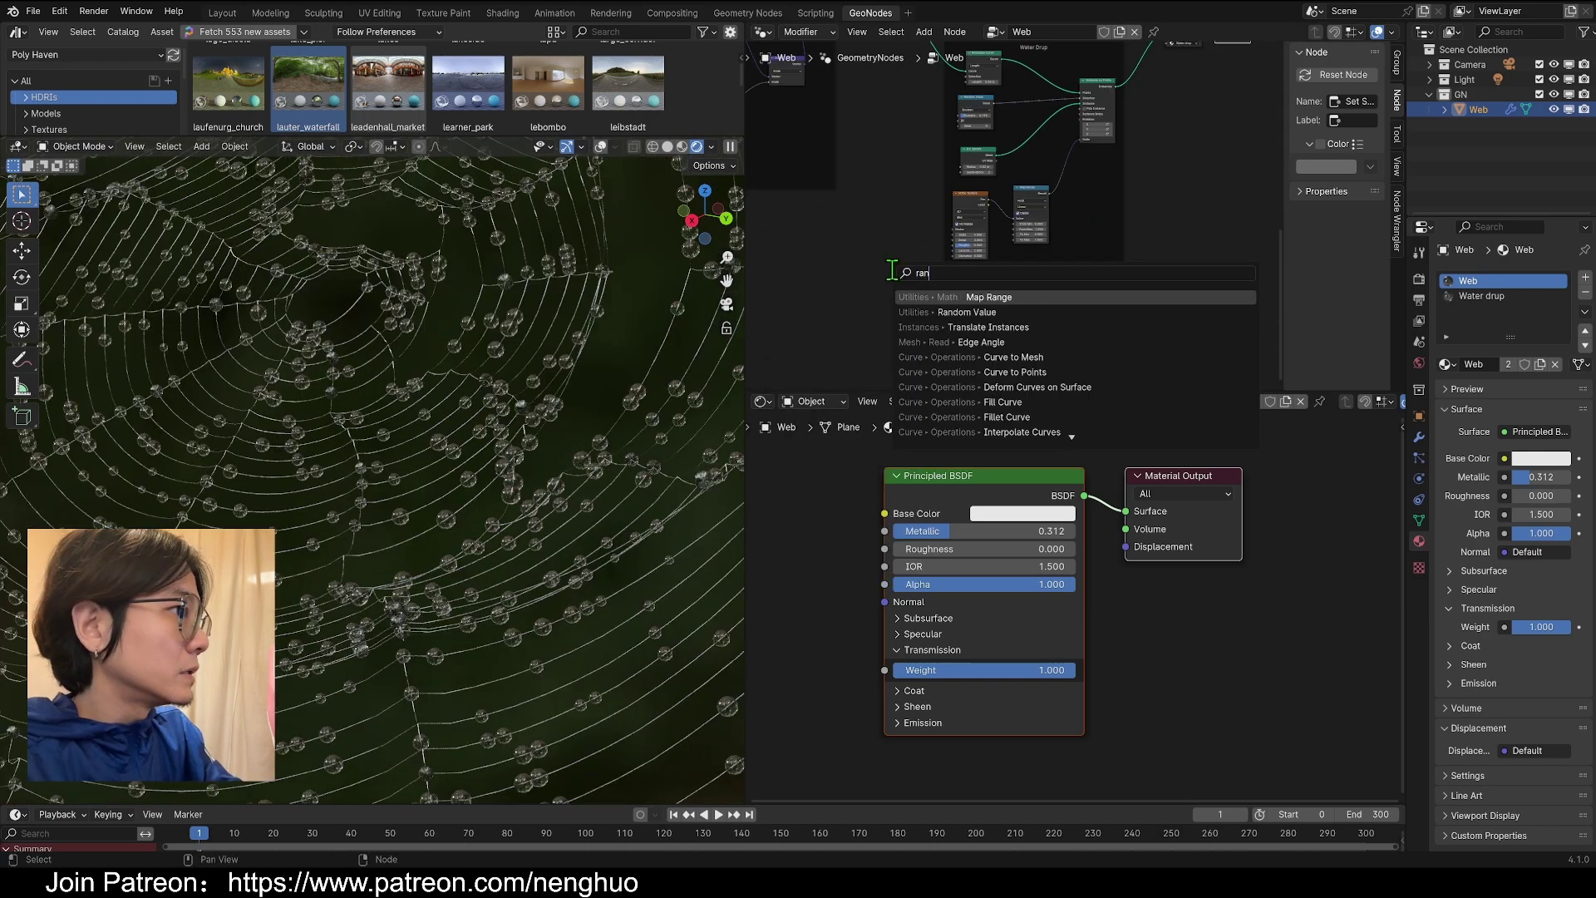
key(BackSpace)
text(m)
key(Return)
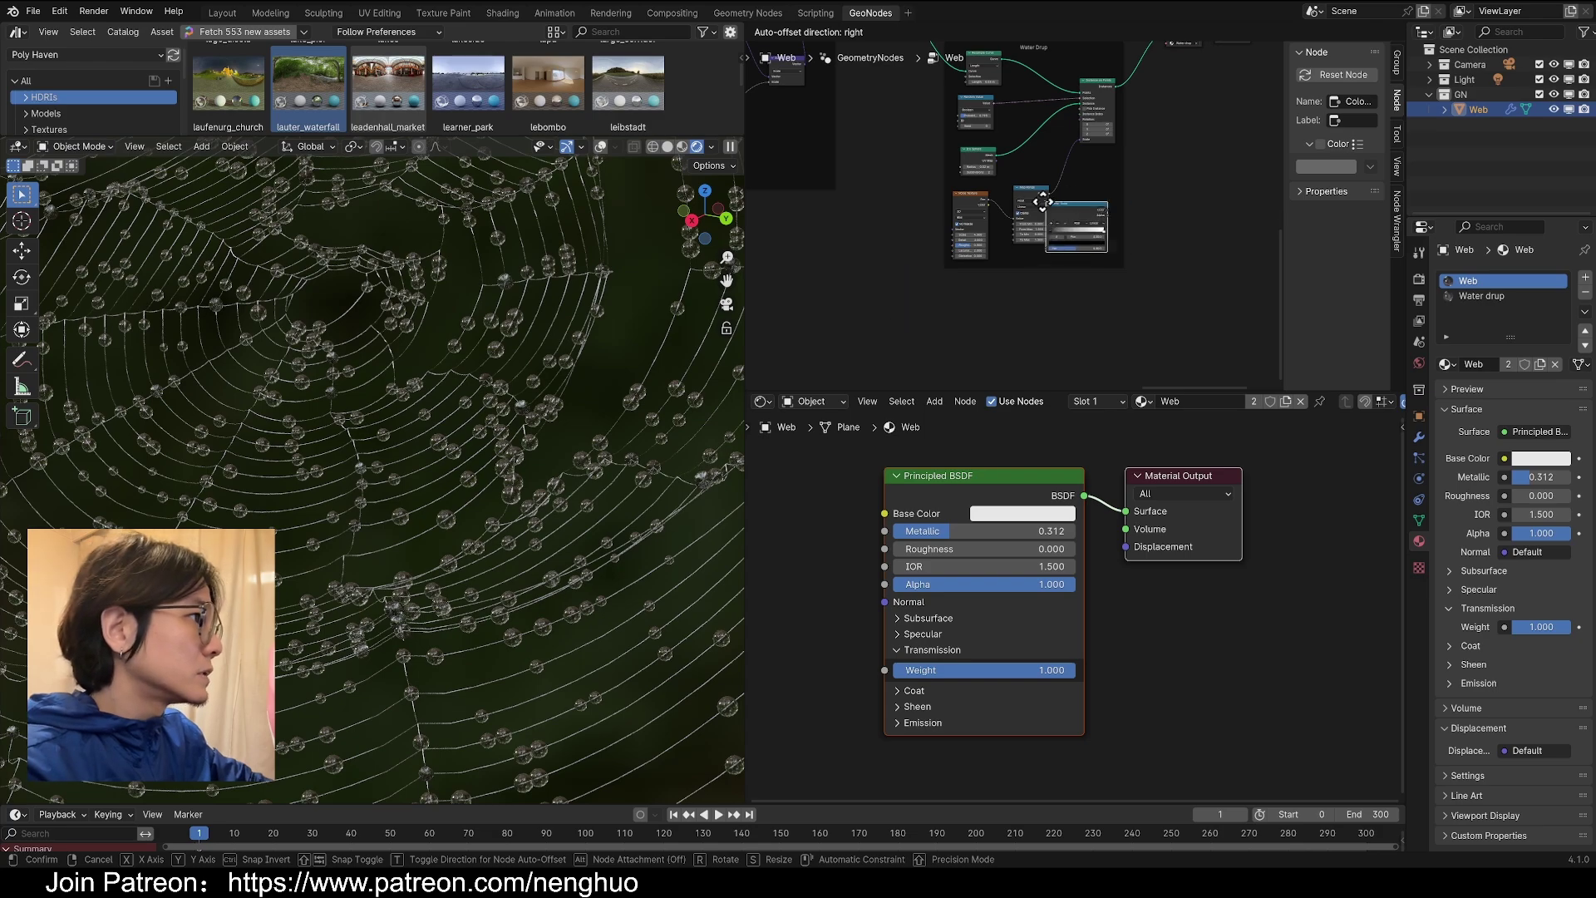
click(1022, 240)
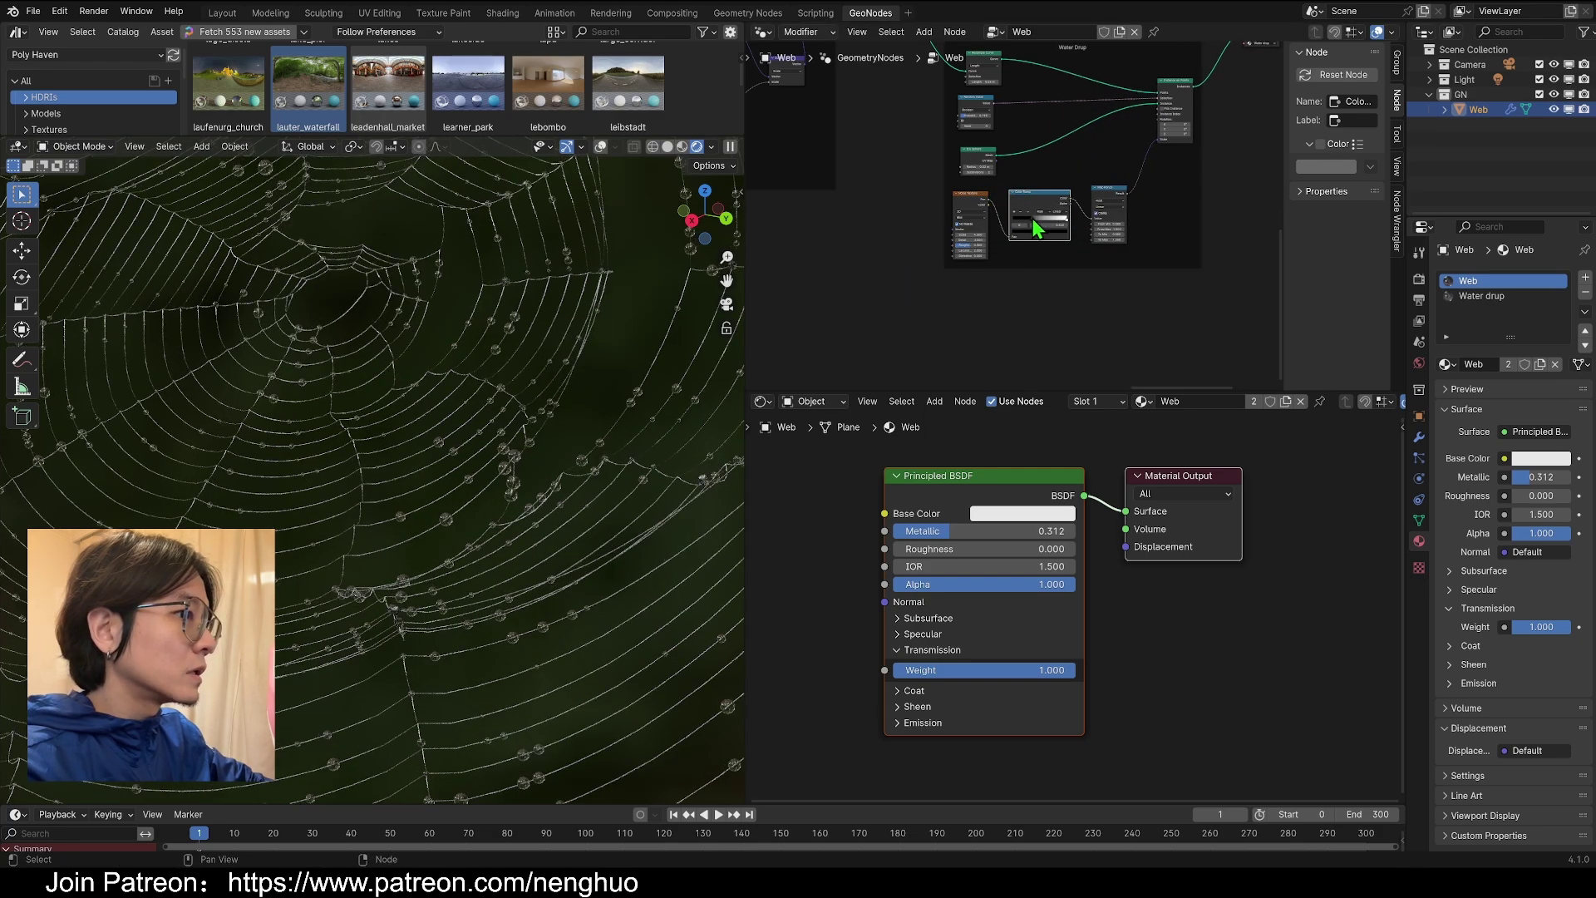
drag(1056, 226, 1042, 230)
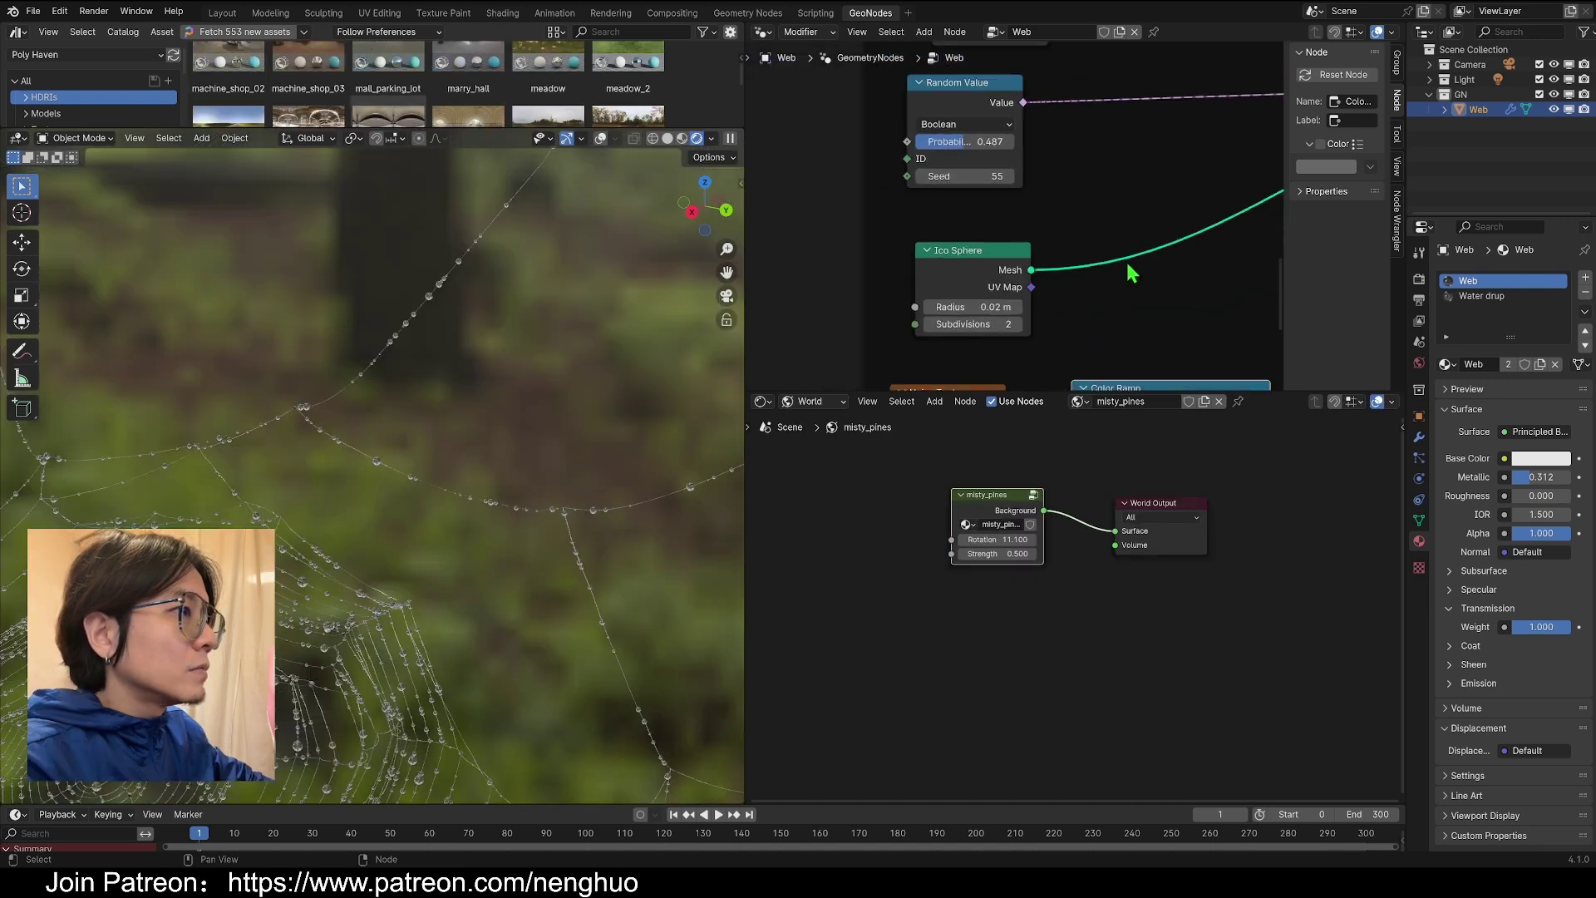
- Insert a Transform Geometry node between Instance on Points and the droplets' Set Material, and inspect the drops up close
scroll(1128, 265, down, 7)
middle_drag(1247, 257, 831, 225)
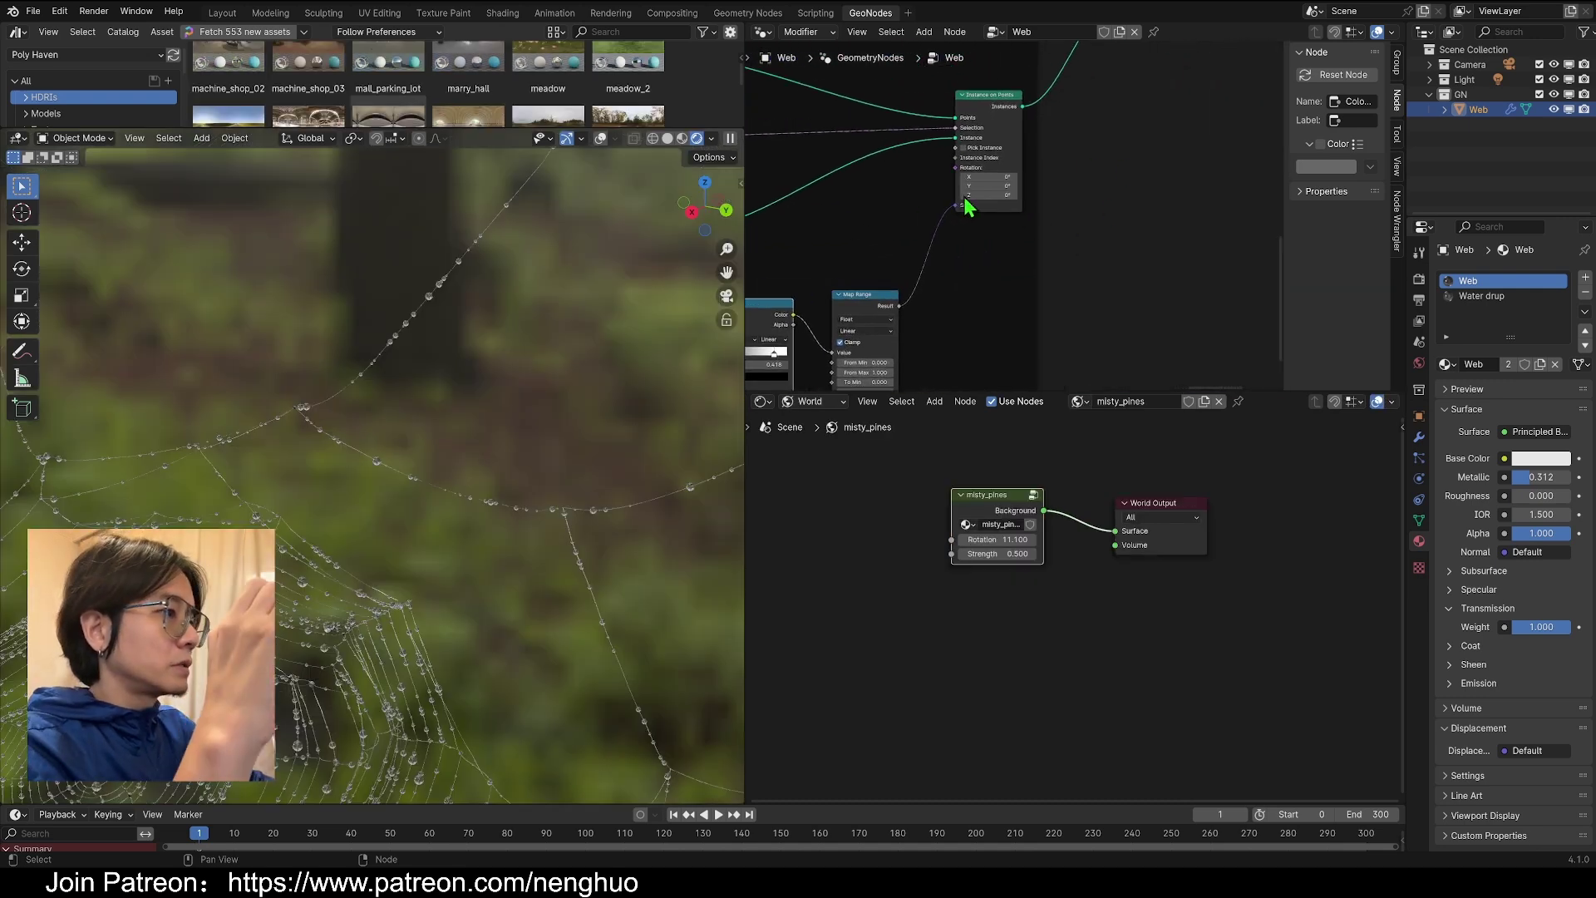
scroll(1018, 213, down, 2)
key(shift+a)
click(1083, 209)
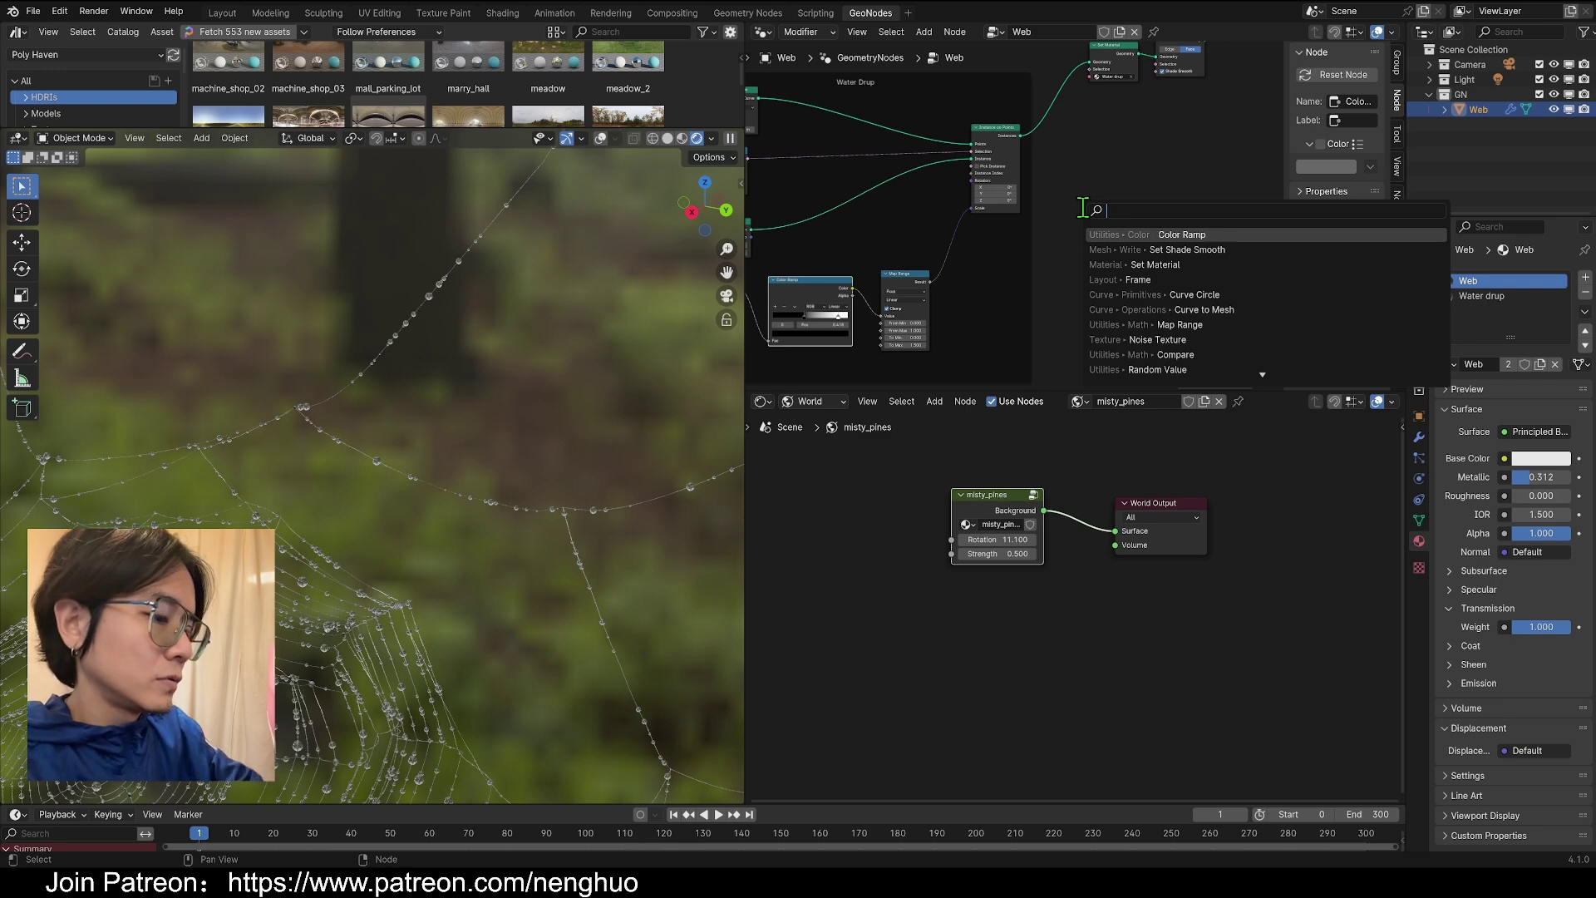
text(t p)
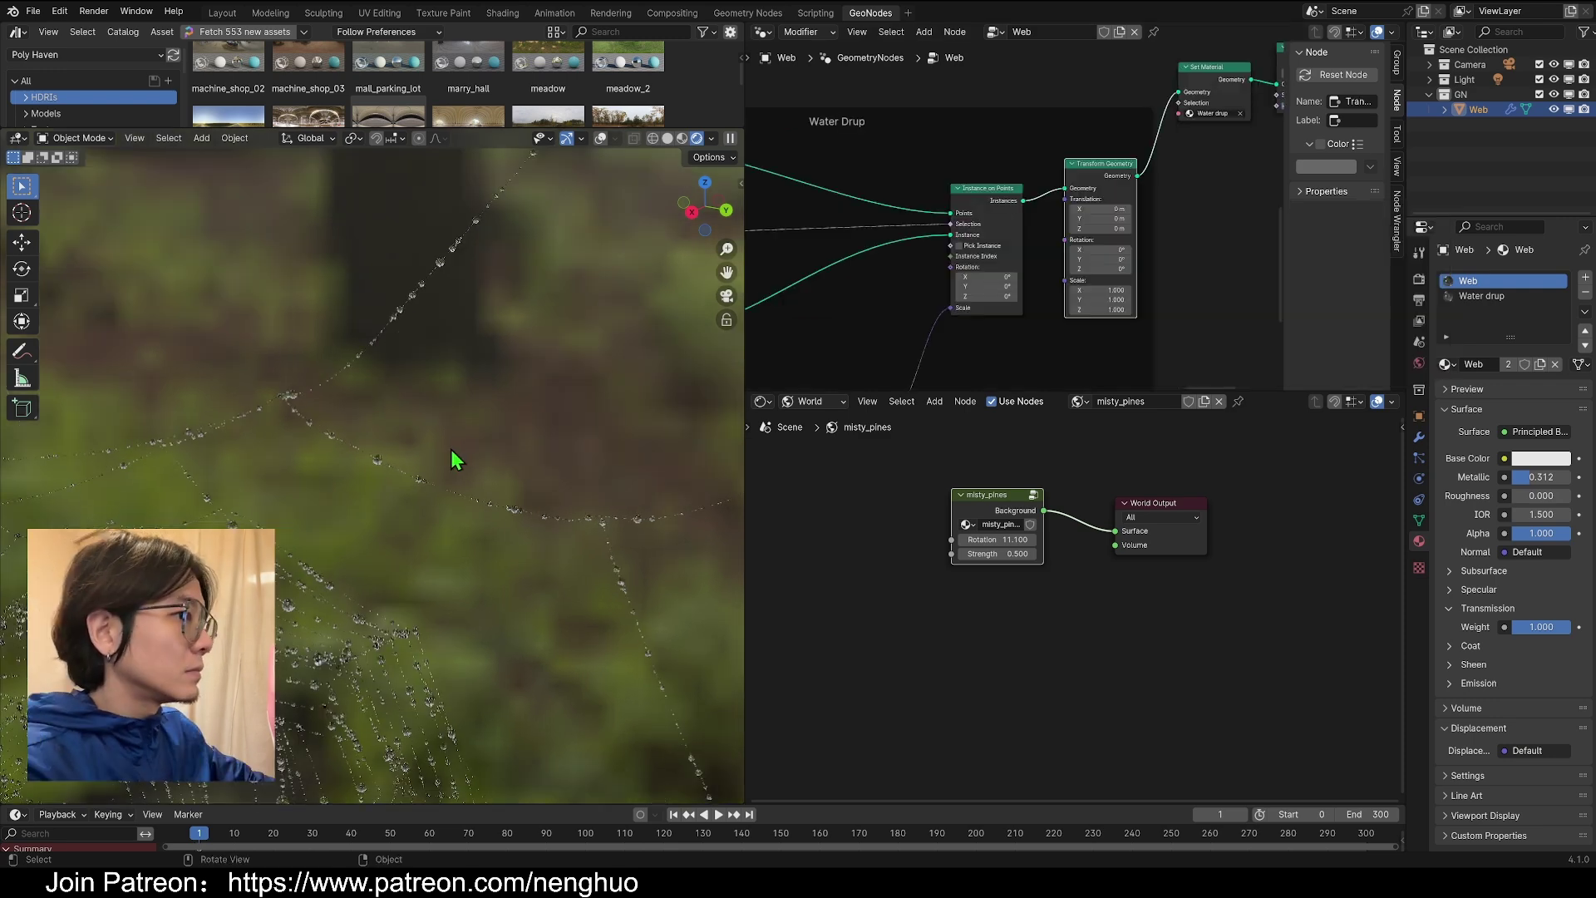
scroll(457, 428, up, 3)
scroll(399, 449, up, 3)
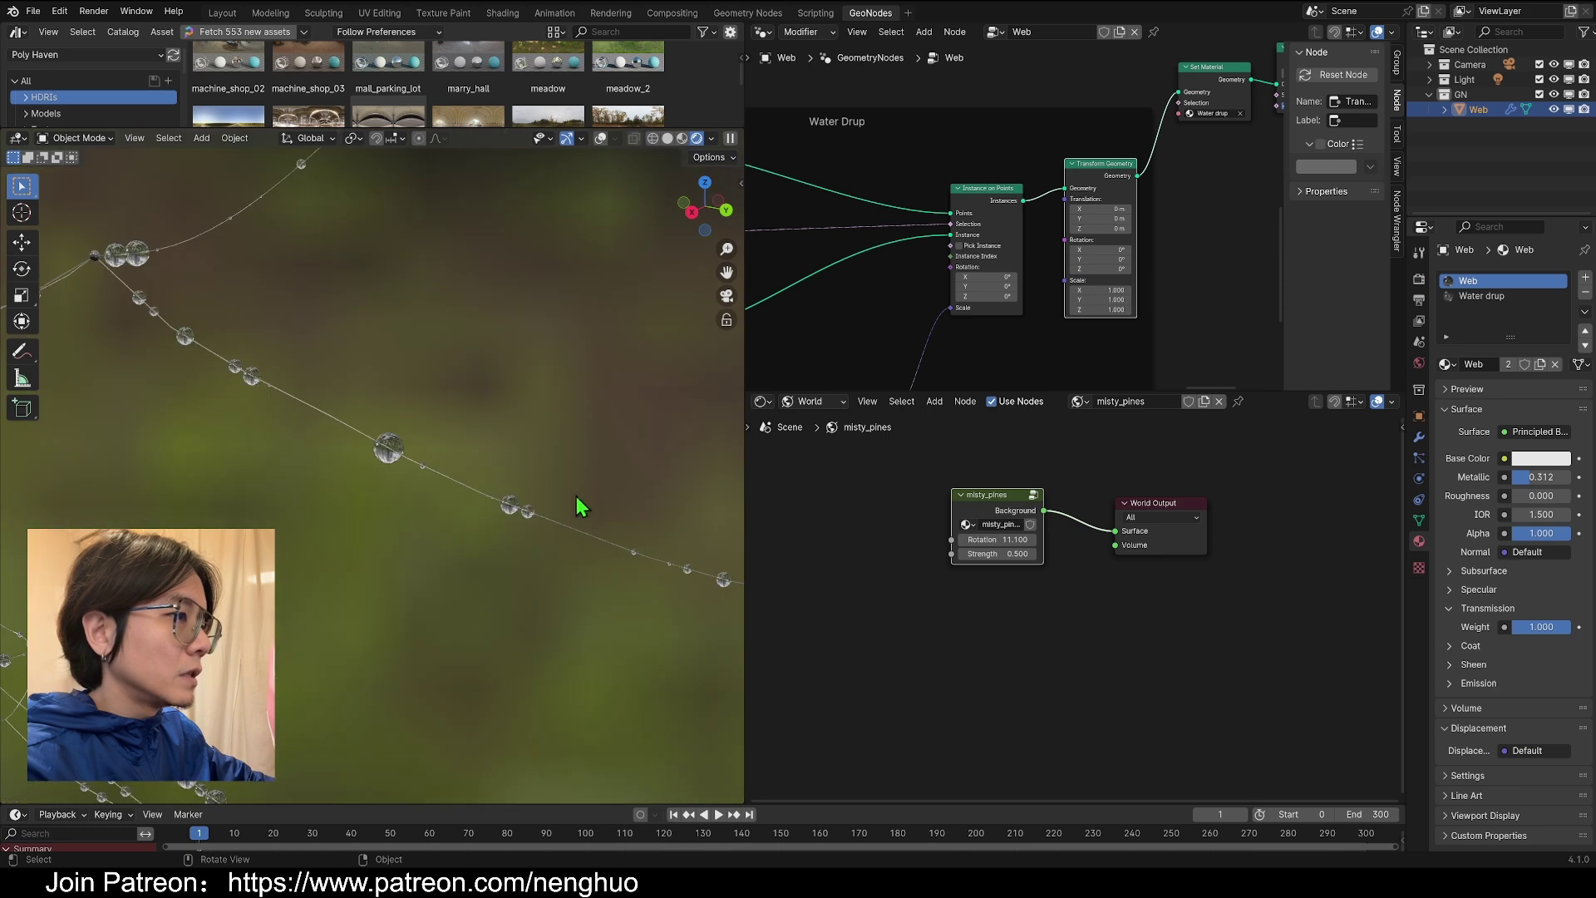
- Offset the water drops downward by setting the Transform Geometry node's Z translation to -0.005 m
scroll(1115, 314, up, 2)
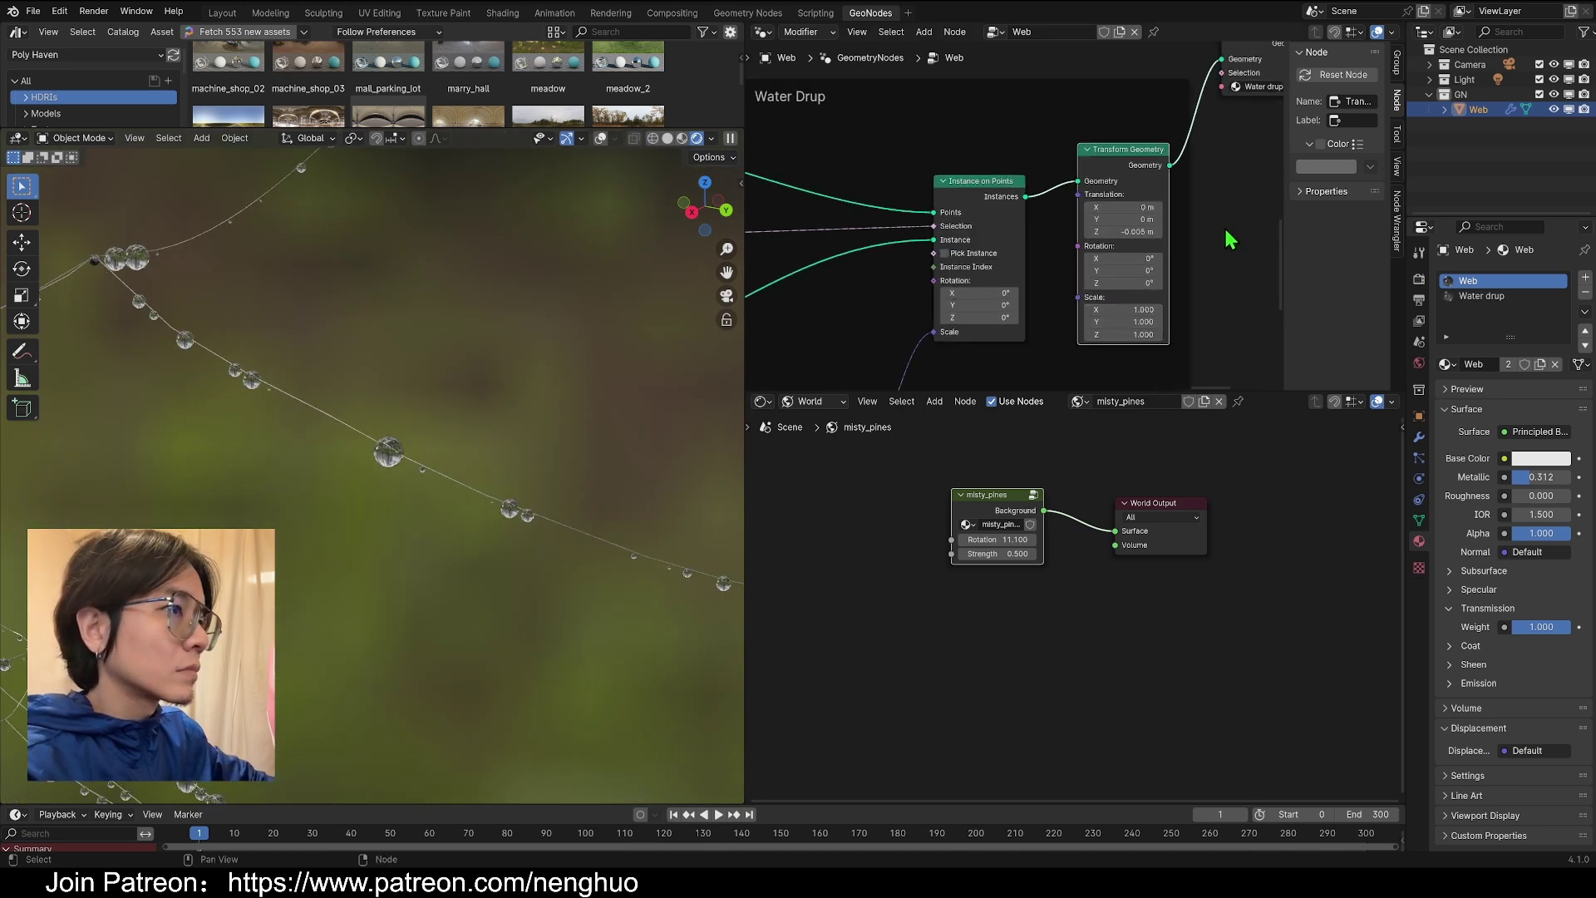
scroll(240, 275, down, 5)
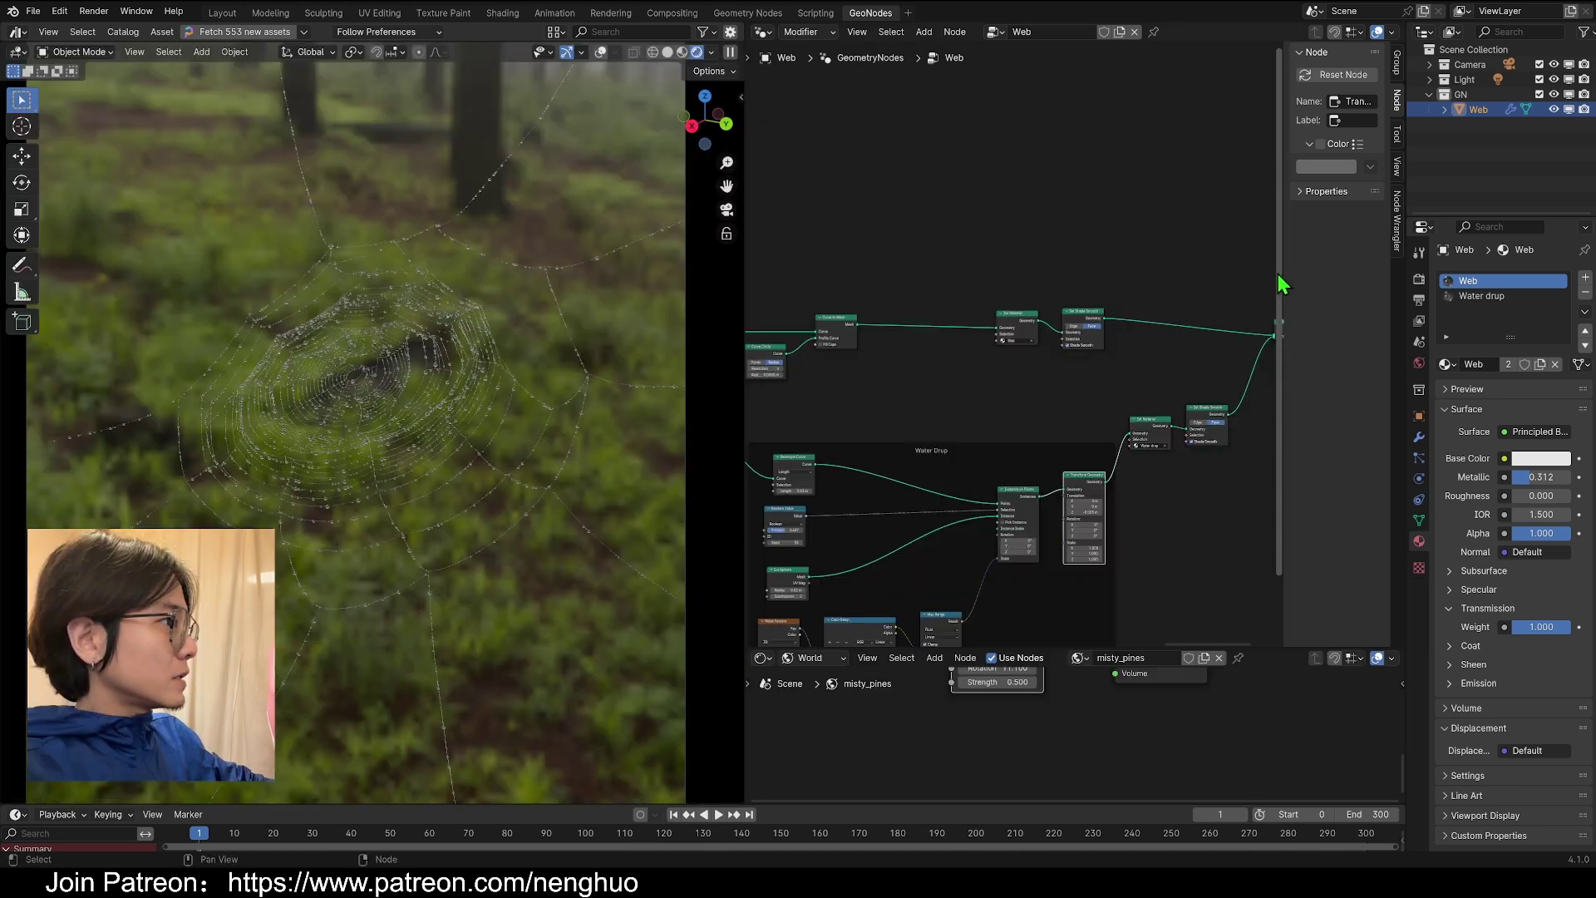
- Mute the strands' Curve Circle and Curve to Mesh nodes in the Web node tree
scroll(980, 272, up, 3)
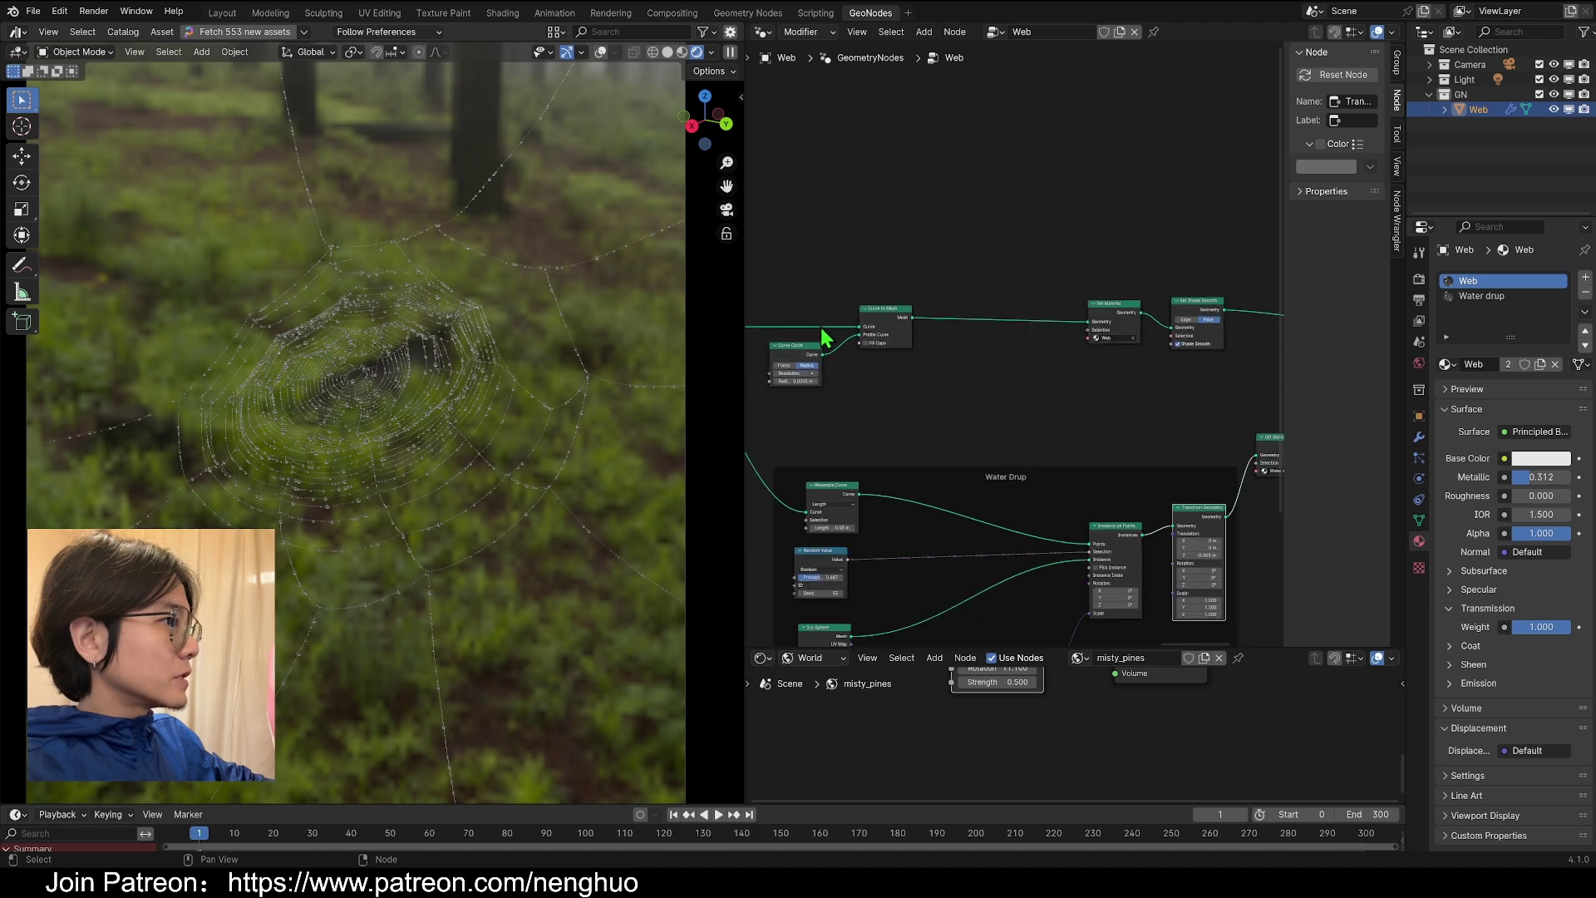
middle_drag(865, 376, 1033, 364)
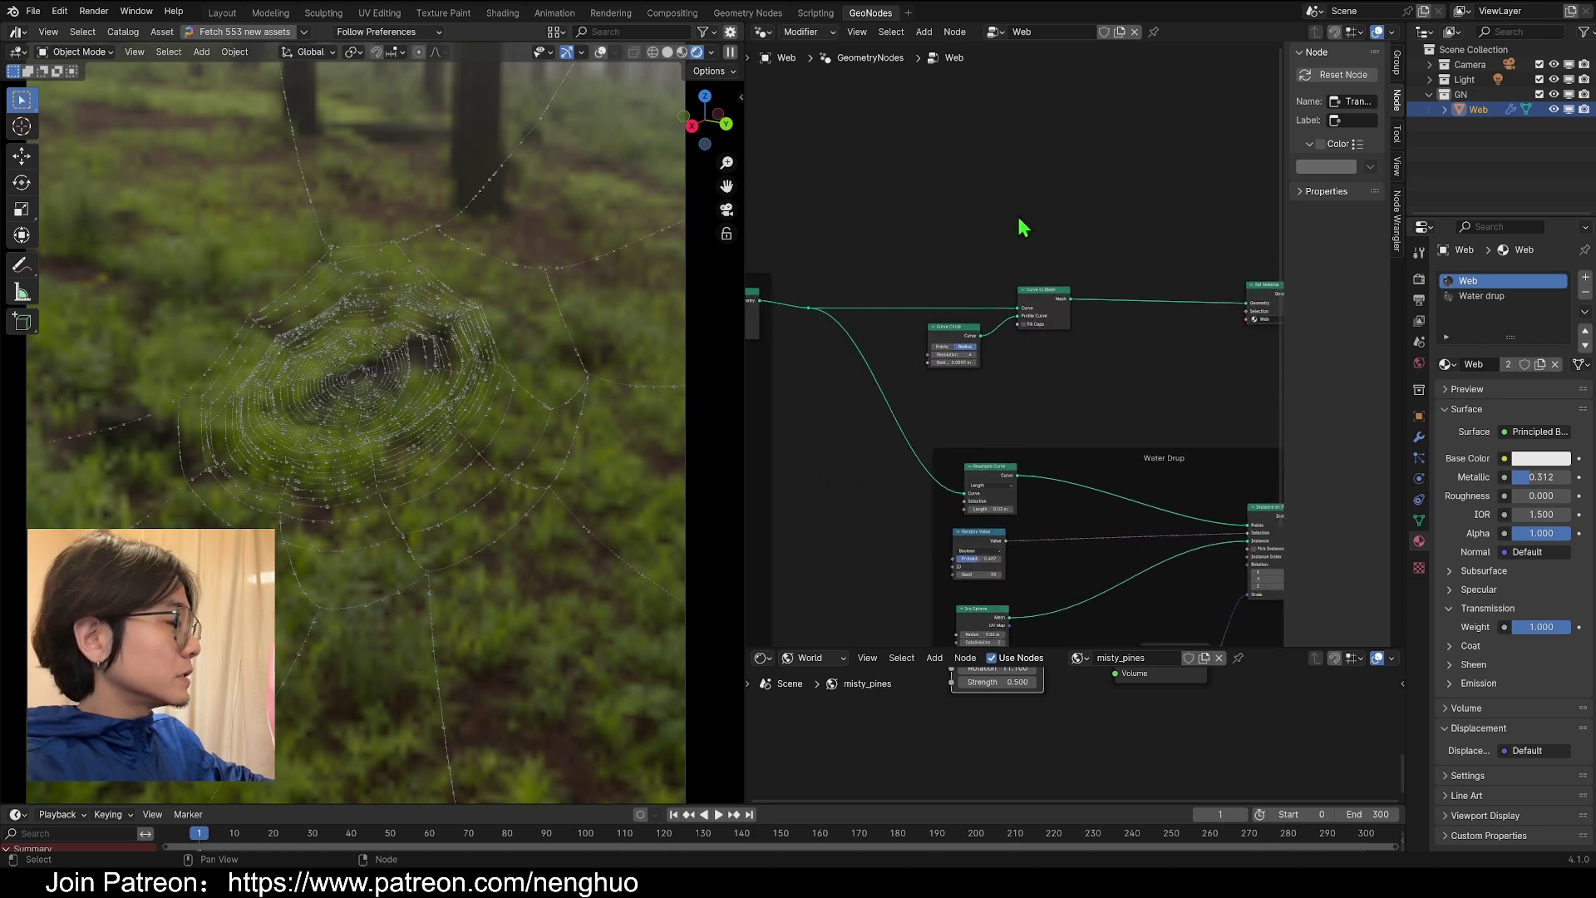
drag(917, 177, 1083, 384)
scroll(1082, 384, up, 5)
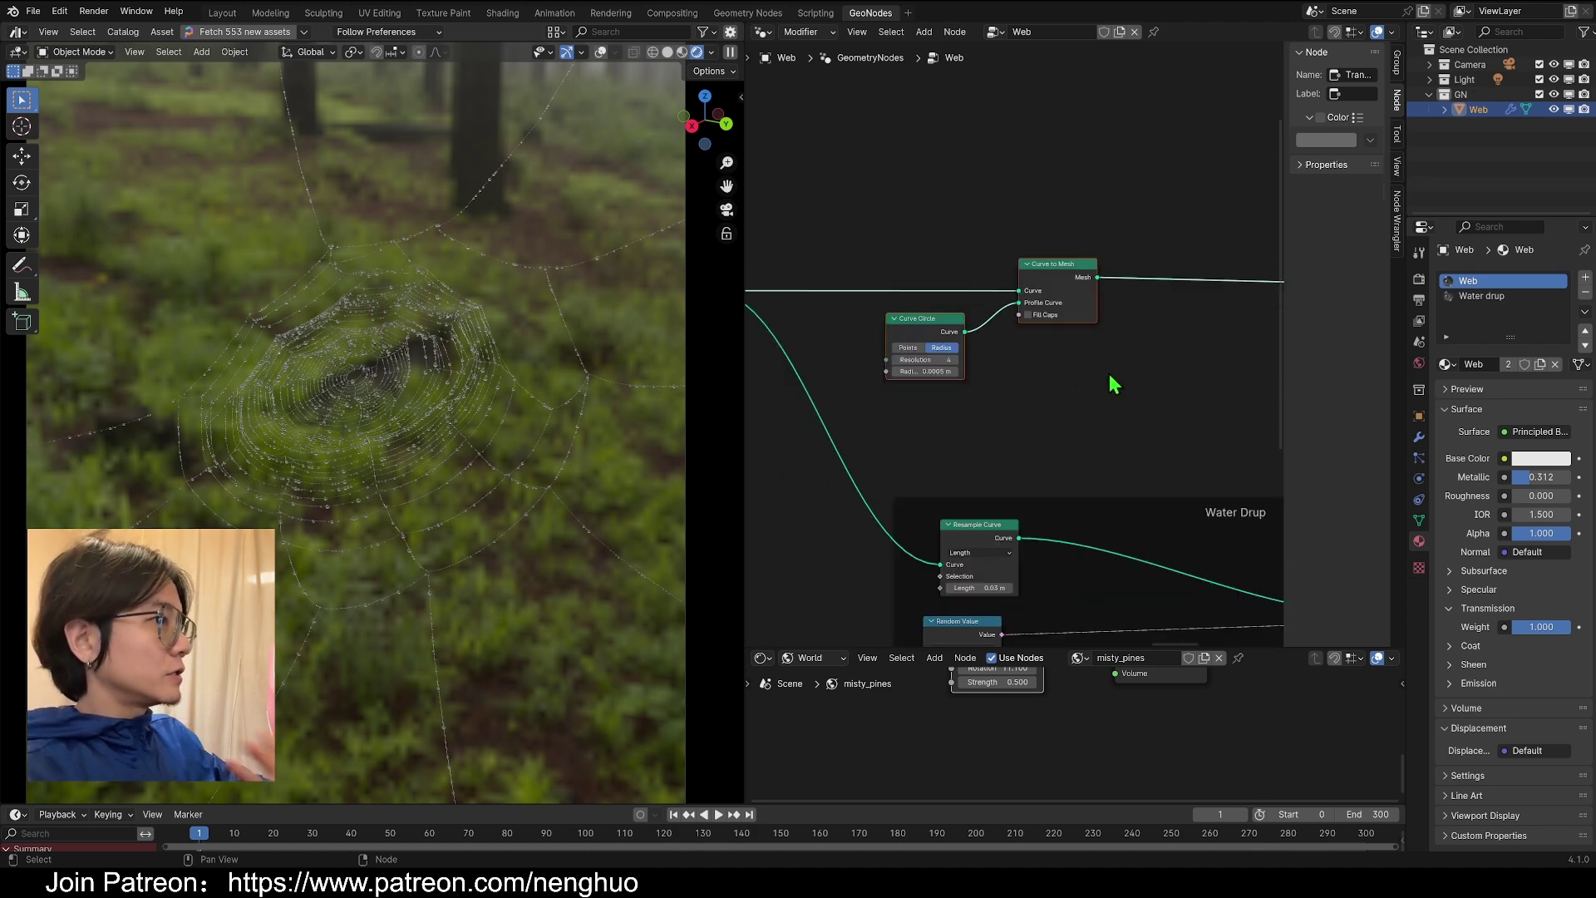
scroll(1114, 366, down, 4)
scroll(1120, 366, down, 2)
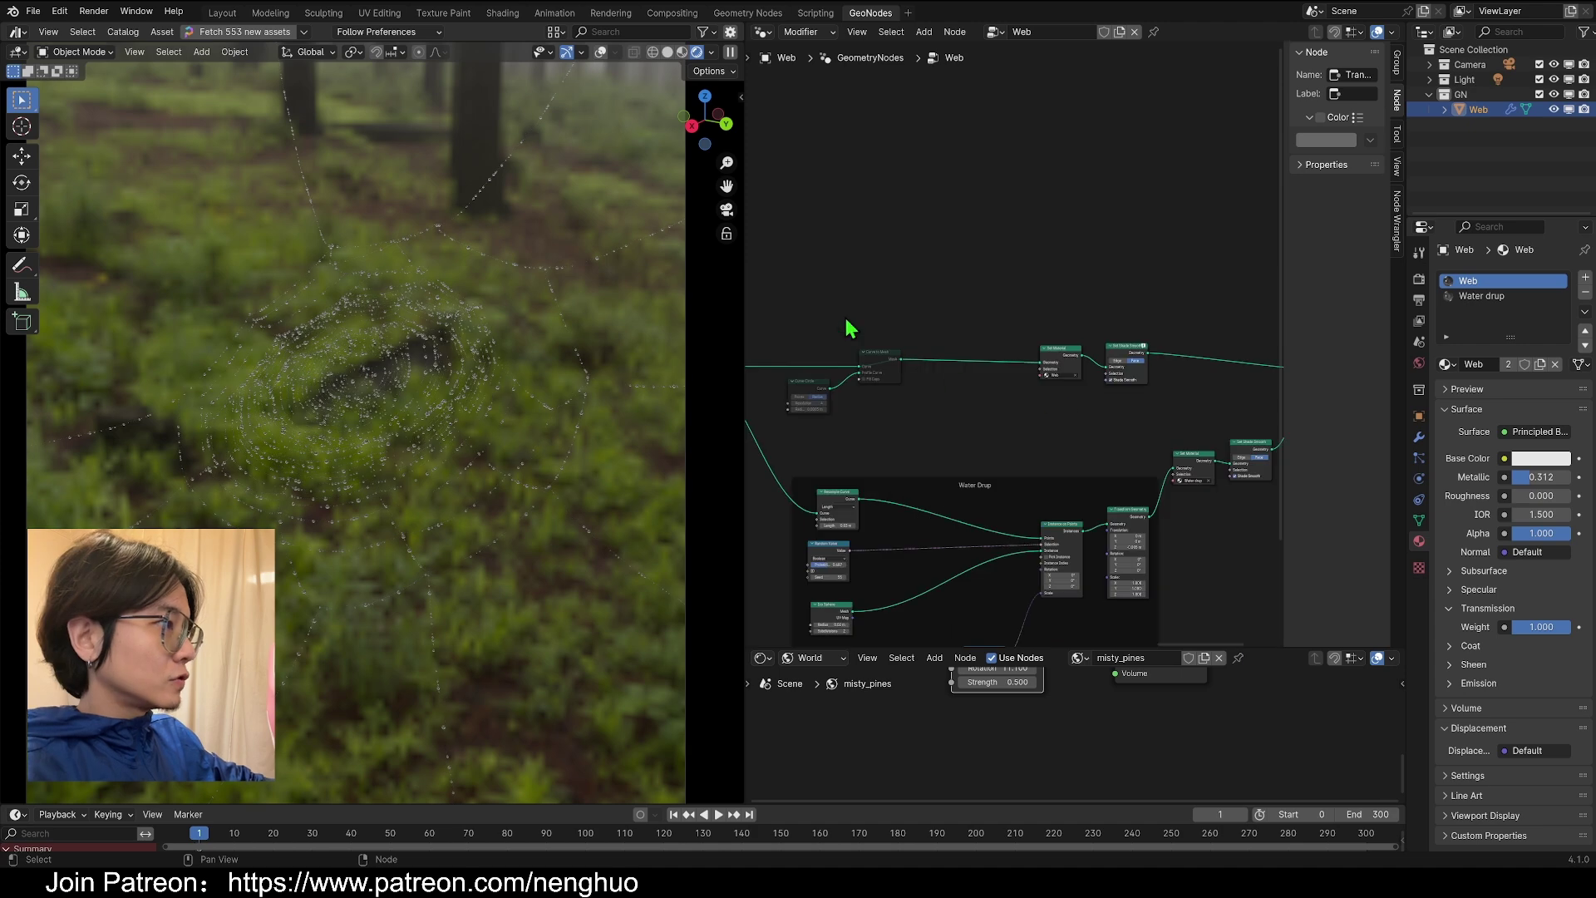
drag(802, 289, 964, 431)
drag(829, 318, 917, 429)
click(983, 291)
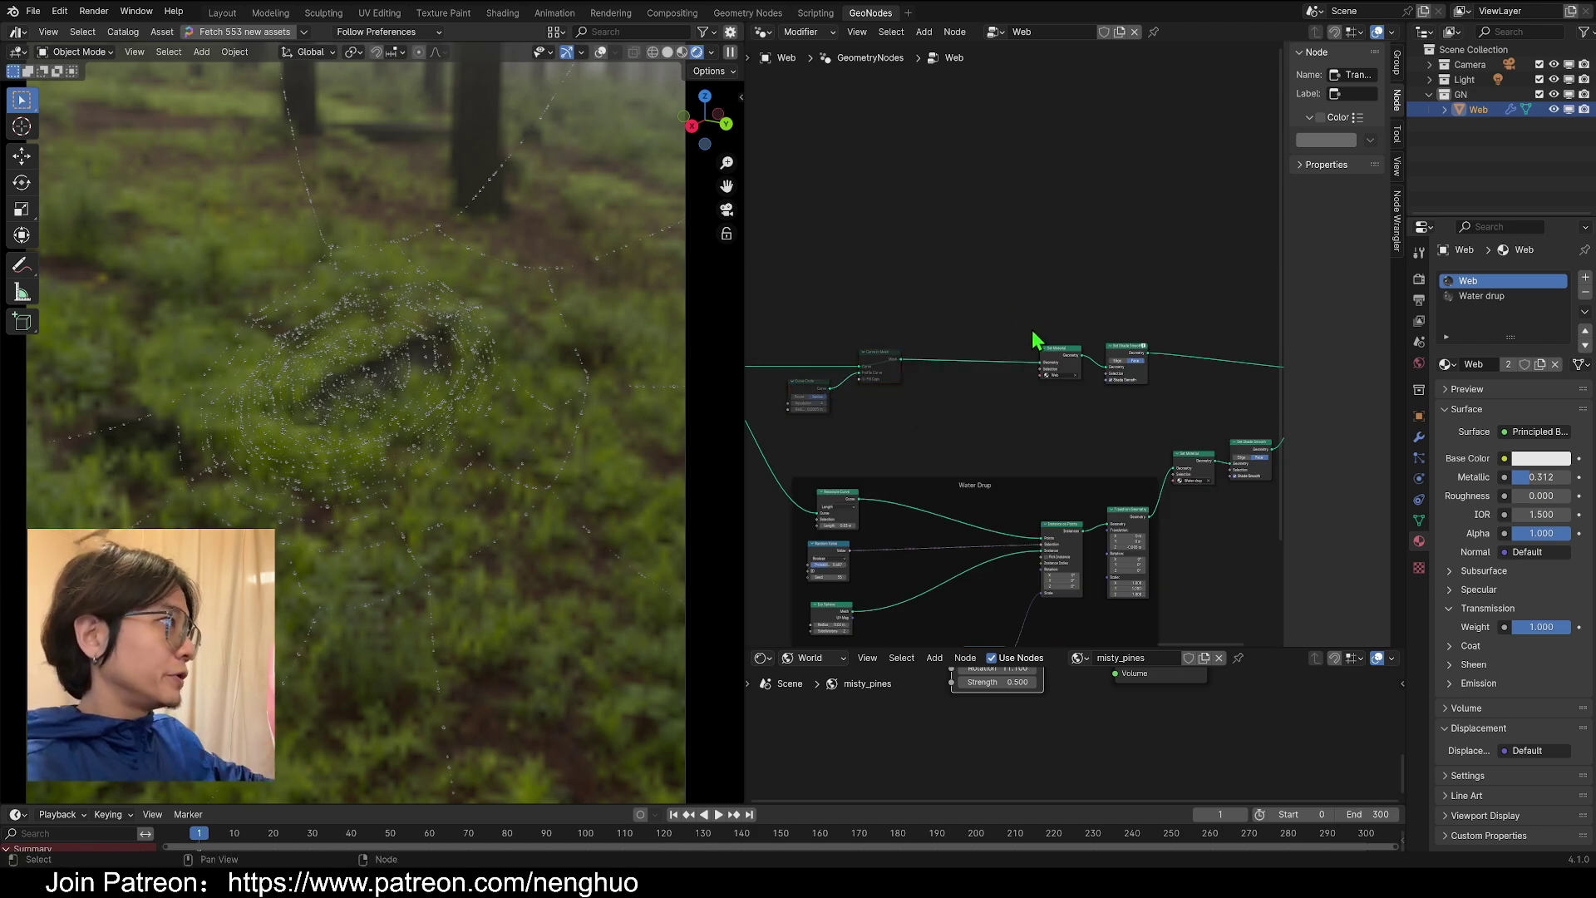
- Add an Empty Hair curves object on the Web mesh and expand Web in the outliner to show it
click(1445, 110)
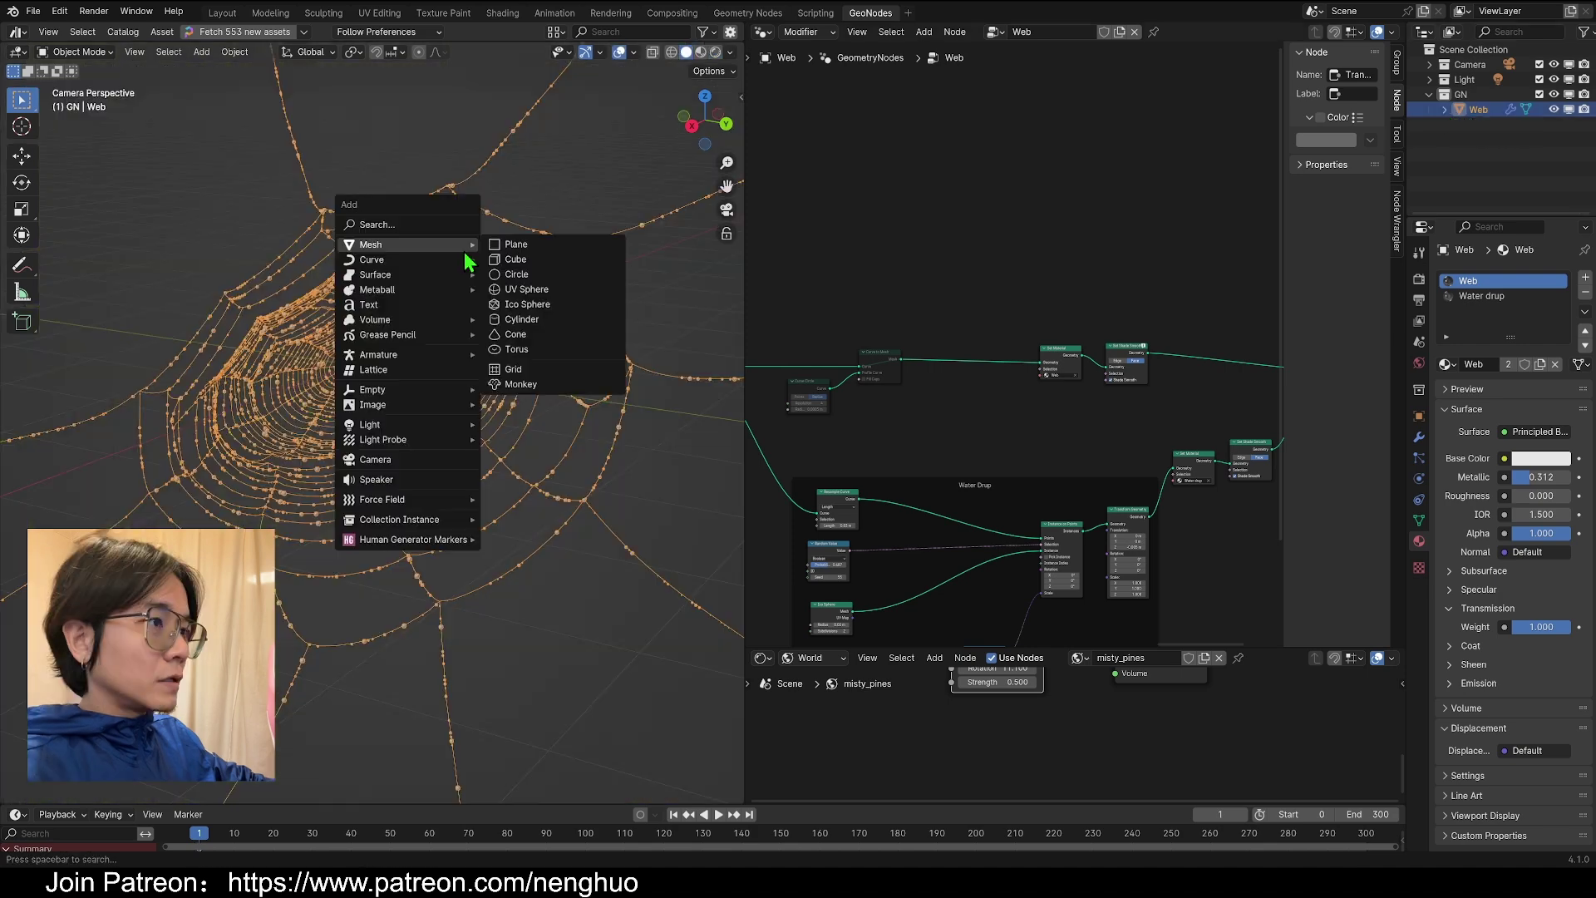
mouse_move(465, 260)
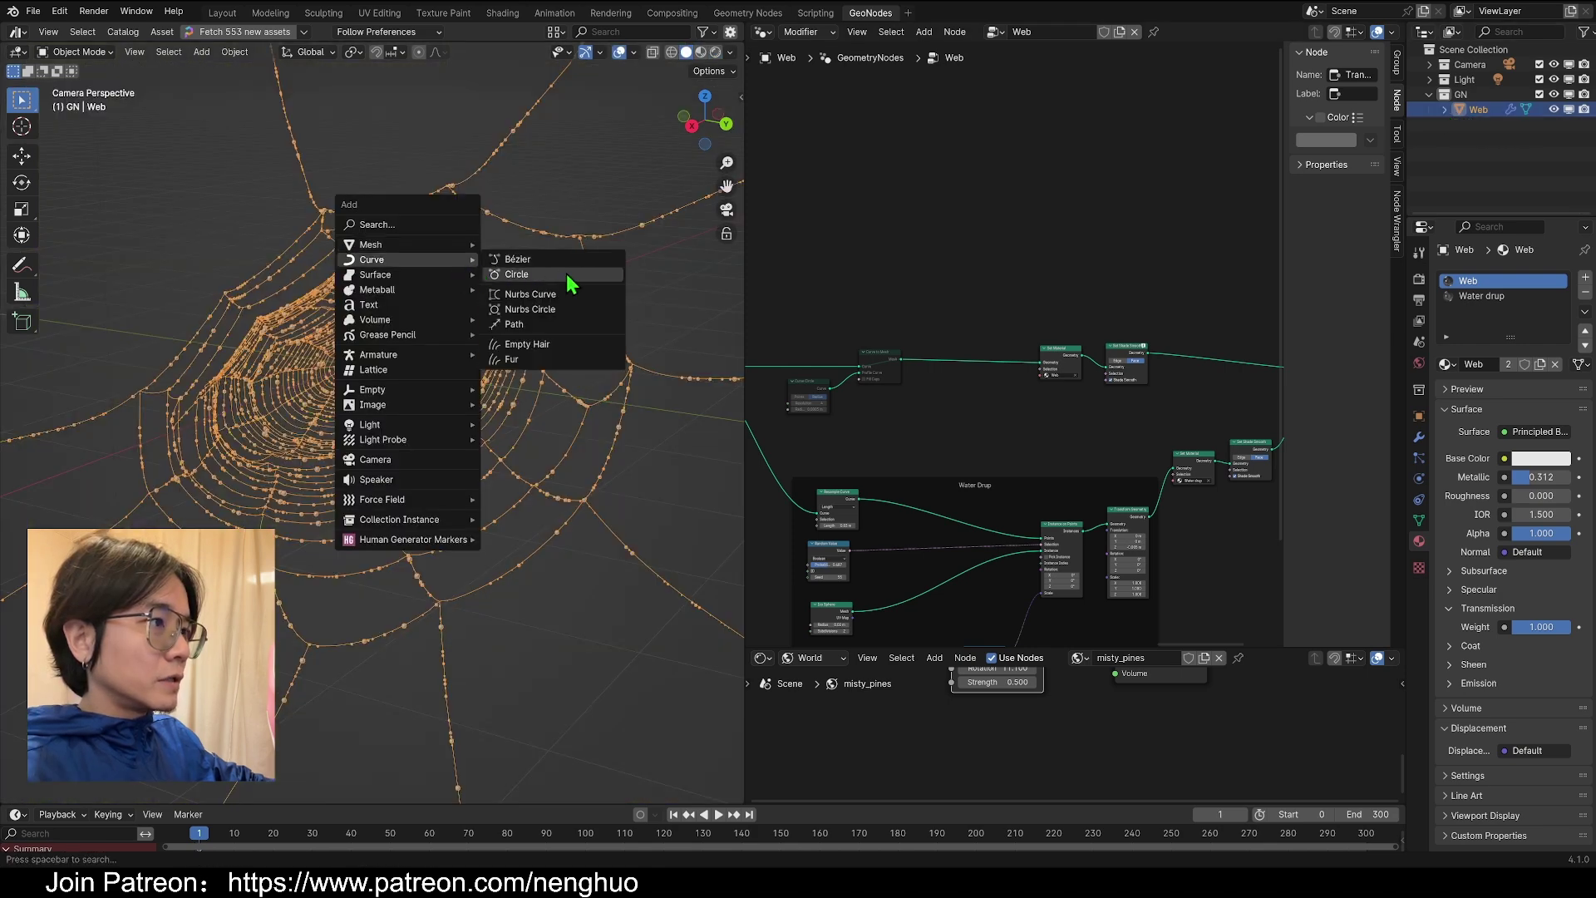
click(559, 349)
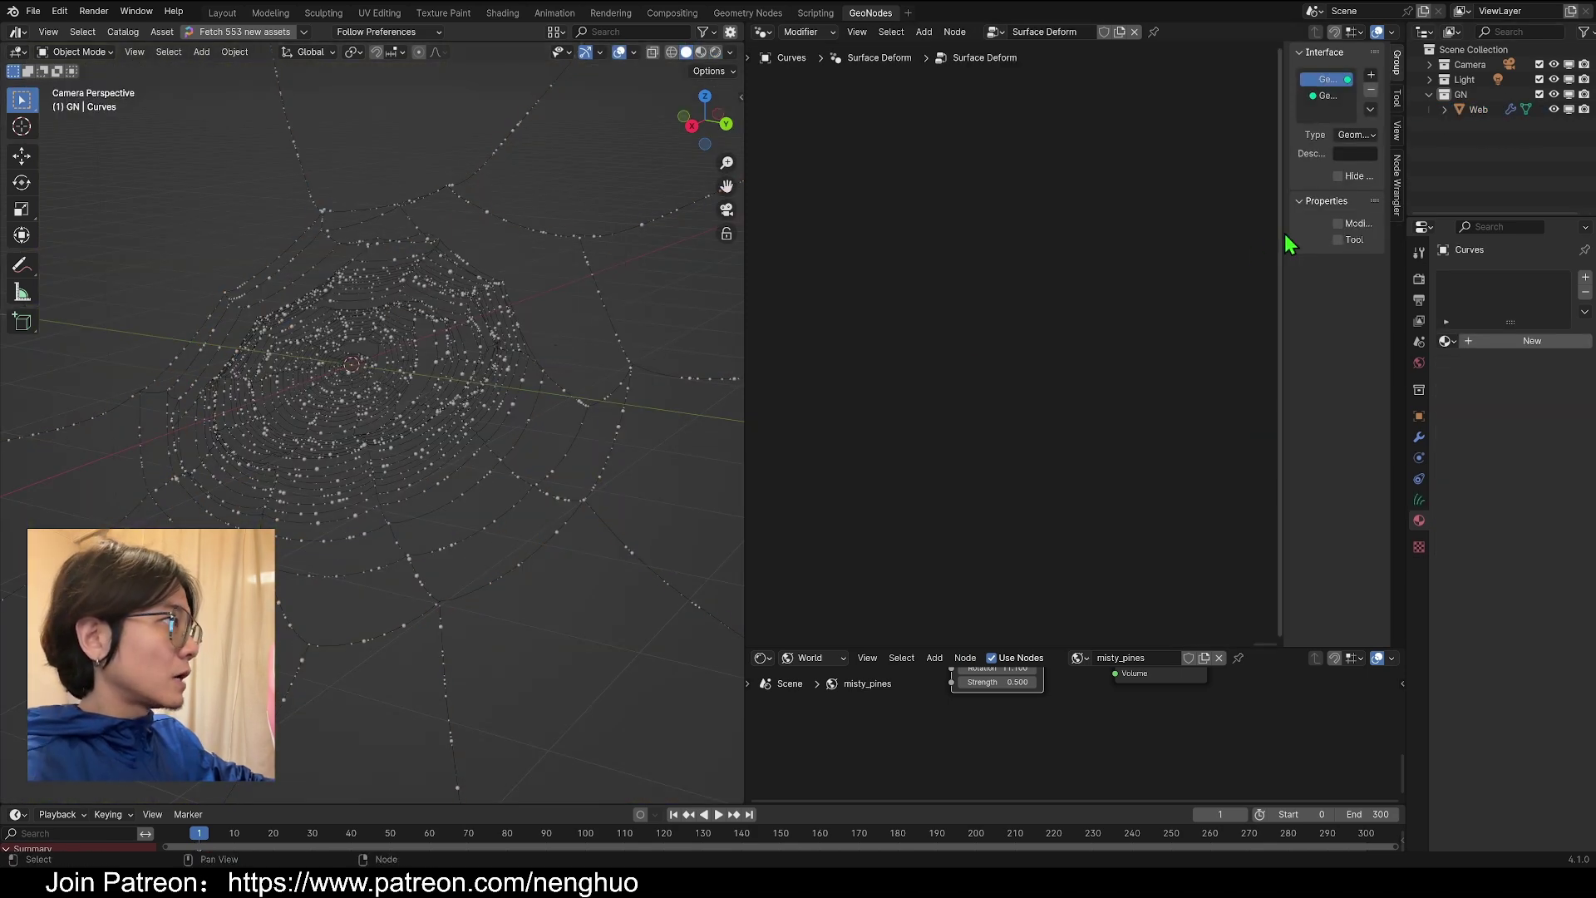
click(1444, 109)
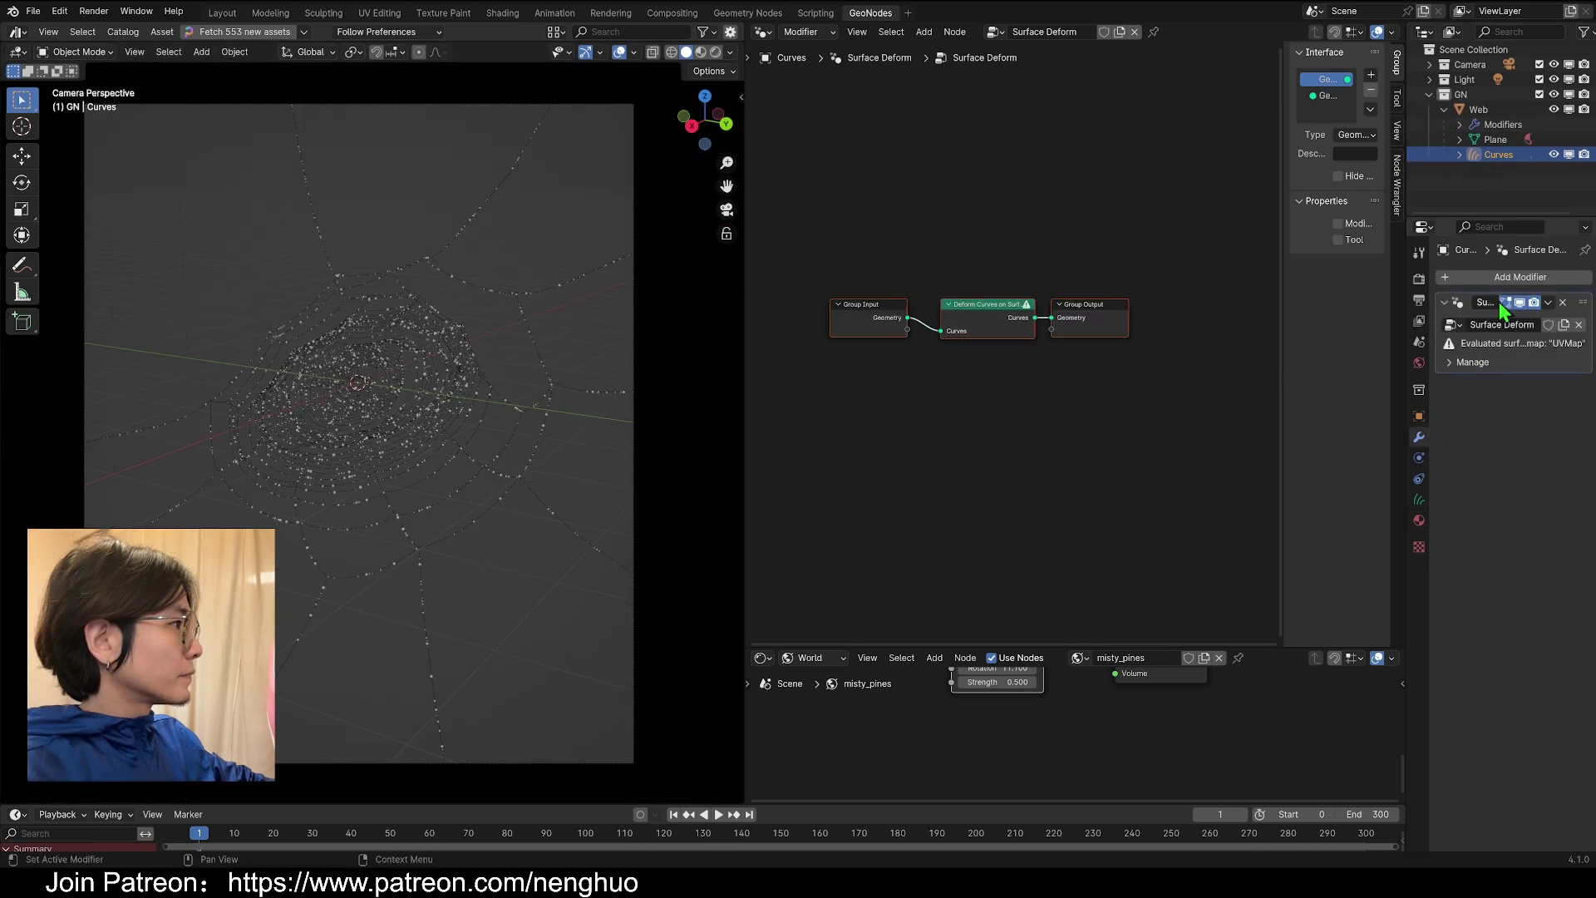
- Add a Geometry Nodes modifier with a new node group to the Curves hair object
click(1503, 273)
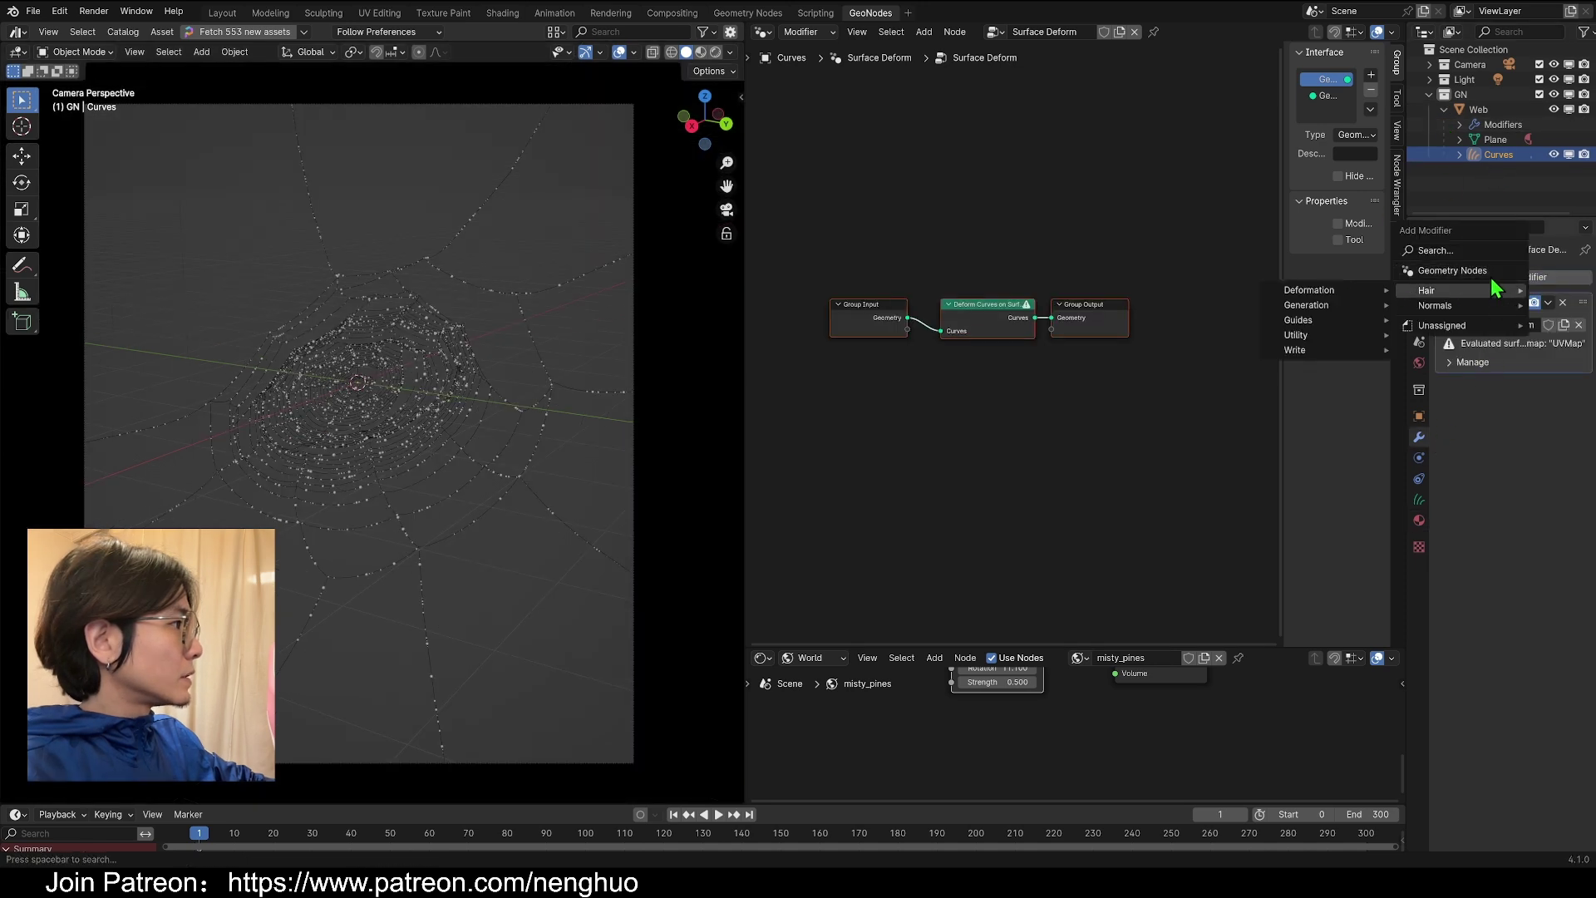
click(1490, 273)
click(1526, 407)
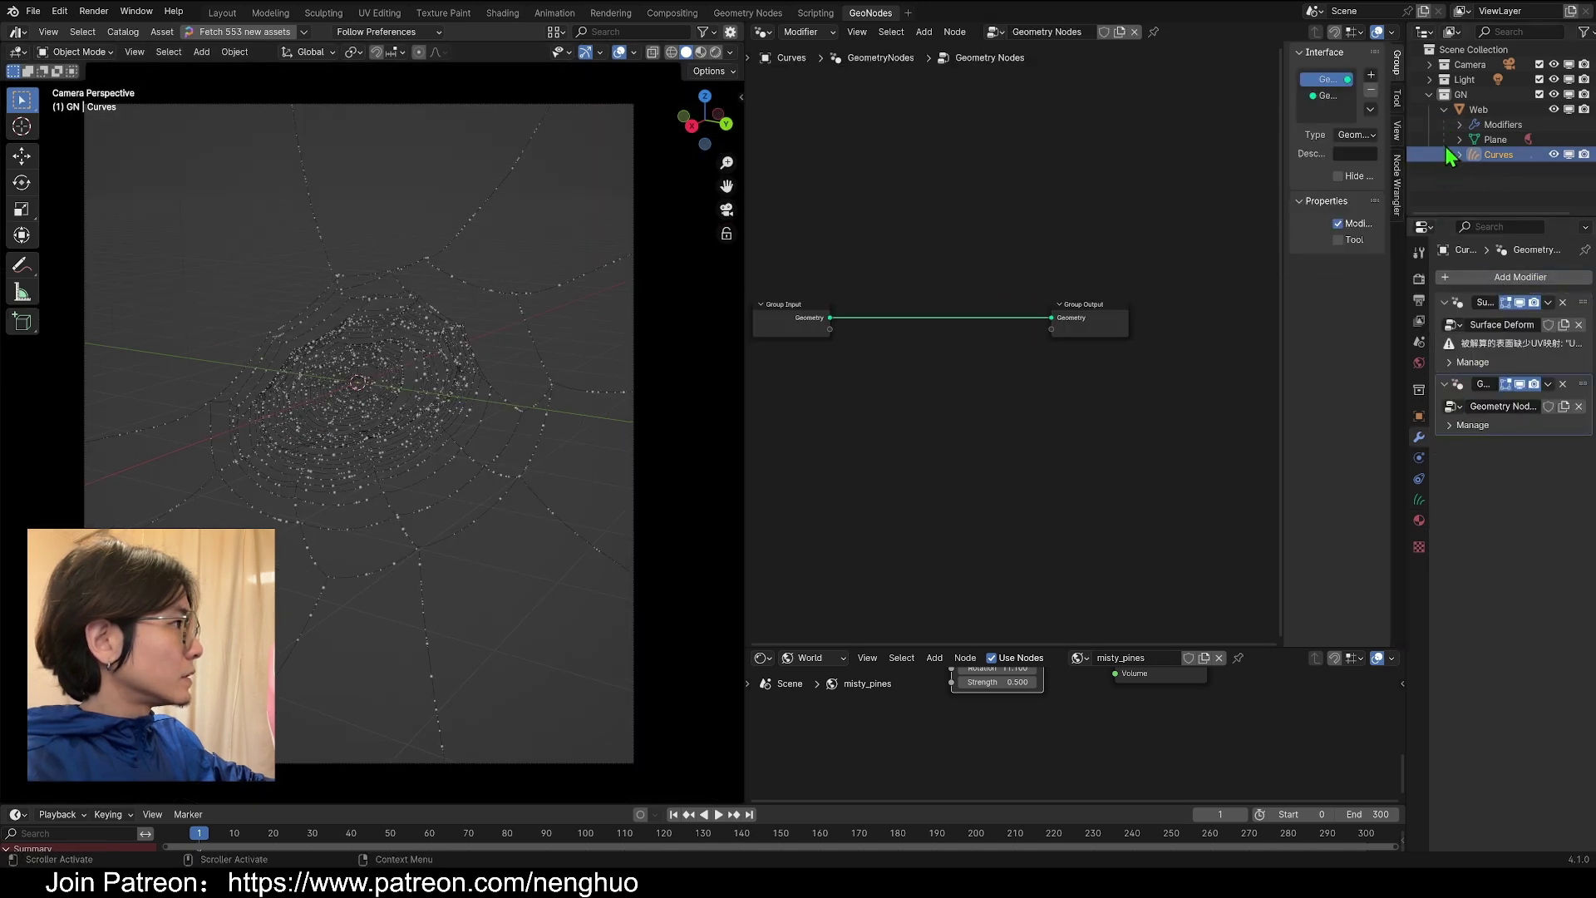
- Bring the Web object in as Object Info and route its geometry to the output through a Set Material node using the Web material
drag(1479, 117, 1056, 327)
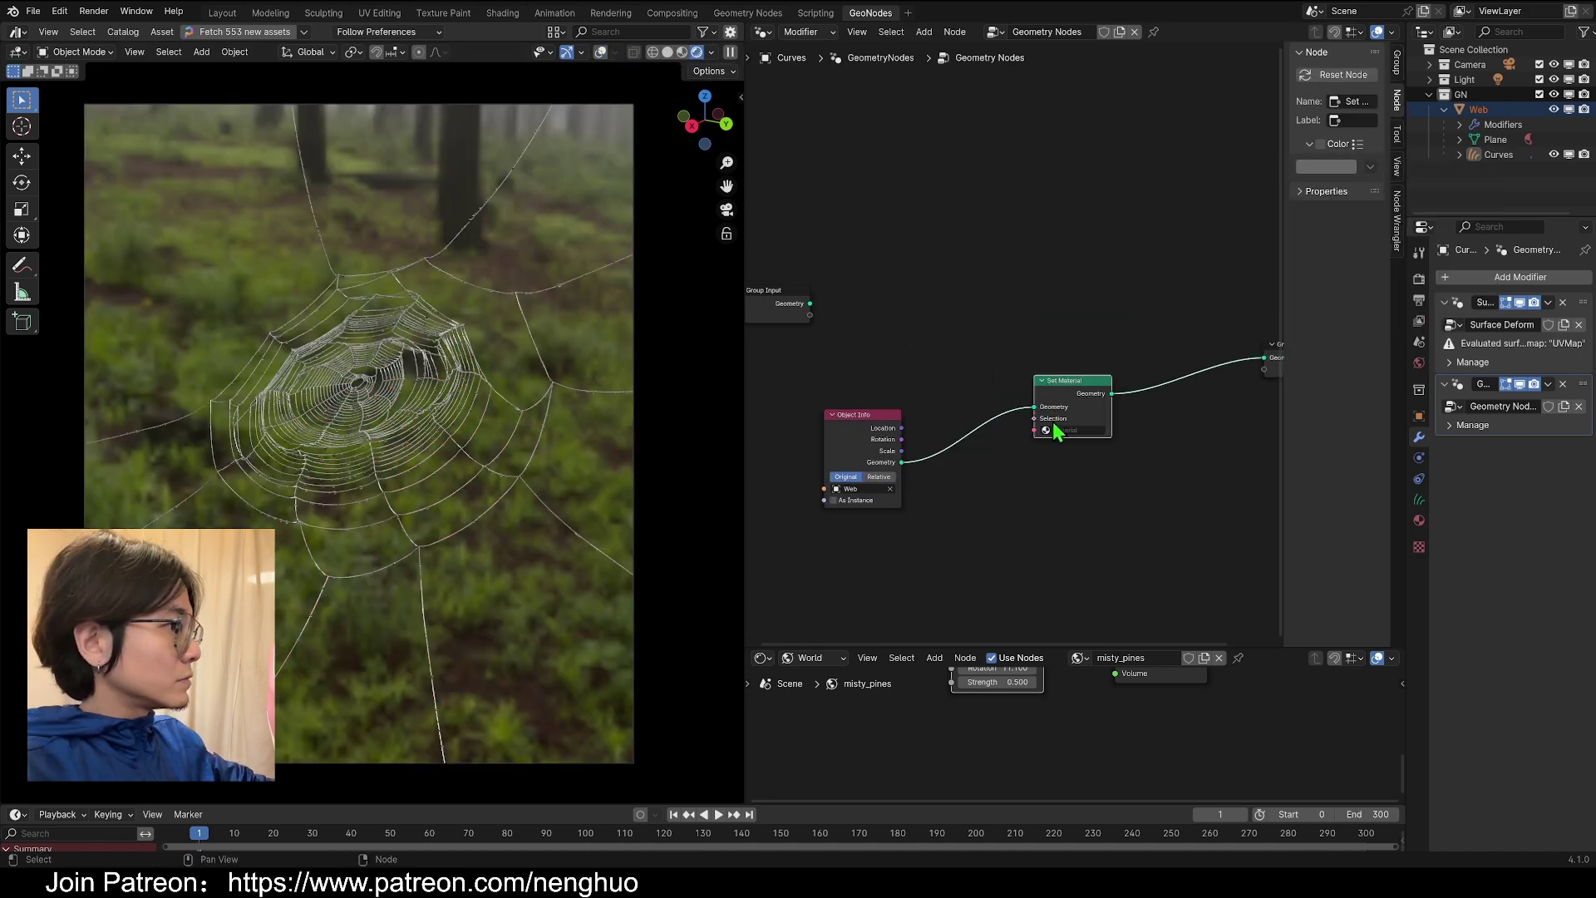
click(1048, 431)
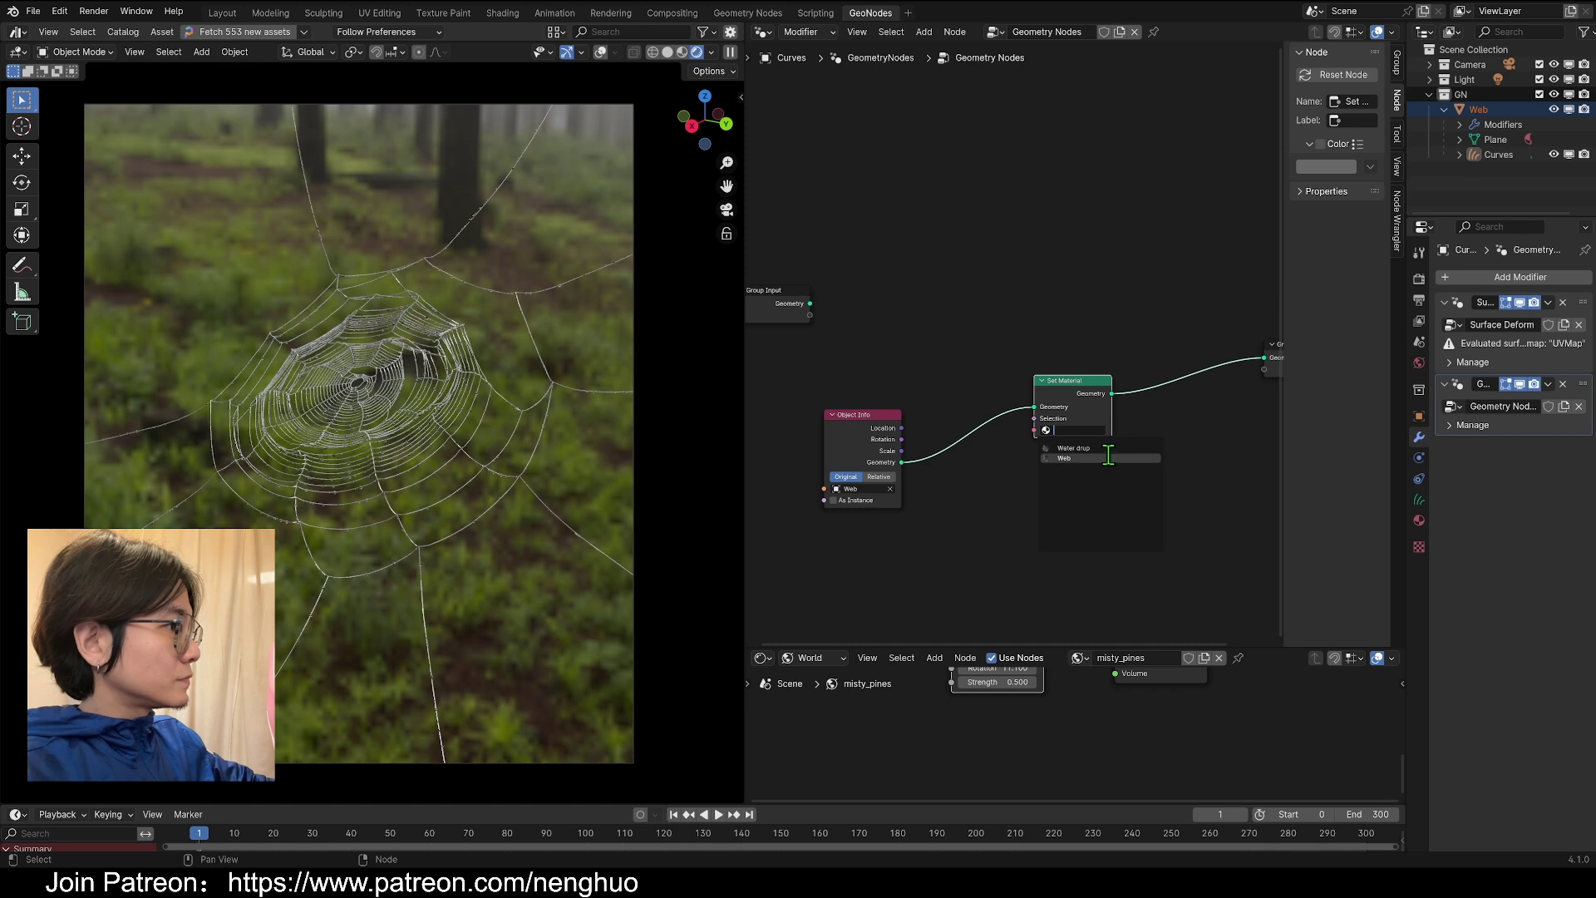
click(1109, 456)
- Insert a Set Curve Radius node between Object Info and Set Material and set its Radius to 0.0005 m
text(c r)
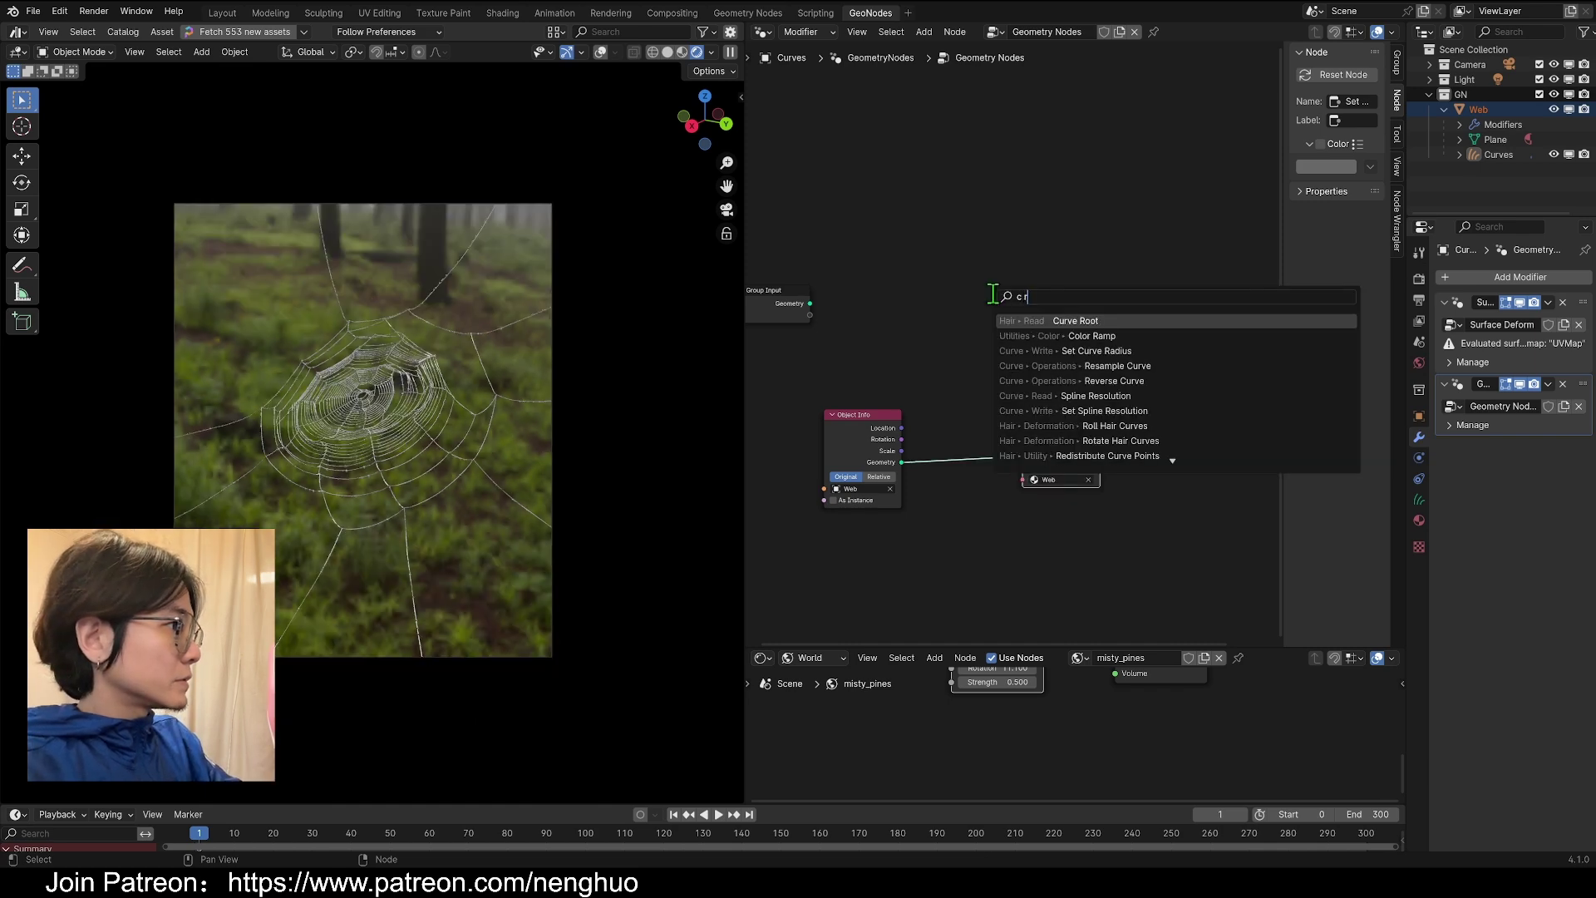
click(1097, 351)
click(994, 461)
scroll(1002, 499, up, 2)
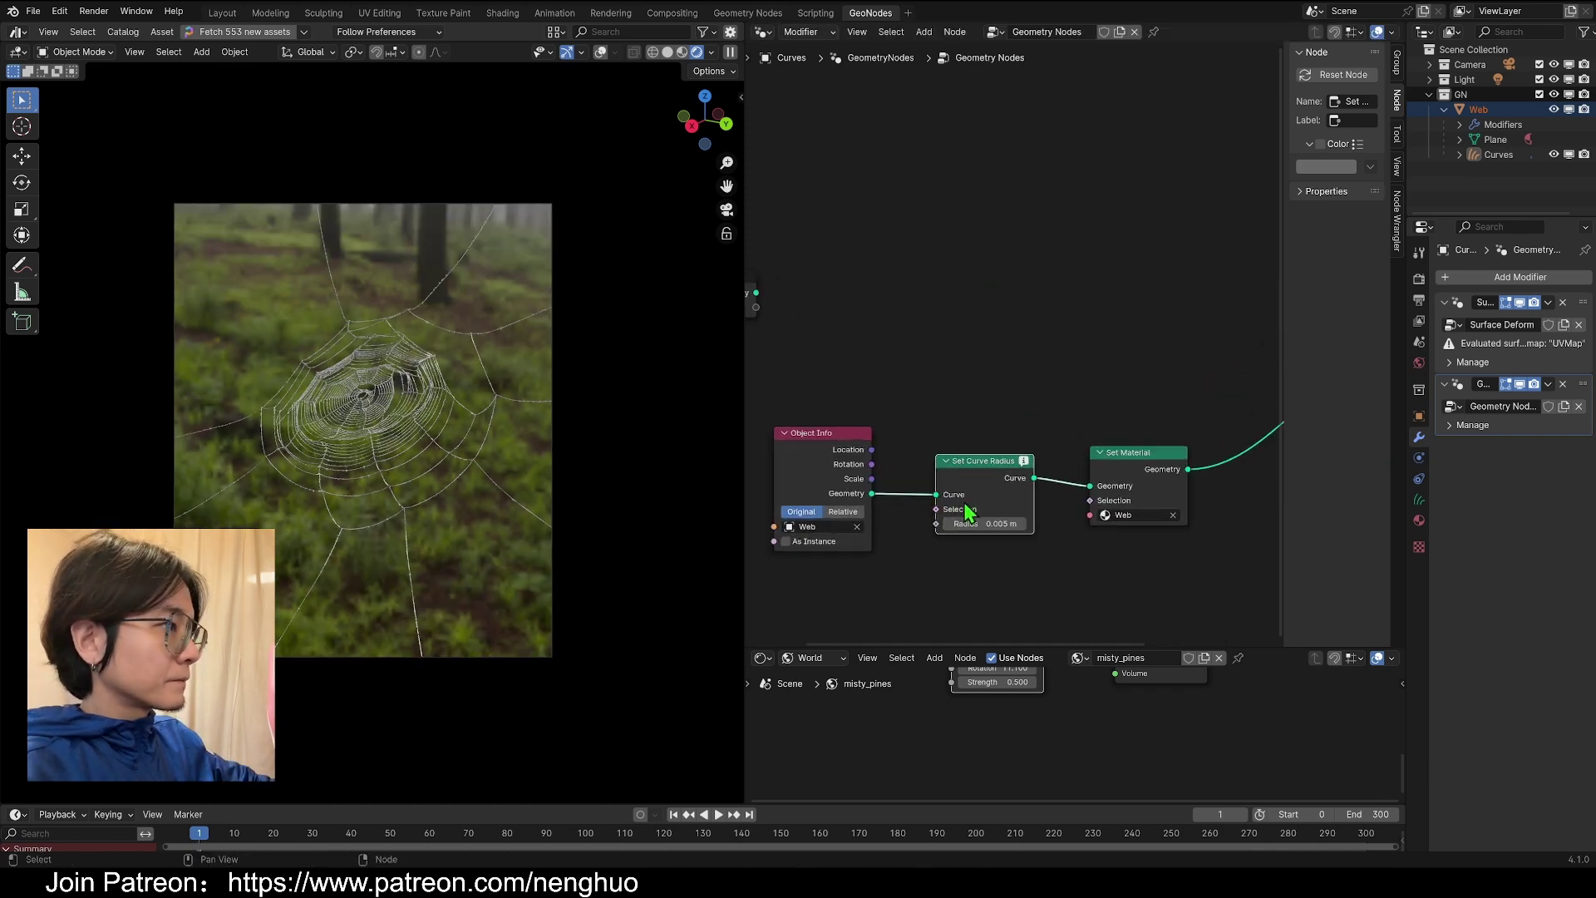
scroll(968, 513, up, 1)
scroll(470, 446, up, 6)
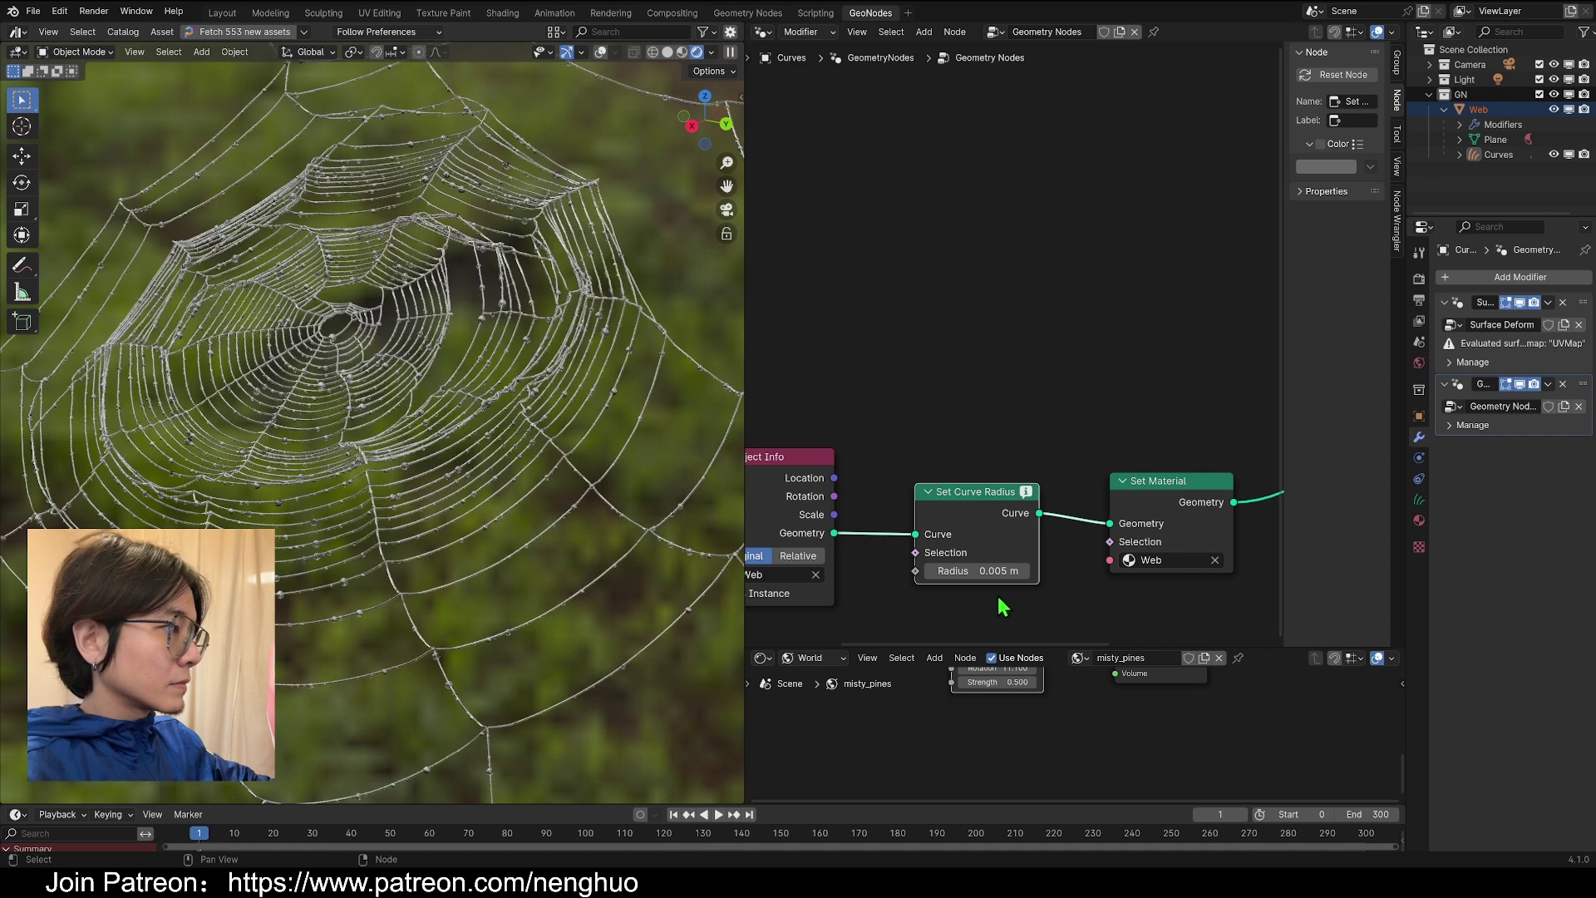
click(990, 572)
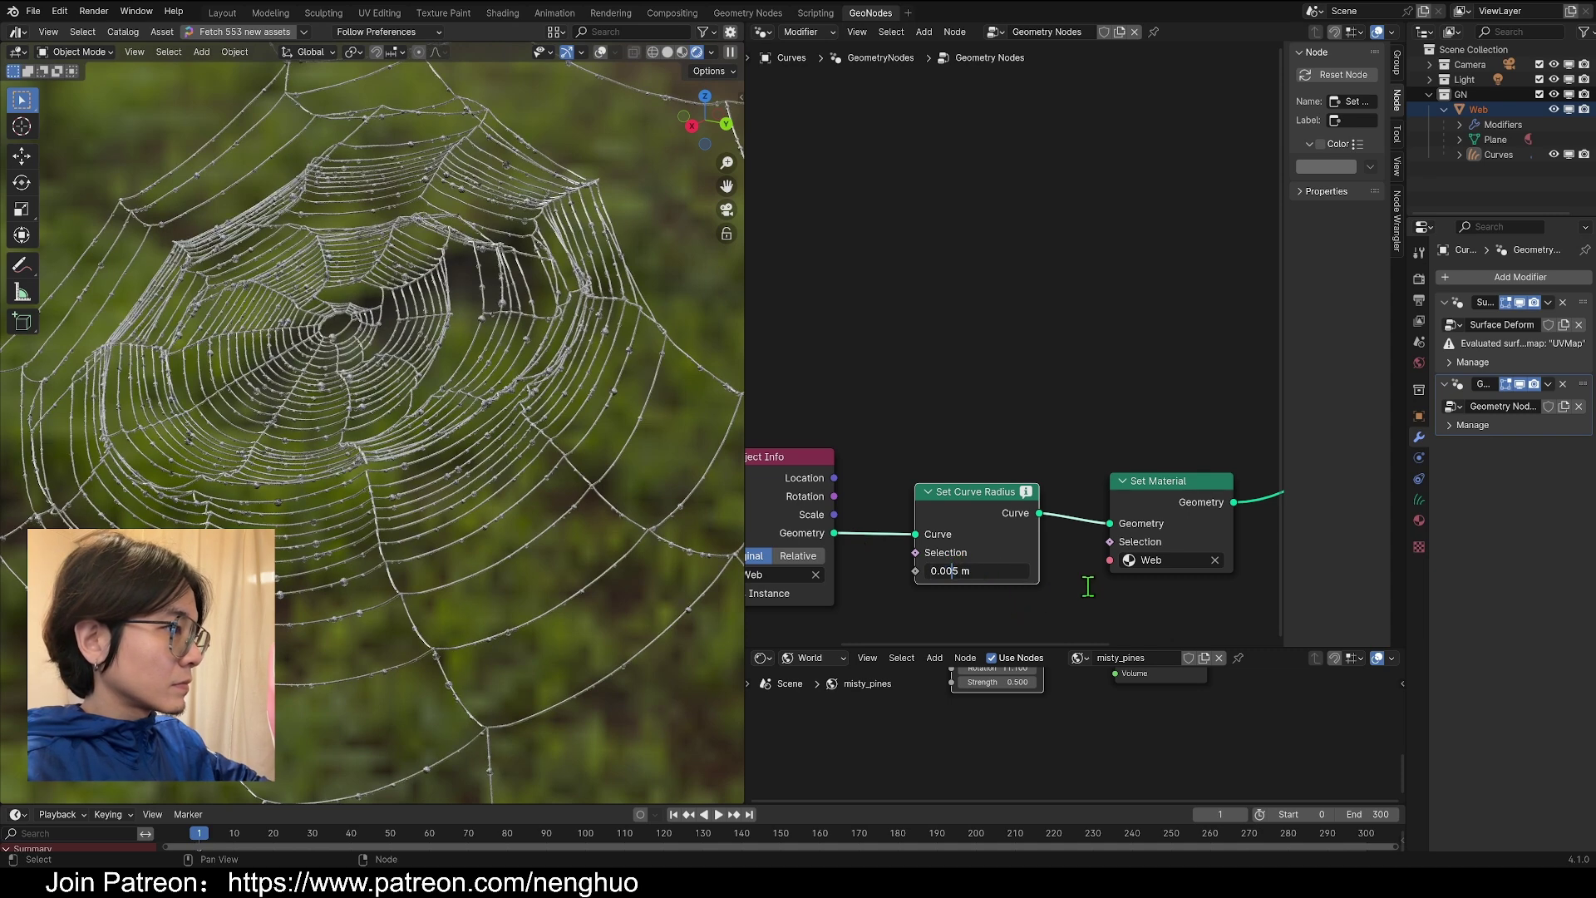
text(0)
key(Return)
scroll(427, 491, down, 5)
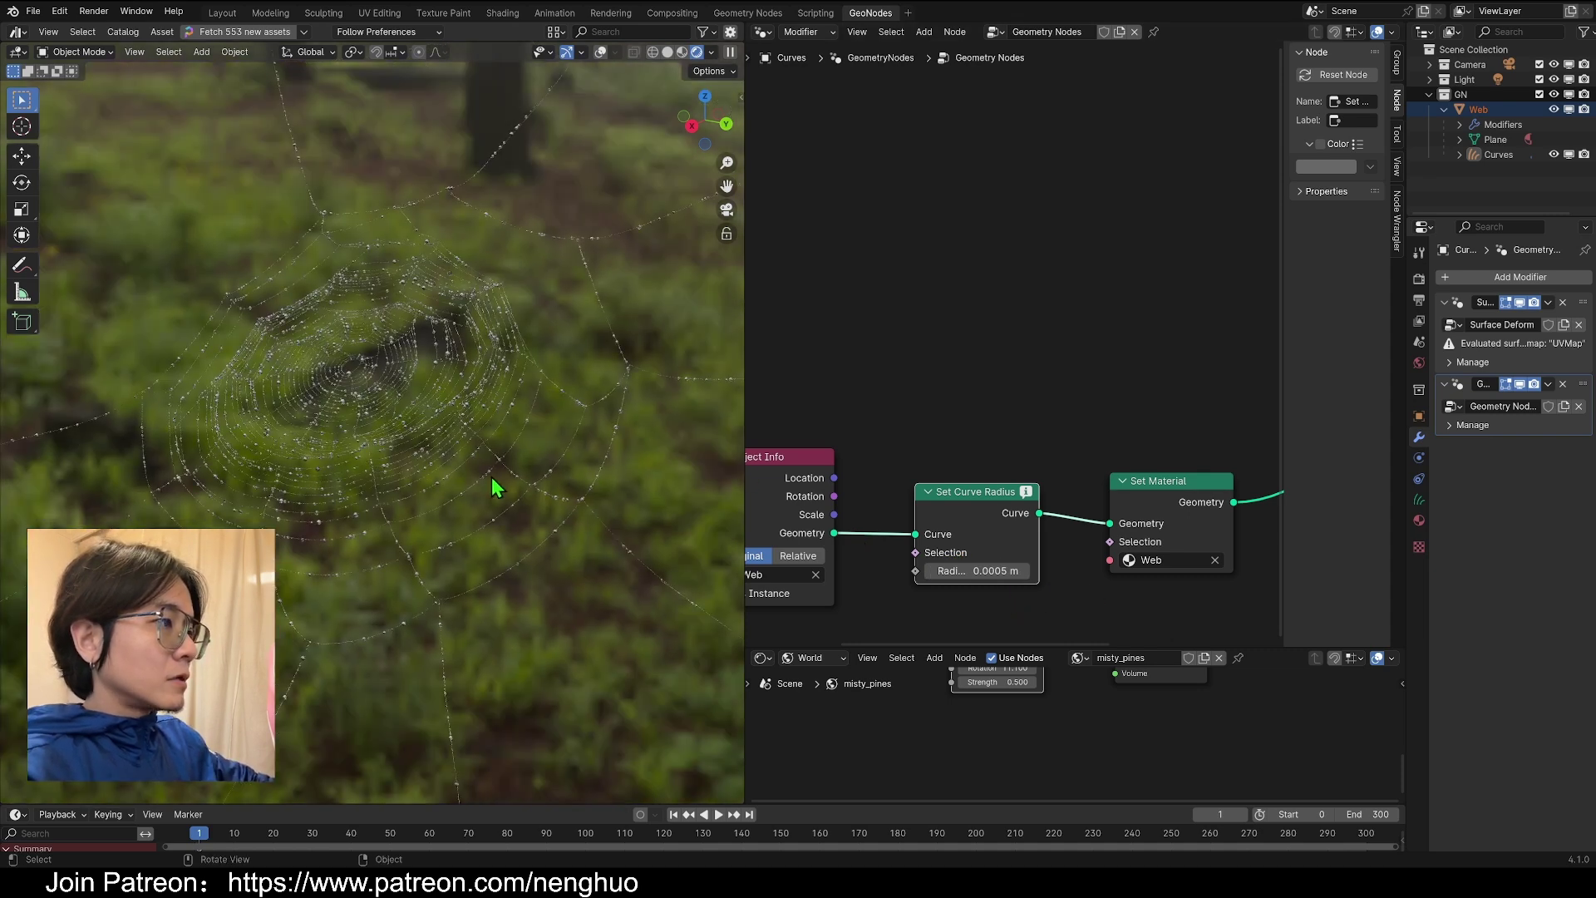
scroll(491, 487, down, 2)
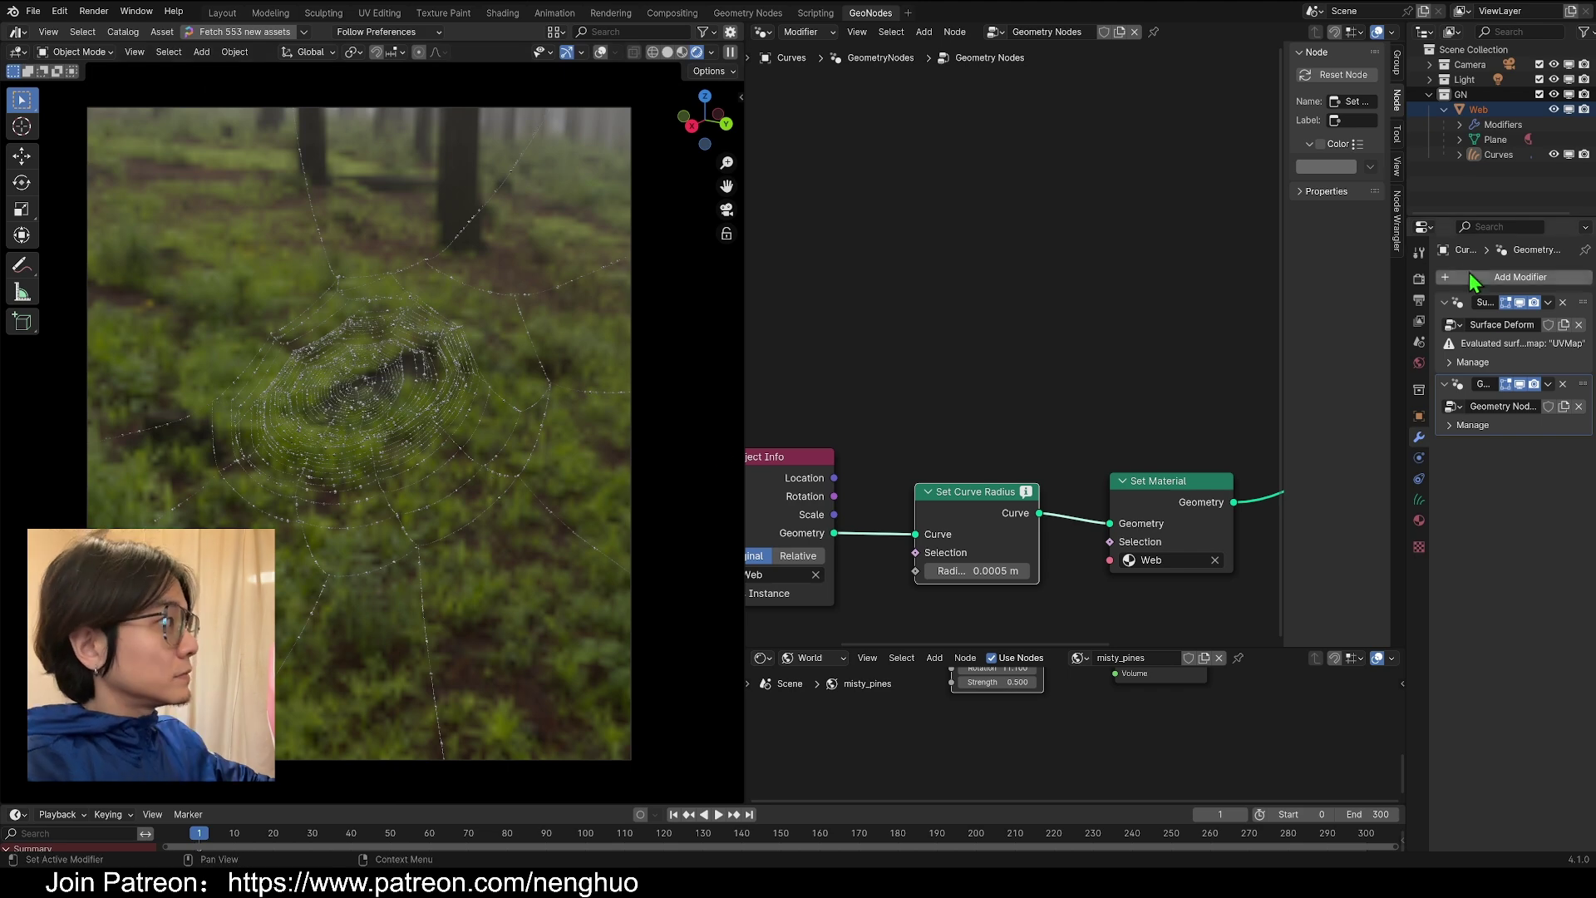
- Examine the rendered hair strands up close and compare the node trees of the Curves and Web objects
click(1495, 156)
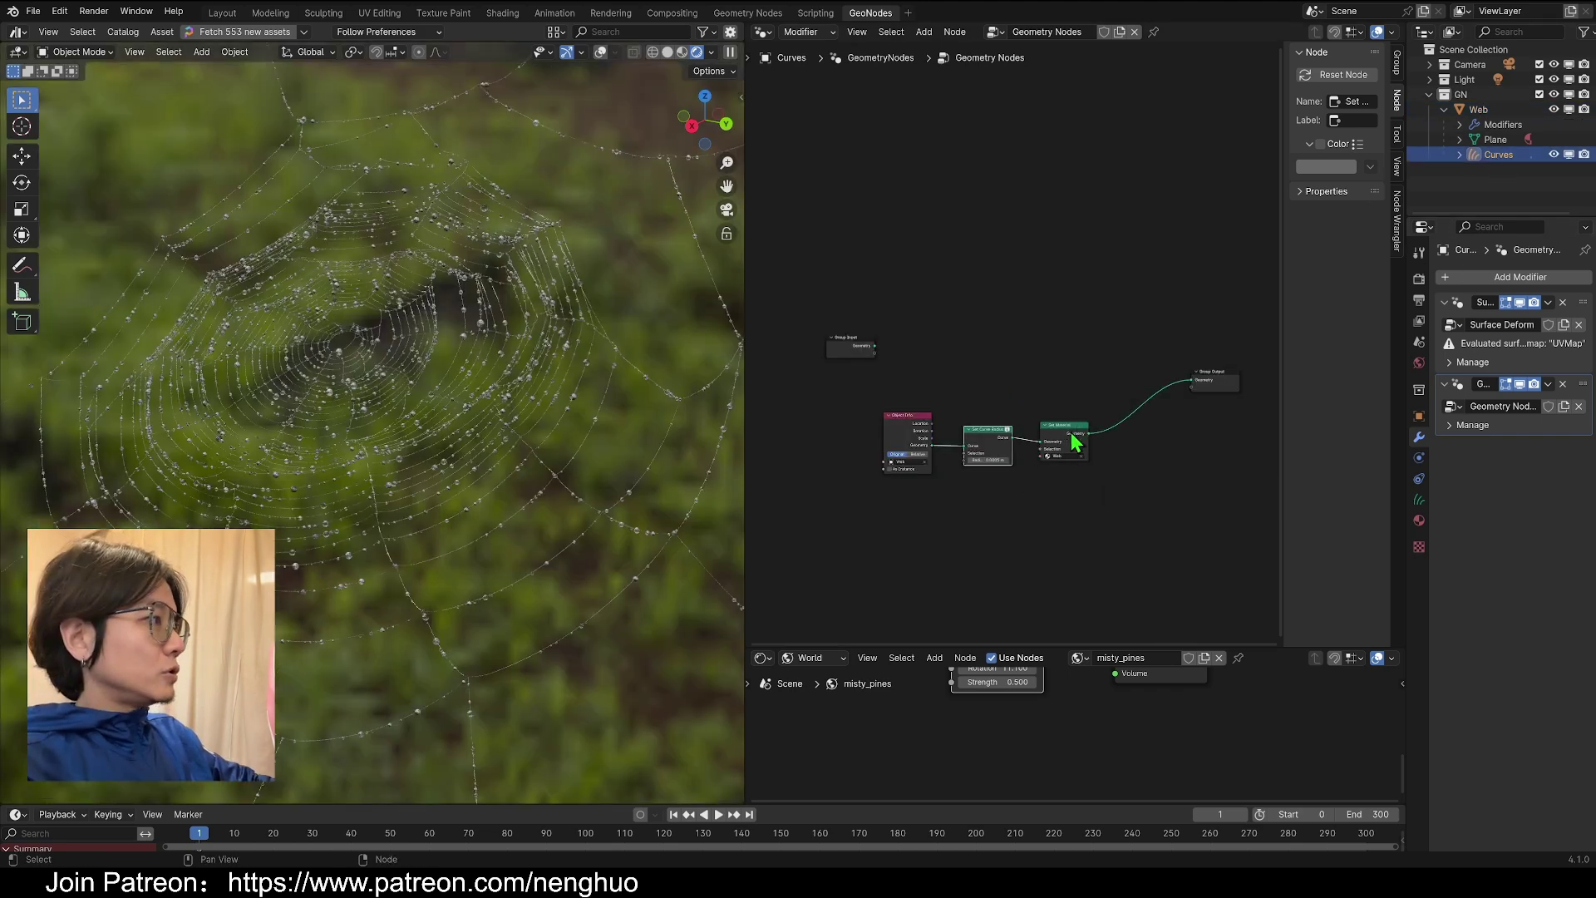
drag(1072, 441, 1068, 466)
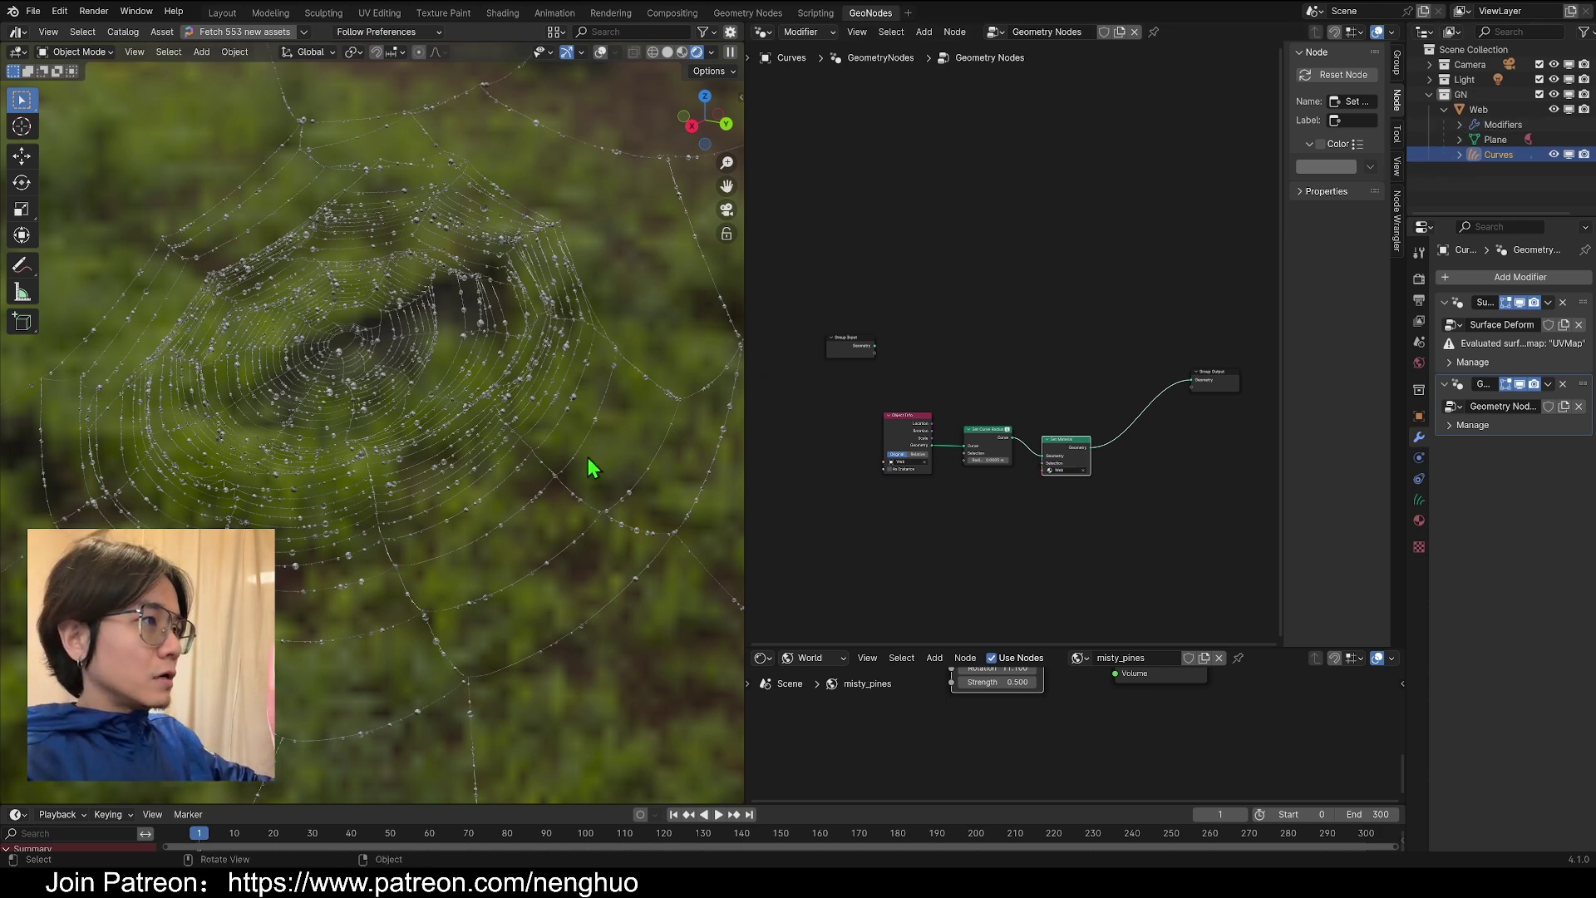
scroll(497, 502, down, 4)
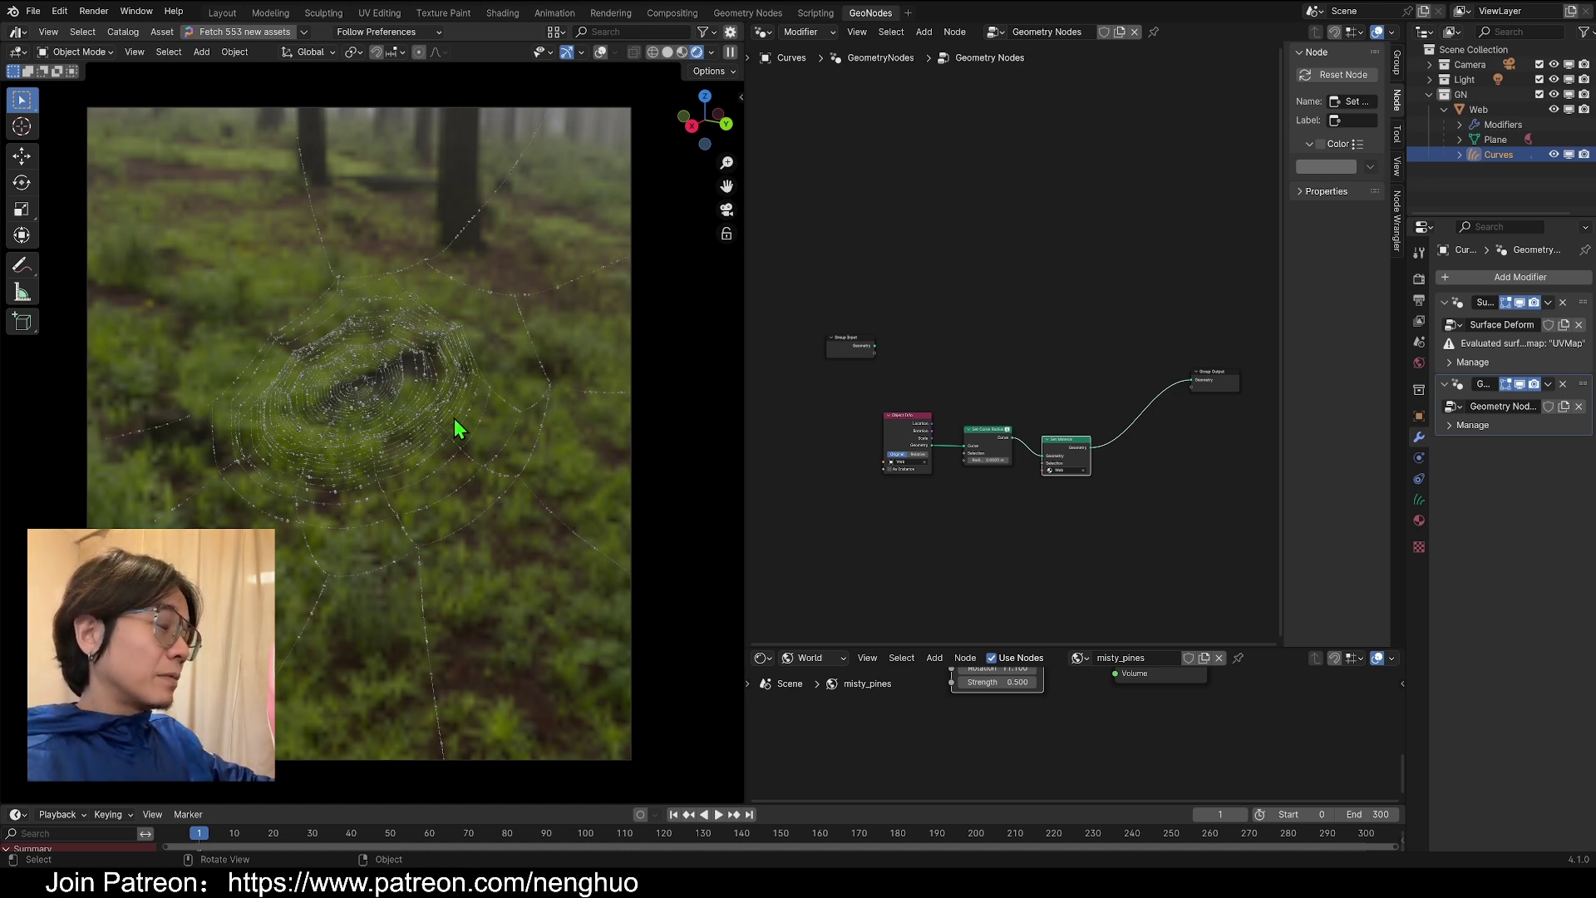
scroll(463, 443, up, 5)
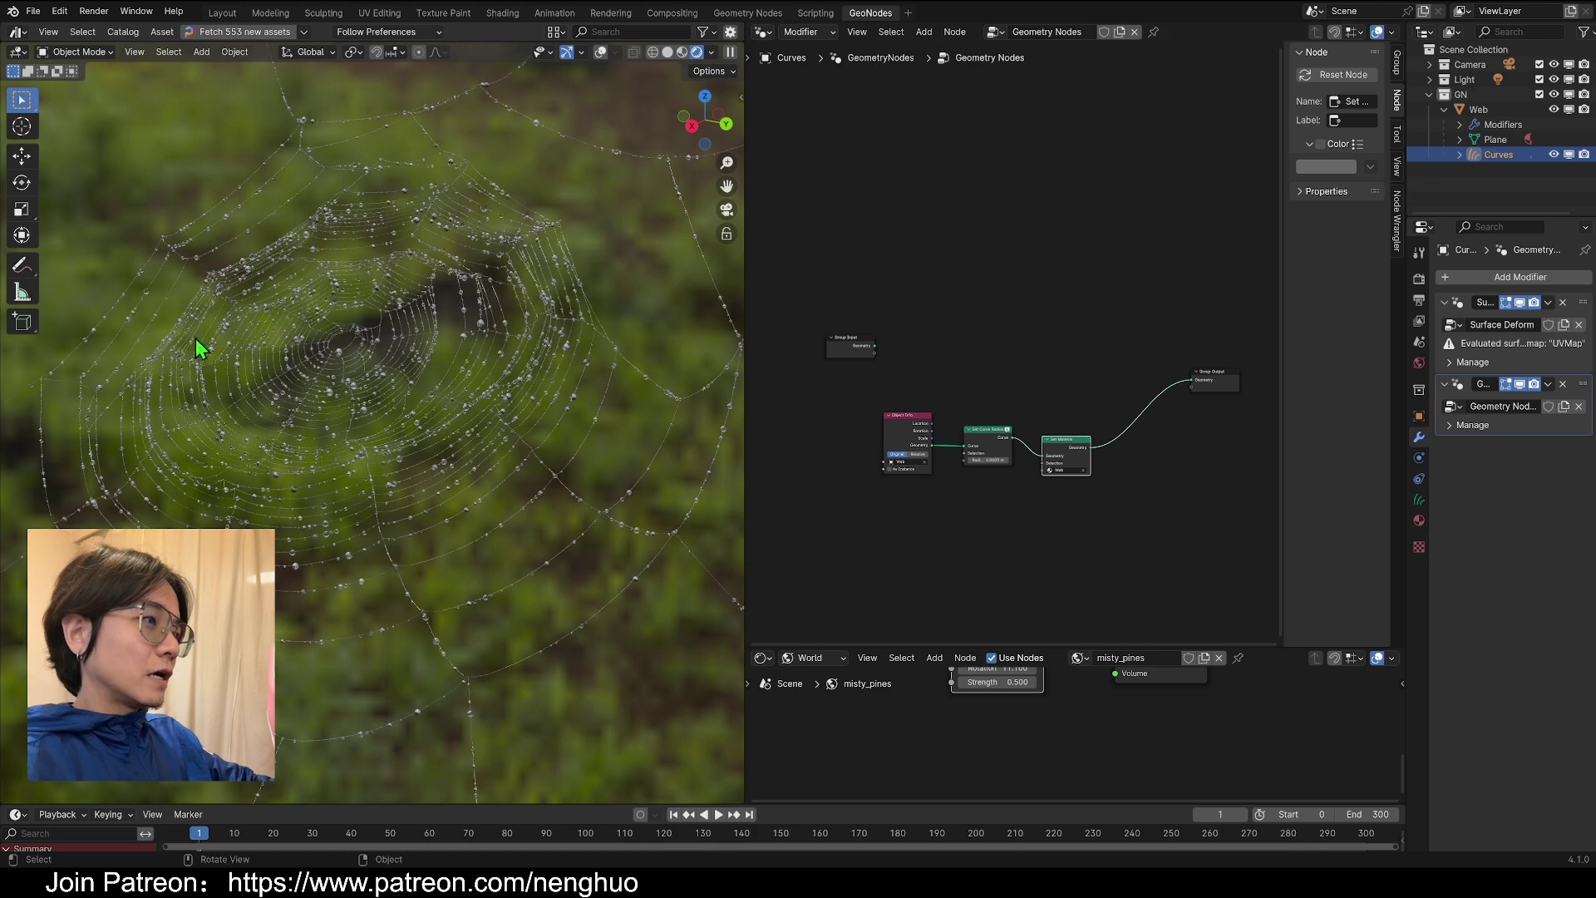
click(1477, 110)
scroll(441, 474, down, 5)
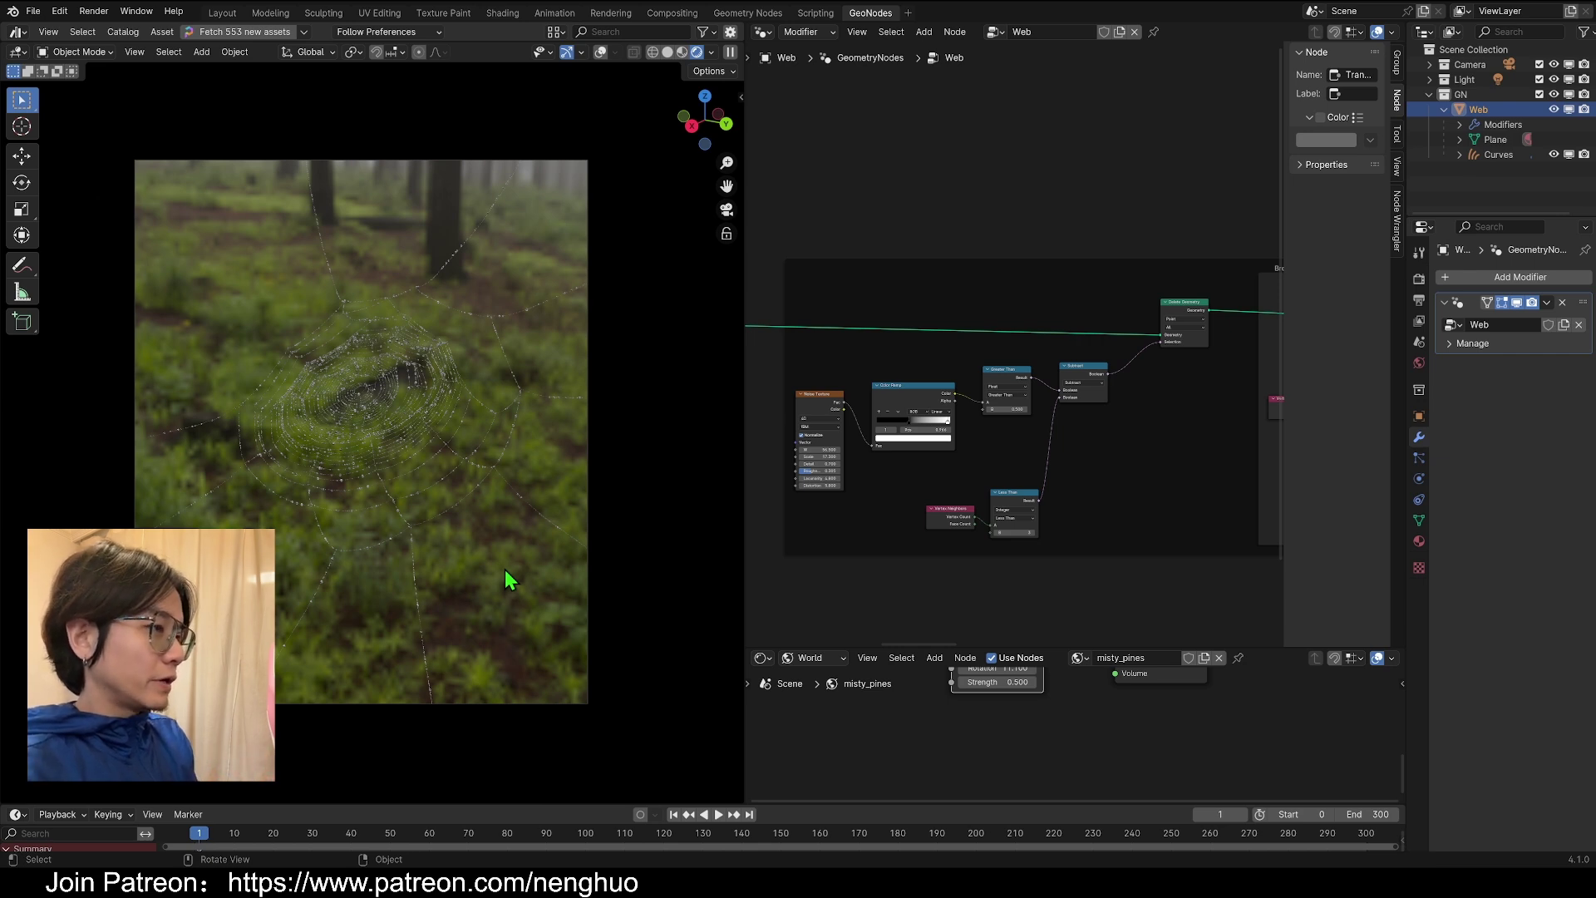
click(1497, 156)
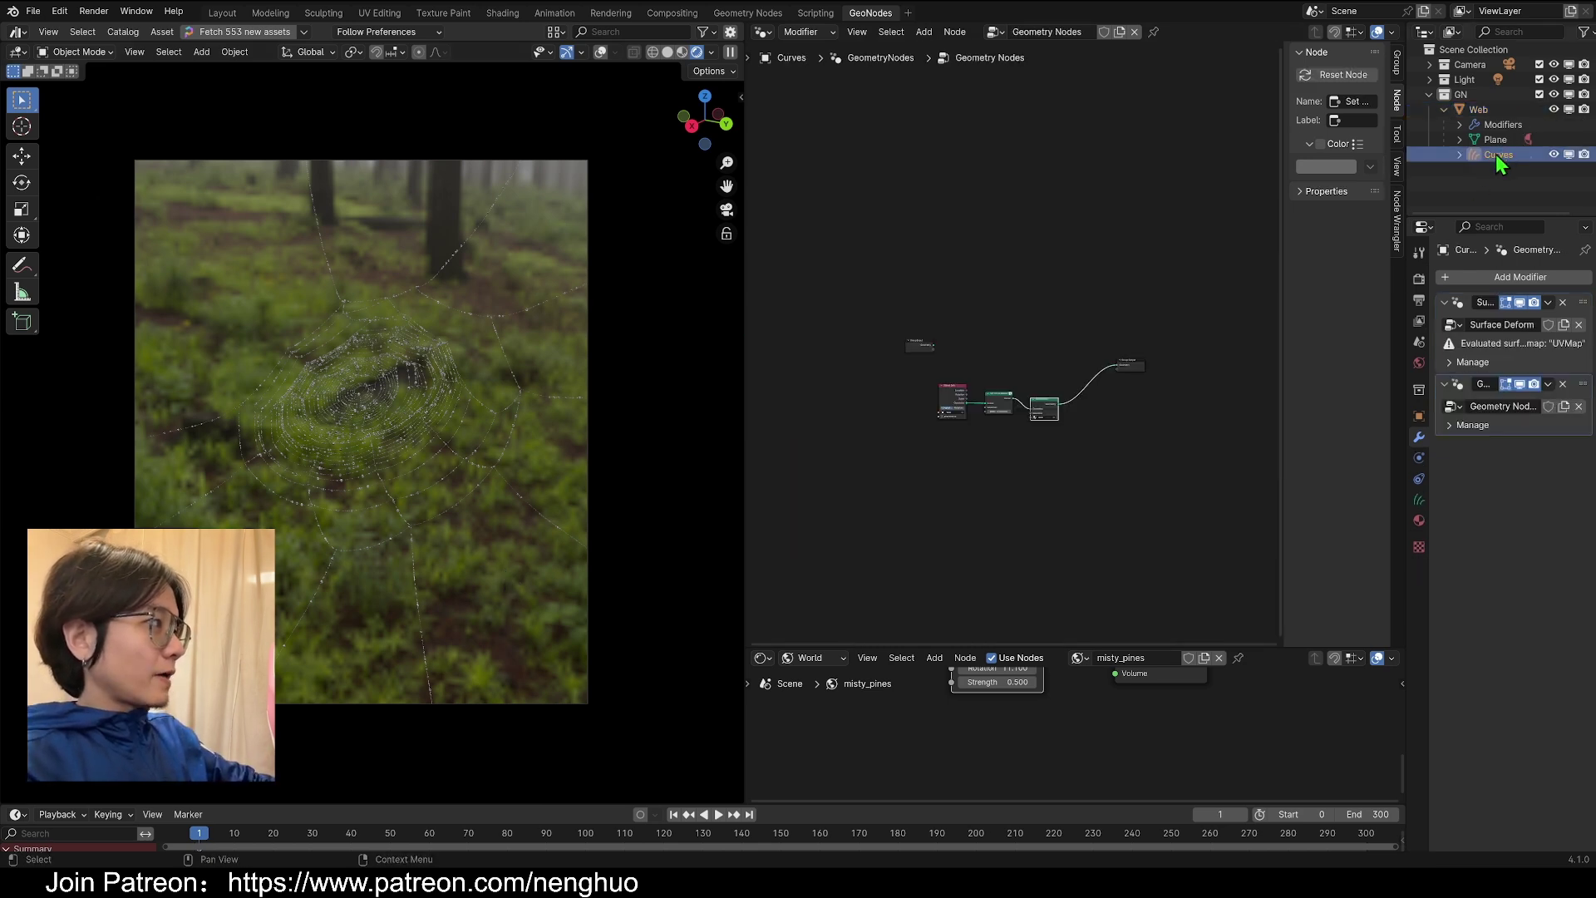
scroll(1016, 419, up, 6)
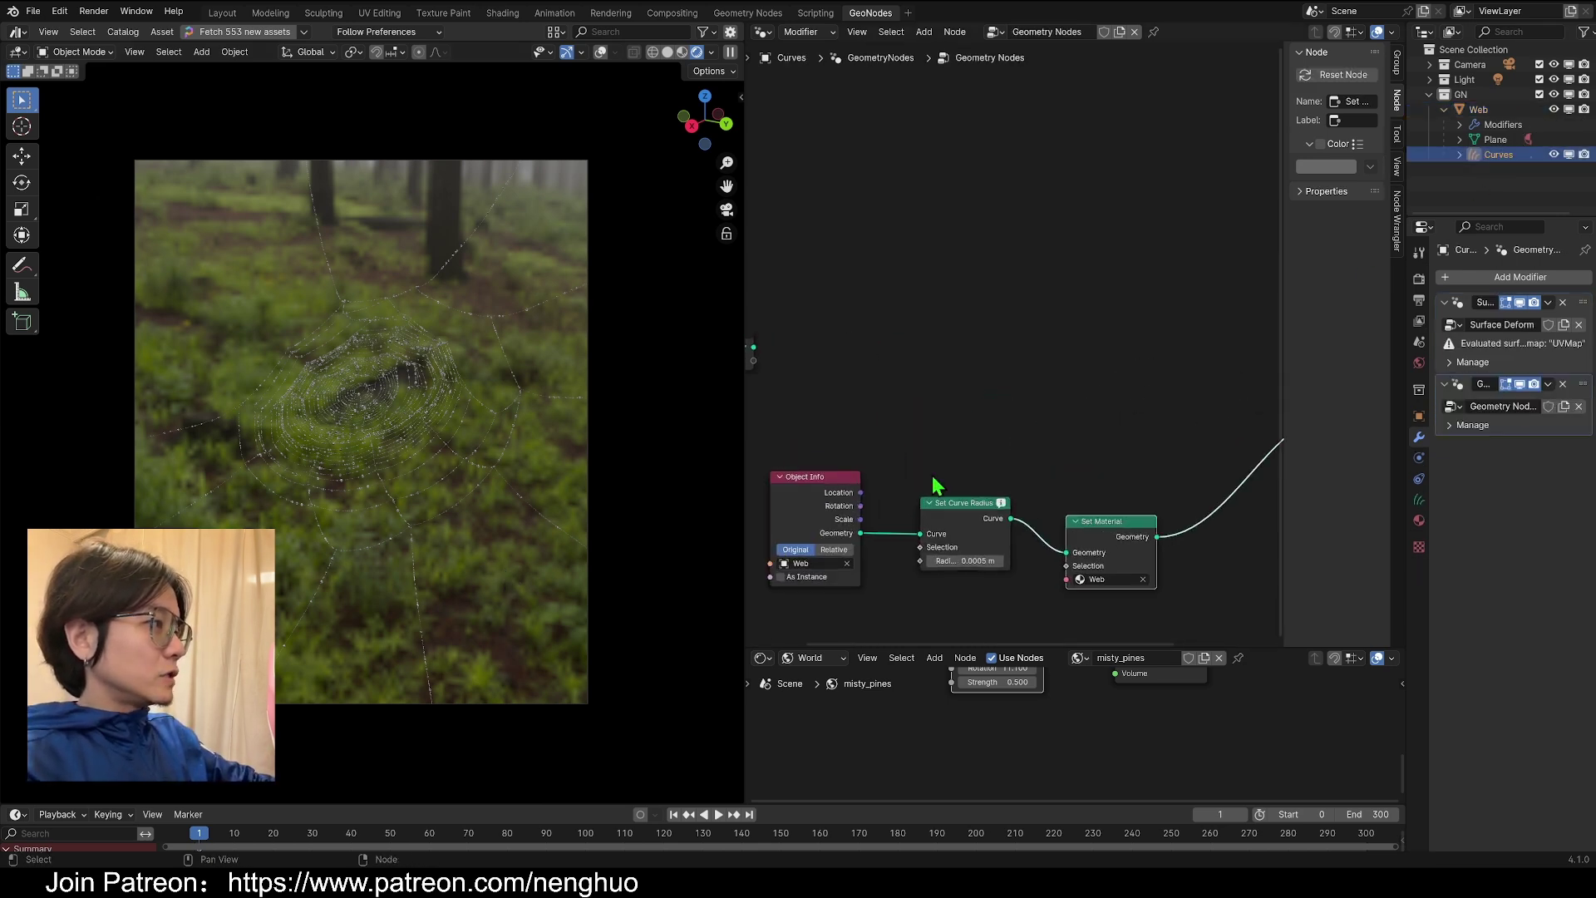
- Hide the Curves object and unmute the Curve Circle and Curve to Mesh nodes in the Web node tree
click(1477, 107)
scroll(1130, 396, down, 9)
middle_drag(1131, 396, 1233, 461)
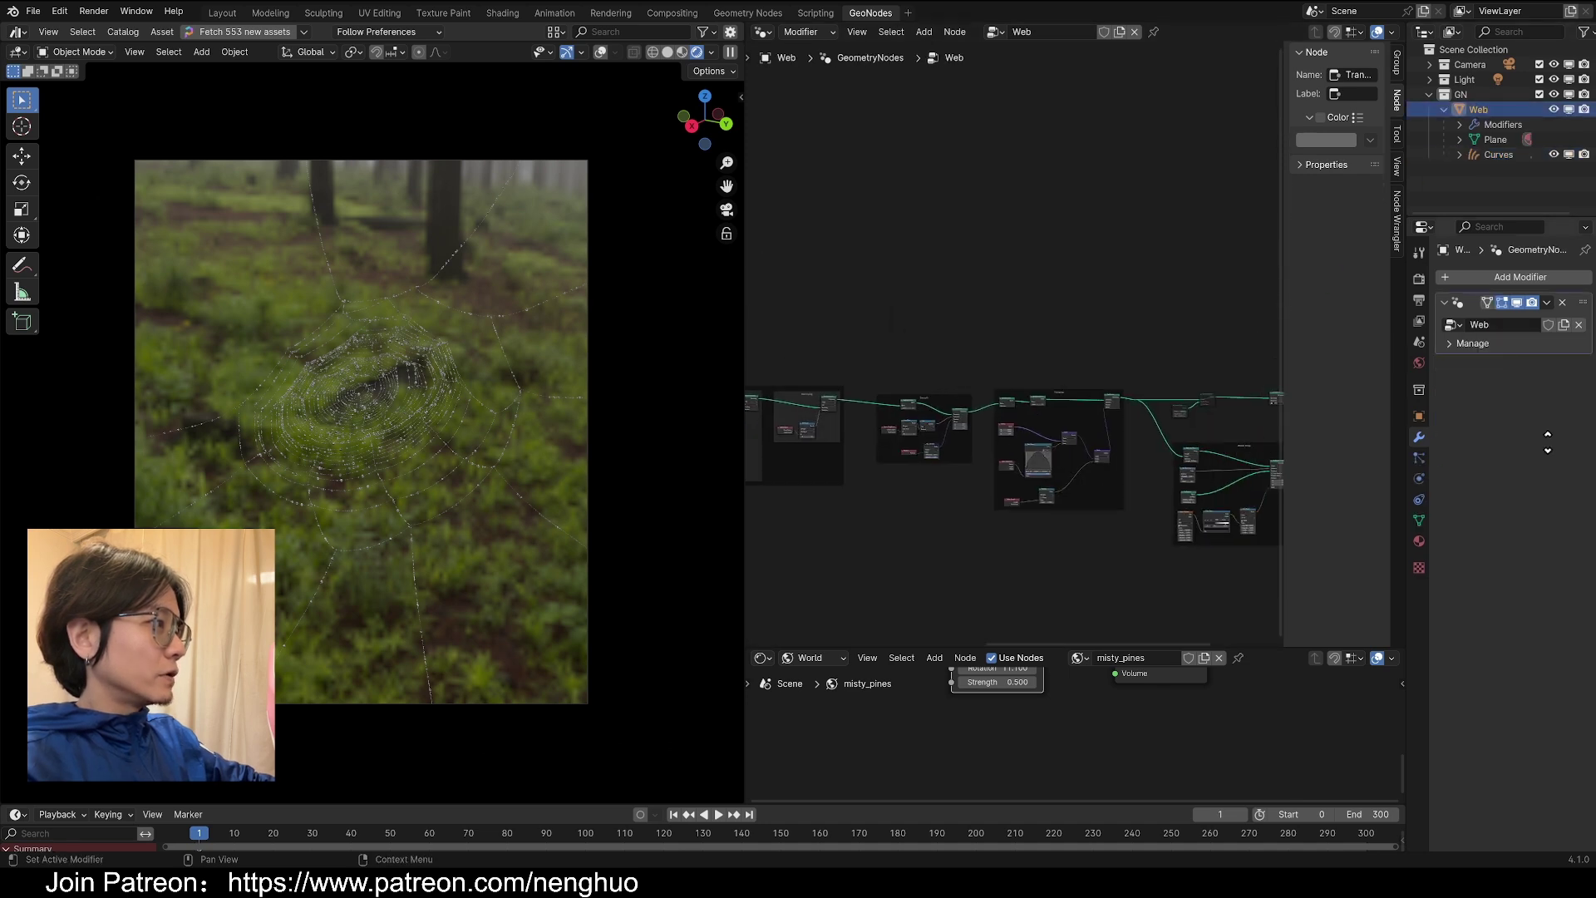
drag(876, 292, 1115, 483)
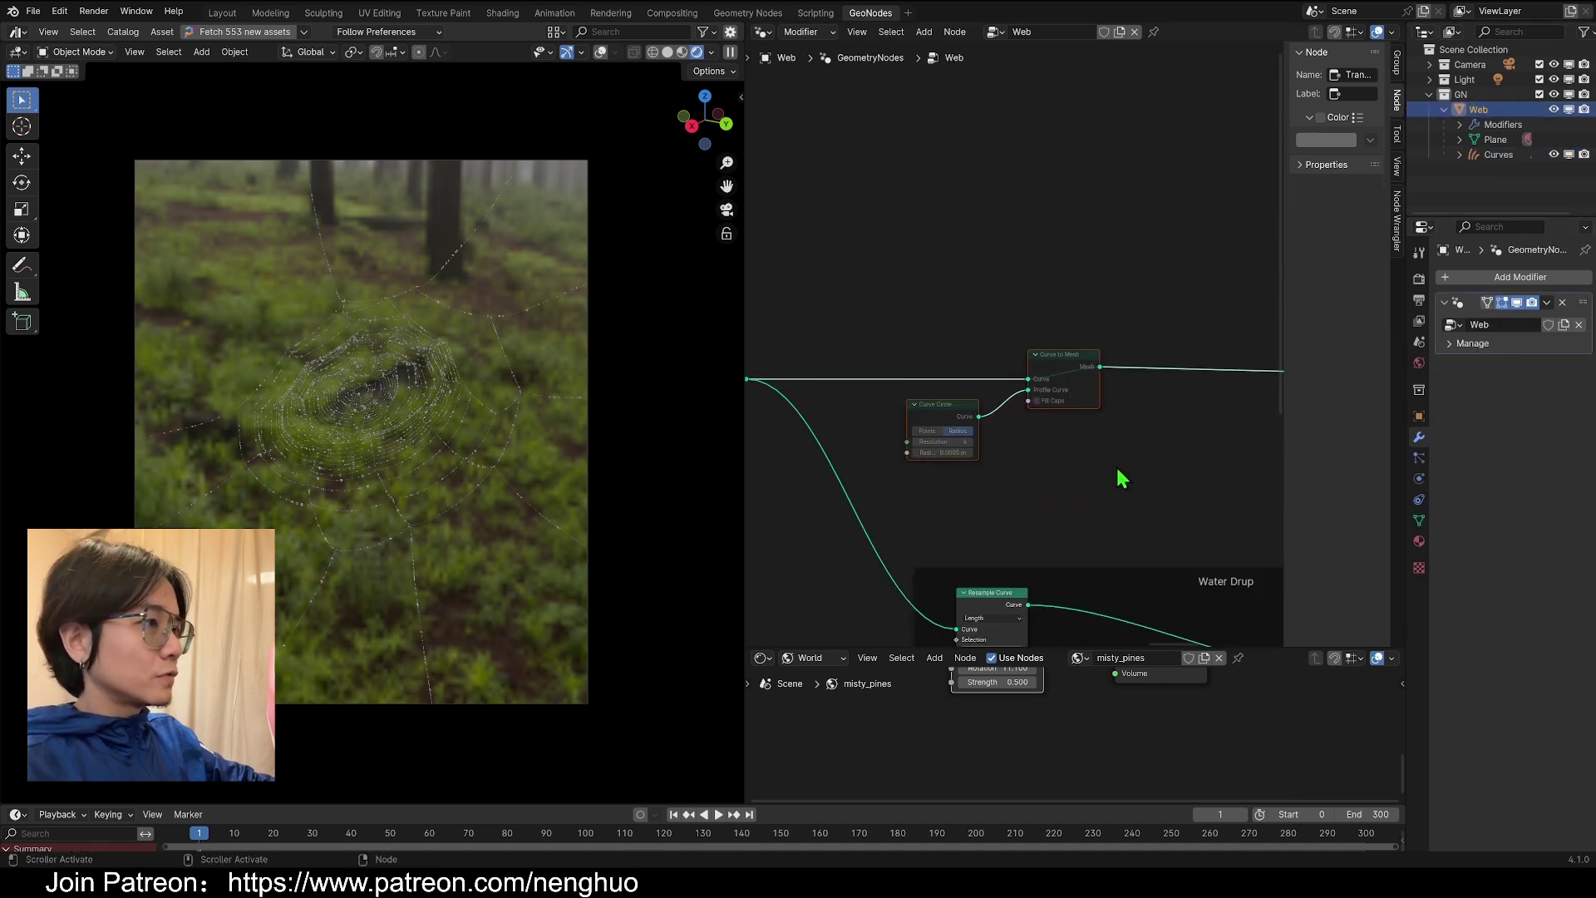
scroll(1119, 468, up, 6)
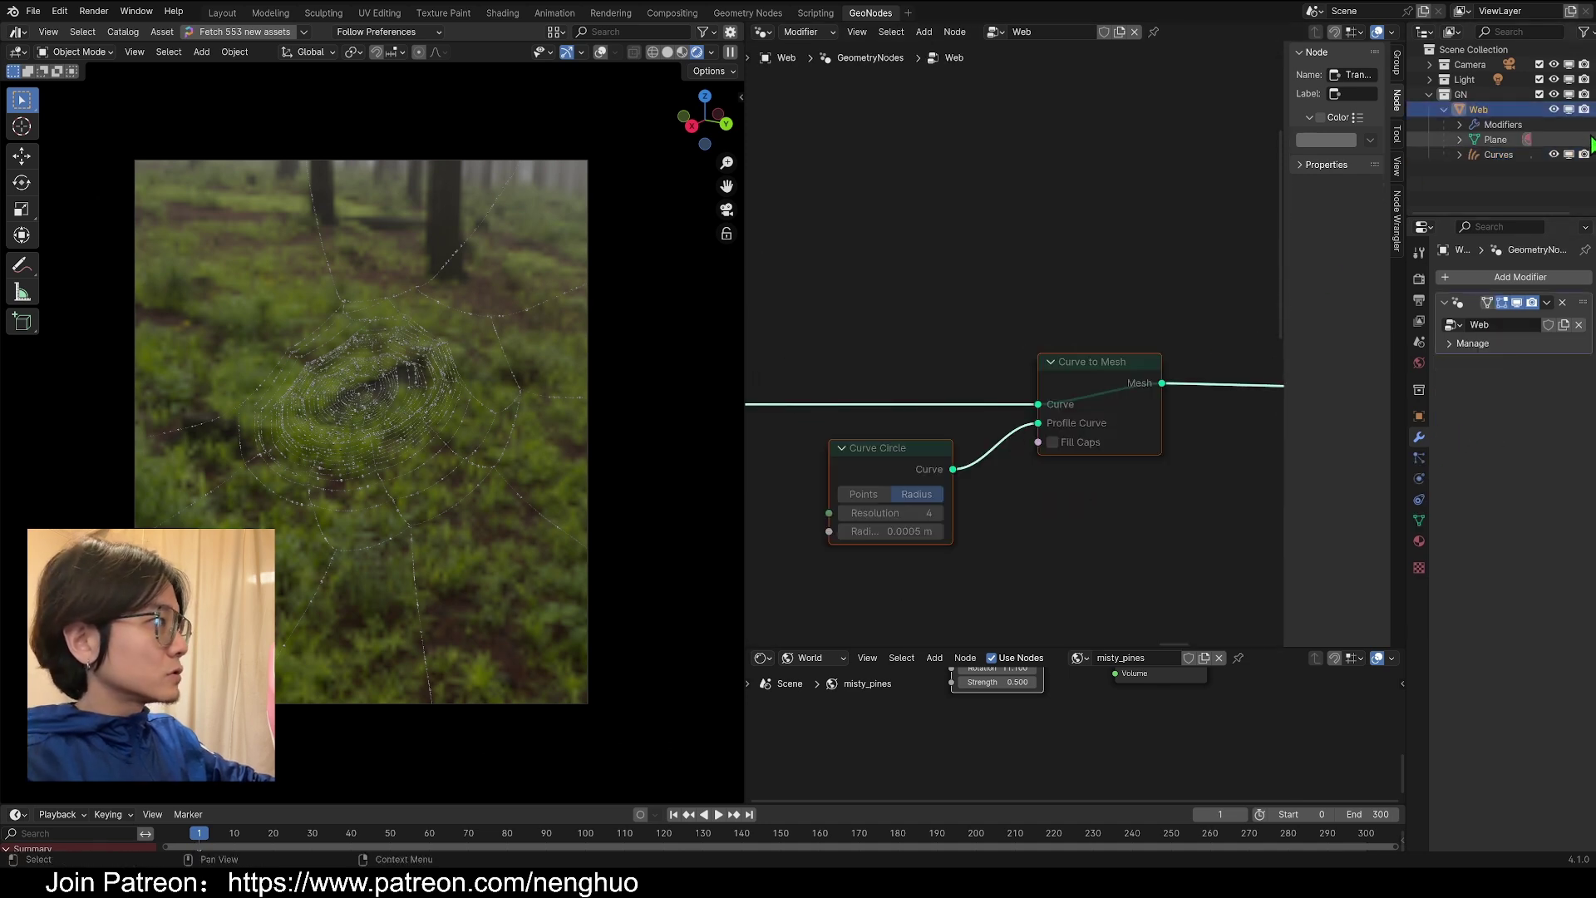
click(1554, 155)
drag(868, 275, 1106, 514)
key(g)
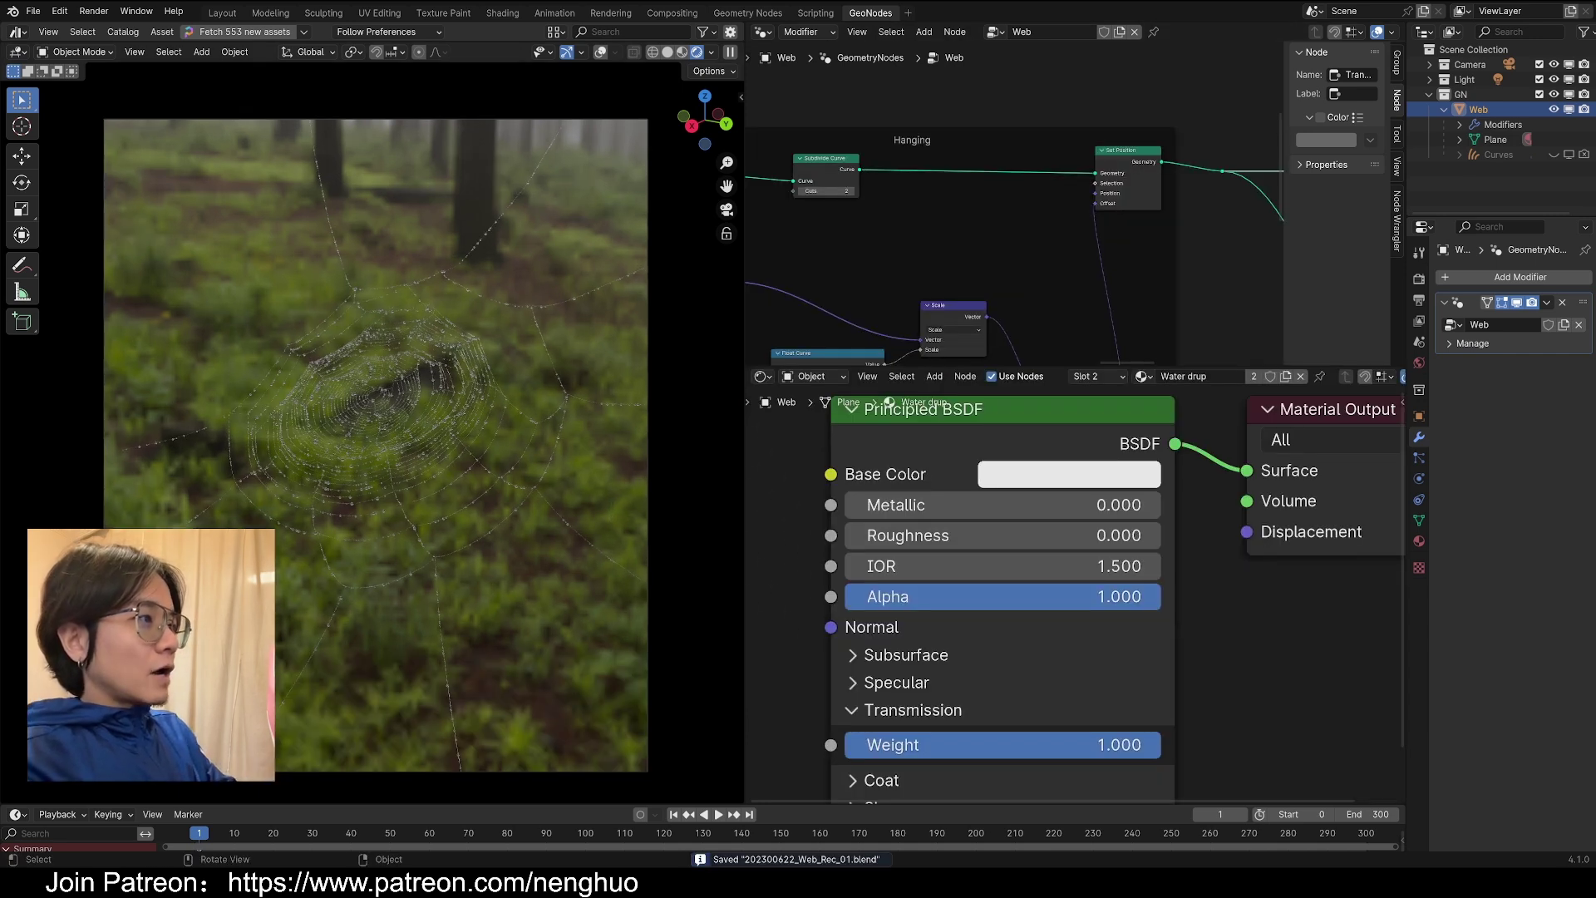
- Look over the complete Web node tree in the enlarged geometry node editor
scroll(939, 262, down, 7)
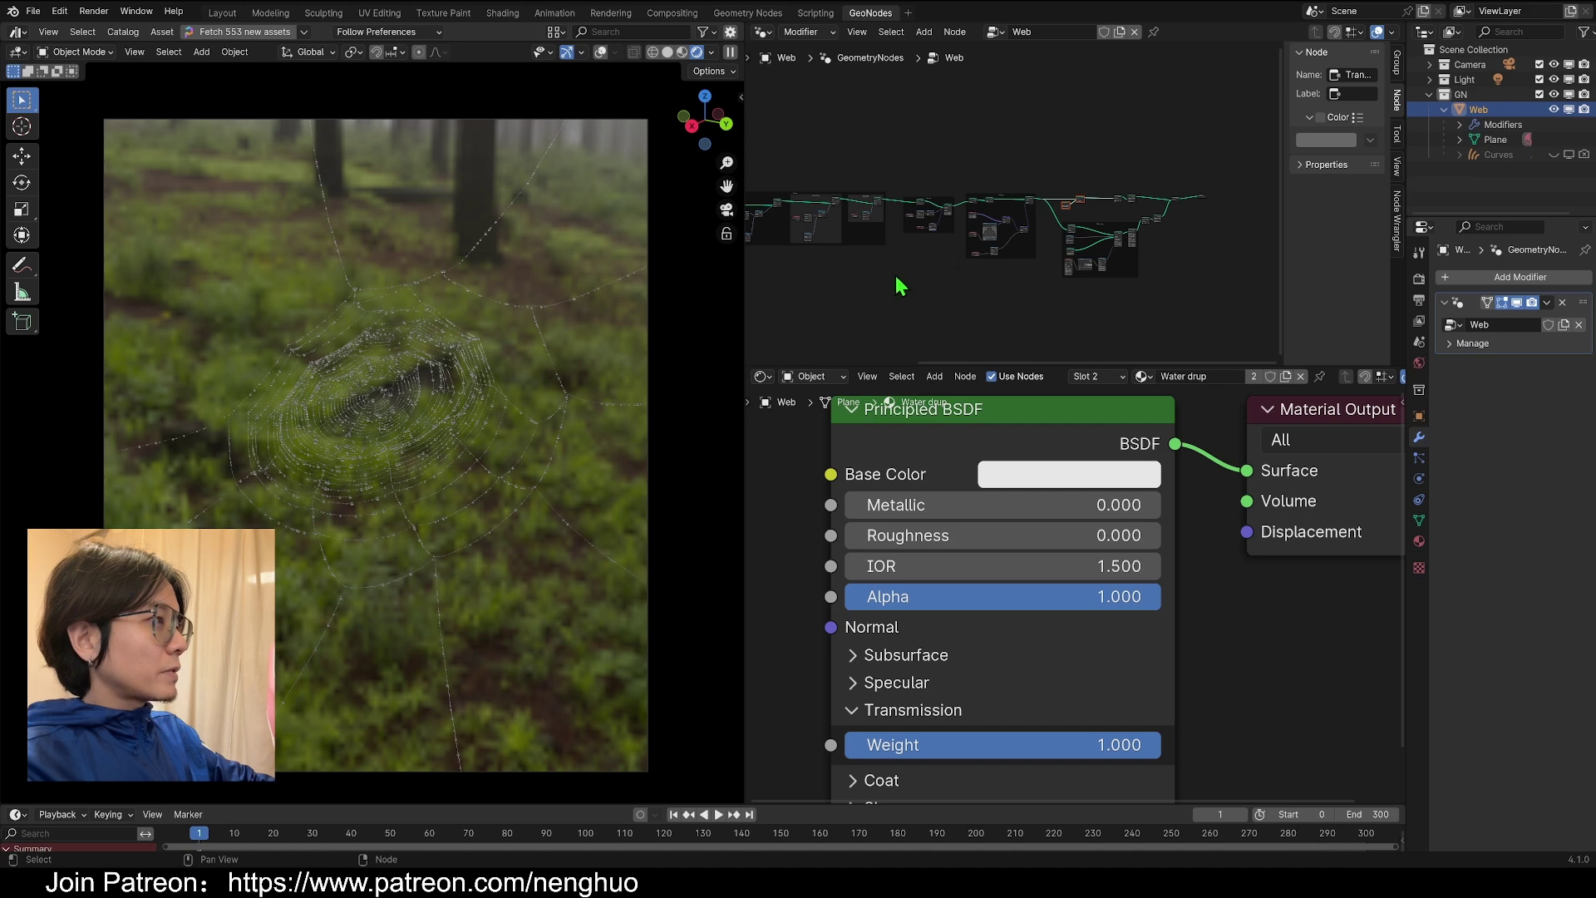
middle_drag(896, 278, 984, 268)
scroll(1039, 229, up, 6)
middle_drag(1045, 227, 1076, 257)
middle_drag(992, 486, 1073, 467)
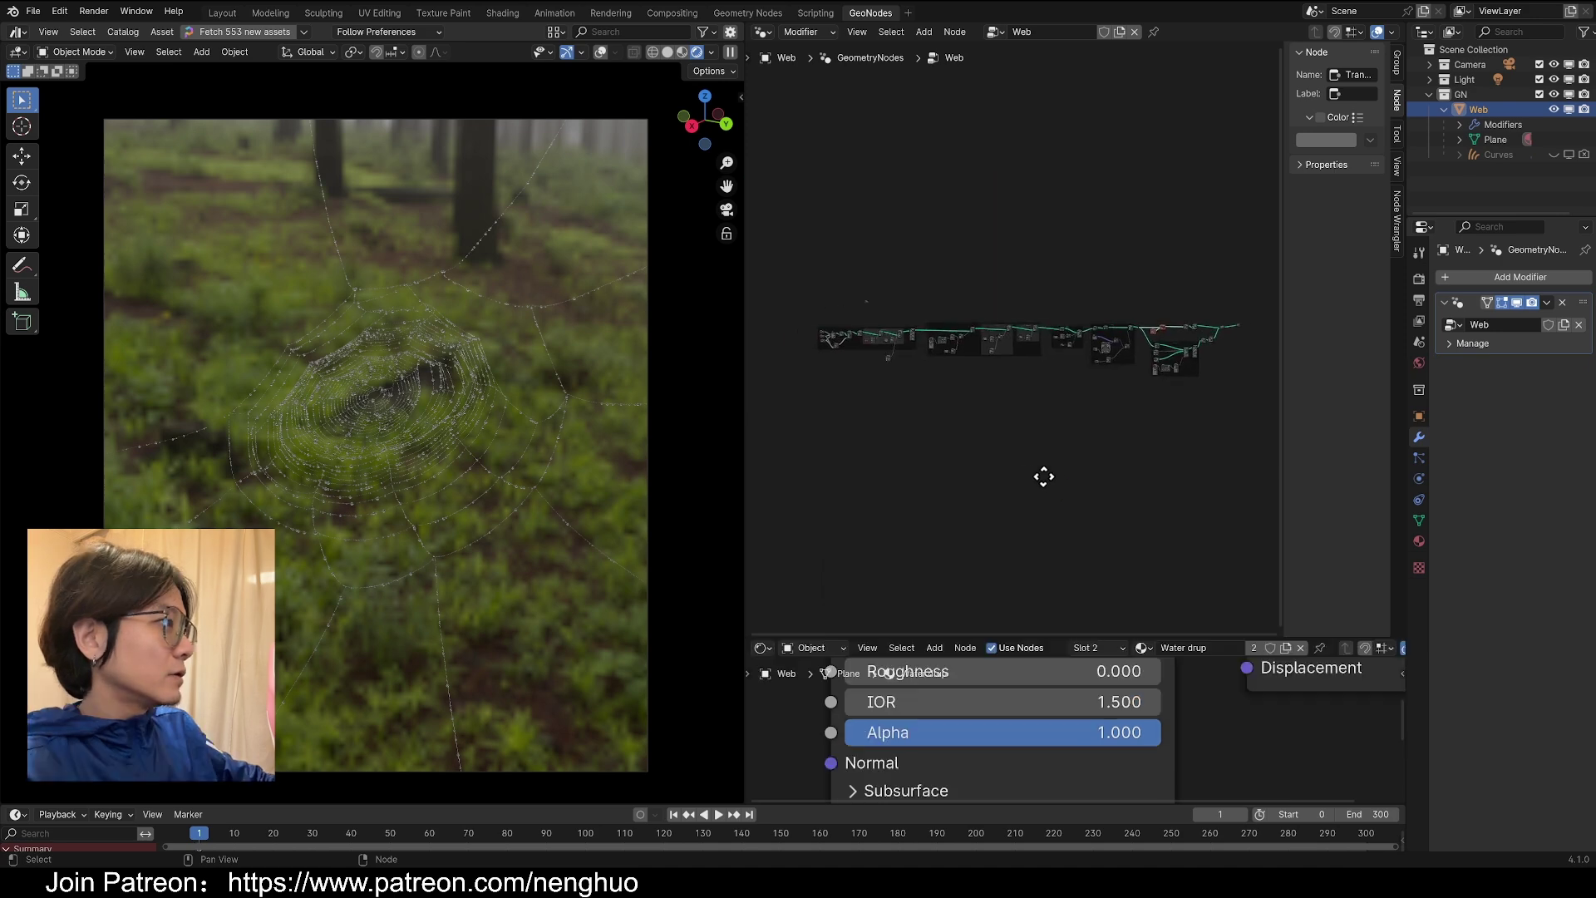
scroll(1074, 465, up, 2)
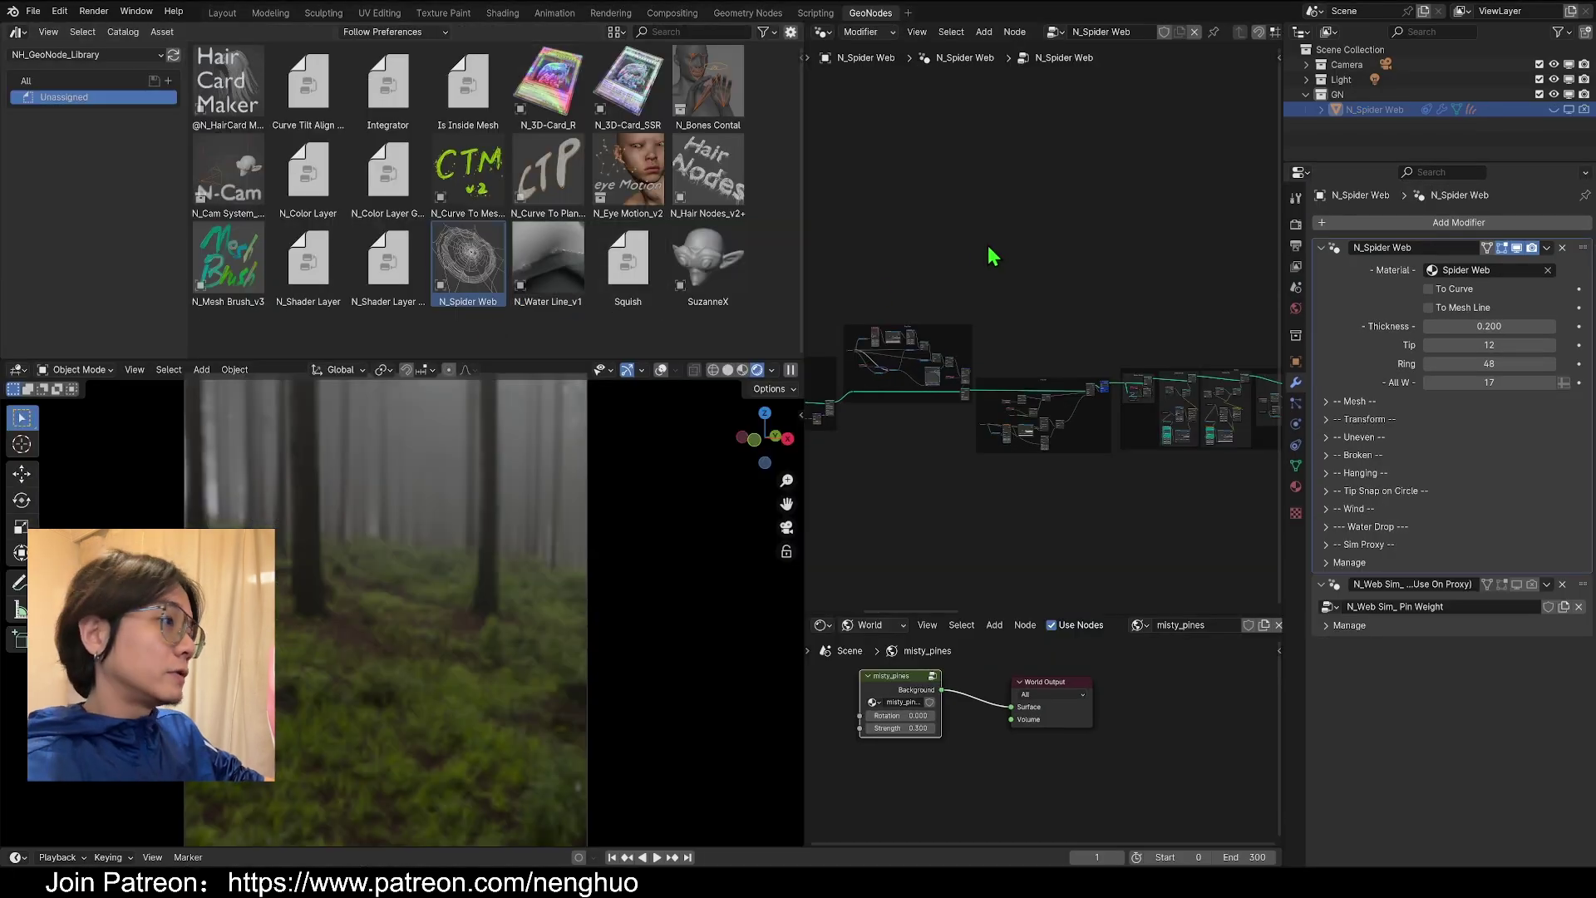
- Add the N_Spider Web asset to the scene with its water drops on, Thickness at 0.2 and drop Scale at 0.5
drag(472, 264, 432, 753)
scroll(453, 740, down, 3)
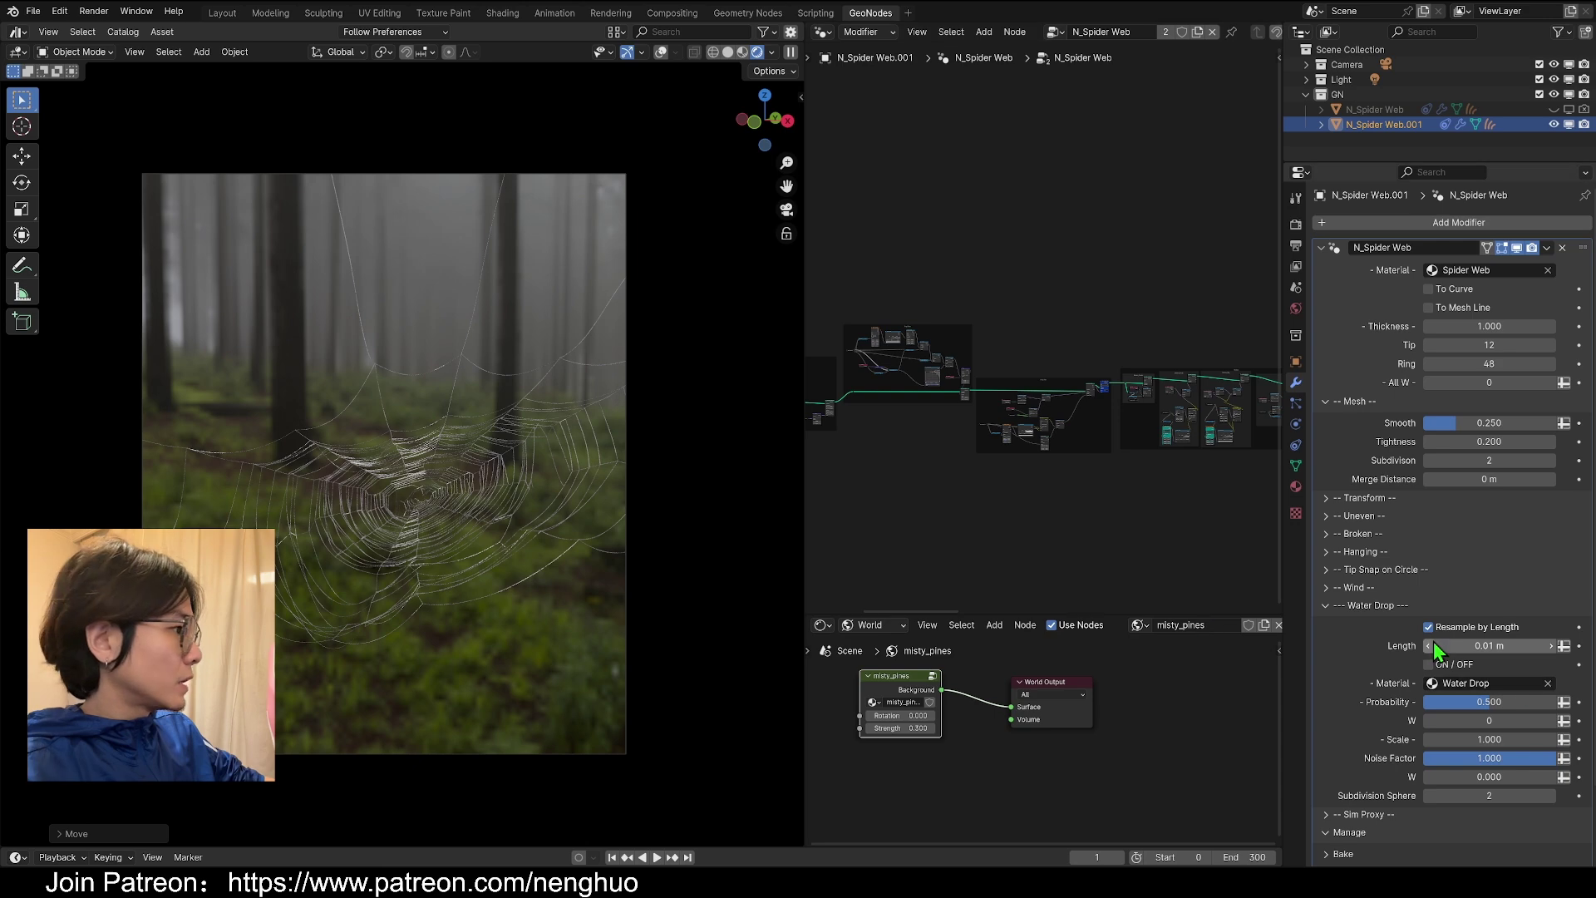
click(1429, 665)
scroll(573, 529, up, 4)
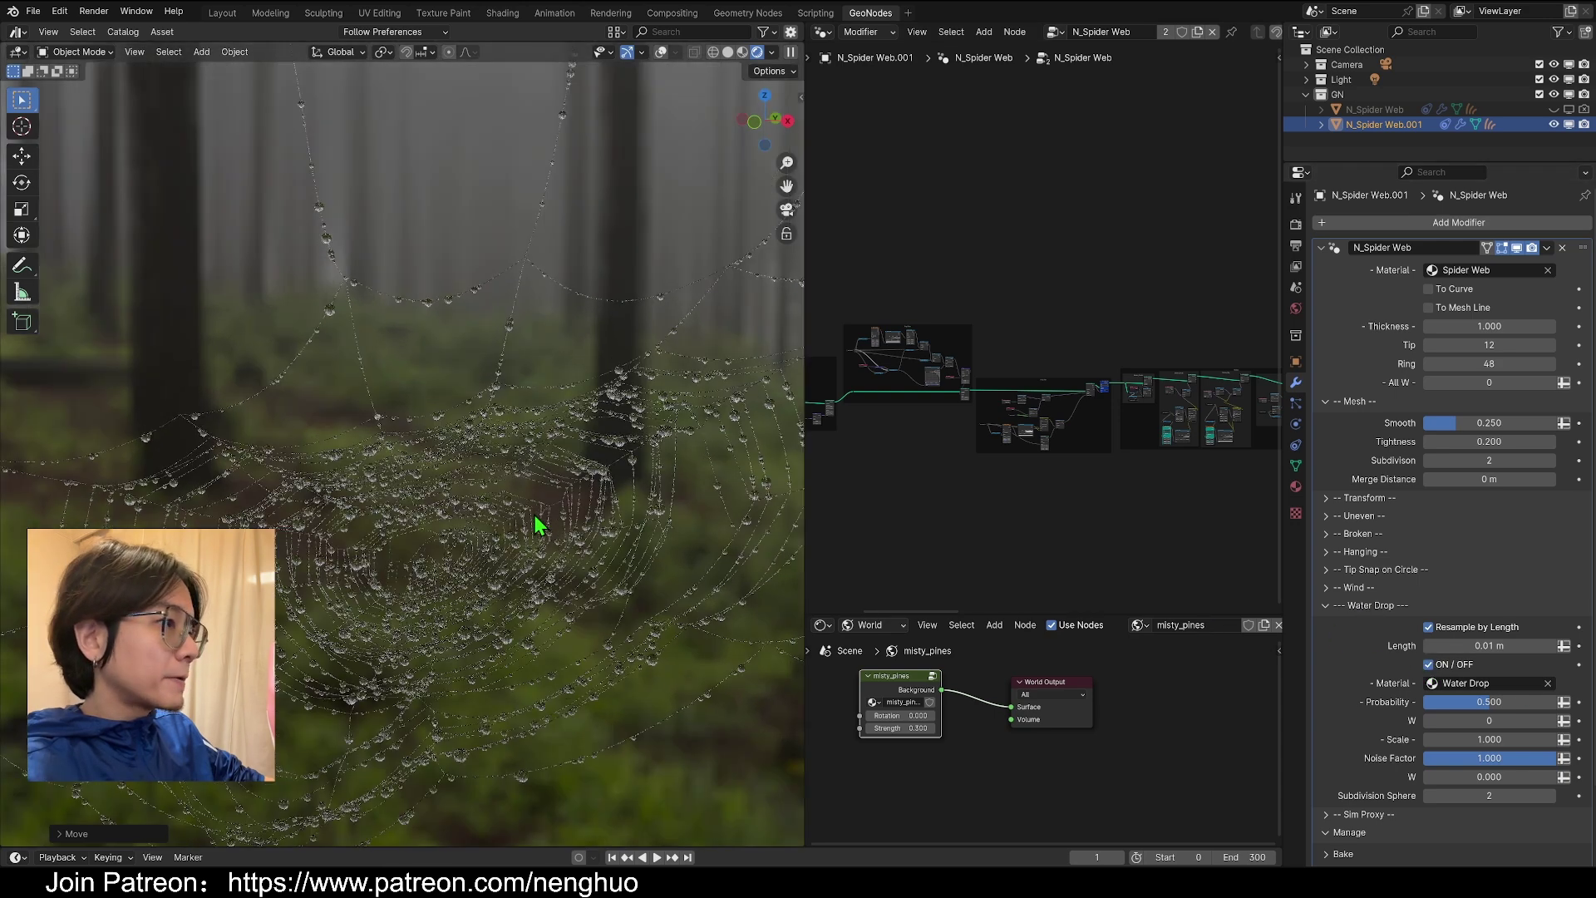
scroll(538, 519, down, 3)
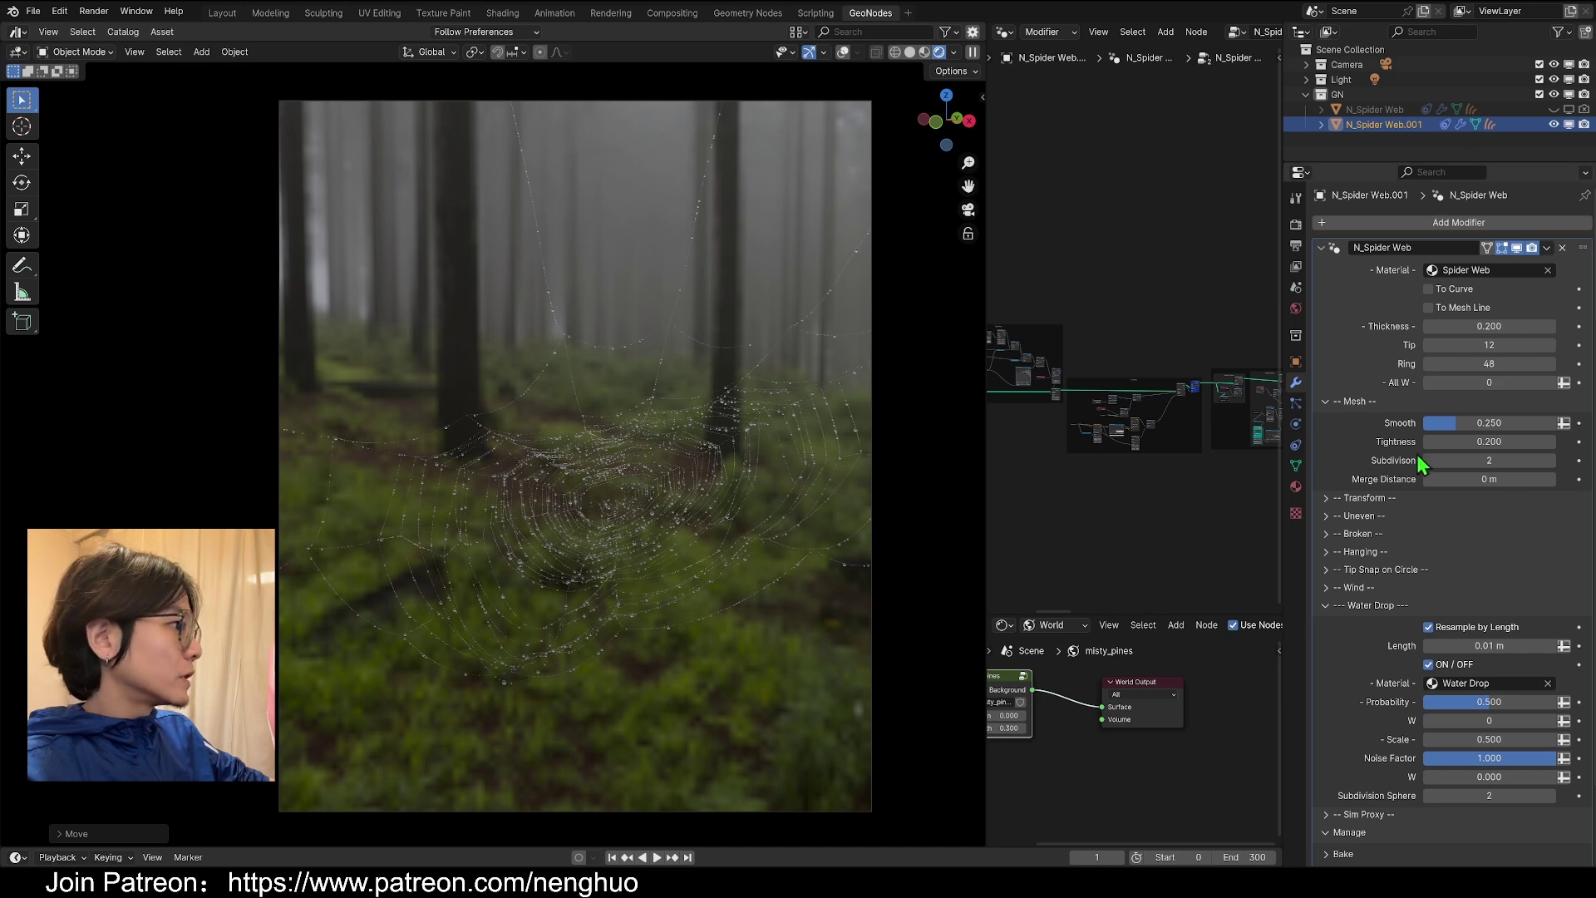
- Set the web's All W seed to 76 and display the viewport in solid shading
drag(1479, 382, 1490, 378)
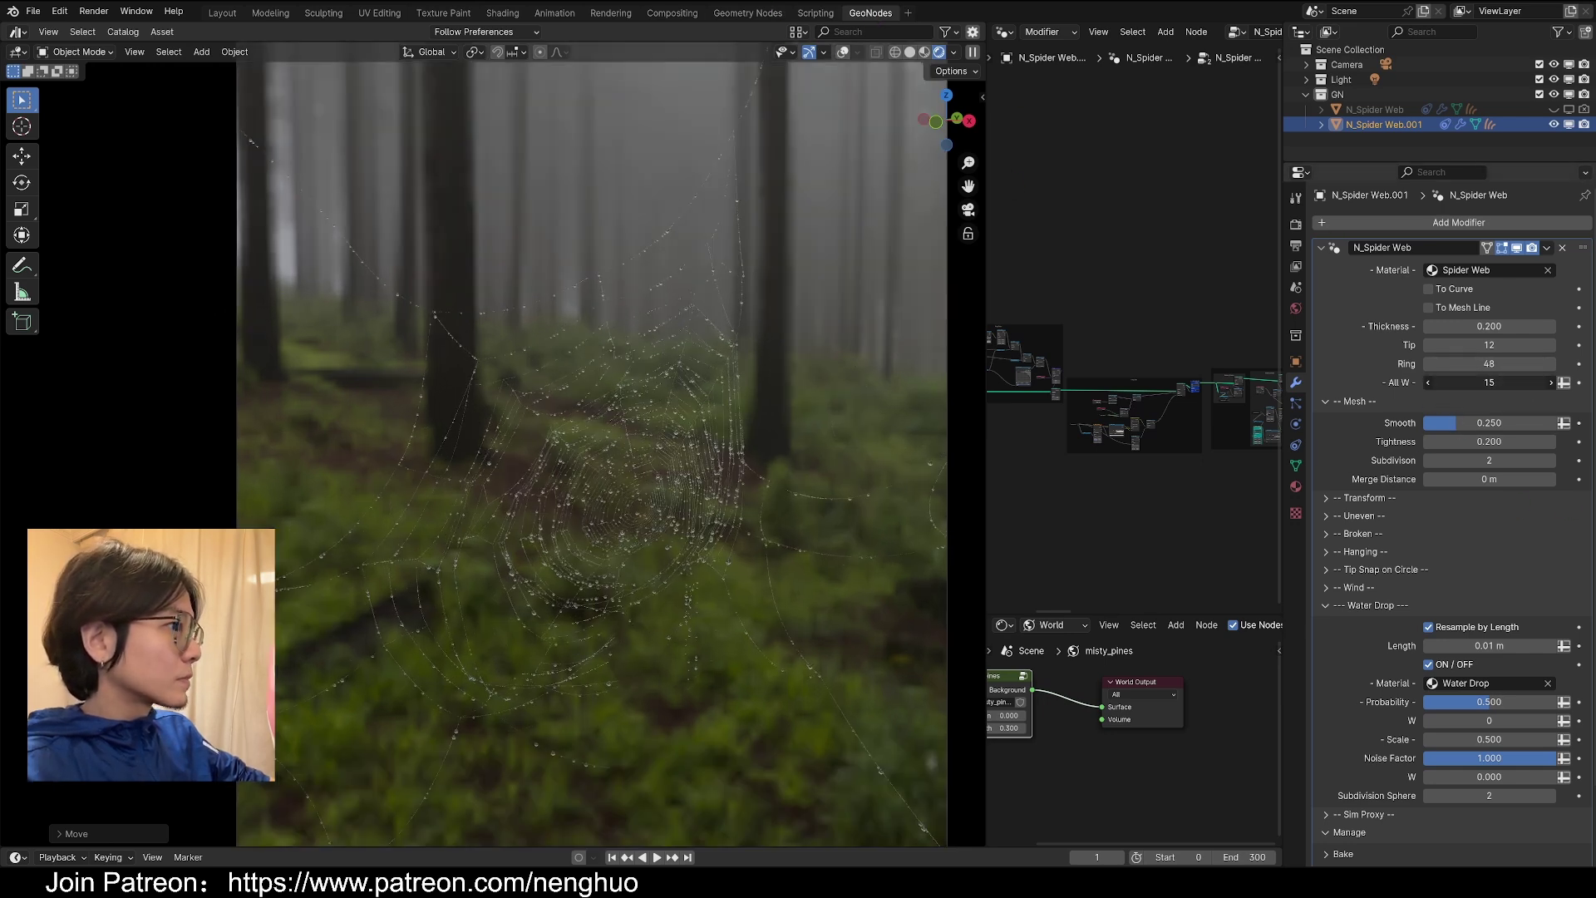
drag(1489, 383, 1522, 383)
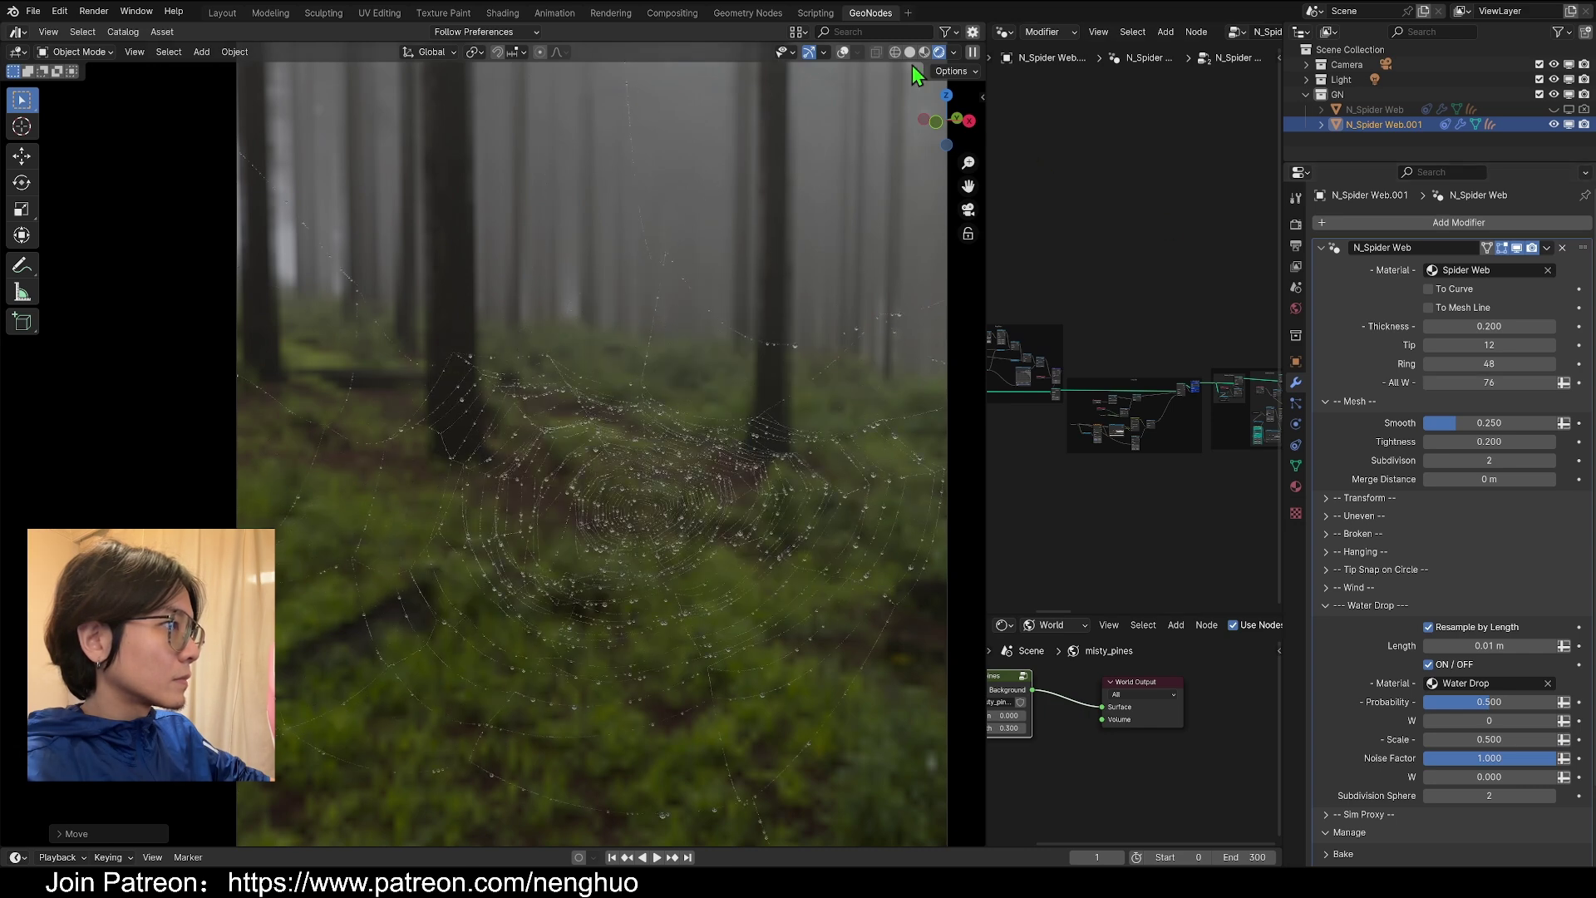
click(910, 54)
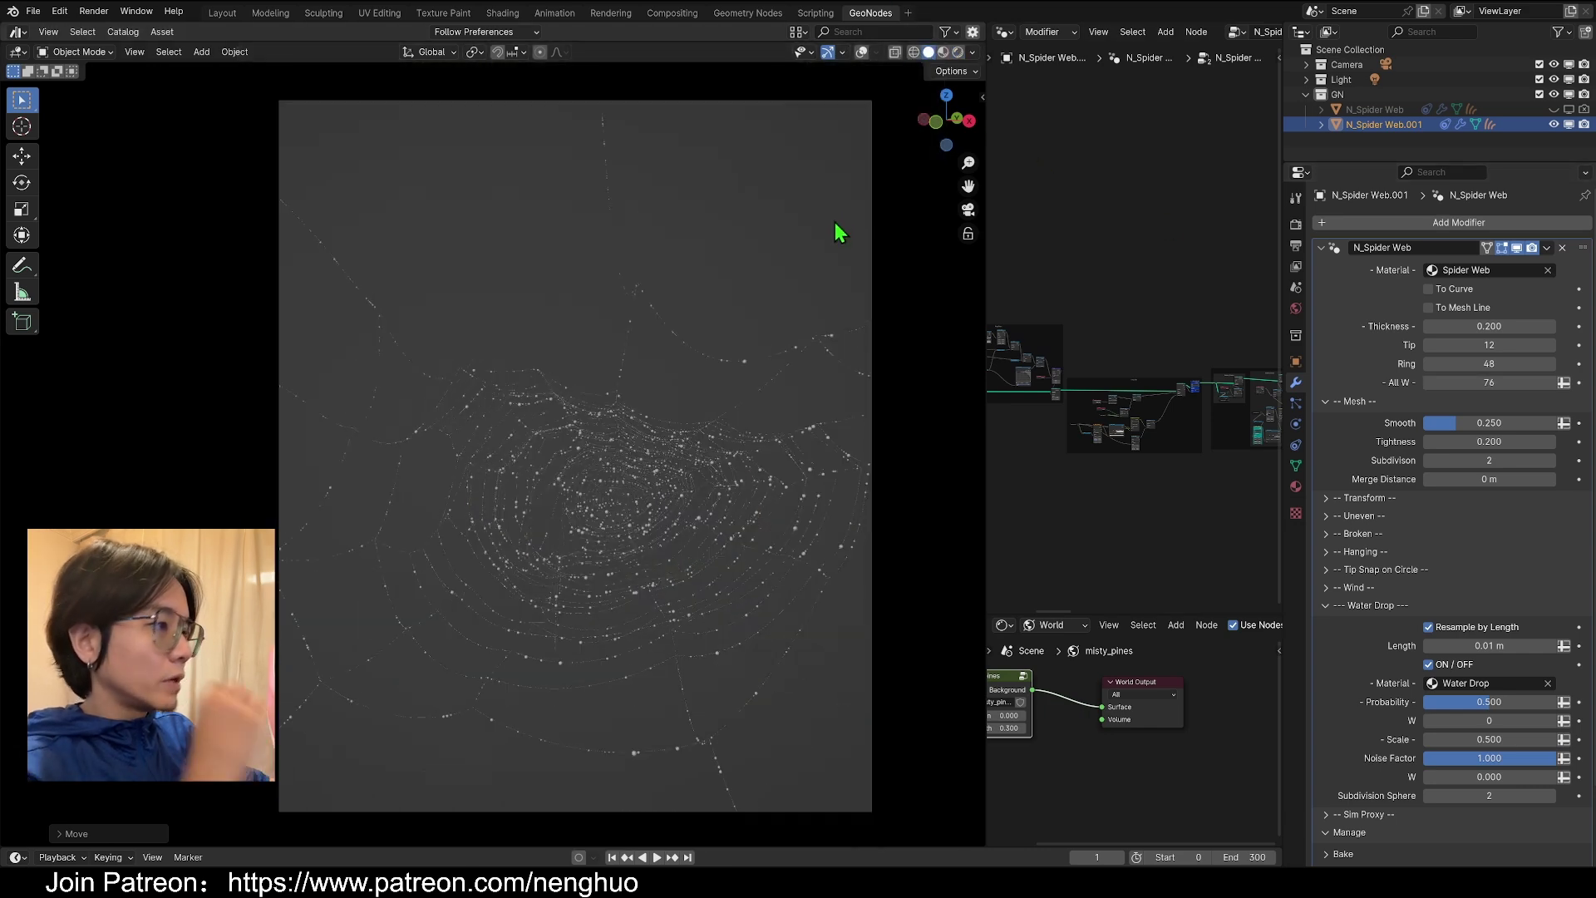
middle_drag(695, 346, 876, 277)
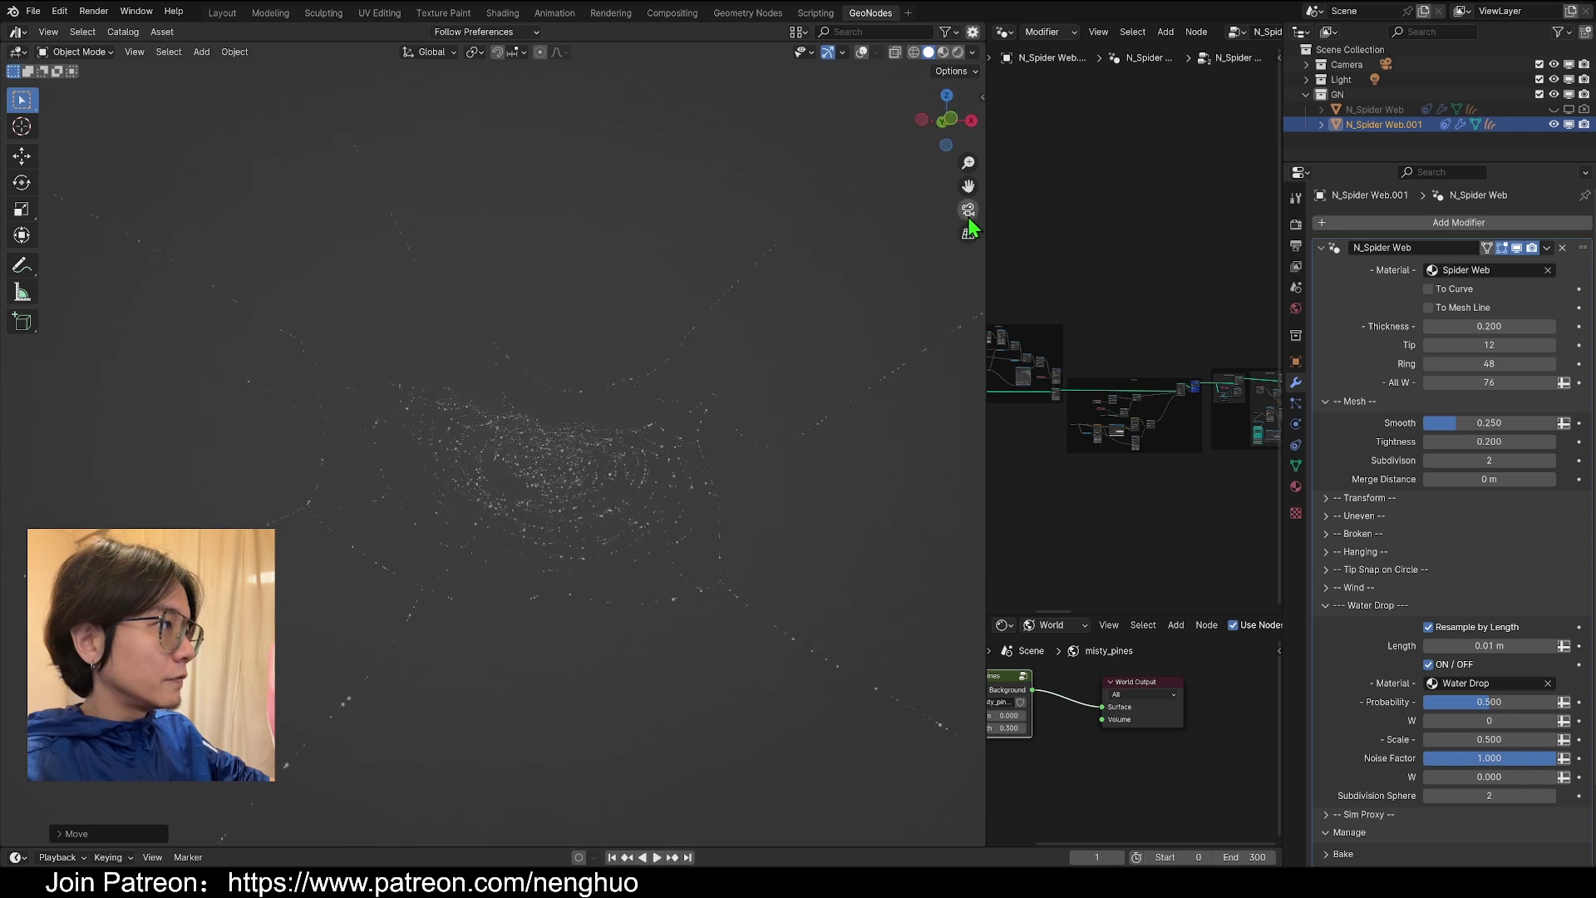
key(KP_0)
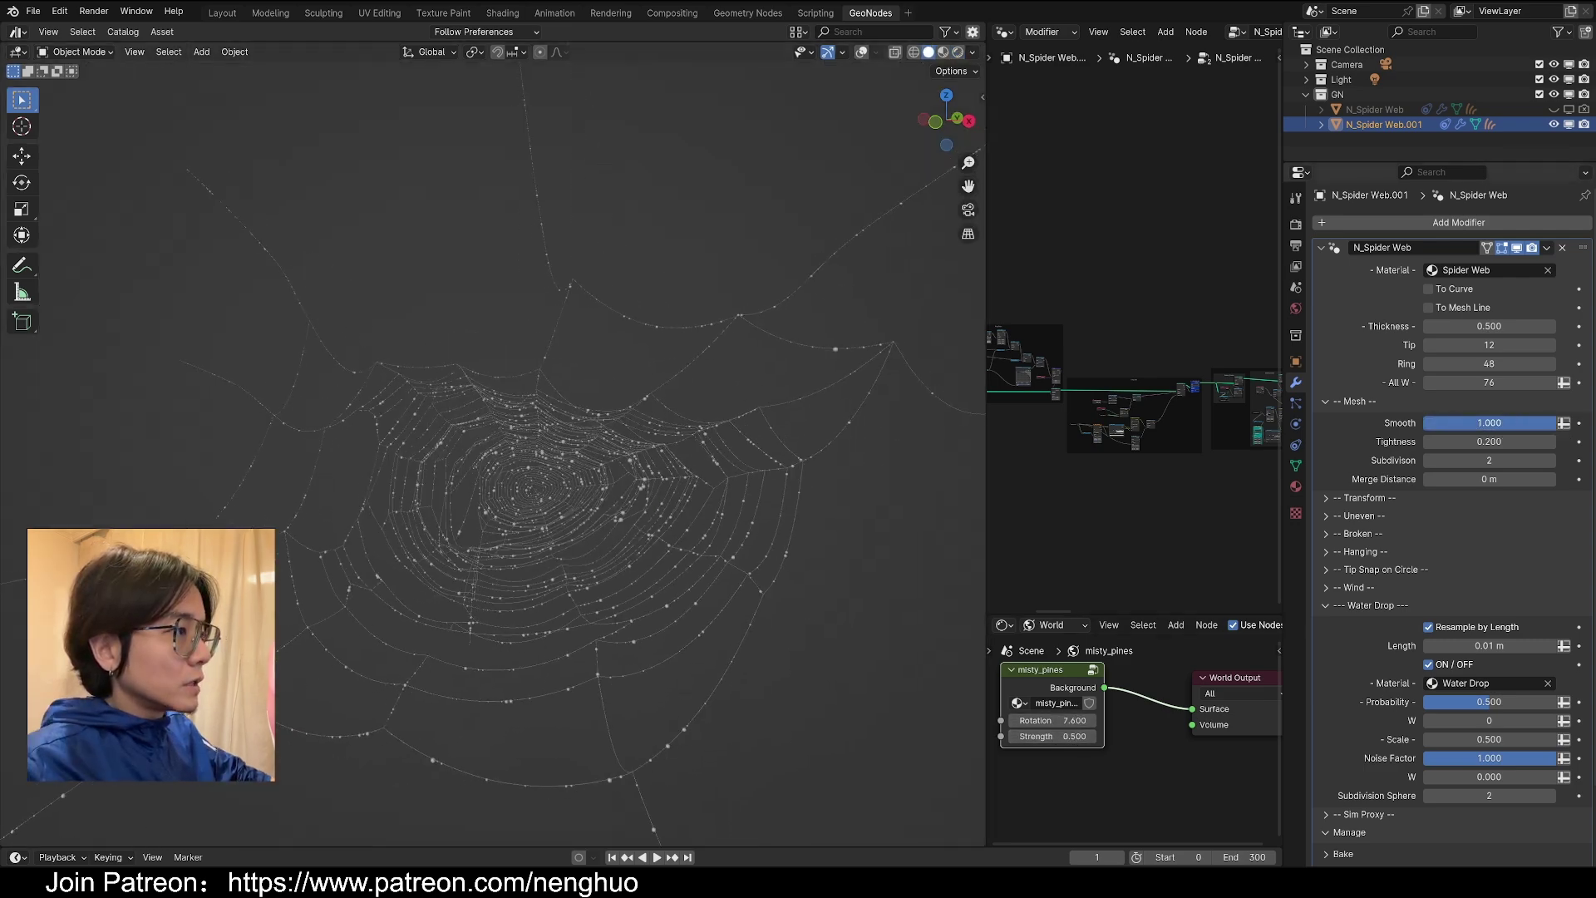
- Set the web mesh's Smooth to 0.25 and Tightness to 0.5
drag(1519, 423, 1453, 444)
middle_drag(694, 445, 629, 455)
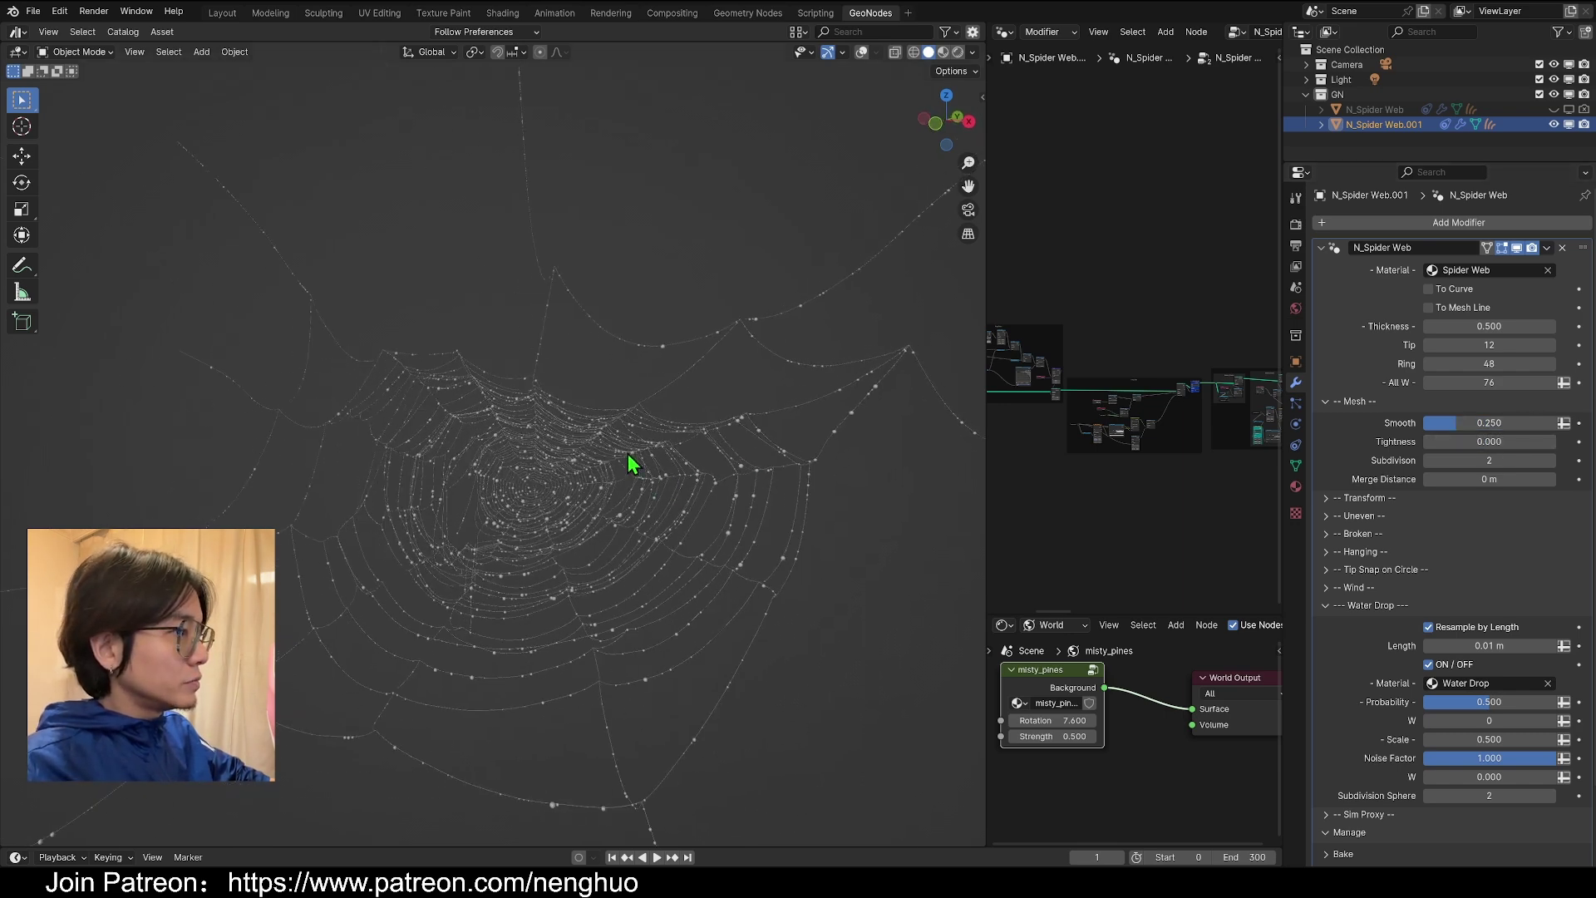
drag(1491, 445, 1507, 445)
drag(1501, 462, 1502, 461)
scroll(716, 614, up, 3)
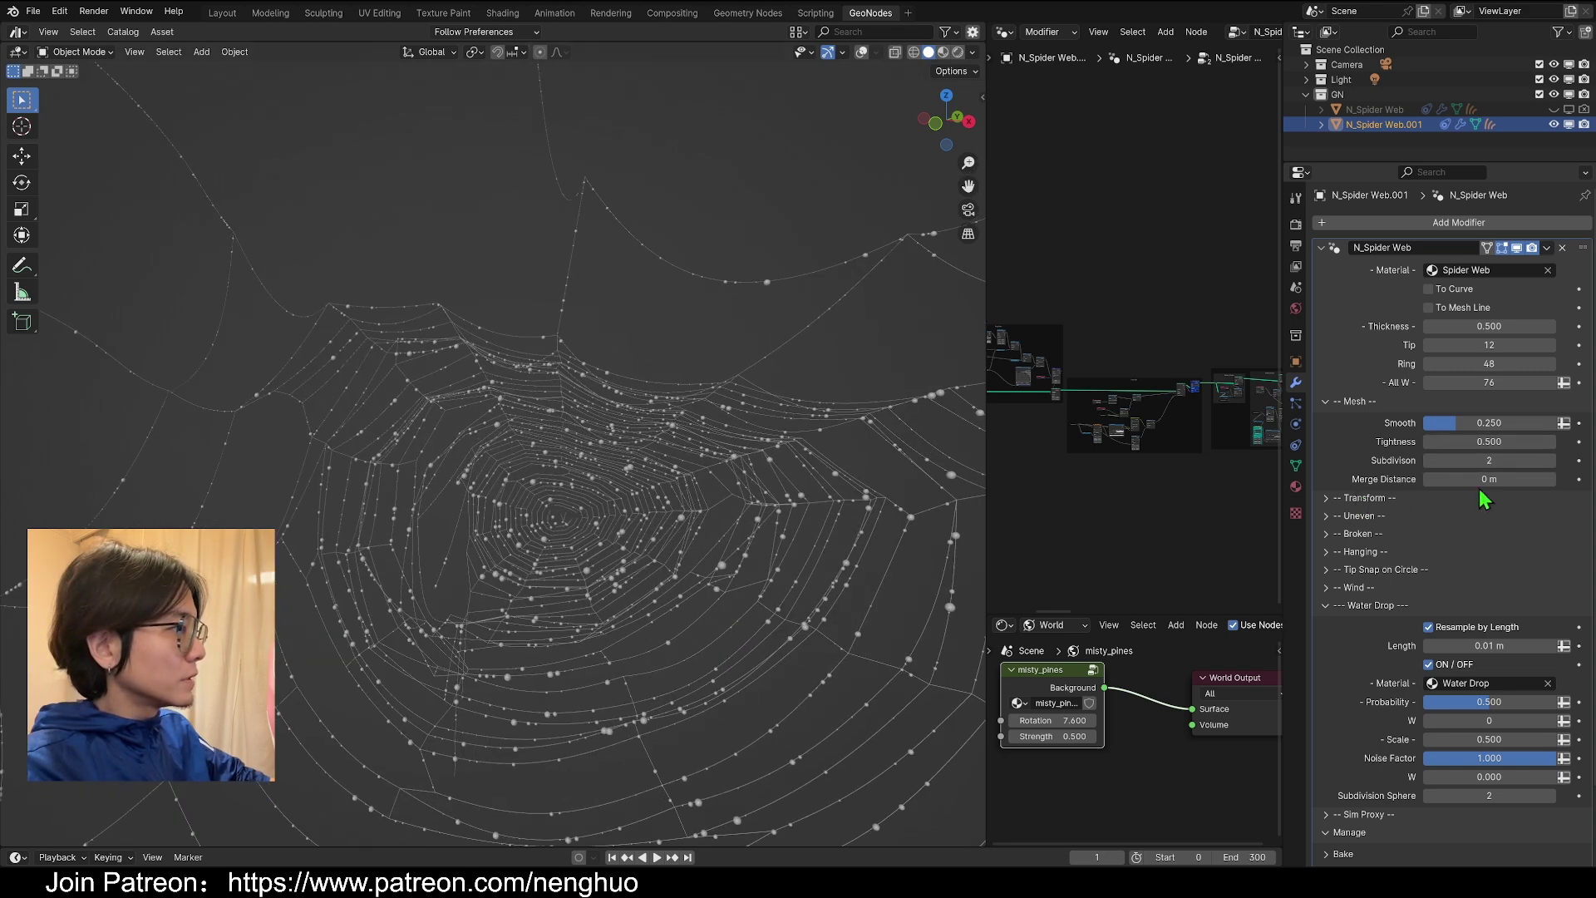
- Try a Merge Distance of 0.01 m on the web mesh and view the web from several angles
mouse_move(1494, 482)
mouse_down()
mouse_move(1521, 482)
mouse_move(1494, 482)
mouse_up()
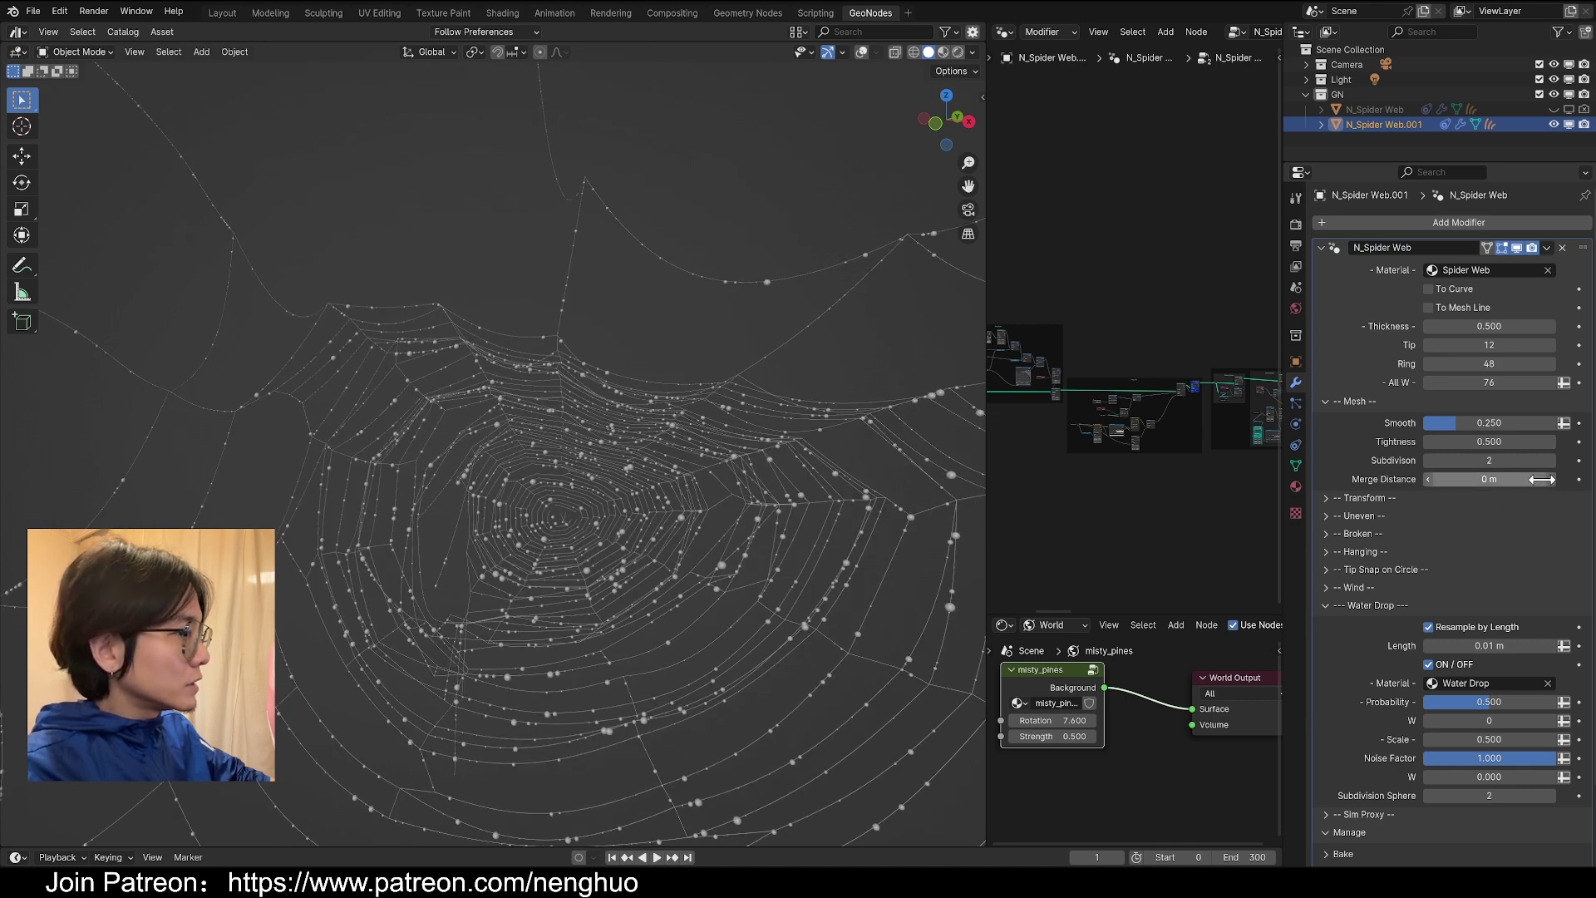
click(1552, 483)
middle_drag(690, 499, 445, 619)
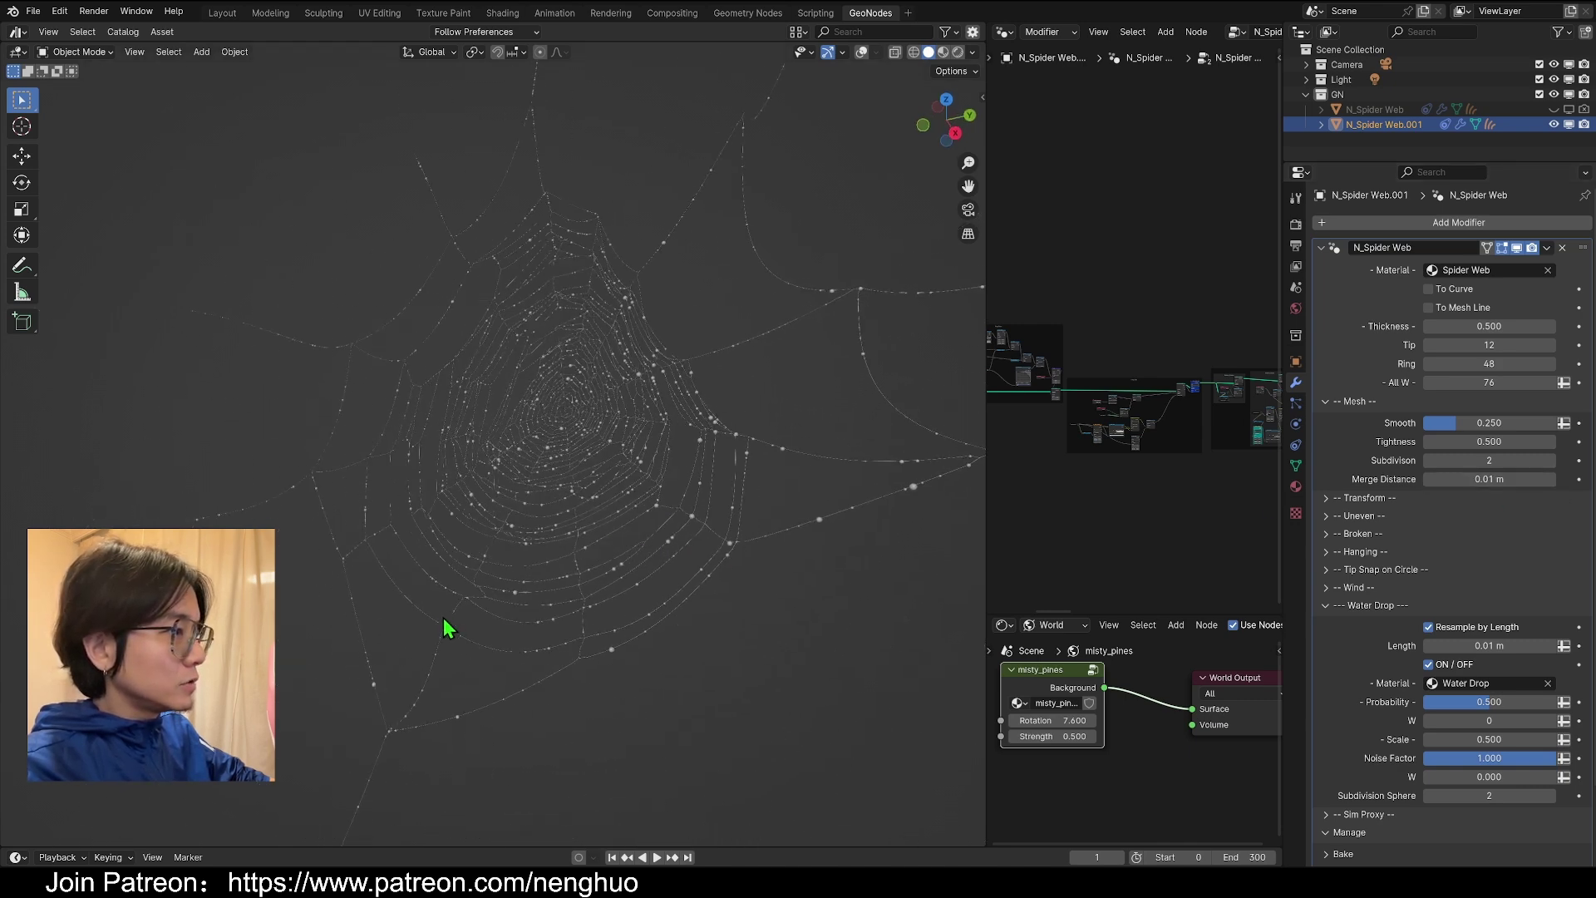
scroll(481, 582, up, 8)
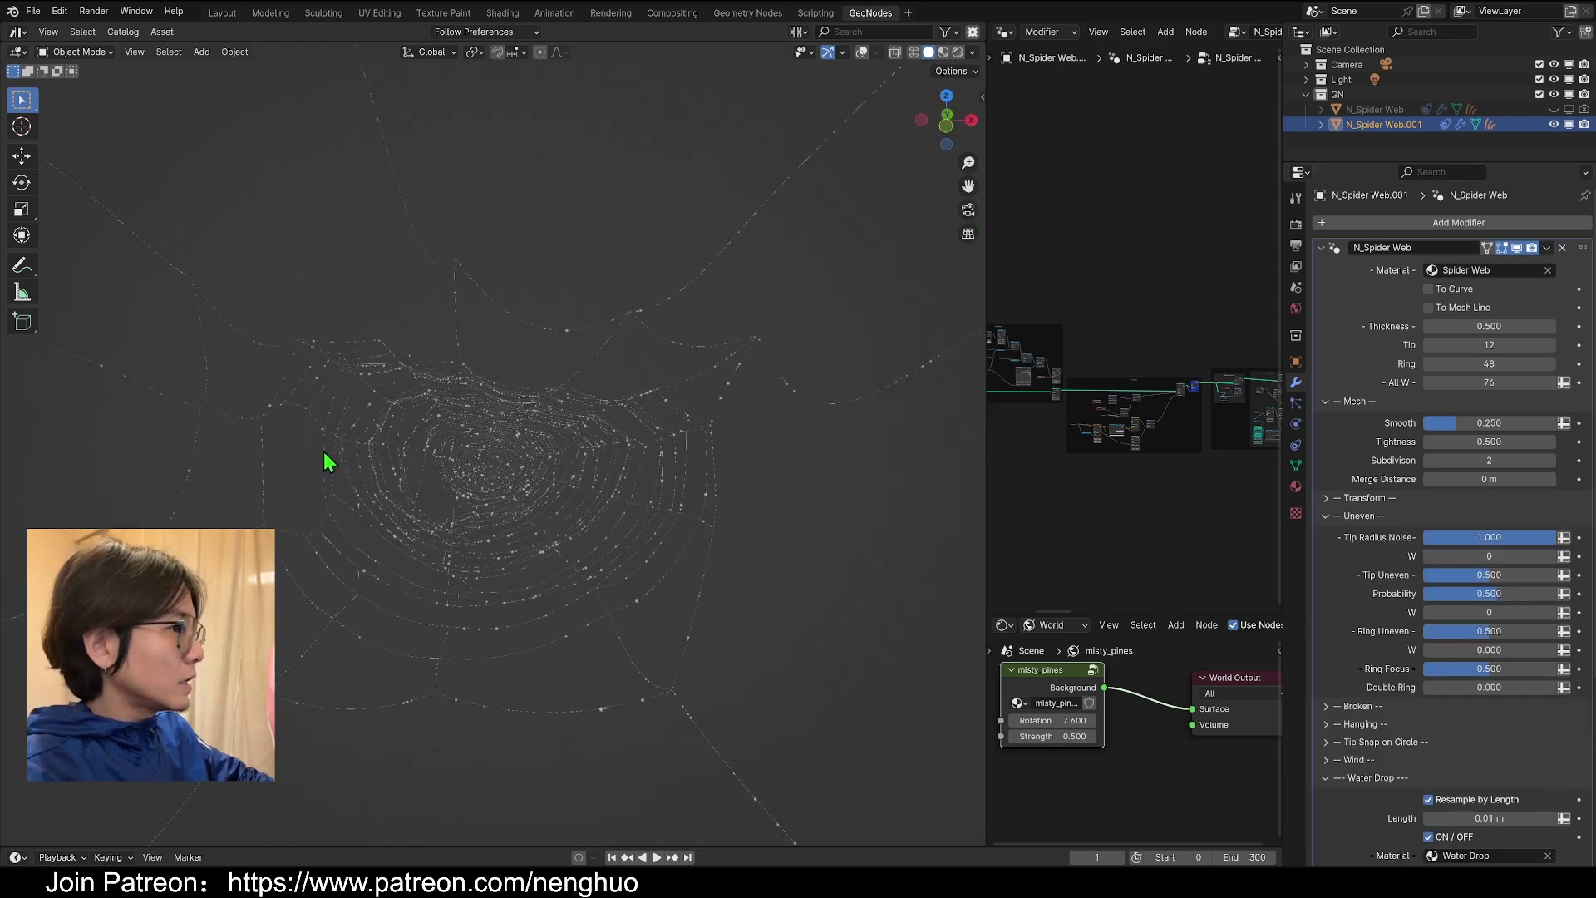
- Compare the web's outline with Tip Radius Noise at 0 and at 1
scroll(325, 419, down, 3)
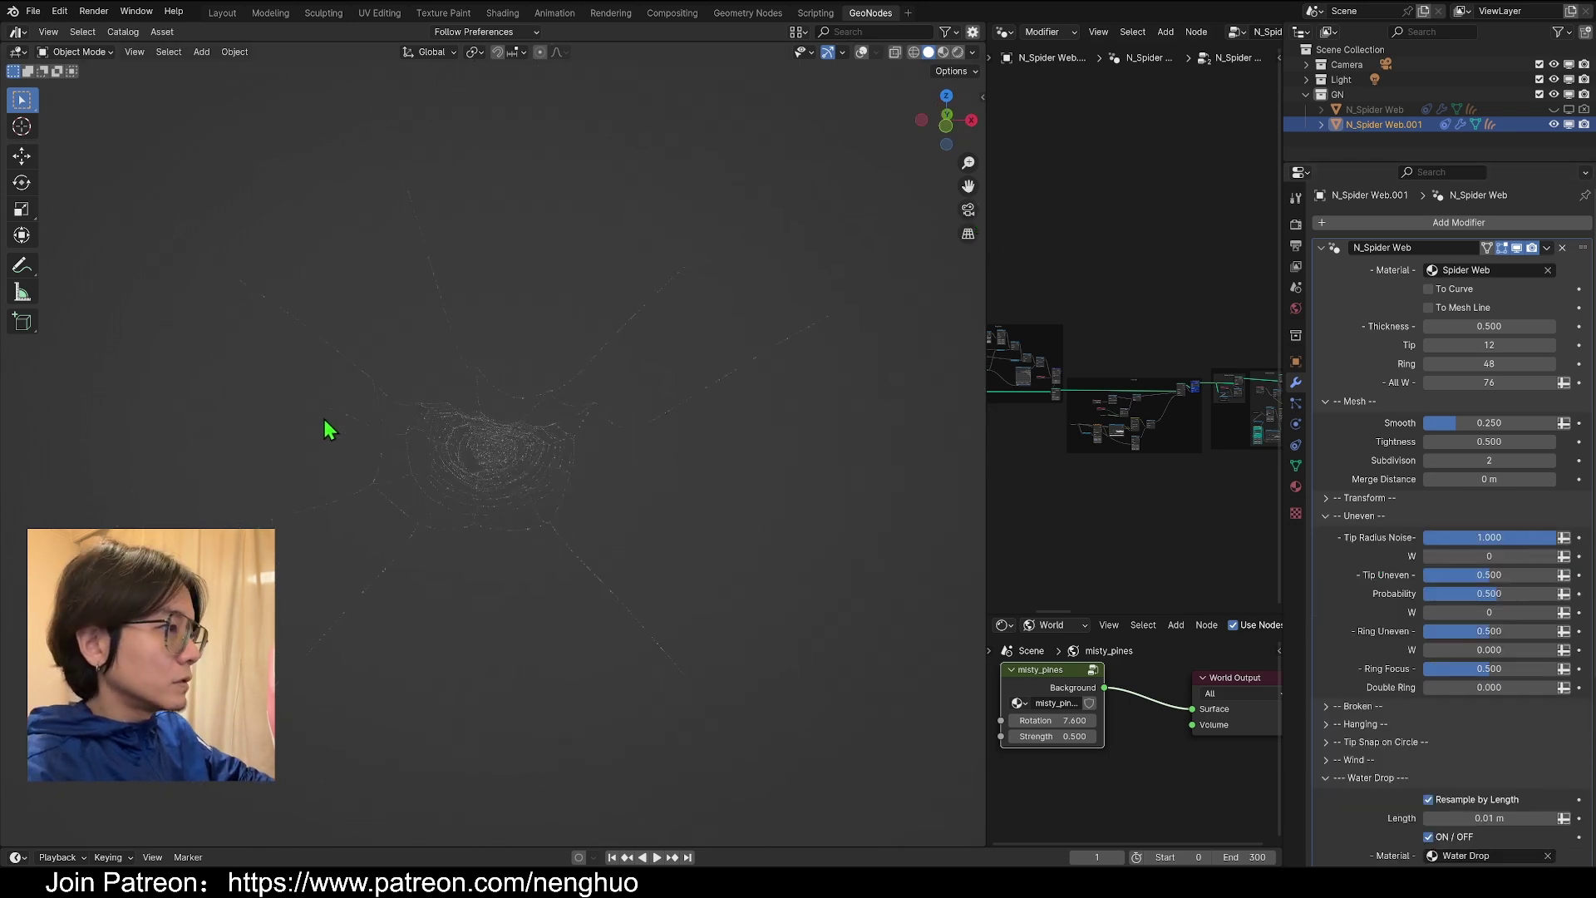
scroll(371, 439, up, 3)
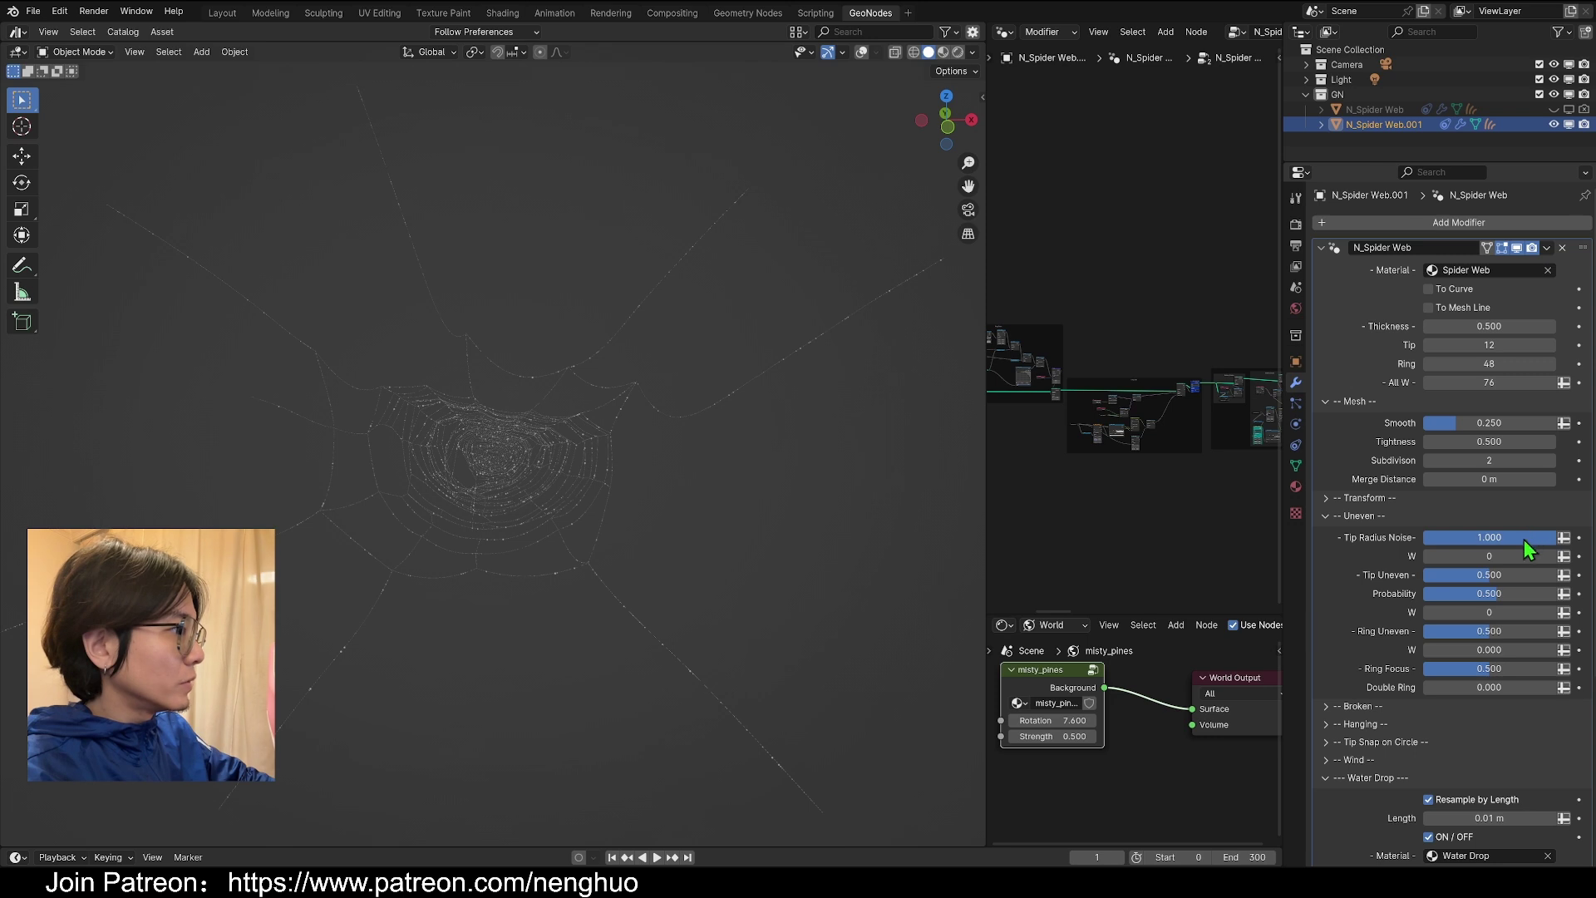
key(BackSpace)
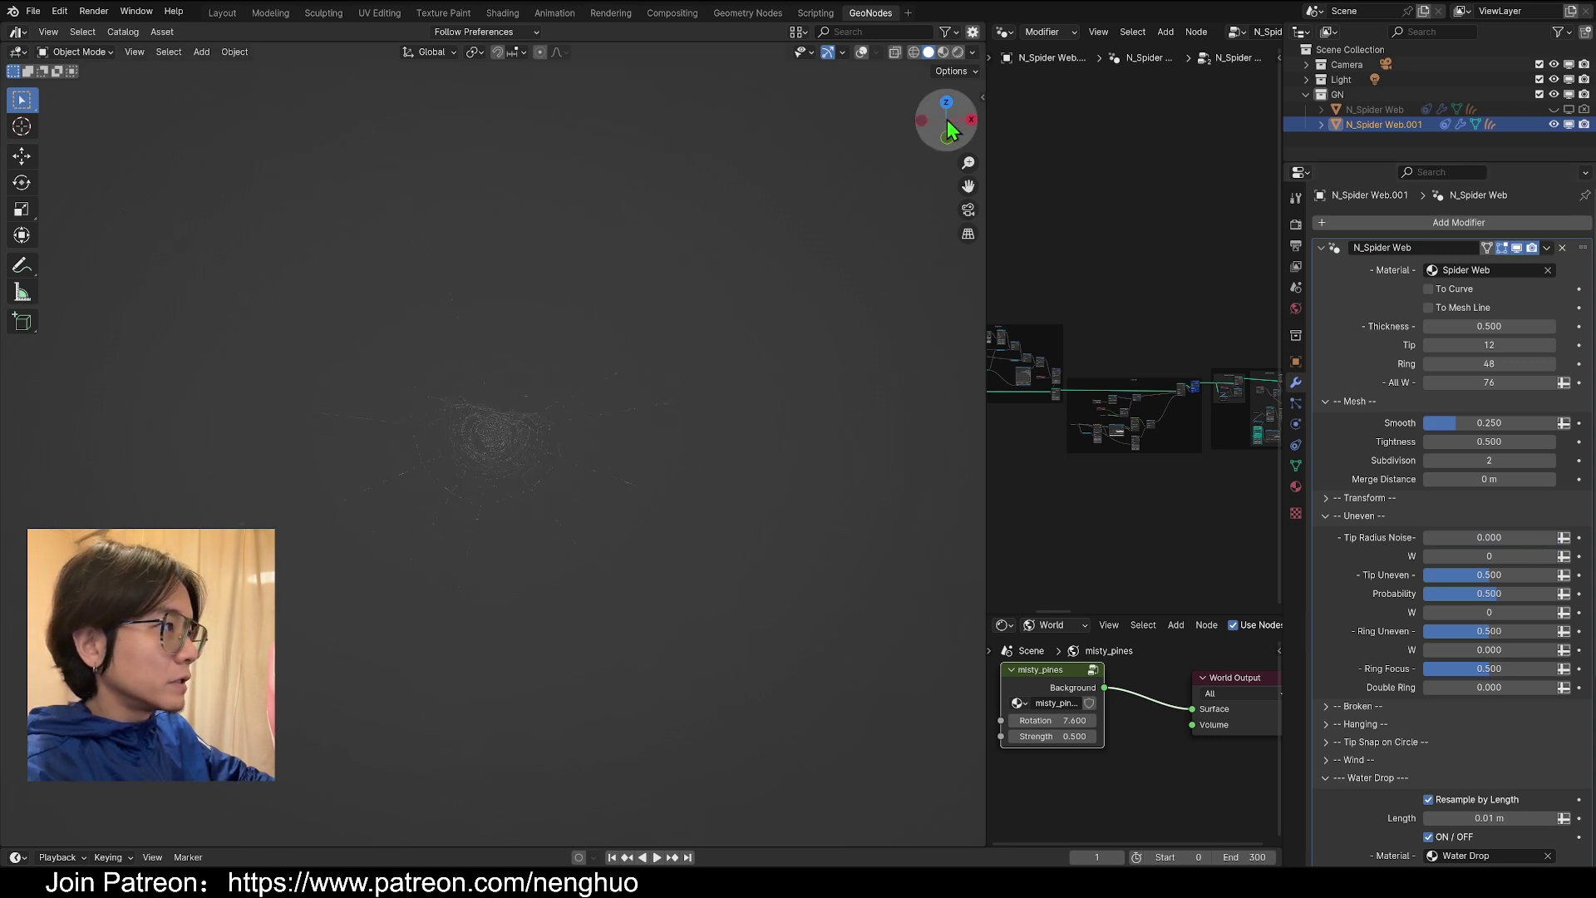
drag(944, 117, 541, 511)
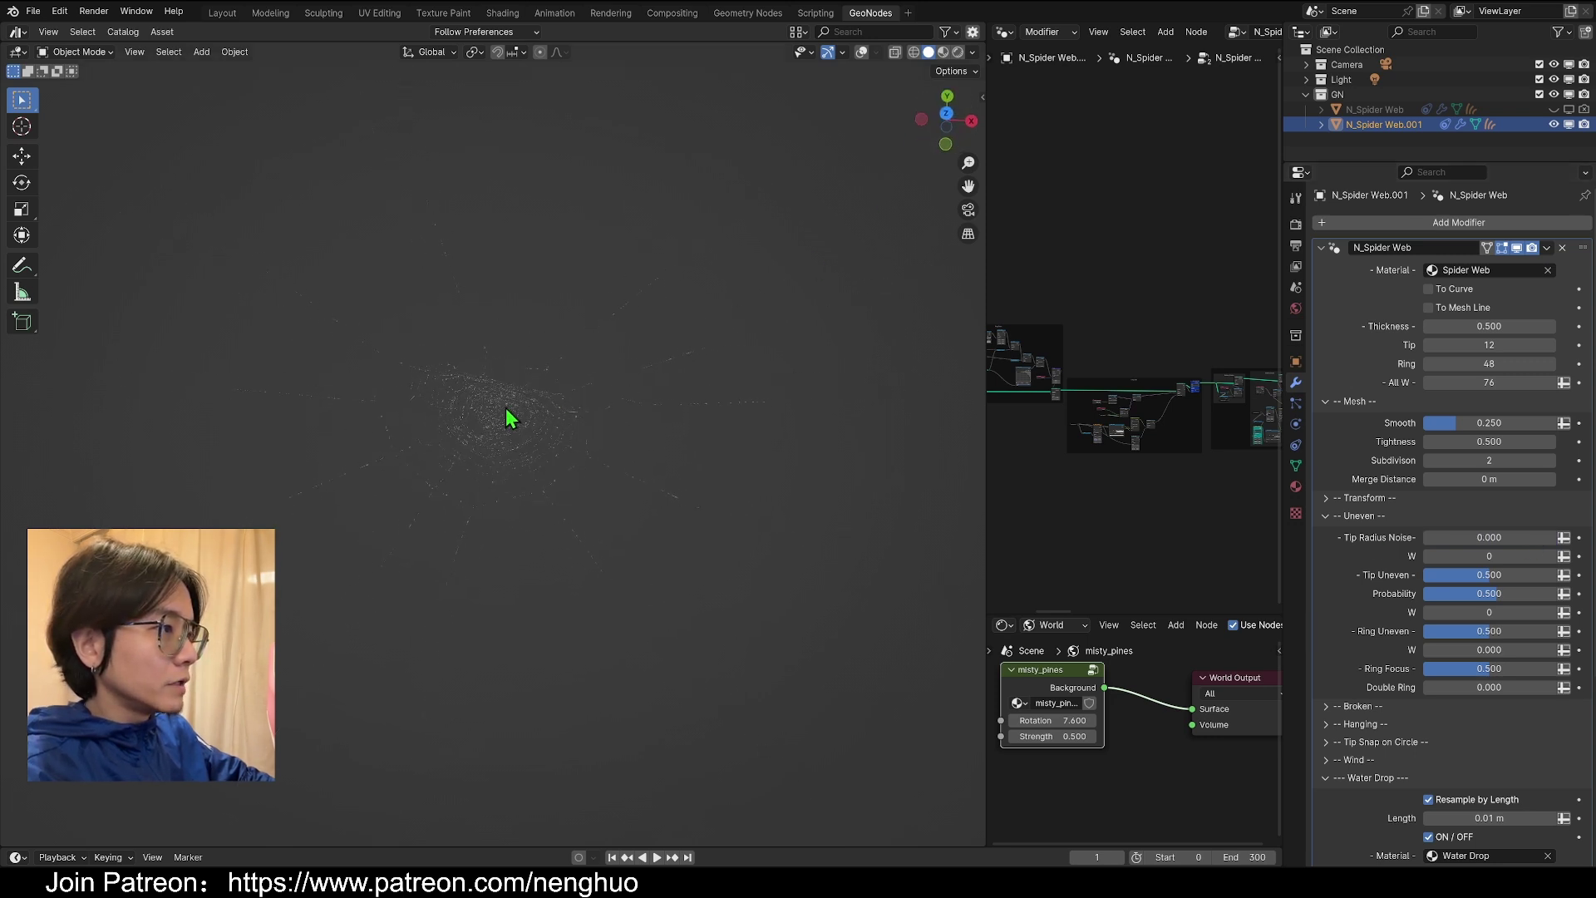
drag(1450, 538, 1536, 538)
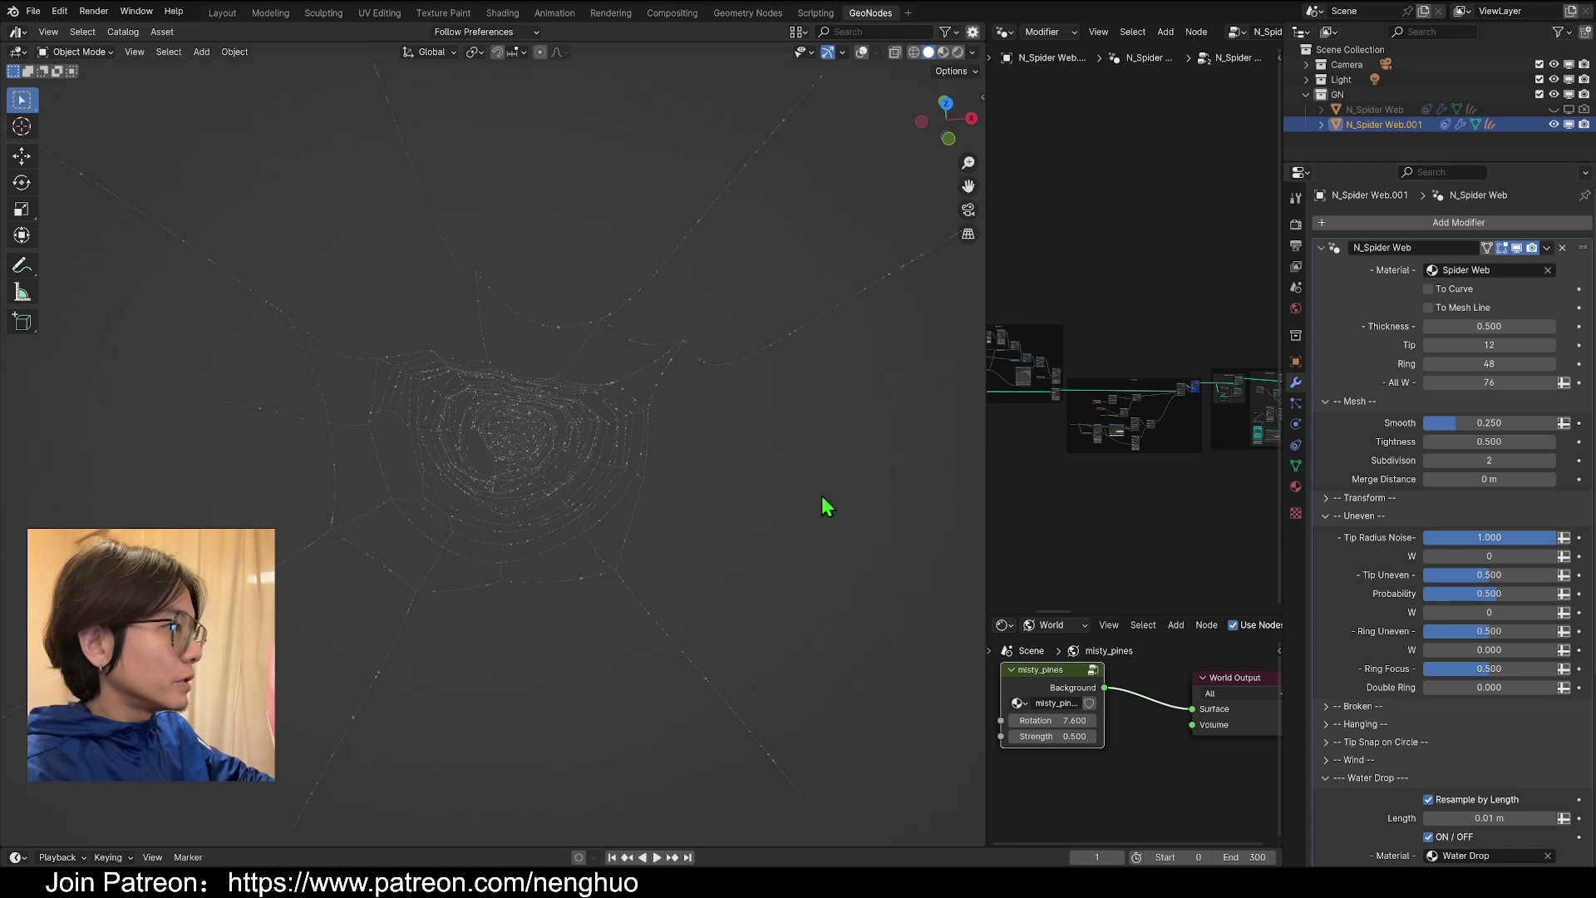
middle_drag(556, 559, 524, 520)
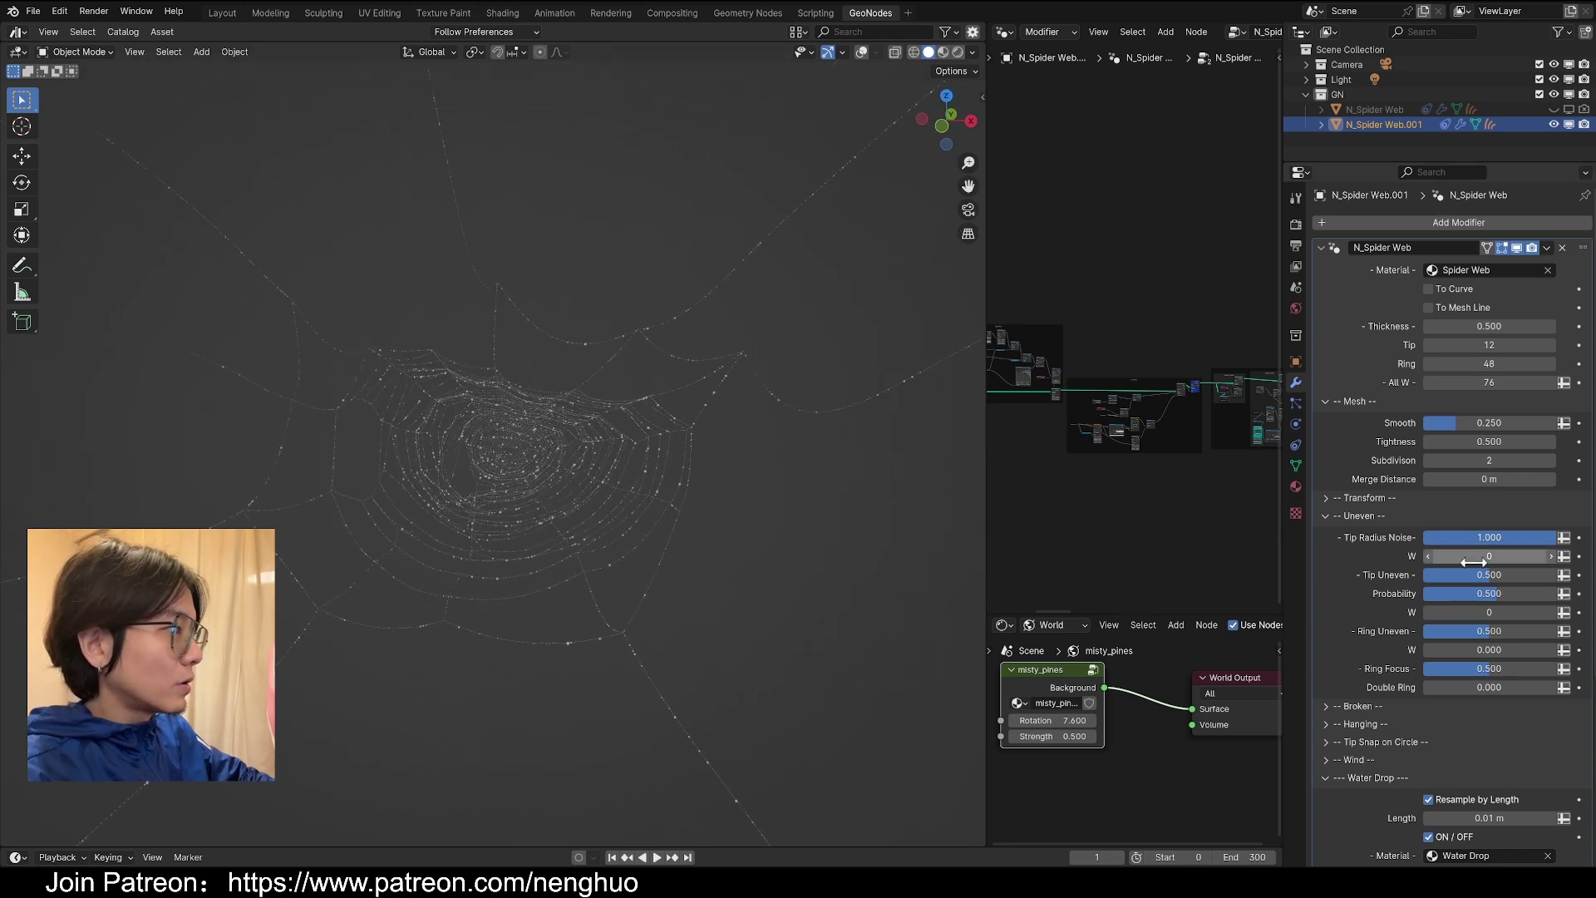
- Set the web's Tip Uneven to 0.765 and Ring Uneven to 0
drag(1514, 558, 1502, 594)
right_click(1514, 558)
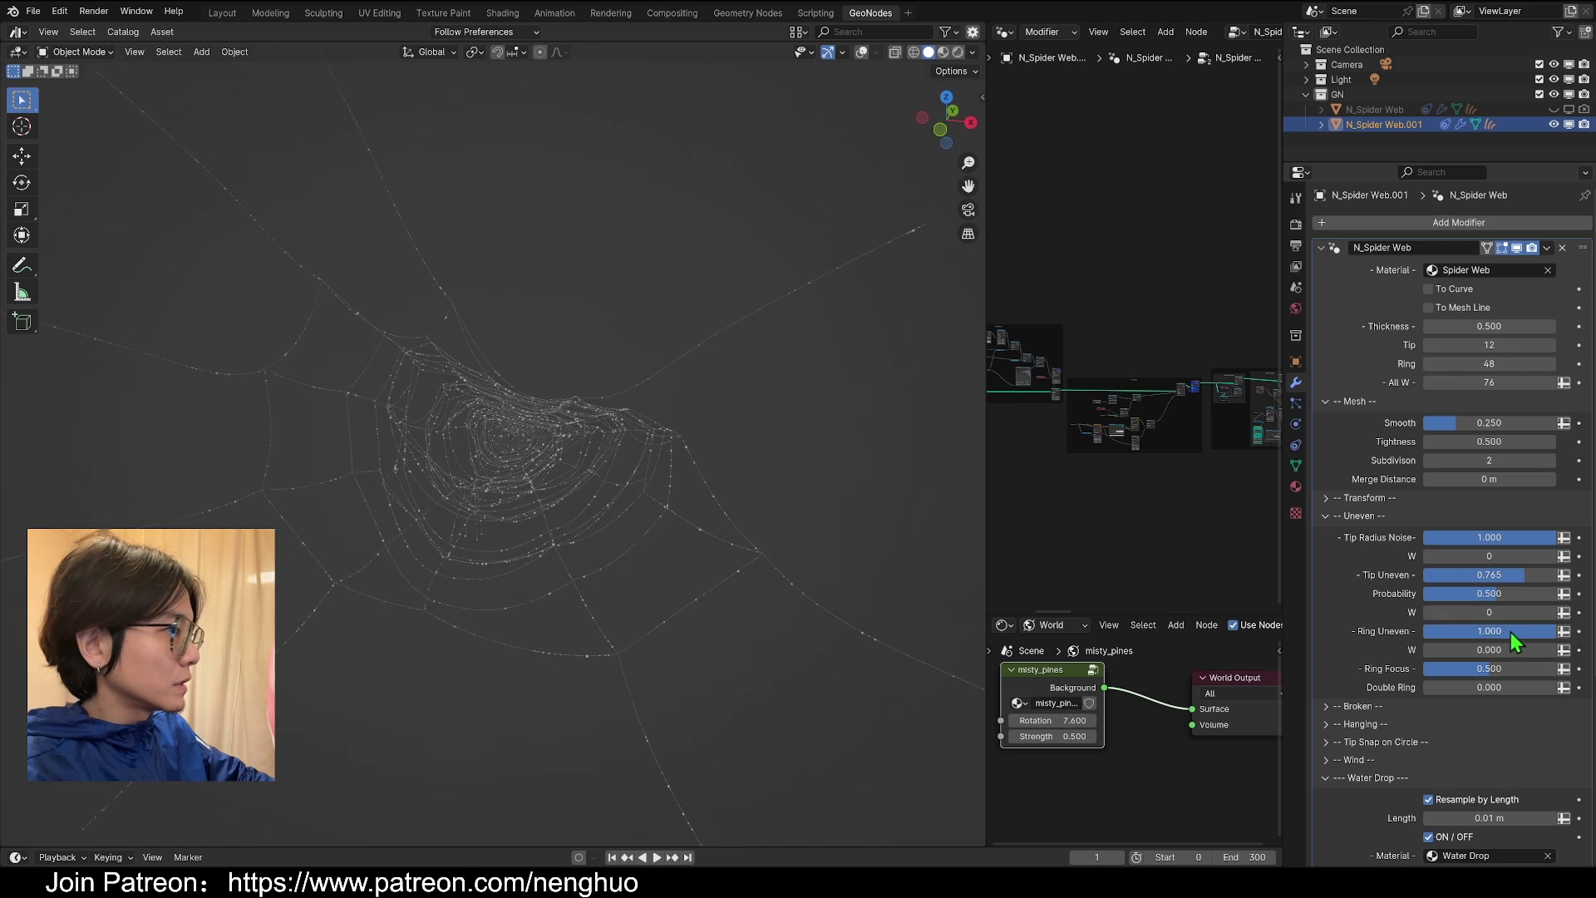
drag(1513, 631, 1559, 631)
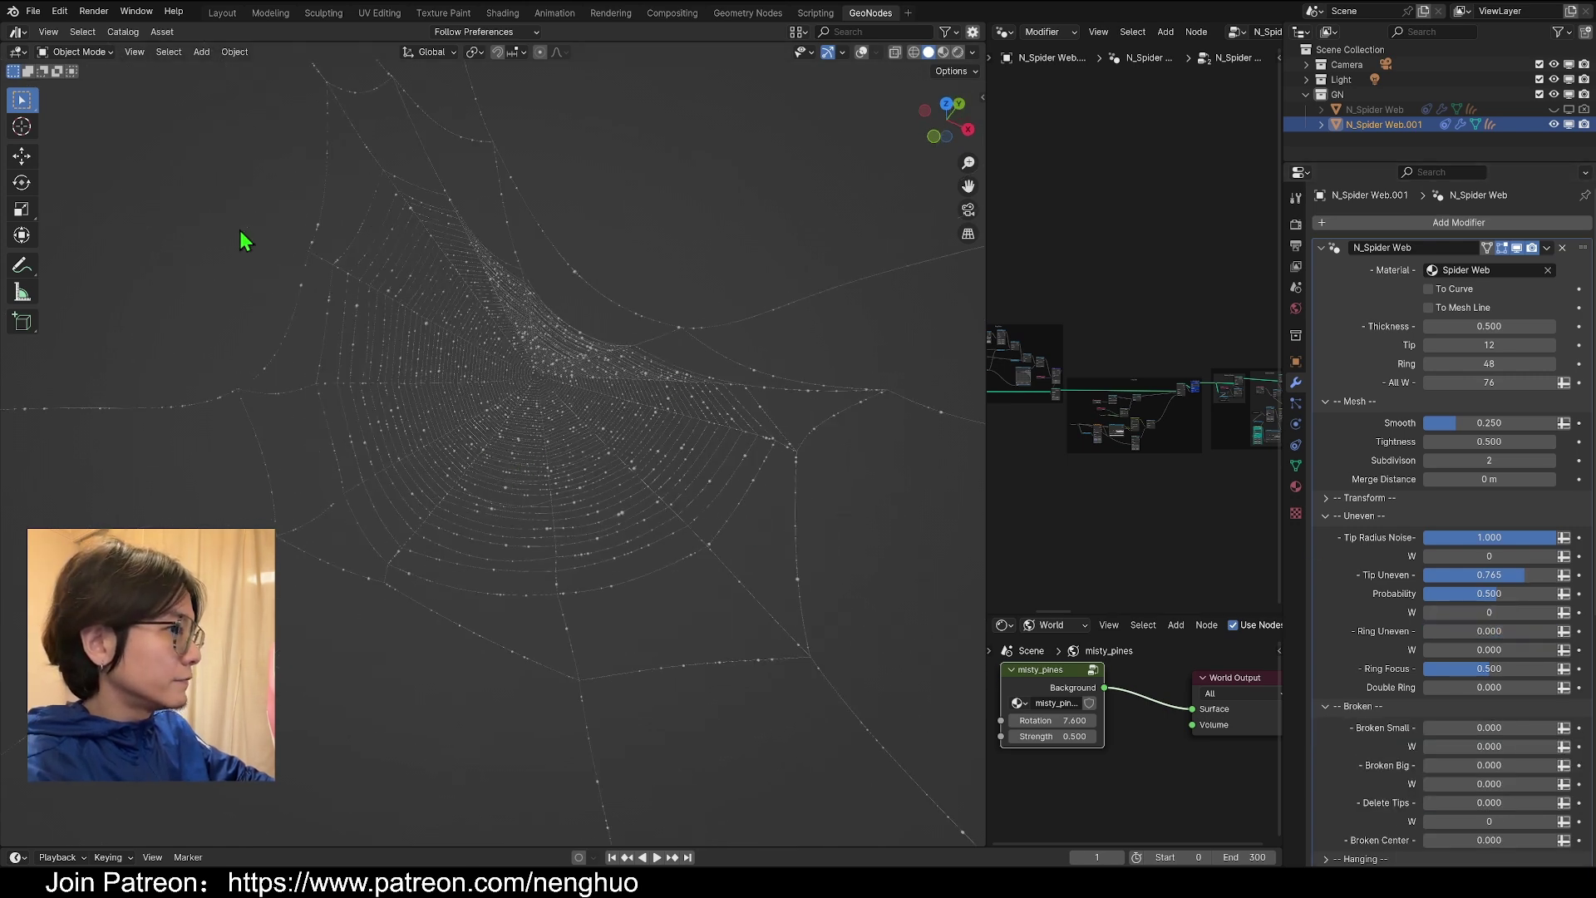
- Inspect the ring spacing up close and set Ring Uneven to 0.355
scroll(570, 459, up, 3)
shift+middle_drag(588, 314, 492, 419)
scroll(492, 419, up, 1)
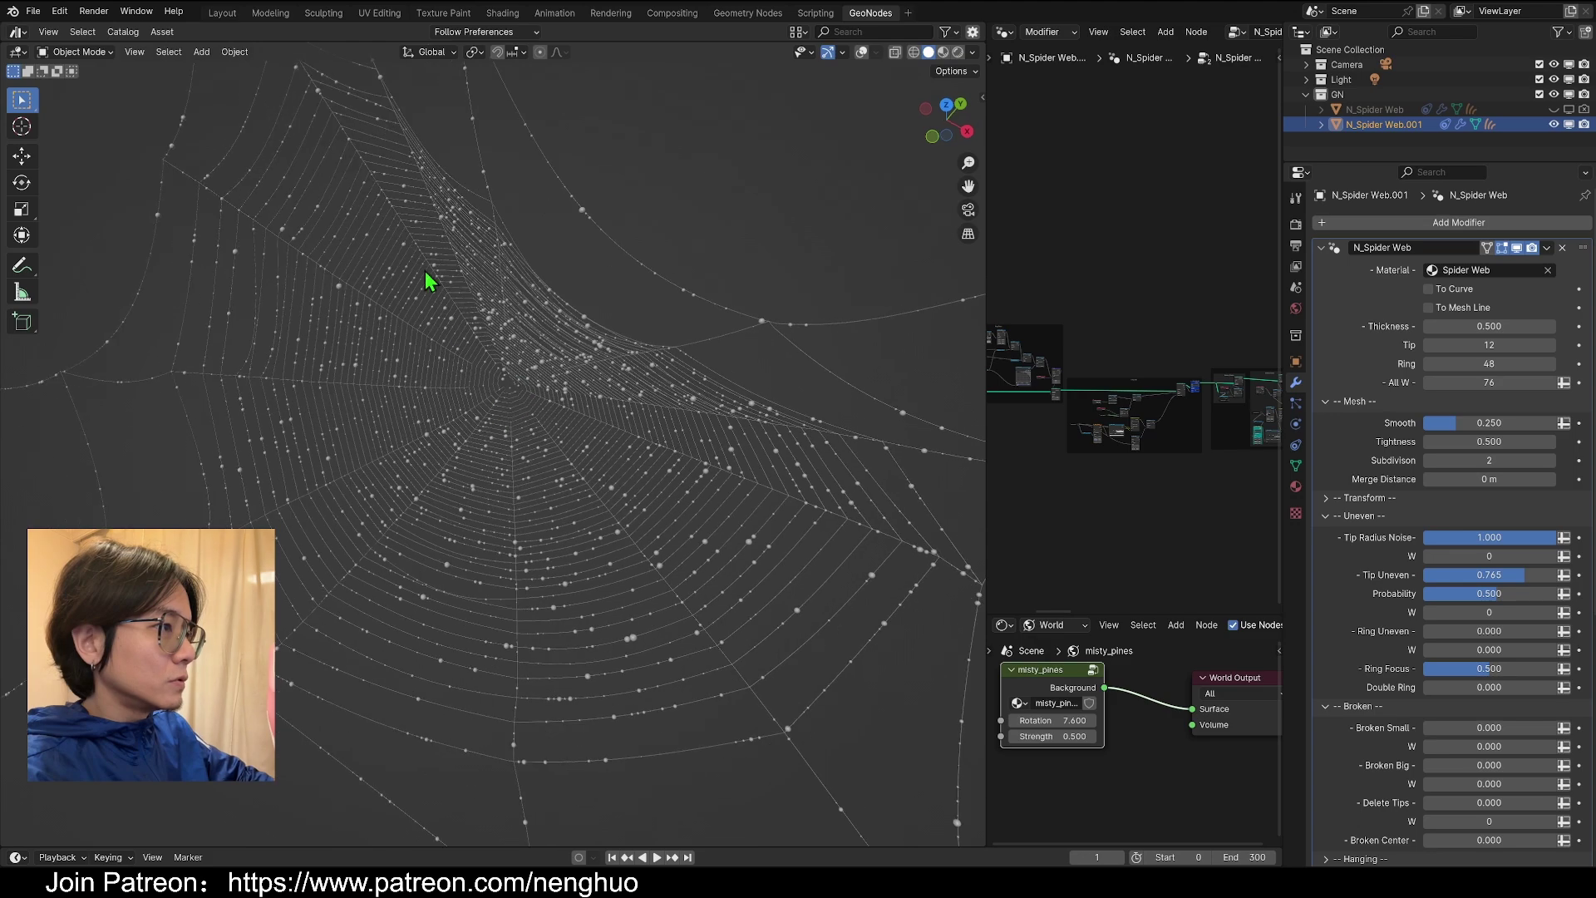
scroll(644, 440, up, 2)
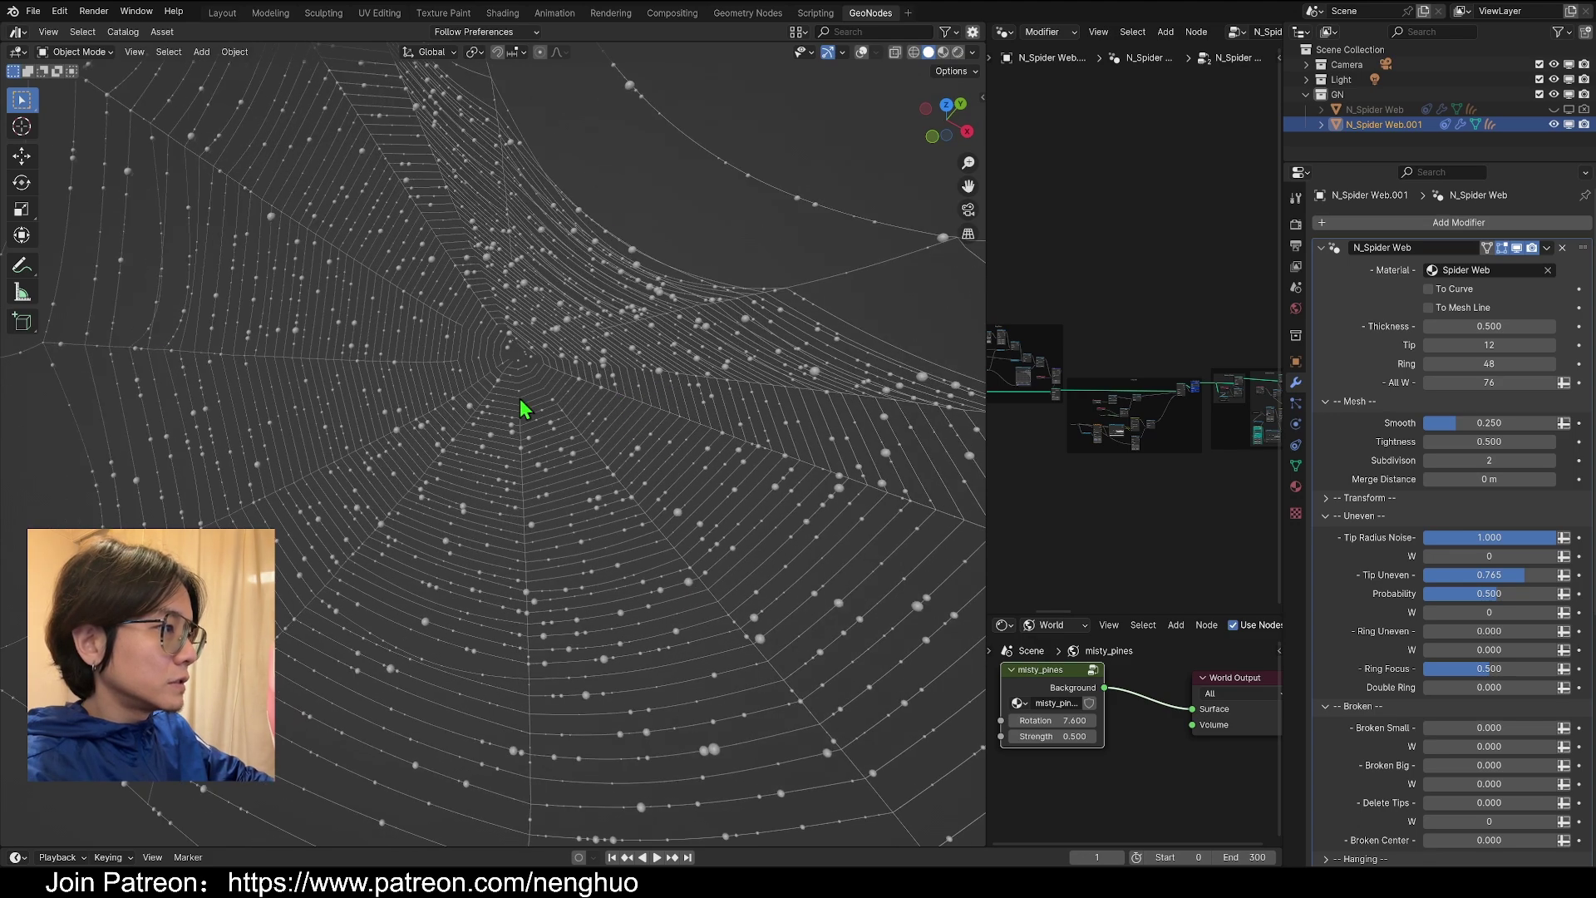
scroll(510, 399, down, 1)
middle_drag(508, 399, 565, 362)
scroll(565, 362, down, 1)
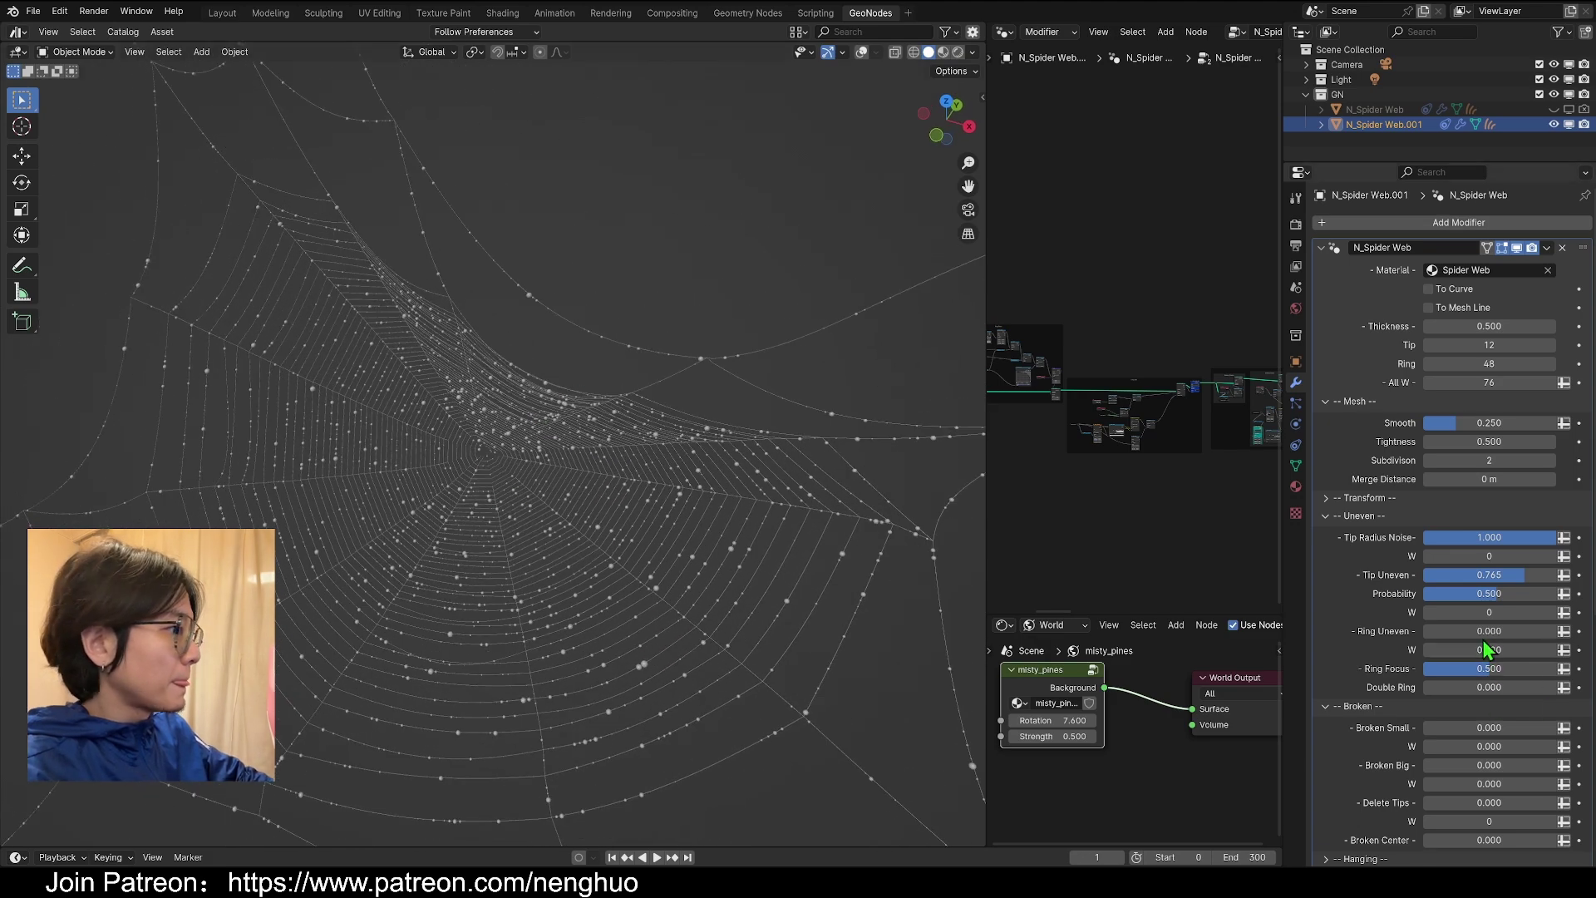
drag(1488, 631, 1536, 631)
scroll(356, 525, up, 4)
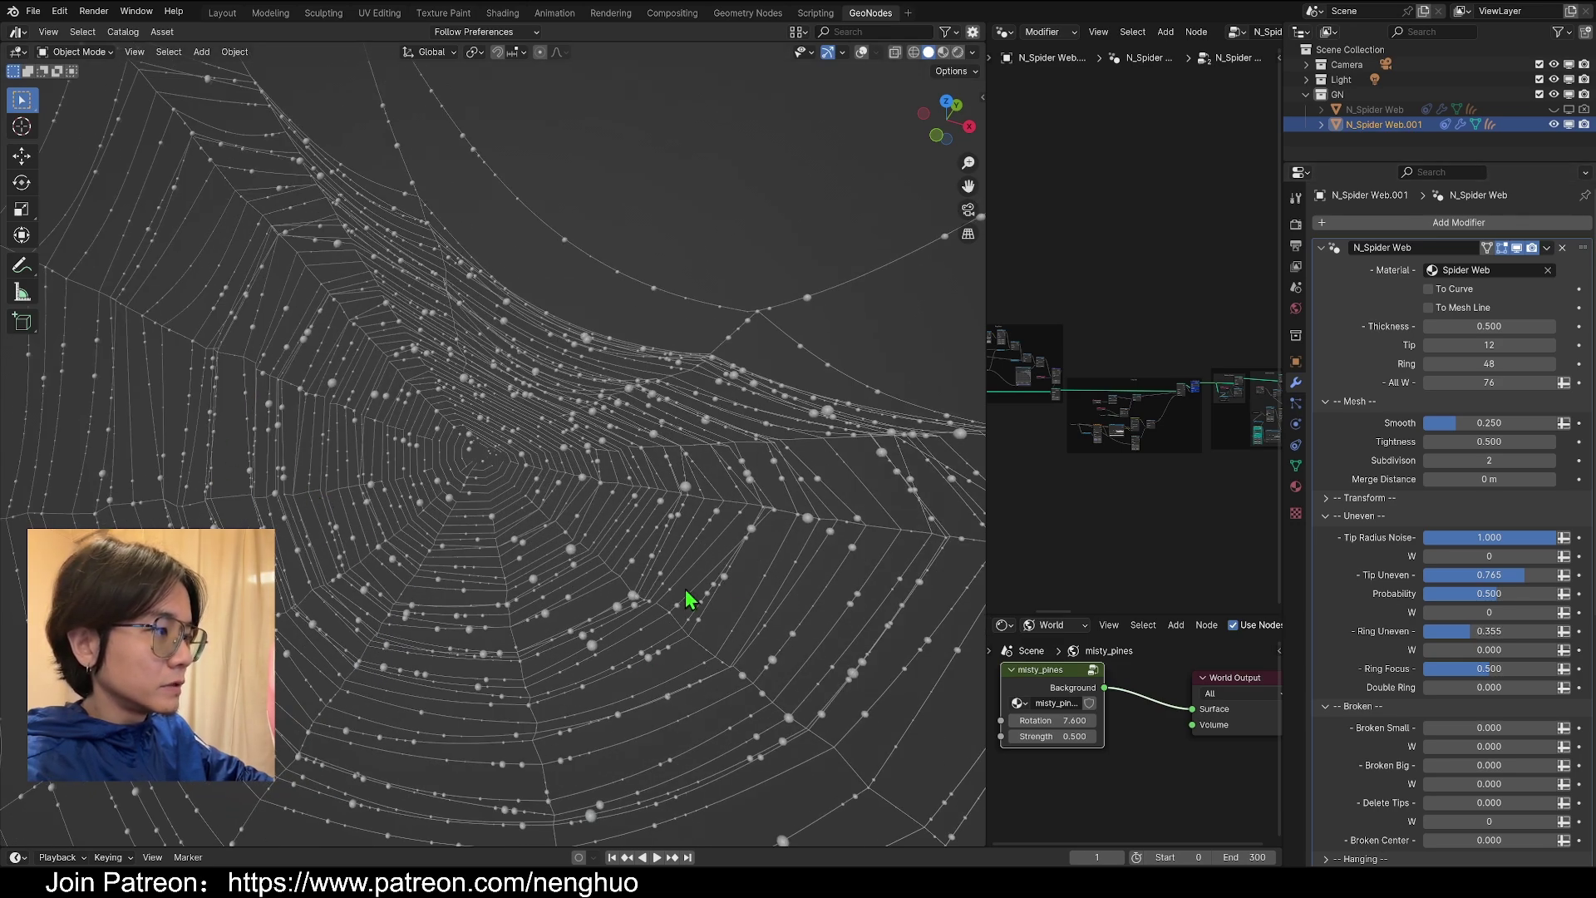
drag(1488, 631, 1423, 632)
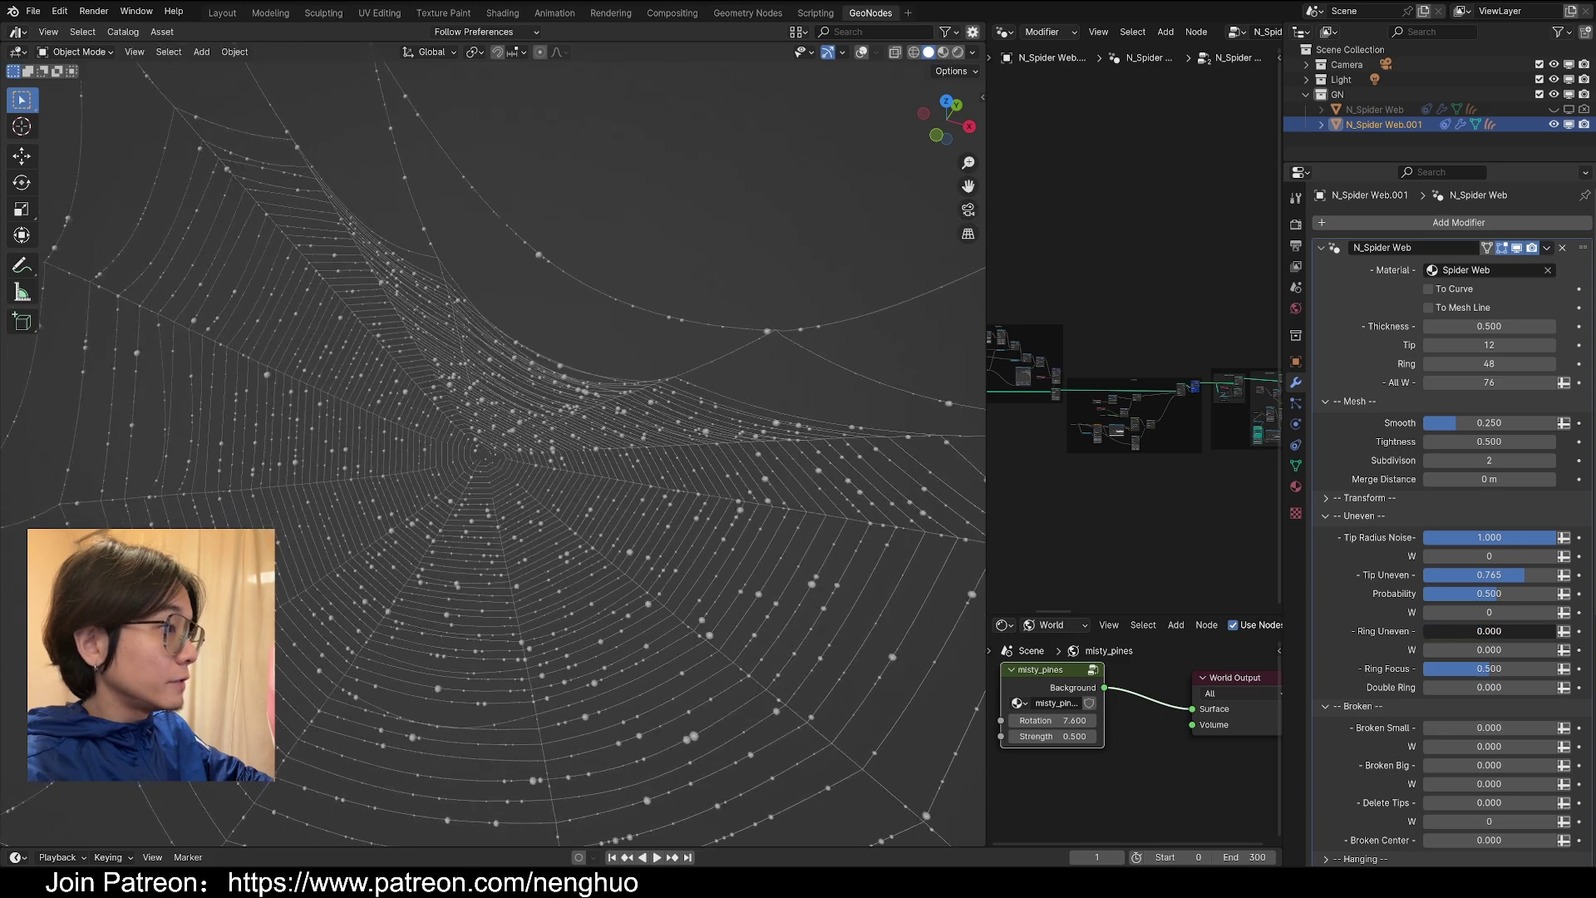
right_click(1441, 635)
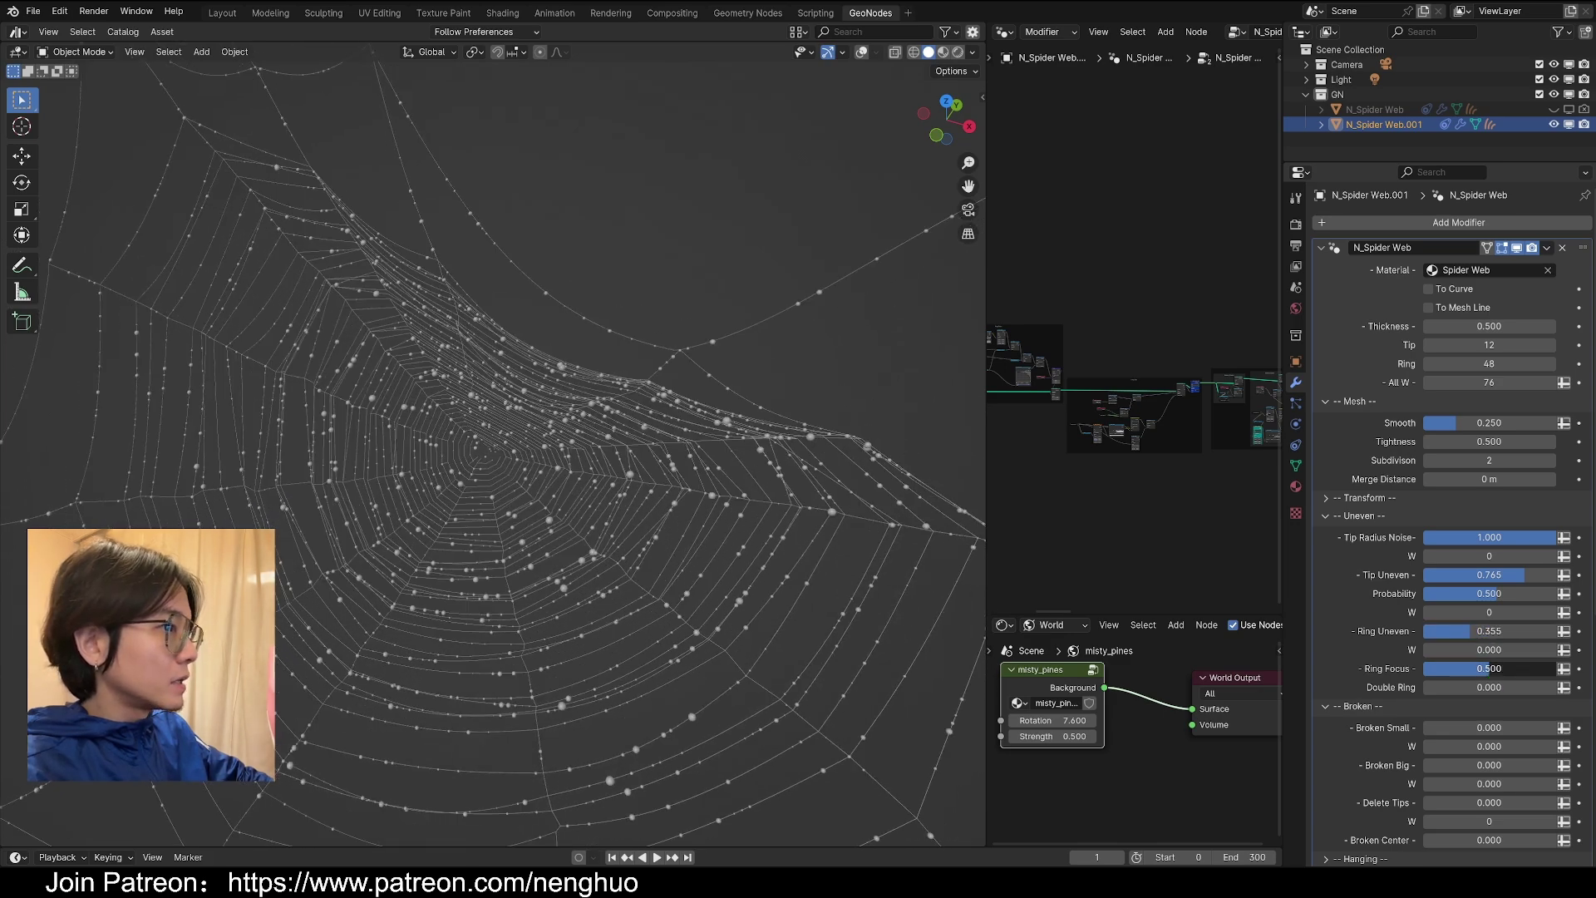
- Try lower Ring Focus values to see how the rings gather around the web's center
drag(1494, 669, 1457, 680)
right_click(1452, 670)
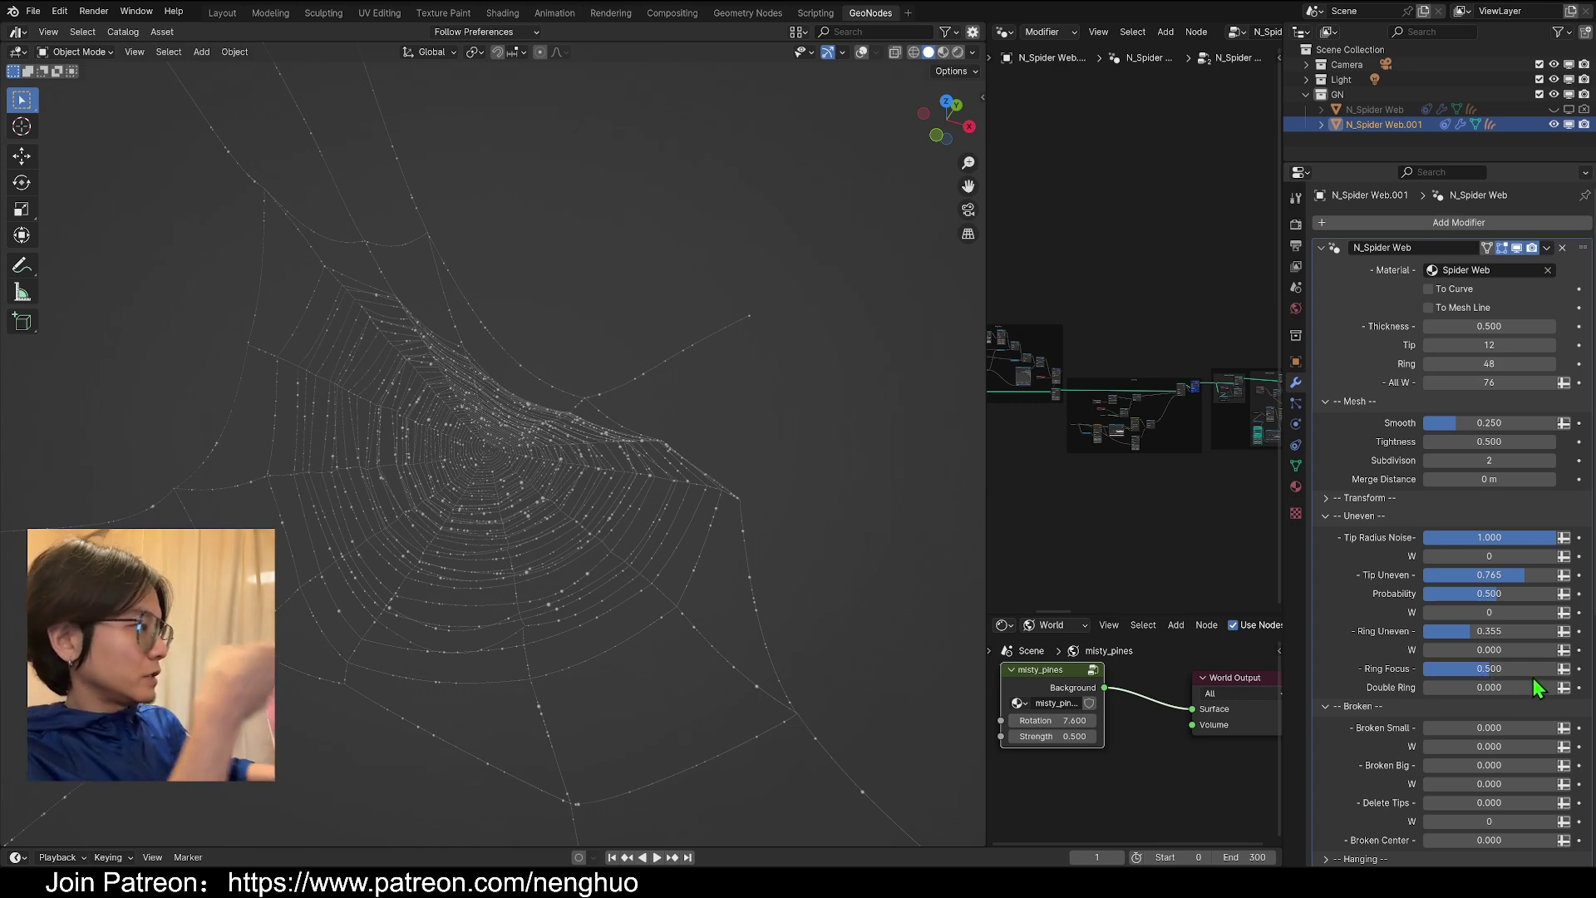
drag(1514, 669, 1449, 670)
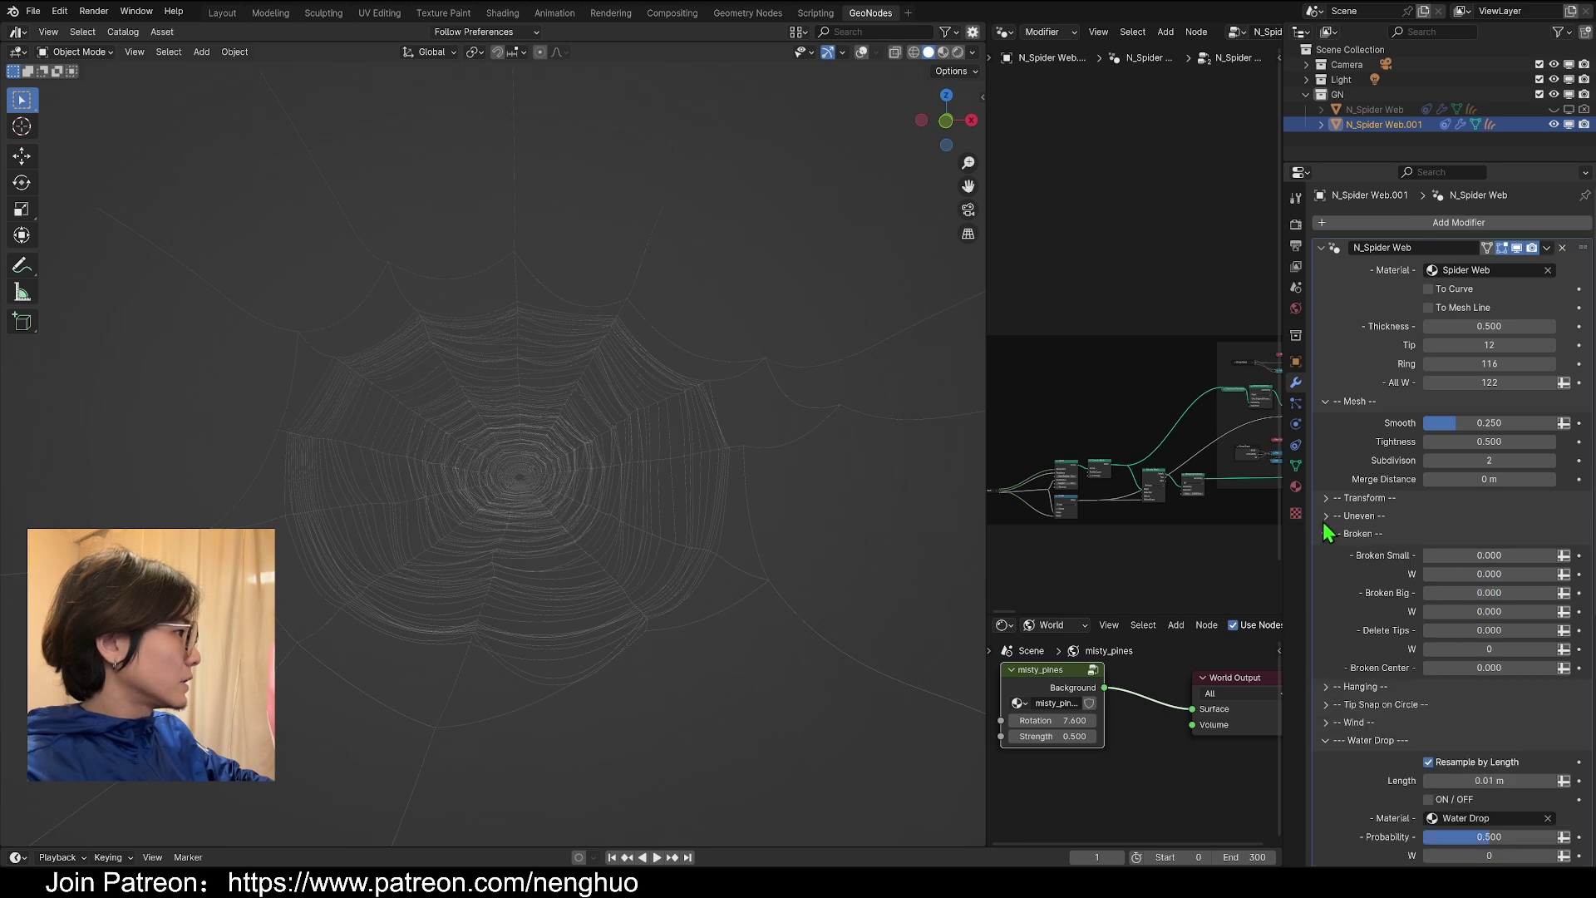
- Try Broken Small at 1 on the web's rings and settle it at 0.5
drag(1488, 556, 1555, 555)
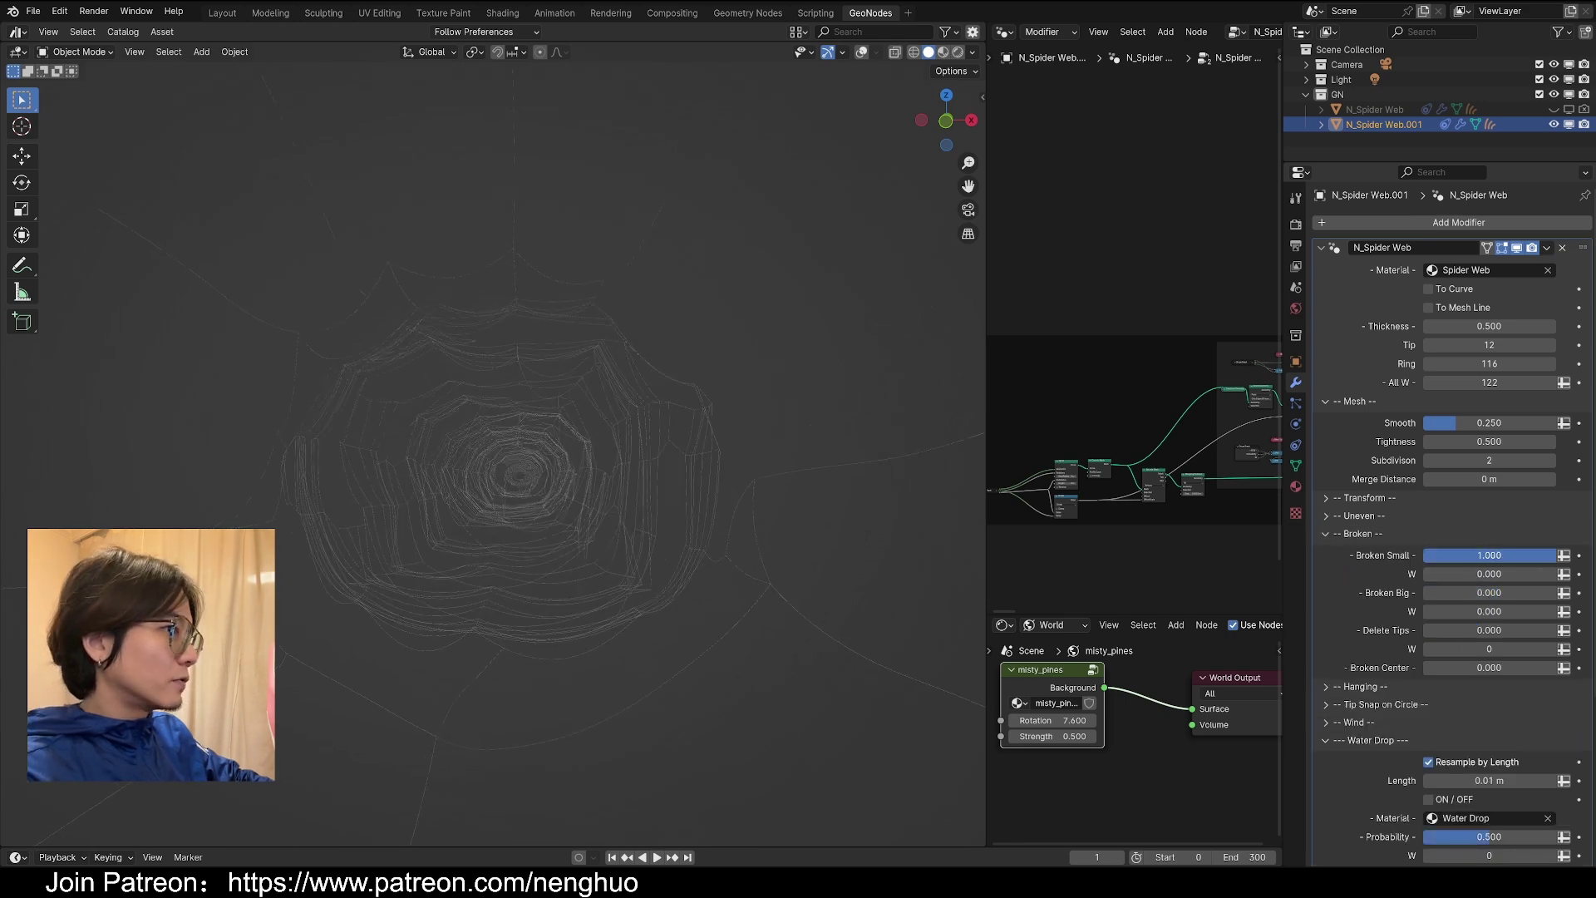
middle_drag(649, 573, 613, 542)
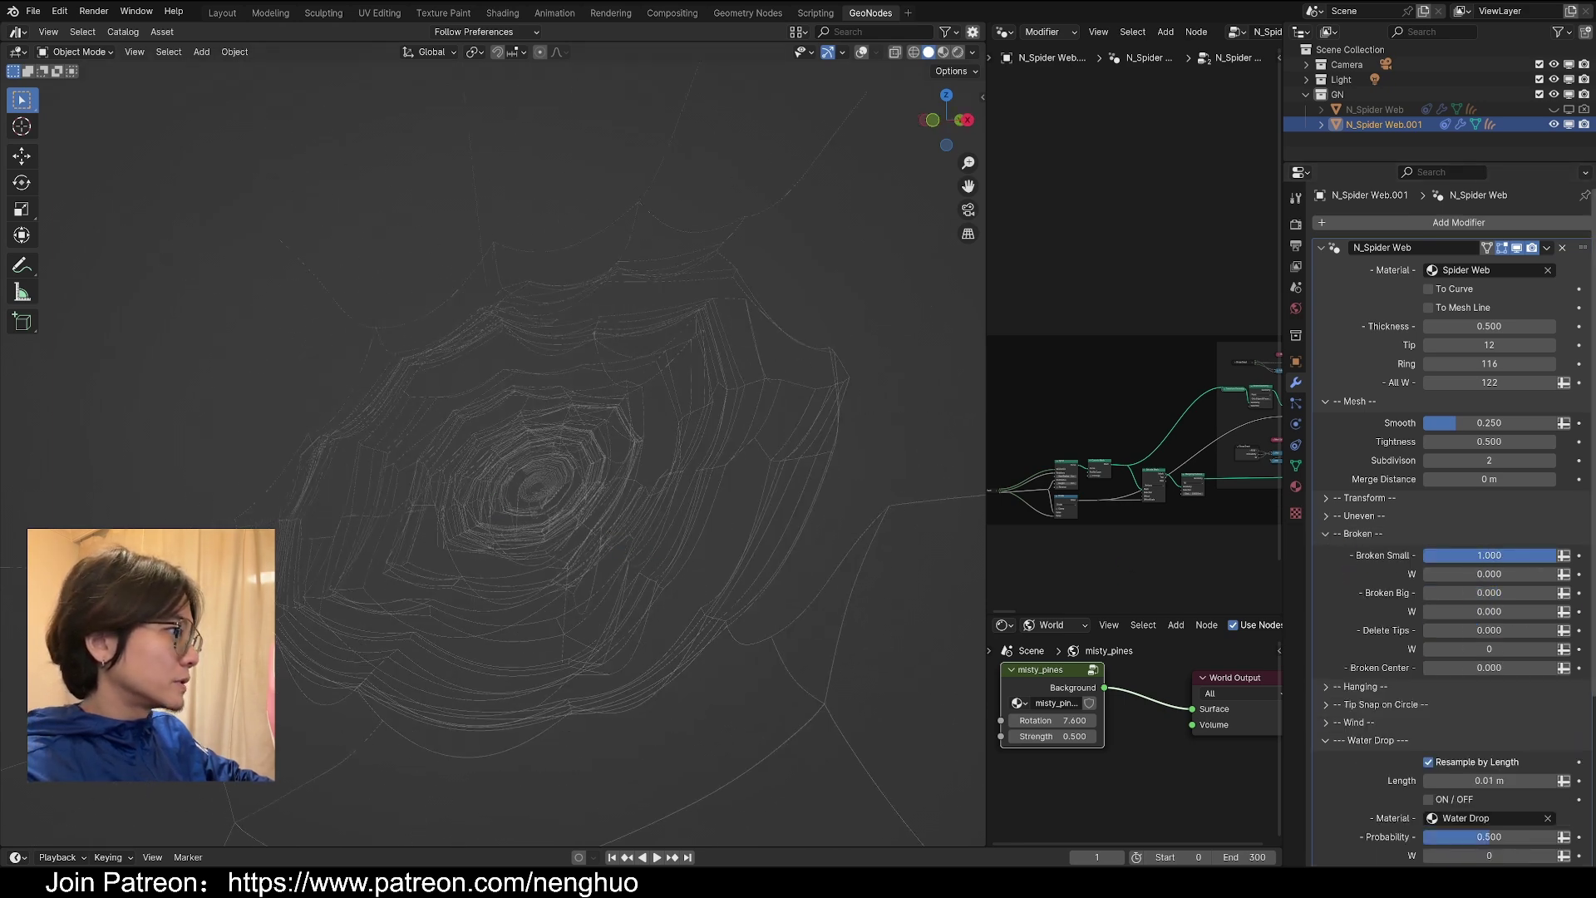
drag(1550, 556, 1518, 555)
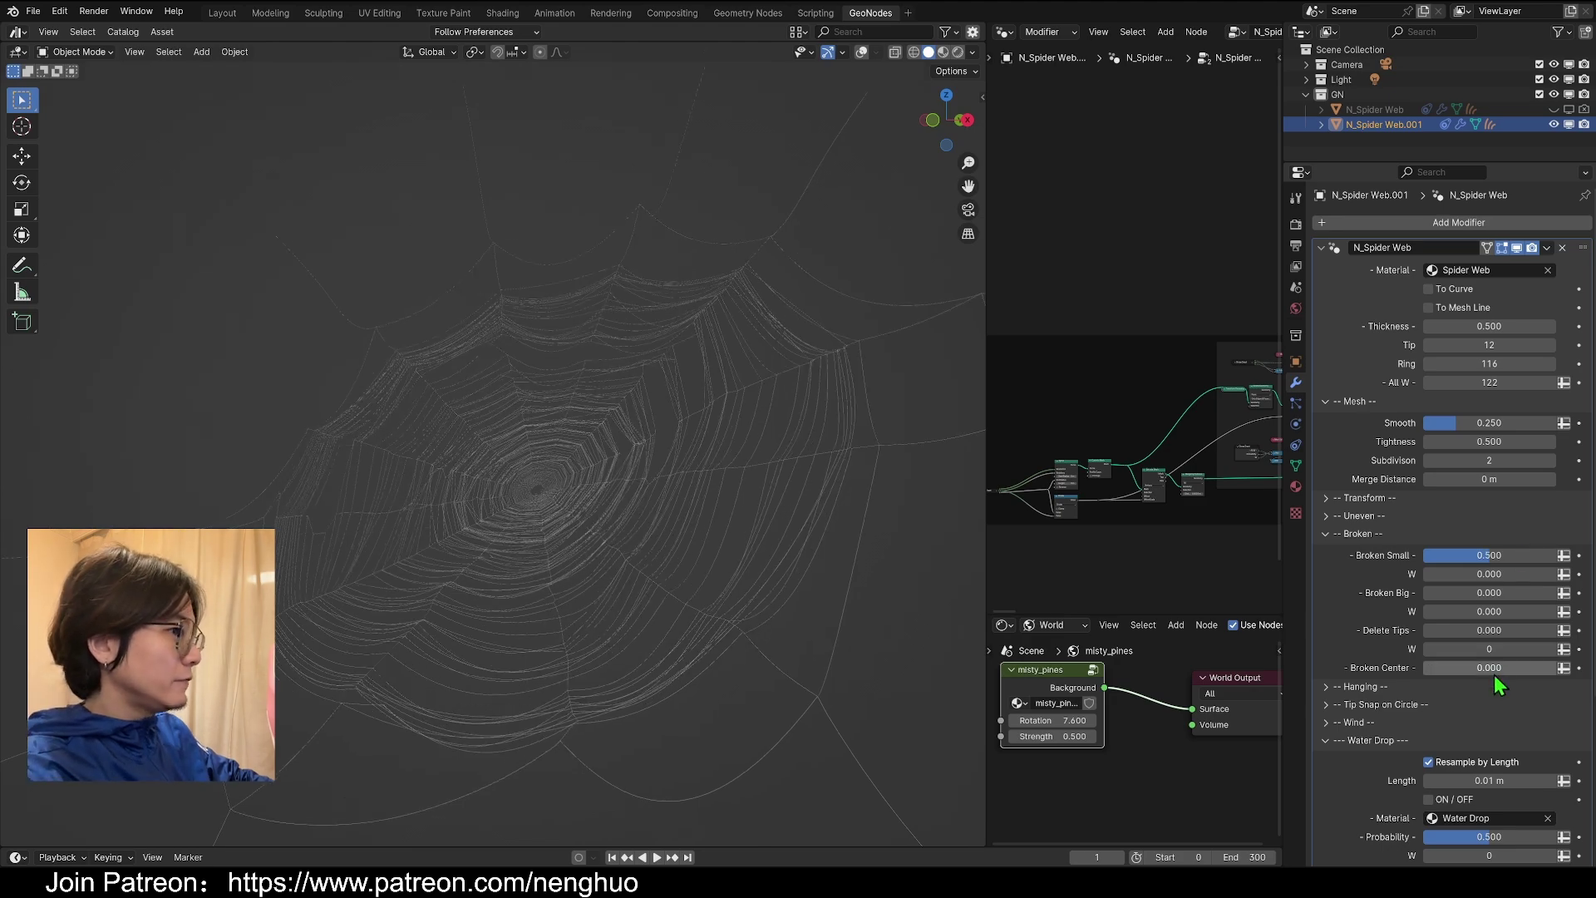
- Set Broken Big to 0.4 with the water drops on and inspect the torn hole and its loose strands
middle_drag(798, 366, 658, 359)
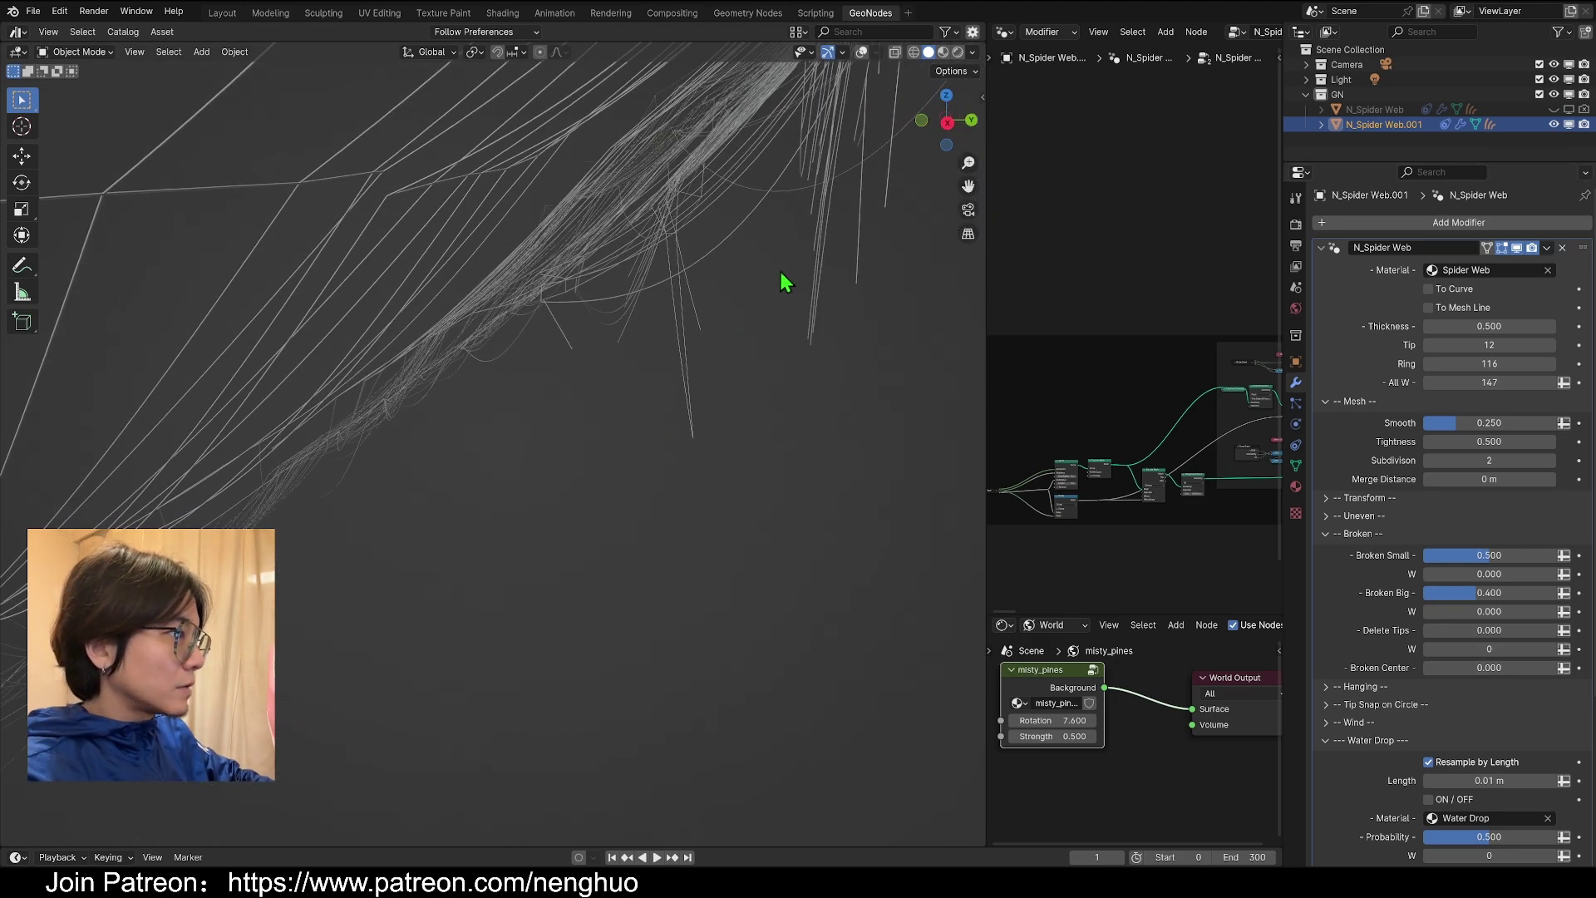
scroll(1485, 648, down, 5)
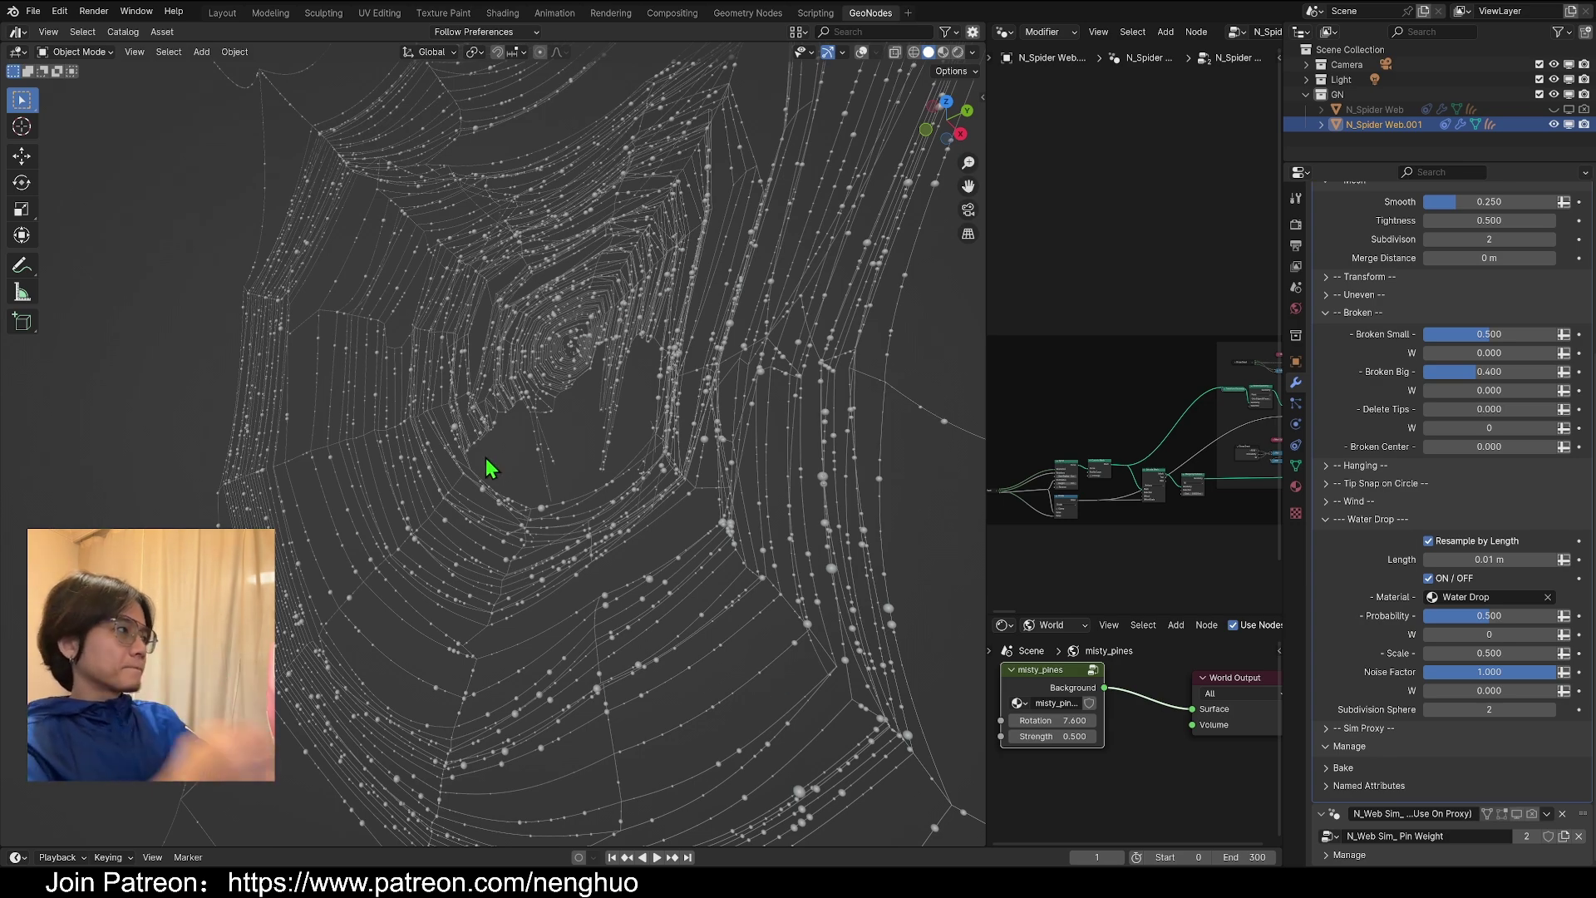
scroll(593, 446, up, 3)
middle_drag(654, 458, 832, 399)
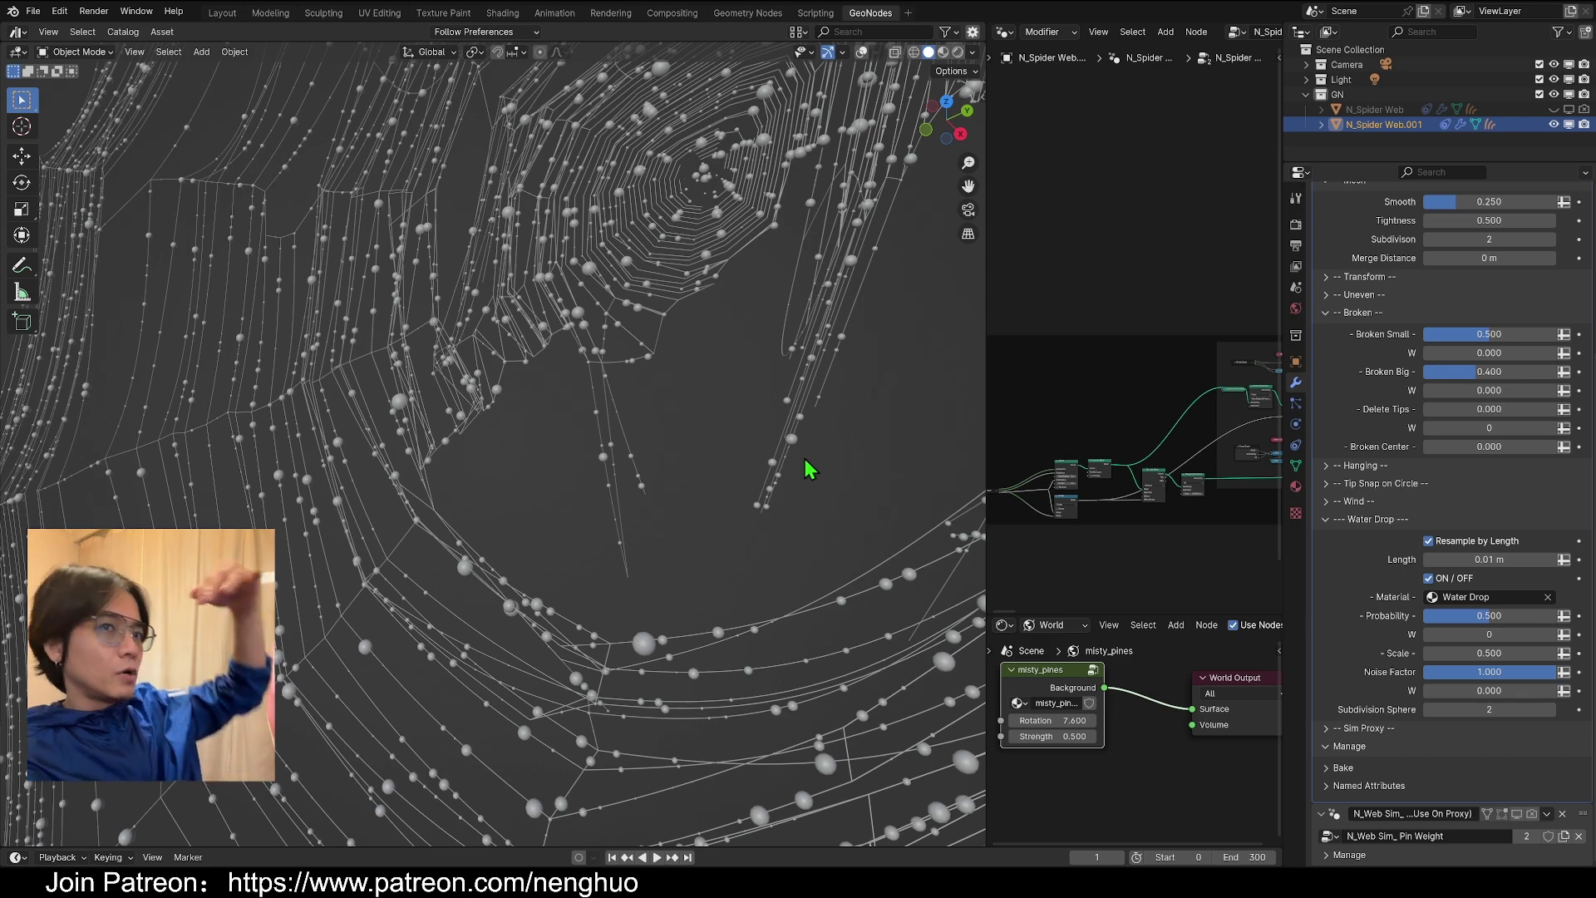
- Inspect the torn web's loose hanging strands from the side and back around toward the front
middle_drag(805, 460, 441, 538)
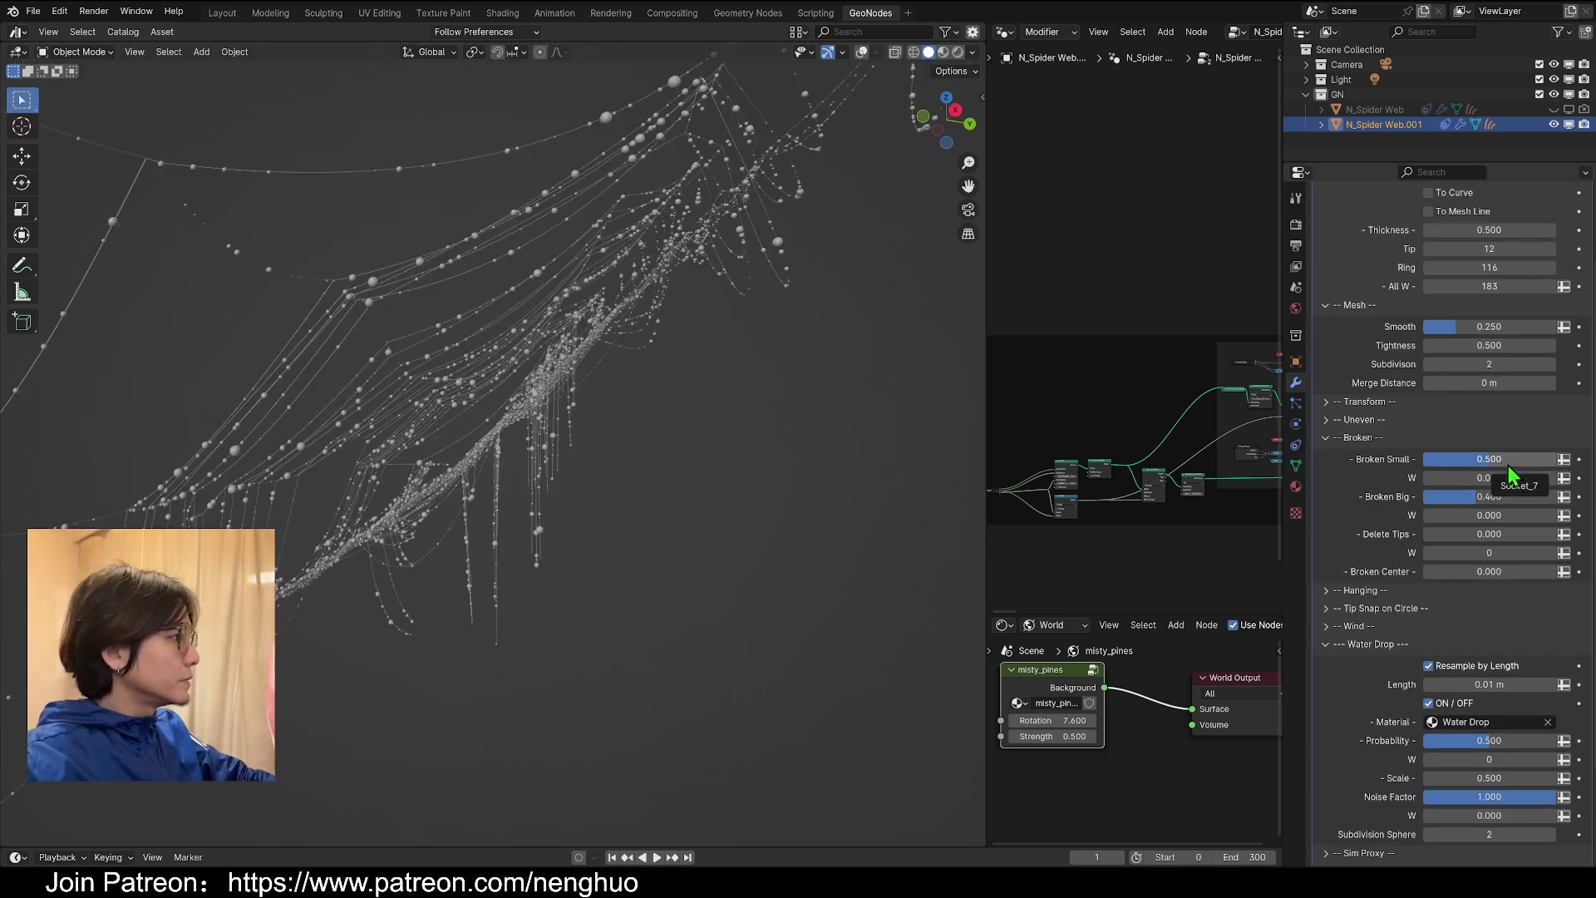
drag(1489, 459, 1424, 459)
right_click(1423, 459)
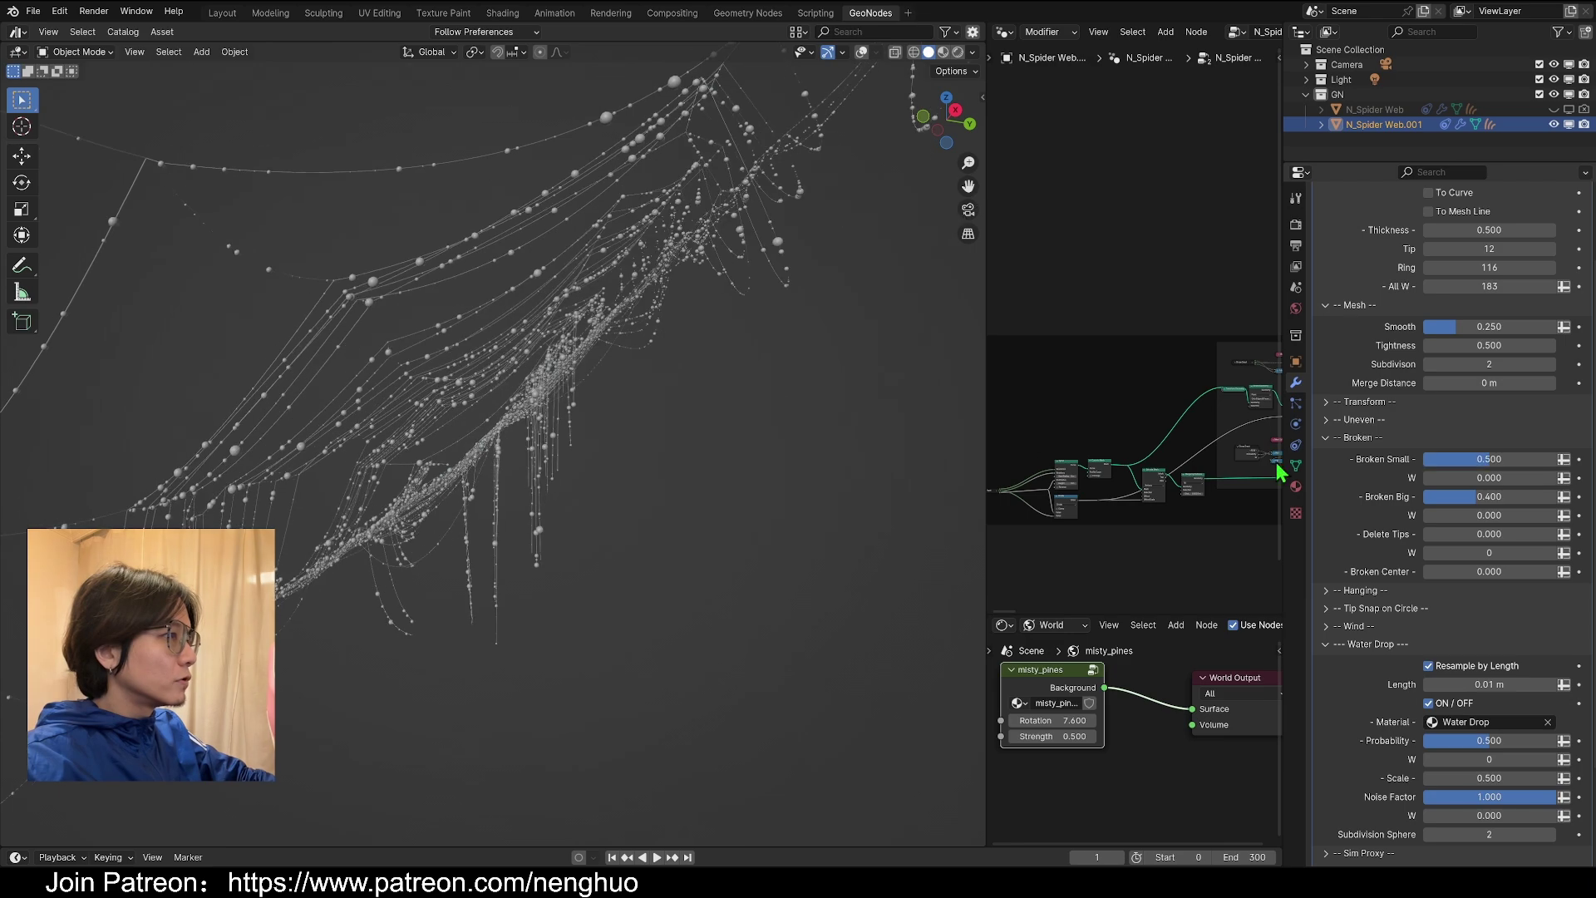
scroll(589, 425, down, 5)
middle_drag(589, 425, 683, 519)
scroll(683, 518, up, 5)
- Try higher Broken Big and Delete Tips values with the water drops off, settling them at 0.017 and 0.112 with the drops back on
click(1428, 703)
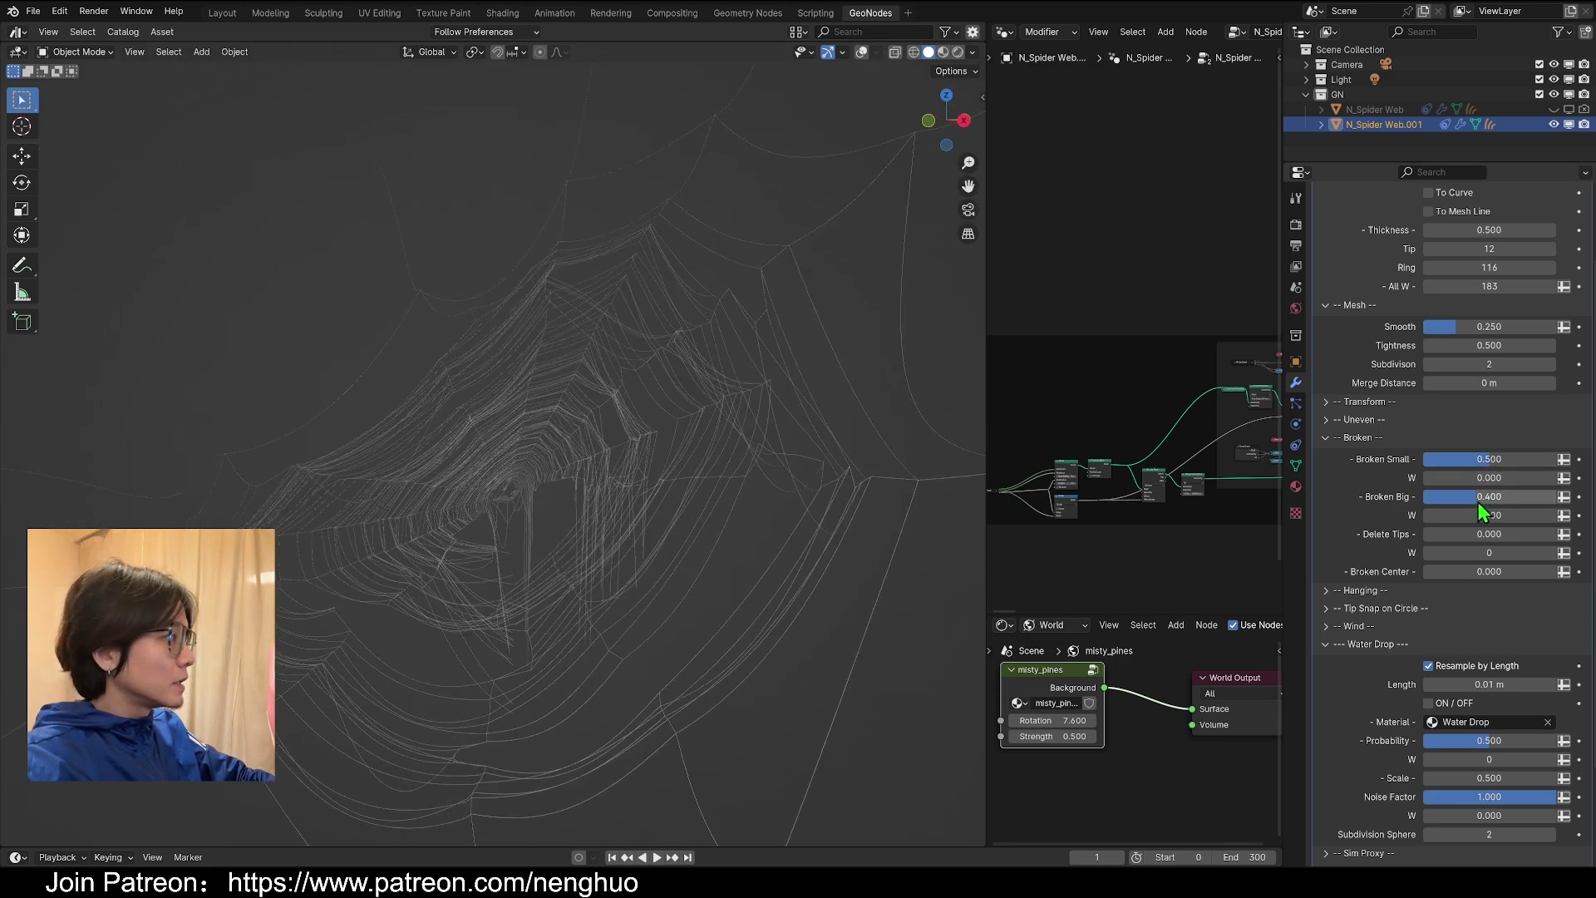
click(1477, 503)
drag(1476, 497, 1510, 497)
drag(1510, 497, 1556, 535)
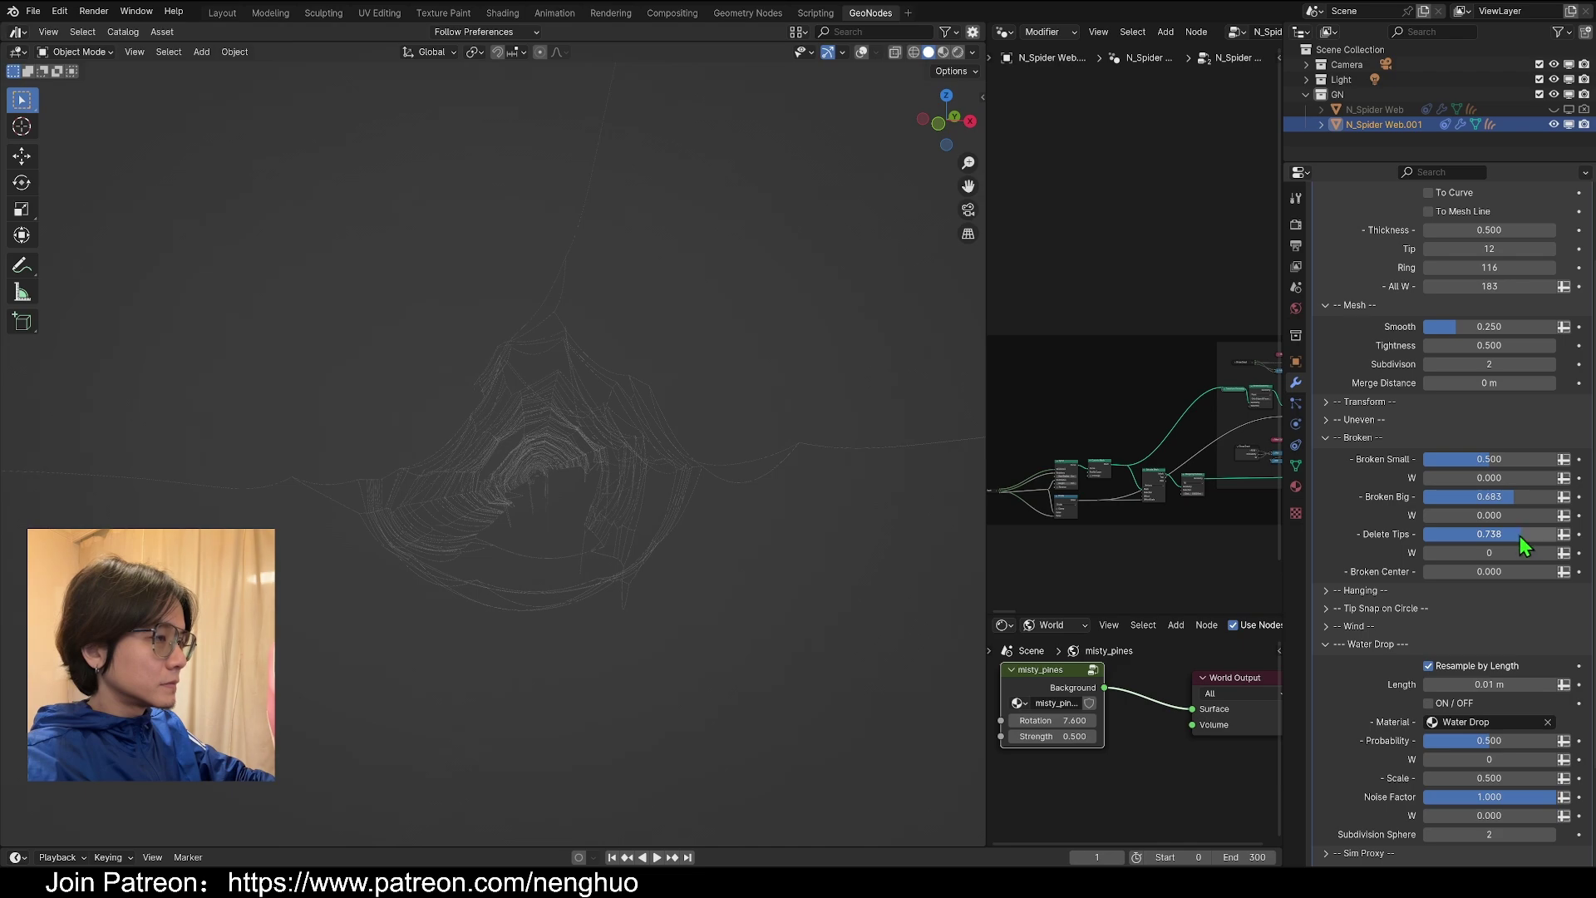
middle_drag(748, 337, 880, 352)
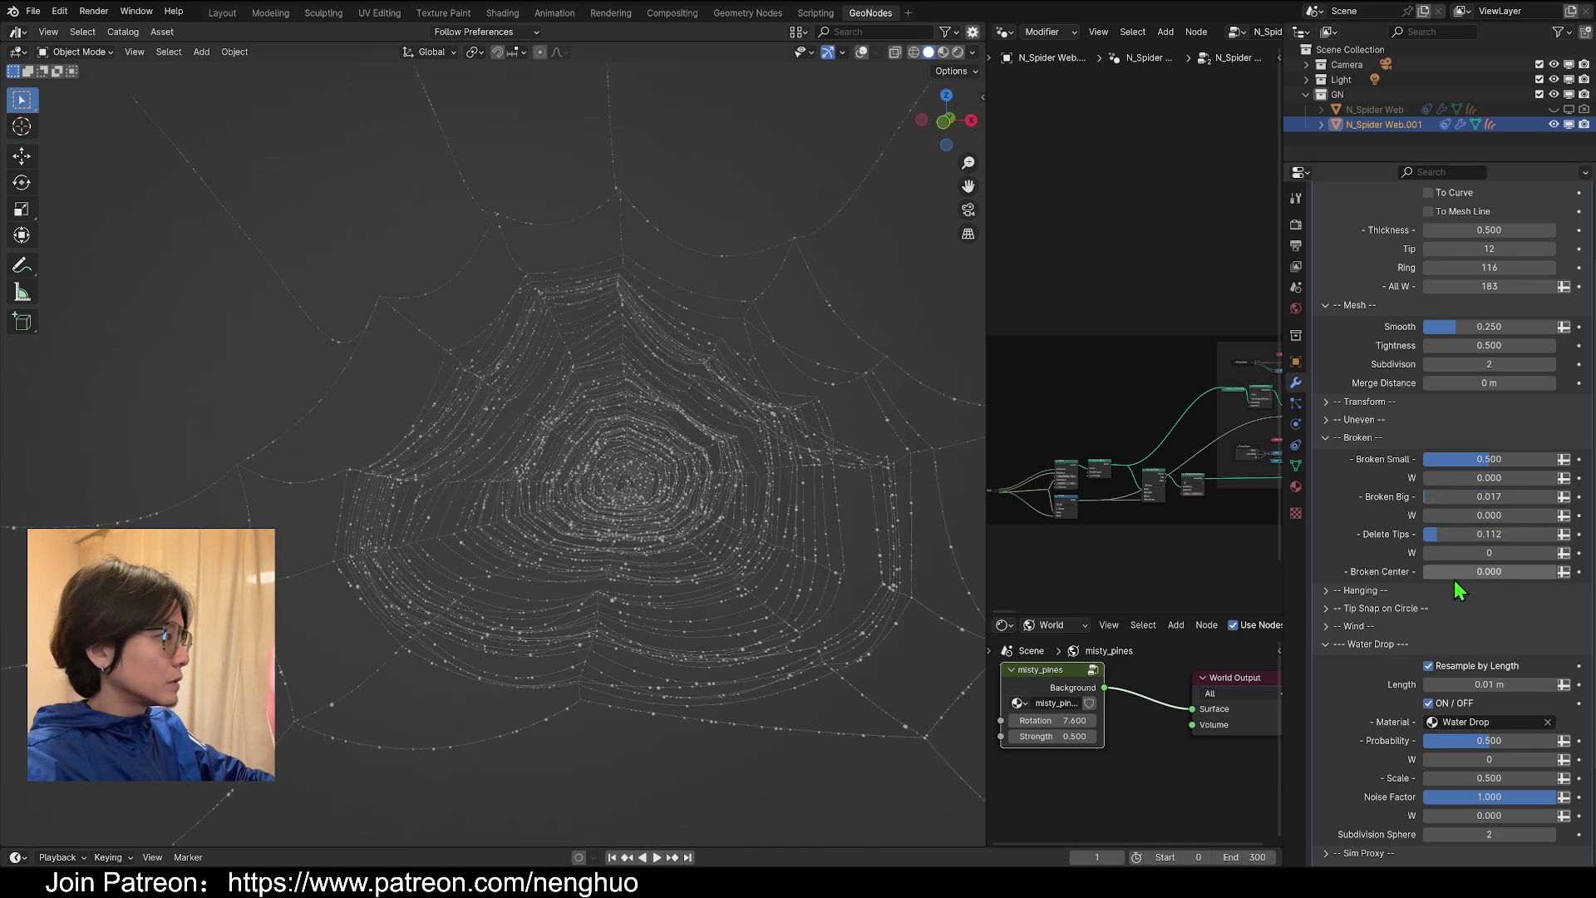
- Try Broken Center at 0.470 and above, inspect the web's middle, and return it to 0
drag(1461, 572, 1485, 571)
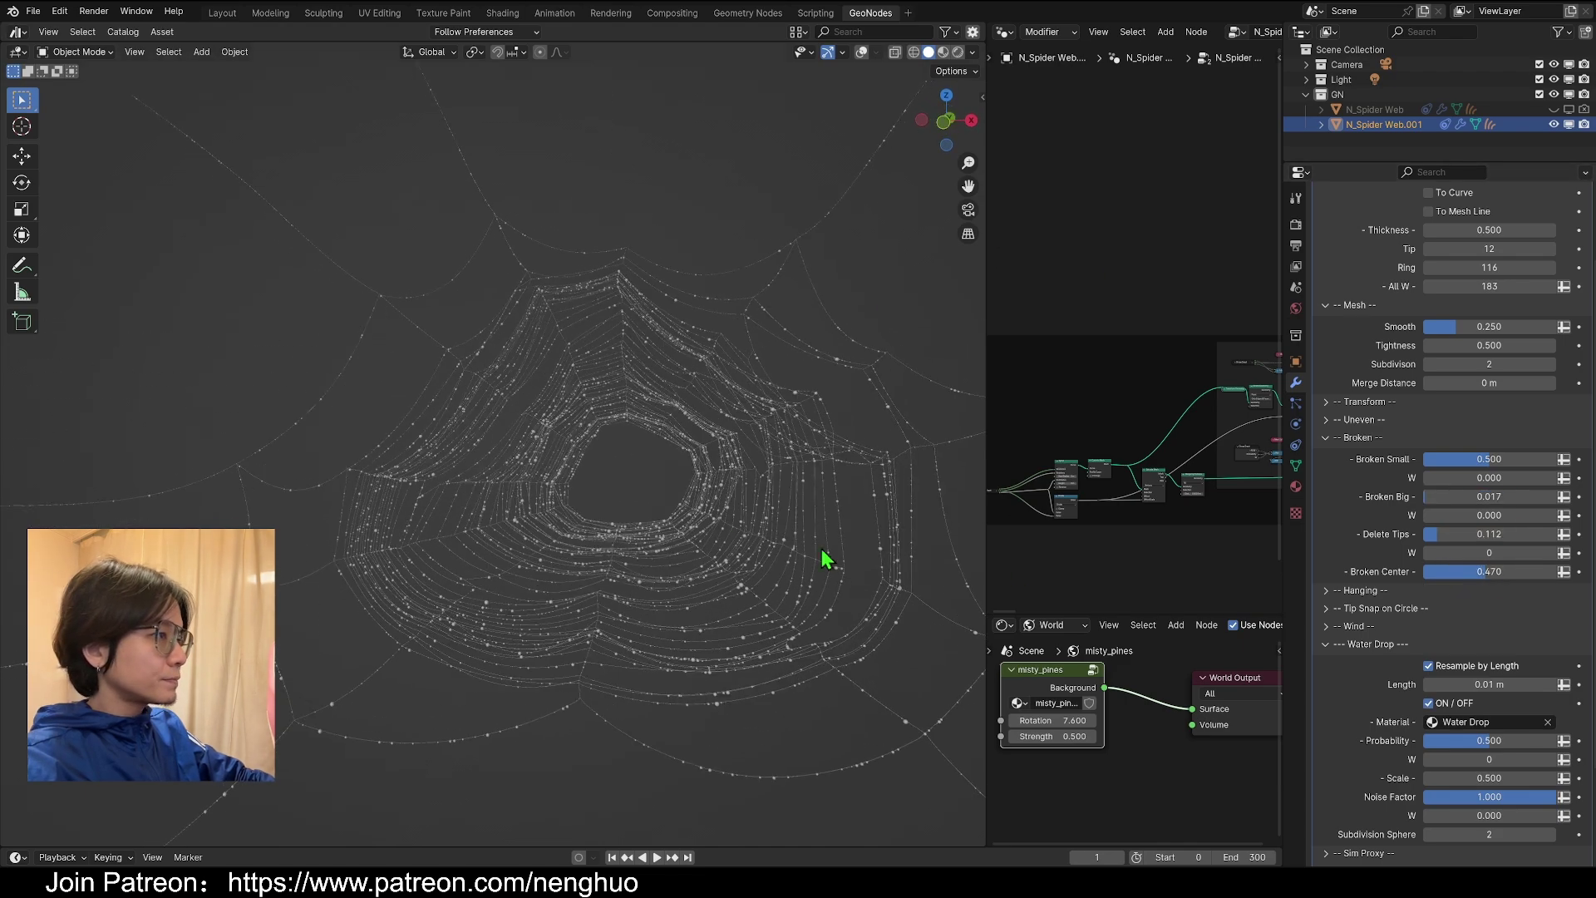
middle_drag(825, 559, 589, 416)
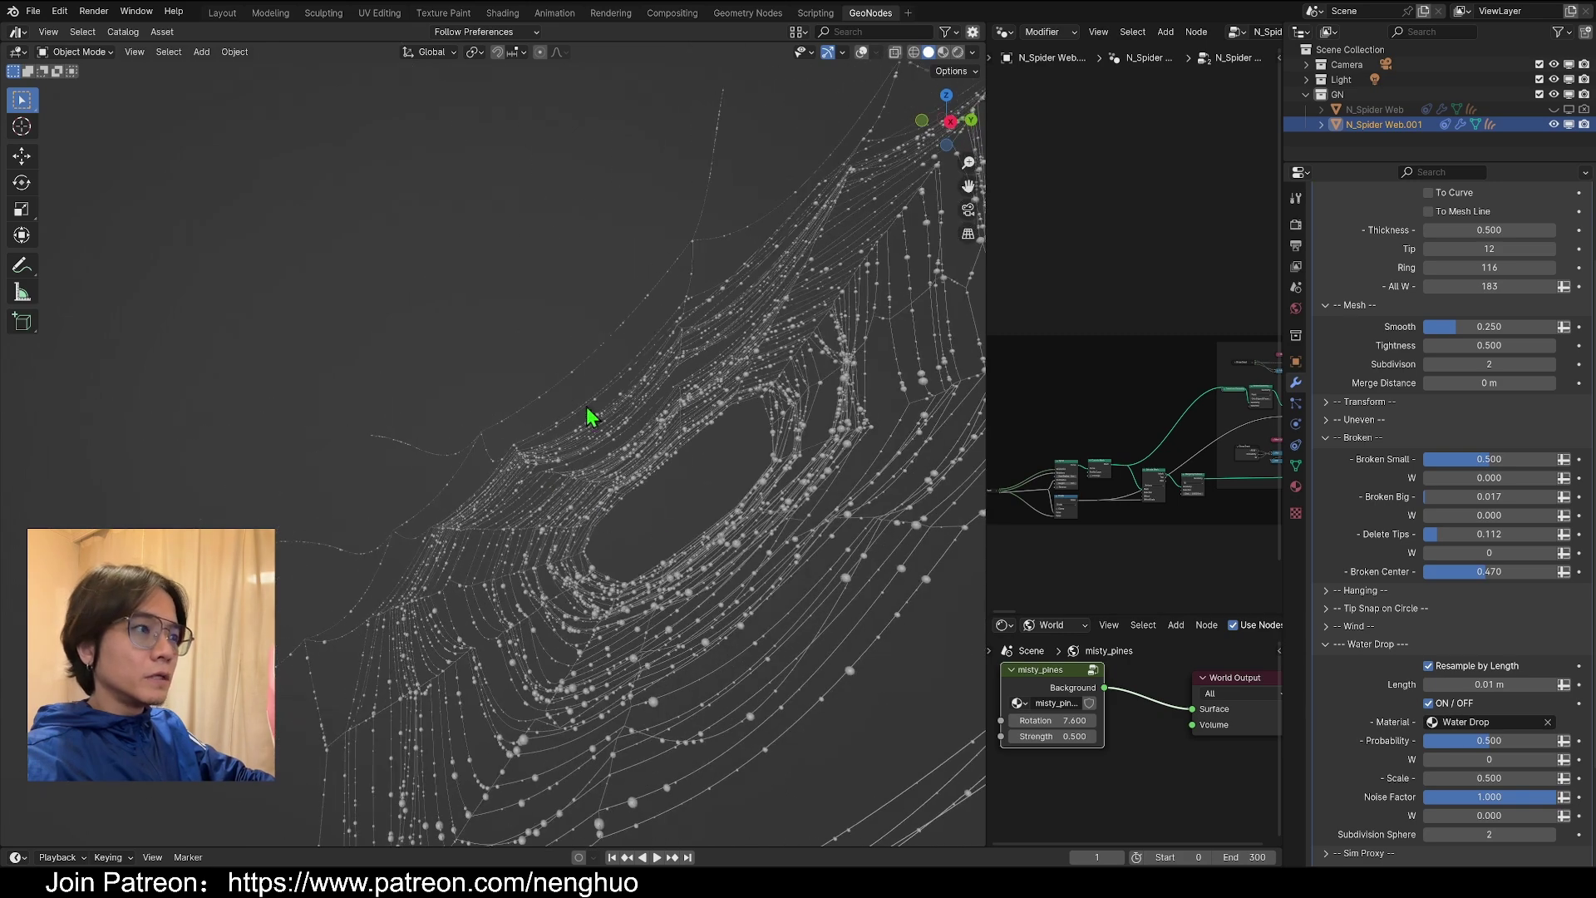
middle_drag(831, 509, 752, 574)
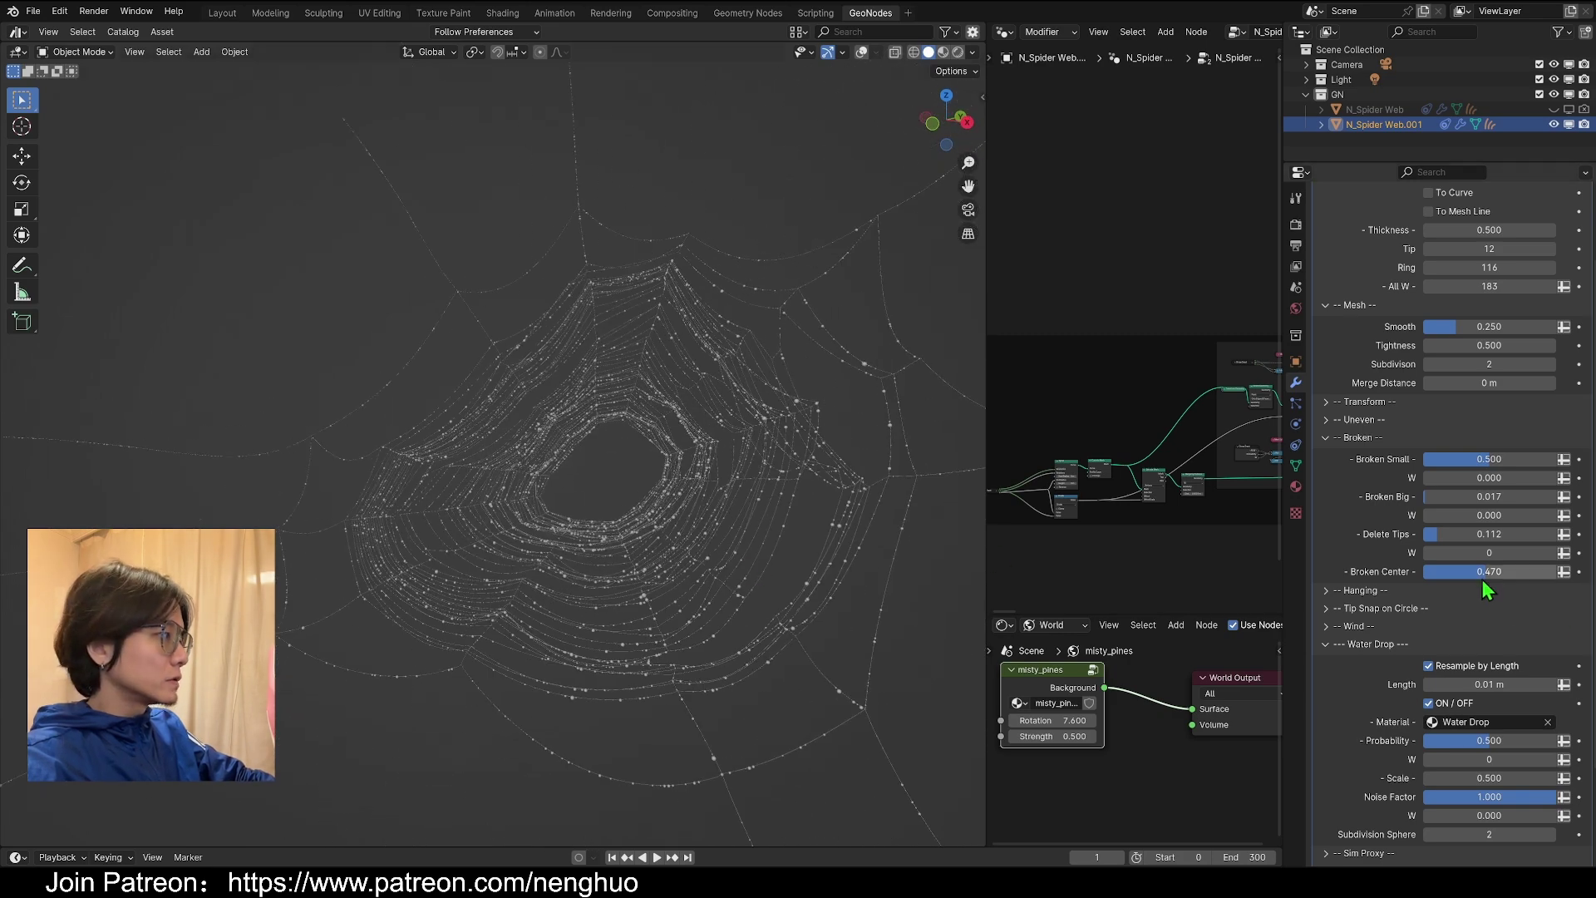
drag(1485, 571, 1524, 571)
middle_drag(631, 465, 697, 479)
scroll(697, 479, up, 3)
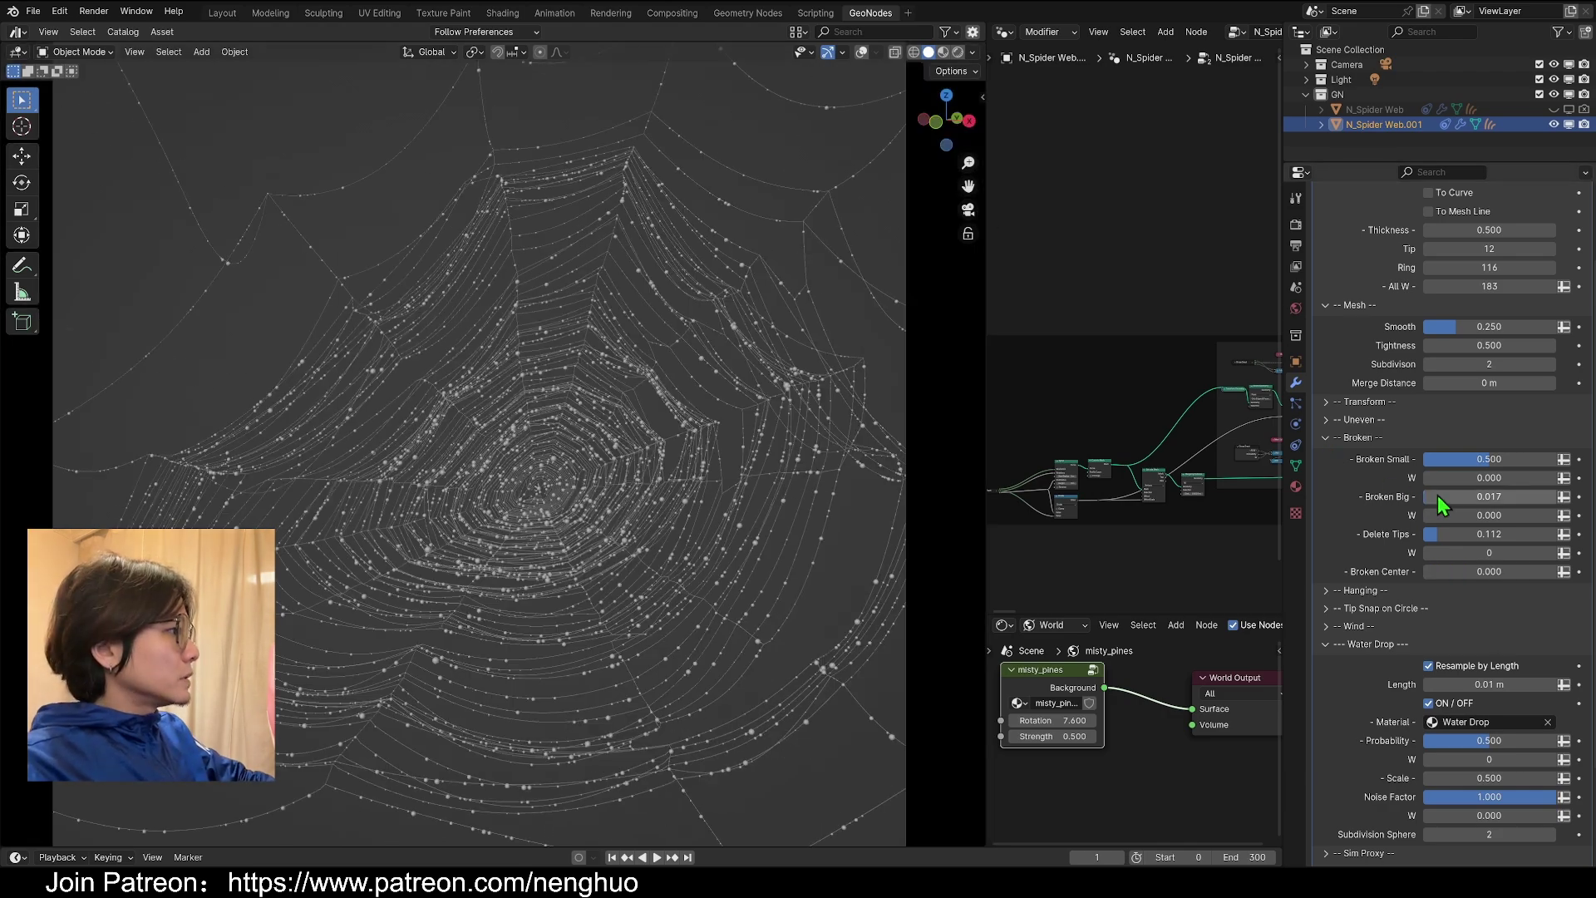
- Set Broken Big to 0.388 and Grid Hanging to 1
drag(1428, 497, 1479, 496)
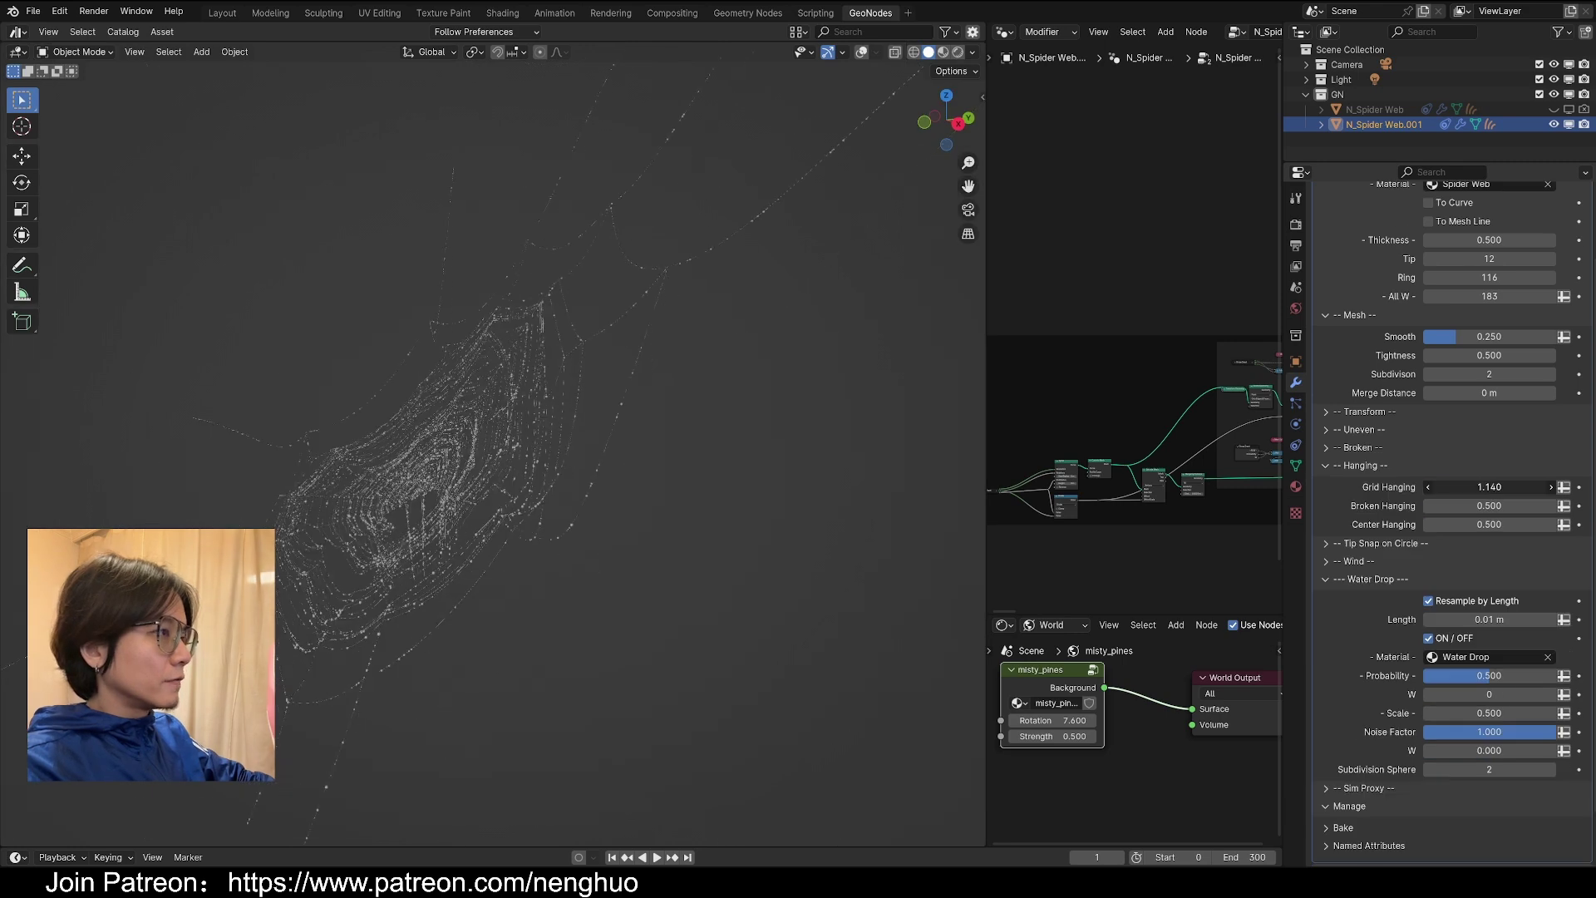
drag(1490, 486, 1529, 508)
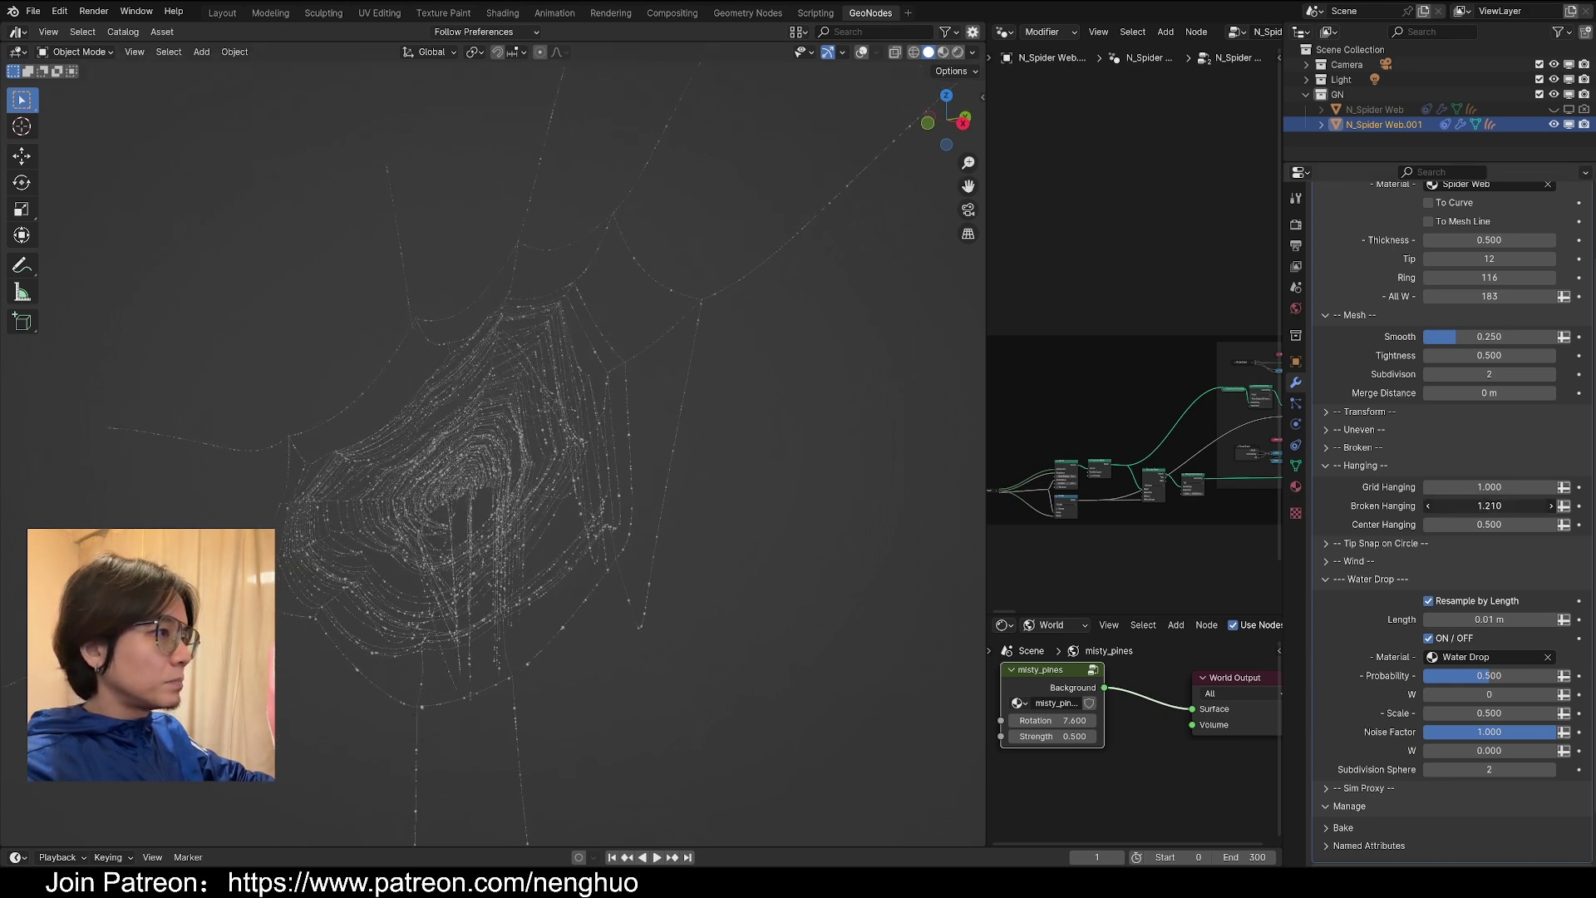
- Inspect the loose strands from the side with Broken Hanging at 1.210 and lower it to 0.580
middle_drag(695, 516, 534, 449)
middle_drag(387, 598, 456, 563)
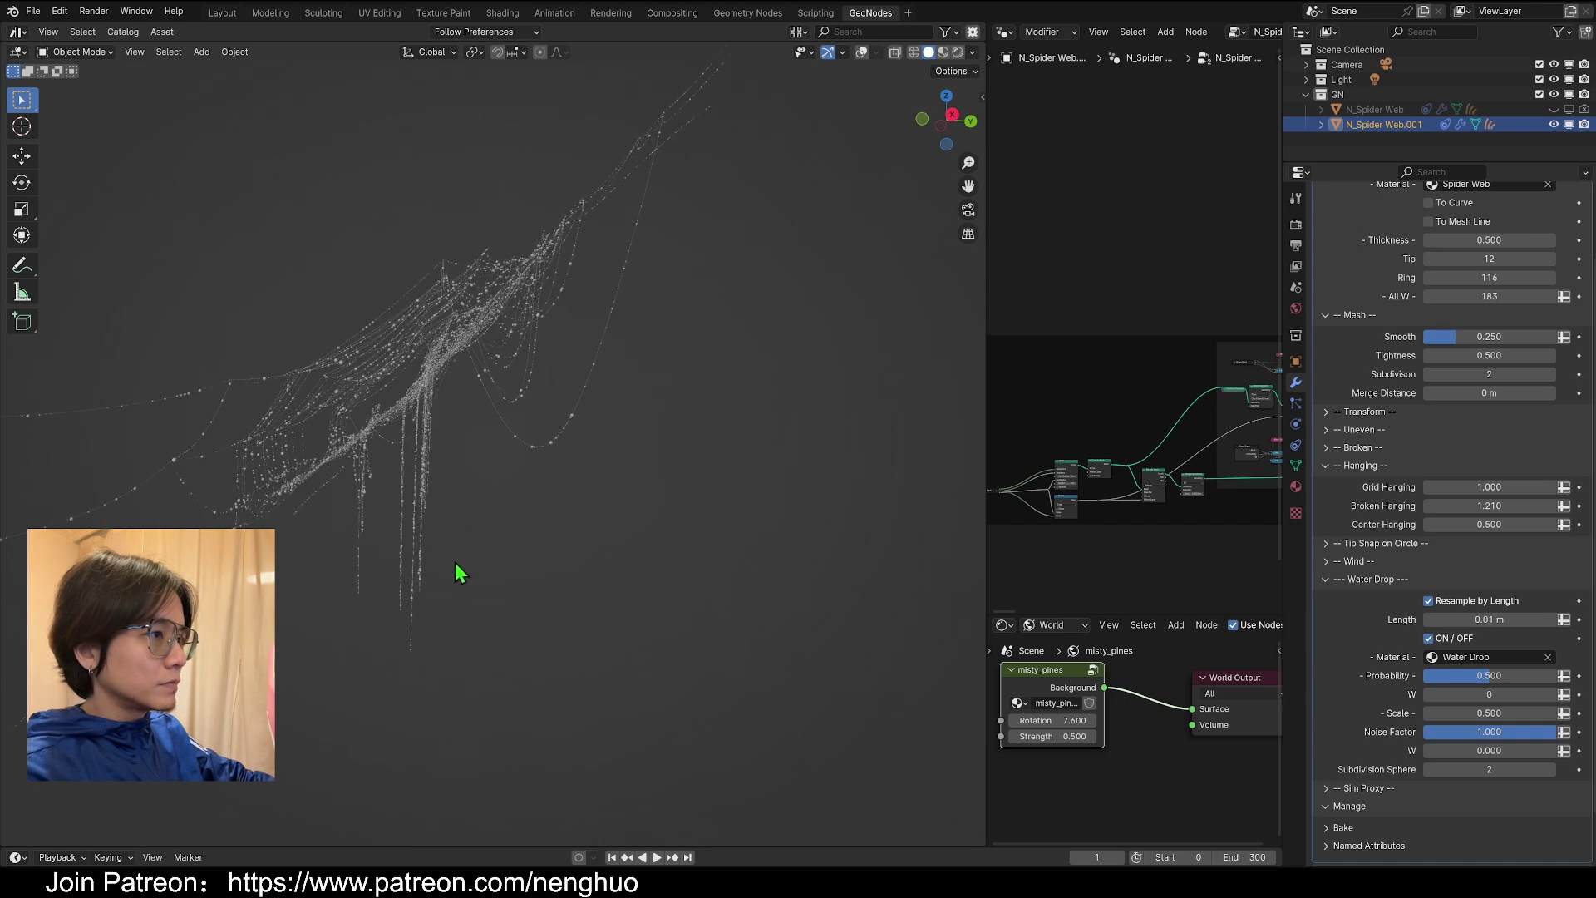
mouse_move(1494, 506)
mouse_down()
mouse_move(1384, 506)
mouse_move(1463, 506)
mouse_up()
middle_drag(467, 517, 541, 556)
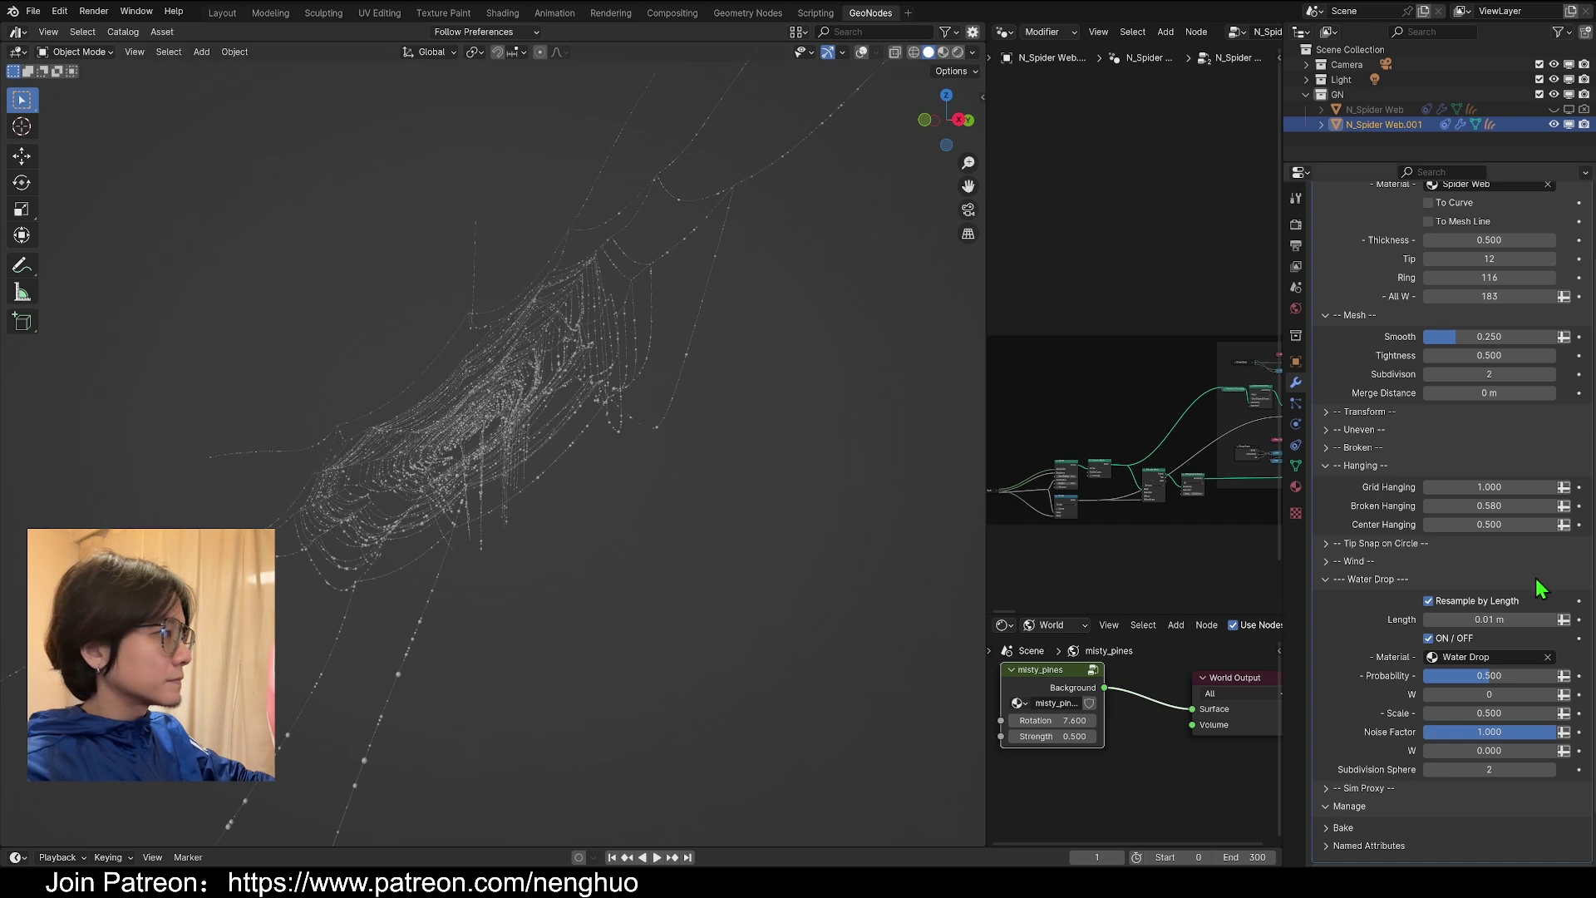
- Try Center Hanging at 1 and at 0 to compare how far the web's middle sags
drag(1513, 524, 1555, 524)
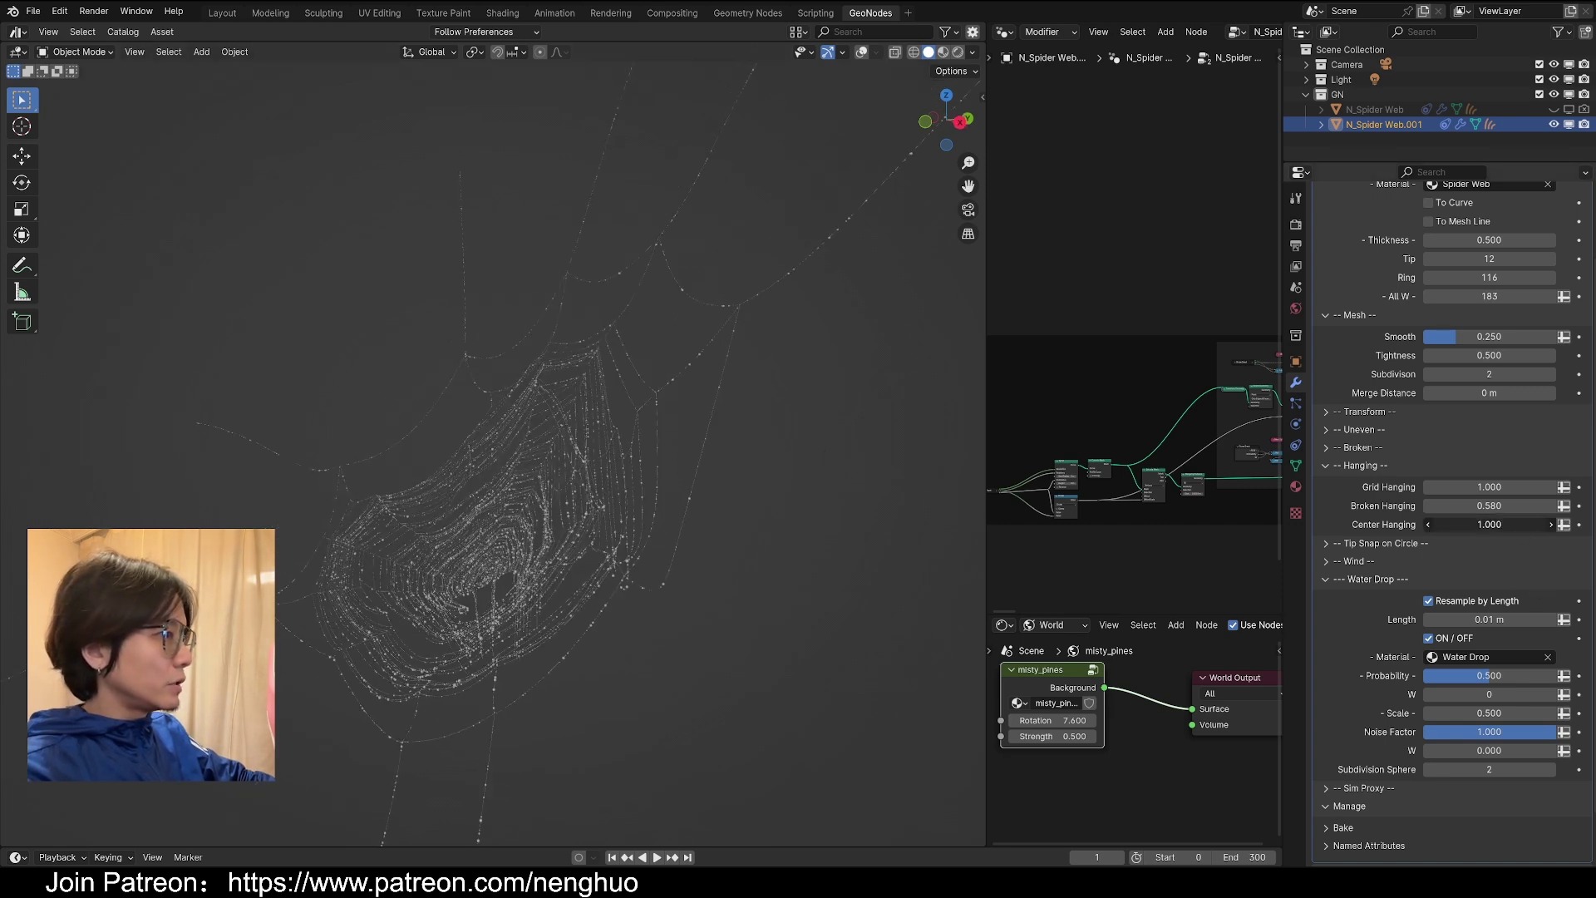
middle_drag(615, 453, 651, 464)
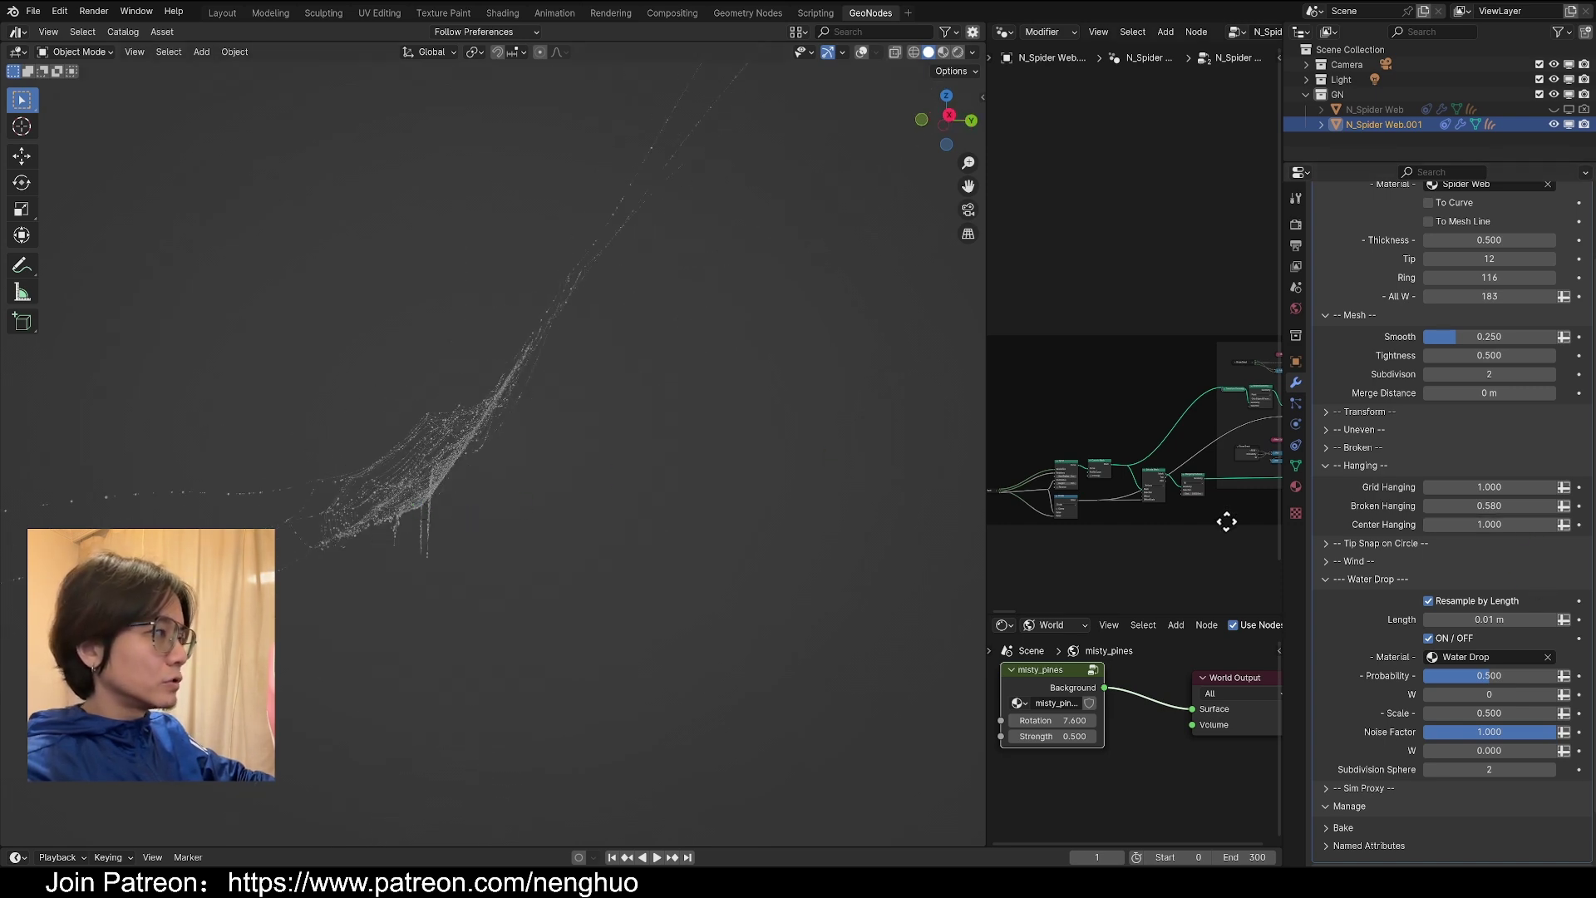
click(1526, 525)
text(0)
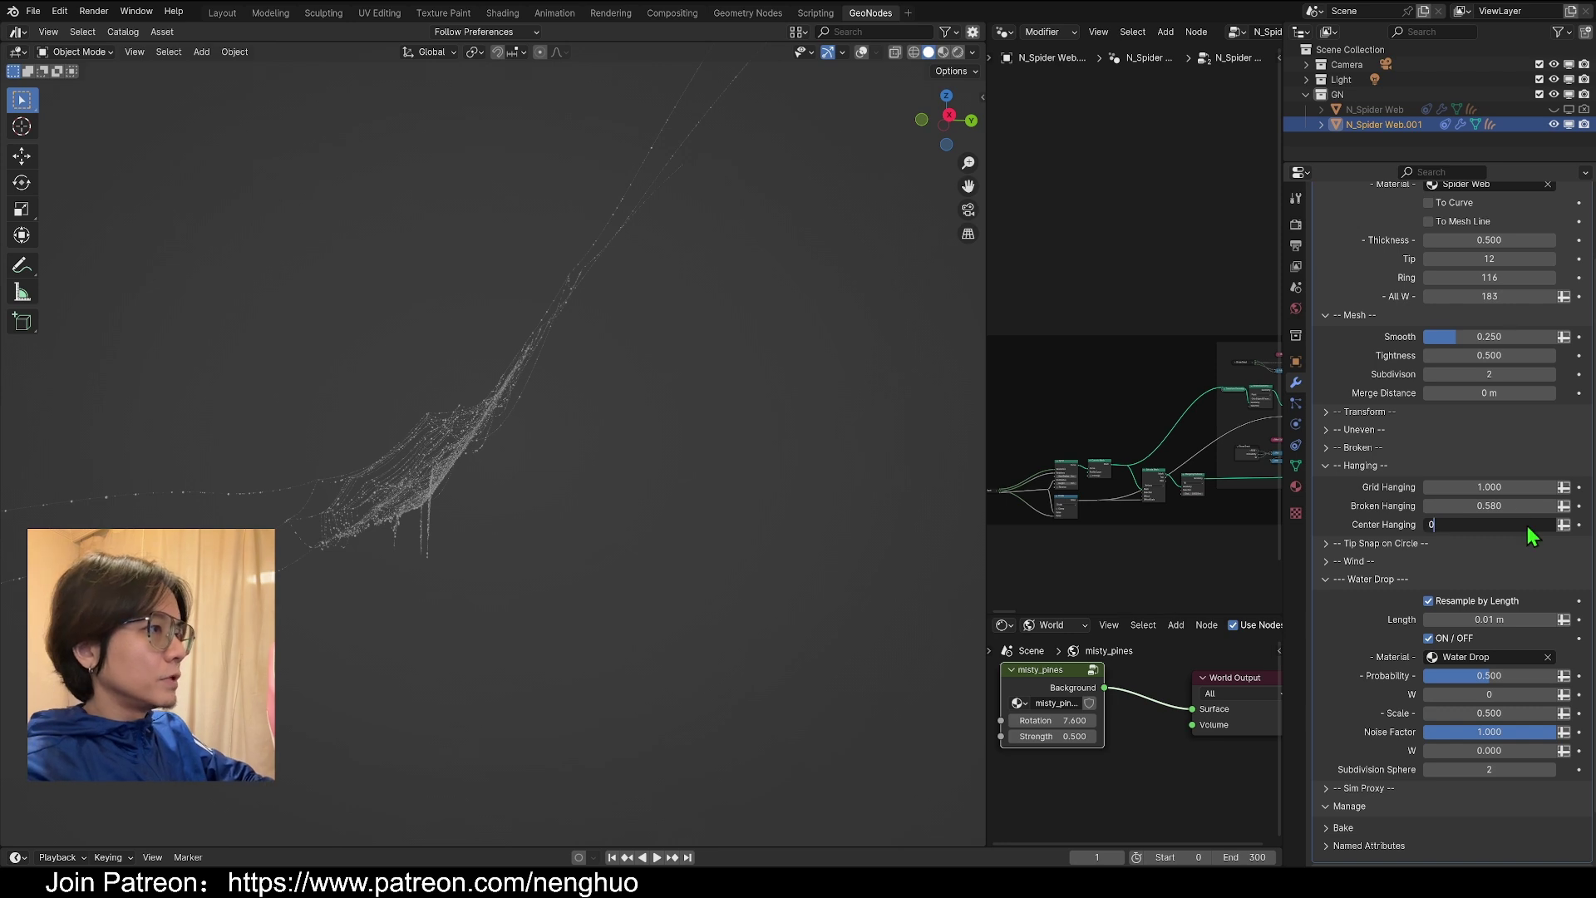
key(Return)
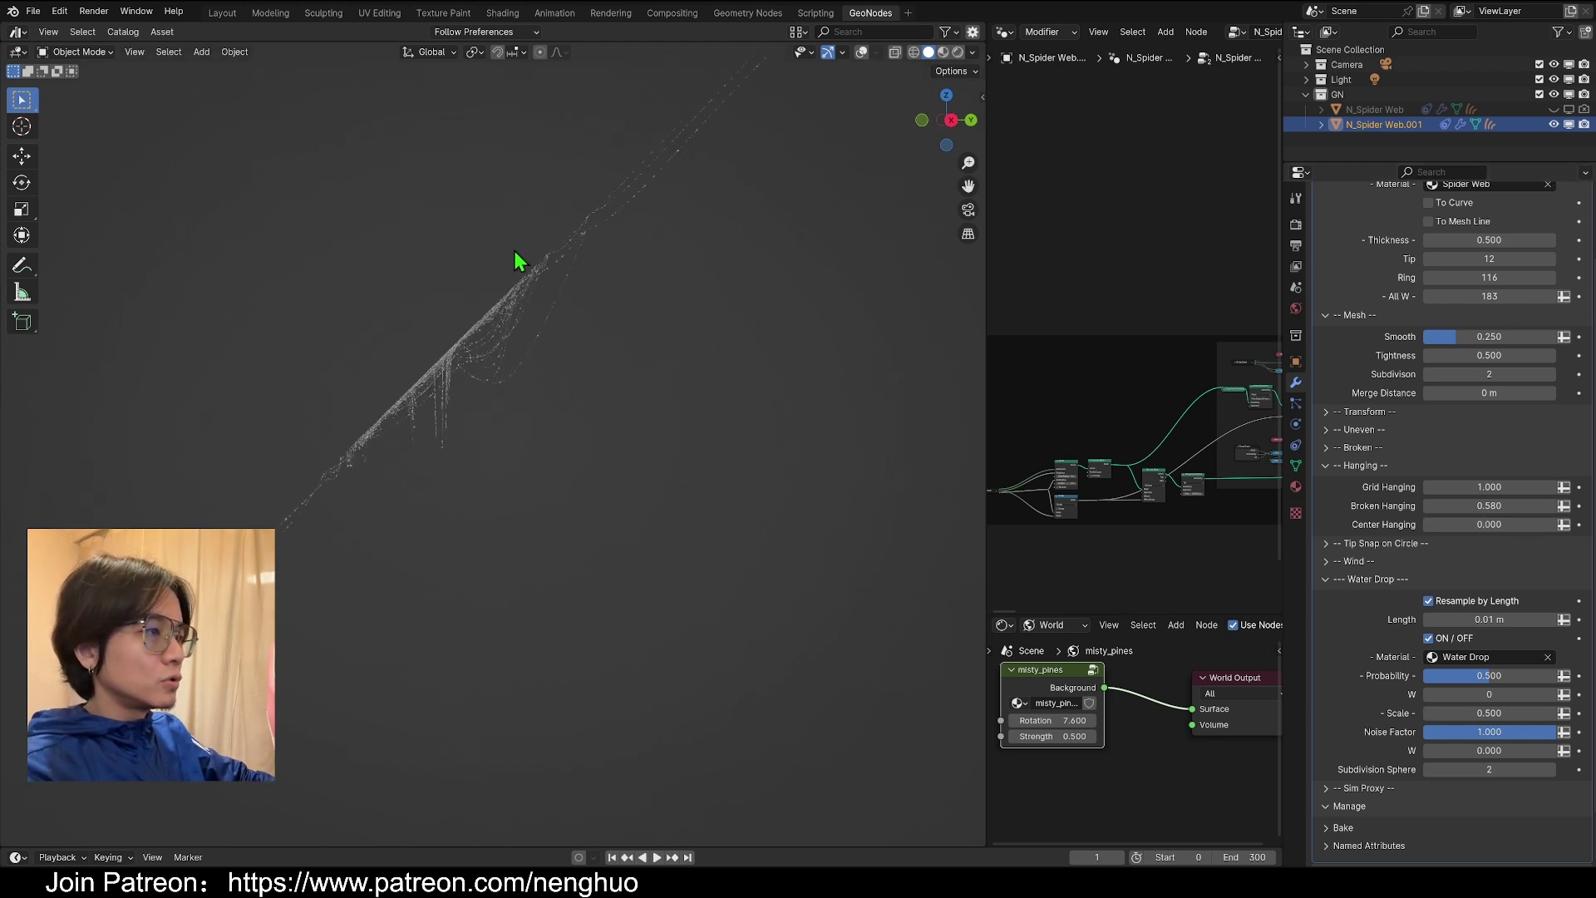
- Set Center Hanging to 0.690, raise it further, and inspect the sagging middle of the web from different angles
key(KP_3)
mouse_move(1490, 524)
mouse_down()
mouse_move(1567, 525)
mouse_move(1505, 525)
mouse_up()
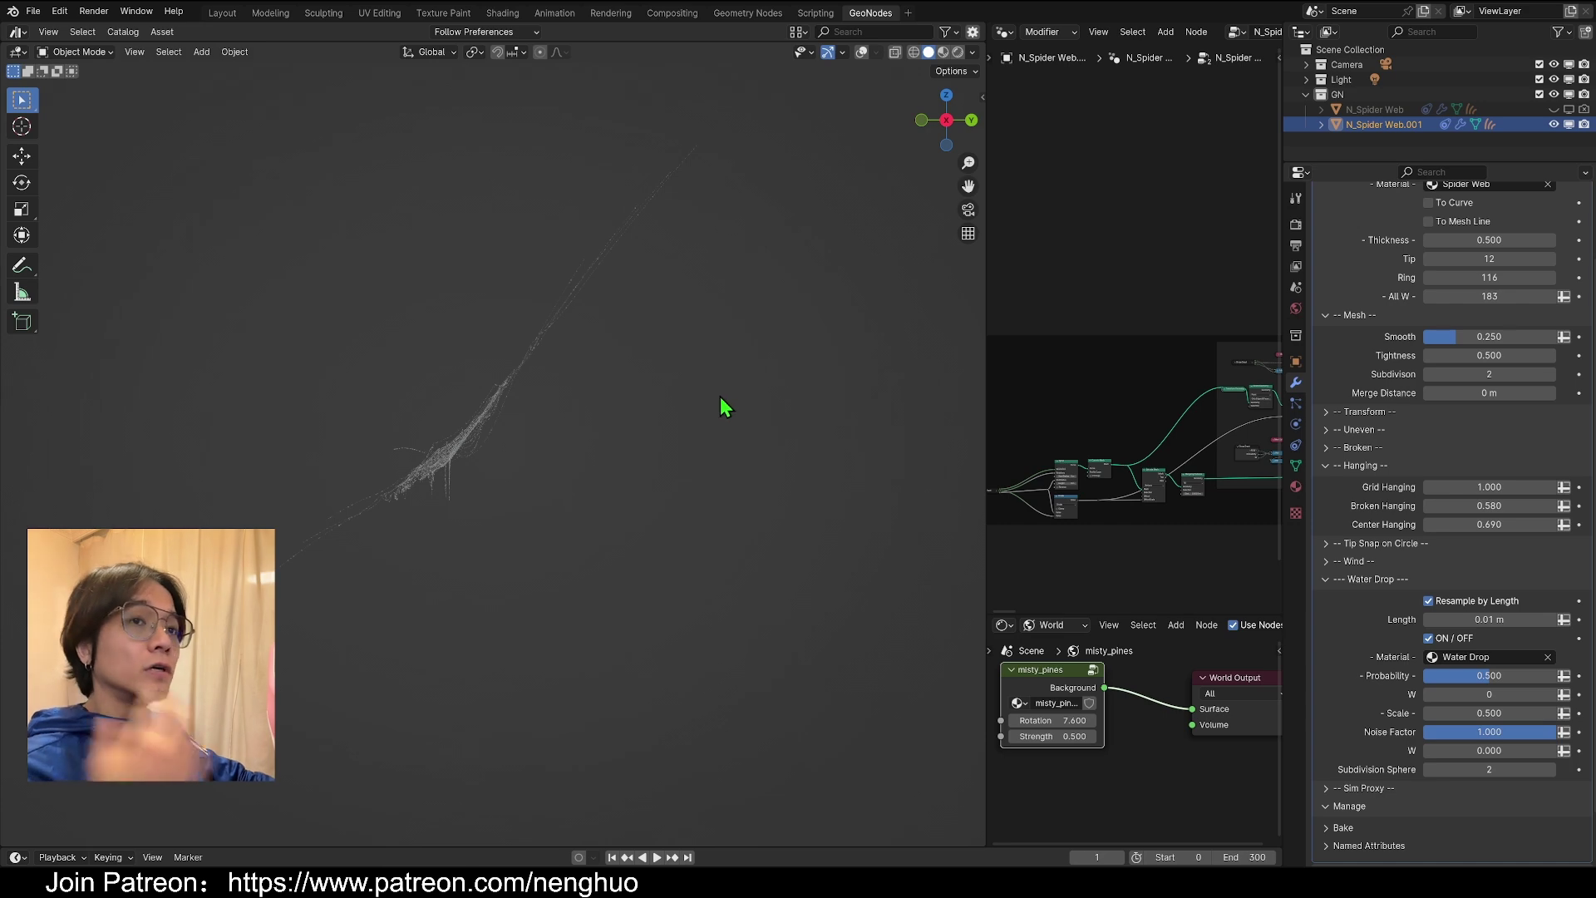
middle_drag(720, 398, 648, 366)
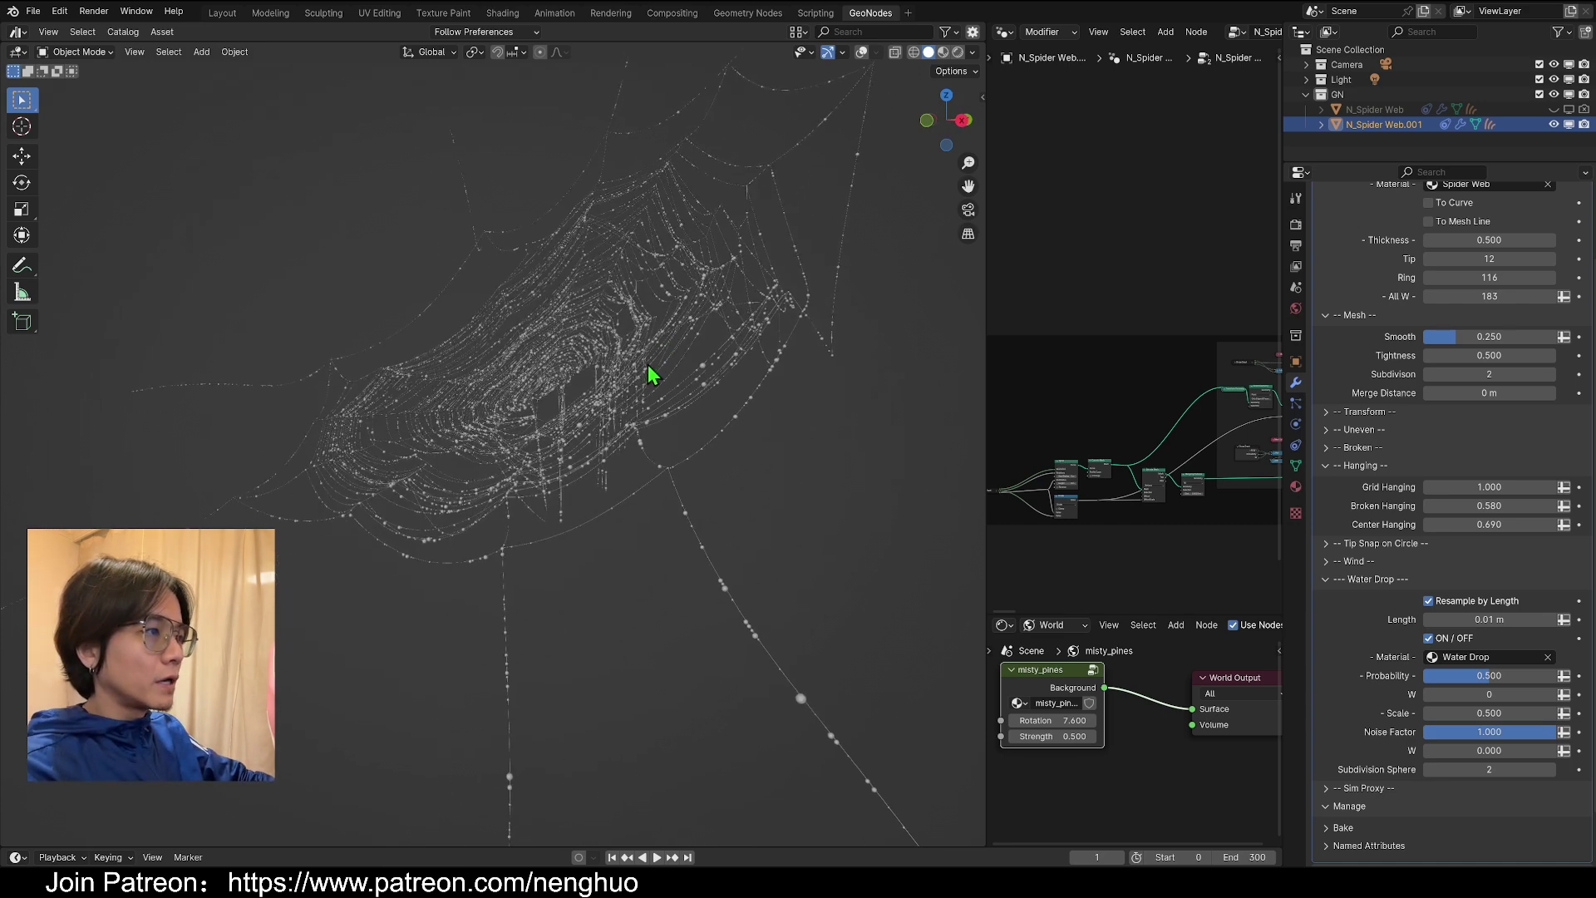
mouse_move(1517, 524)
mouse_down()
mouse_move(1464, 525)
mouse_move(1543, 527)
mouse_up()
mouse_move(676, 537)
middle_down()
mouse_move(514, 473)
mouse_move(654, 517)
middle_up()
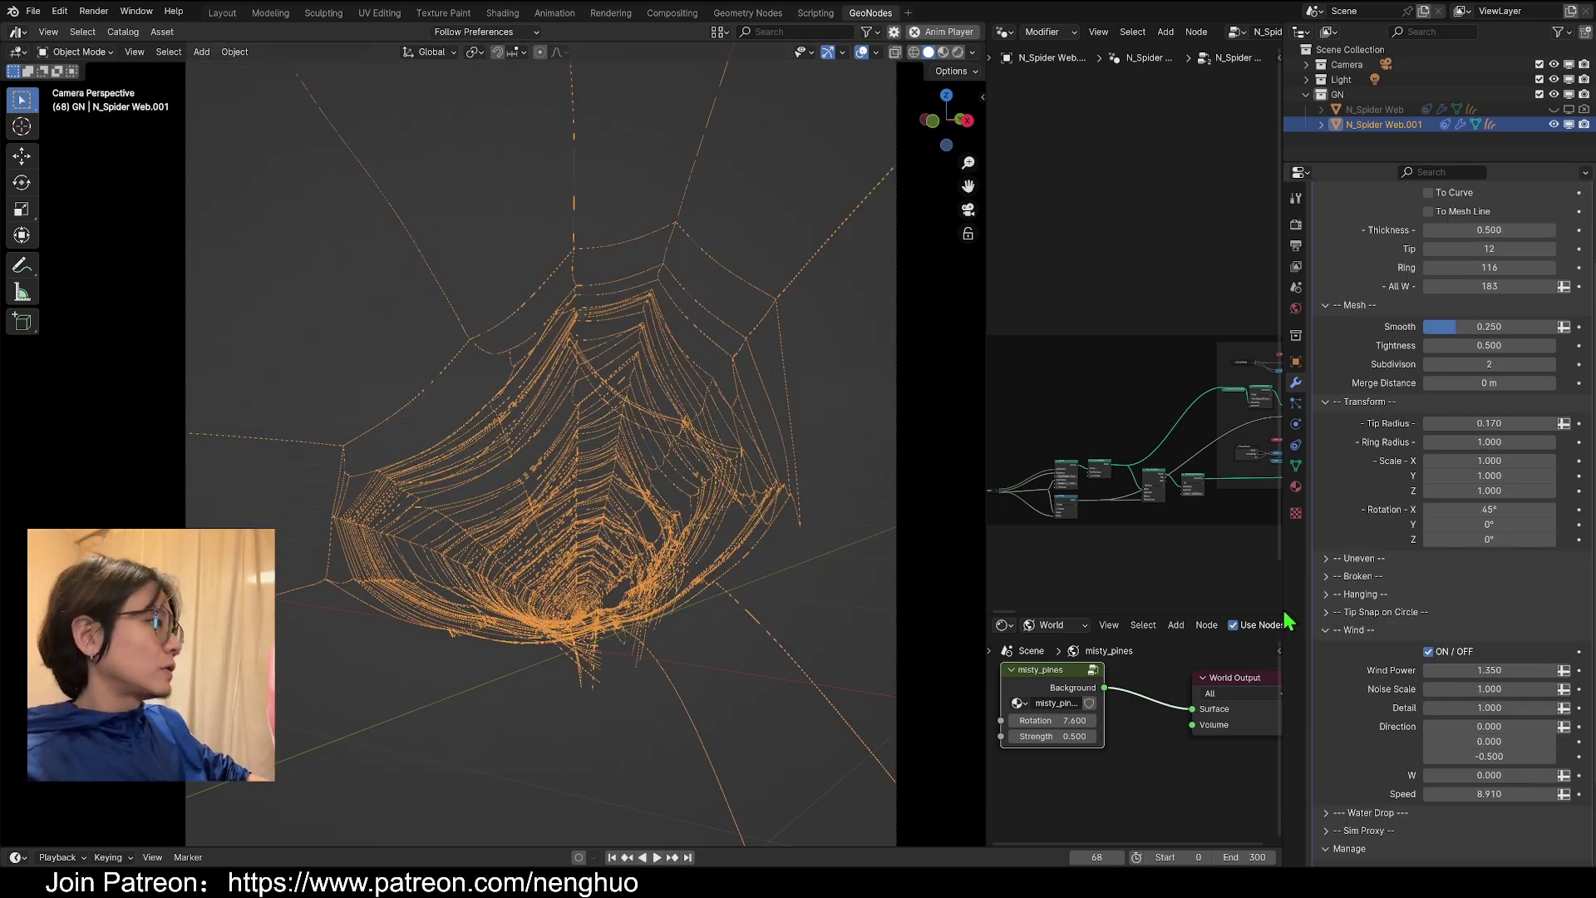
- Turn off the web's wind and open the Sim Proxy settings in place of the Wind settings
click(1329, 635)
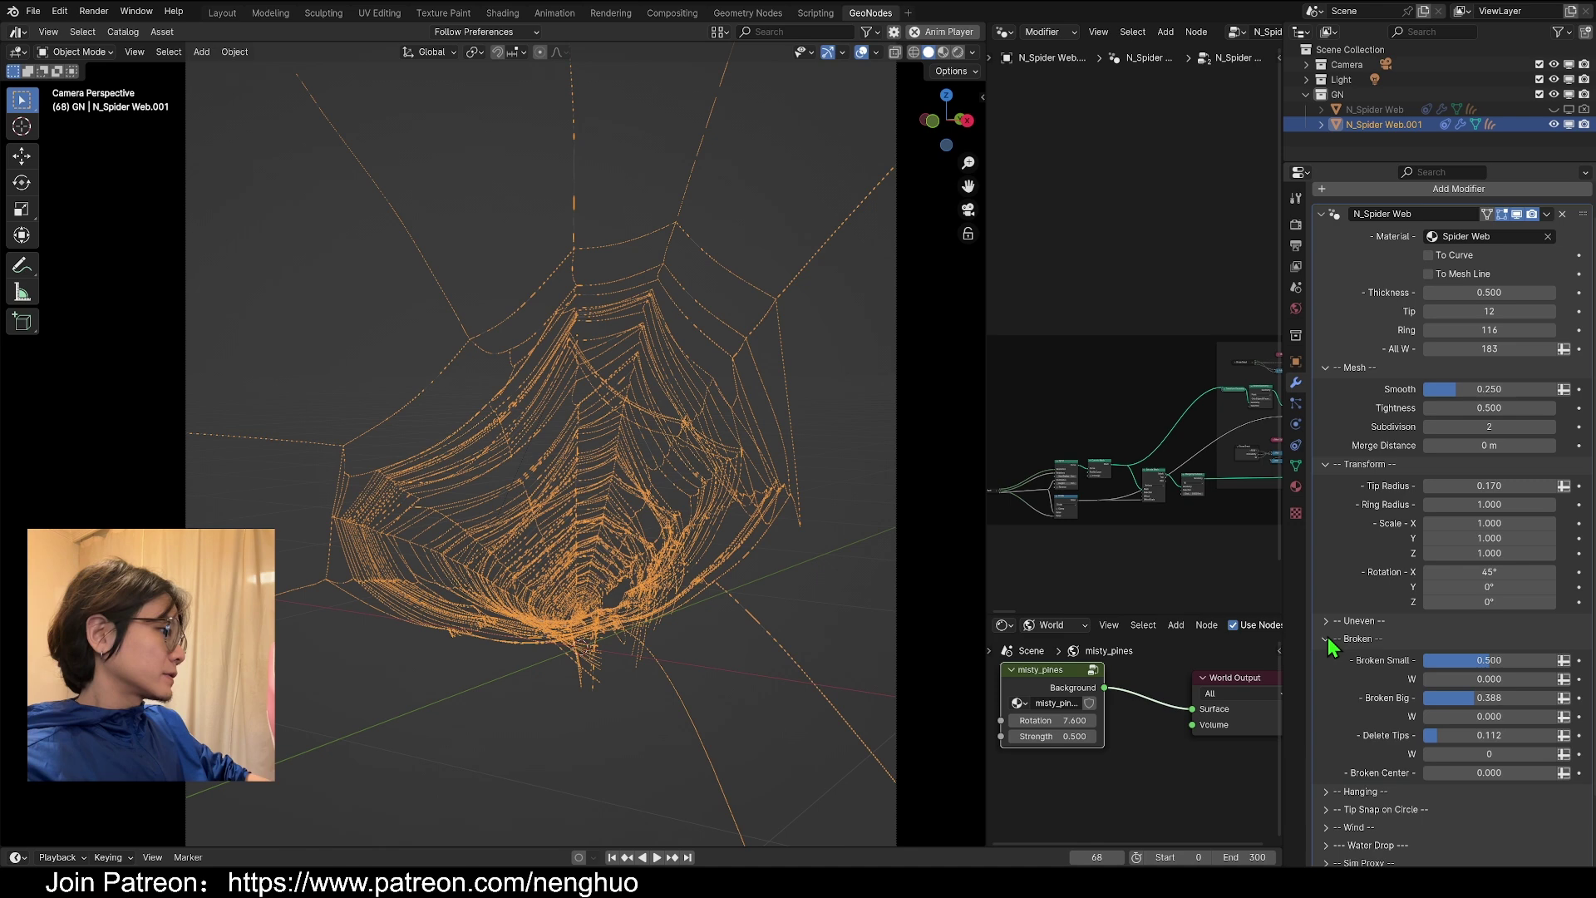
click(1368, 698)
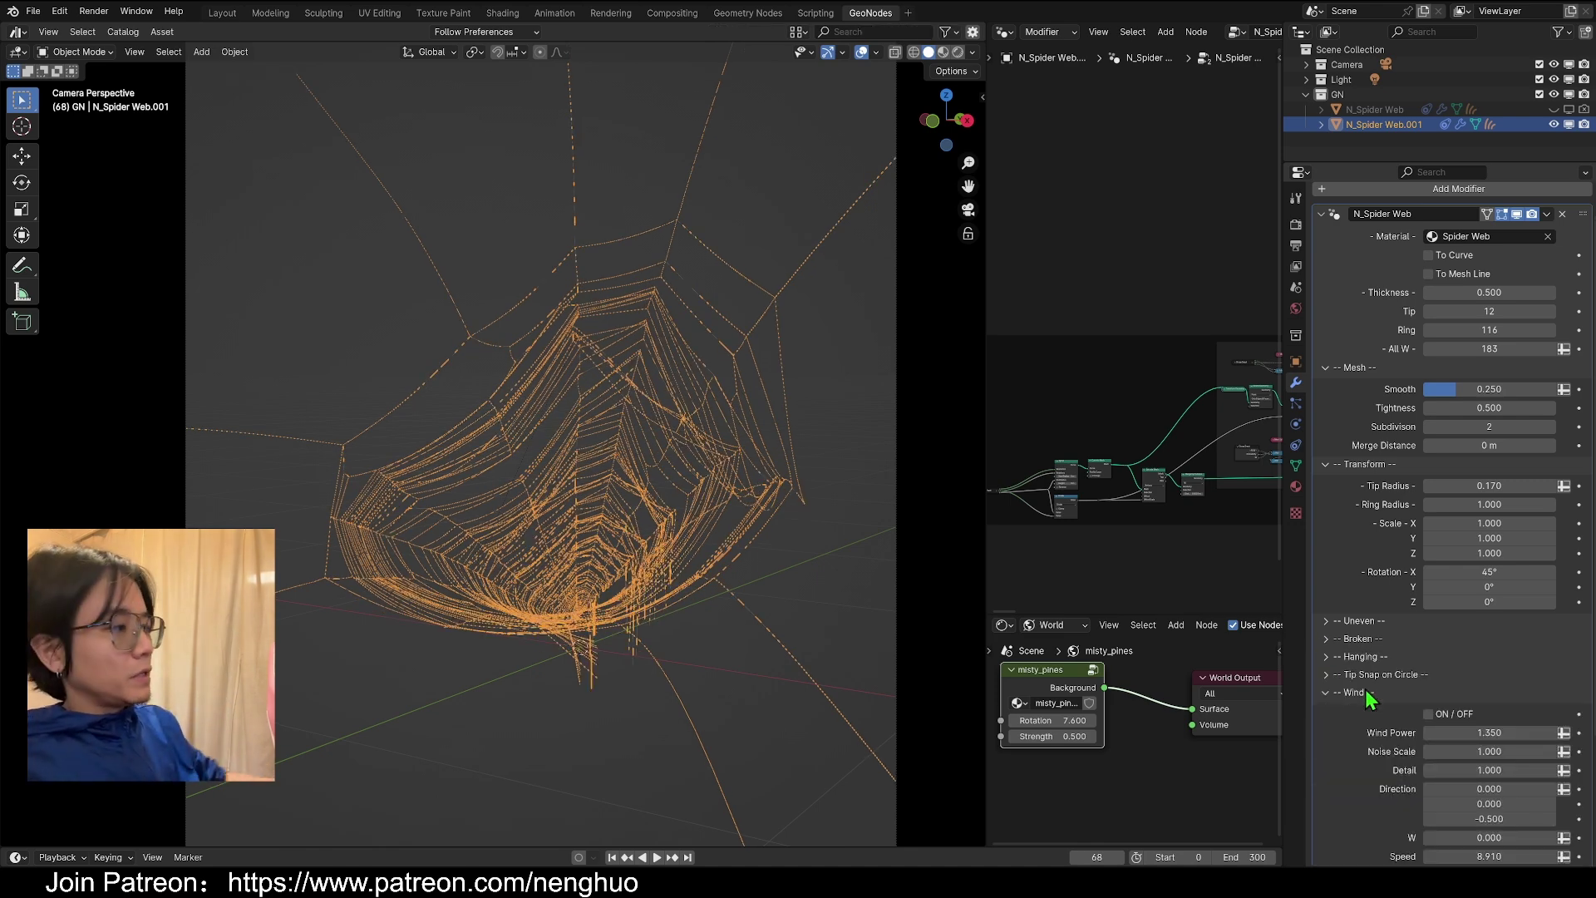
scroll(1366, 694, down, 2)
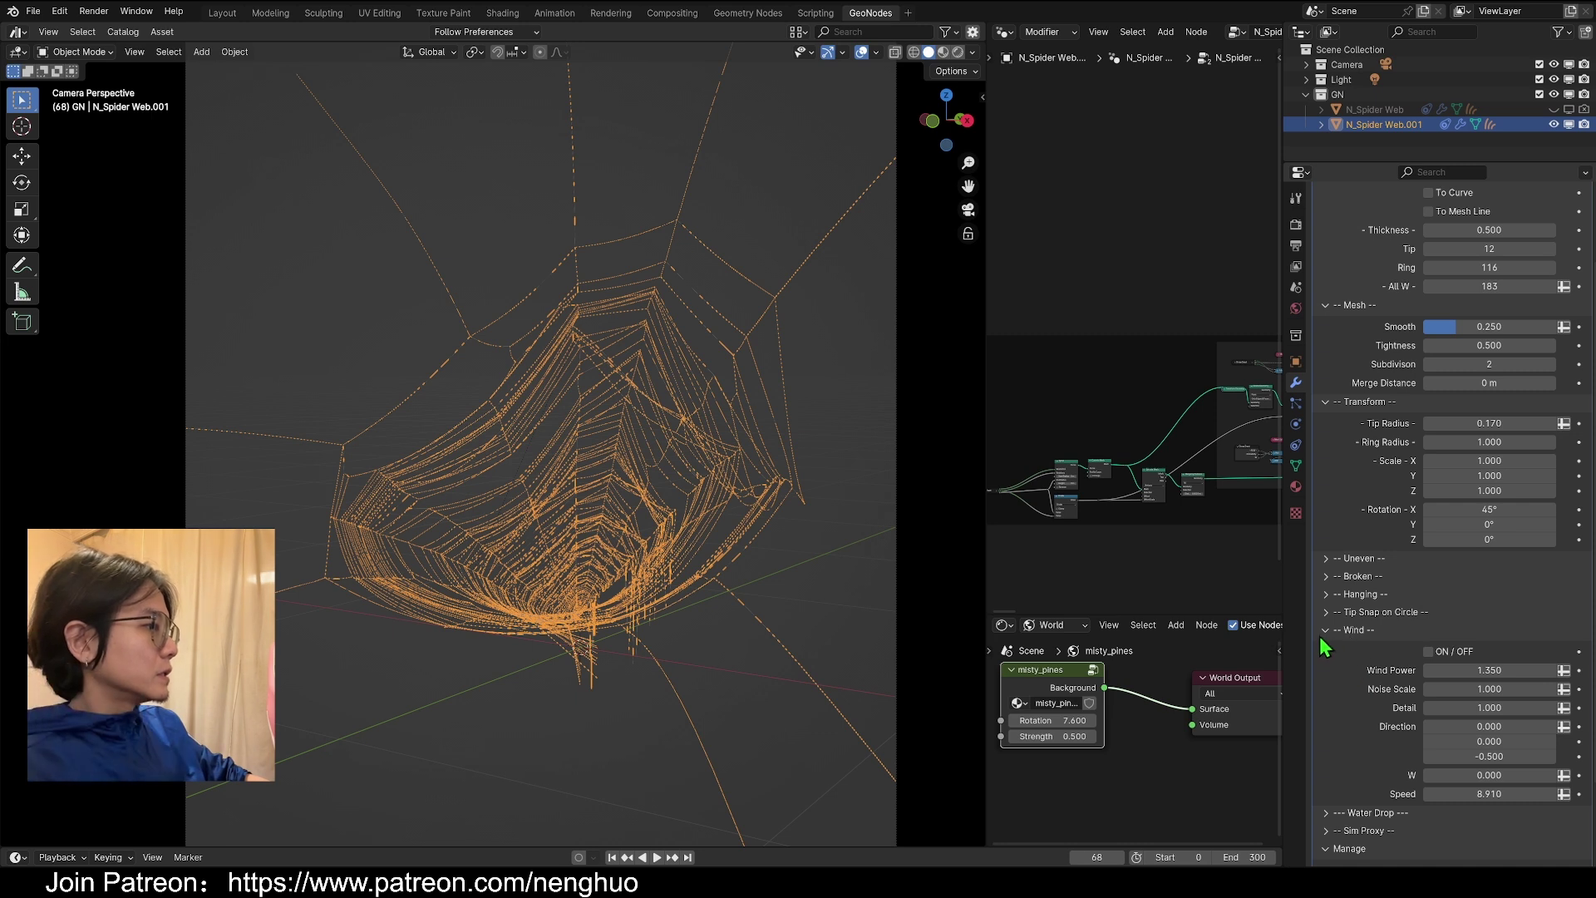
click(1324, 636)
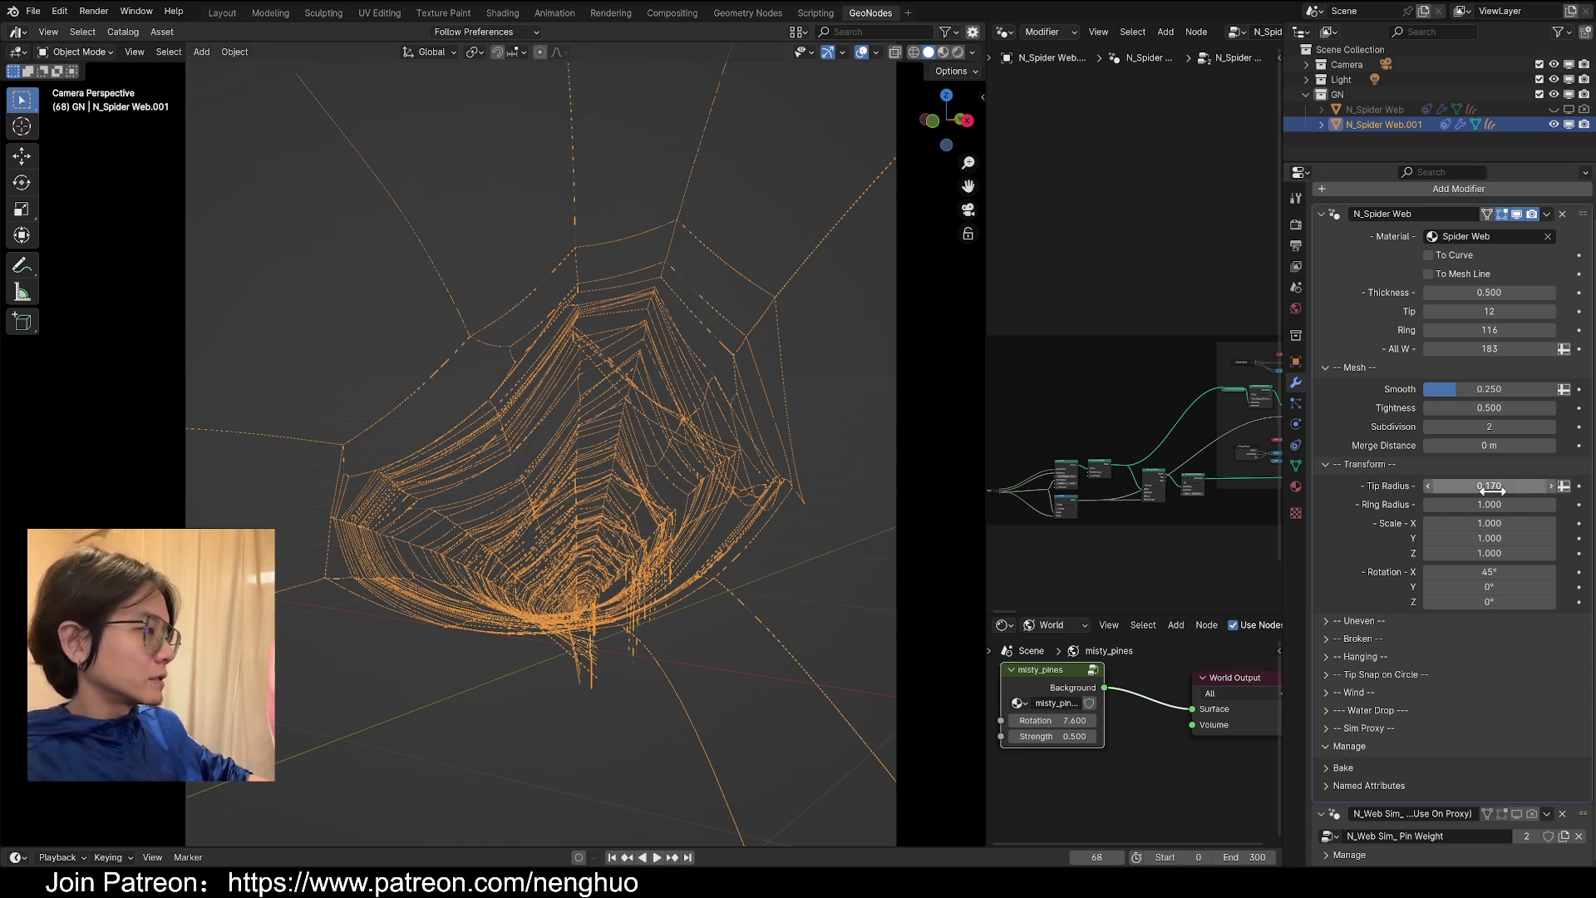
click(1399, 727)
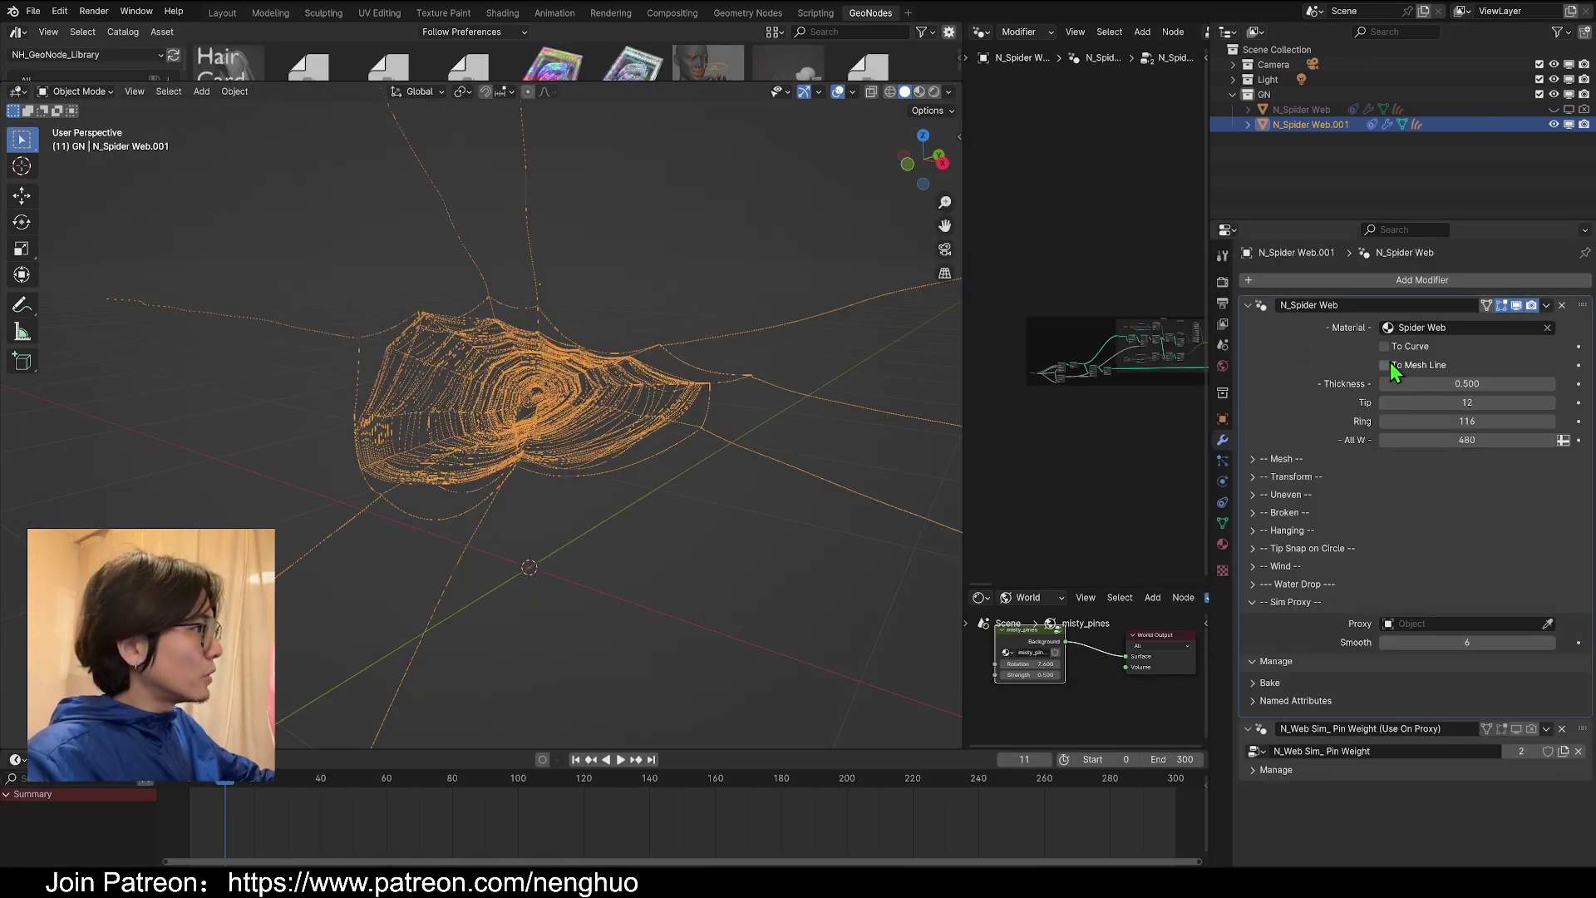
- Enable To Mesh Line on the spider web, comparing the web with the option off and on
click(1384, 365)
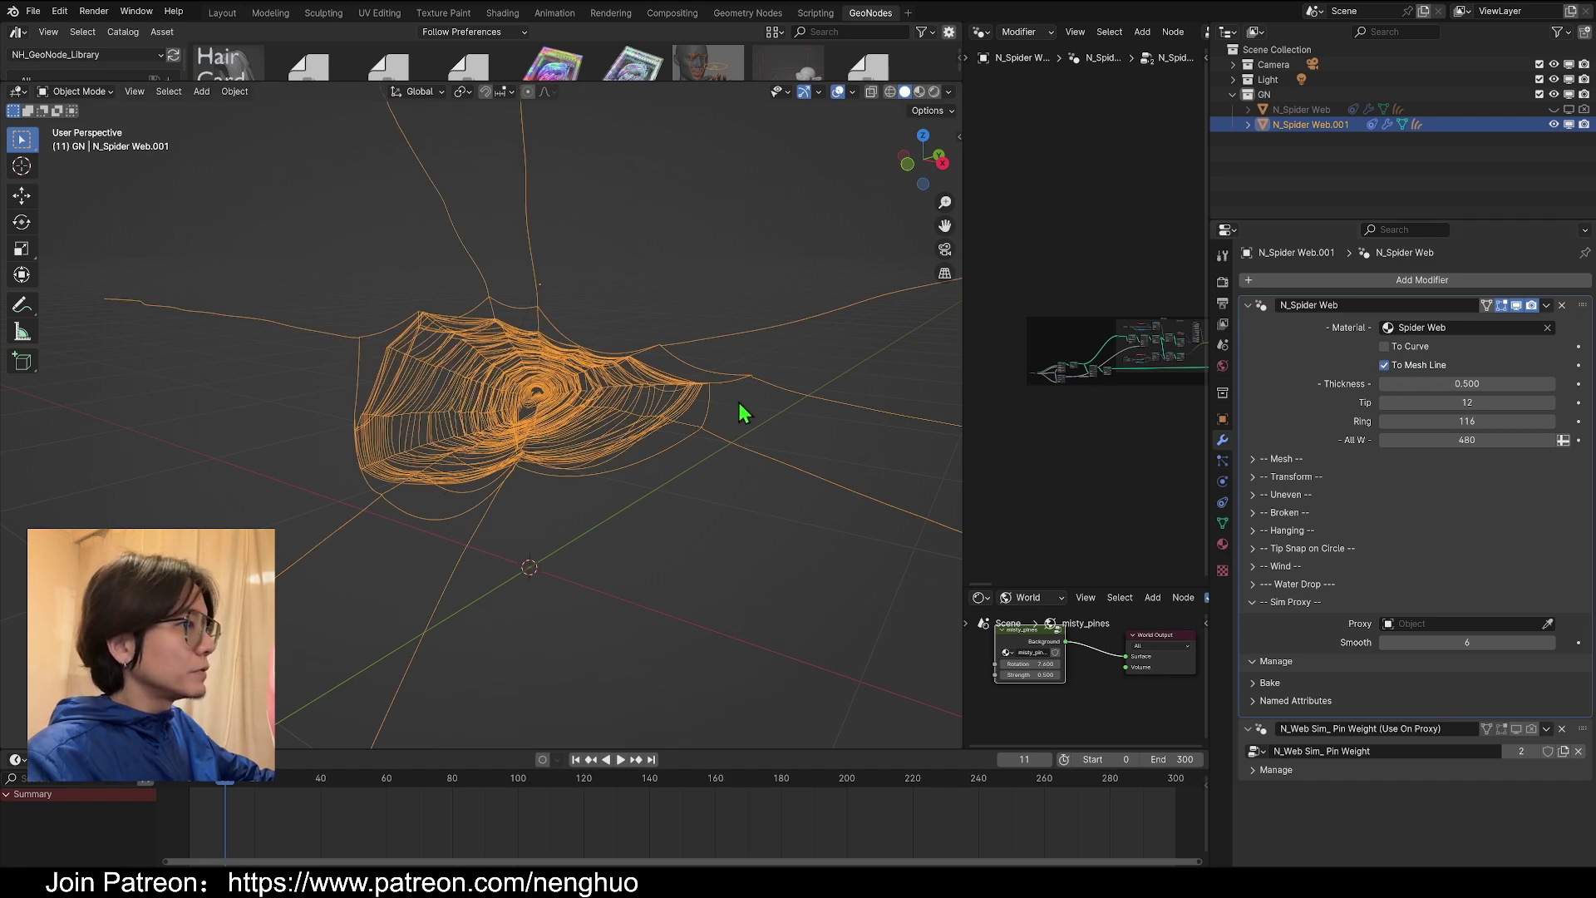
middle_drag(738, 403, 517, 470)
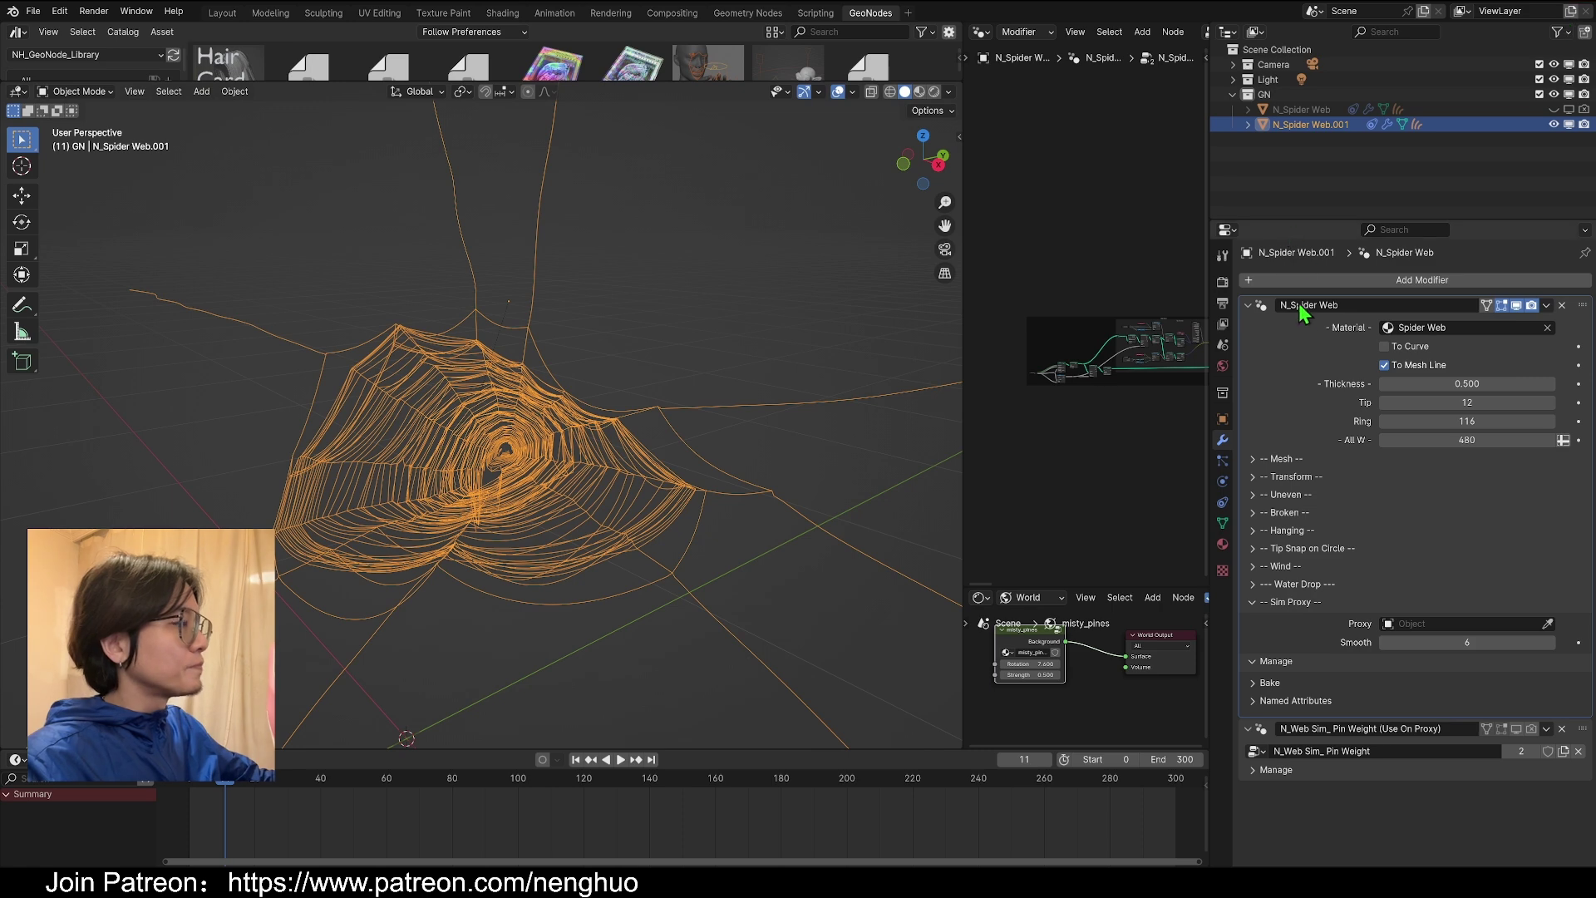
scroll(654, 486, down, 3)
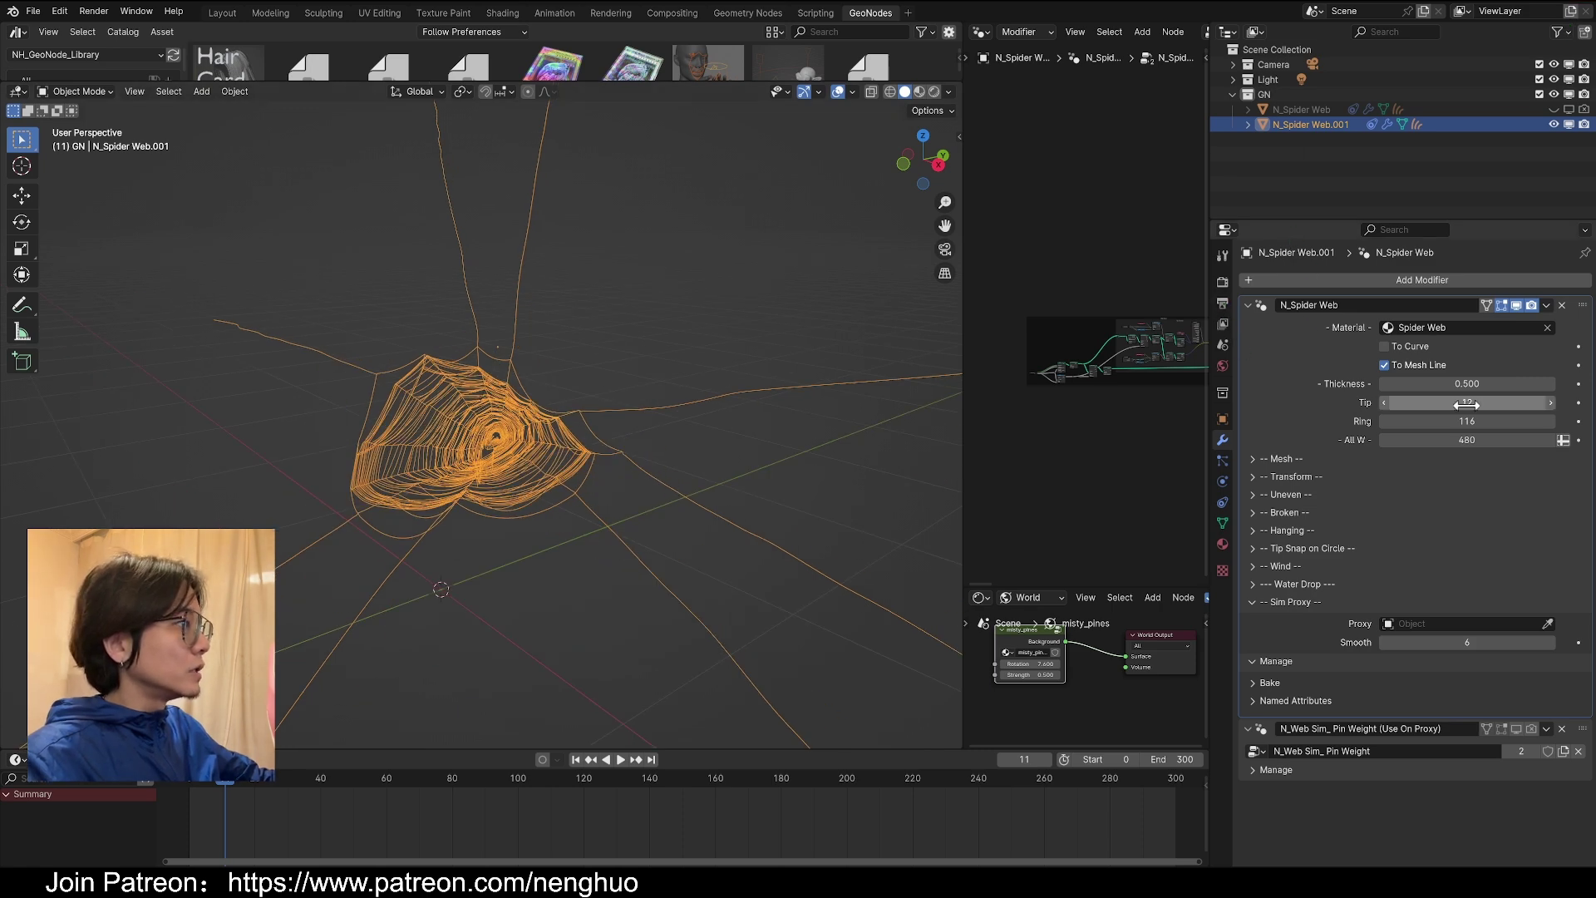
click(1386, 367)
click(1386, 367)
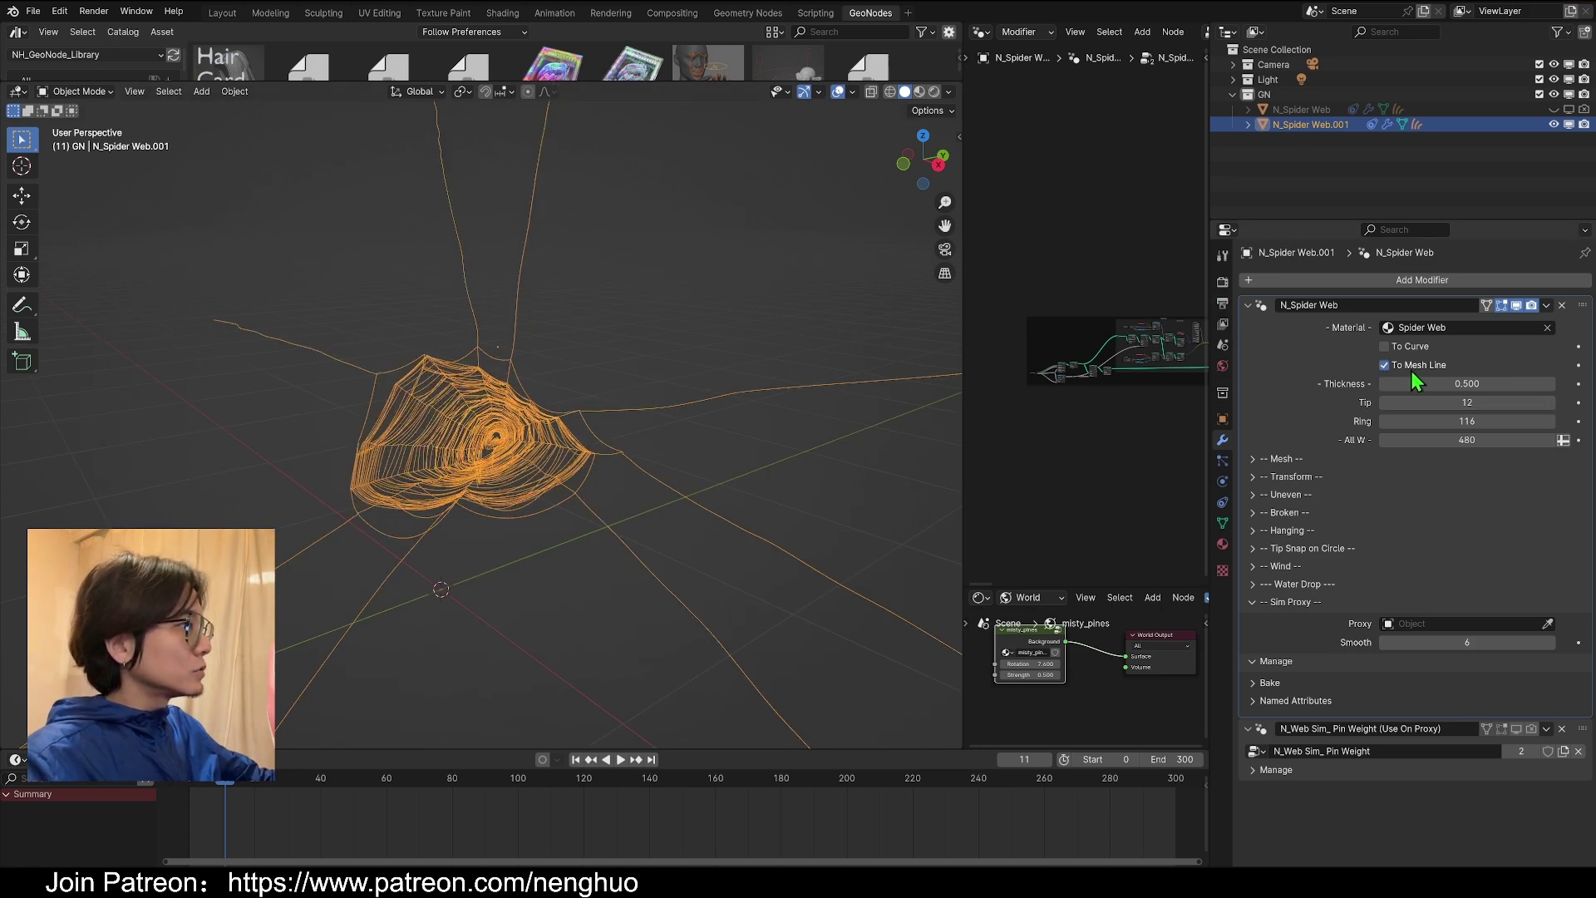
- Duplicate the spider web in place and convert the copy to a mesh
key(shift+d)
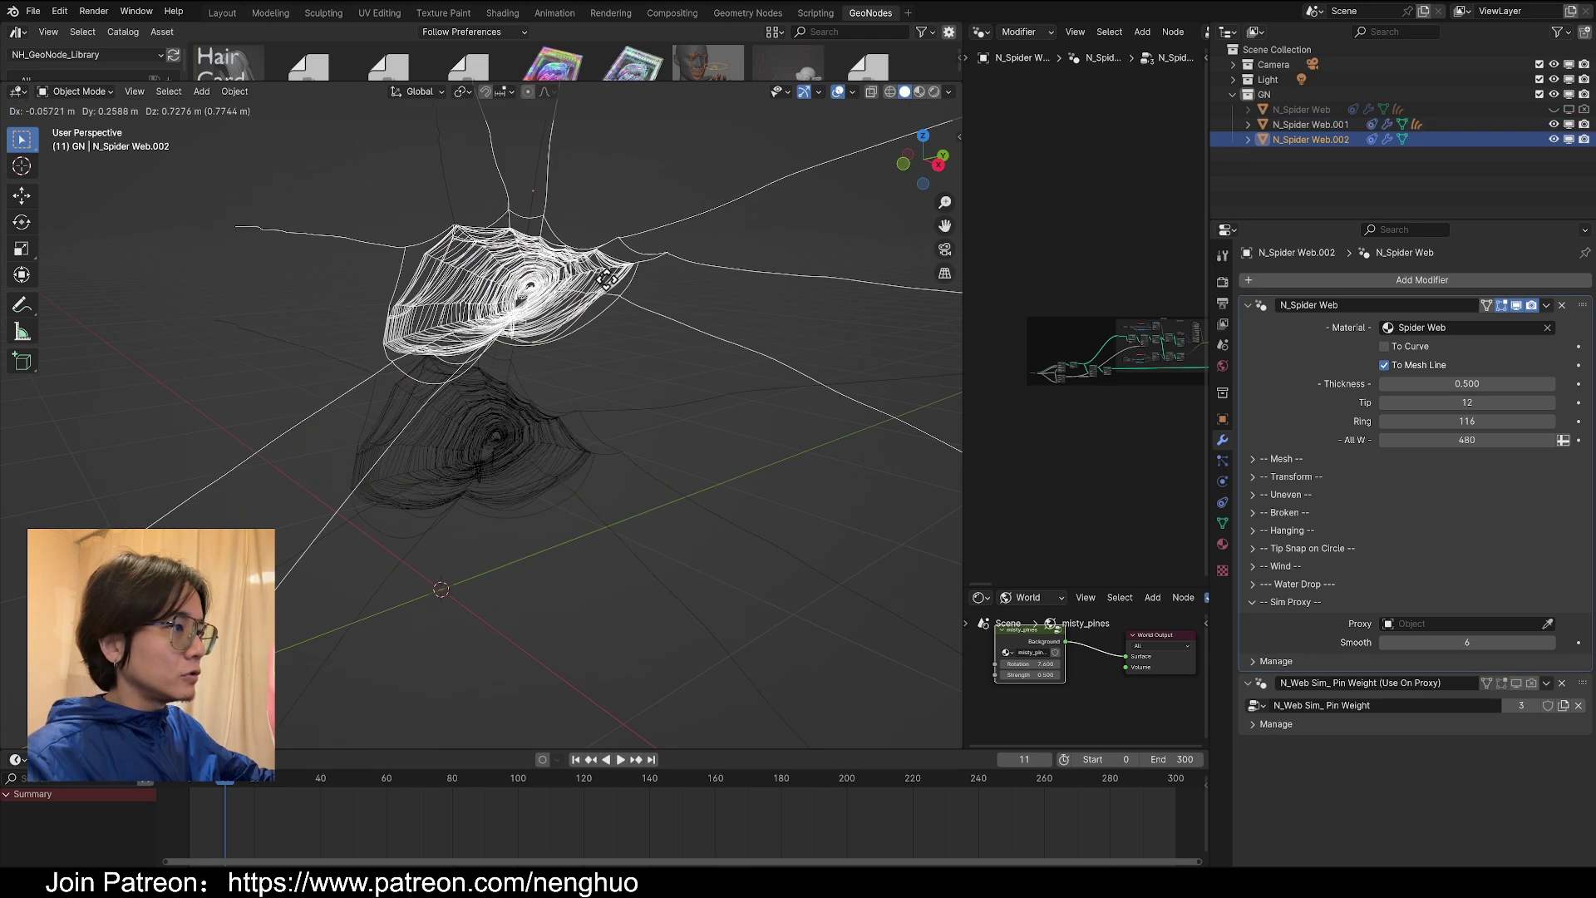
right_click(762, 362)
right_click(442, 307)
mouse_move(448, 308)
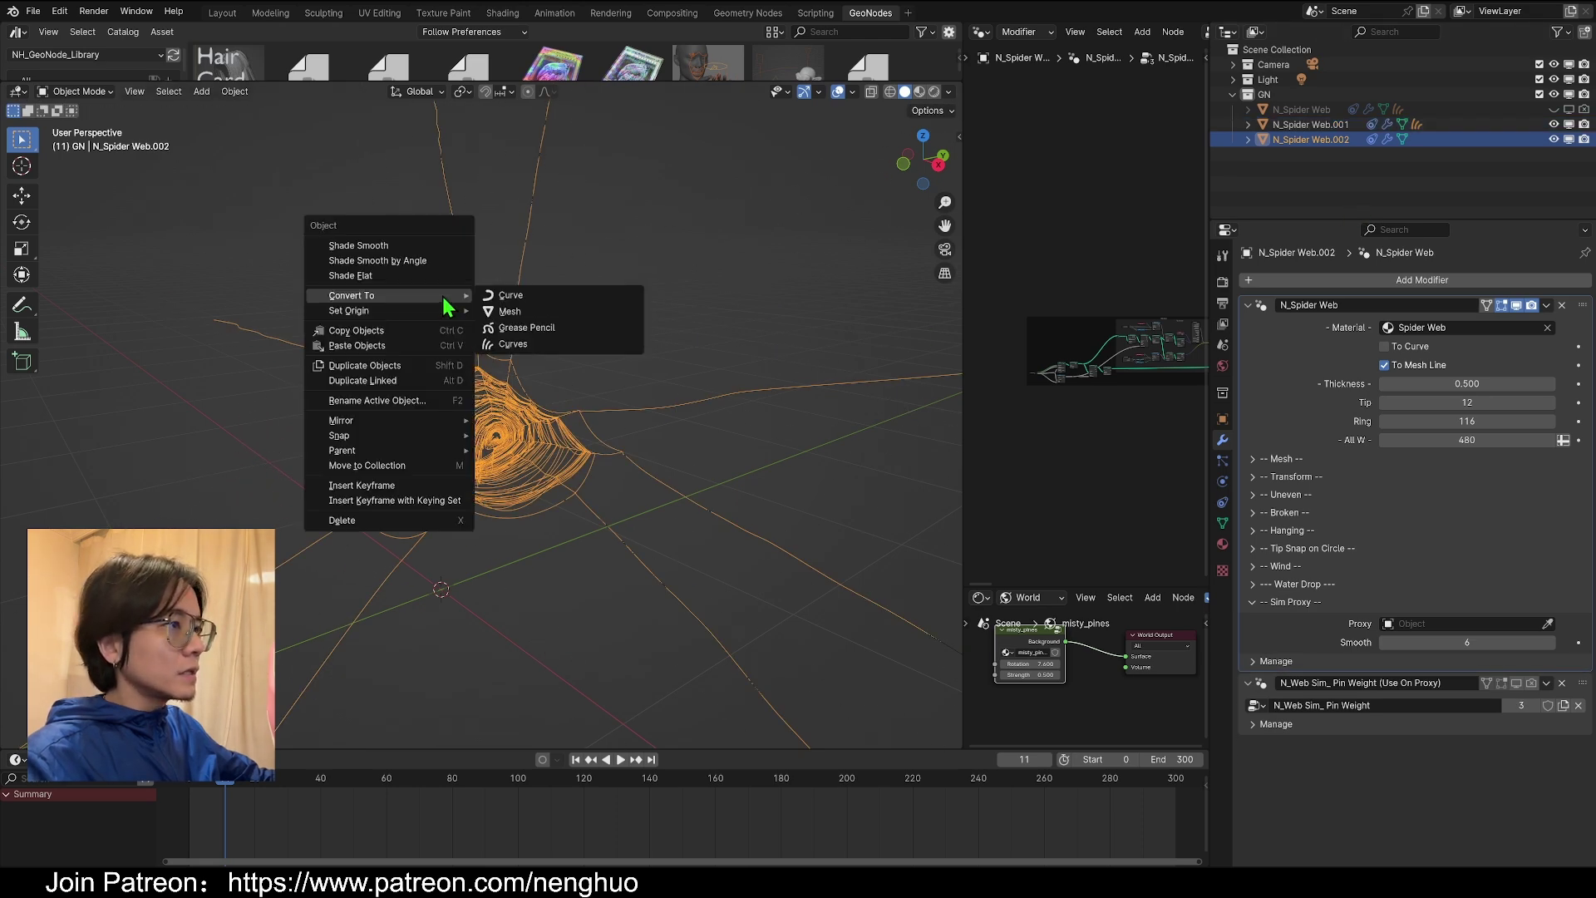
click(548, 313)
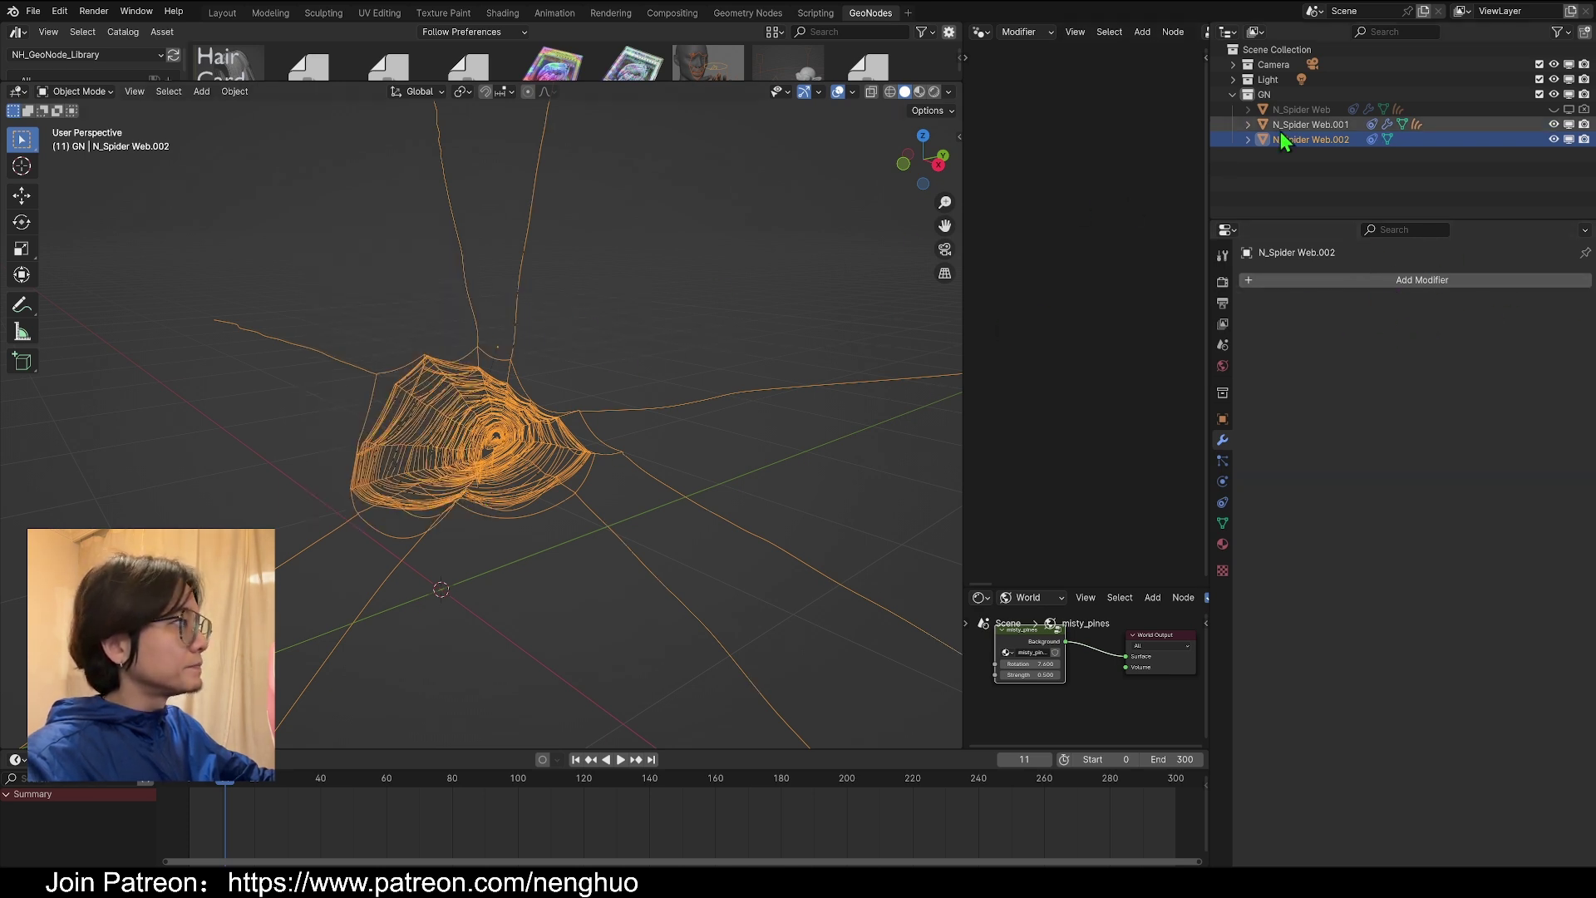
- Rename the converted copy as N_Spider Web.002_proxy
double_click(1356, 140)
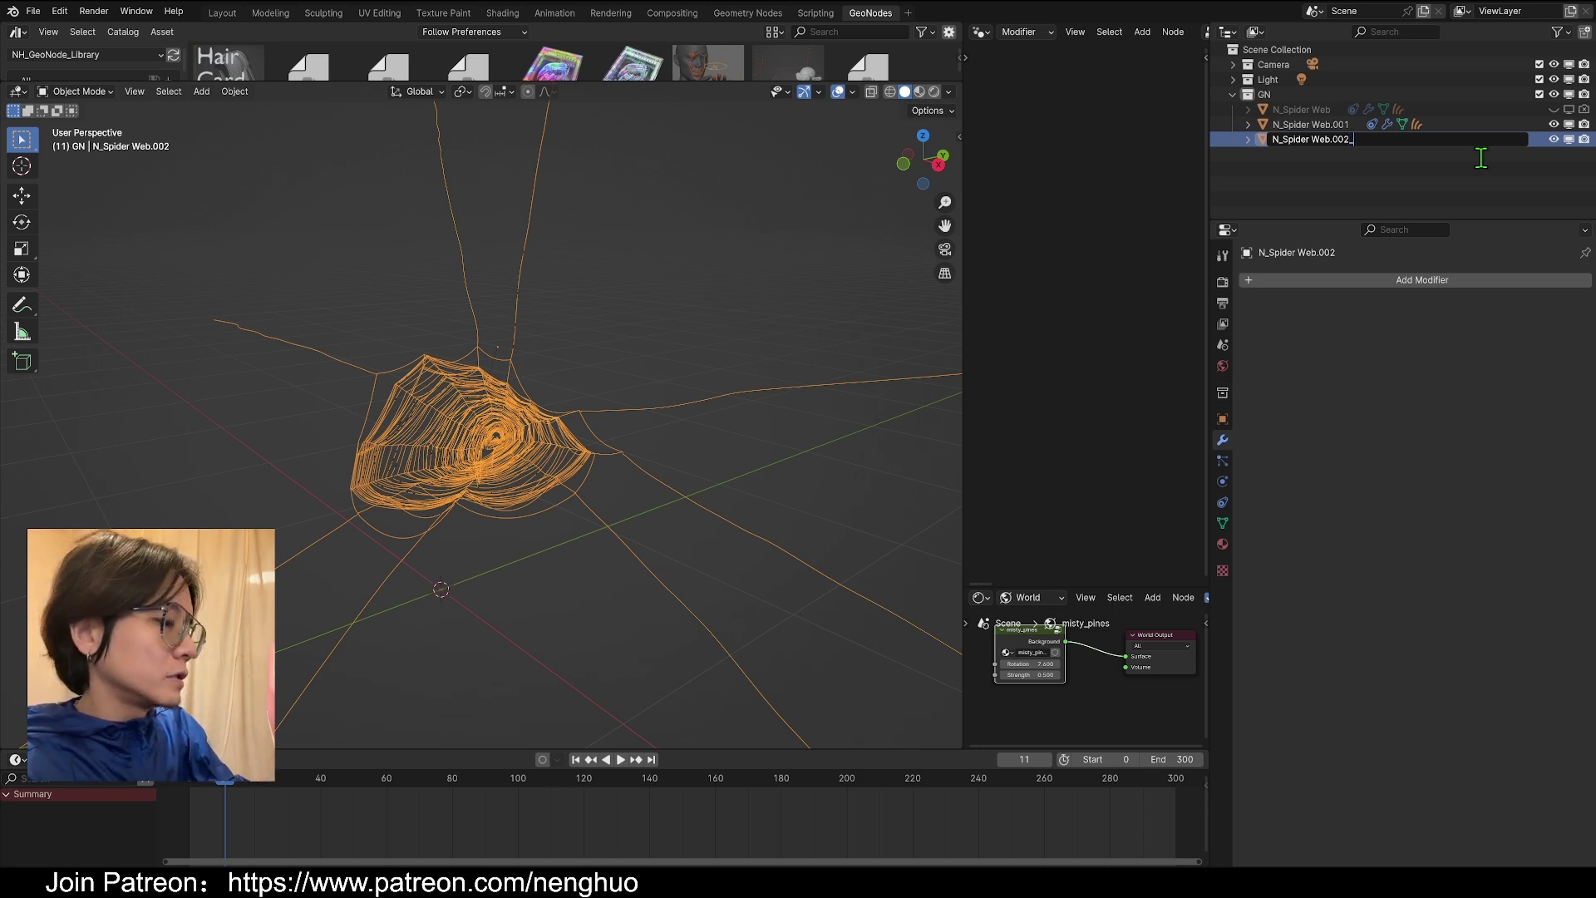
text(_proxy)
key(Return)
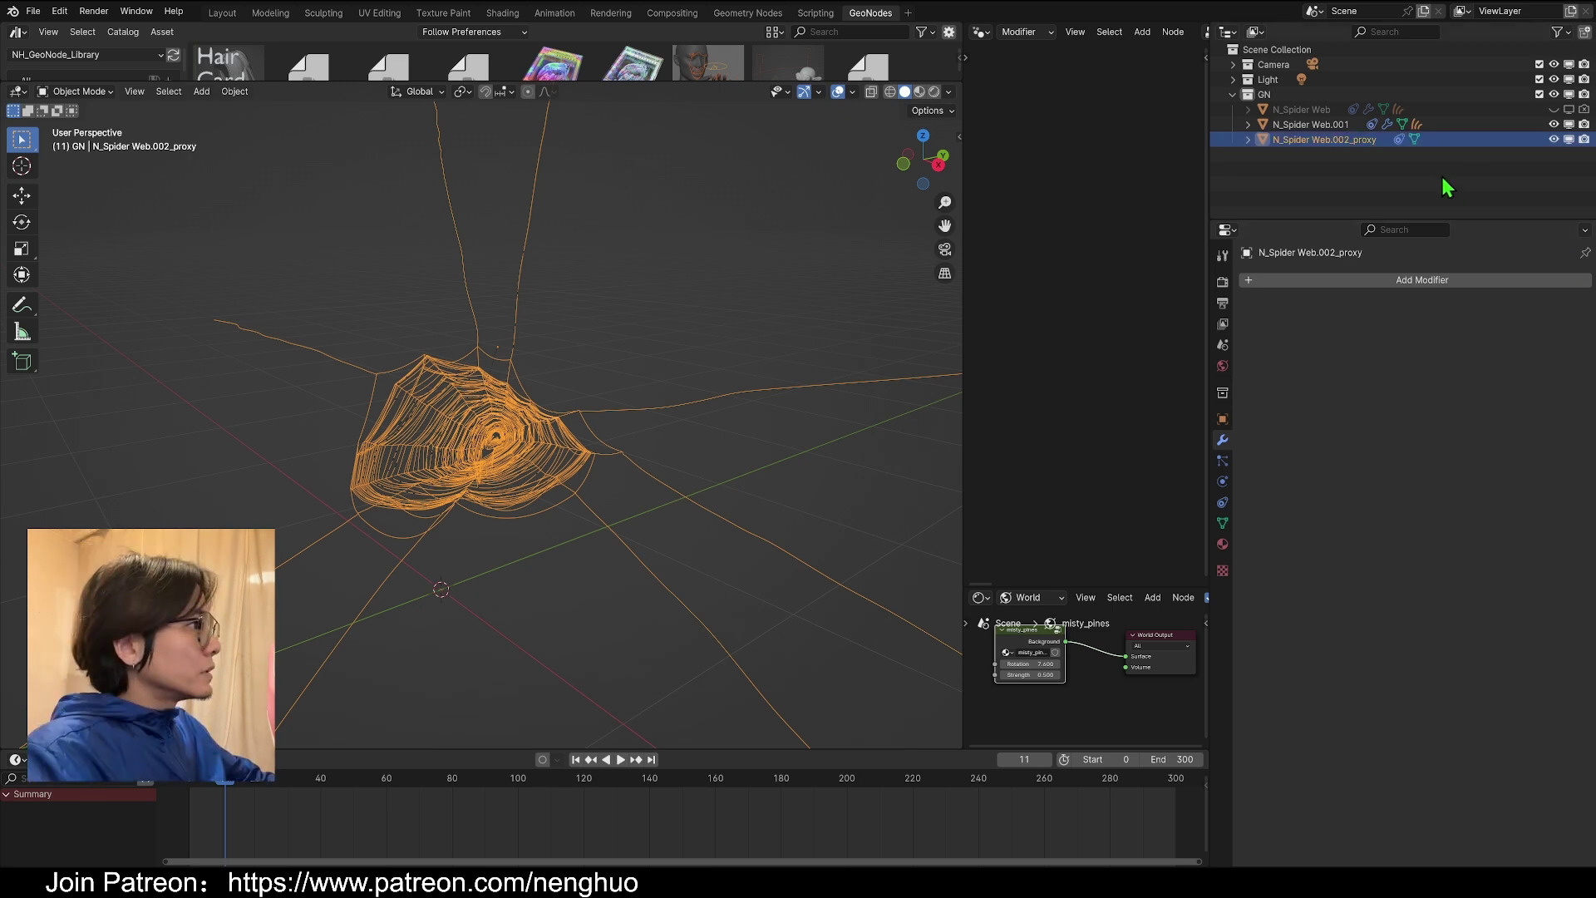
- Add Cloth physics to the spider web proxy
click(1223, 503)
click(1223, 481)
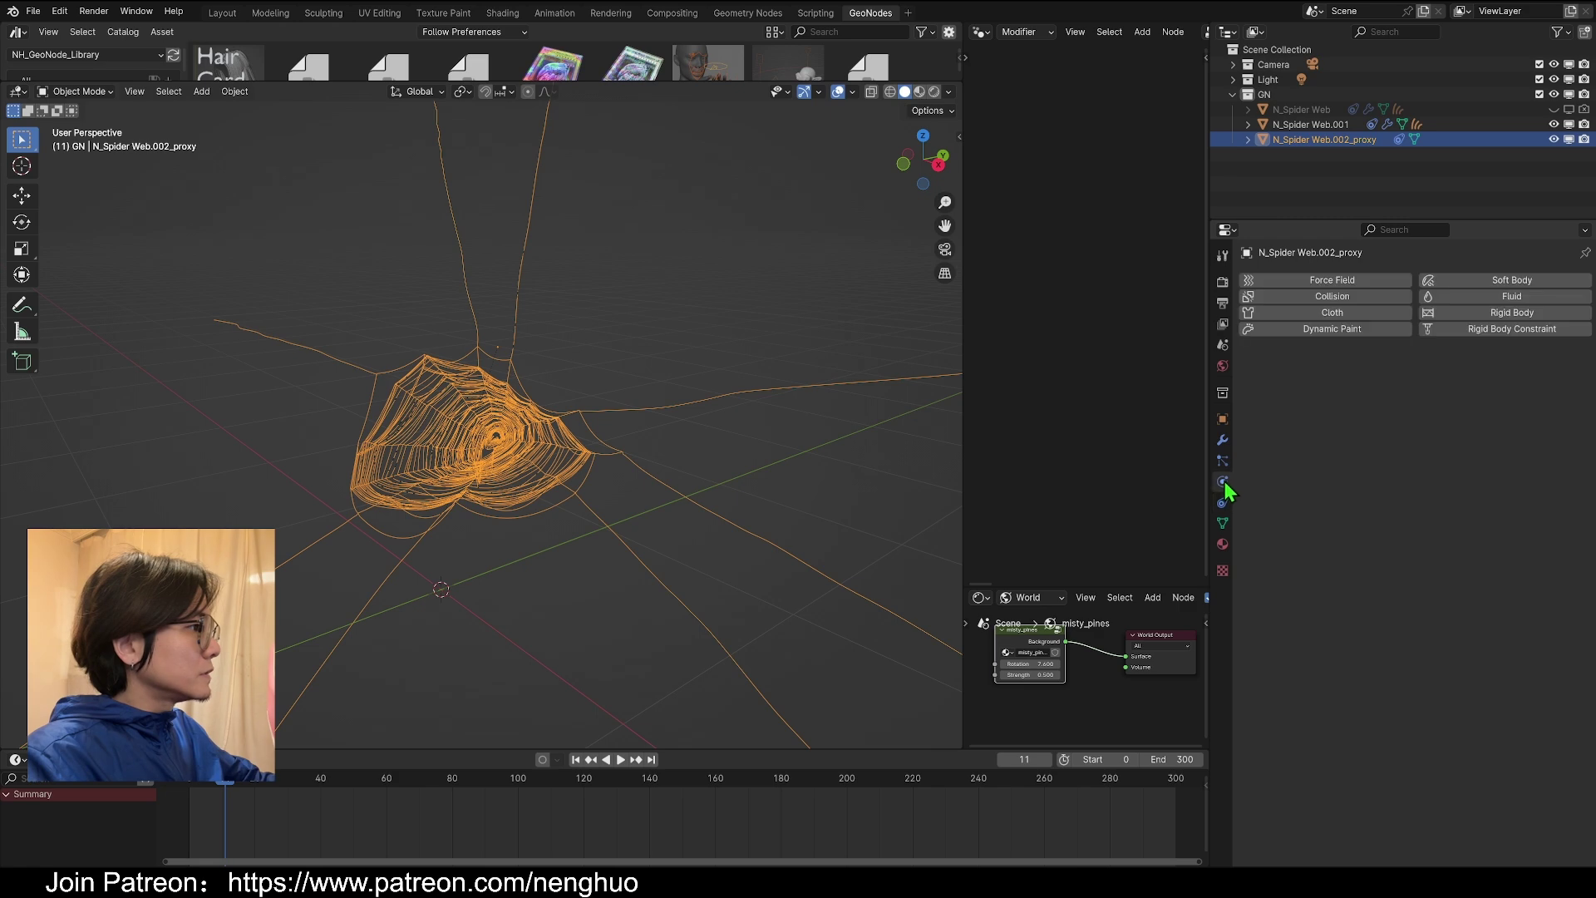
click(1326, 315)
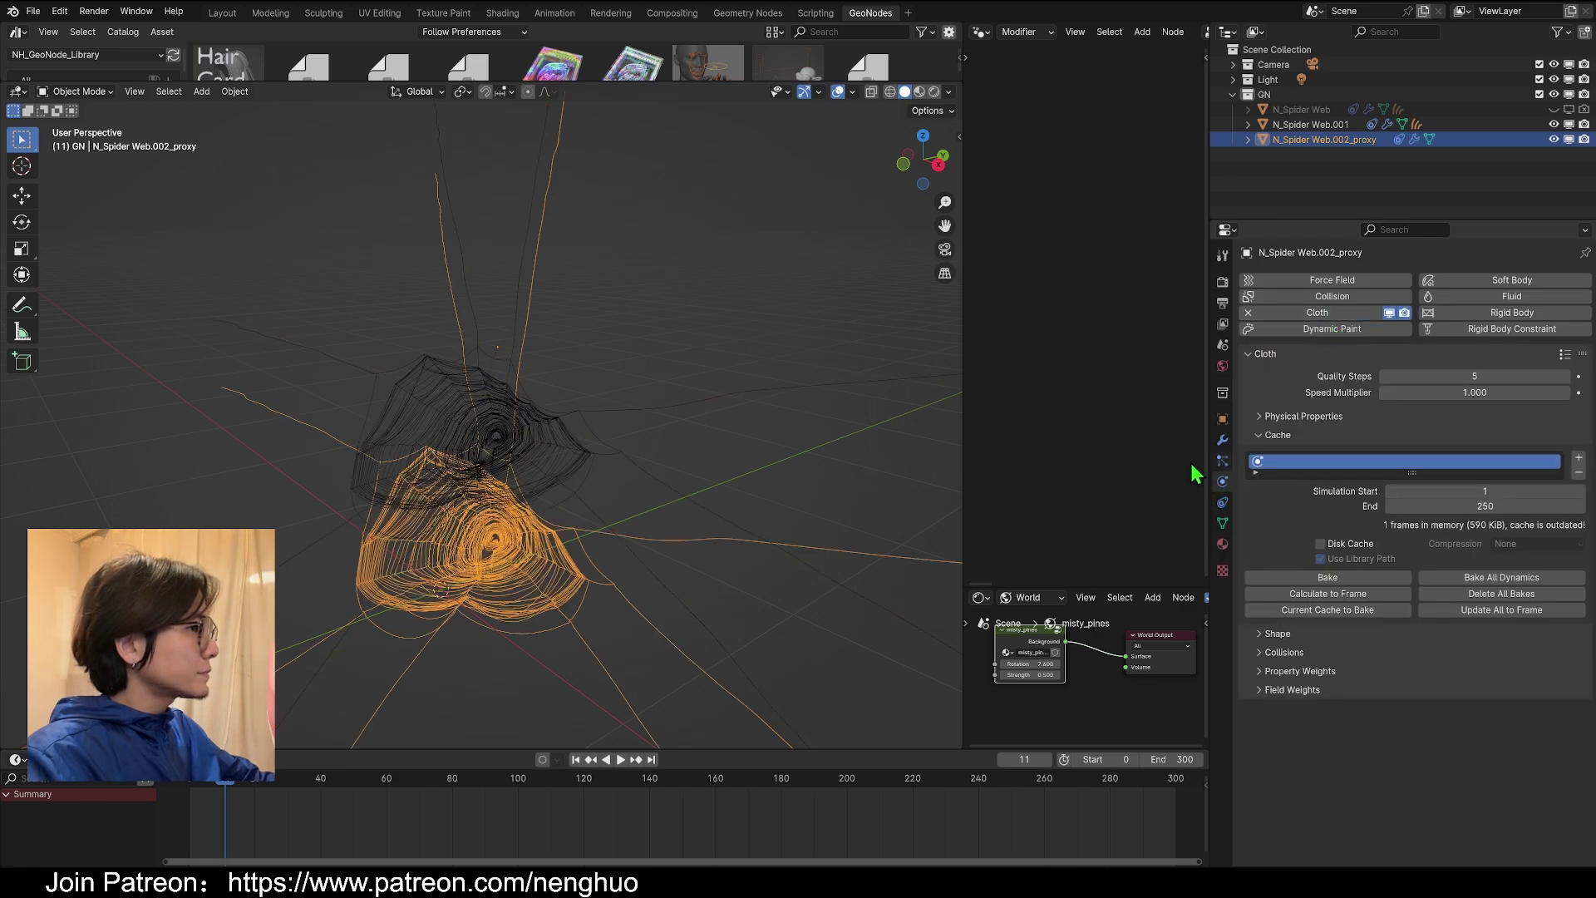
- Play the proxy's unpinned cloth simulation from frame 0 and return to frame 0
drag(202, 780, 189, 782)
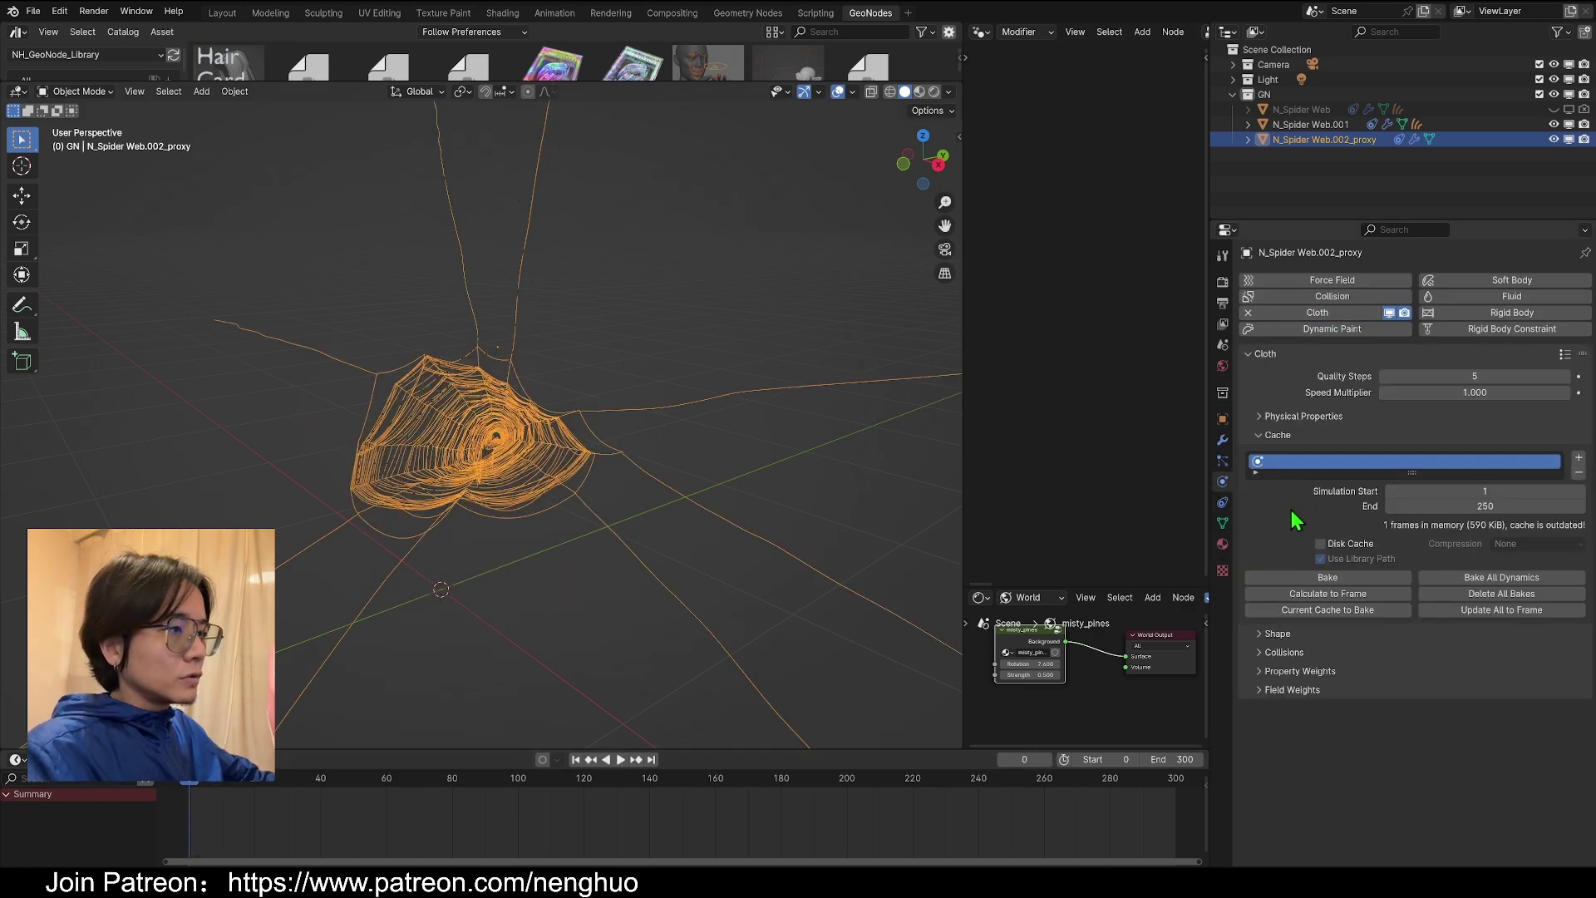
key(space)
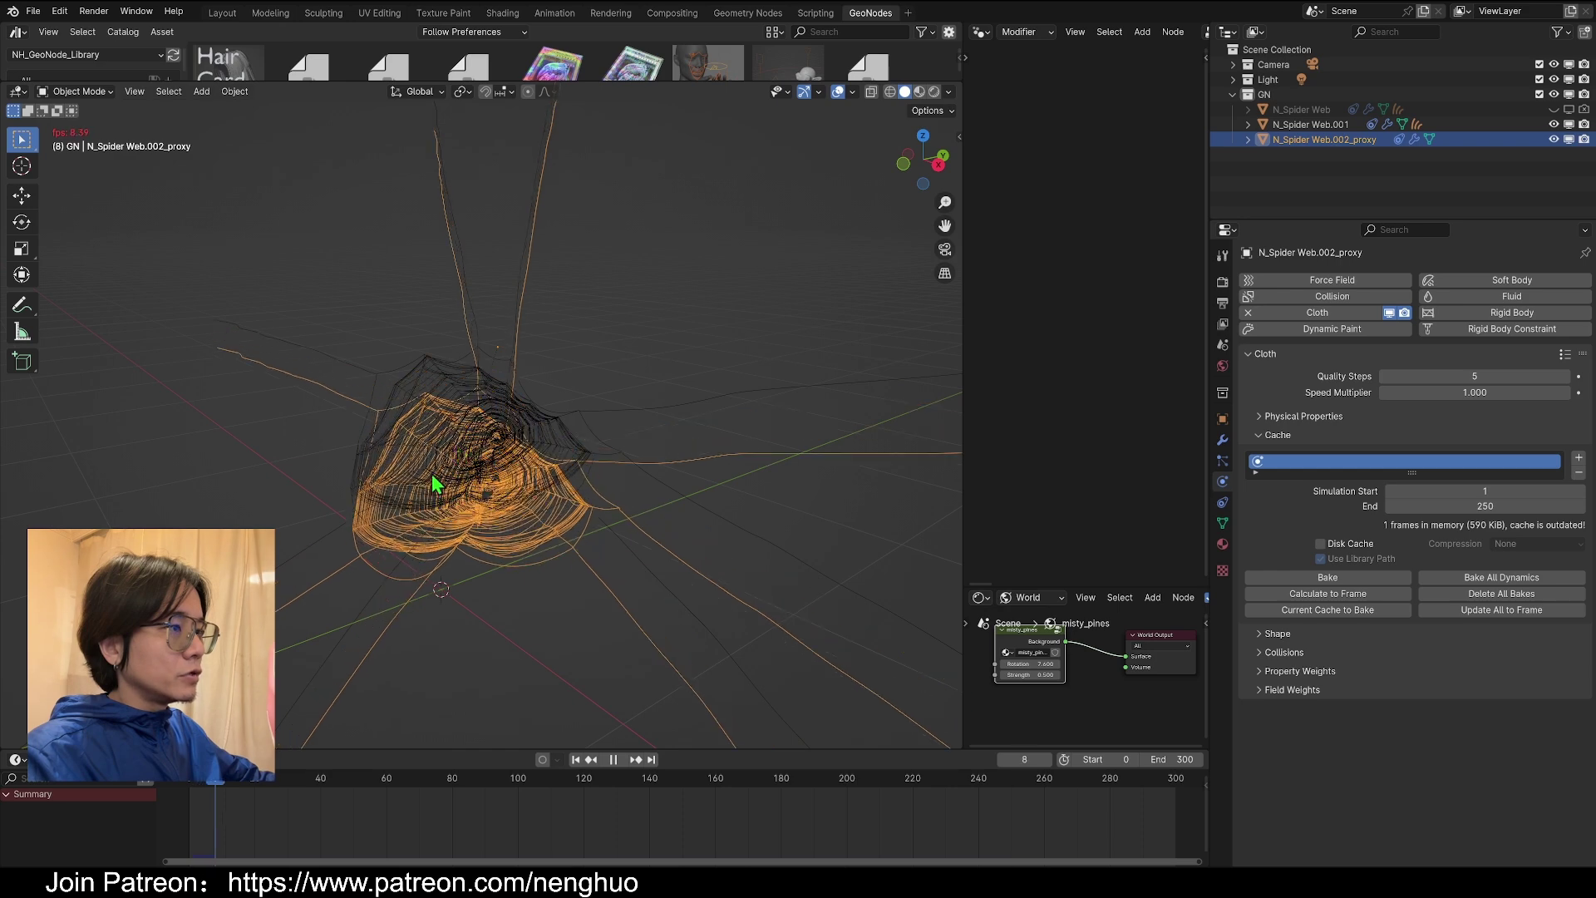
key(space)
key(shift+Left)
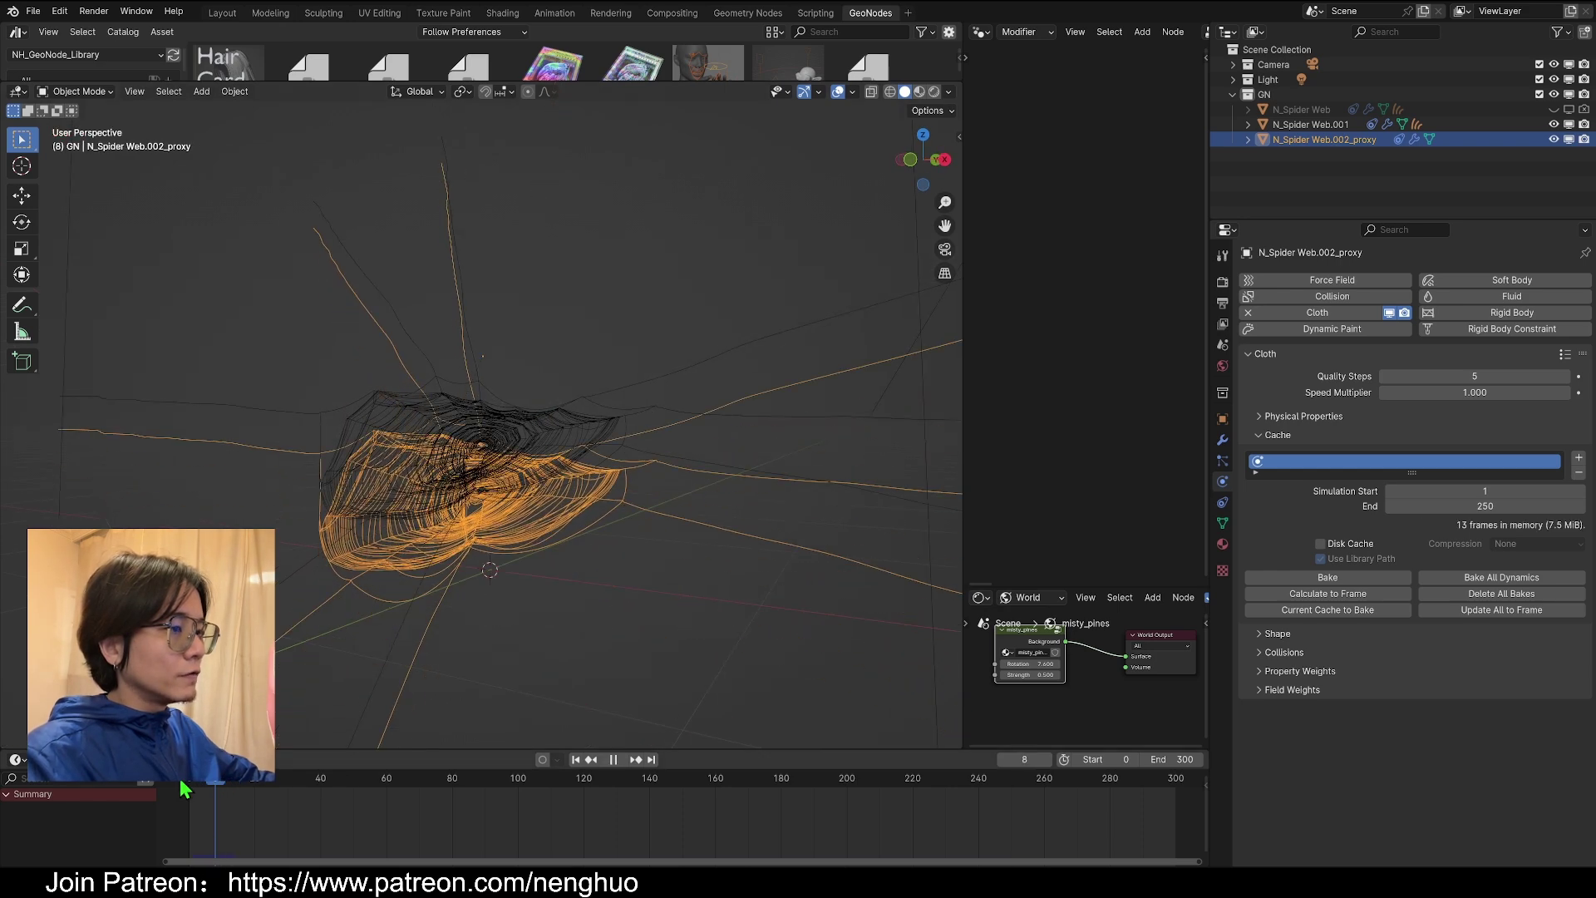
middle_drag(459, 432, 421, 468)
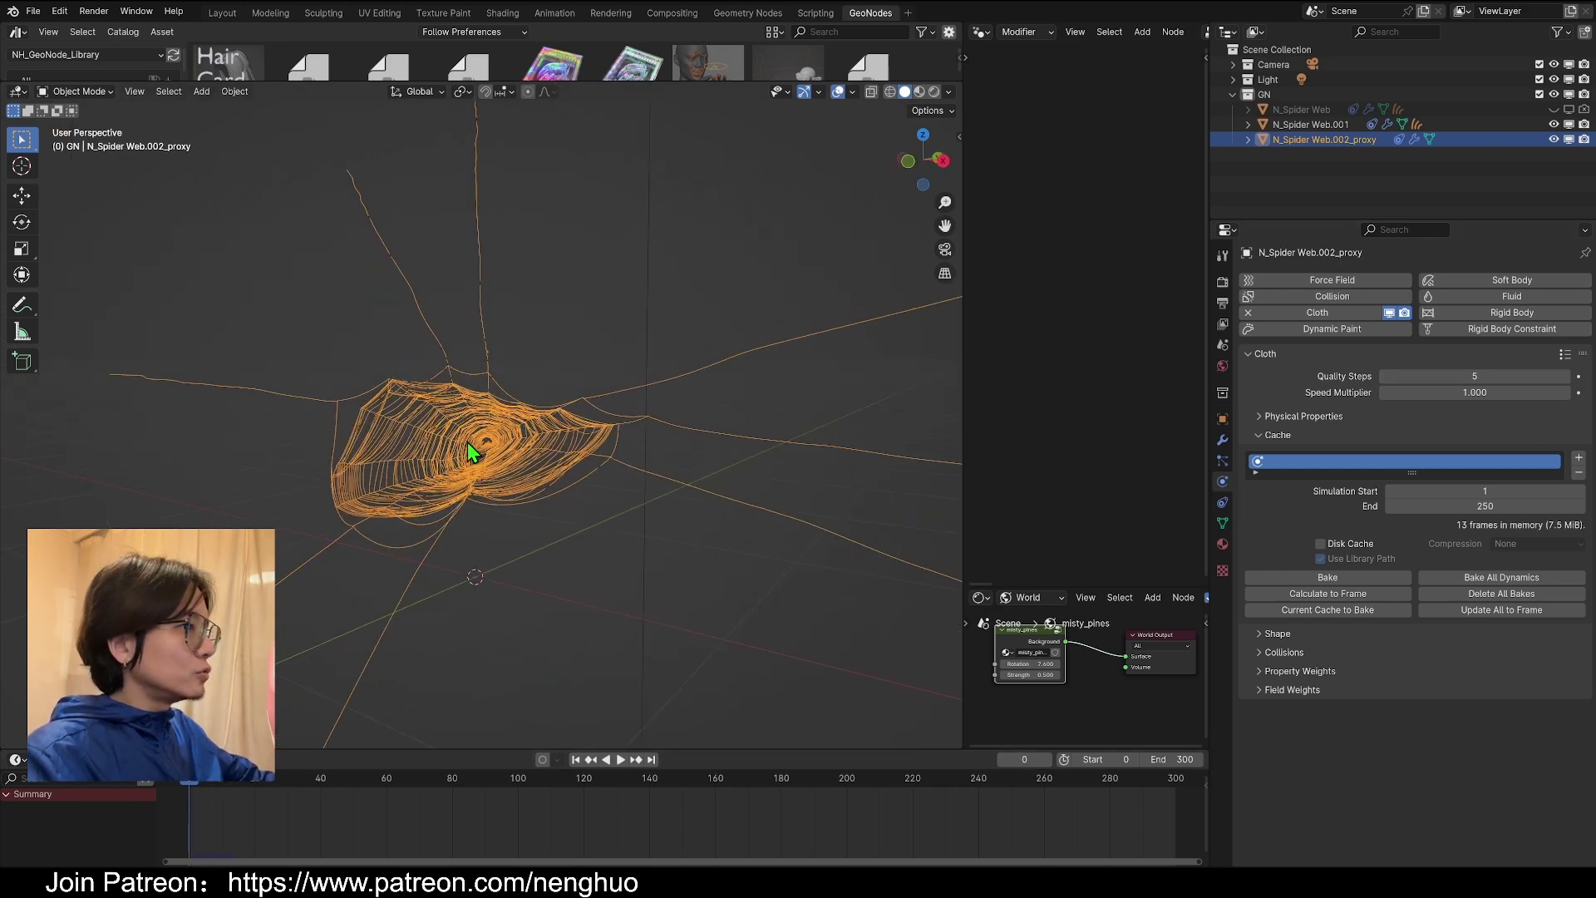
- Convert the proxy mesh's #Broken and #Pin Cross attributes to vertex groups
click(1221, 440)
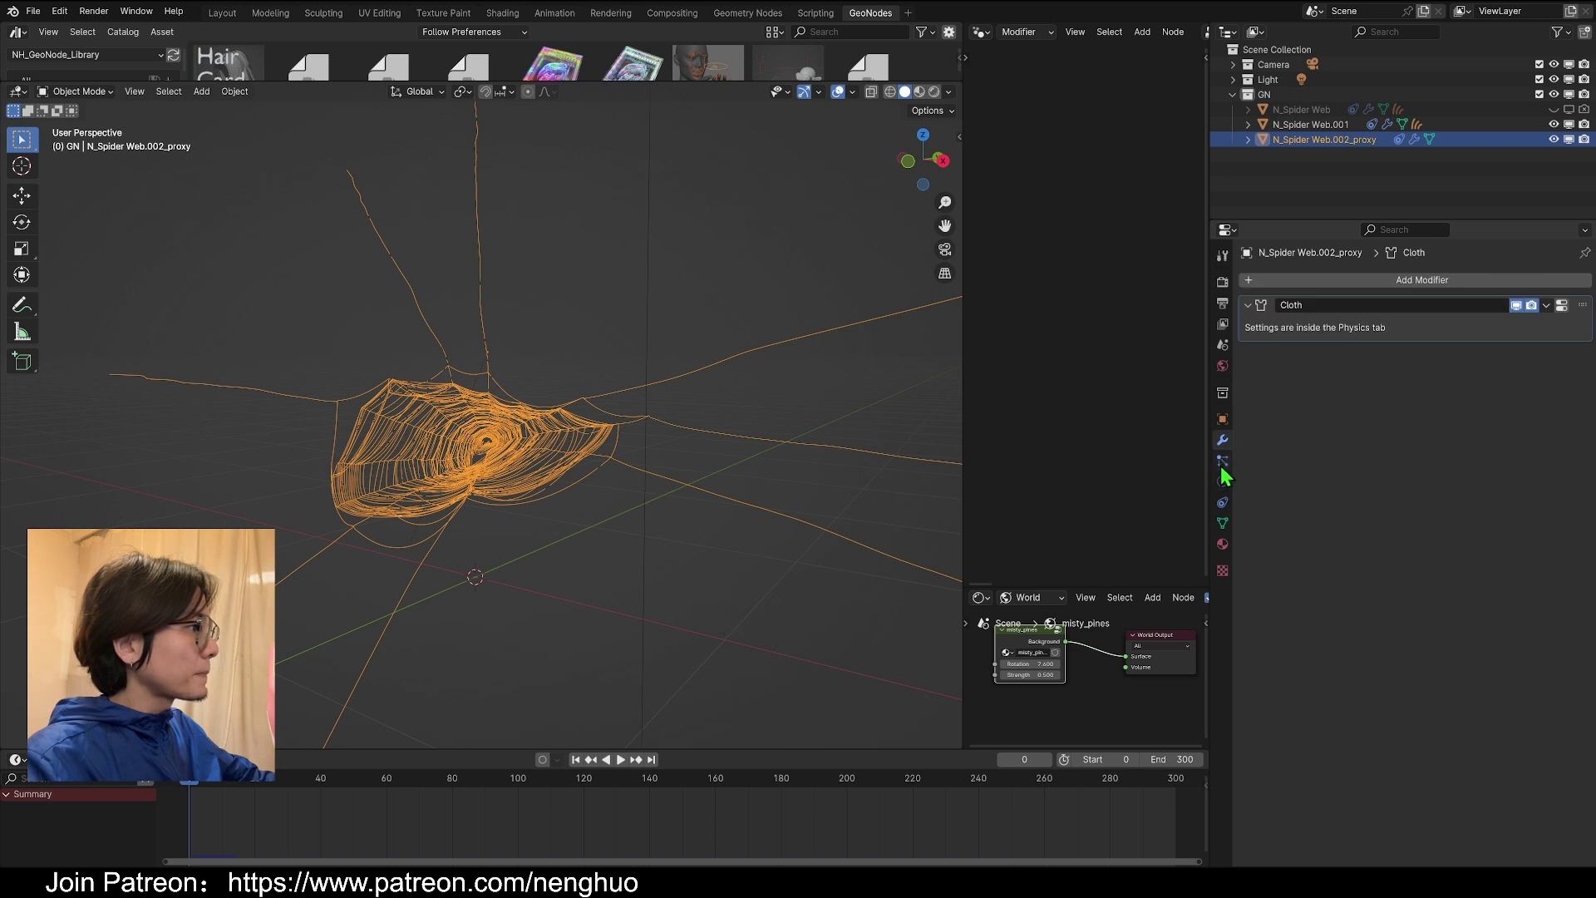
click(1222, 481)
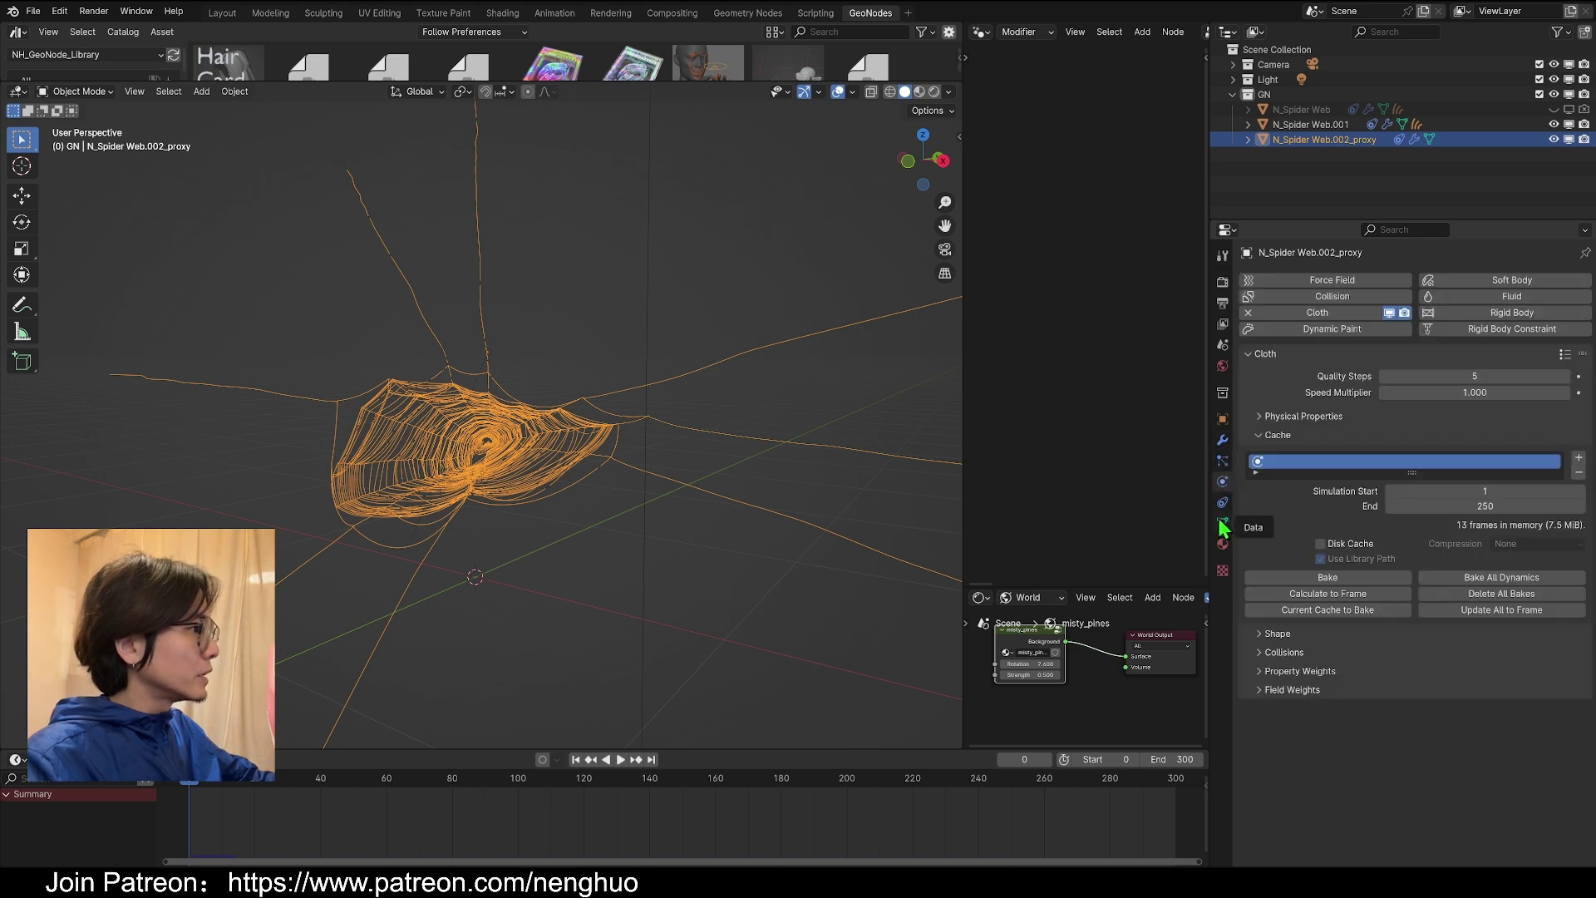
click(1222, 523)
scroll(1351, 603, down, 3)
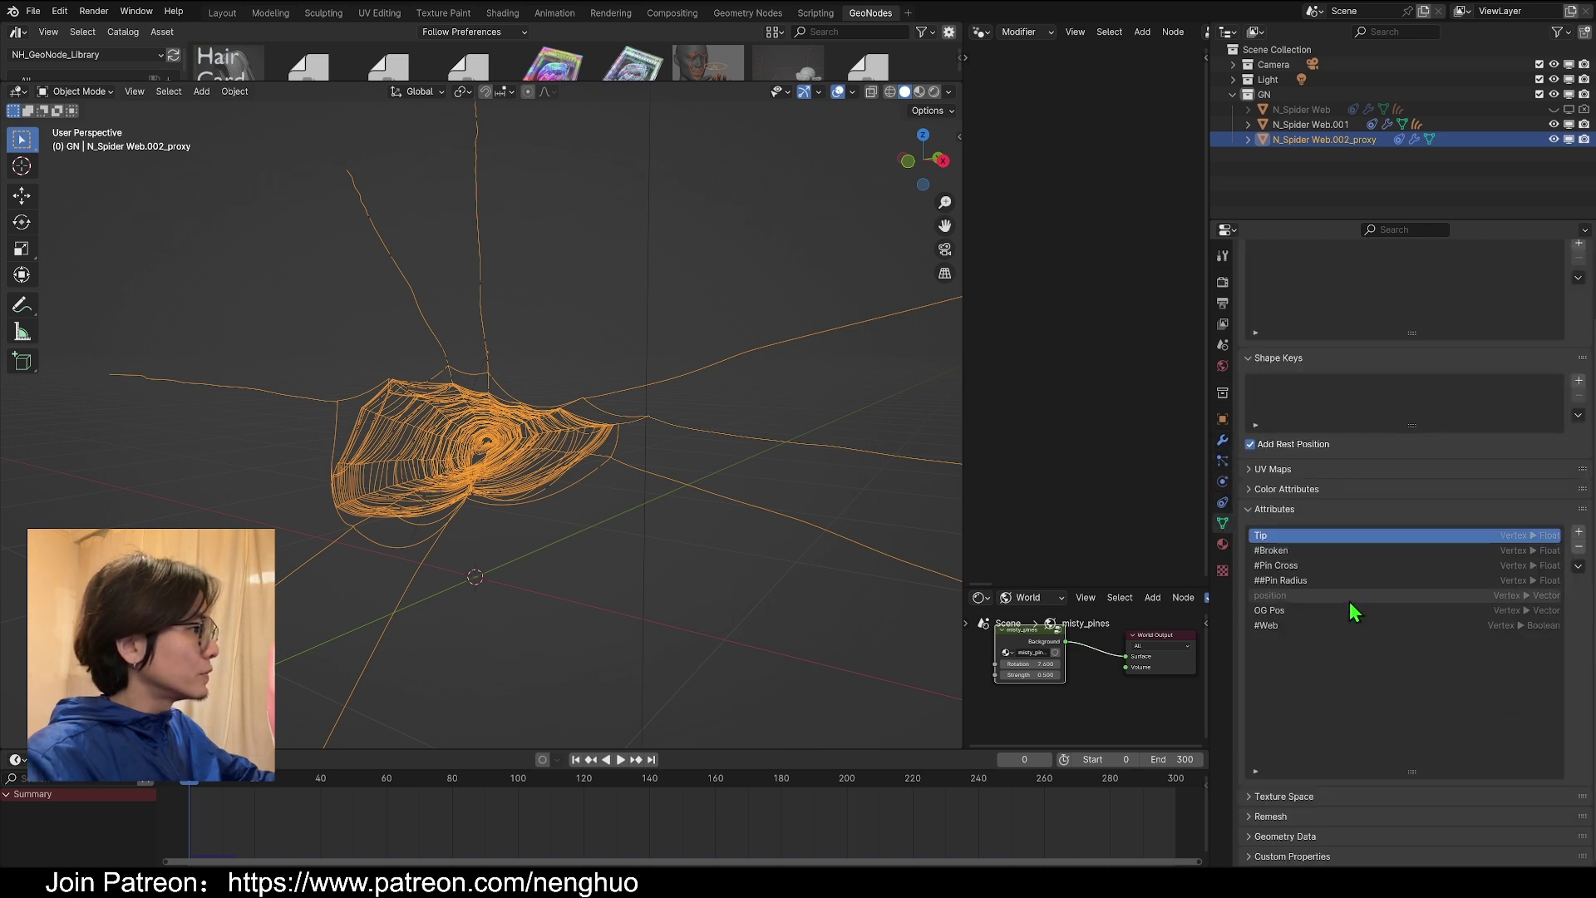
click(1287, 551)
click(1578, 566)
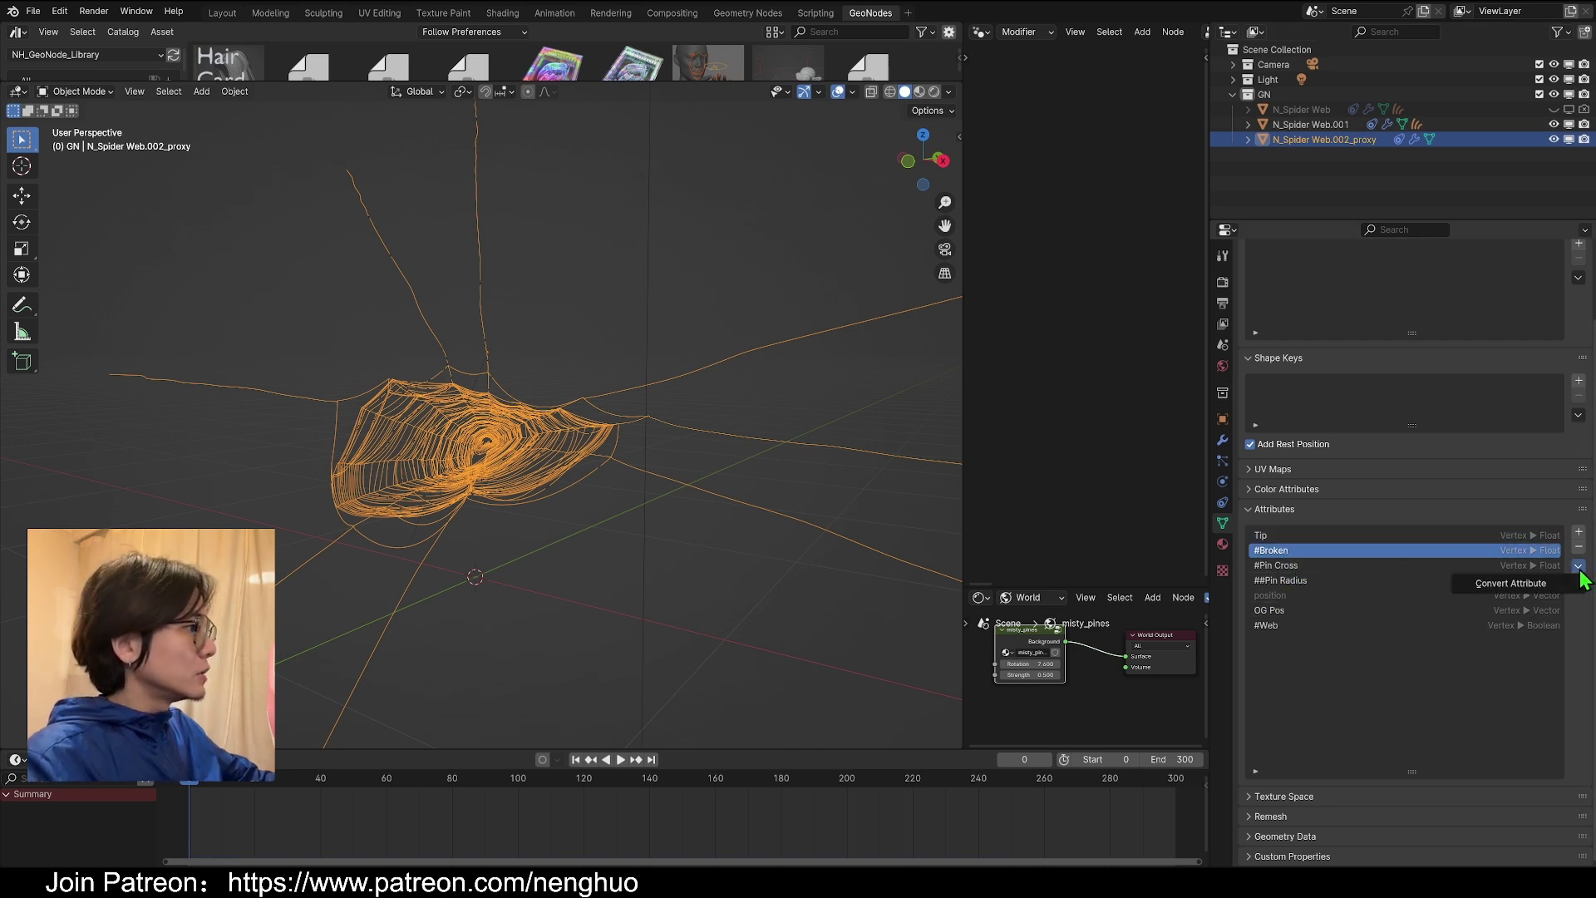
click(1528, 584)
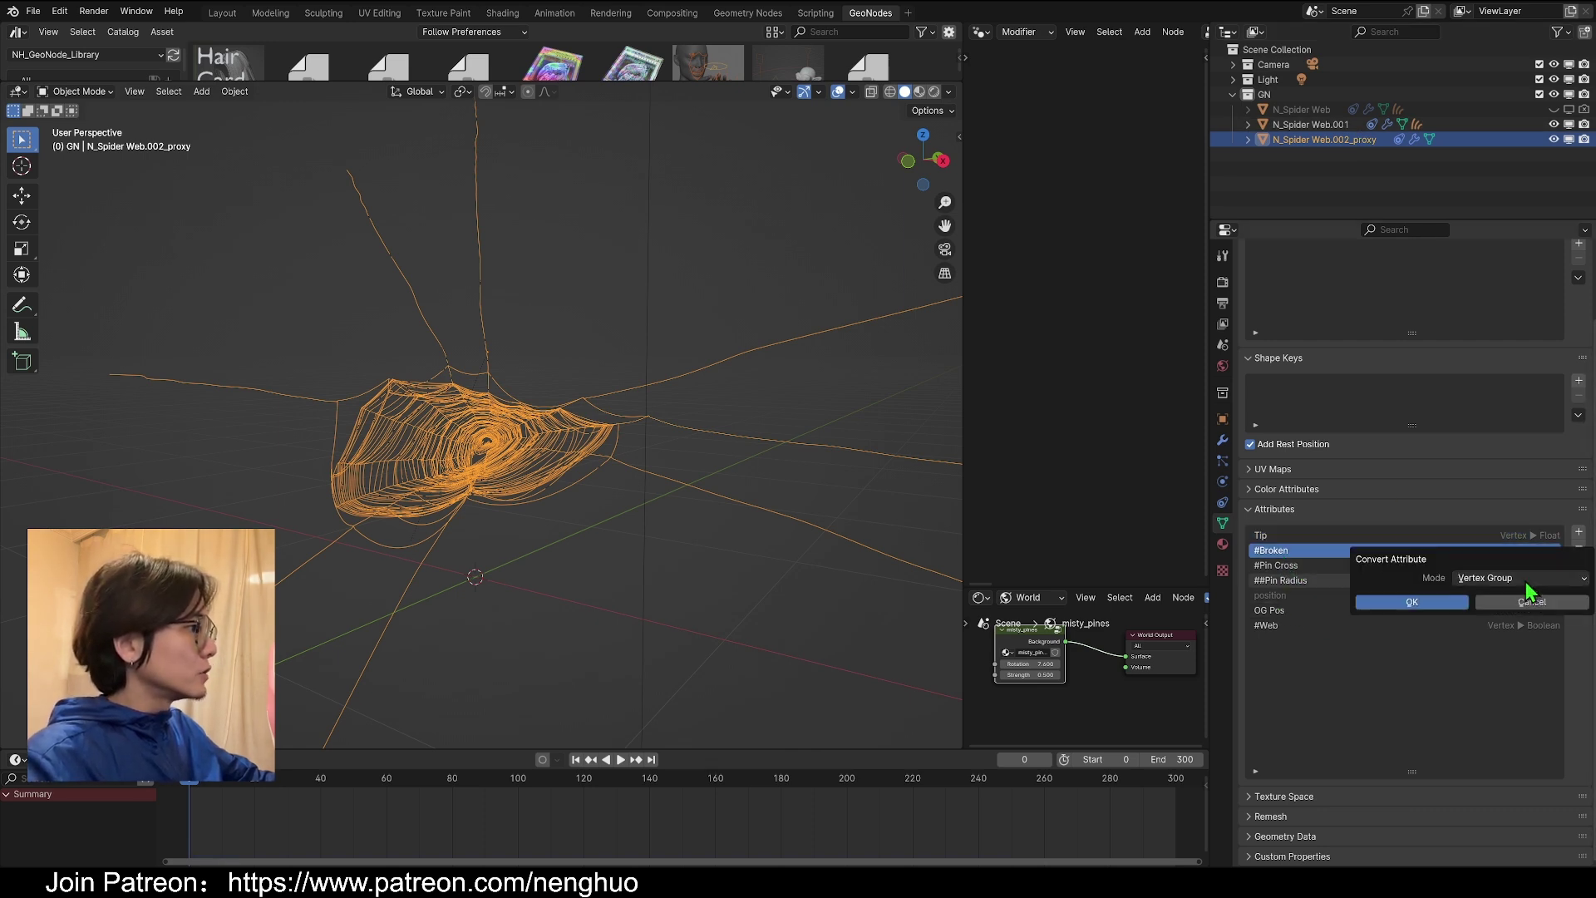
click(1415, 604)
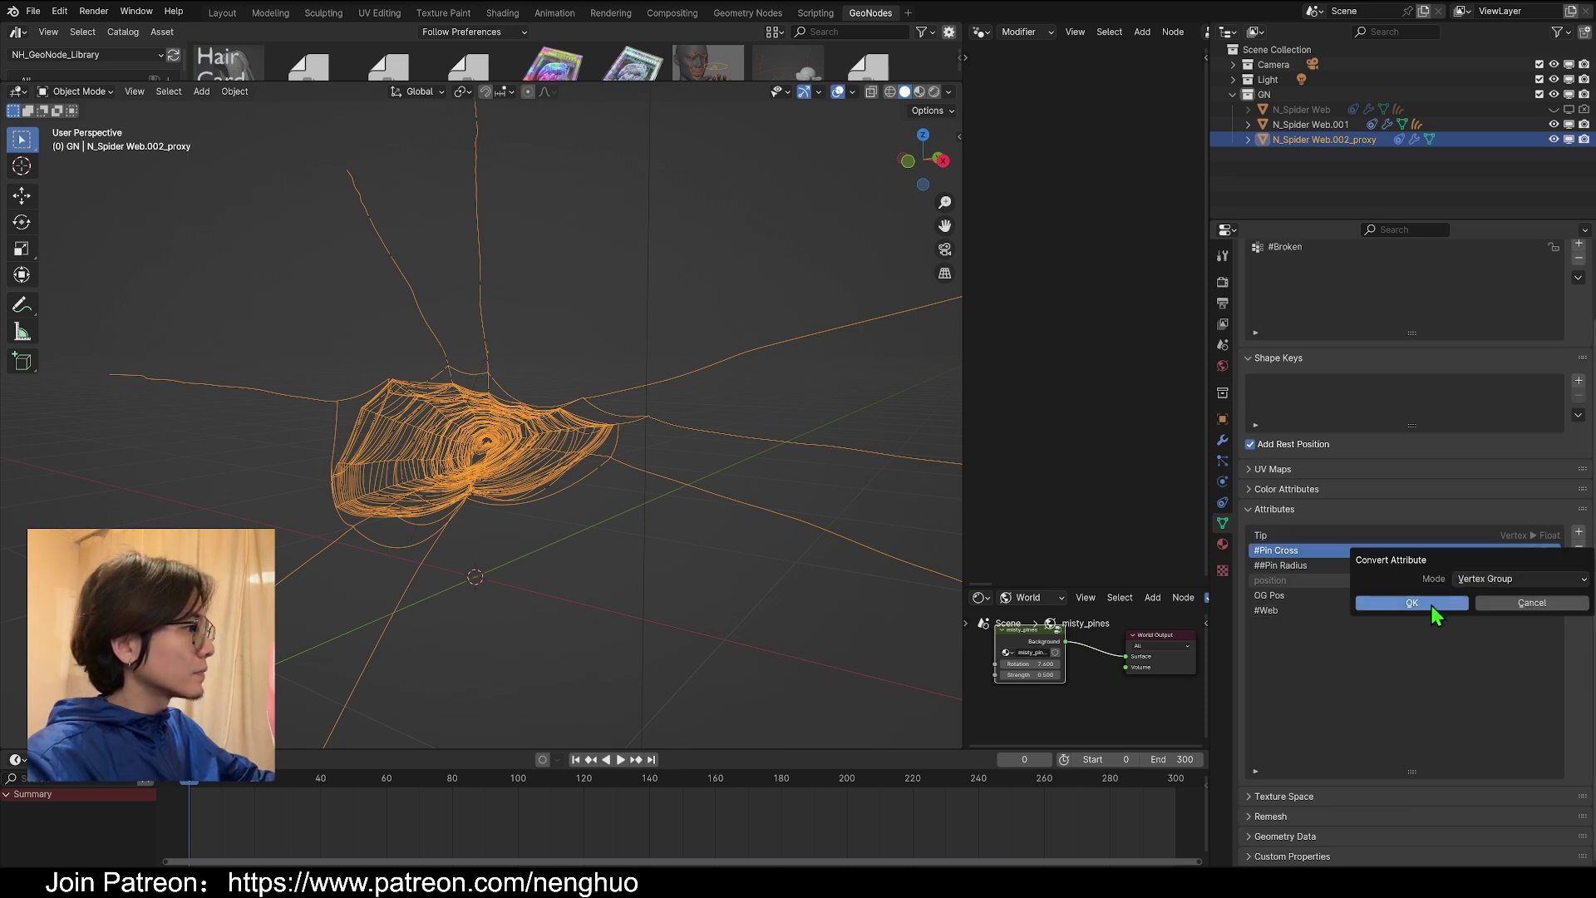
click(1424, 605)
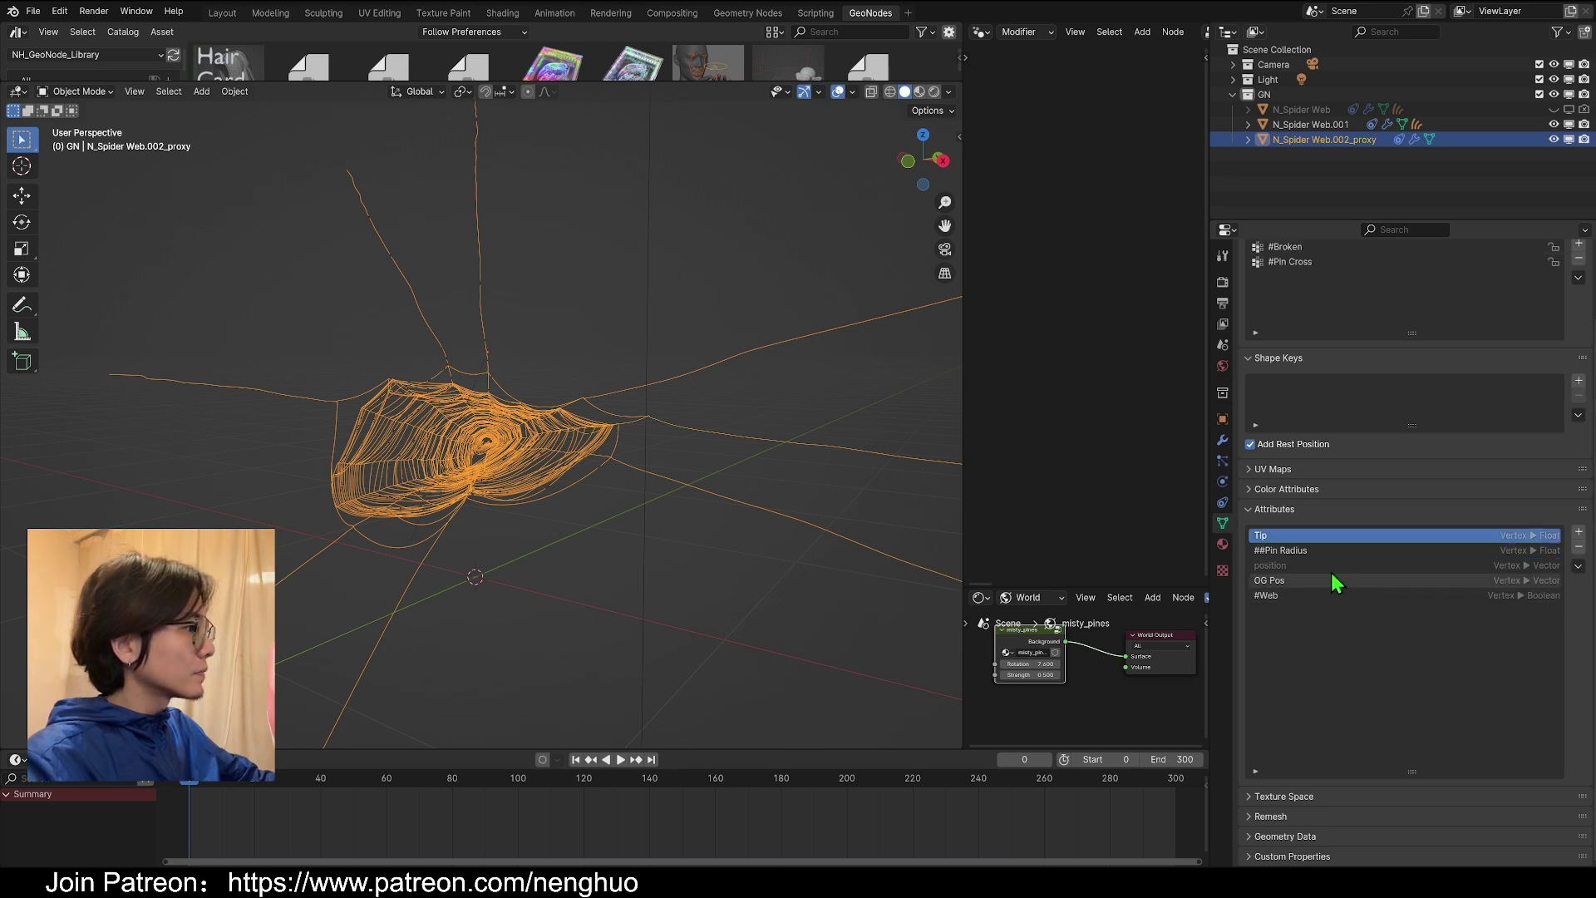
- Convert the proxy mesh's ##Pin Radius and #Web attributes to vertex groups
click(1335, 552)
click(1579, 566)
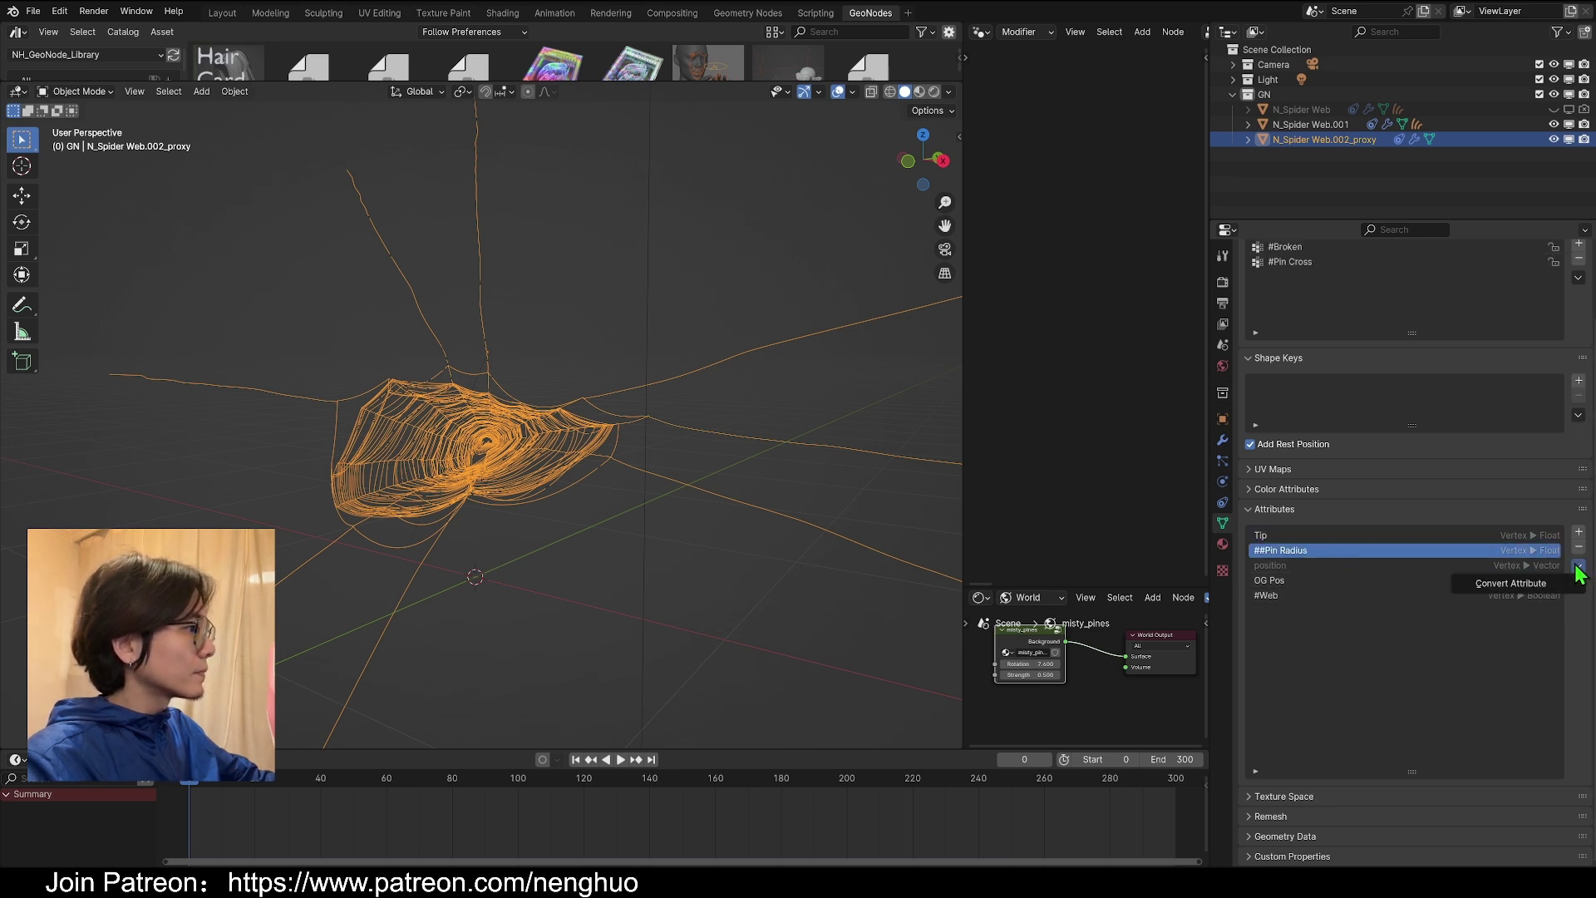
click(1526, 586)
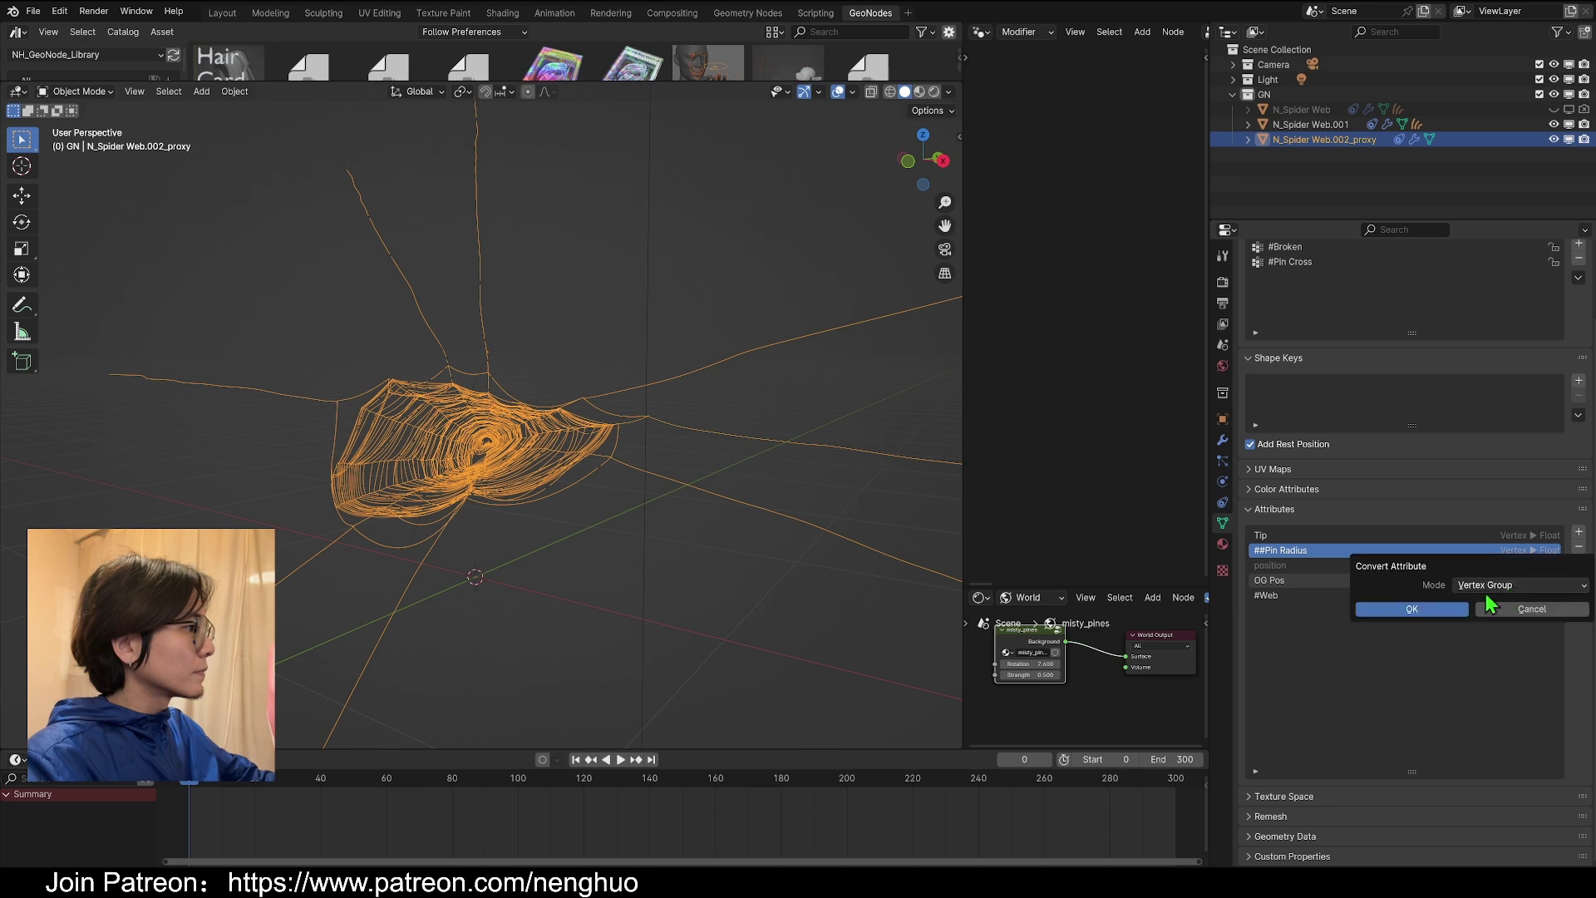
click(1419, 605)
click(1322, 581)
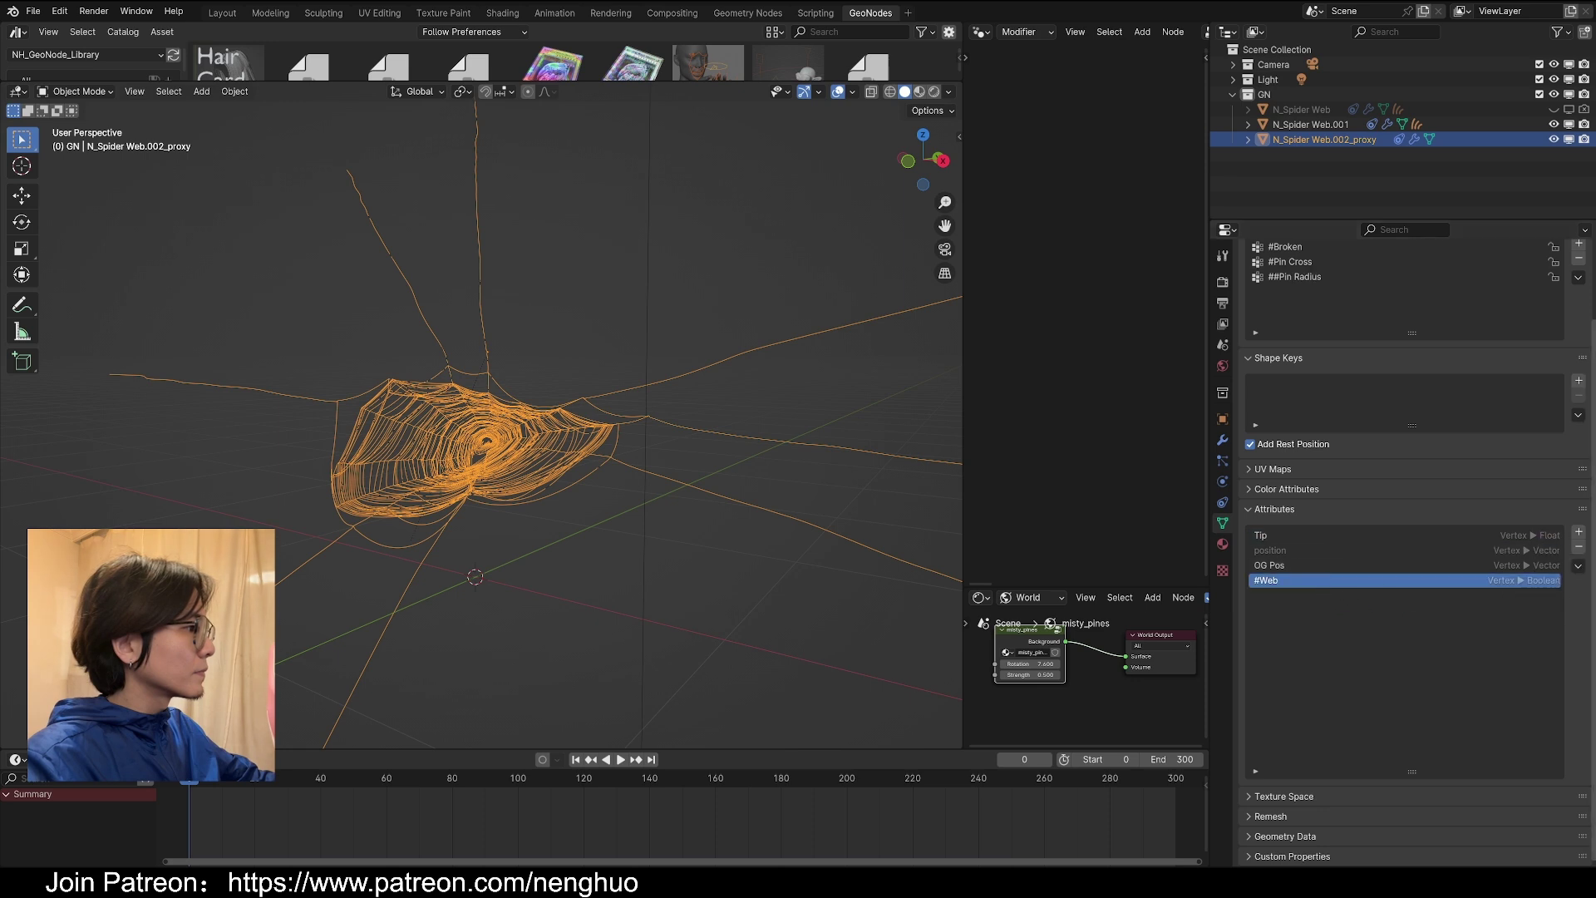
click(1579, 566)
click(1527, 586)
click(1478, 582)
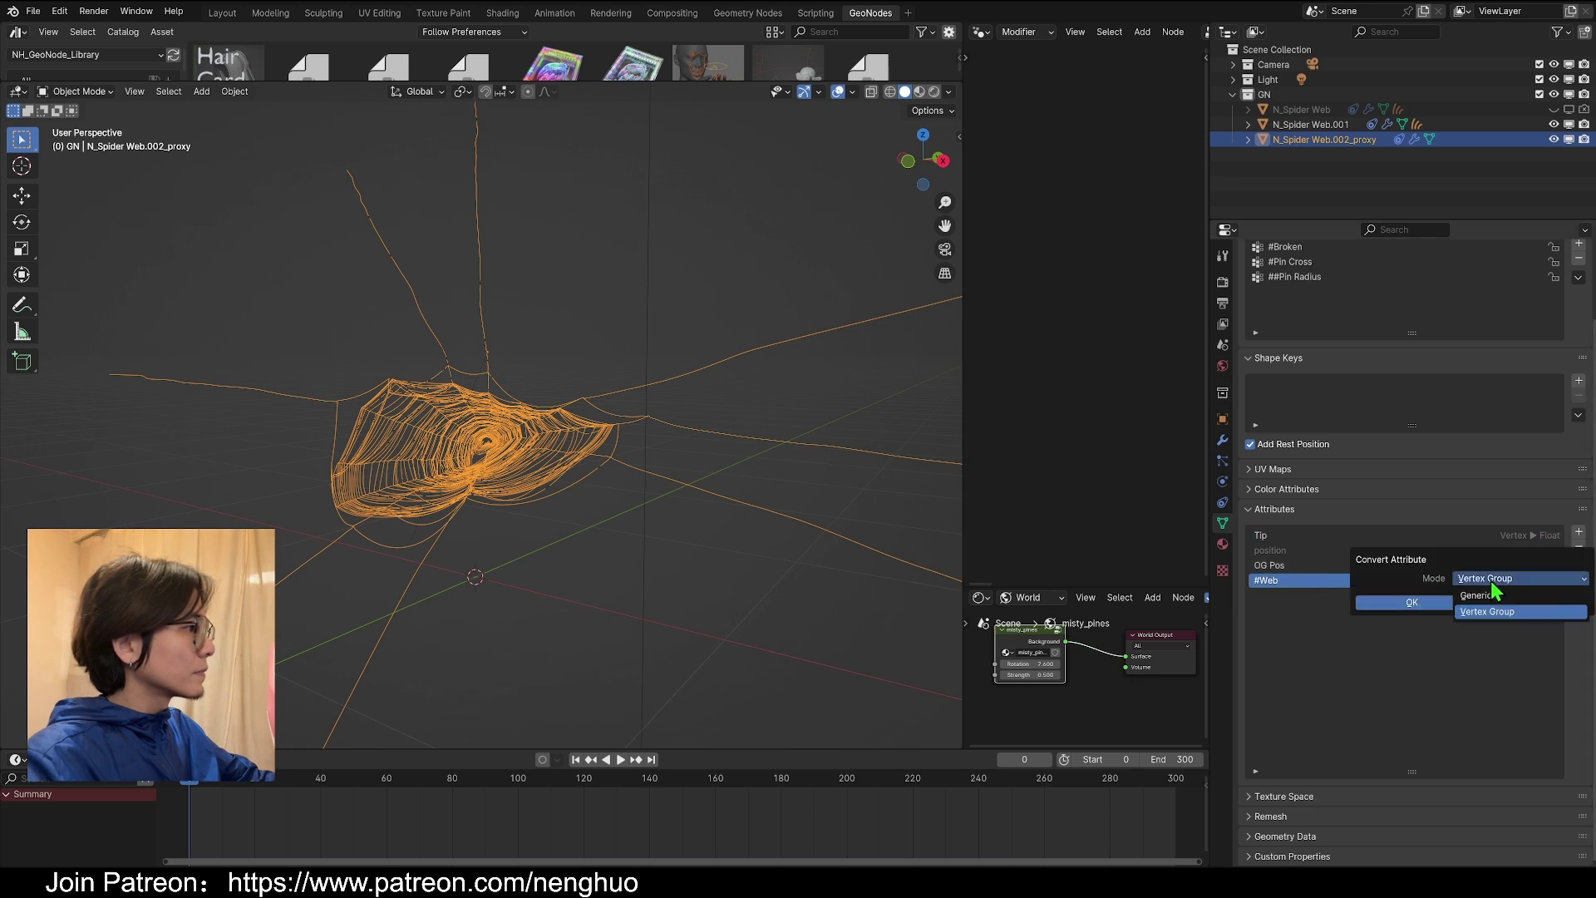
click(1473, 613)
click(1405, 602)
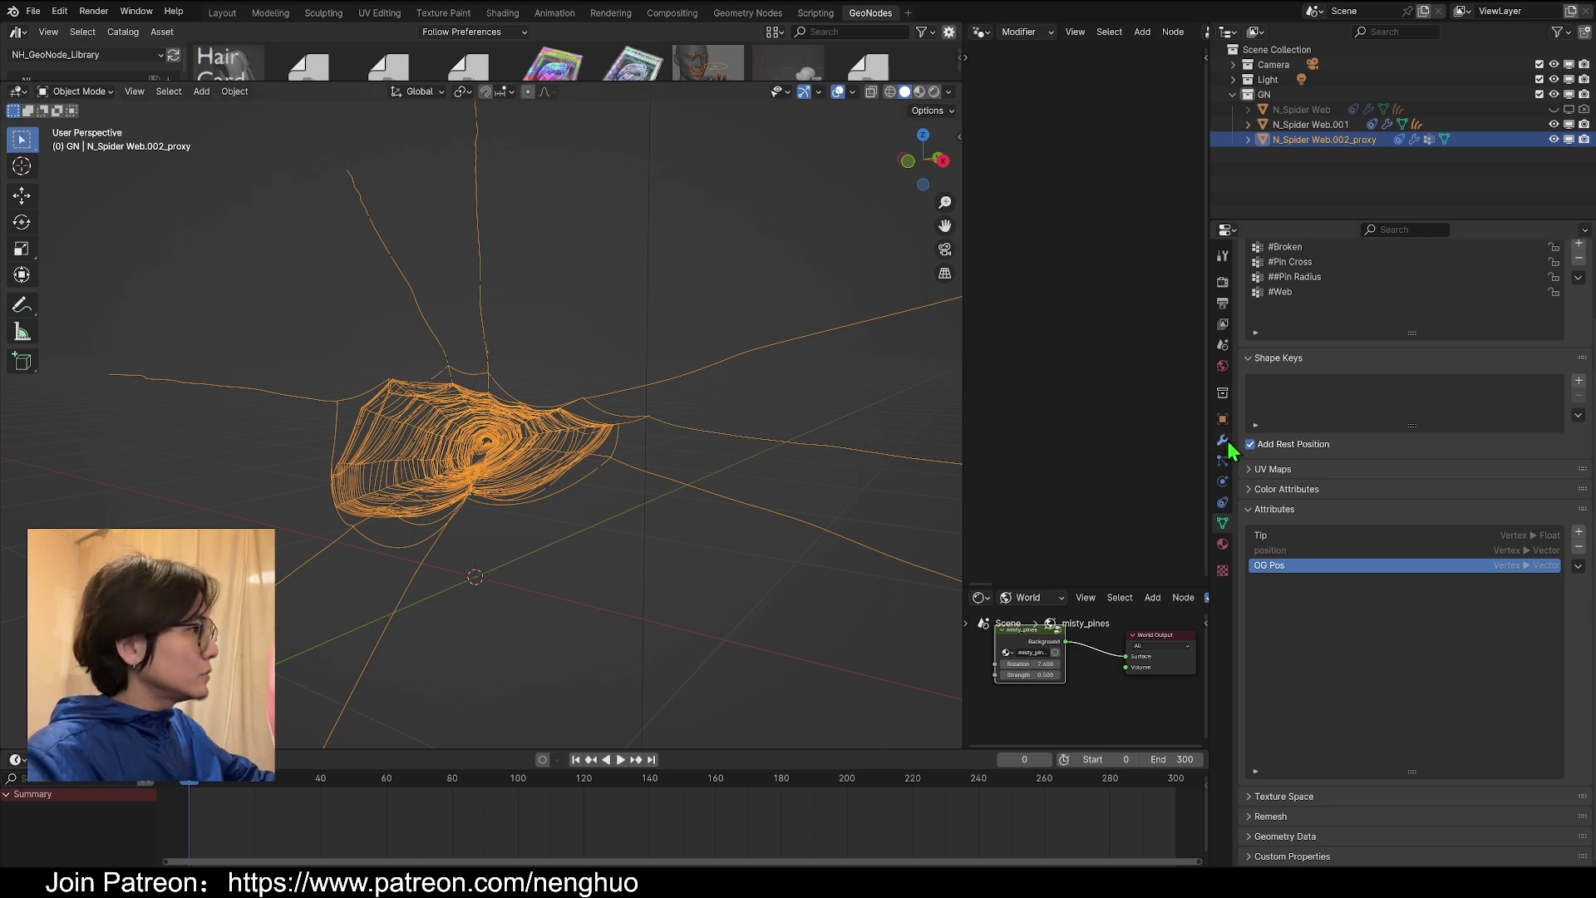
- Set the cloth shape's Pin Group to ##Pin Radius
scroll(1264, 503, up, 1)
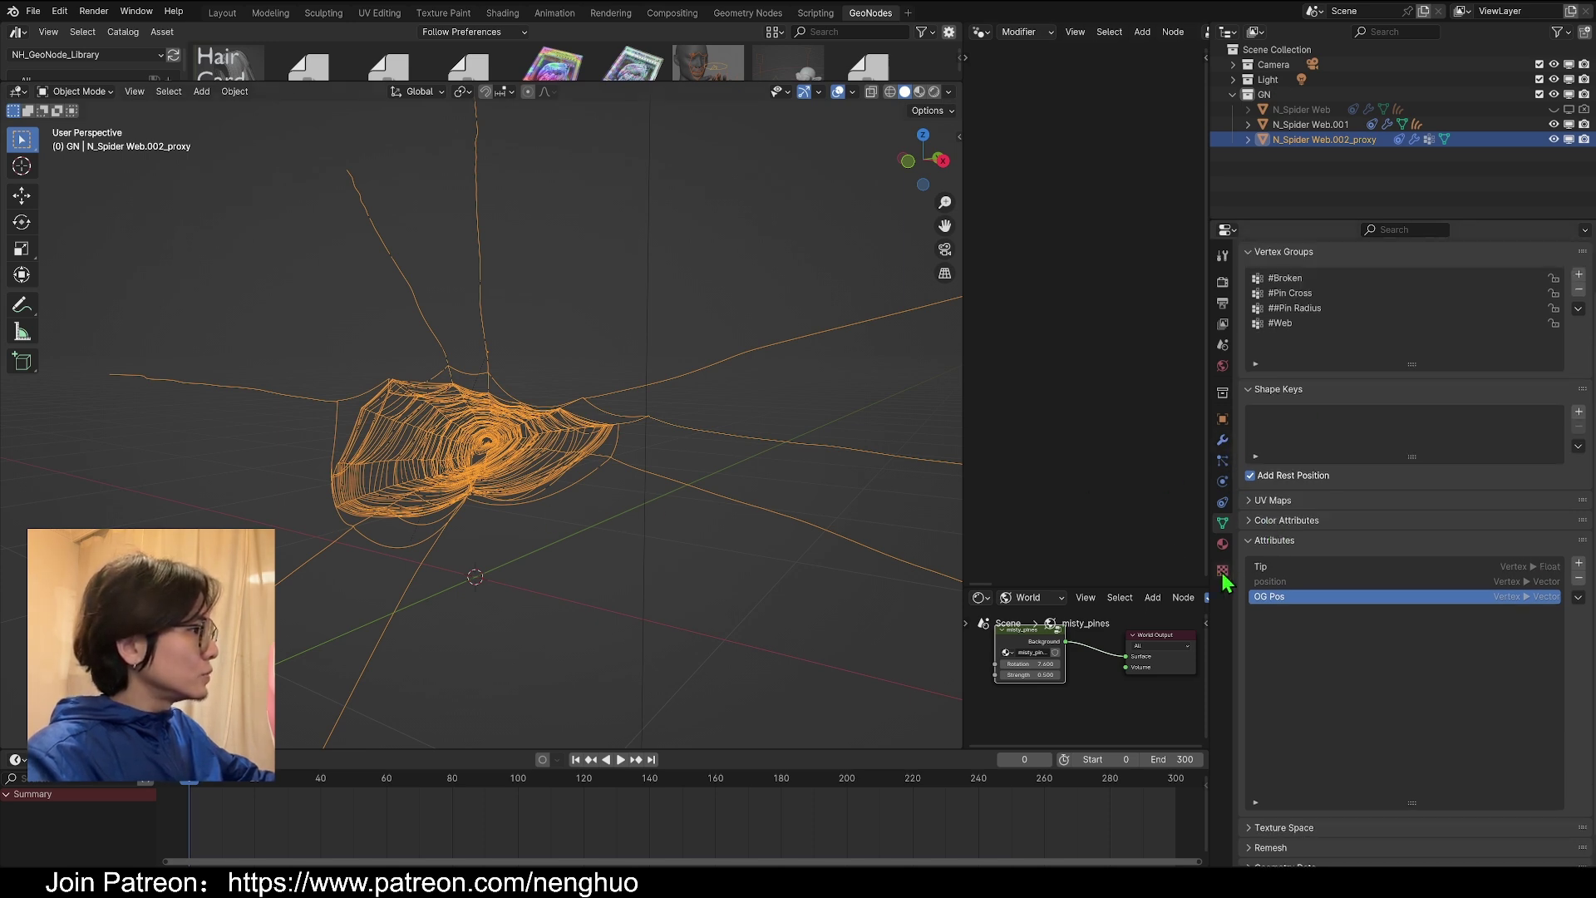
click(1223, 481)
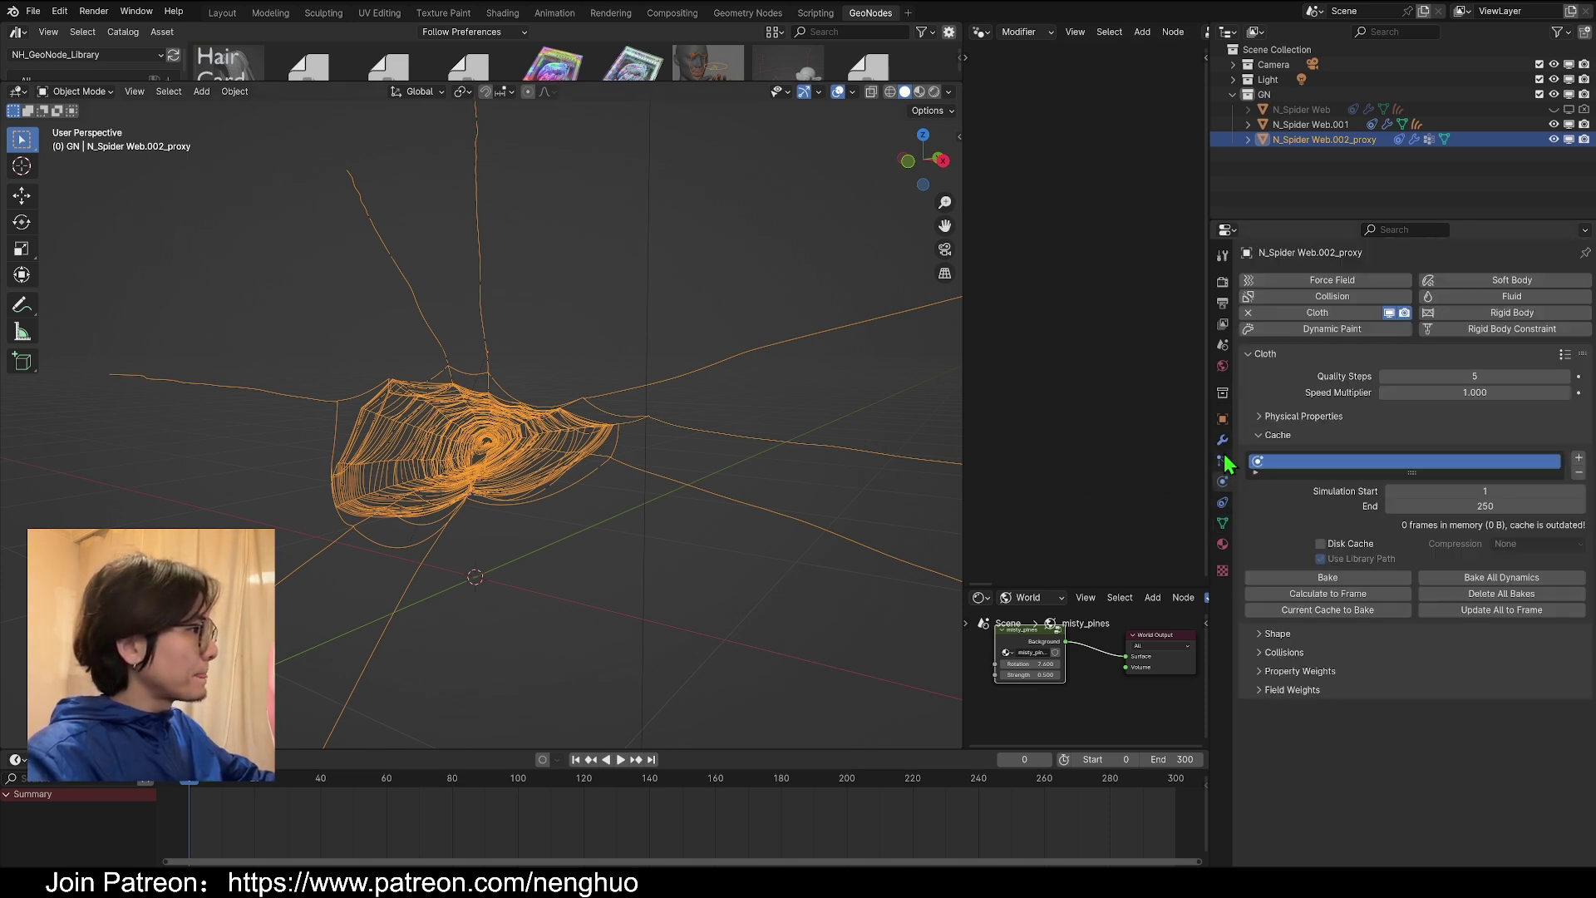
click(1221, 523)
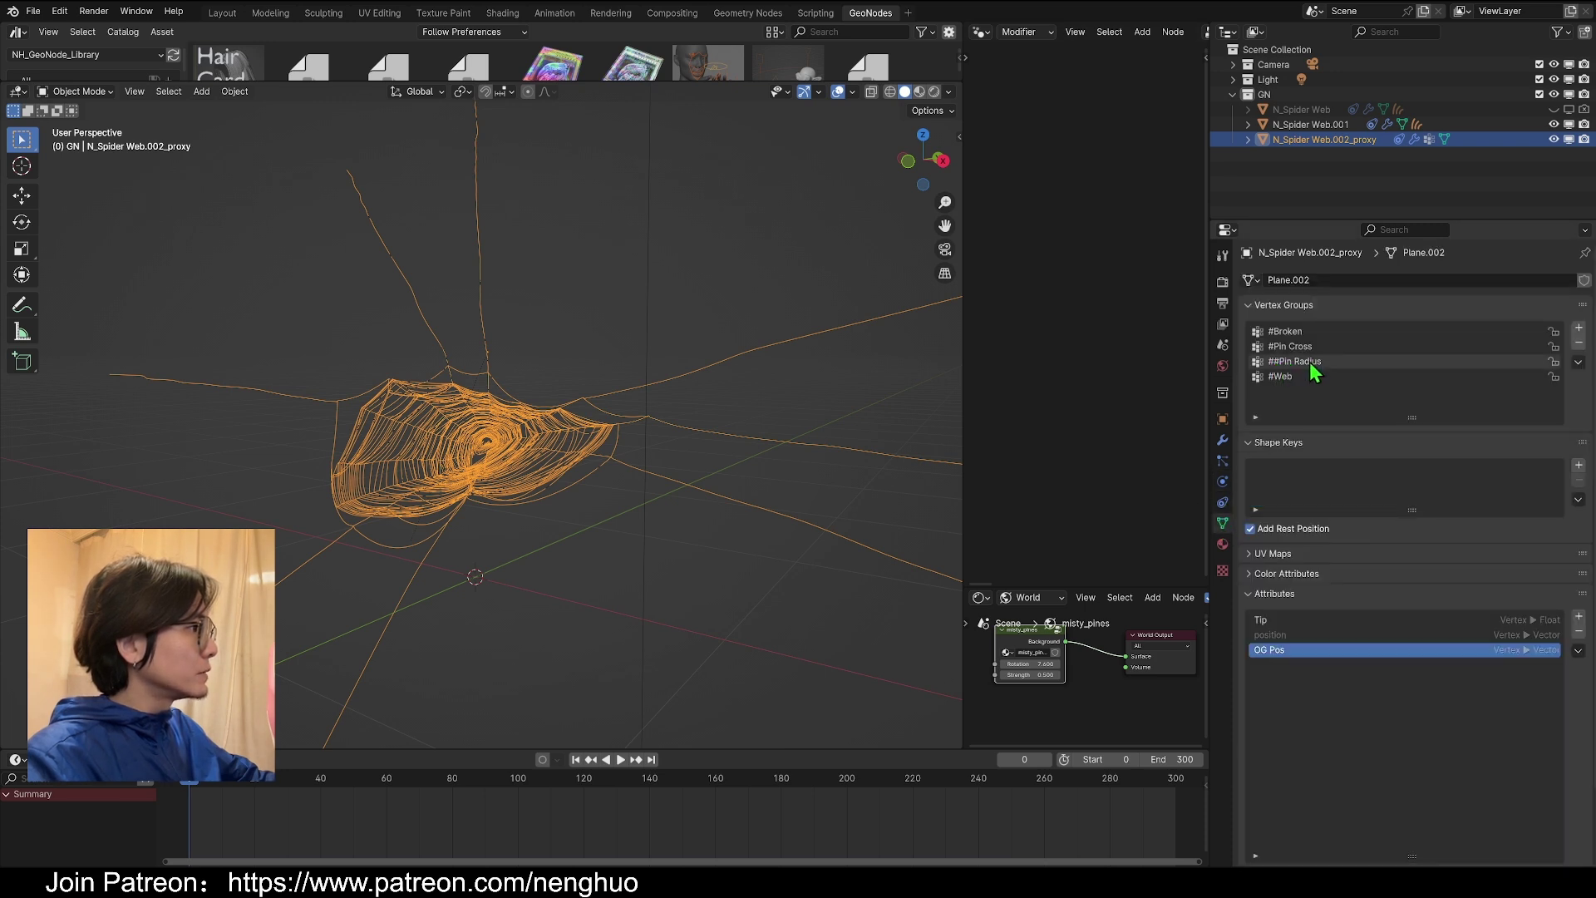
click(1223, 503)
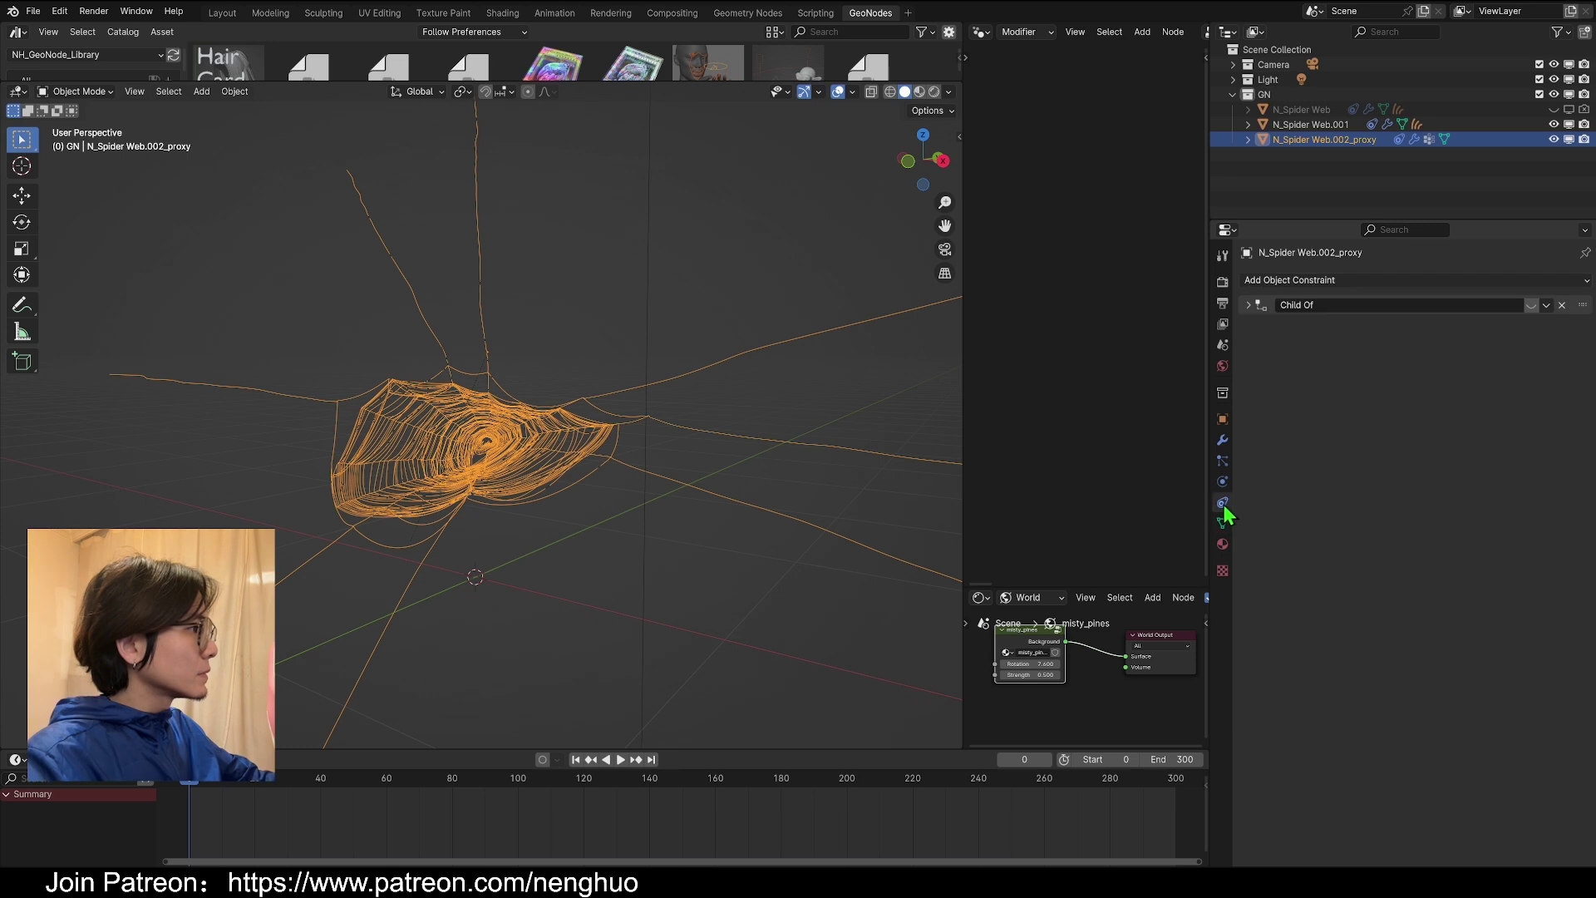
click(1222, 523)
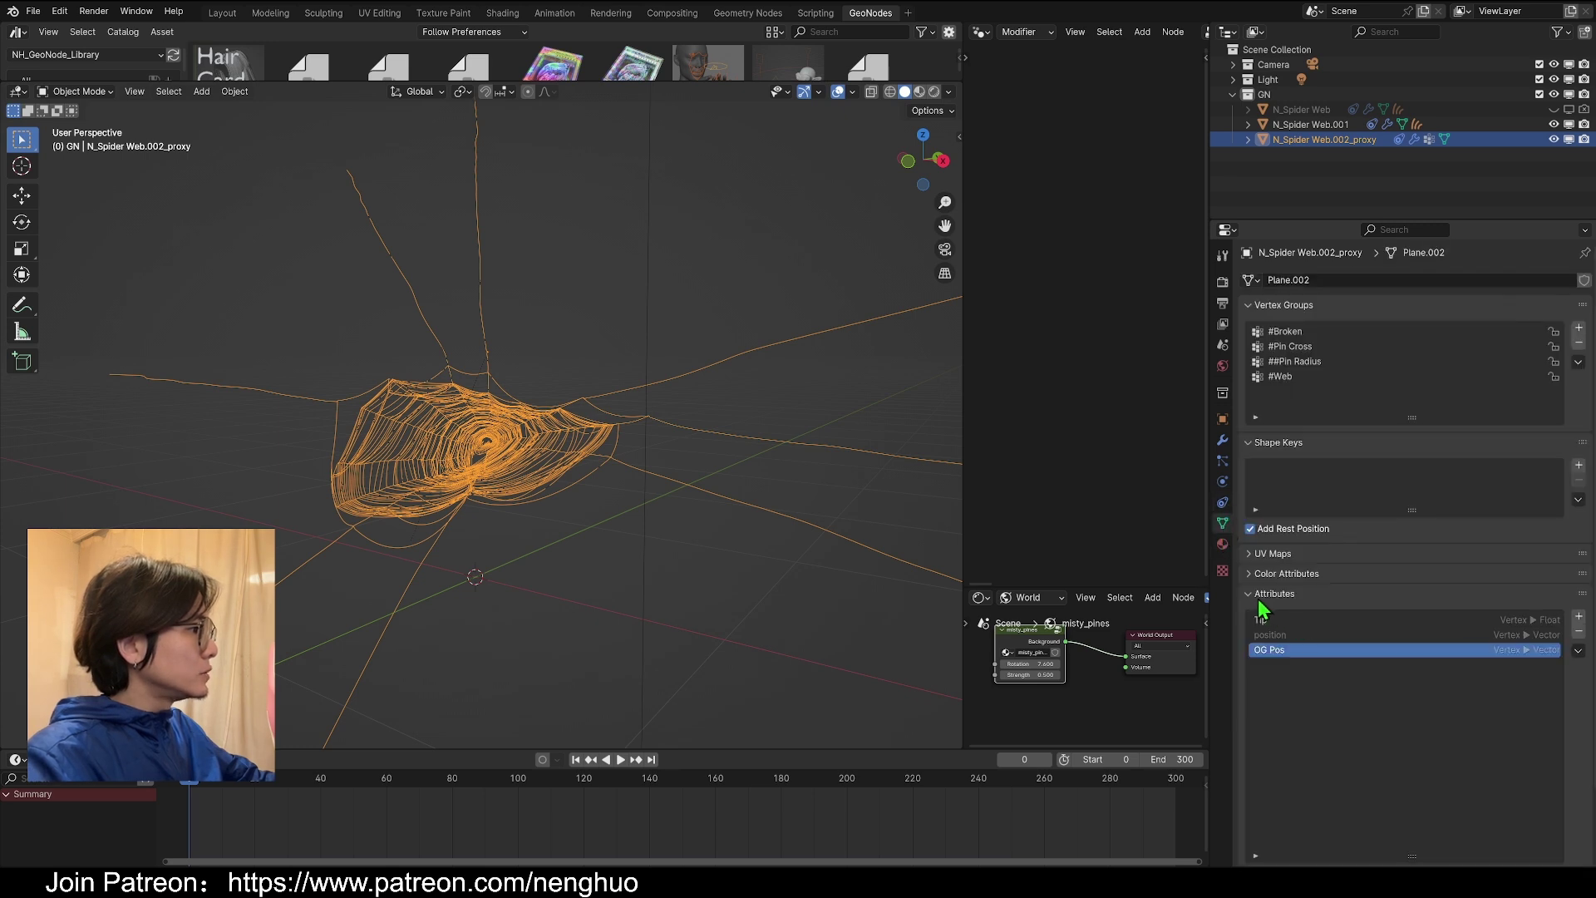
click(1266, 594)
click(1223, 485)
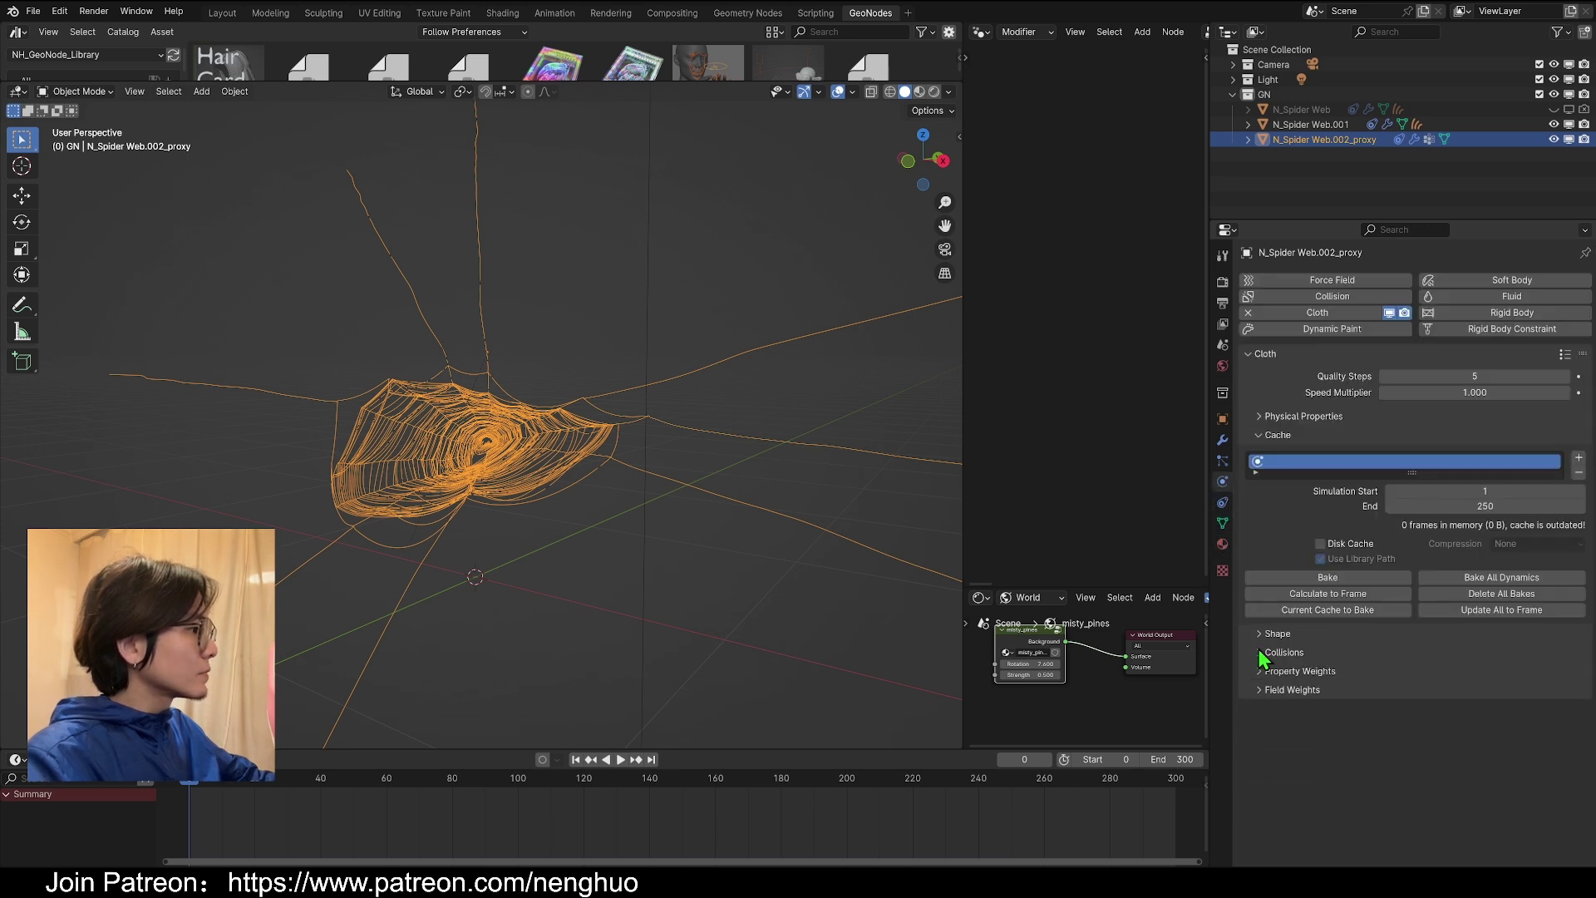
click(1260, 637)
click(1410, 659)
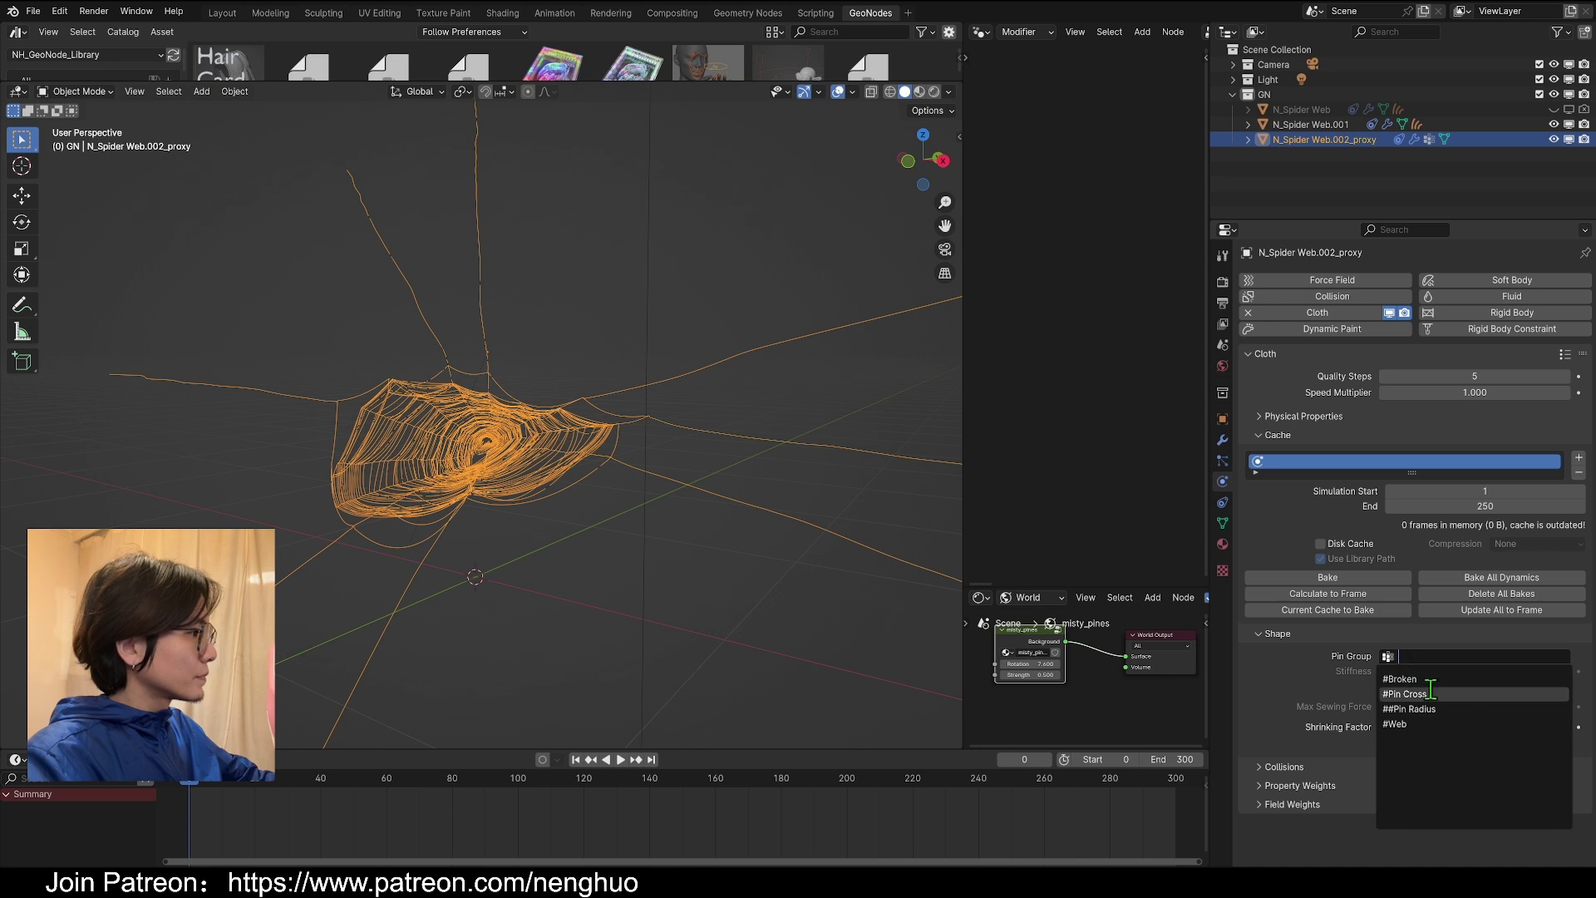
click(1431, 705)
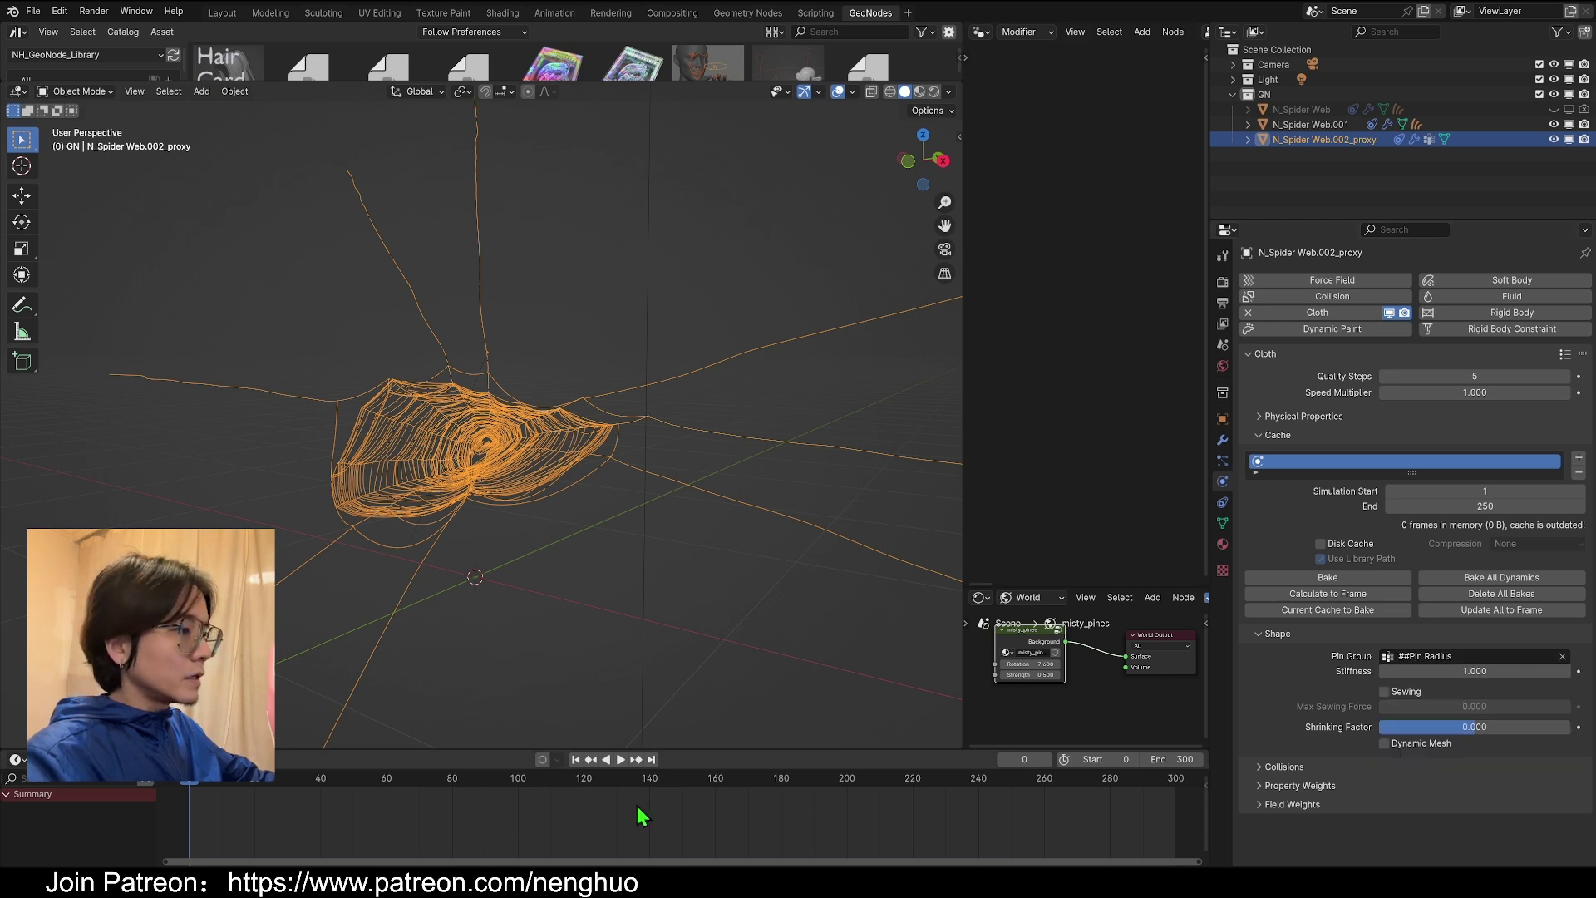
- Set the cloth cache's end frame to 300 and bake the simulation
click(1465, 507)
text(3)
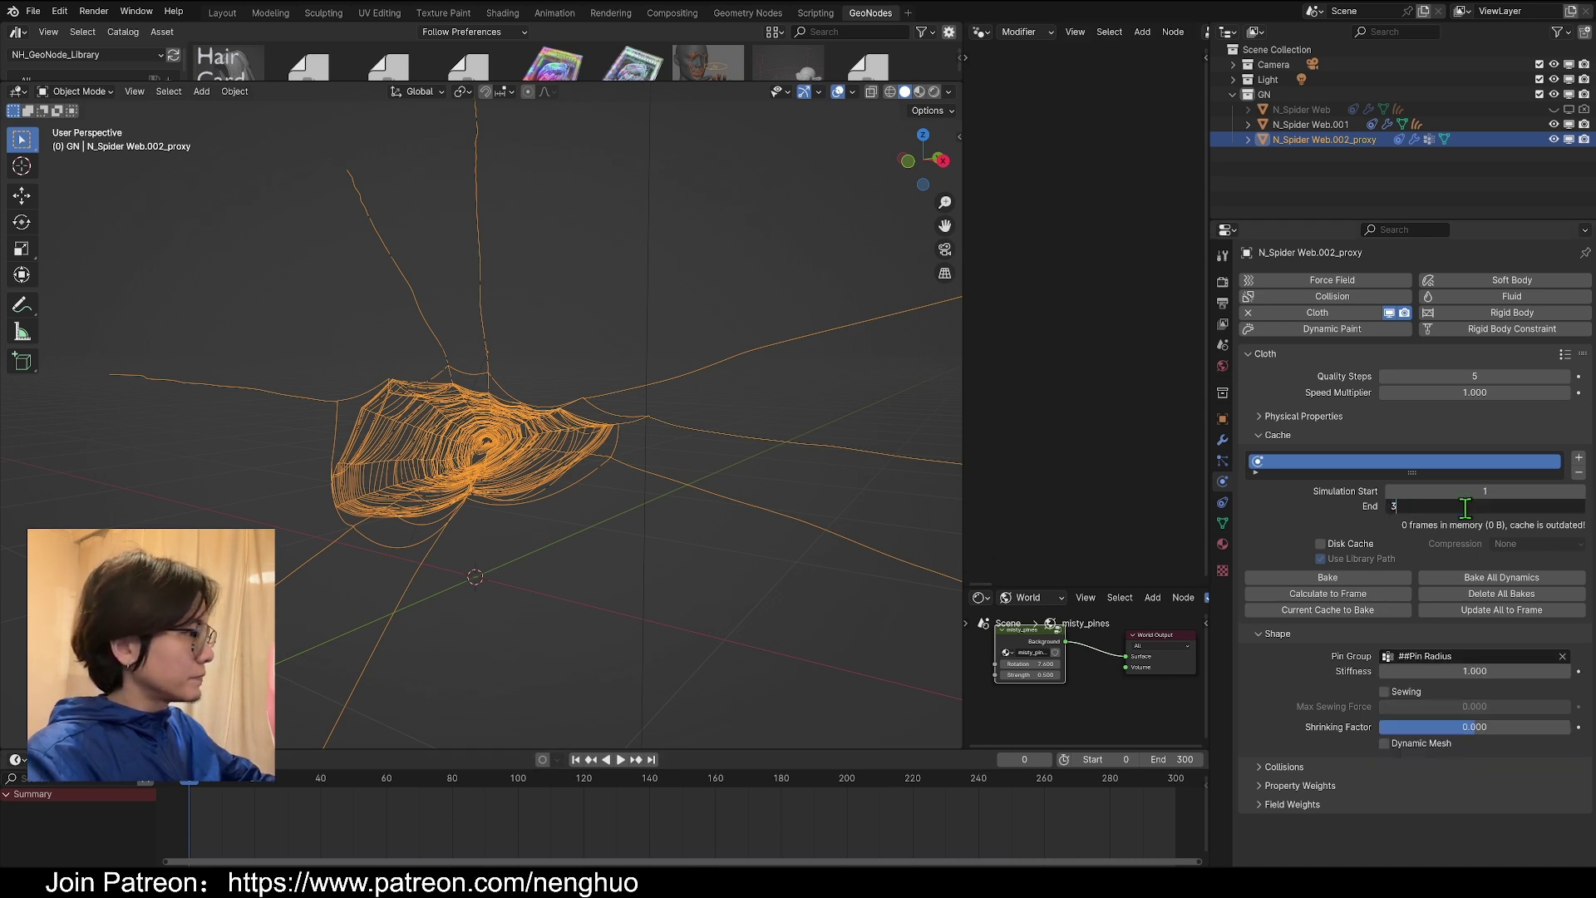
text(00)
key(Return)
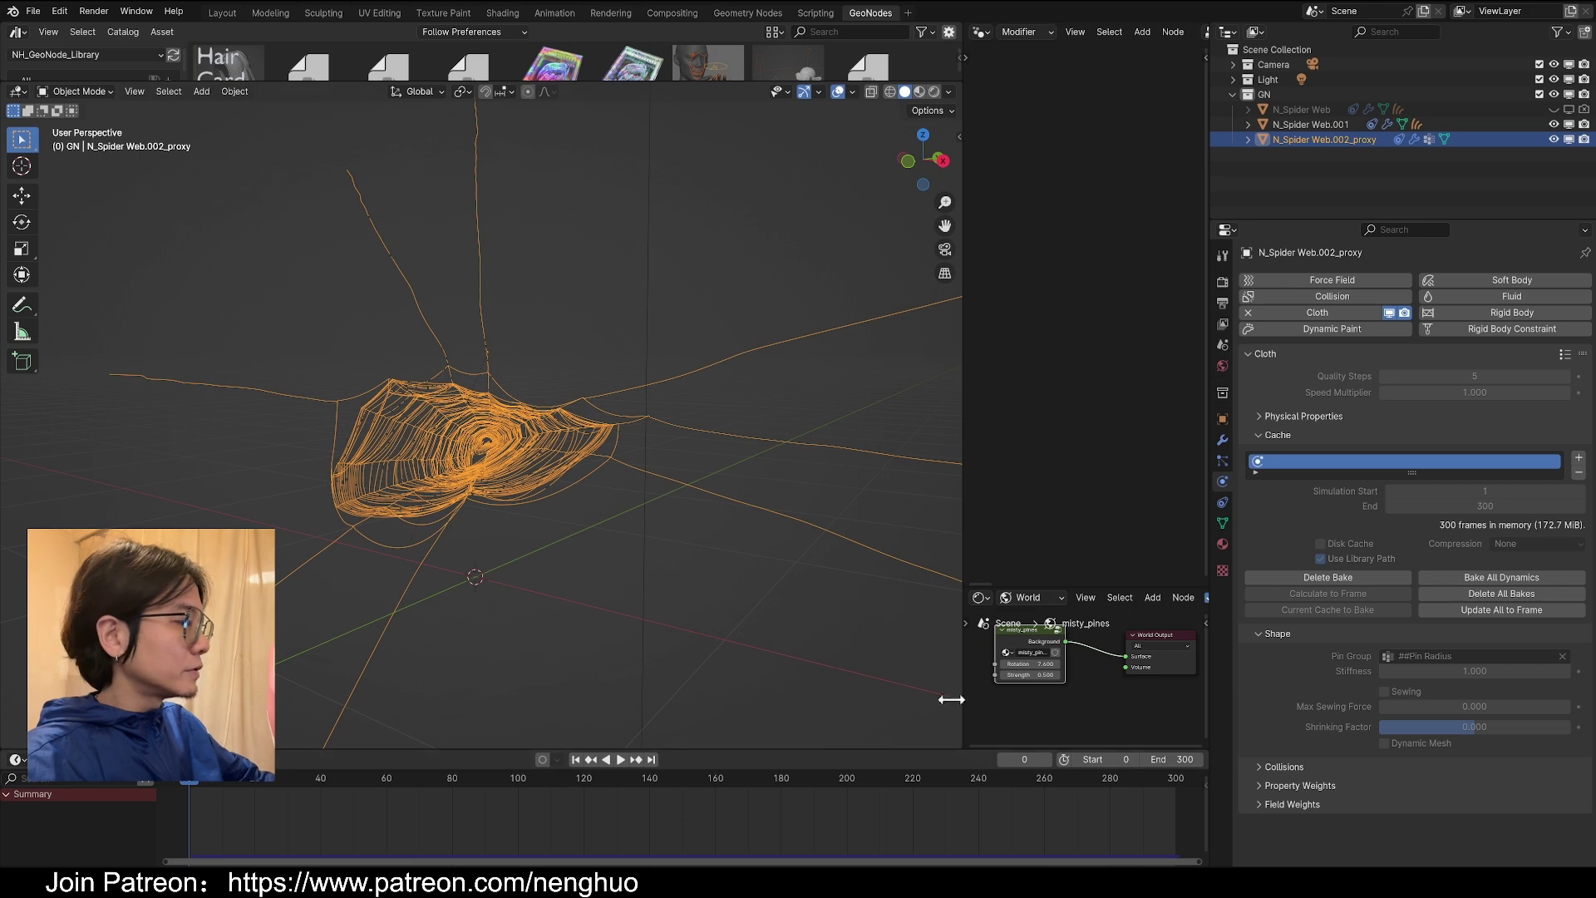
- Play the baked cloth simulation and examine how the pinned web hangs from several angles
key(space)
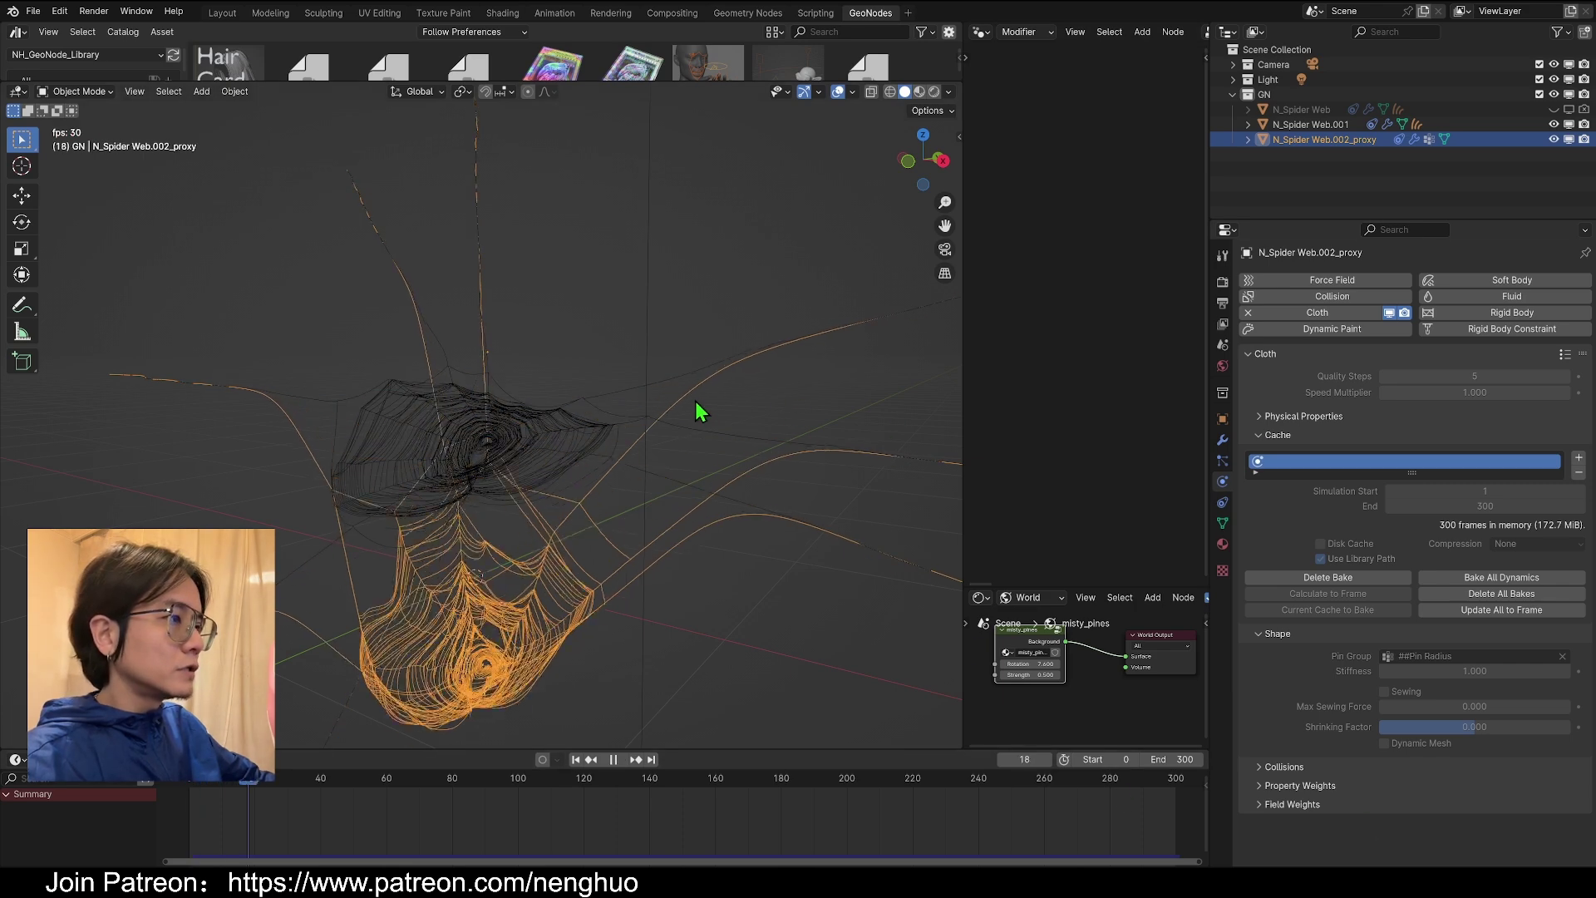
mouse_move(637, 410)
middle_down()
mouse_move(503, 434)
mouse_move(591, 335)
mouse_move(577, 331)
mouse_move(543, 352)
mouse_move(696, 402)
mouse_move(663, 435)
mouse_move(640, 422)
middle_up()
middle_drag(688, 267, 510, 461)
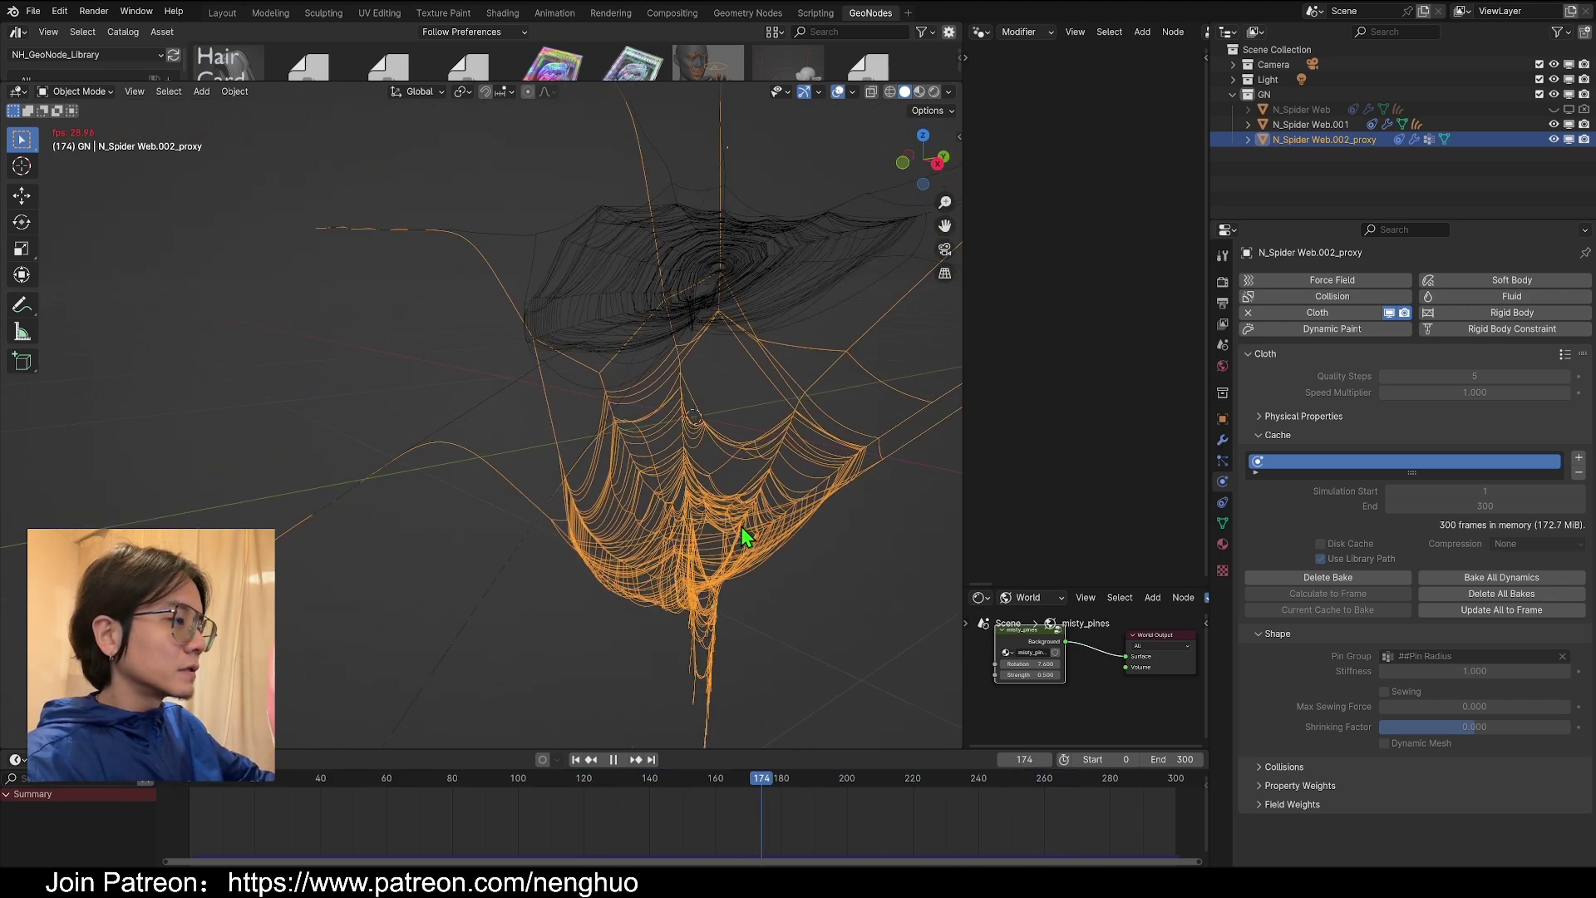
scroll(732, 525, down, 5)
scroll(652, 505, up, 6)
shift+middle_drag(652, 505, 710, 442)
key(space)
scroll(707, 603, down, 7)
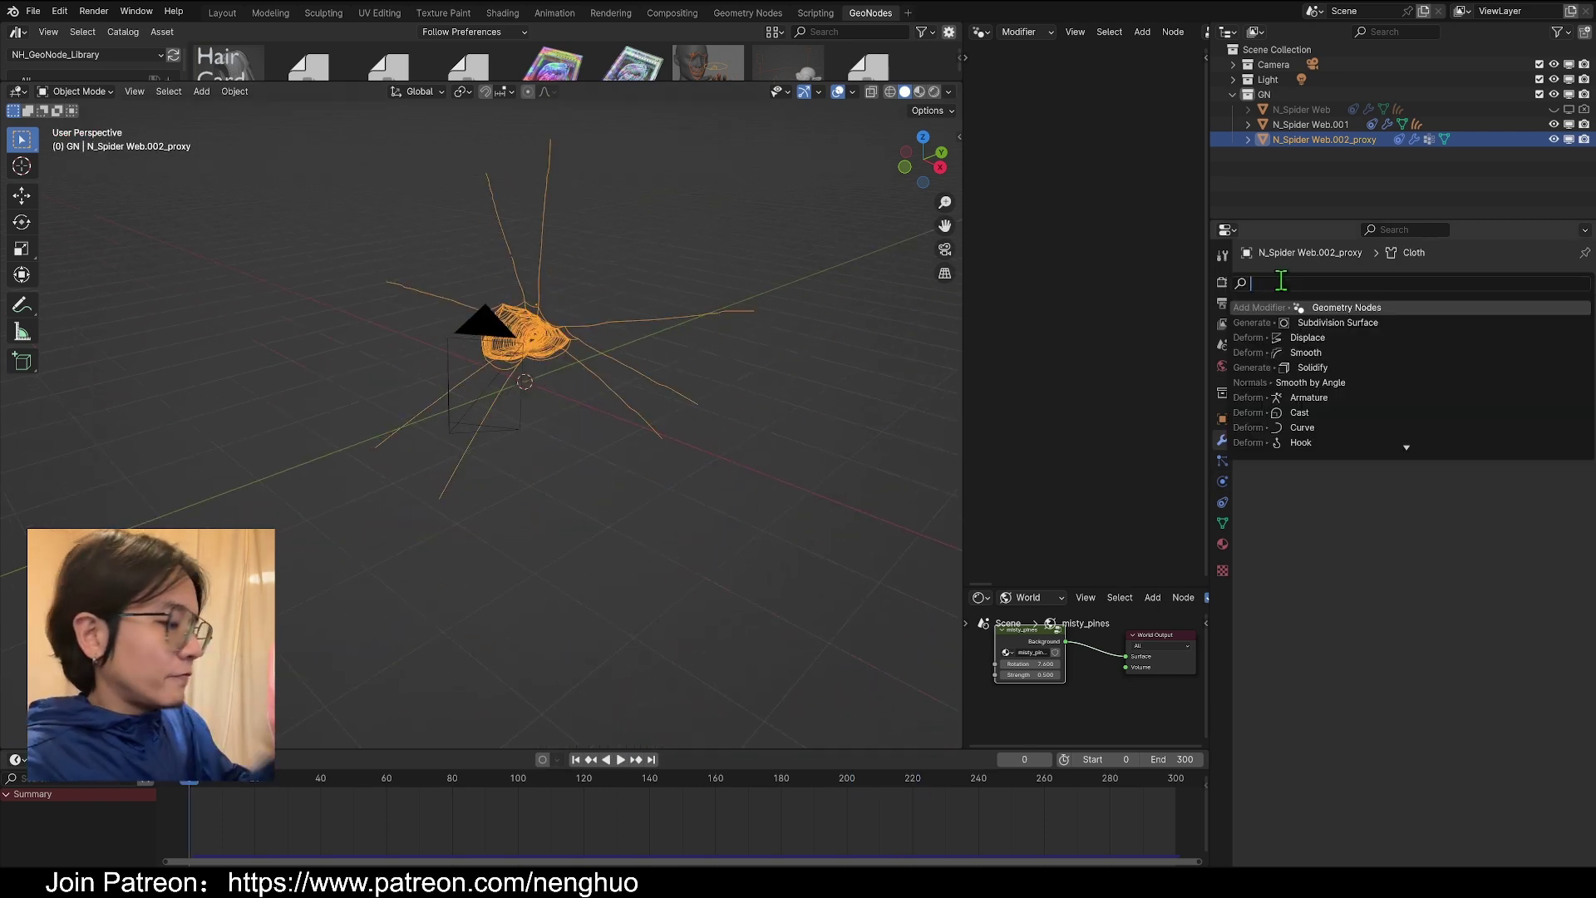
- Add a Geometry Nodes modifier using N_Web Sim_ Pin Weight to the proxy and move it above the Cloth modifier
click(1321, 307)
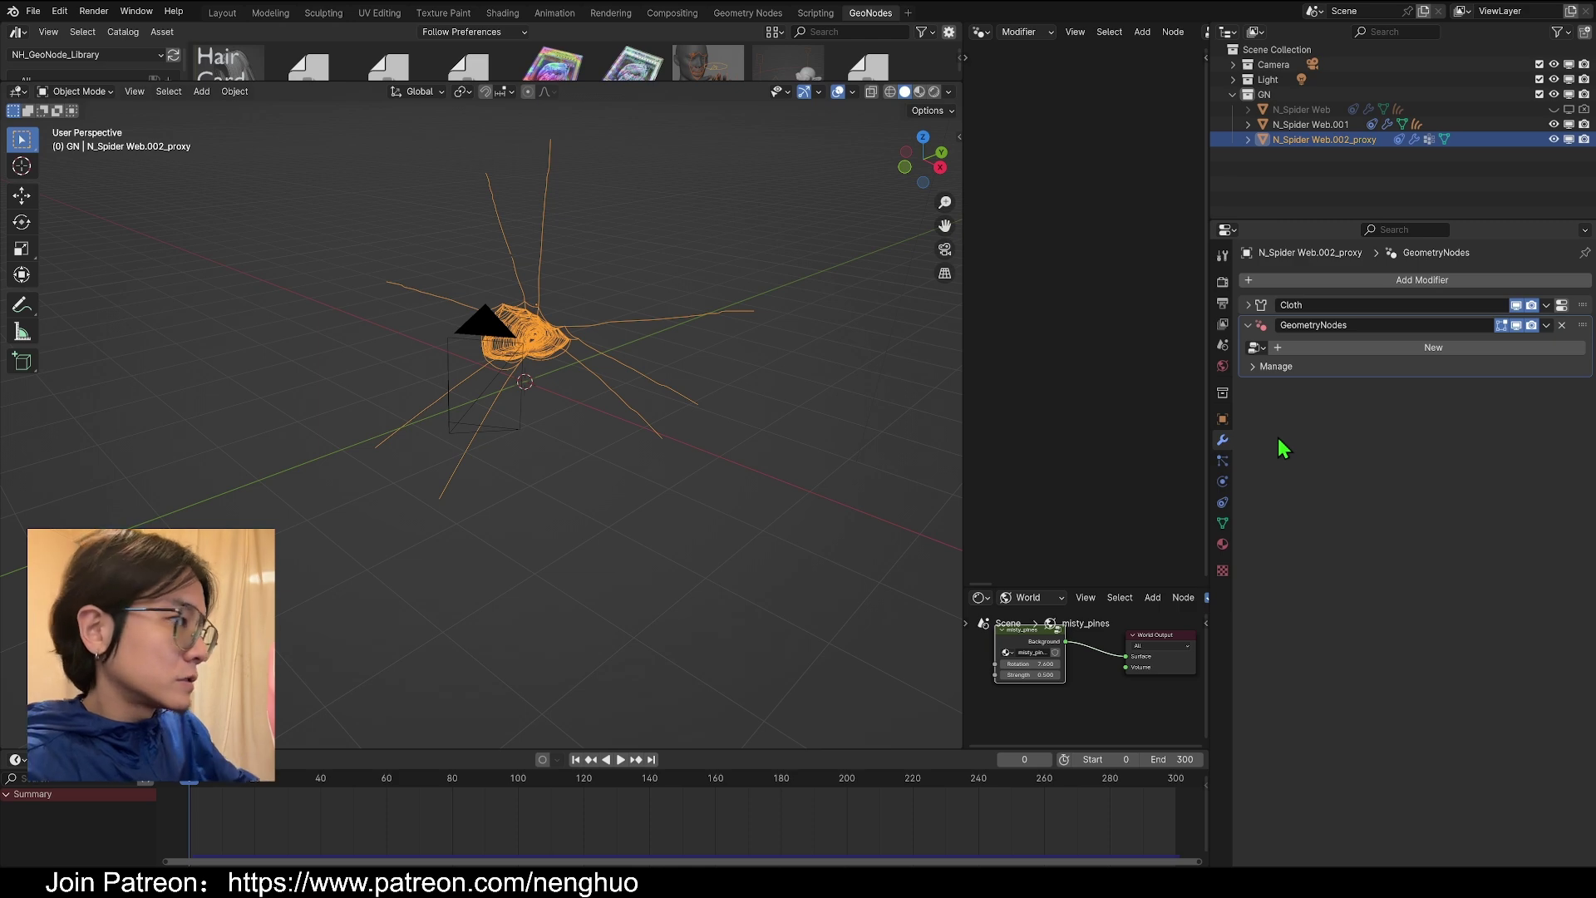
click(1256, 348)
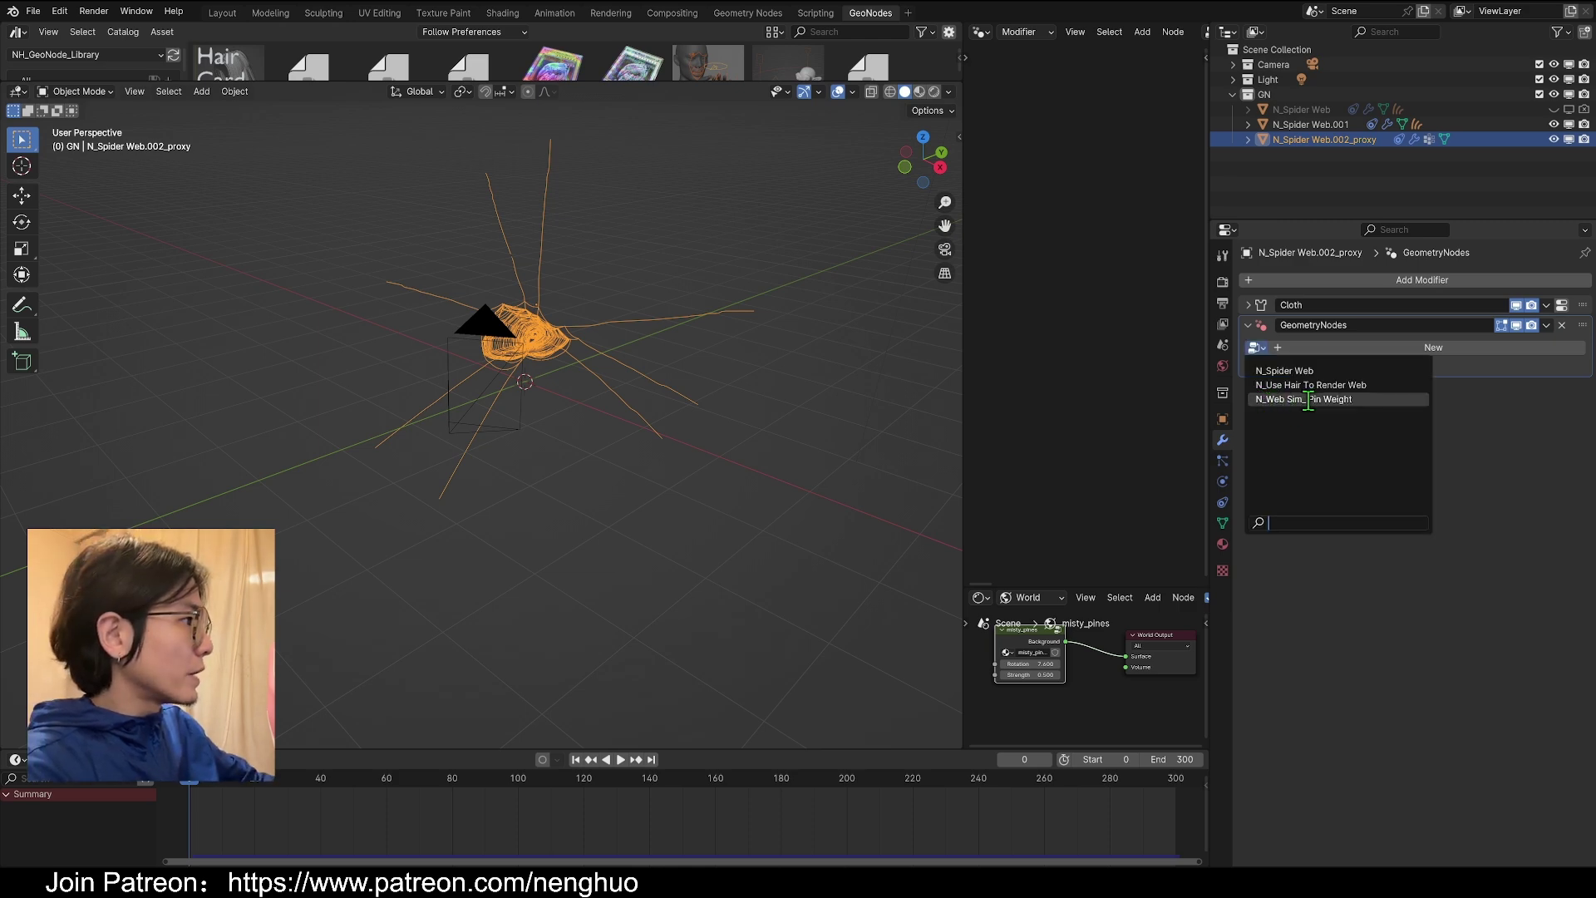
click(1377, 403)
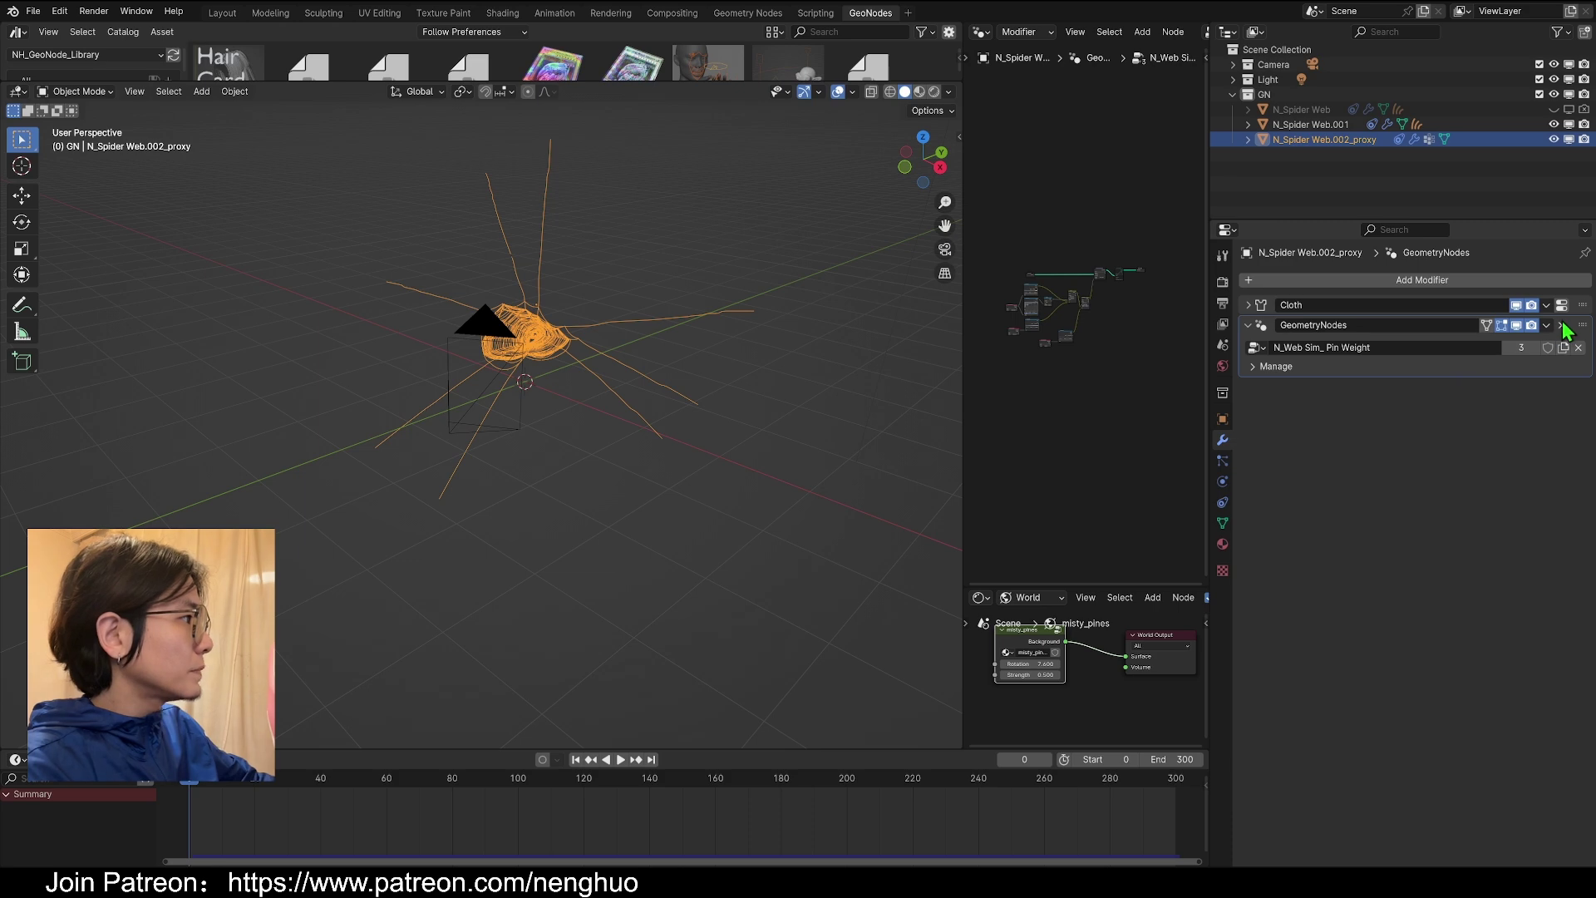
drag(1582, 327, 1579, 299)
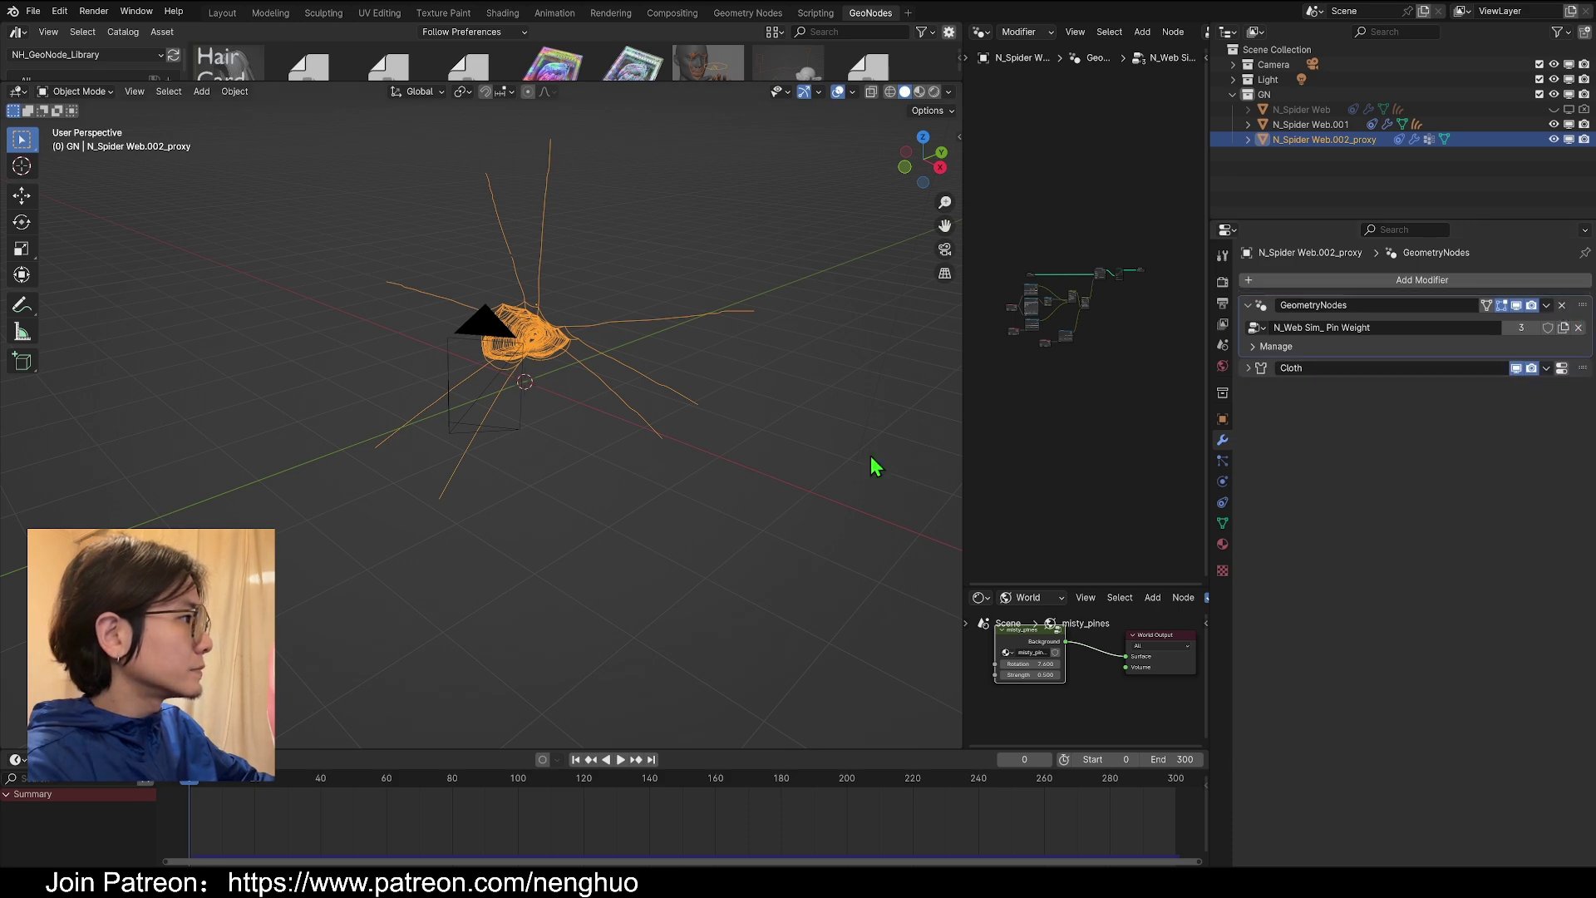
- Bake the proxy's cloth simulation again in its physics settings, over frames 1 to 300
middle_drag(876, 466, 466, 438)
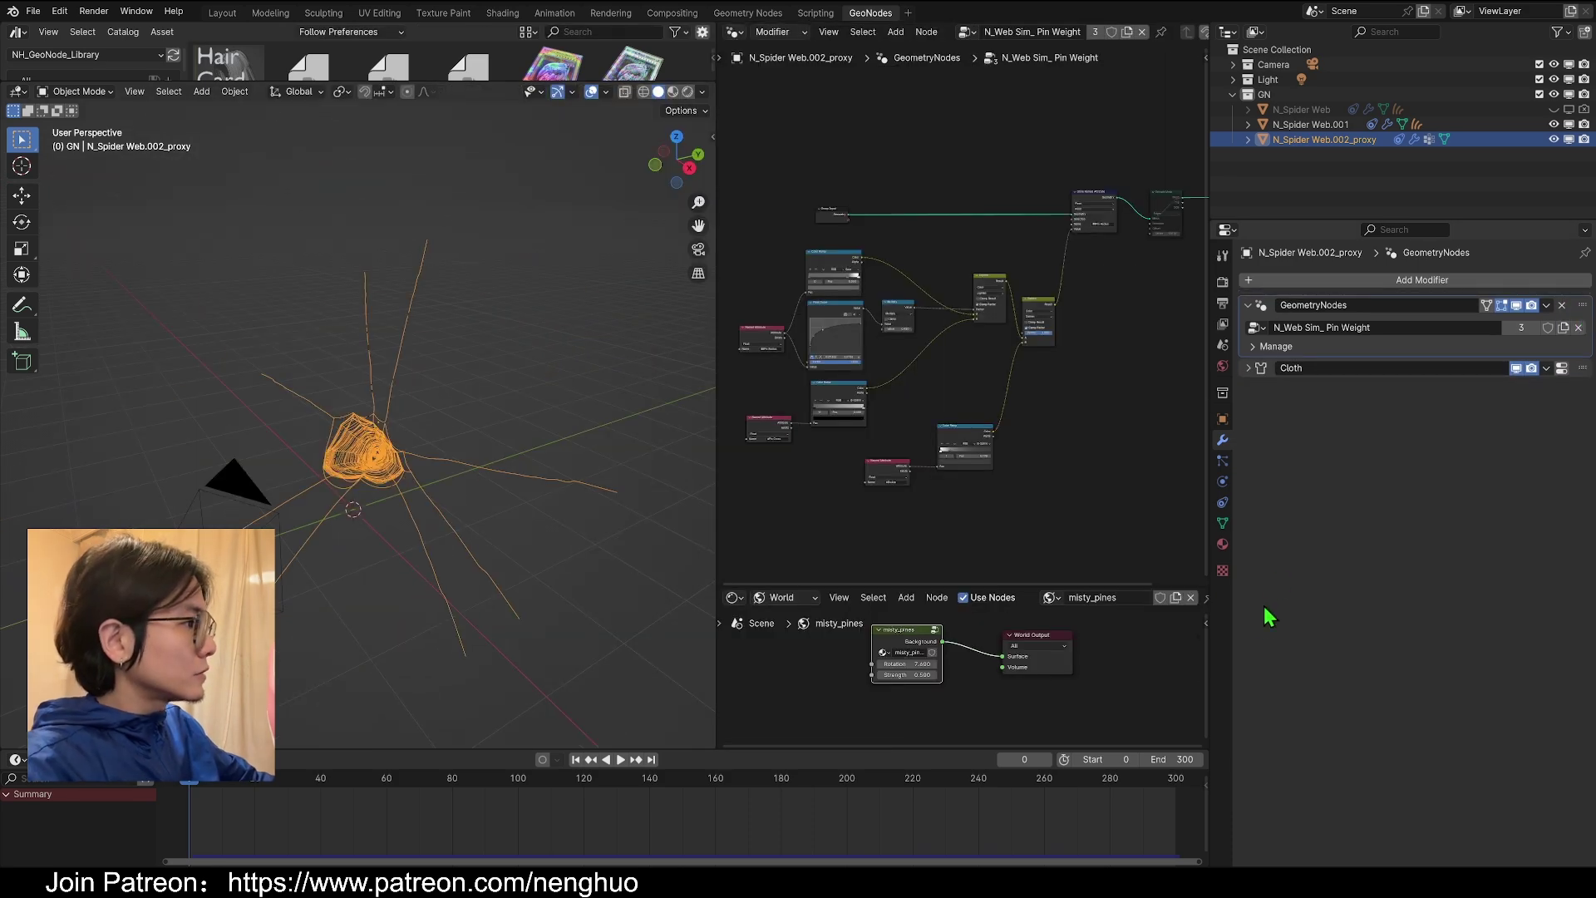
click(1222, 522)
click(1222, 440)
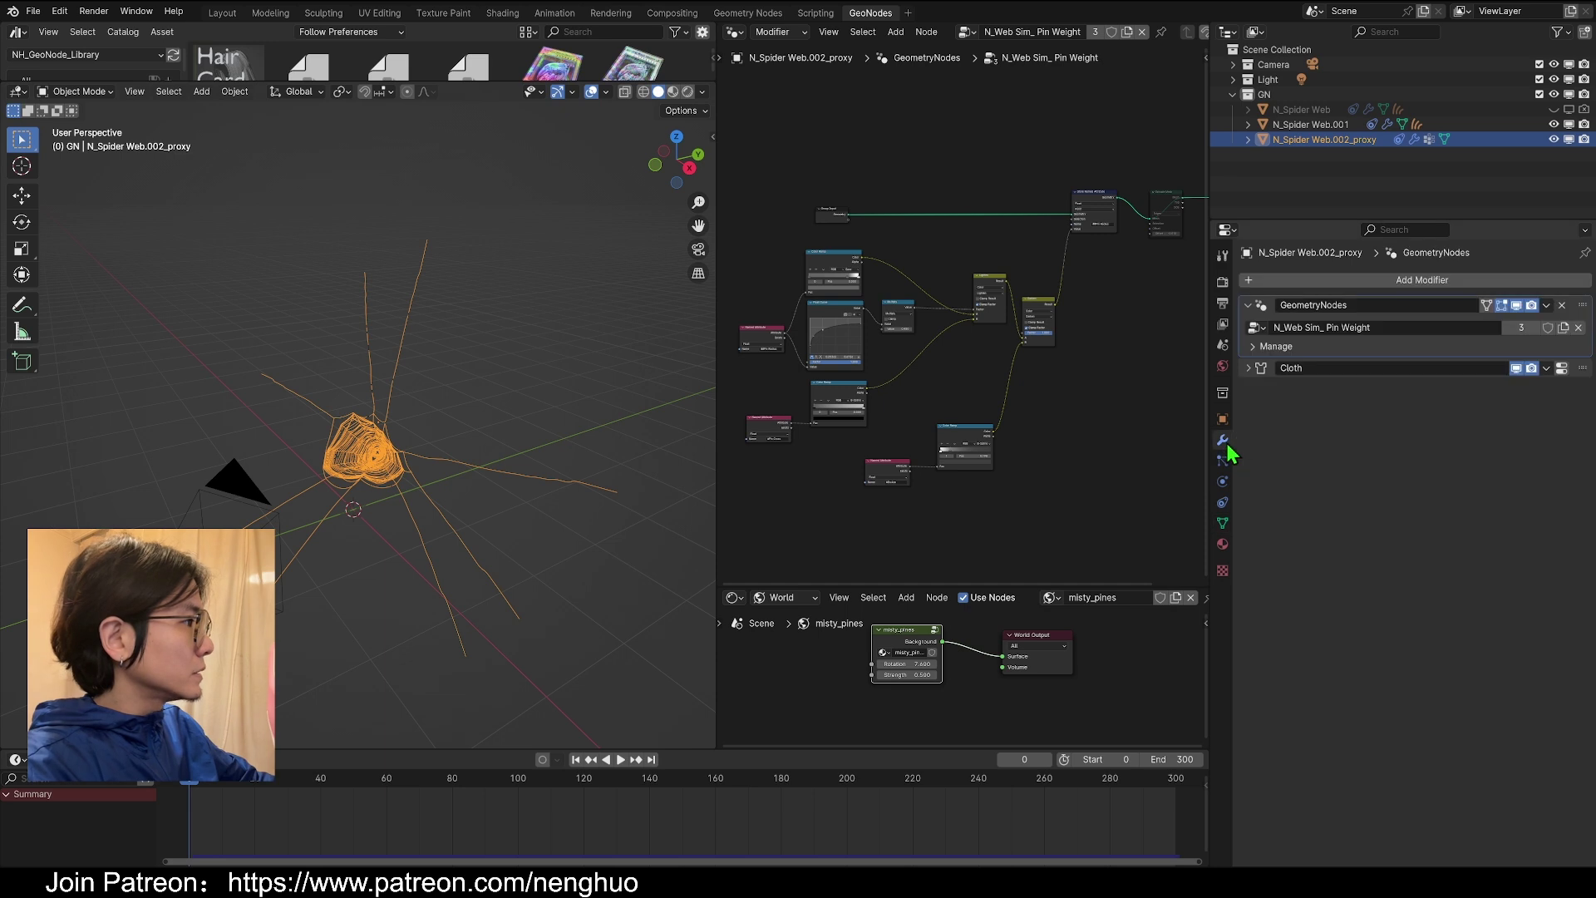
click(1222, 481)
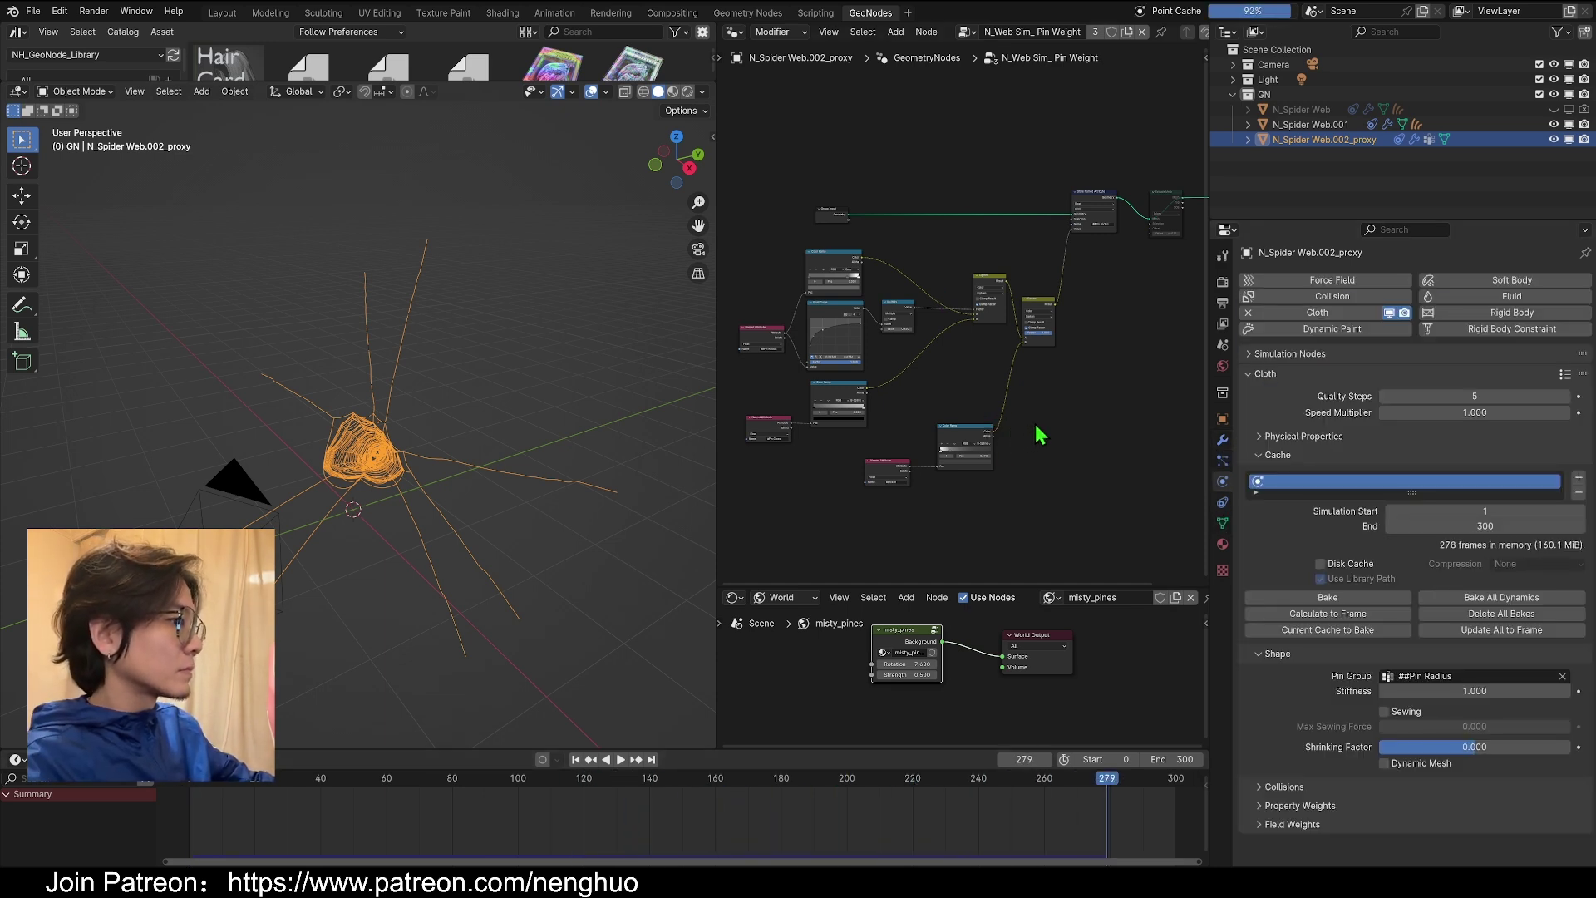
- Play the rebaked cloth simulation and examine the sagging proxy web up close from several angles
key(space)
middle_drag(332, 475, 446, 453)
scroll(445, 449, up, 5)
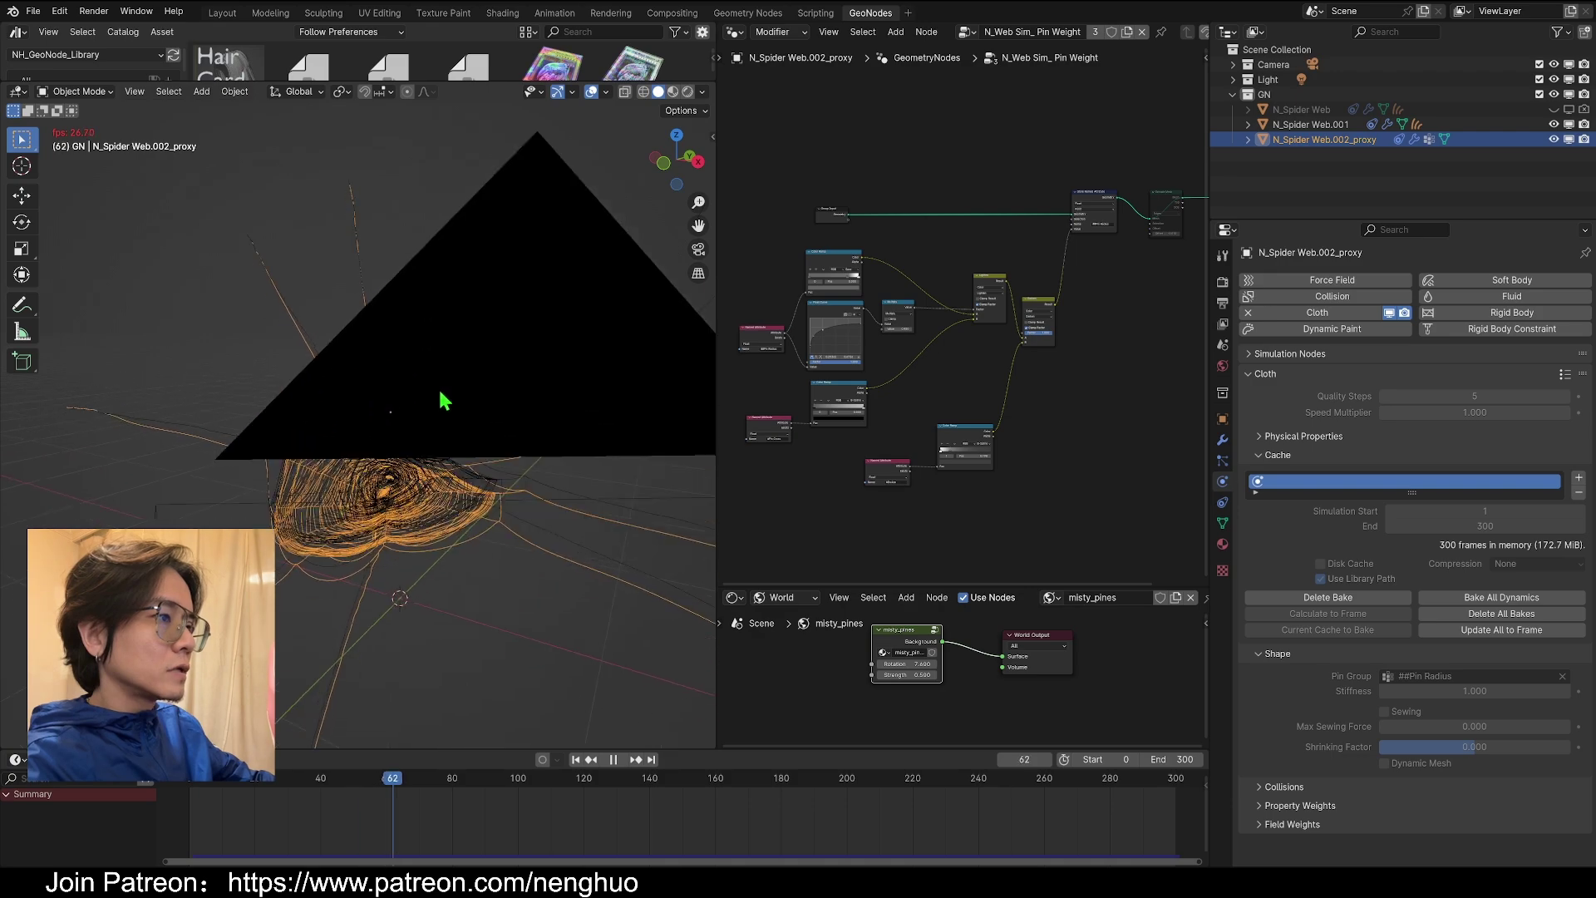
shift+middle_drag(440, 394, 629, 421)
scroll(394, 503, up, 3)
middle_drag(396, 511, 539, 486)
mouse_move(558, 463)
middle_down()
mouse_move(373, 456)
mouse_move(379, 478)
middle_up()
click(673, 91)
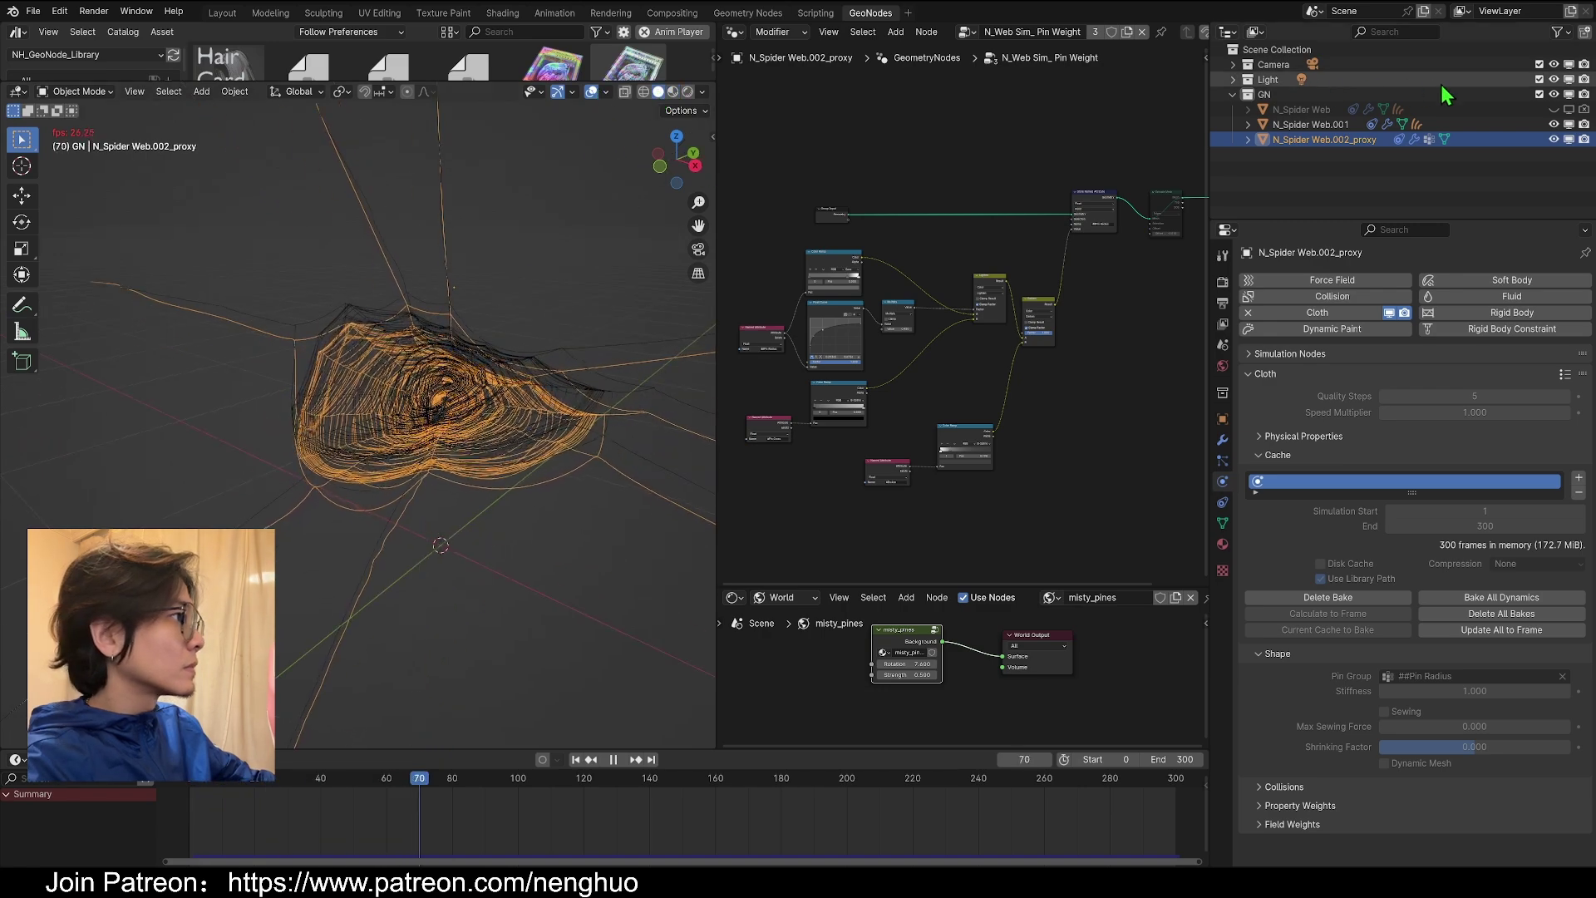
- Show N_Spider Web.001 in place of the proxy, with viewport overlays on, and turn off its To Mesh Line option
click(1222, 439)
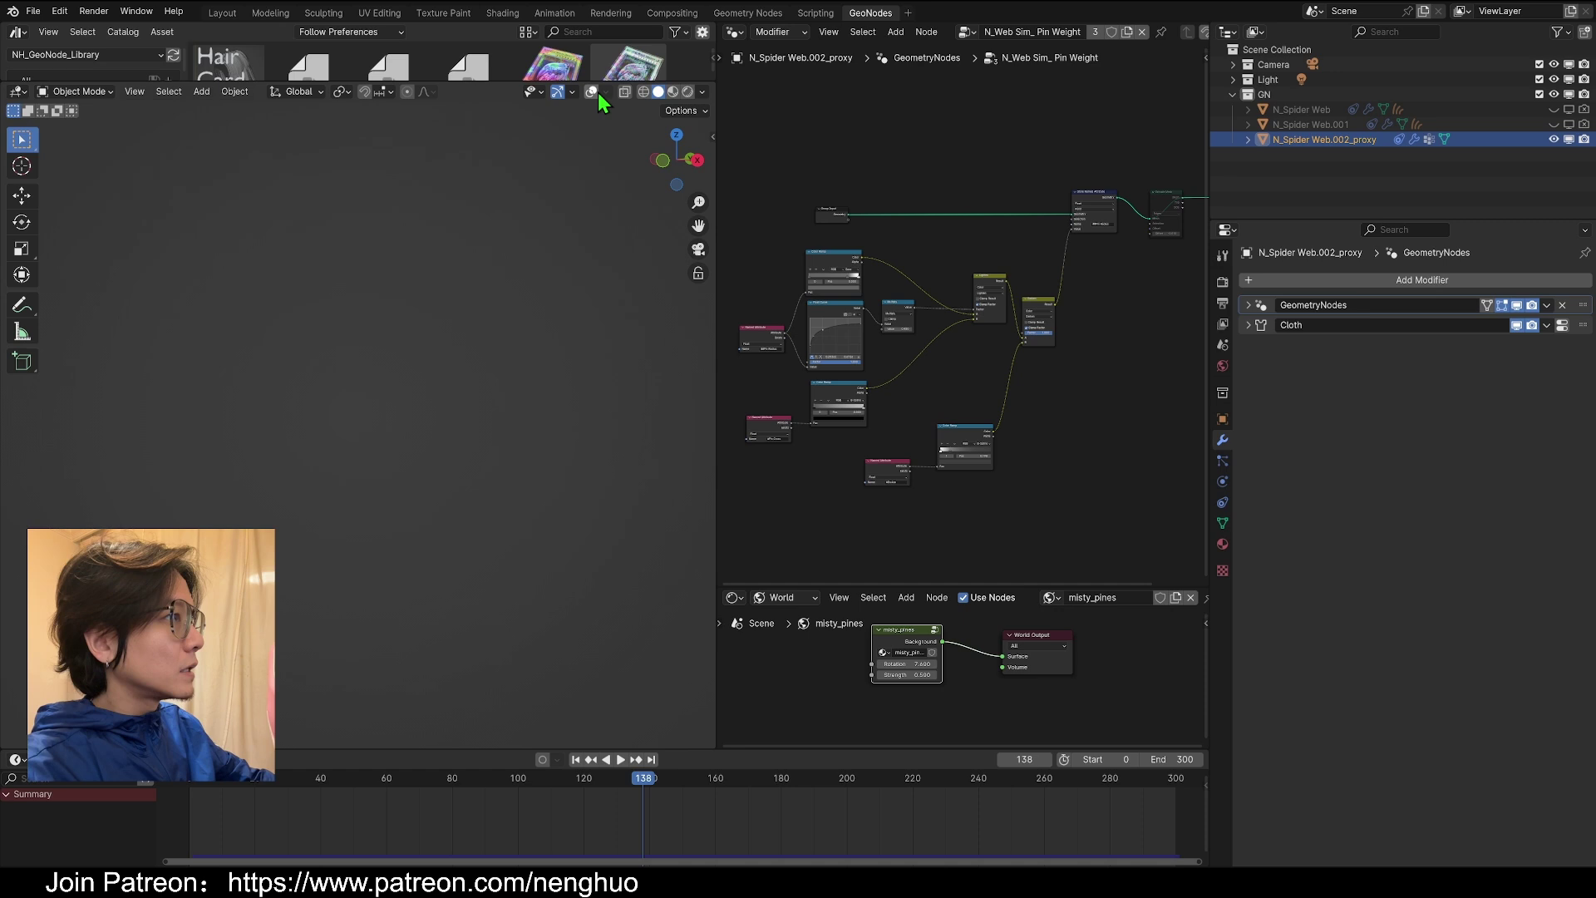
click(591, 91)
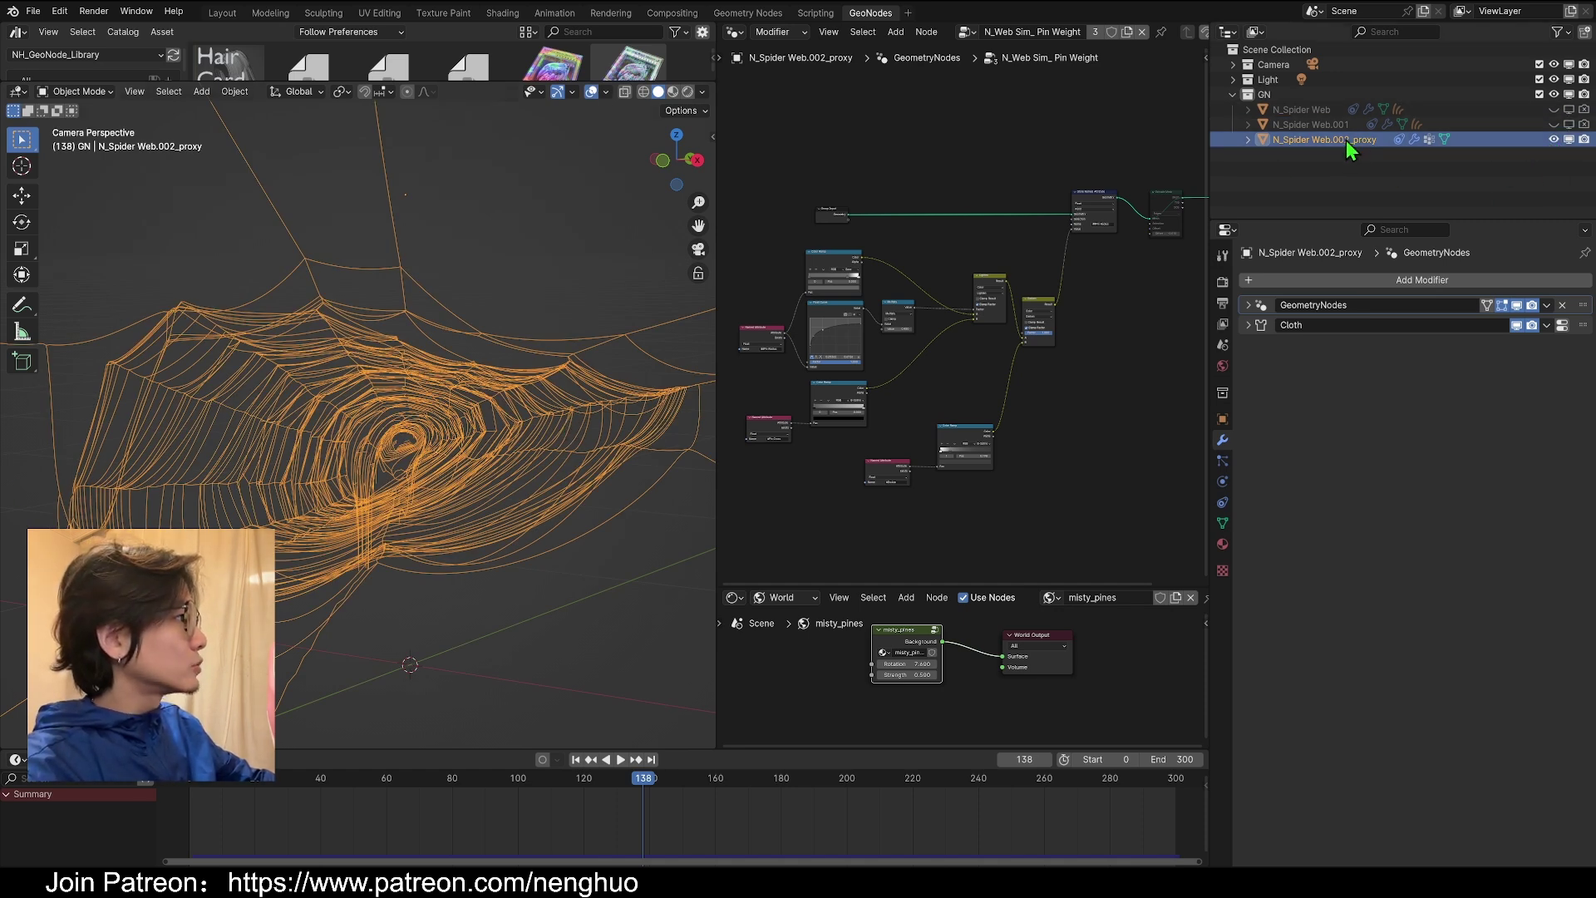
click(1554, 124)
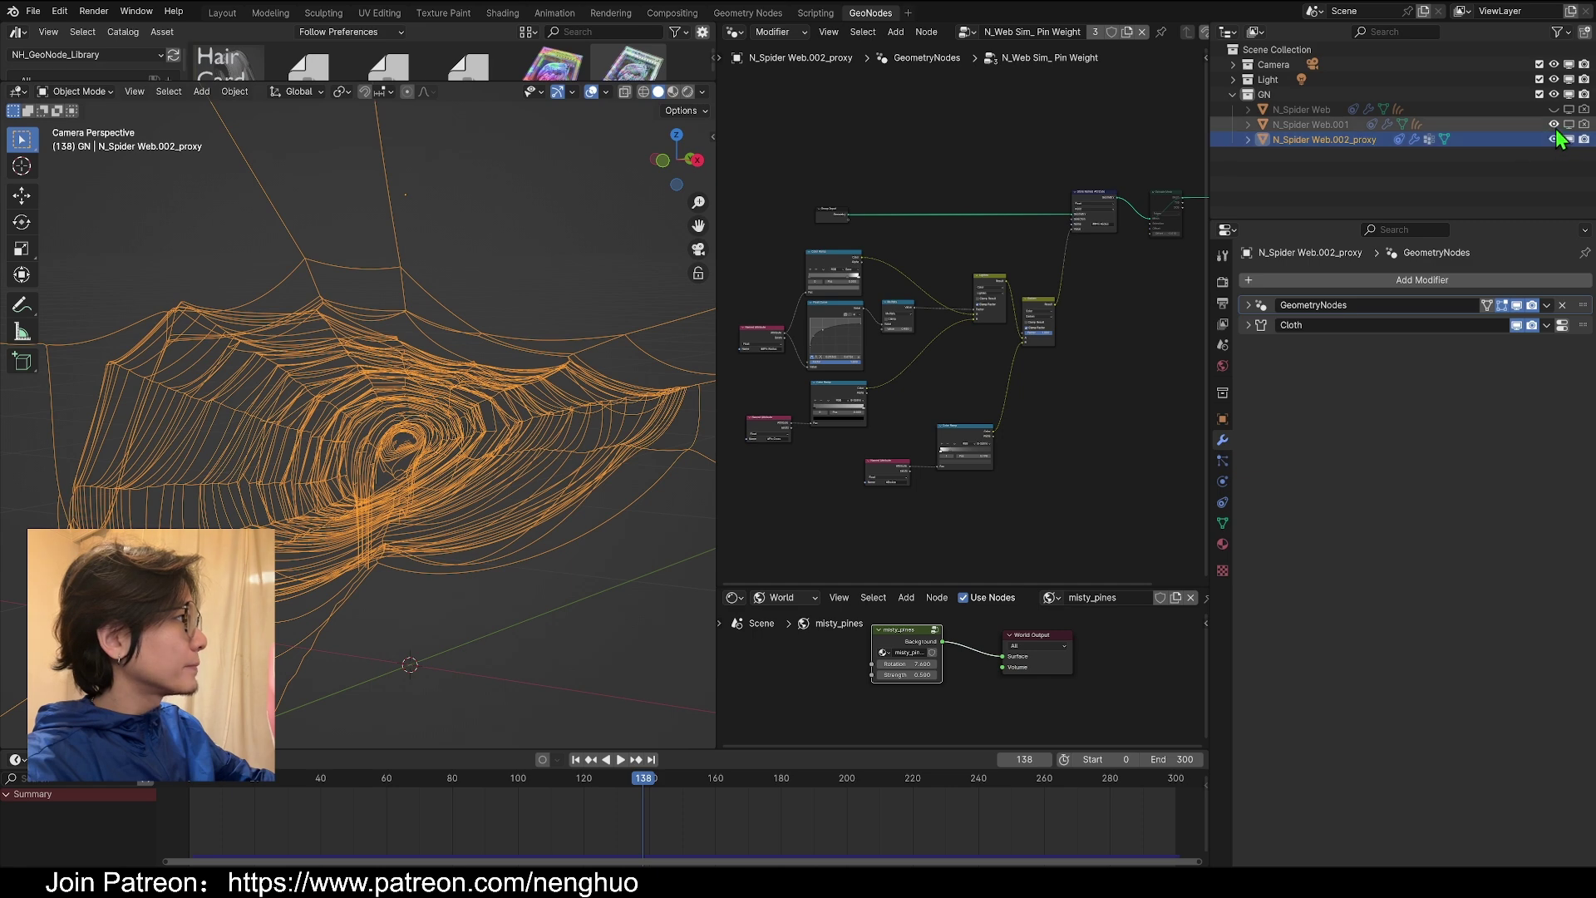
click(1340, 125)
click(1385, 366)
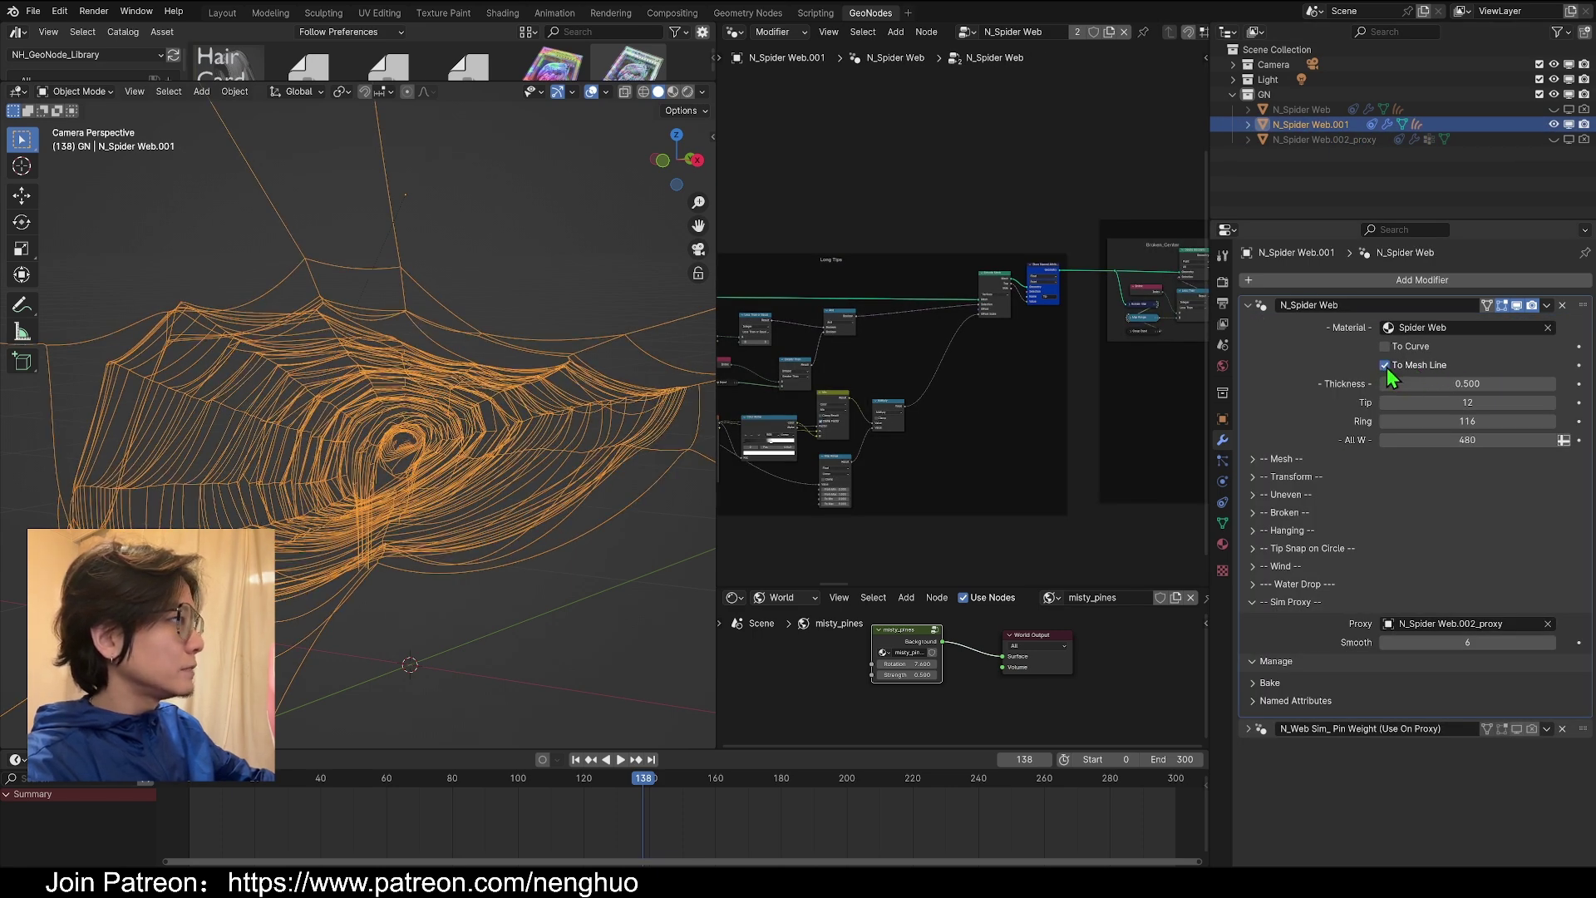
click(1386, 366)
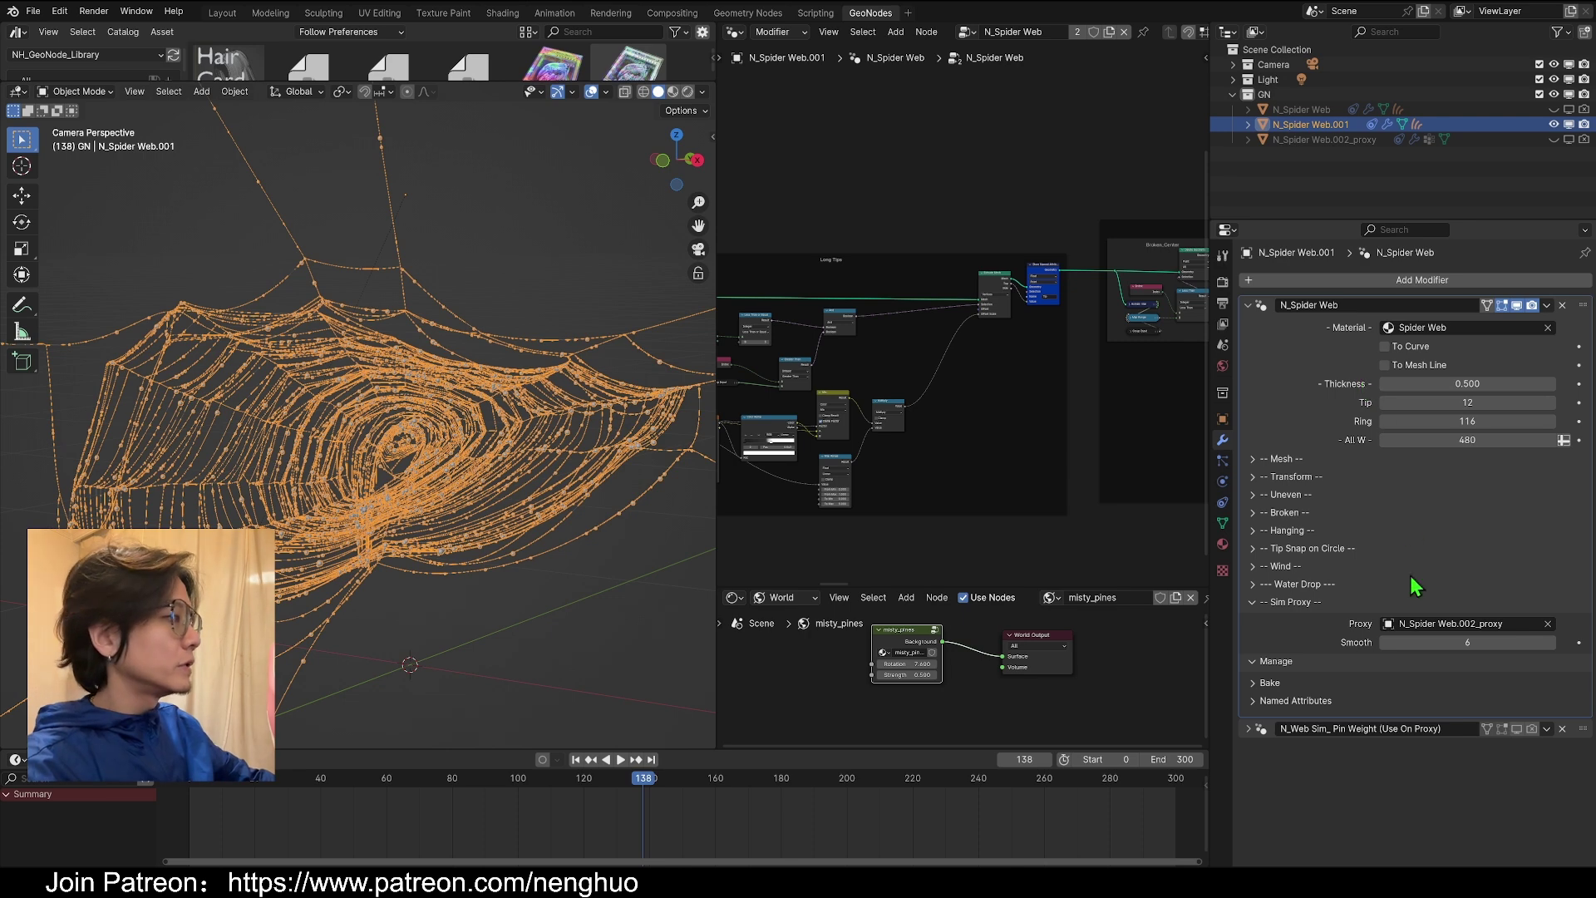
- Clear the Sim Proxy object of N_Spider Web.001 and assign N_Spider Web.002_proxy to it again
click(1252, 605)
click(1258, 613)
click(1246, 605)
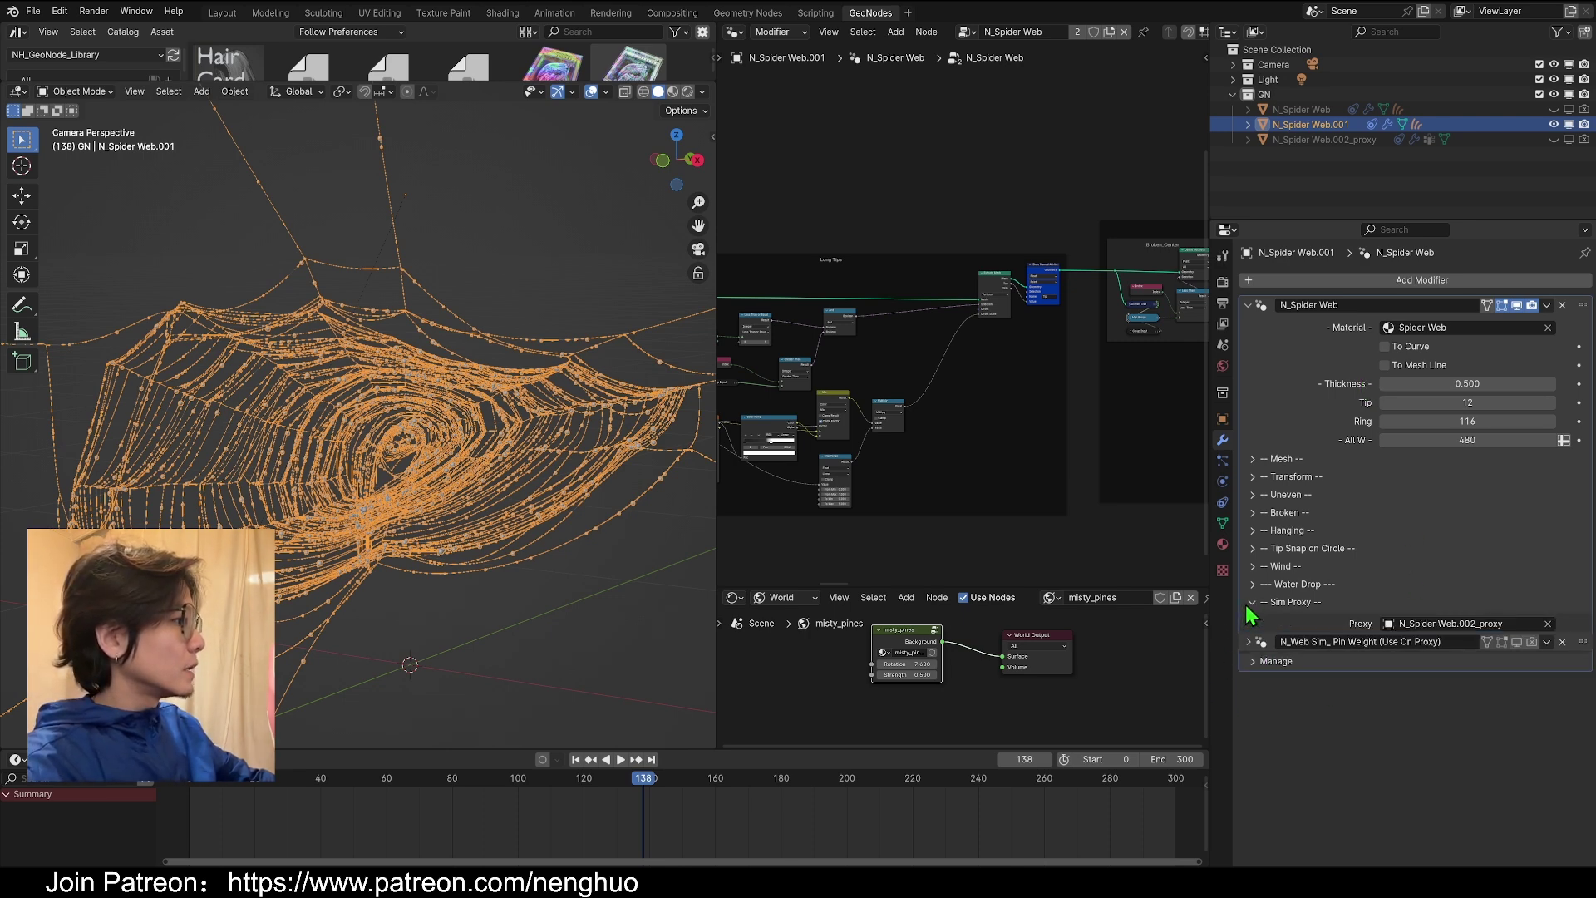
click(1541, 624)
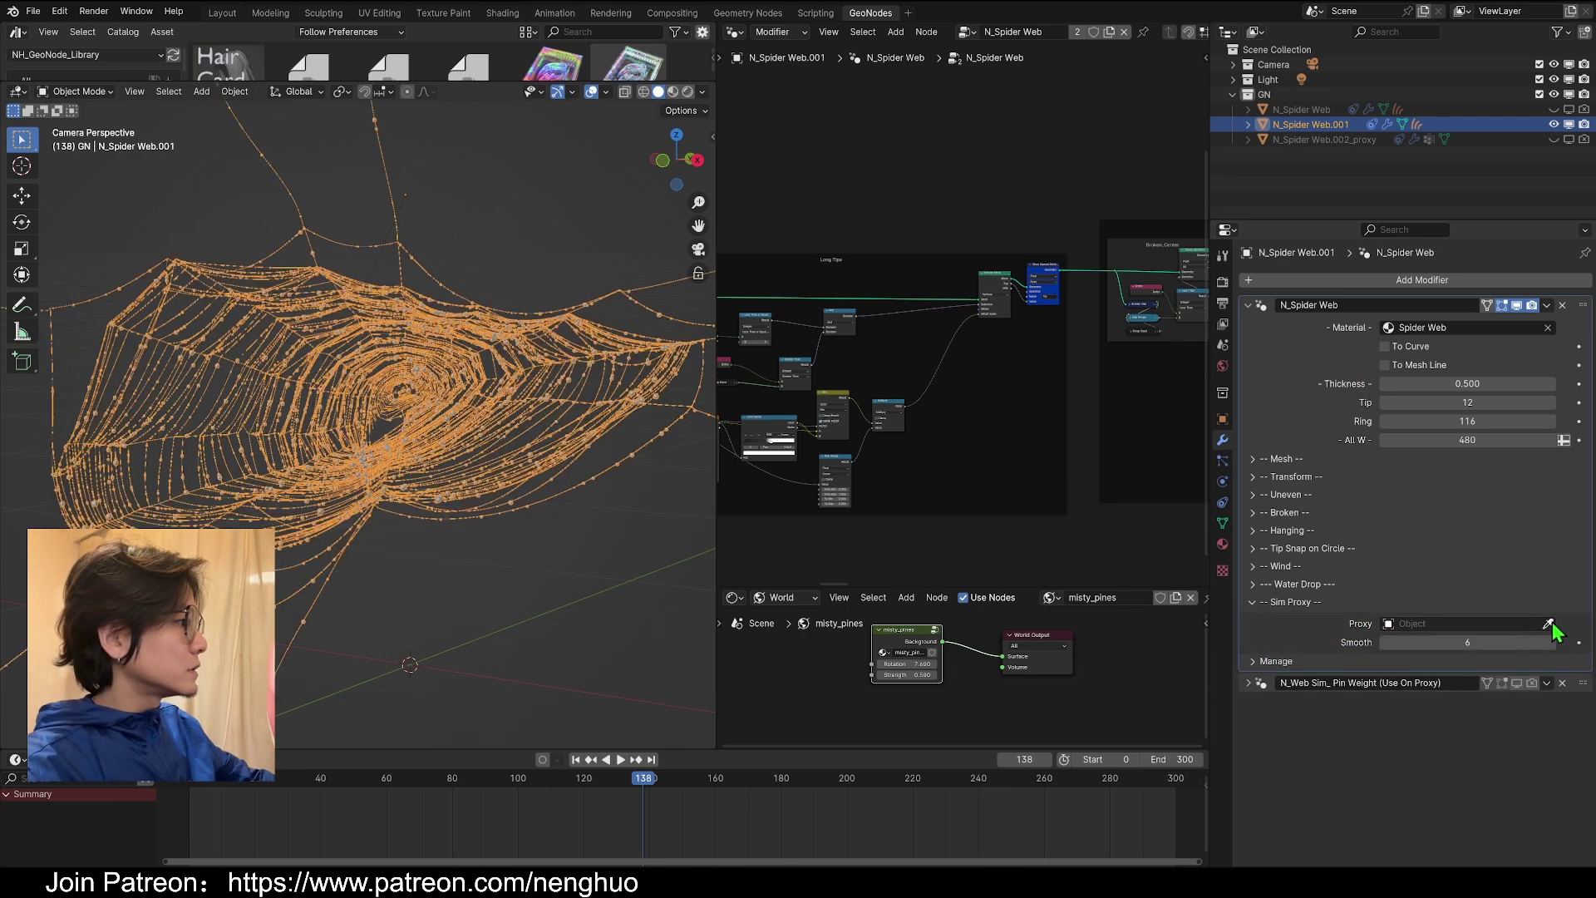
click(1549, 624)
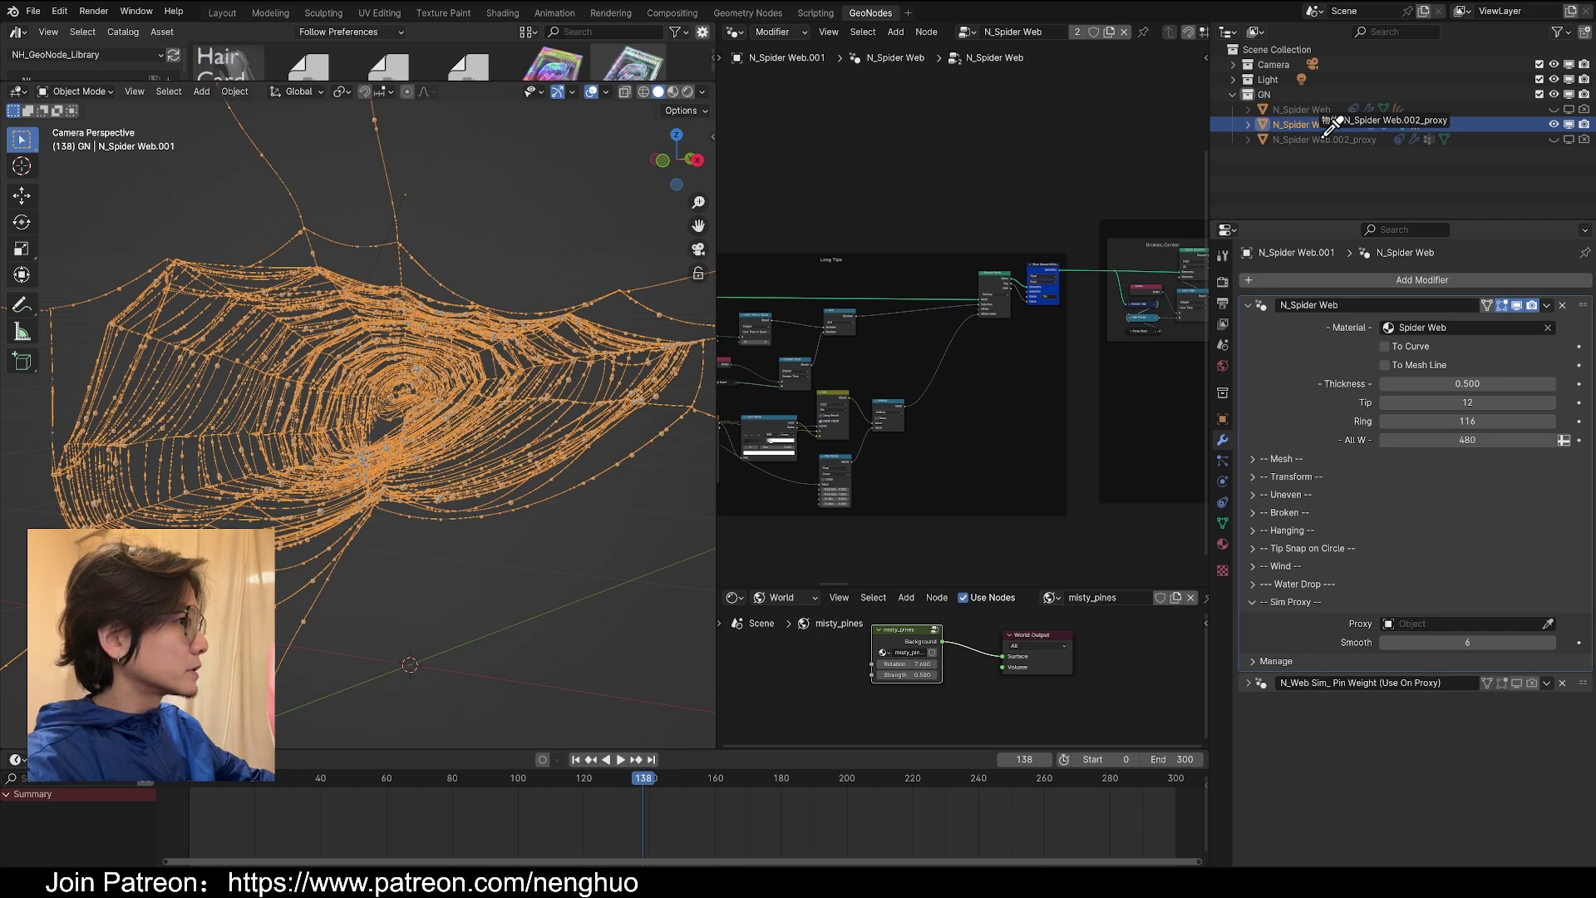
click(1324, 140)
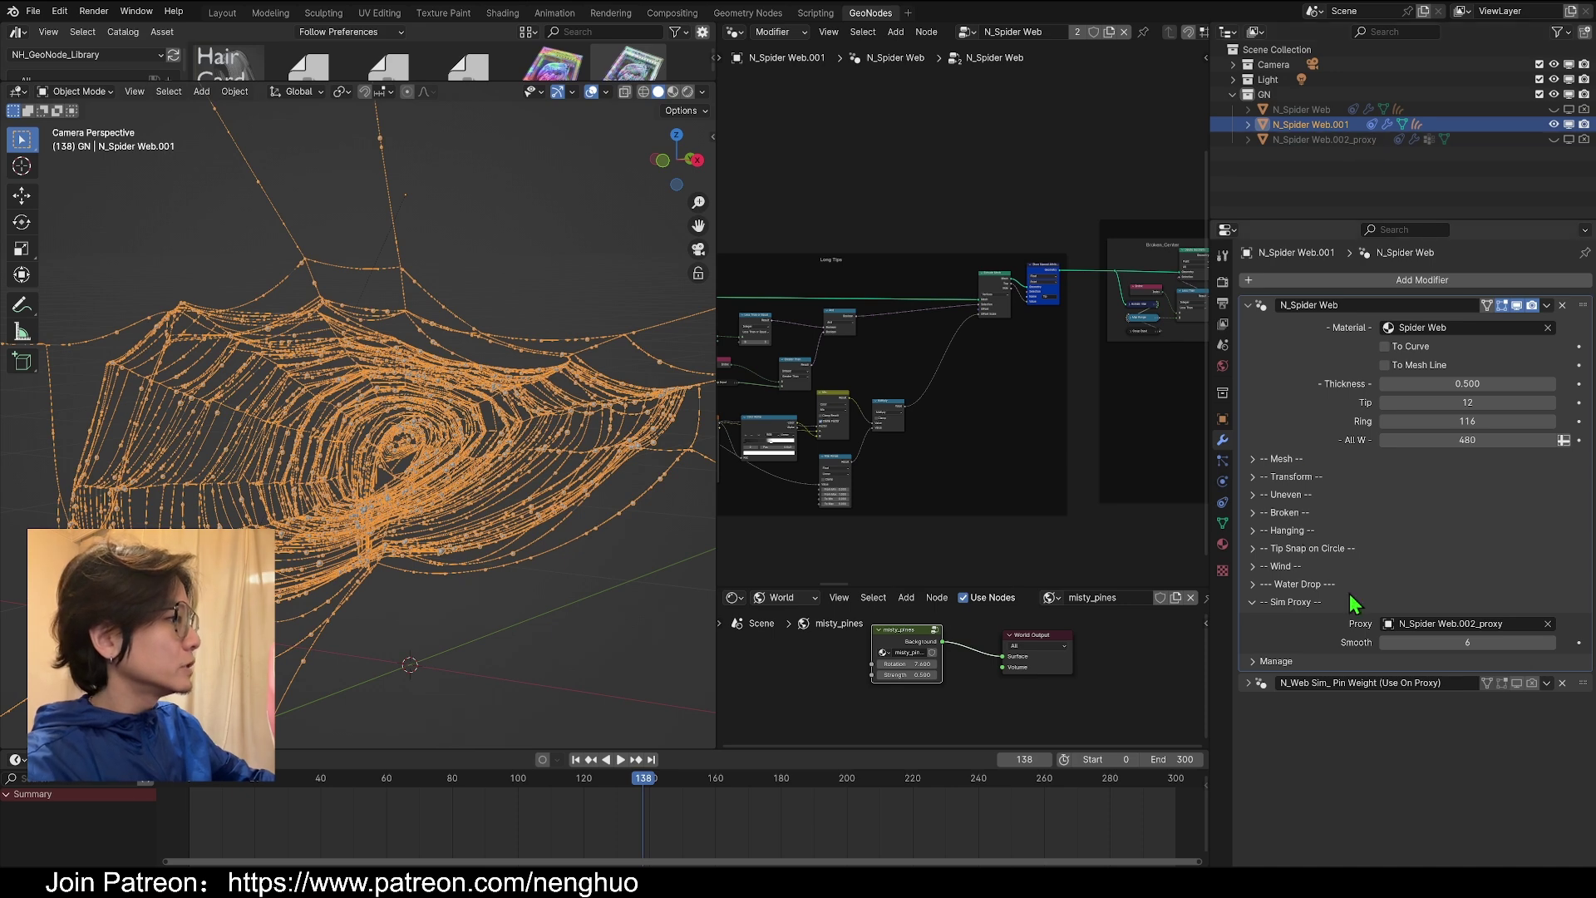
- Toggle the web's Water Drop option off and back on, and return the animation to its first frame
click(1257, 585)
scroll(1388, 647, down, 1)
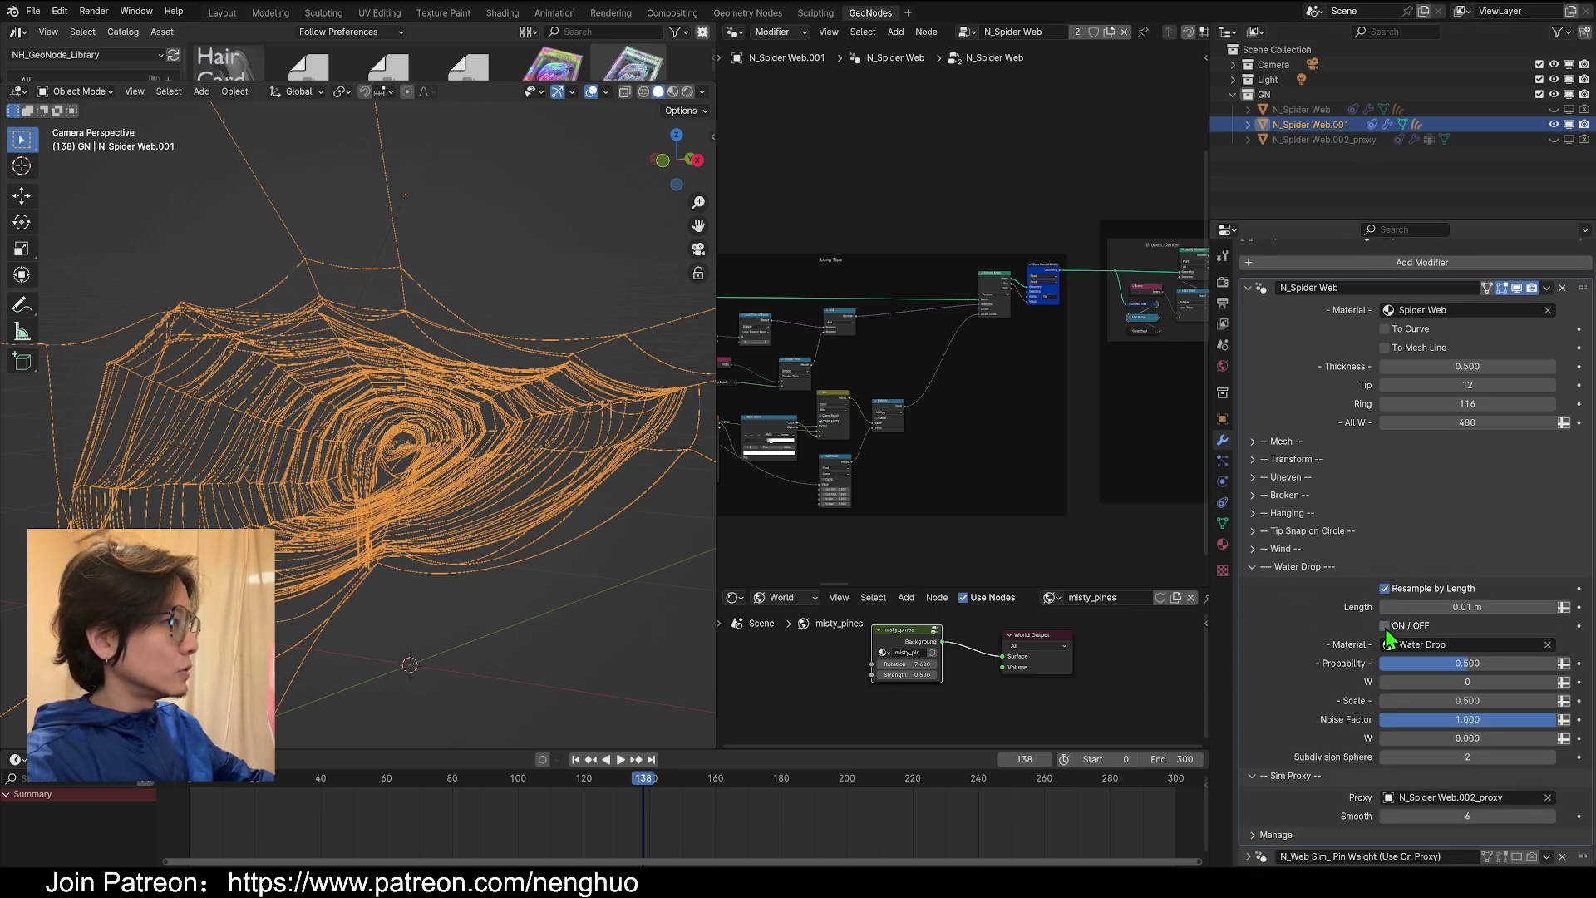
key(shift+Left)
key(space)
key(Escape)
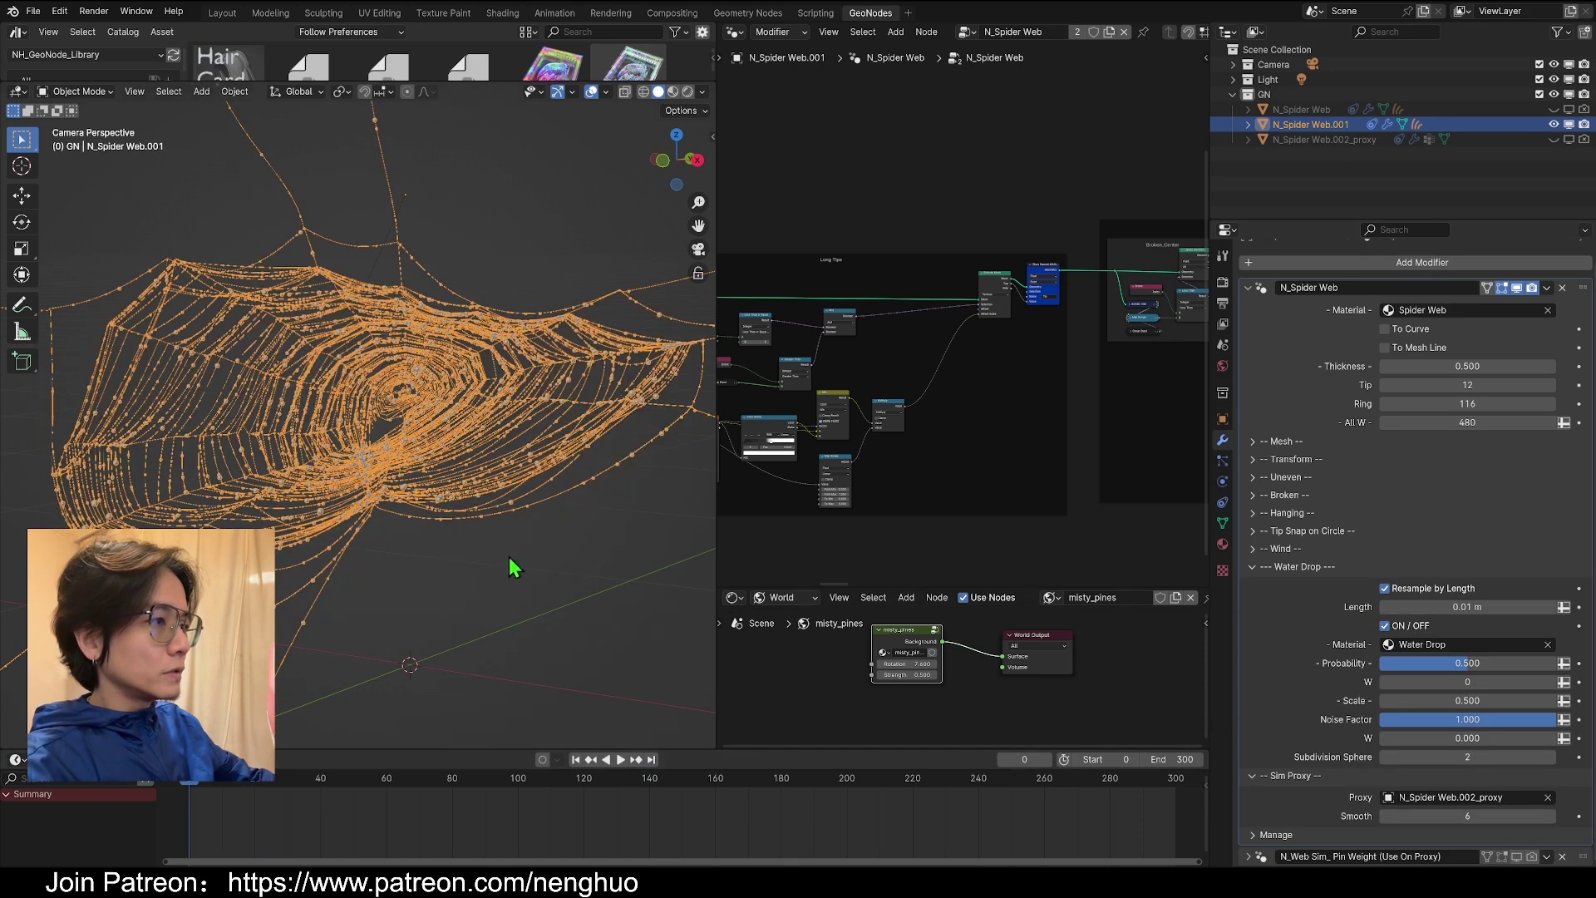
- Play the simulated web with its water drops and examine it from the side and through the camera
middle_drag(419, 522, 220, 248)
scroll(372, 473, up, 6)
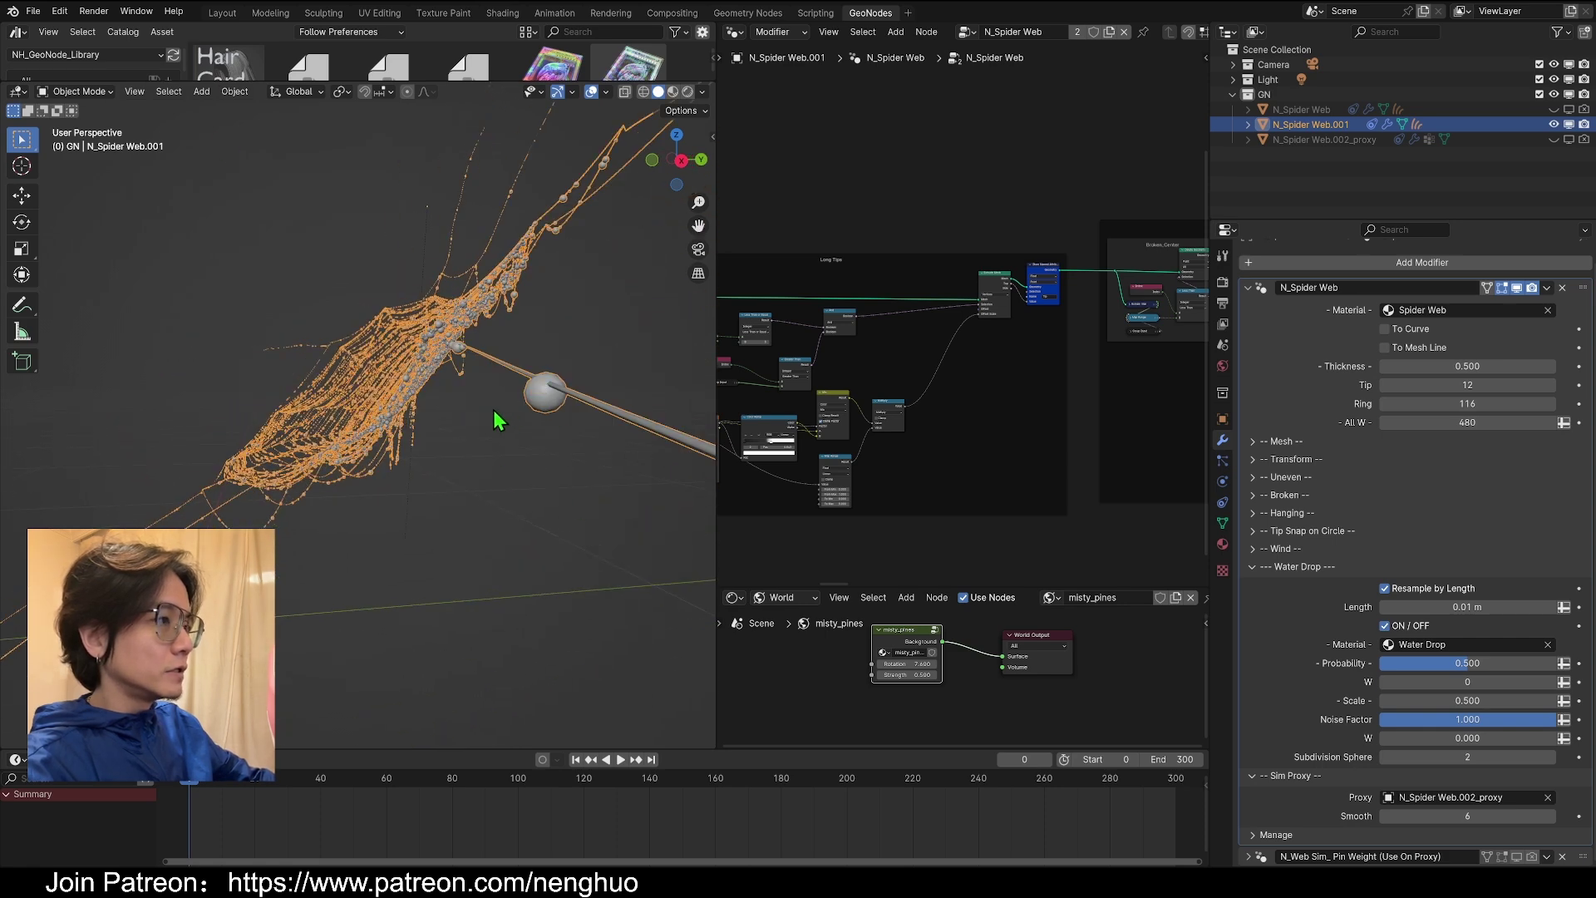
key(space)
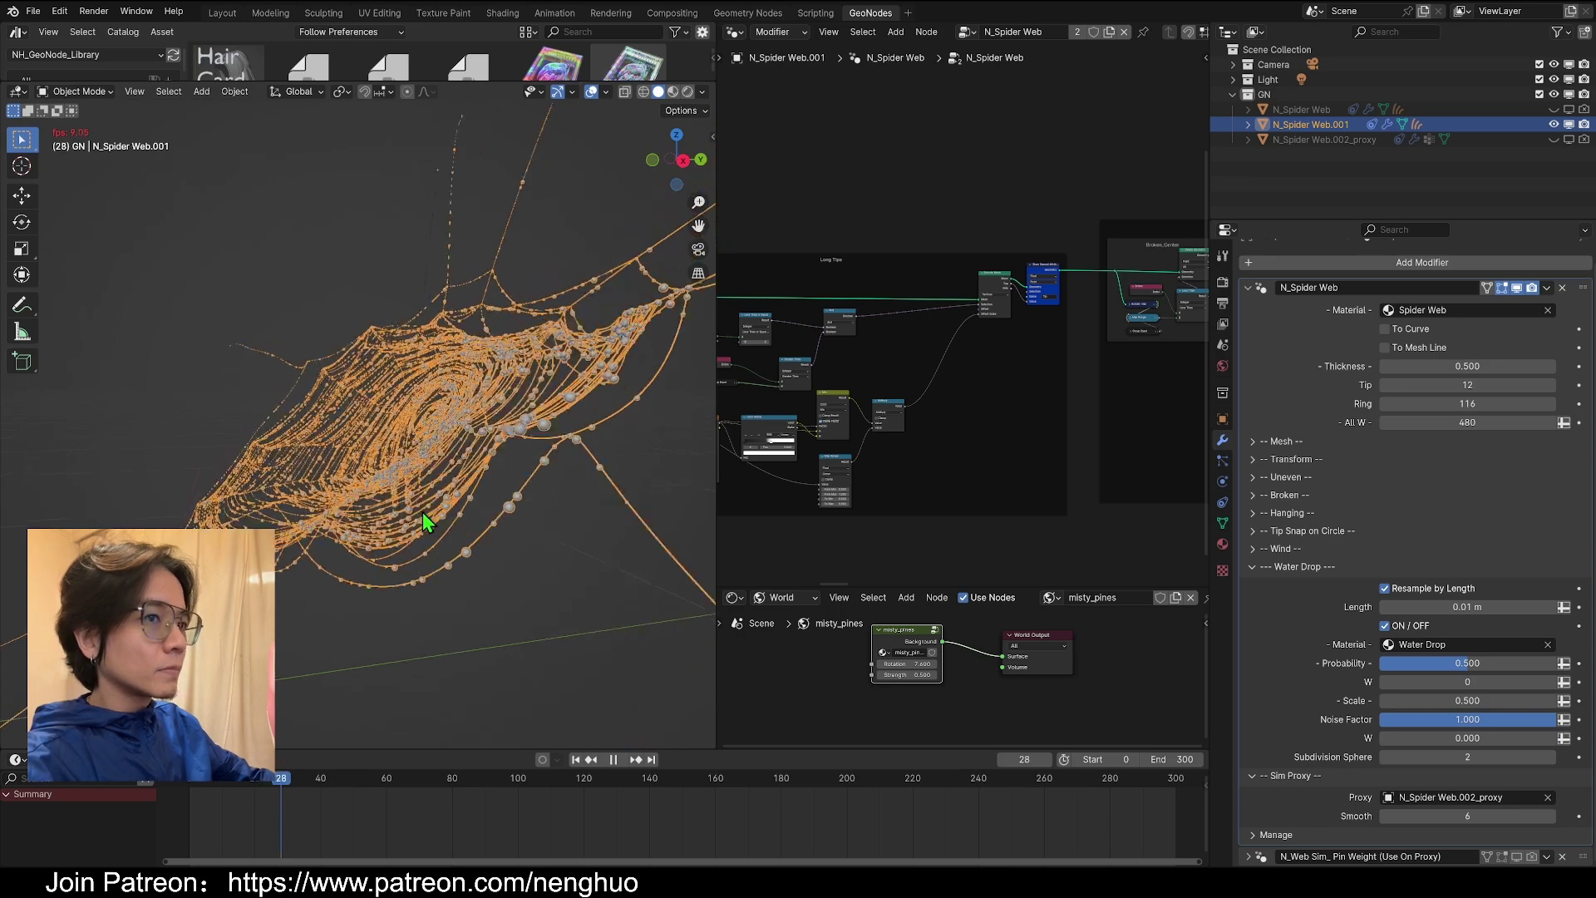
middle_drag(387, 483, 466, 272)
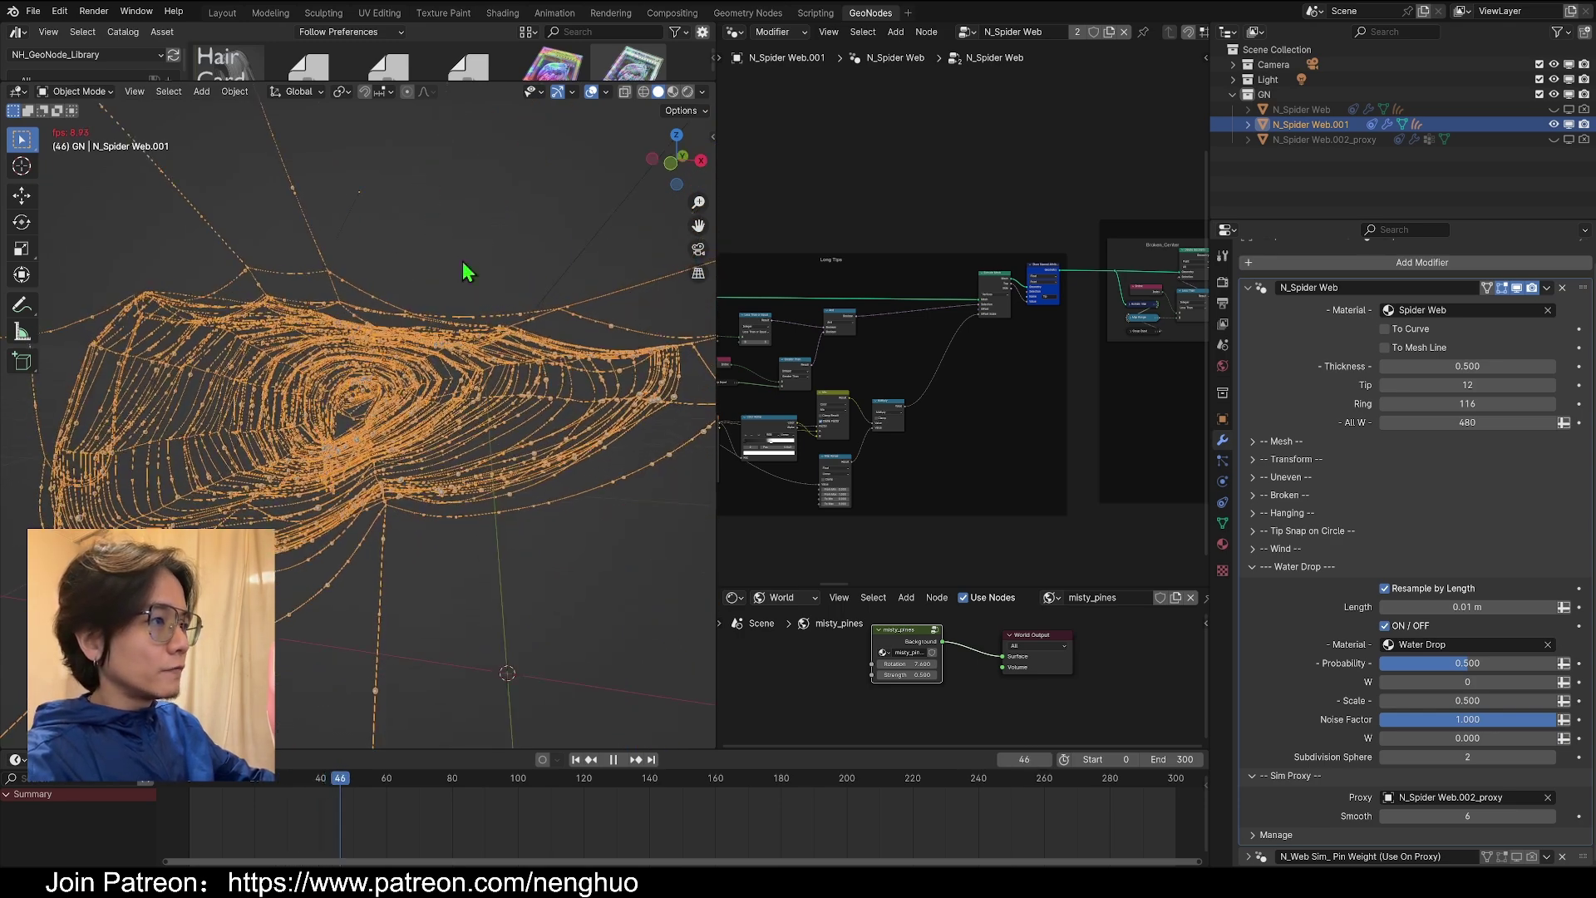
click(698, 249)
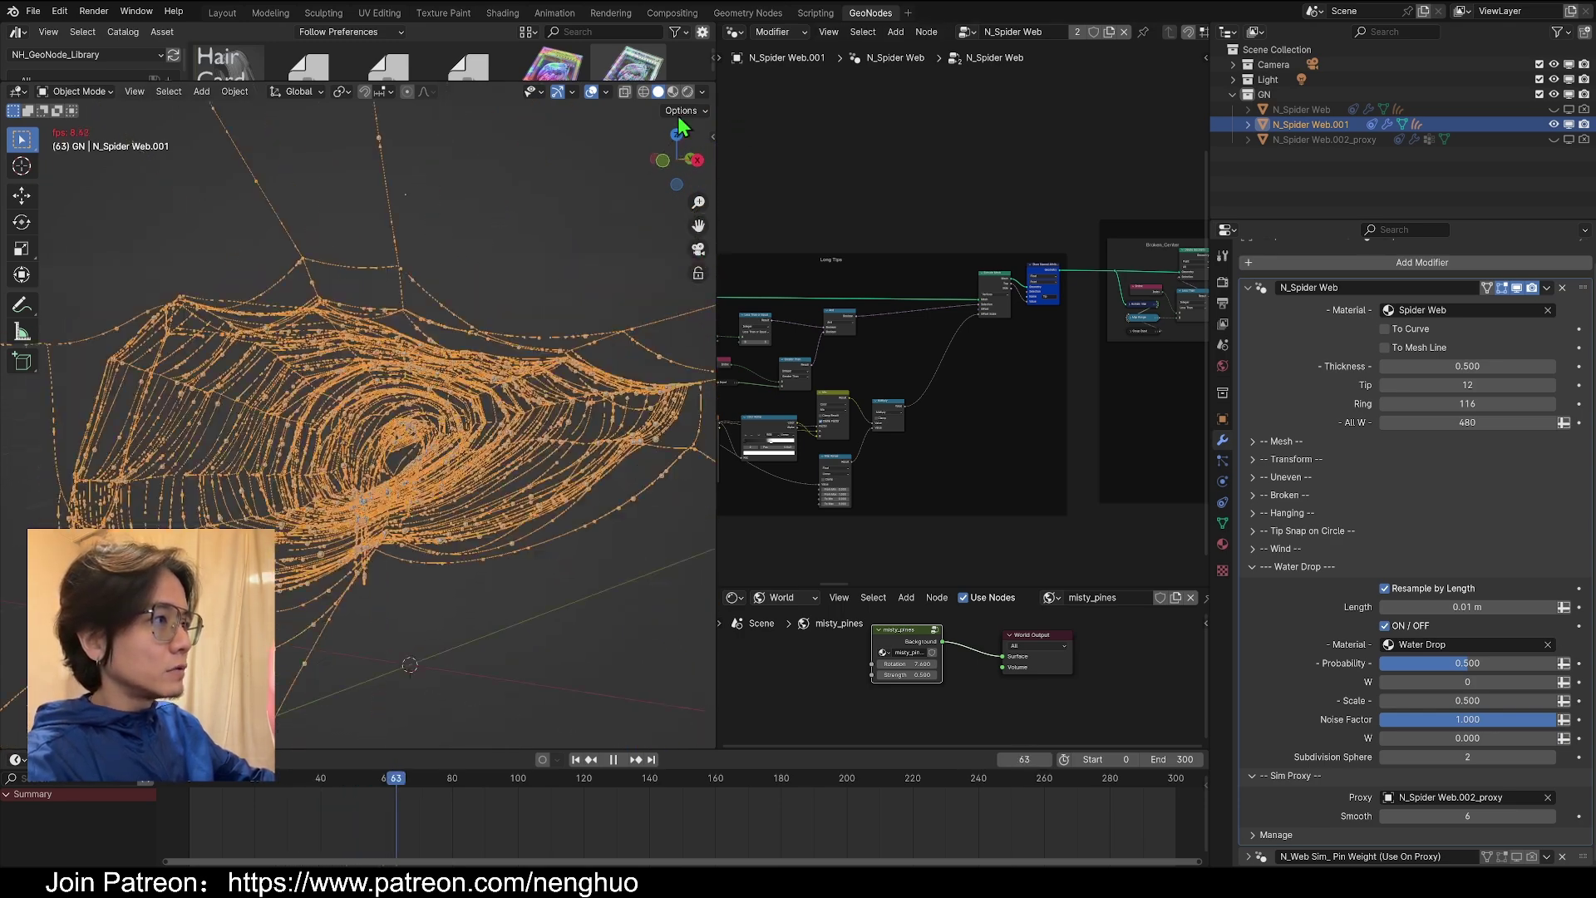
- Display the web in rendered shading without overlays in a wider 3D viewport, framed in the camera view
click(687, 91)
click(574, 93)
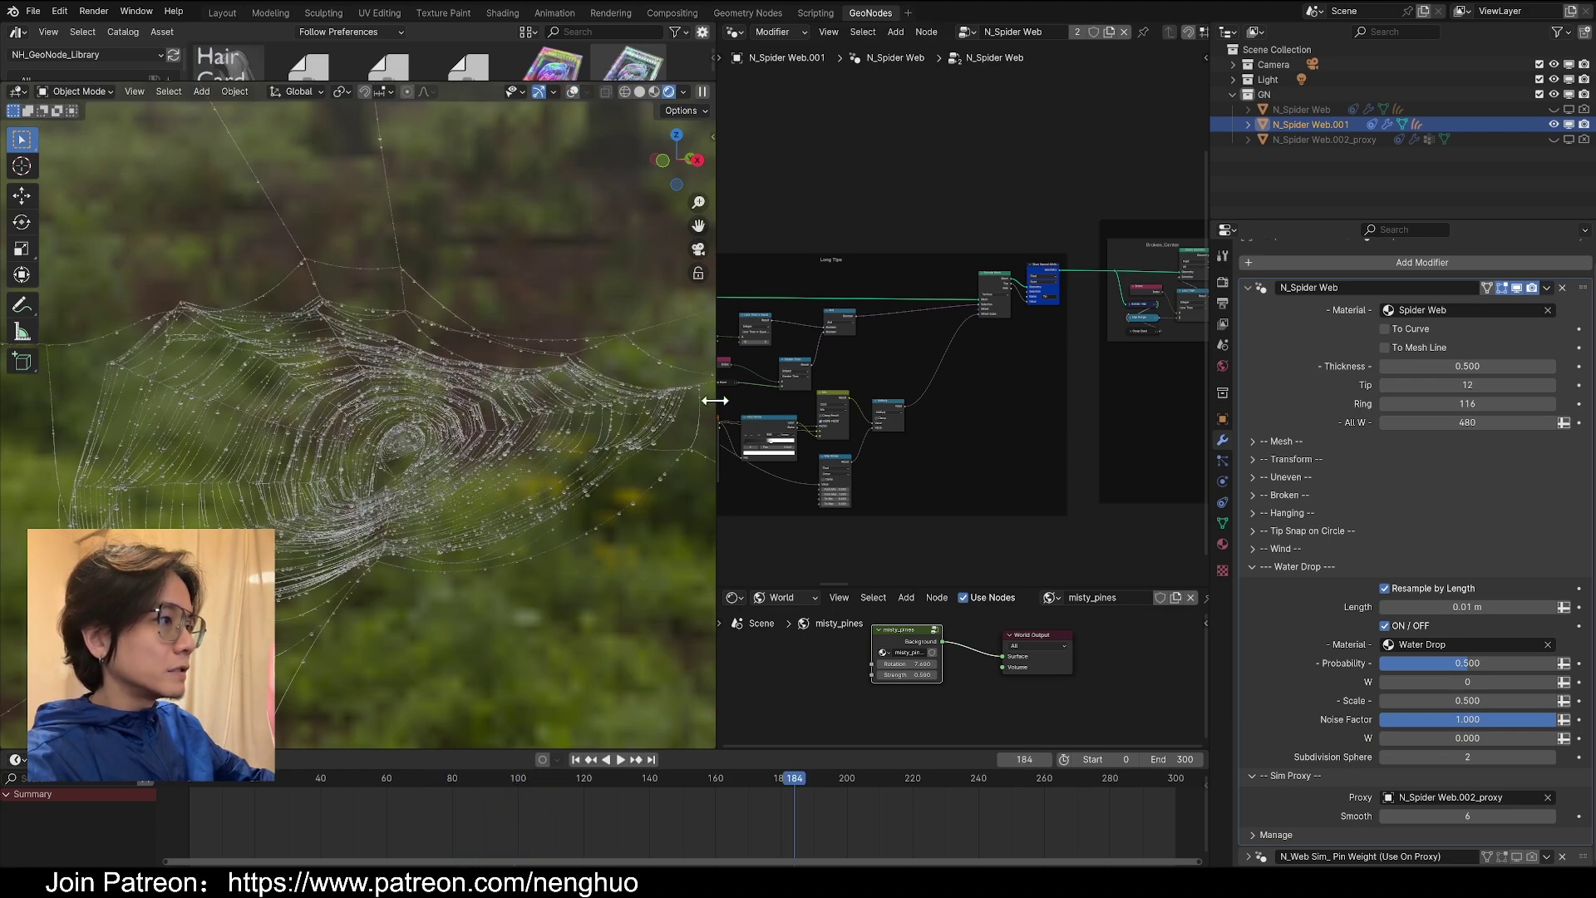
drag(715, 400, 868, 434)
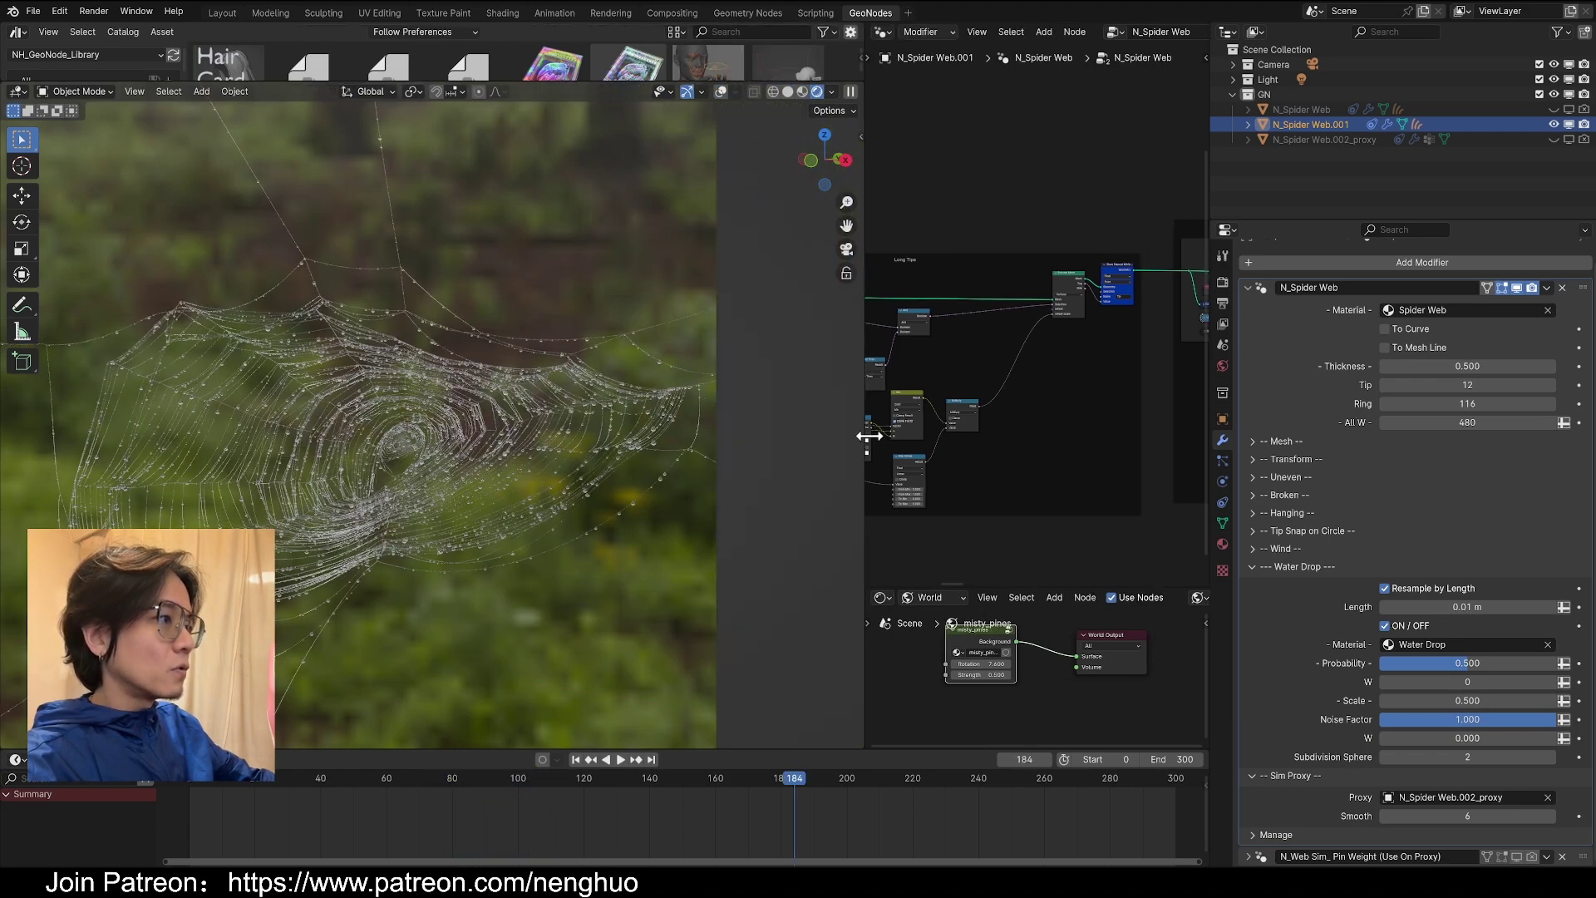
shift+middle_drag(687, 454, 701, 426)
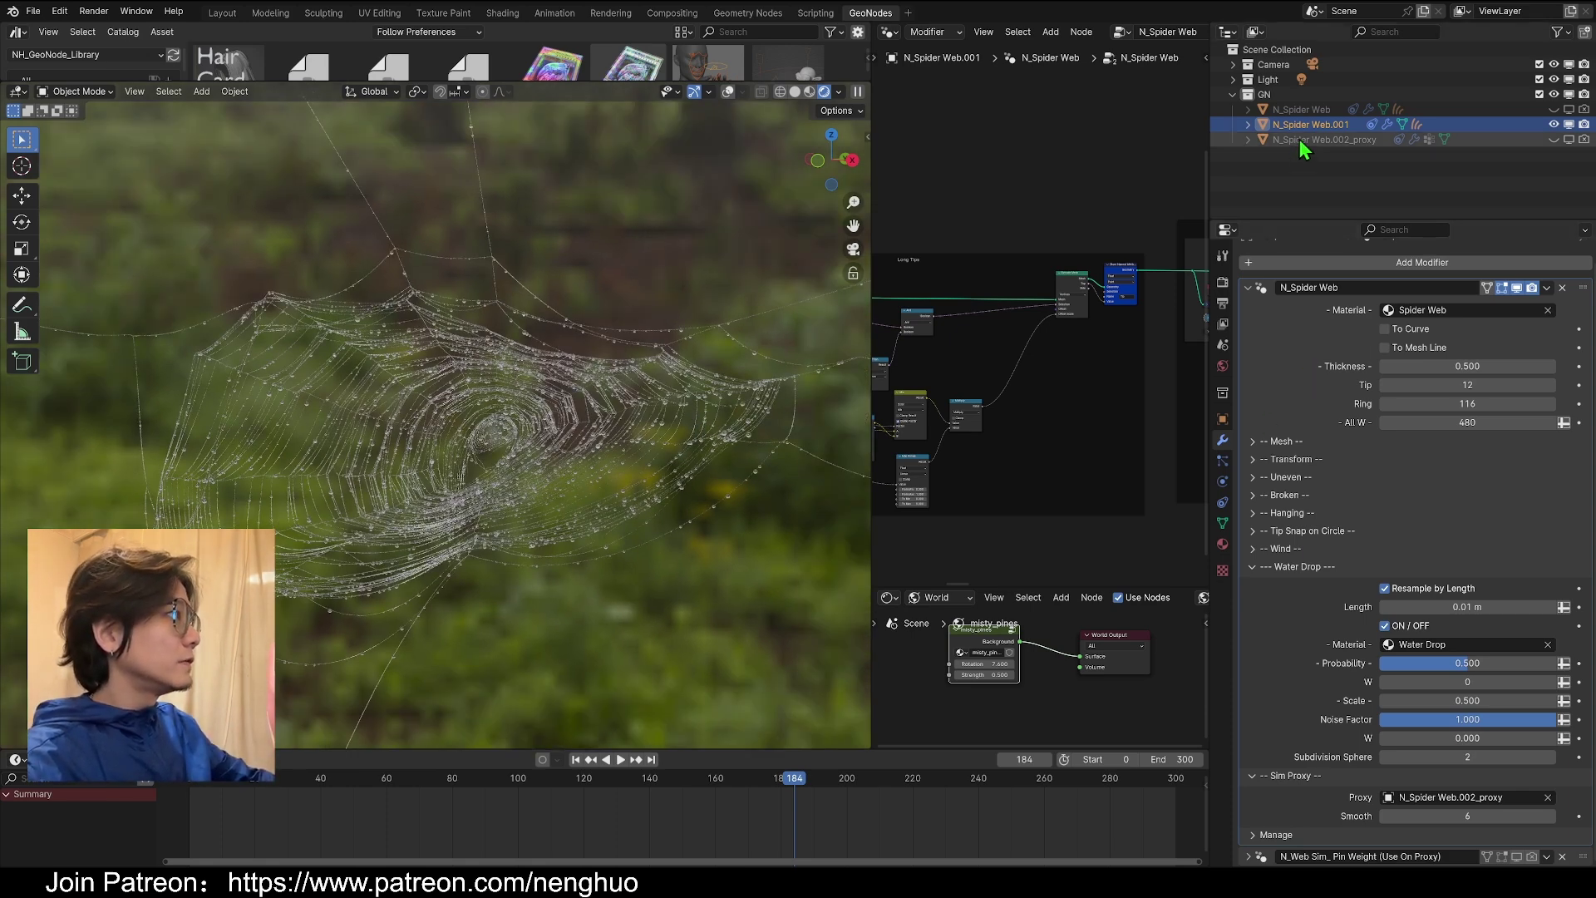
scroll(1257, 584, up, 1)
key(KP_0)
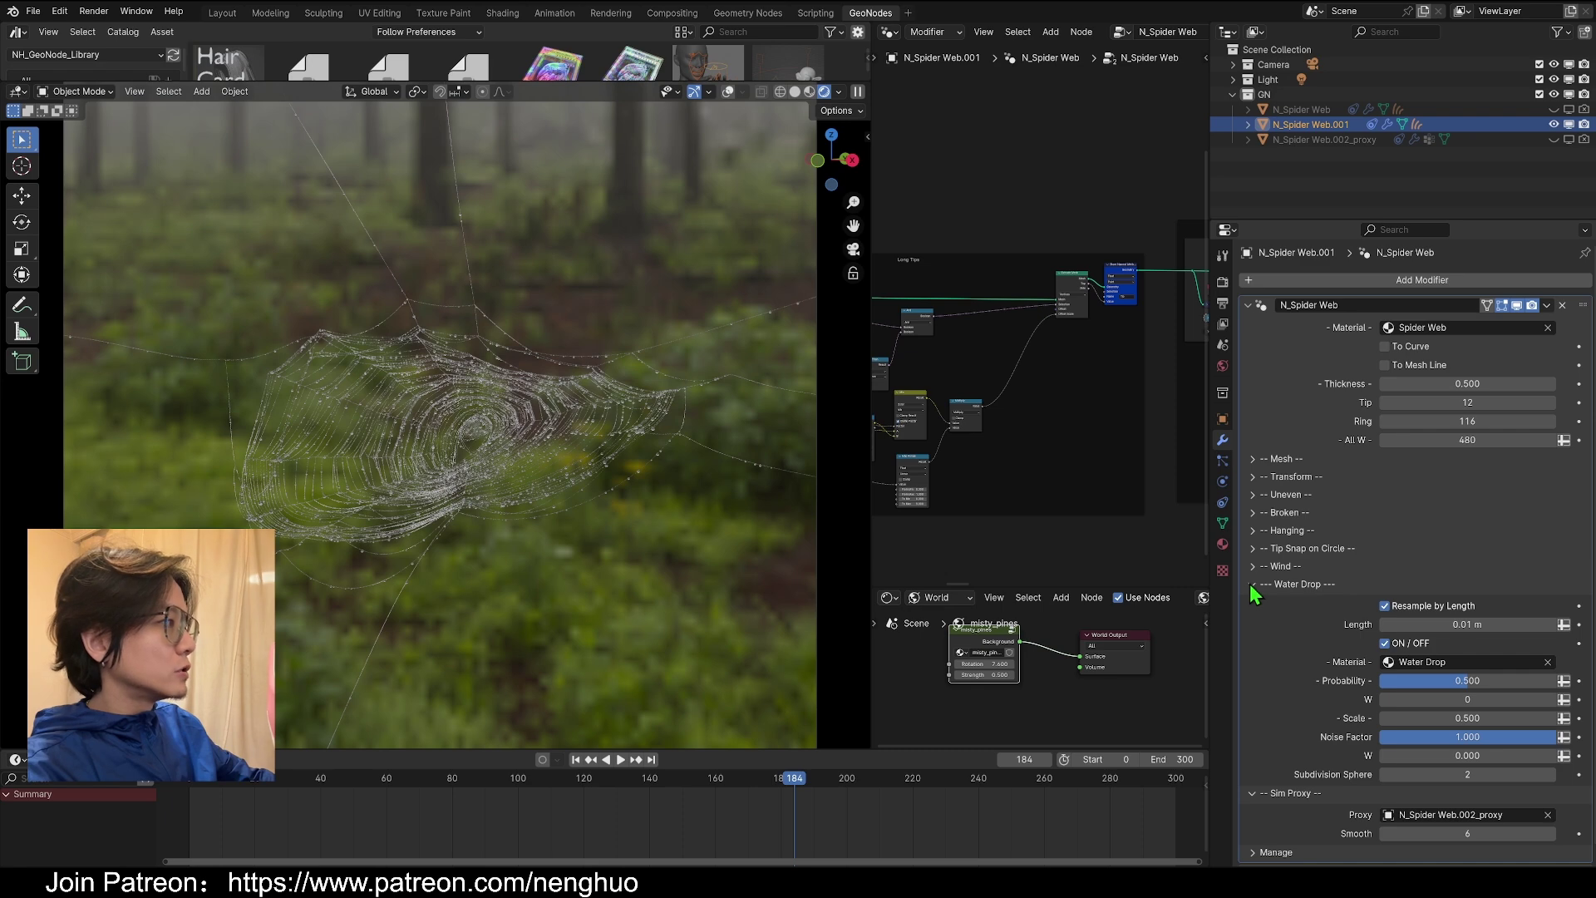
- Try an All W seed of 481 on the simulated web, inspect the rendered web, and set the seed back to 480
scroll(485, 535, up, 4)
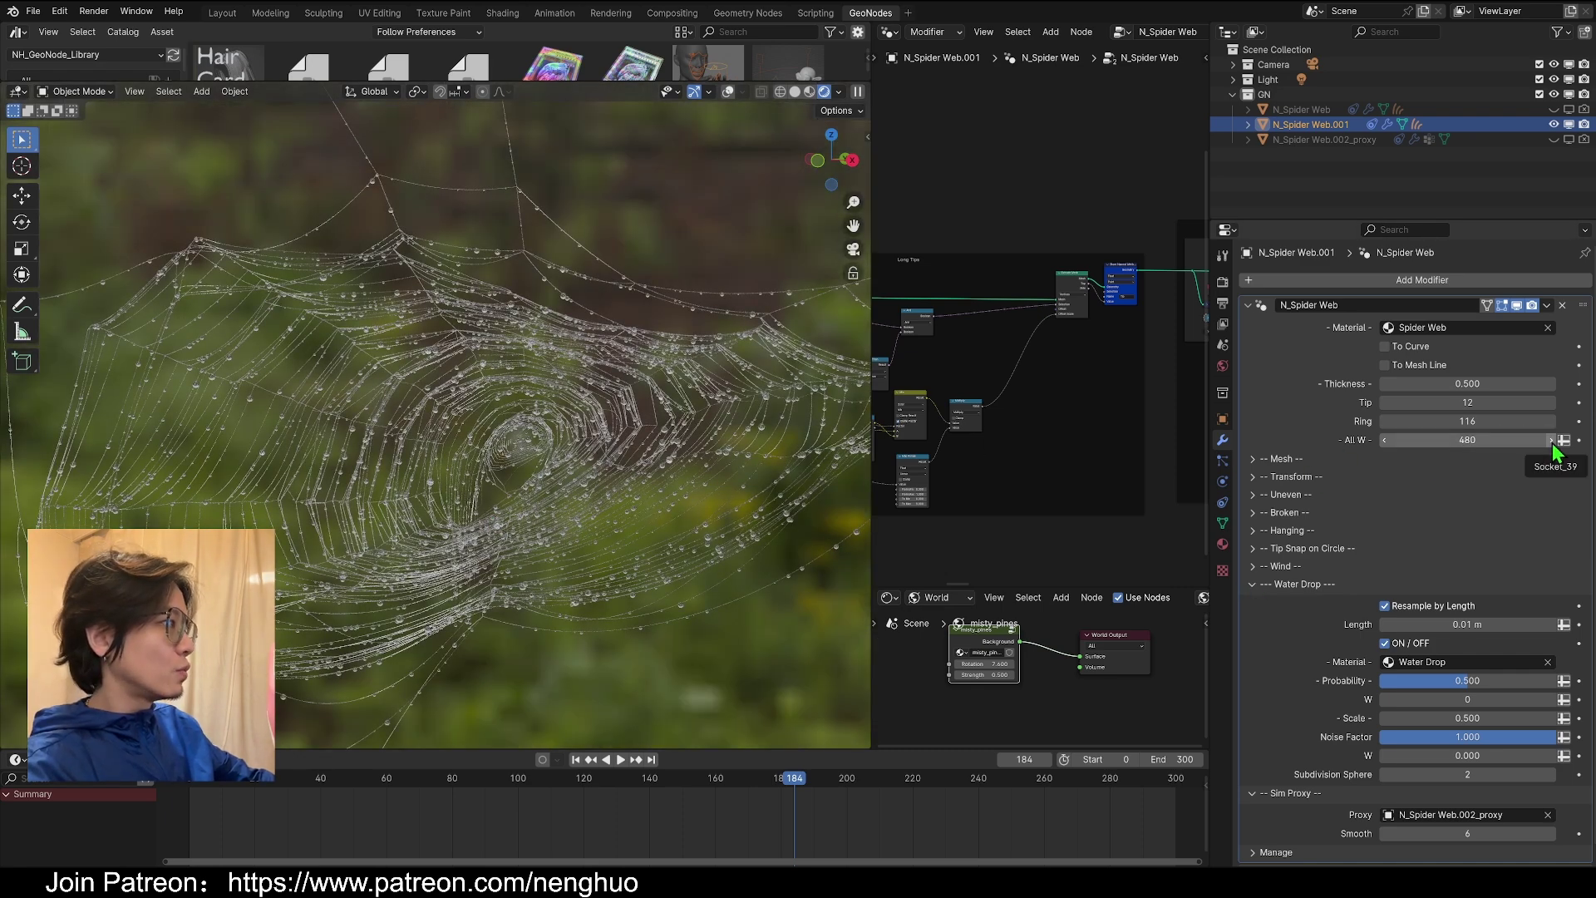
click(1551, 440)
scroll(474, 524, down, 4)
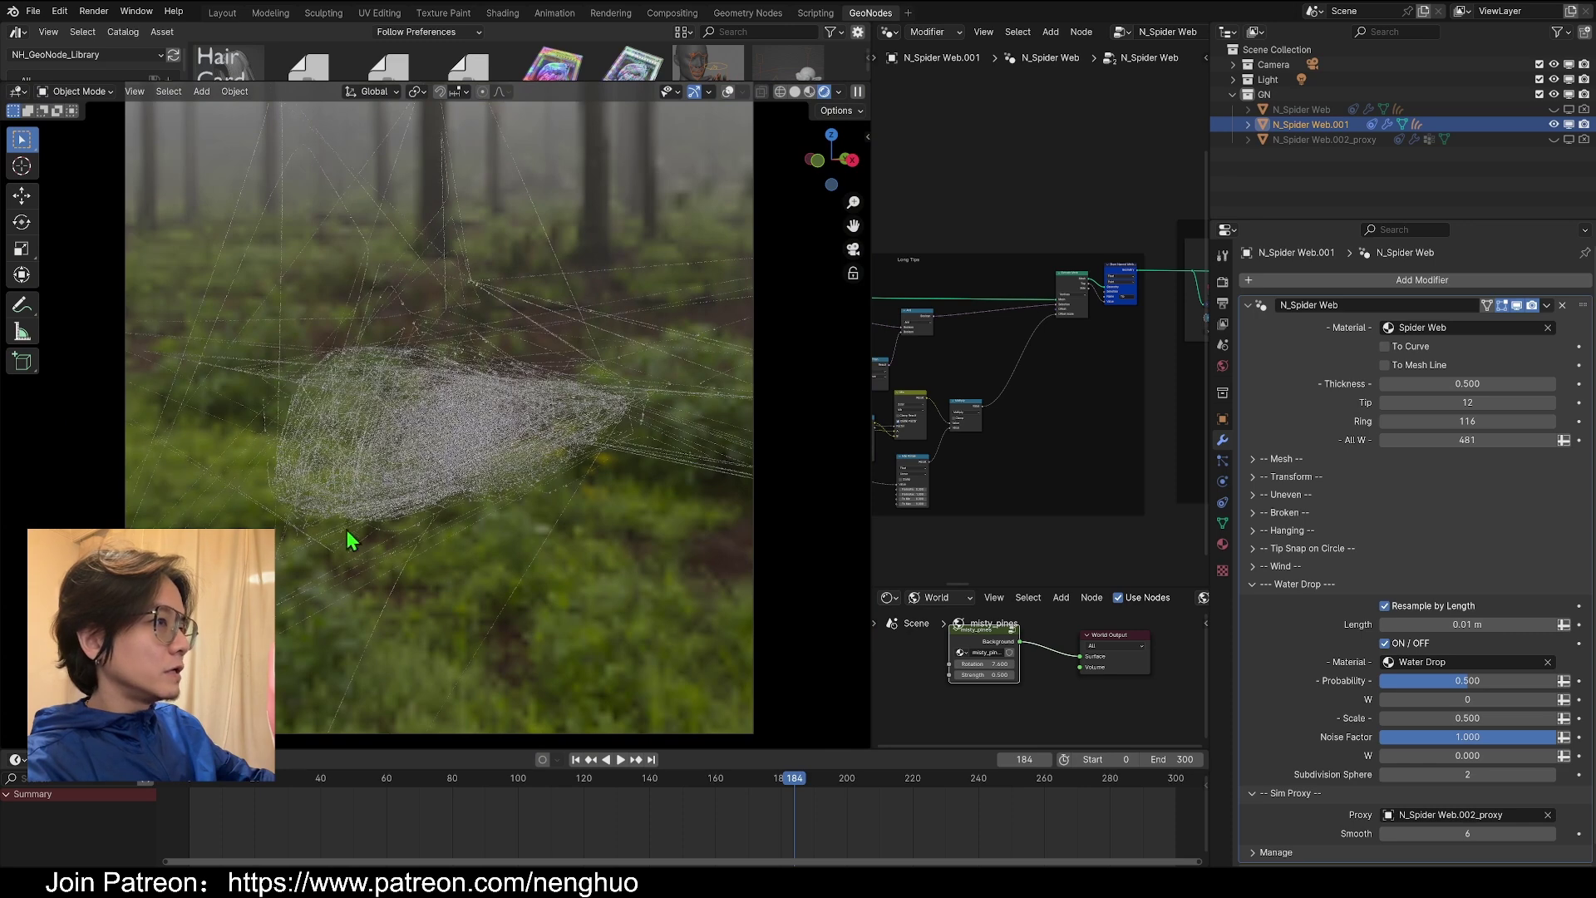
scroll(511, 602, up, 4)
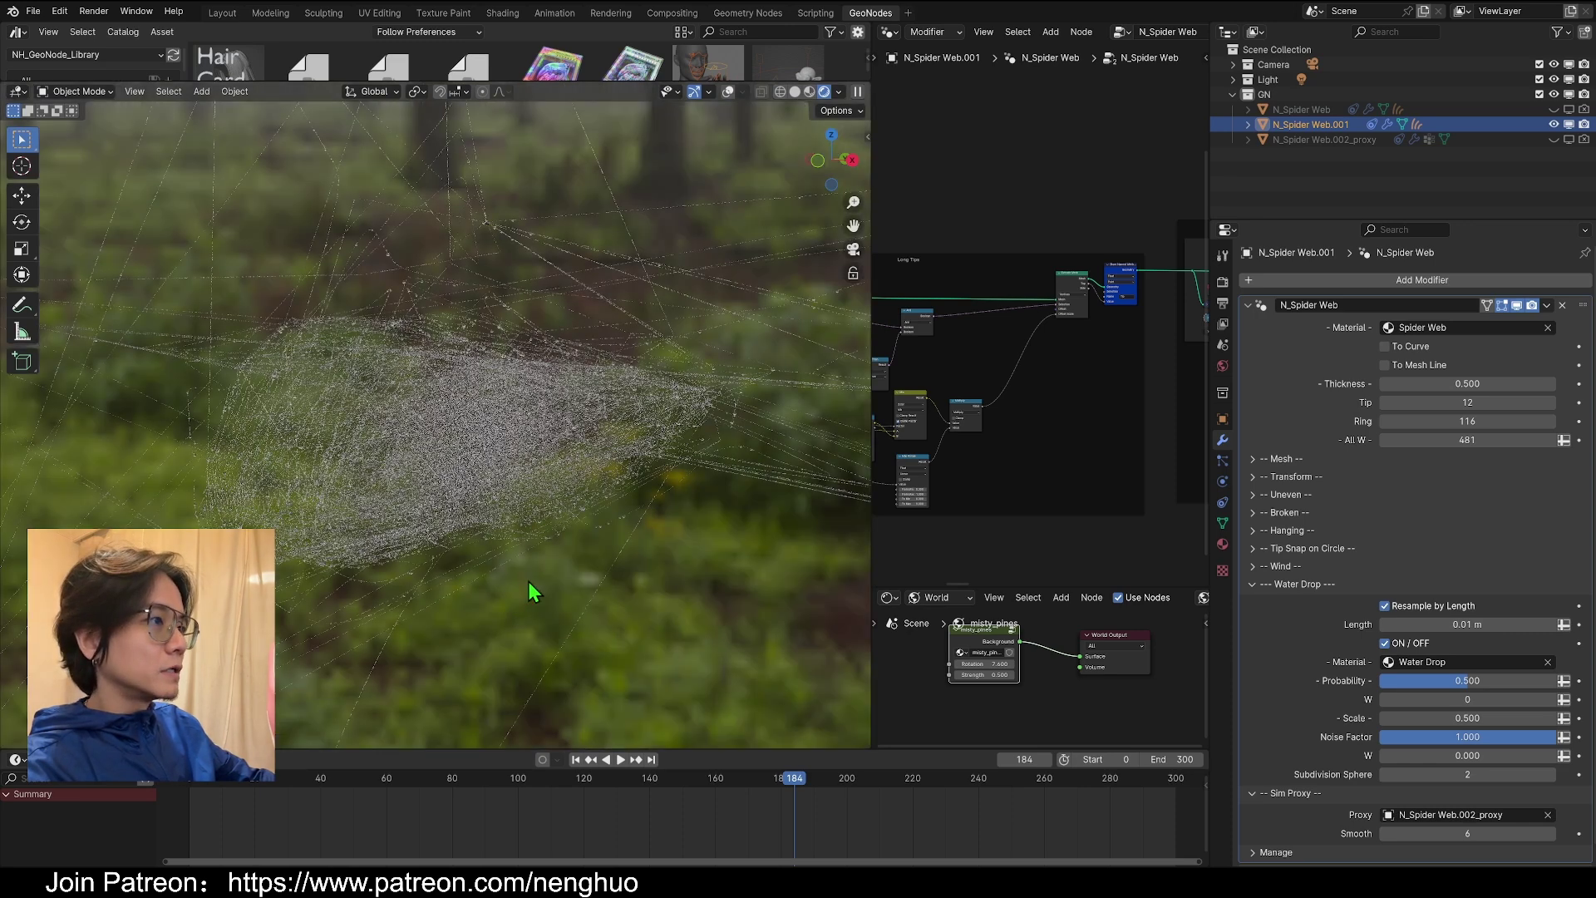
scroll(1409, 632, down, 1)
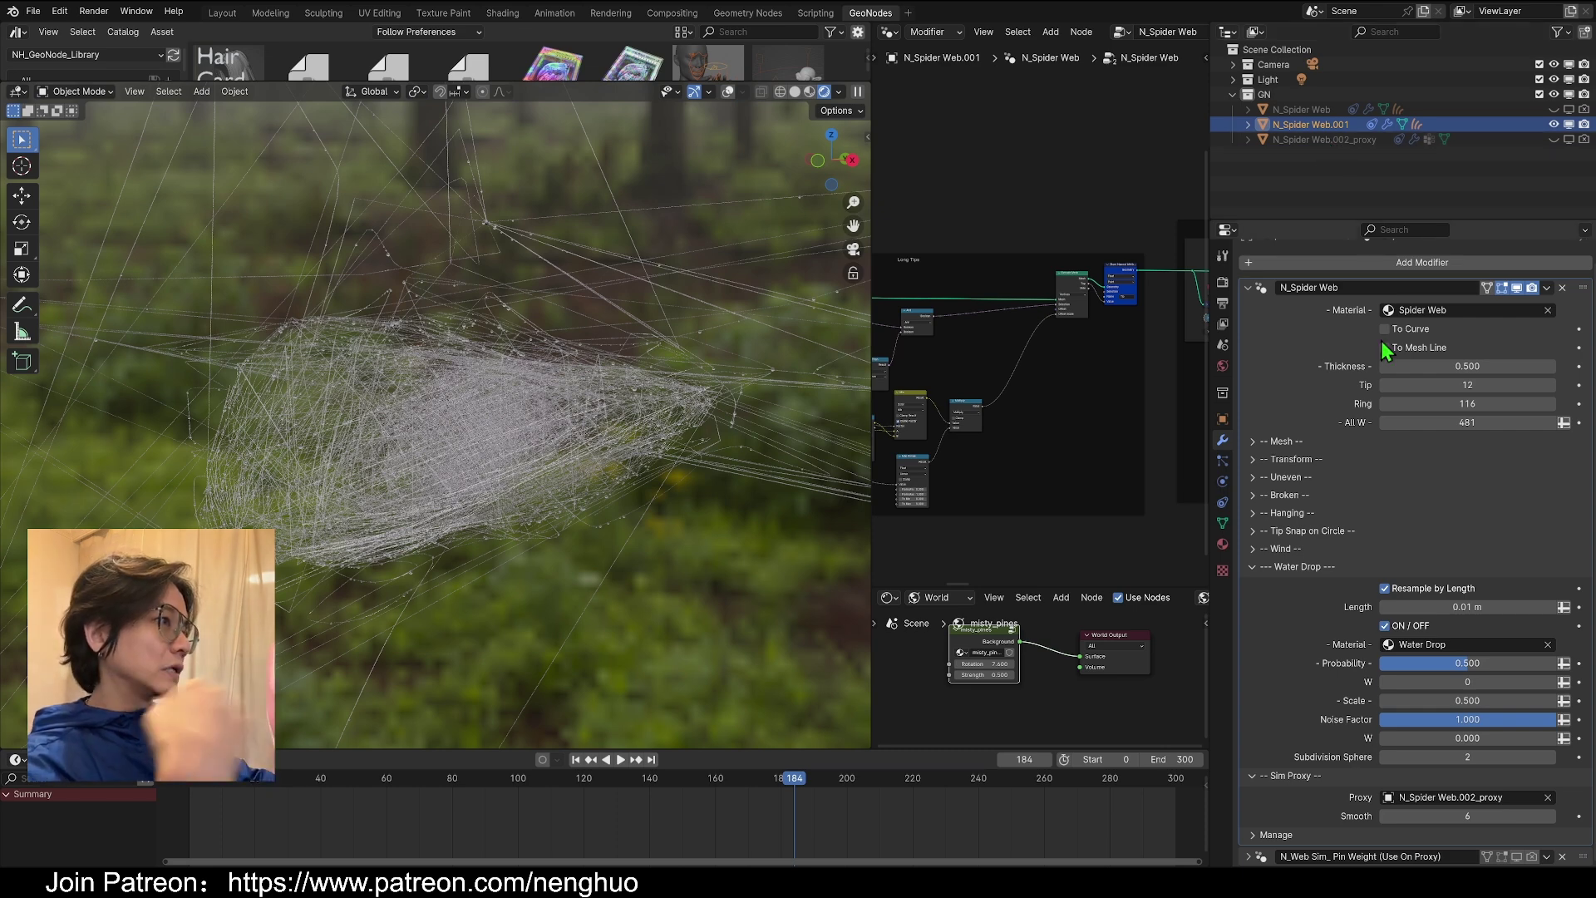
key(KP_0)
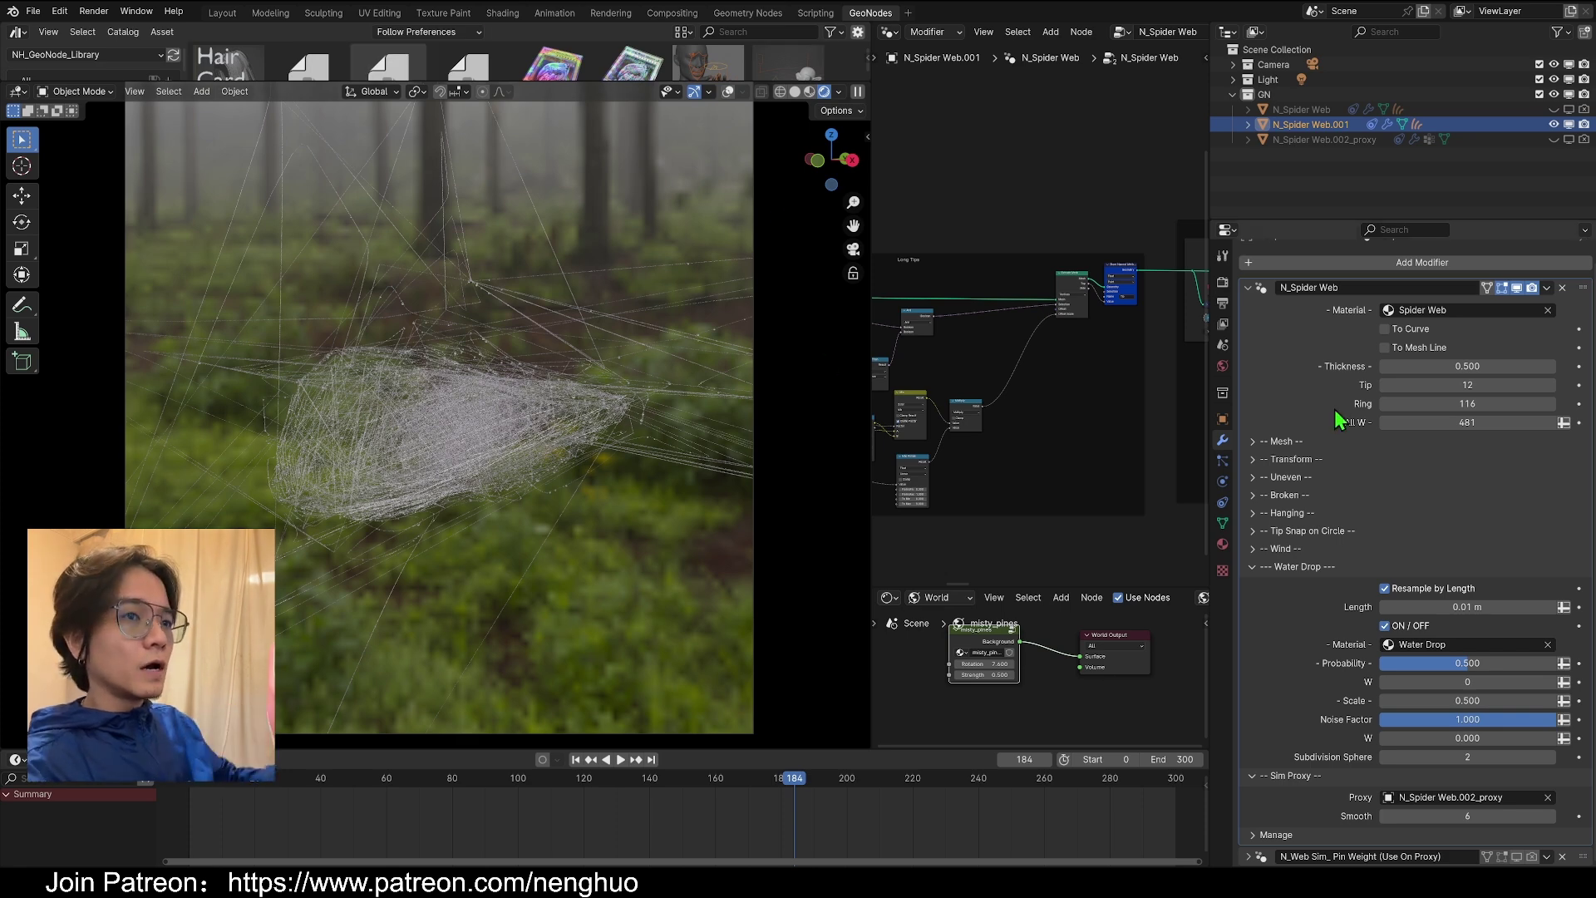
click(1384, 423)
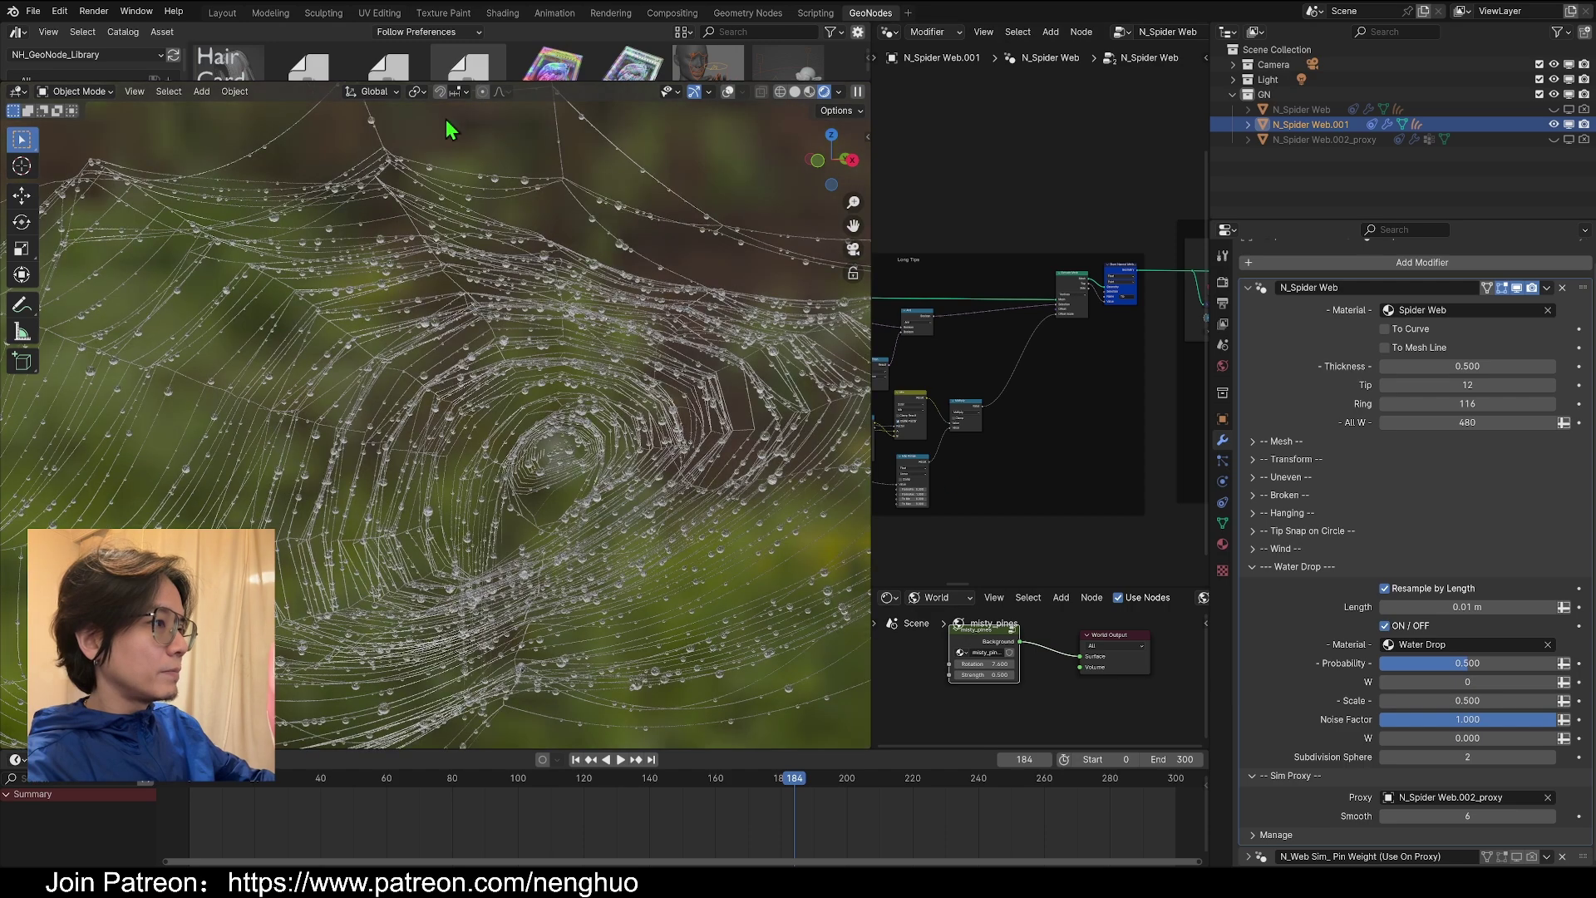
scroll(513, 484, down, 7)
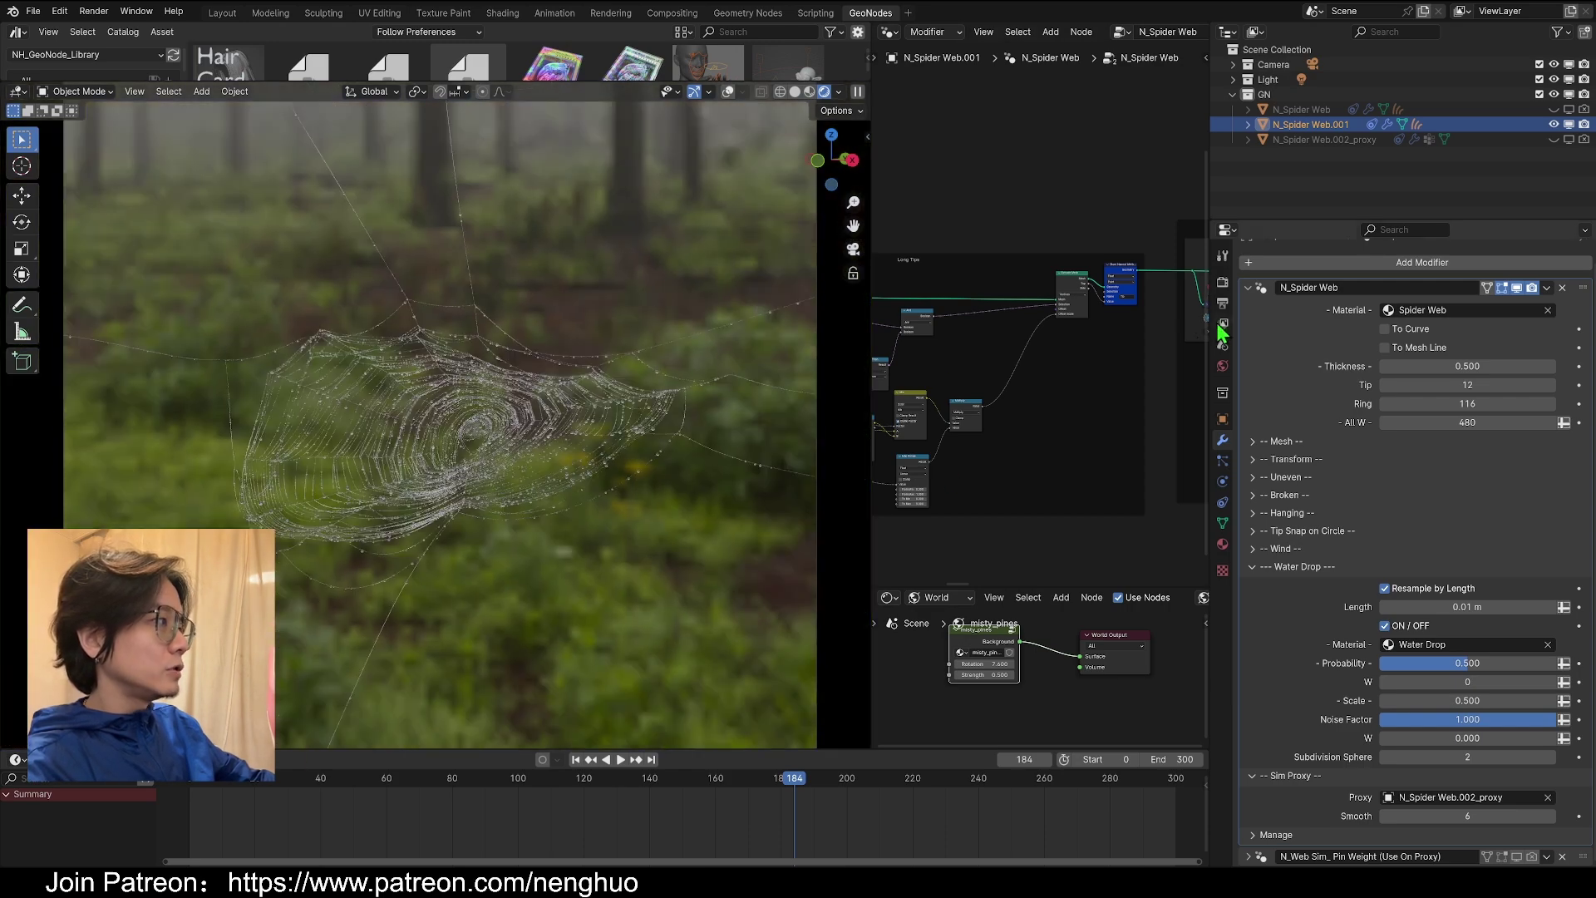